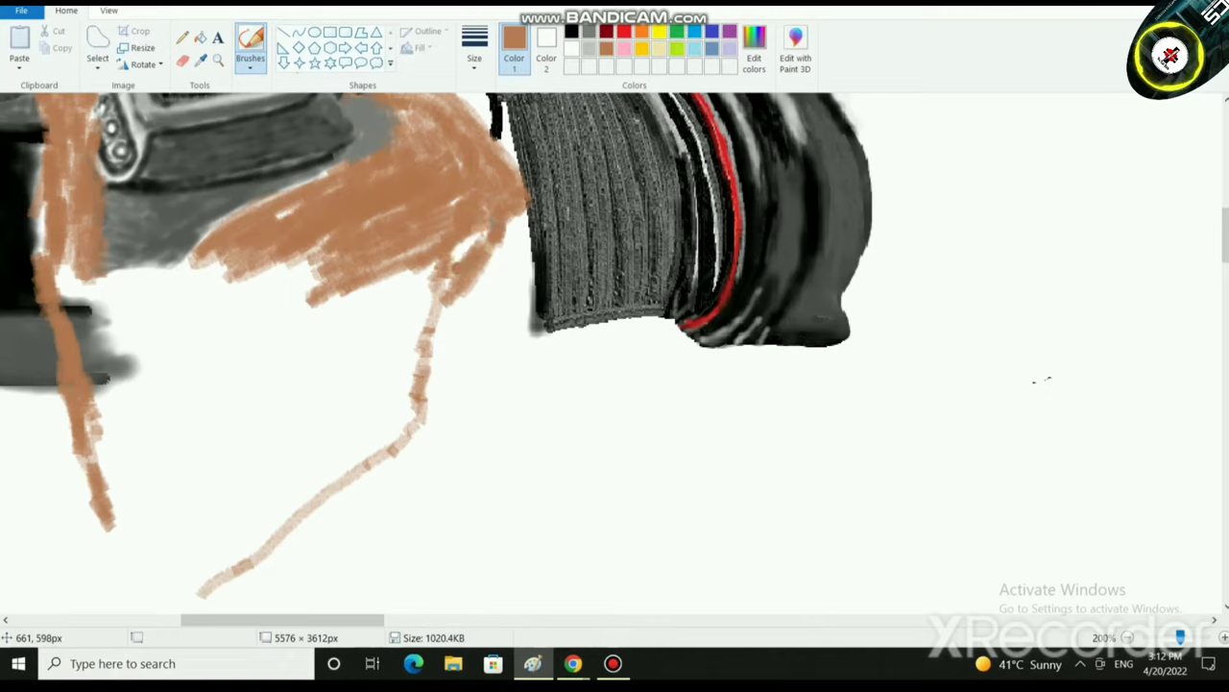
Fill the hand outline below the camera with brown brush strokes, extending the wrist edges and touching up the hand's outer edge.
mouse_move(446, 283)
mouse_down()
mouse_move(429, 416)
mouse_move(264, 367)
mouse_move(213, 337)
mouse_move(178, 384)
mouse_move(218, 431)
mouse_move(200, 509)
mouse_move(218, 567)
mouse_move(277, 505)
mouse_move(334, 503)
mouse_move(432, 408)
mouse_move(285, 570)
mouse_move(239, 592)
mouse_move(296, 526)
mouse_move(301, 544)
mouse_move(302, 511)
mouse_move(260, 473)
mouse_move(377, 300)
mouse_move(406, 380)
mouse_move(351, 314)
mouse_move(208, 521)
mouse_move(169, 448)
mouse_move(185, 437)
mouse_move(183, 394)
mouse_move(150, 339)
mouse_move(113, 355)
mouse_move(107, 327)
mouse_move(95, 432)
mouse_move(67, 275)
mouse_move(144, 298)
mouse_move(182, 261)
mouse_move(153, 418)
mouse_move(73, 274)
mouse_move(142, 505)
mouse_move(115, 423)
mouse_move(98, 403)
mouse_move(66, 419)
mouse_up()
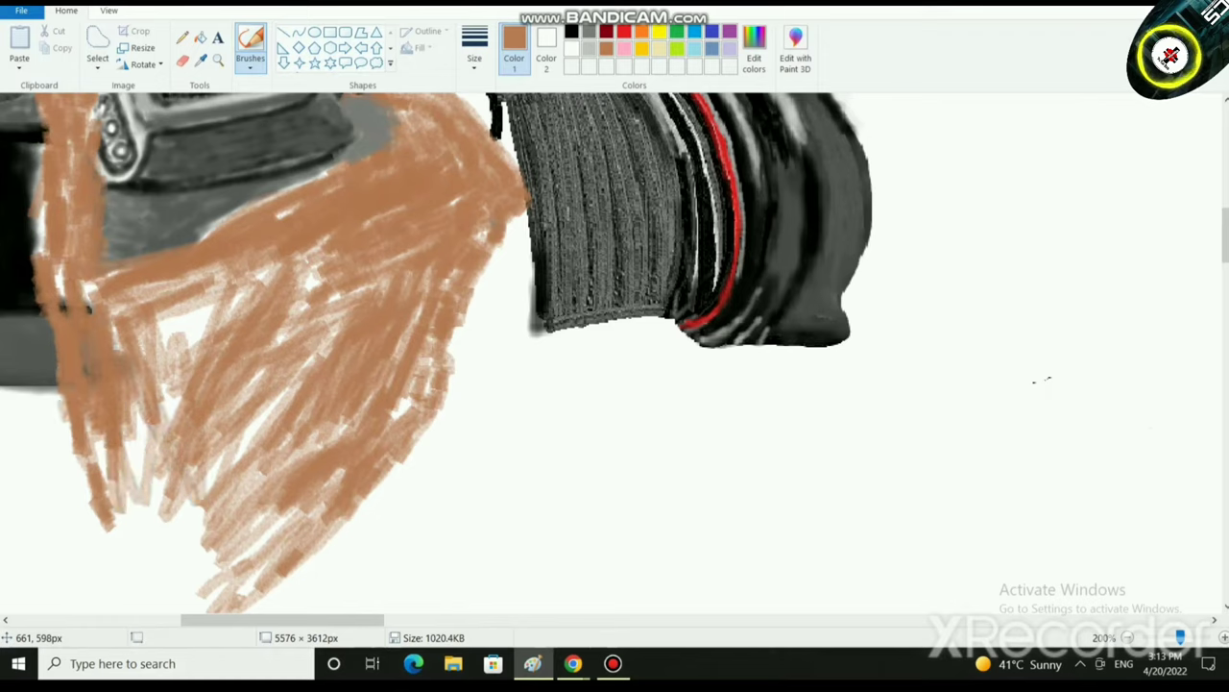
mouse_move(67, 416)
mouse_down()
mouse_move(67, 450)
mouse_move(88, 456)
mouse_move(86, 541)
mouse_move(117, 553)
mouse_up()
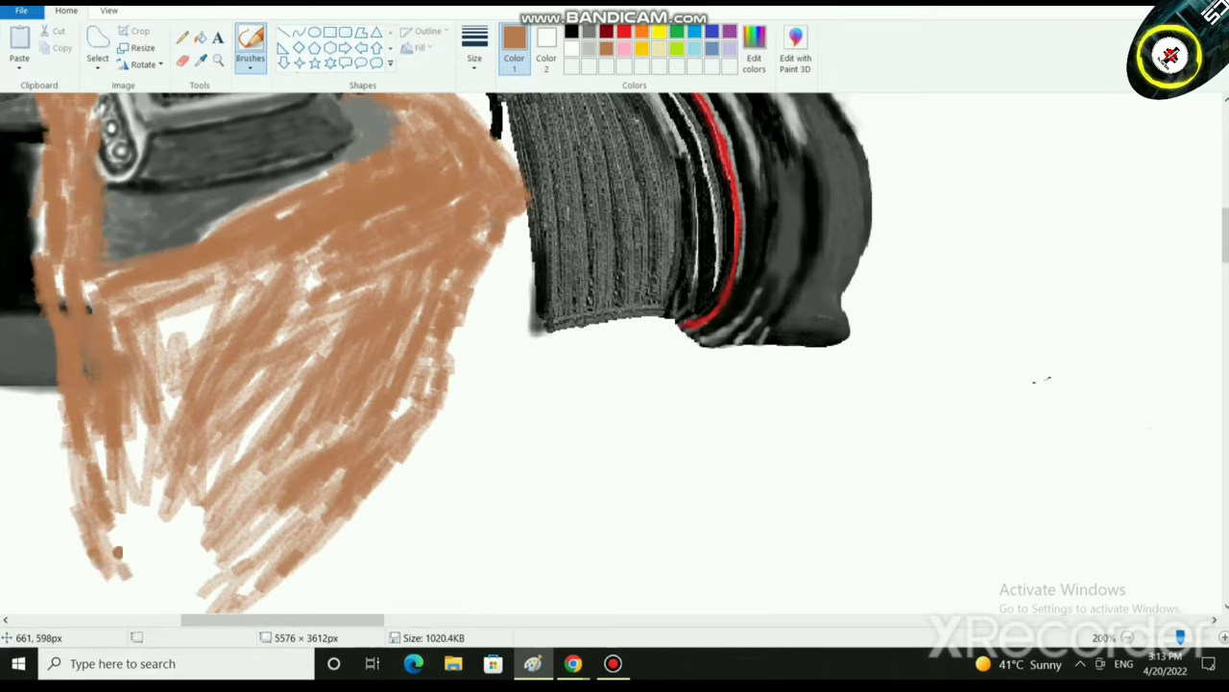
drag(302, 500, 271, 544)
drag(422, 430, 385, 472)
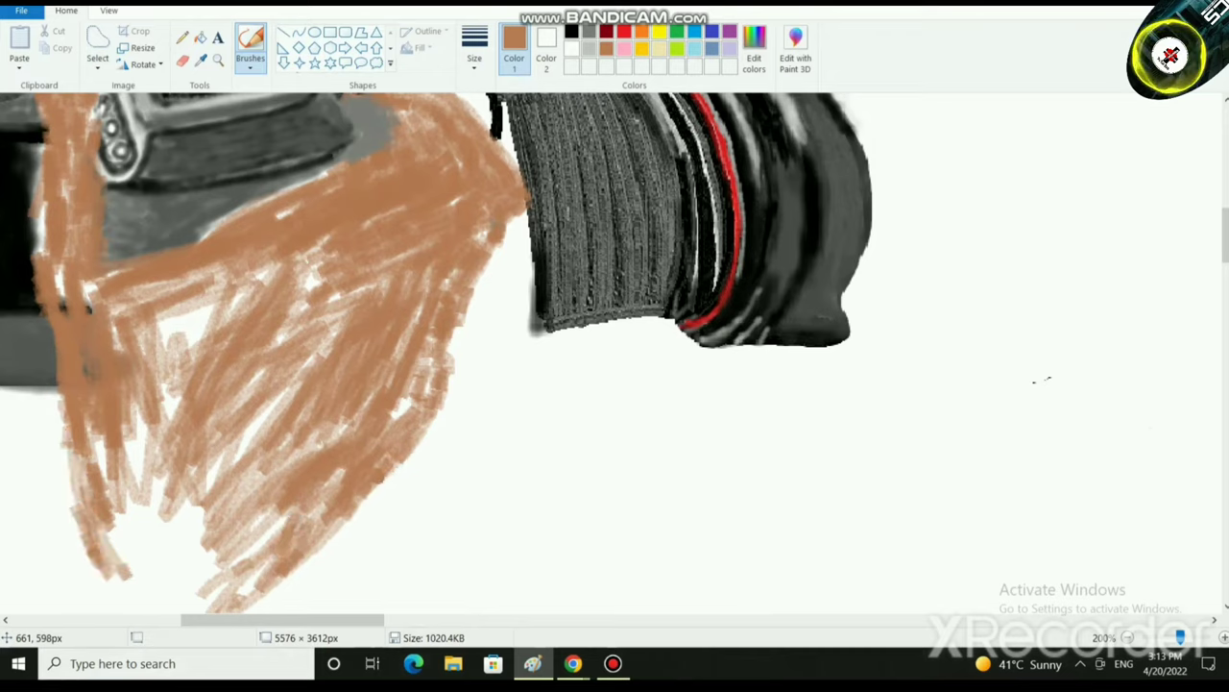
mouse_move(441, 370)
mouse_down()
mouse_move(447, 358)
mouse_move(450, 381)
mouse_up()
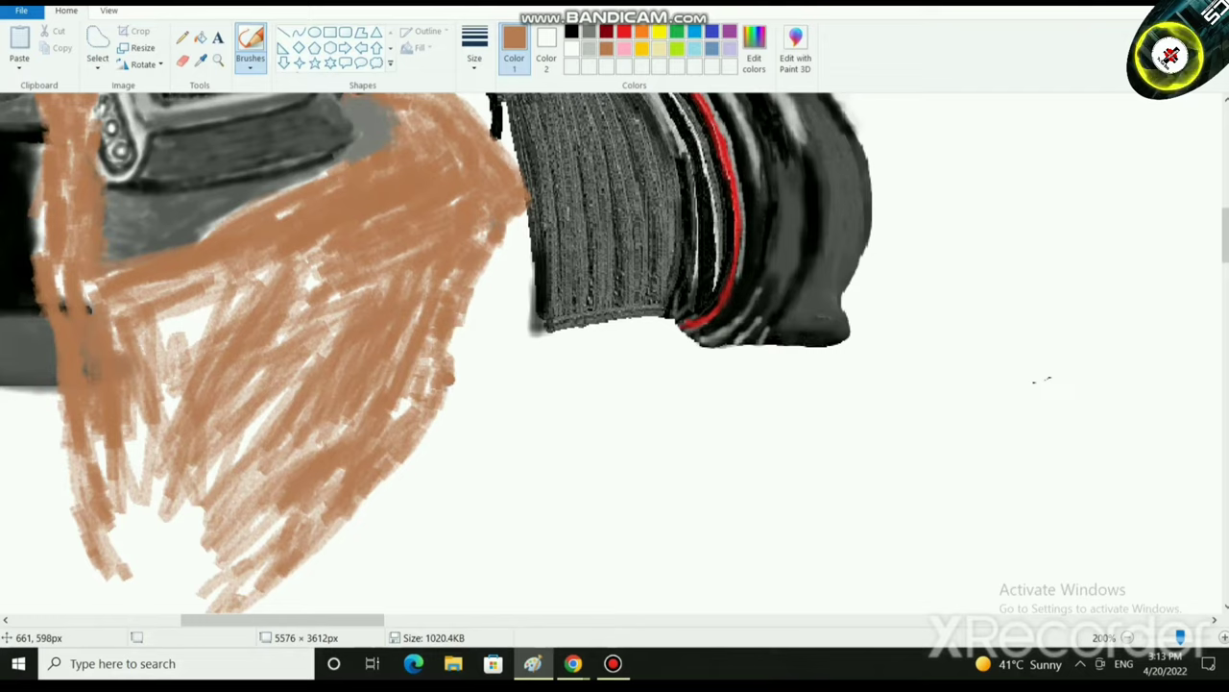
ctrl+scroll(484, 363, down, 5)
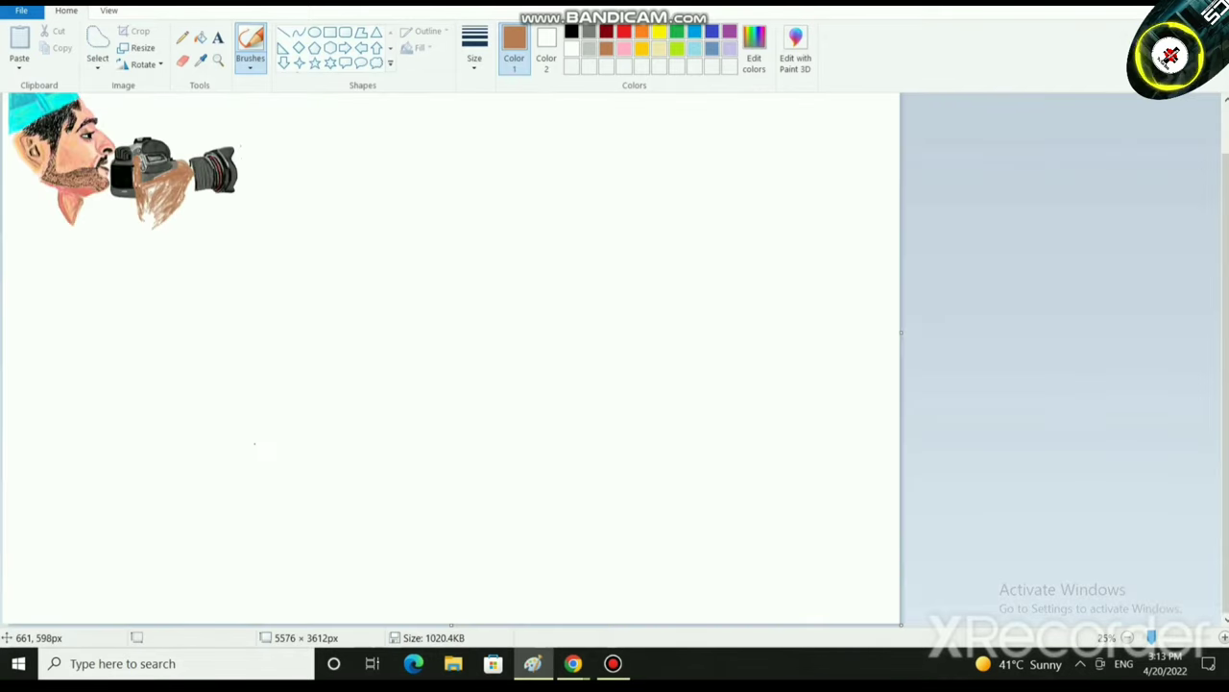
ctrl+scroll(489, 496, up, 2)
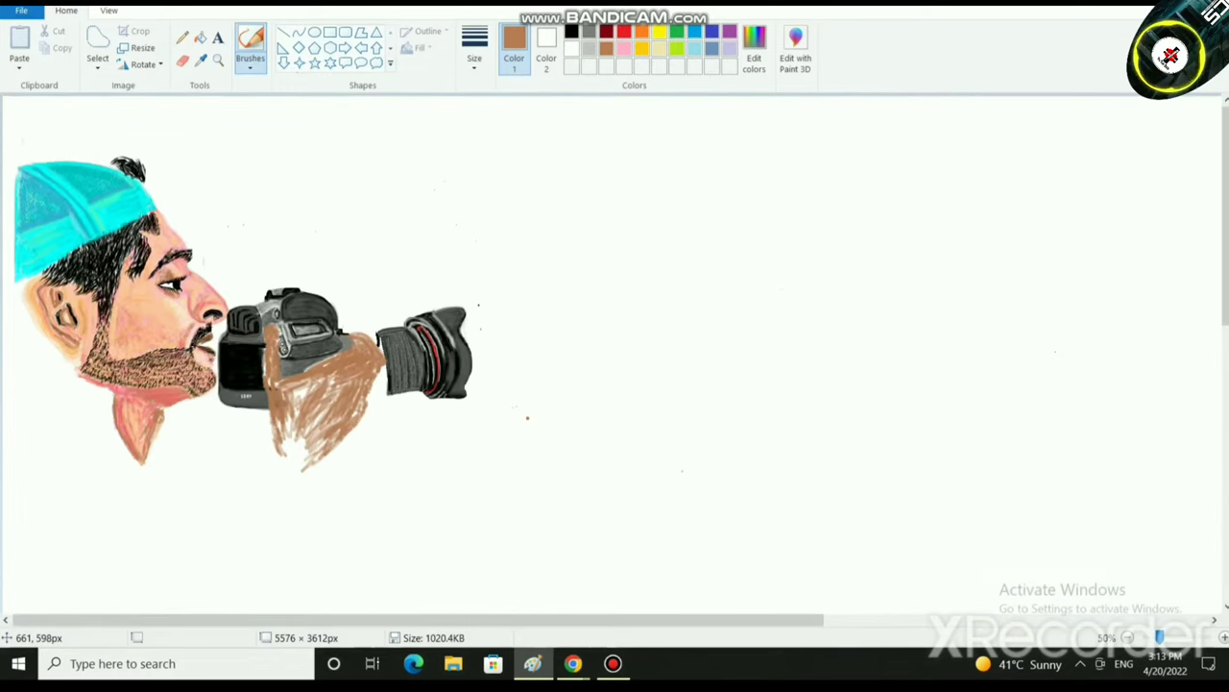
ctrl+scroll(576, 356, up, 1)
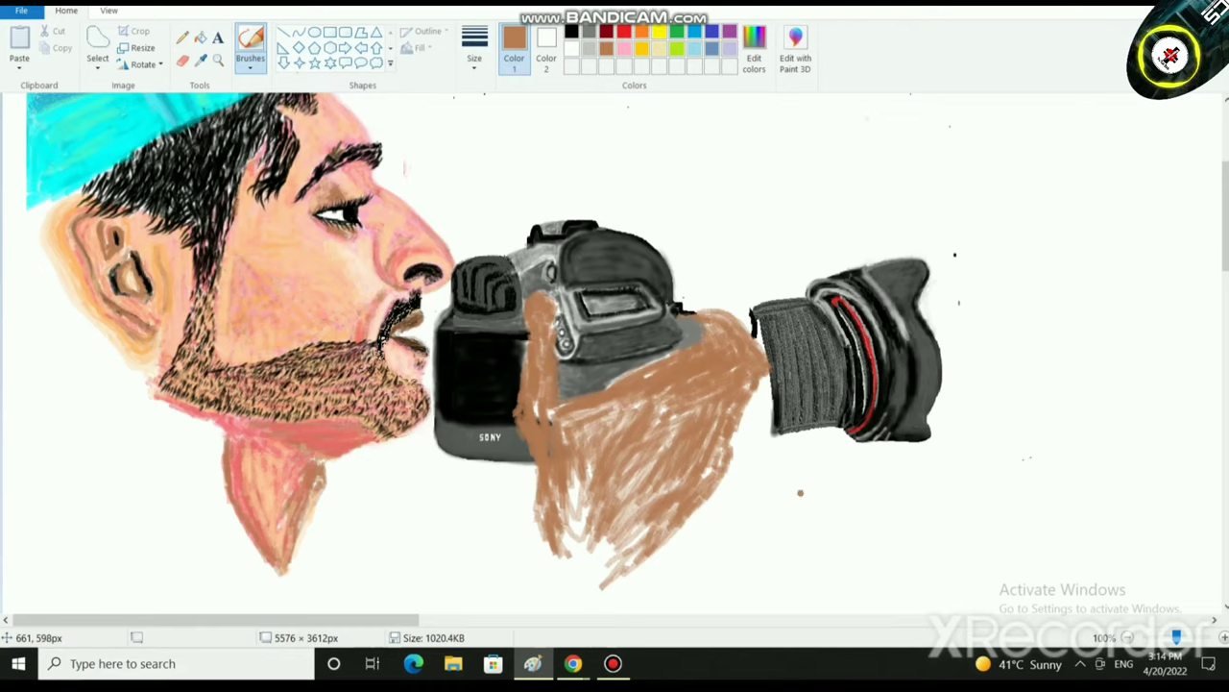
mouse_move(759, 347)
mouse_down()
mouse_move(714, 316)
mouse_move(732, 306)
mouse_up()
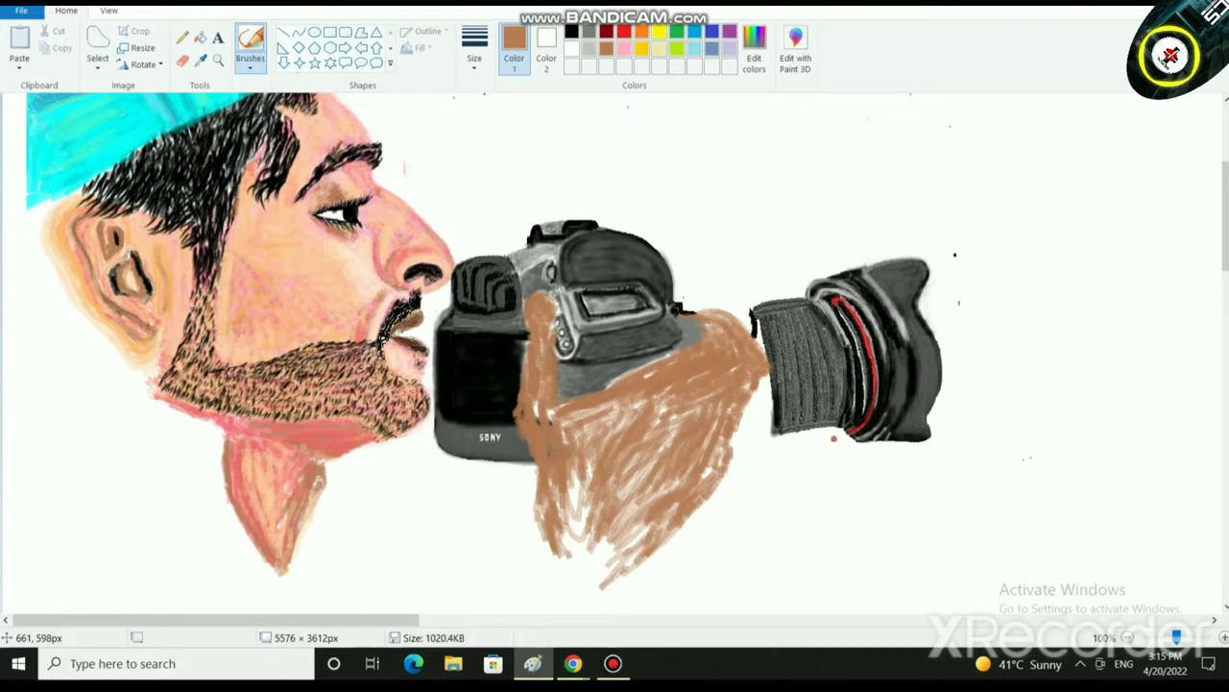
Try to select the area around the rear end of the lens with a free-form selection and move it.
click(1224, 638)
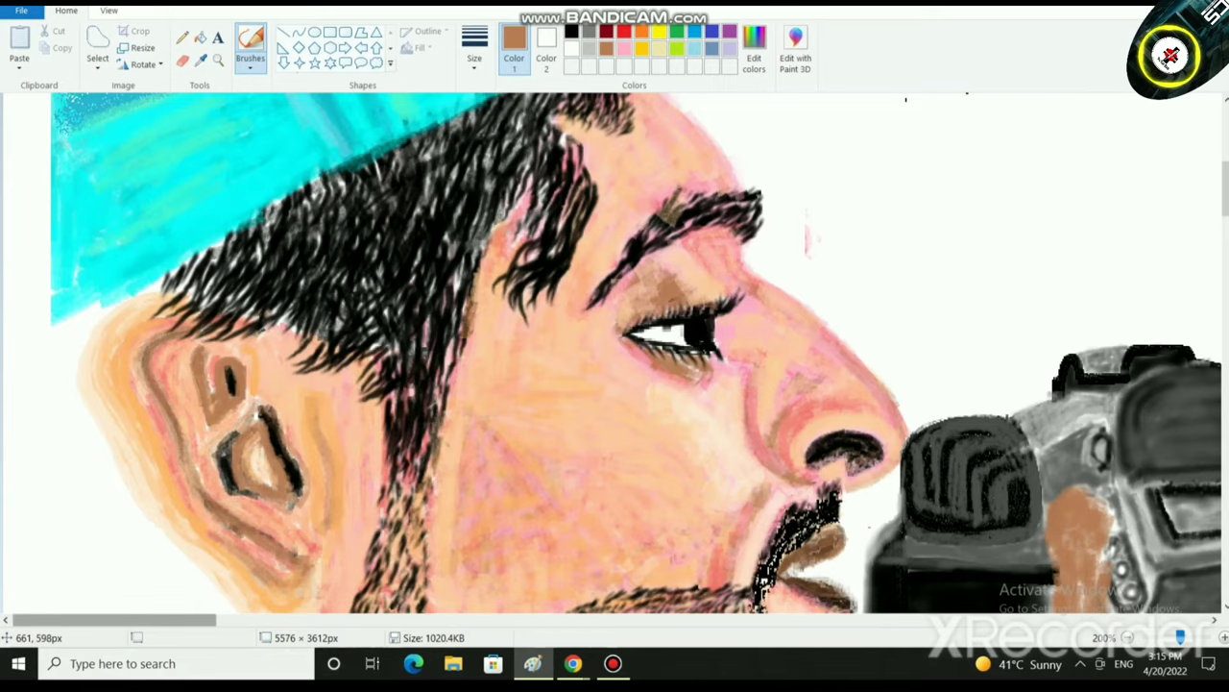
drag(154, 620, 324, 621)
scroll(320, 576, down, 3)
scroll(320, 576, up, 1)
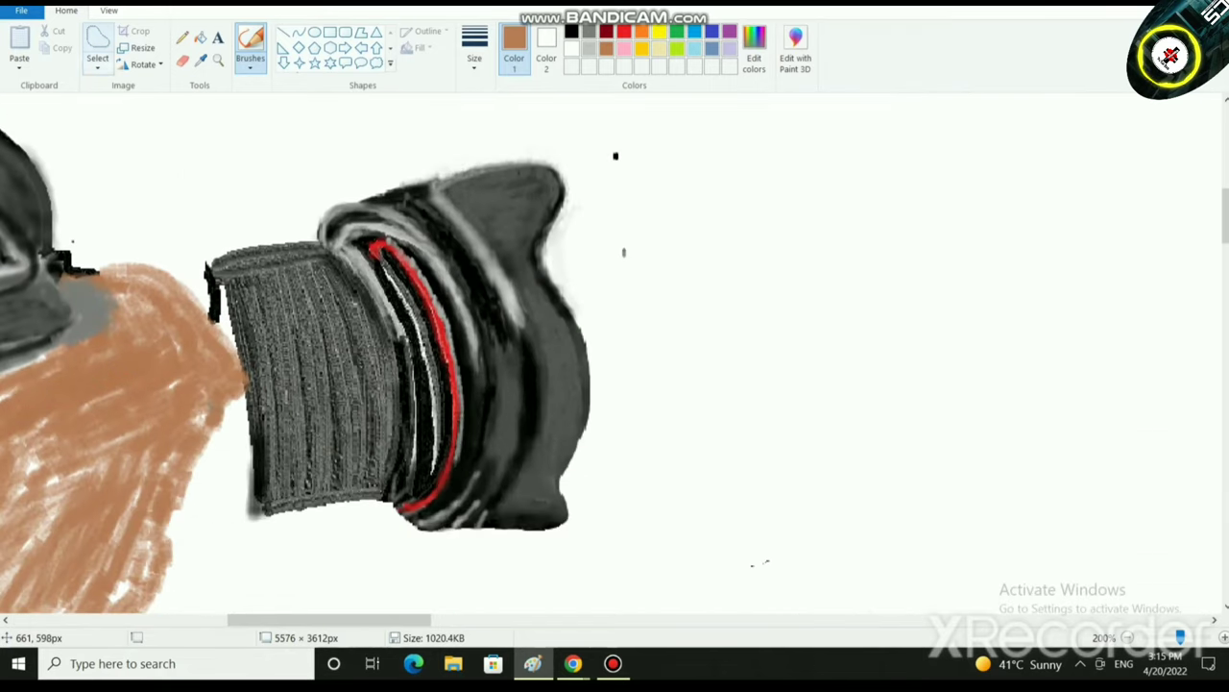
click(98, 39)
click(98, 64)
click(144, 121)
mouse_move(339, 182)
mouse_down()
mouse_move(233, 199)
mouse_move(196, 294)
mouse_move(211, 307)
mouse_up()
key(Escape)
mouse_move(233, 219)
mouse_down()
mouse_move(194, 250)
mouse_move(224, 321)
mouse_move(243, 220)
mouse_move(203, 258)
mouse_move(249, 369)
mouse_move(258, 548)
mouse_move(344, 588)
mouse_move(754, 547)
mouse_move(816, 387)
mouse_move(721, 146)
mouse_move(371, 161)
mouse_move(230, 260)
mouse_up()
drag(447, 356, 514, 365)
click(912, 352)
key(ctrl+z)
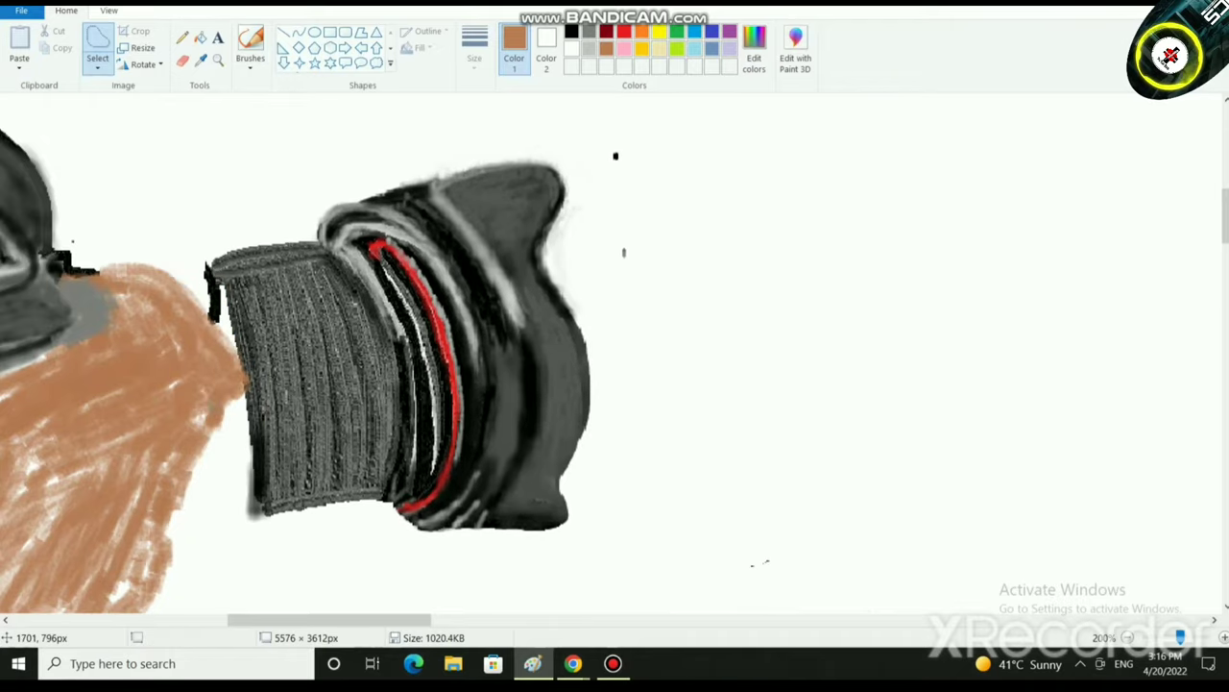
Select the head, camera and hand with a free-form selection and move them up against the detached lens.
mouse_move(612, 663)
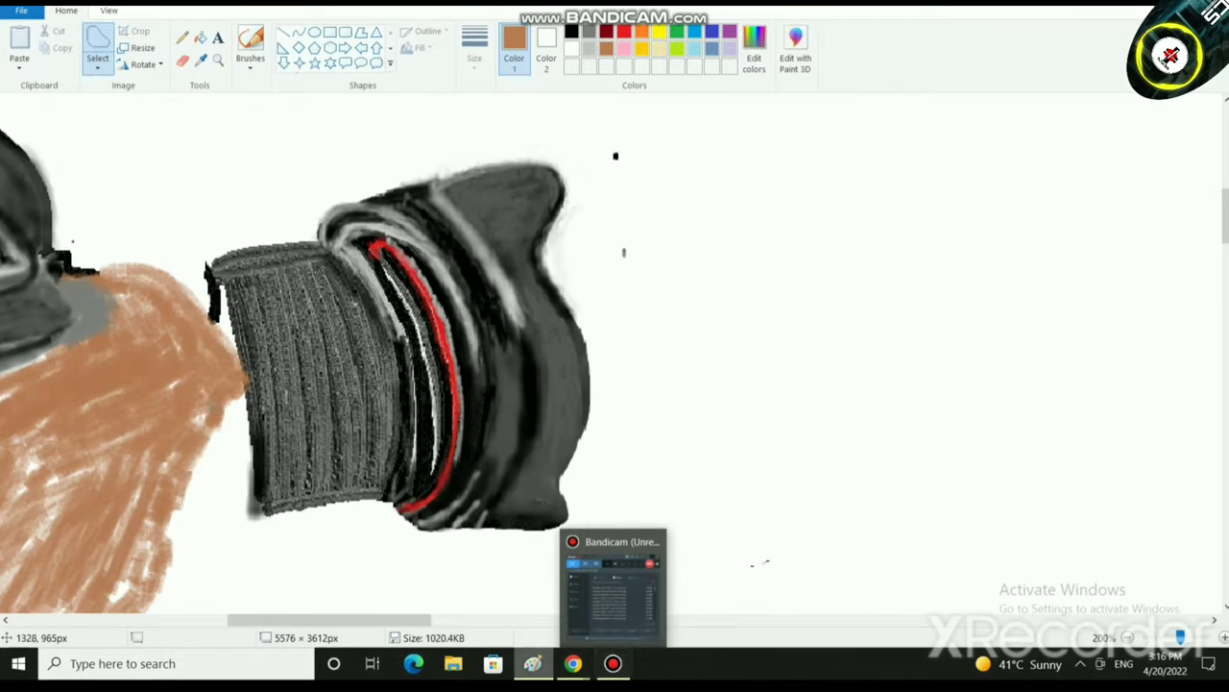
scroll(129, 484, down, 3)
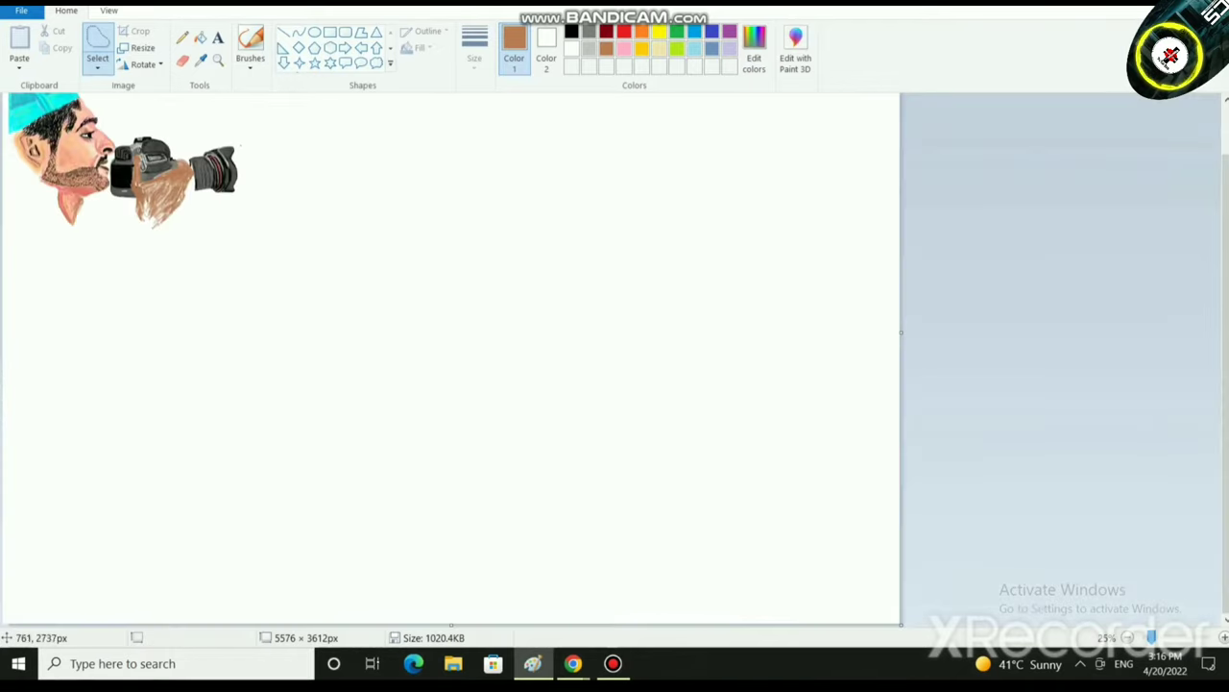
scroll(121, 477, up, 1)
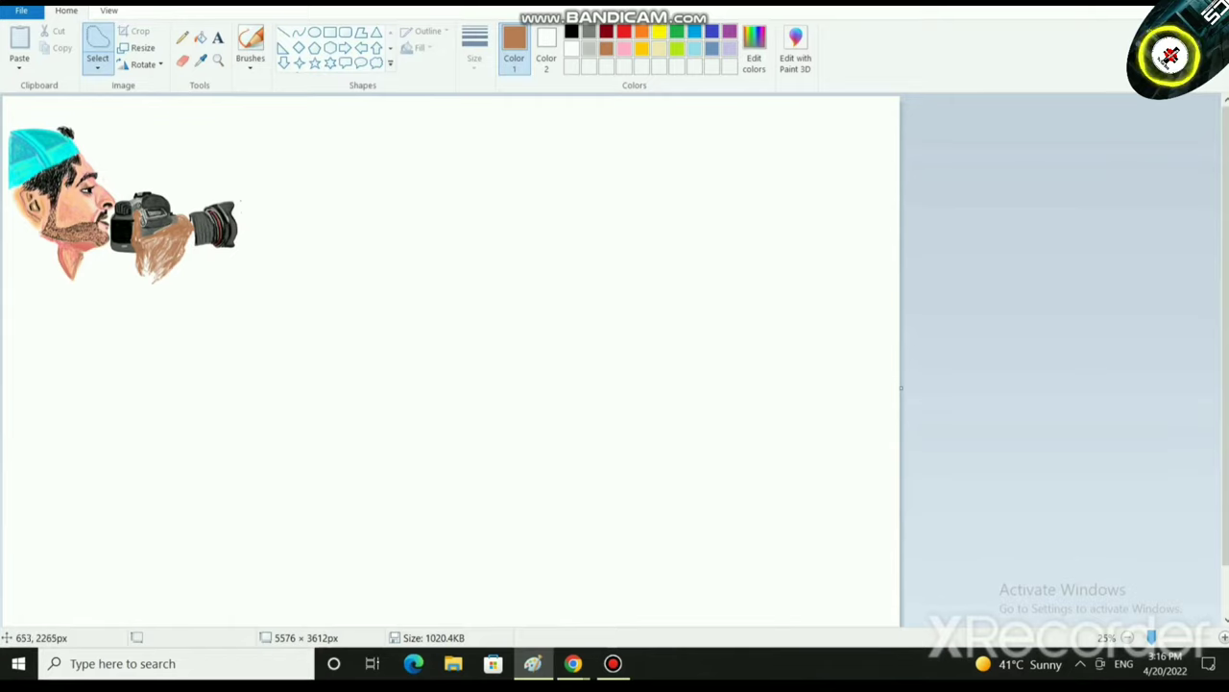
key(ctrl+Page_Up)
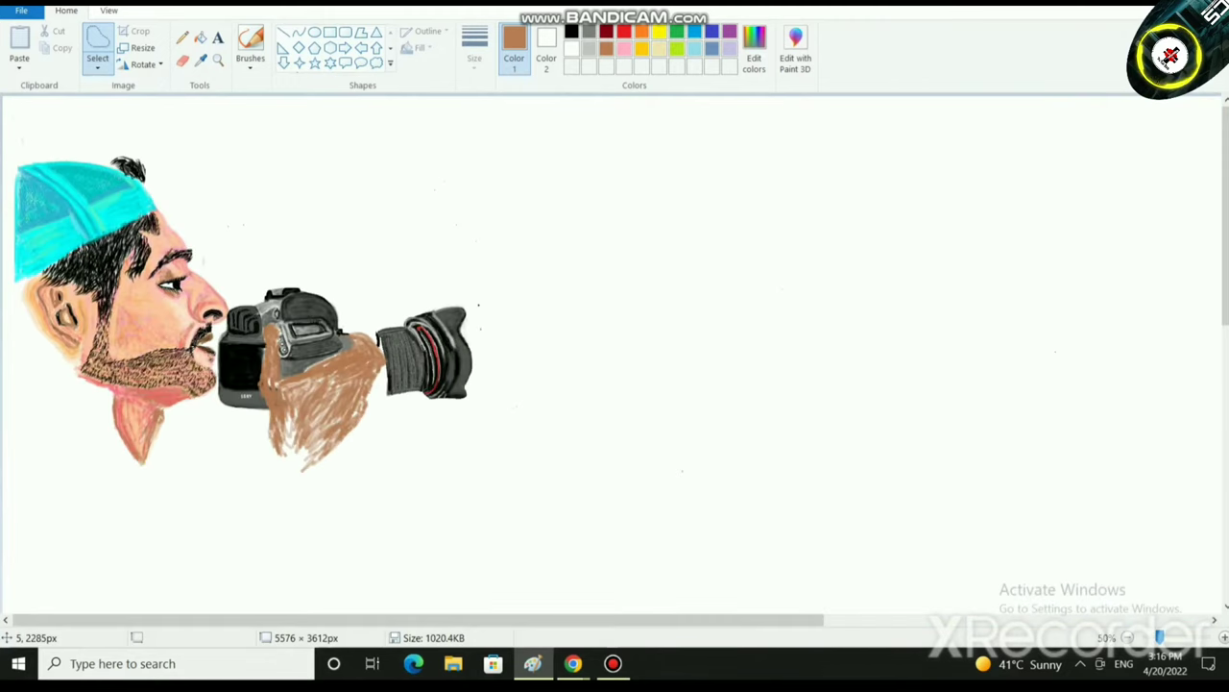
scroll(43, 349, up, 1)
scroll(44, 348, down, 1)
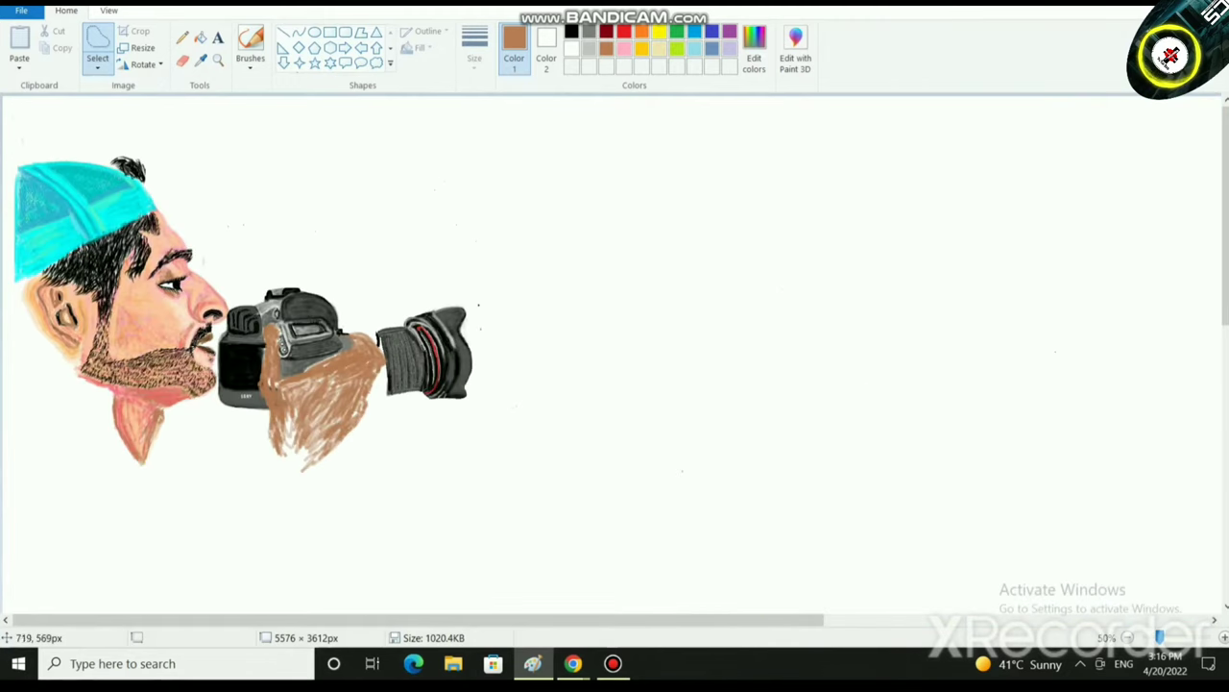
mouse_move(89, 122)
mouse_down()
mouse_move(23, 131)
mouse_move(3, 282)
mouse_move(58, 612)
mouse_move(293, 554)
mouse_move(378, 396)
mouse_move(363, 324)
mouse_up()
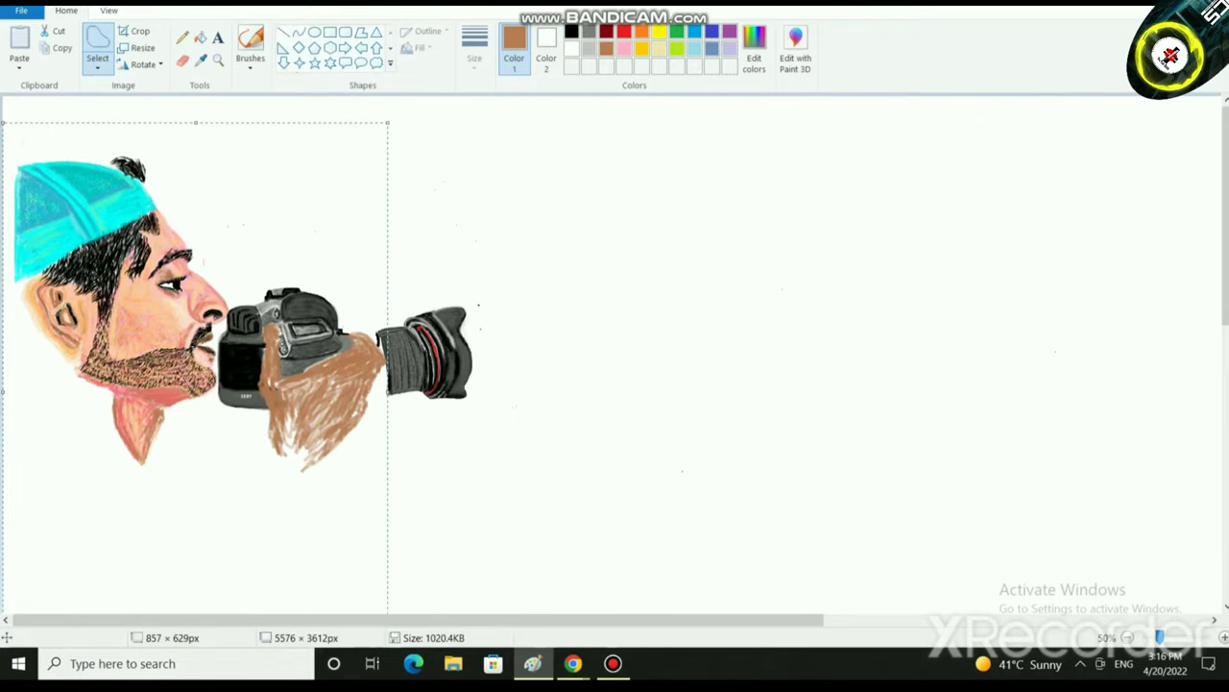
mouse_move(300, 376)
mouse_down()
mouse_move(344, 373)
mouse_move(315, 365)
mouse_up()
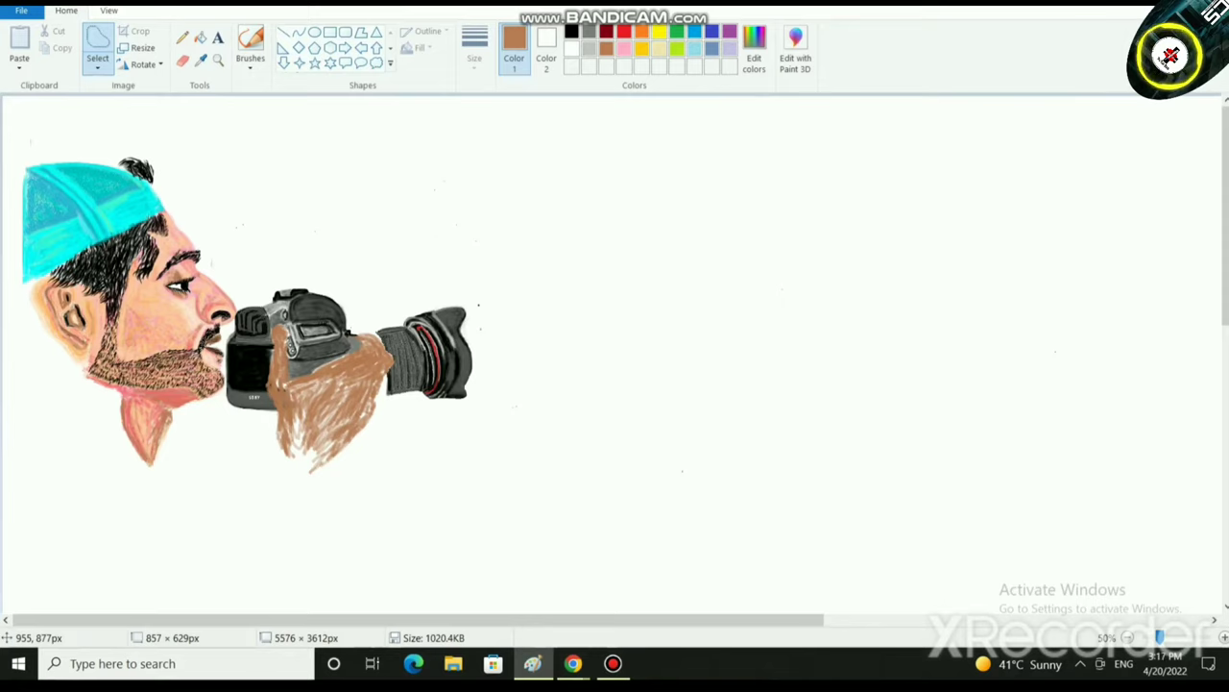
drag(315, 365, 315, 350)
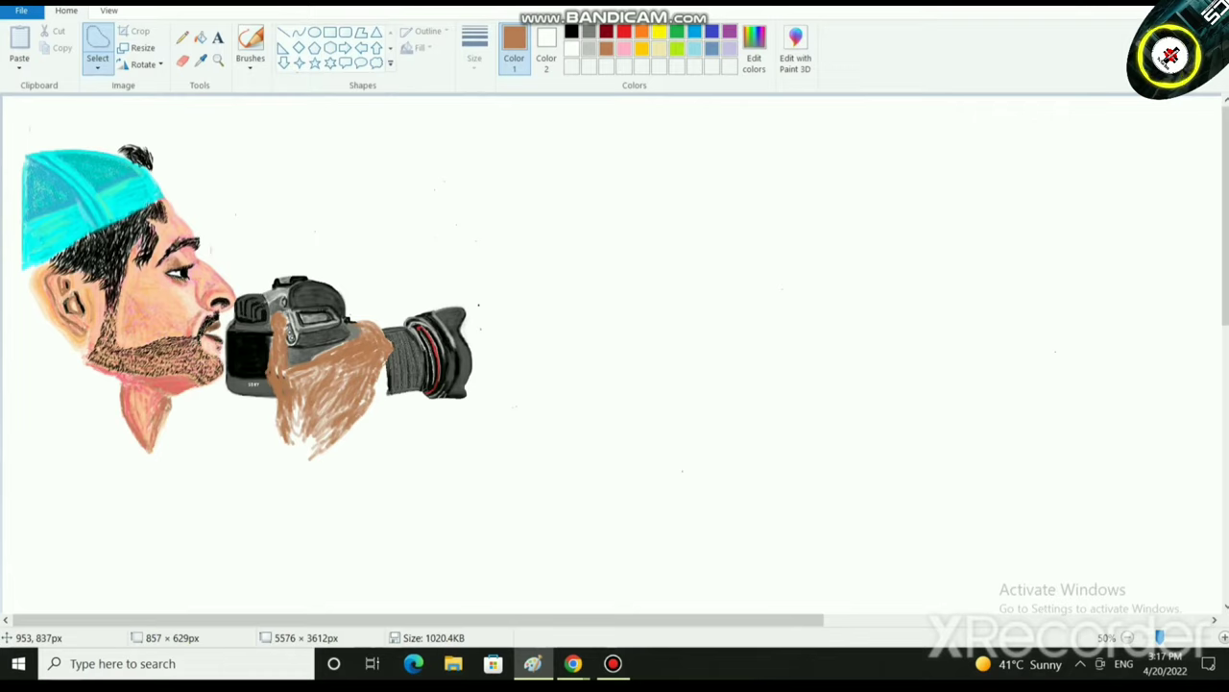
drag(315, 351, 311, 345)
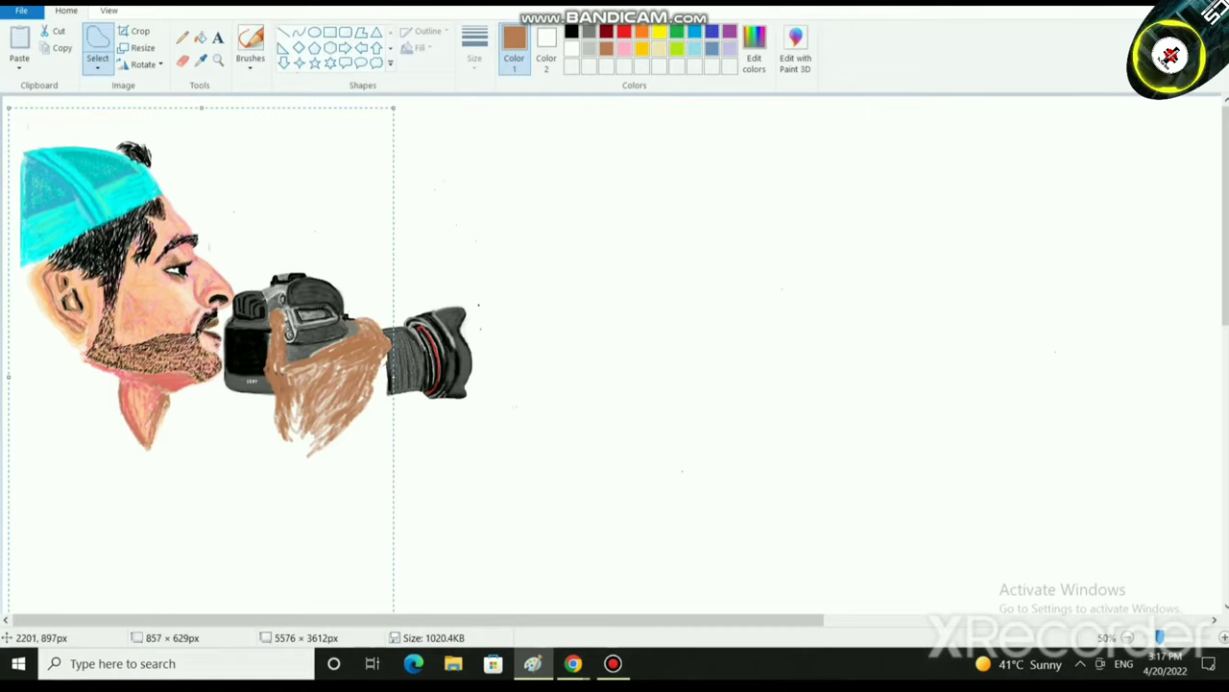
click(821, 307)
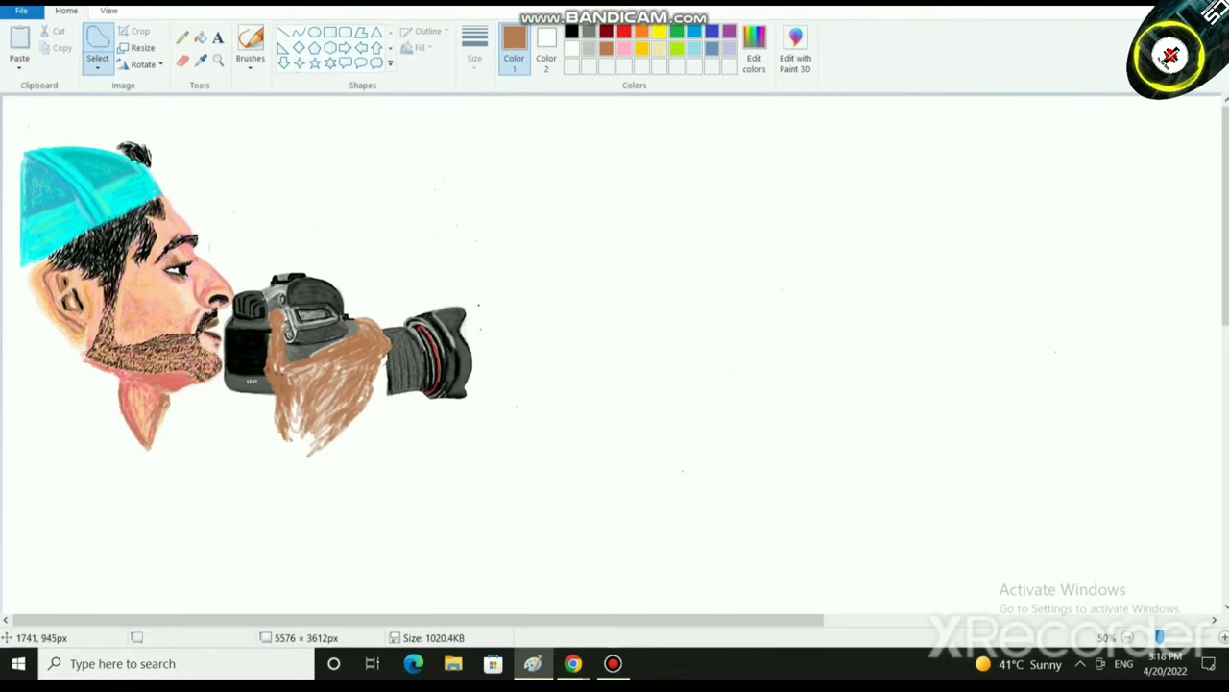
Undo the move of the head, camera and hand.
scroll(636, 508, up, 1)
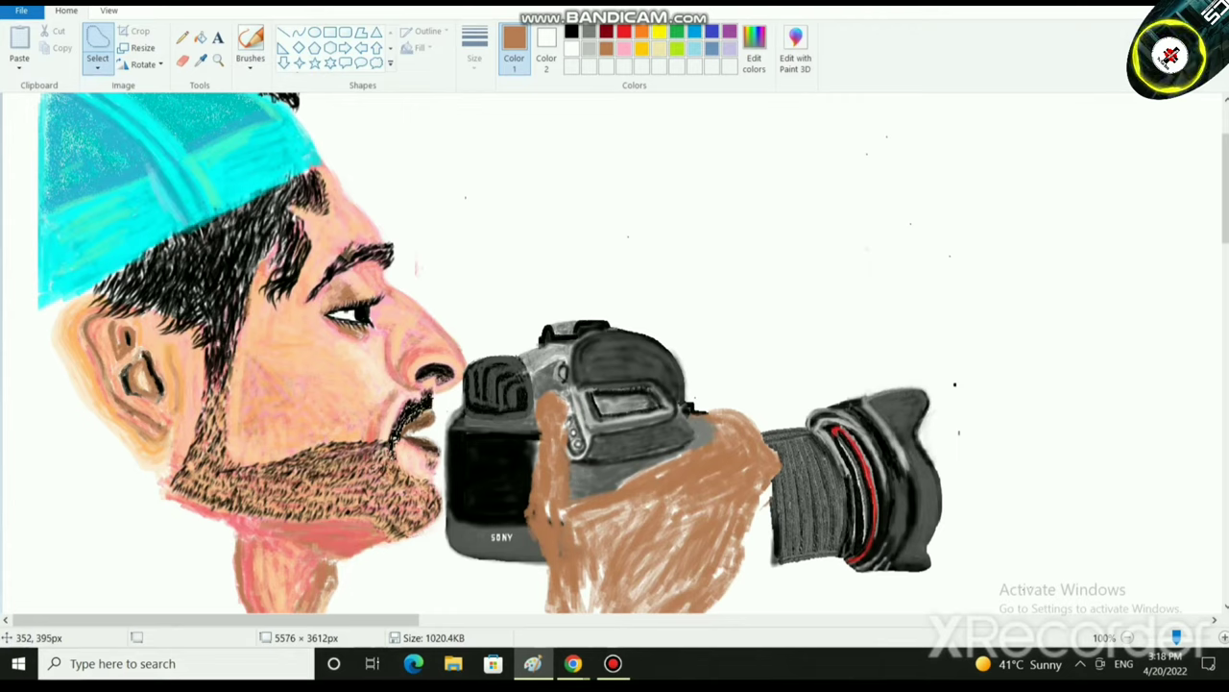
scroll(615, 355, down, 1)
scroll(615, 356, up, 1)
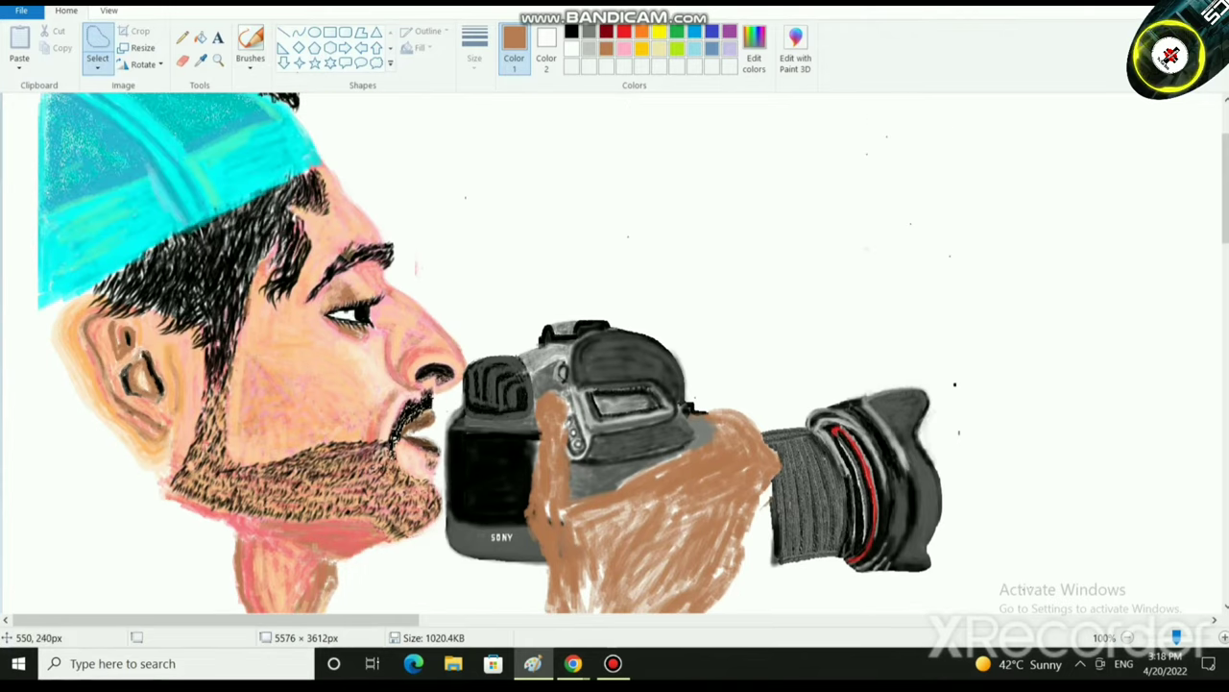
key(ctrl+z)
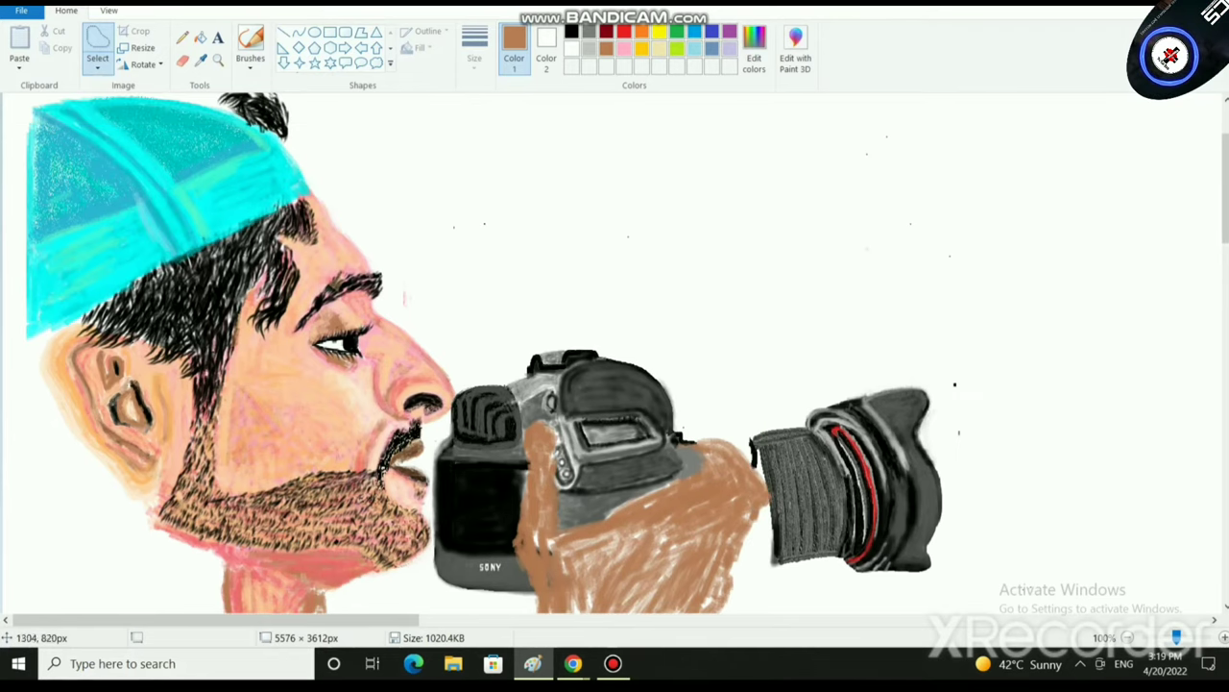
drag(744, 414, 774, 502)
mouse_move(738, 538)
mouse_down()
mouse_move(898, 595)
mouse_move(826, 363)
mouse_move(759, 423)
mouse_up()
mouse_move(784, 575)
mouse_down()
mouse_move(773, 563)
mouse_move(791, 583)
mouse_up()
click(1206, 361)
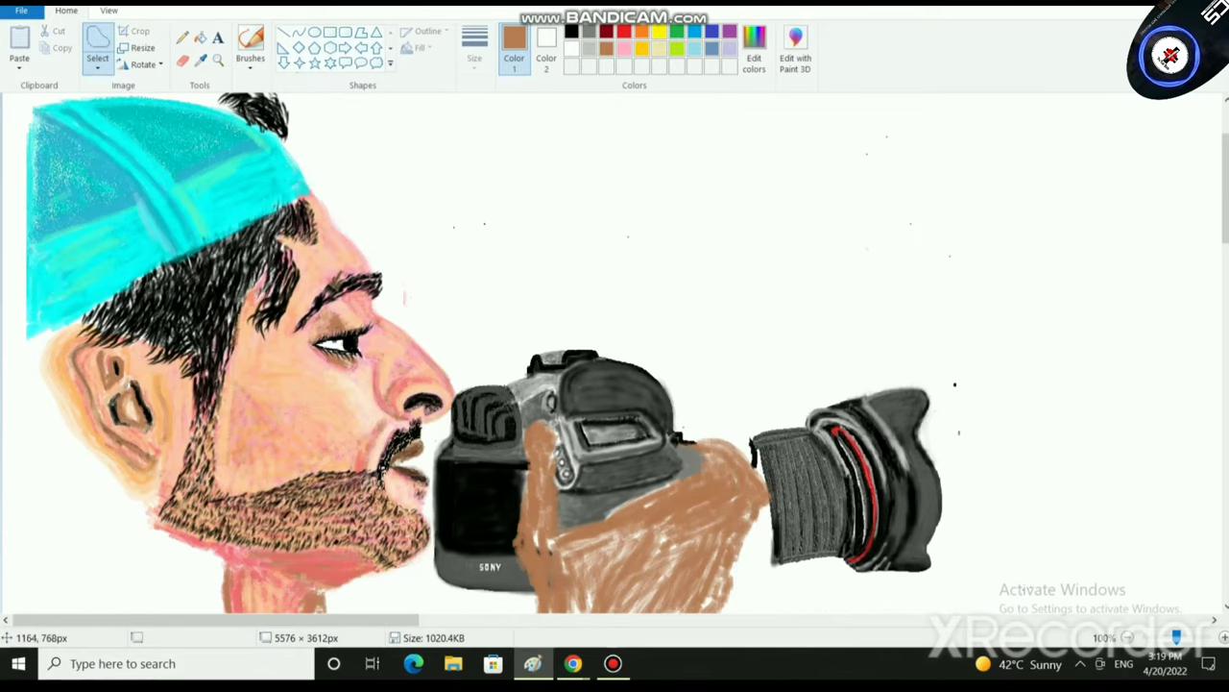
Thicken the upper edge of the hand beside the camera's lens mount with brown brush strokes, using a newly chosen brush and size.
scroll(615, 356, down, 3)
scroll(799, 489, down, 2)
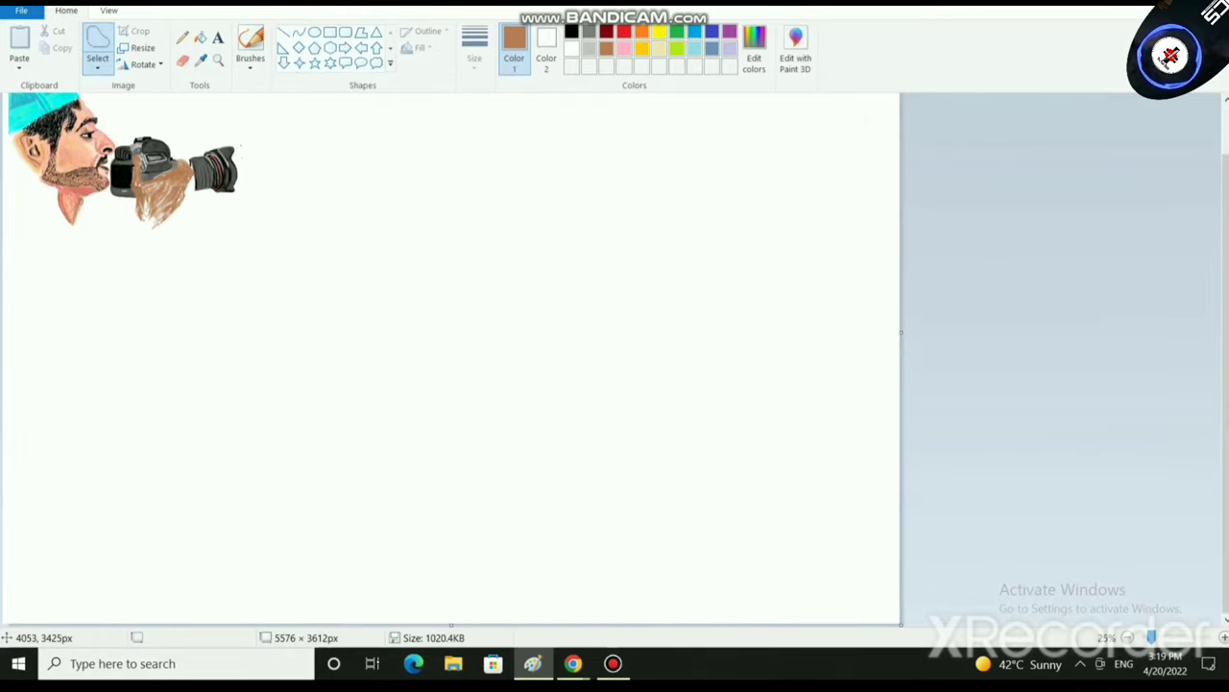
scroll(451, 356, up, 1)
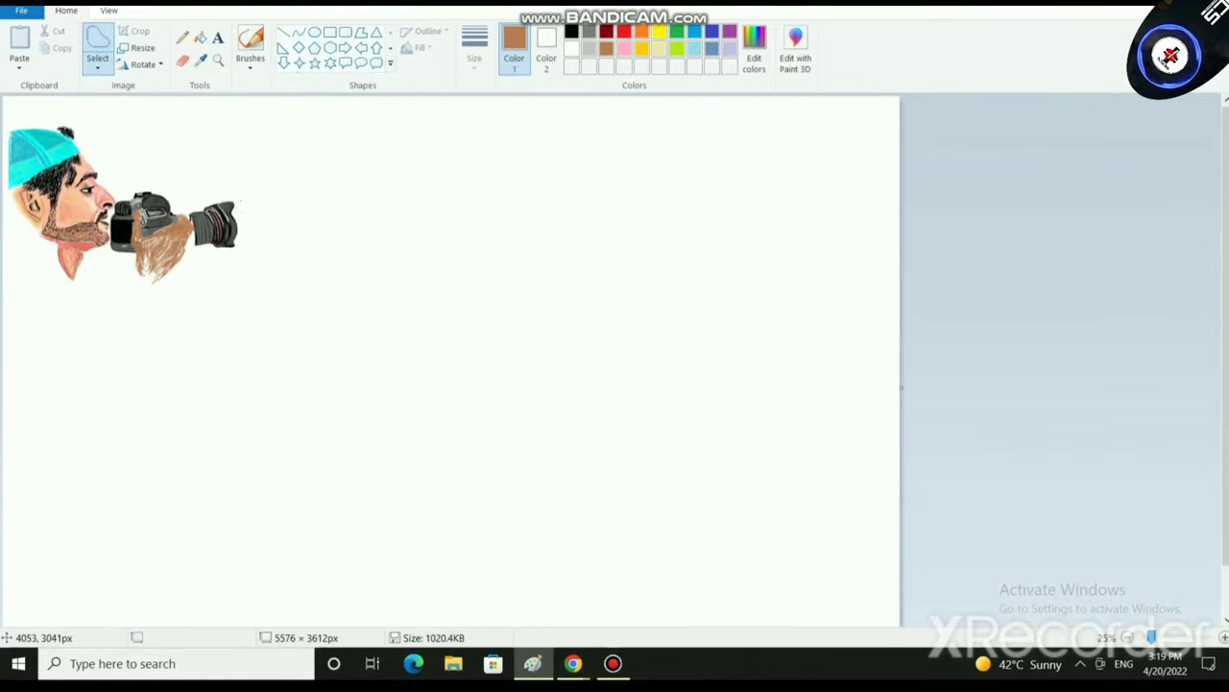
scroll(451, 356, up, 2)
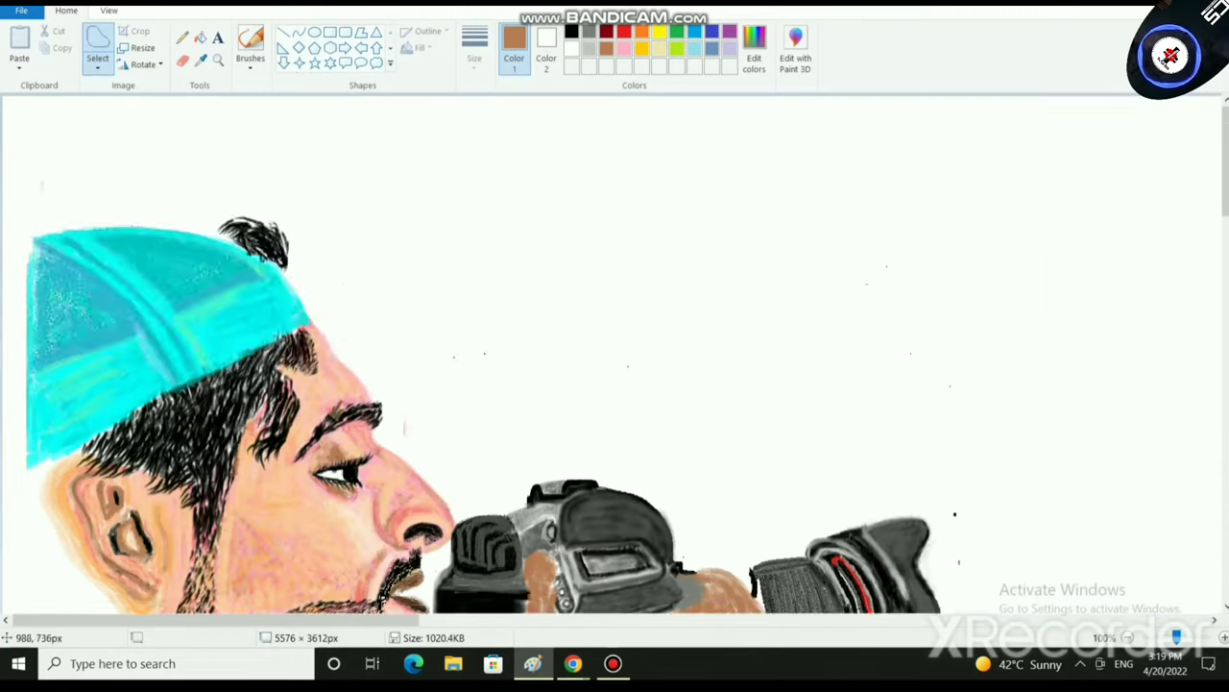
scroll(694, 417, up, 1)
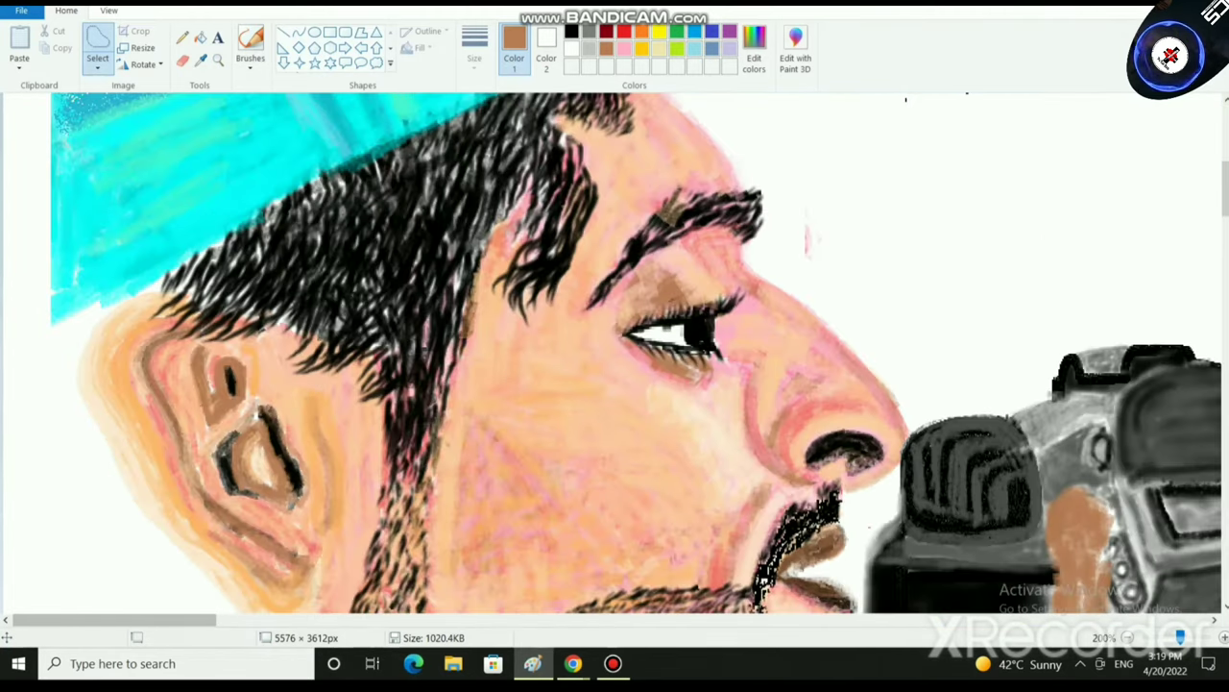
drag(76, 619, 252, 619)
scroll(336, 413, down, 1)
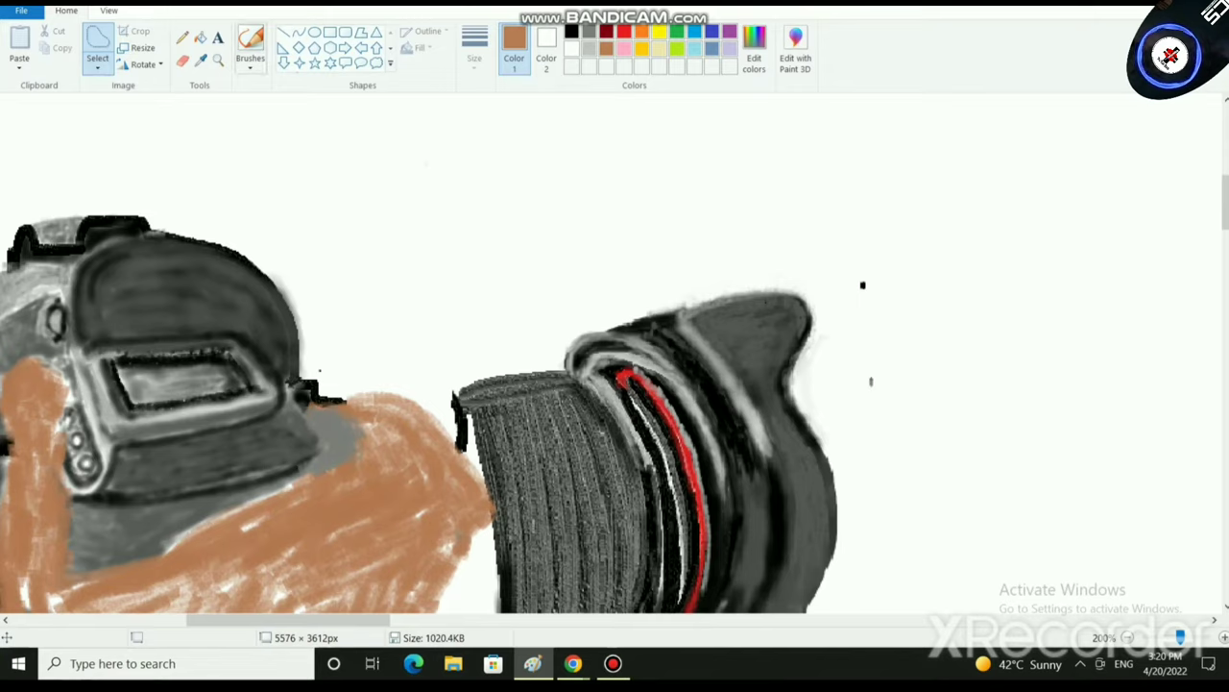
click(250, 60)
click(363, 134)
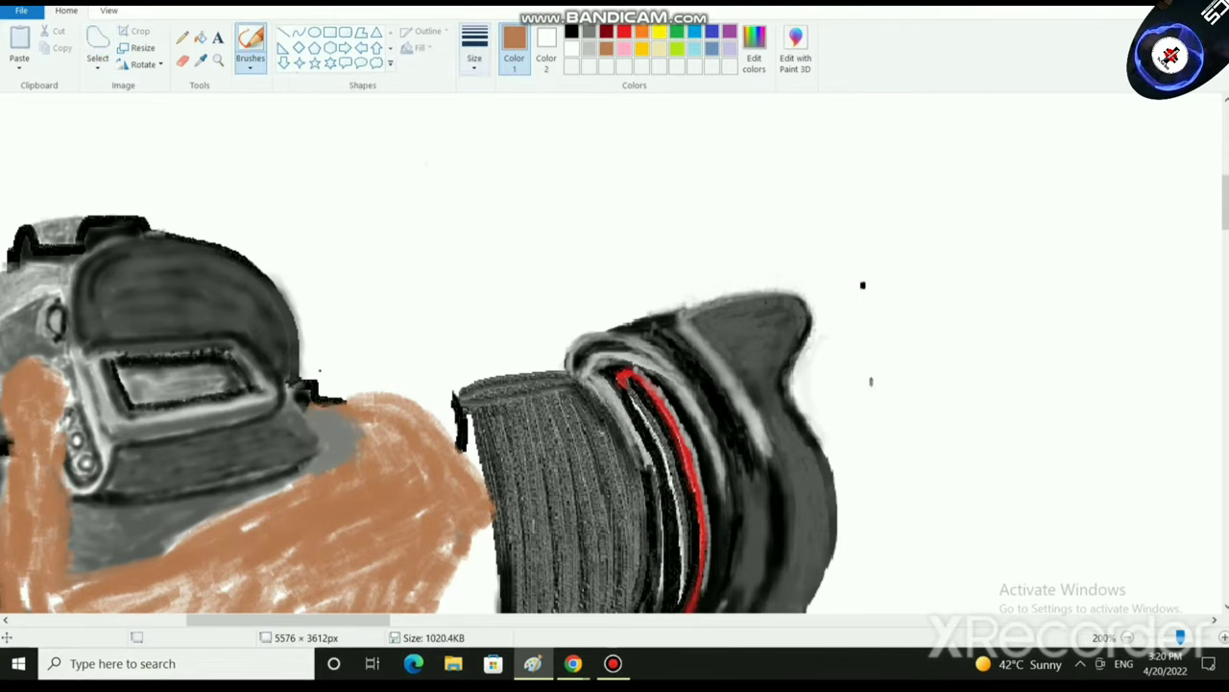
click(474, 55)
click(511, 159)
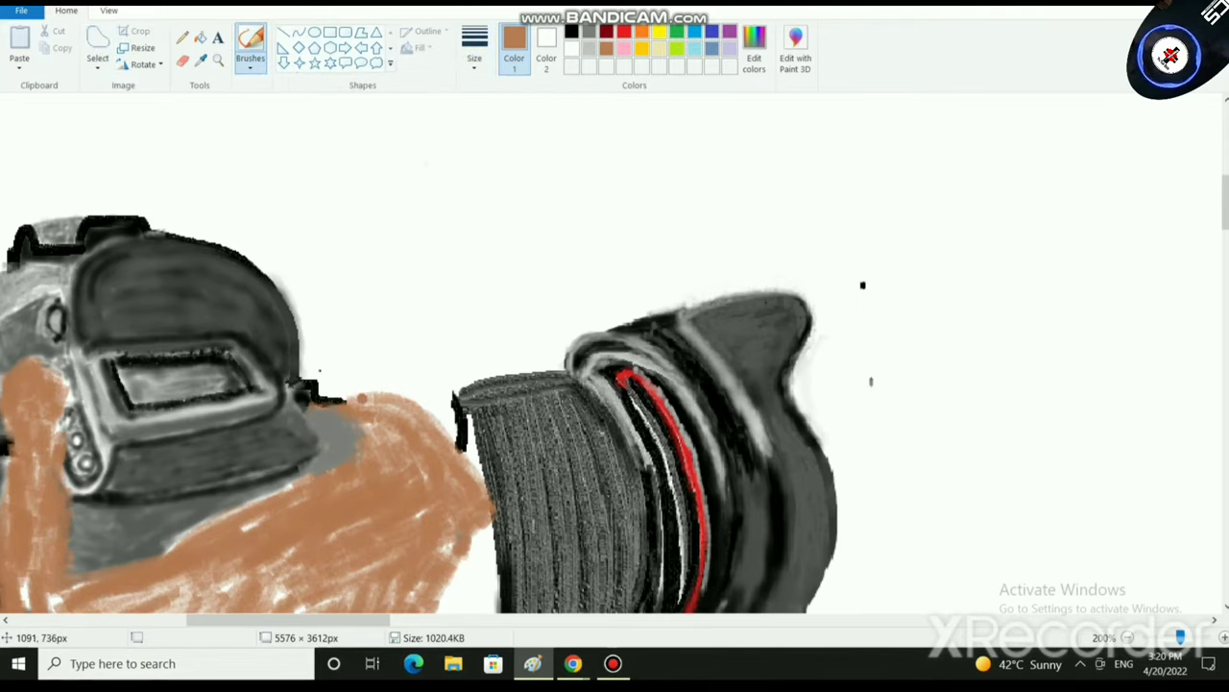
mouse_move(351, 398)
mouse_down()
mouse_move(373, 388)
mouse_move(355, 386)
mouse_move(423, 394)
mouse_move(408, 408)
mouse_move(357, 383)
mouse_move(444, 411)
mouse_up()
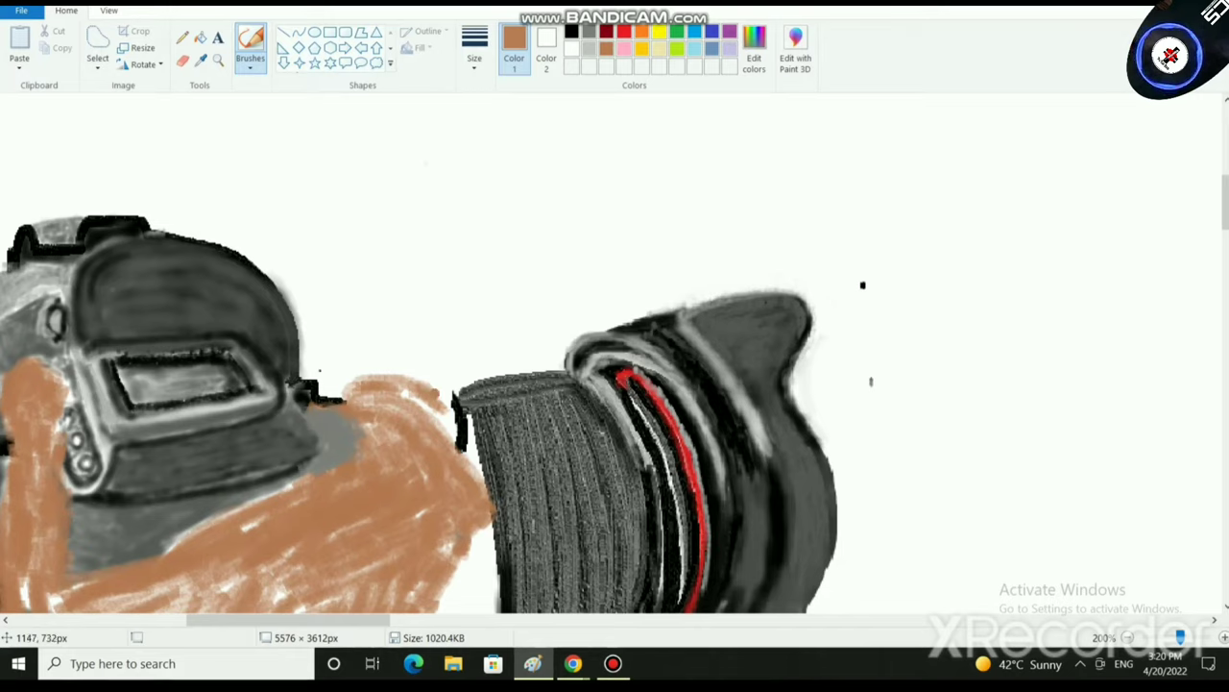
Extend the hand's brown knuckles over the rear end of the lens so the hand overlaps the barrel.
mouse_move(444, 413)
mouse_down()
mouse_move(500, 490)
mouse_move(494, 507)
mouse_move(446, 443)
mouse_move(452, 409)
mouse_move(477, 477)
mouse_up()
mouse_move(408, 420)
mouse_down()
mouse_move(404, 390)
mouse_move(502, 526)
mouse_up()
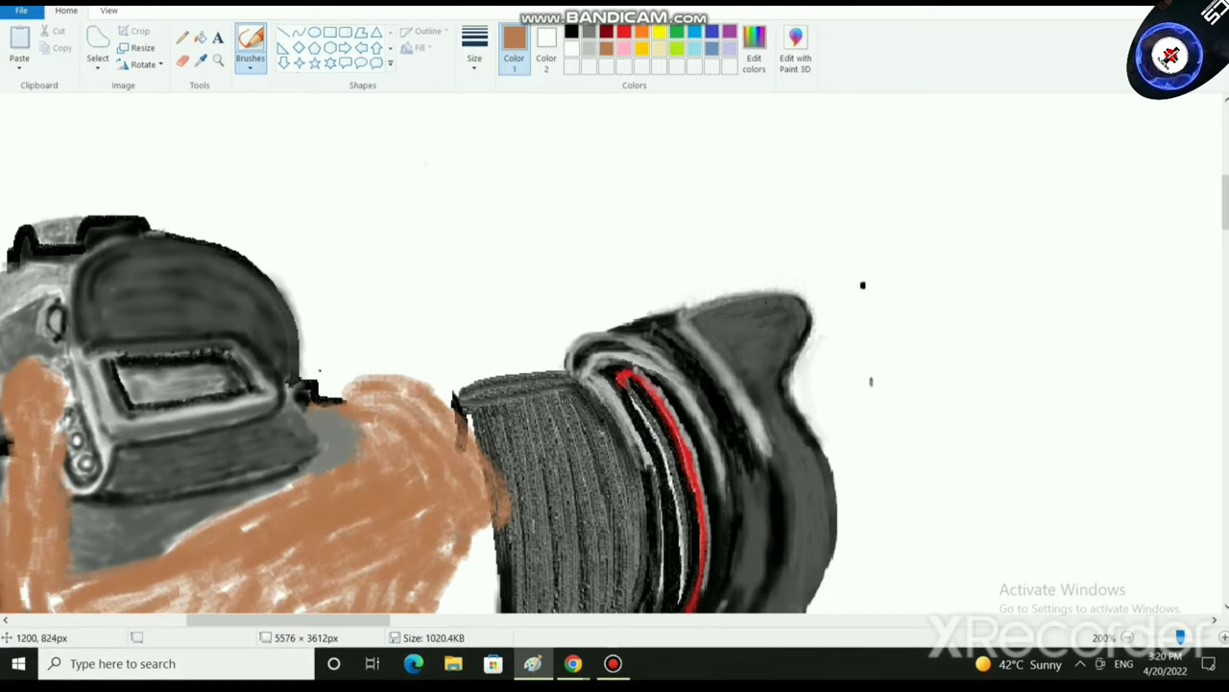
scroll(480, 519, down, 2)
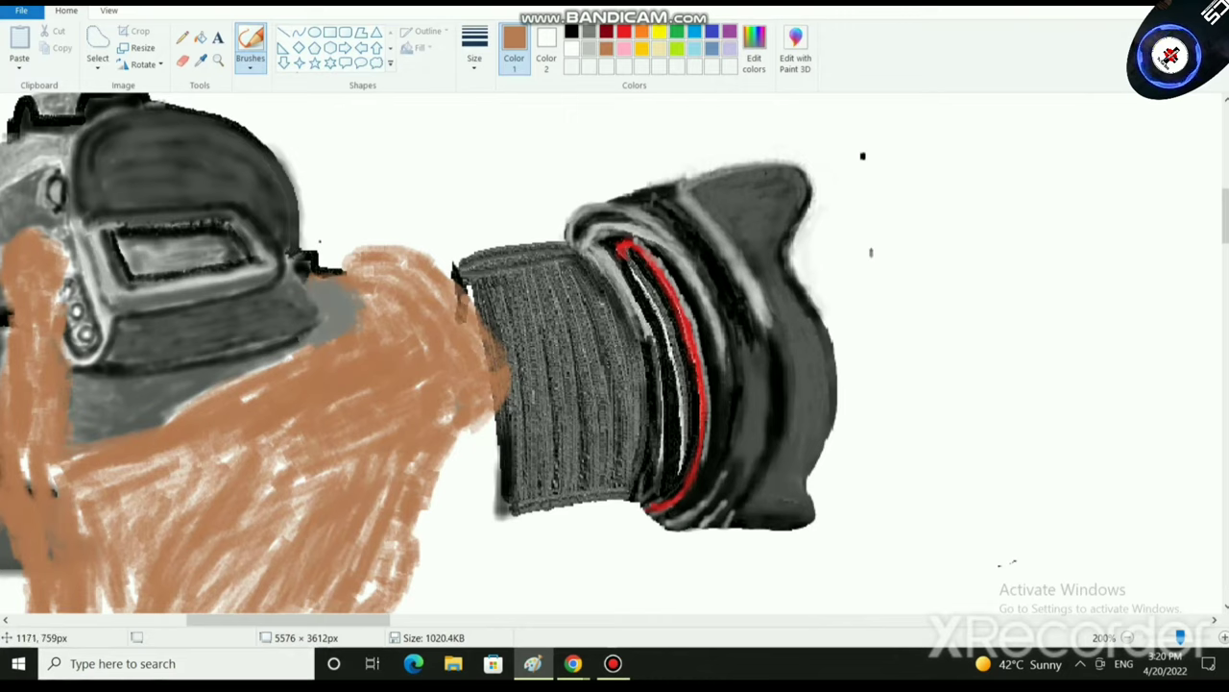
drag(451, 281, 514, 377)
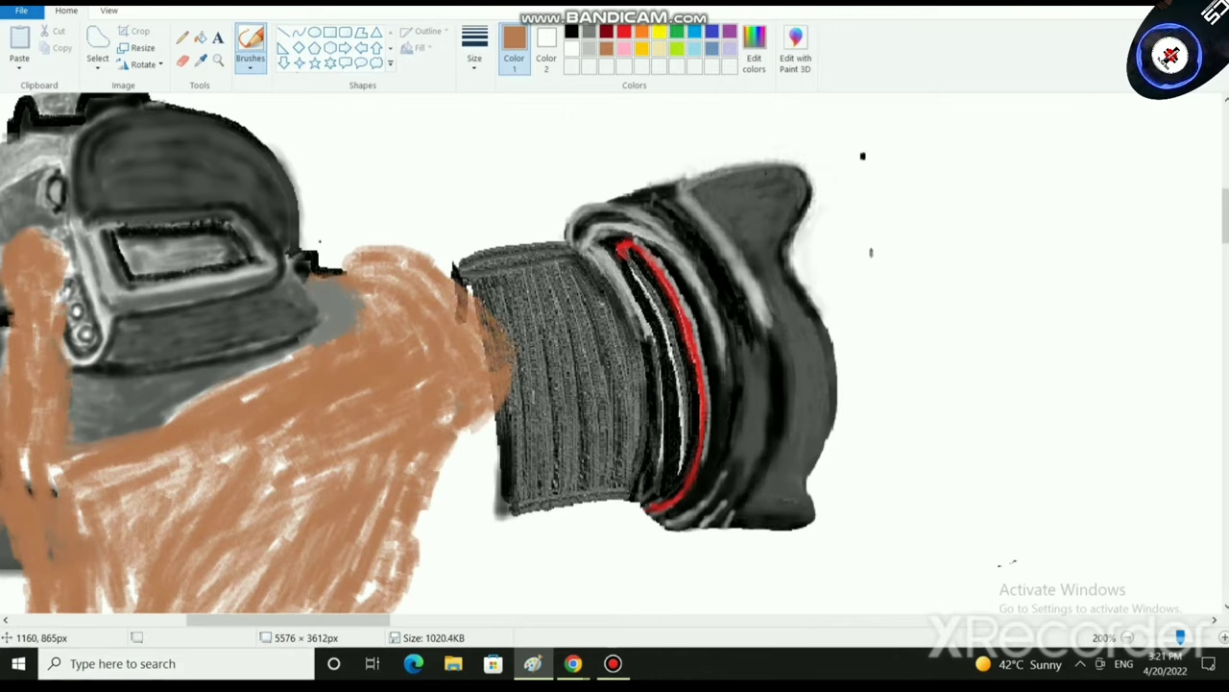
Build out the hand's outer edge below the lens with brown strokes down towards the wrist.
click(467, 444)
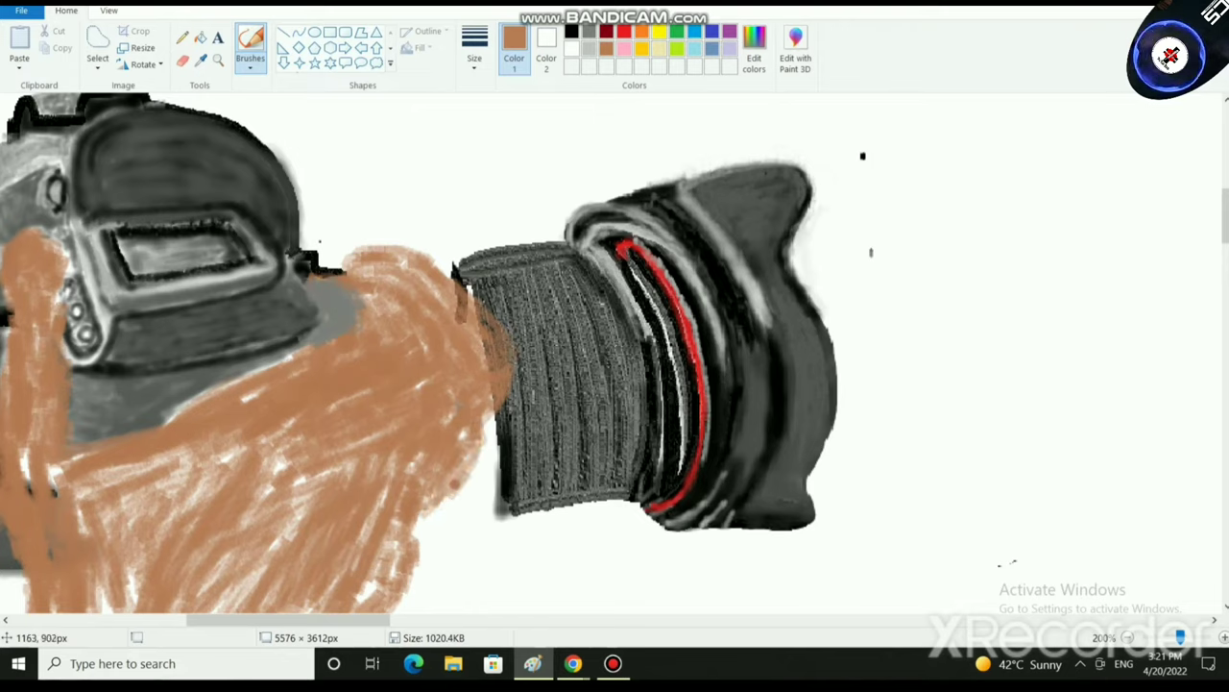
mouse_move(450, 490)
mouse_down()
mouse_move(459, 504)
mouse_move(446, 521)
mouse_up()
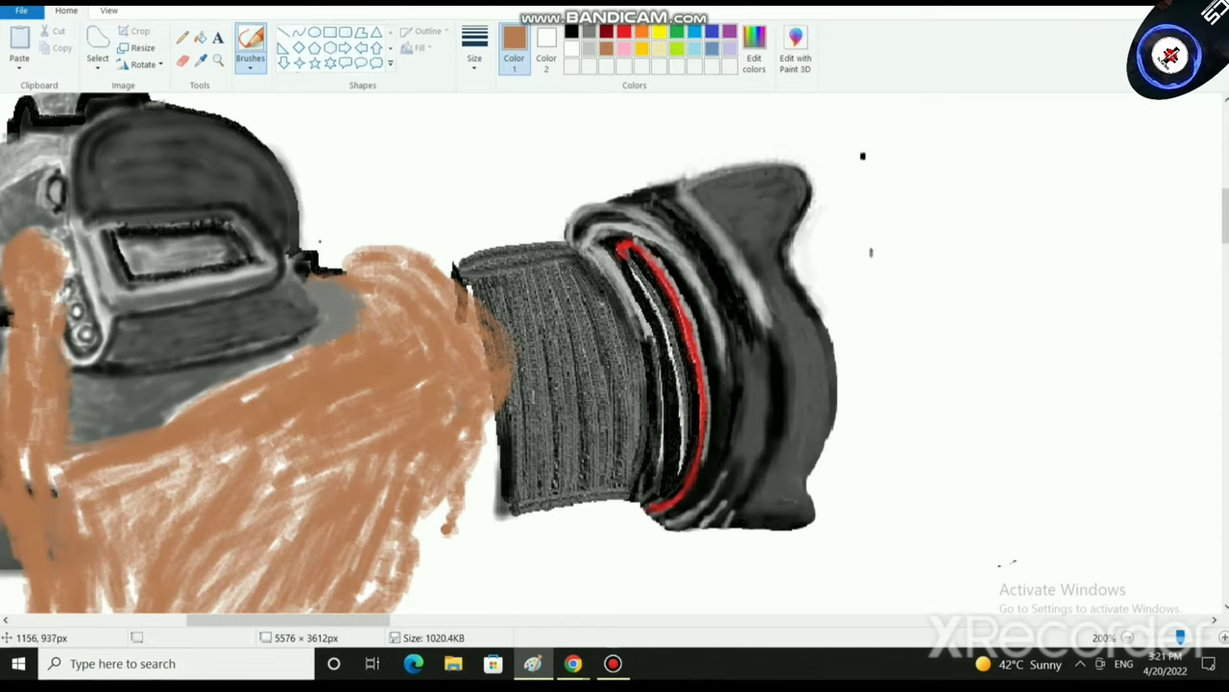
mouse_move(451, 534)
mouse_down()
mouse_move(418, 583)
mouse_move(457, 549)
mouse_move(445, 564)
mouse_move(427, 500)
mouse_up()
scroll(427, 480, down, 3)
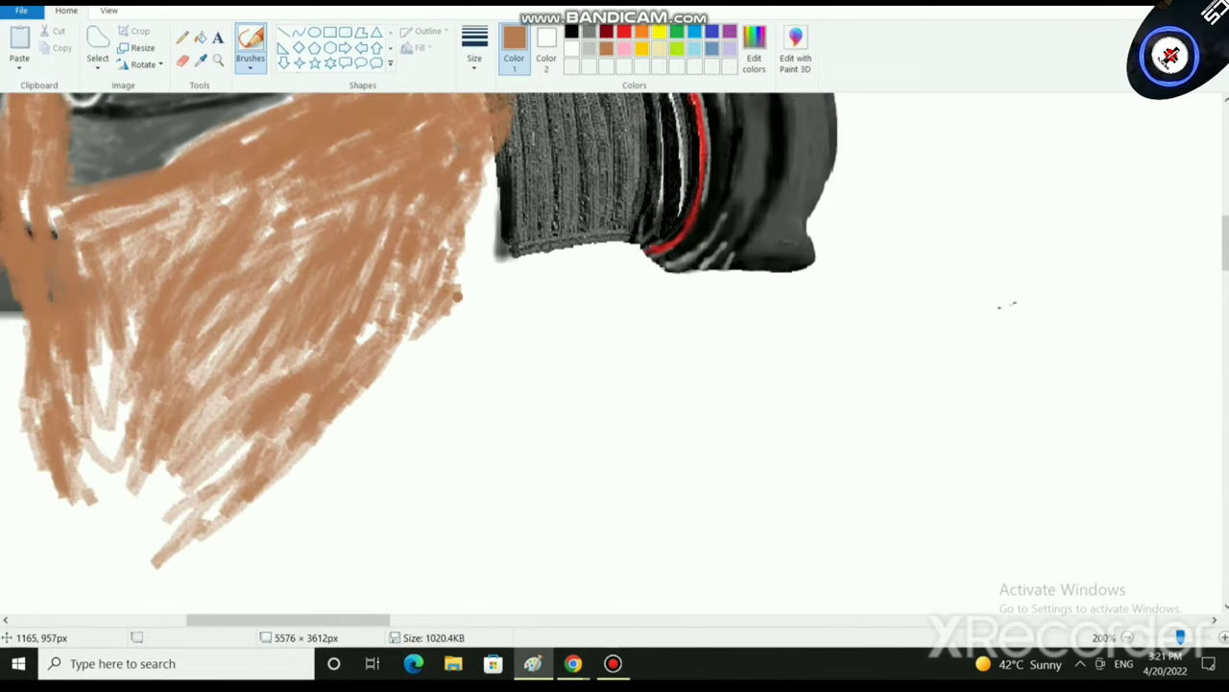
mouse_move(458, 297)
mouse_down()
mouse_move(283, 480)
mouse_move(288, 465)
mouse_up()
mouse_move(323, 424)
mouse_down()
mouse_move(278, 490)
mouse_move(282, 519)
mouse_move(200, 563)
mouse_move(248, 504)
mouse_move(298, 500)
mouse_up()
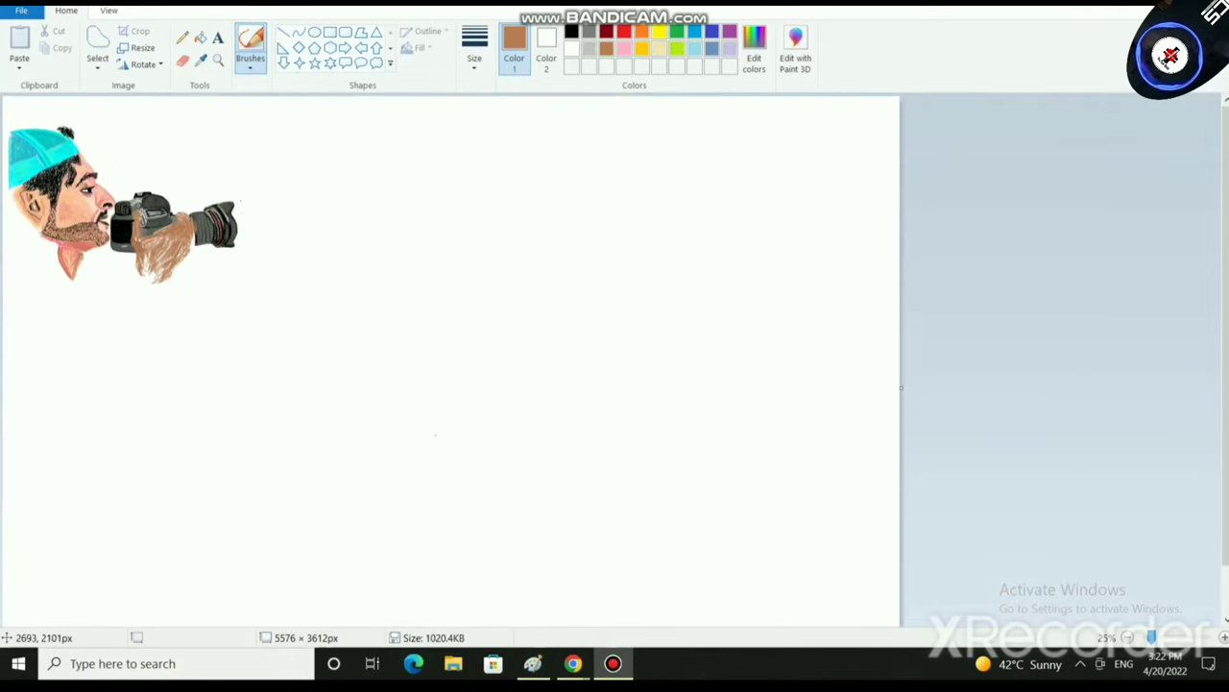
Lengthen the lower tip of the wrist with brown strokes and smooth its outer edge up towards the palm.
ctrl+scroll(186, 442, up, 2)
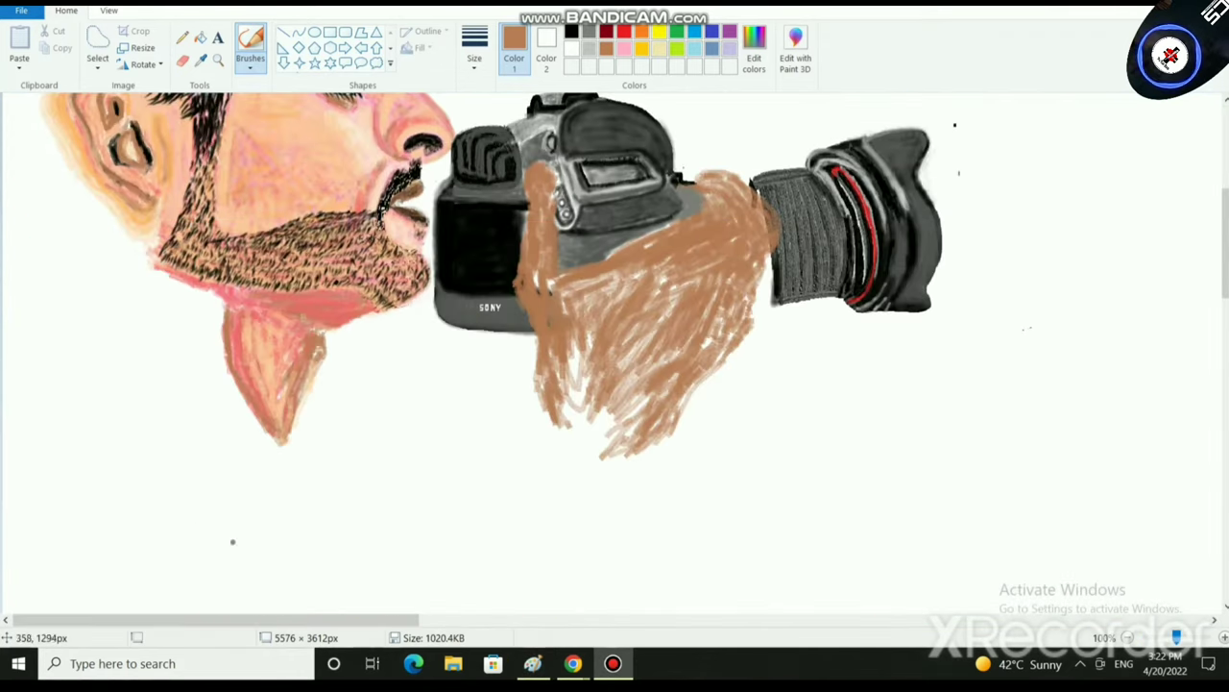
drag(649, 449, 665, 430)
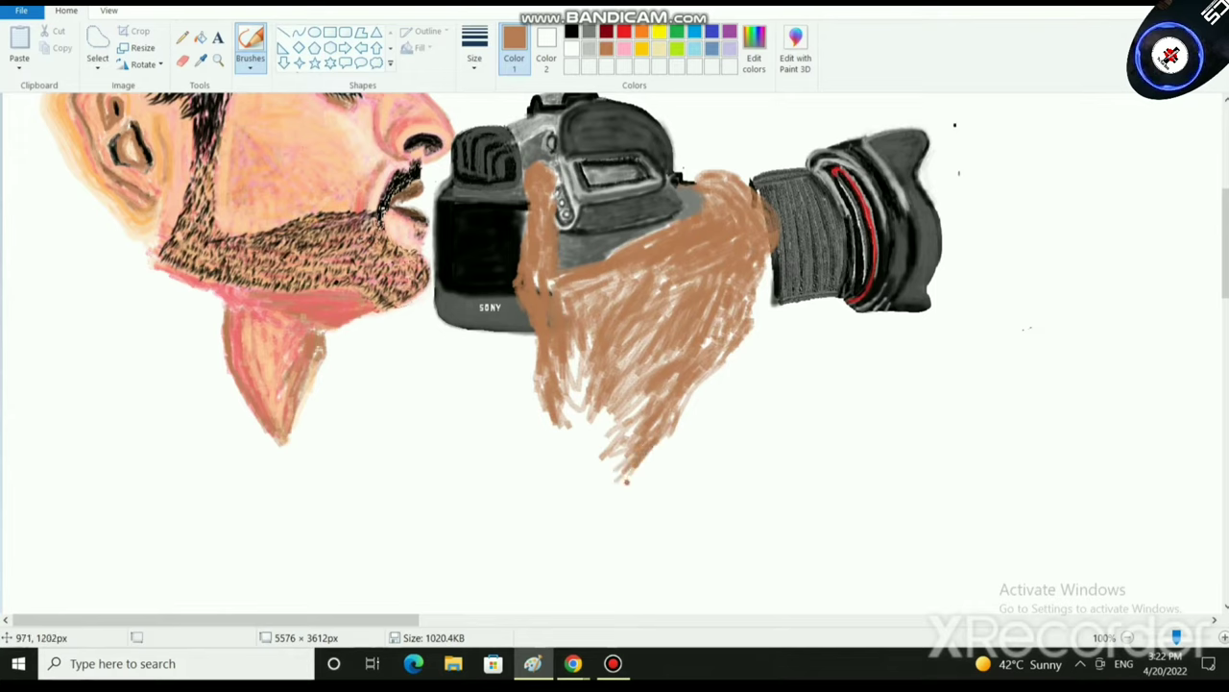
drag(634, 488, 653, 443)
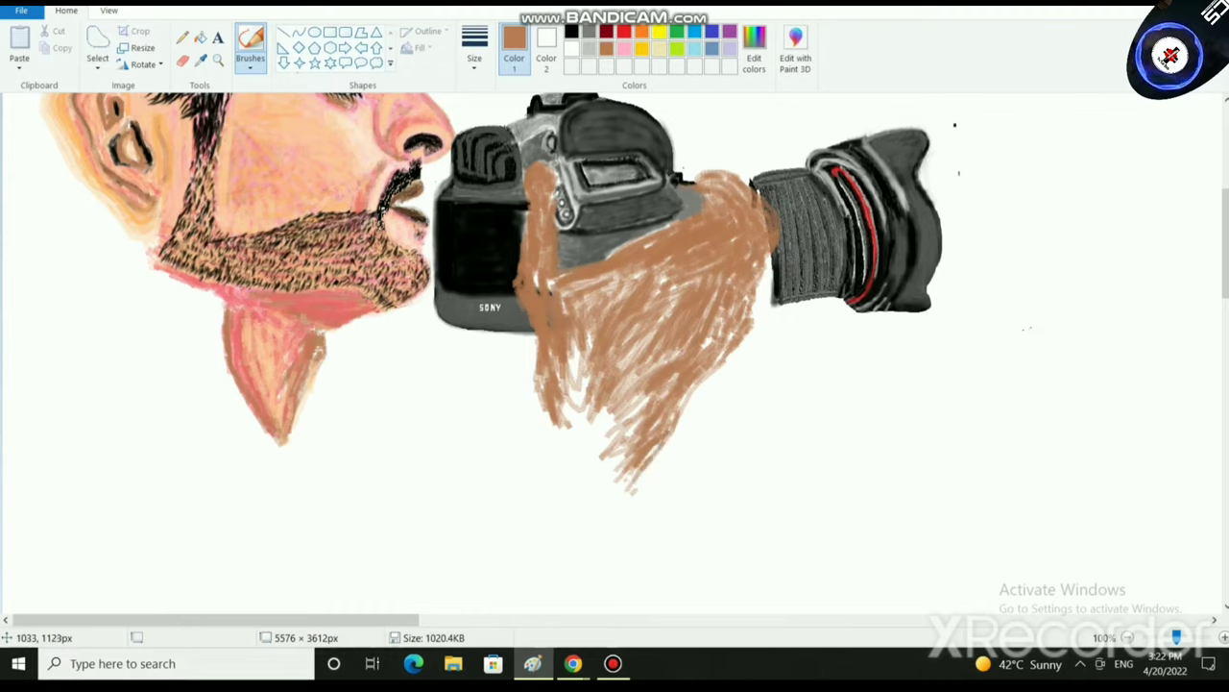
drag(634, 490, 657, 456)
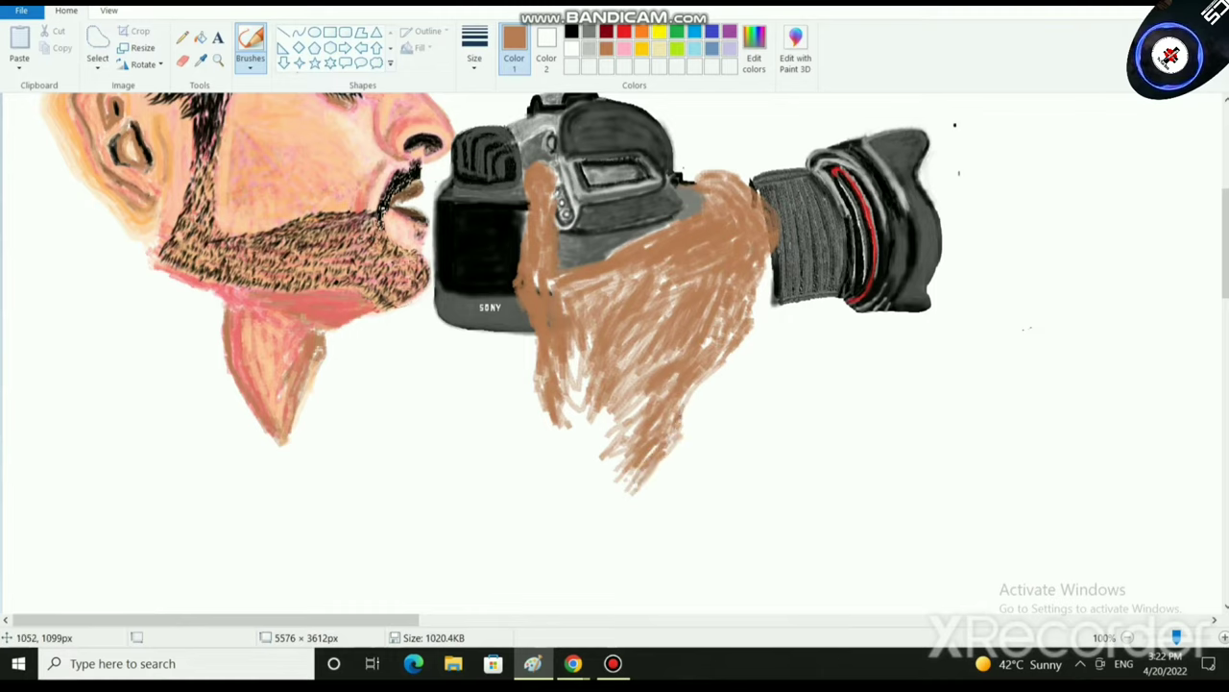
drag(682, 422, 731, 352)
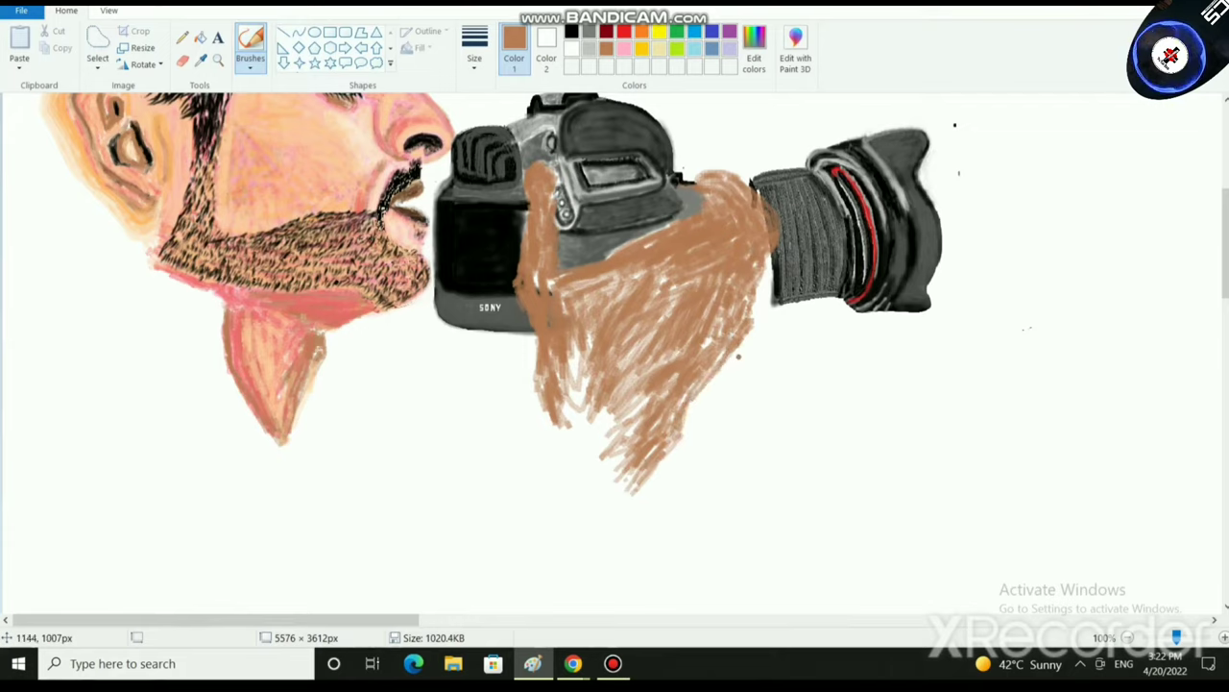
Mix a light orange painting colour with hue 20, saturation 240 and luminosity 170.
click(571, 48)
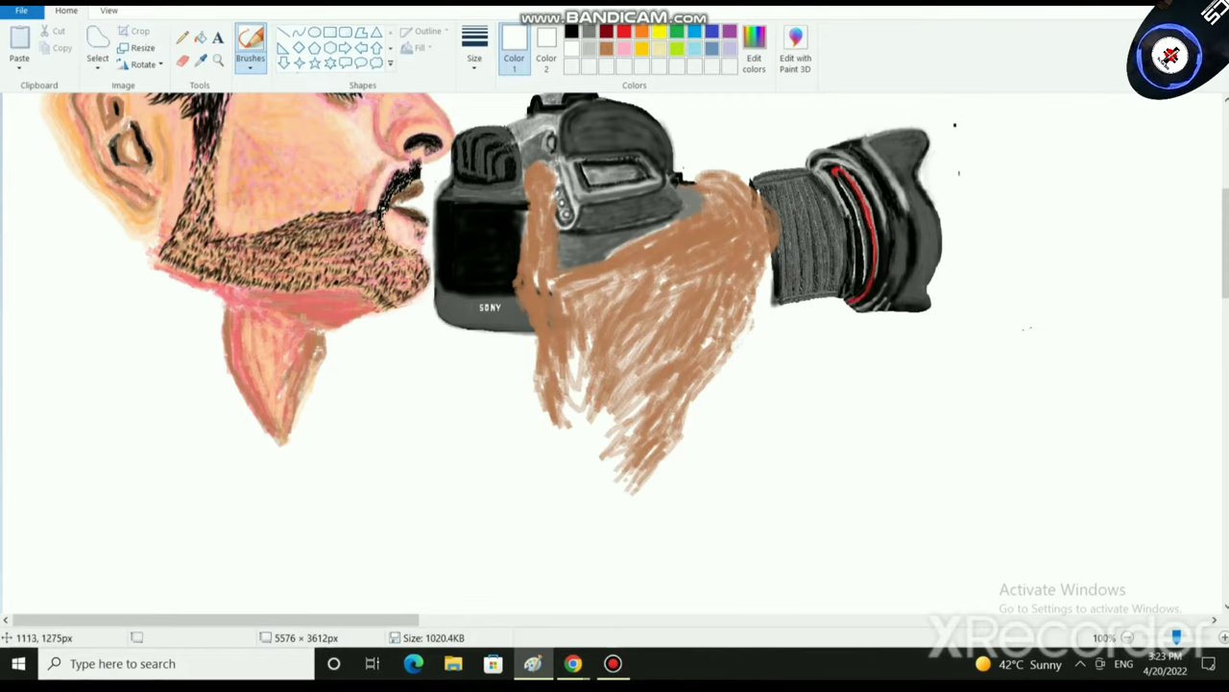
scroll(614, 356, down, 5)
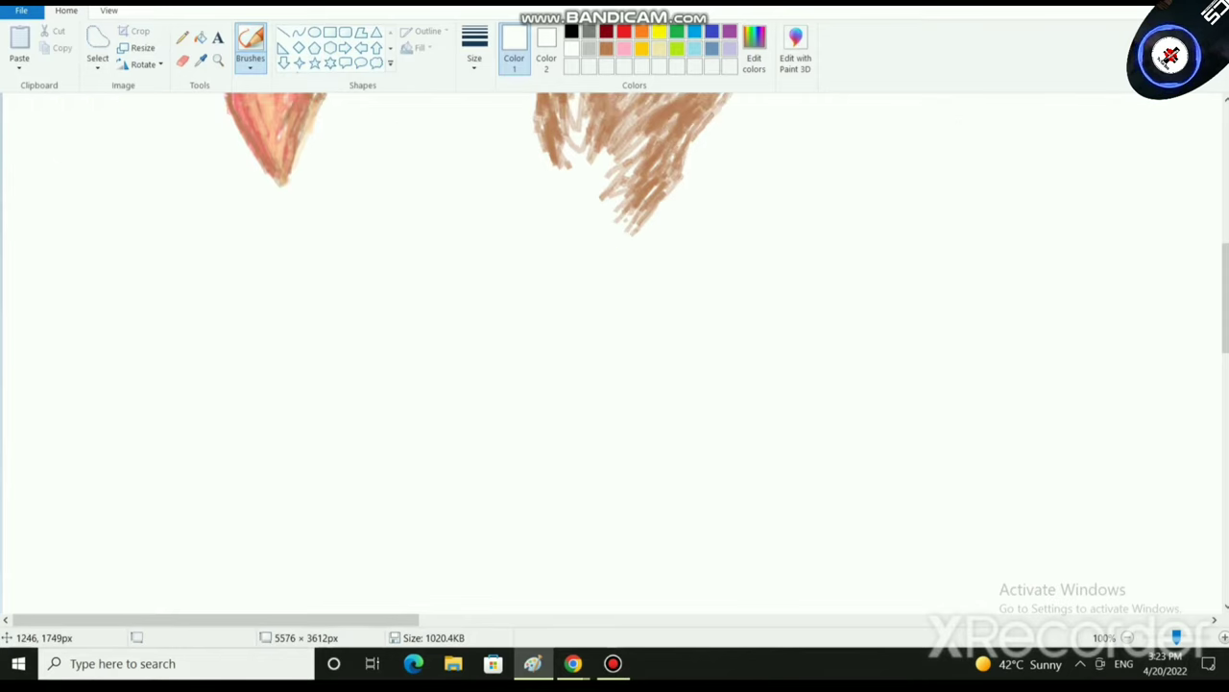
scroll(614, 356, up, 7)
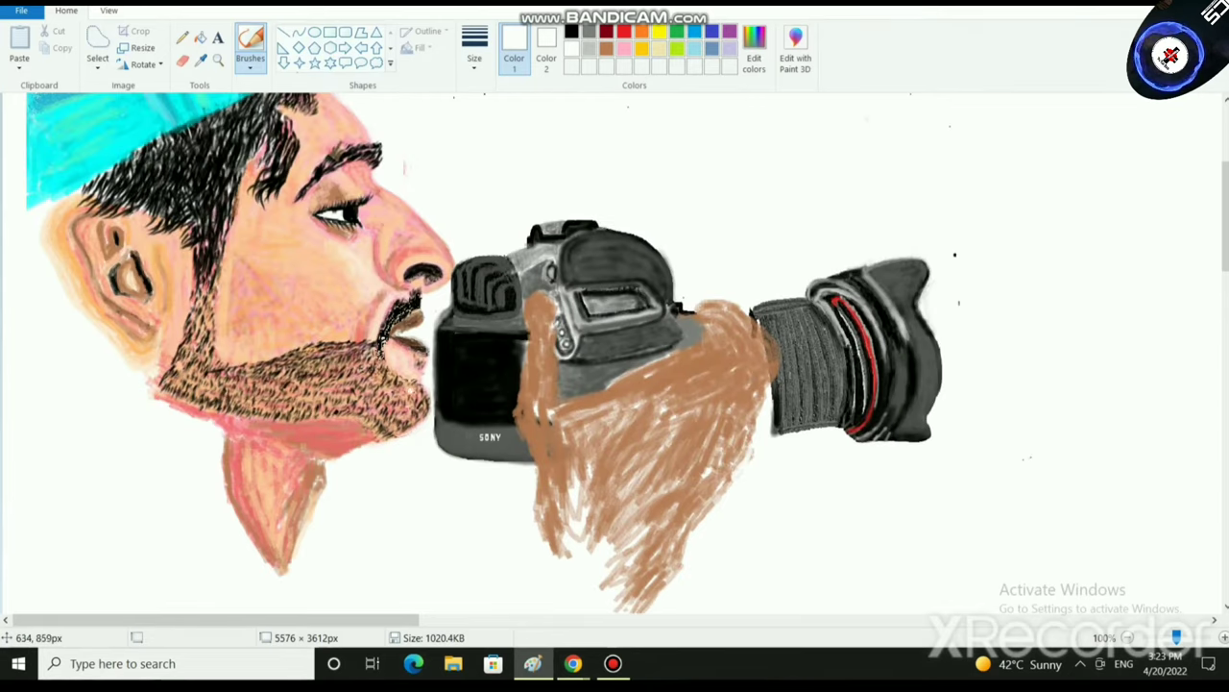
click(754, 48)
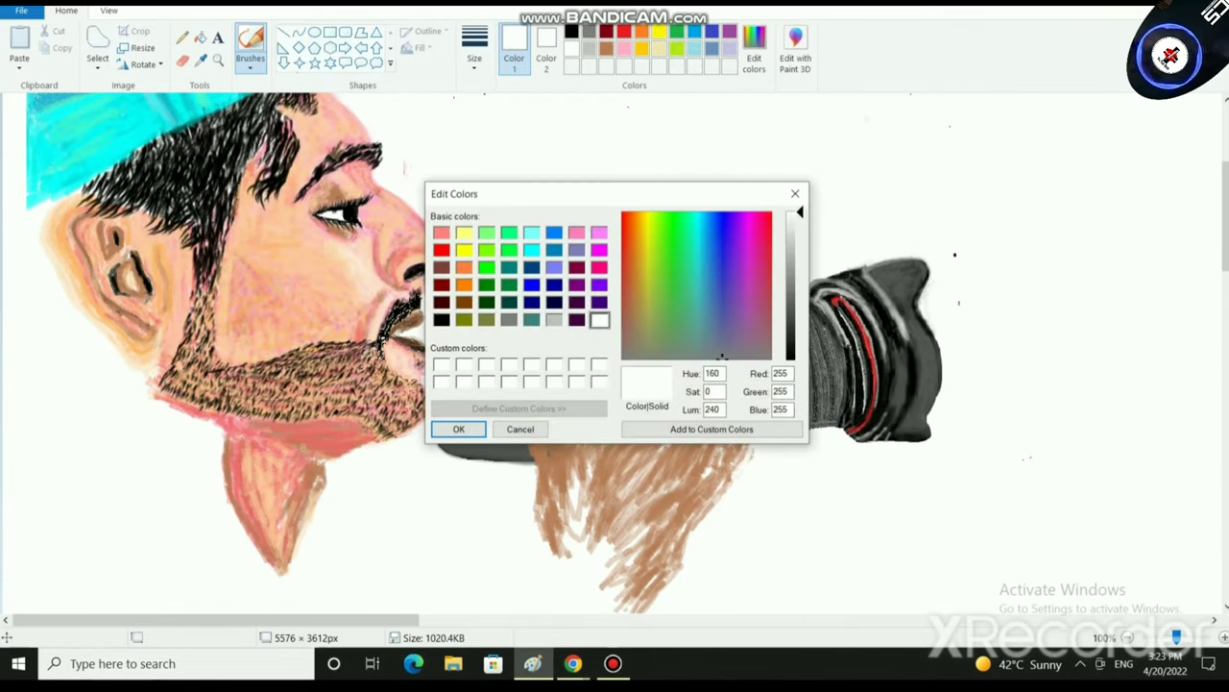
click(465, 286)
drag(799, 286, 800, 254)
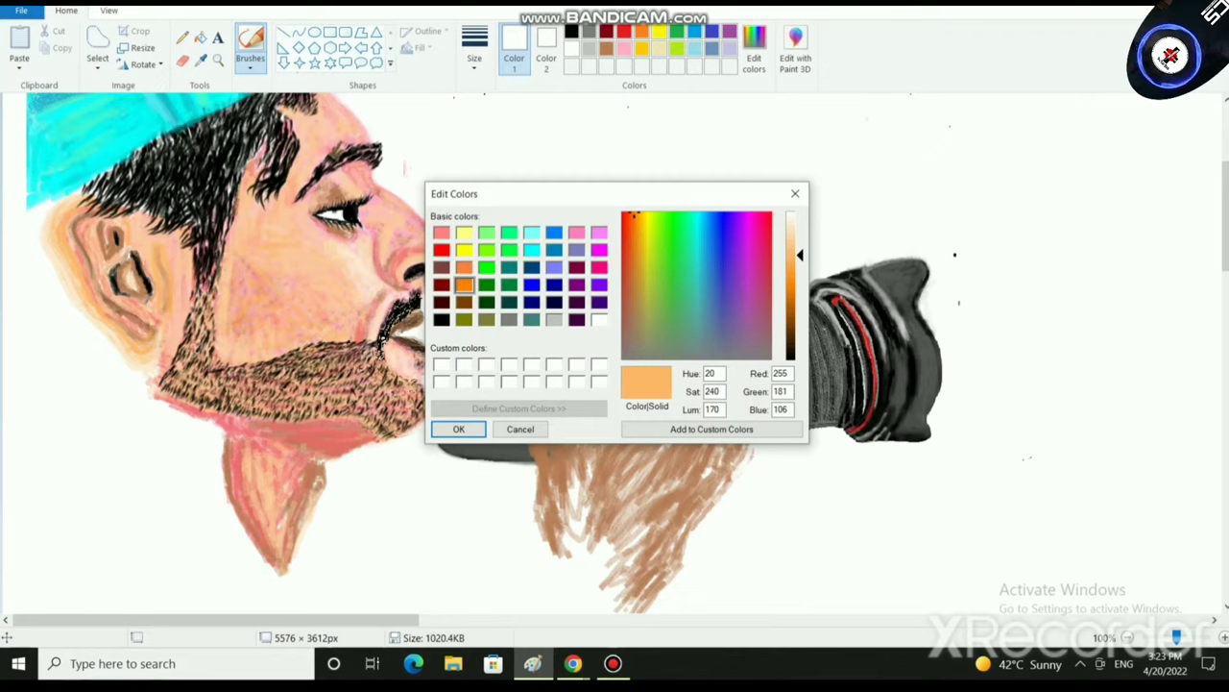
click(458, 429)
Add diagonal light orange strokes over the middle of the brown hand and towards its outer edge.
drag(657, 432, 623, 492)
drag(654, 401, 619, 466)
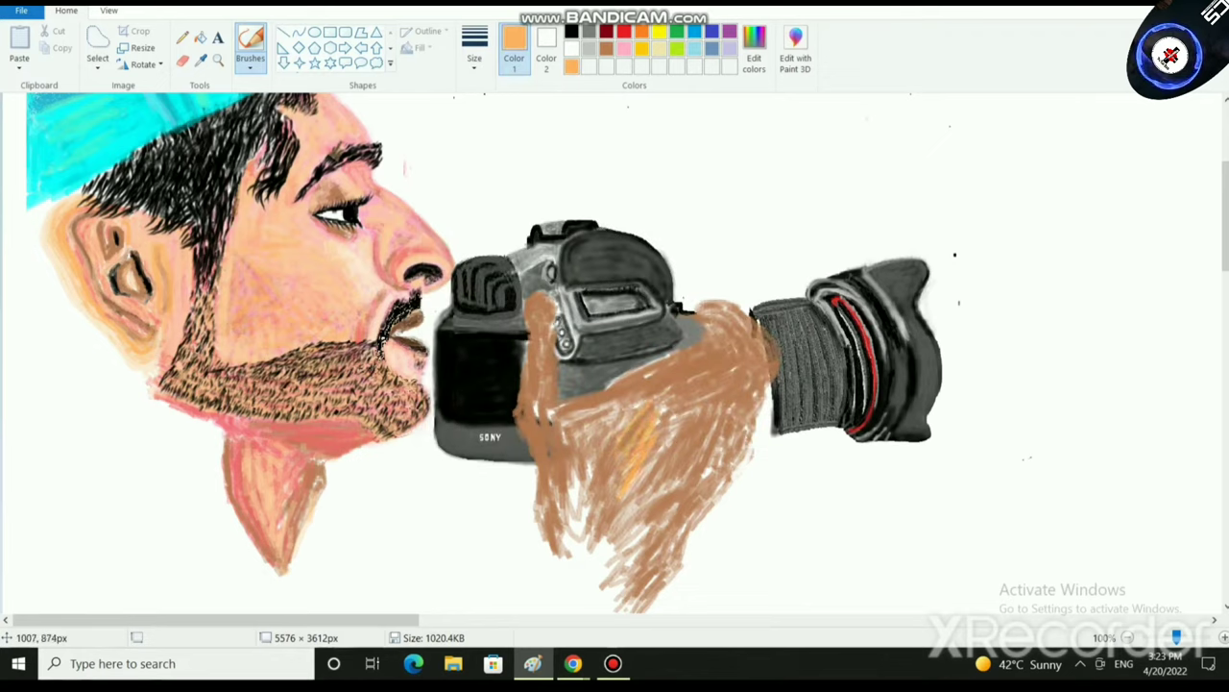
drag(657, 364, 622, 398)
mouse_move(674, 364)
mouse_down()
mouse_move(652, 393)
mouse_move(682, 444)
mouse_up()
mouse_move(696, 417)
mouse_down()
mouse_move(676, 462)
mouse_move(658, 464)
mouse_move(692, 458)
mouse_up()
drag(720, 429, 677, 529)
drag(703, 473, 682, 515)
drag(697, 498, 679, 519)
drag(713, 439, 688, 489)
drag(670, 496, 652, 517)
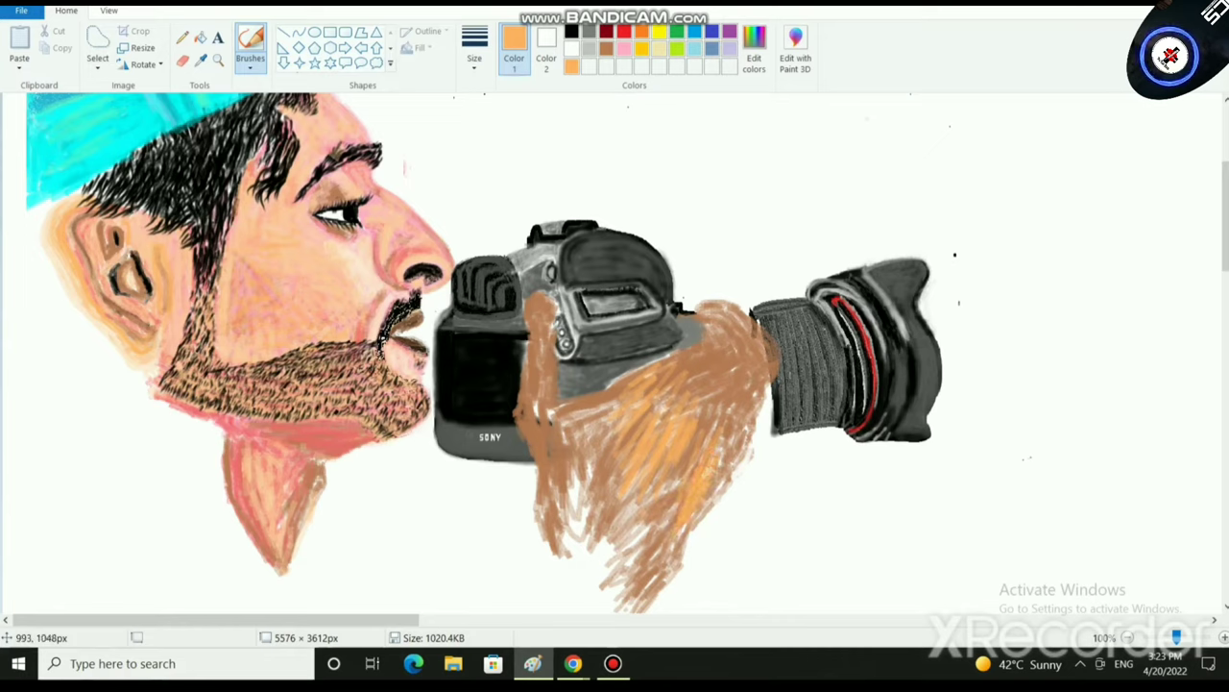
Add light orange strokes to the inner wrist, along the hand's upper edge and on the knuckles beside the lens.
drag(598, 479, 585, 538)
drag(580, 464, 574, 525)
drag(607, 411, 592, 421)
drag(676, 371, 648, 394)
mouse_move(689, 376)
mouse_down()
mouse_move(670, 392)
mouse_move(679, 405)
mouse_up()
drag(712, 356, 690, 376)
mouse_move(697, 380)
mouse_down()
mouse_move(680, 394)
mouse_move(685, 375)
mouse_up()
drag(696, 356, 668, 387)
drag(729, 347, 710, 366)
drag(715, 338, 725, 343)
mouse_move(731, 325)
mouse_down()
mouse_move(728, 337)
mouse_move(749, 328)
mouse_up()
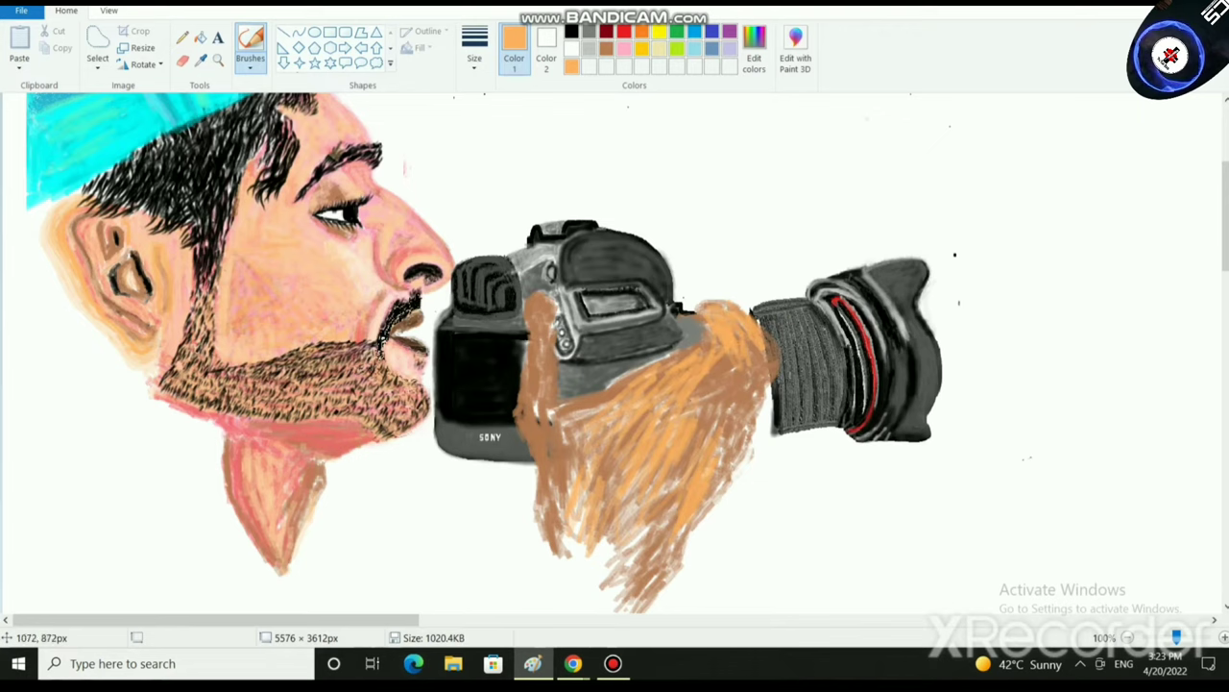
Choose another brush size and cover the knuckles and upper hand next to the lens with dense light orange strokes.
scroll(538, 505, up, 2)
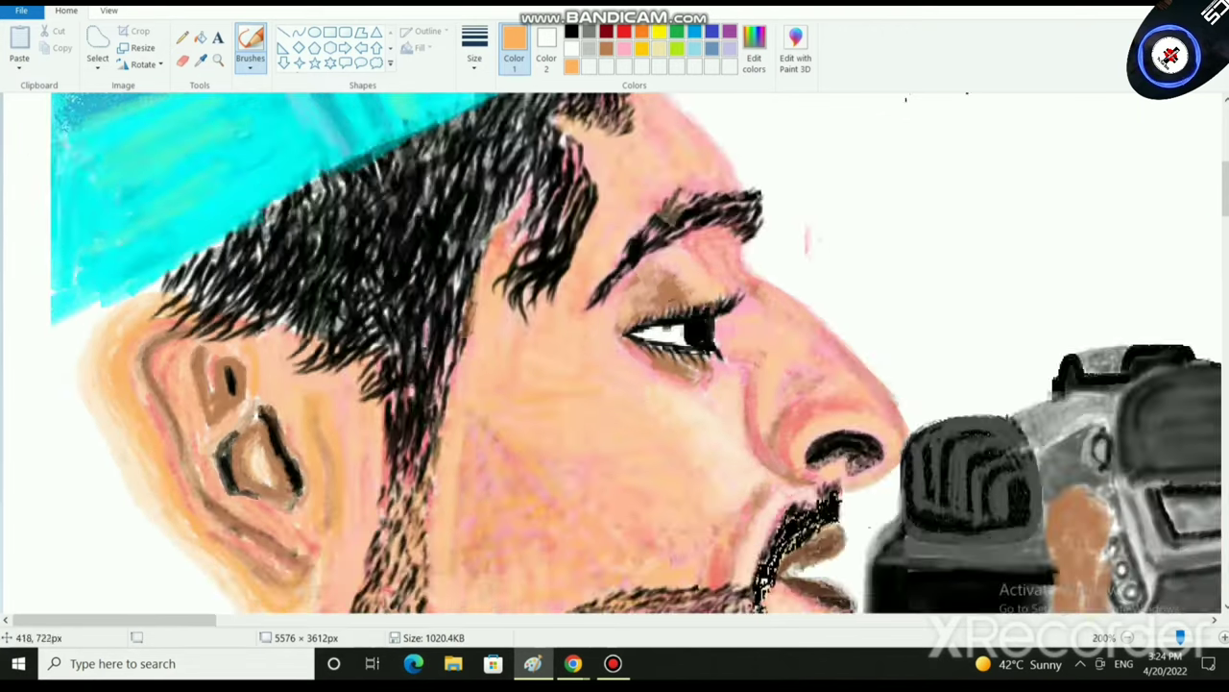
scroll(537, 505, down, 4)
drag(107, 620, 300, 621)
scroll(376, 351, down, 3)
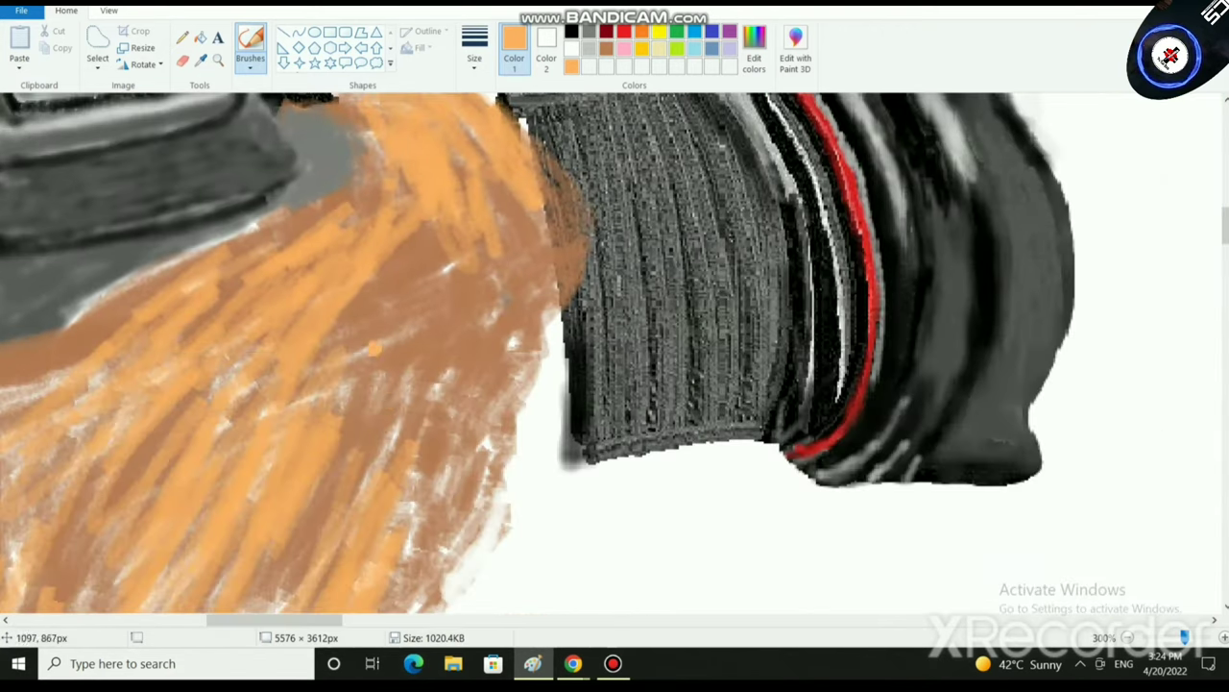
click(474, 56)
click(495, 190)
mouse_move(423, 263)
mouse_down()
mouse_move(424, 226)
mouse_move(252, 300)
mouse_move(376, 196)
mouse_move(351, 196)
mouse_move(406, 185)
mouse_up()
mouse_move(413, 240)
mouse_down()
mouse_move(264, 374)
mouse_move(499, 308)
mouse_move(547, 283)
mouse_move(571, 238)
mouse_move(565, 274)
mouse_move(581, 240)
mouse_move(528, 158)
mouse_move(571, 236)
mouse_move(500, 284)
mouse_move(385, 321)
mouse_move(509, 235)
mouse_move(384, 334)
mouse_up()
mouse_move(524, 315)
mouse_down()
mouse_move(336, 422)
mouse_move(523, 336)
mouse_move(506, 389)
mouse_move(389, 466)
mouse_move(422, 399)
mouse_move(485, 461)
mouse_move(513, 424)
mouse_move(471, 494)
mouse_move(226, 557)
mouse_move(173, 452)
mouse_move(192, 321)
mouse_move(58, 356)
mouse_move(106, 307)
mouse_move(288, 206)
mouse_up()
scroll(336, 307, up, 2)
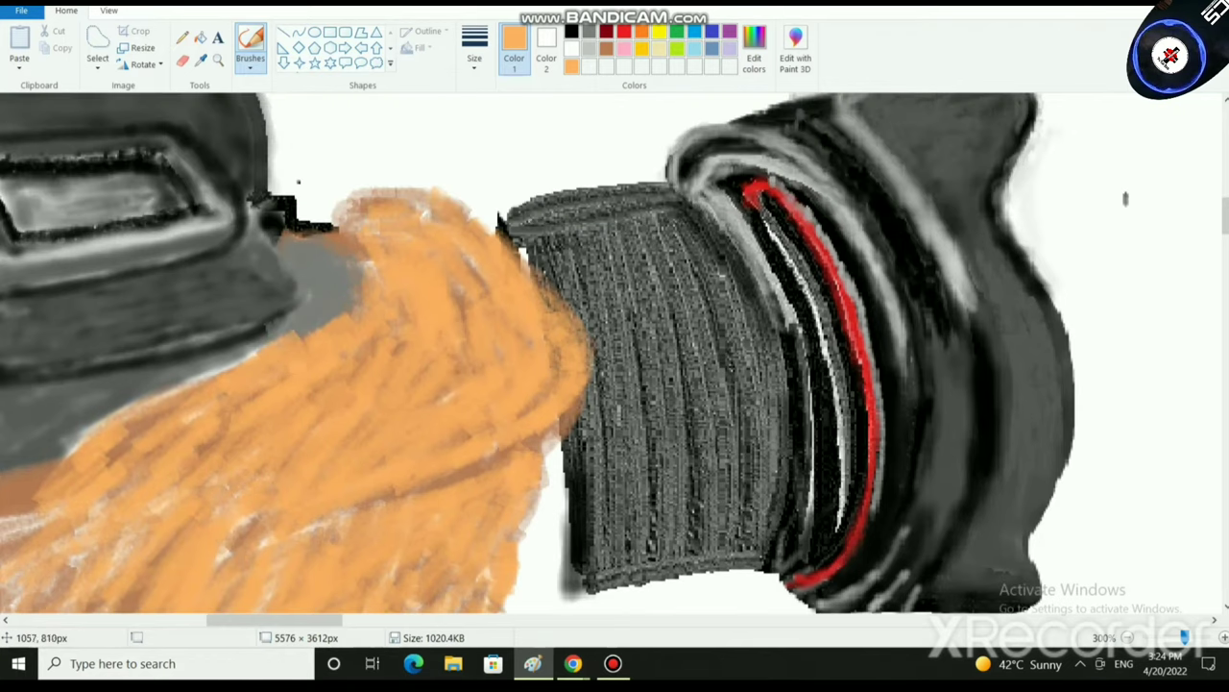
Fill the lower palm and wrist with light orange strokes, covering most of the remaining brown and white gaps.
scroll(336, 308, down, 5)
mouse_move(365, 271)
mouse_down()
mouse_move(422, 355)
mouse_move(348, 423)
mouse_move(505, 236)
mouse_move(494, 288)
mouse_move(283, 568)
mouse_move(245, 528)
mouse_move(192, 552)
mouse_move(58, 576)
mouse_move(181, 579)
mouse_move(134, 432)
mouse_move(101, 440)
mouse_move(56, 533)
mouse_up()
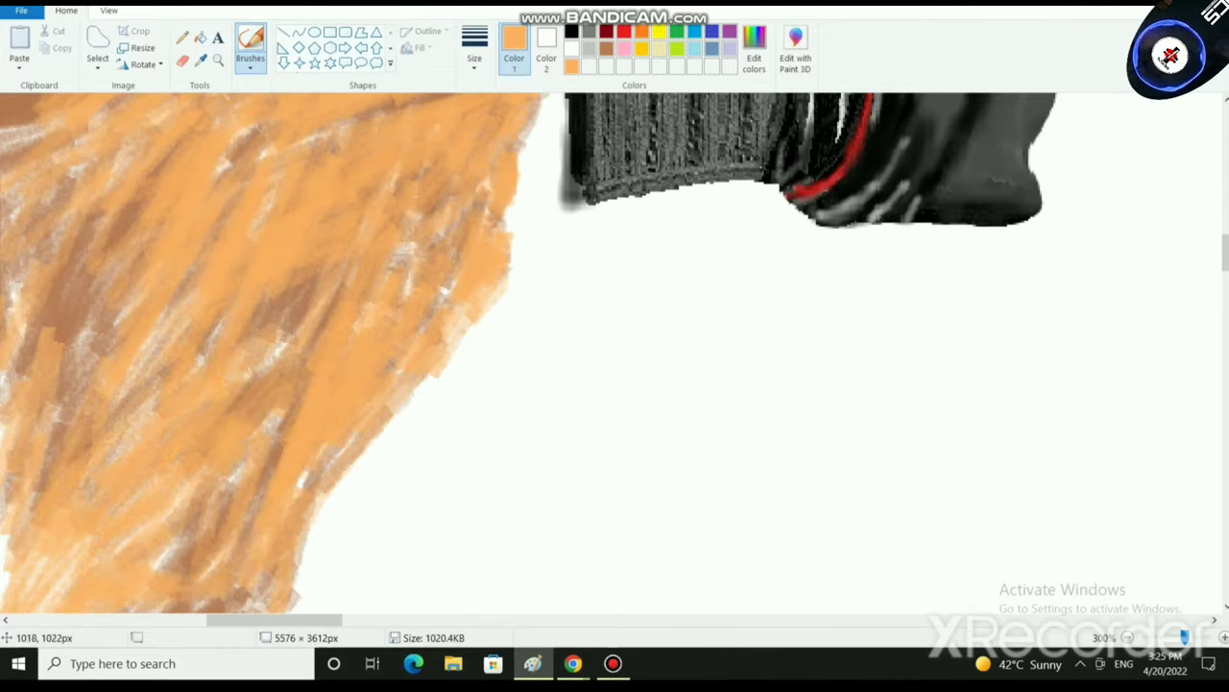
scroll(615, 353, down, 5)
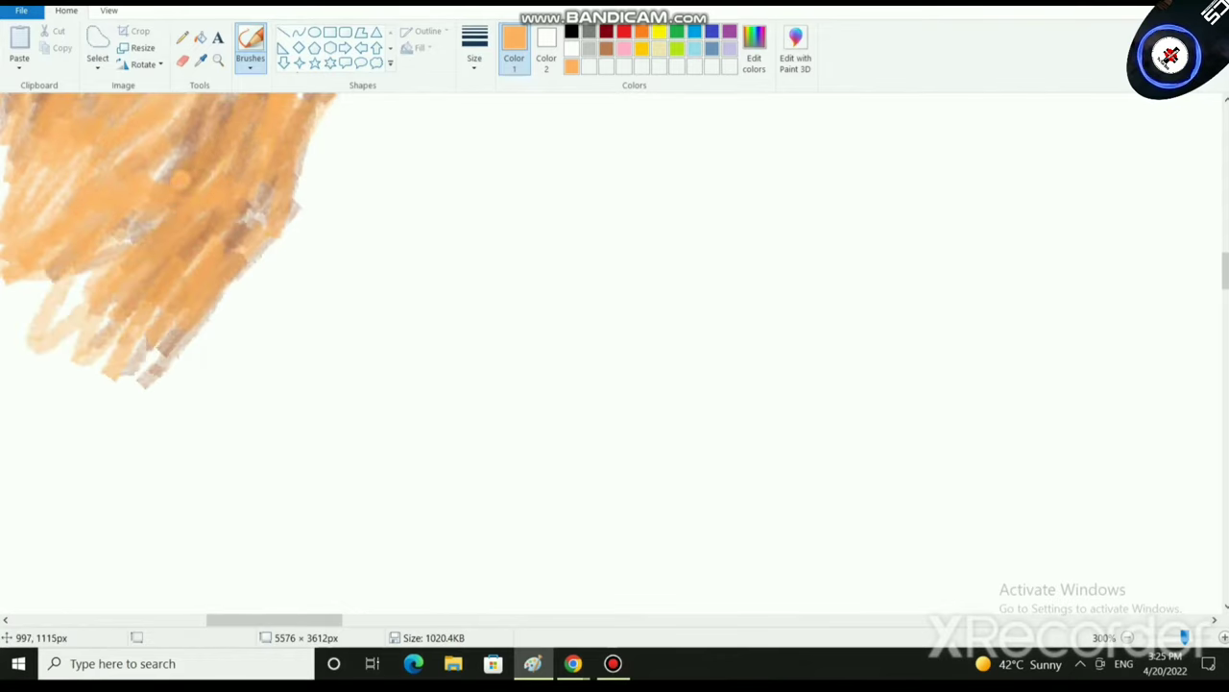
scroll(192, 240, up, 5)
mouse_move(49, 323)
mouse_down()
mouse_move(38, 248)
mouse_move(288, 330)
mouse_move(310, 283)
mouse_up()
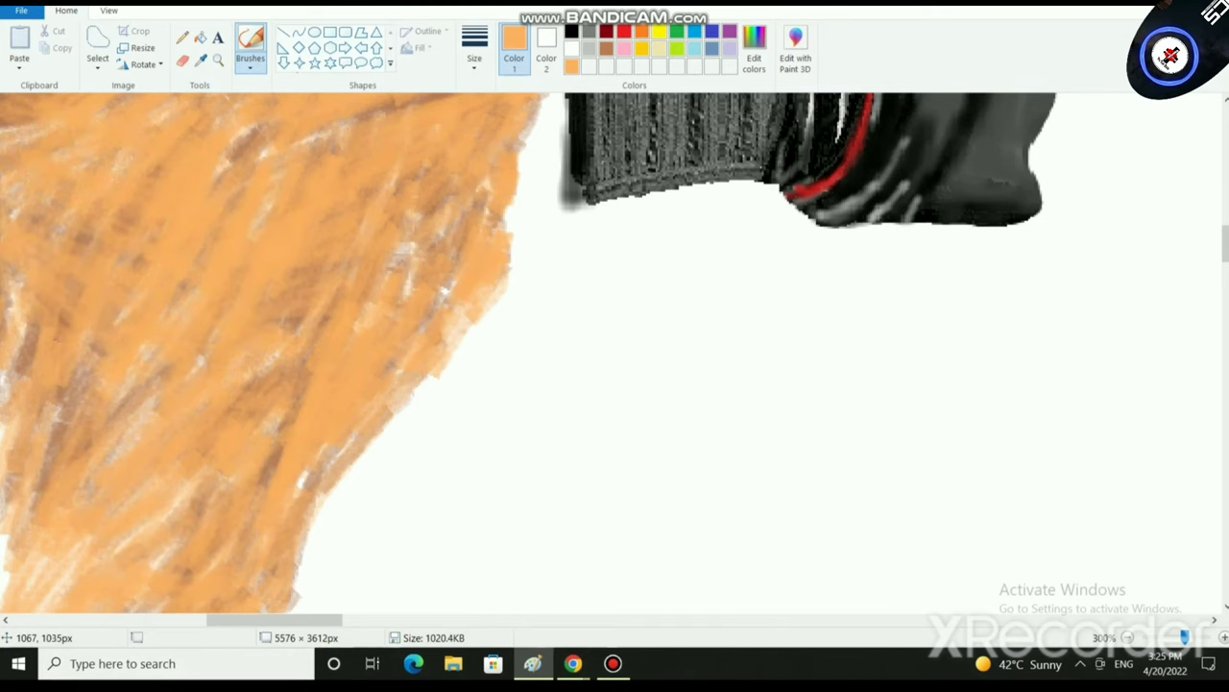
scroll(310, 281, up, 3)
scroll(1113, 184, up, 3)
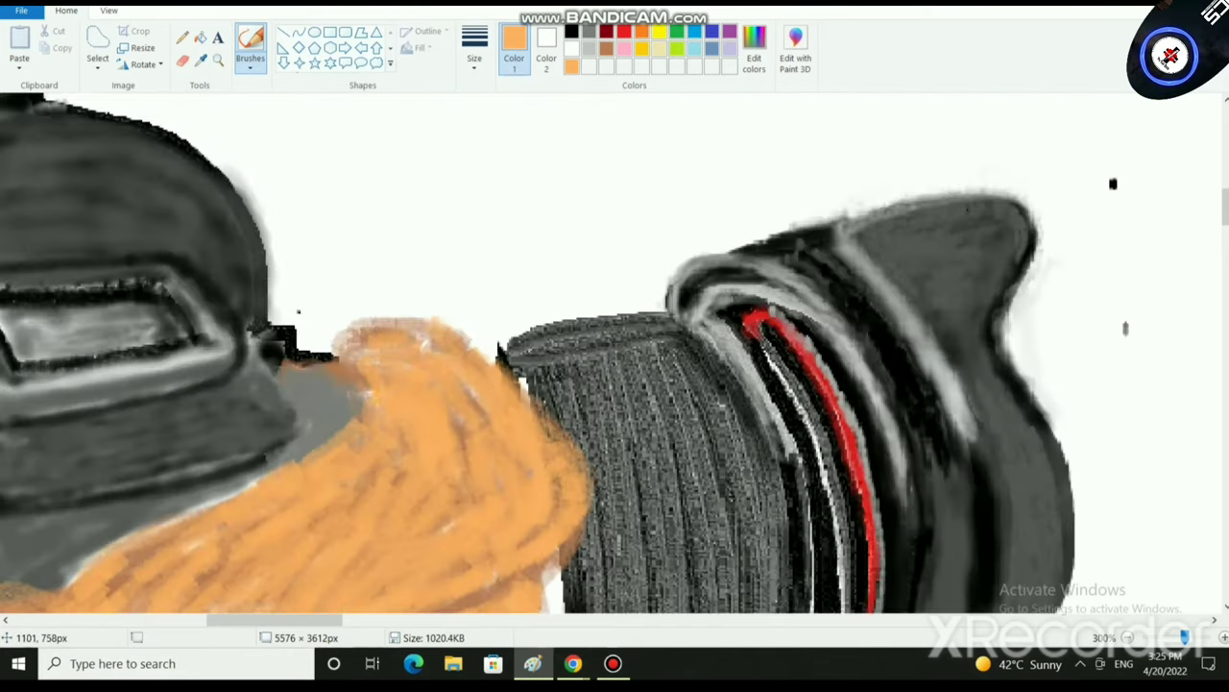
Finish the light orange on the knuckles, then add rose strokes over the hand's middle and along its upper edge to the thumb base.
mouse_move(417, 331)
mouse_down()
mouse_move(490, 386)
mouse_move(456, 473)
mouse_move(490, 539)
mouse_move(551, 497)
mouse_up()
scroll(1113, 184, down, 3)
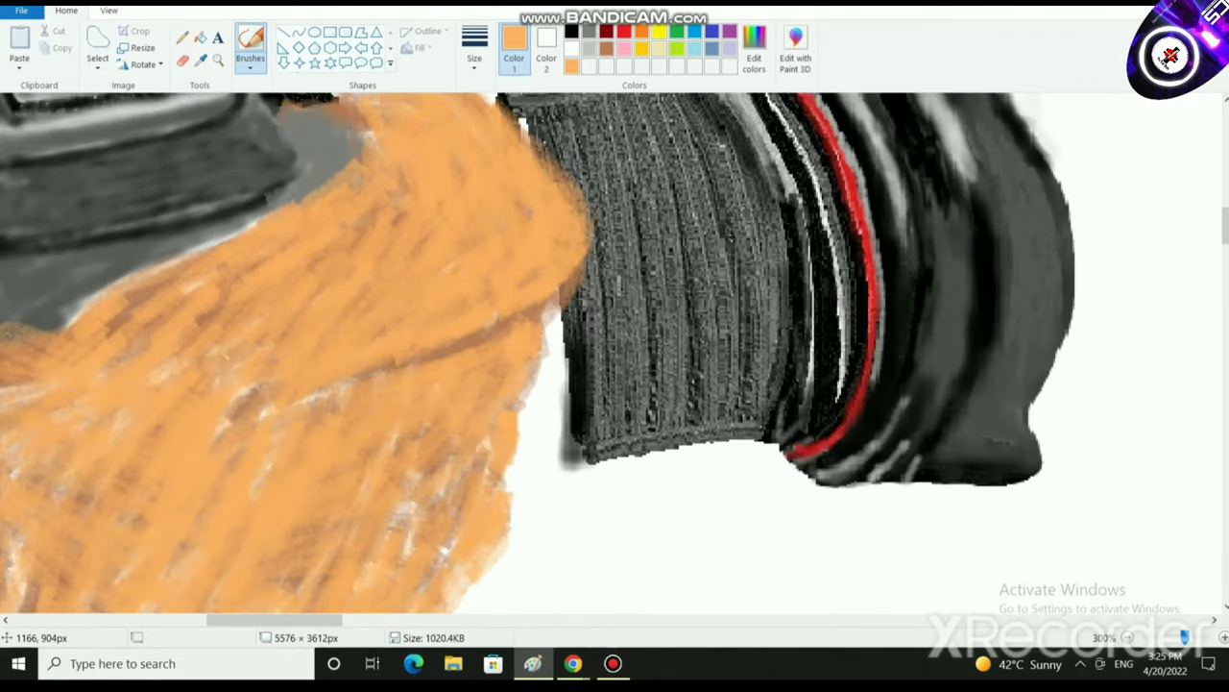
click(624, 49)
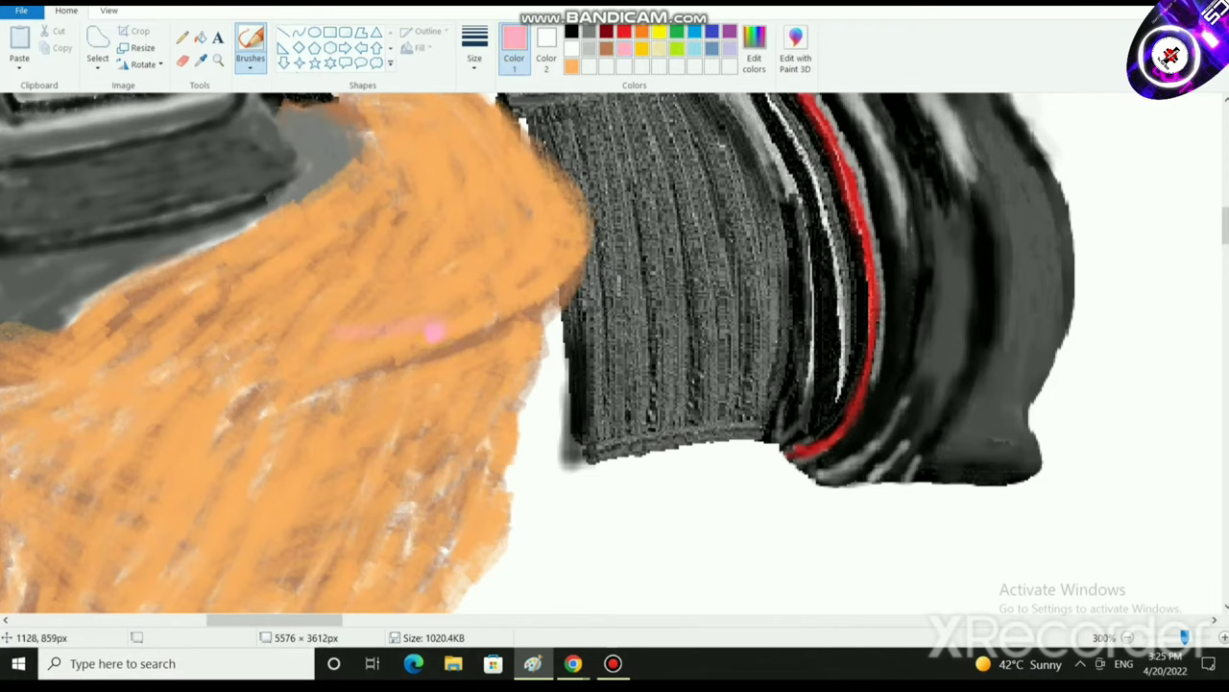
mouse_move(452, 331)
mouse_down()
mouse_move(372, 296)
mouse_move(69, 323)
mouse_move(208, 252)
mouse_up()
mouse_move(363, 178)
mouse_down()
mouse_move(164, 262)
mouse_move(129, 293)
mouse_up()
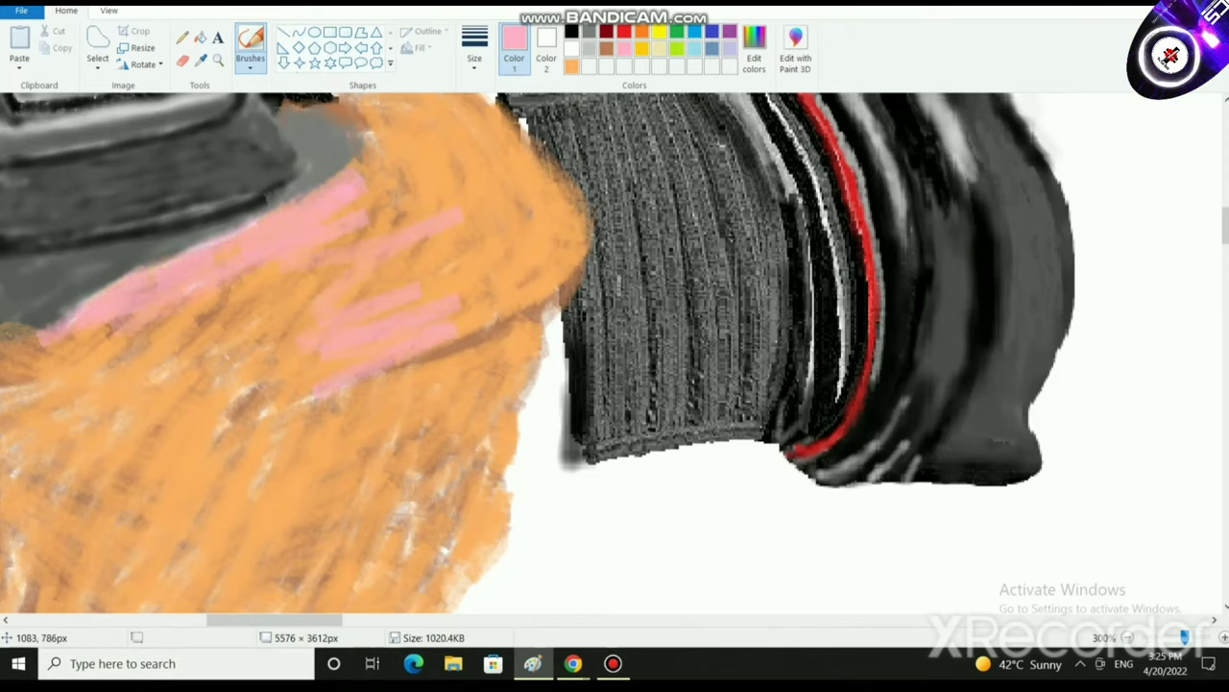
drag(149, 341, 74, 352)
drag(309, 621, 248, 621)
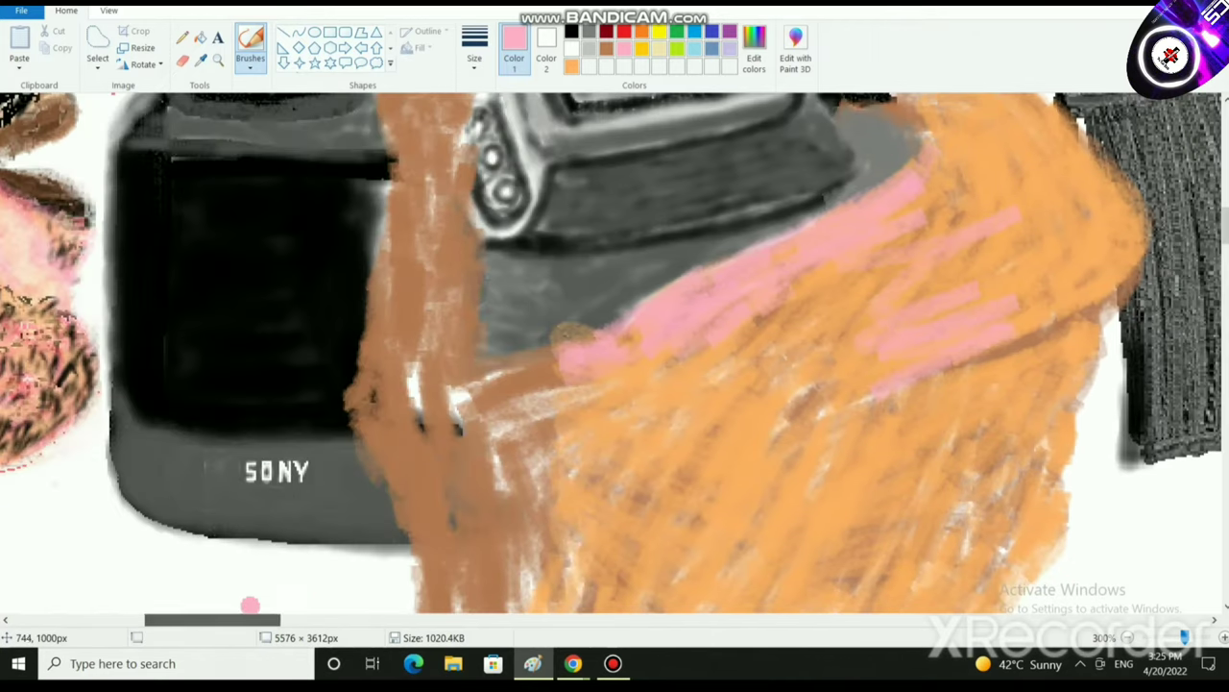
mouse_move(468, 372)
mouse_down()
mouse_move(577, 341)
mouse_move(499, 360)
mouse_move(543, 336)
mouse_move(537, 413)
mouse_up()
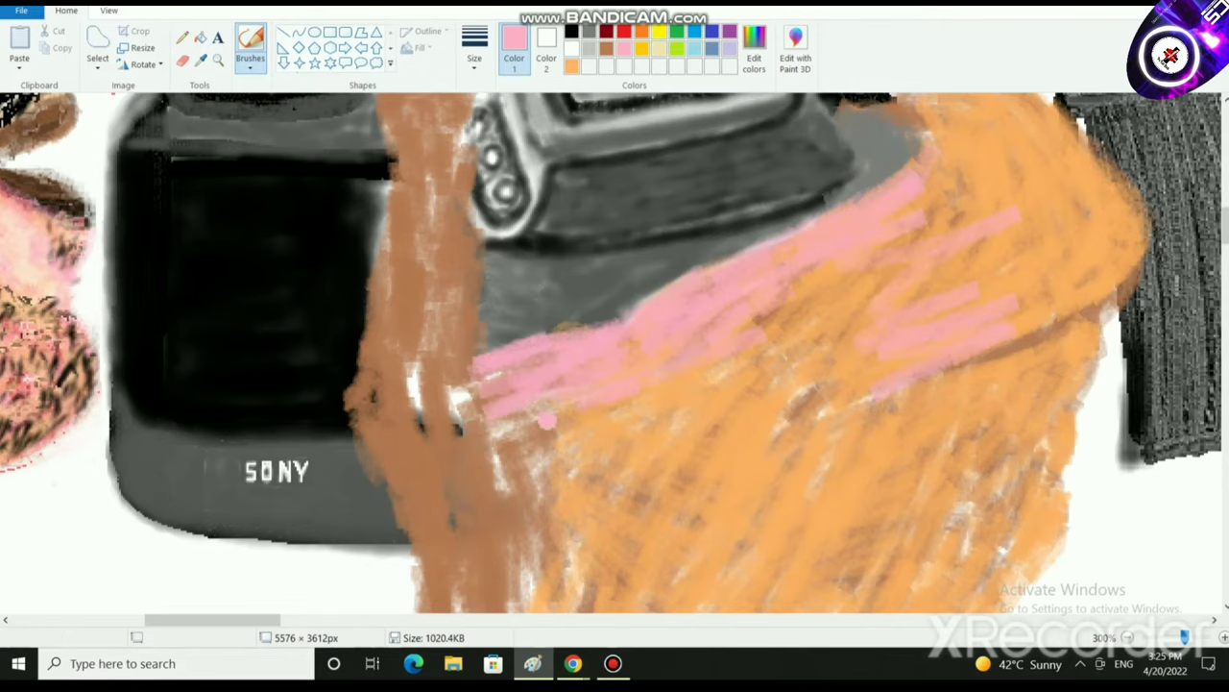
Cover the brown thumb over the camera body with vertical rose strokes, including its tip and outer edge.
scroll(471, 307, up, 3)
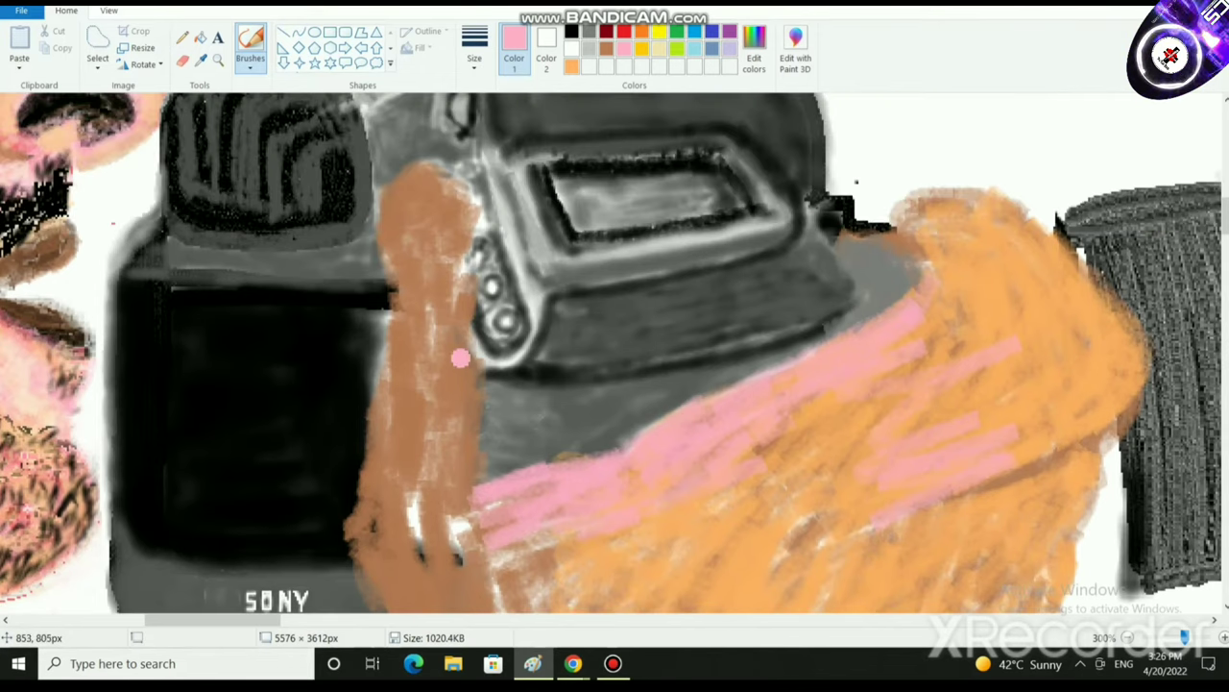
drag(457, 317, 466, 466)
mouse_move(489, 518)
mouse_down()
mouse_move(437, 505)
mouse_move(413, 384)
mouse_move(384, 461)
mouse_move(385, 346)
mouse_move(399, 331)
mouse_move(392, 242)
mouse_move(427, 192)
mouse_move(408, 245)
mouse_move(393, 177)
mouse_move(459, 179)
mouse_move(466, 225)
mouse_move(471, 203)
mouse_move(460, 288)
mouse_move(458, 240)
mouse_move(461, 360)
mouse_move(459, 331)
mouse_up()
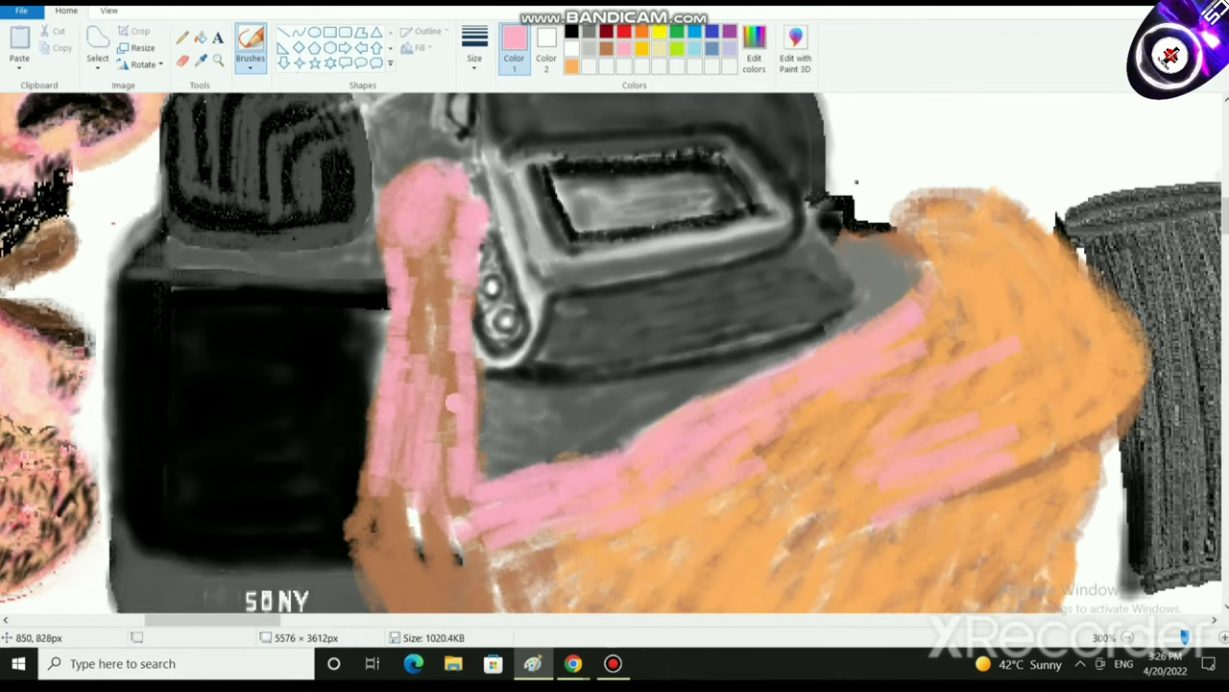
mouse_move(470, 242)
mouse_down()
mouse_move(458, 412)
mouse_move(415, 329)
mouse_move(421, 264)
mouse_move(423, 283)
mouse_up()
scroll(500, 473, down, 2)
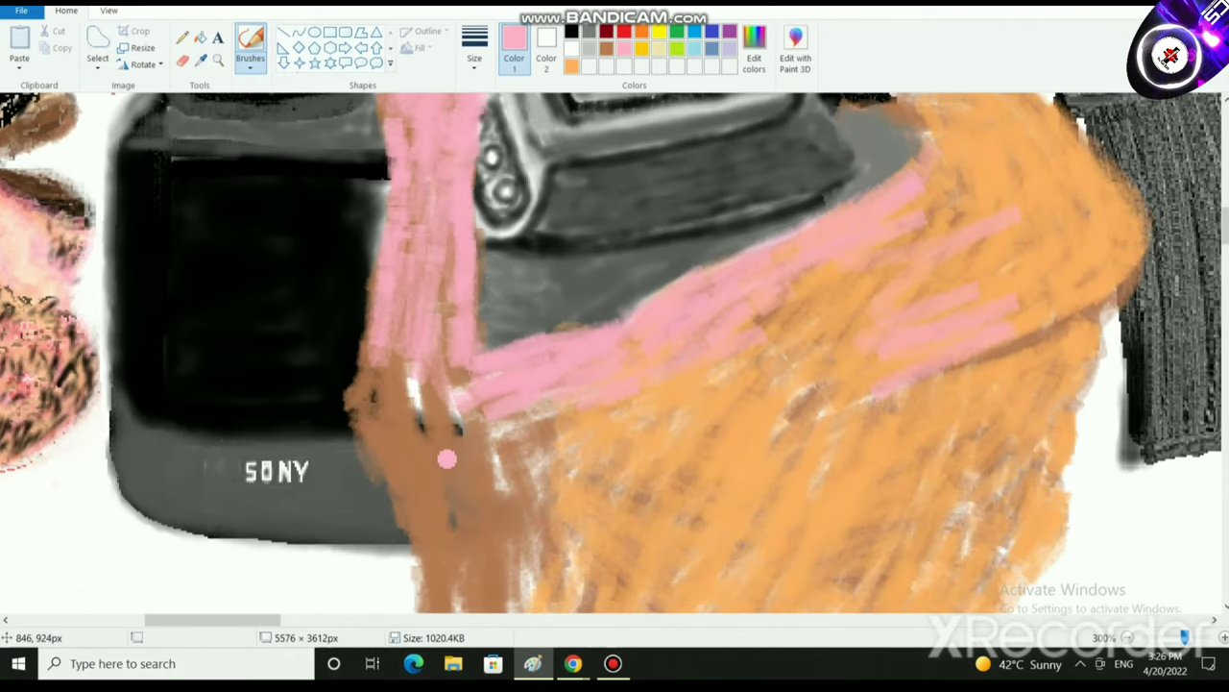
mouse_move(393, 328)
mouse_down()
mouse_move(366, 406)
mouse_move(355, 404)
mouse_move(379, 308)
mouse_up()
scroll(413, 188, up, 3)
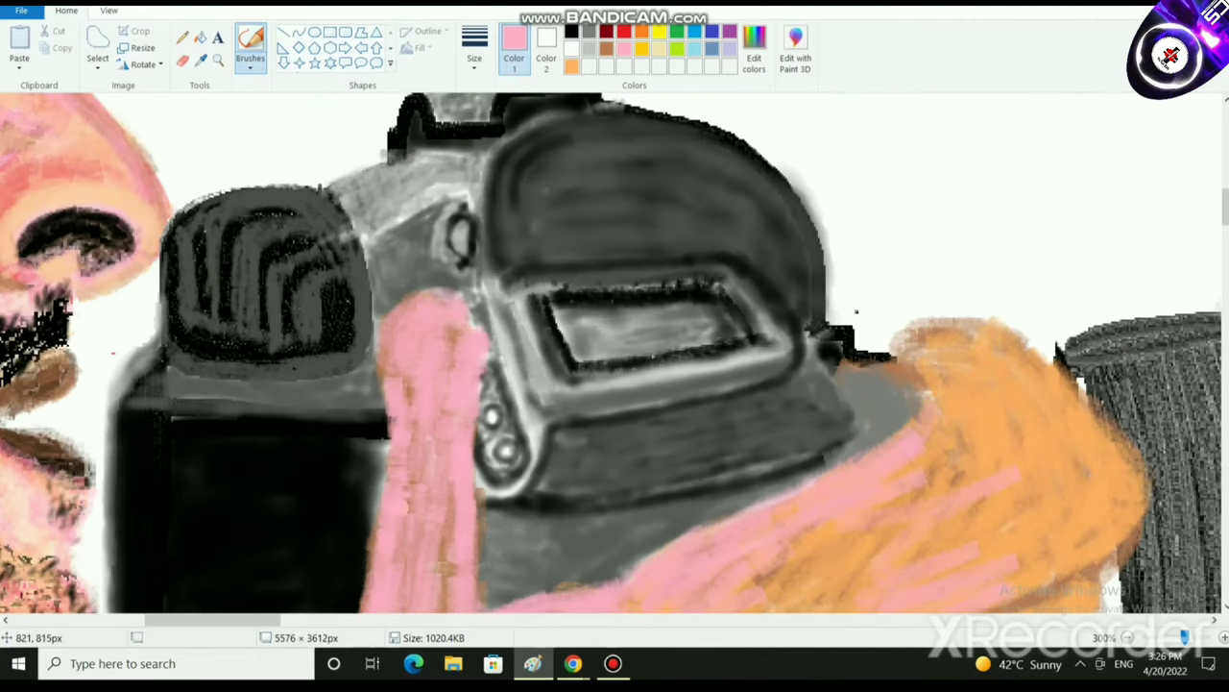
mouse_move(390, 482)
mouse_down()
mouse_move(379, 419)
mouse_move(386, 429)
mouse_move(406, 301)
mouse_move(454, 348)
mouse_up()
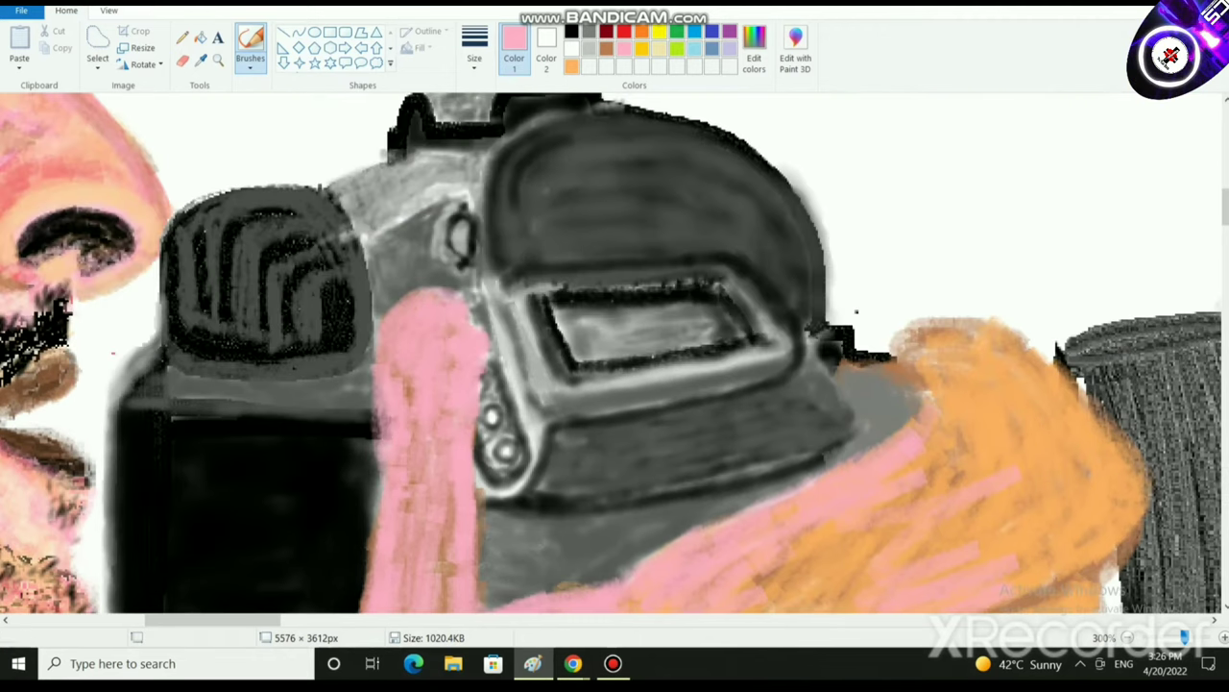
scroll(394, 413, down, 9)
scroll(394, 413, up, 6)
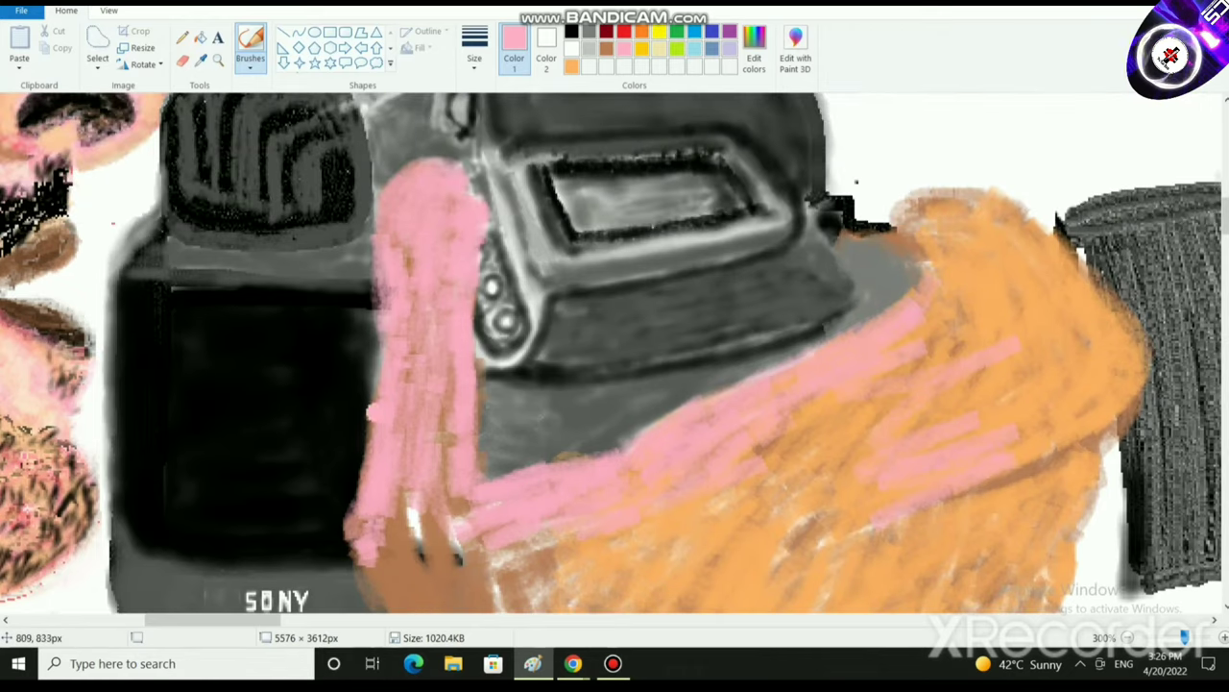
mouse_move(368, 409)
mouse_down()
mouse_move(373, 393)
mouse_move(336, 514)
mouse_move(380, 557)
mouse_move(354, 448)
mouse_move(380, 361)
mouse_move(434, 459)
mouse_up()
Spread rose strokes from the thumb base across the palm and down over the wrist.
scroll(432, 345, down, 3)
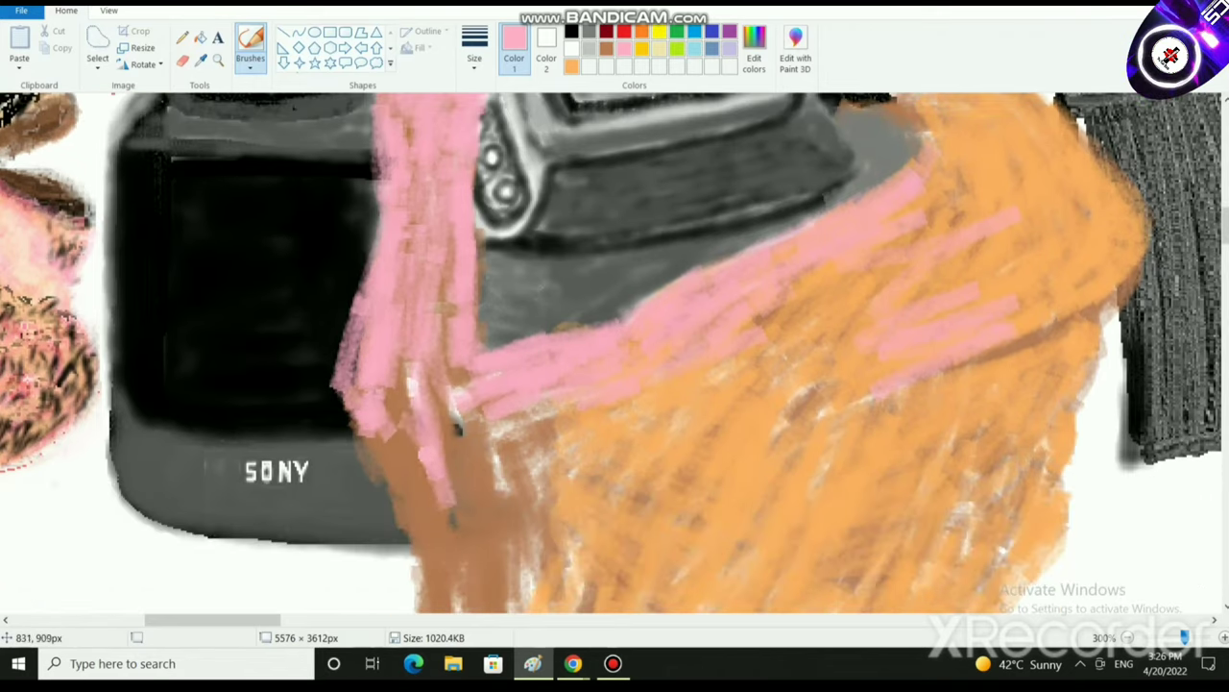
mouse_move(420, 404)
mouse_down()
mouse_move(471, 451)
mouse_move(538, 461)
mouse_move(485, 495)
mouse_move(408, 470)
mouse_move(386, 422)
mouse_move(357, 408)
mouse_move(408, 529)
mouse_move(402, 494)
mouse_move(451, 586)
mouse_move(509, 537)
mouse_move(577, 442)
mouse_move(686, 471)
mouse_move(797, 288)
mouse_move(816, 413)
mouse_move(629, 567)
mouse_up()
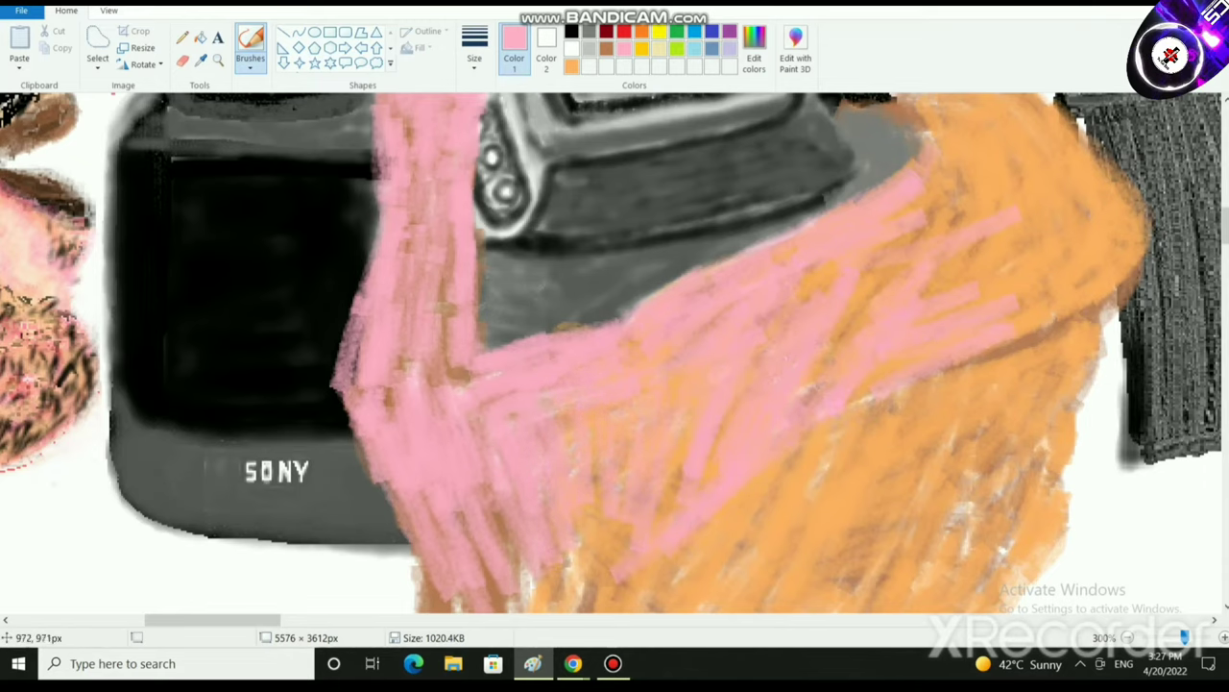
mouse_move(884, 404)
mouse_down()
mouse_move(730, 552)
mouse_move(768, 581)
mouse_move(605, 576)
mouse_move(485, 609)
mouse_up()
drag(491, 499, 496, 609)
scroll(734, 502, down, 3)
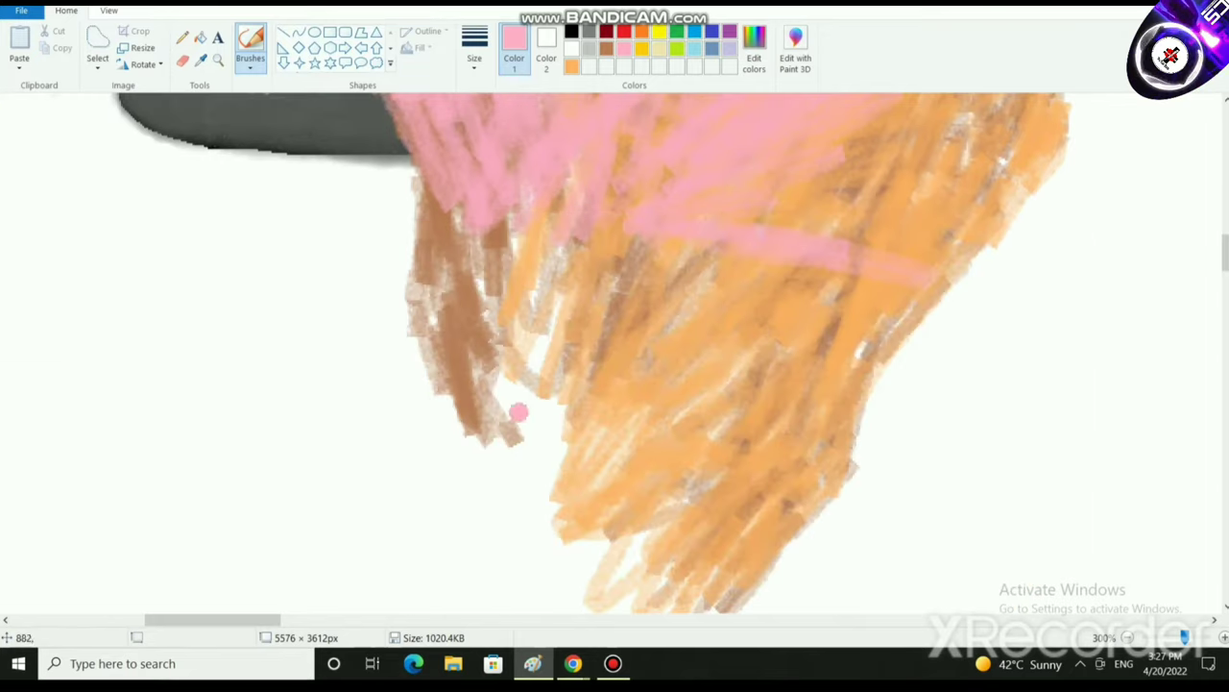
mouse_move(518, 412)
mouse_down()
mouse_move(437, 240)
mouse_move(422, 317)
mouse_move(538, 355)
mouse_move(508, 403)
mouse_up()
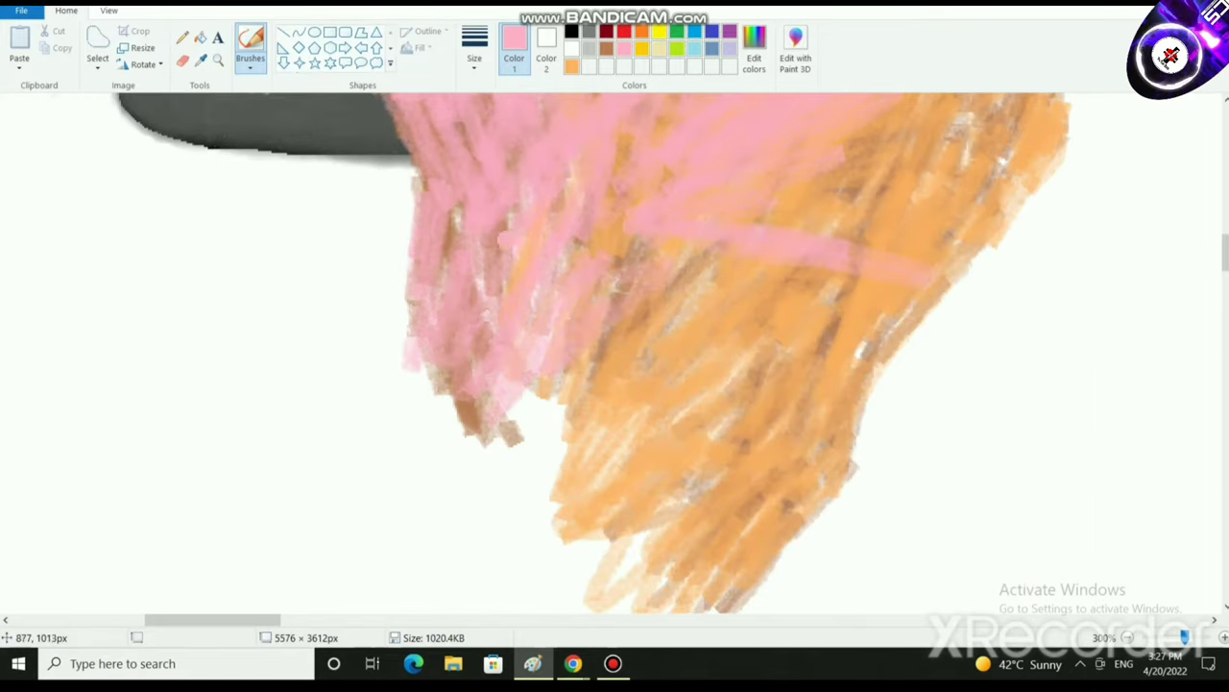
mouse_move(490, 249)
mouse_down()
mouse_move(624, 308)
mouse_move(653, 355)
mouse_move(836, 461)
mouse_move(787, 504)
mouse_up()
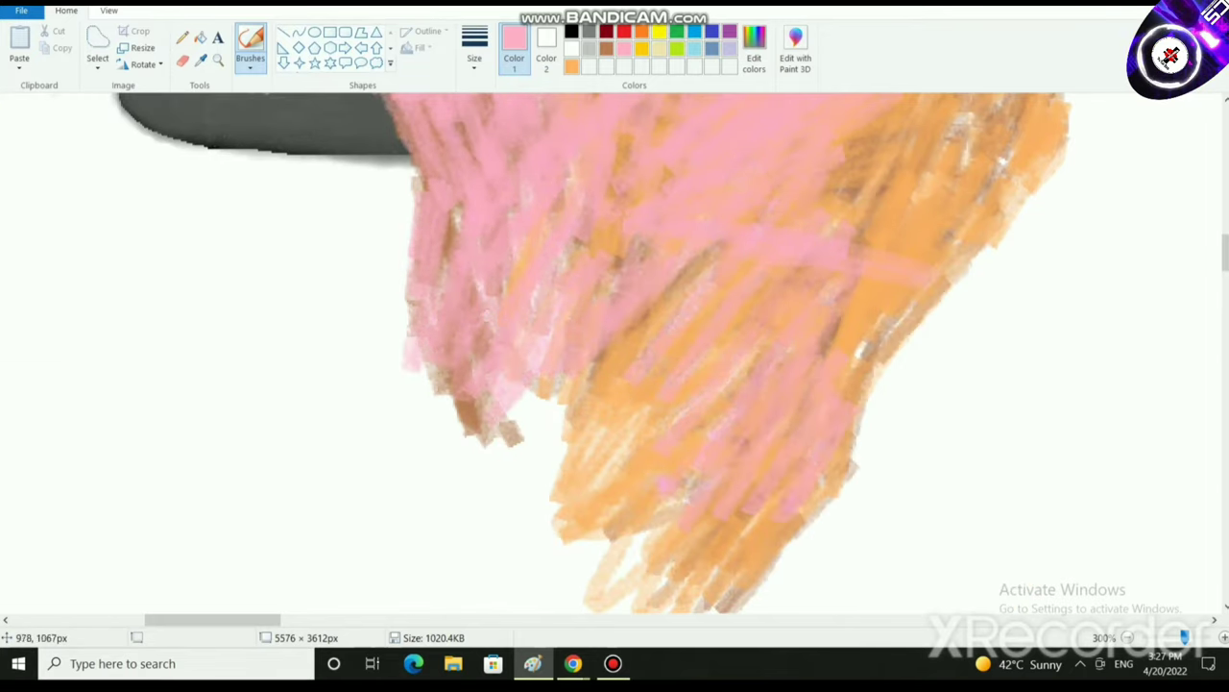
mouse_move(706, 353)
mouse_down()
mouse_move(765, 207)
mouse_move(674, 290)
mouse_up()
Add rose strokes along the outer side of the palm and up over the knuckles beside the lens.
scroll(826, 278, up, 1)
mouse_move(913, 299)
mouse_down()
mouse_move(856, 371)
mouse_move(954, 298)
mouse_move(872, 477)
mouse_move(883, 420)
mouse_up()
scroll(893, 357, up, 1)
mouse_move(905, 344)
mouse_down()
mouse_move(929, 289)
mouse_move(1063, 209)
mouse_move(1065, 223)
mouse_move(886, 339)
mouse_move(1053, 272)
mouse_move(1059, 326)
mouse_move(1017, 350)
mouse_move(1068, 348)
mouse_move(1049, 409)
mouse_move(1089, 302)
mouse_move(1071, 350)
mouse_move(994, 252)
mouse_move(982, 324)
mouse_move(1027, 209)
mouse_move(948, 226)
mouse_move(920, 207)
mouse_up()
scroll(961, 385, up, 4)
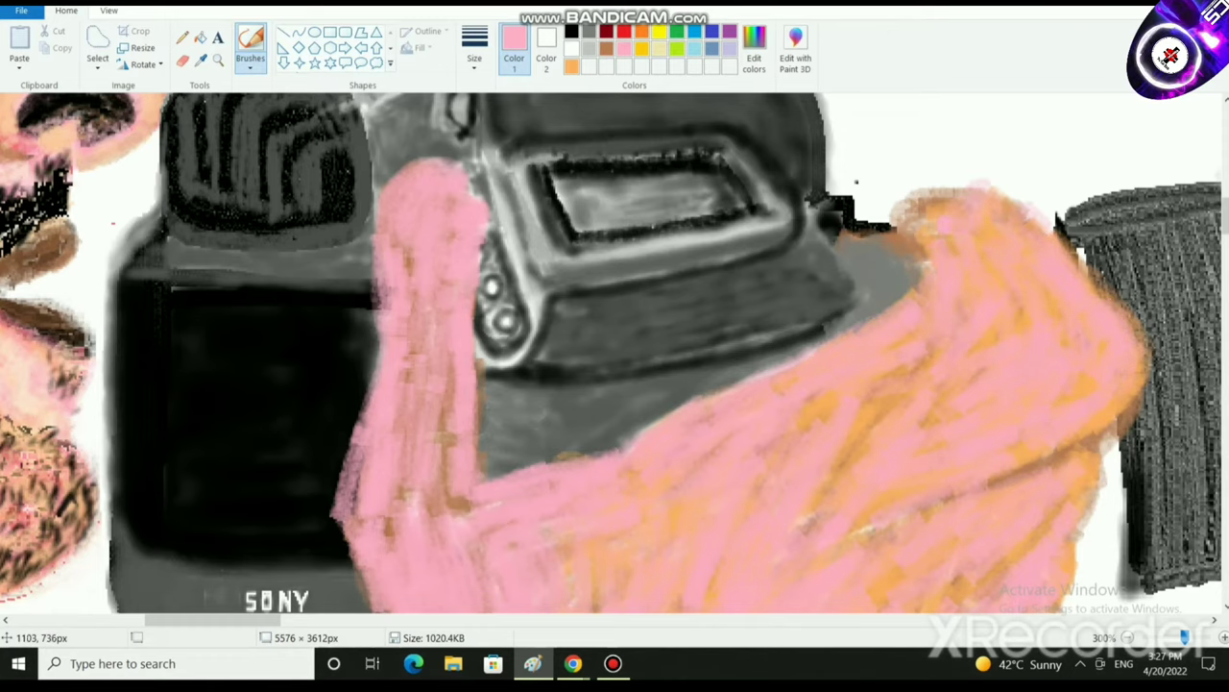
Define a pale orange custom brush colour by lightening the basic orange.
ctrl+scroll(920, 208, down, 4)
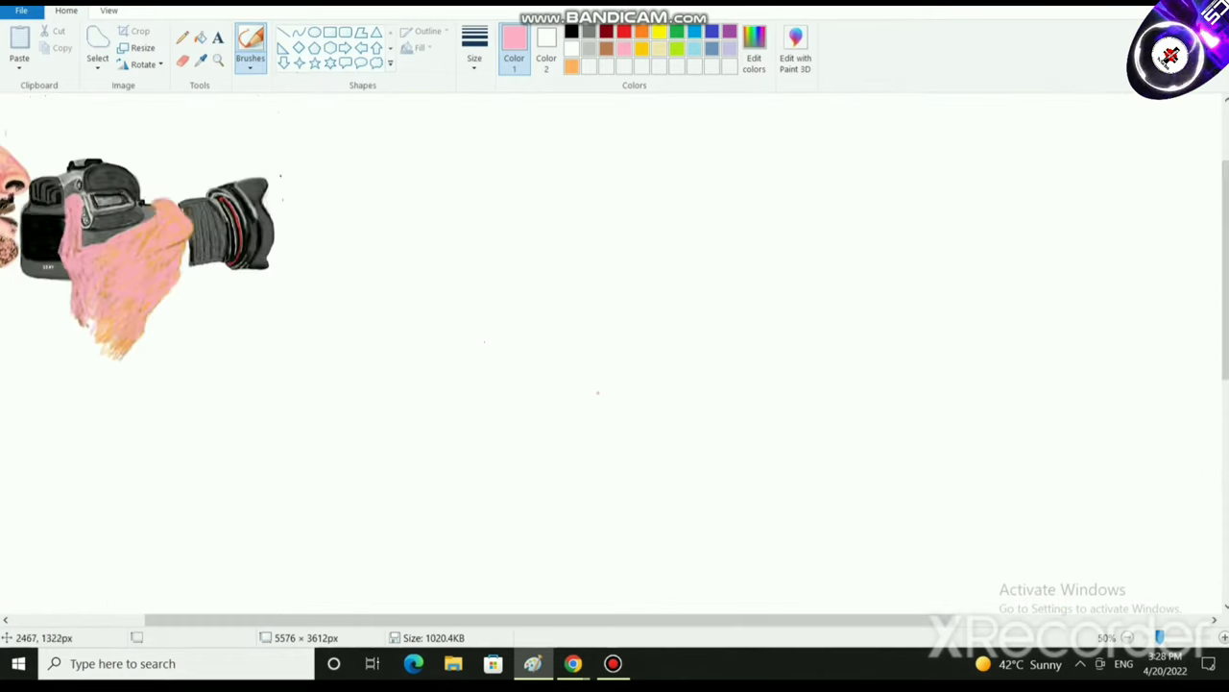
ctrl+scroll(601, 391, down, 1)
ctrl+scroll(517, 356, up, 2)
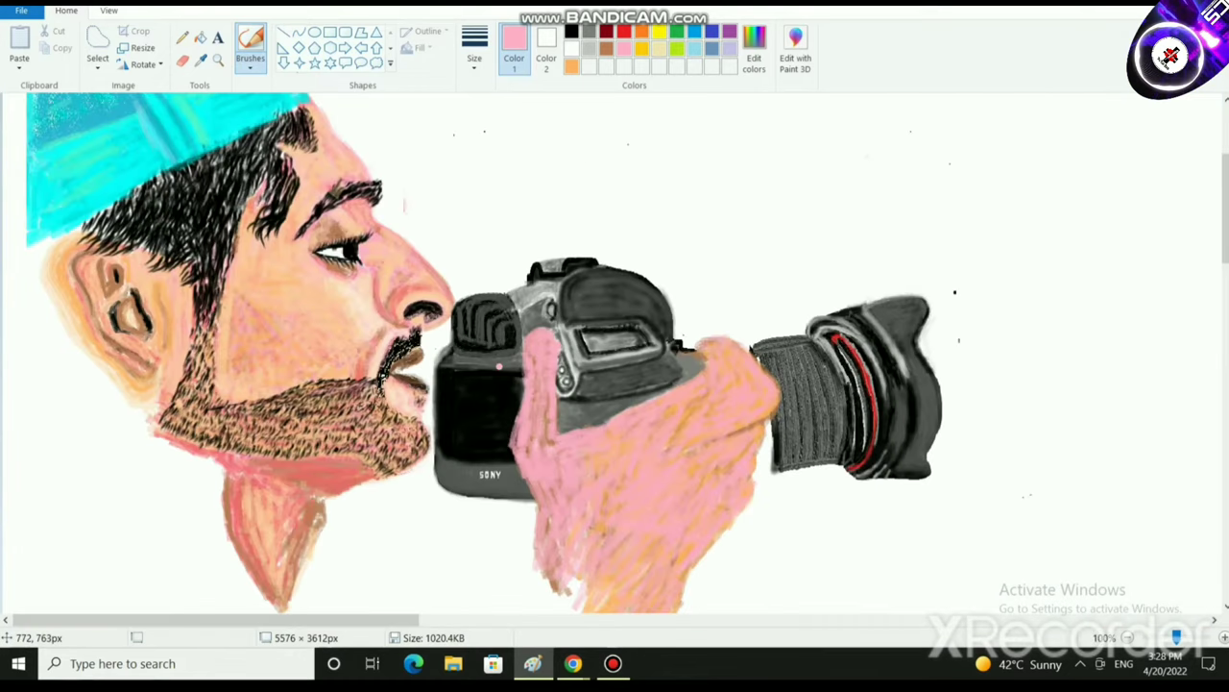
click(754, 48)
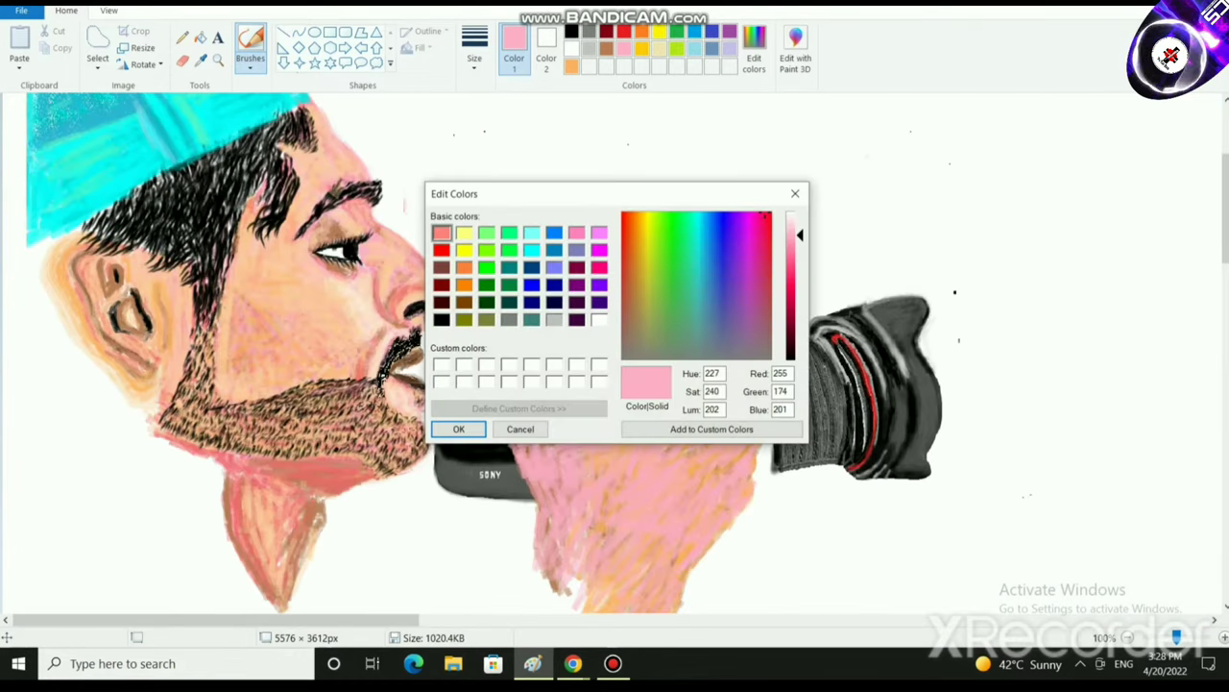
click(465, 285)
drag(800, 285, 800, 237)
click(459, 428)
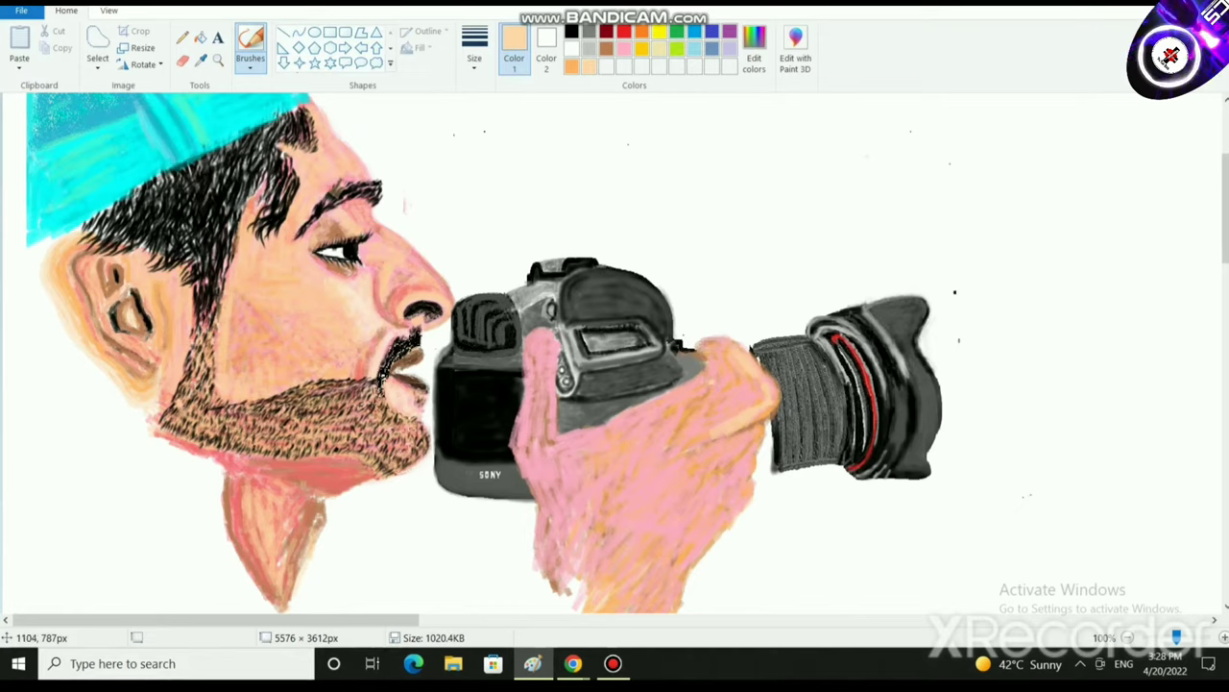
Highlight the hand's upper edge, lower thumb and inner palm with pale orange strokes.
mouse_move(659, 411)
mouse_down()
mouse_move(617, 434)
mouse_move(722, 405)
mouse_move(663, 429)
mouse_move(658, 452)
mouse_move(610, 464)
mouse_move(629, 446)
mouse_move(612, 442)
mouse_up()
mouse_move(613, 443)
mouse_down()
mouse_move(594, 470)
mouse_move(519, 436)
mouse_move(544, 444)
mouse_up()
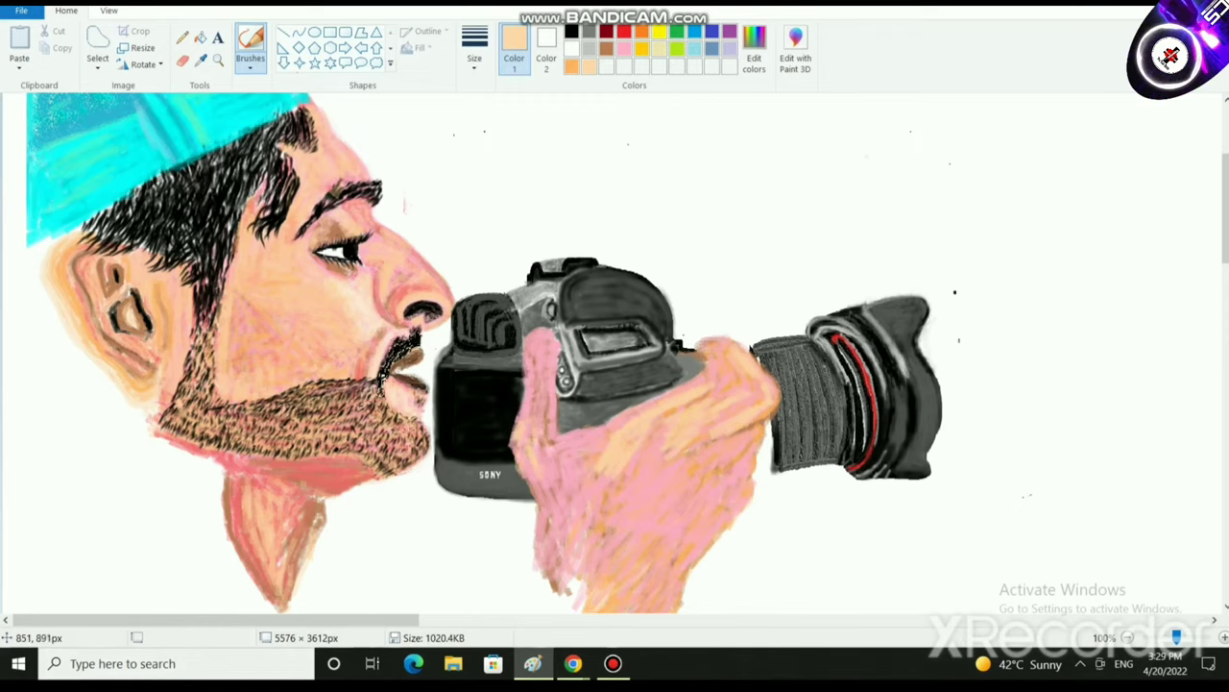
mouse_move(546, 394)
mouse_down()
mouse_move(540, 459)
mouse_move(559, 561)
mouse_up()
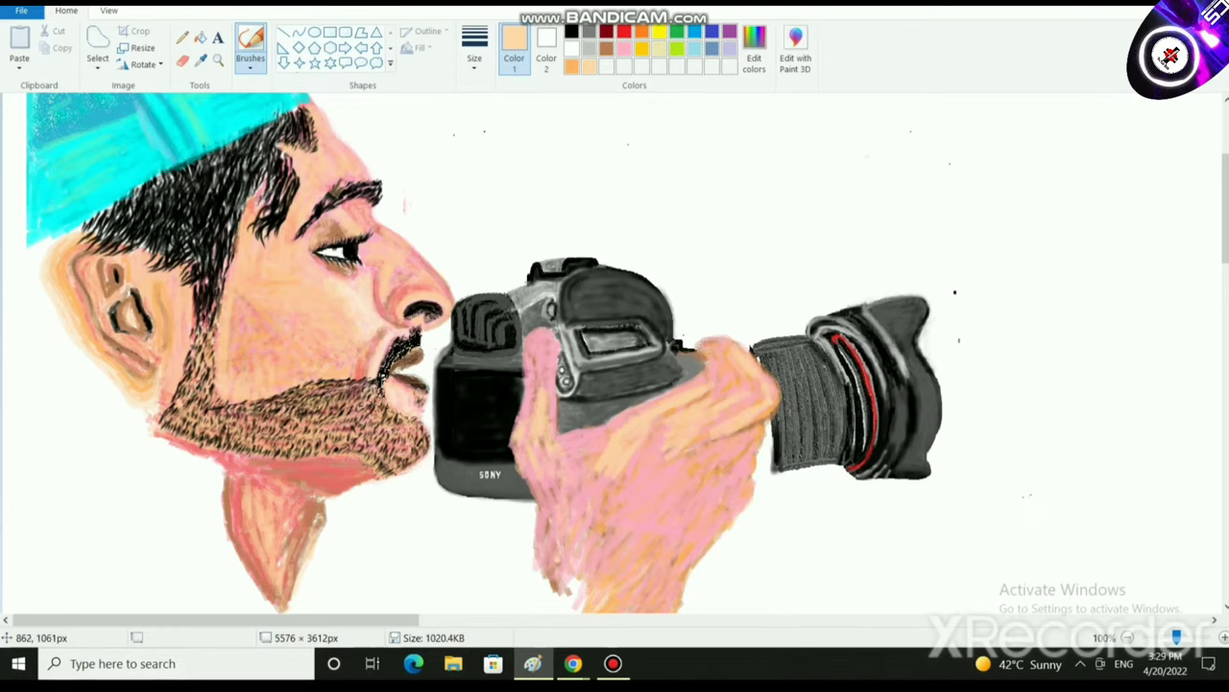
mouse_move(557, 516)
mouse_down()
mouse_move(565, 565)
mouse_move(605, 486)
mouse_up()
drag(605, 540, 621, 477)
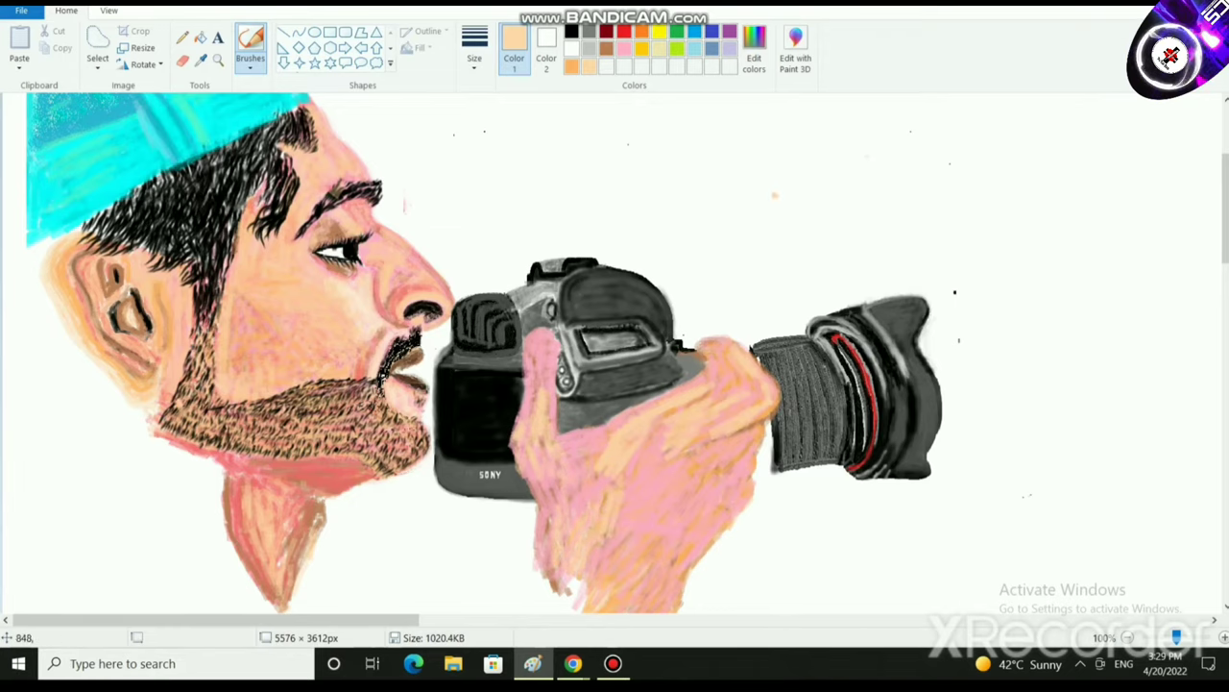
Shade the knuckles and the finger edge beside the lens with short brown strokes.
click(607, 48)
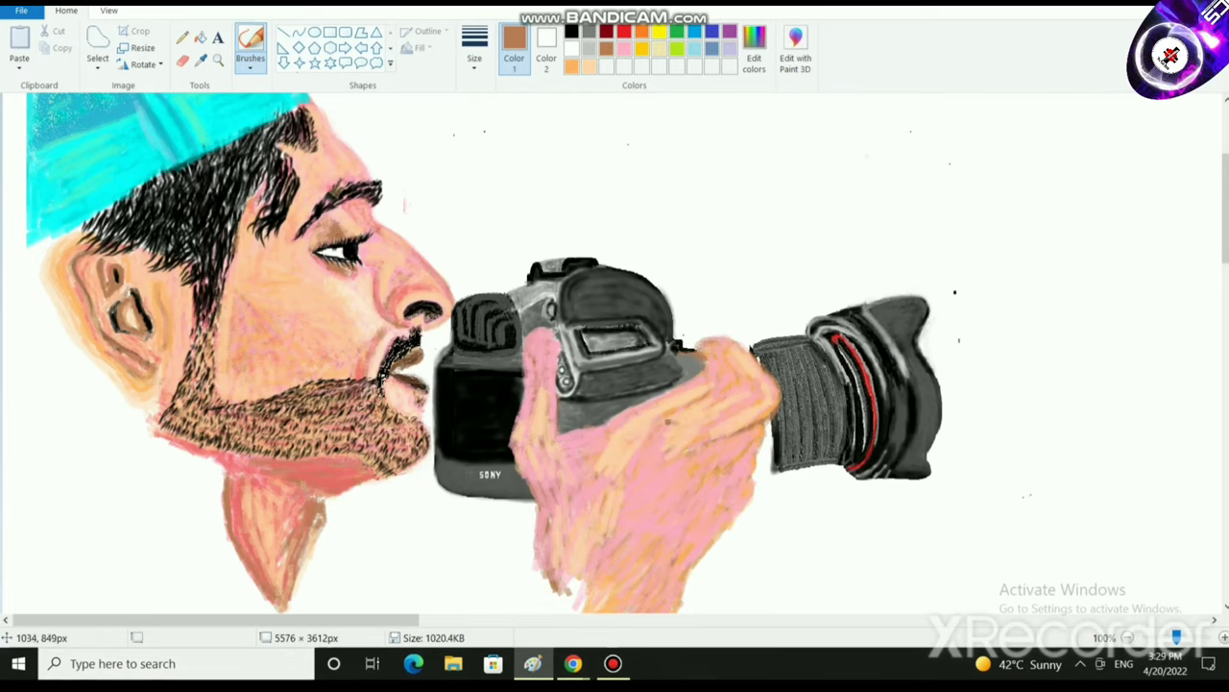
mouse_move(687, 418)
mouse_down()
mouse_move(668, 438)
mouse_move(680, 444)
mouse_move(749, 379)
mouse_move(740, 362)
mouse_move(728, 403)
mouse_up()
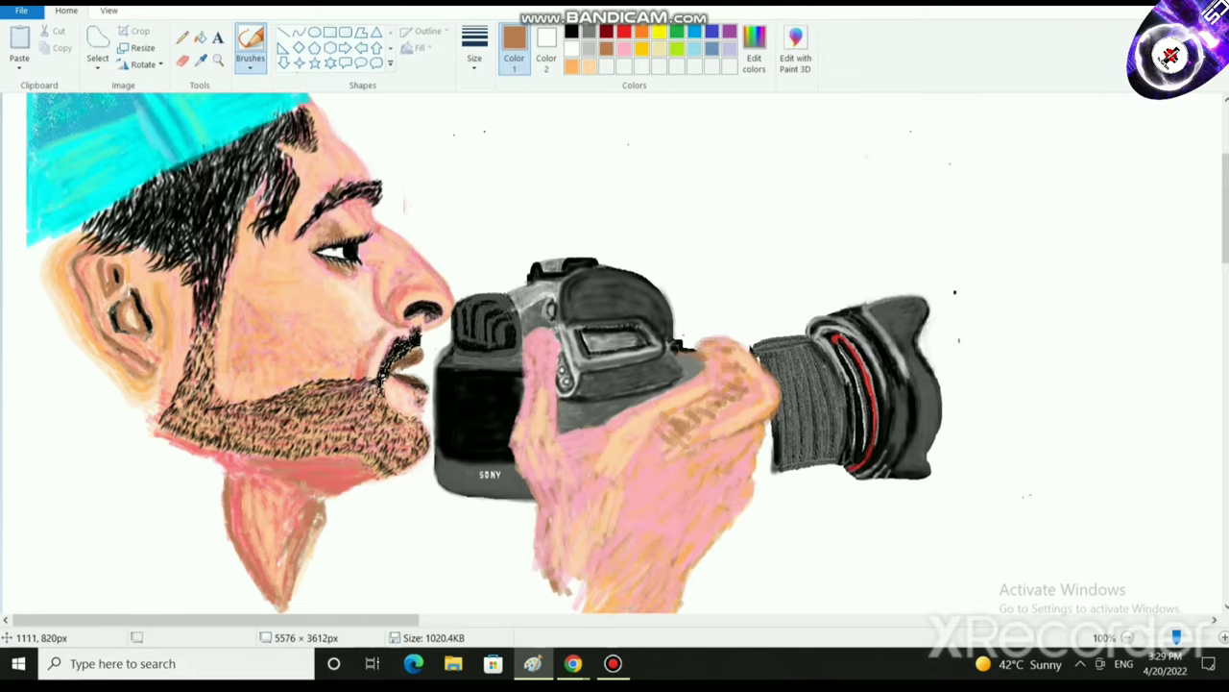
drag(707, 444, 678, 442)
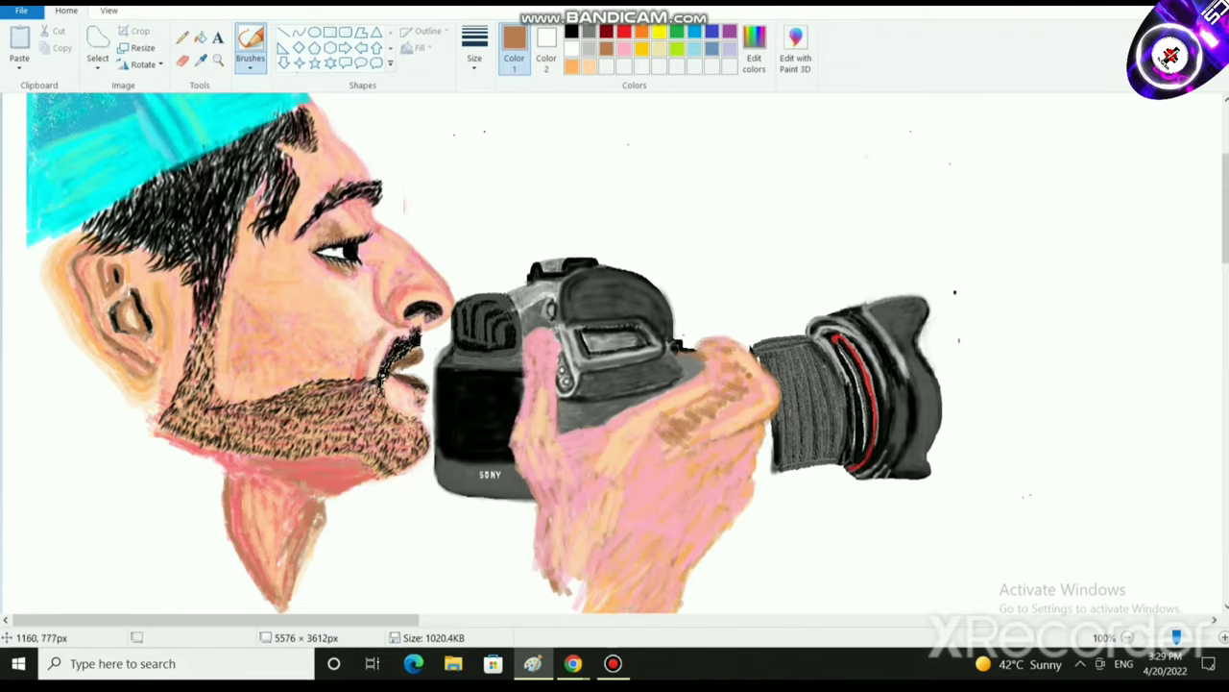
drag(749, 372, 764, 405)
Add brown shading at the thumb base, on the palm and along the ragged lower end of the wrist.
scroll(741, 576, down, 4)
scroll(741, 576, up, 2)
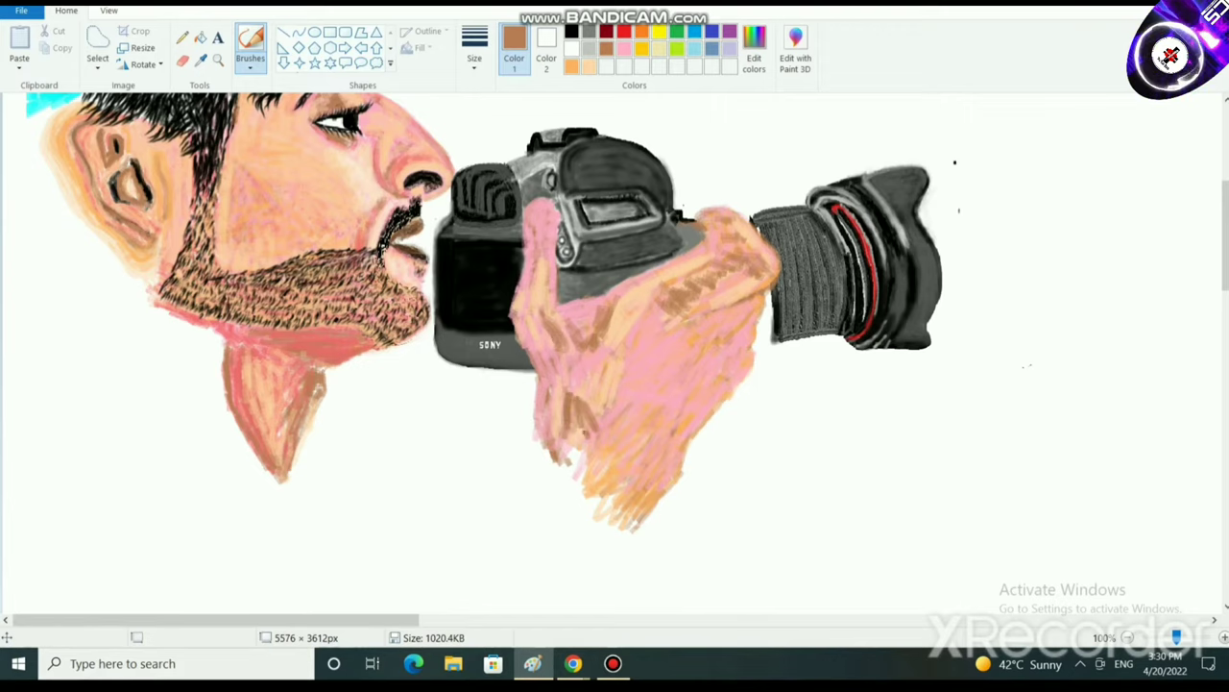
drag(586, 434, 575, 415)
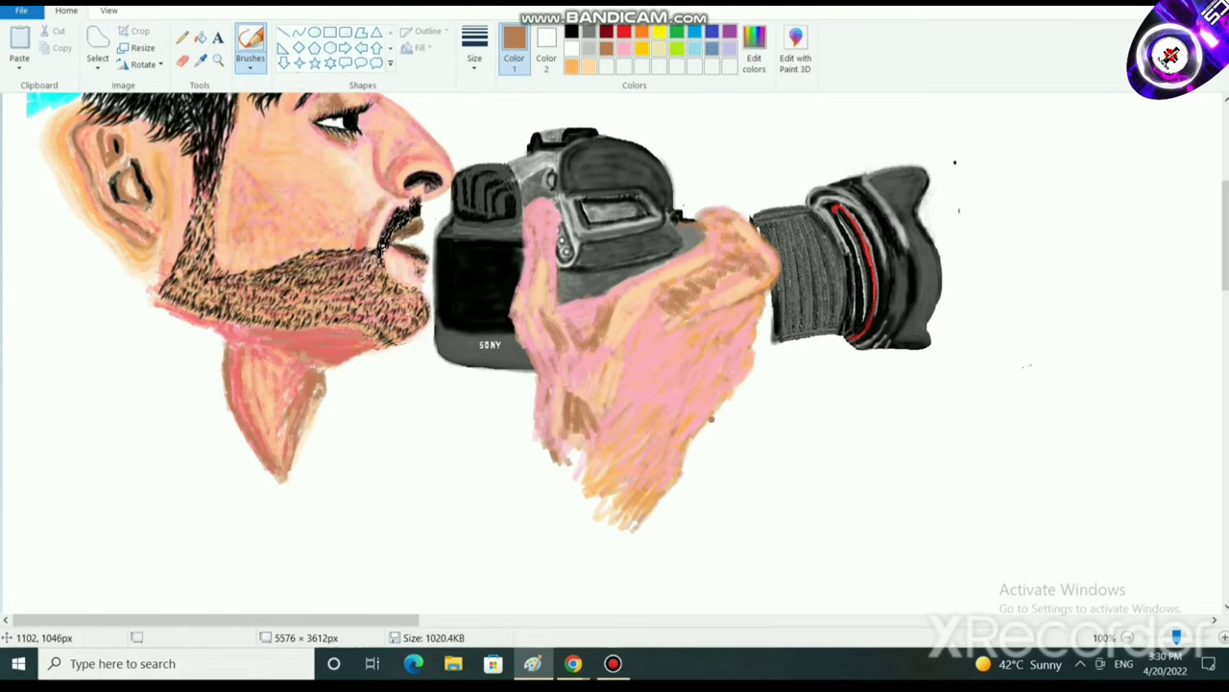
mouse_move(706, 345)
mouse_down()
mouse_move(680, 389)
mouse_move(696, 360)
mouse_up()
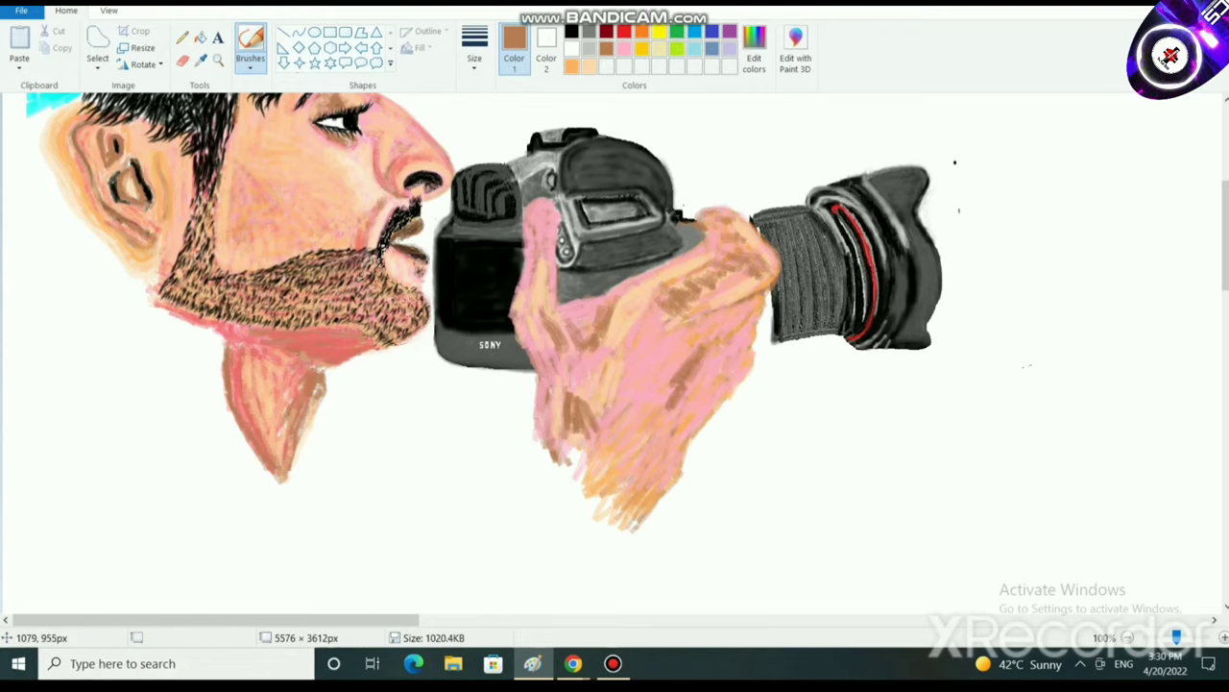
mouse_move(678, 444)
mouse_down()
mouse_move(638, 484)
mouse_move(653, 485)
mouse_move(629, 470)
mouse_move(550, 472)
mouse_move(609, 443)
mouse_move(633, 519)
mouse_up()
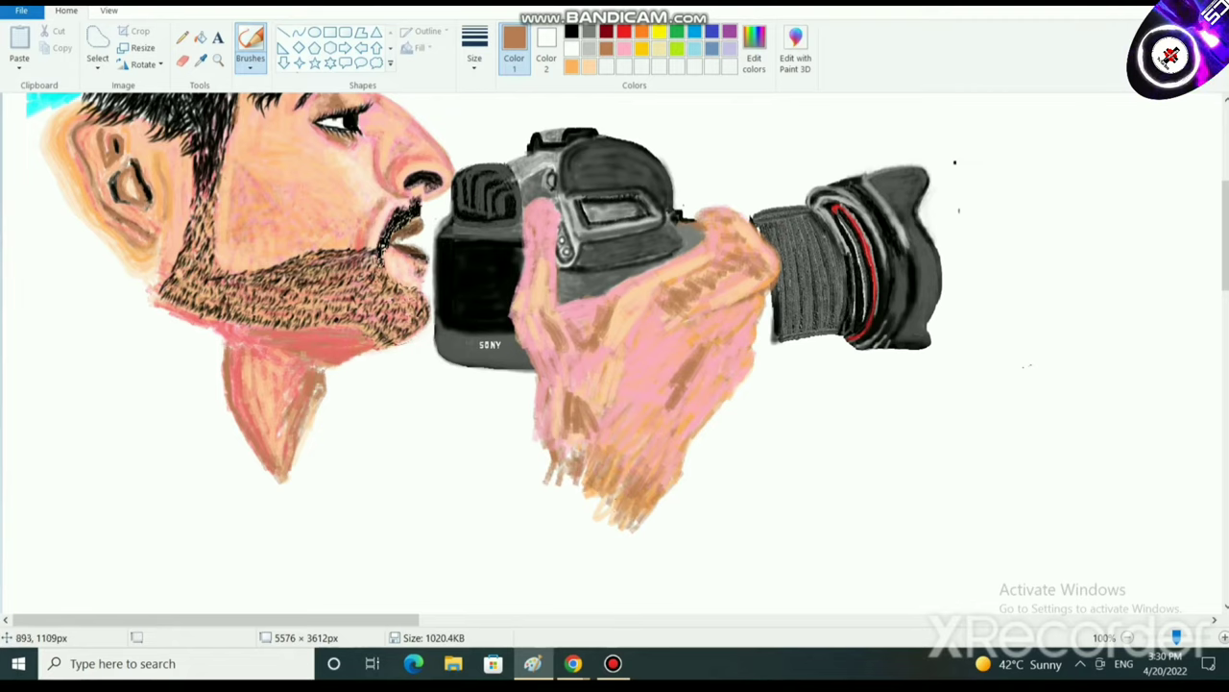
mouse_move(574, 480)
mouse_down()
mouse_move(560, 452)
mouse_move(544, 501)
mouse_move(582, 438)
mouse_move(593, 492)
mouse_up()
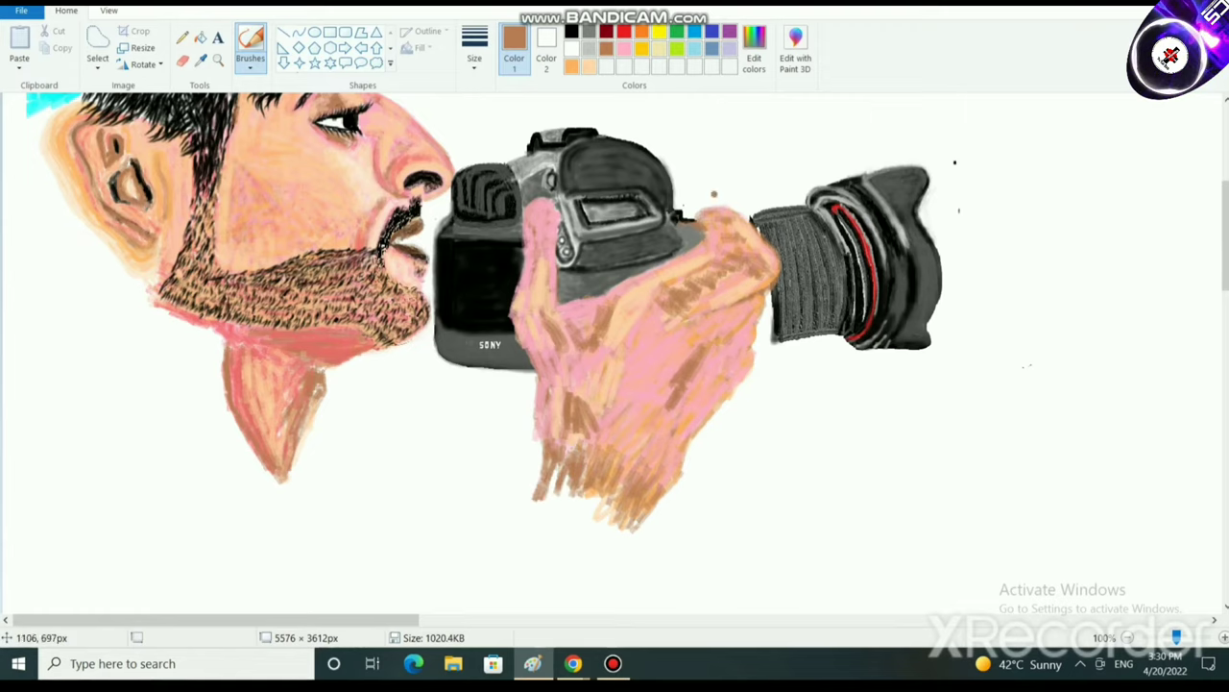
Blend pale orange strokes over the rose palm, its outer side and the inner wrist.
click(588, 66)
mouse_move(657, 368)
mouse_down()
mouse_move(716, 329)
mouse_move(642, 369)
mouse_move(652, 317)
mouse_move(596, 448)
mouse_move(652, 395)
mouse_move(698, 413)
mouse_move(655, 484)
mouse_up()
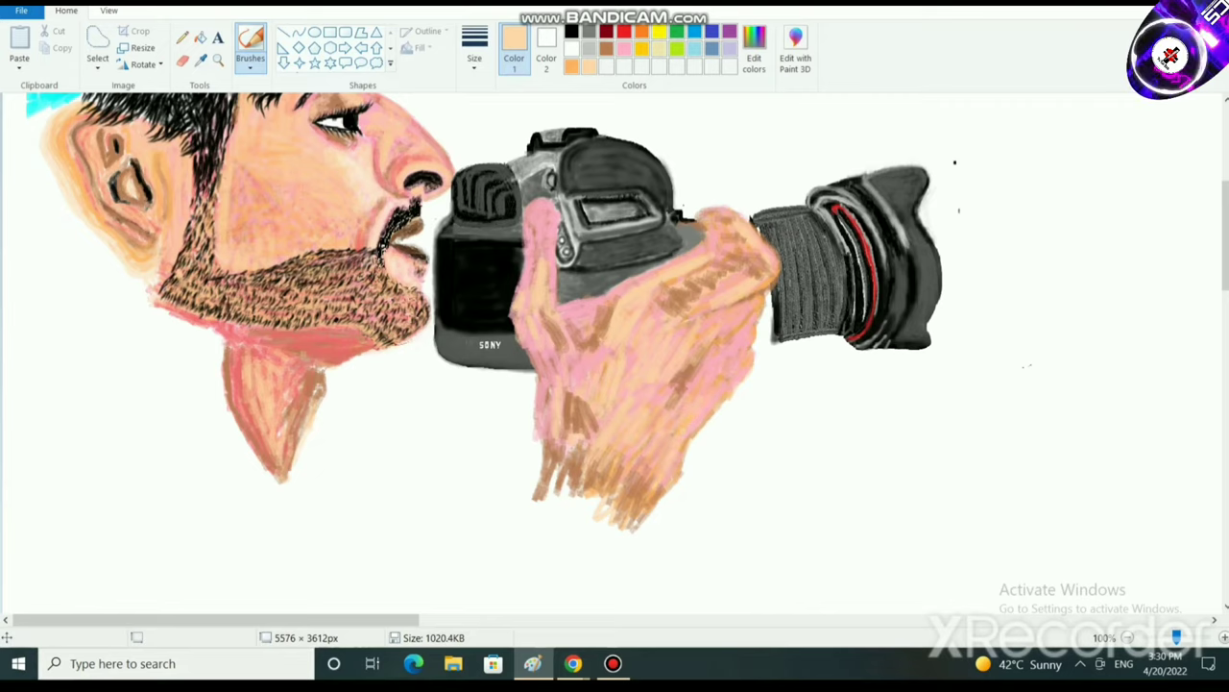
drag(734, 363, 738, 318)
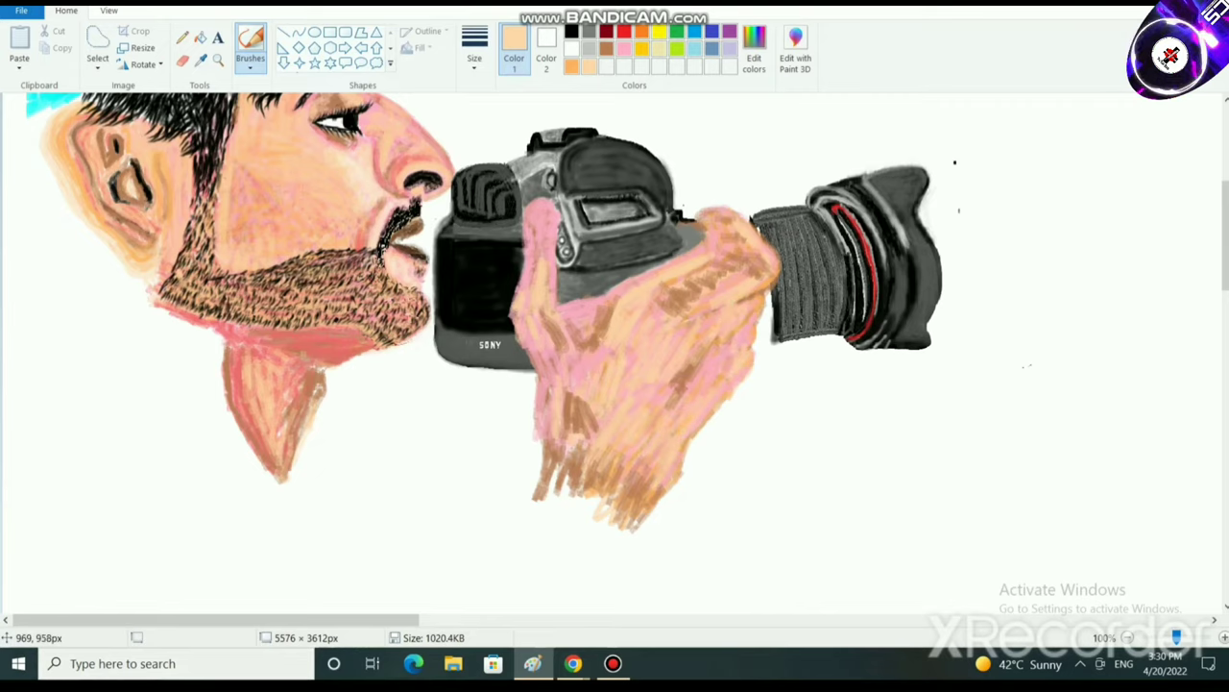
drag(548, 421, 550, 357)
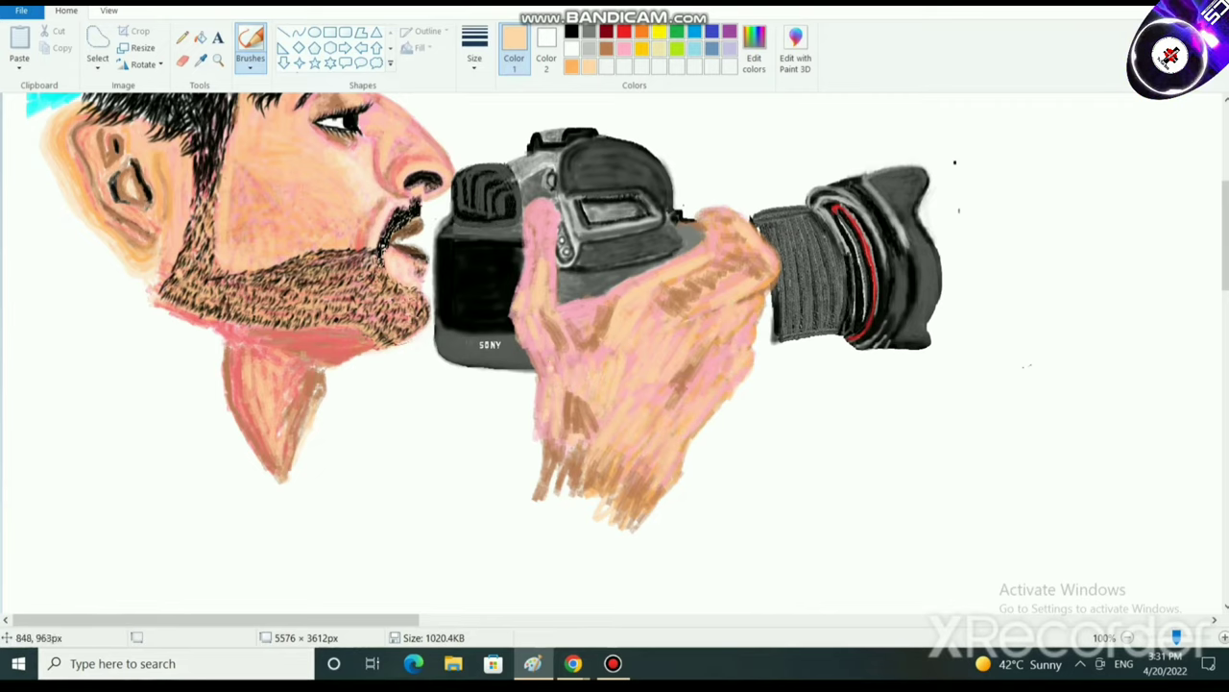
Blend pale orange and rose strokes over the thumb and the hand's outer edge beside the camera screen.
mouse_move(549, 273)
mouse_down()
mouse_move(534, 284)
mouse_move(534, 260)
mouse_up()
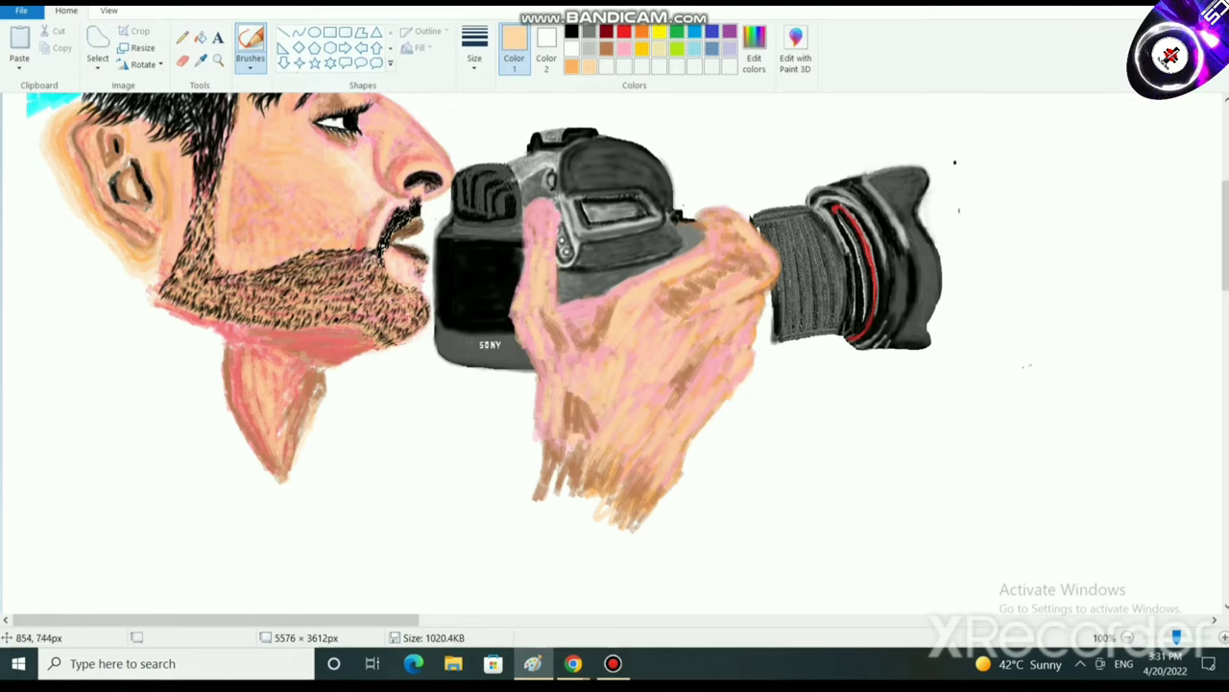
drag(553, 277, 562, 211)
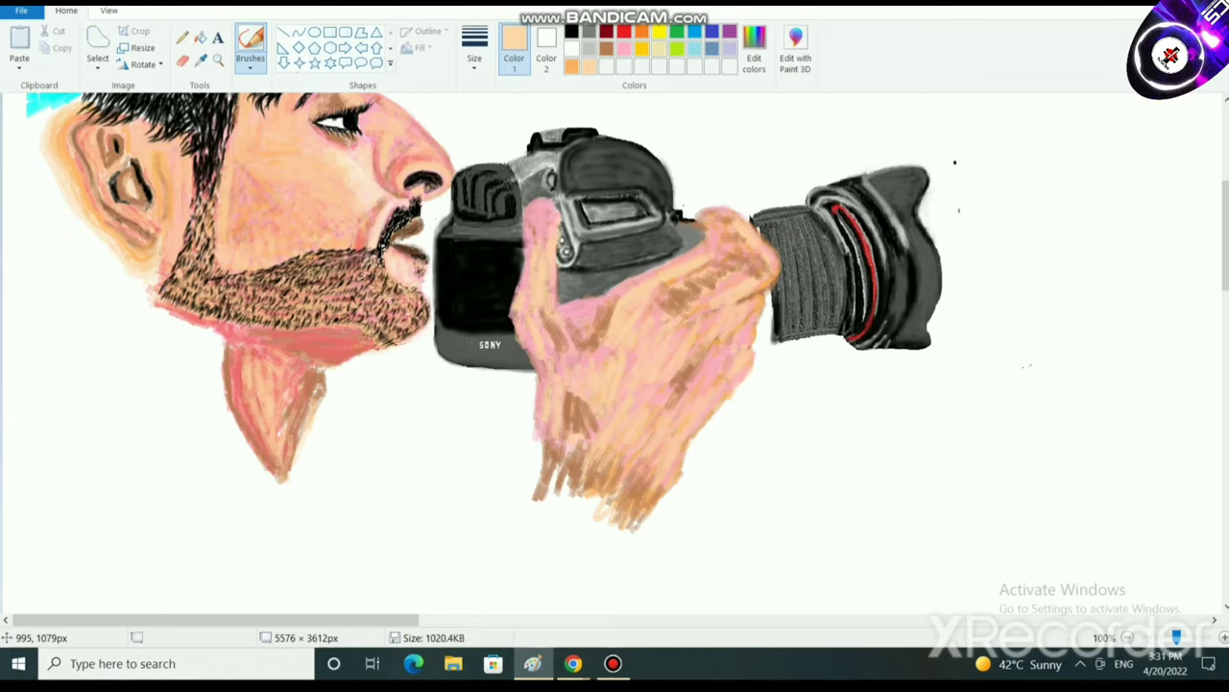
scroll(628, 369, up, 1)
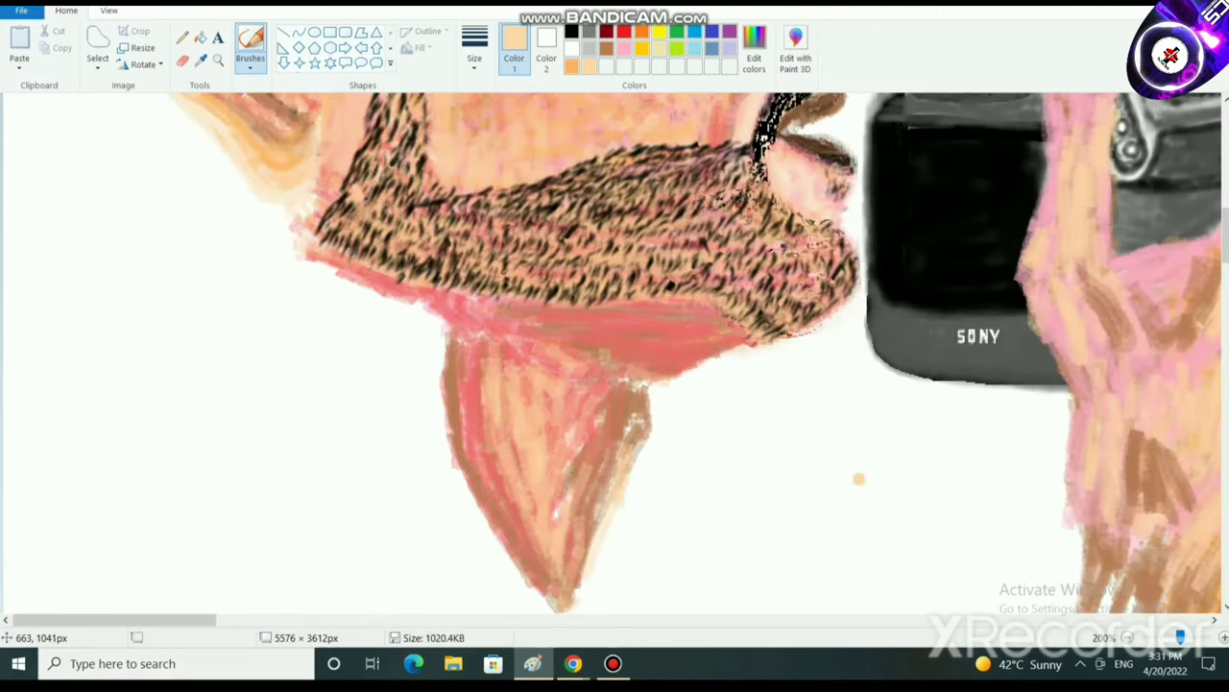
drag(120, 619, 279, 620)
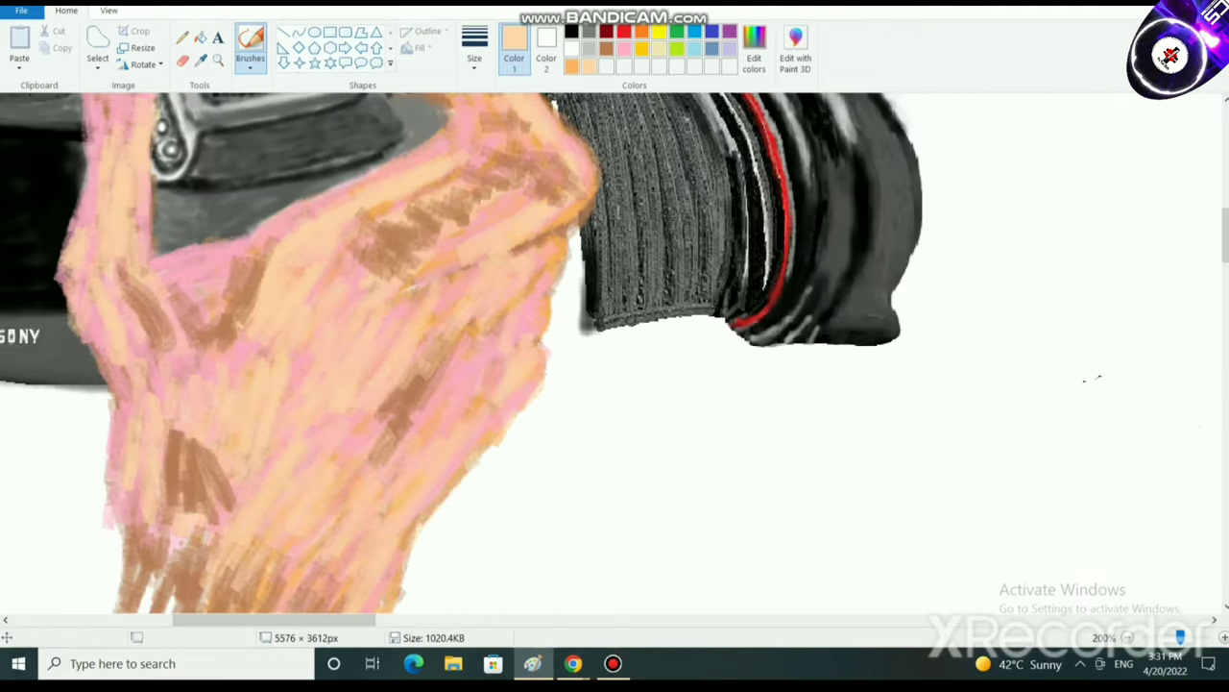
click(624, 49)
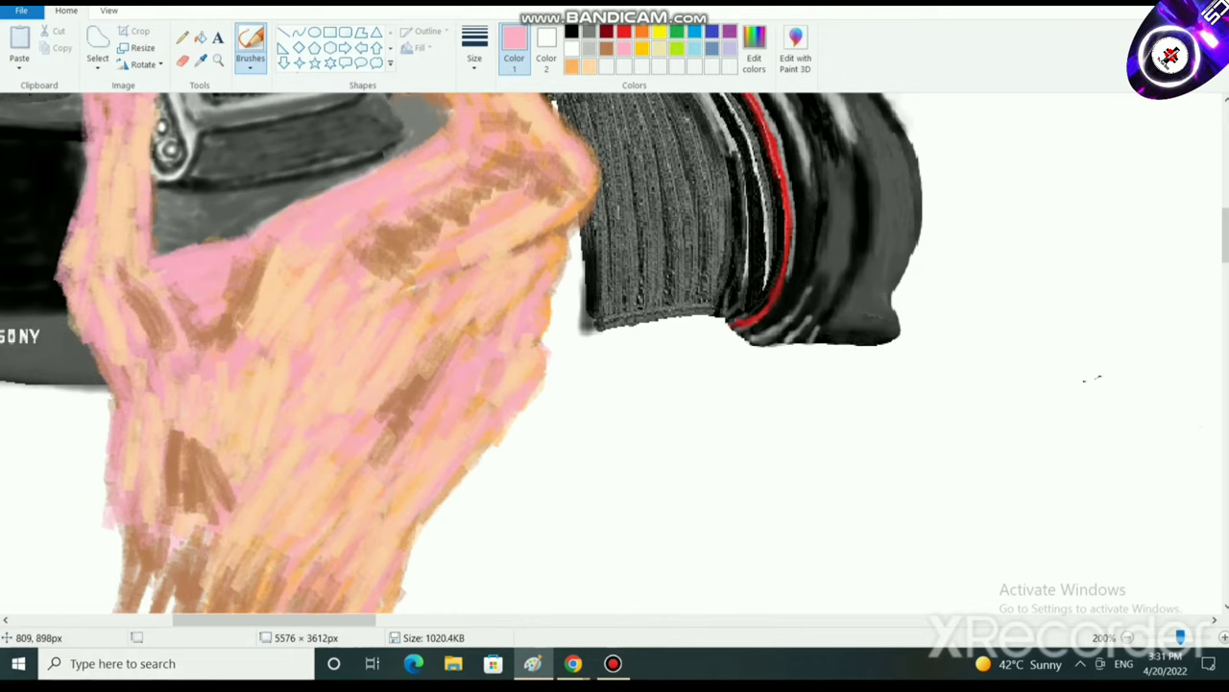
scroll(615, 356, up, 3)
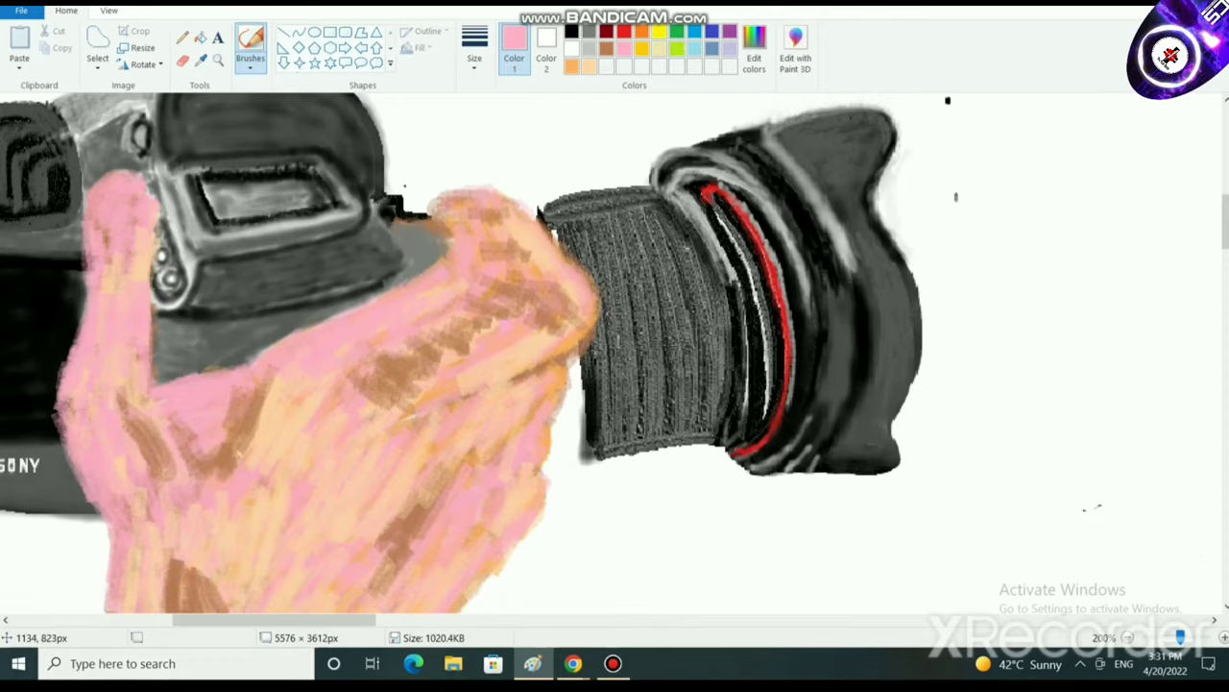
Widen the hand's outer side below the thumb with vertical rose strokes down to the wrist.
scroll(1085, 509, down, 2)
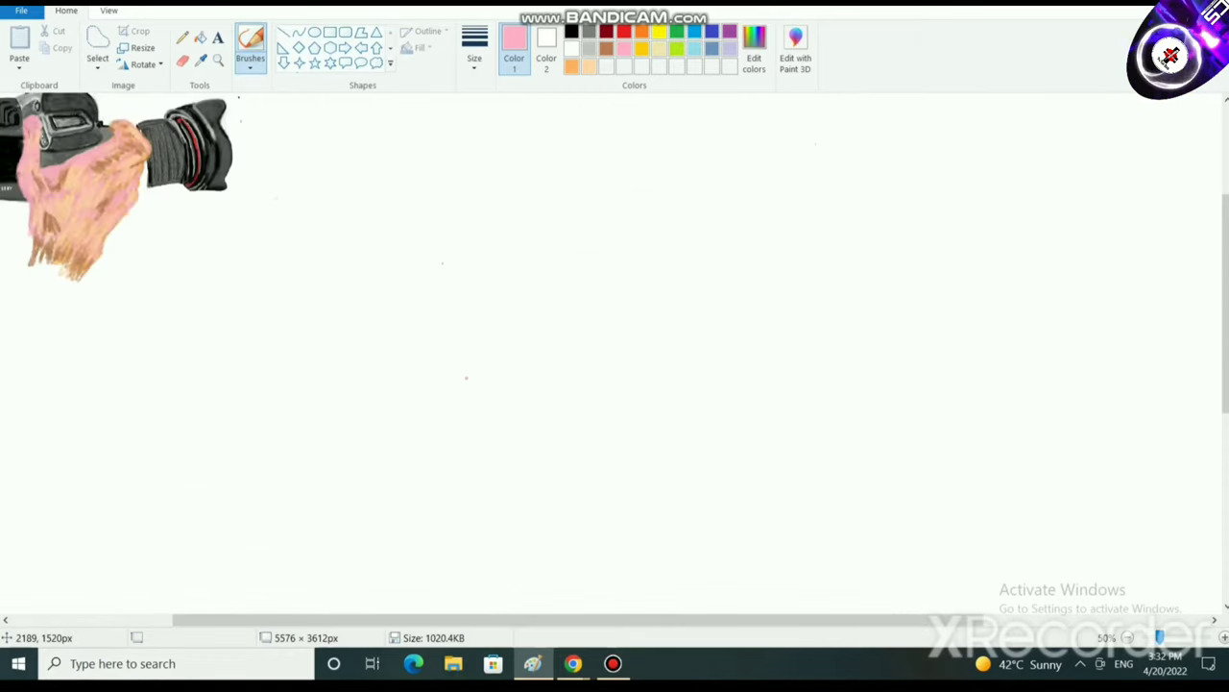
scroll(1095, 377, up, 2)
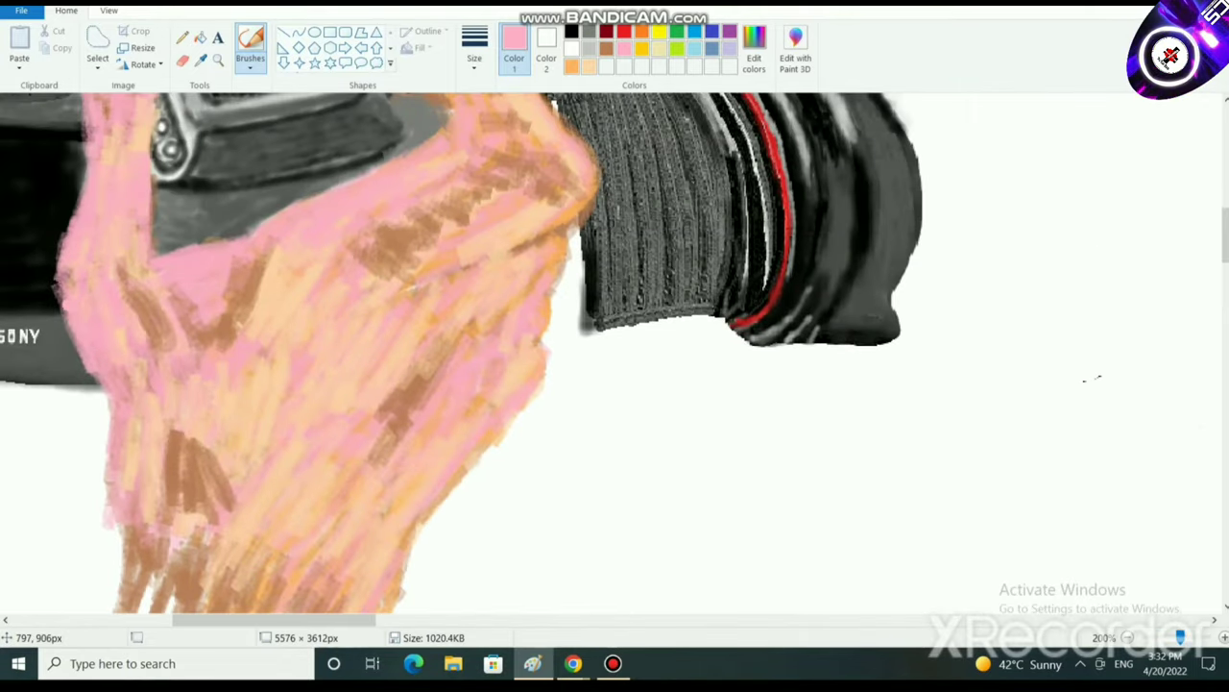
mouse_move(88, 373)
mouse_down()
mouse_move(104, 439)
mouse_move(91, 460)
mouse_up()
drag(83, 386, 92, 474)
drag(101, 415, 106, 487)
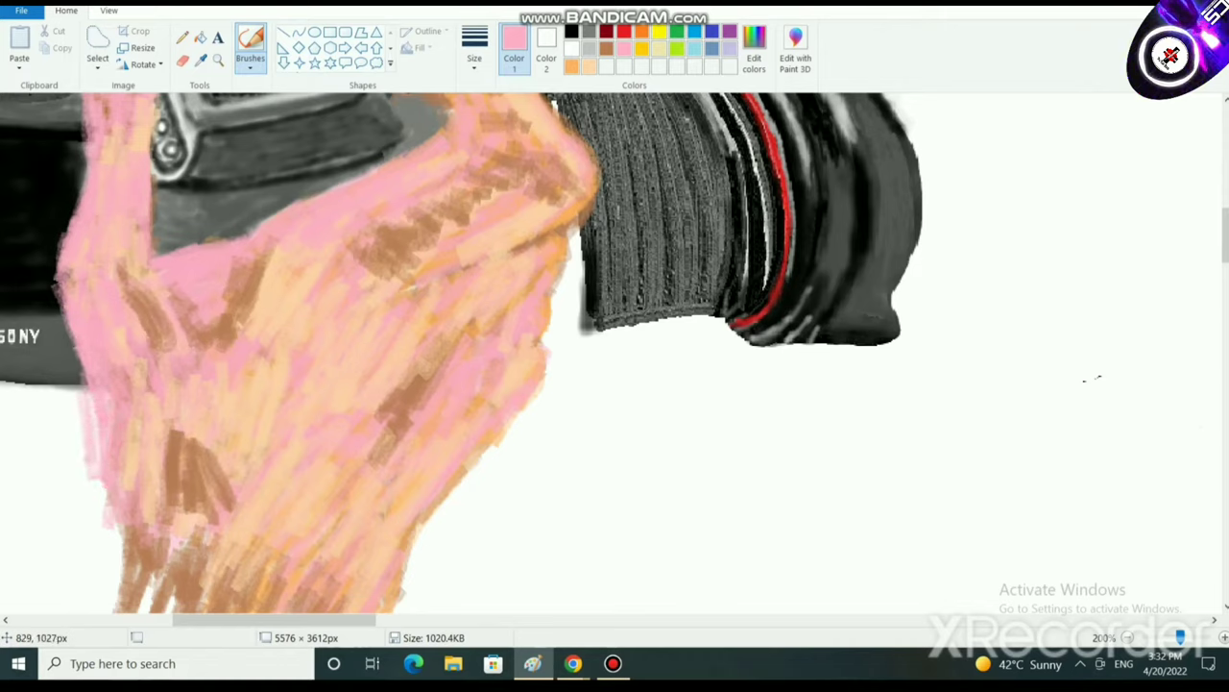
mouse_move(100, 441)
mouse_down()
mouse_move(96, 538)
mouse_move(57, 293)
mouse_move(101, 481)
mouse_up()
Review the whole drawing zoomed out and in full screen, then return to the editing view.
scroll(213, 491, down, 1)
scroll(213, 490, up, 1)
scroll(197, 514, down, 2)
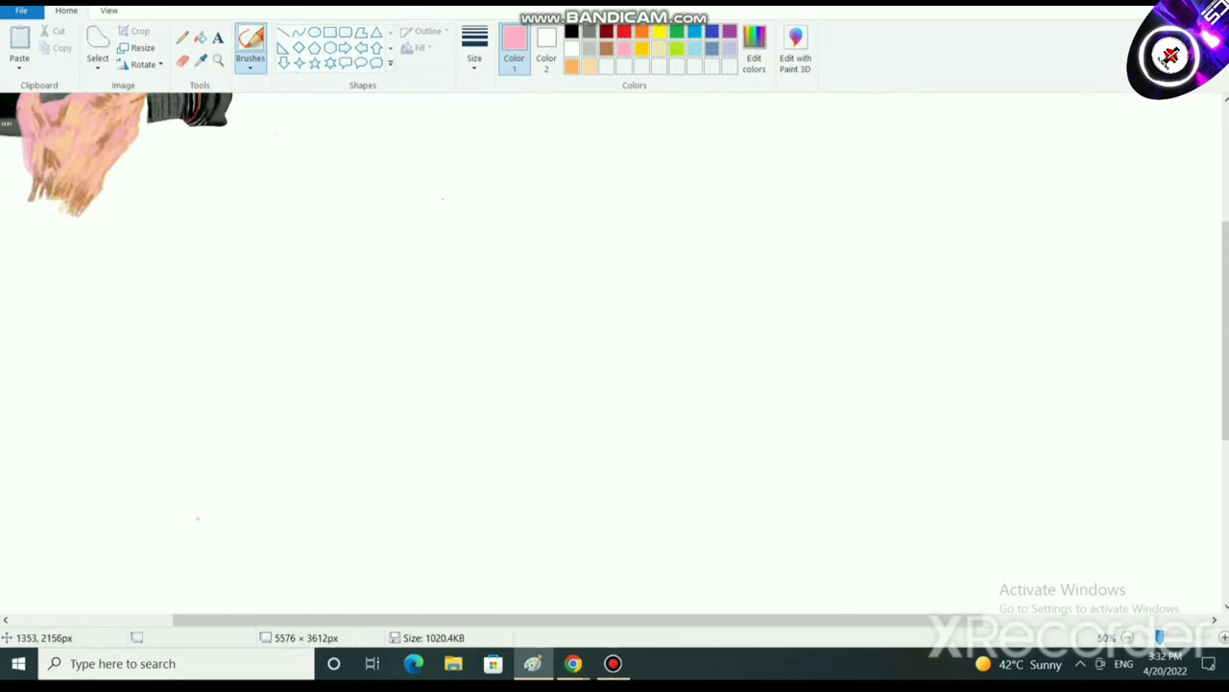
scroll(103, 453, up, 1)
scroll(461, 356, down, 1)
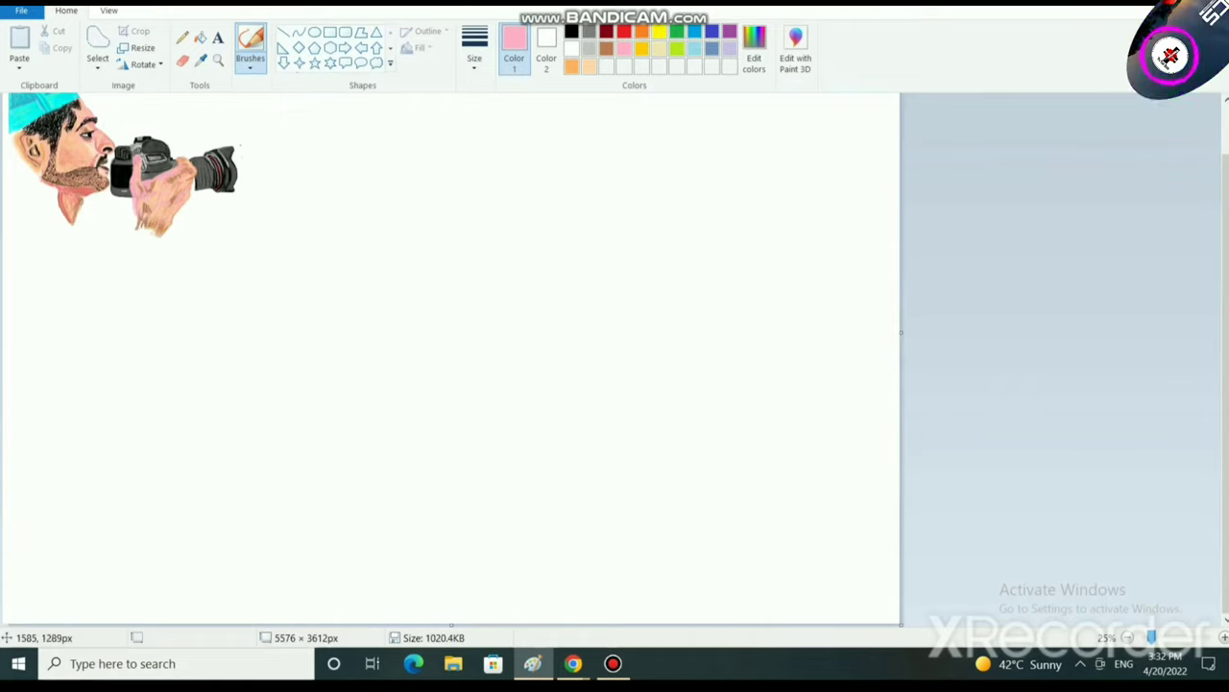
scroll(256, 247, up, 2)
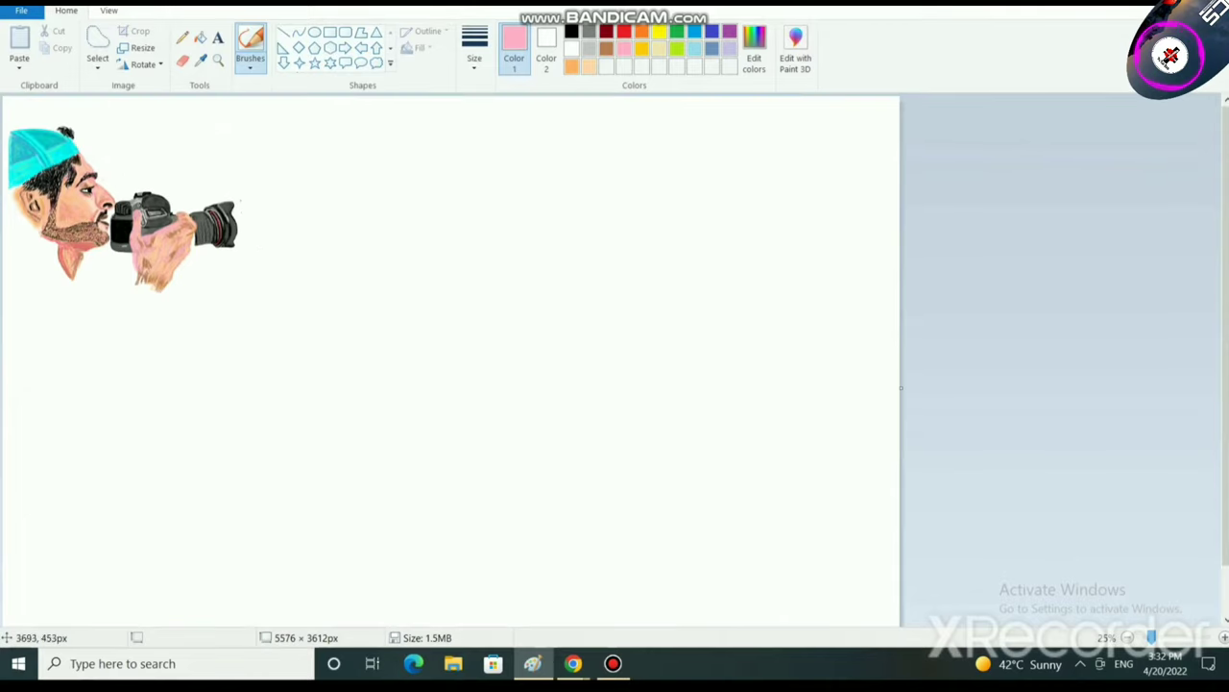
click(108, 9)
click(189, 48)
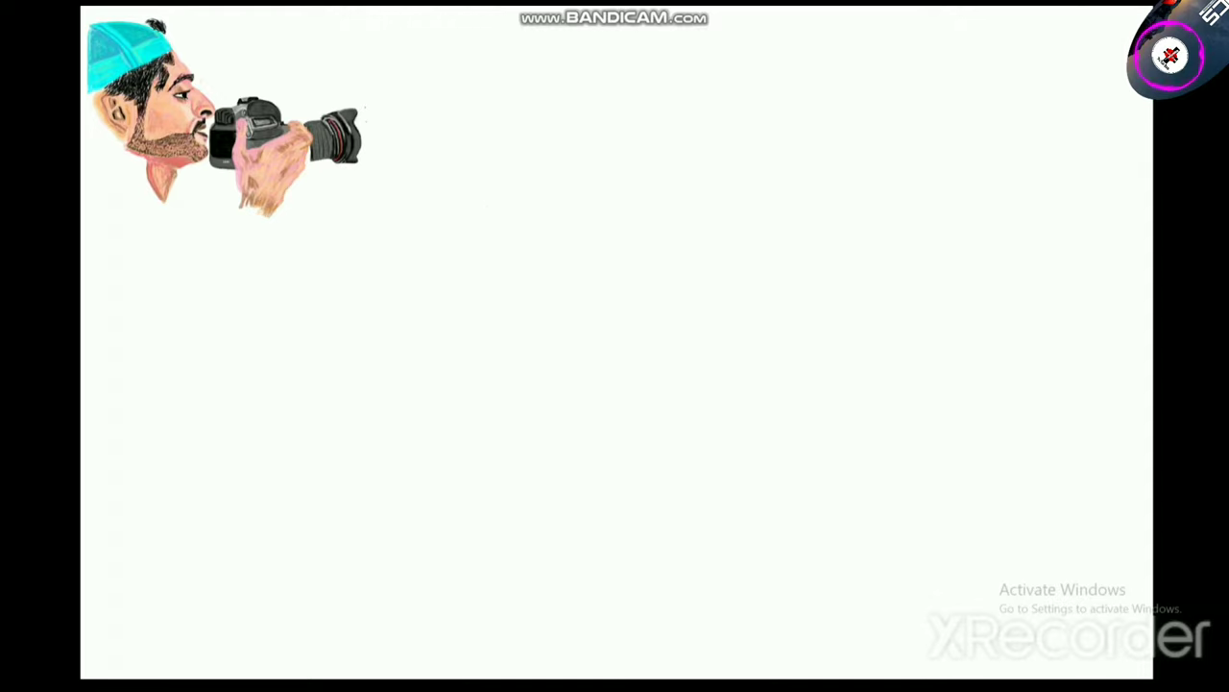
key(Escape)
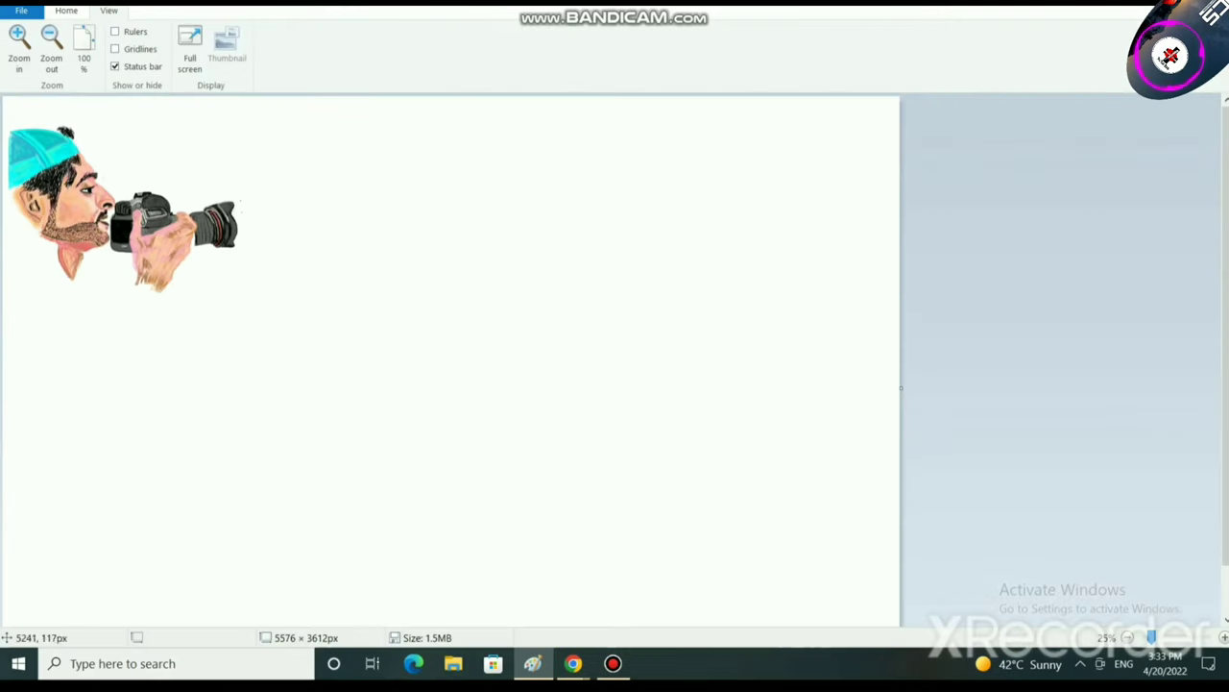
Examine the cap, face, camera and painted hand up close for areas that need touching up.
scroll(468, 283, up, 2)
scroll(468, 284, down, 1)
scroll(468, 283, up, 1)
scroll(615, 355, down, 2)
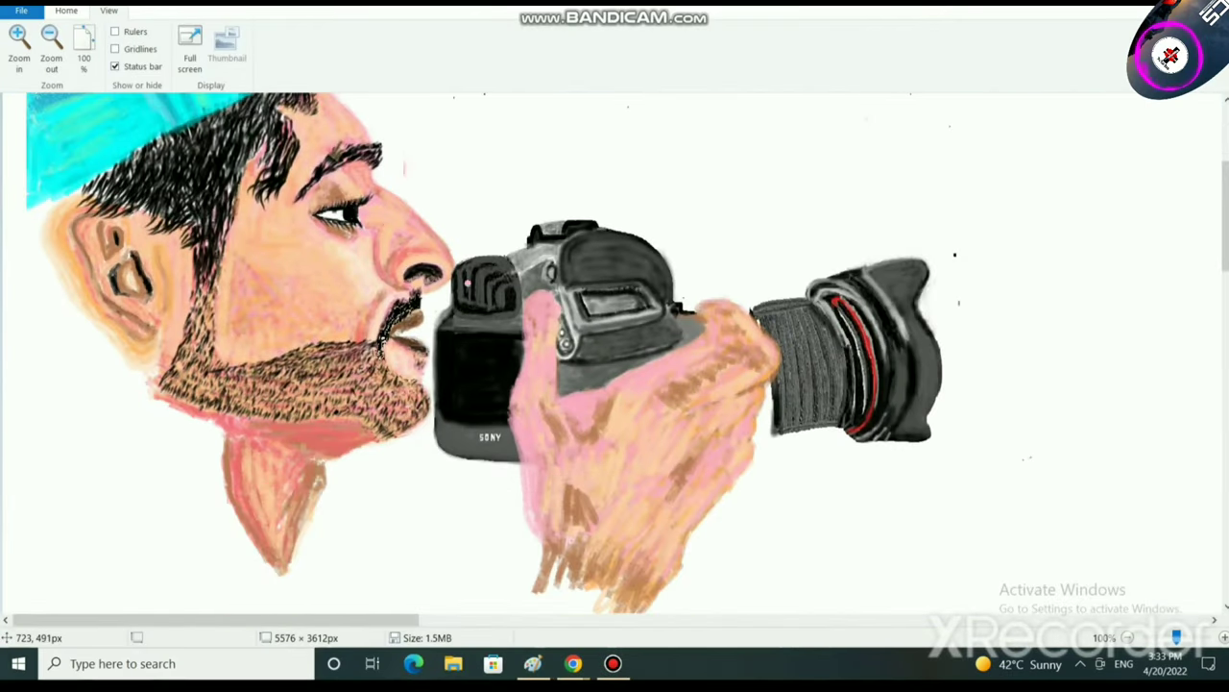
scroll(615, 356, down, 2)
scroll(615, 356, up, 4)
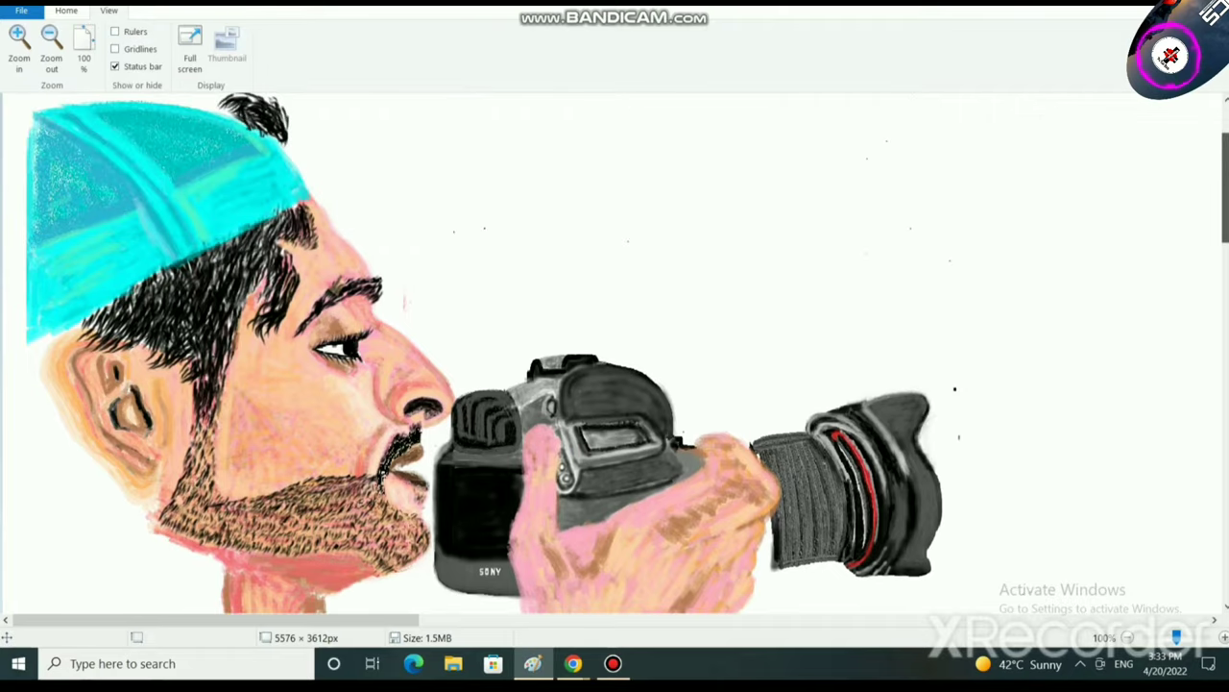
scroll(614, 356, up, 1)
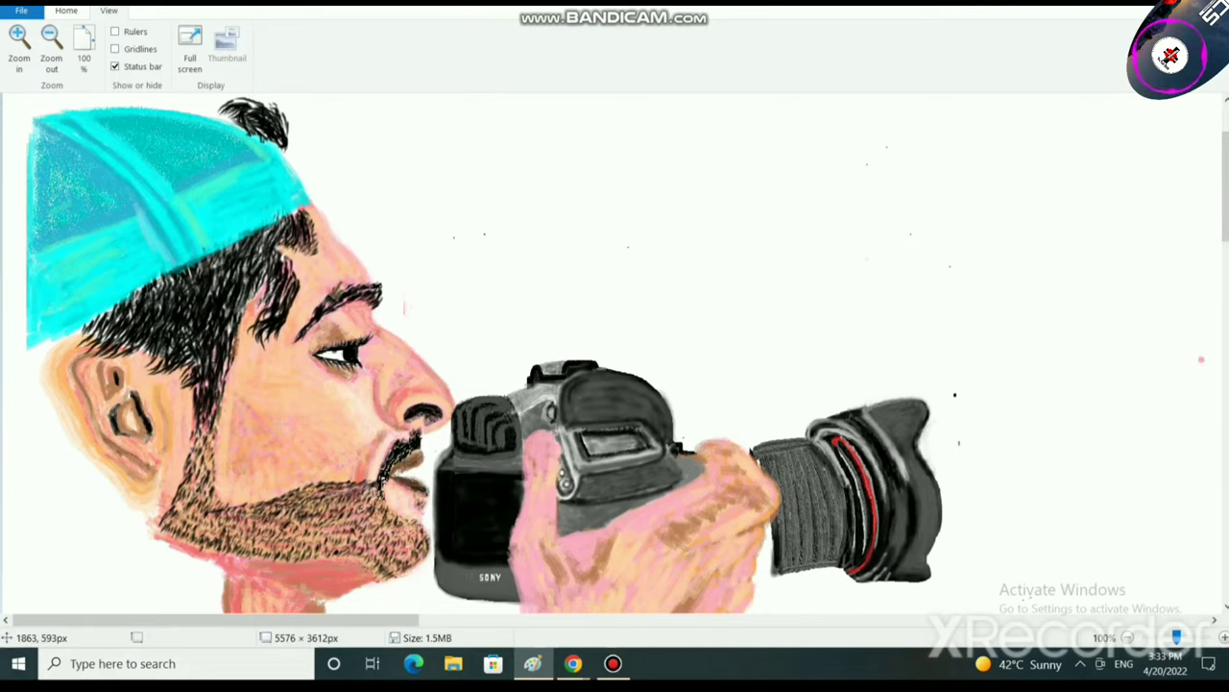
scroll(1195, 219, down, 3)
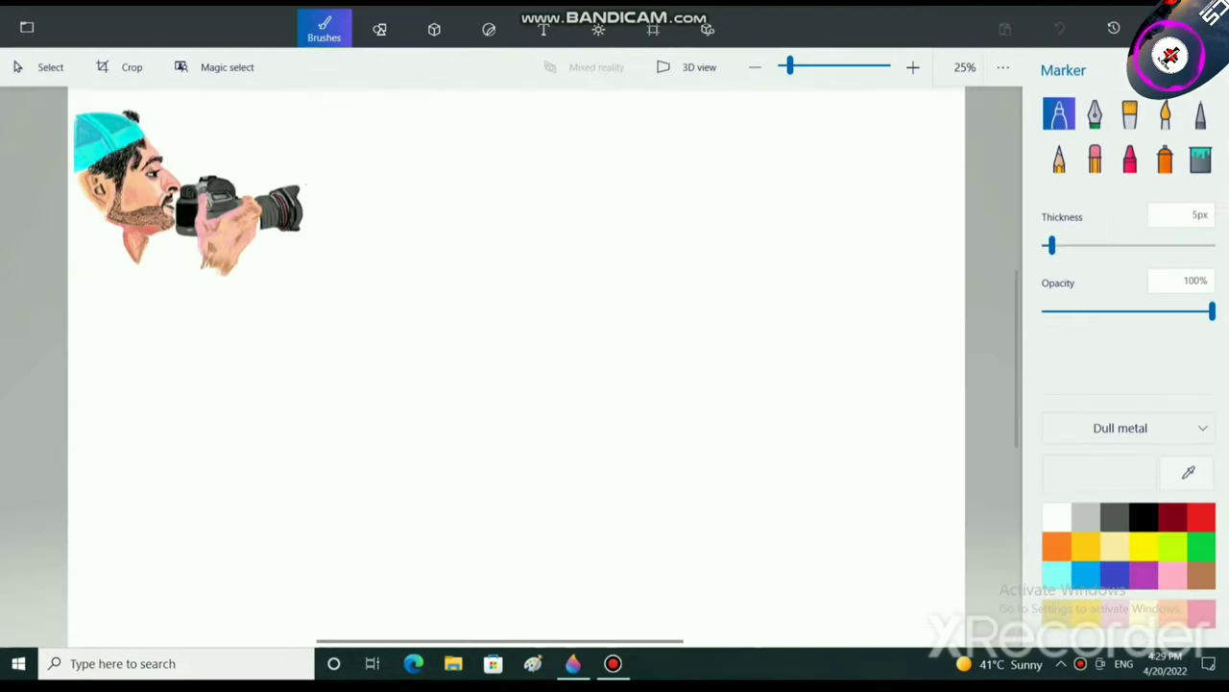
Switch to Paint 3D and set up a black oil brush with a thickness of 22 px.
scroll(197, 213, up, 4)
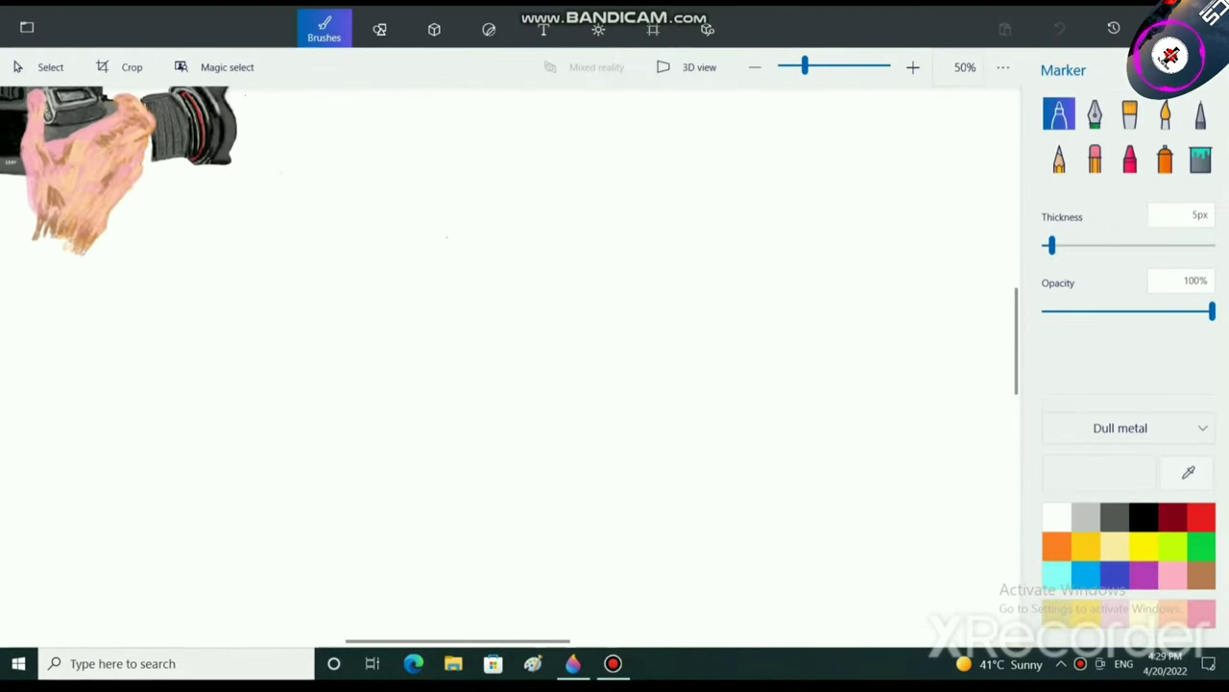
scroll(543, 490, up, 1)
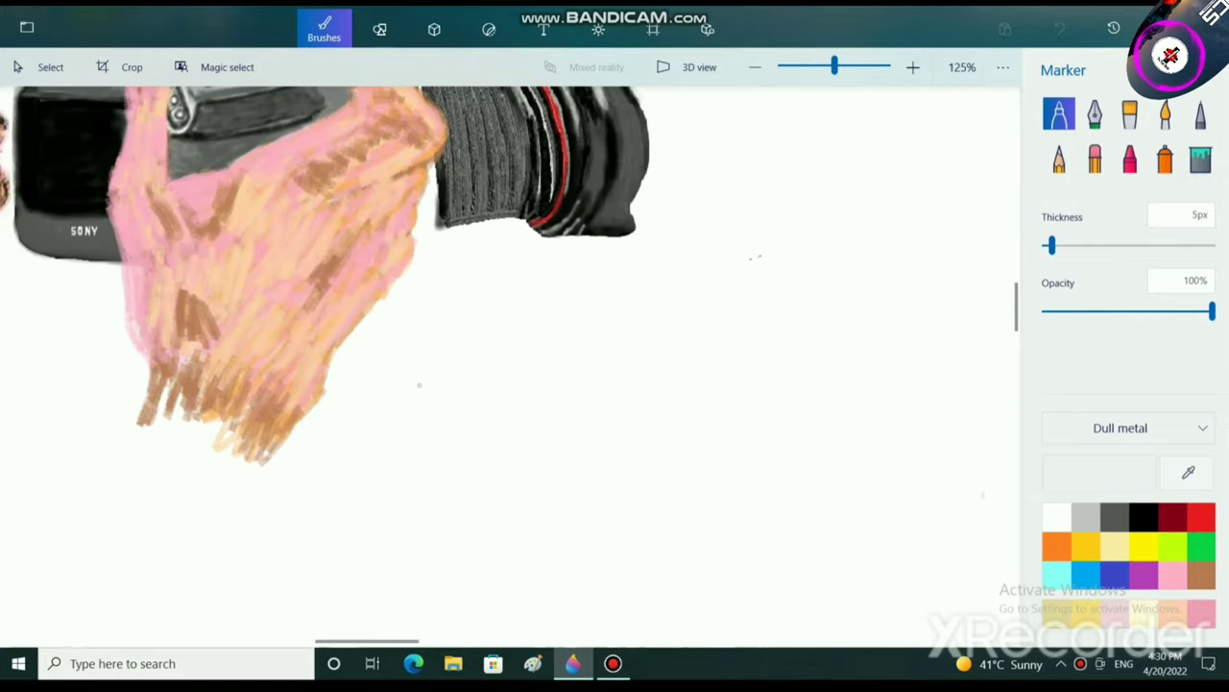
scroll(420, 385, up, 2)
click(1130, 114)
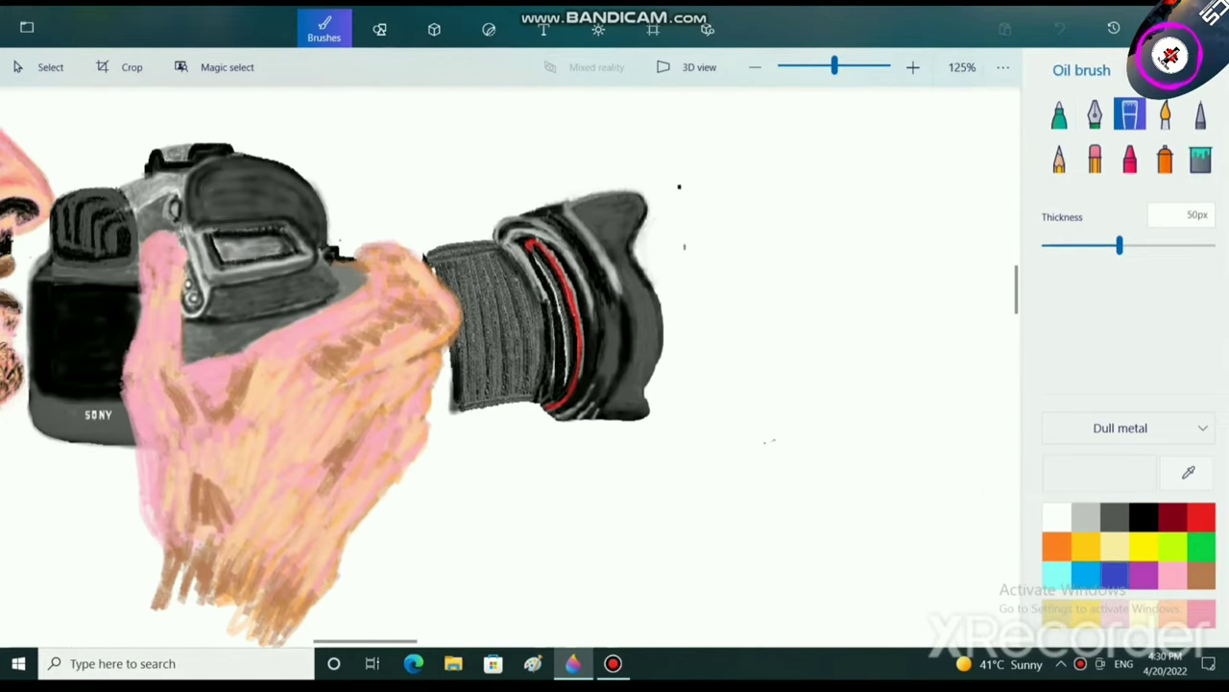
click(1144, 518)
scroll(466, 432, up, 2)
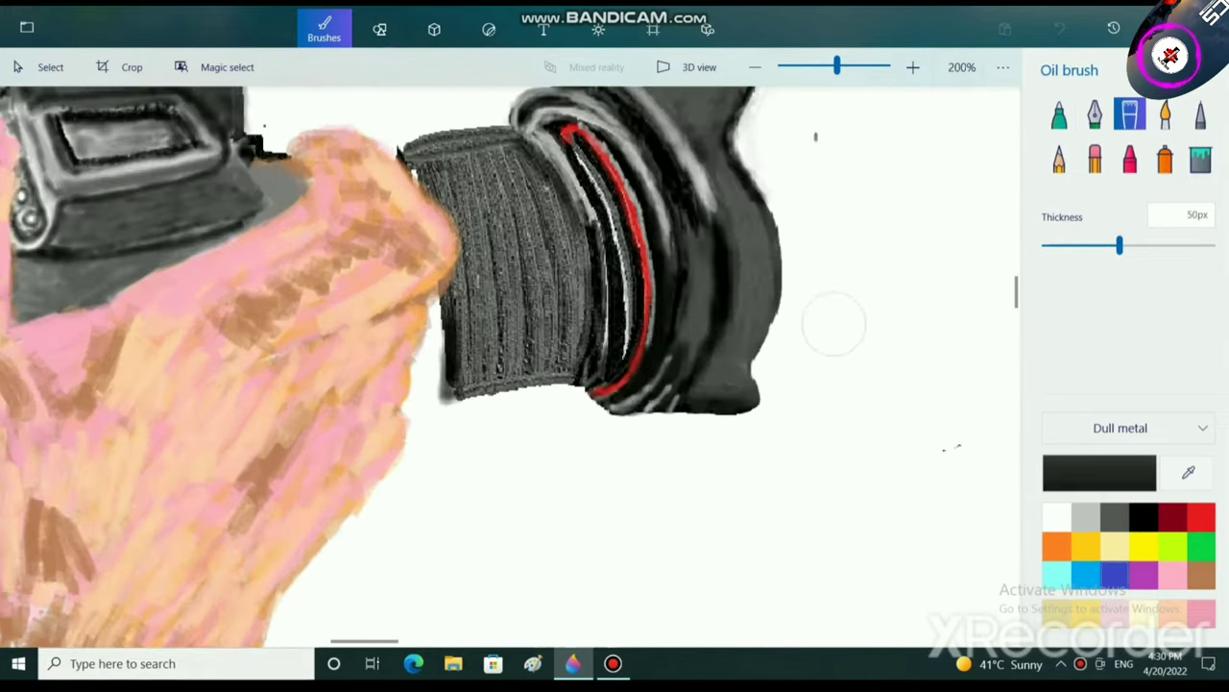
mouse_move(1120, 246)
mouse_down()
mouse_move(1045, 246)
mouse_move(1067, 246)
mouse_up()
Fill the white gap between the lower lens barrel and the hand with dark grey oil brush strokes.
drag(446, 301, 439, 386)
key(ctrl+z)
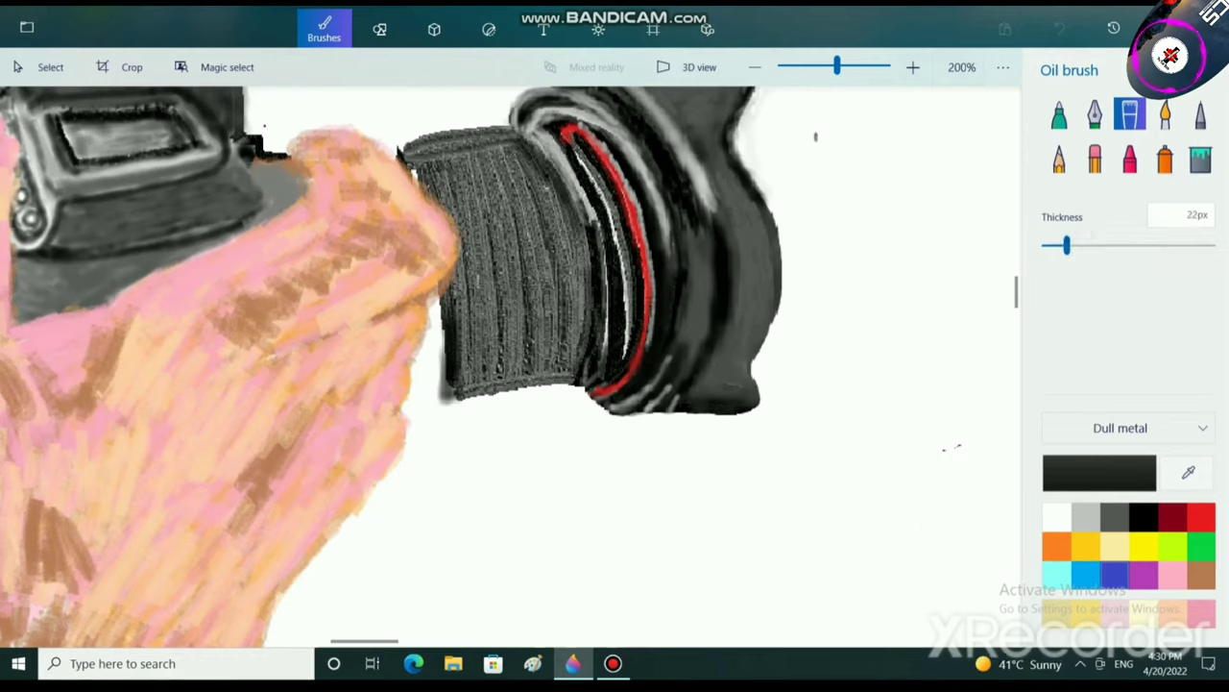
click(1114, 517)
mouse_move(443, 286)
mouse_down()
mouse_move(447, 386)
mouse_move(428, 338)
mouse_move(431, 393)
mouse_move(435, 339)
mouse_up()
drag(423, 397, 440, 306)
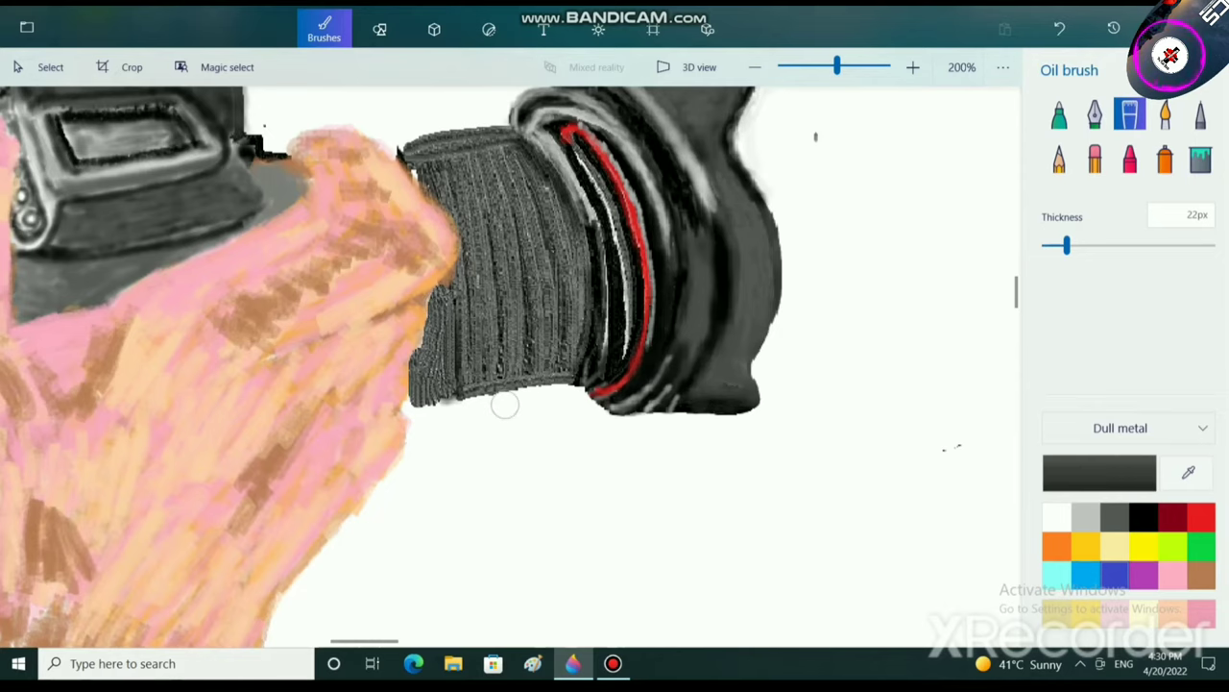
Reduce the oil brush thickness to 10 px for detail work at the top of the lens barrel.
scroll(505, 406, down, 5)
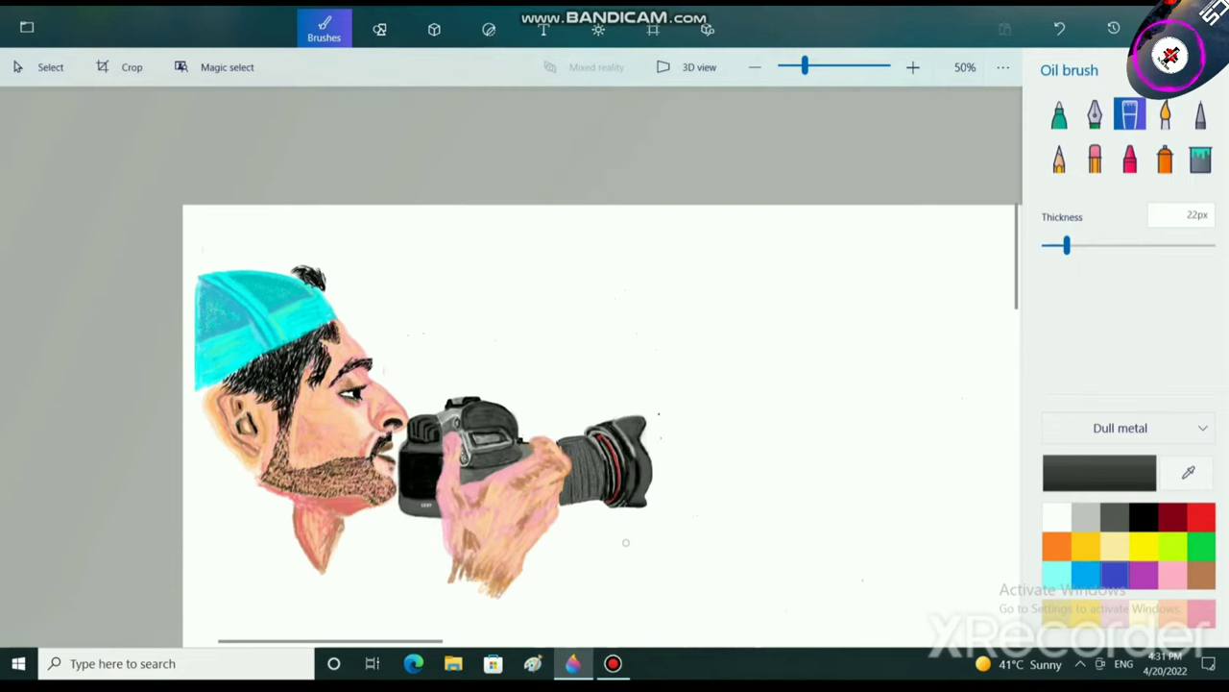
scroll(557, 422, up, 8)
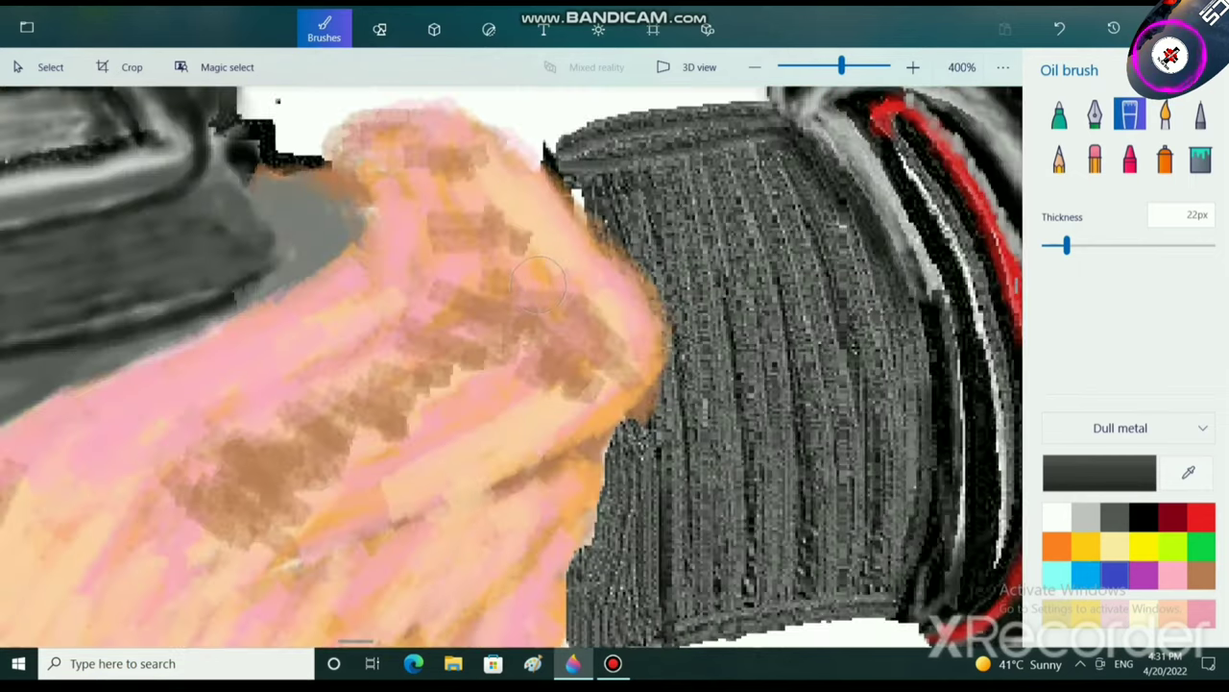
drag(1067, 246, 1045, 246)
mouse_move(568, 155)
mouse_down()
mouse_move(578, 188)
mouse_move(554, 148)
mouse_move(547, 160)
mouse_move(536, 147)
mouse_up()
click(539, 145)
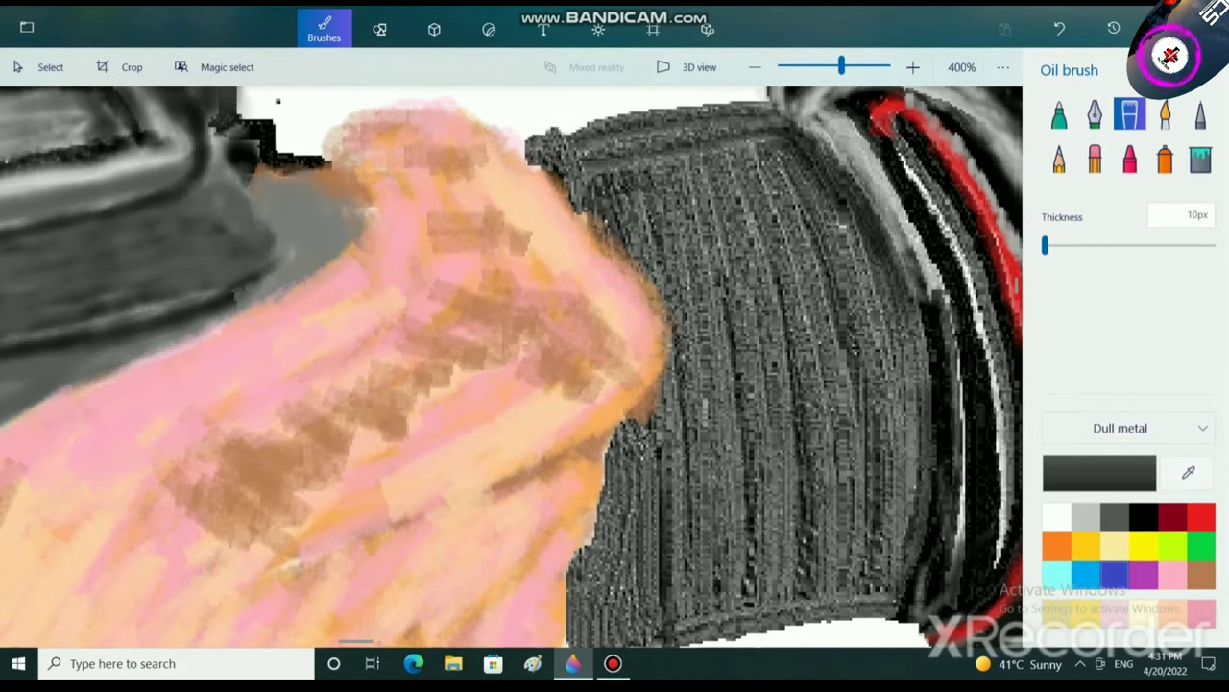
key(ctrl+z)
key(ctrl+z)
key(ctrl+z)
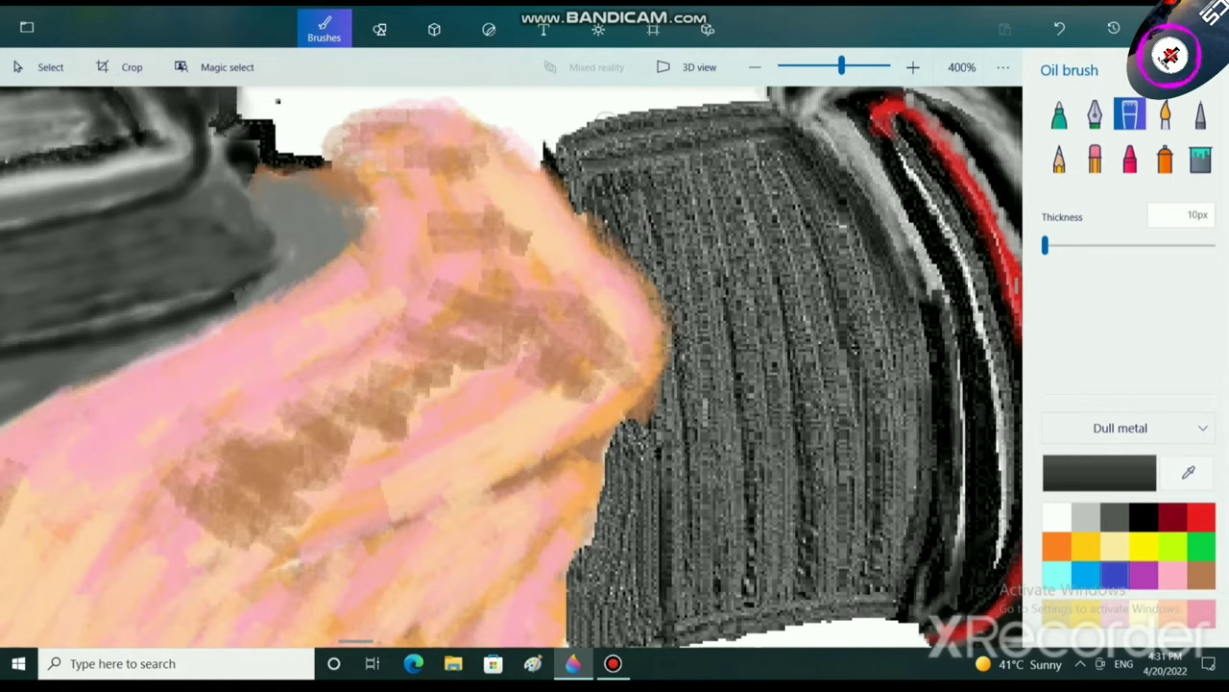
Smooth the lens barrel's upper rear corner and top edge beside the finger with fine dark grey strokes.
drag(605, 118, 551, 159)
scroll(685, 221, down, 2)
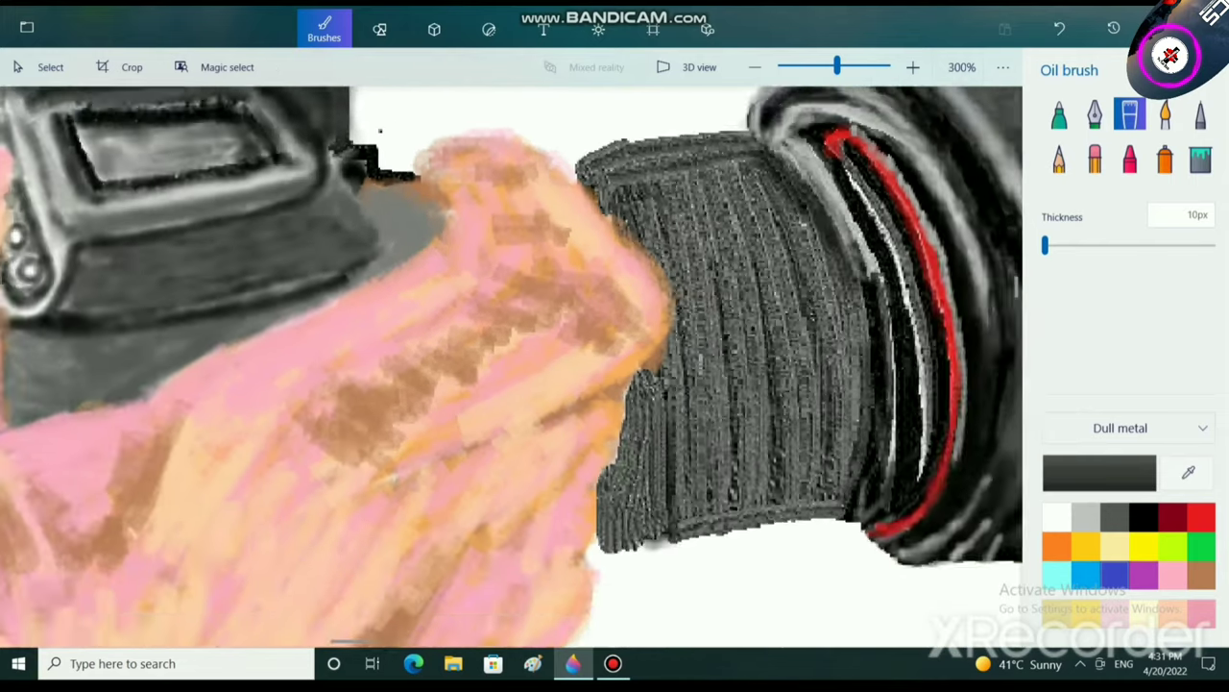
scroll(698, 223, down, 2)
scroll(696, 198, up, 2)
drag(710, 117, 736, 241)
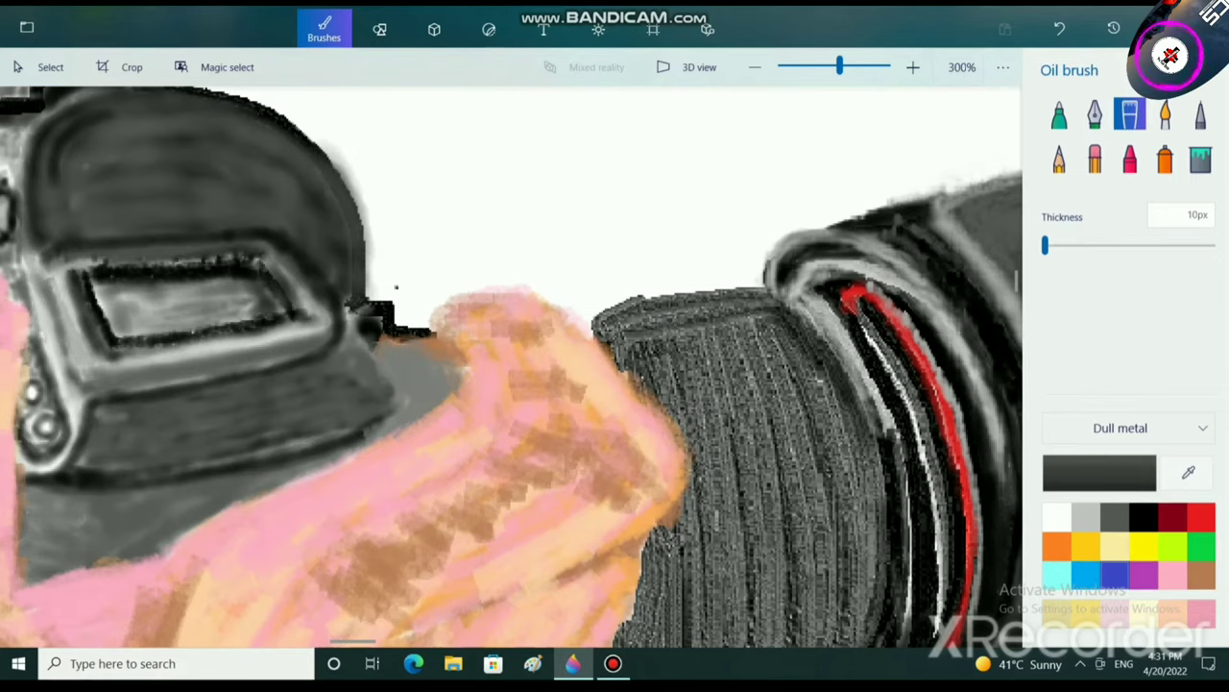
mouse_move(596, 309)
mouse_down()
mouse_move(753, 284)
mouse_move(634, 297)
mouse_up()
scroll(796, 406, down, 3)
scroll(788, 450, down, 1)
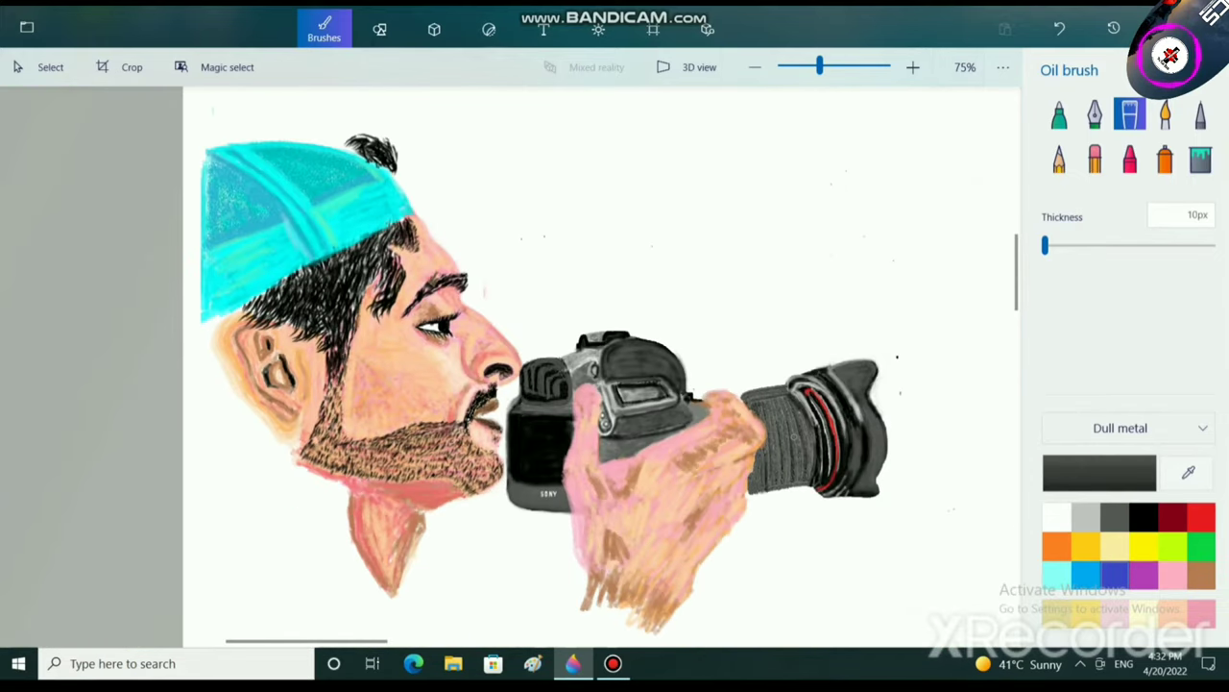
Fill the remaining sliver between the finger and the lens barrel's rear edge with dark grey.
scroll(787, 437, up, 6)
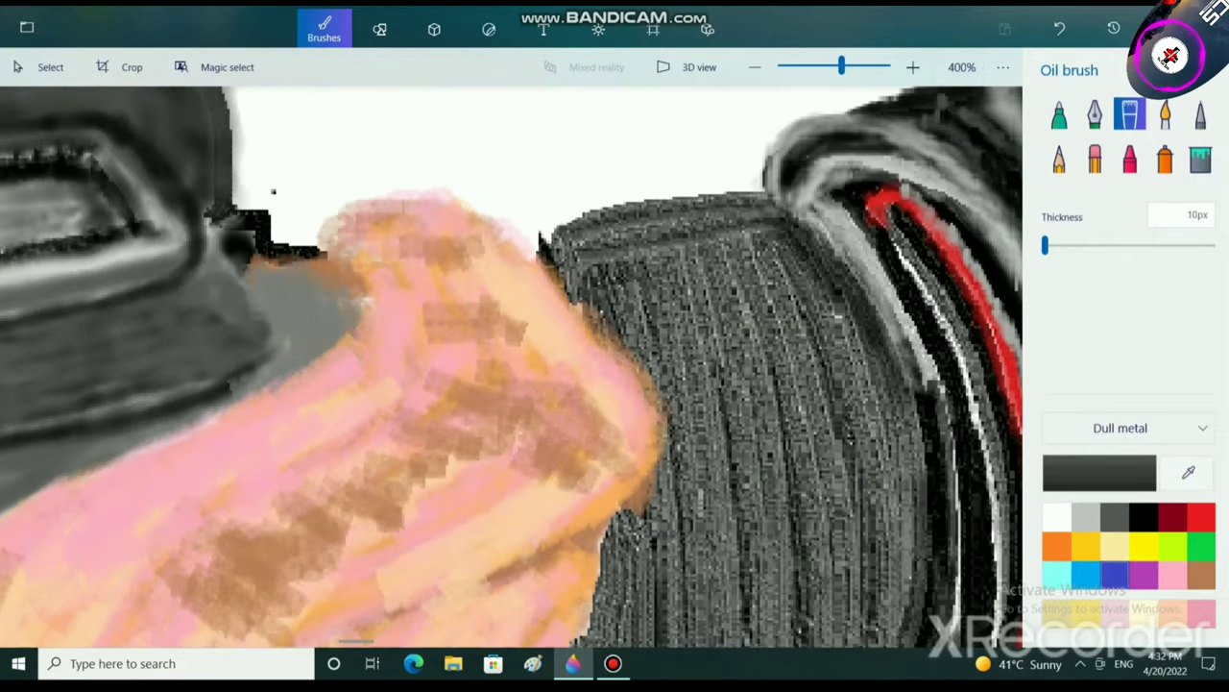
mouse_move(533, 241)
mouse_down()
mouse_move(565, 231)
mouse_move(535, 250)
mouse_move(672, 427)
mouse_up()
scroll(763, 420, down, 4)
Fill the white notch between the lens barrel's lower rear corner and the hand with dark grey oil brush strokes.
scroll(635, 435, up, 3)
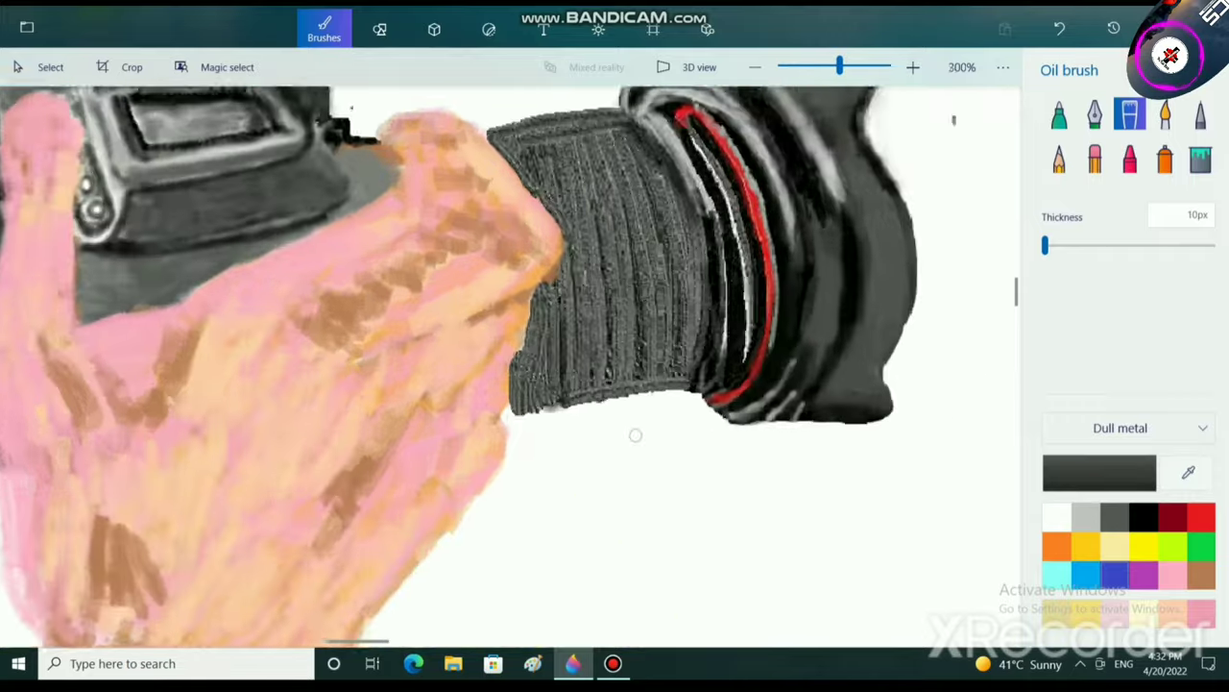
scroll(635, 435, up, 6)
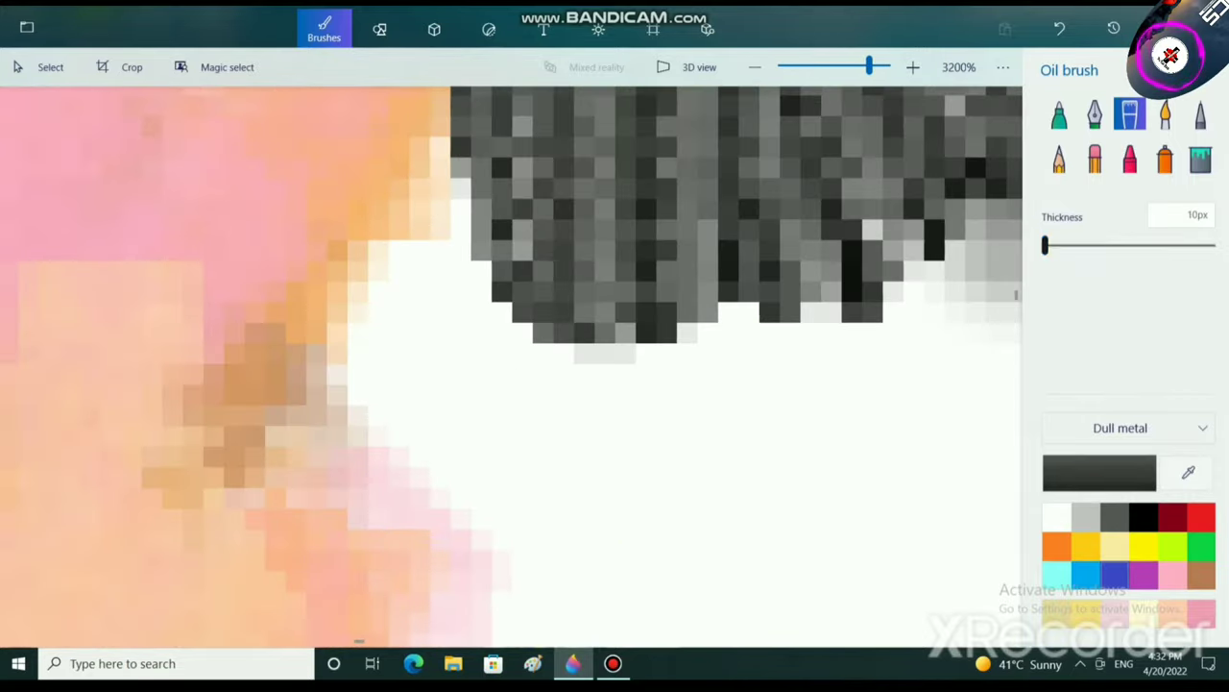
mouse_move(576, 221)
mouse_down()
mouse_move(439, 343)
mouse_move(471, 356)
mouse_move(913, 220)
mouse_up()
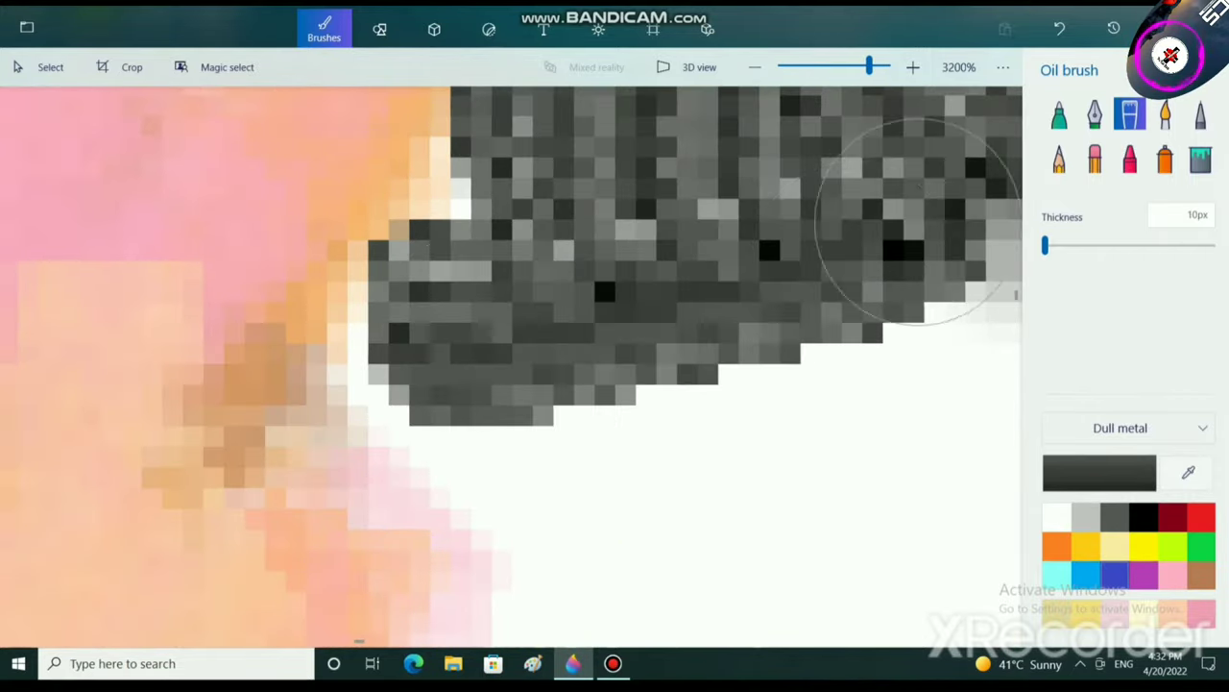
scroll(777, 444, down, 6)
scroll(880, 486, right, 4)
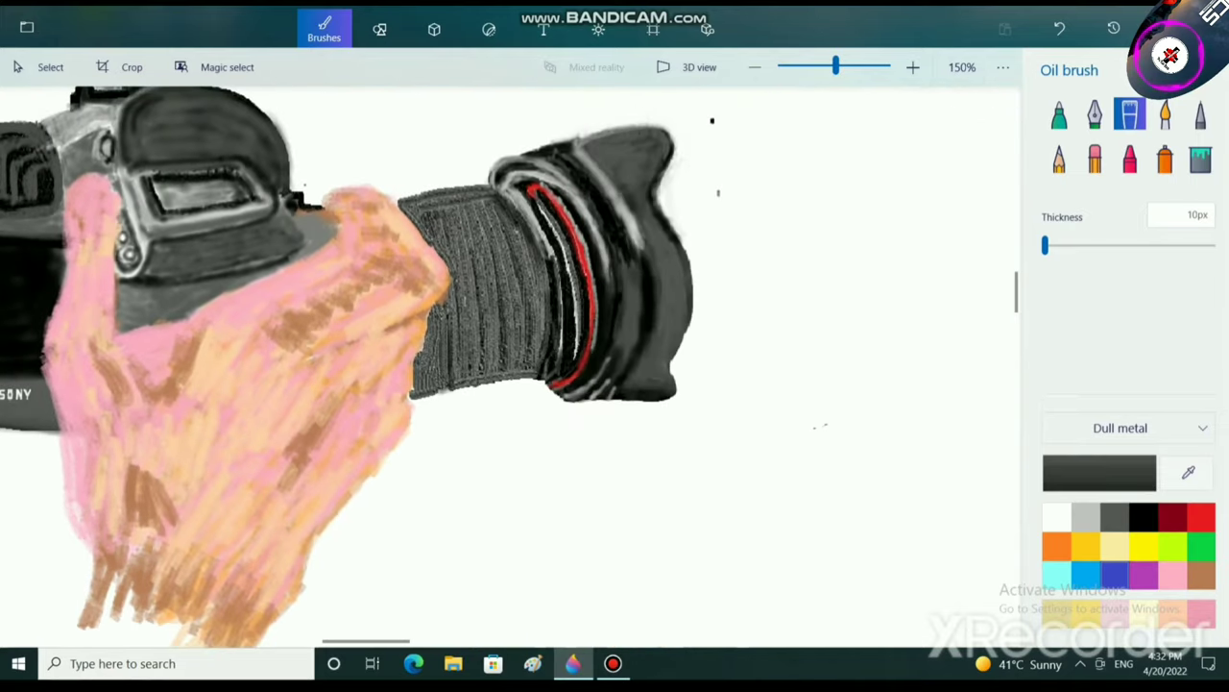
Even out the lens barrel's lower edge from the hand toward the red ring with a fine dark grey stroke.
scroll(461, 417, up, 3)
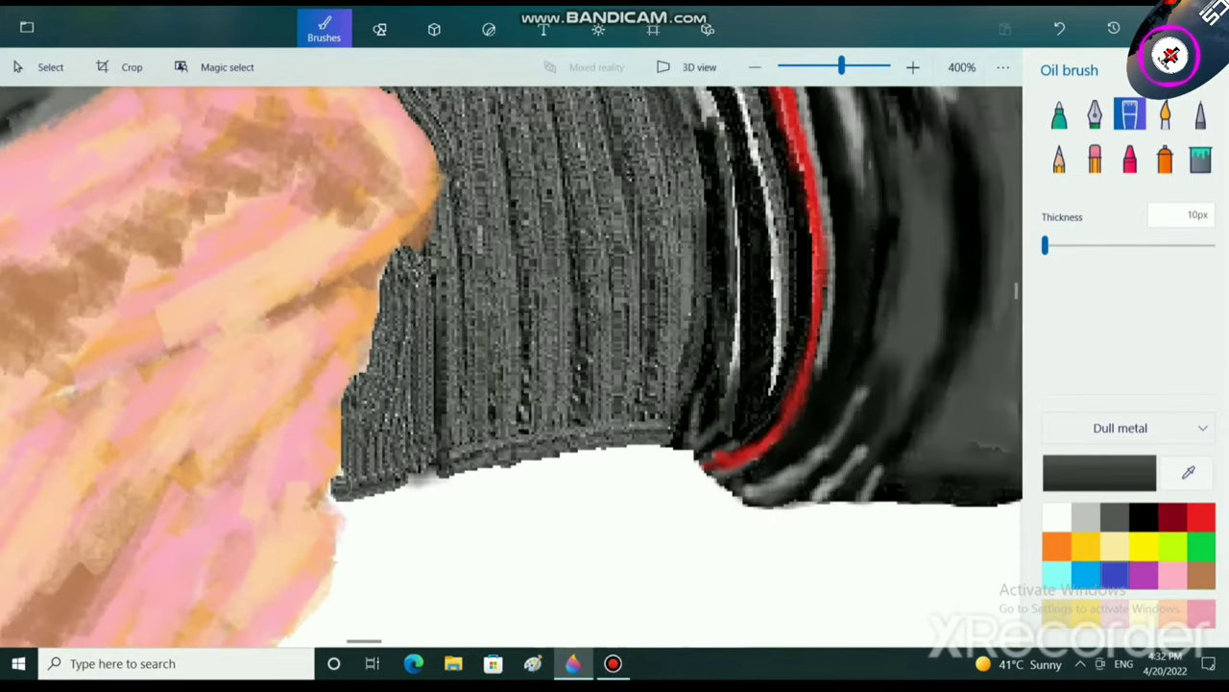
mouse_move(344, 485)
mouse_down()
mouse_move(672, 437)
mouse_move(428, 461)
mouse_move(369, 480)
mouse_move(643, 432)
mouse_up()
key(ctrl+z)
ctrl+scroll(513, 527, down, 6)
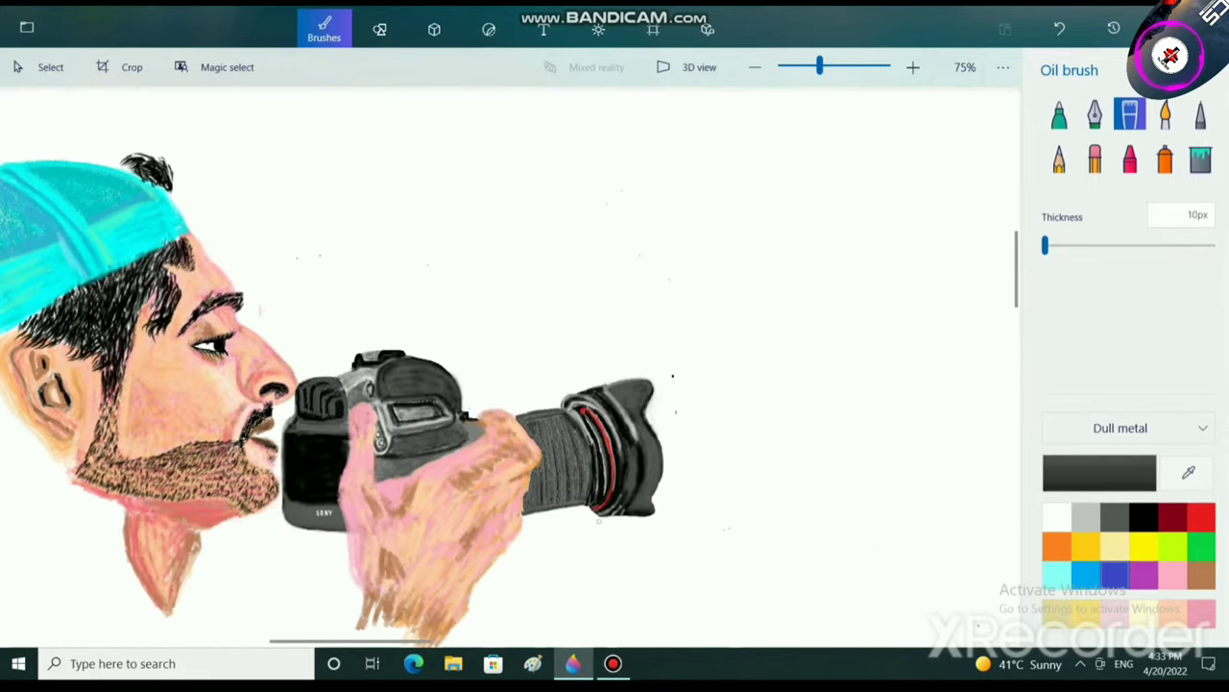
scroll(446, 450, down, 1)
scroll(447, 449, up, 5)
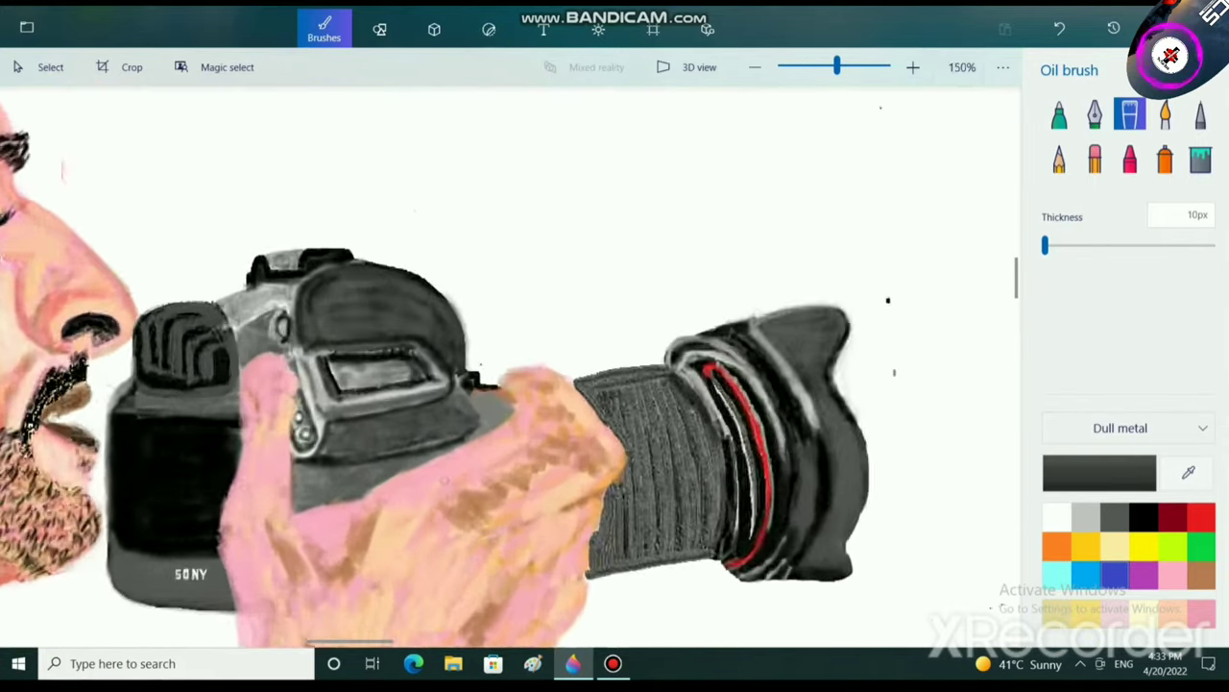
Deepen the dark shadow patch above the wrist with brown crayon strokes at 20 px thickness.
scroll(402, 112, down, 3)
click(1130, 157)
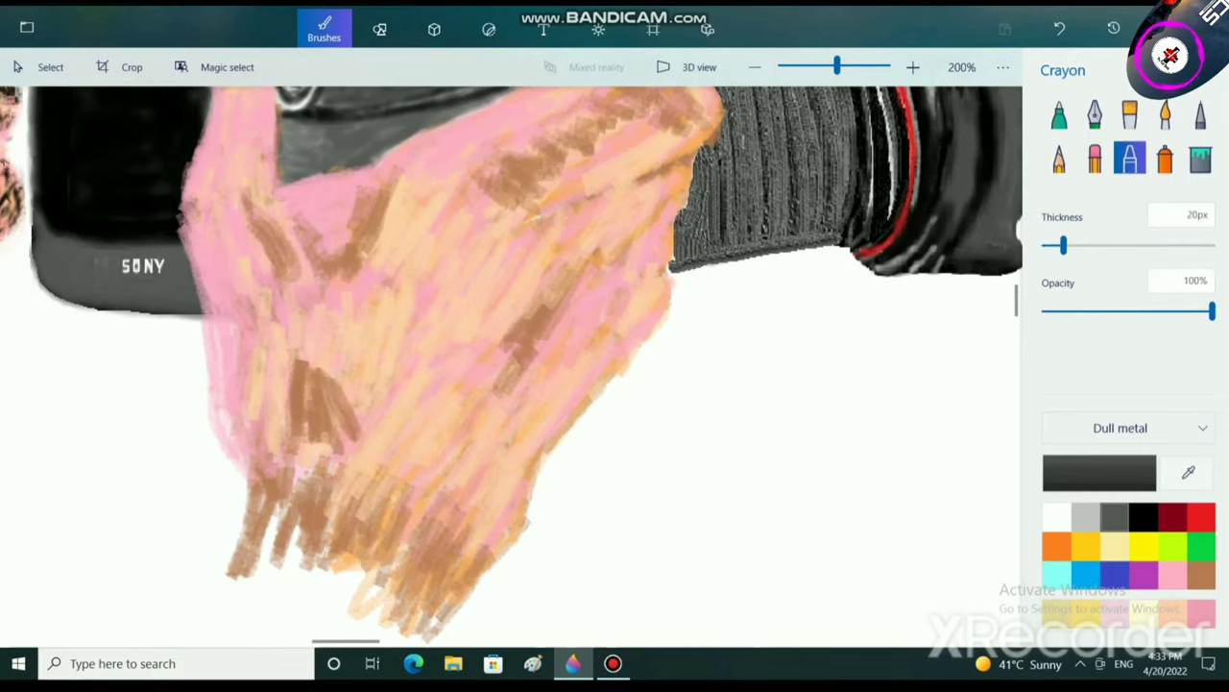
click(1201, 576)
mouse_move(309, 437)
mouse_down()
mouse_move(301, 470)
mouse_move(300, 428)
mouse_move(276, 399)
mouse_move(281, 422)
mouse_up()
scroll(352, 445, up, 2)
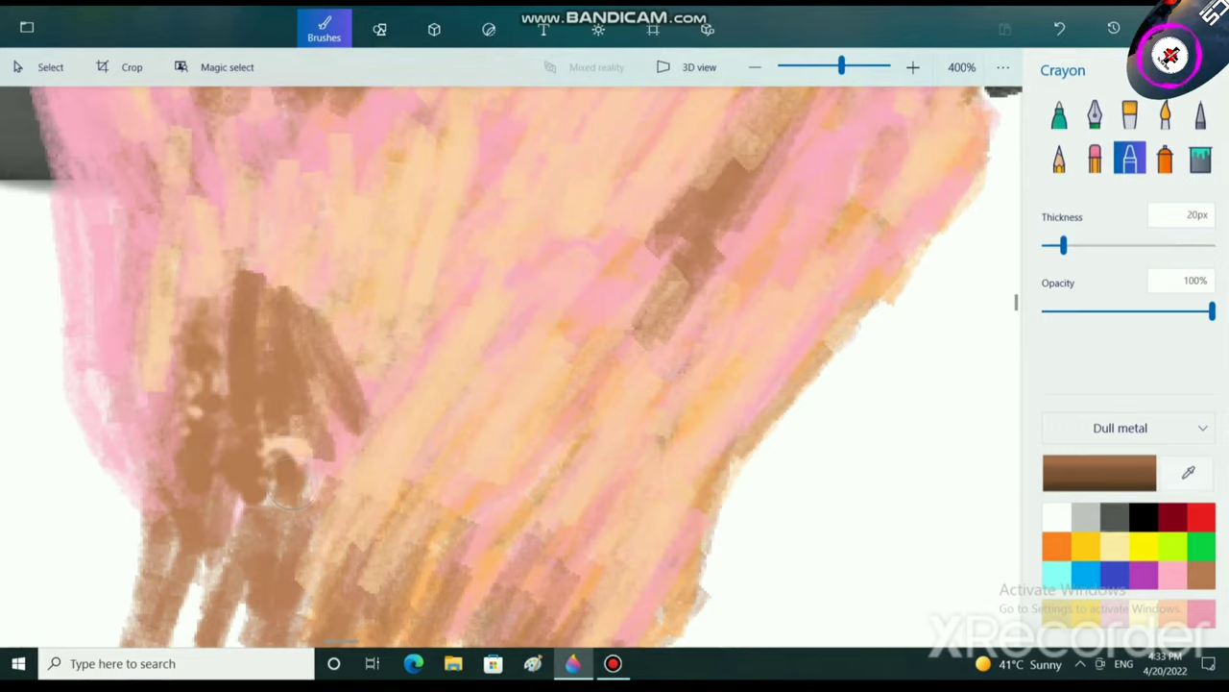
drag(480, 369, 453, 459)
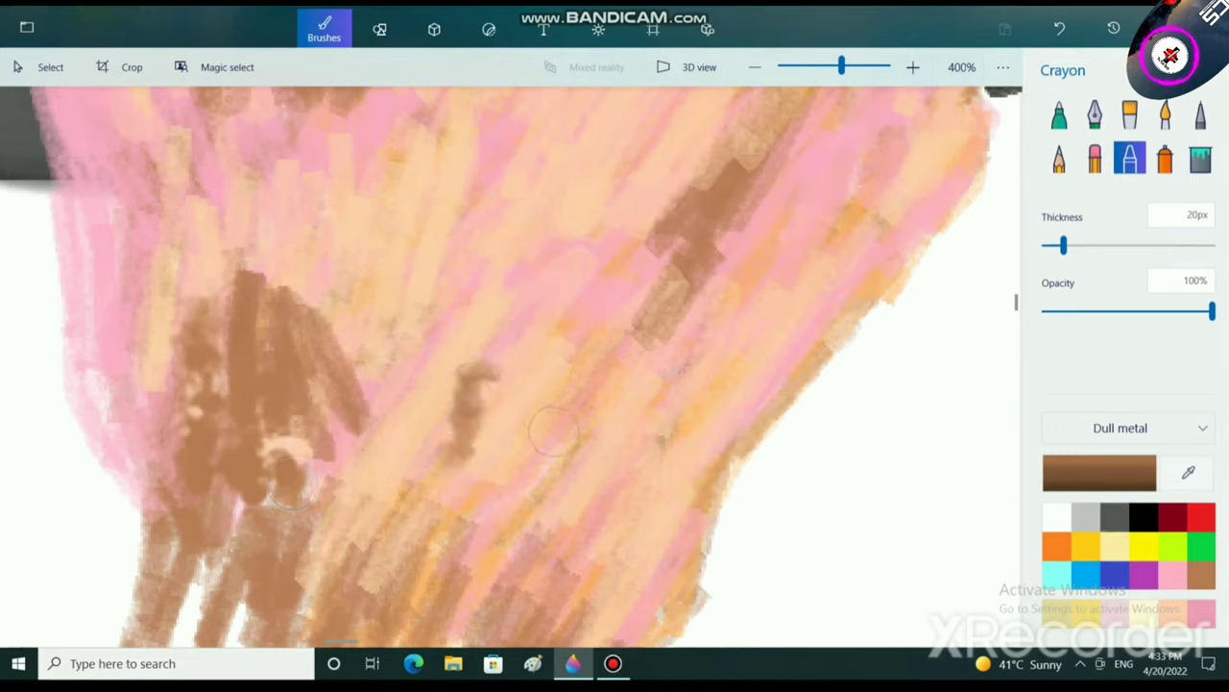
key(ctrl+z)
mouse_move(260, 408)
mouse_down()
mouse_move(229, 370)
mouse_move(302, 480)
mouse_move(291, 528)
mouse_up()
Darken the shadow at the base of the thumb and the shaded band behind the index finger's knuckle with brown crayon.
drag(394, 206, 363, 582)
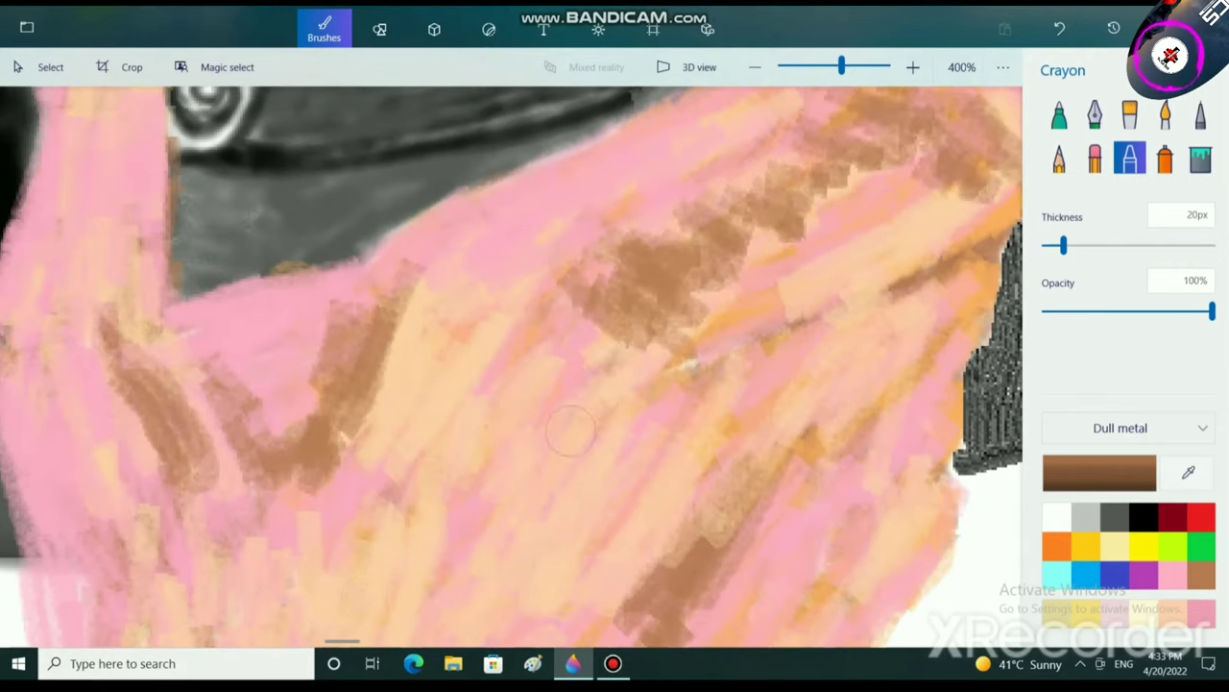
drag(336, 326, 277, 425)
mouse_move(772, 165)
mouse_down()
mouse_move(674, 248)
mouse_move(826, 178)
mouse_move(912, 159)
mouse_move(811, 320)
mouse_up()
drag(809, 248, 855, 272)
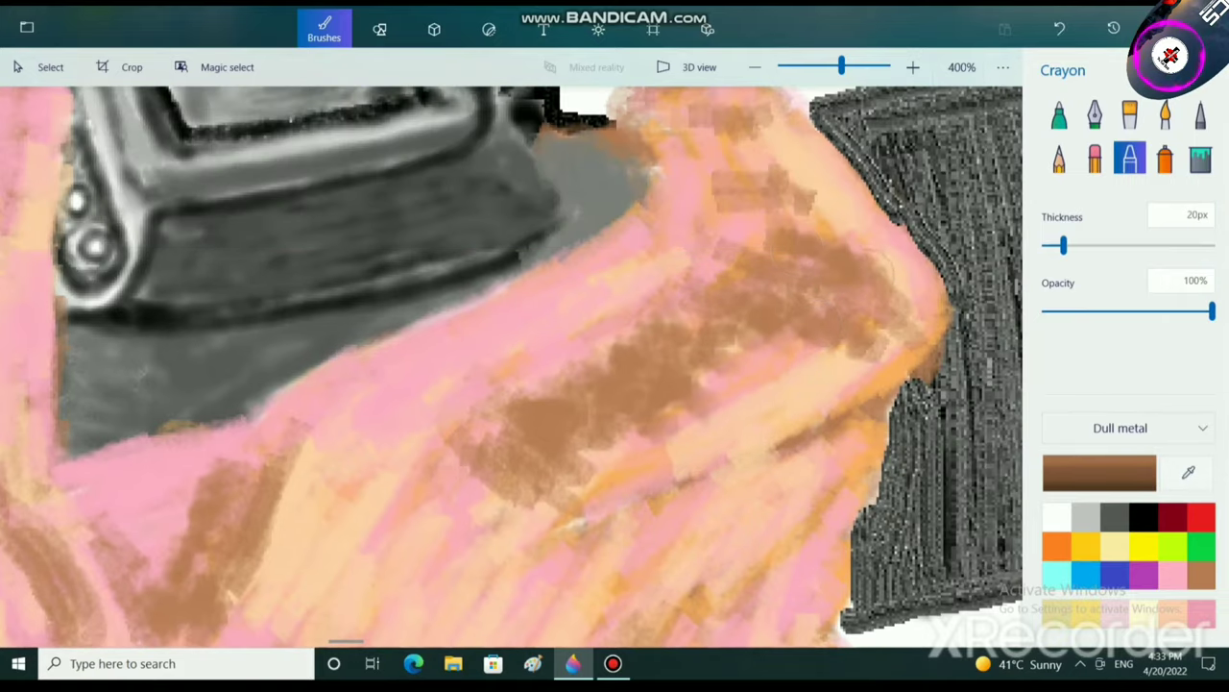
Edit the crayon colour to a slightly lighter, less saturated brown.
scroll(512, 365, down, 3)
click(1099, 472)
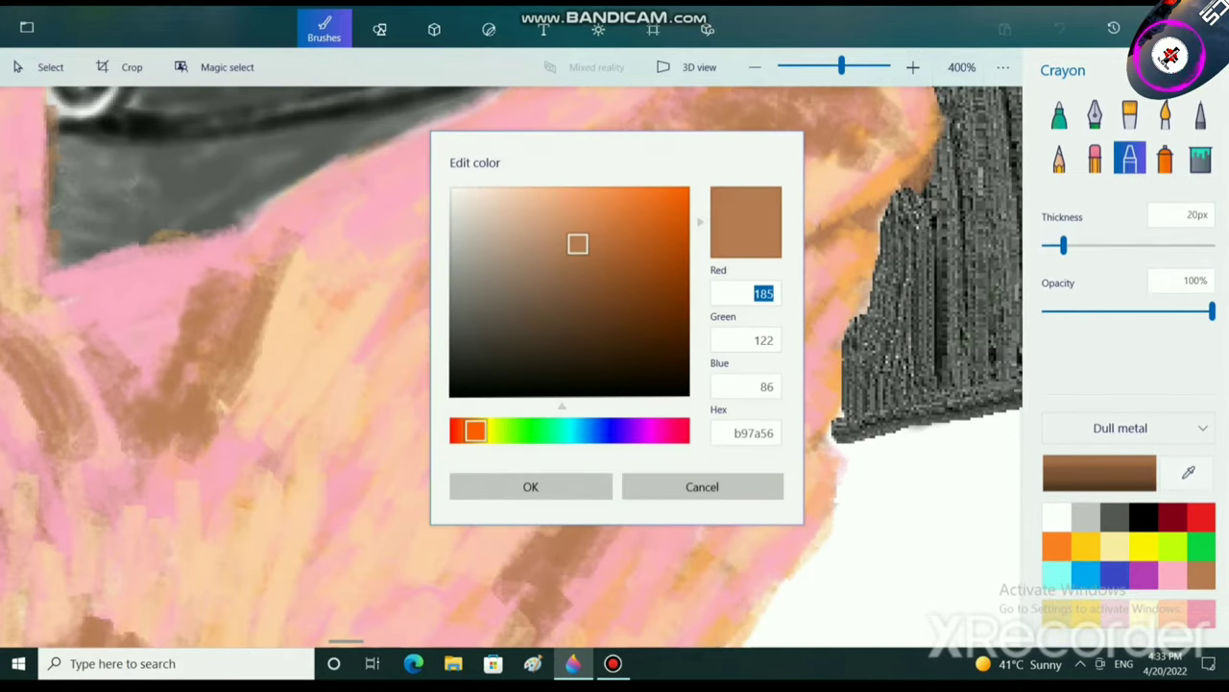
mouse_move(578, 244)
mouse_down()
mouse_move(570, 252)
mouse_move(566, 230)
mouse_up()
click(530, 486)
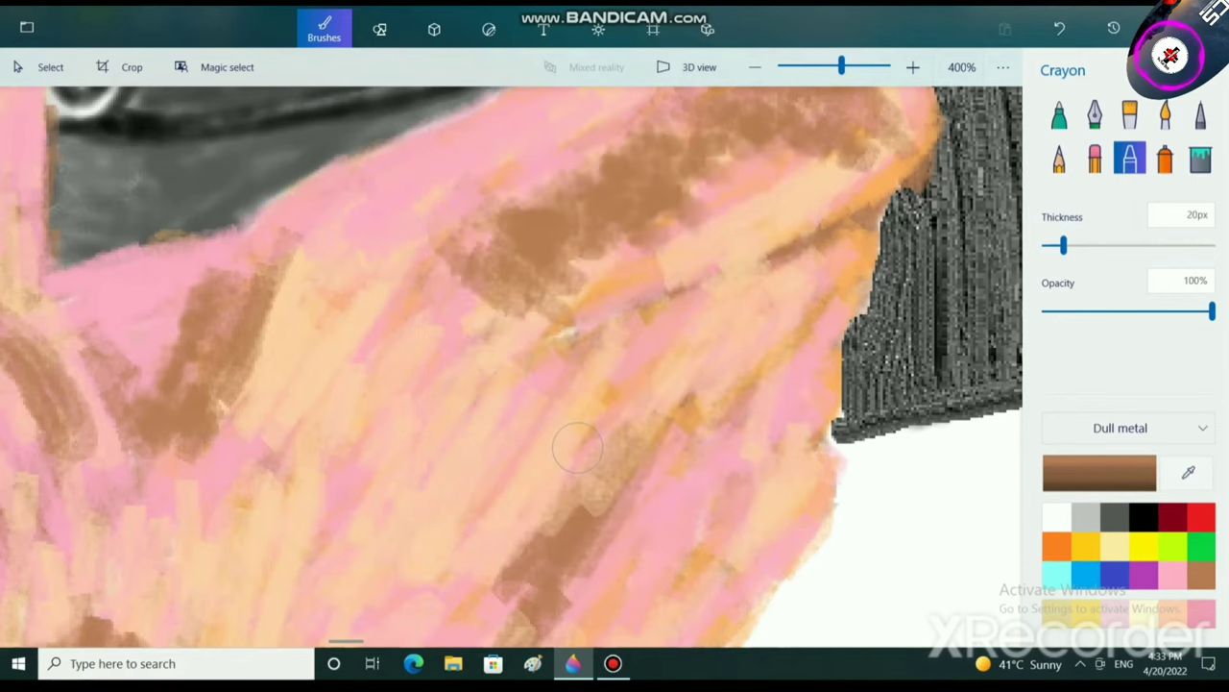
Trace the crease below the index finger with brown crayon strokes at 10 px thickness.
drag(578, 447, 368, 557)
drag(1063, 245, 1045, 245)
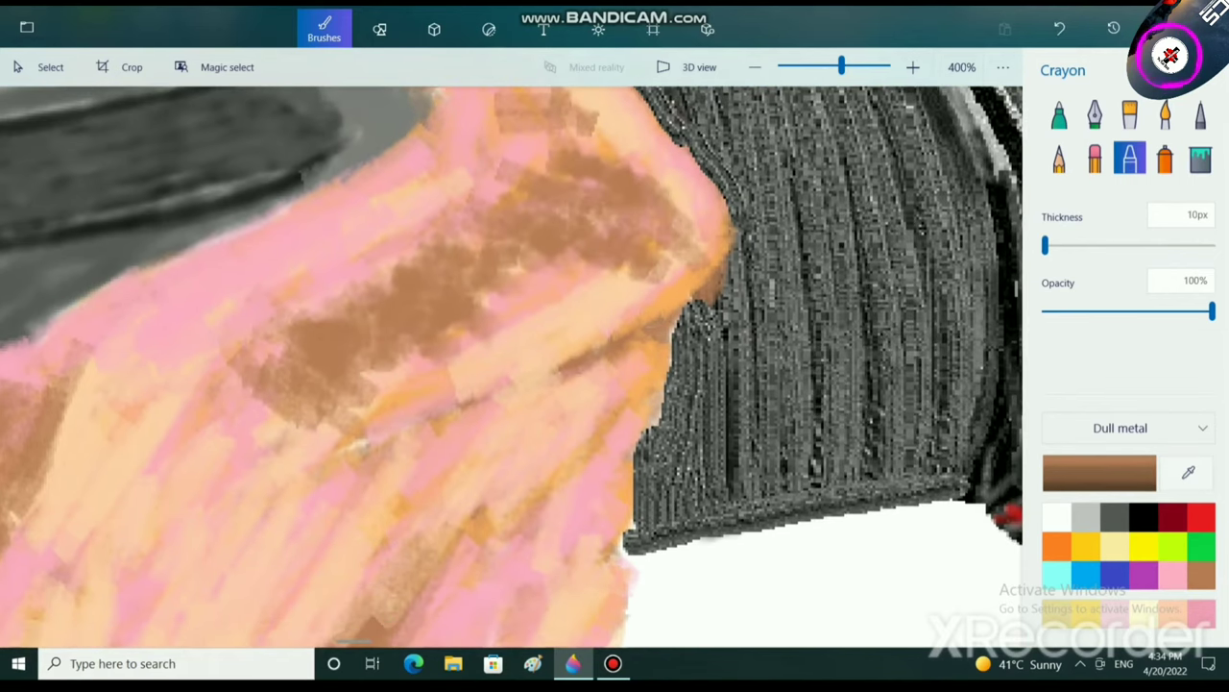
mouse_move(618, 345)
mouse_down()
mouse_move(586, 370)
mouse_move(341, 452)
mouse_move(456, 411)
mouse_move(382, 435)
mouse_up()
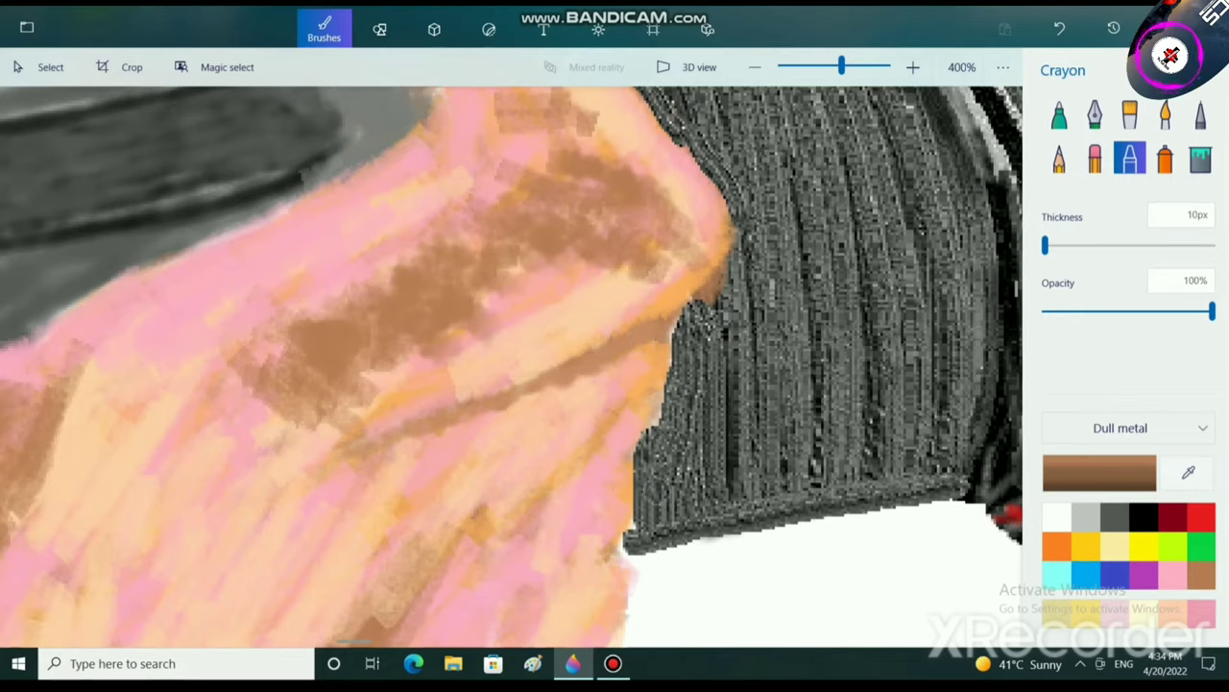
drag(461, 422, 392, 448)
scroll(543, 471, down, 8)
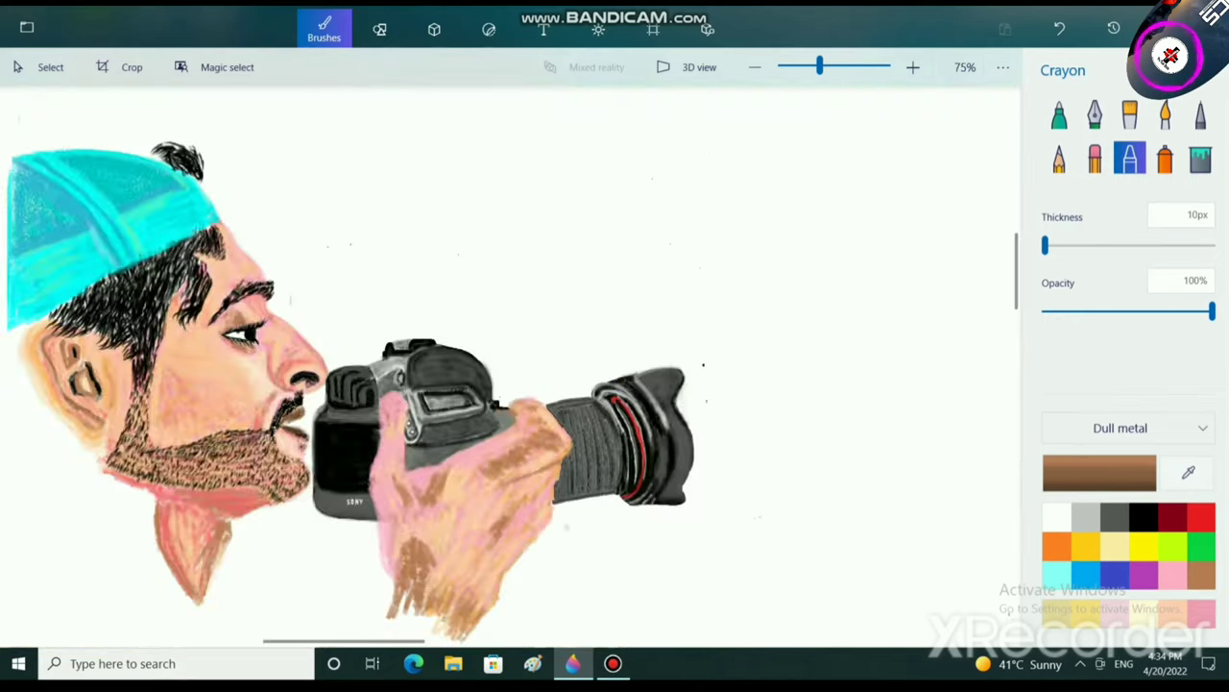
Add light yellow crayon highlights along the upper edge of the index finger up to its bend.
scroll(570, 552, up, 1)
scroll(548, 524, up, 3)
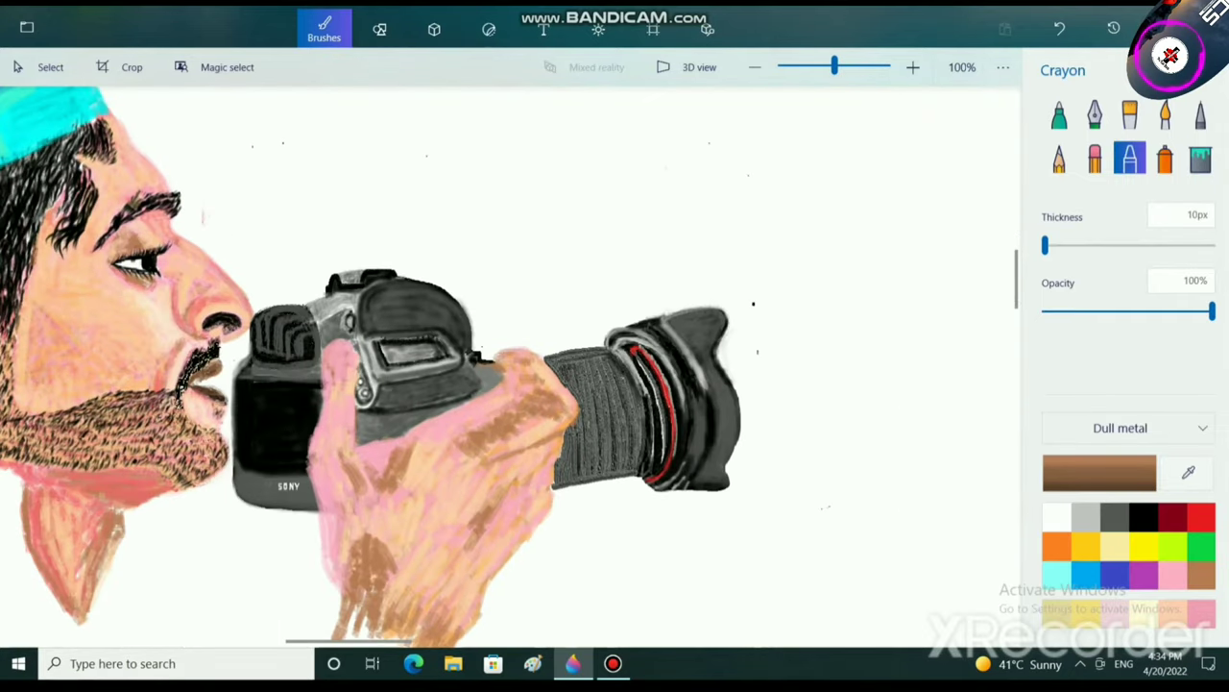
click(1115, 546)
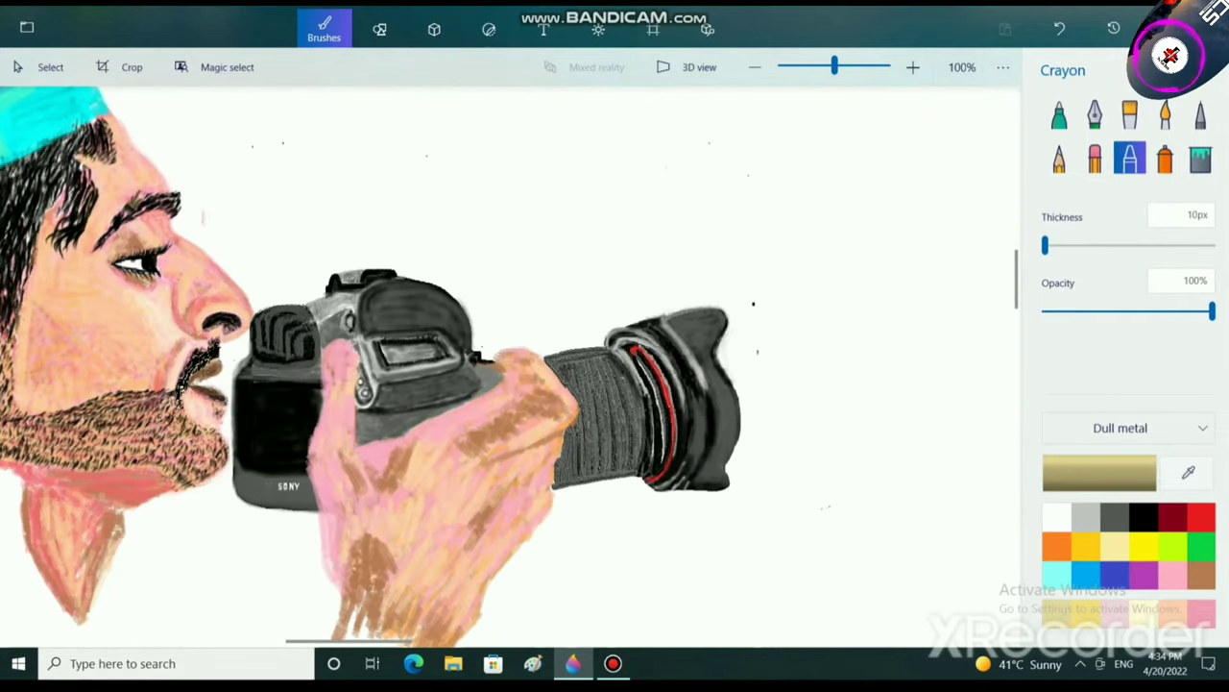
scroll(478, 416, up, 2)
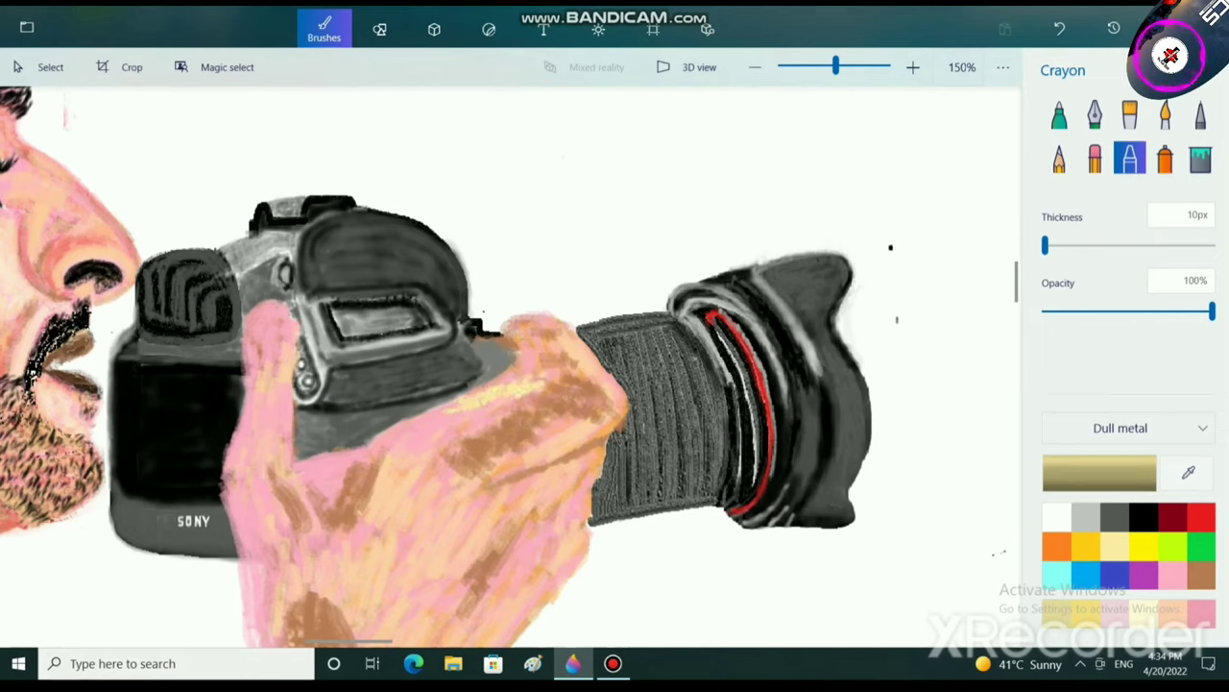
drag(478, 415, 531, 381)
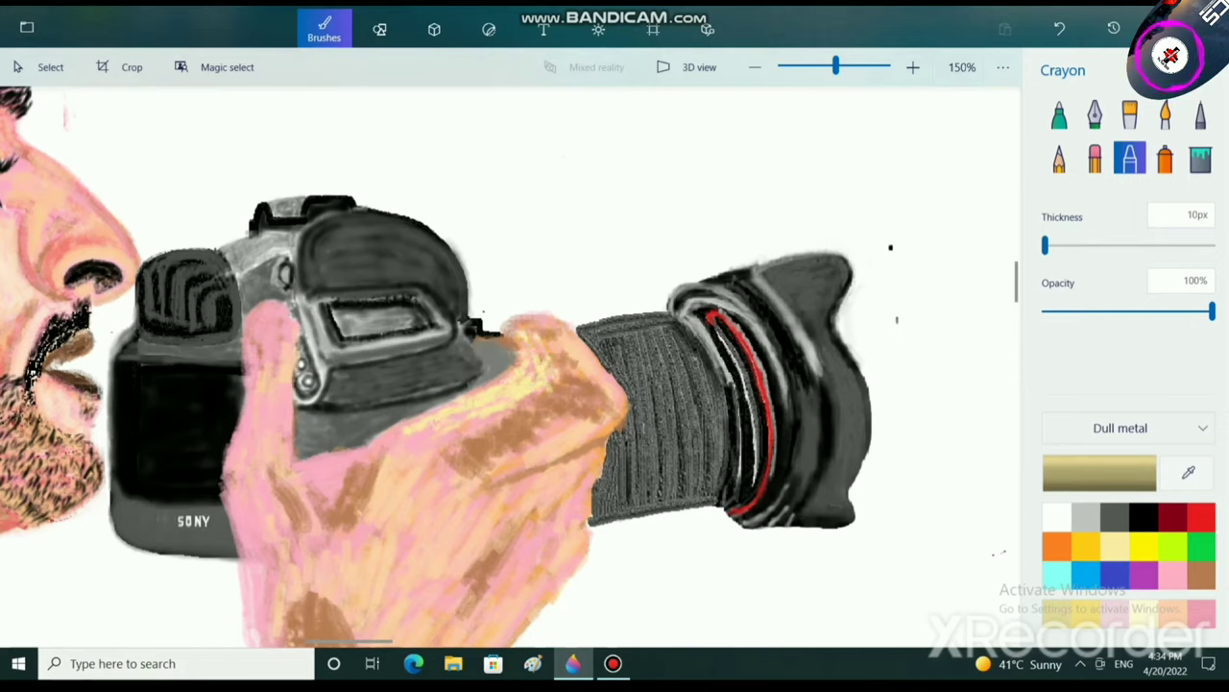
click(416, 437)
scroll(567, 485, down, 4)
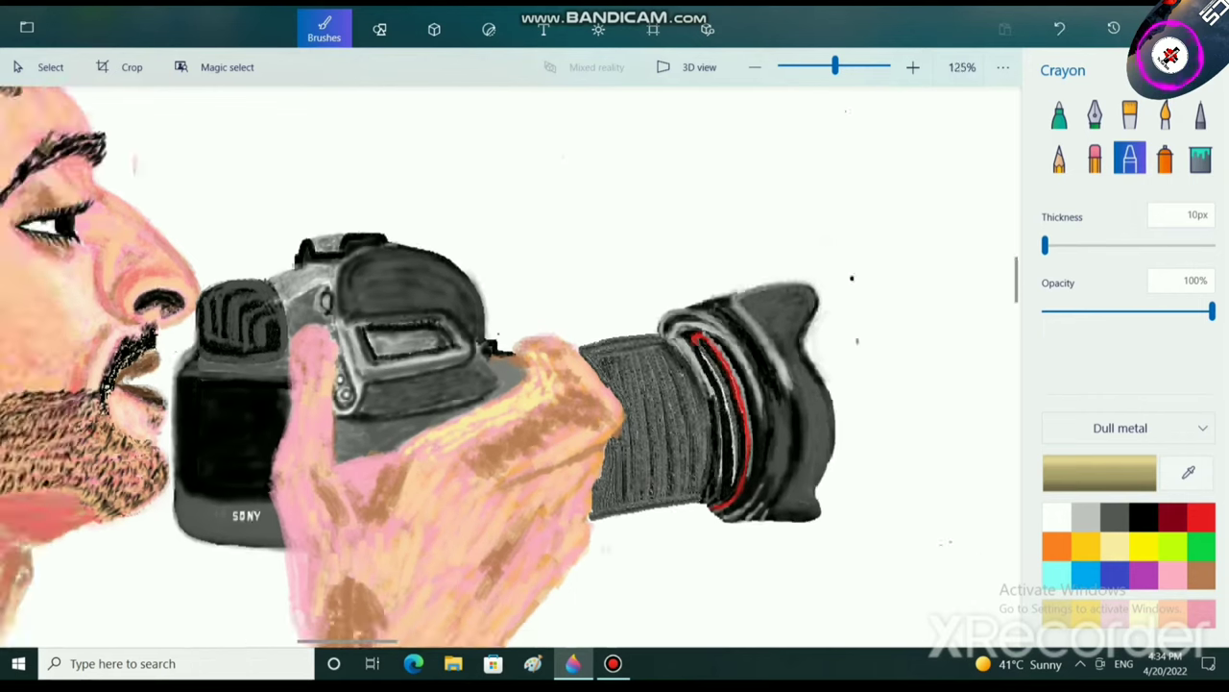
Blend the yellow highlight along the finger's upper edge using 13 px watercolor strokes.
scroll(586, 505, up, 5)
scroll(509, 365, up, 2)
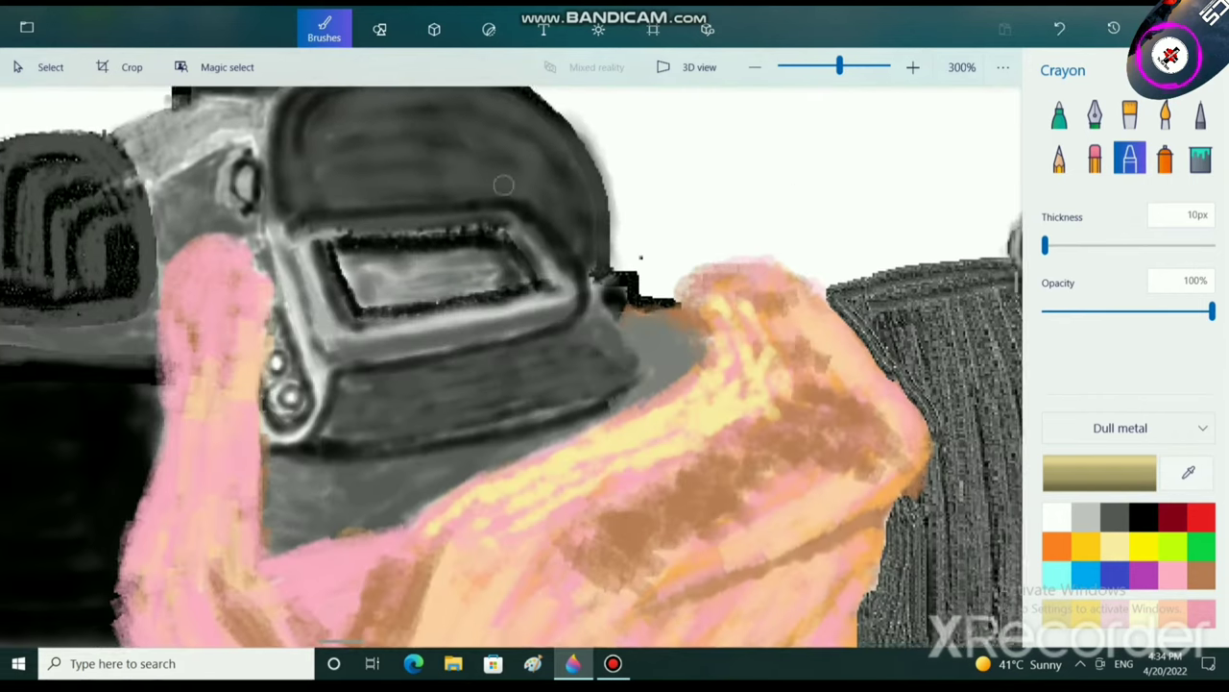
click(1165, 113)
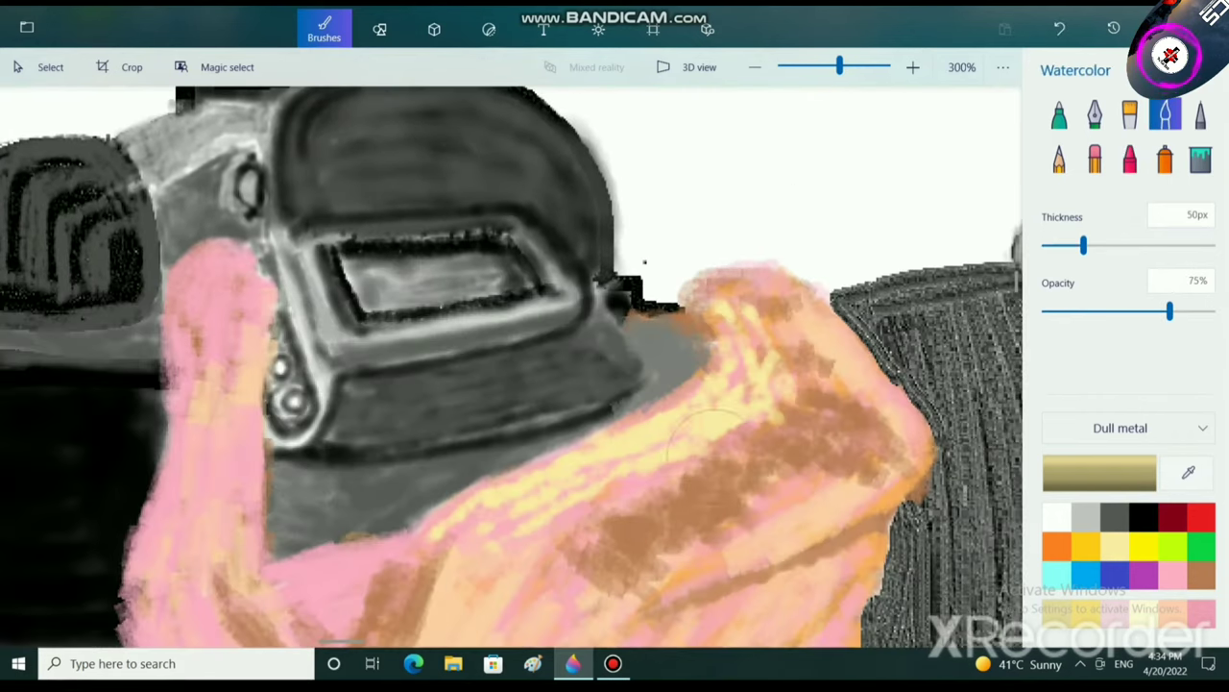
drag(1084, 246, 1050, 246)
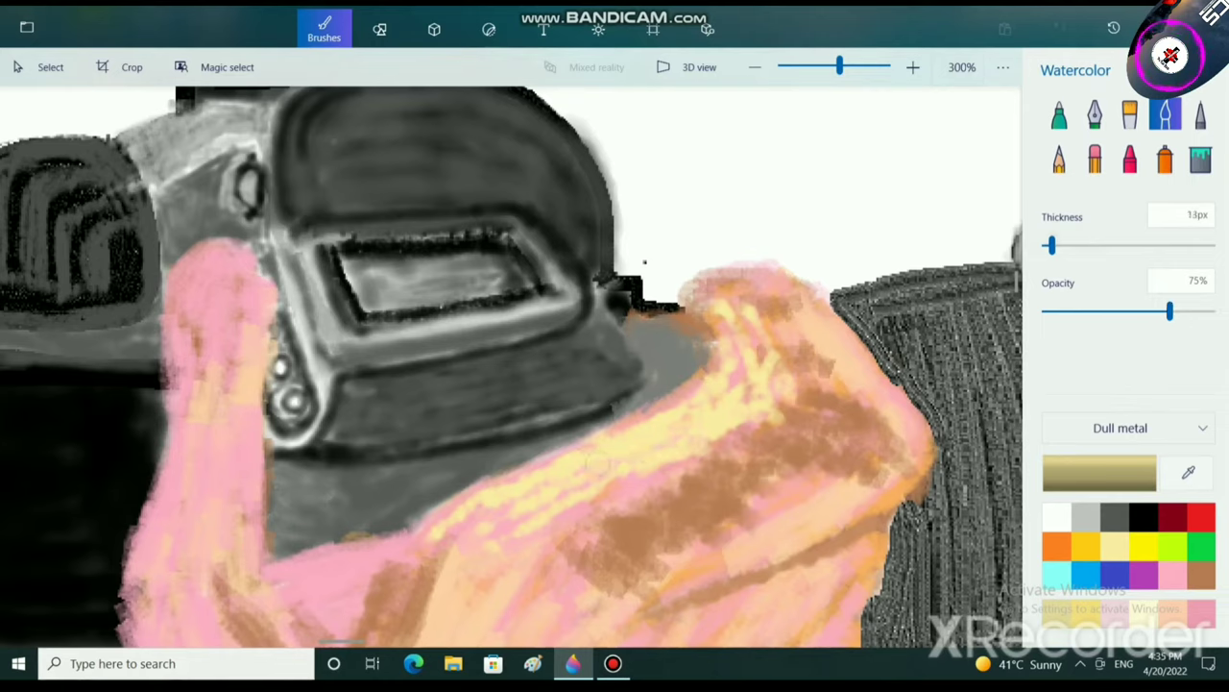
mouse_move(413, 544)
mouse_down()
mouse_move(558, 514)
mouse_move(733, 404)
mouse_move(604, 435)
mouse_up()
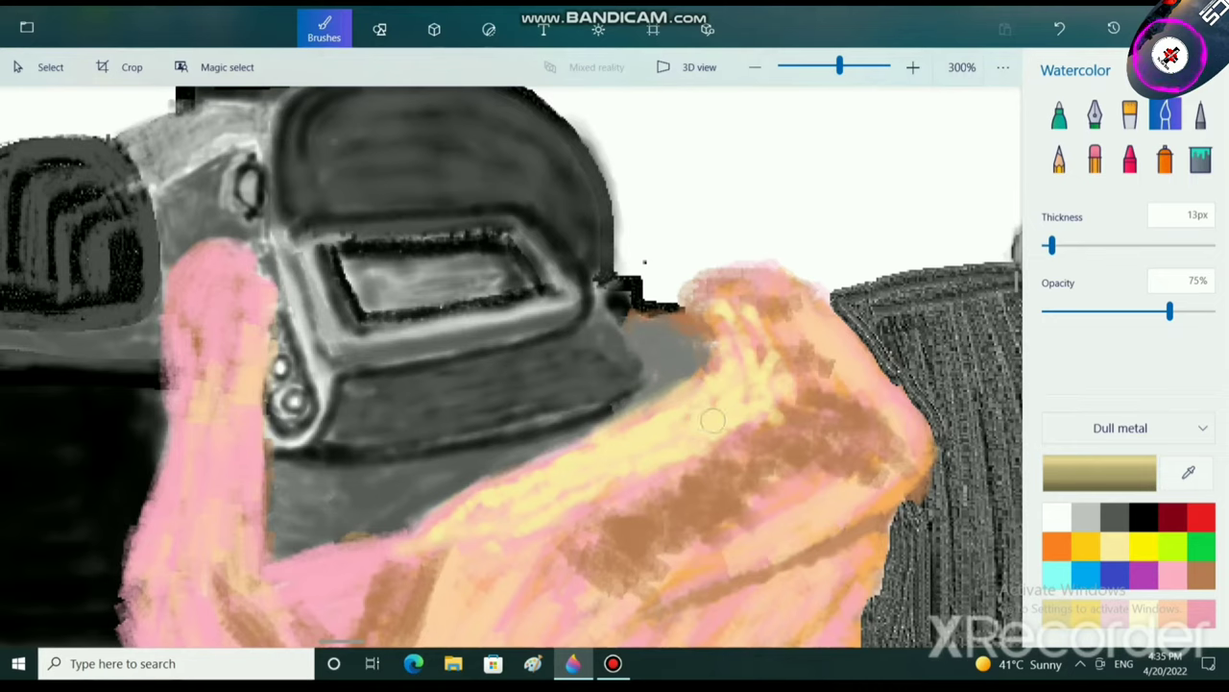
Fill the gaps in the yellow highlight near the fingertip with light yellow watercolor.
scroll(694, 445, up, 3)
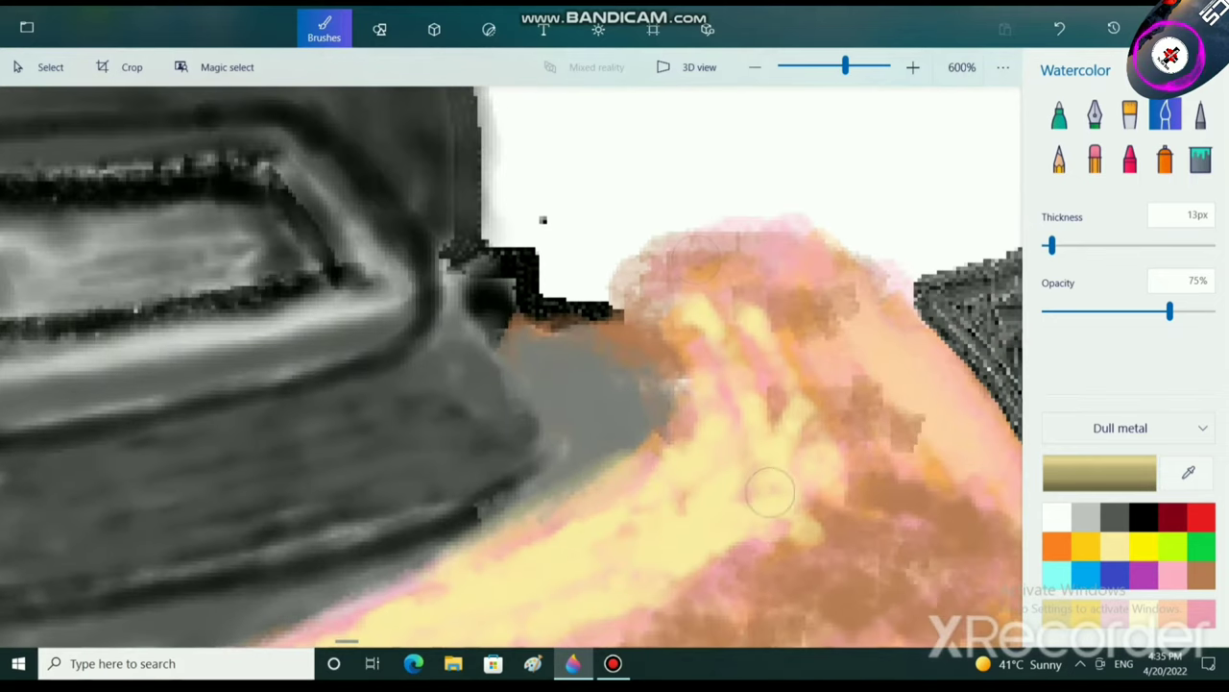
mouse_move(698, 325)
mouse_down()
mouse_move(681, 338)
mouse_move(686, 424)
mouse_up()
mouse_move(759, 433)
mouse_down()
mouse_move(773, 411)
mouse_move(772, 468)
mouse_up()
scroll(752, 485, down, 6)
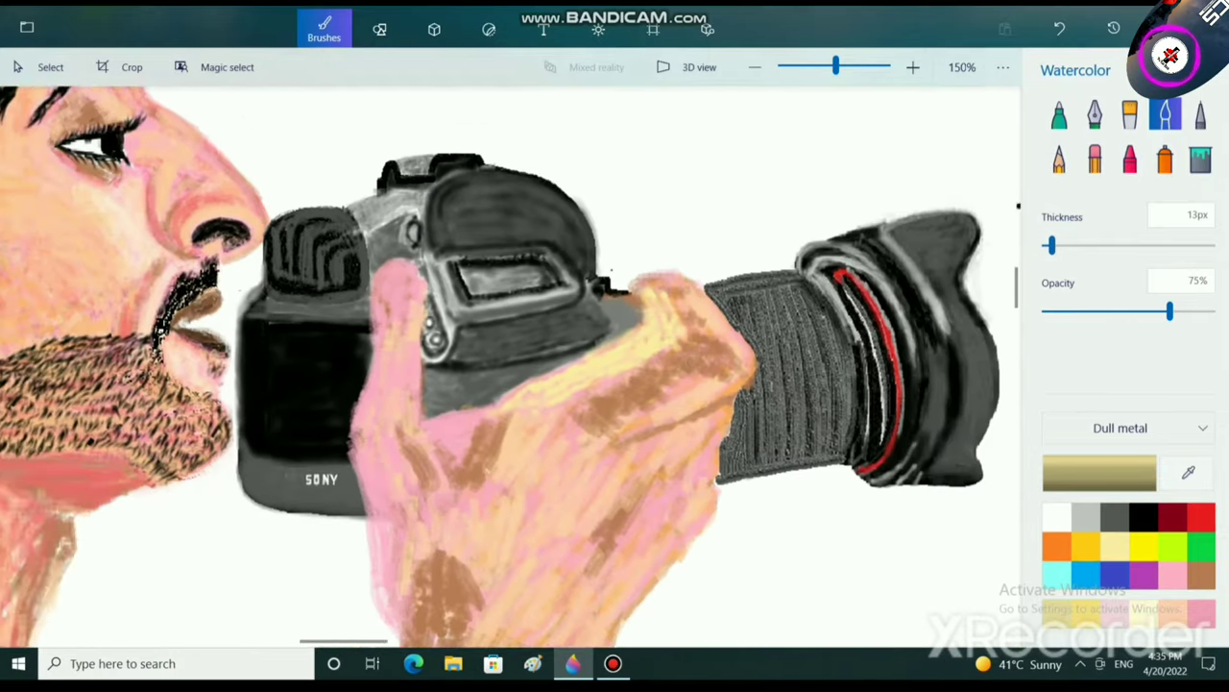
Touch up the lower edge of the index finger's shadow with brown watercolor strokes.
scroll(642, 403, up, 3)
click(1202, 574)
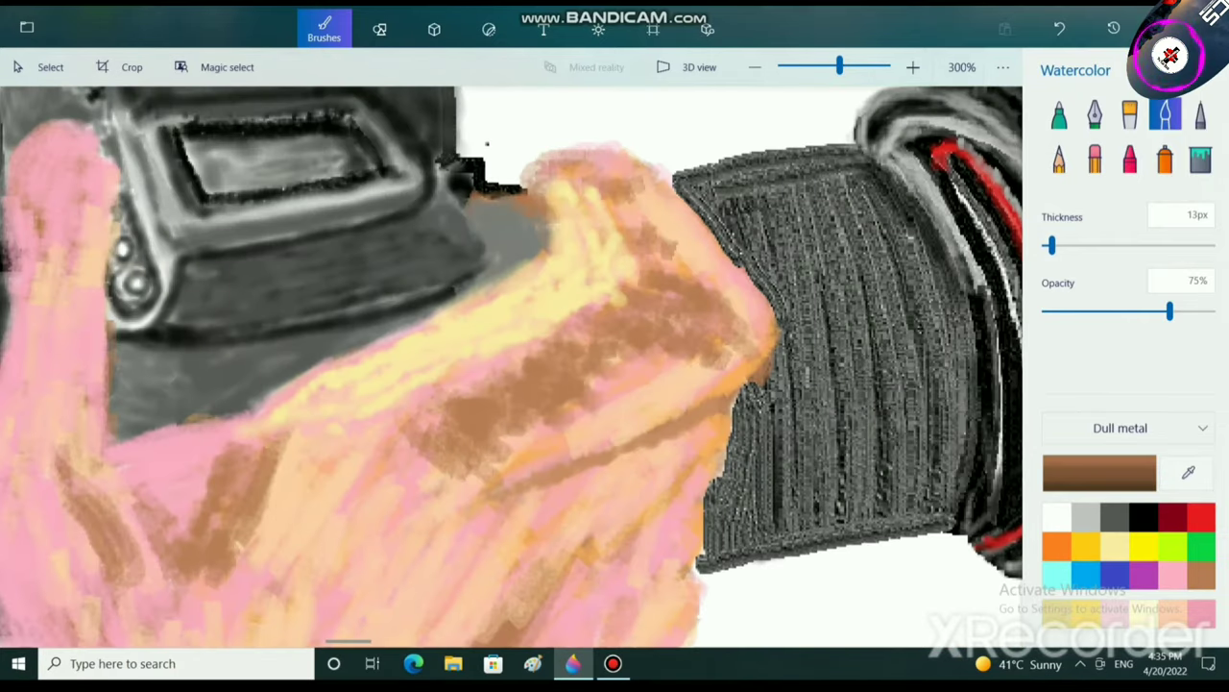
drag(481, 467, 535, 429)
drag(617, 372, 633, 366)
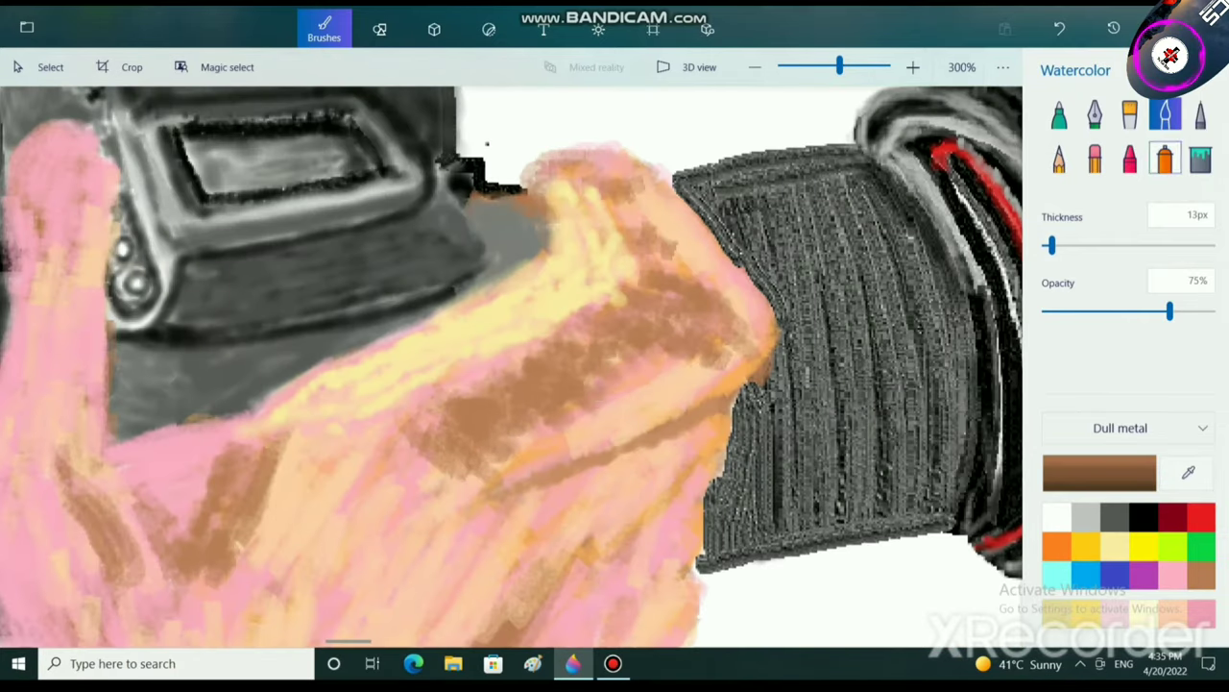
Soften the brown shadows below the finger and on the back of the hand using a 30 px spray can at 25% opacity.
click(1165, 159)
click(680, 315)
scroll(832, 494, down, 3)
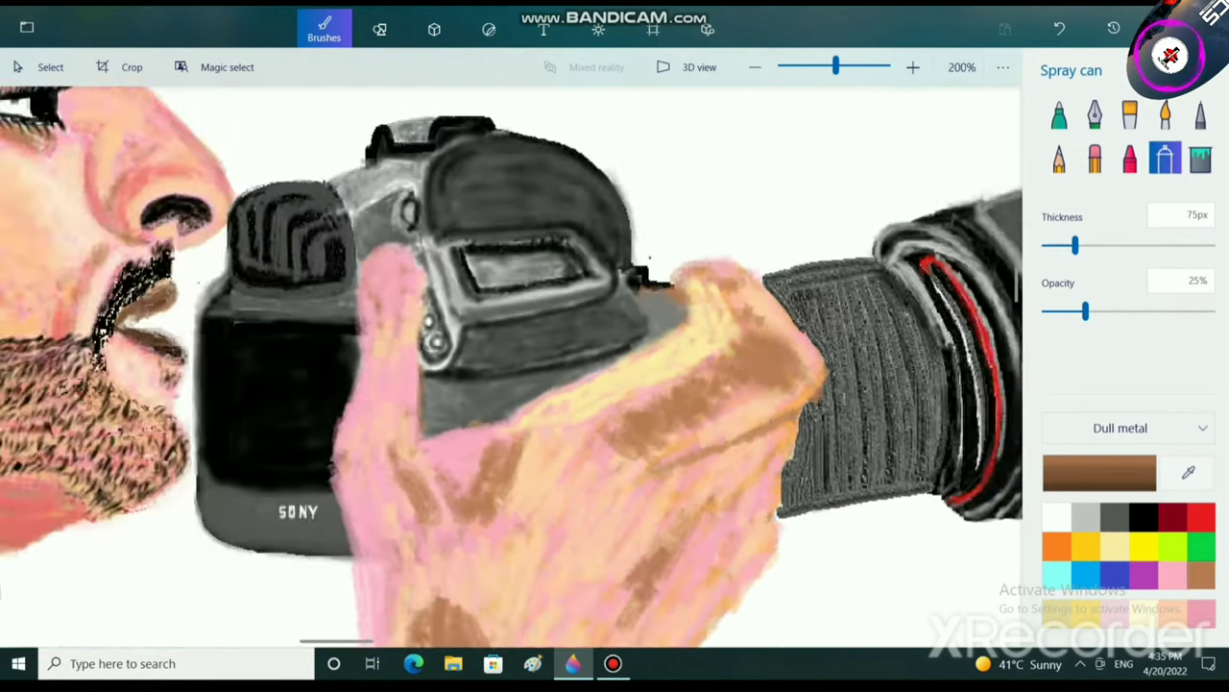
scroll(827, 494, up, 1)
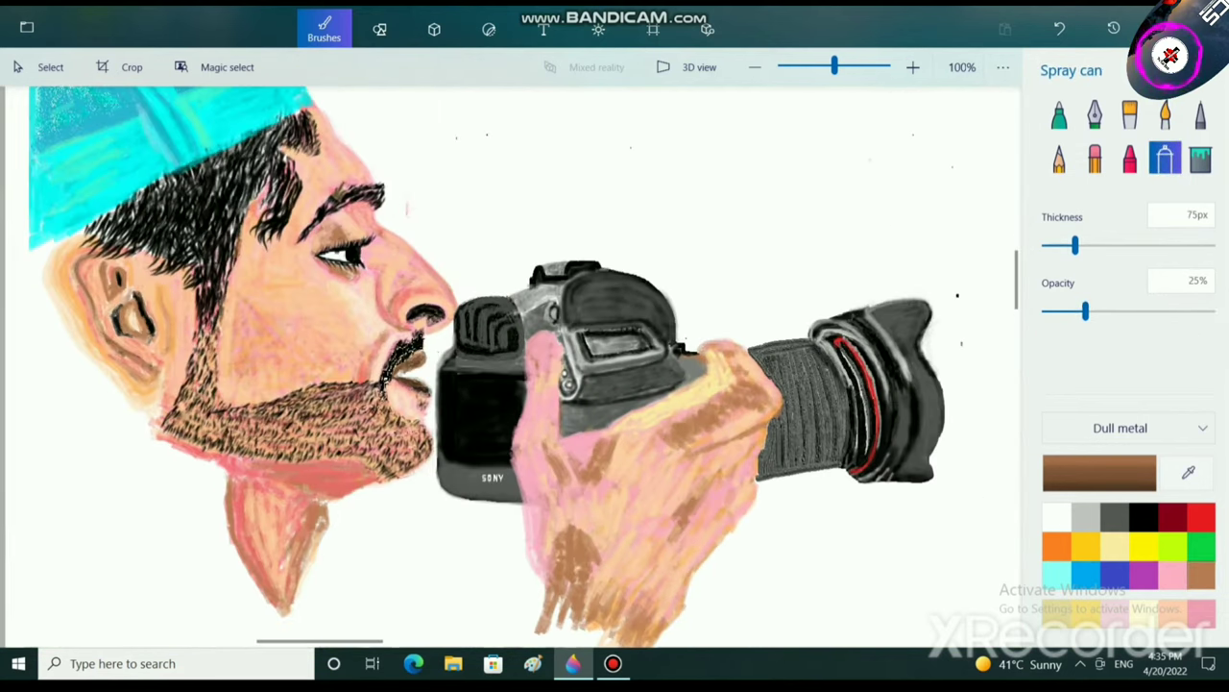
drag(1075, 246, 1056, 246)
scroll(710, 437, up, 2)
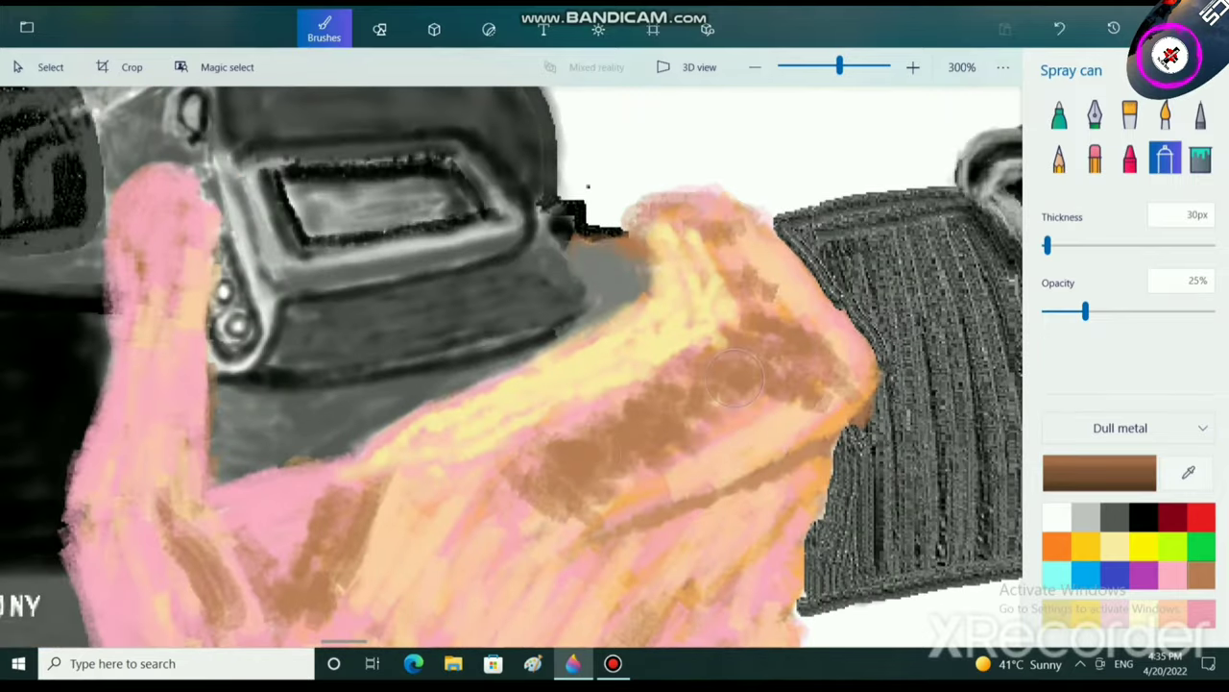
drag(713, 413, 768, 399)
drag(706, 629, 533, 431)
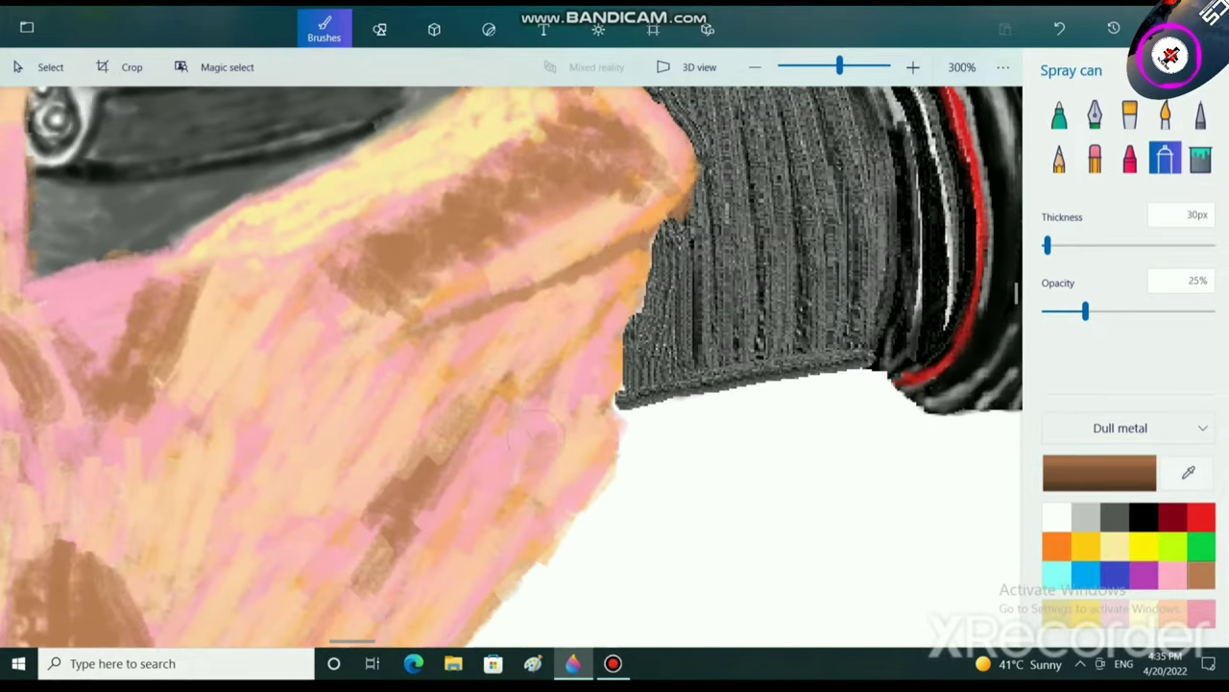
scroll(451, 557, down, 6)
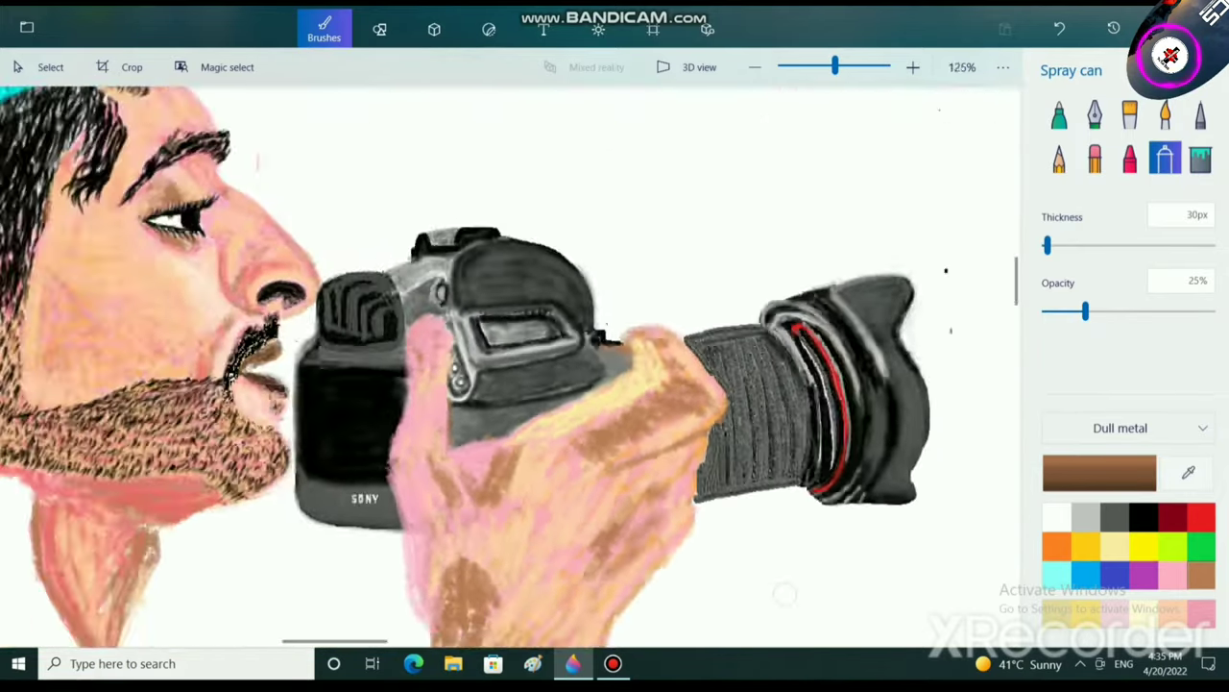
Soften the brown shadows on the finger and the back of the hand with rose strokes of the 30 px spray can at 25% opacity.
scroll(709, 541, up, 4)
drag(708, 541, 678, 442)
click(1173, 576)
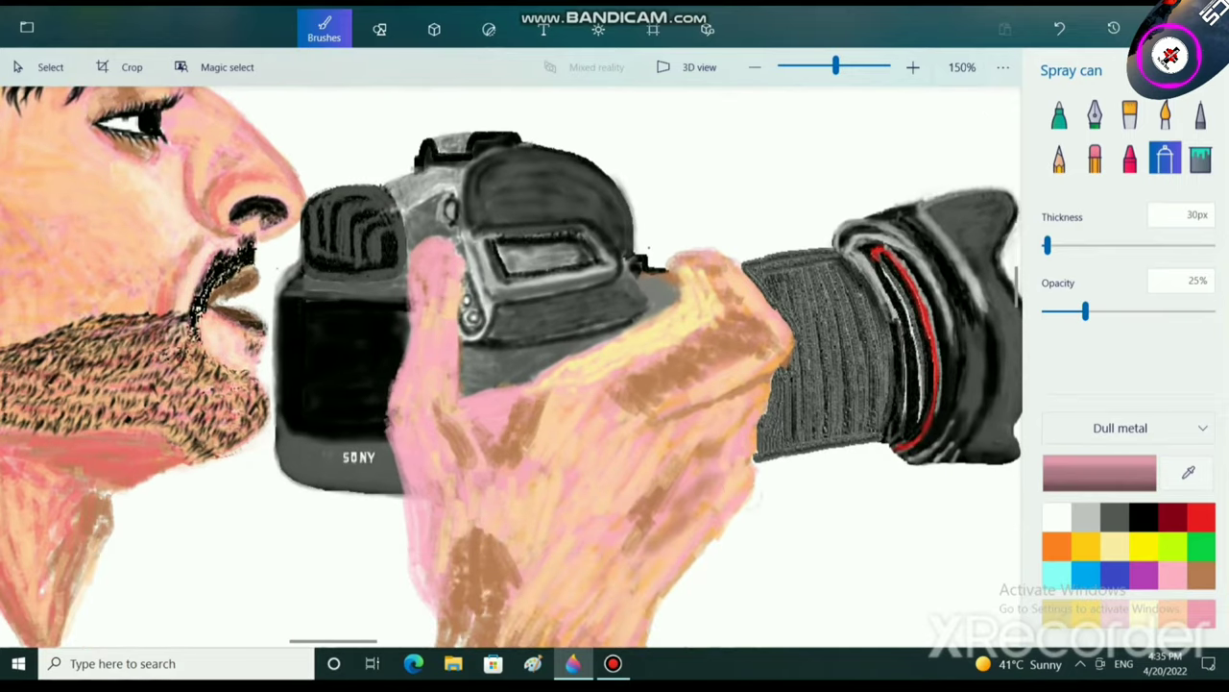
click(684, 515)
drag(655, 541, 655, 496)
key(ctrl+z)
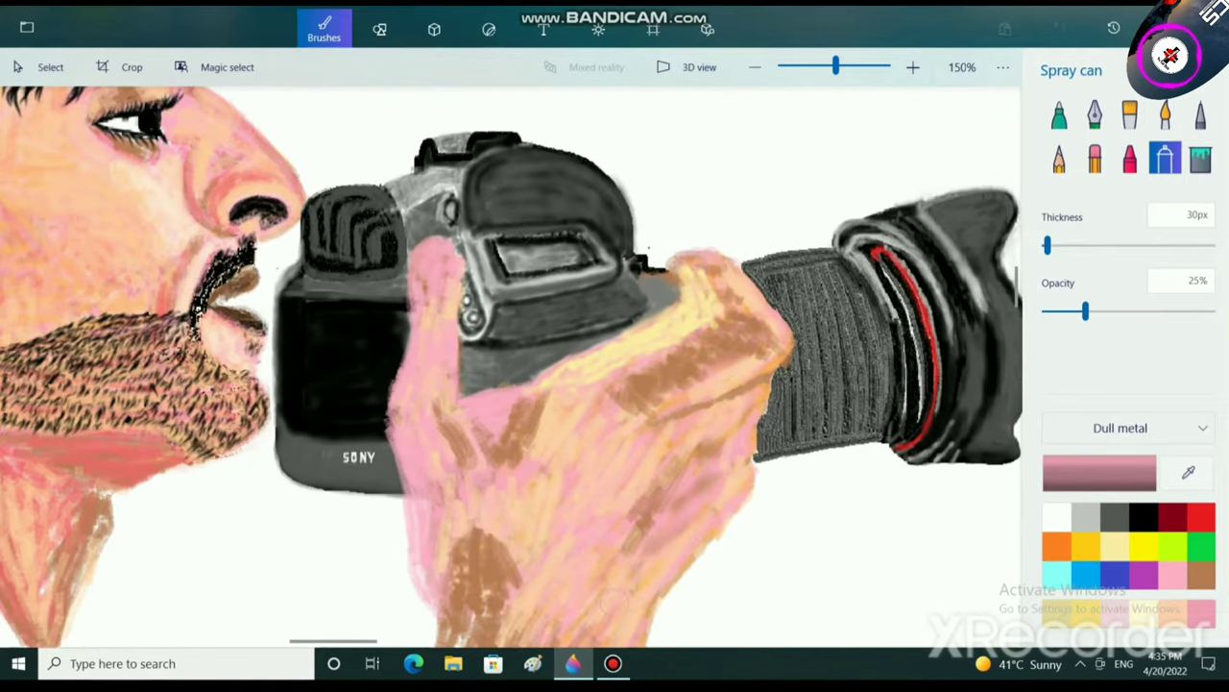
mouse_move(491, 510)
mouse_down()
mouse_move(453, 600)
mouse_move(486, 584)
mouse_move(475, 618)
mouse_up()
mouse_move(514, 455)
mouse_down()
mouse_move(526, 415)
mouse_move(540, 438)
mouse_move(490, 453)
mouse_up()
mouse_move(647, 390)
mouse_down()
mouse_move(749, 331)
mouse_move(737, 296)
mouse_move(778, 317)
mouse_move(759, 346)
mouse_move(643, 393)
mouse_up()
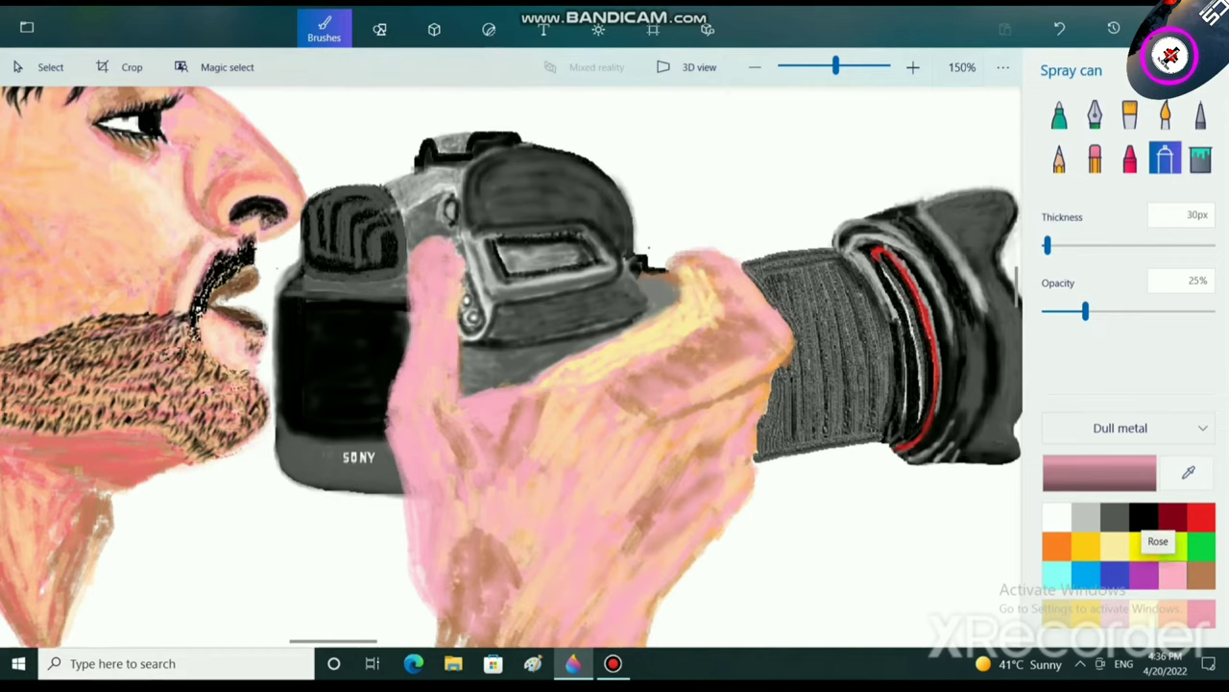
scroll(794, 442, down, 5)
scroll(794, 442, up, 3)
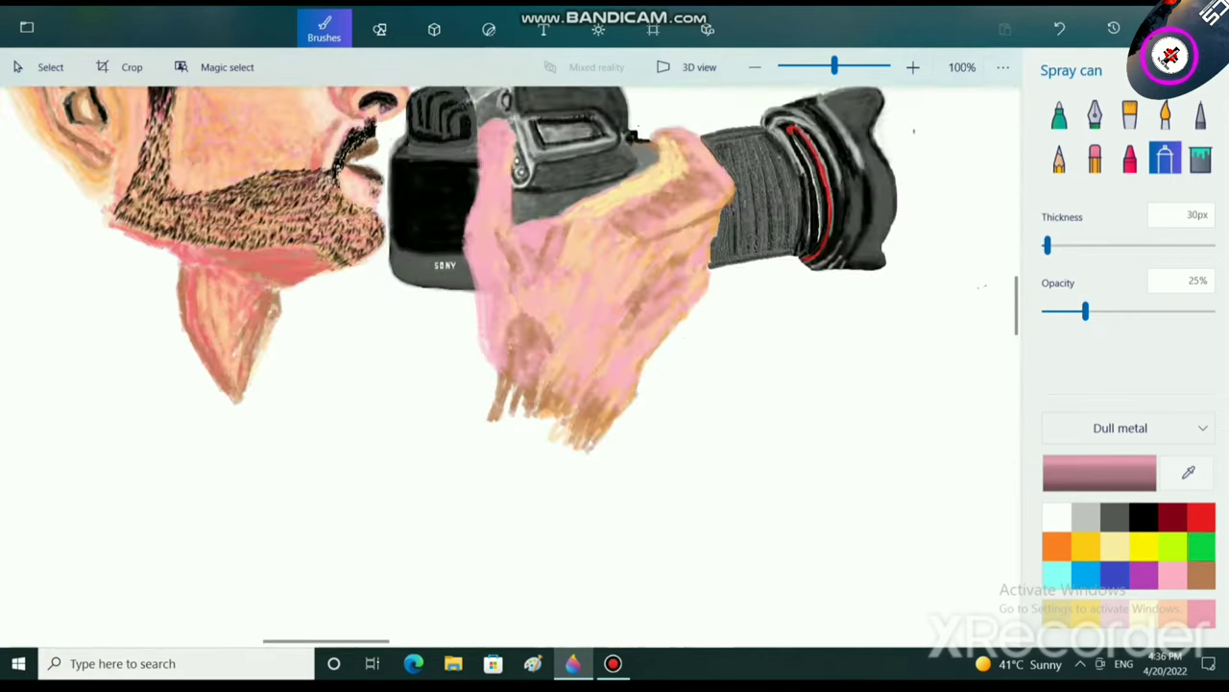
Mix a light orange skin tone as the spray can's colour.
click(1100, 473)
mouse_move(665, 431)
mouse_down()
mouse_move(464, 430)
mouse_move(479, 430)
mouse_up()
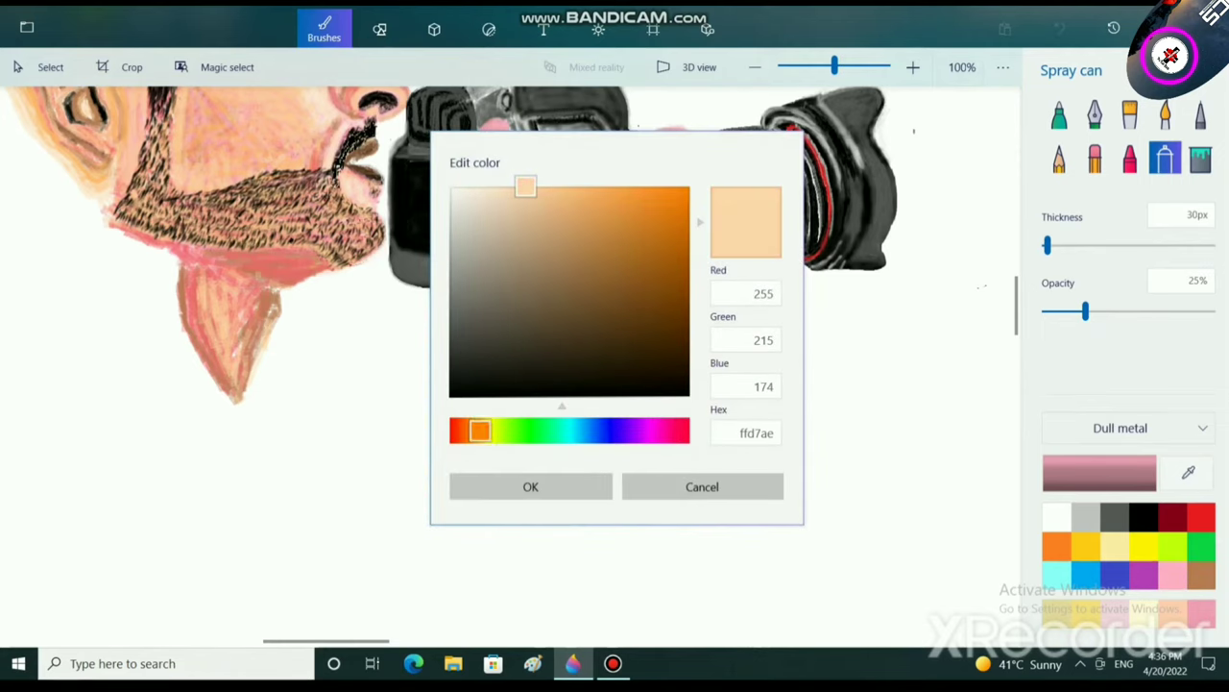
mouse_move(525, 186)
mouse_down()
mouse_move(532, 213)
mouse_move(525, 199)
mouse_up()
click(530, 487)
scroll(525, 411, up, 1)
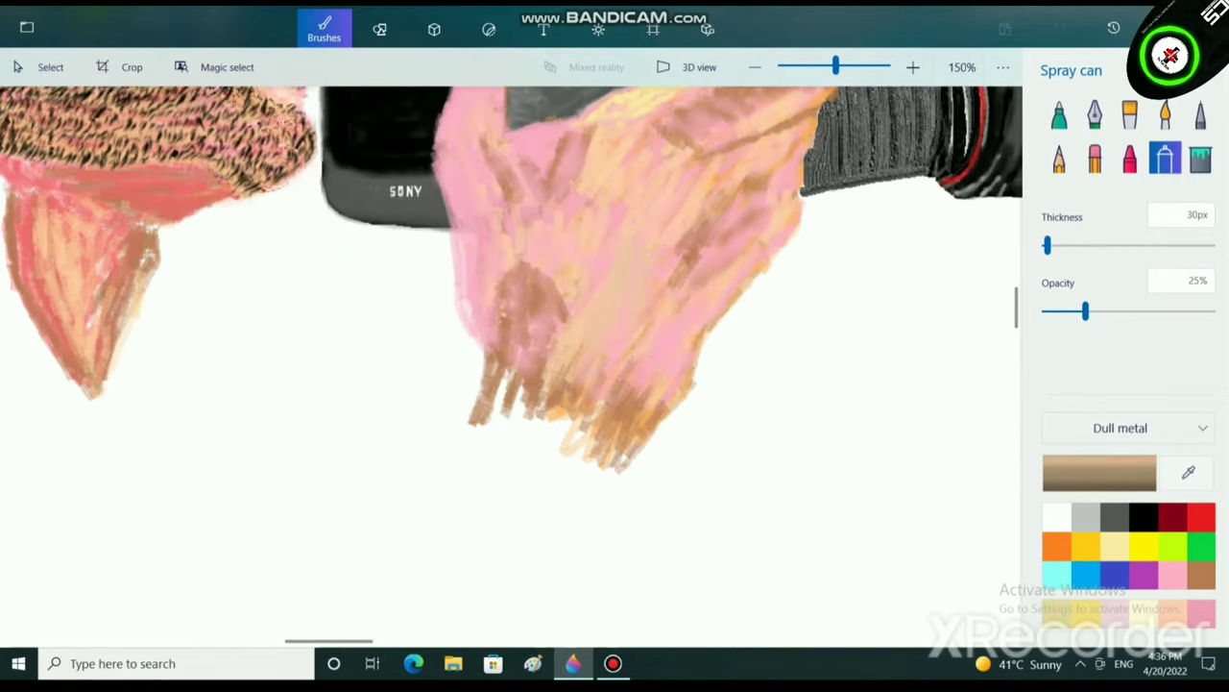
click(1099, 472)
drag(524, 200, 550, 186)
click(531, 486)
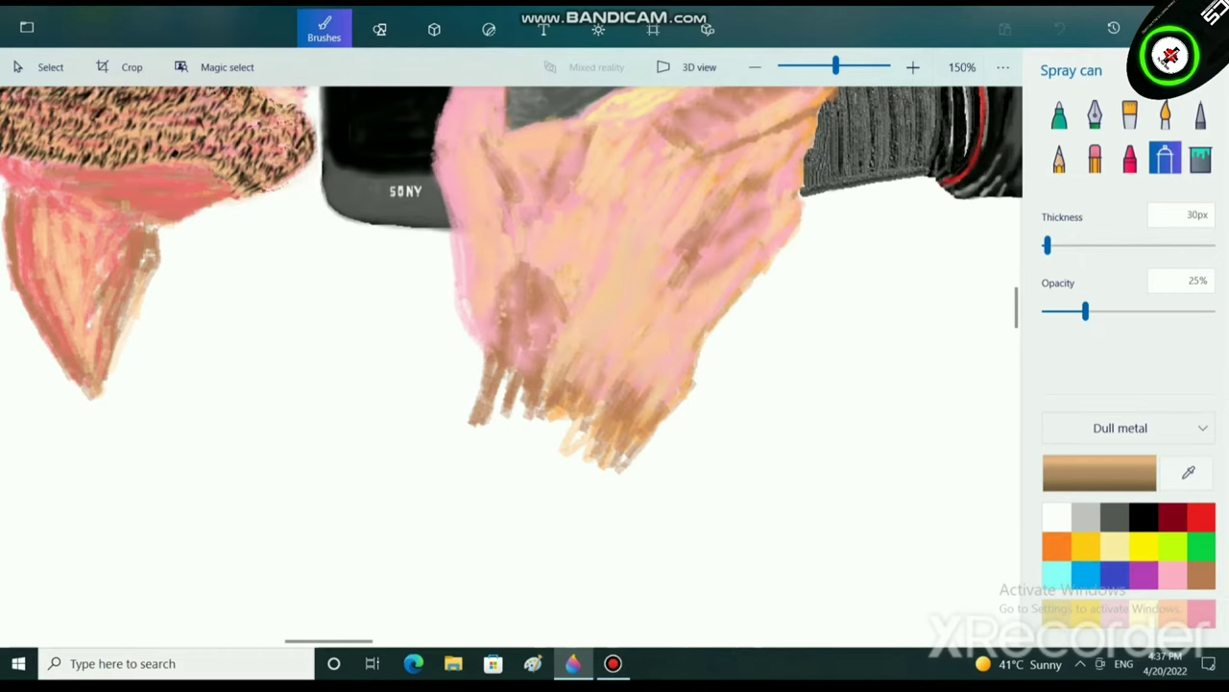
Spray the light orange skin tone over the back of the hand and the index finger to blend the pink areas.
drag(730, 199, 677, 279)
scroll(627, 408, down, 3)
drag(595, 381, 502, 537)
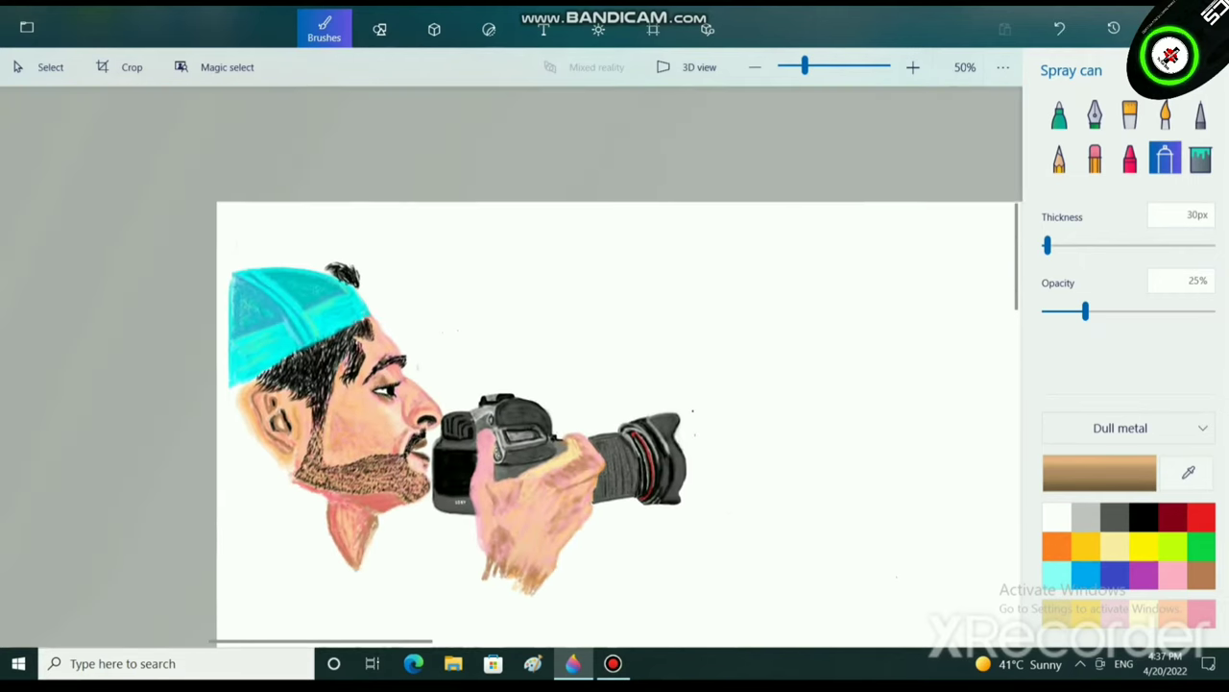
scroll(574, 490, up, 4)
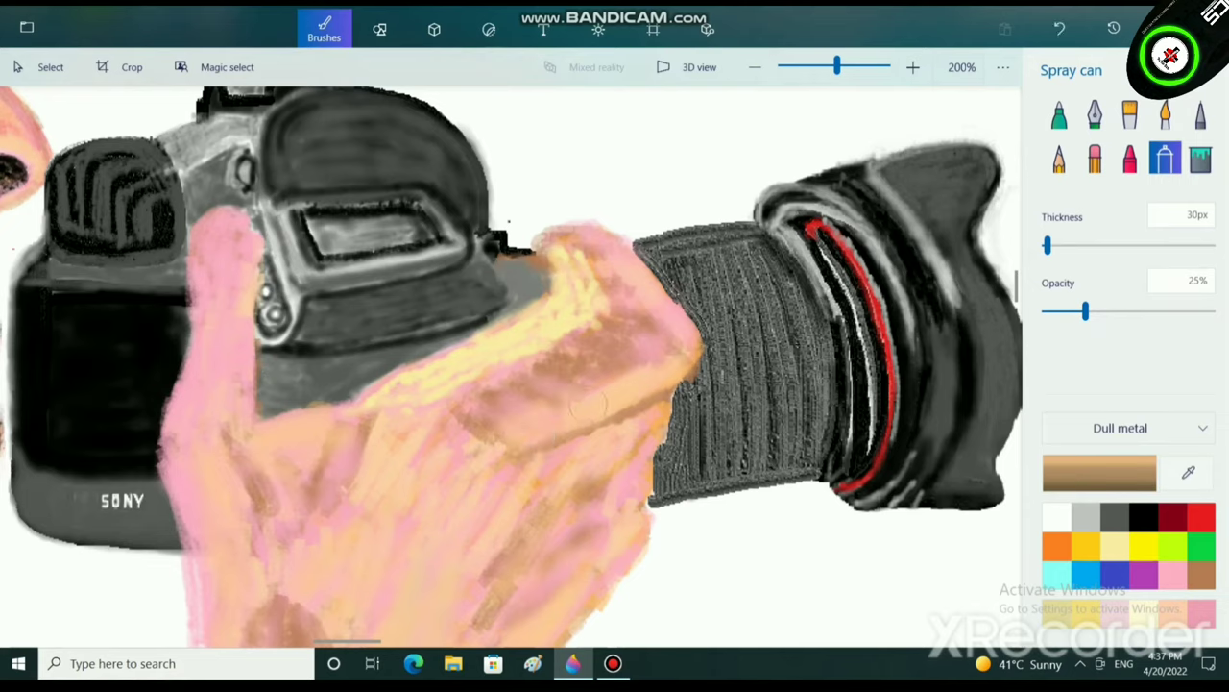
drag(601, 359, 634, 310)
drag(584, 232, 642, 321)
mouse_move(650, 324)
mouse_down()
mouse_move(672, 360)
mouse_move(628, 392)
mouse_up()
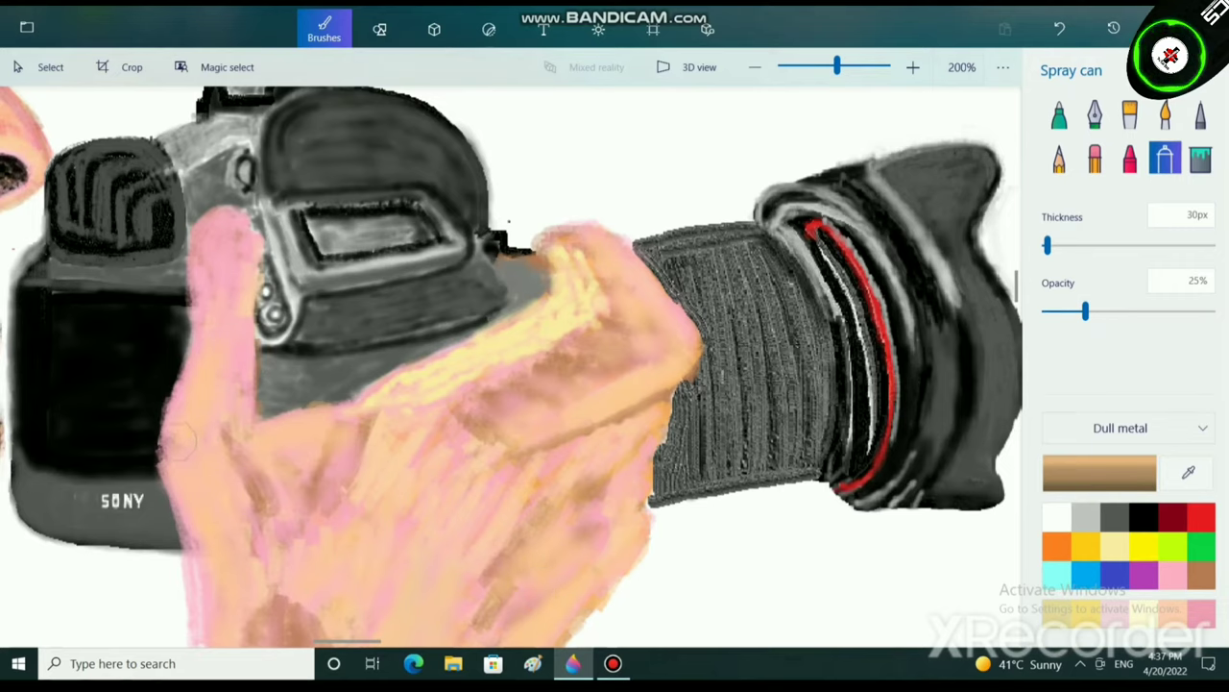
Spray light orange around the thumb's tip and along its edges using a 25 px spray can at 25% opacity.
scroll(211, 598, down, 5)
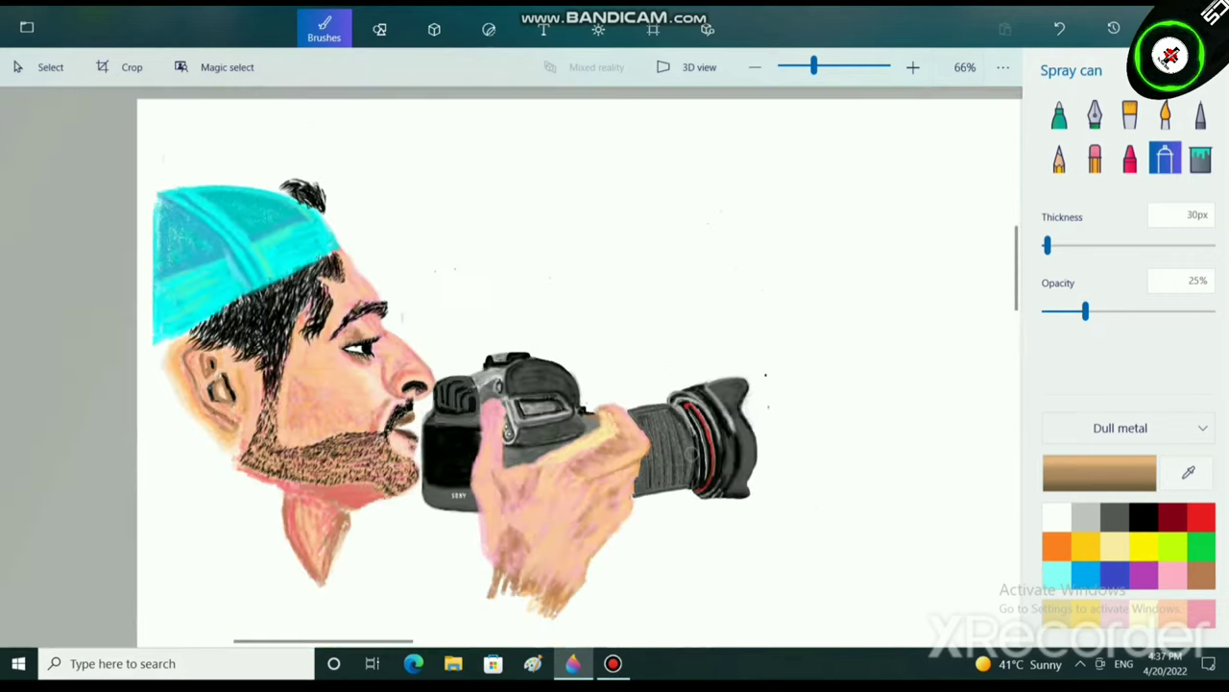
scroll(490, 413, up, 10)
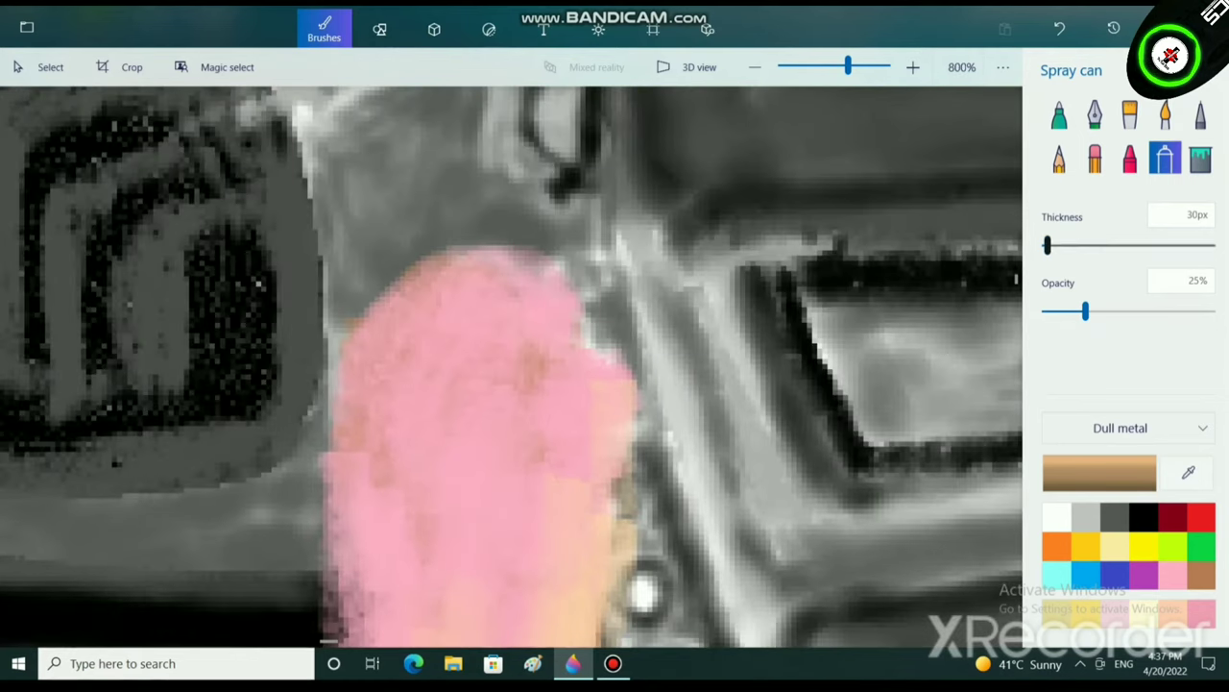
drag(1048, 244, 1045, 245)
mouse_move(470, 309)
mouse_down()
mouse_move(540, 362)
mouse_move(568, 512)
mouse_up()
mouse_move(512, 308)
mouse_down()
mouse_move(403, 397)
mouse_move(385, 507)
mouse_move(467, 544)
mouse_up()
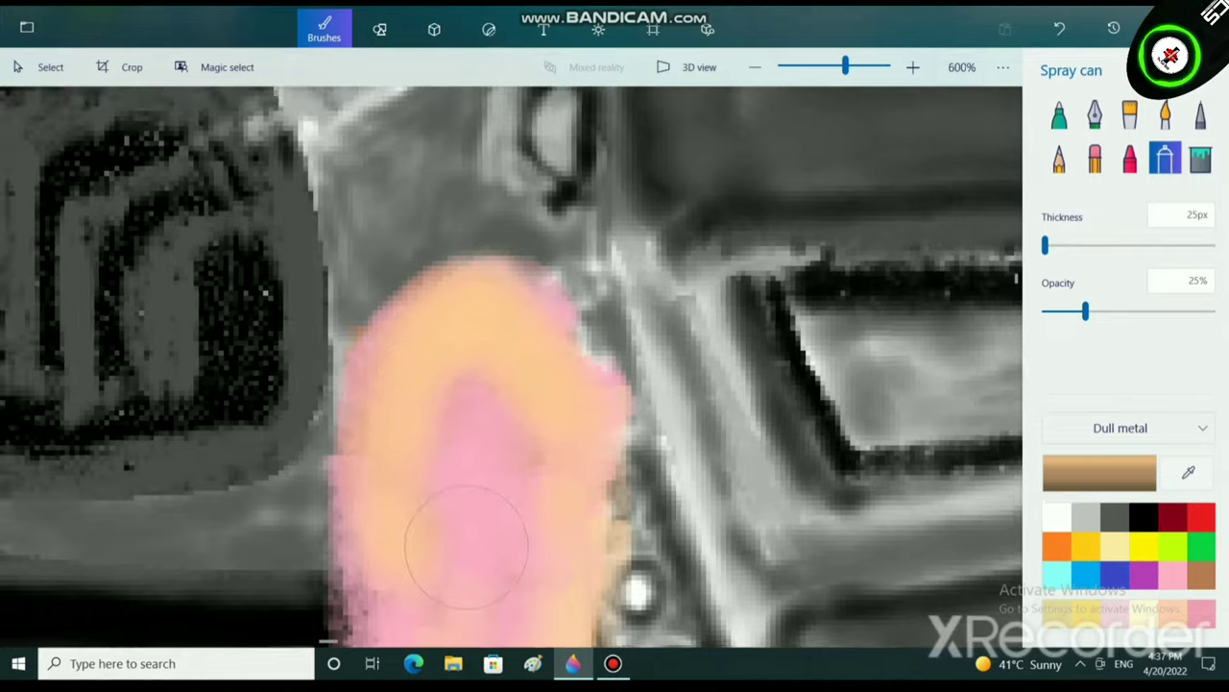
scroll(467, 544, down, 8)
scroll(516, 516, up, 5)
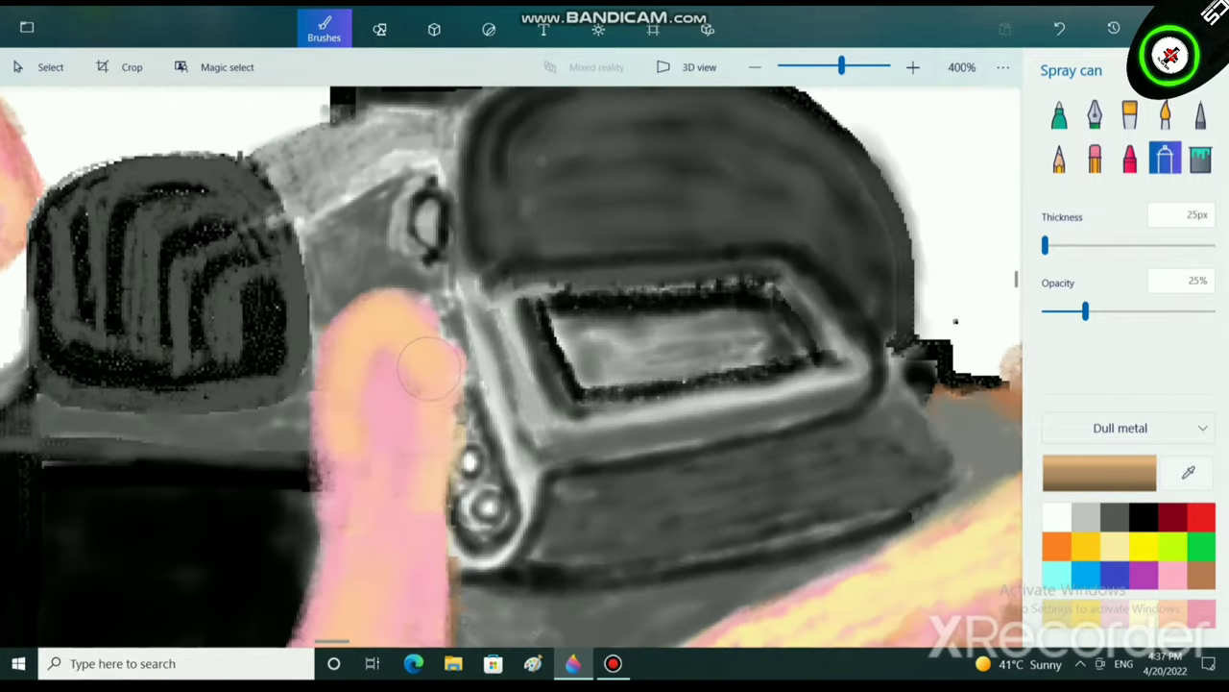
mouse_move(461, 408)
mouse_down()
mouse_move(421, 472)
mouse_move(457, 394)
mouse_move(452, 519)
mouse_up()
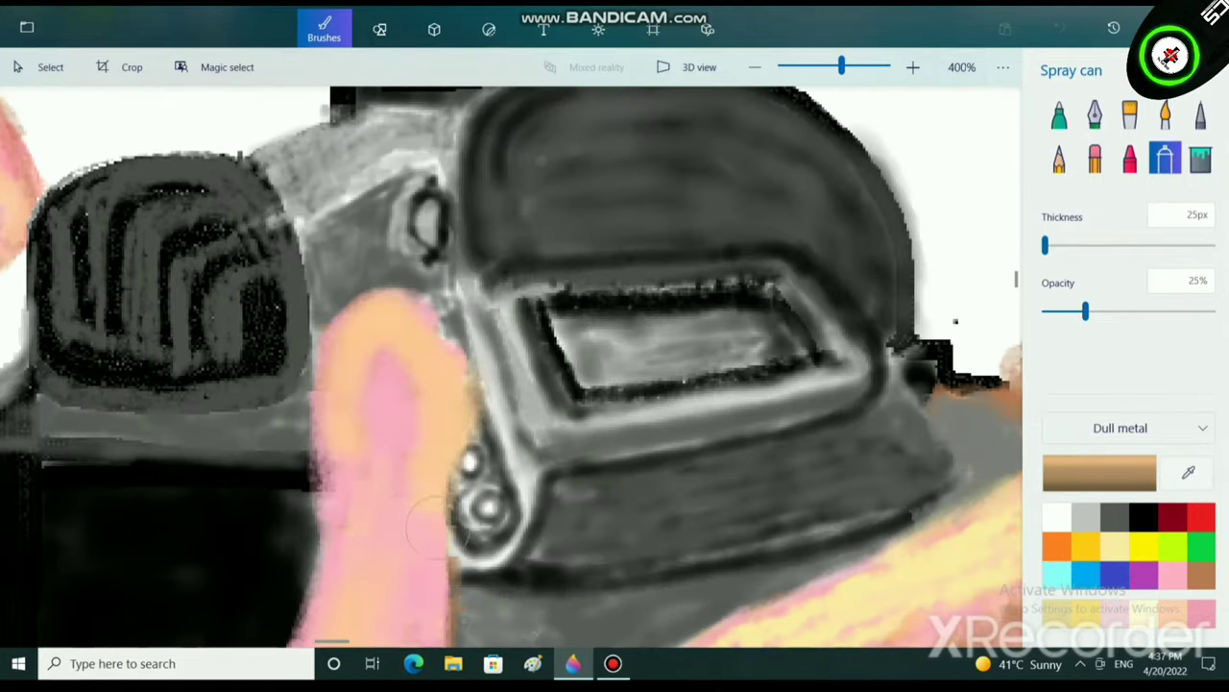
scroll(583, 488, down, 3)
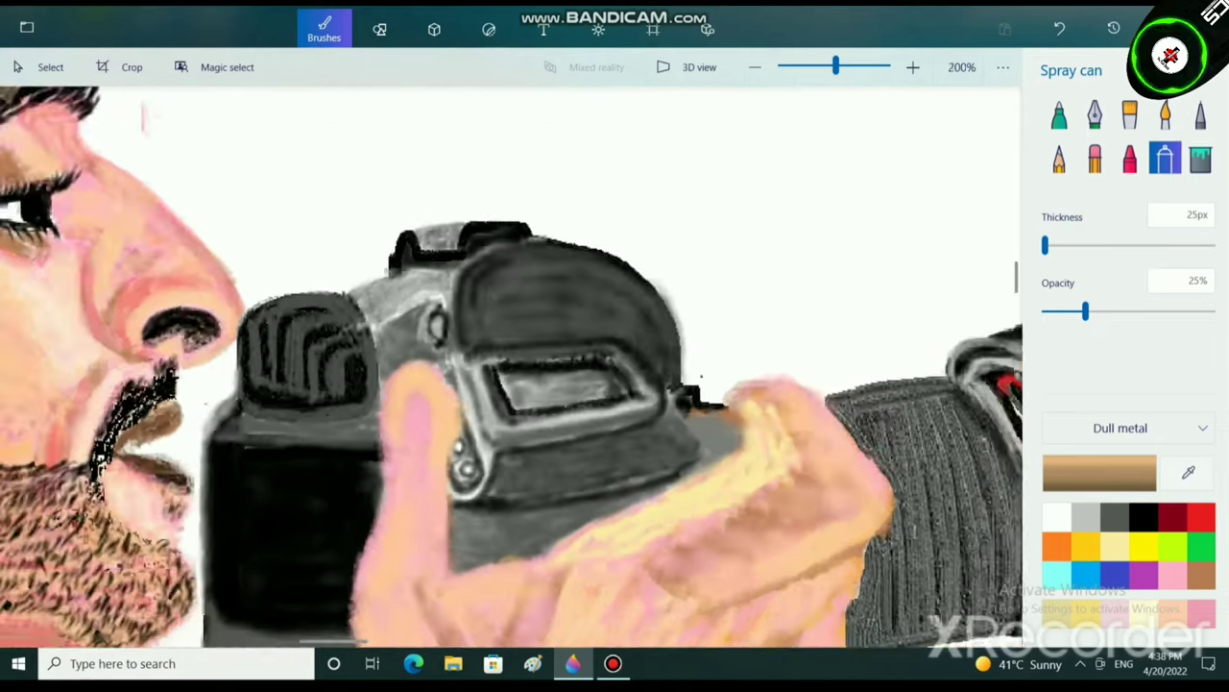
scroll(291, 438, up, 2)
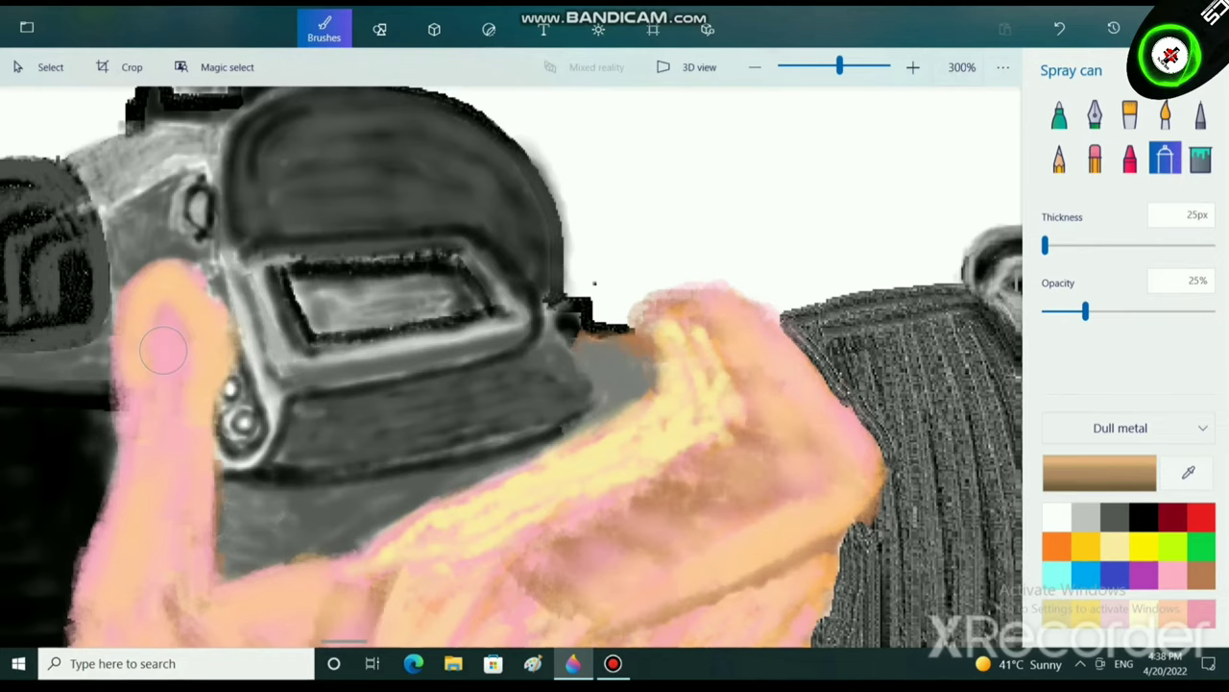
Outline the thumbnail in light yellow using a 6 px pencil at 100% opacity.
scroll(11, 100, up, 1)
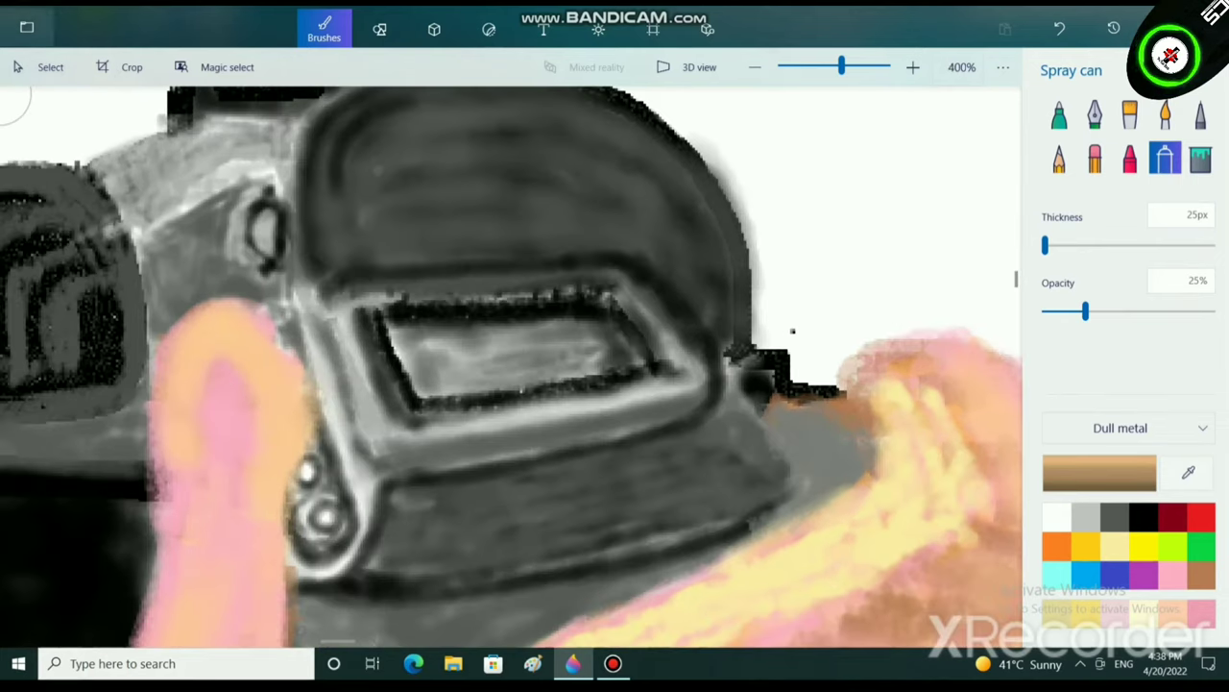
click(1059, 158)
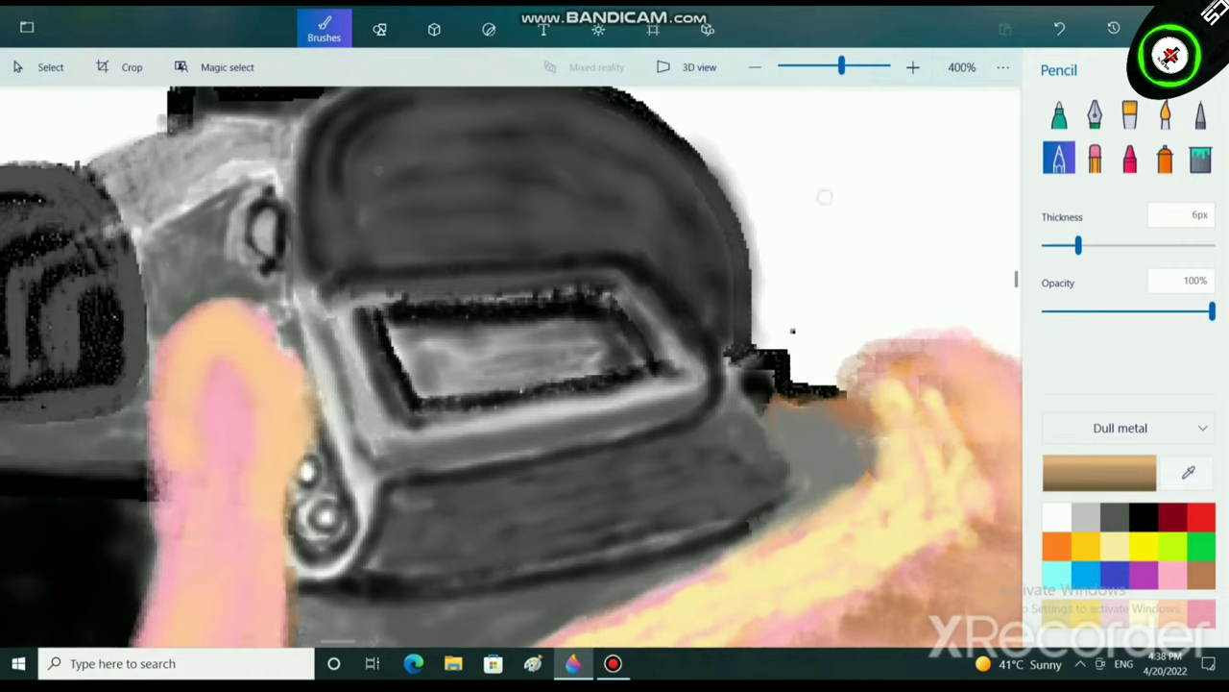
click(1114, 545)
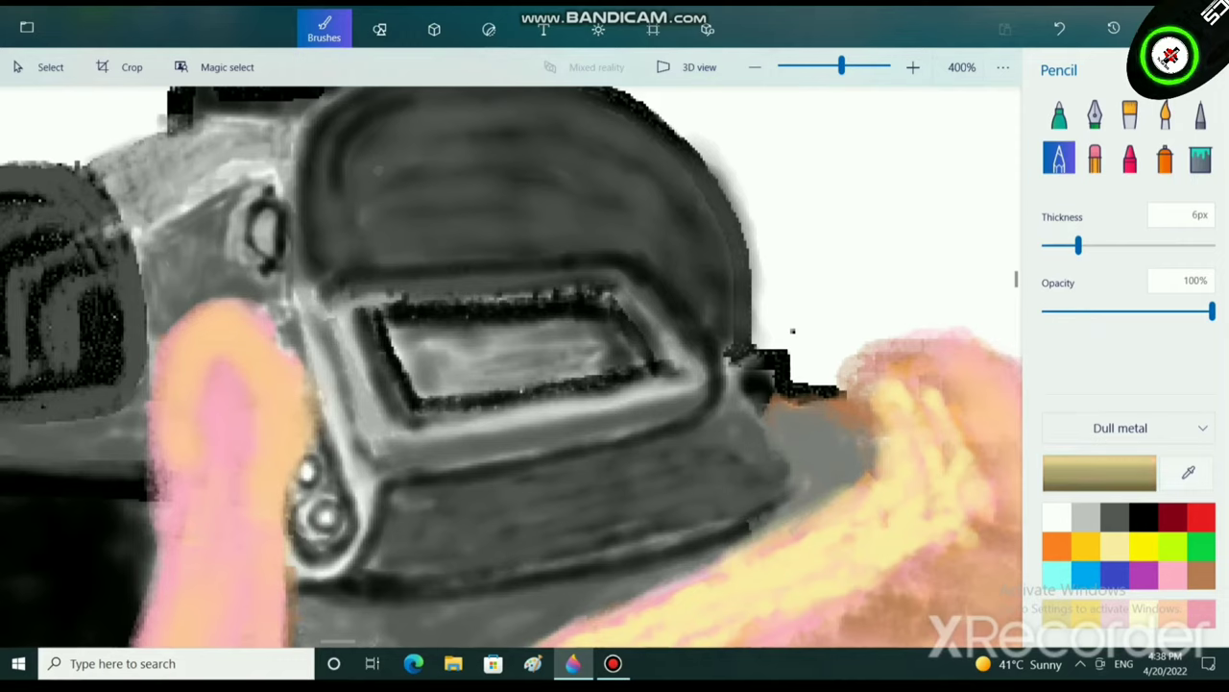
mouse_move(188, 373)
mouse_down()
mouse_move(183, 416)
mouse_move(168, 426)
mouse_move(170, 371)
mouse_move(230, 329)
mouse_up()
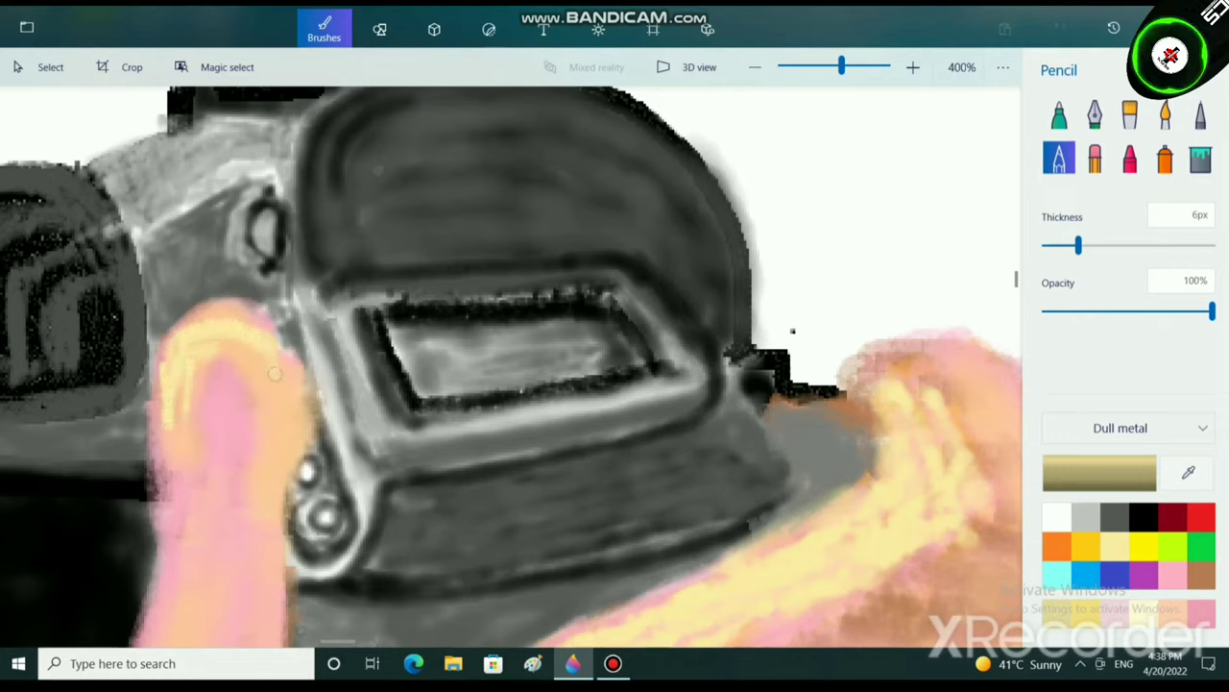
mouse_move(269, 348)
mouse_down()
mouse_move(280, 418)
mouse_move(187, 421)
mouse_move(182, 391)
mouse_up()
scroll(182, 391, down, 10)
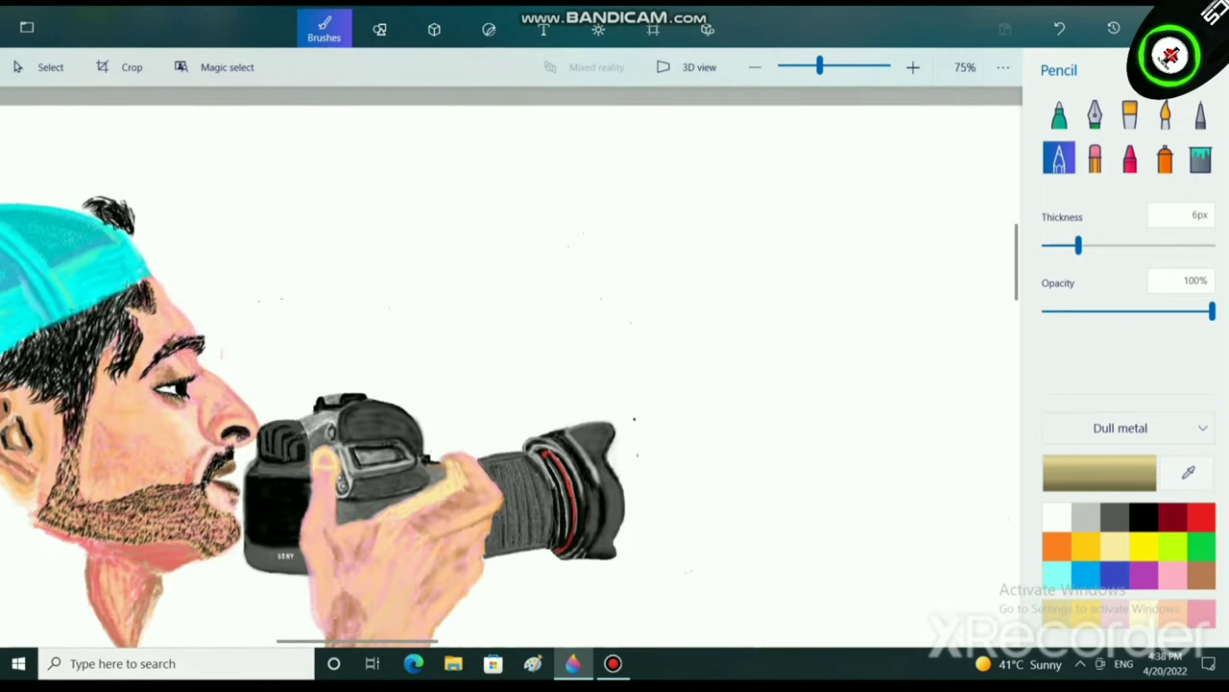
scroll(254, 496, up, 5)
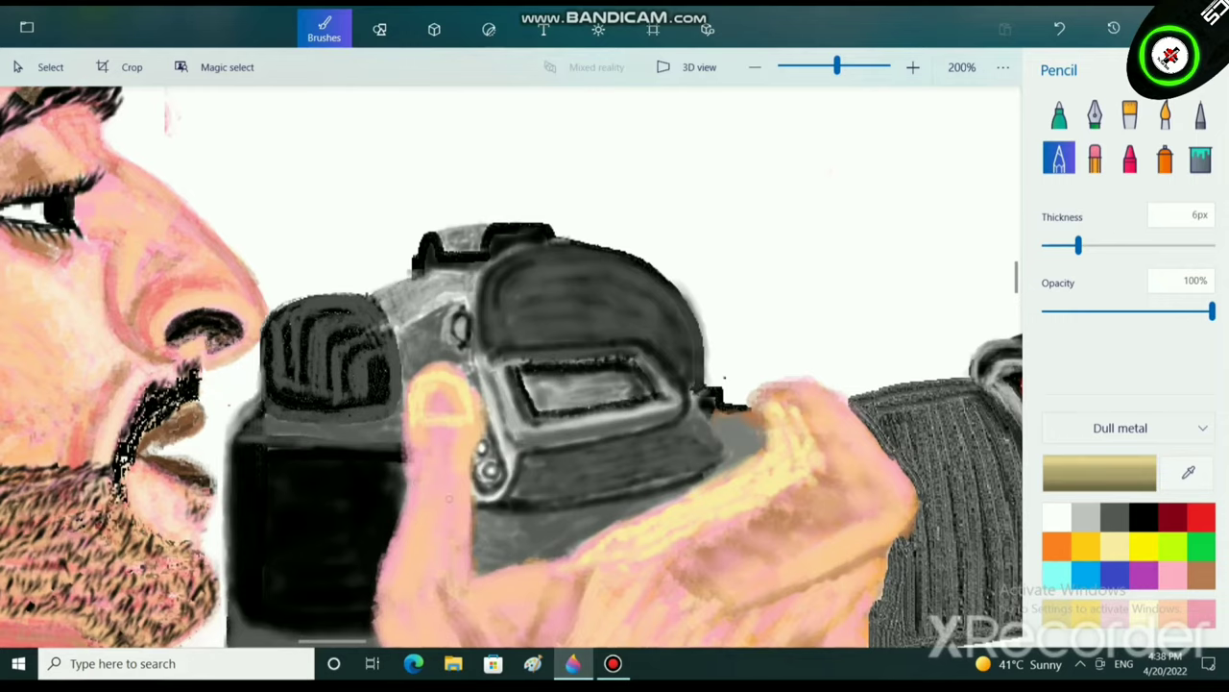
Set the pencil colour to a pale pink, hex ffe5ed, based on rose.
scroll(448, 499, up, 2)
click(1171, 574)
scroll(380, 305, up, 3)
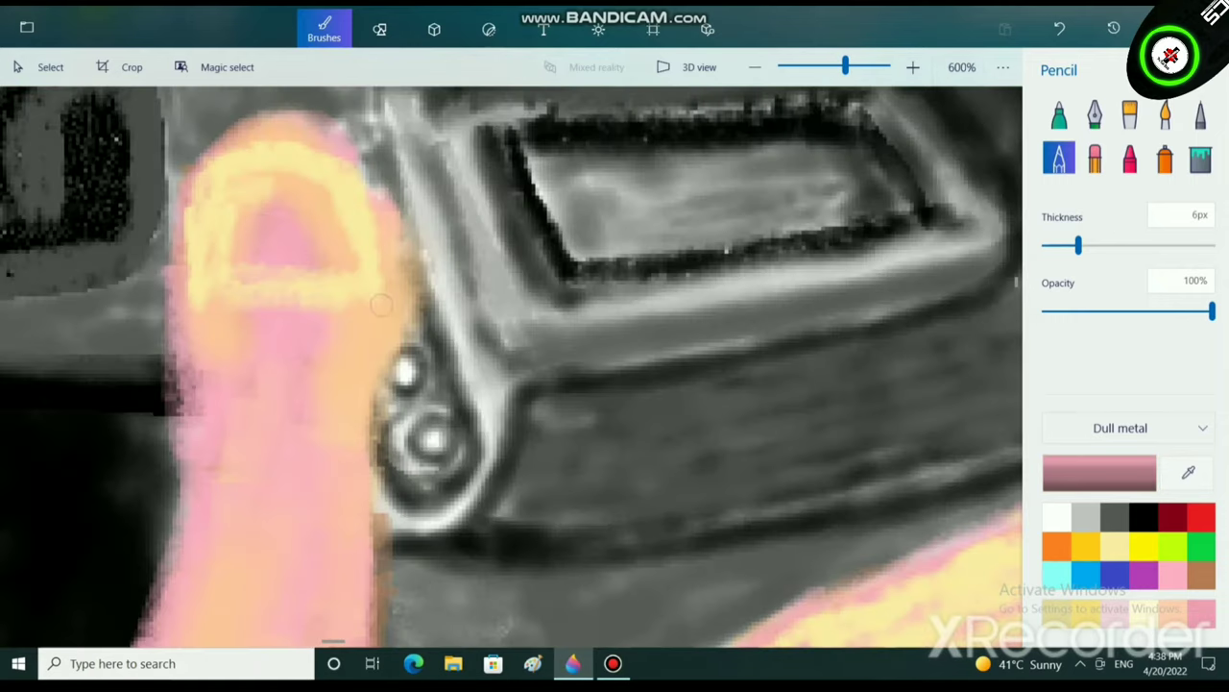
click(1099, 473)
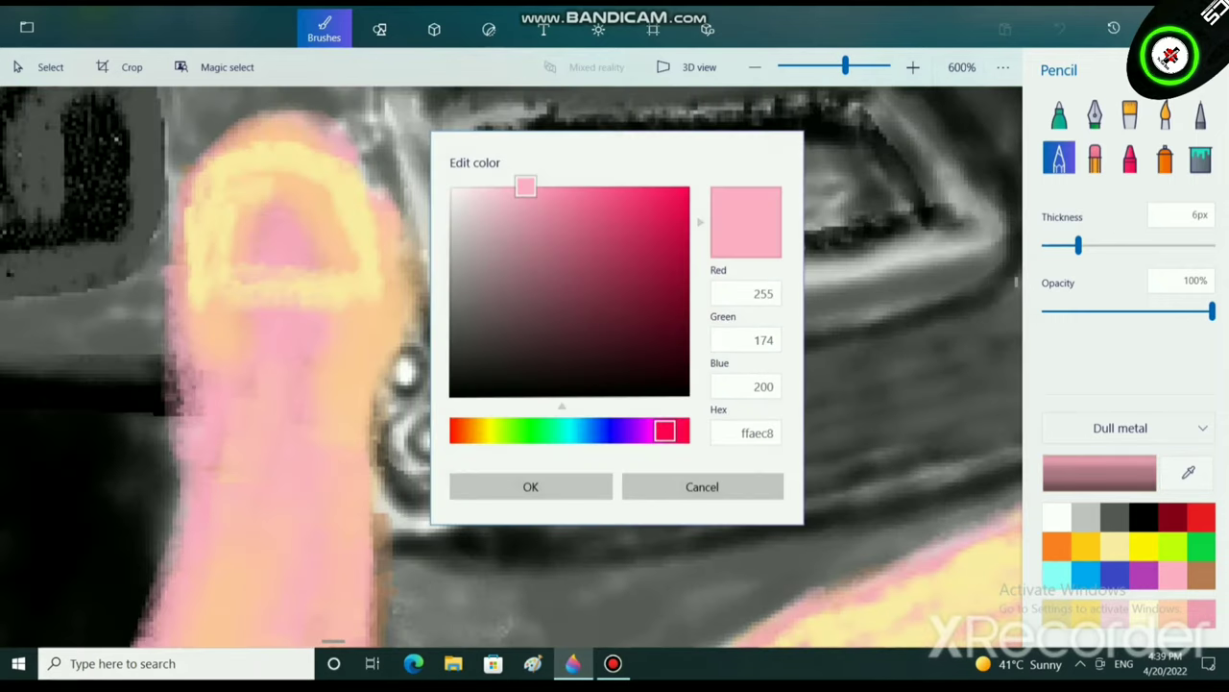
drag(525, 186, 473, 186)
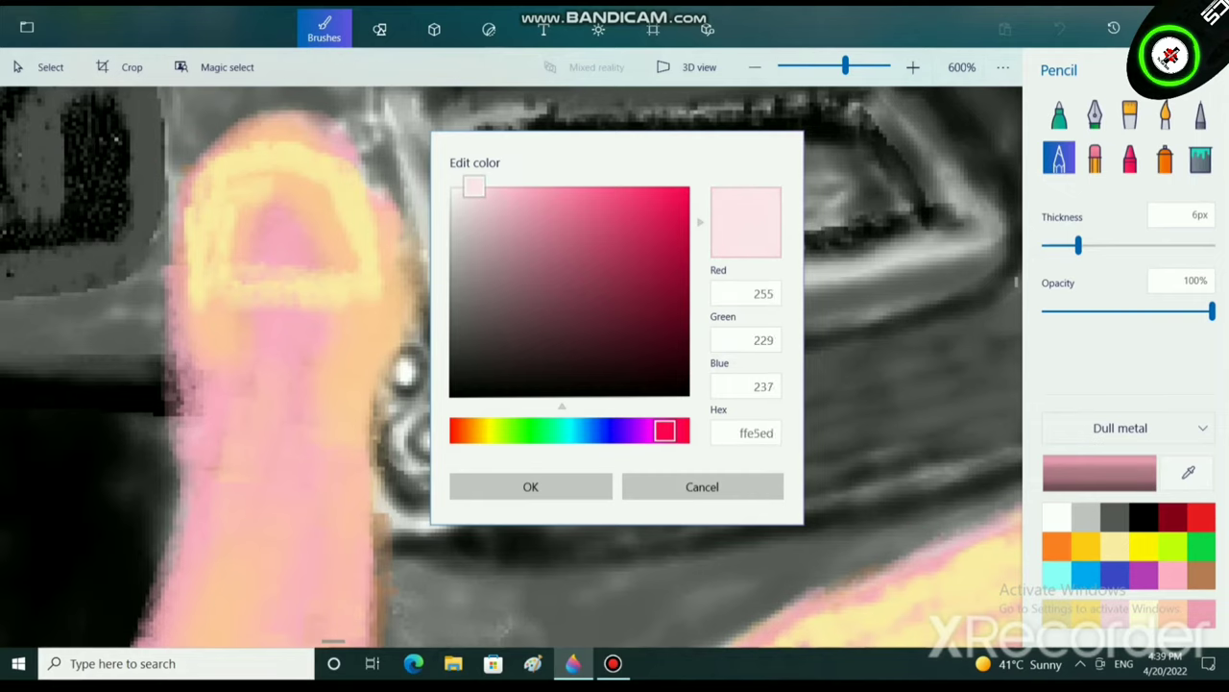
click(530, 486)
Fill the thumbnail inside its yellow outline with pale pink pencil strokes.
scroll(308, 192, up, 3)
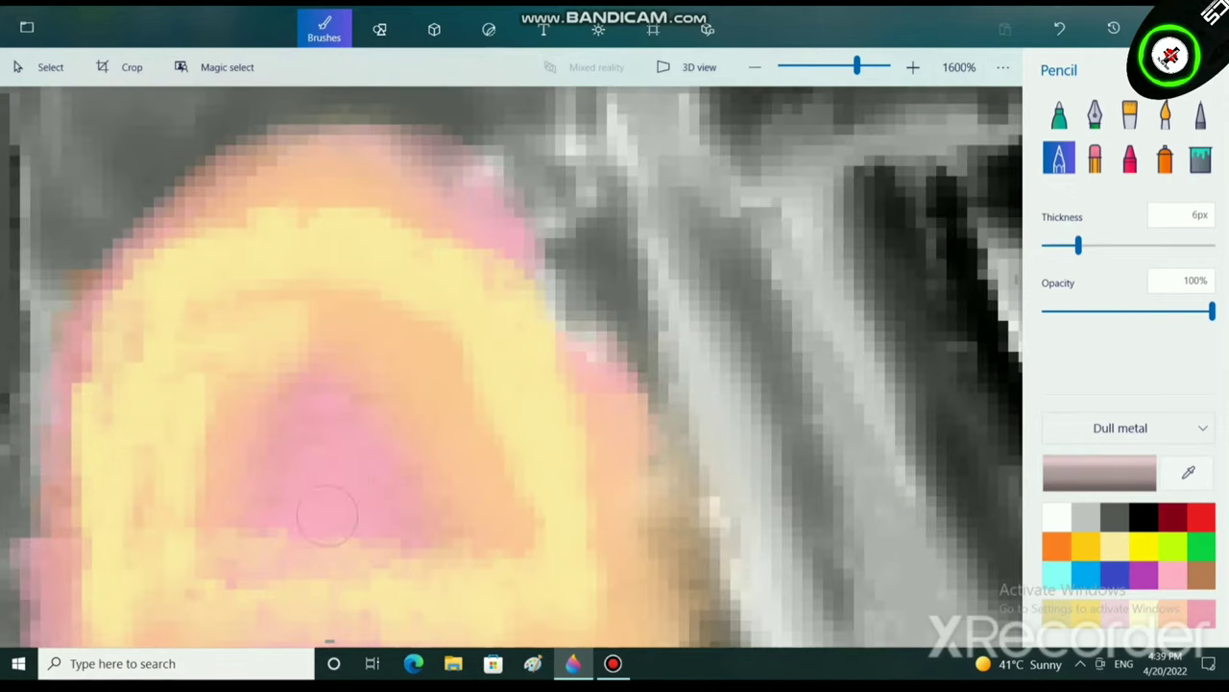
mouse_move(346, 452)
mouse_down()
mouse_move(323, 422)
mouse_move(279, 471)
mouse_move(290, 446)
mouse_move(270, 364)
mouse_move(200, 478)
mouse_move(198, 434)
mouse_move(178, 427)
mouse_move(189, 473)
mouse_move(189, 413)
mouse_move(326, 331)
mouse_move(223, 349)
mouse_move(285, 342)
mouse_move(231, 320)
mouse_move(327, 302)
mouse_move(277, 278)
mouse_move(349, 275)
mouse_move(161, 393)
mouse_up()
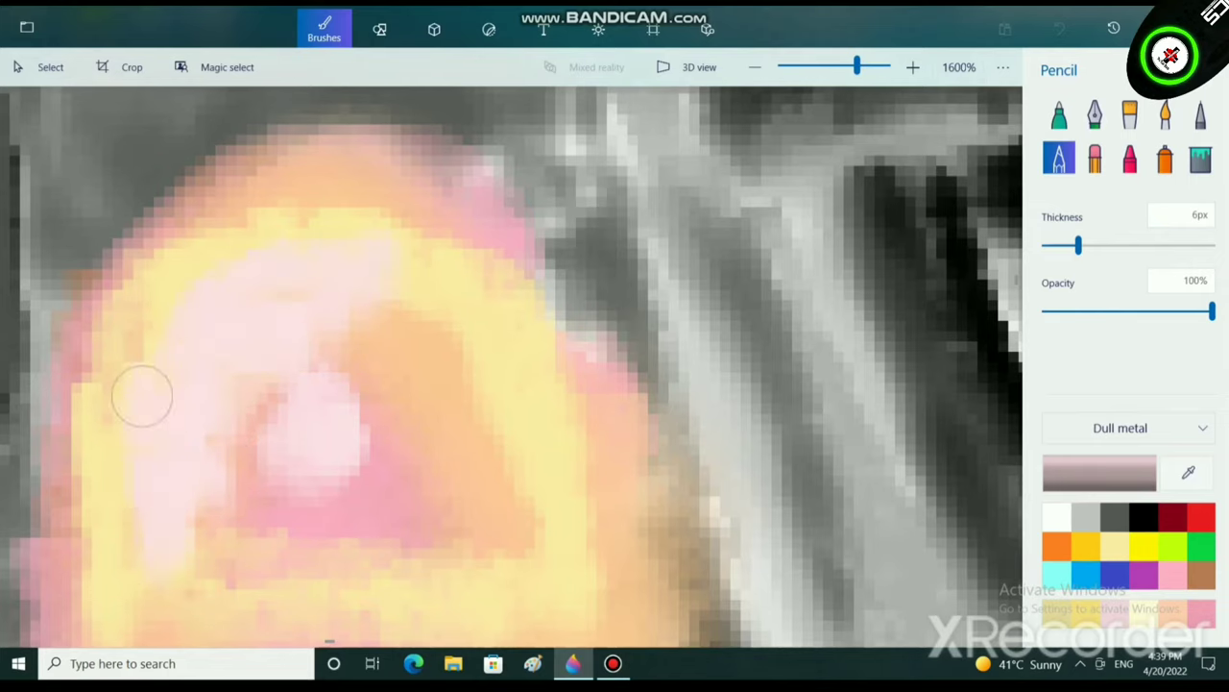
mouse_move(486, 337)
mouse_down()
mouse_move(457, 537)
mouse_move(179, 553)
mouse_move(460, 550)
mouse_move(265, 503)
mouse_move(386, 475)
mouse_move(354, 429)
mouse_move(315, 432)
mouse_move(346, 425)
mouse_move(327, 415)
mouse_move(400, 419)
mouse_move(427, 516)
mouse_move(314, 441)
mouse_move(349, 371)
mouse_up()
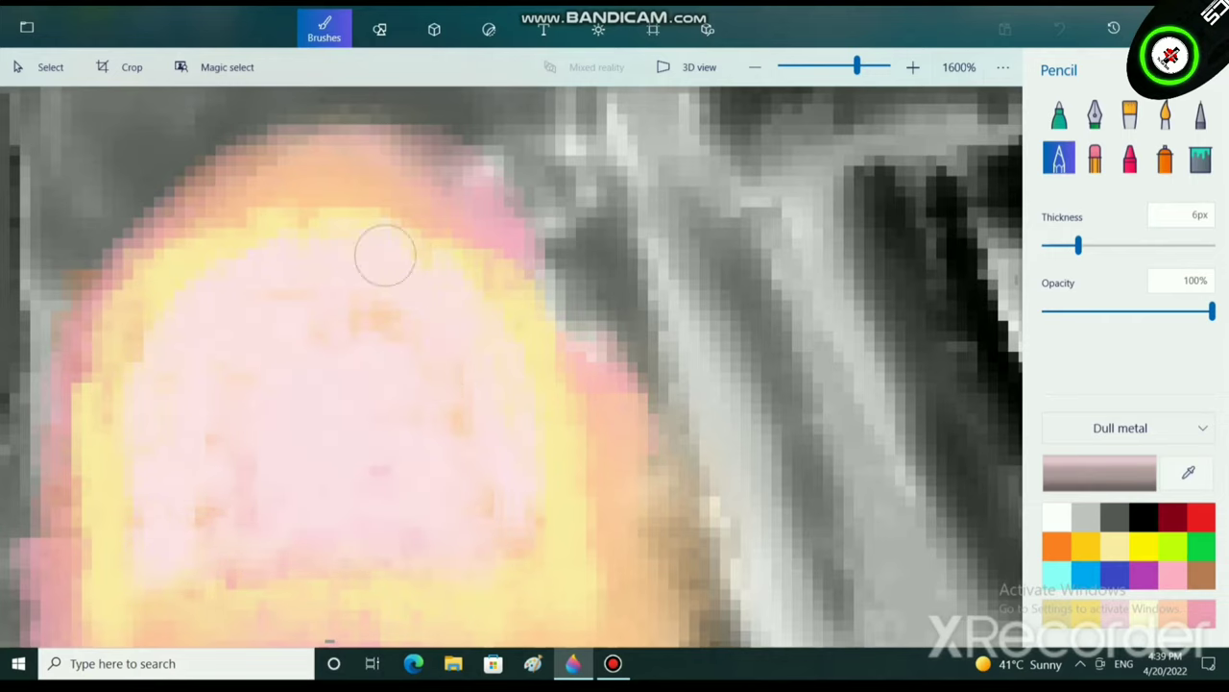
mouse_move(162, 321)
mouse_down()
mouse_move(392, 219)
mouse_move(522, 337)
mouse_move(529, 527)
mouse_move(494, 531)
mouse_up()
scroll(494, 532, down, 10)
scroll(509, 365, down, 3)
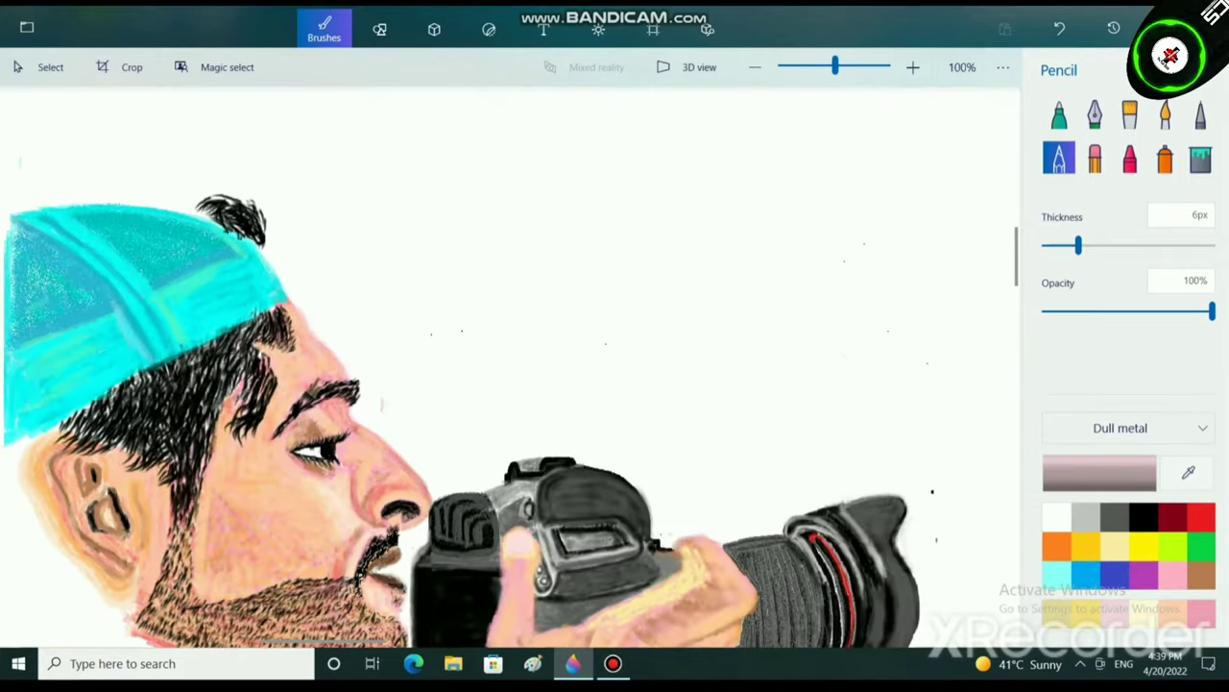
Try a brown pencil mark at the lower edge of the thumbnail and undo it.
scroll(361, 474, up, 6)
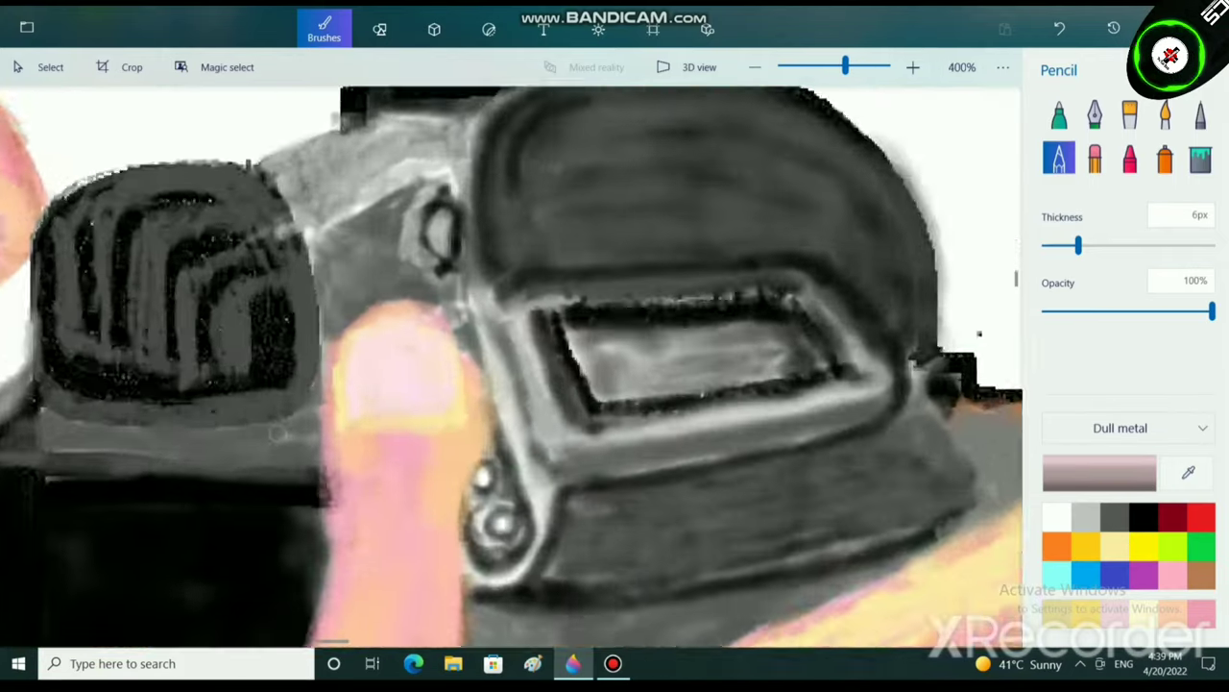
click(1201, 575)
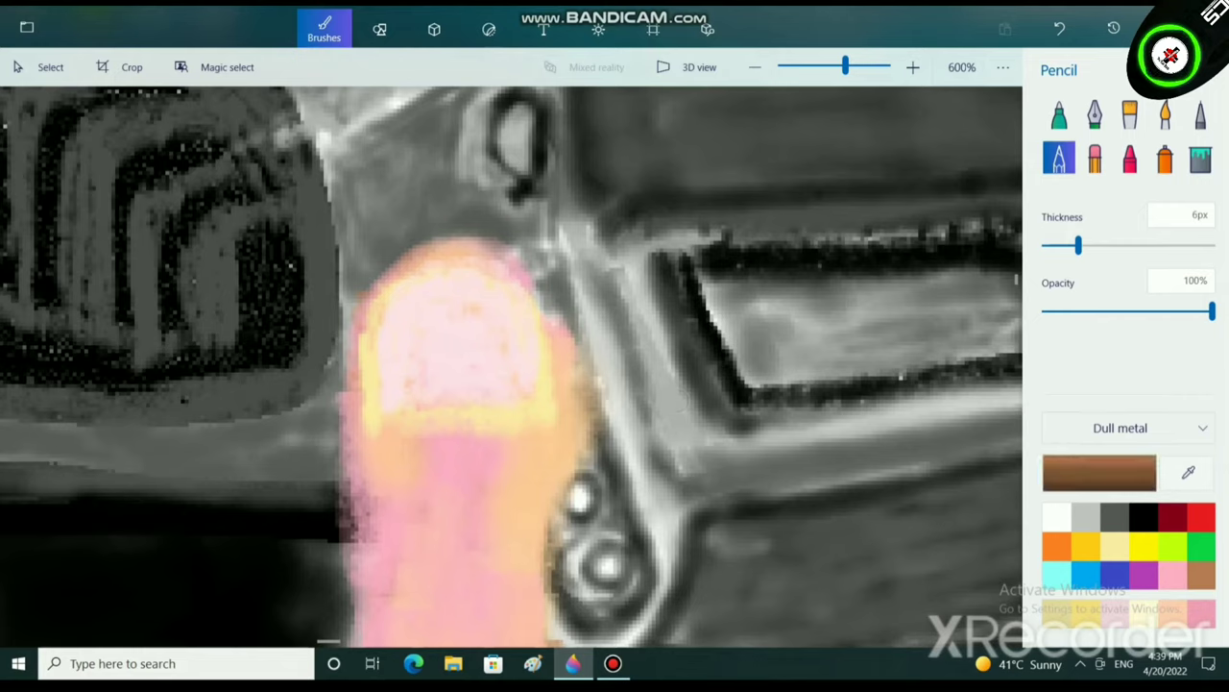
click(393, 434)
key(ctrl+z)
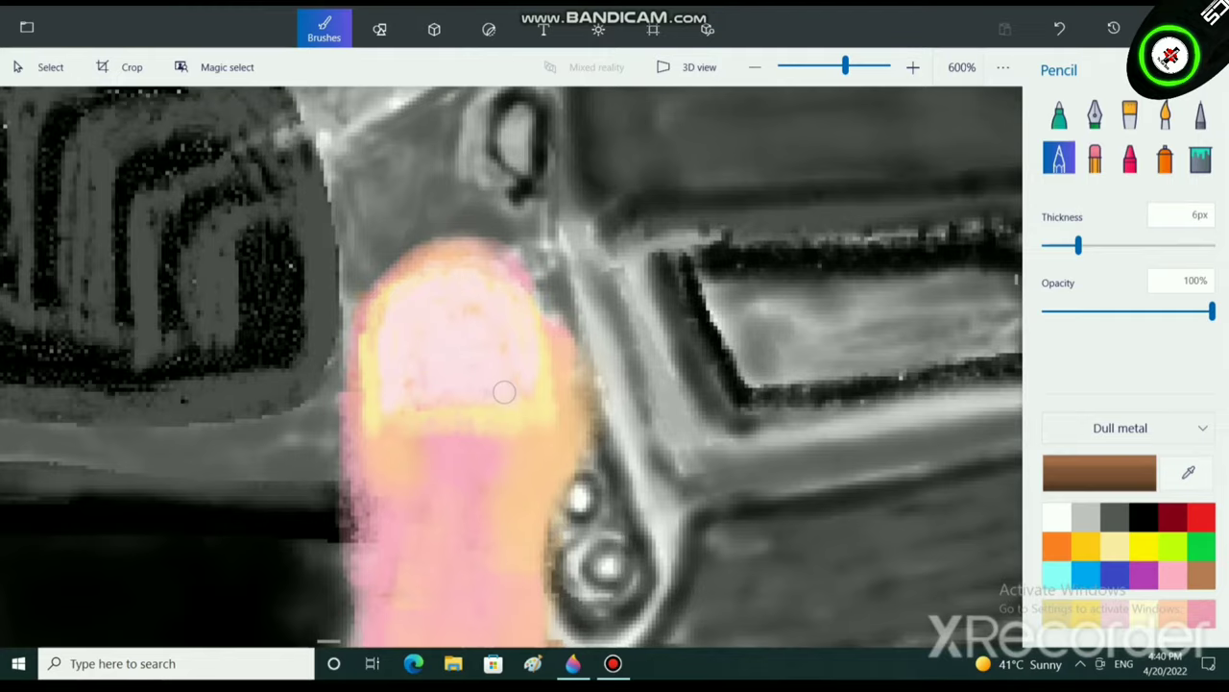
Set the pencil colour to a light orange, hex ffb58b.
scroll(505, 392, down, 5)
scroll(487, 472, up, 1)
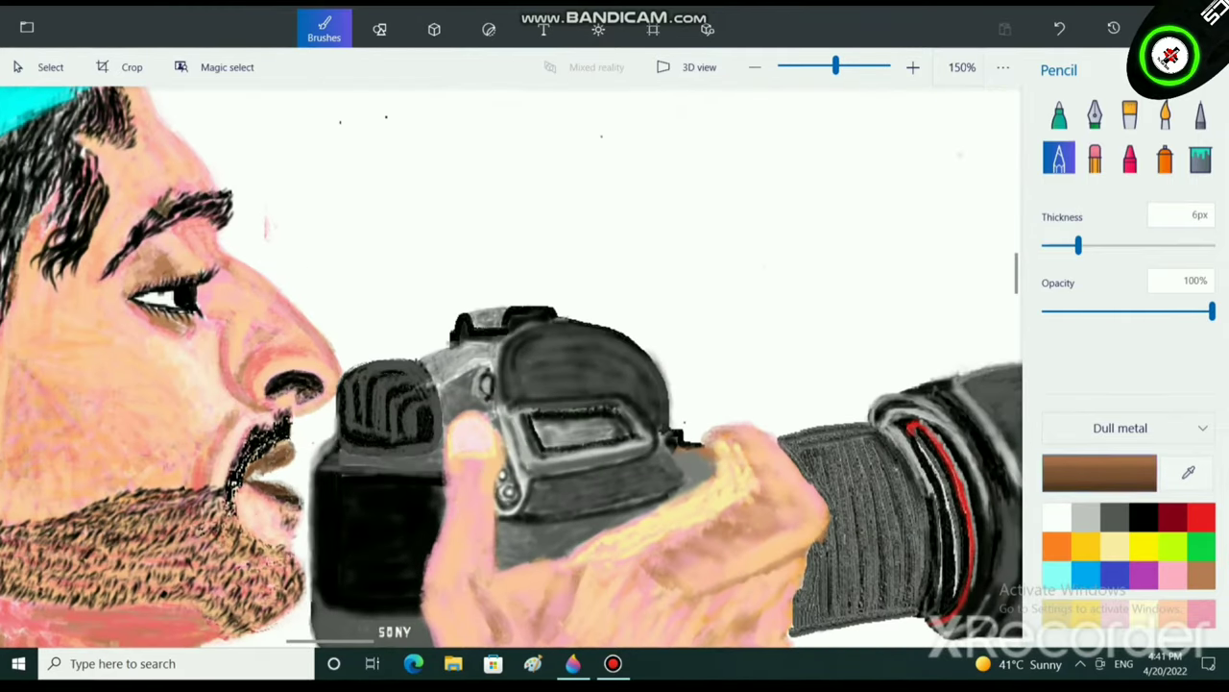
click(1099, 472)
mouse_move(577, 234)
mouse_down()
mouse_move(579, 183)
mouse_move(513, 184)
mouse_move(577, 215)
mouse_move(557, 187)
mouse_up()
click(530, 486)
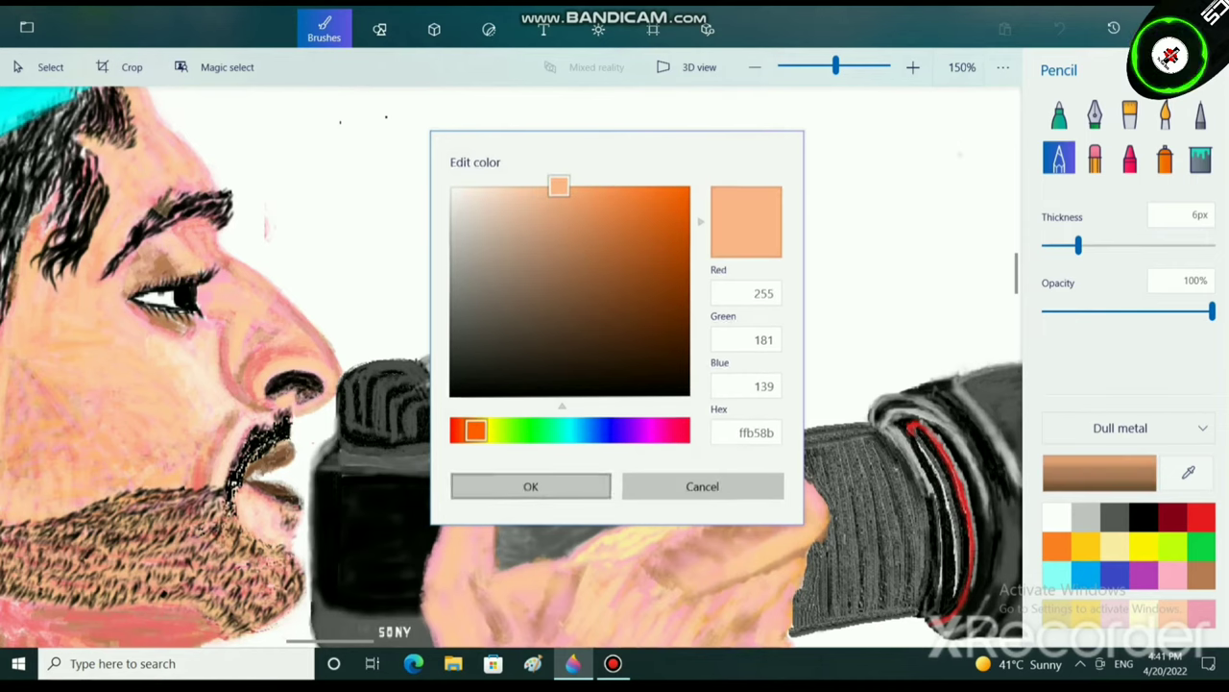
Cover the yellow line below the thumbnail and the skin along the thumb's left side with light orange pencil strokes.
scroll(405, 279, up, 5)
scroll(404, 279, up, 3)
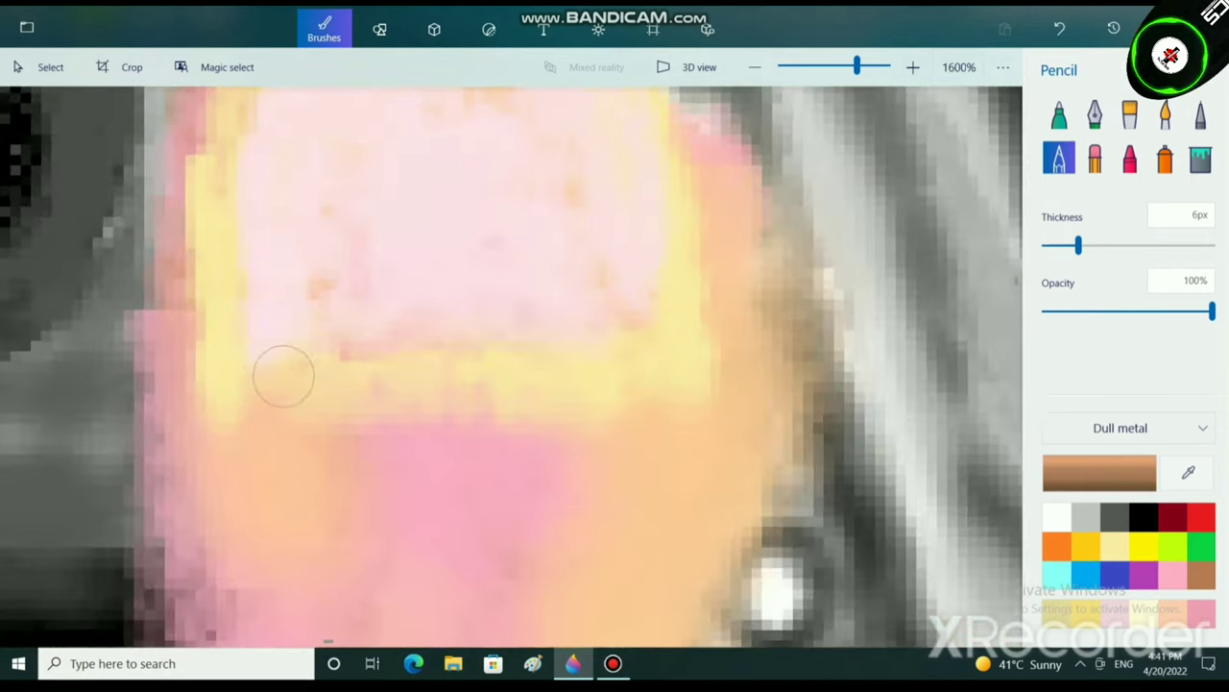
mouse_move(282, 370)
mouse_down()
mouse_move(279, 405)
mouse_move(620, 391)
mouse_move(425, 383)
mouse_move(294, 397)
mouse_move(657, 399)
mouse_move(562, 399)
mouse_up()
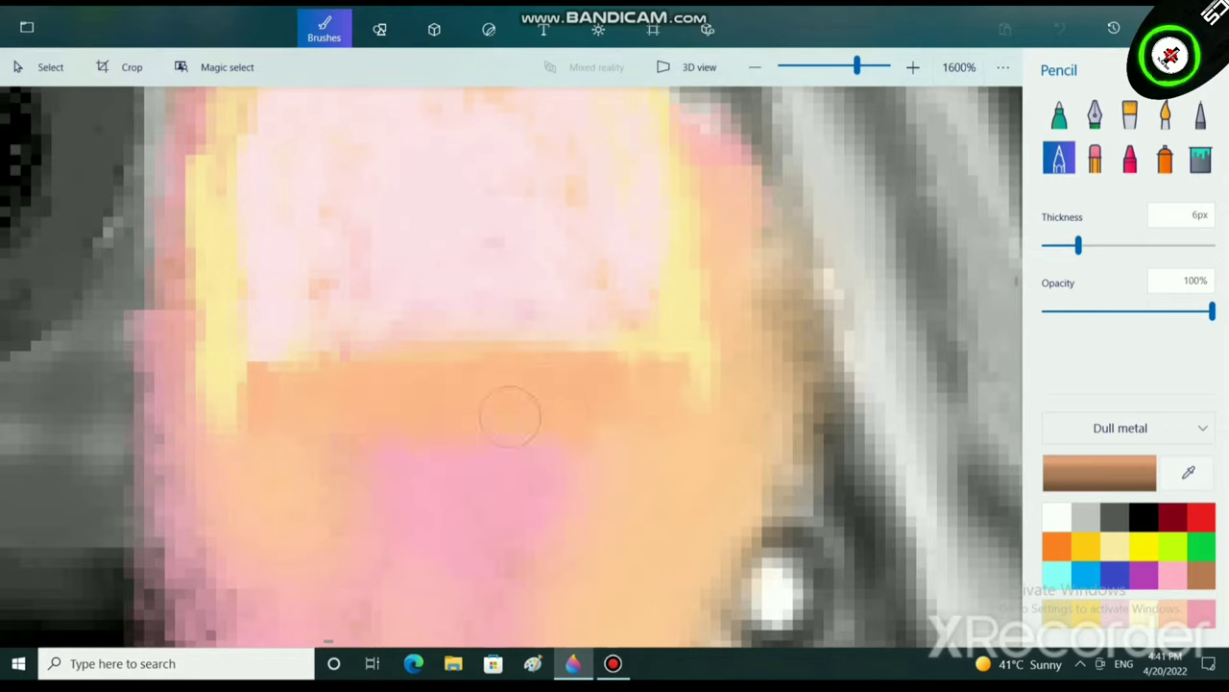
mouse_move(412, 419)
mouse_down()
mouse_move(272, 441)
mouse_move(217, 391)
mouse_move(206, 346)
mouse_move(208, 158)
mouse_move(187, 377)
mouse_up()
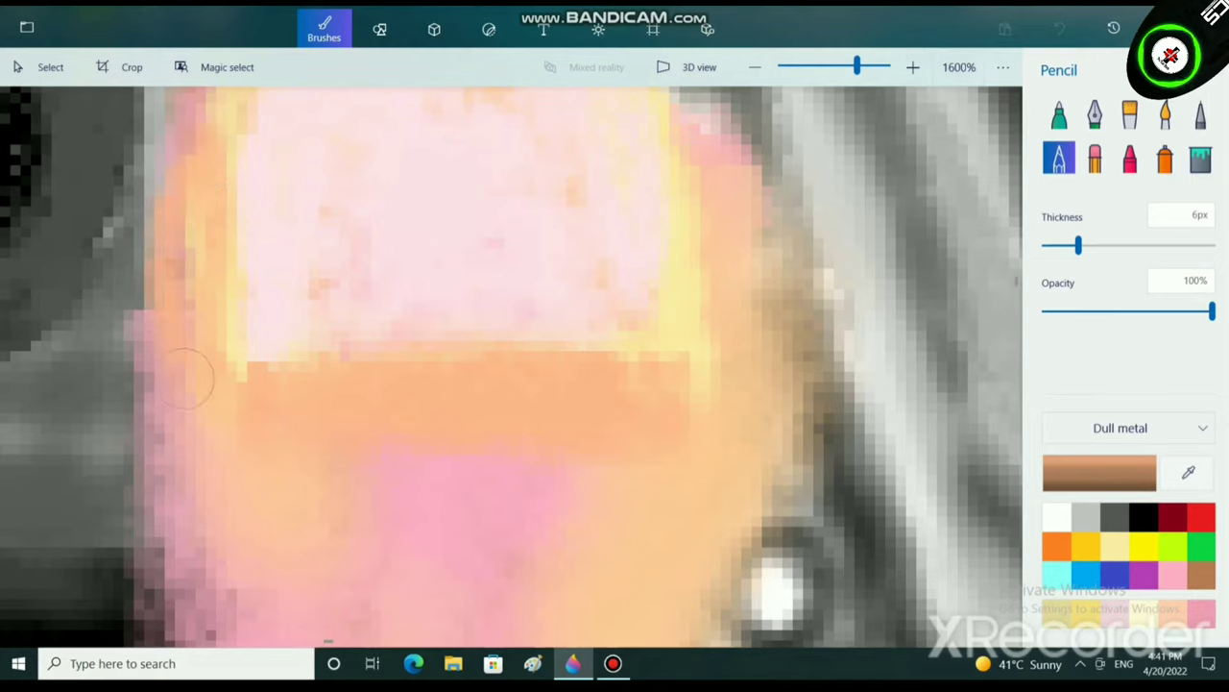
Blend light orange pencil strokes over the skin around the thumbnail's rounded tip and both sides of the nail.
scroll(275, 467, down, 3)
scroll(494, 471, up, 3)
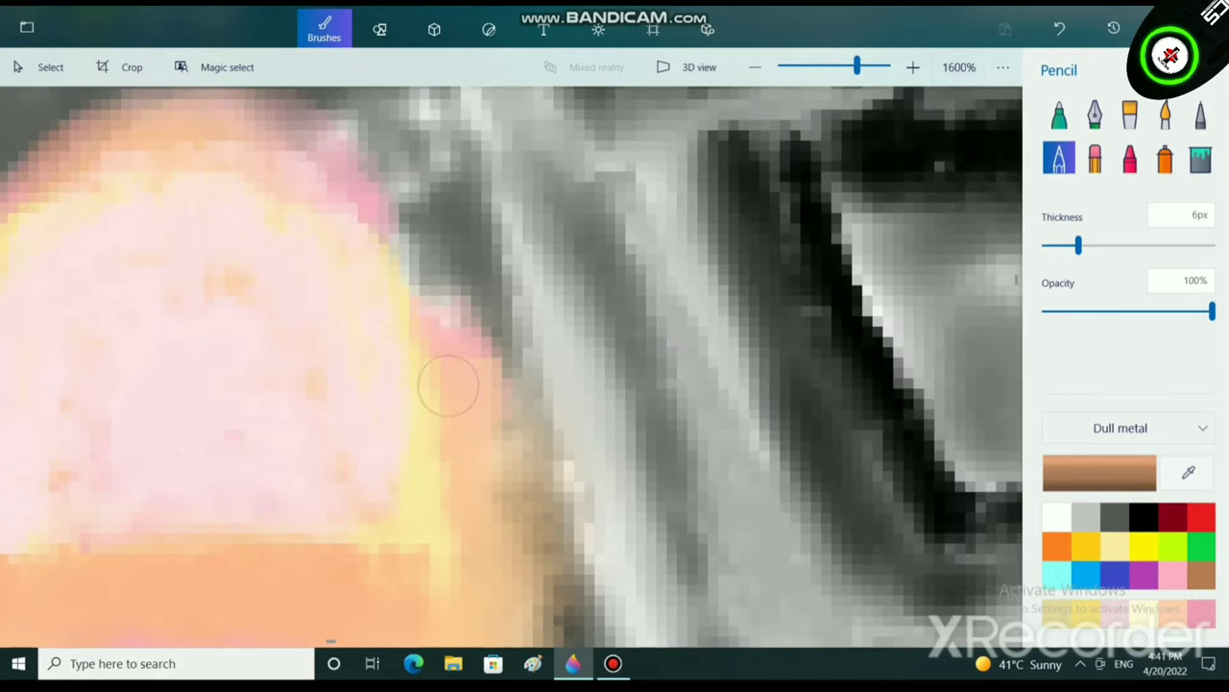
mouse_move(448, 385)
mouse_down()
mouse_move(450, 475)
mouse_move(445, 415)
mouse_move(430, 484)
mouse_move(415, 276)
mouse_move(367, 220)
mouse_move(259, 166)
mouse_move(132, 151)
mouse_move(39, 150)
mouse_up()
drag(339, 394, 599, 509)
mouse_move(315, 267)
mouse_down()
mouse_move(251, 337)
mouse_move(211, 456)
mouse_up()
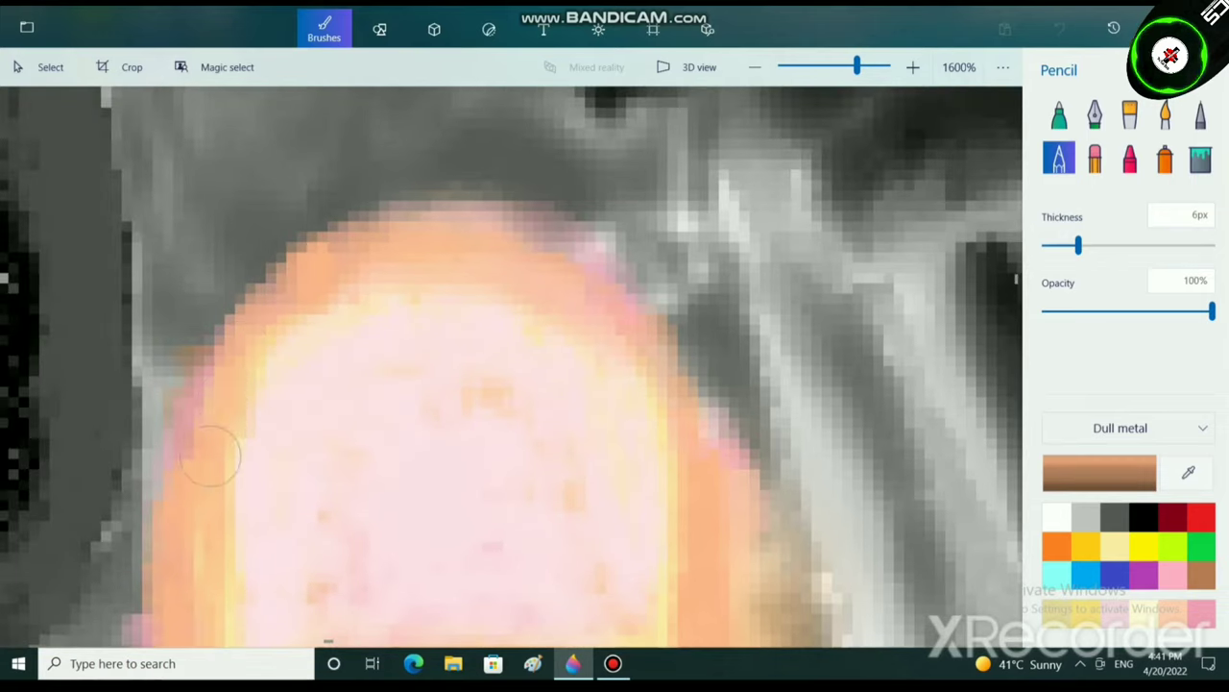
Pencil a short brown crease across the thumb just below the nail.
scroll(644, 475, down, 5)
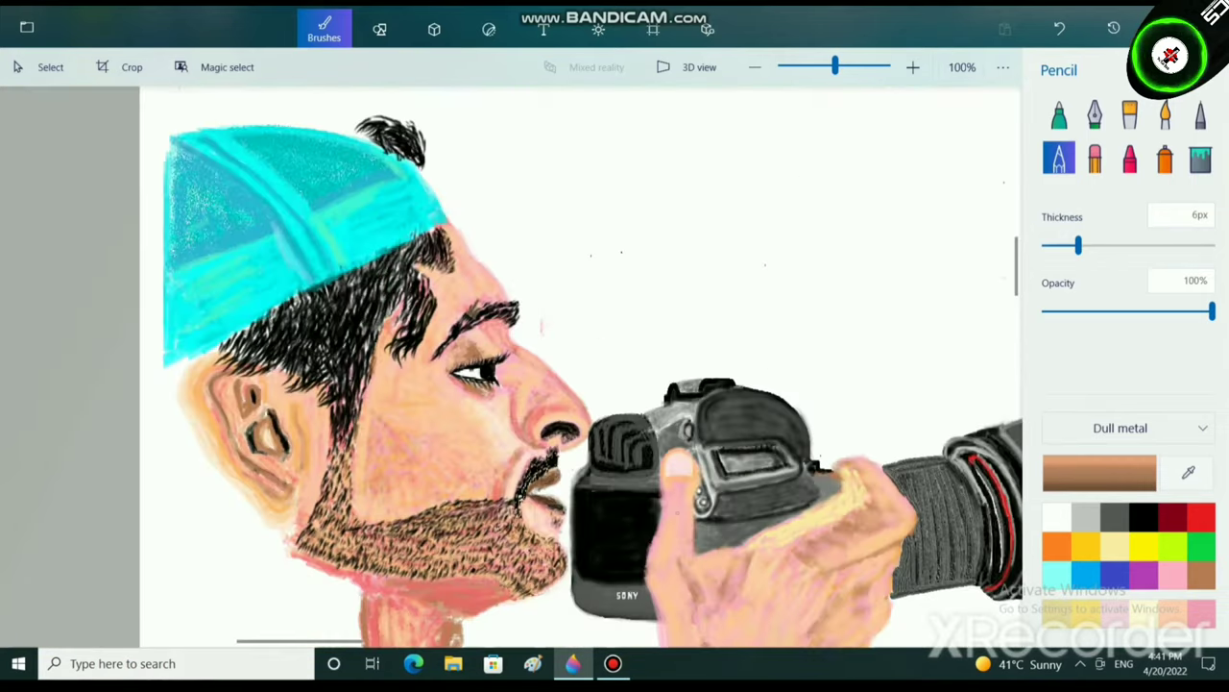
drag(645, 474, 396, 428)
scroll(510, 365, down, 2)
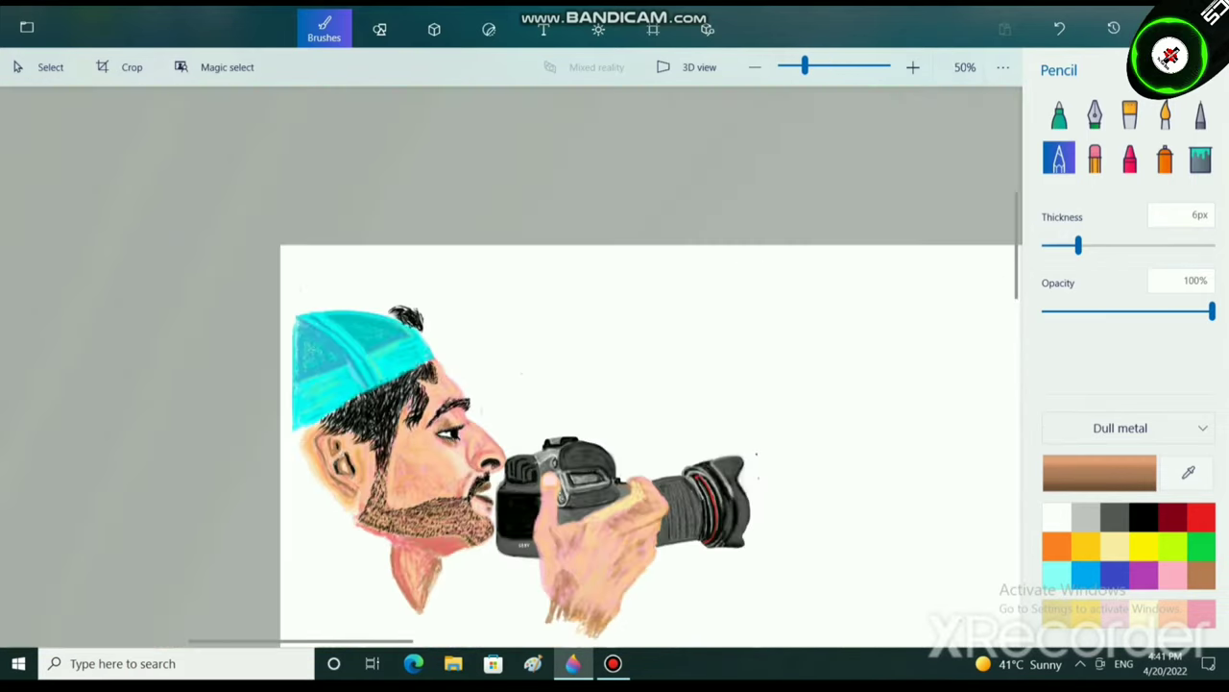
scroll(681, 597, up, 5)
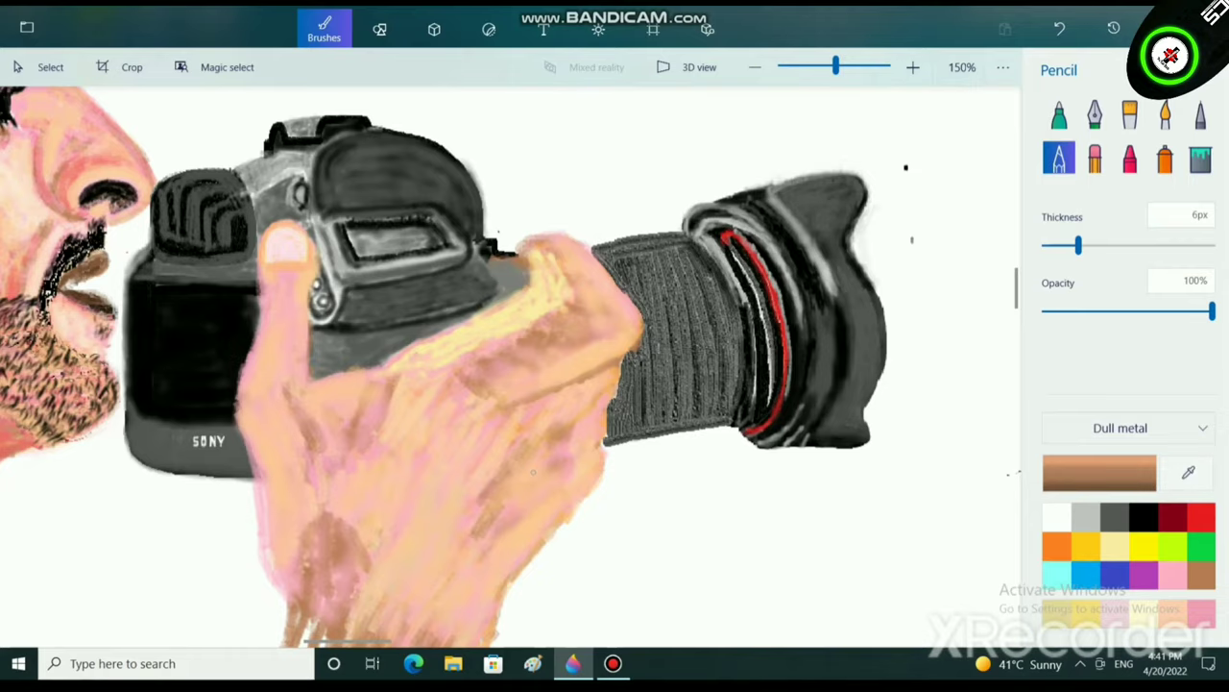
scroll(533, 471, up, 3)
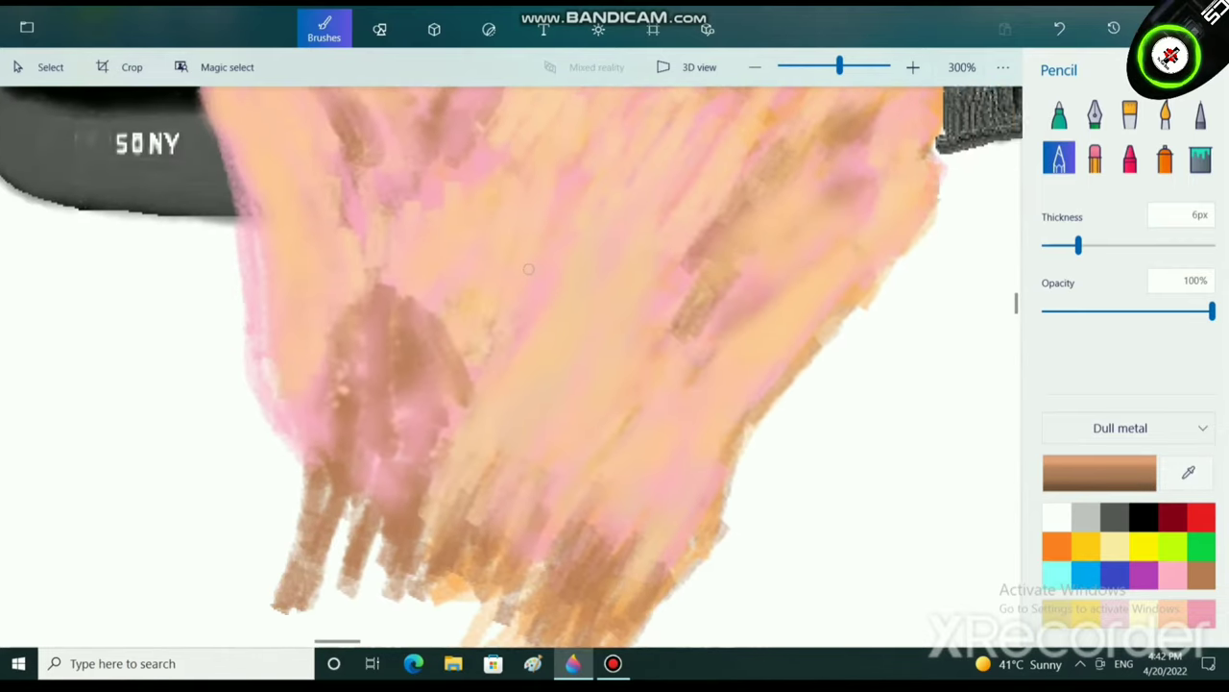
scroll(528, 269, up, 3)
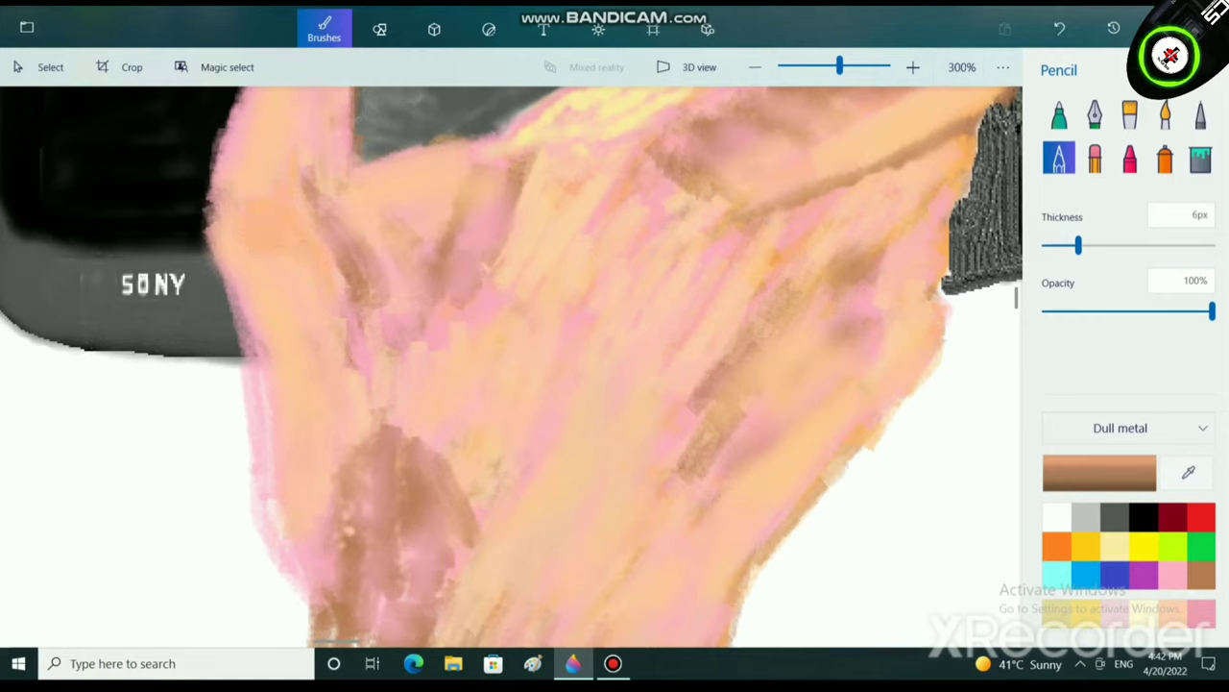
scroll(150, 433, up, 6)
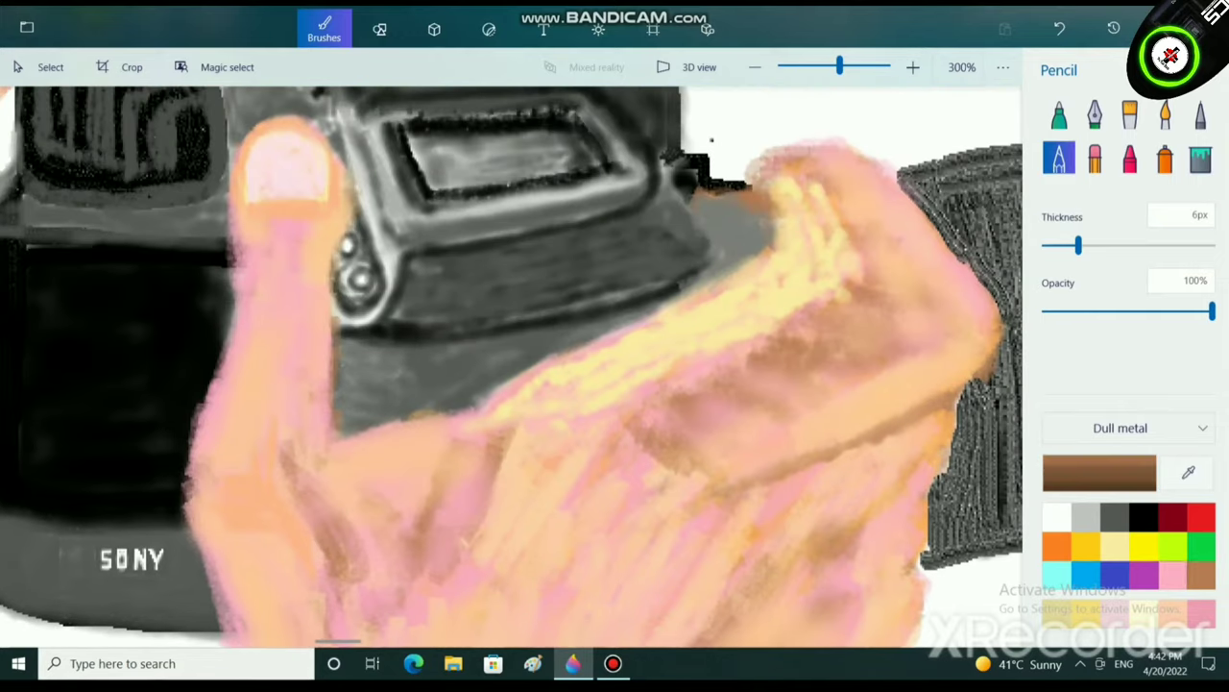
mouse_move(256, 290)
mouse_down()
mouse_move(291, 273)
mouse_move(265, 271)
mouse_up()
Adjust the pencil colour to a lighter orange-brown and extend the crease across the full width of the thumb.
click(1100, 472)
click(565, 243)
drag(563, 243, 580, 198)
click(530, 486)
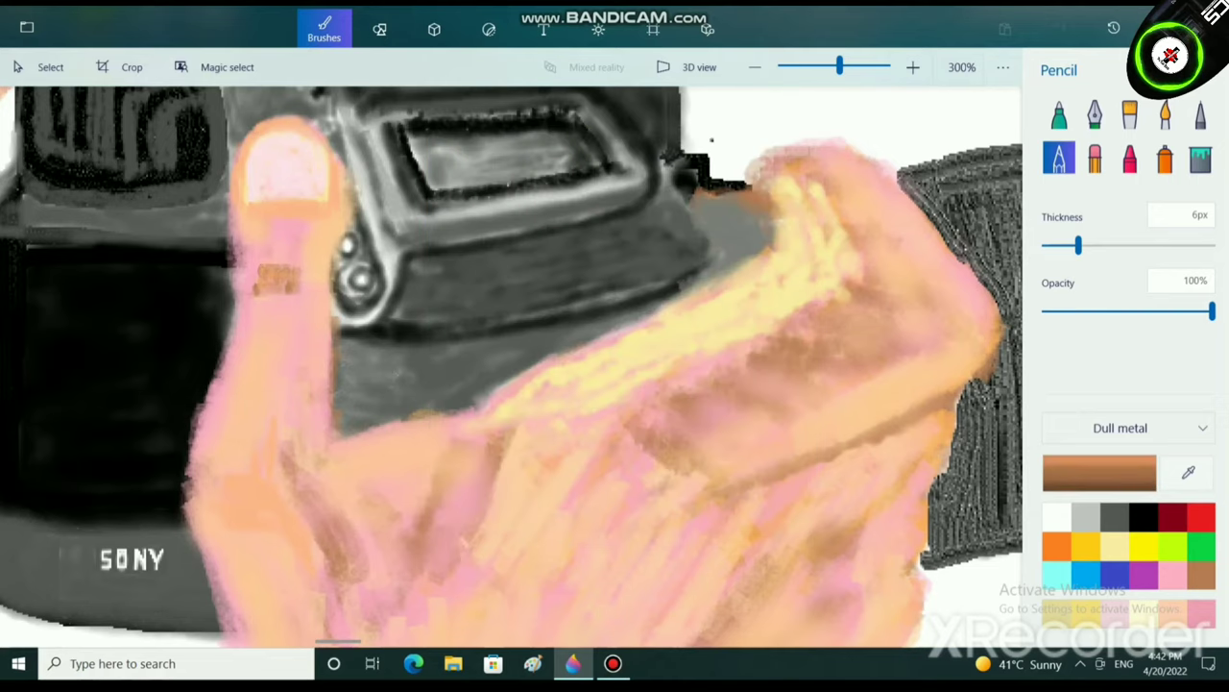
drag(304, 279, 326, 268)
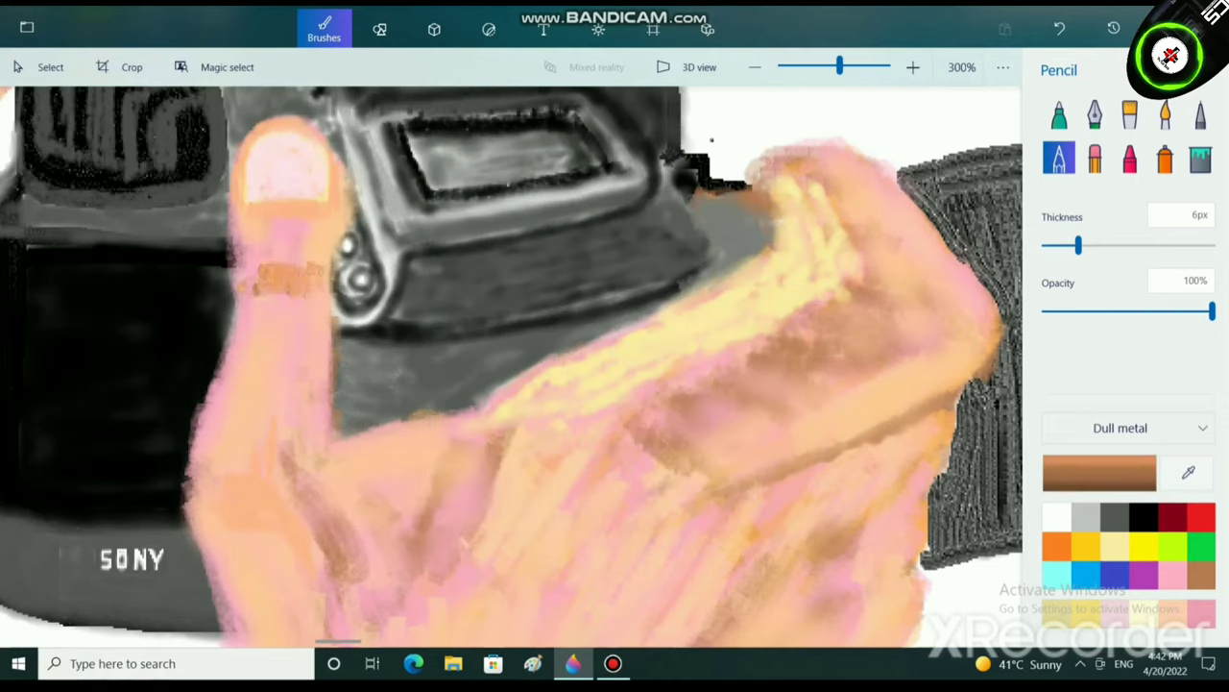
Streak orange-brown watercolor over the knuckles, the back of the hand and the base of the thumb.
scroll(470, 600, down, 3)
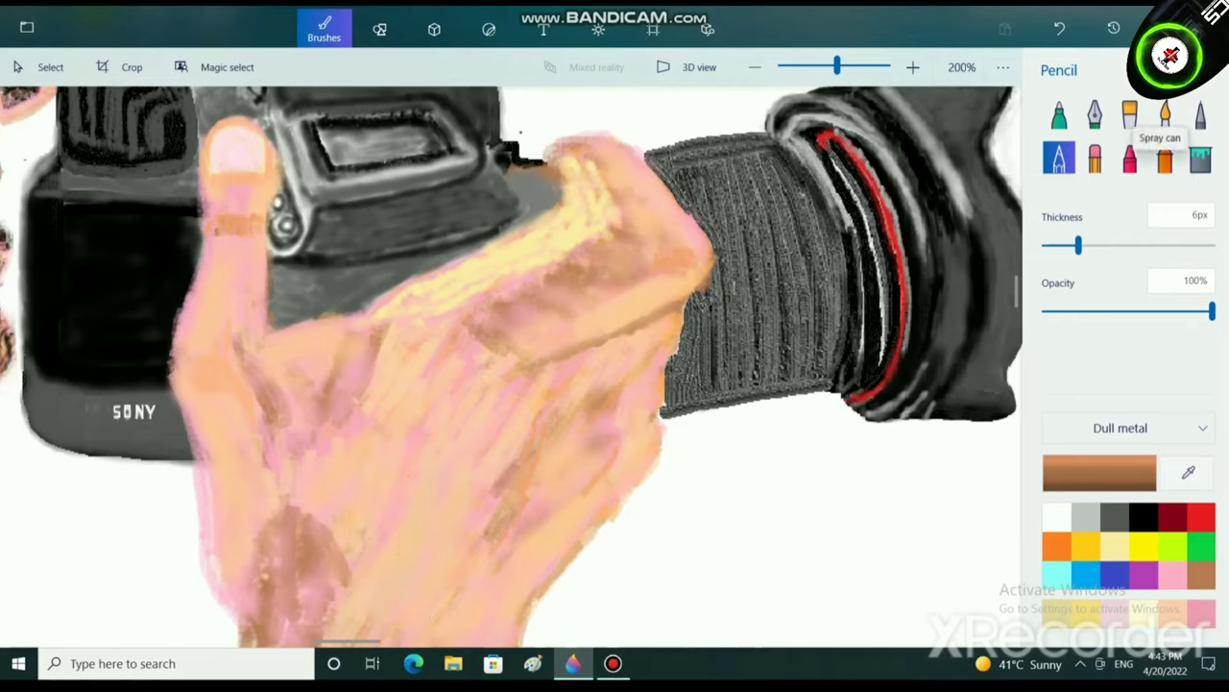
click(1165, 114)
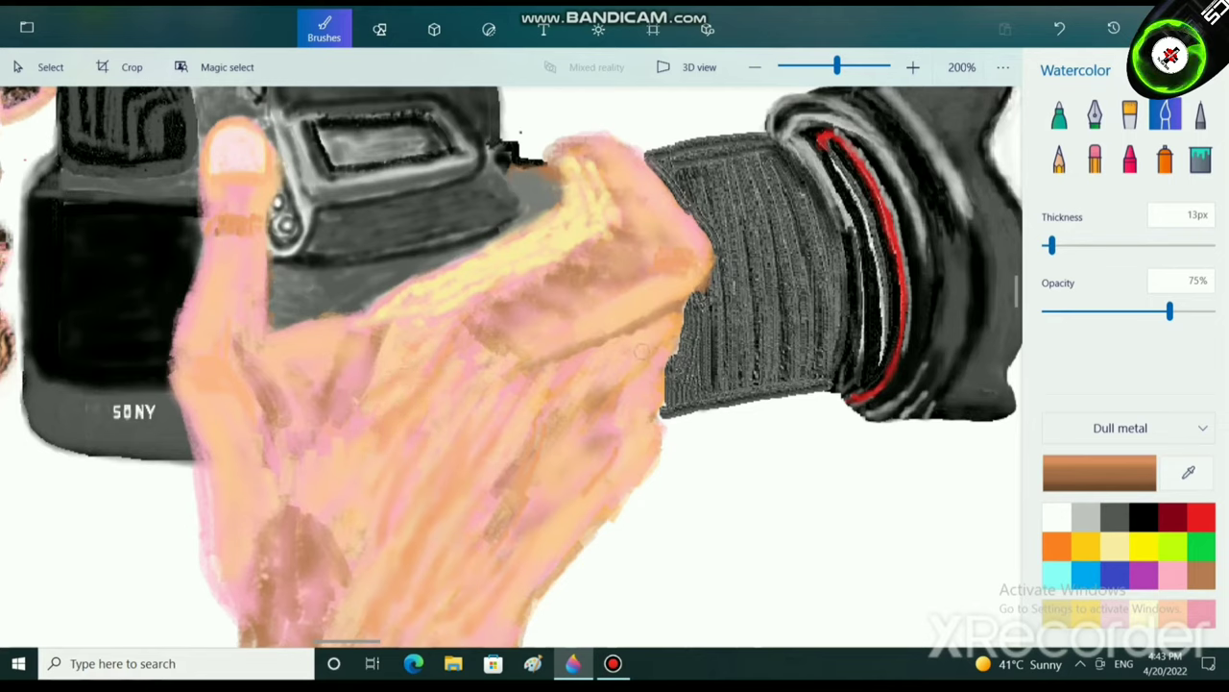
drag(592, 382, 576, 388)
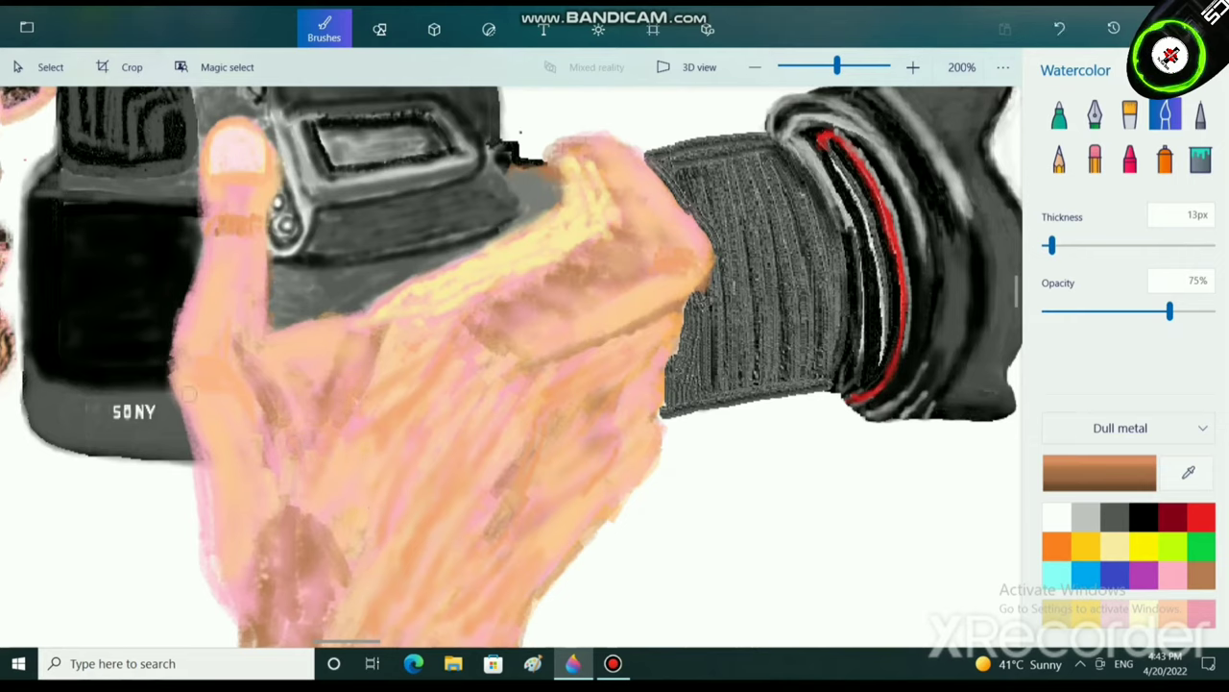
drag(248, 414, 229, 423)
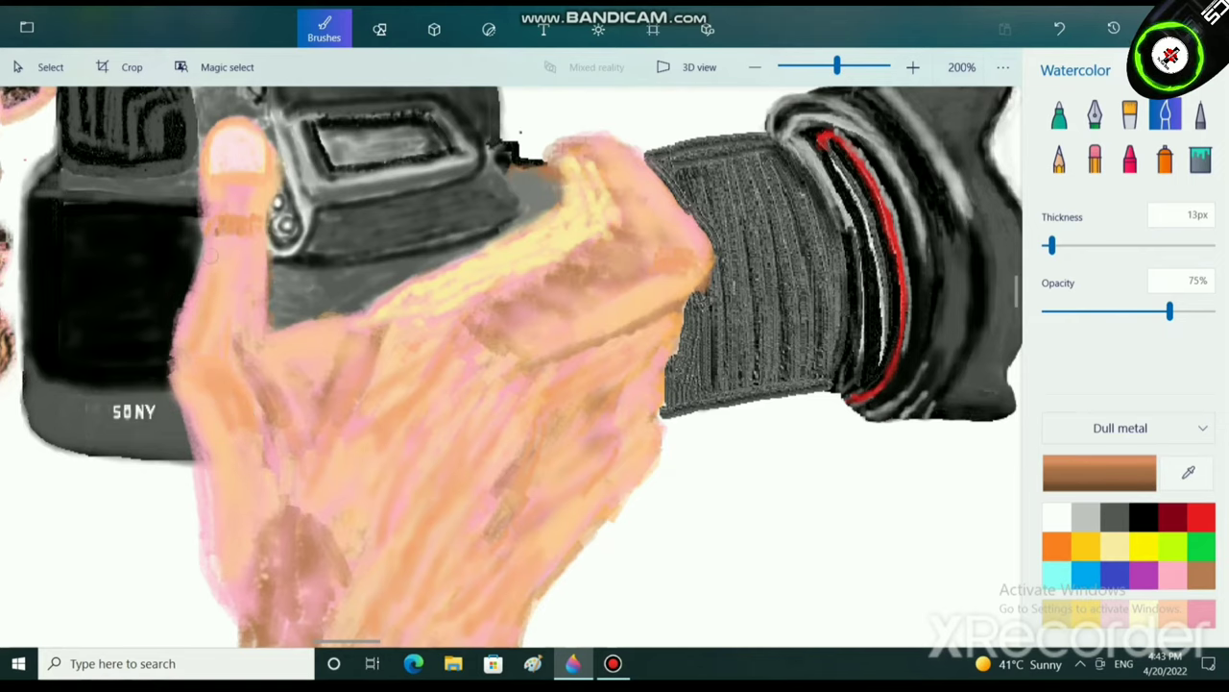
Brush light yellow watercolor over the bent finger's highlight and the upper back of the hand.
scroll(577, 531, down, 5)
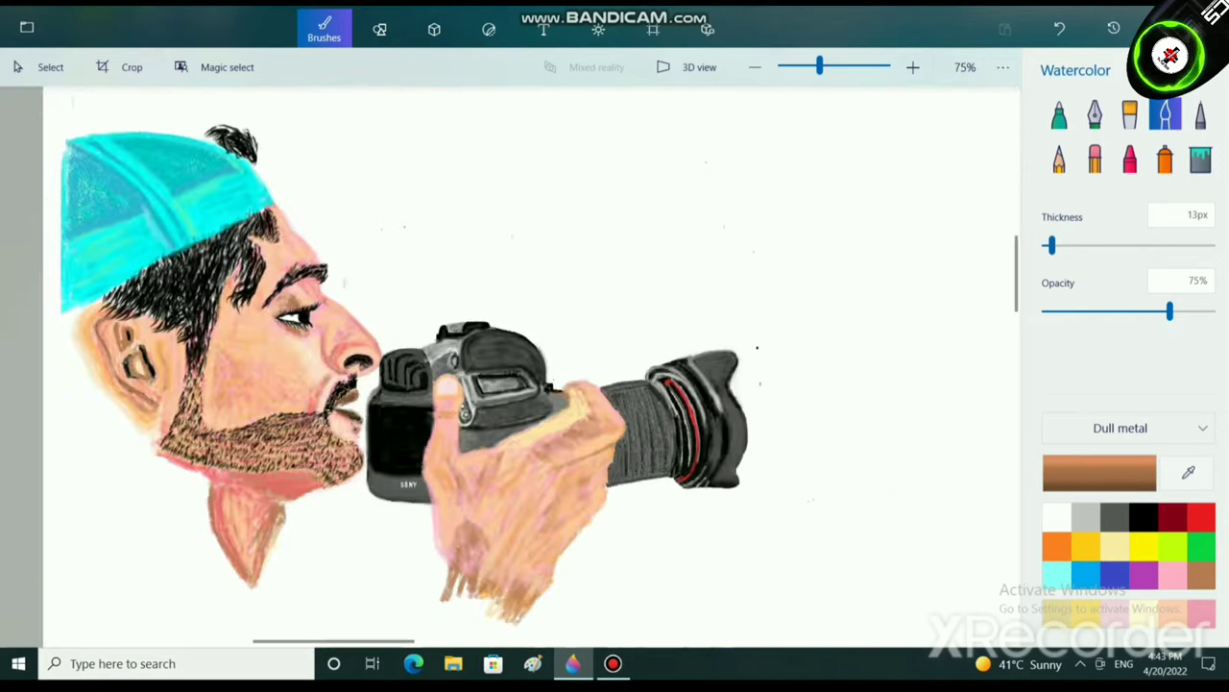
scroll(944, 474, up, 5)
scroll(595, 509, down, 3)
scroll(251, 488, up, 4)
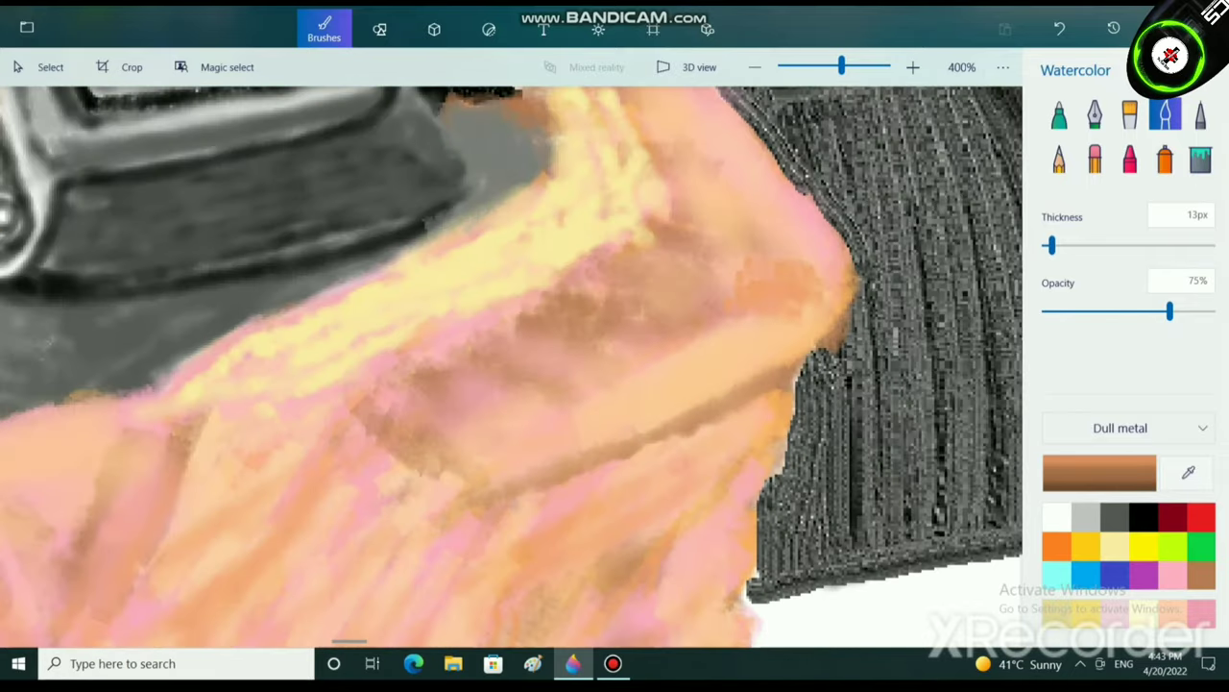
click(1114, 546)
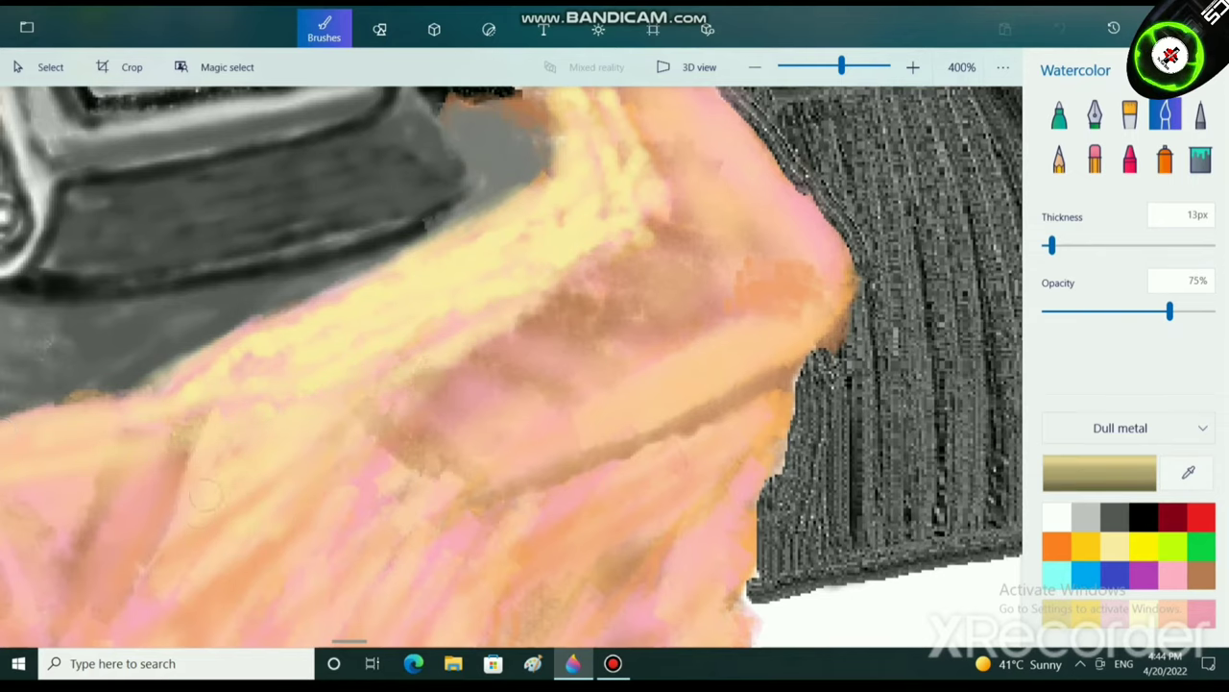
scroll(486, 411, down, 1)
scroll(486, 411, down, 4)
scroll(592, 471, up, 3)
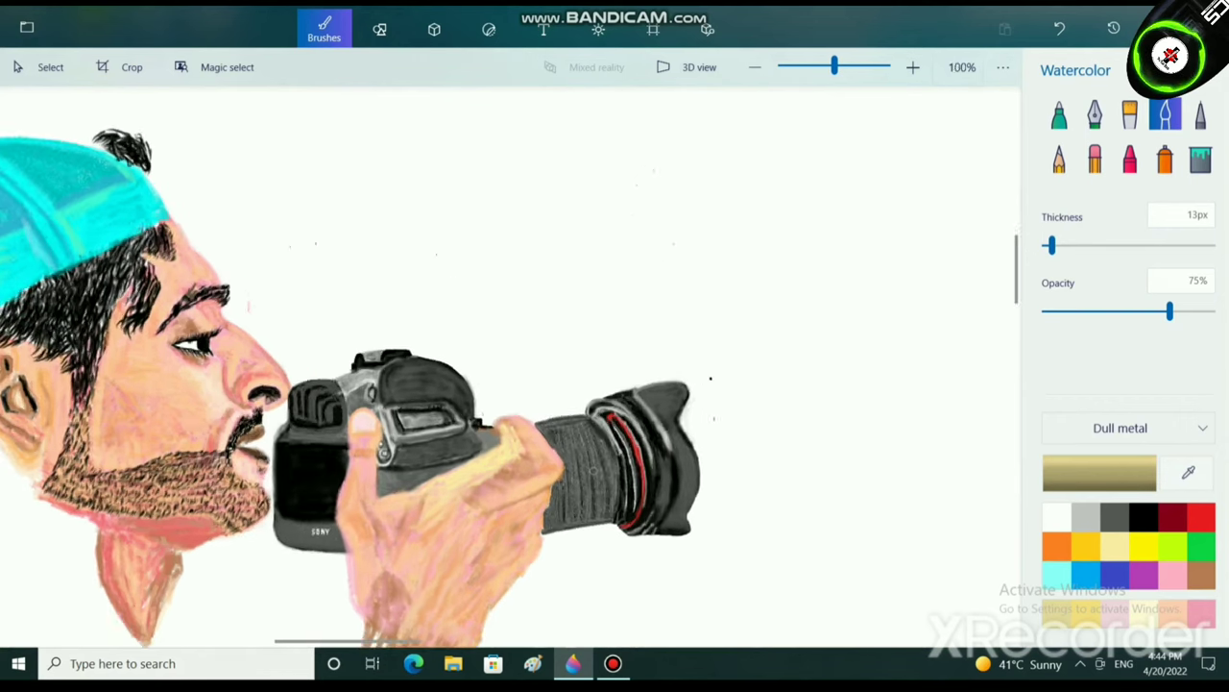
mouse_move(360, 369)
mouse_down()
mouse_move(397, 413)
mouse_move(366, 448)
mouse_up()
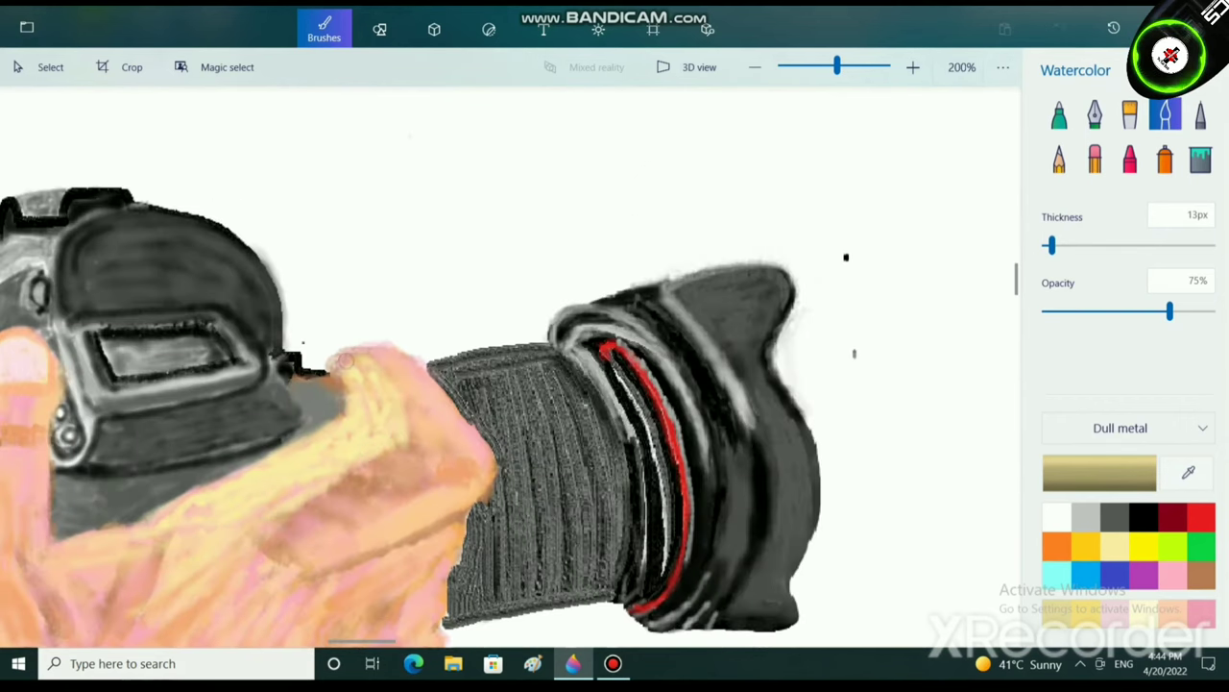
Start the forearm below the wrist with brown watercolor strokes at 35 px thickness.
scroll(375, 402, down, 5)
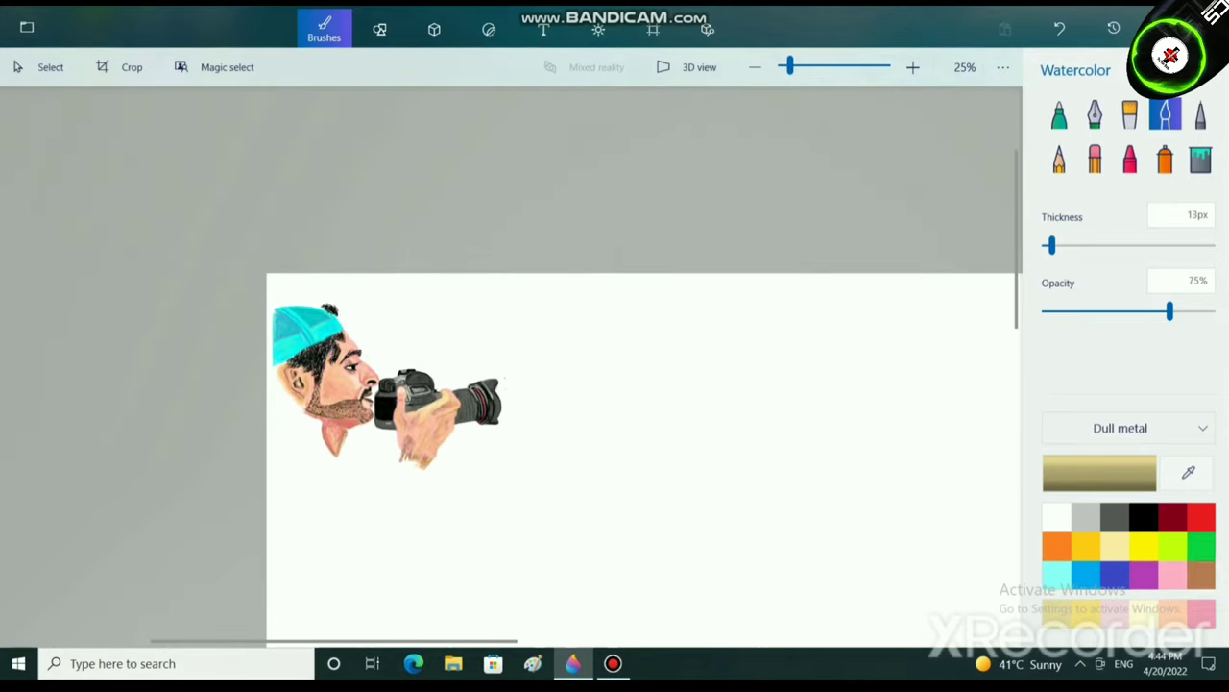
scroll(415, 439, up, 1)
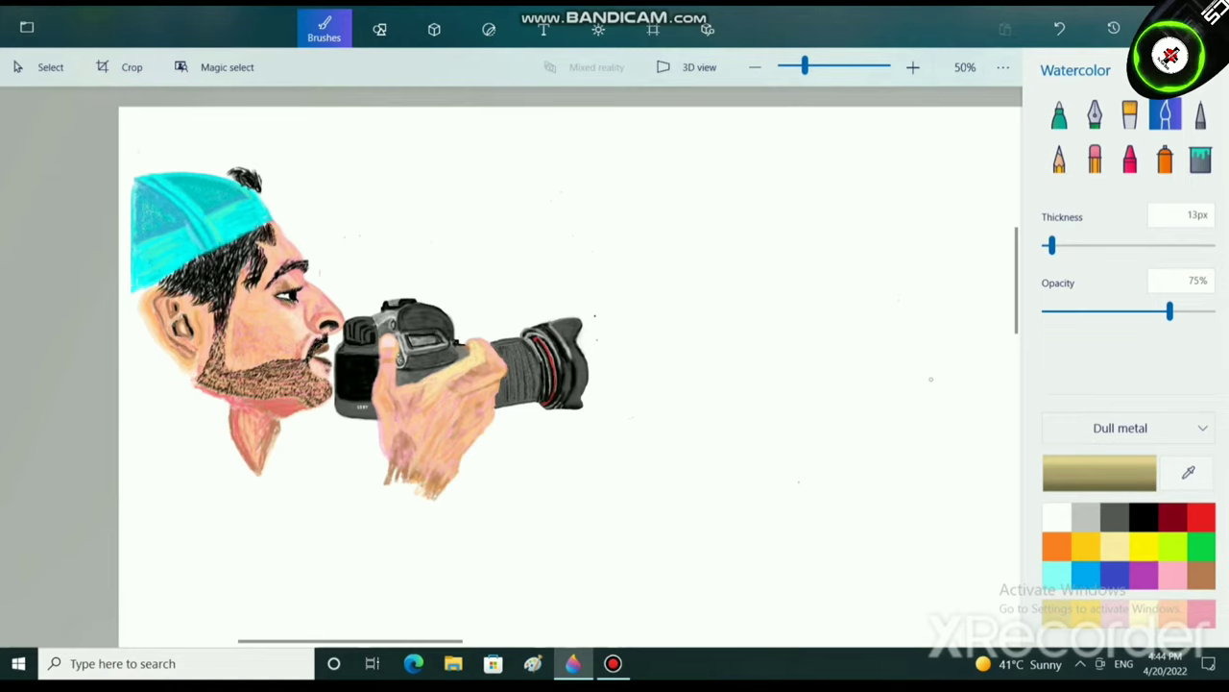
scroll(684, 499, down, 1)
scroll(535, 504, up, 1)
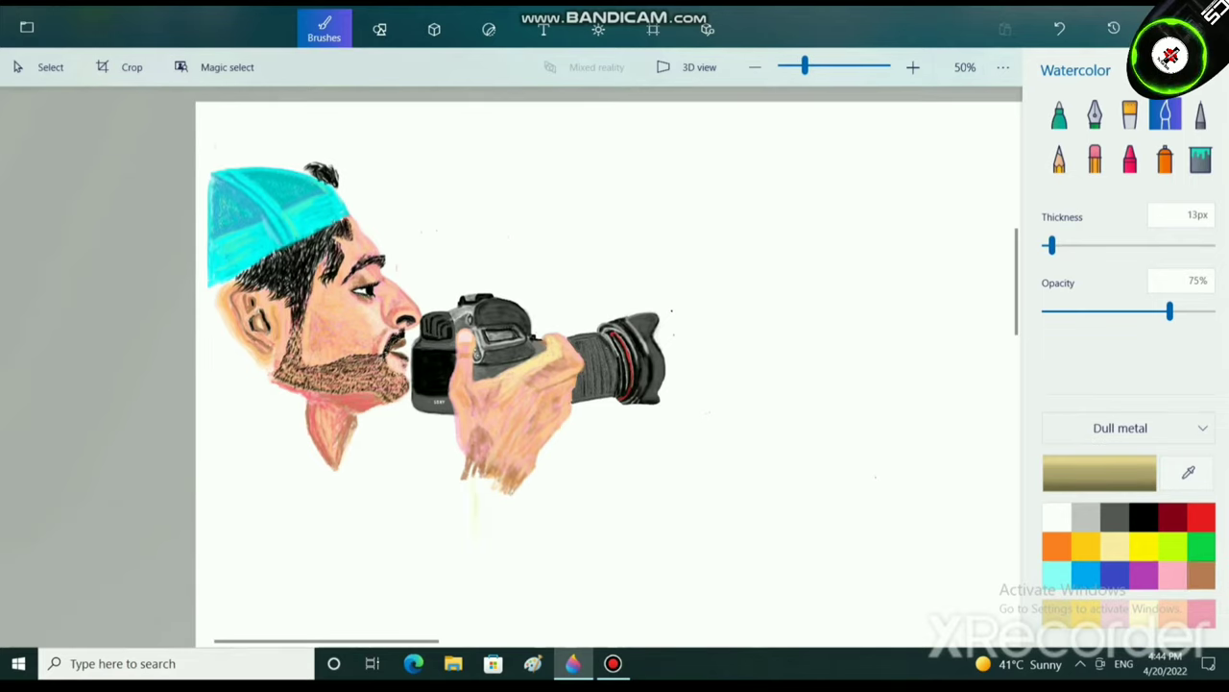
click(1201, 574)
drag(1052, 246, 1070, 246)
mouse_move(490, 488)
mouse_down()
mouse_move(468, 522)
mouse_move(471, 578)
mouse_up()
drag(478, 517, 469, 607)
mouse_move(478, 538)
mouse_down()
mouse_move(471, 624)
mouse_move(488, 534)
mouse_move(474, 488)
mouse_move(469, 537)
mouse_up()
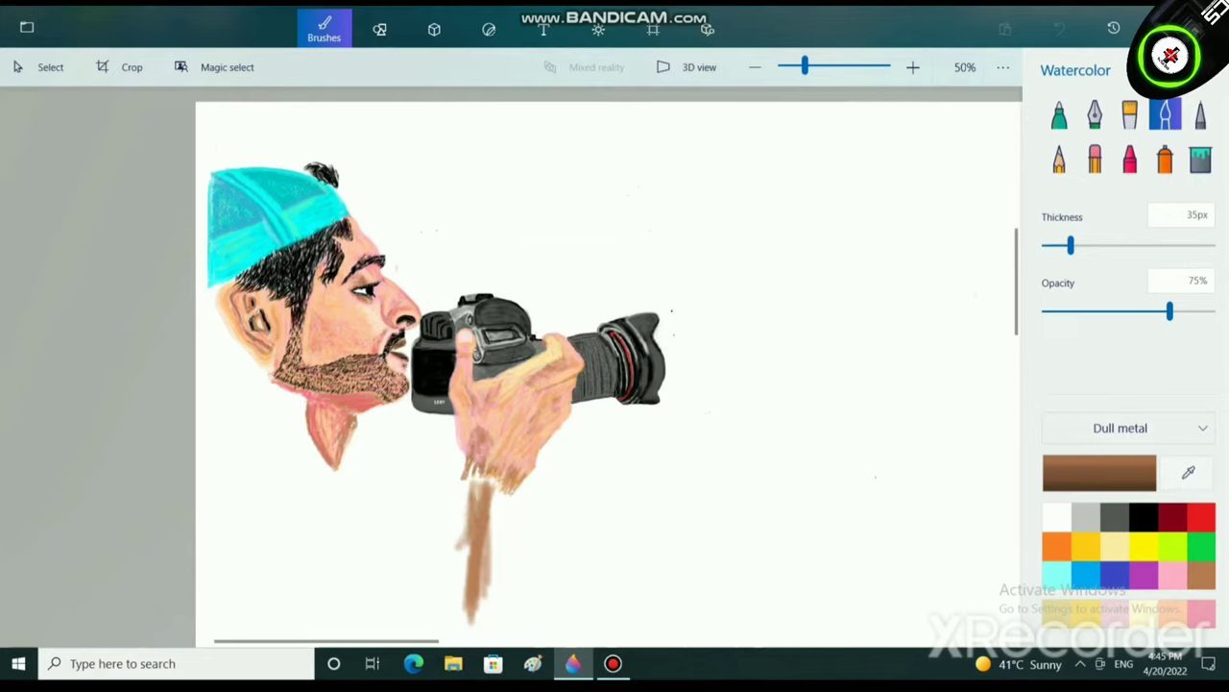
Lengthen and widen the forearm with more brown watercolor strokes along both sides, running up to the wrist.
drag(468, 490, 464, 618)
drag(463, 577, 446, 644)
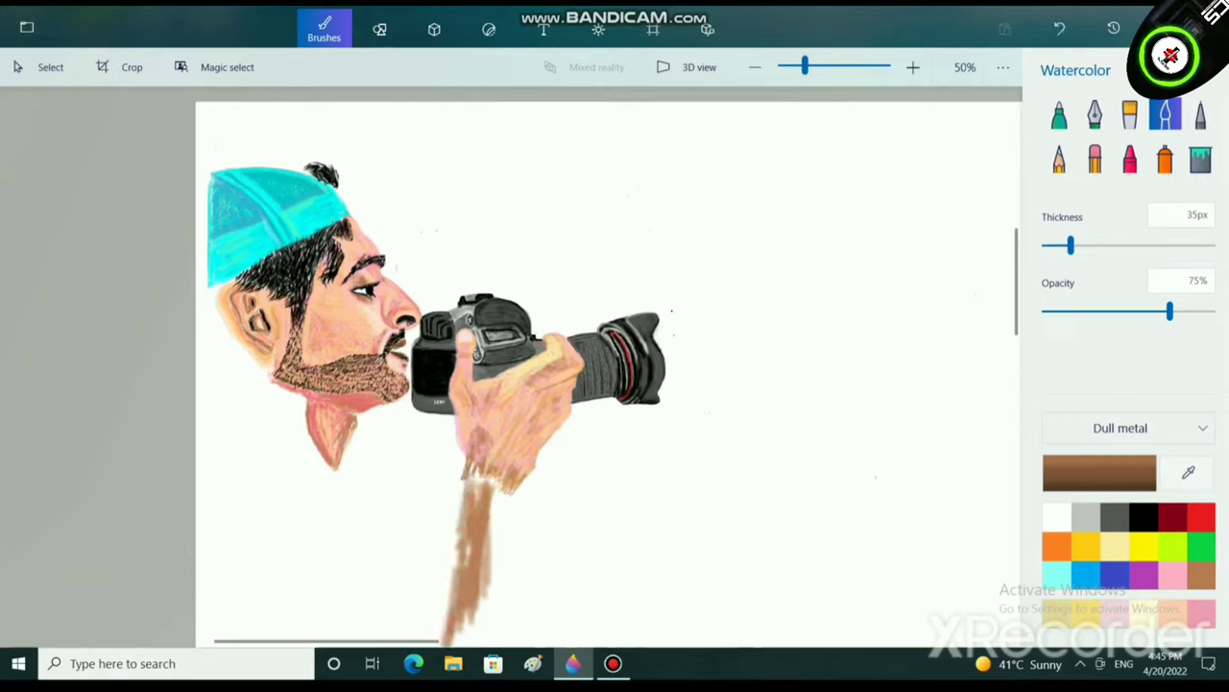
mouse_move(505, 496)
mouse_down()
mouse_move(498, 619)
mouse_move(473, 624)
mouse_up()
drag(482, 568, 469, 630)
mouse_move(497, 503)
mouse_down()
mouse_move(484, 565)
mouse_move(494, 544)
mouse_up()
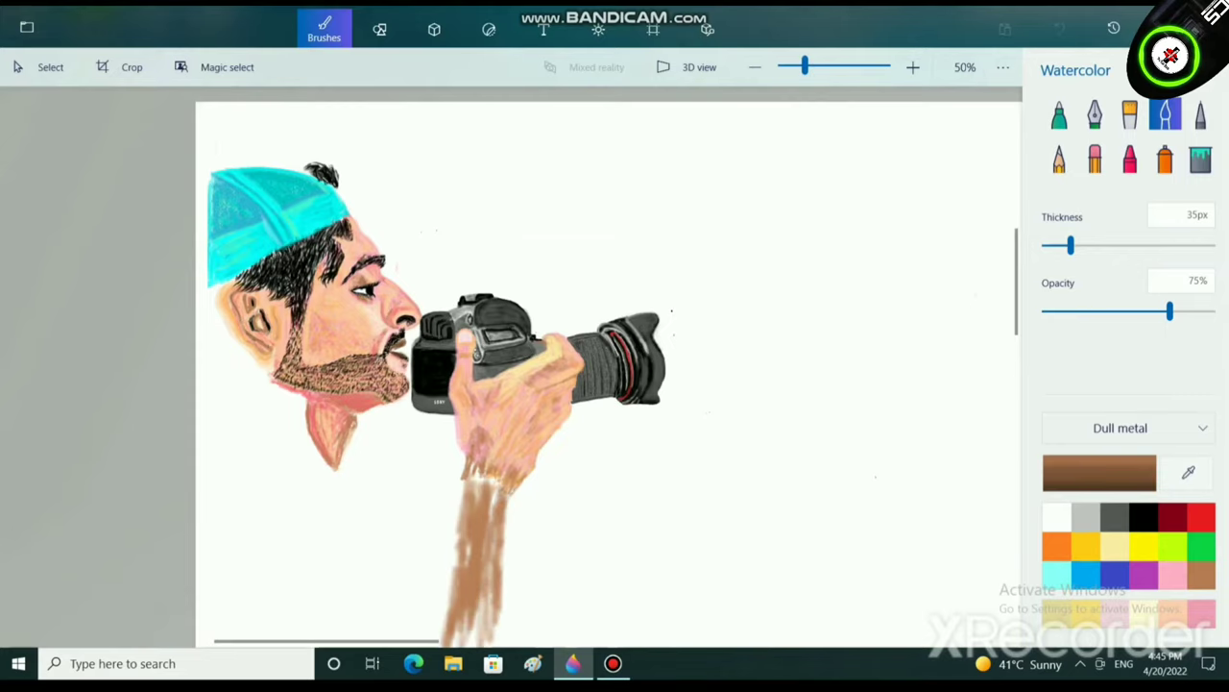
drag(486, 494, 483, 471)
scroll(469, 579, down, 2)
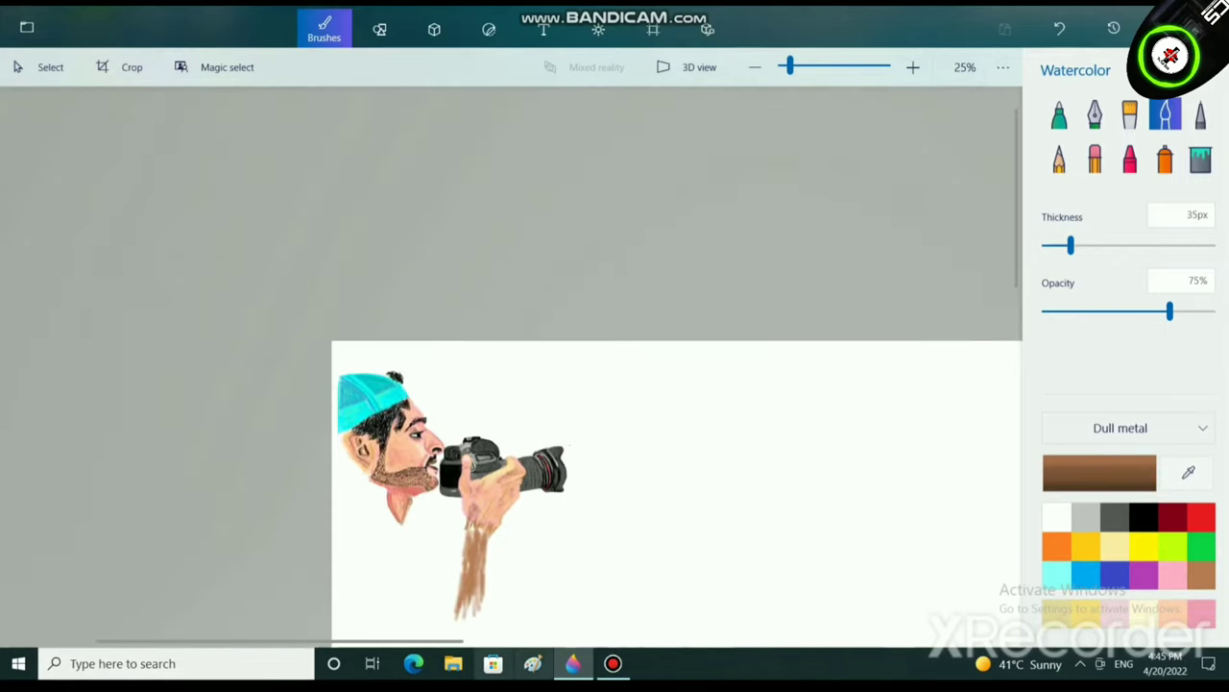
Join the forearm to the wrist and flare its left side outward with brown watercolor strokes.
mouse_move(573, 663)
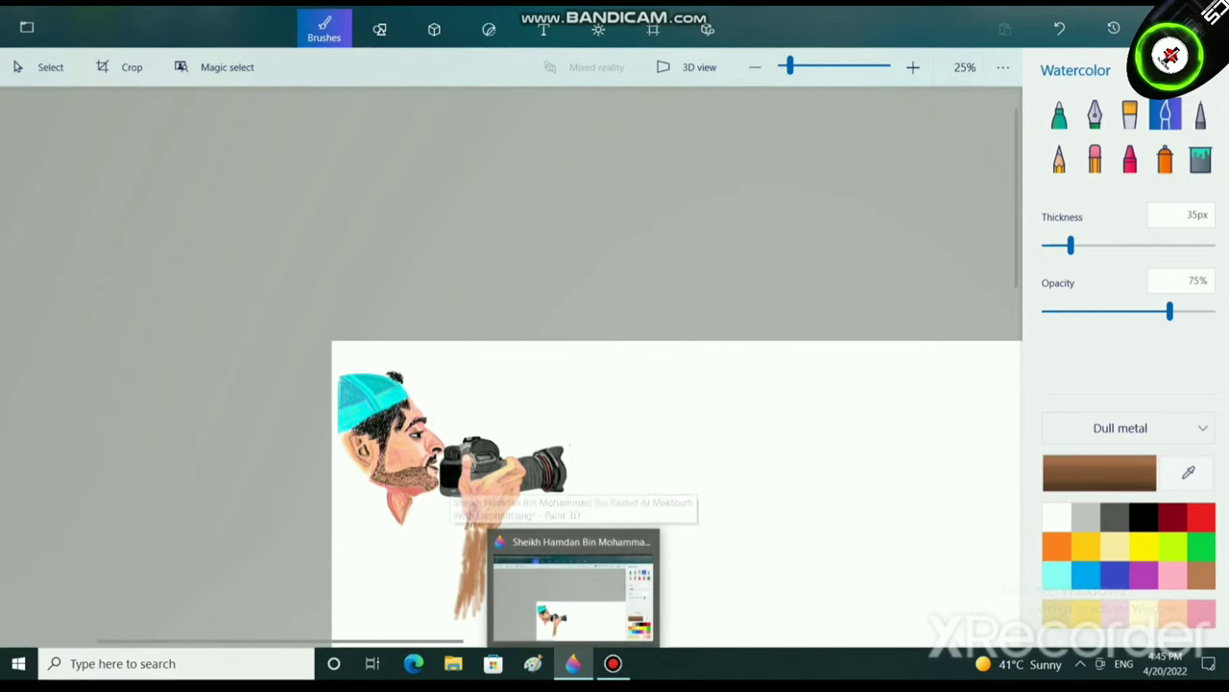
scroll(499, 580, up, 3)
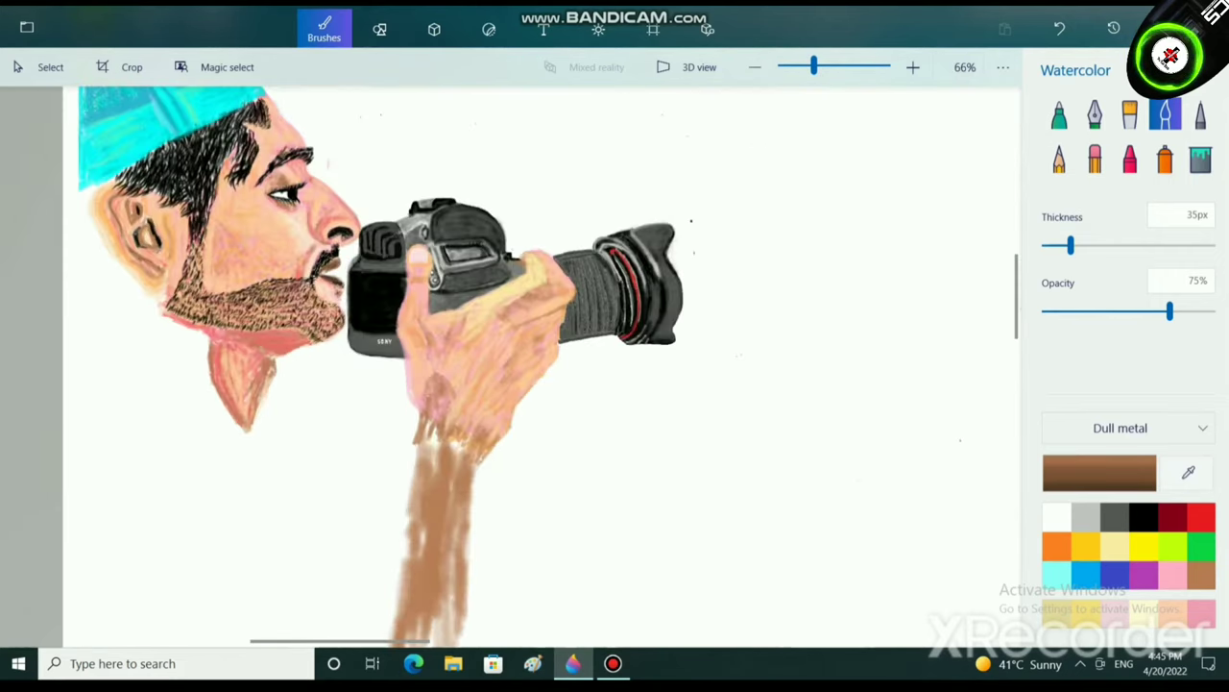
scroll(404, 605, up, 3)
scroll(403, 606, down, 3)
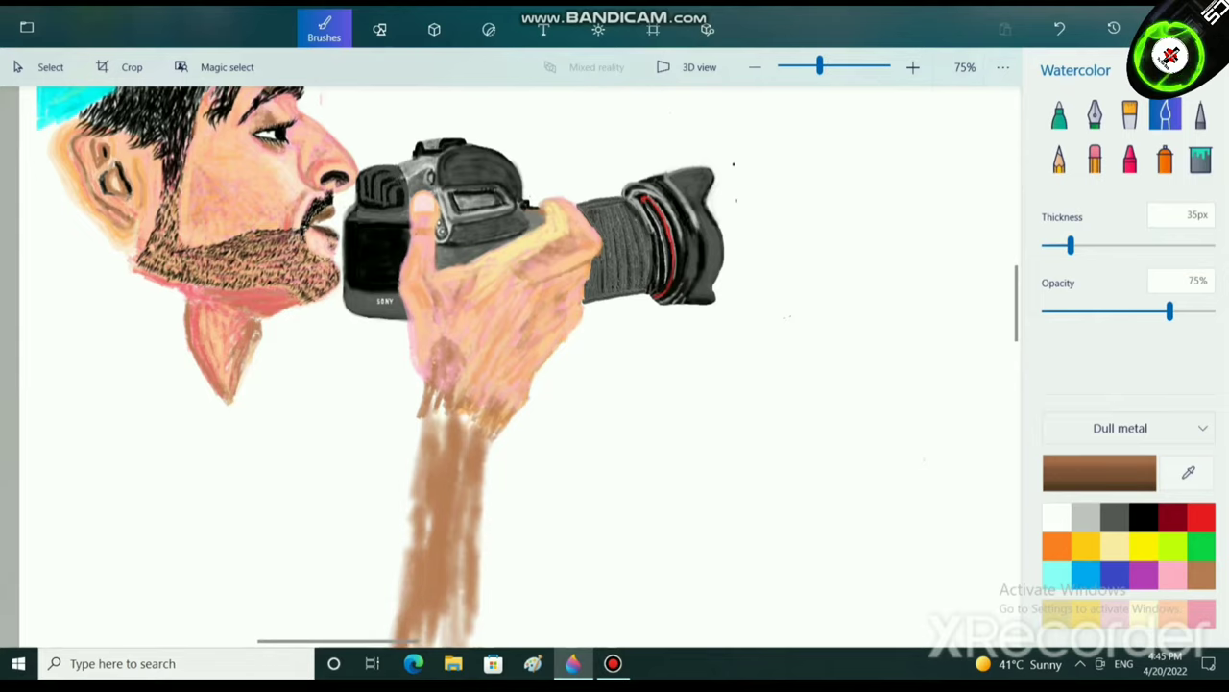
scroll(434, 615, up, 2)
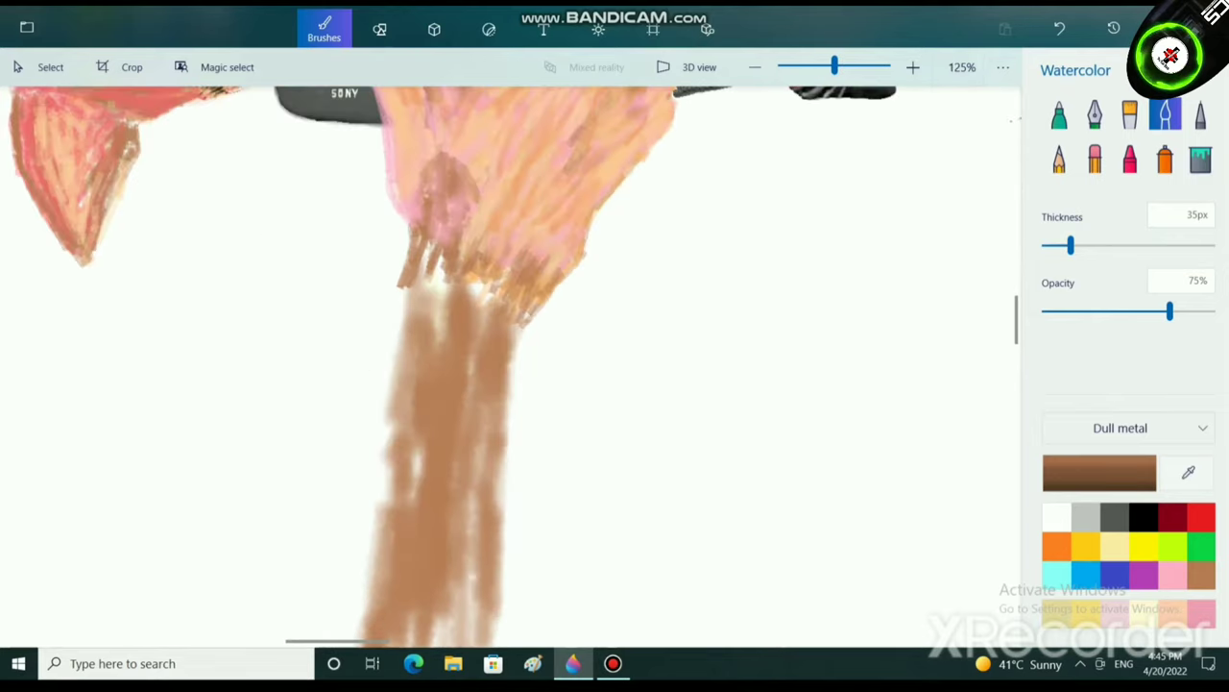
mouse_move(422, 263)
mouse_down()
mouse_move(375, 365)
mouse_move(351, 489)
mouse_move(369, 493)
mouse_move(335, 619)
mouse_move(383, 331)
mouse_move(413, 280)
mouse_move(399, 245)
mouse_move(336, 475)
mouse_move(320, 632)
mouse_move(345, 567)
mouse_move(331, 639)
mouse_move(394, 437)
mouse_up()
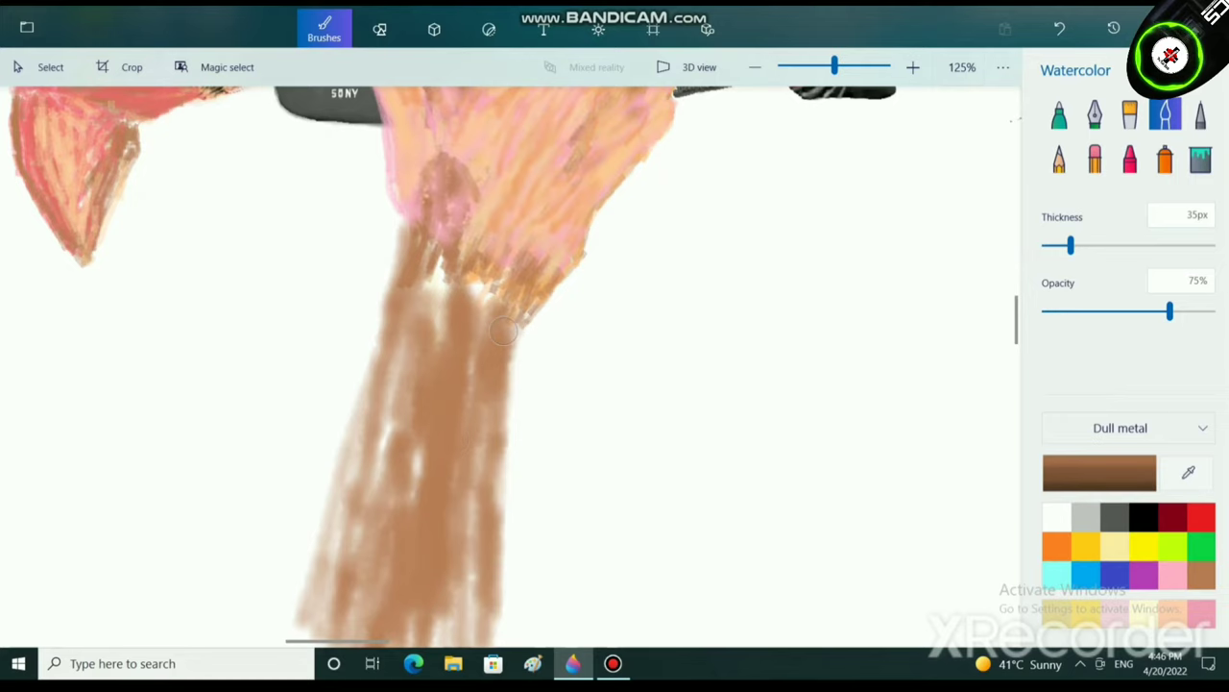
scroll(502, 329, down, 3)
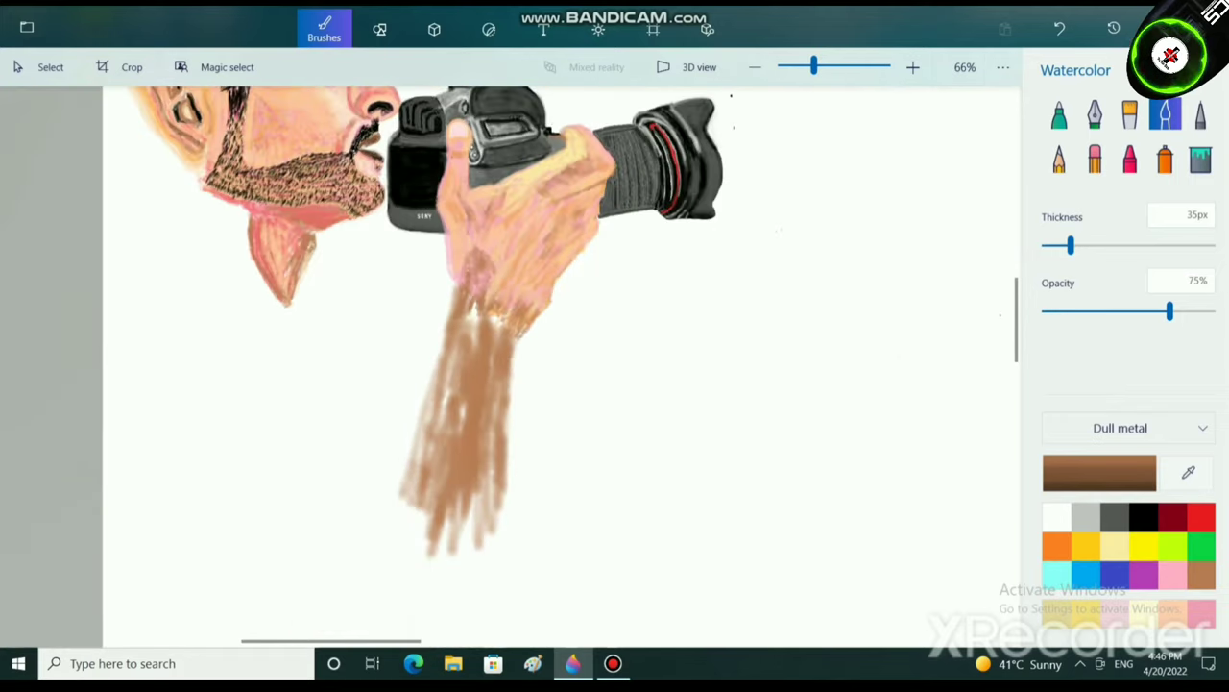
Widen the forearm's right side and extend its edge downward with brown watercolor strokes.
mouse_move(515, 362)
mouse_down()
mouse_move(512, 332)
mouse_move(515, 387)
mouse_up()
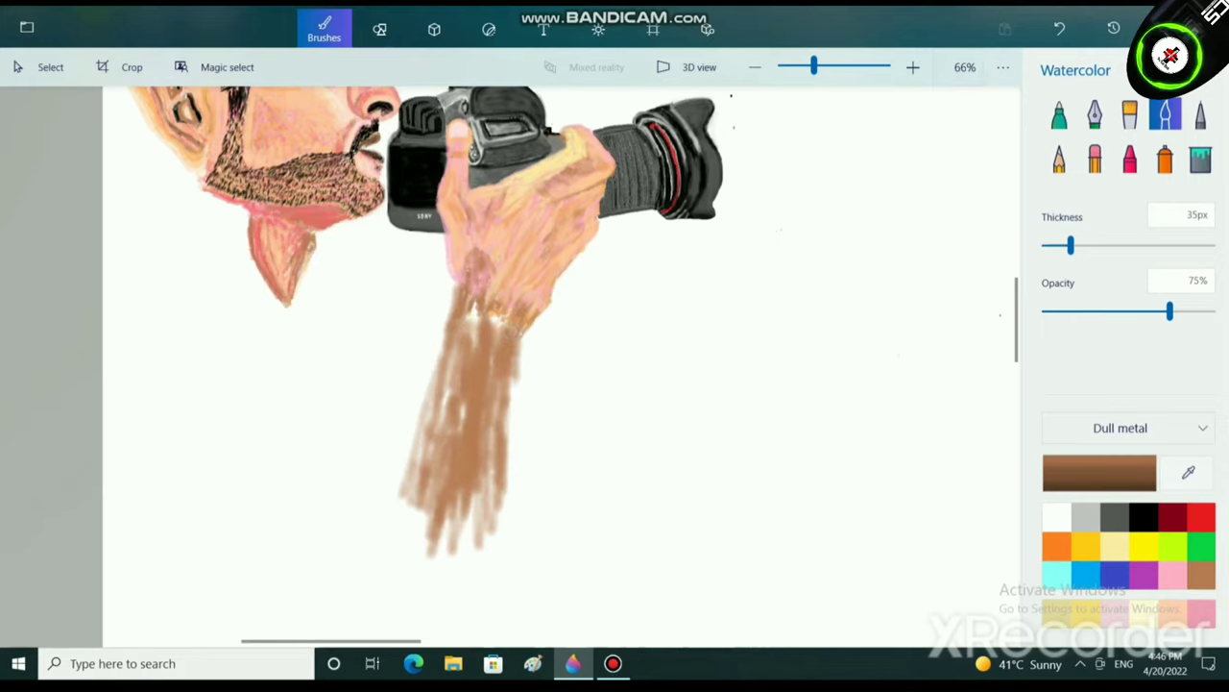
mouse_move(524, 334)
mouse_down()
mouse_move(515, 417)
mouse_move(517, 394)
mouse_up()
drag(518, 388, 500, 519)
drag(512, 432, 507, 533)
drag(514, 471, 505, 574)
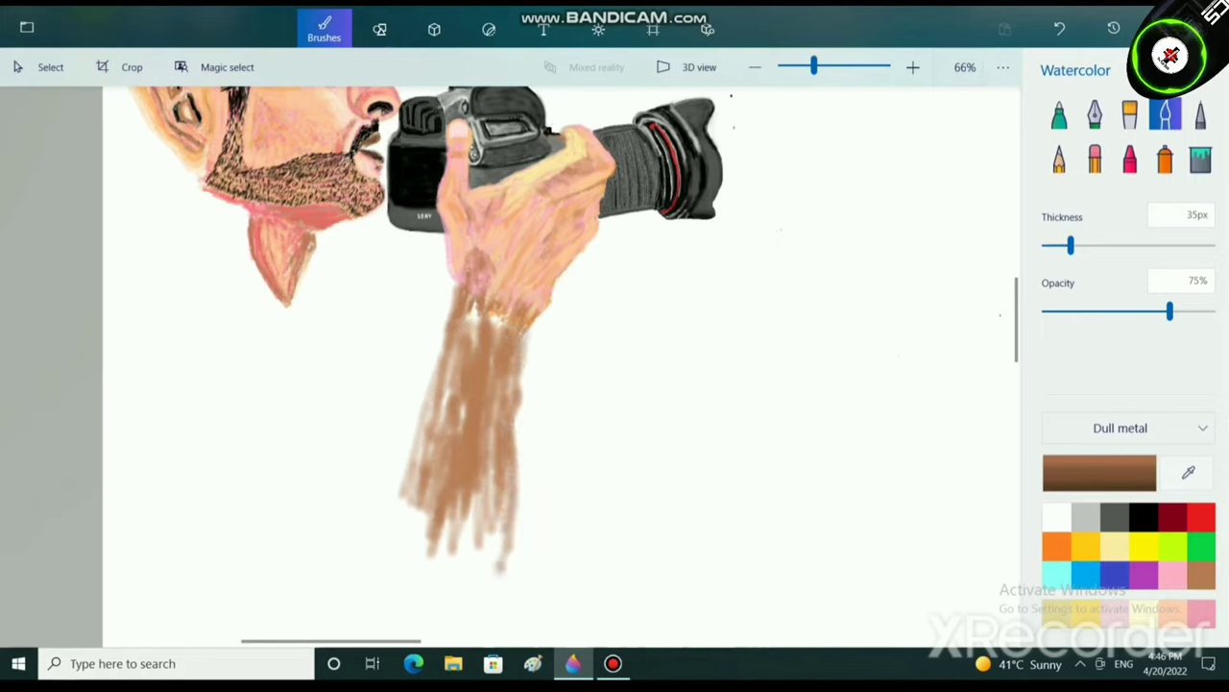
Lengthen the forearm's lower end with brown watercolor strokes and fill the pale gaps just below the wrist.
drag(507, 494, 494, 605)
drag(494, 519, 478, 614)
drag(480, 478, 457, 582)
drag(457, 499, 433, 600)
drag(443, 499, 413, 572)
drag(423, 491, 407, 550)
drag(437, 471, 429, 583)
mouse_move(476, 498)
mouse_down()
mouse_move(458, 587)
mouse_move(465, 532)
mouse_up()
drag(471, 304, 471, 344)
mouse_move(477, 312)
mouse_down()
mouse_move(476, 347)
mouse_move(509, 394)
mouse_up()
drag(503, 409, 502, 424)
drag(519, 356, 516, 380)
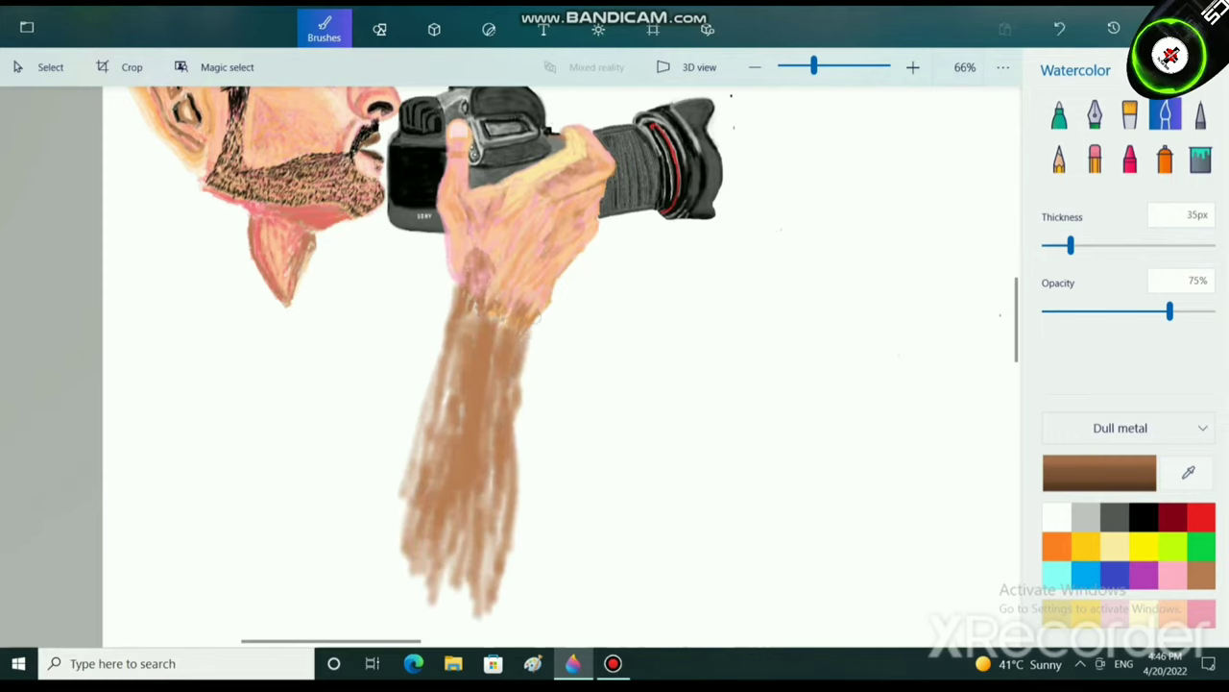
Paint the forearm's left edge curving outward and down toward the elbow with brown watercolor strokes.
scroll(538, 312, down, 5)
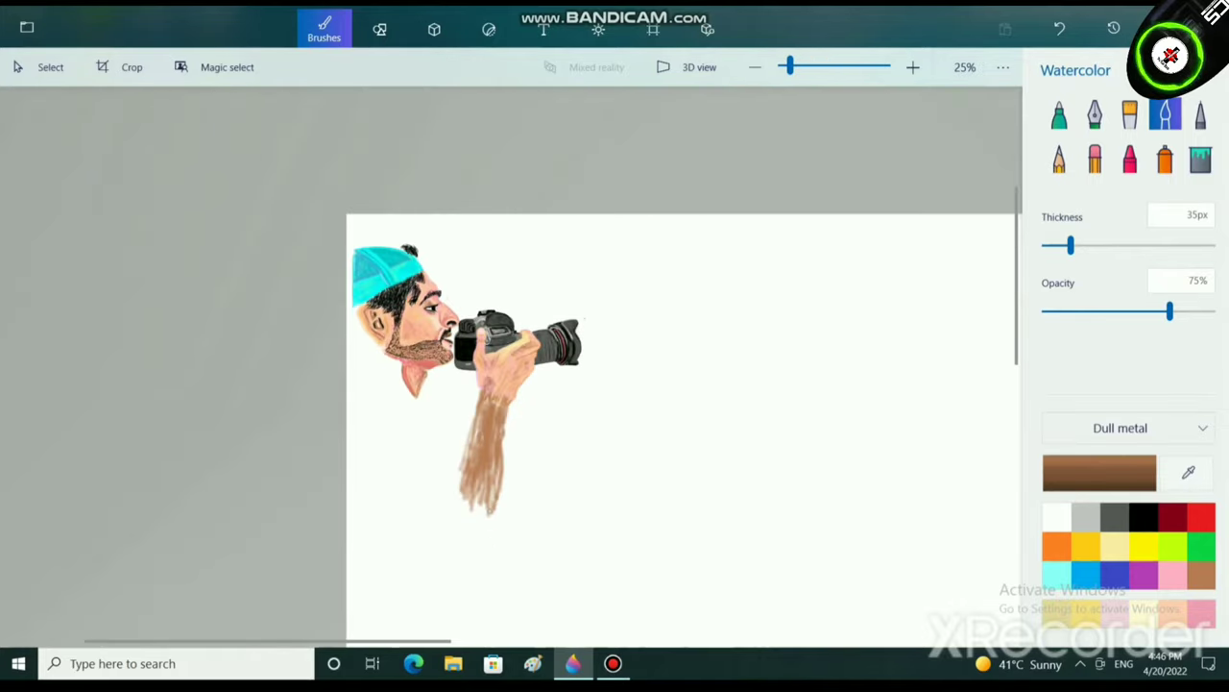
scroll(479, 514, down, 3)
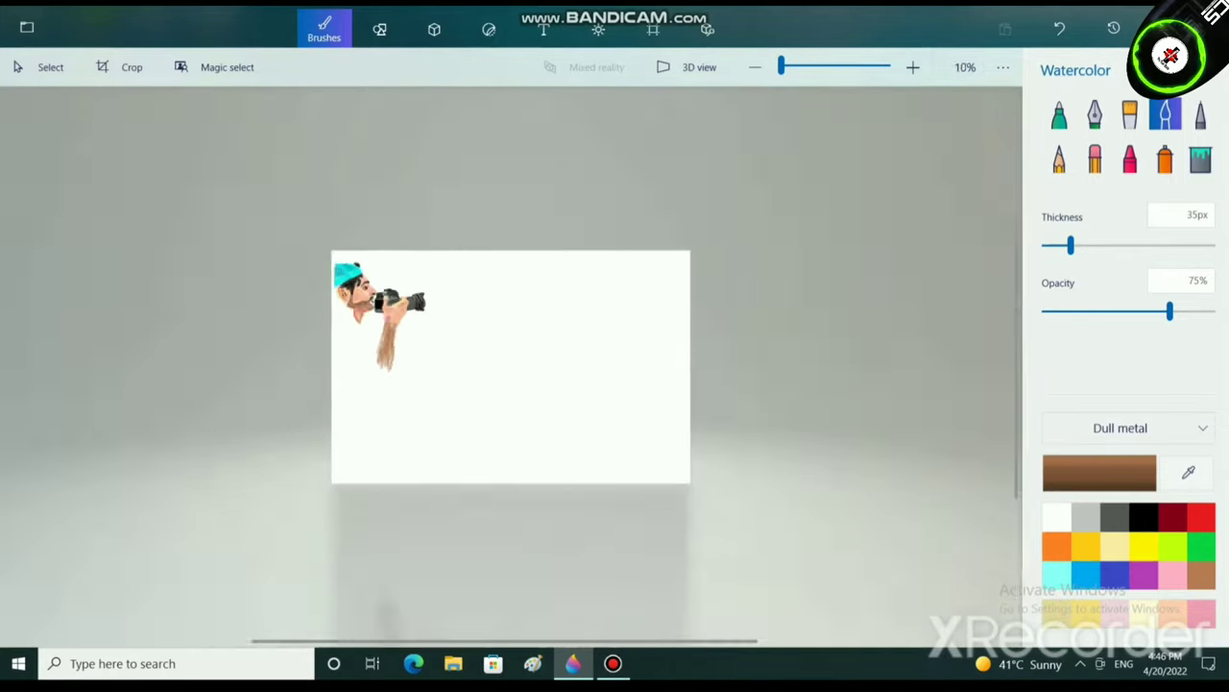
scroll(466, 522, up, 3)
mouse_move(361, 153)
mouse_down()
mouse_move(563, 359)
mouse_move(539, 519)
mouse_up()
scroll(536, 517, up, 2)
mouse_move(408, 391)
mouse_down()
mouse_move(401, 480)
mouse_move(405, 451)
mouse_move(377, 486)
mouse_up()
mouse_move(380, 422)
mouse_down()
mouse_move(346, 567)
mouse_move(336, 557)
mouse_up()
mouse_move(375, 379)
mouse_down()
mouse_move(355, 442)
mouse_move(336, 432)
mouse_move(322, 476)
mouse_up()
drag(351, 403, 298, 510)
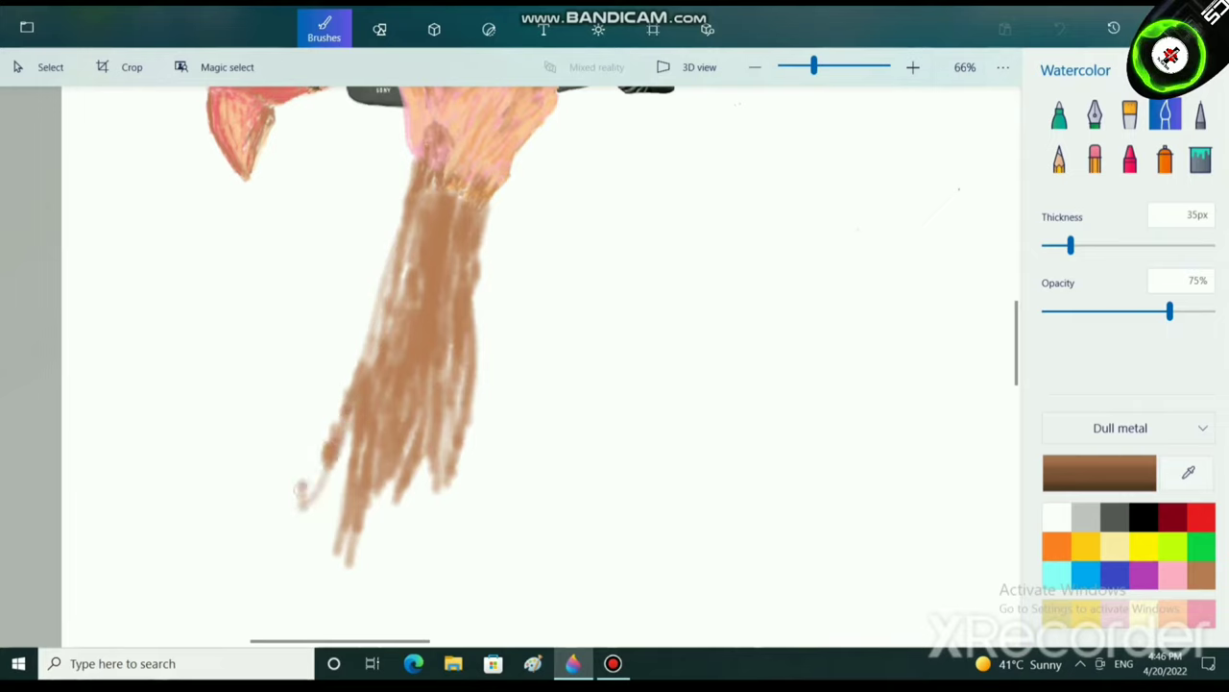
drag(326, 452, 283, 561)
drag(303, 518, 288, 588)
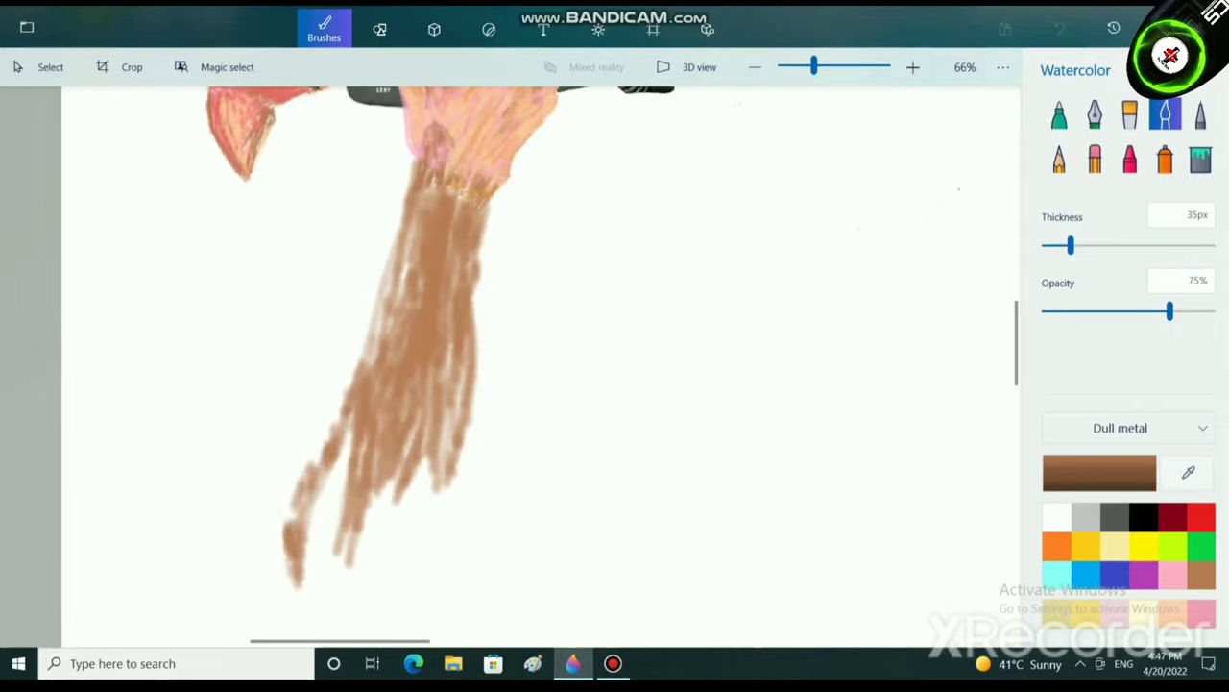
Fill the area inside the forearm's flared left edge with slanted brown watercolor strokes.
drag(322, 461, 300, 576)
drag(352, 418, 309, 557)
mouse_move(348, 451)
mouse_down()
mouse_move(307, 571)
mouse_move(309, 547)
mouse_up()
drag(395, 476, 338, 571)
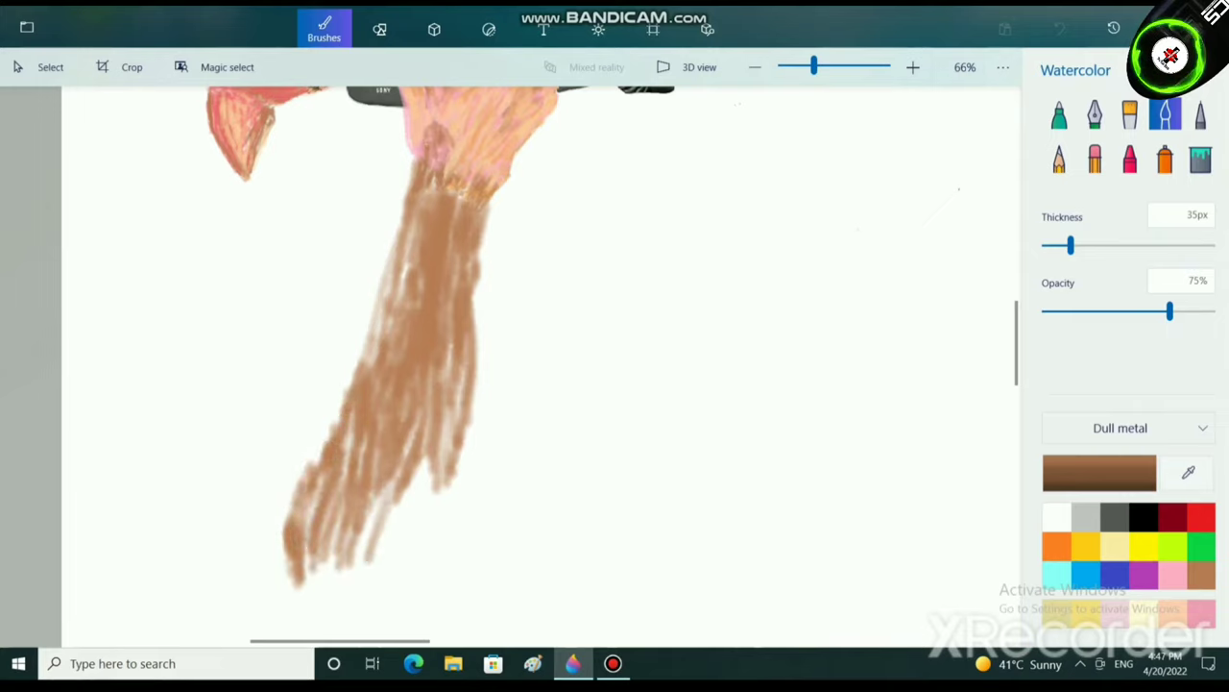
Carry the forearm's right edge further down toward the elbow with brown watercolor strokes.
mouse_move(427, 451)
mouse_down()
mouse_move(365, 582)
mouse_move(419, 518)
mouse_up()
drag(469, 413, 457, 460)
drag(472, 337, 443, 501)
drag(466, 454, 432, 567)
mouse_move(444, 517)
mouse_down()
mouse_move(401, 603)
mouse_move(444, 537)
mouse_up()
Fill the lower forearm between both edges with long slanted brown watercolor strokes reaching down to the elbow.
drag(447, 538, 406, 629)
drag(448, 499, 398, 607)
drag(438, 491, 369, 638)
drag(415, 509, 353, 618)
drag(374, 528, 338, 632)
drag(348, 543, 322, 640)
mouse_move(329, 566)
mouse_down()
mouse_move(317, 638)
mouse_move(315, 626)
mouse_up()
mouse_move(336, 565)
mouse_down()
mouse_move(319, 622)
mouse_move(330, 624)
mouse_up()
drag(336, 555, 306, 621)
drag(363, 539, 344, 603)
drag(401, 465, 357, 592)
drag(410, 516, 360, 633)
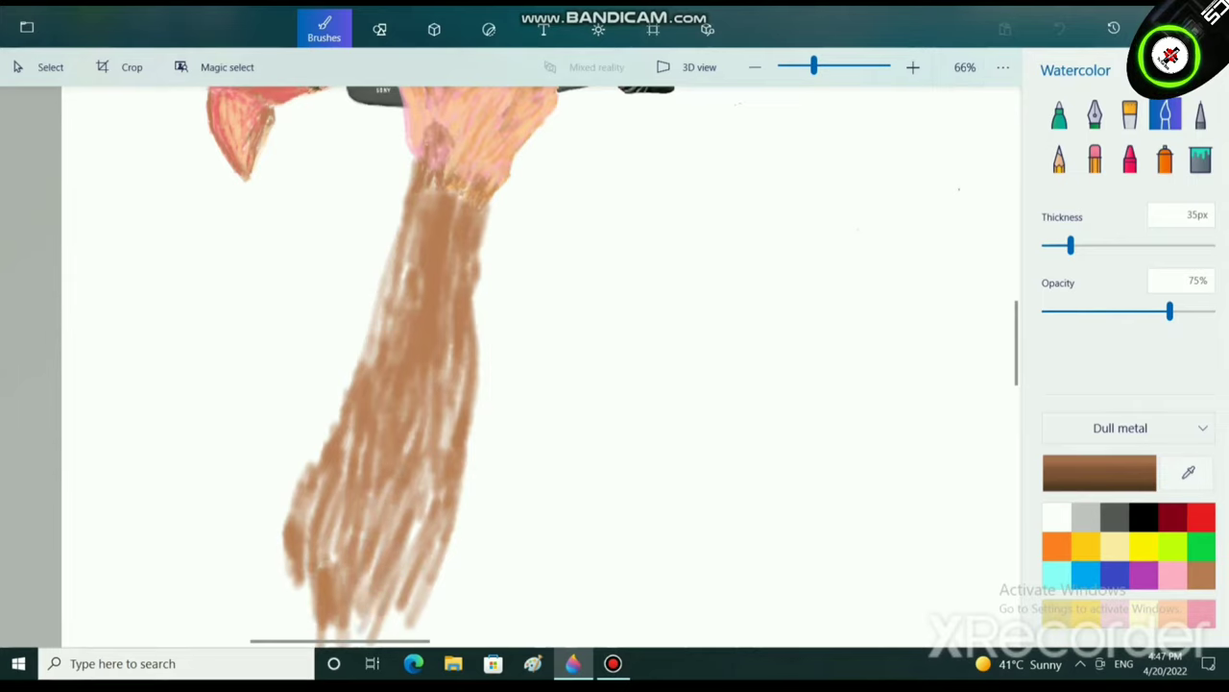
drag(403, 564, 350, 641)
drag(410, 595, 384, 638)
Taper the forearm to a pointed elbow and start the upper arm's lower edge with brown watercolor strokes.
scroll(384, 485, down, 5)
scroll(370, 487, up, 2)
scroll(370, 487, up, 1)
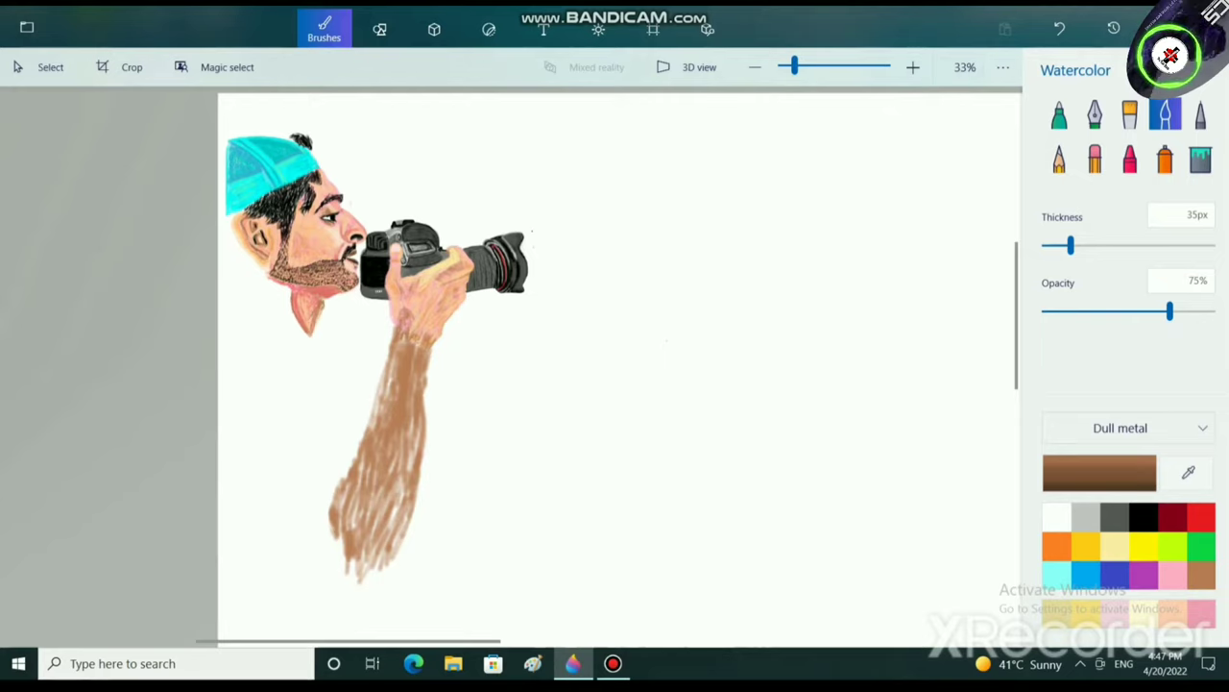
mouse_move(401, 474)
mouse_down()
mouse_move(395, 521)
mouse_move(372, 534)
mouse_move(361, 566)
mouse_move(364, 589)
mouse_move(377, 580)
mouse_move(358, 623)
mouse_move(386, 574)
mouse_move(365, 618)
mouse_move(313, 590)
mouse_up()
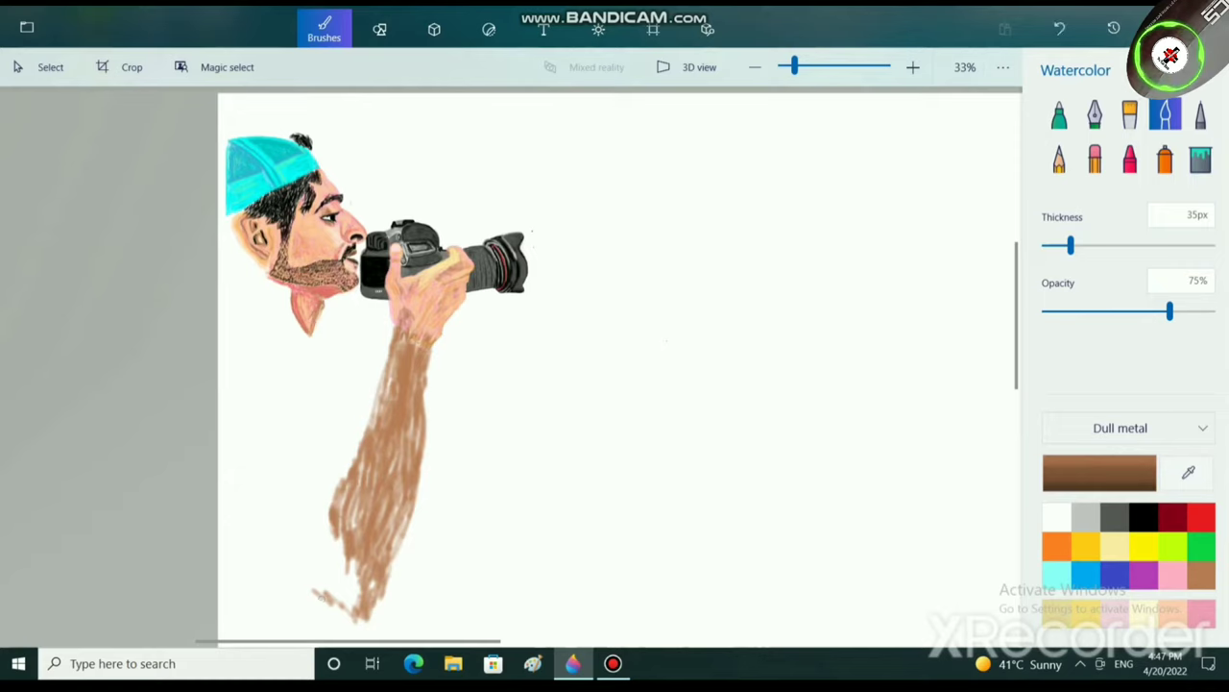
Paint the bent upper arm to the left of the elbow with dense brown watercolor strokes and save the drawing.
mouse_move(228, 528)
mouse_down()
mouse_move(351, 614)
mouse_move(259, 559)
mouse_move(326, 557)
mouse_move(272, 488)
mouse_move(294, 469)
mouse_move(319, 494)
mouse_move(251, 547)
mouse_move(307, 552)
mouse_move(336, 593)
mouse_move(350, 580)
mouse_move(324, 525)
mouse_move(294, 536)
mouse_move(321, 547)
mouse_up()
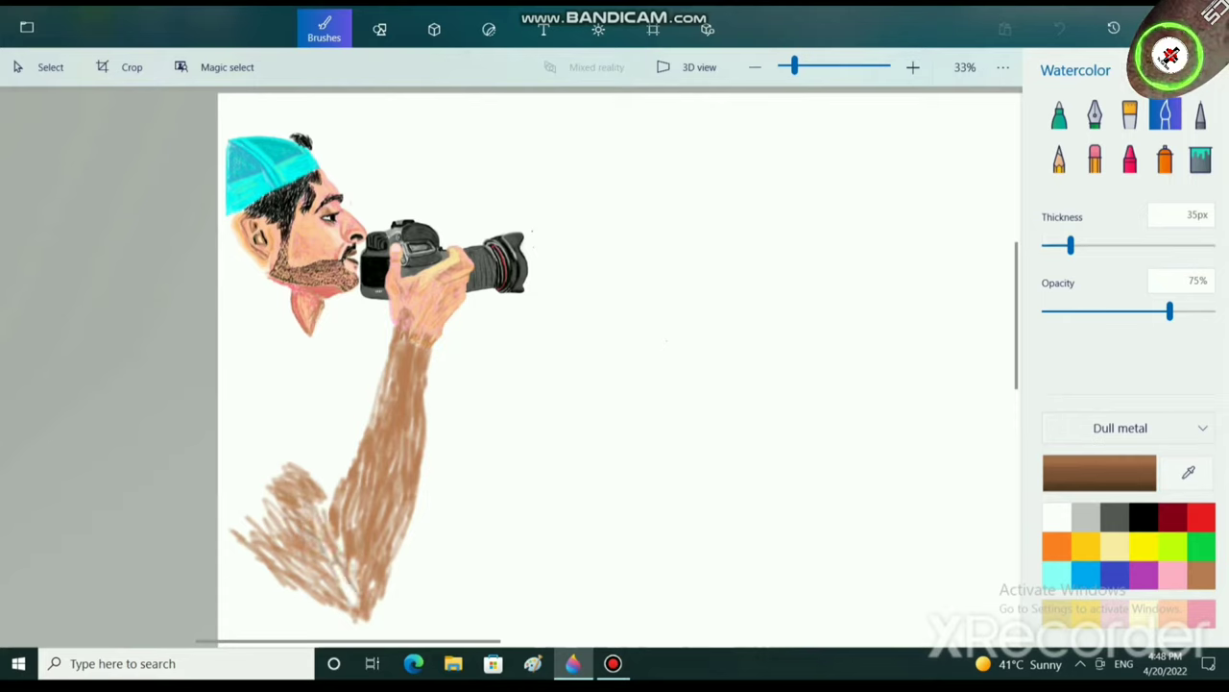
mouse_move(311, 494)
mouse_down()
mouse_move(300, 455)
mouse_move(277, 523)
mouse_up()
mouse_move(282, 494)
mouse_down()
mouse_move(256, 539)
mouse_move(256, 528)
mouse_up()
drag(278, 555, 336, 614)
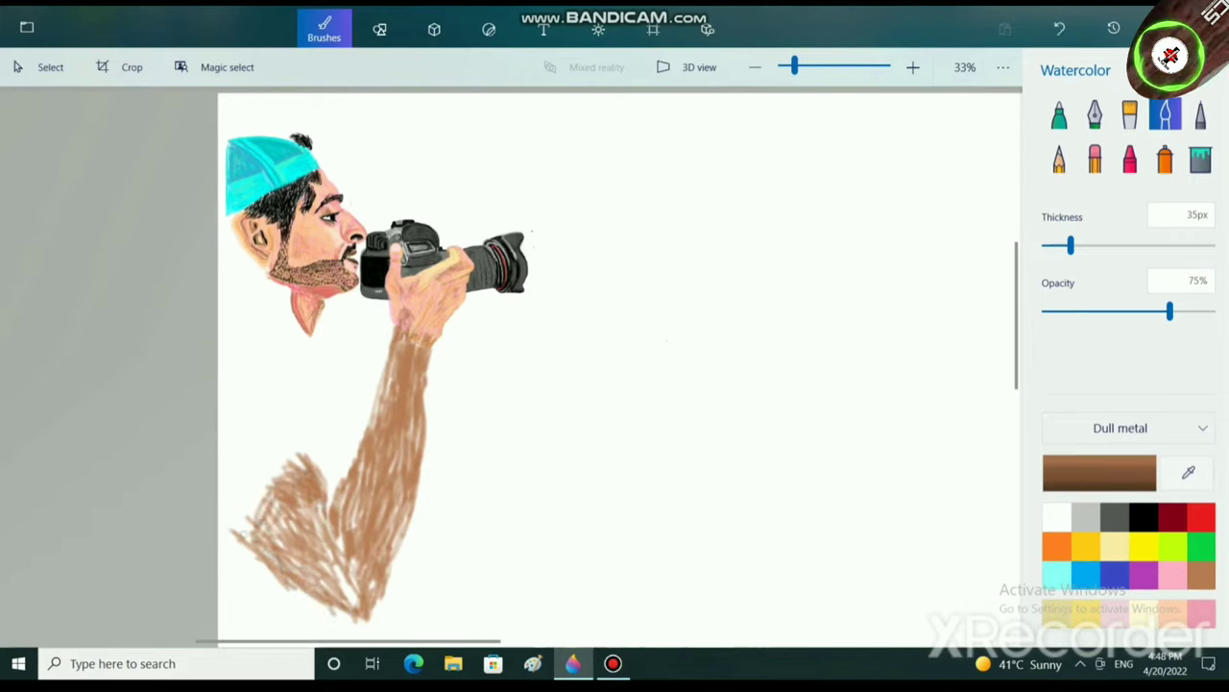
drag(247, 536, 253, 555)
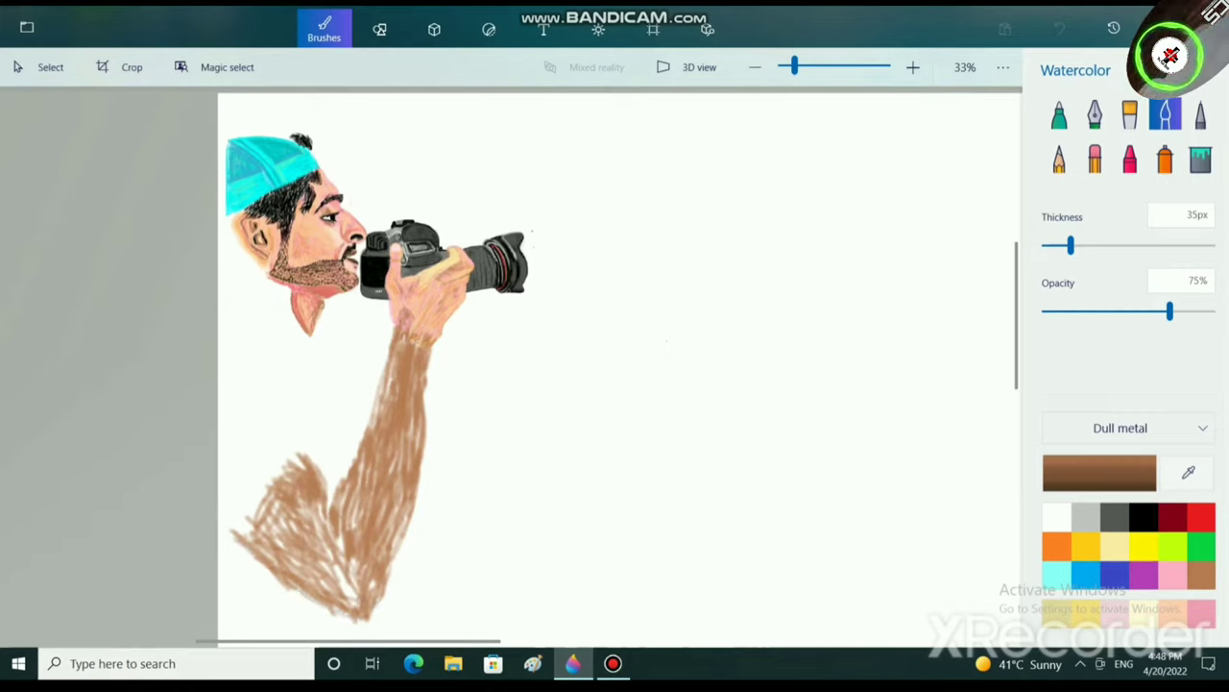
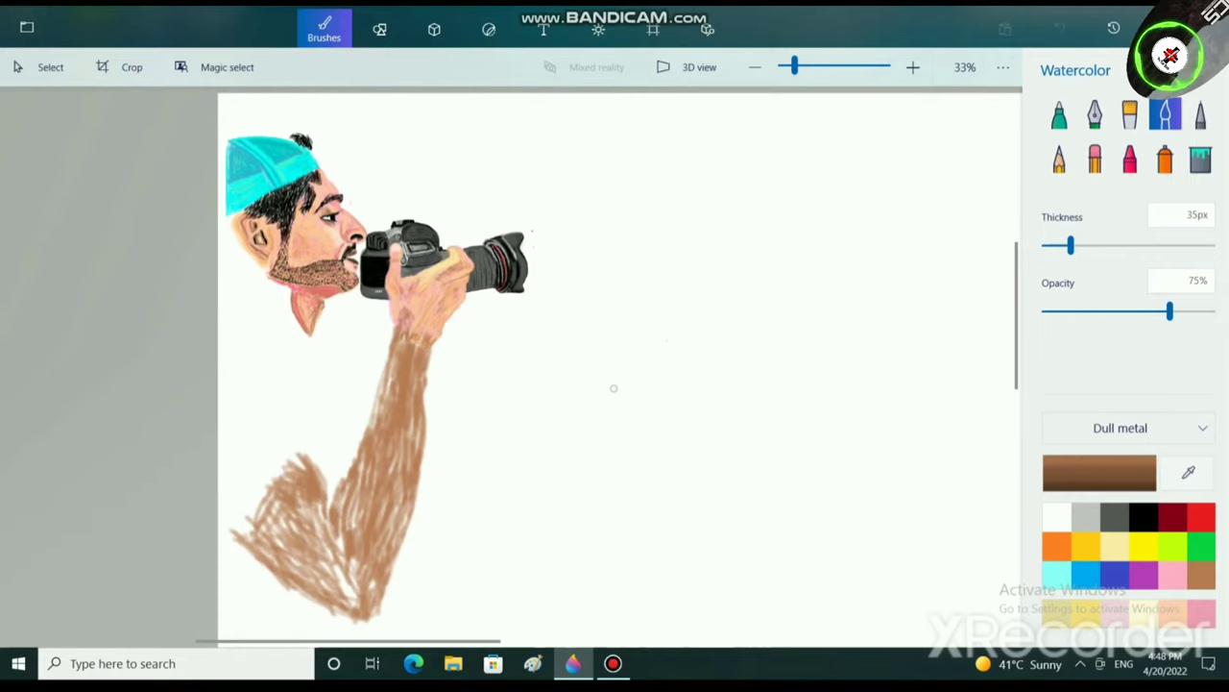
key(ctrl+s)
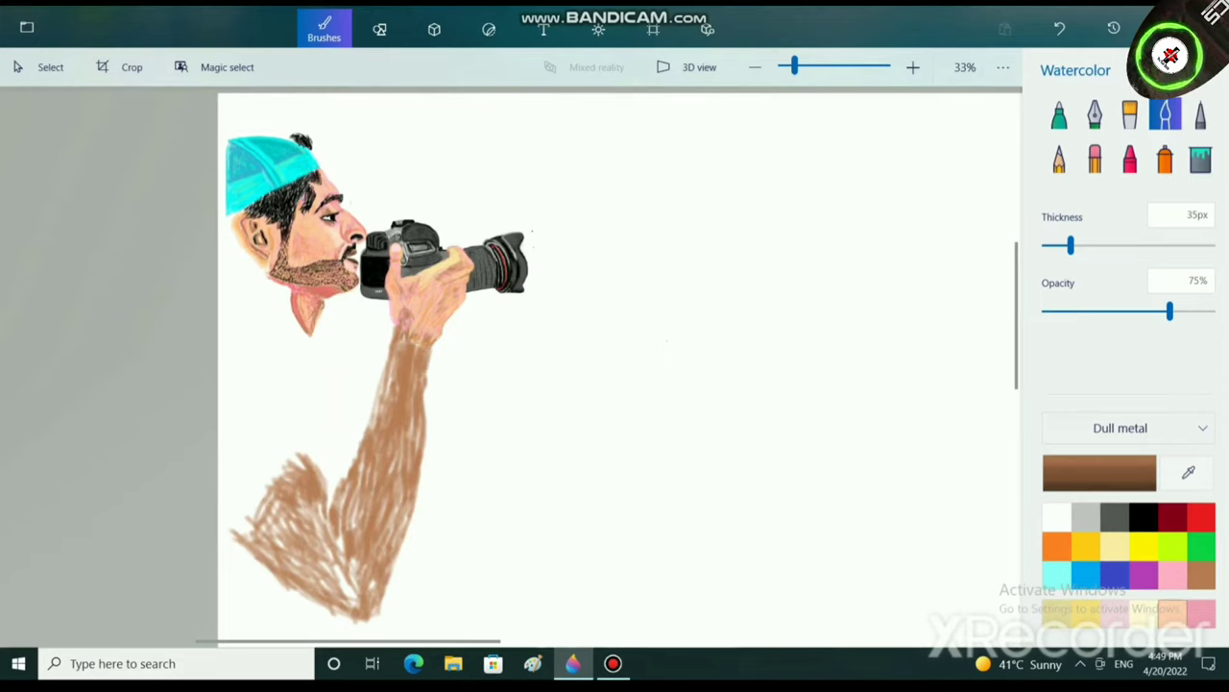
Brush light peach watercolor highlights over the brown forearm, elbow and upper arm.
click(1172, 613)
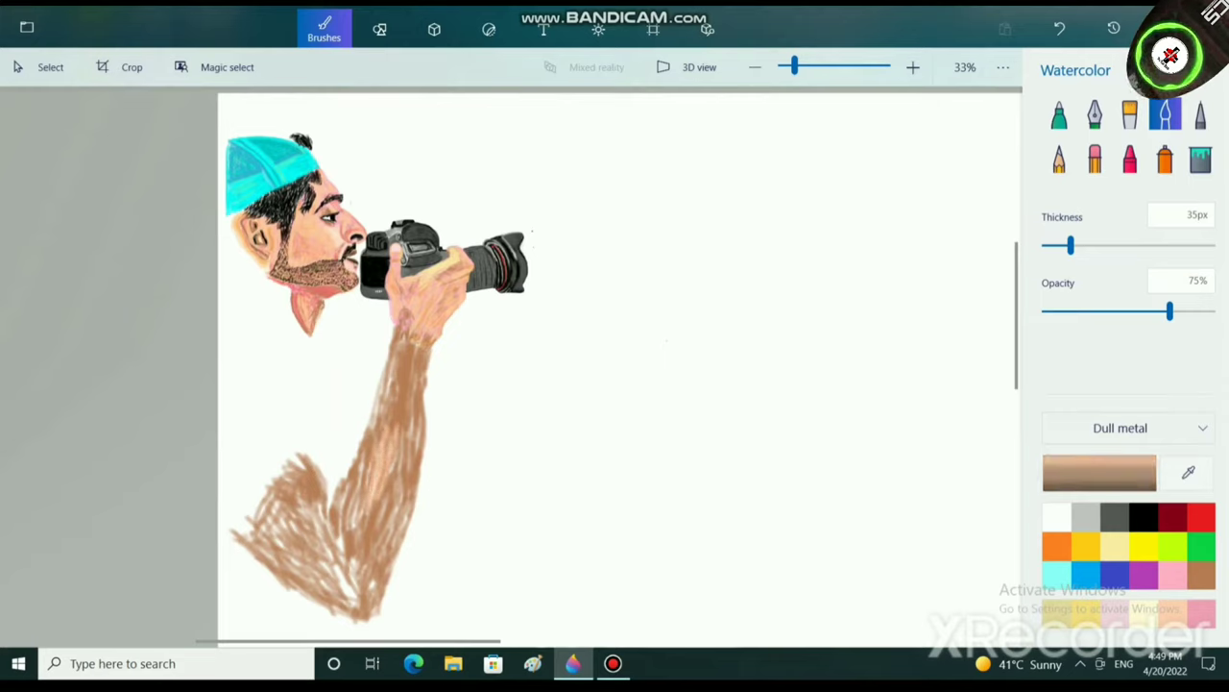
mouse_move(407, 365)
mouse_down()
mouse_move(396, 434)
mouse_move(414, 429)
mouse_move(377, 526)
mouse_move(384, 594)
mouse_move(371, 605)
mouse_up()
drag(301, 544, 336, 584)
mouse_move(257, 538)
mouse_down()
mouse_move(313, 594)
mouse_move(326, 496)
mouse_move(302, 505)
mouse_move(313, 472)
mouse_move(283, 517)
mouse_up()
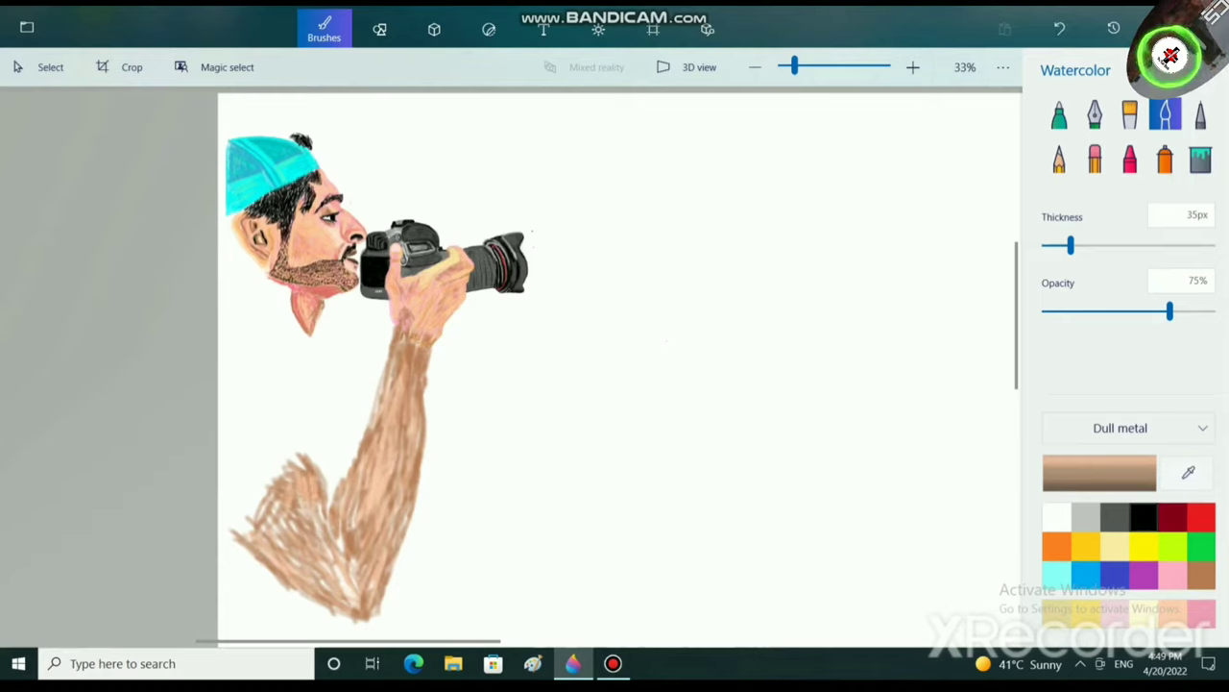
Add short black watercolor strokes down the forearm and across the inner elbow.
click(1143, 516)
mouse_move(363, 477)
mouse_down()
mouse_move(377, 495)
mouse_move(399, 423)
mouse_move(419, 421)
mouse_move(400, 367)
mouse_move(419, 348)
mouse_up()
mouse_move(384, 418)
mouse_down()
mouse_move(353, 518)
mouse_move(389, 514)
mouse_up()
mouse_move(406, 469)
mouse_down()
mouse_move(360, 557)
mouse_move(303, 499)
mouse_move(297, 559)
mouse_up()
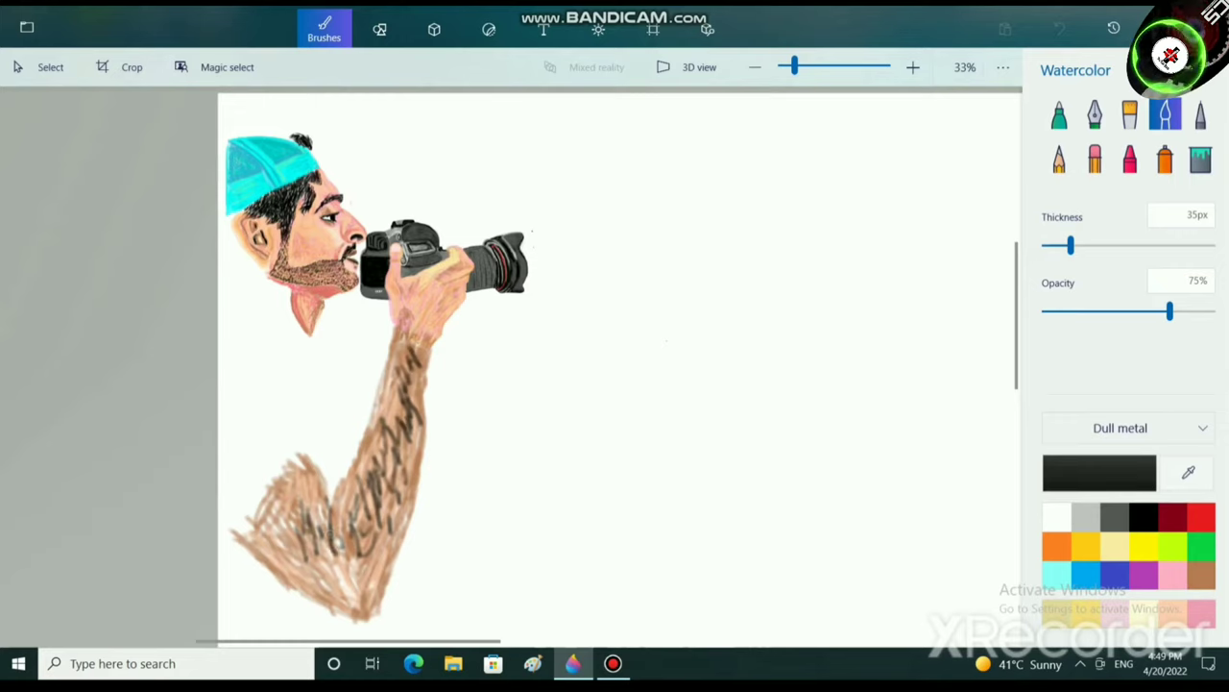
Blend the black marks on the forearm and inner elbow into the skin with light peach watercolor strokes.
click(1172, 575)
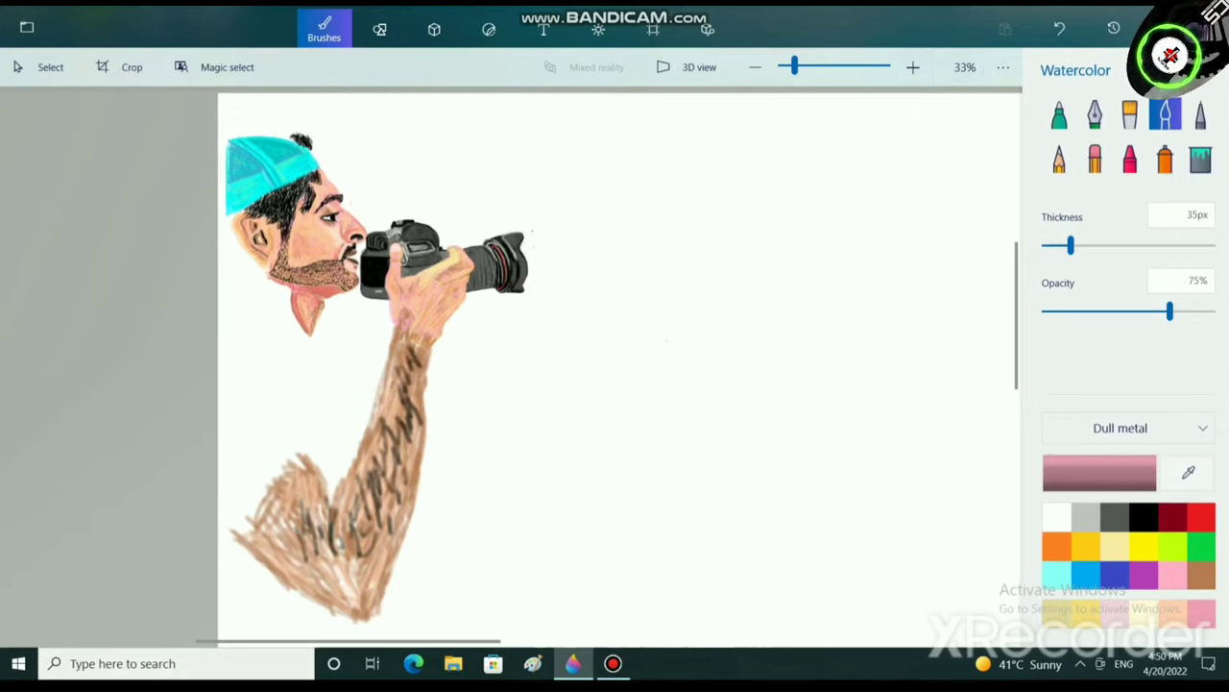
click(1173, 614)
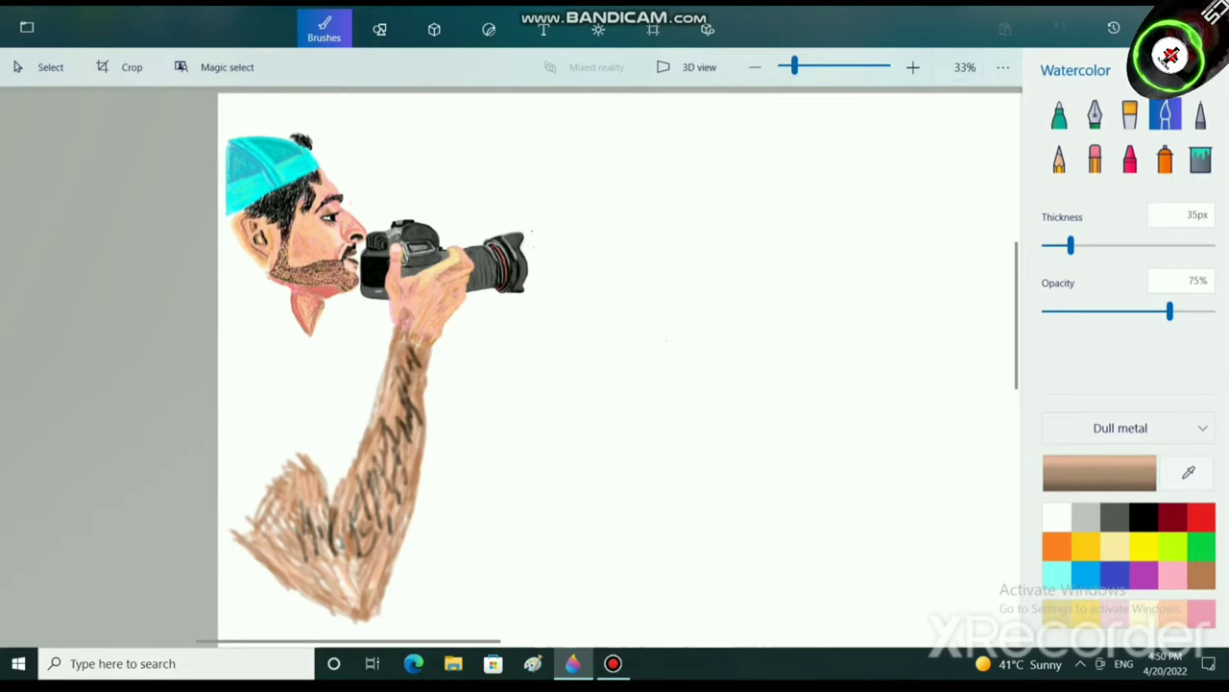
drag(375, 519, 411, 389)
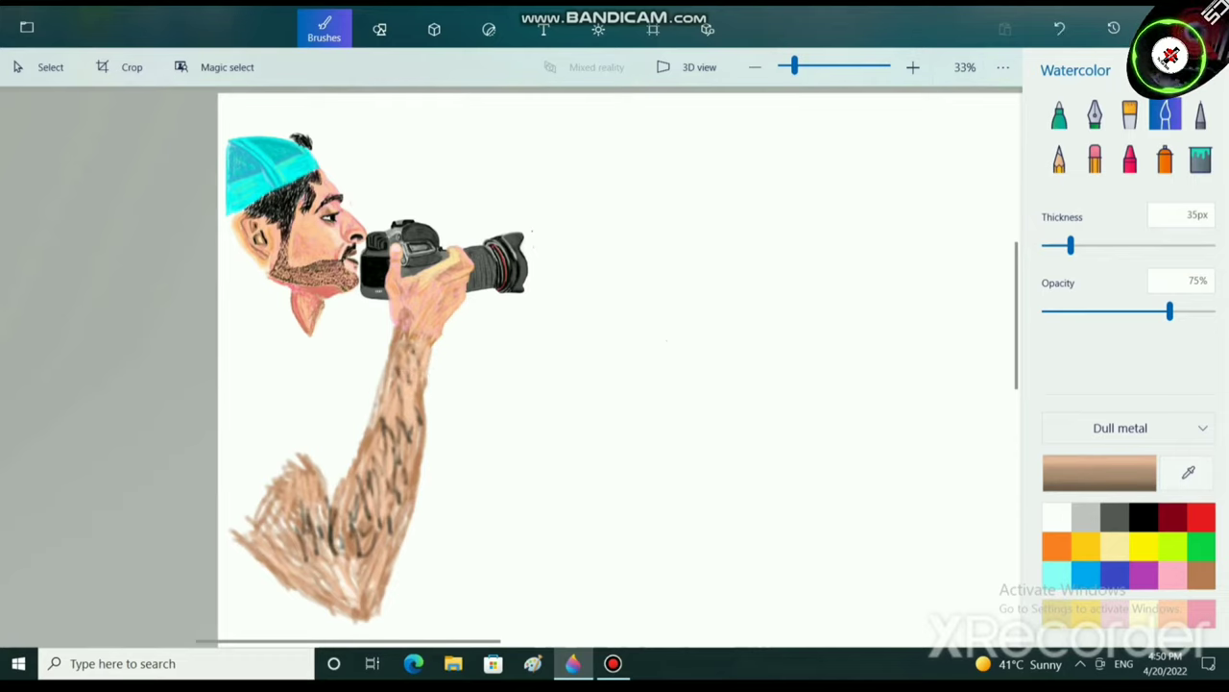
mouse_move(393, 436)
mouse_down()
mouse_move(394, 480)
mouse_move(363, 559)
mouse_up()
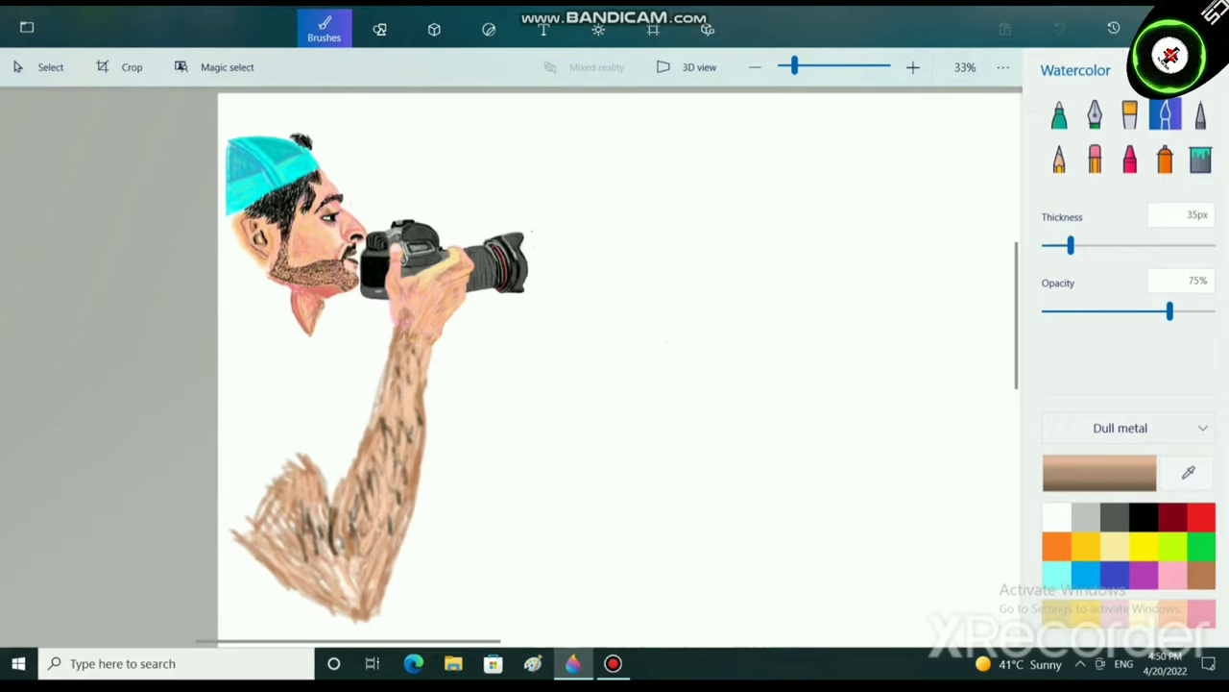
drag(313, 527, 301, 540)
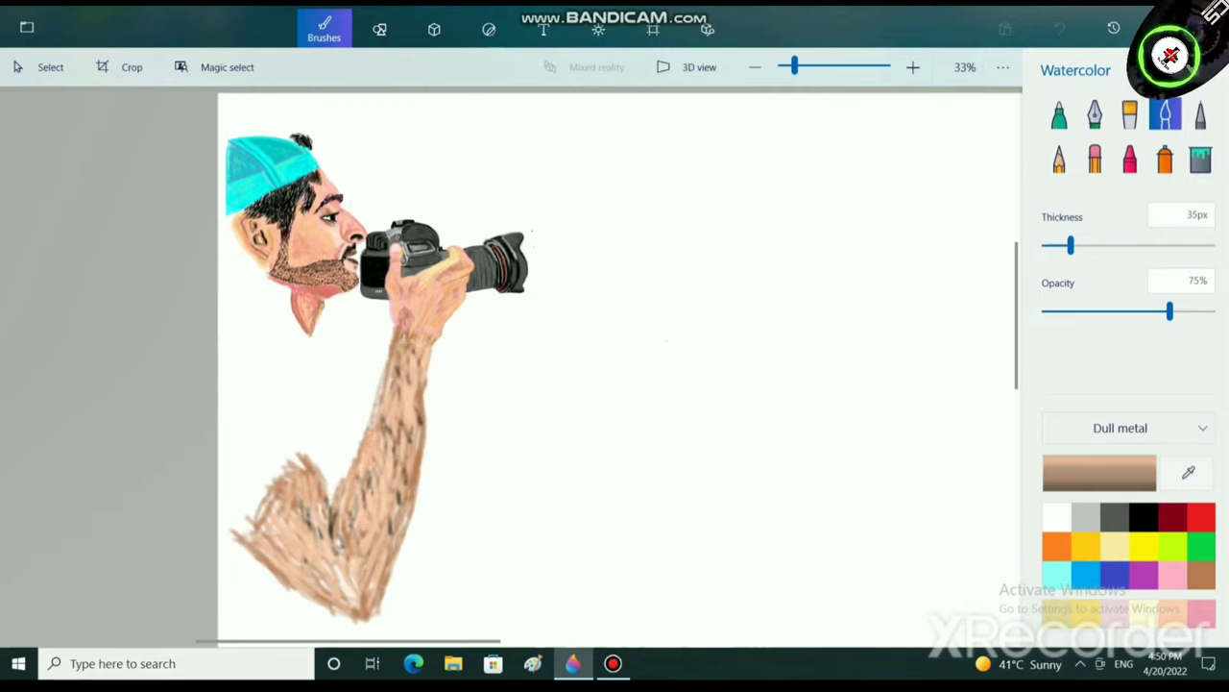
drag(407, 453, 404, 504)
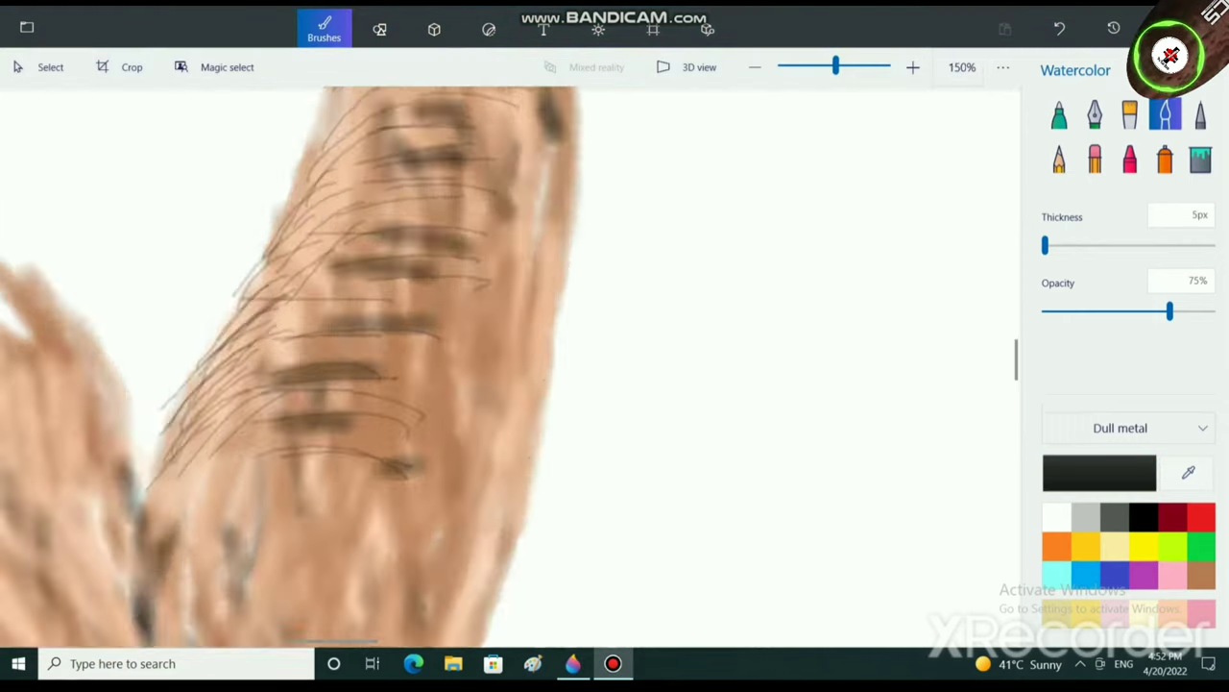
Draw fine black arm hairs along the forearm's left edge below the wrist with the 5 px watercolor brush.
scroll(576, 365, down, 10)
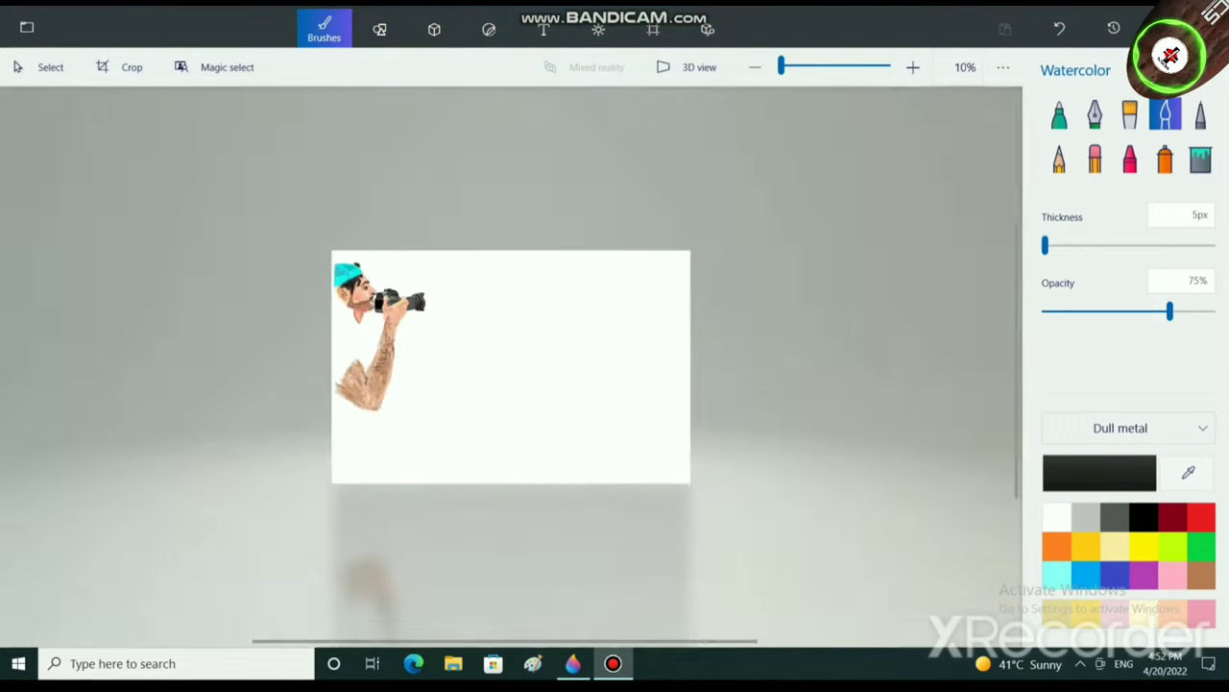
scroll(576, 365, up, 3)
scroll(398, 423, up, 1)
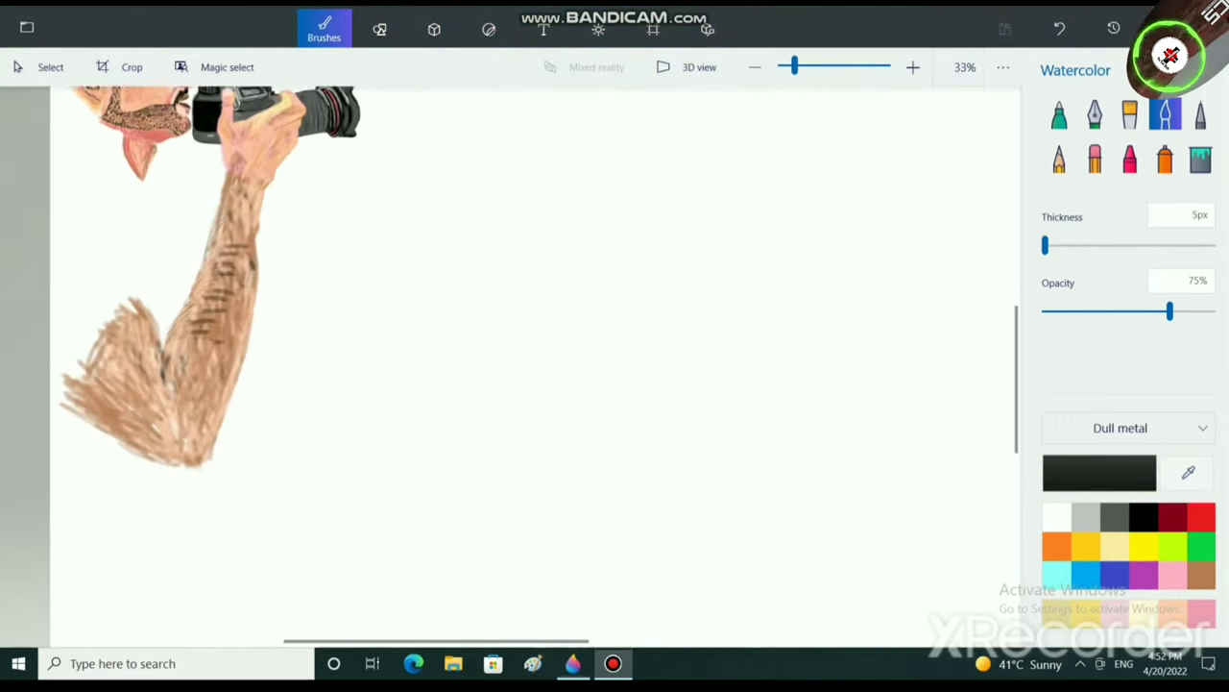
mouse_move(399, 423)
mouse_down()
mouse_move(534, 621)
mouse_move(522, 585)
mouse_up()
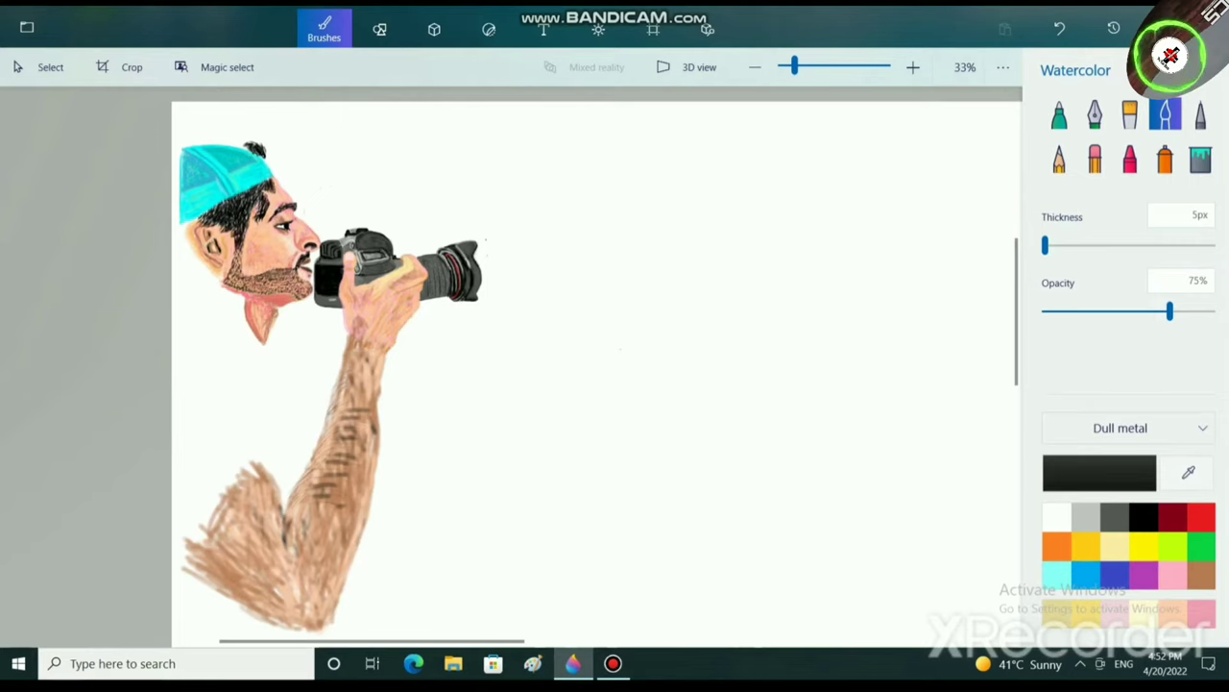
scroll(385, 337, up, 5)
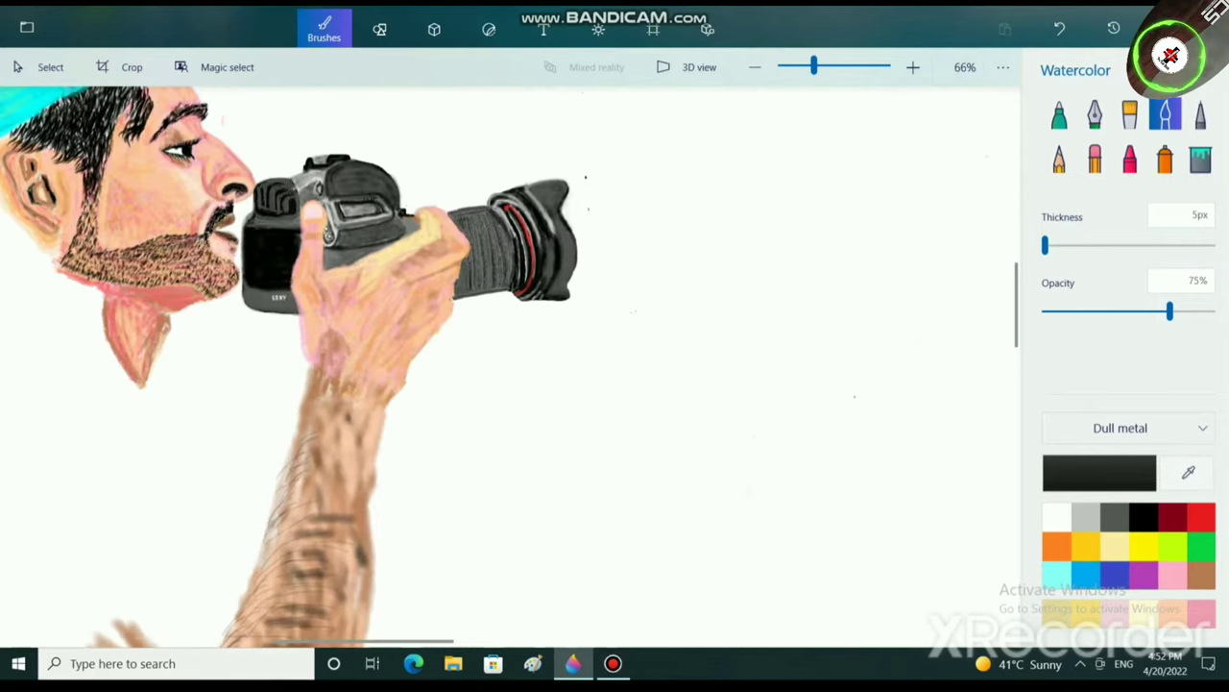
scroll(250, 517, up, 3)
mouse_move(250, 517)
mouse_down()
mouse_move(237, 459)
mouse_move(297, 384)
mouse_up()
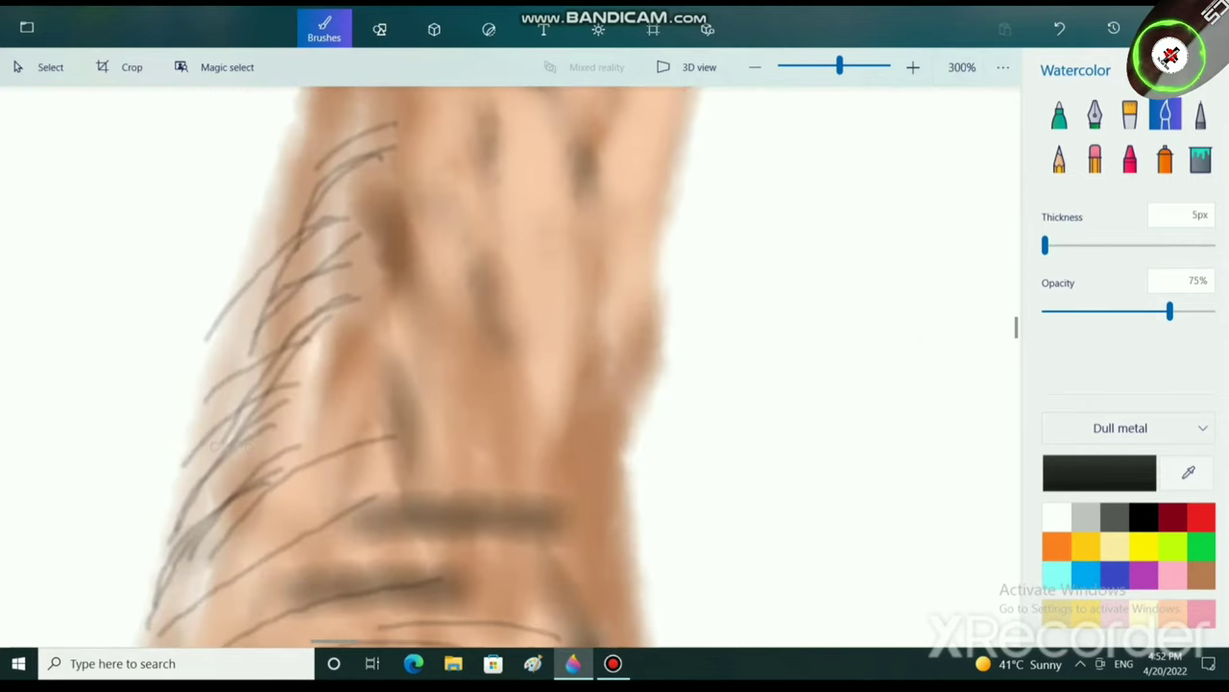
drag(193, 443, 320, 313)
drag(194, 396, 327, 278)
drag(221, 355, 367, 188)
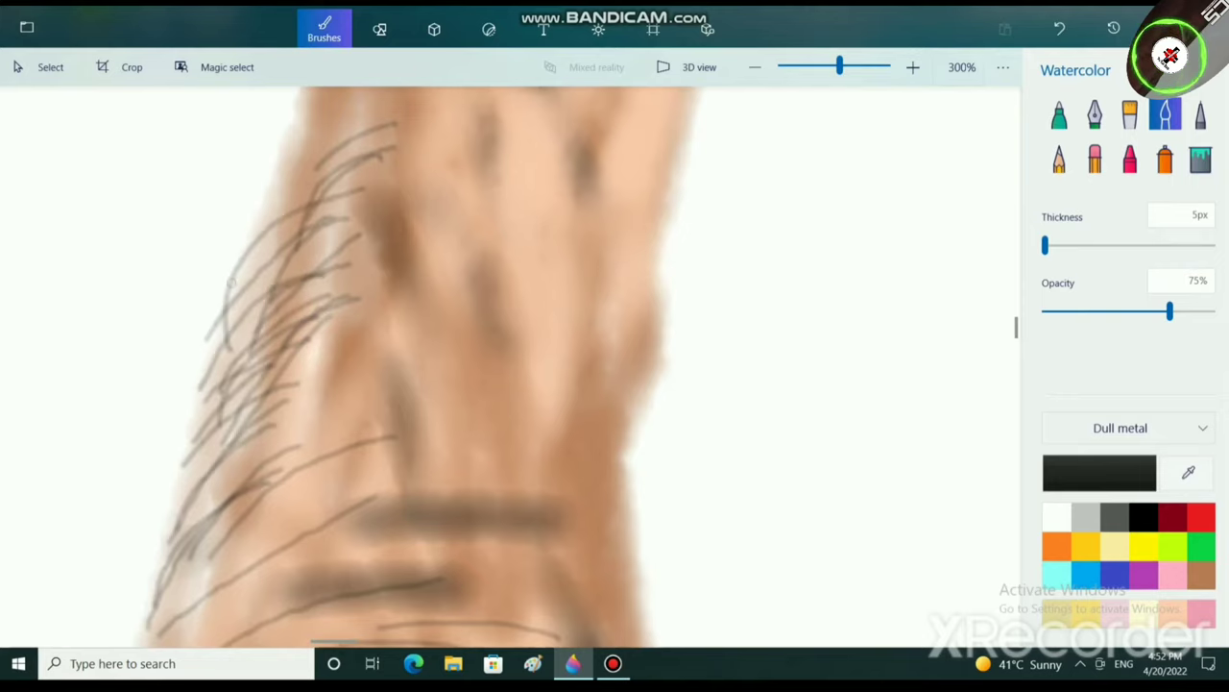
drag(229, 278, 377, 107)
drag(248, 367, 340, 318)
drag(198, 472, 270, 385)
mouse_move(180, 512)
mouse_down()
mouse_move(229, 455)
mouse_move(275, 429)
mouse_up()
drag(209, 535, 301, 433)
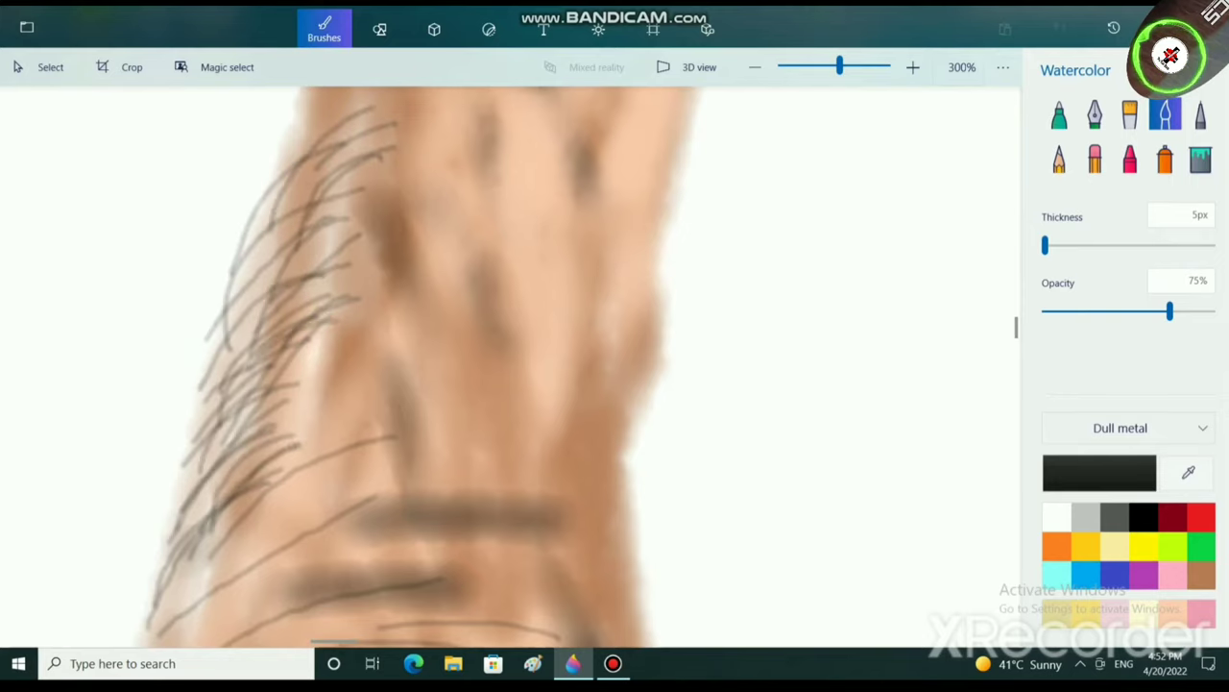
Thicken the arm hair along the middle of the forearm's left edge with more curved 5 px black strokes.
scroll(332, 513, down, 2)
scroll(274, 423, down, 2)
scroll(256, 494, up, 5)
mouse_move(77, 459)
mouse_down()
mouse_move(194, 348)
mouse_move(242, 347)
mouse_up()
drag(114, 396, 350, 273)
mouse_move(125, 346)
mouse_down()
mouse_move(336, 203)
mouse_move(269, 162)
mouse_up()
drag(142, 269, 306, 127)
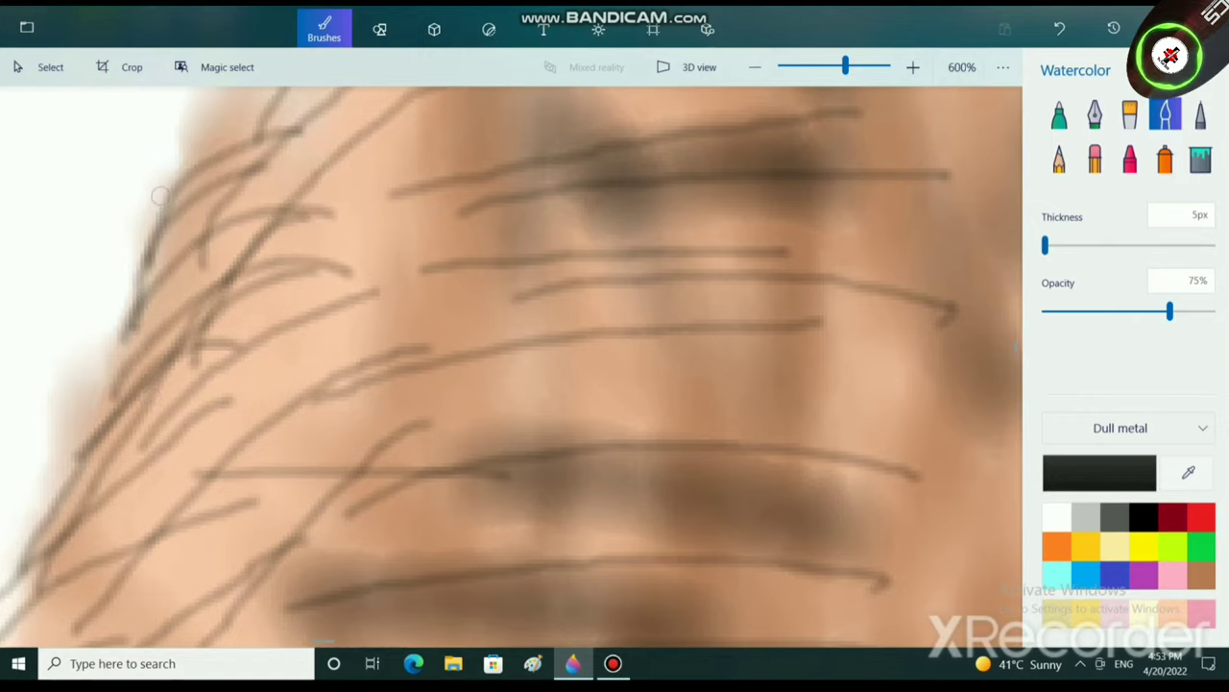
drag(151, 203, 384, 88)
drag(125, 323, 321, 213)
mouse_move(87, 461)
mouse_down()
mouse_move(288, 365)
mouse_move(338, 389)
mouse_up()
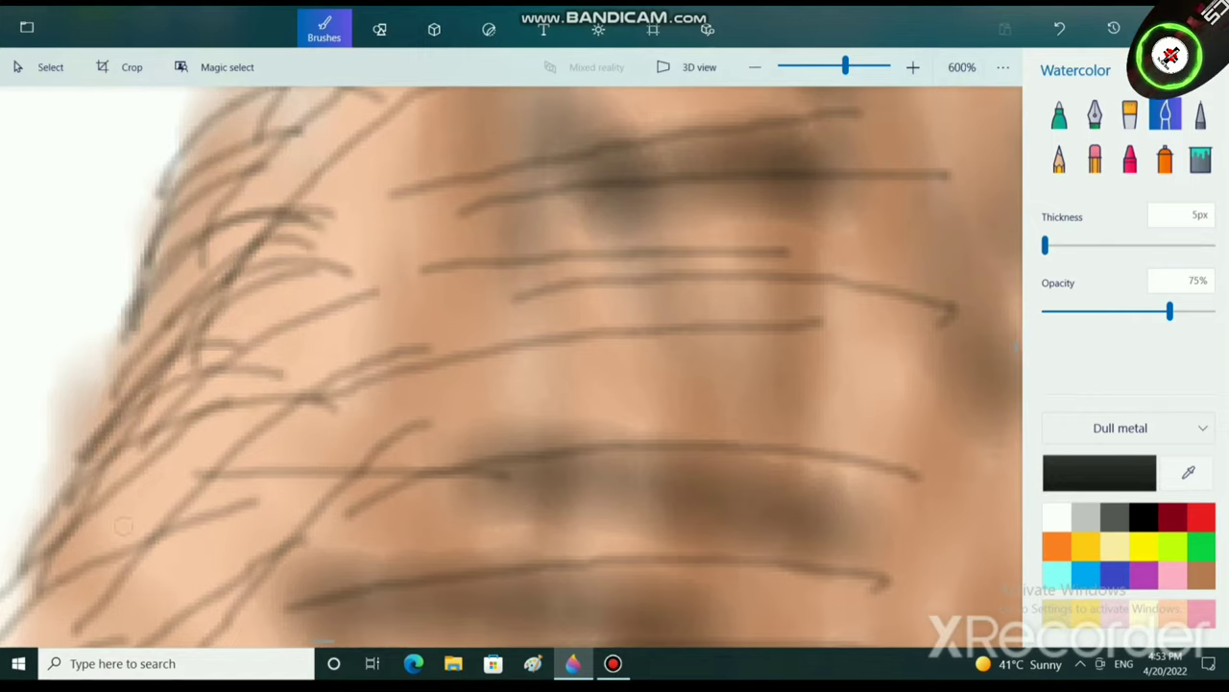
mouse_move(91, 513)
mouse_down()
mouse_move(285, 454)
mouse_move(334, 377)
mouse_up()
scroll(336, 376, down, 2)
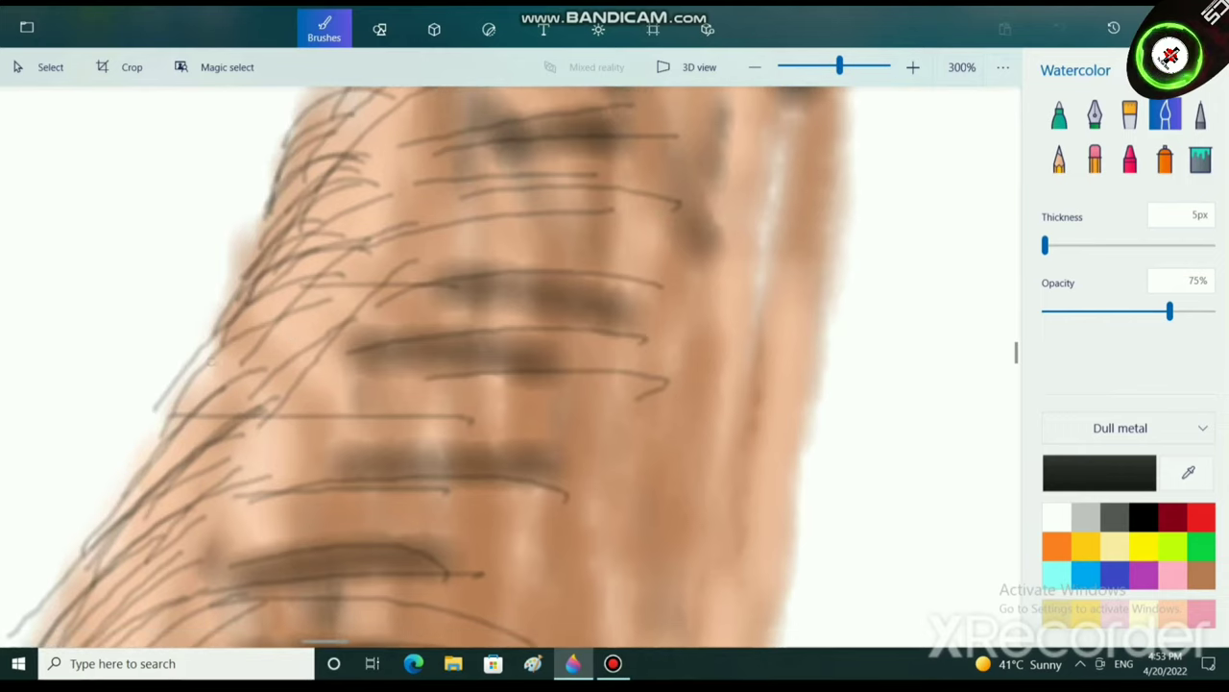
Add more fine black 5 px watercolor hairs along the forearm's left edge from its middle down toward the elbow.
drag(211, 365, 312, 324)
mouse_move(211, 378)
mouse_down()
mouse_move(329, 311)
mouse_move(334, 280)
mouse_up()
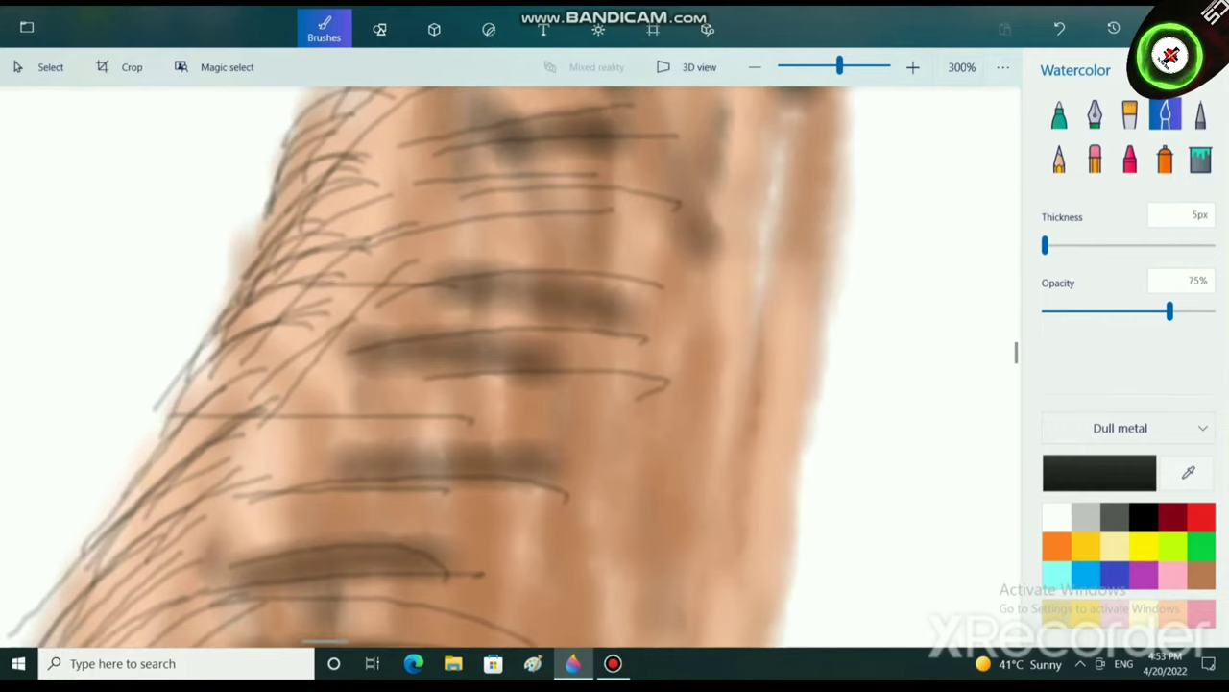
drag(205, 397, 334, 275)
drag(158, 424, 269, 326)
drag(190, 373, 262, 299)
mouse_move(154, 424)
mouse_down()
mouse_move(307, 326)
mouse_move(313, 342)
mouse_up()
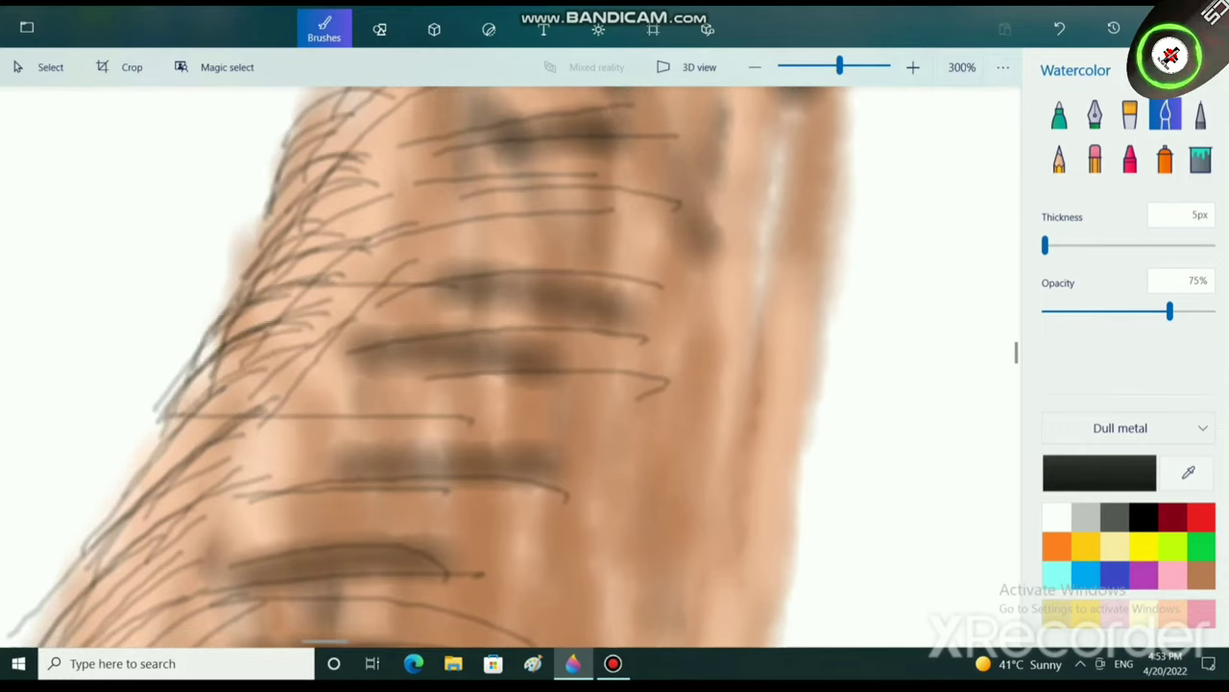
drag(194, 409, 282, 328)
drag(153, 447, 264, 370)
mouse_move(155, 469)
mouse_down()
mouse_move(260, 392)
mouse_move(242, 394)
mouse_up()
drag(137, 450, 212, 382)
drag(115, 492, 198, 420)
mouse_move(92, 532)
mouse_down()
mouse_move(142, 472)
mouse_move(207, 434)
mouse_up()
mouse_move(65, 549)
mouse_down()
mouse_move(232, 424)
mouse_move(208, 480)
mouse_up()
drag(54, 584, 219, 511)
drag(36, 603, 201, 539)
drag(14, 621, 183, 545)
Fill the lower left edge of the forearm above the inner elbow with overlapping black 5 px hairs.
scroll(96, 596, down, 2)
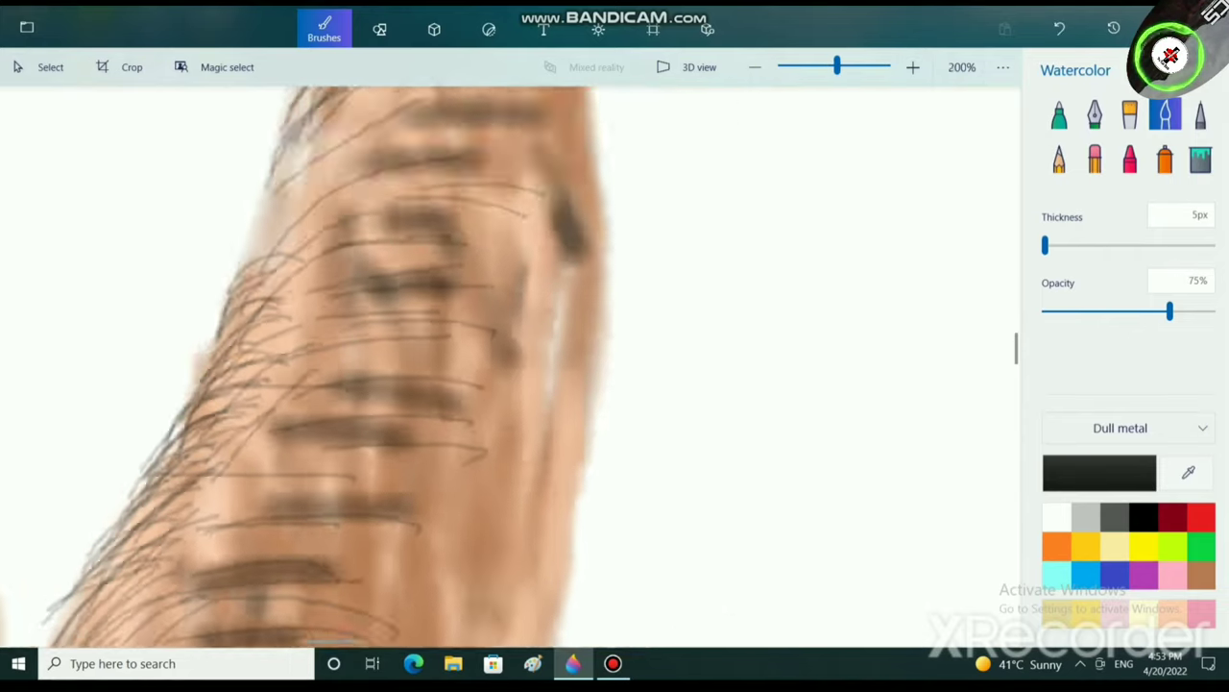
scroll(288, 384, down, 3)
scroll(289, 384, up, 3)
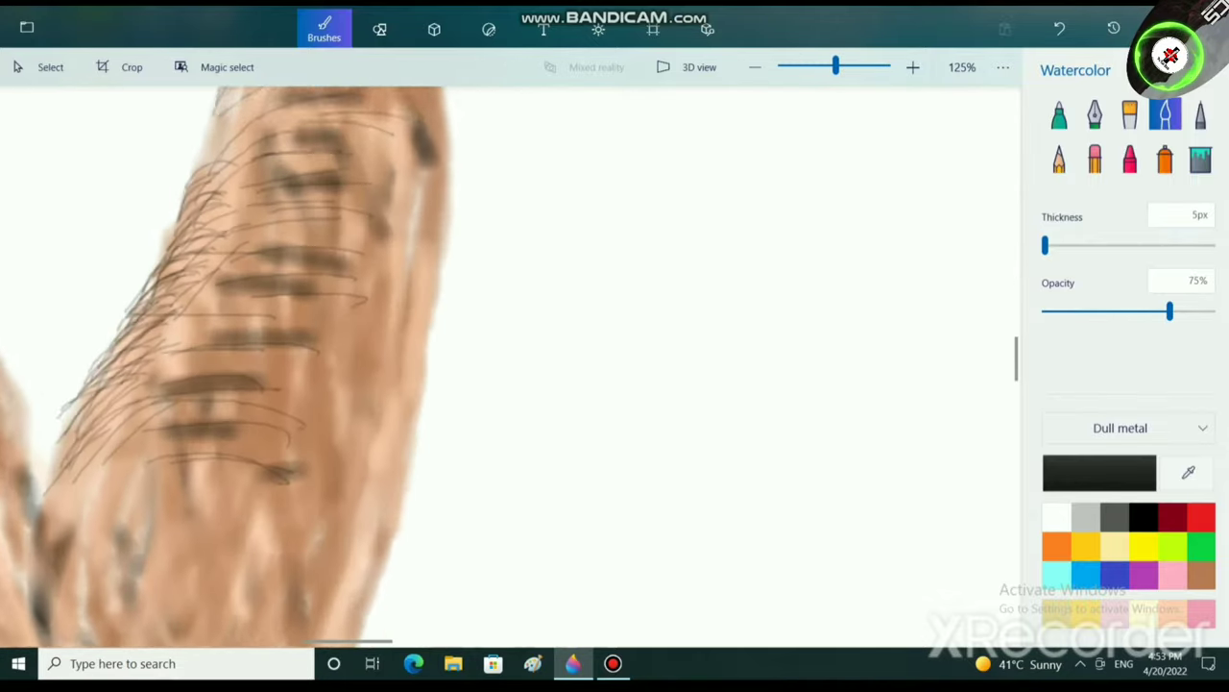
scroll(288, 384, up, 2)
drag(120, 474, 244, 397)
mouse_move(124, 480)
mouse_down()
mouse_move(133, 453)
mouse_move(235, 356)
mouse_up()
mouse_move(149, 422)
mouse_down()
mouse_move(183, 359)
mouse_move(254, 328)
mouse_up()
drag(163, 407, 288, 309)
drag(146, 469, 238, 417)
drag(111, 510, 246, 459)
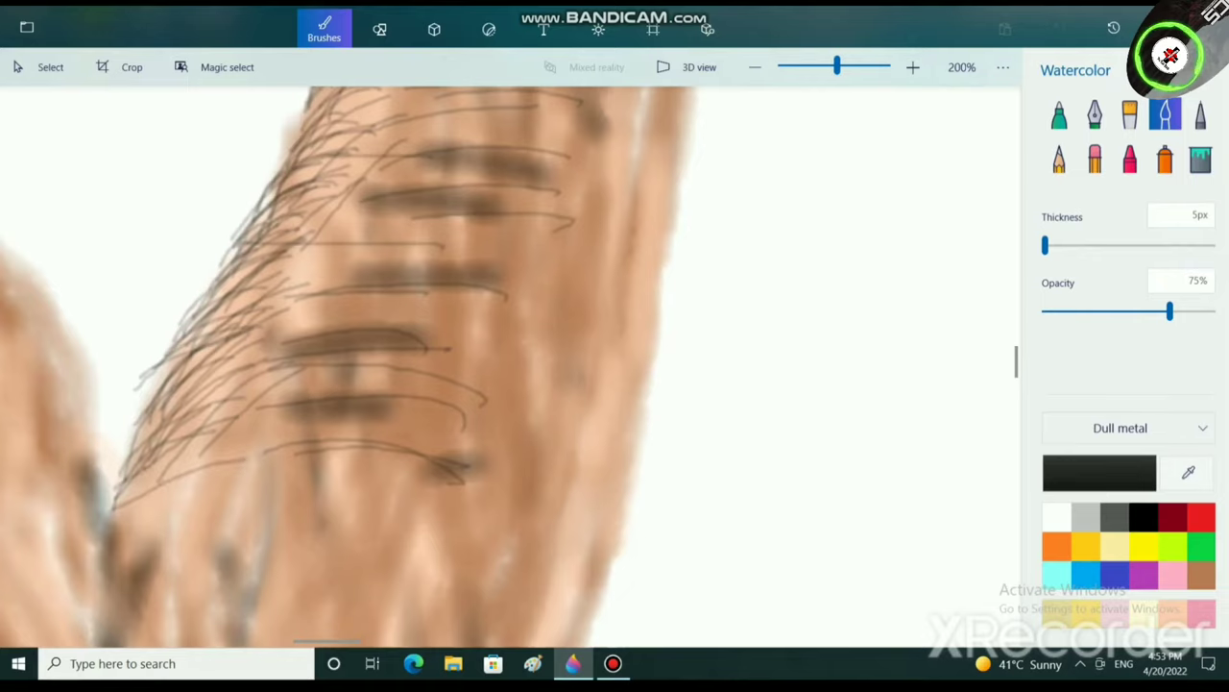
drag(138, 474, 246, 417)
drag(175, 427, 277, 319)
drag(123, 419, 175, 355)
drag(154, 390, 305, 211)
drag(225, 263, 288, 190)
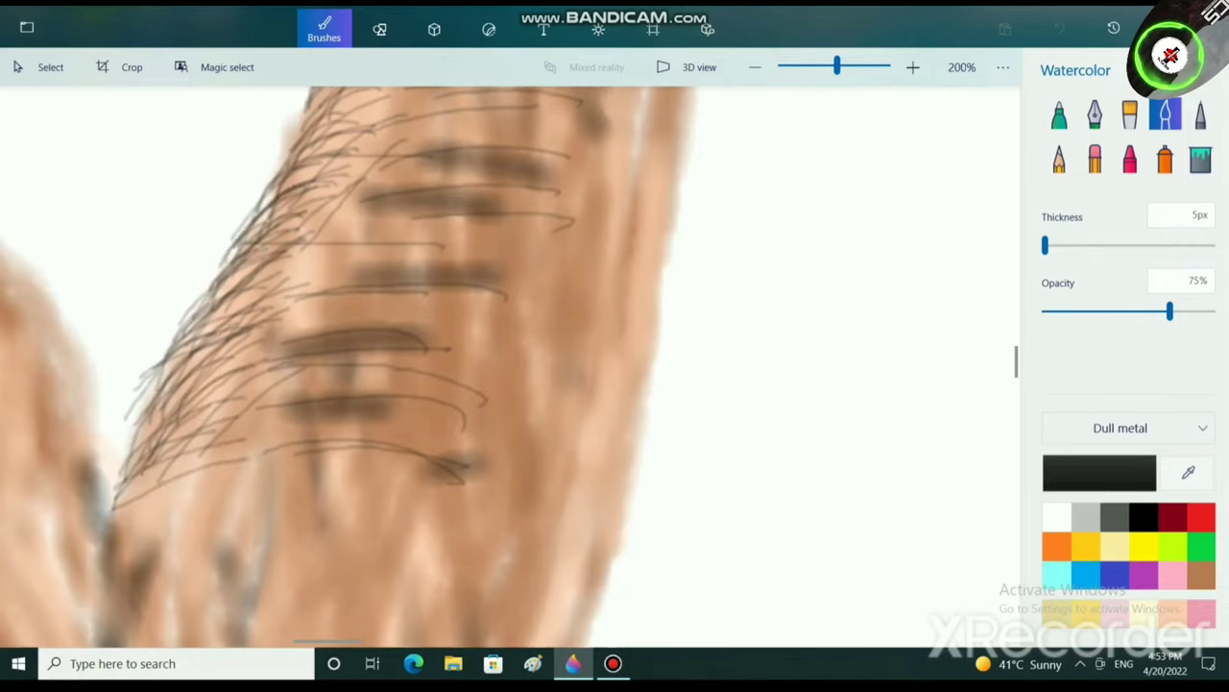
drag(234, 229, 310, 156)
Thicken the black hair midway up the forearm's left edge with short curved strokes.
scroll(307, 192, up, 2)
mouse_move(287, 315)
mouse_down()
mouse_move(359, 242)
mouse_move(367, 179)
mouse_up()
drag(323, 209, 382, 146)
drag(335, 205, 388, 142)
drag(338, 202, 425, 113)
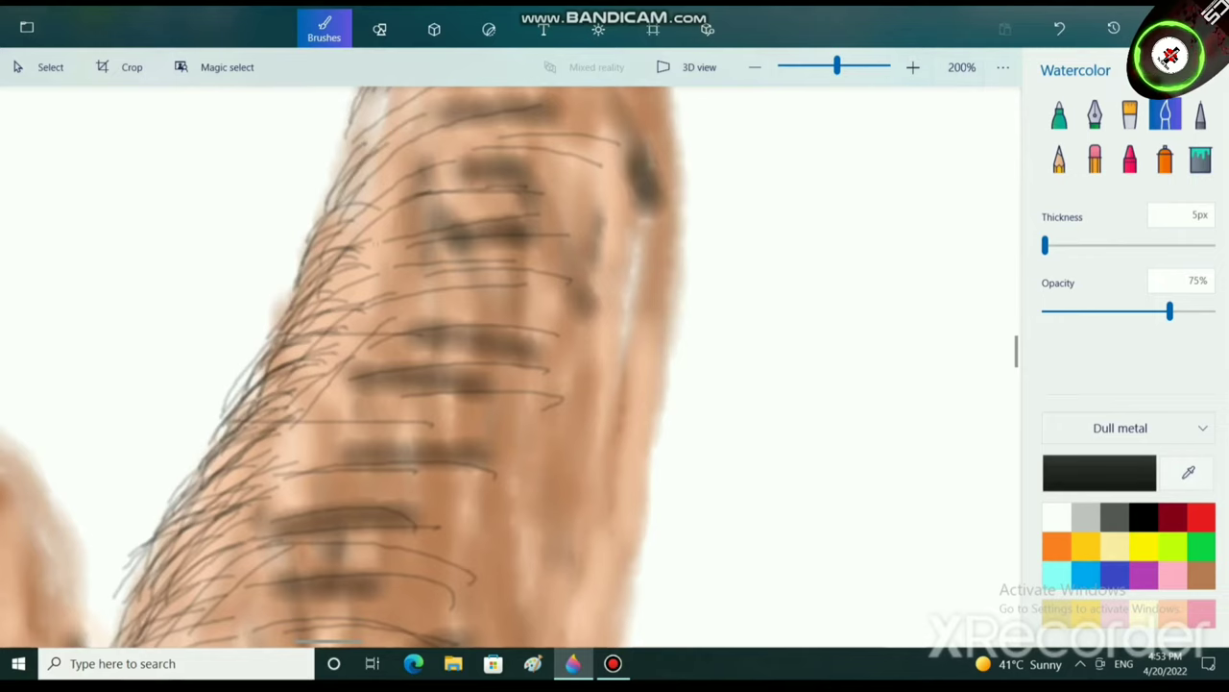
Build up a dense patch of curved black hairs at the forearm's left edge beside the inner elbow crease.
scroll(509, 365, down, 3)
scroll(509, 365, up, 8)
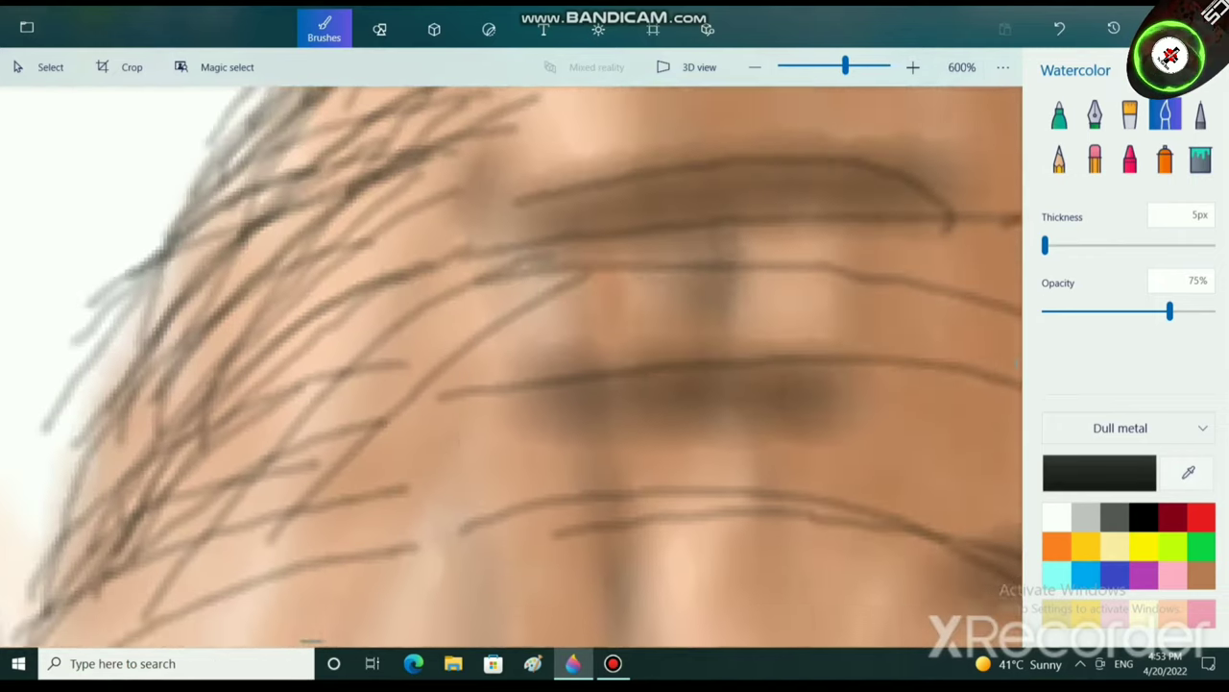
drag(289, 538, 450, 362)
drag(180, 480, 532, 319)
mouse_move(247, 484)
mouse_down()
mouse_move(567, 345)
mouse_move(544, 251)
mouse_up()
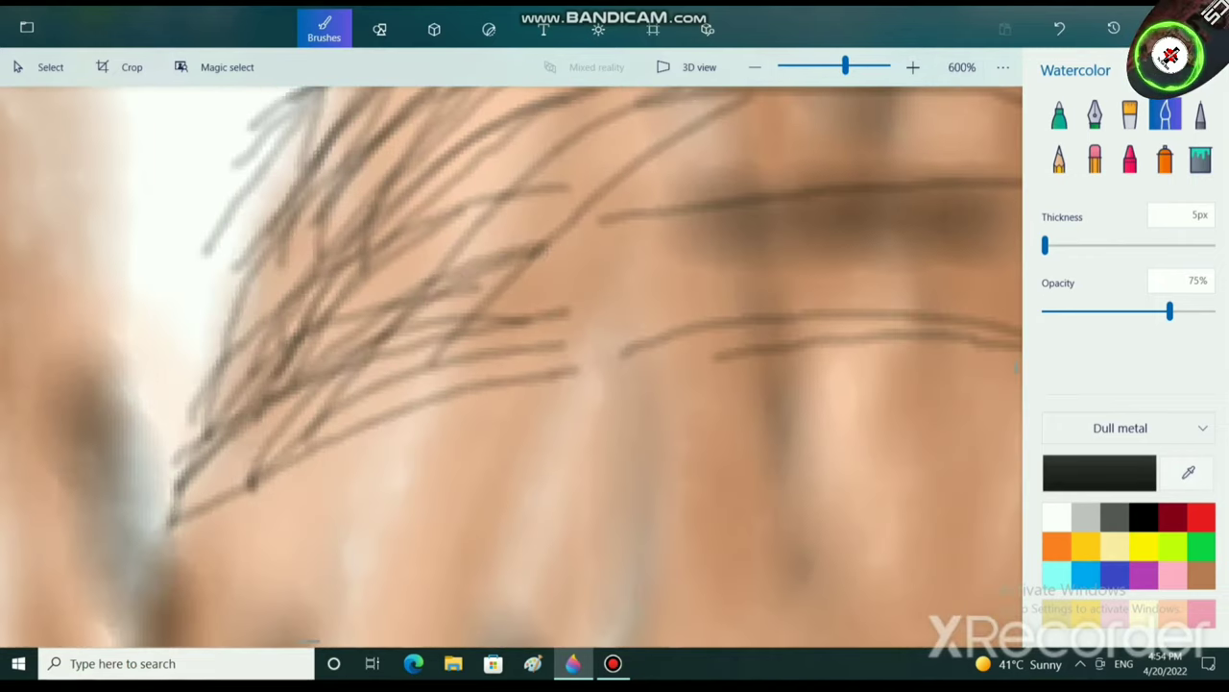
drag(252, 450, 579, 214)
mouse_move(309, 370)
mouse_down()
mouse_move(449, 240)
mouse_move(604, 189)
mouse_up()
mouse_move(236, 353)
mouse_down()
mouse_move(601, 144)
mouse_move(638, 148)
mouse_up()
drag(230, 336, 550, 90)
drag(180, 471, 381, 242)
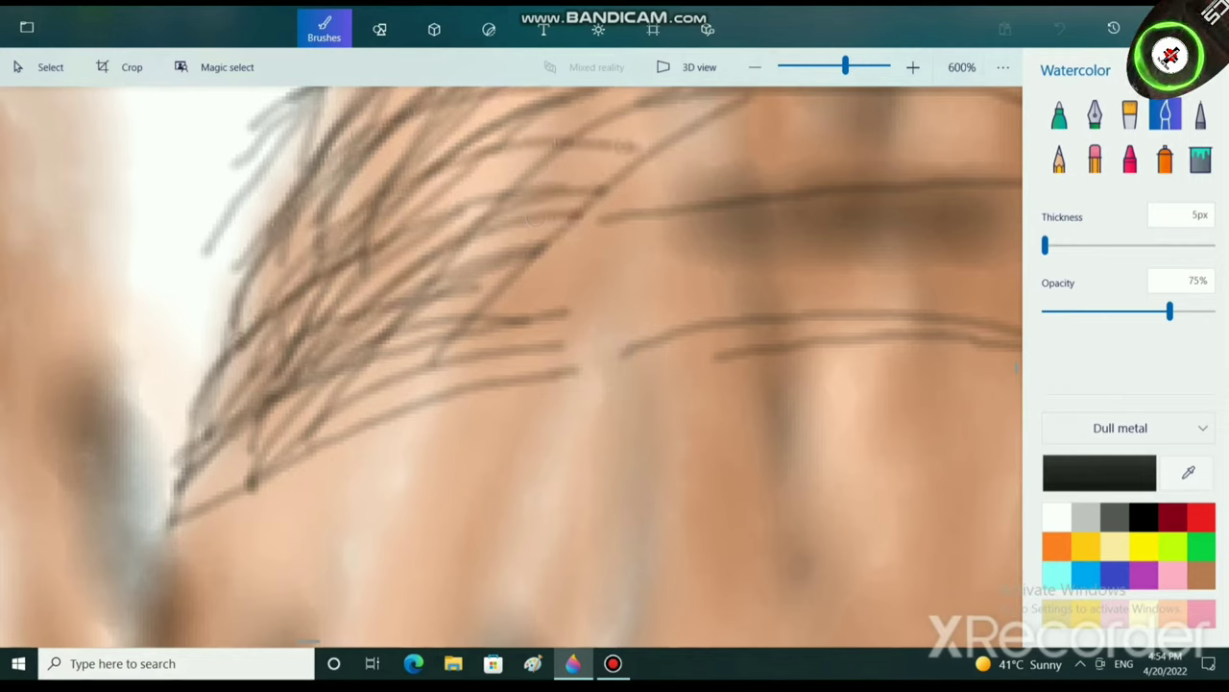
drag(203, 487, 480, 361)
Draw long arched black hairs across the lower forearm, from the inner elbow toward its middle.
mouse_move(144, 590)
mouse_down()
mouse_move(261, 565)
mouse_move(430, 619)
mouse_up()
drag(279, 526, 614, 540)
drag(297, 452, 734, 514)
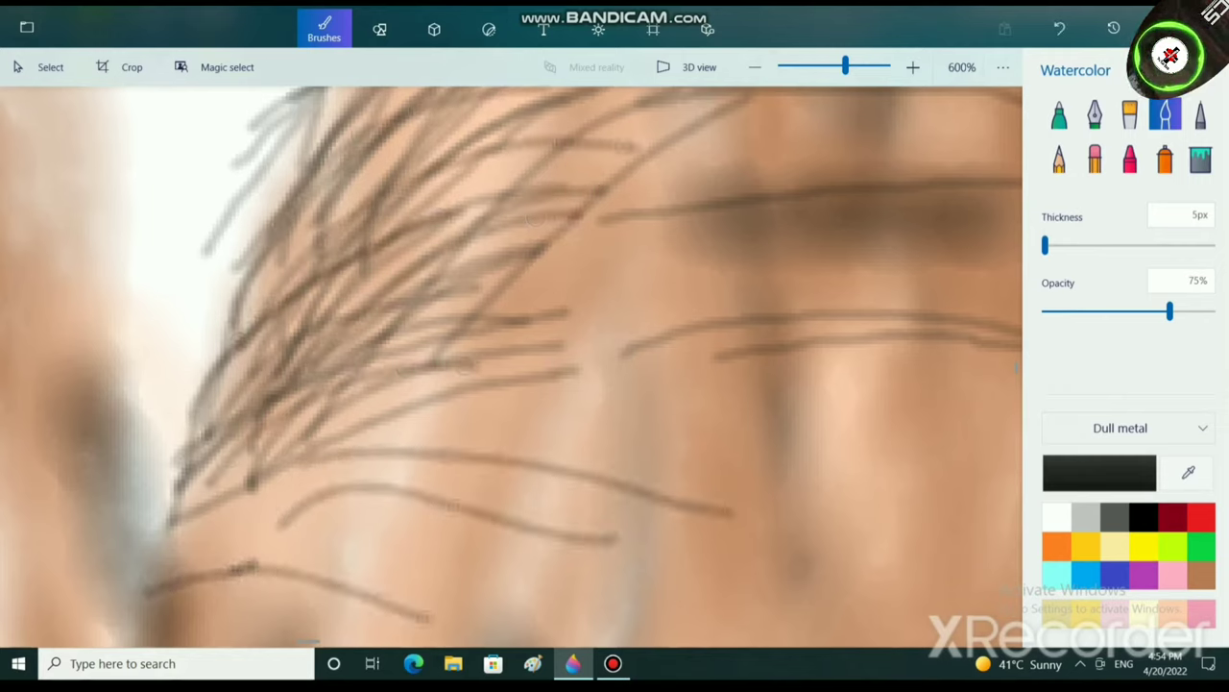
drag(426, 391, 864, 418)
drag(588, 309, 968, 306)
drag(573, 223, 949, 144)
drag(649, 144, 984, 173)
drag(663, 511, 938, 530)
drag(562, 476, 952, 465)
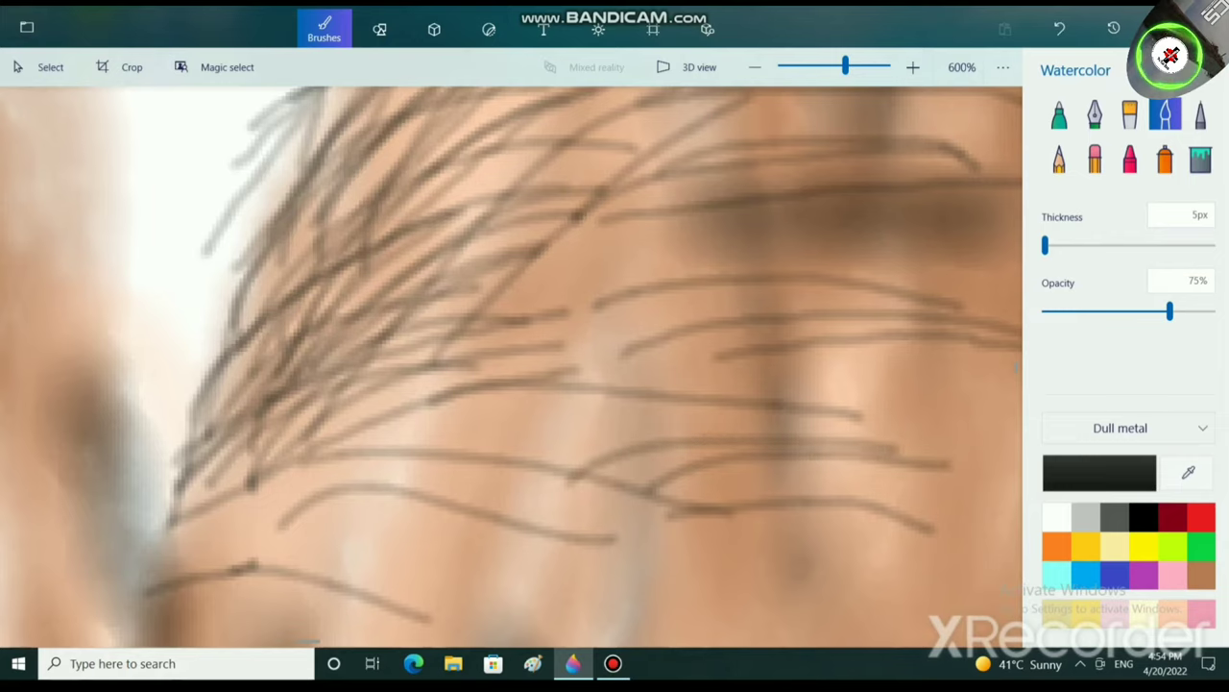
drag(504, 481, 845, 413)
Thicken the black hair along the upper part of the forearm's left edge with slanted 5 px strokes.
scroll(691, 456, down, 5)
drag(694, 459, 437, 509)
scroll(471, 466, up, 1)
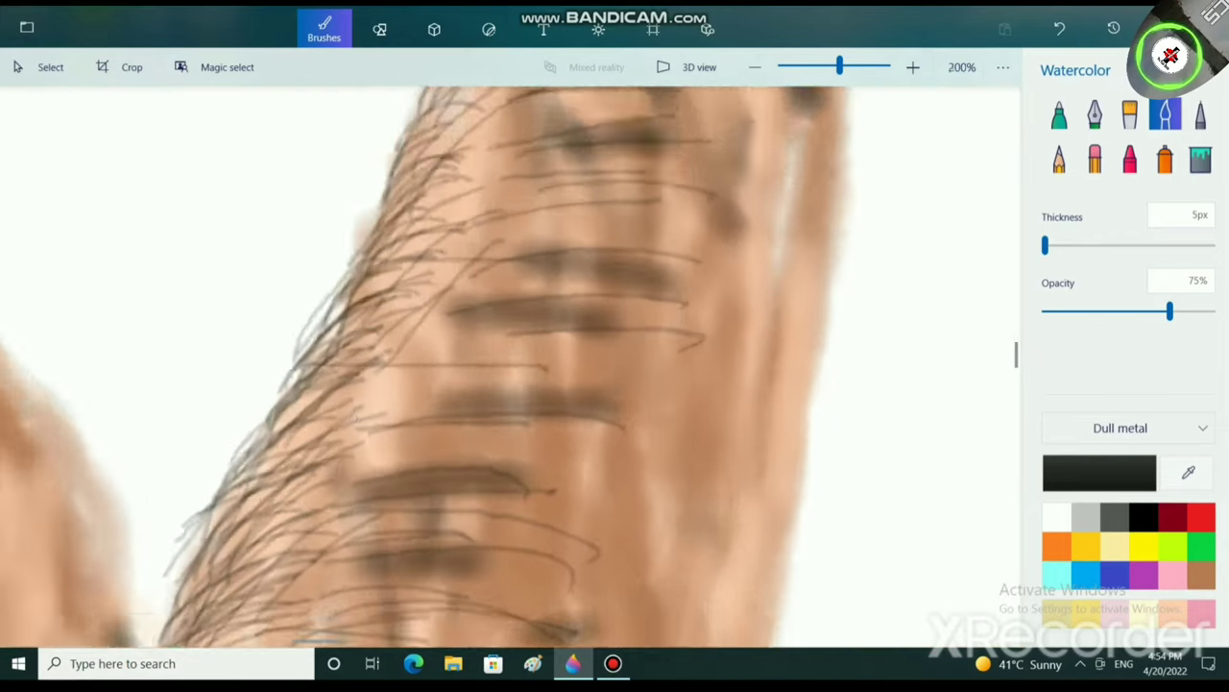
scroll(356, 420, up, 2)
mouse_move(223, 464)
mouse_down()
mouse_move(267, 426)
mouse_move(452, 350)
mouse_up()
drag(232, 418, 525, 312)
mouse_move(454, 185)
mouse_down()
mouse_move(430, 334)
mouse_move(326, 619)
mouse_up()
drag(316, 439, 543, 326)
drag(351, 328, 523, 236)
drag(392, 274, 520, 180)
drag(353, 275, 487, 157)
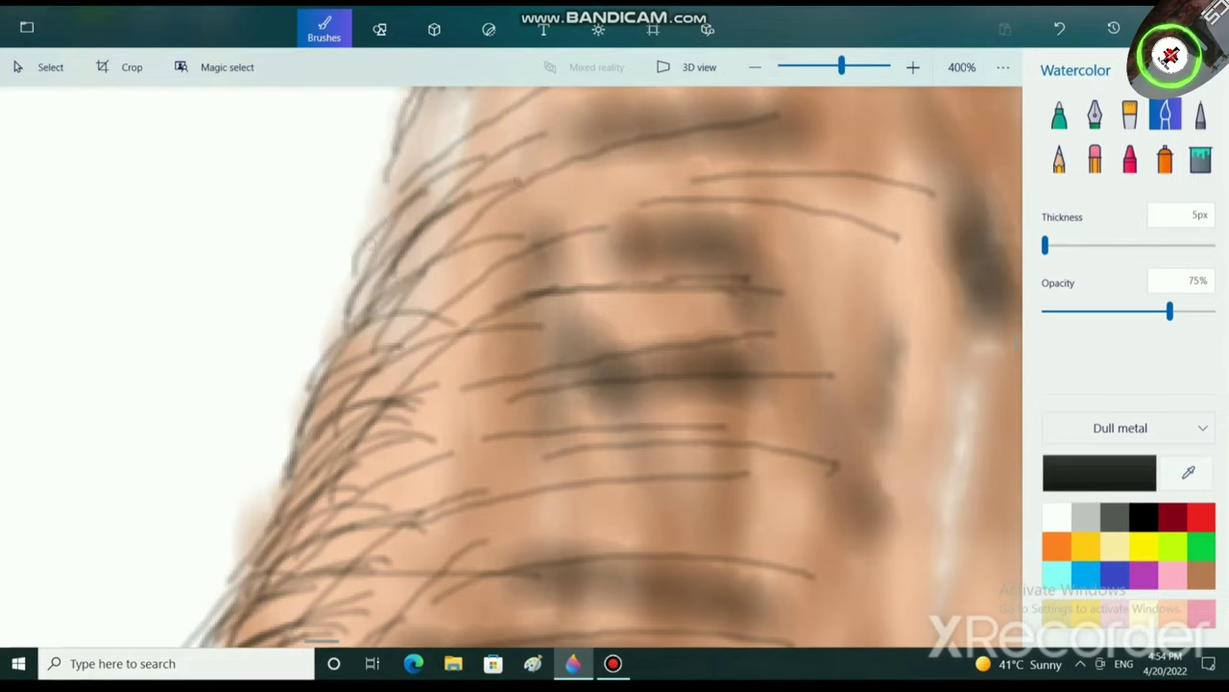
drag(371, 227, 496, 97)
drag(381, 176, 489, 92)
drag(401, 223, 526, 119)
drag(351, 307, 513, 175)
drag(366, 311, 498, 210)
drag(341, 356, 505, 237)
drag(355, 389, 470, 265)
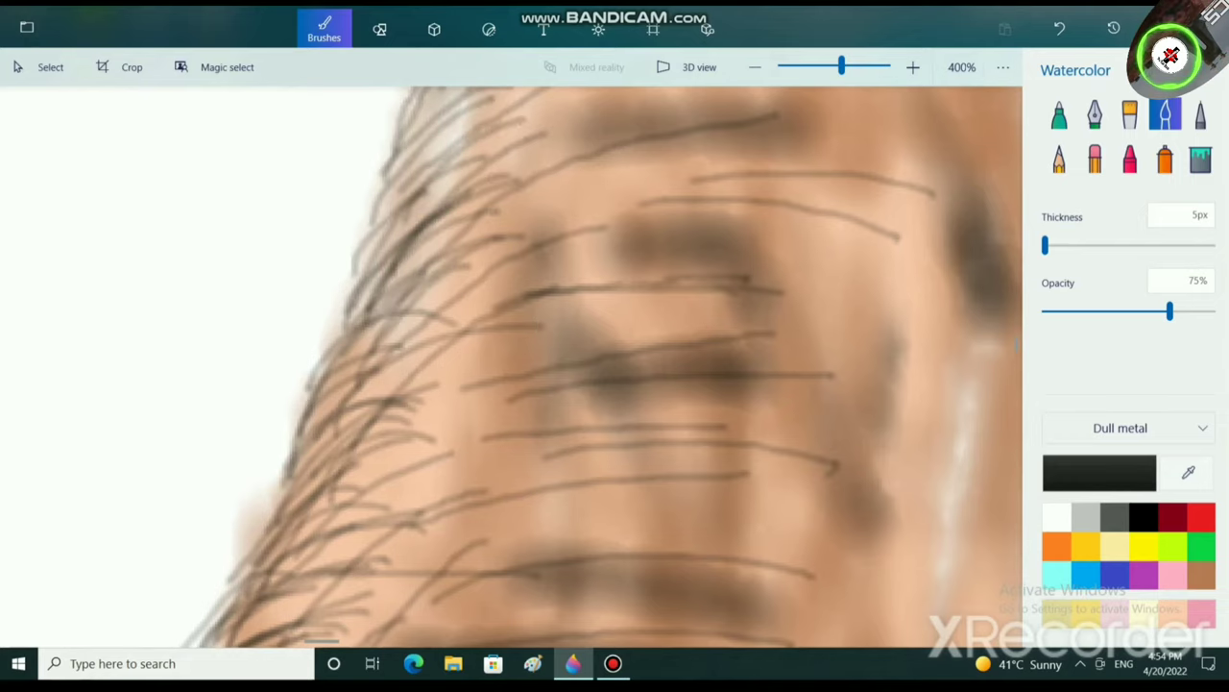
drag(350, 336, 505, 231)
Fill the gaps in the hair at the inner elbow crease with a few more curved black strokes.
scroll(428, 336, down, 3)
drag(423, 557, 432, 307)
scroll(375, 453, up, 2)
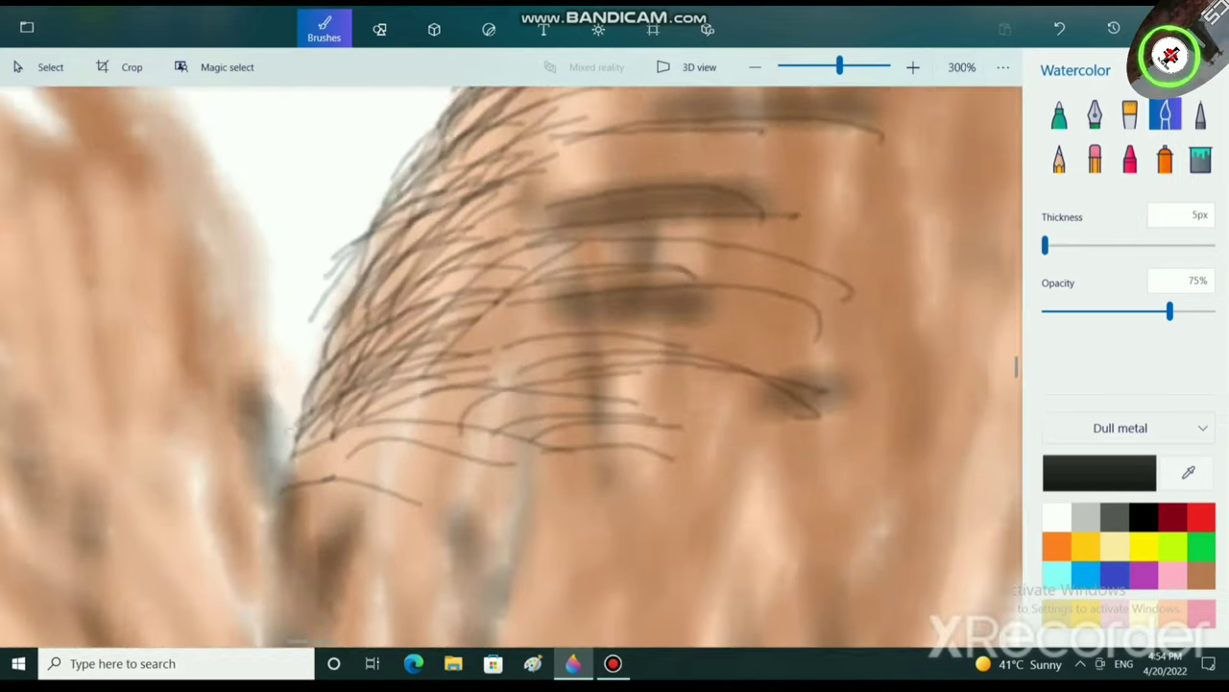
drag(299, 482, 475, 382)
mouse_move(318, 459)
mouse_down()
mouse_move(476, 413)
mouse_move(499, 422)
mouse_up()
mouse_move(334, 467)
mouse_down()
mouse_move(497, 471)
mouse_move(503, 343)
mouse_up()
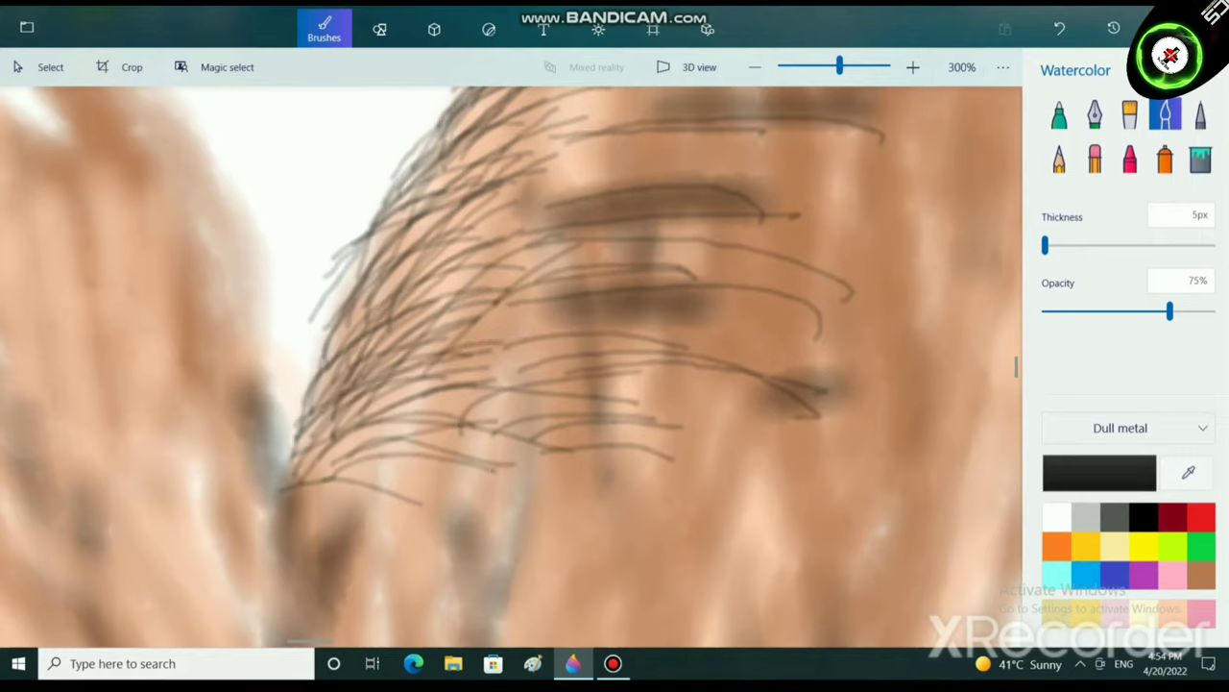
Darken the hair from the inner elbow up the forearm's left edge with short overlapping black strokes.
drag(330, 366, 550, 157)
mouse_move(378, 259)
mouse_down()
mouse_move(491, 149)
mouse_move(552, 124)
mouse_up()
drag(383, 240, 502, 90)
drag(453, 137, 552, 89)
mouse_move(538, 250)
mouse_down()
mouse_move(519, 483)
mouse_move(484, 584)
mouse_up()
drag(371, 513, 549, 348)
drag(431, 398, 550, 277)
mouse_move(451, 370)
mouse_down()
mouse_move(462, 329)
mouse_move(566, 243)
mouse_up()
drag(411, 397, 556, 295)
drag(456, 345, 551, 262)
drag(447, 341, 562, 194)
drag(495, 252, 593, 129)
drag(509, 234, 632, 98)
Draw long curved black hairs across the middle of the forearm, over the blurred dark marks.
mouse_move(644, 320)
mouse_down()
mouse_move(636, 385)
mouse_move(232, 467)
mouse_up()
drag(213, 409, 525, 477)
drag(279, 392, 518, 442)
drag(281, 304, 580, 348)
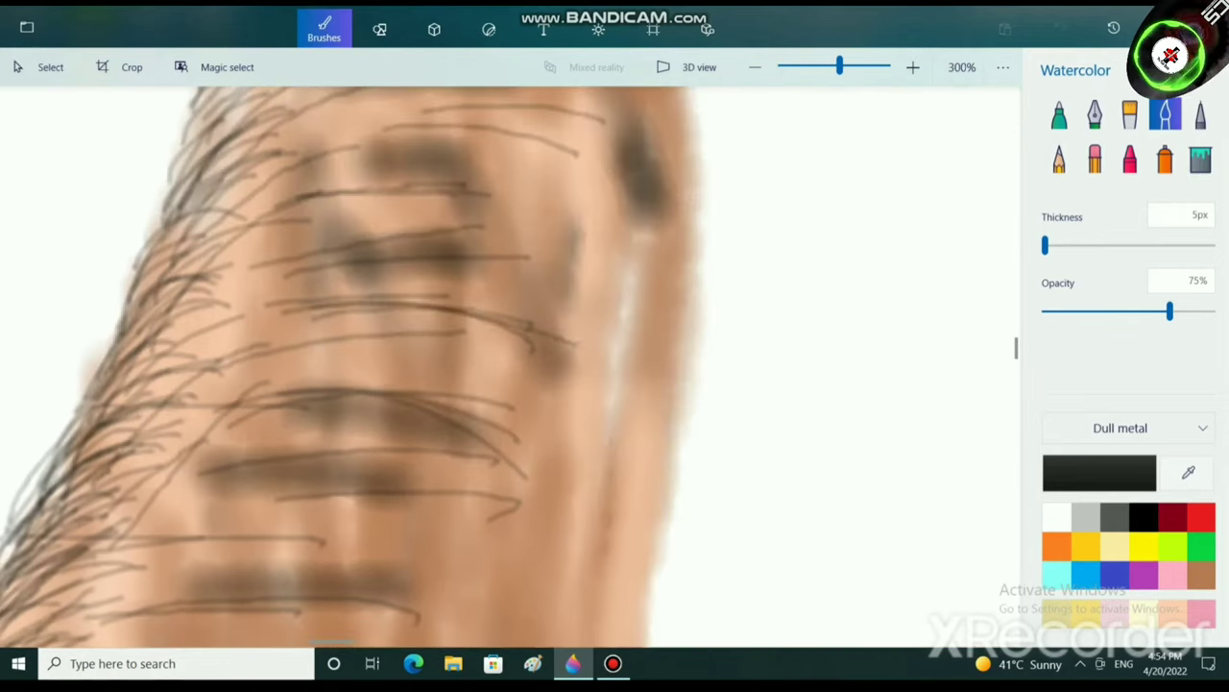
drag(289, 333, 561, 357)
drag(322, 339, 511, 383)
drag(282, 355, 497, 393)
drag(287, 323, 511, 357)
mouse_move(361, 236)
mouse_down()
mouse_move(546, 250)
mouse_move(540, 222)
mouse_up()
drag(345, 200, 563, 186)
drag(379, 142, 554, 146)
drag(227, 304, 432, 273)
drag(103, 513, 294, 484)
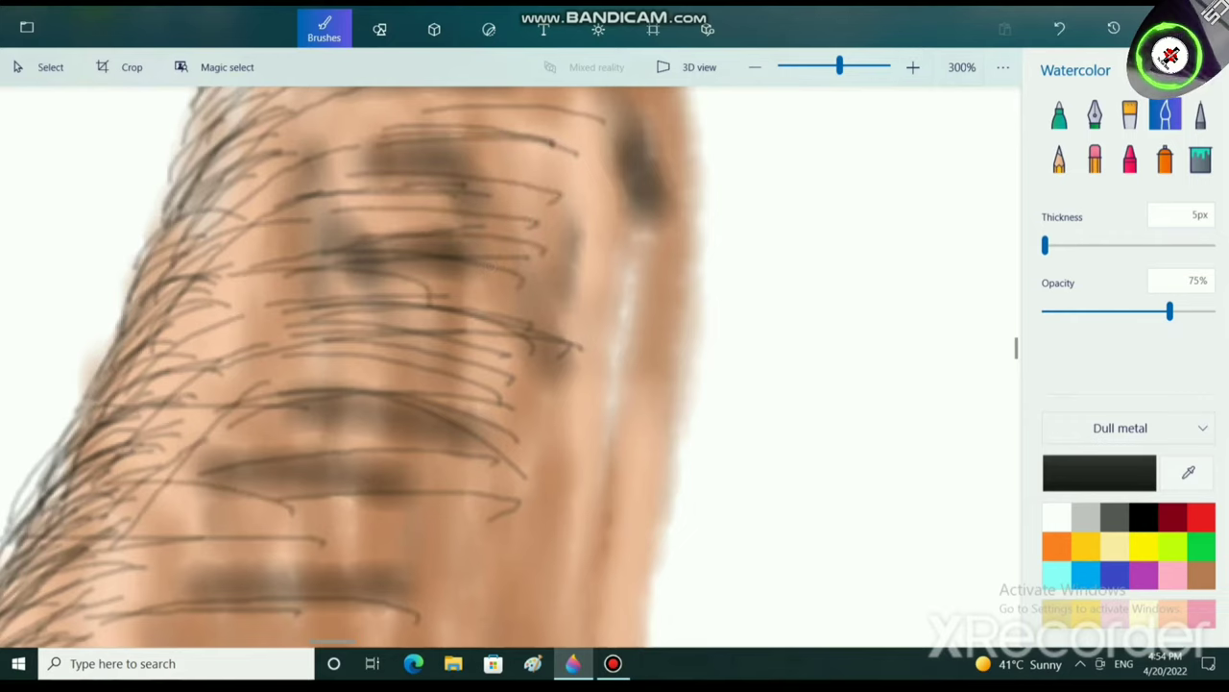
drag(46, 549, 297, 548)
Extend the curved black hairs across the lower forearm and toward its right edge.
scroll(154, 614, down, 2)
drag(207, 614, 349, 434)
drag(278, 490, 370, 512)
drag(246, 534, 378, 560)
mouse_move(259, 567)
mouse_down()
mouse_move(356, 594)
mouse_move(380, 582)
mouse_up()
drag(264, 569, 382, 604)
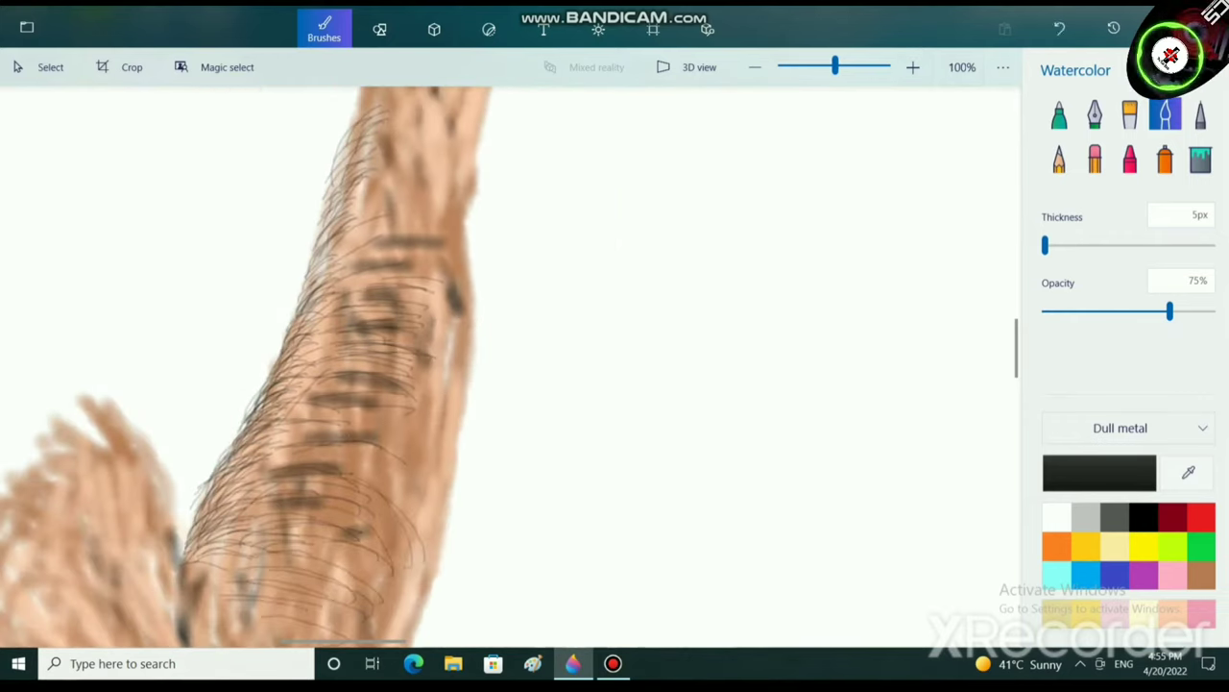
drag(399, 403, 457, 494)
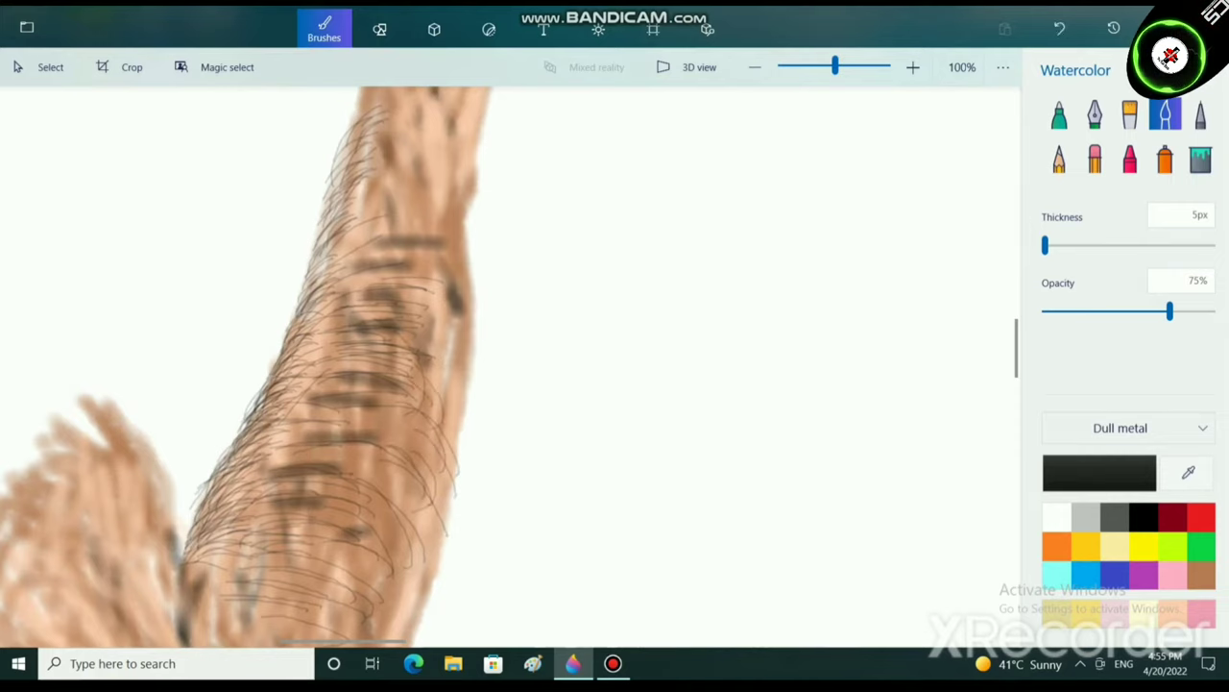
Switch the watercolor brush to brown at 18 px and add strokes to the forearm's right edge and the elbow area.
scroll(509, 365, down, 5)
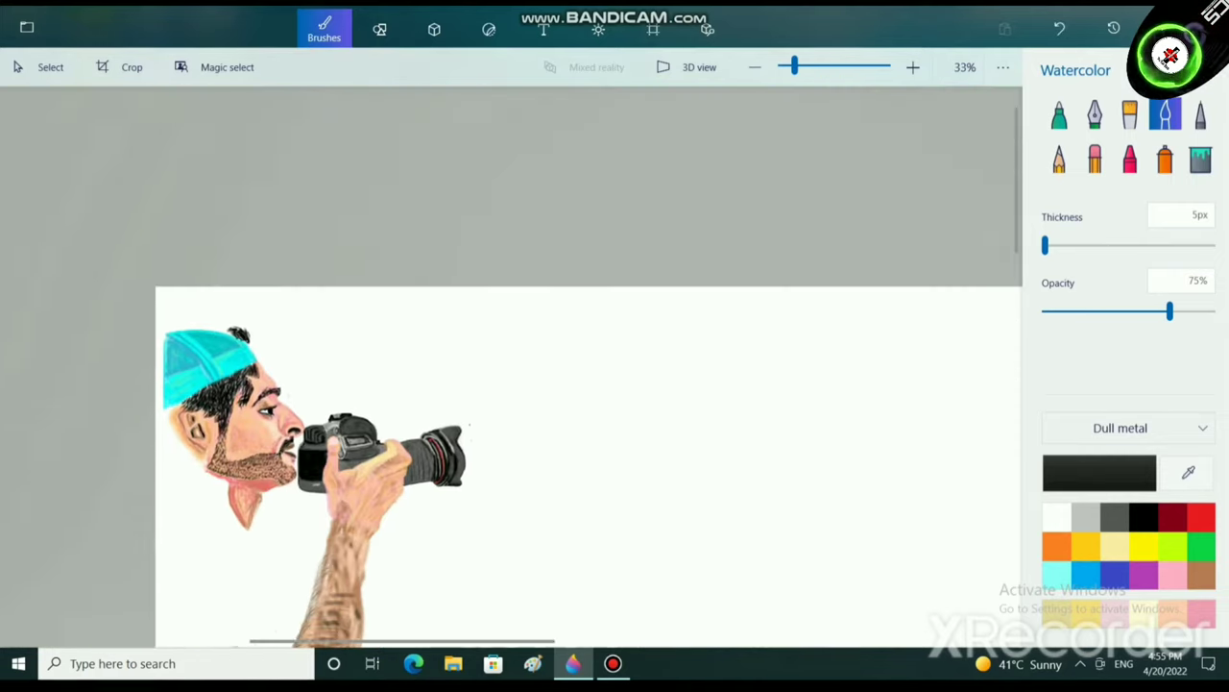
scroll(346, 490, up, 5)
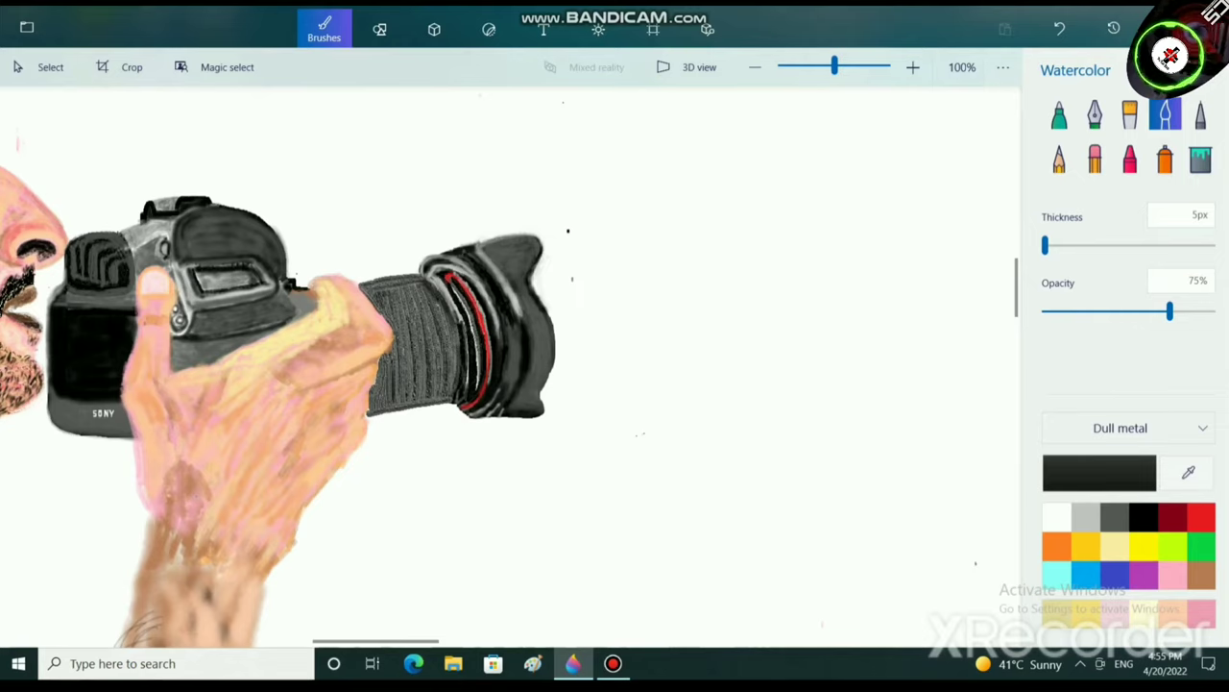
scroll(509, 365, down, 6)
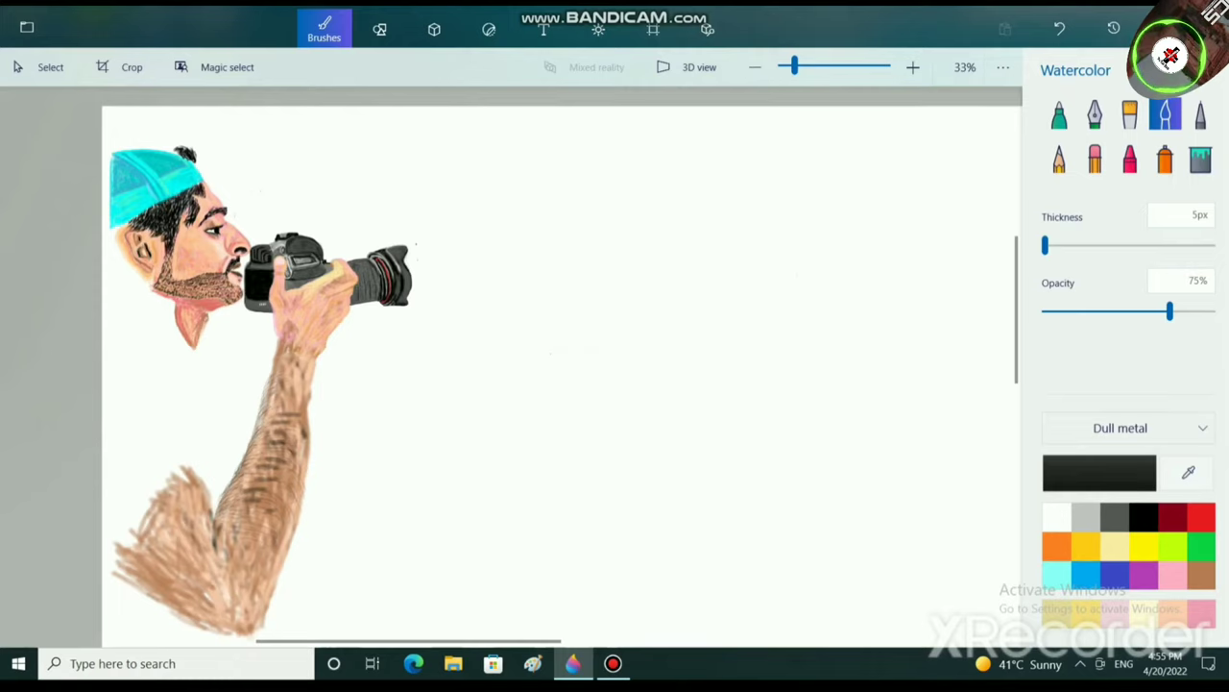
scroll(509, 365, up, 5)
scroll(509, 365, left, 6)
scroll(510, 365, down, 4)
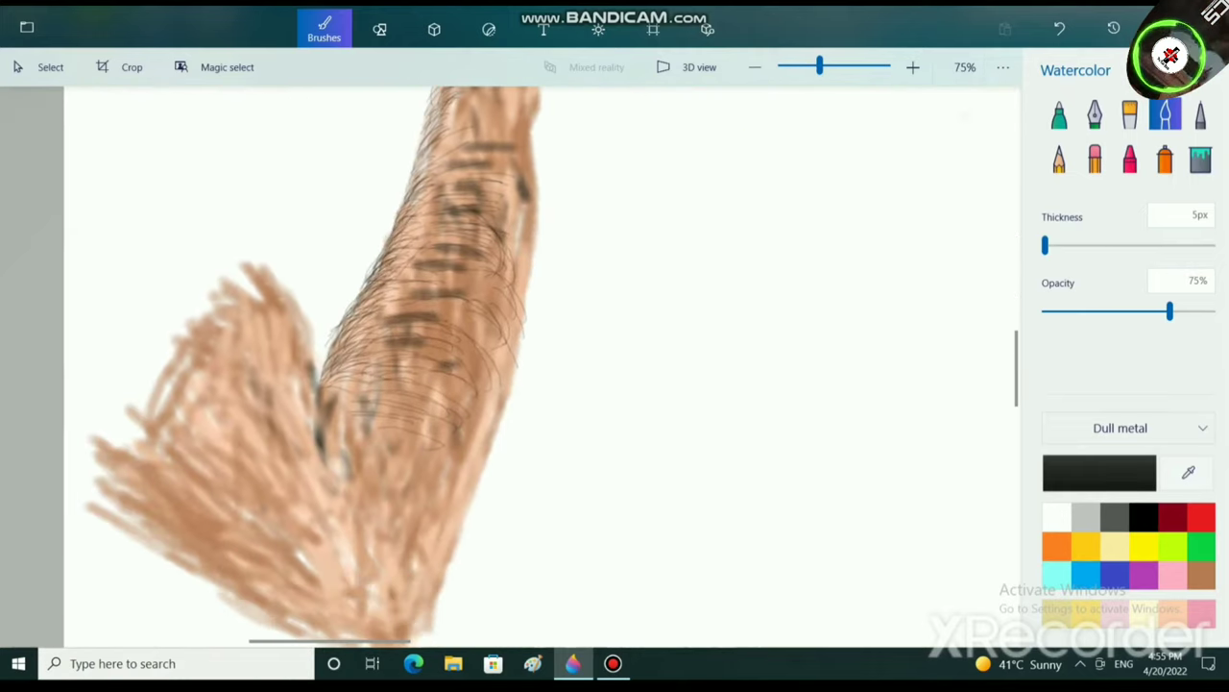
click(1202, 575)
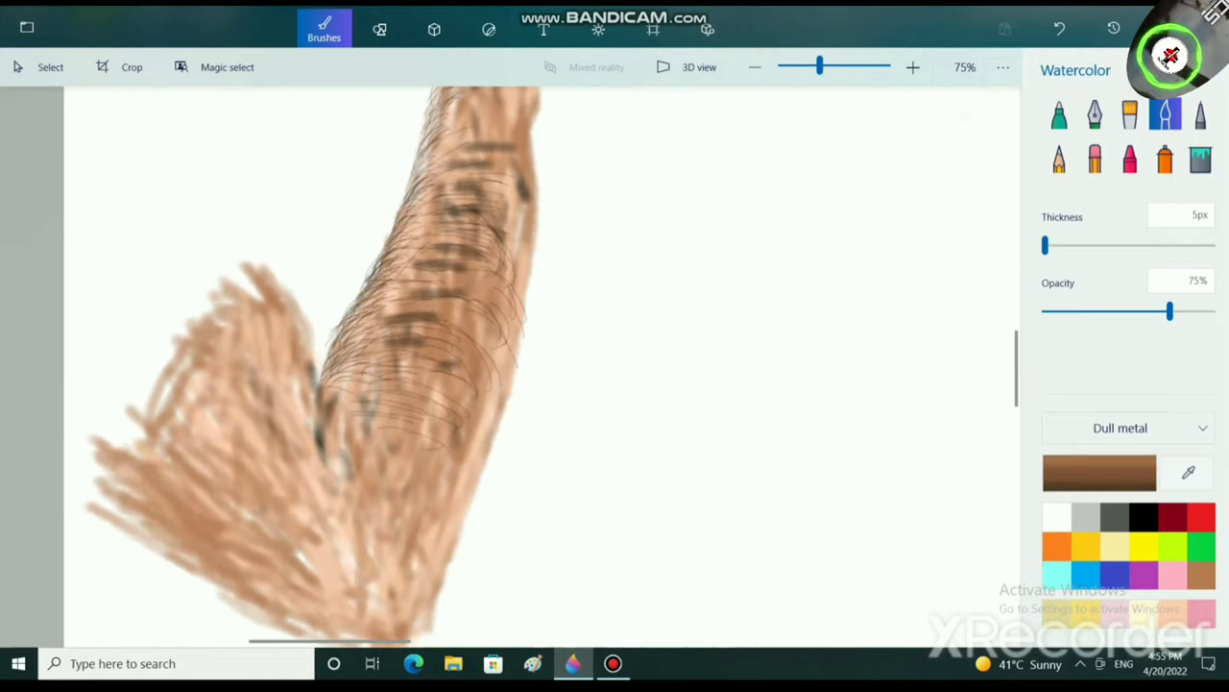
drag(1045, 246, 1056, 246)
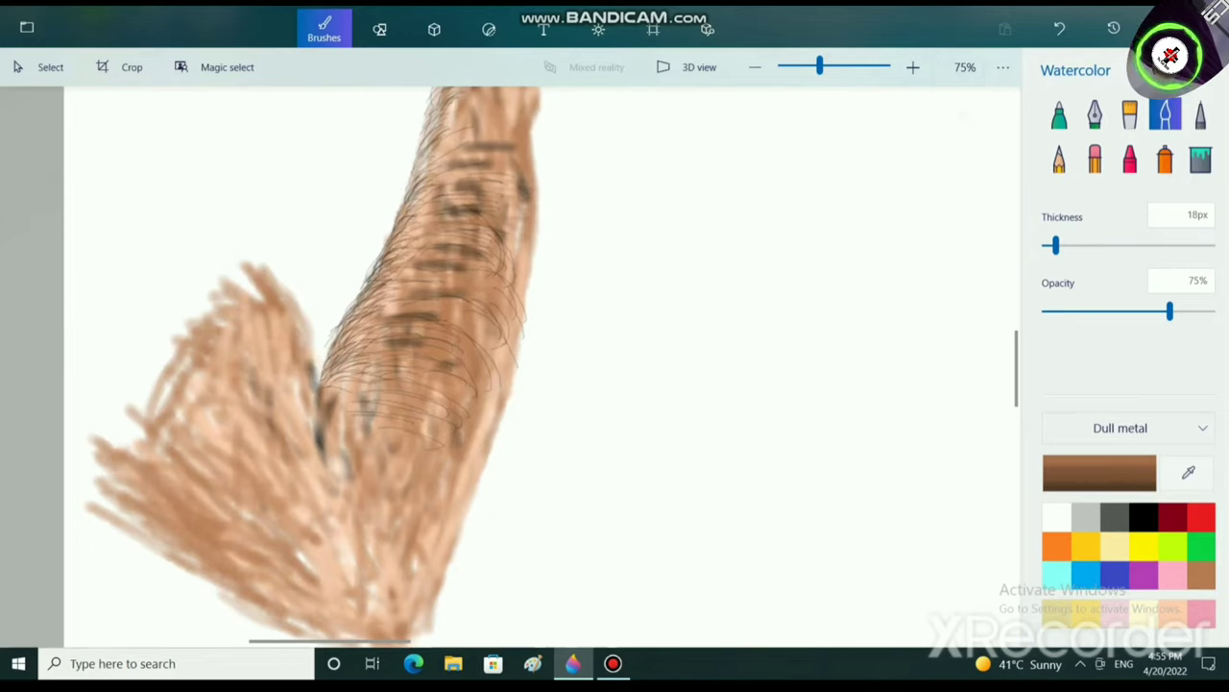
scroll(373, 398, down, 4)
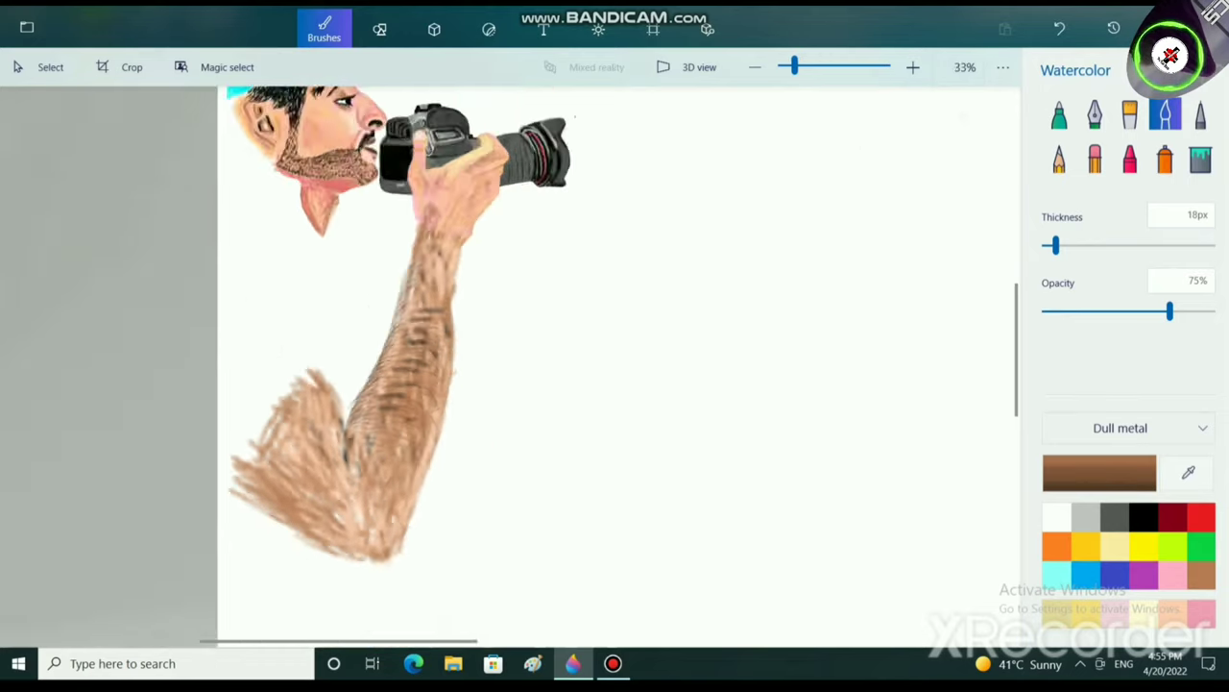
scroll(373, 398, up, 2)
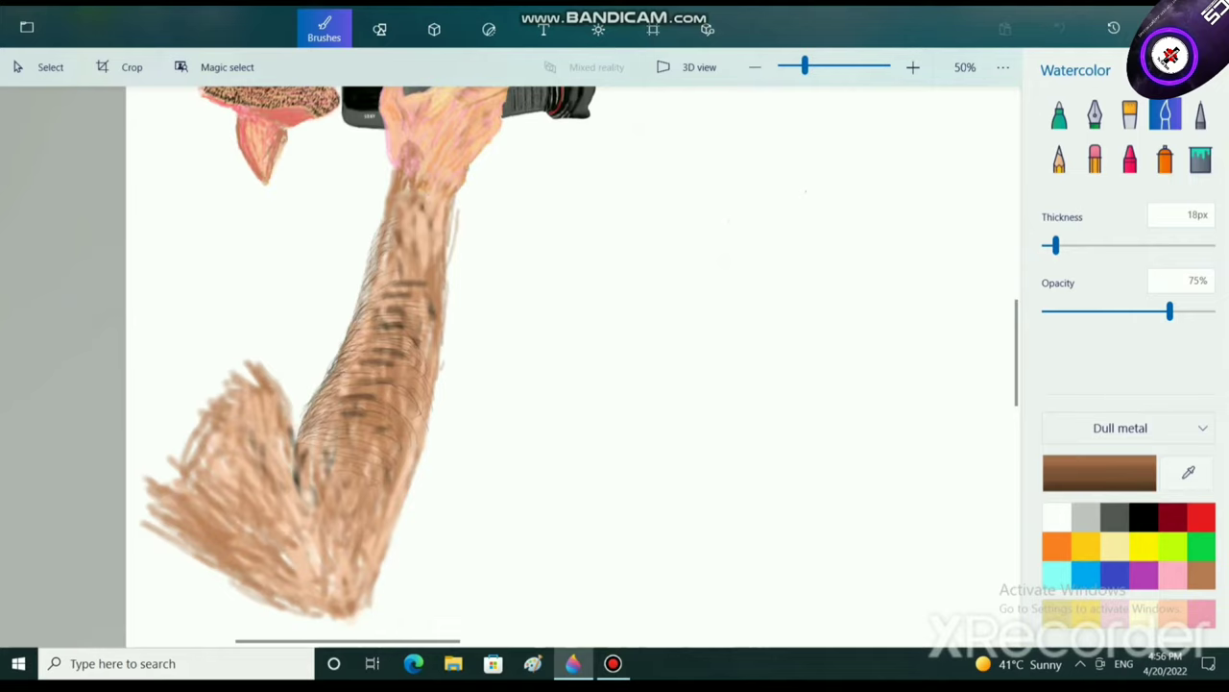
scroll(423, 449, down, 3)
scroll(422, 449, up, 2)
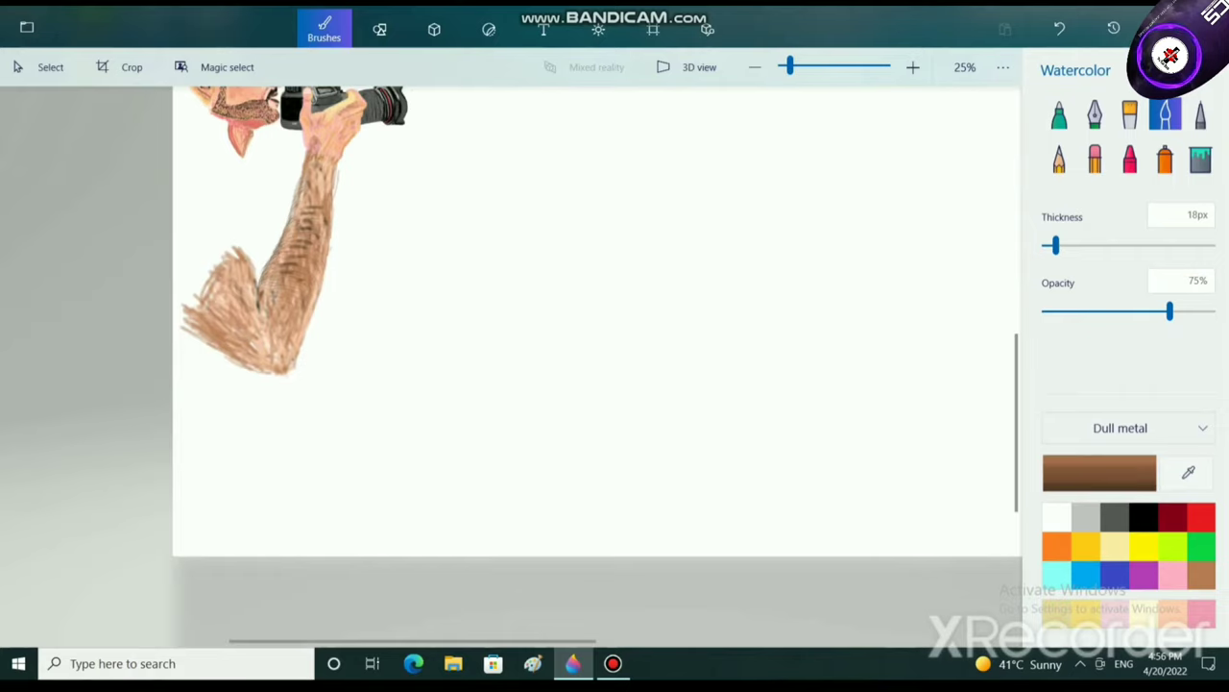
scroll(214, 370, up, 2)
drag(270, 257, 413, 298)
Set the brush thickness to 45 px and paint brown over the upper arm, elbow and forearm to darken the skin.
drag(1056, 245, 1079, 244)
drag(271, 244, 336, 292)
mouse_move(222, 289)
mouse_down()
mouse_move(259, 284)
mouse_move(288, 323)
mouse_move(146, 255)
mouse_move(265, 331)
mouse_move(413, 376)
mouse_move(447, 293)
mouse_move(250, 192)
mouse_move(288, 144)
mouse_up()
scroll(327, 250, up, 2)
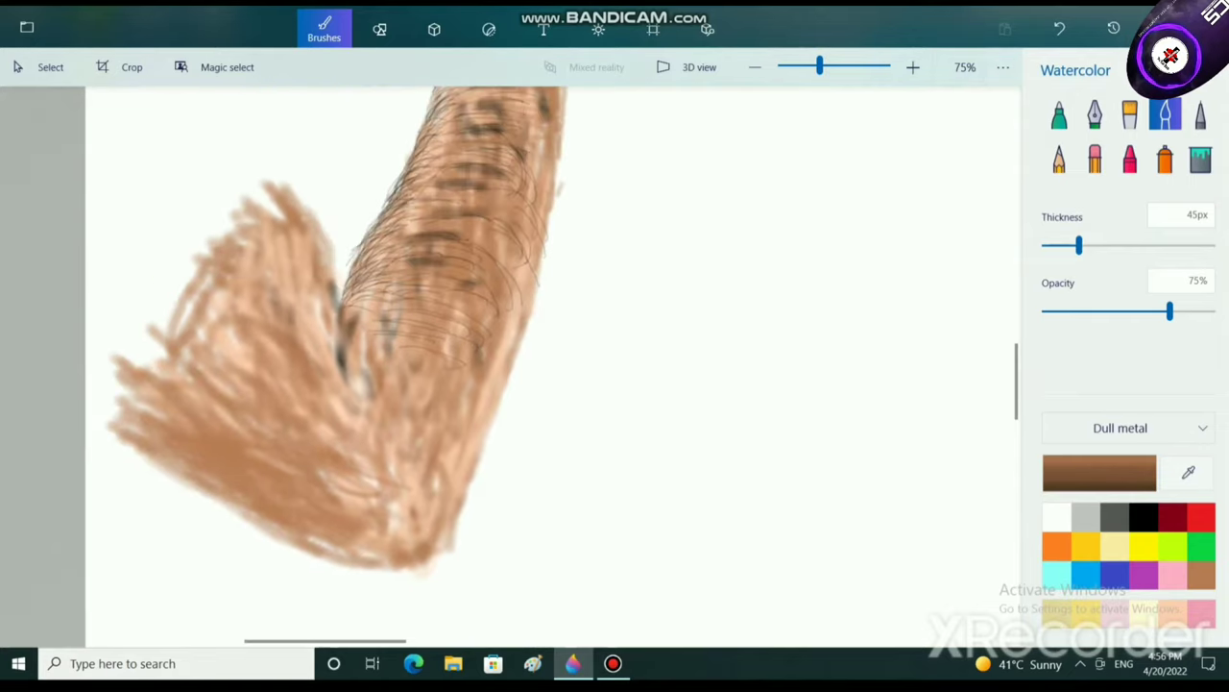
mouse_move(267, 227)
mouse_down()
mouse_move(283, 221)
mouse_move(295, 269)
mouse_move(332, 294)
mouse_move(333, 413)
mouse_move(384, 470)
mouse_move(407, 534)
mouse_move(449, 432)
mouse_move(384, 528)
mouse_move(236, 370)
mouse_move(206, 288)
mouse_move(154, 365)
mouse_up()
mouse_move(187, 300)
mouse_down()
mouse_move(279, 295)
mouse_move(306, 342)
mouse_up()
mouse_move(601, 176)
mouse_down()
mouse_move(448, 428)
mouse_move(429, 434)
mouse_up()
mouse_move(358, 217)
mouse_down()
mouse_move(349, 290)
mouse_move(344, 192)
mouse_move(380, 277)
mouse_move(374, 159)
mouse_move(325, 305)
mouse_move(357, 453)
mouse_move(336, 605)
mouse_move(336, 552)
mouse_up()
mouse_move(206, 530)
mouse_down()
mouse_move(311, 265)
mouse_move(297, 369)
mouse_up()
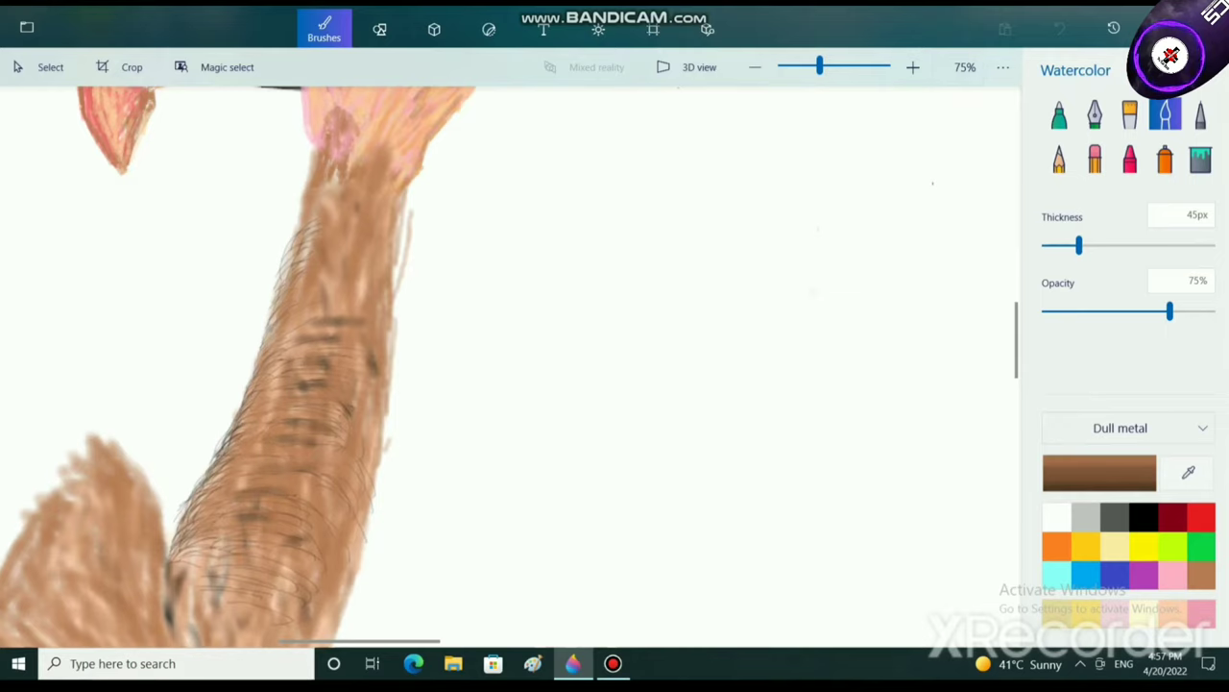
Deepen the brown on the forearm, the upper arm and the lower edge of the elbow with more 45 px strokes.
scroll(509, 365, up, 3)
scroll(509, 365, down, 5)
scroll(509, 365, up, 5)
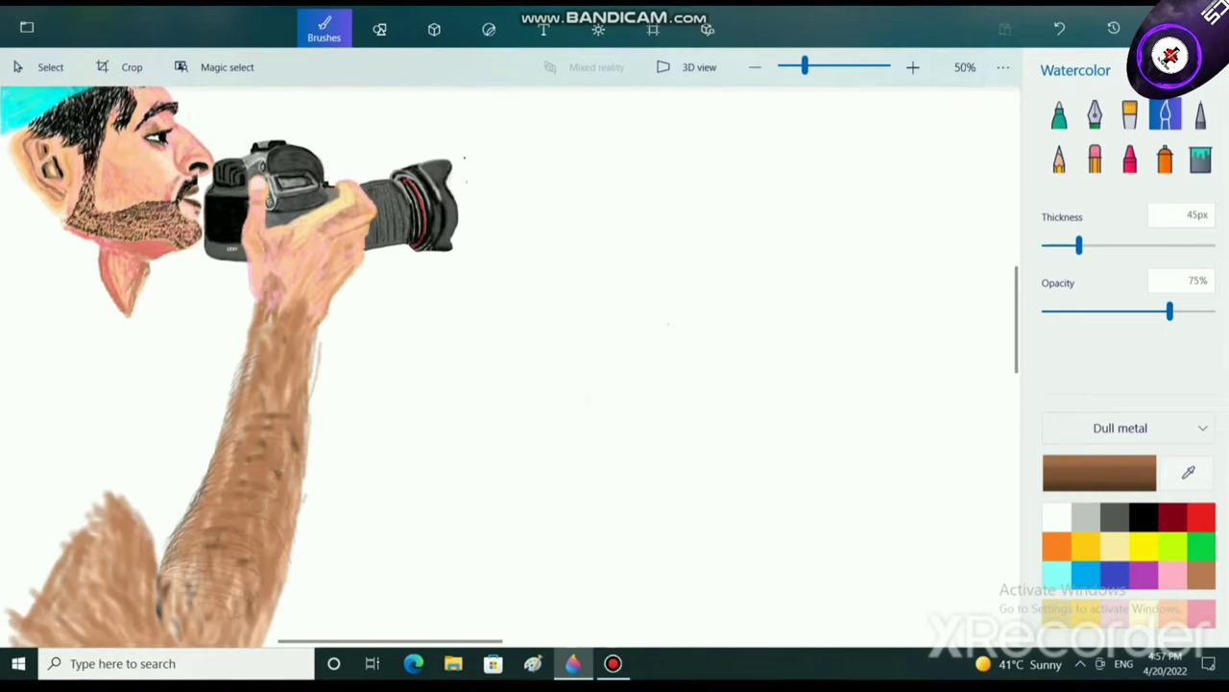
mouse_move(295, 444)
mouse_down()
mouse_move(254, 374)
mouse_move(349, 490)
mouse_move(333, 532)
mouse_up()
drag(126, 368, 130, 461)
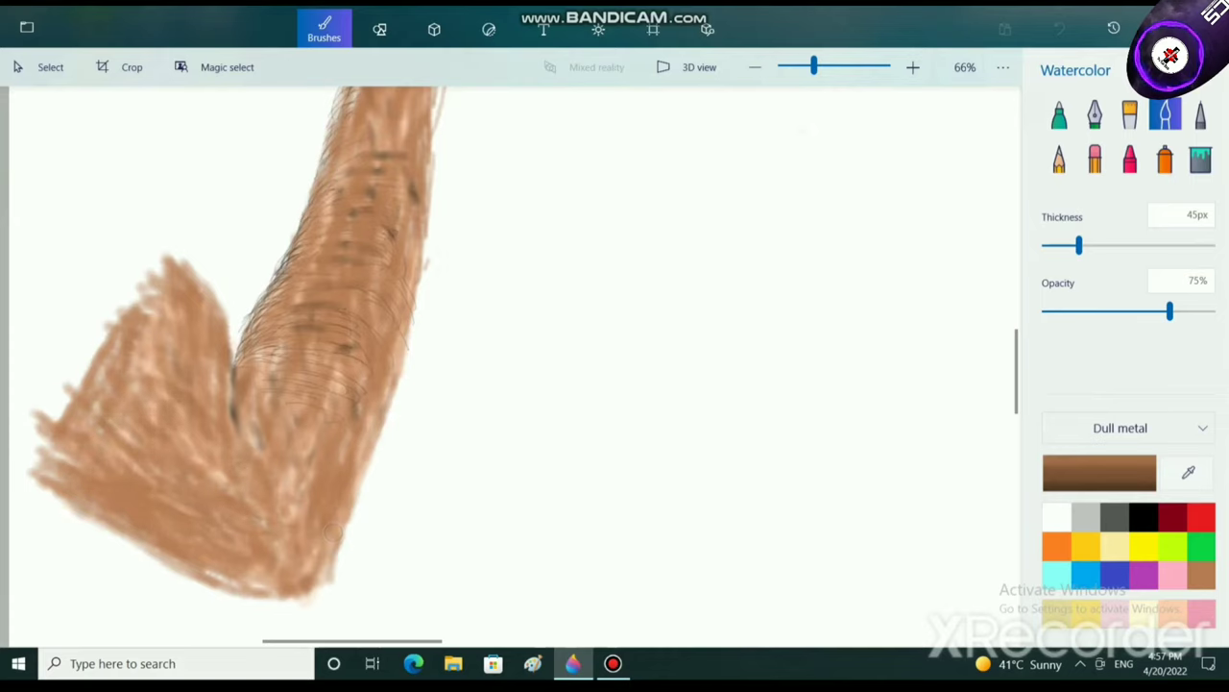
drag(248, 588, 206, 574)
Paint pink and light peach 45 px watercolor streaks down the lower forearm toward the elbow.
click(1173, 574)
mouse_move(348, 309)
mouse_down()
mouse_move(275, 454)
mouse_move(354, 296)
mouse_move(273, 482)
mouse_move(359, 322)
mouse_move(365, 451)
mouse_move(284, 557)
mouse_up()
click(1173, 613)
drag(340, 490, 324, 547)
scroll(336, 384, up, 2)
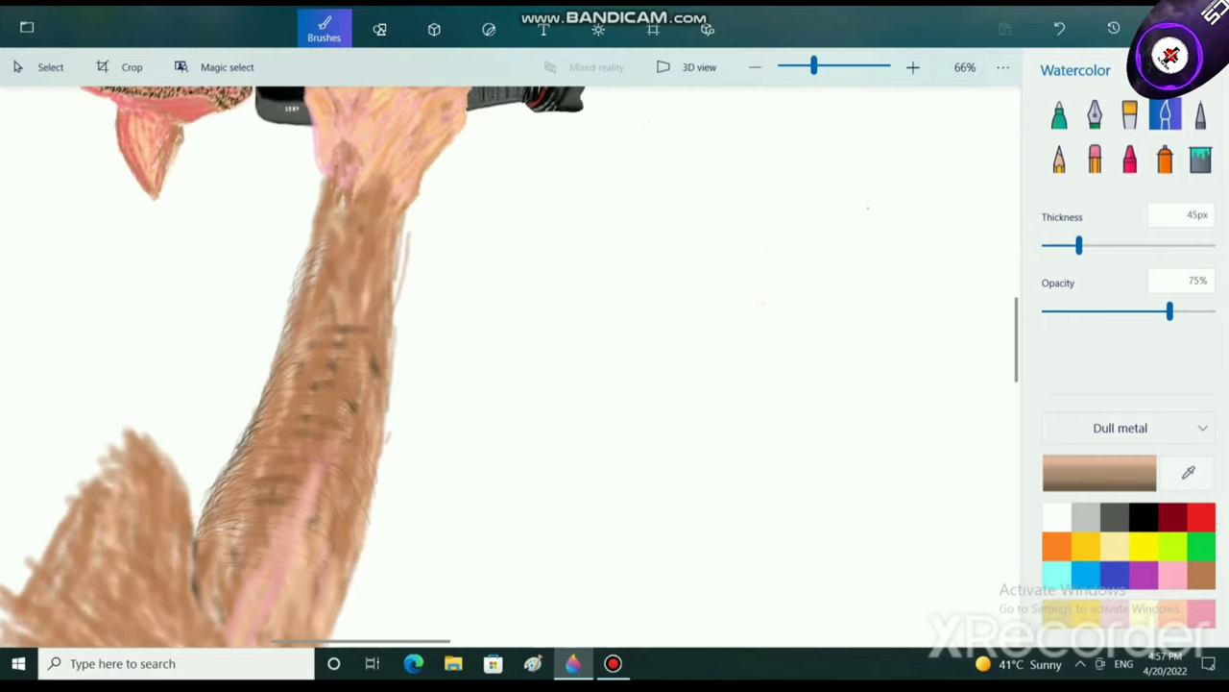
Paint light peach 45 px watercolor strokes over the forearm from below the wrist down toward the elbow.
drag(327, 313, 359, 503)
drag(364, 250, 380, 381)
mouse_move(380, 381)
mouse_down()
mouse_move(344, 287)
mouse_move(301, 367)
mouse_up()
drag(296, 349, 248, 446)
mouse_move(284, 383)
mouse_down()
mouse_move(258, 480)
mouse_move(303, 432)
mouse_move(343, 192)
mouse_move(373, 182)
mouse_move(336, 557)
mouse_up()
mouse_move(336, 557)
mouse_down()
mouse_move(384, 463)
mouse_move(366, 500)
mouse_up()
Brush light peach along the lower edge of the upper arm and around the elbow at 45 px.
scroll(370, 432, down, 2)
scroll(370, 432, left, 2)
mouse_move(180, 485)
mouse_down()
mouse_move(225, 544)
mouse_move(296, 596)
mouse_up()
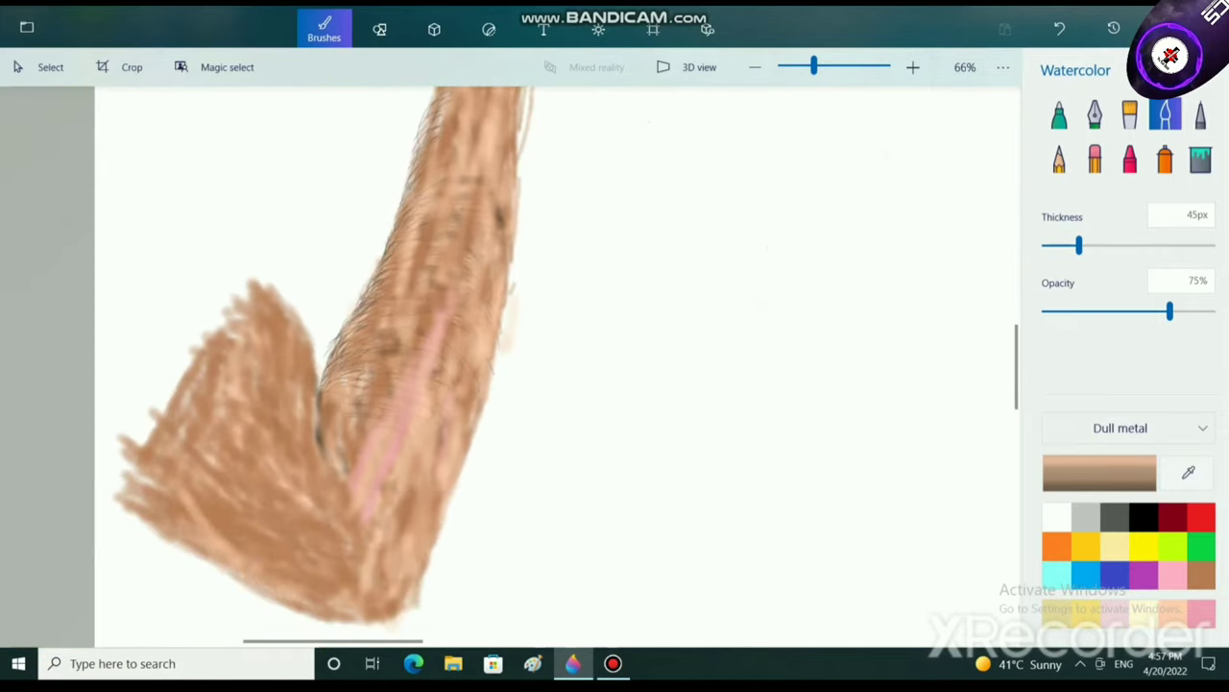
mouse_move(151, 523)
mouse_down()
mouse_move(348, 594)
mouse_move(396, 593)
mouse_move(381, 608)
mouse_move(401, 471)
mouse_up()
Change the brush material to Gloss and soften the upper arm, elbow and forearm with light peach 45 px strokes.
click(1120, 427)
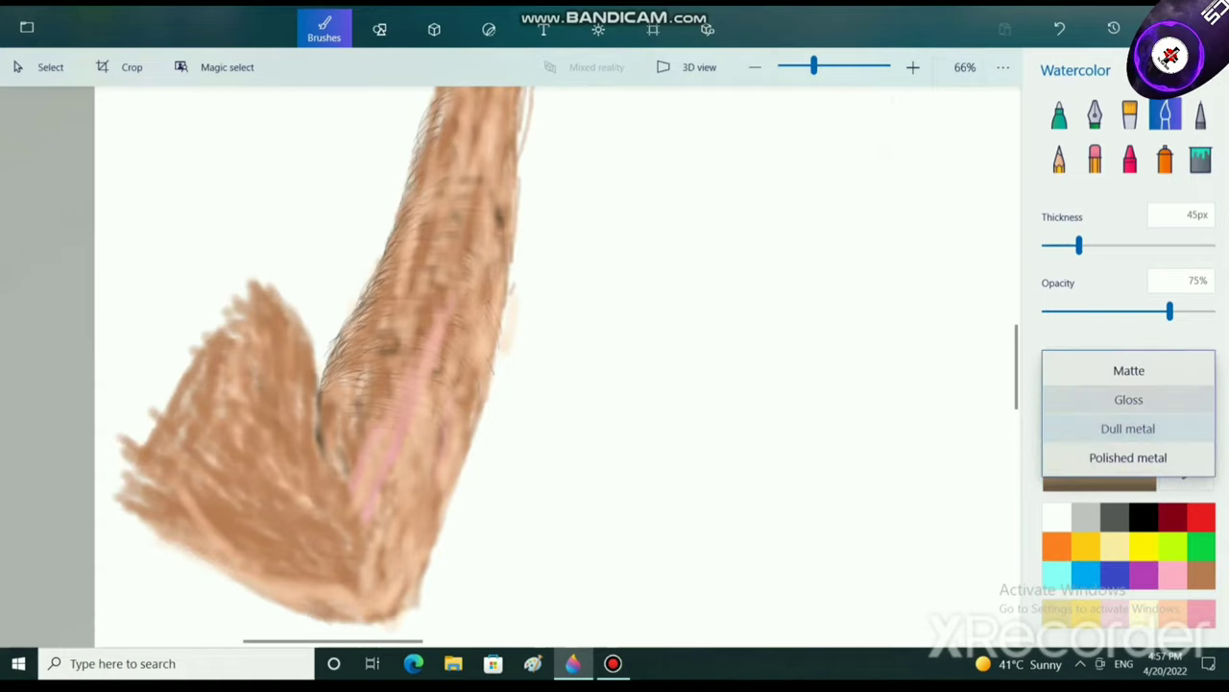
click(1120, 397)
mouse_move(198, 502)
mouse_down()
mouse_move(251, 549)
mouse_move(228, 490)
mouse_move(336, 565)
mouse_up()
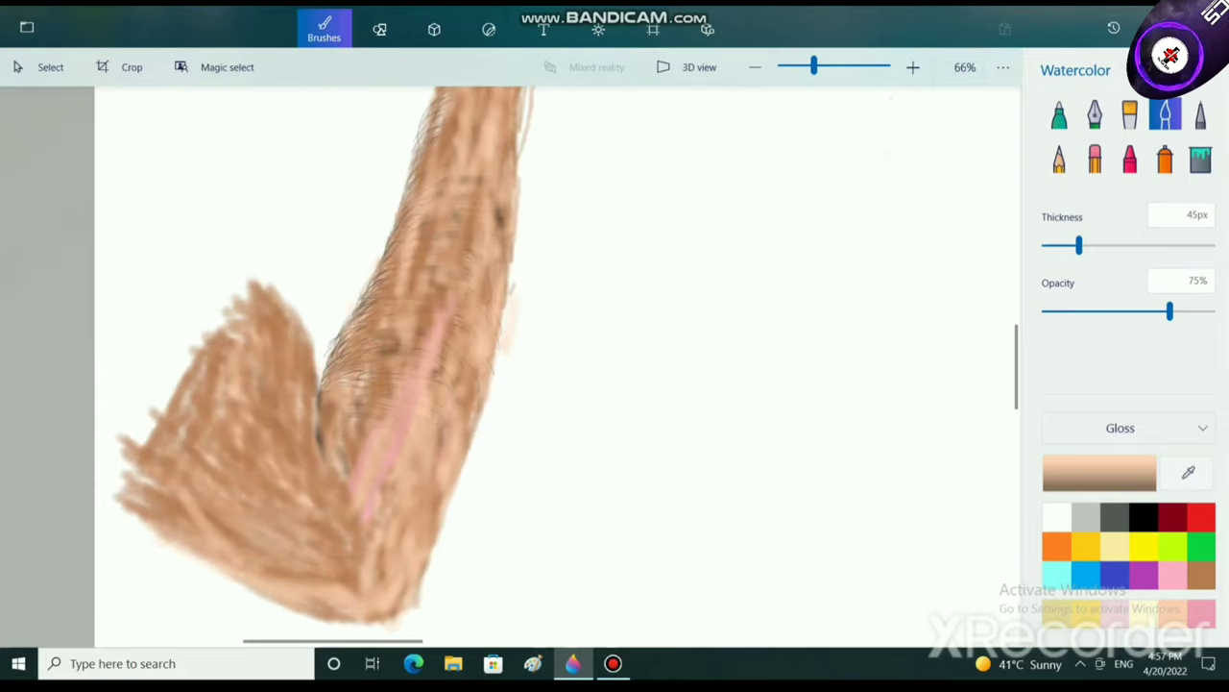
drag(242, 546, 336, 579)
mouse_move(209, 399)
mouse_down()
mouse_move(158, 450)
mouse_move(202, 415)
mouse_move(274, 305)
mouse_move(306, 367)
mouse_move(307, 467)
mouse_move(275, 332)
mouse_move(296, 442)
mouse_move(273, 423)
mouse_move(274, 323)
mouse_move(204, 403)
mouse_up()
mouse_move(171, 386)
mouse_down()
mouse_move(112, 467)
mouse_move(121, 494)
mouse_up()
mouse_move(353, 380)
mouse_down()
mouse_move(386, 486)
mouse_move(424, 506)
mouse_move(352, 580)
mouse_up()
drag(348, 292, 232, 512)
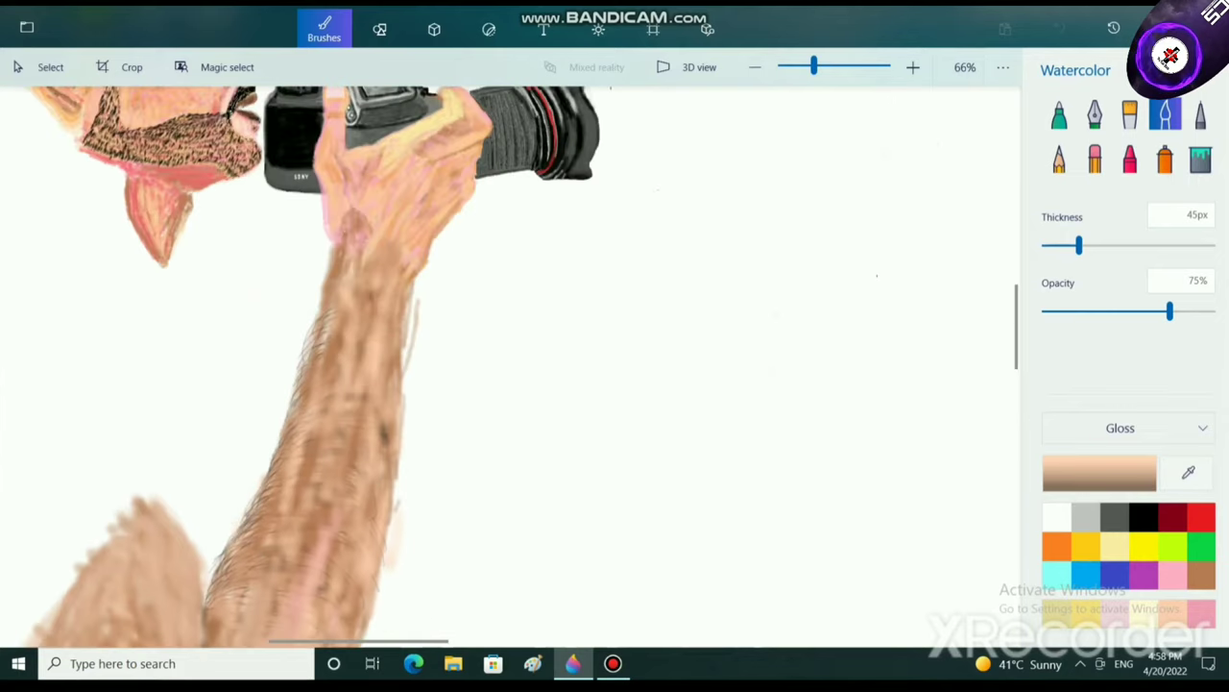
mouse_move(390, 315)
mouse_down()
mouse_move(337, 378)
mouse_move(325, 356)
mouse_move(330, 288)
mouse_move(352, 518)
mouse_move(386, 457)
mouse_up()
Switch to brown and shade the back of the hand above the wrist, reducing the brush thickness to 19 px.
scroll(299, 521, down, 5)
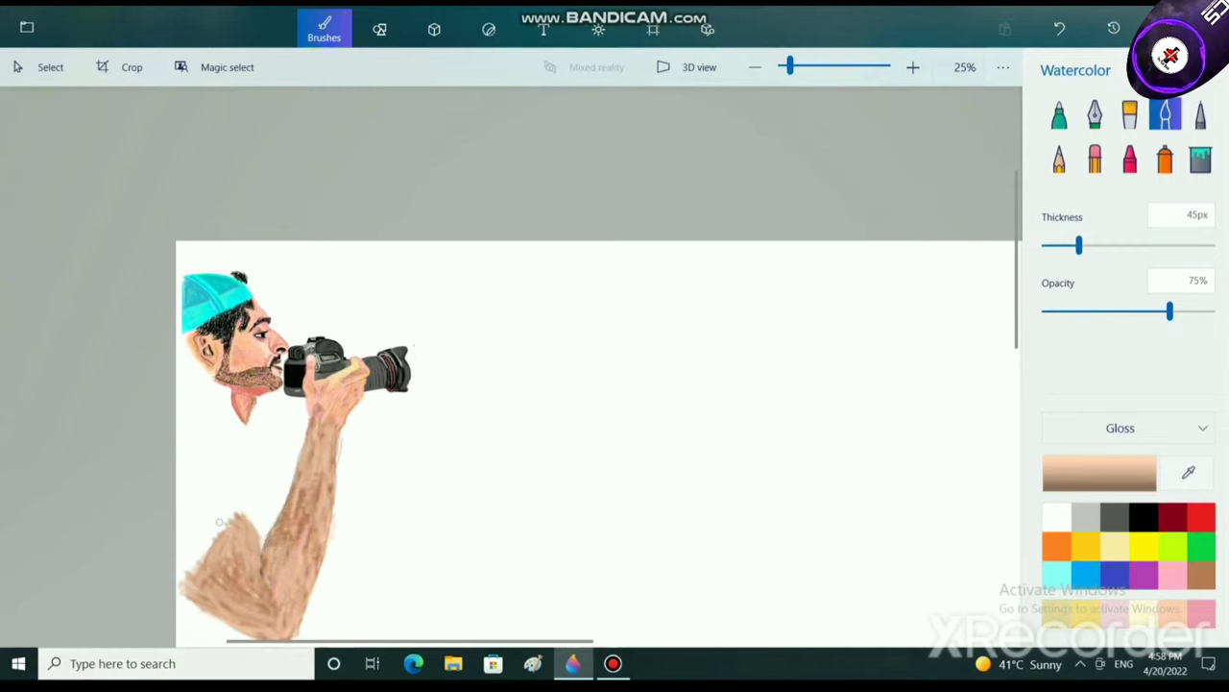
scroll(346, 427, down, 2)
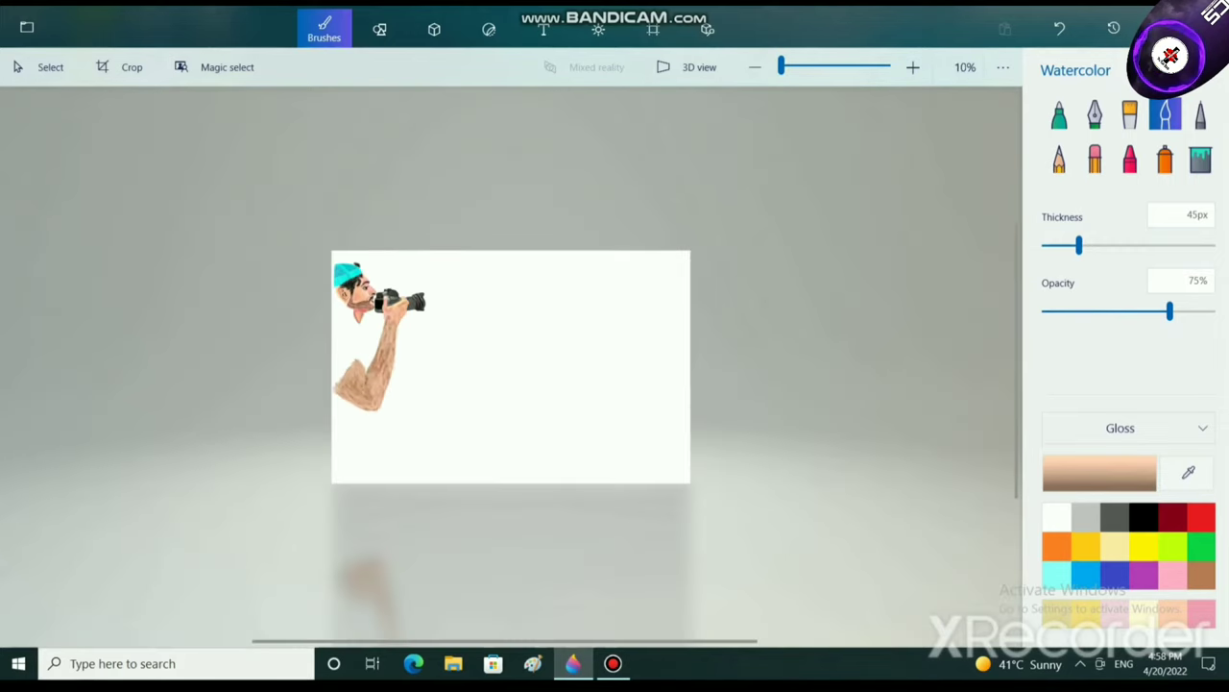
scroll(346, 427, up, 6)
scroll(315, 380, up, 3)
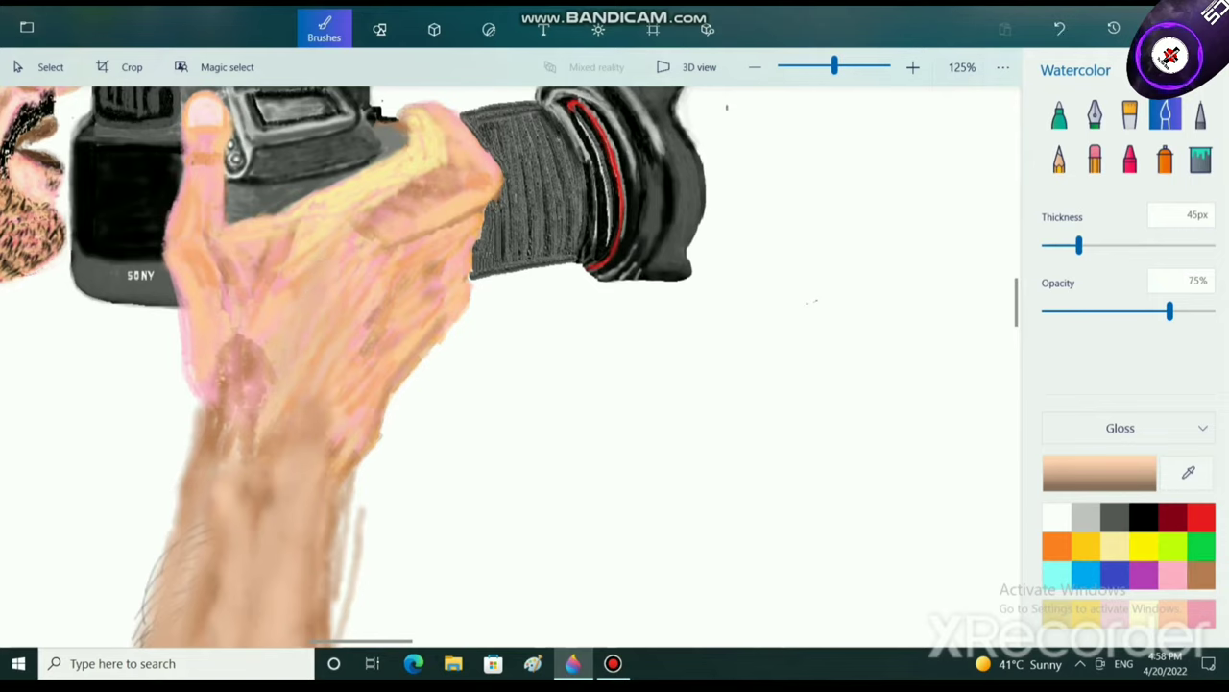
click(1200, 575)
mouse_move(324, 313)
mouse_down()
mouse_move(276, 367)
mouse_move(270, 401)
mouse_up()
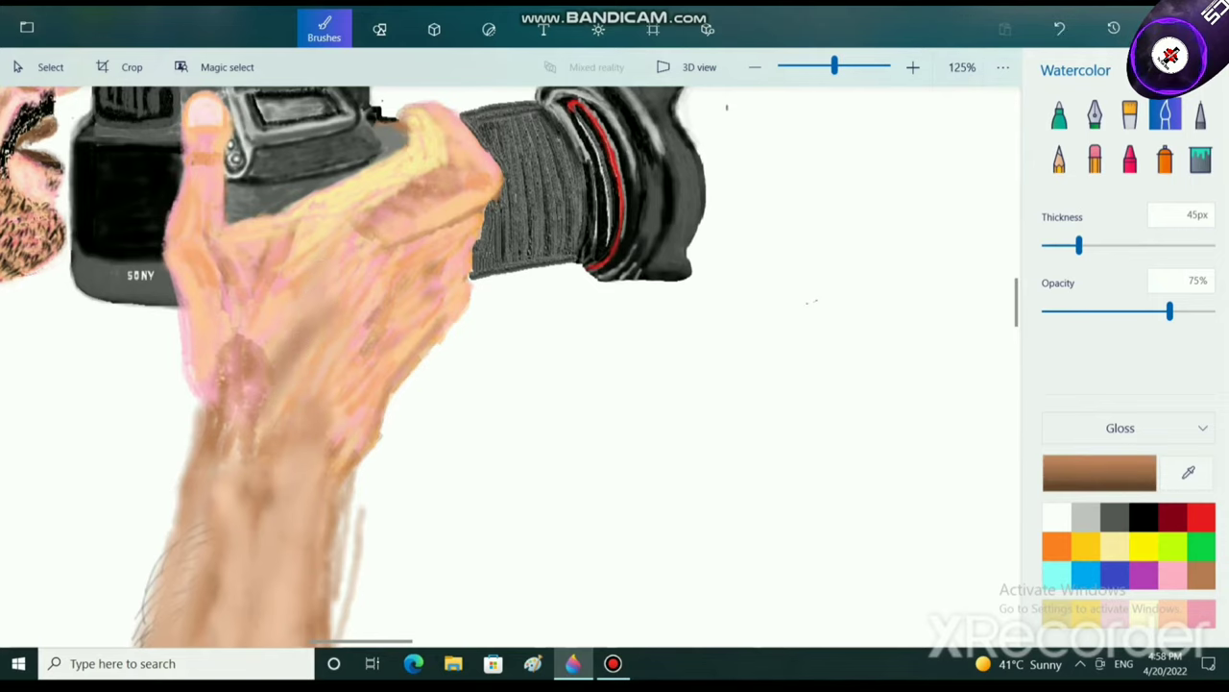
scroll(388, 398, down, 5)
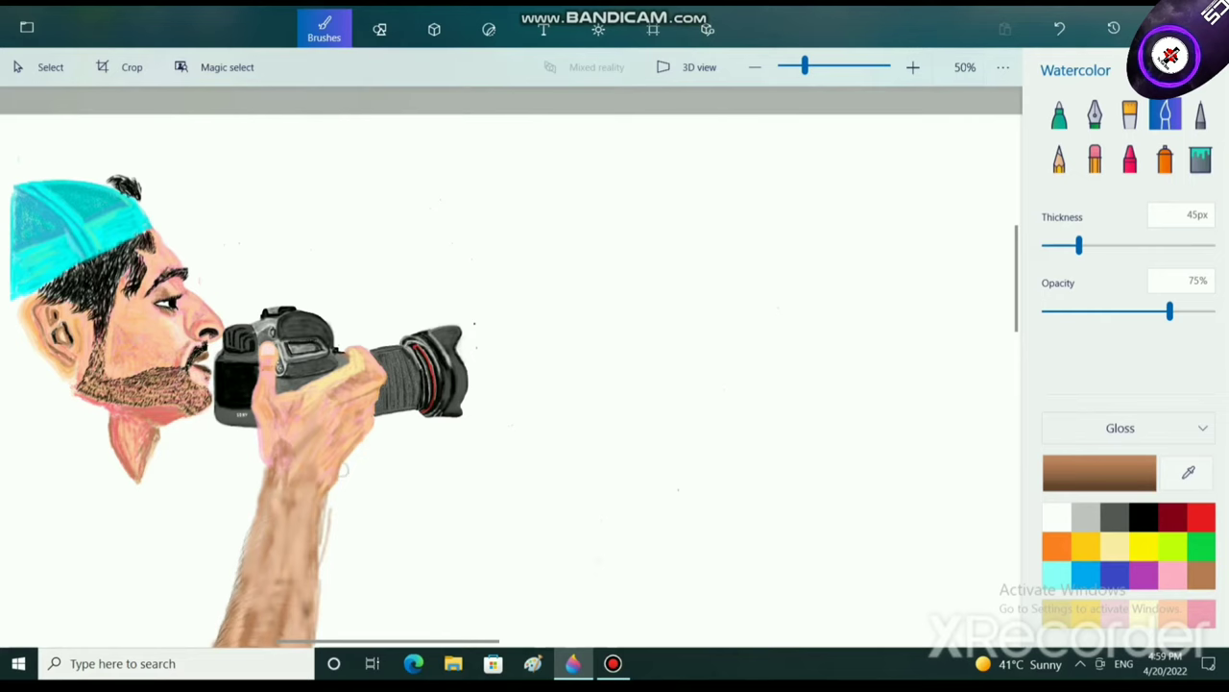
scroll(55, 459, up, 3)
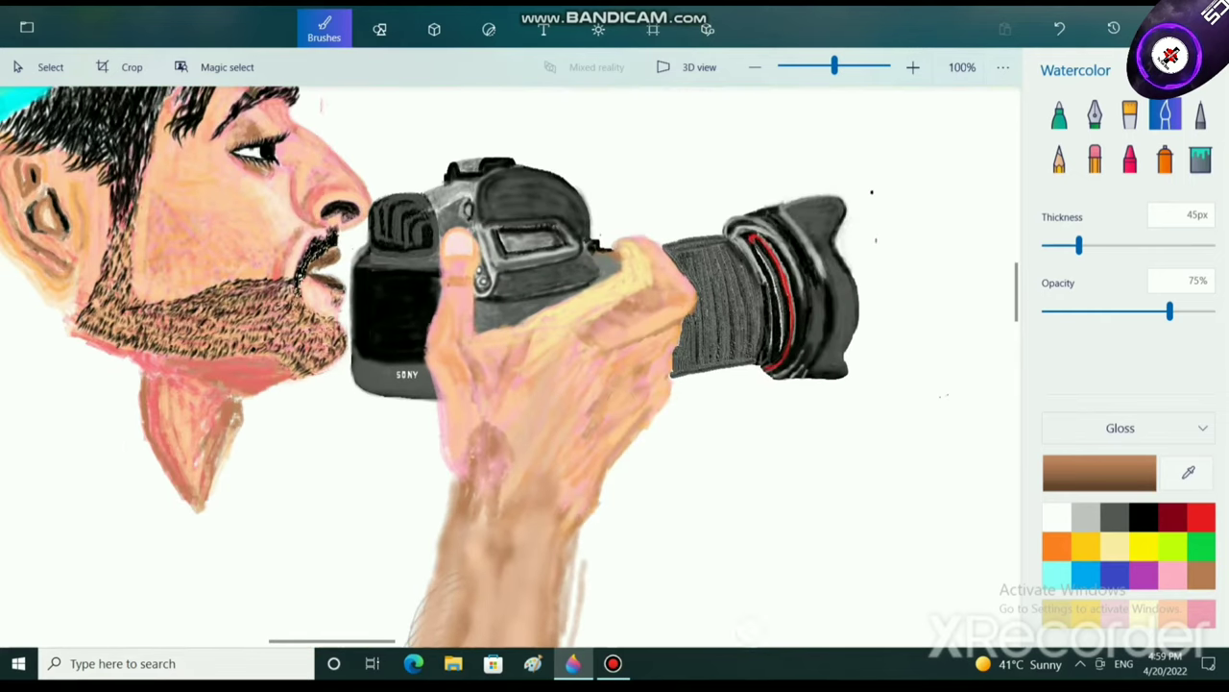
drag(617, 410, 341, 426)
drag(1079, 245, 1057, 245)
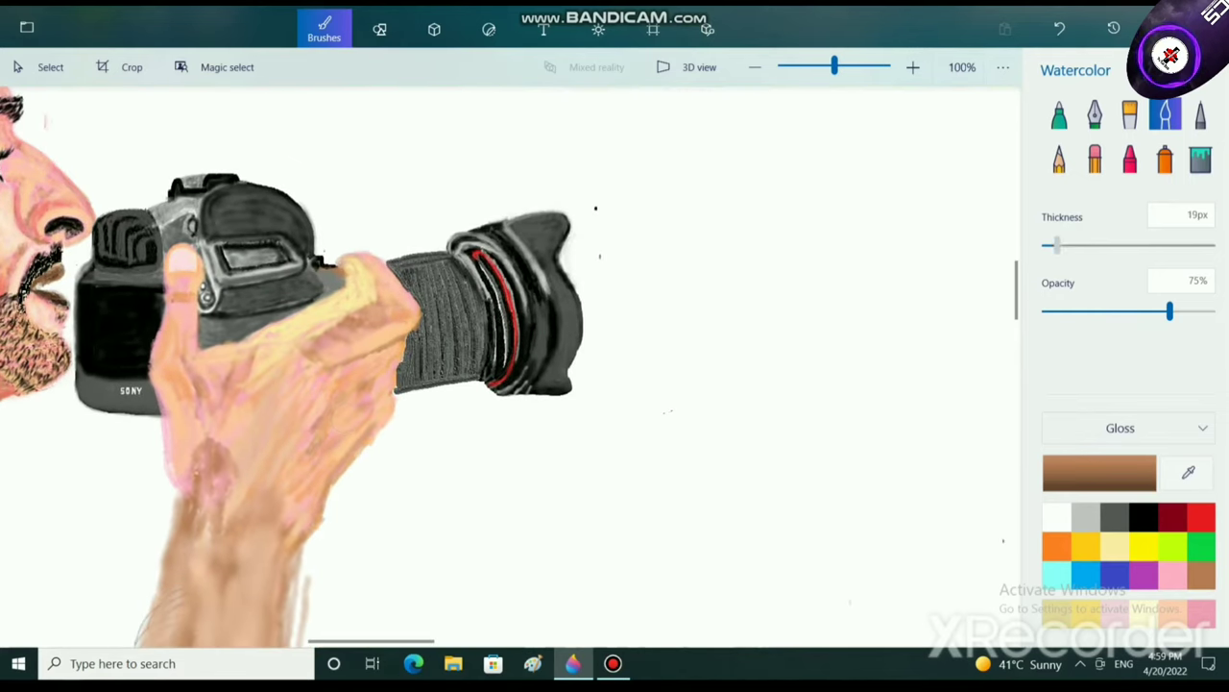
mouse_move(243, 448)
mouse_down()
mouse_move(268, 429)
mouse_move(286, 458)
mouse_move(274, 449)
mouse_move(251, 486)
mouse_move(290, 503)
mouse_up()
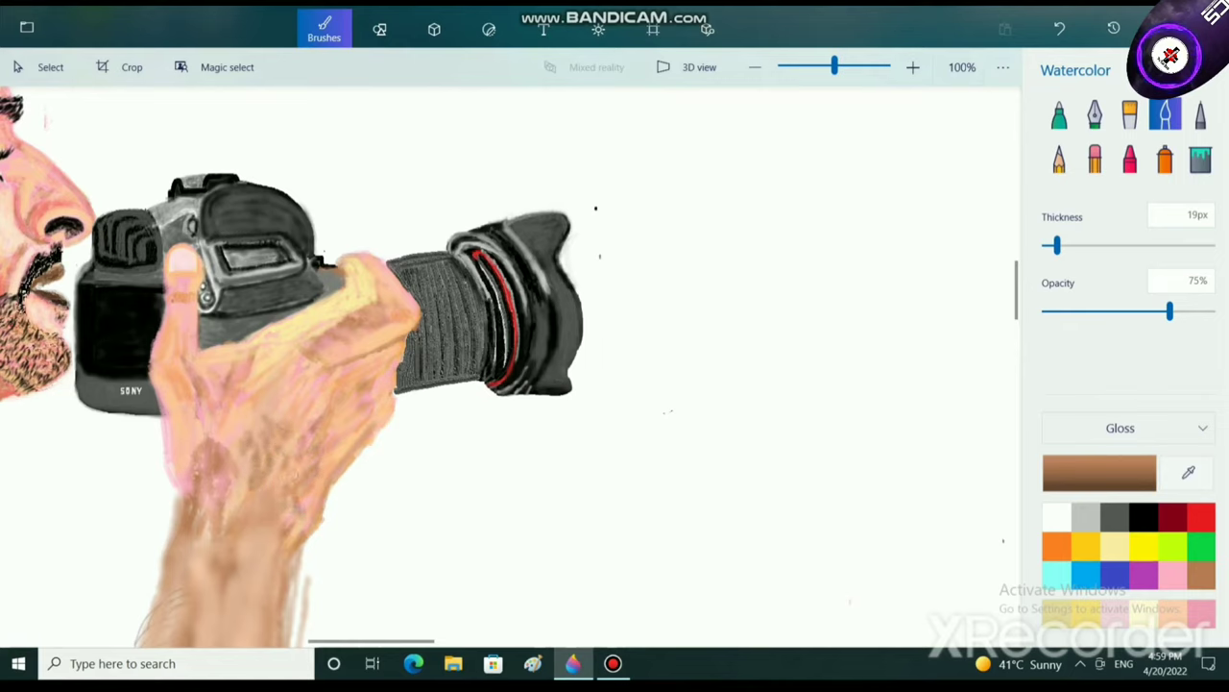
Pick pink, lighten it to a very pale pink and paint it over the yellow highlight on the hand.
click(1172, 574)
scroll(327, 326, up, 2)
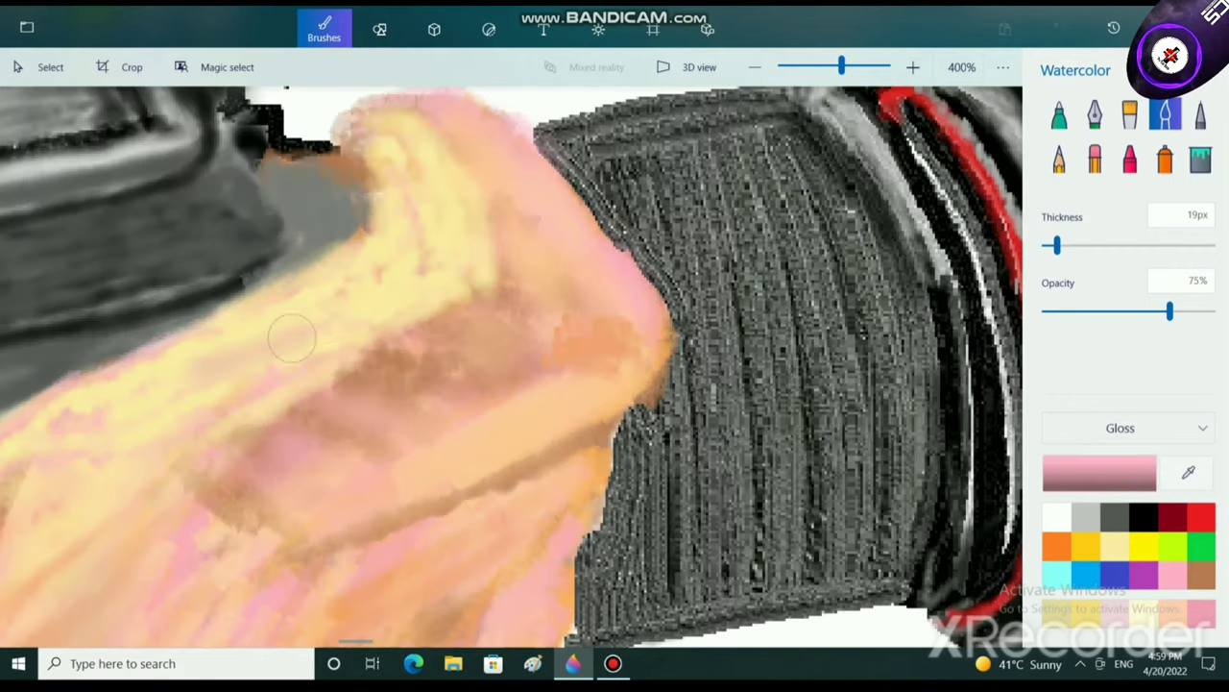
click(1100, 473)
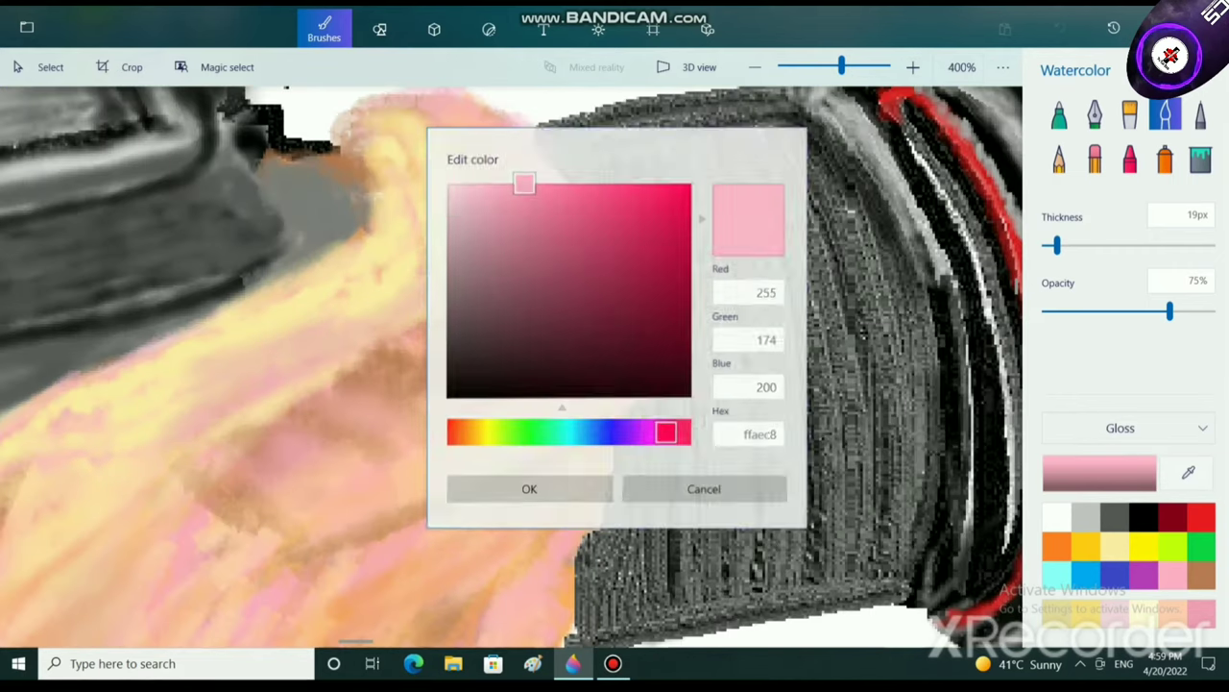
drag(525, 185, 457, 186)
click(531, 486)
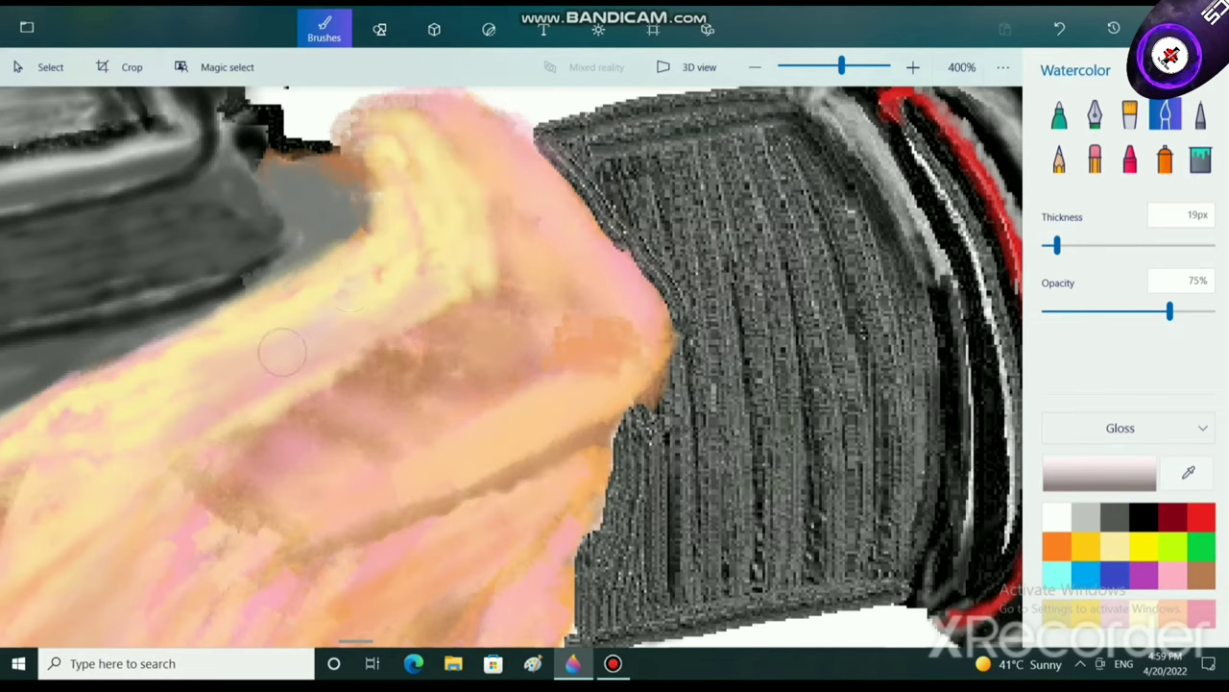
mouse_move(242, 318)
mouse_down()
mouse_move(281, 333)
mouse_move(22, 448)
mouse_move(194, 421)
mouse_move(449, 256)
mouse_move(395, 127)
mouse_move(364, 313)
mouse_up()
Pick light peach, lighten it to a very pale cream and brush it along the hand's yellow highlight.
click(1159, 612)
click(1100, 471)
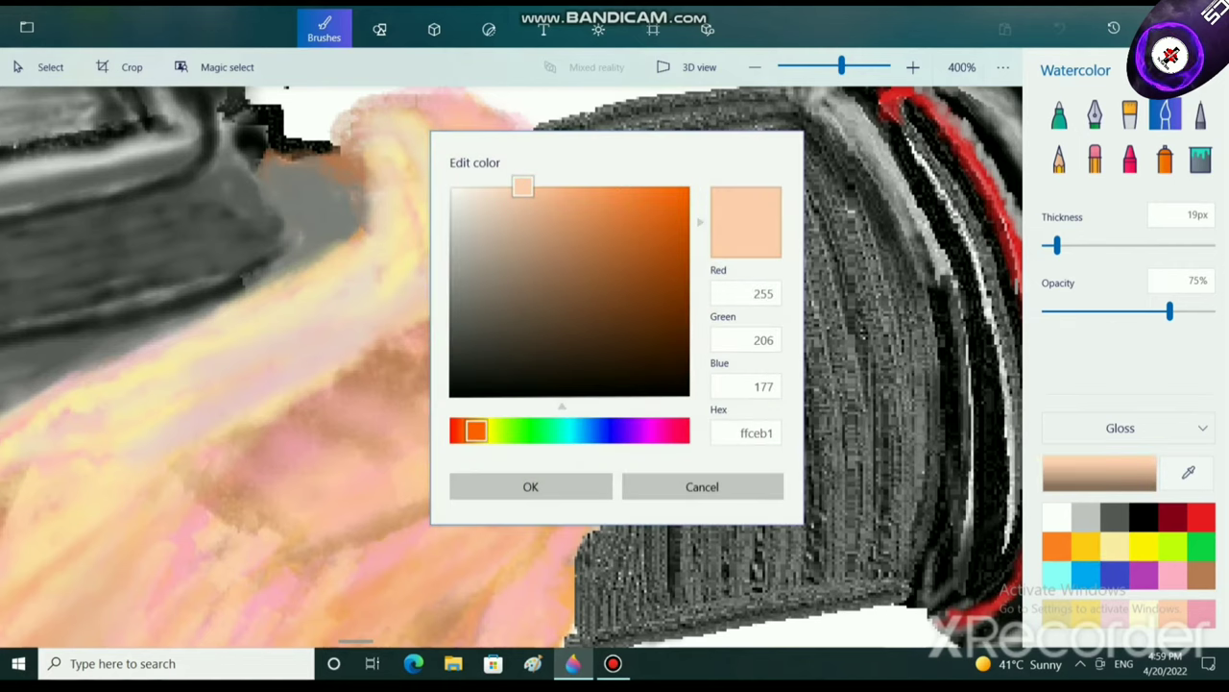
drag(522, 184, 463, 185)
click(530, 486)
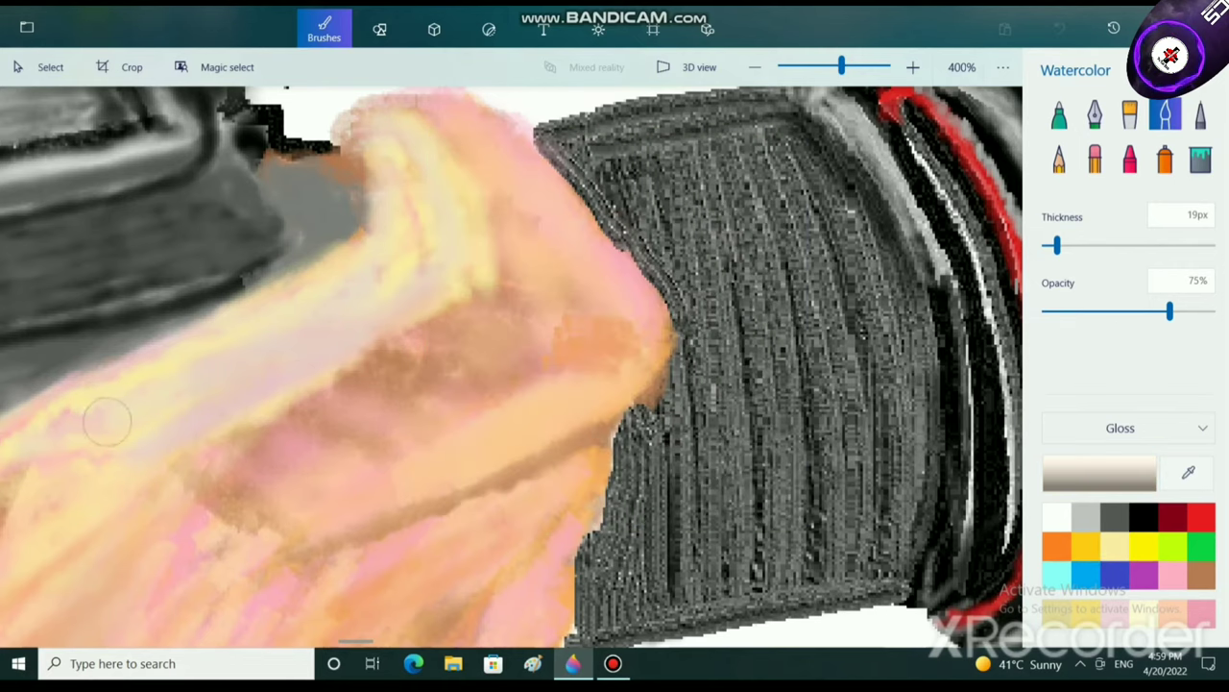
Lighten the color further to off-white and fill the highlight along the bent finger and back of the hand.
click(1100, 472)
mouse_move(469, 188)
mouse_down()
mouse_move(627, 185)
mouse_move(516, 256)
mouse_move(466, 219)
mouse_move(461, 187)
mouse_move(455, 197)
mouse_move(485, 187)
mouse_move(452, 183)
mouse_move(464, 188)
mouse_up()
click(530, 486)
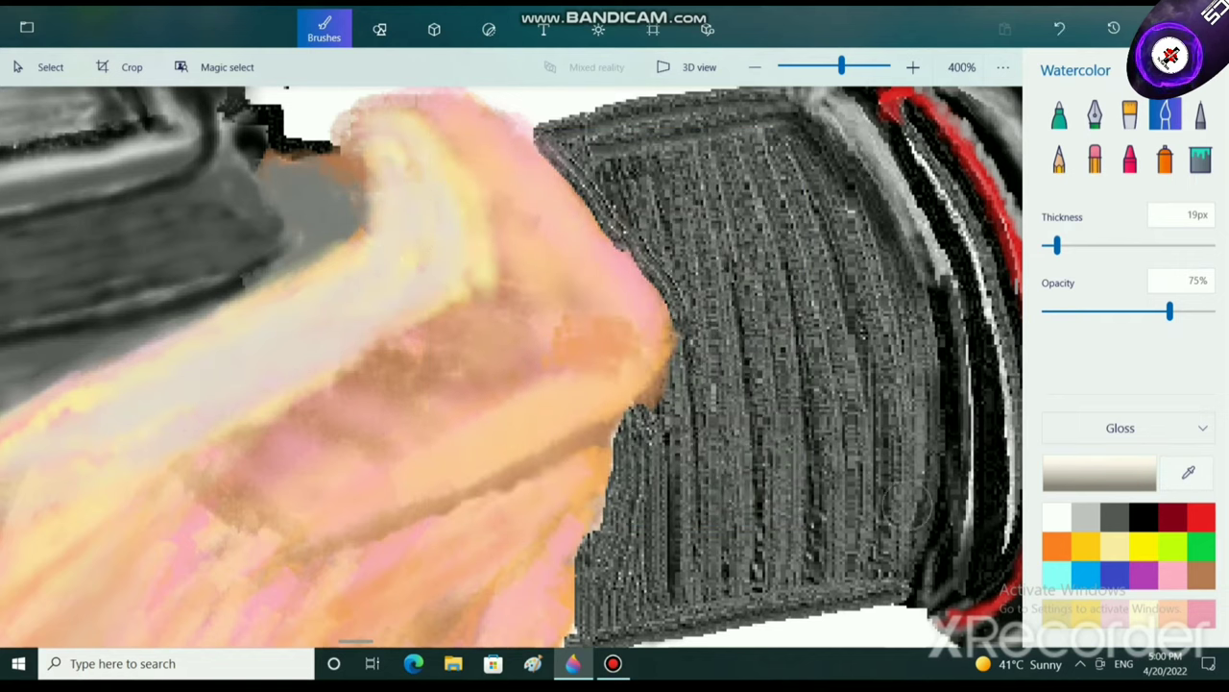
drag(62, 459, 44, 487)
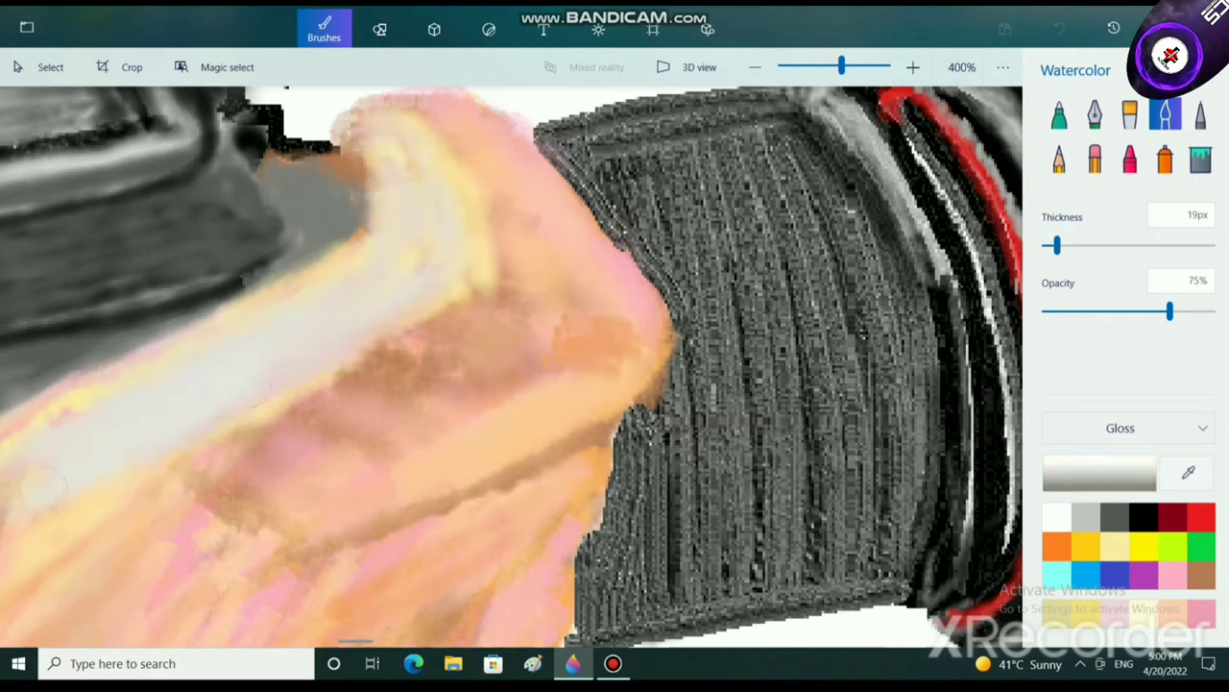
mouse_move(382, 264)
mouse_down()
mouse_move(397, 149)
mouse_move(380, 154)
mouse_move(445, 205)
mouse_move(456, 243)
mouse_move(372, 301)
mouse_up()
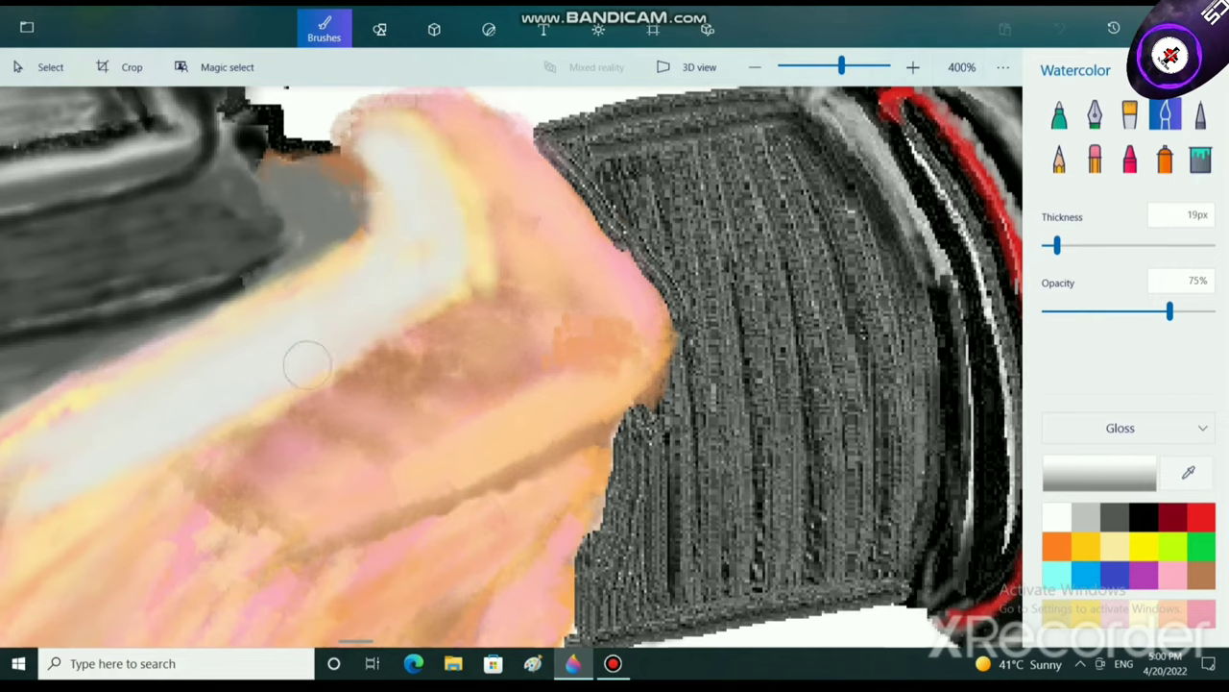
Switch to light peach and tint the white highlight on the hand with 19 px strokes.
scroll(403, 250, down, 5)
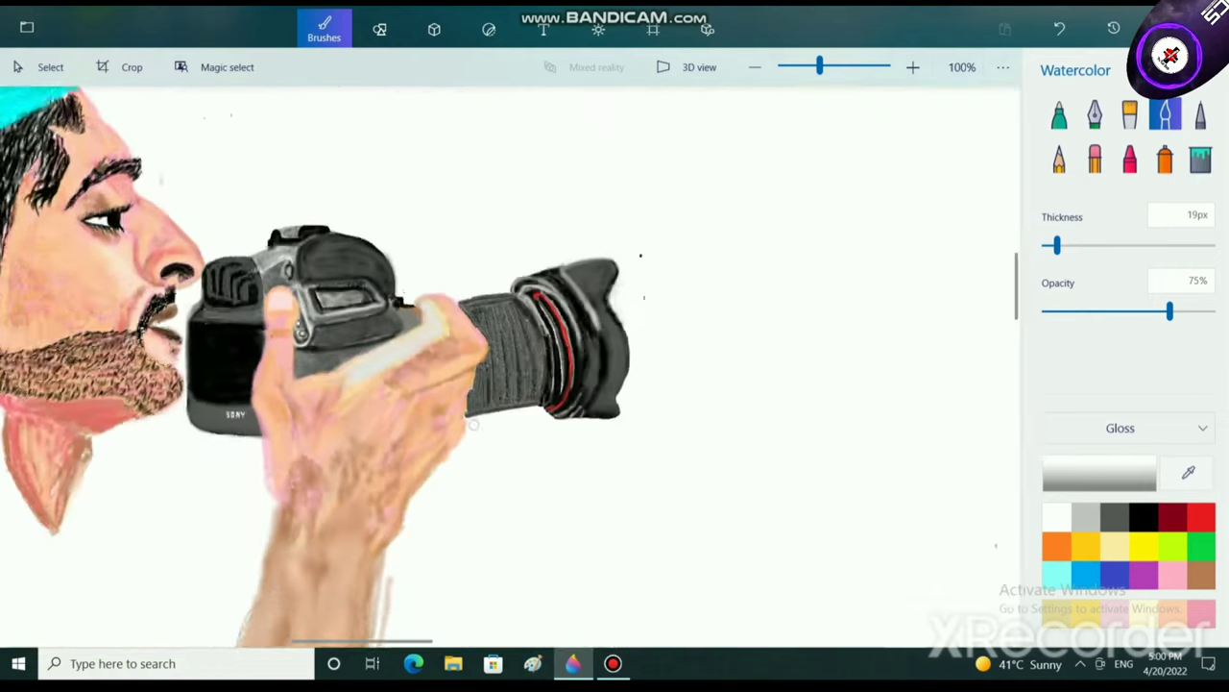
scroll(387, 478, up, 2)
click(1172, 614)
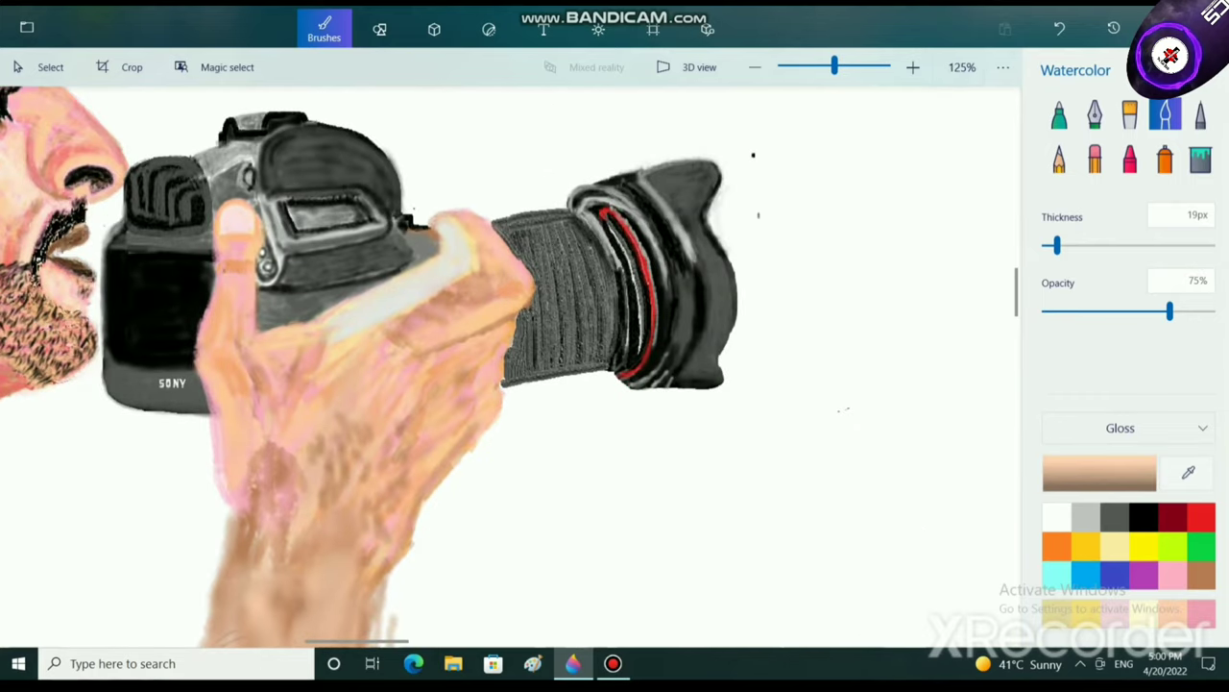
drag(460, 264, 342, 323)
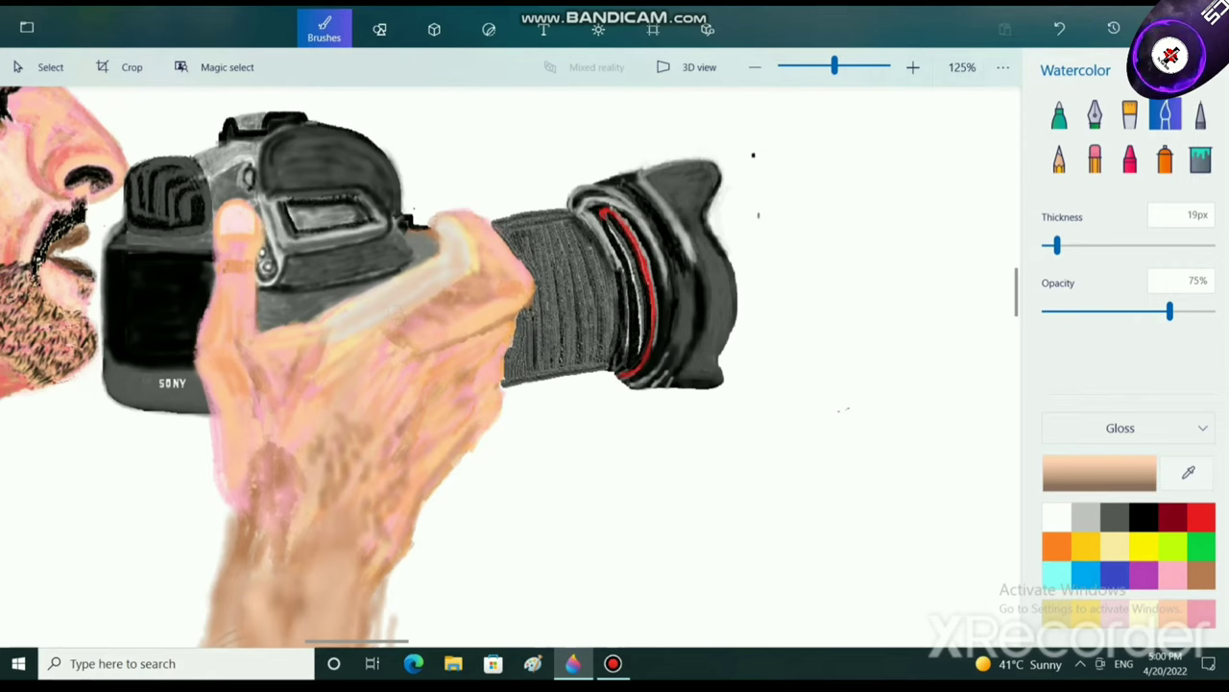
Pick yellow, lighten it to fff7d4 and paint it over the hand's highlight.
scroll(512, 366, down, 4)
scroll(512, 366, up, 3)
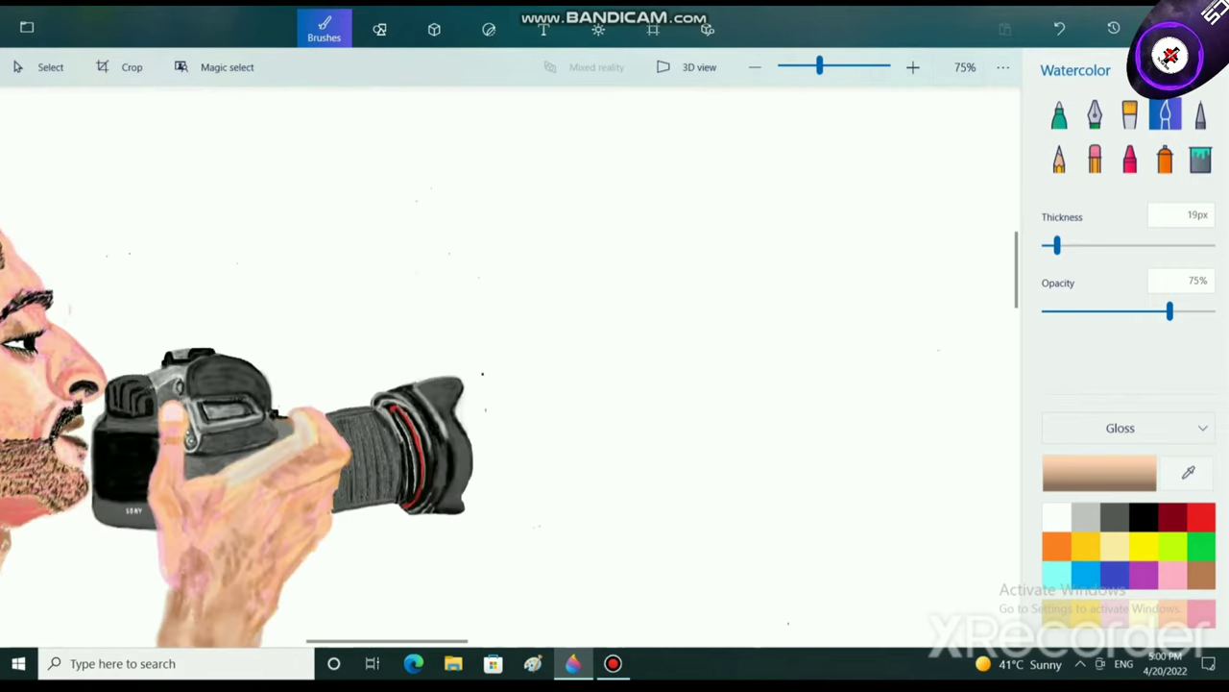
scroll(512, 365, up, 2)
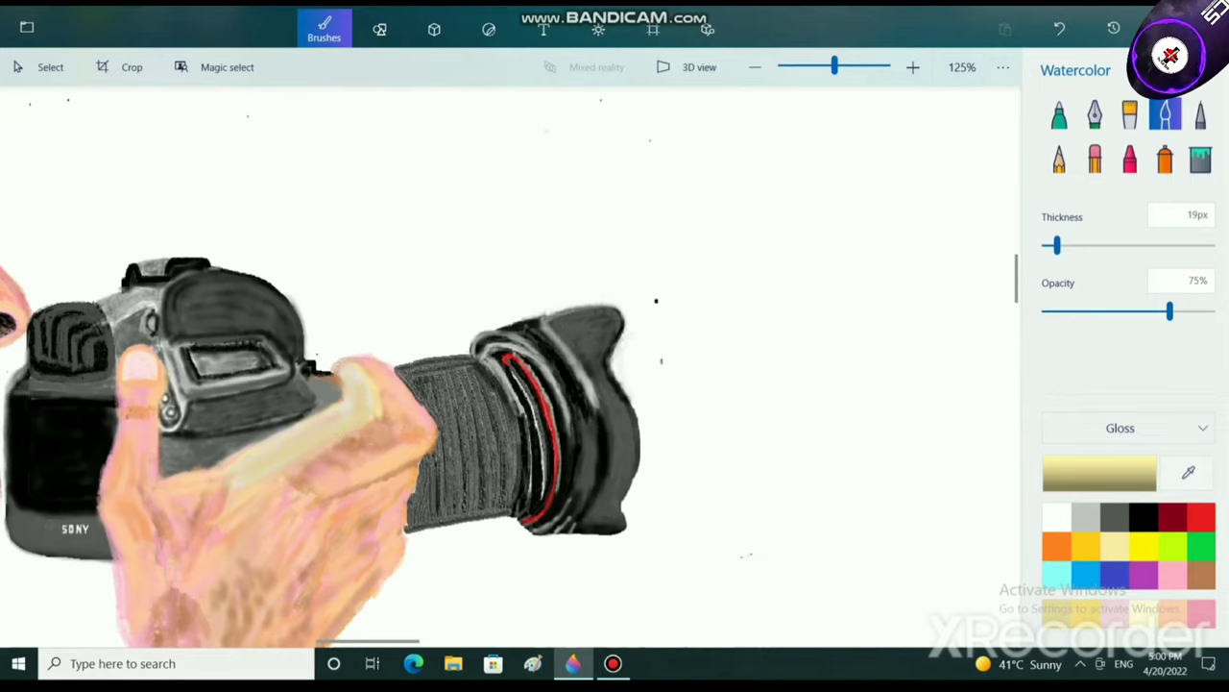
click(1099, 473)
drag(531, 188, 489, 187)
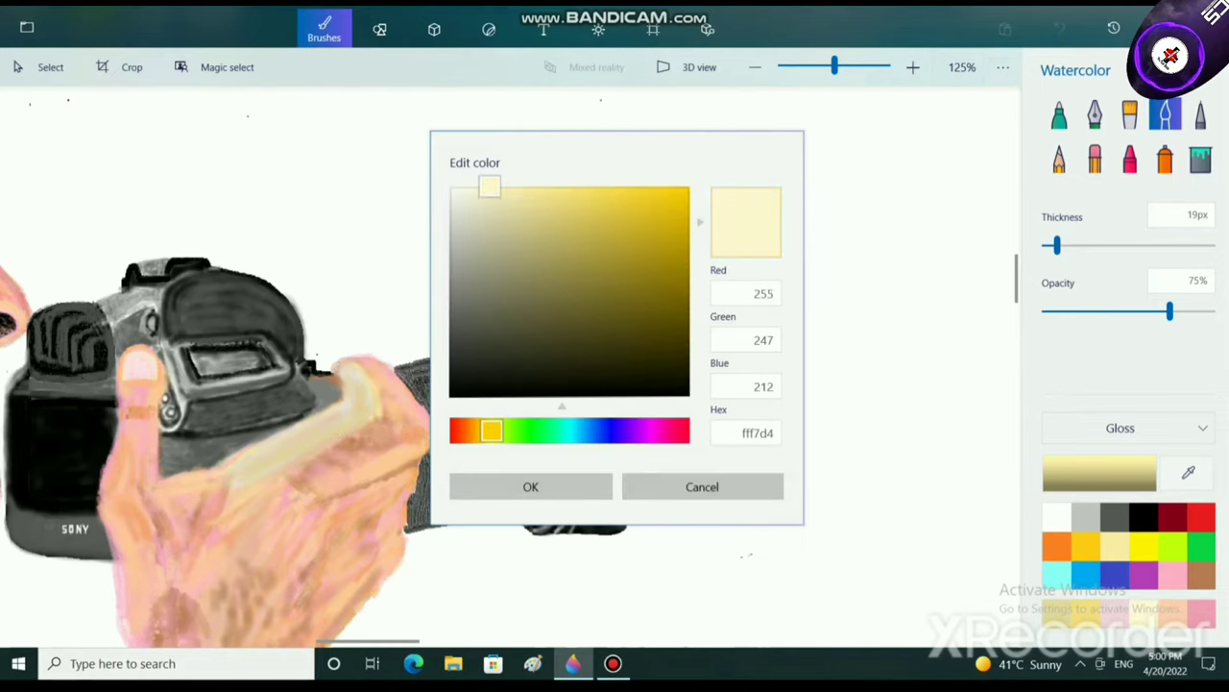
click(530, 486)
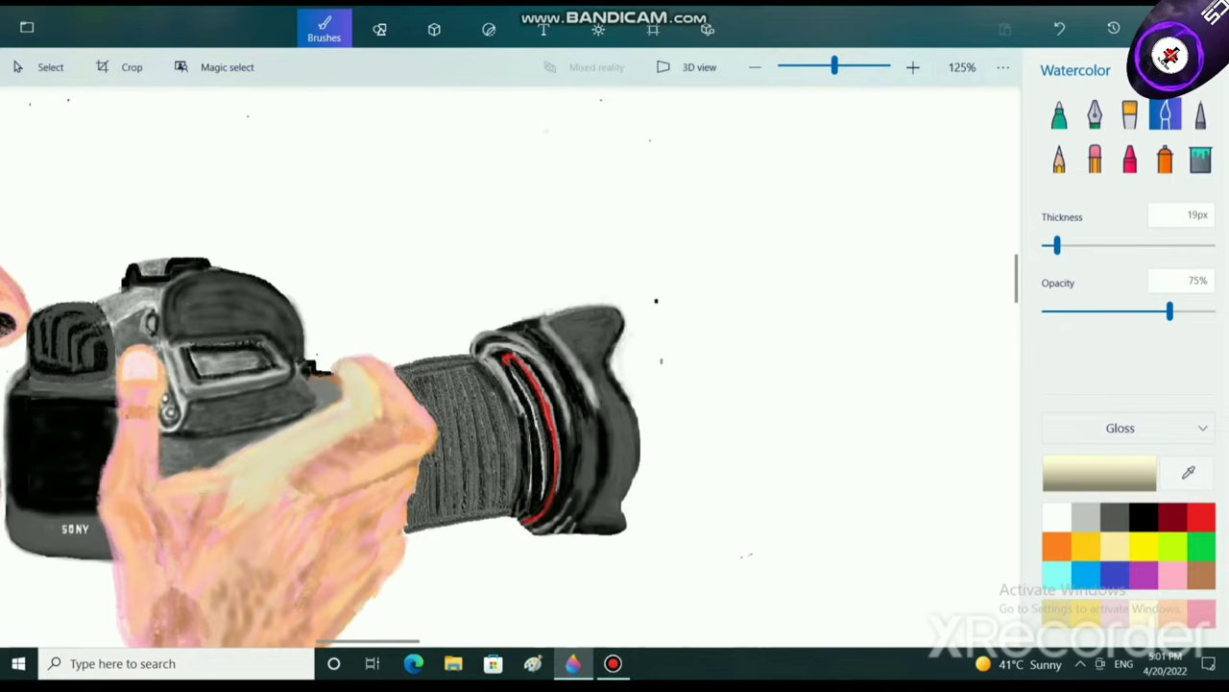
Set the watercolor brush to black at 5 px and draw fine hairs along the left edge of the lower forearm.
scroll(512, 366, down, 5)
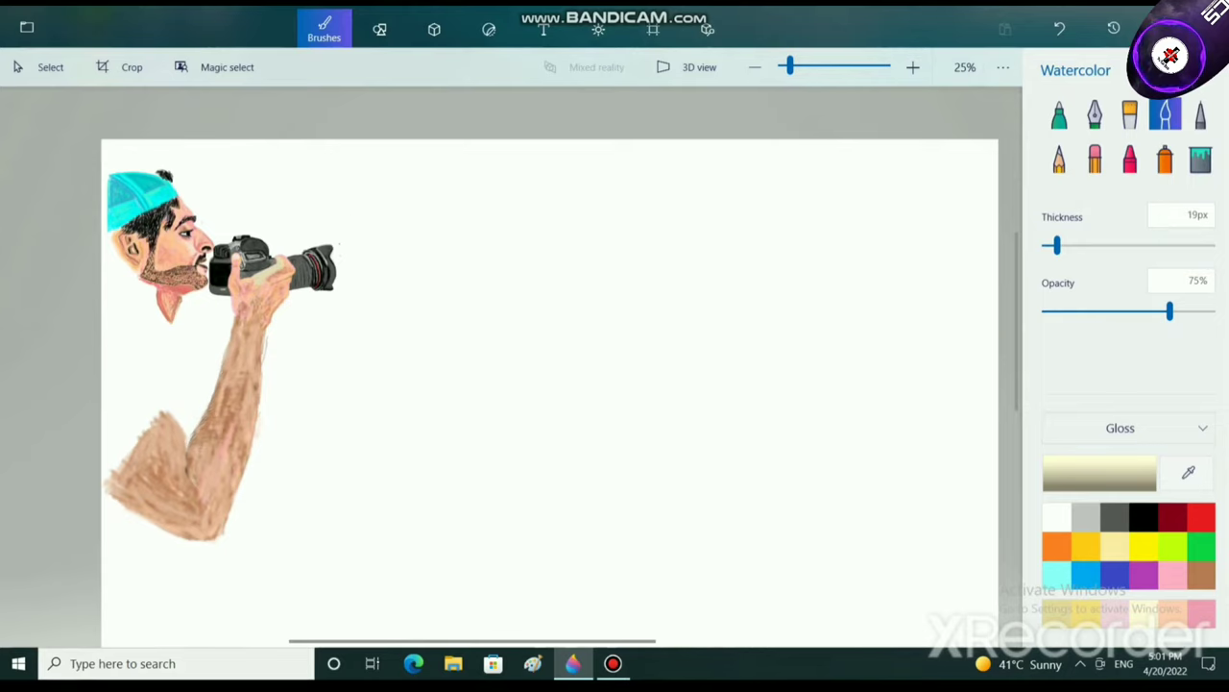
scroll(216, 327, up, 8)
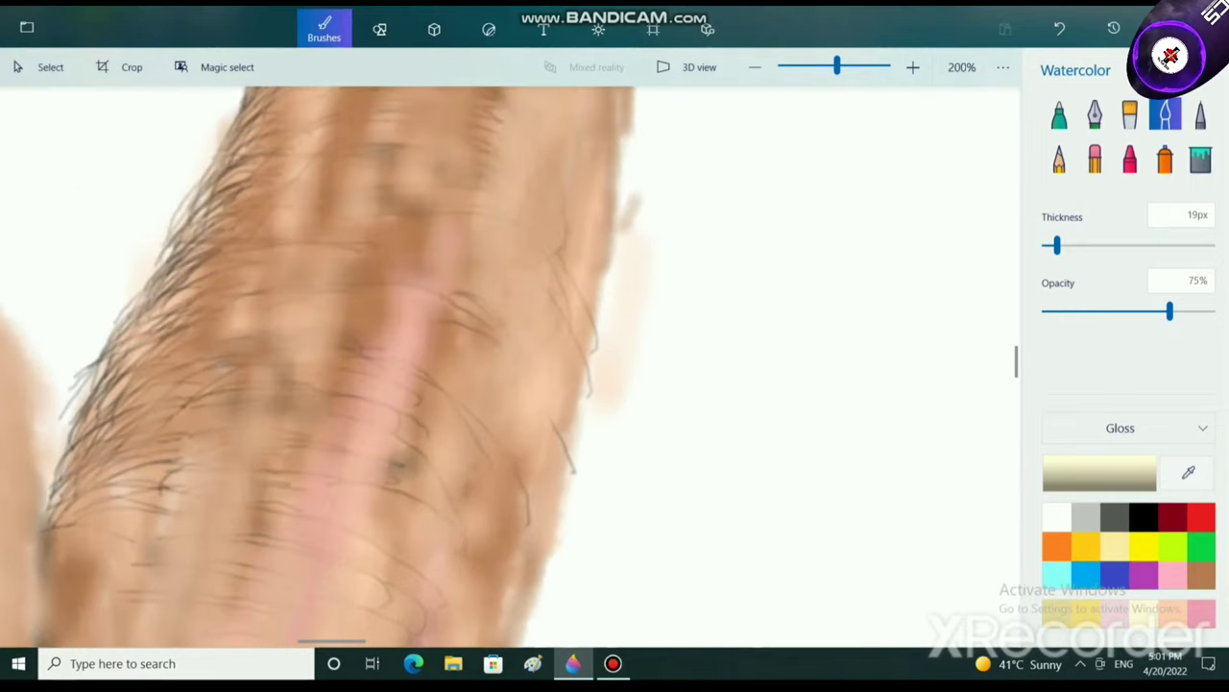
click(1115, 517)
drag(1058, 246, 1044, 246)
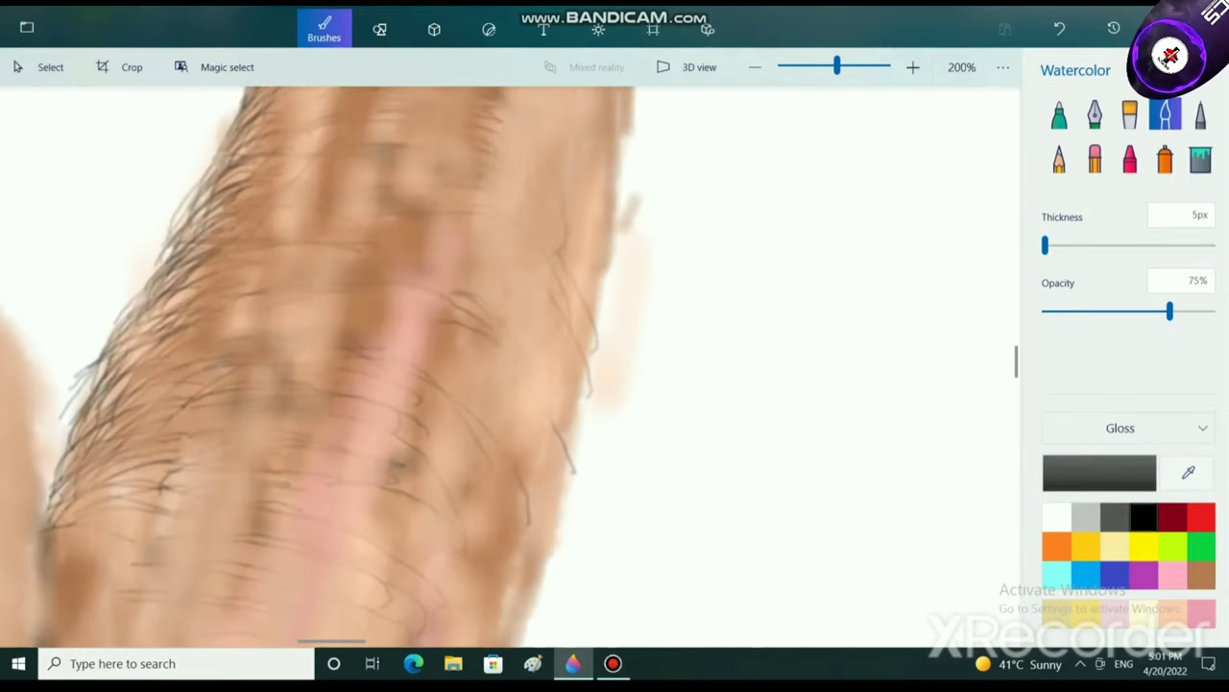
click(1143, 517)
drag(66, 505, 167, 460)
drag(82, 484, 205, 440)
drag(85, 459, 202, 405)
drag(90, 449, 183, 377)
drag(94, 413, 177, 365)
mouse_move(117, 375)
mouse_down()
mouse_move(186, 338)
mouse_move(185, 315)
mouse_up()
drag(144, 334, 220, 294)
drag(144, 311, 228, 270)
drag(165, 284, 228, 251)
mouse_move(178, 263)
mouse_down()
mouse_move(254, 227)
mouse_move(240, 238)
mouse_up()
drag(129, 359, 221, 292)
drag(125, 392, 206, 315)
drag(111, 367, 192, 321)
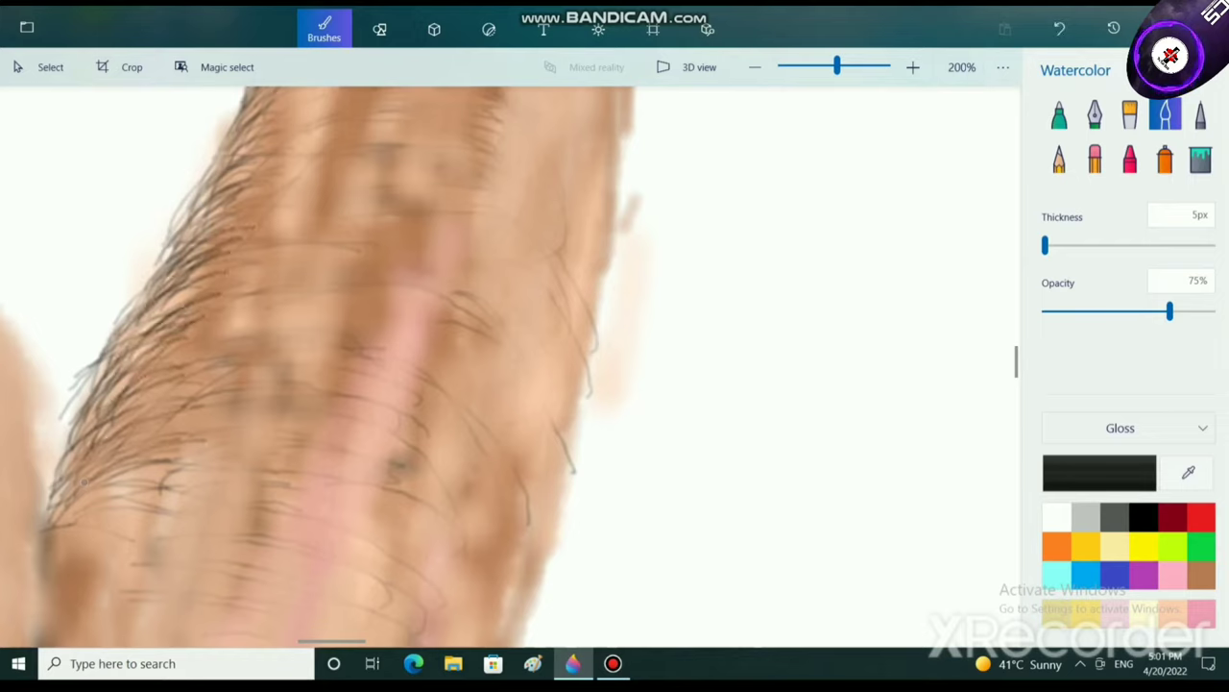
drag(86, 386, 176, 319)
drag(54, 490, 173, 365)
drag(102, 401, 240, 293)
mouse_move(127, 357)
mouse_down()
mouse_move(227, 264)
mouse_move(219, 246)
mouse_move(257, 205)
mouse_up()
Continue the fine black 5 px hairs up the left edge of the forearm toward the wrist.
scroll(510, 365, up, 3)
scroll(509, 365, left, 1)
mouse_move(306, 547)
mouse_down()
mouse_move(388, 475)
mouse_move(386, 433)
mouse_up()
drag(313, 509, 409, 370)
drag(327, 470, 432, 349)
drag(334, 426, 423, 335)
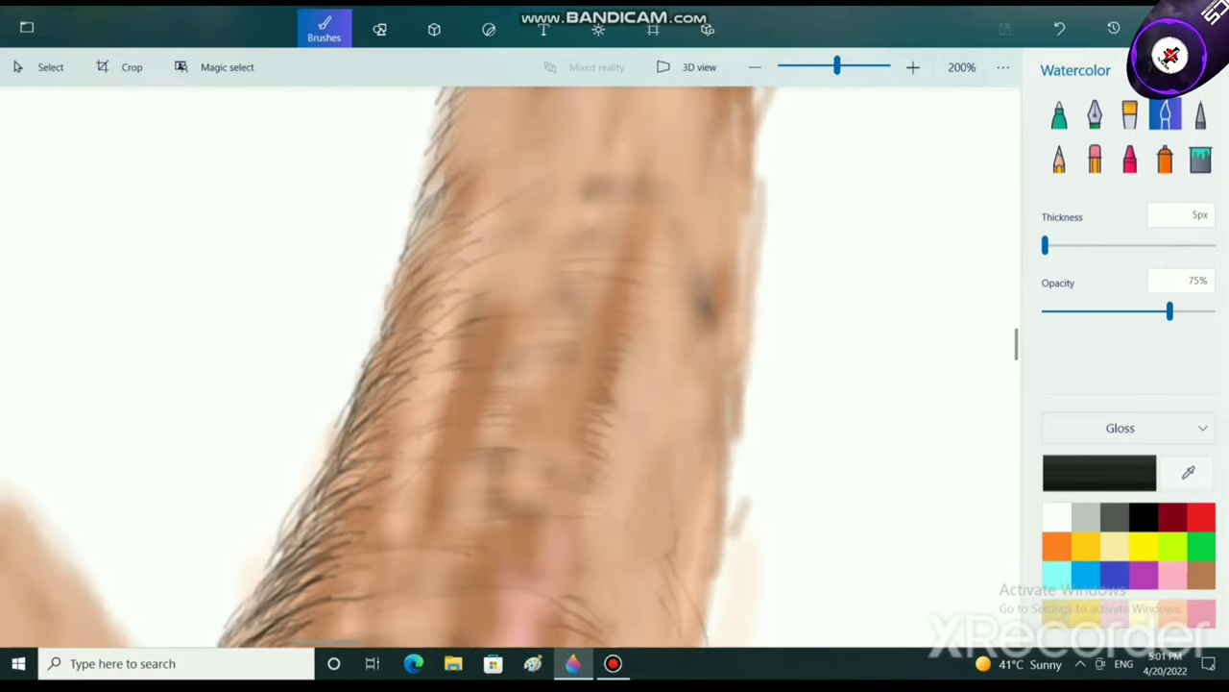
drag(336, 405, 403, 320)
drag(353, 385, 413, 302)
drag(382, 346, 440, 257)
drag(379, 315, 460, 249)
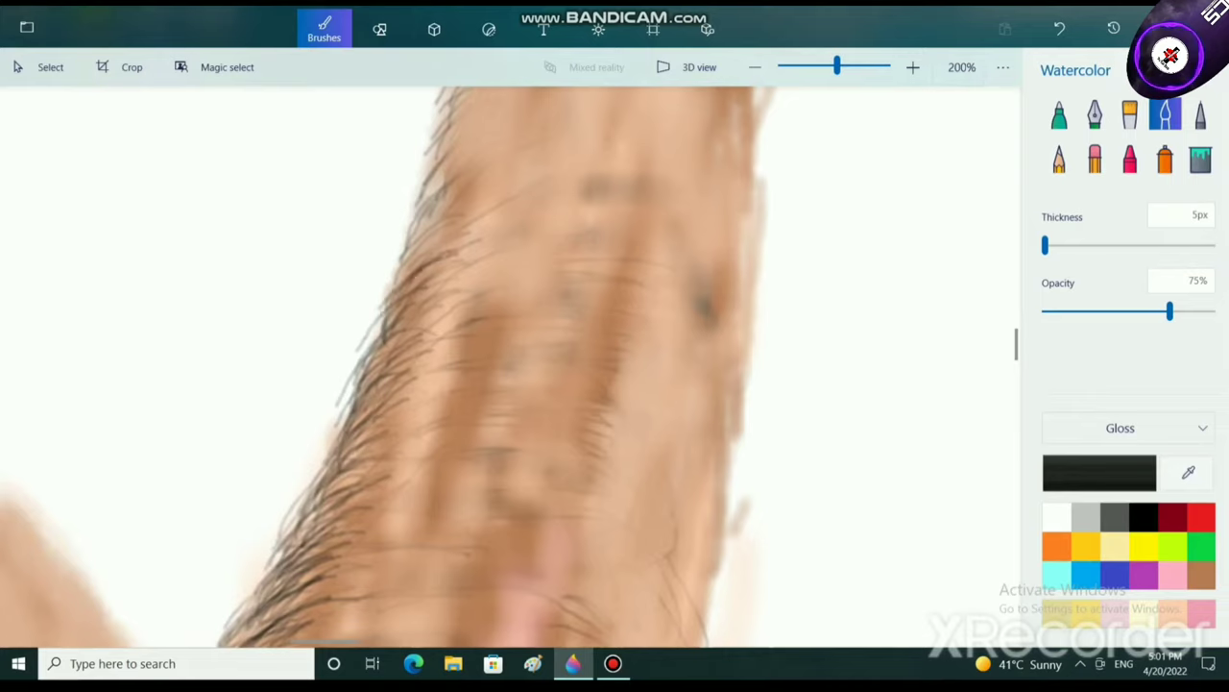
mouse_move(392, 294)
mouse_down()
mouse_move(466, 226)
mouse_move(455, 221)
mouse_up()
drag(399, 267, 486, 188)
drag(434, 238, 490, 187)
scroll(518, 288, down, 3)
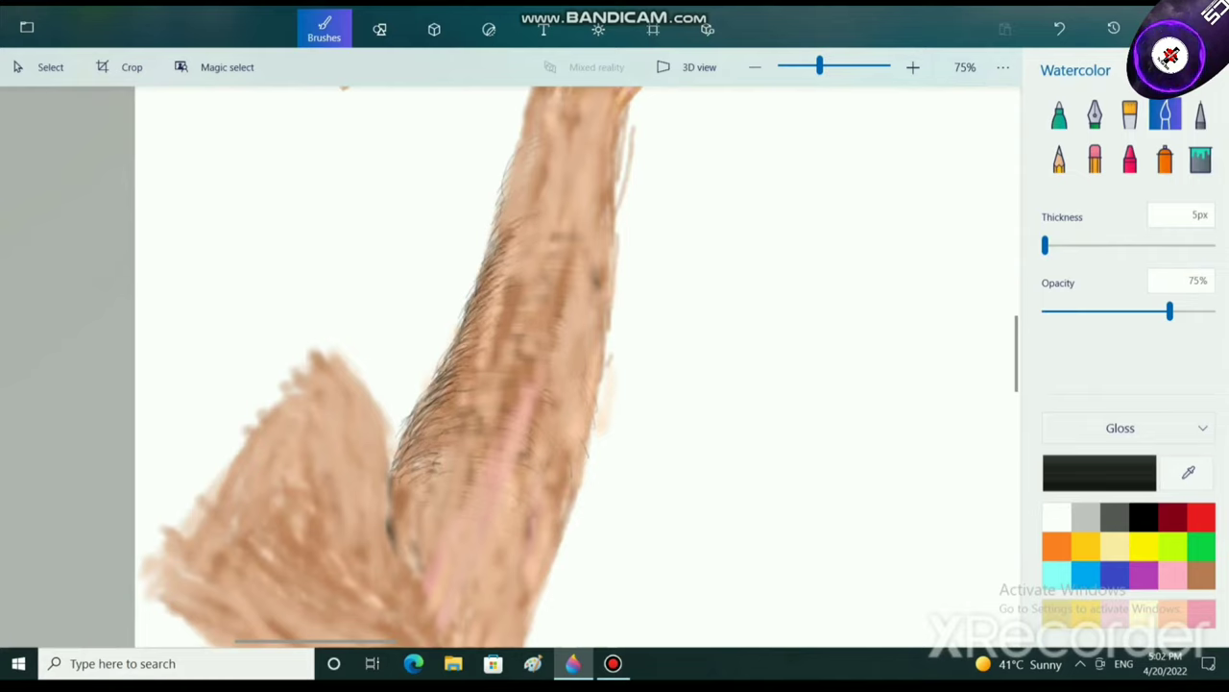
scroll(557, 365, up, 4)
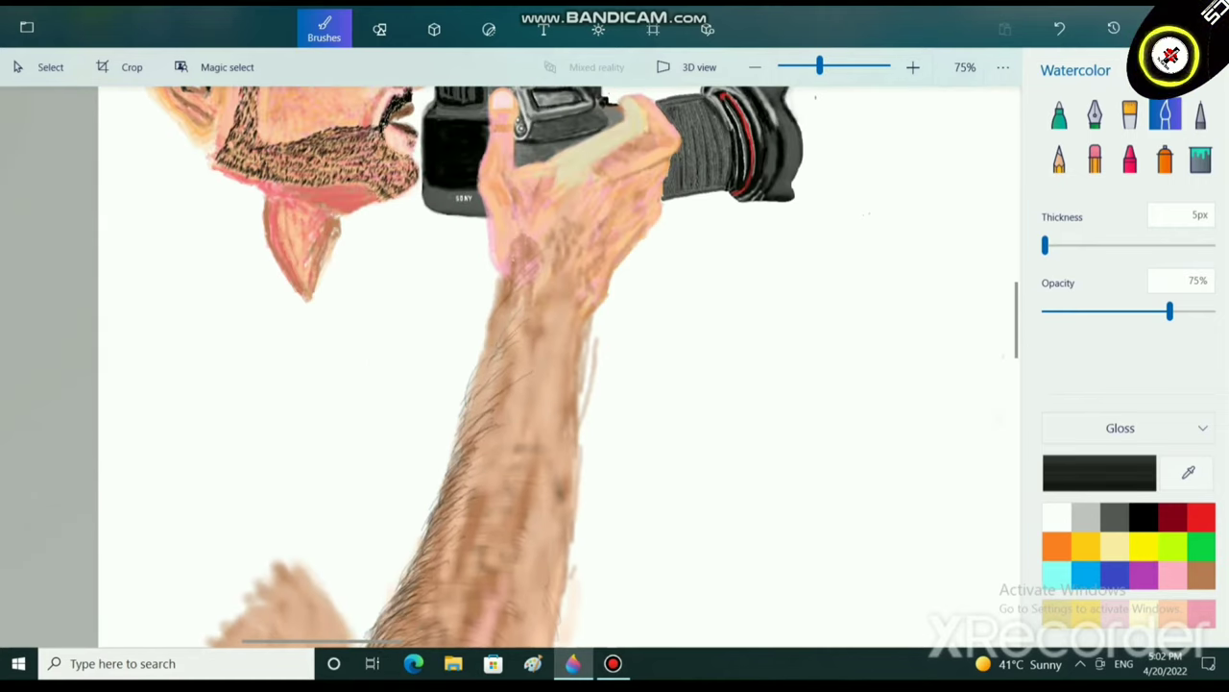
Extend the fine black 5 px hairs inward across the middle of the forearm and save the drawing.
drag(537, 432, 502, 475)
drag(547, 413, 493, 454)
drag(548, 401, 508, 428)
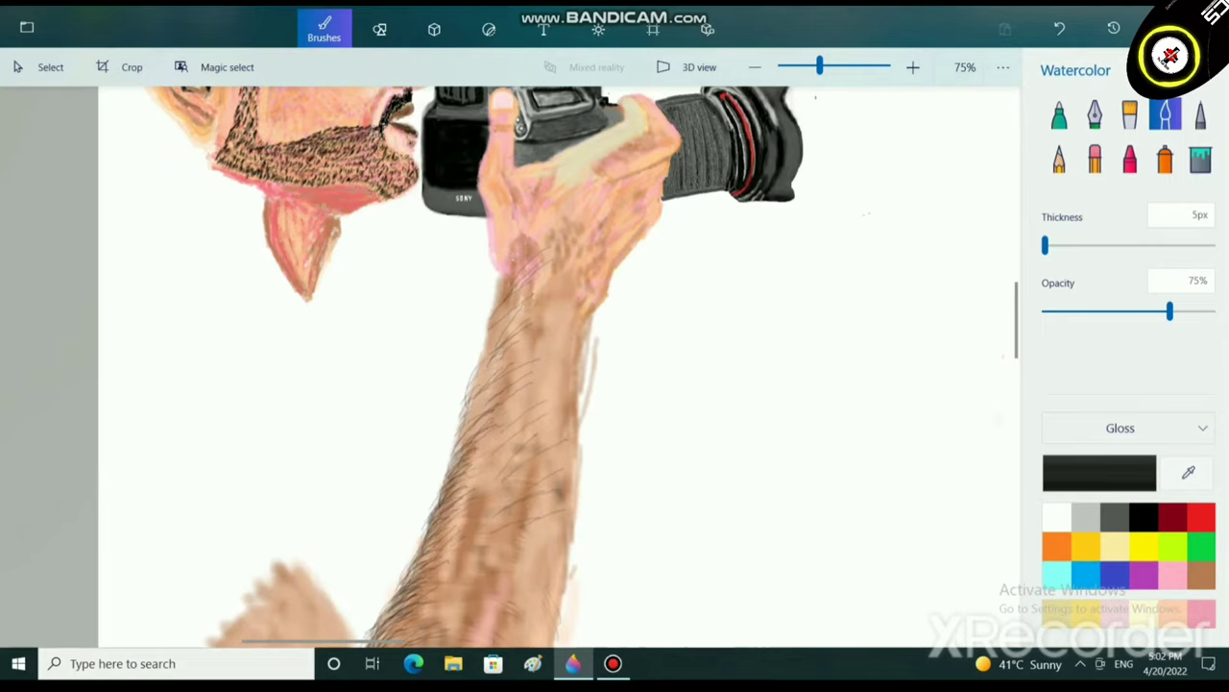
drag(560, 376, 523, 398)
scroll(538, 385, down, 4)
drag(486, 452, 463, 448)
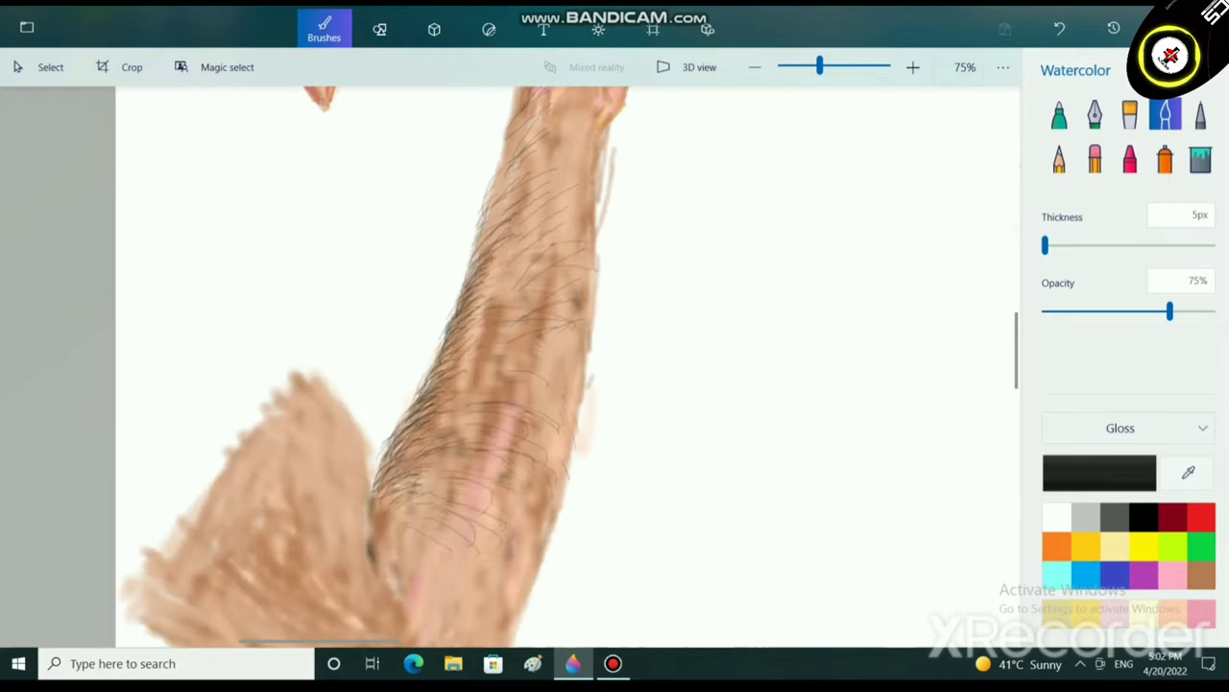
scroll(440, 410, down, 3)
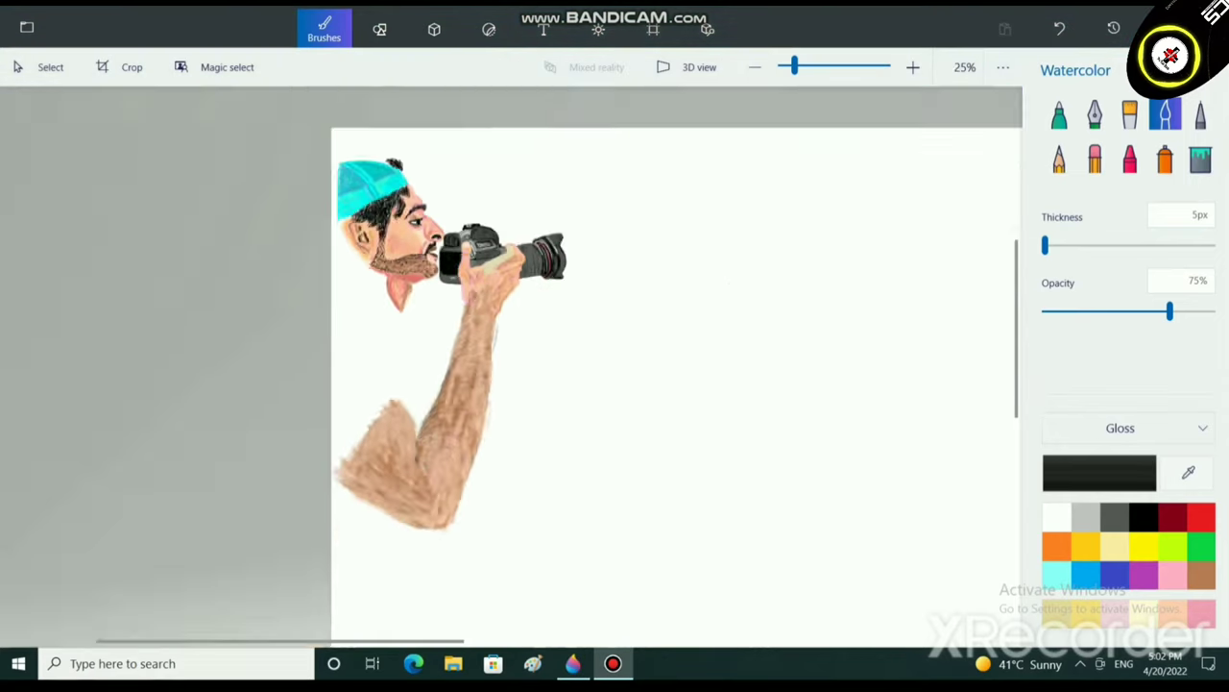
scroll(470, 283, up, 1)
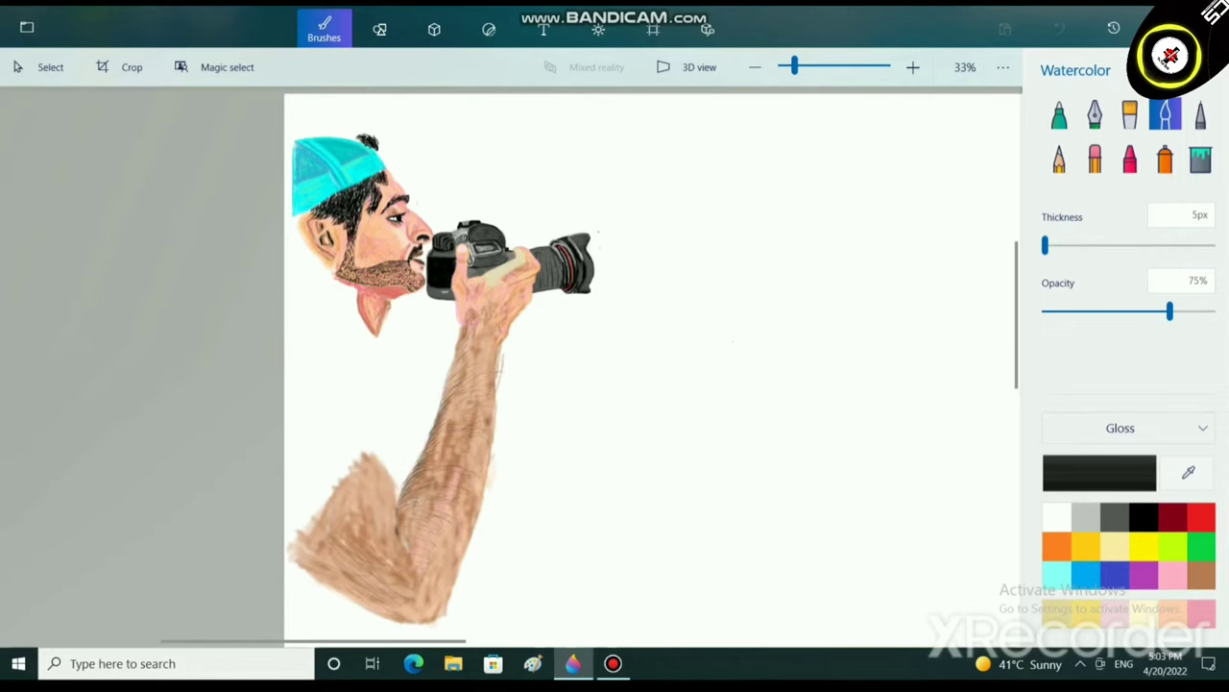
key(ctrl+s)
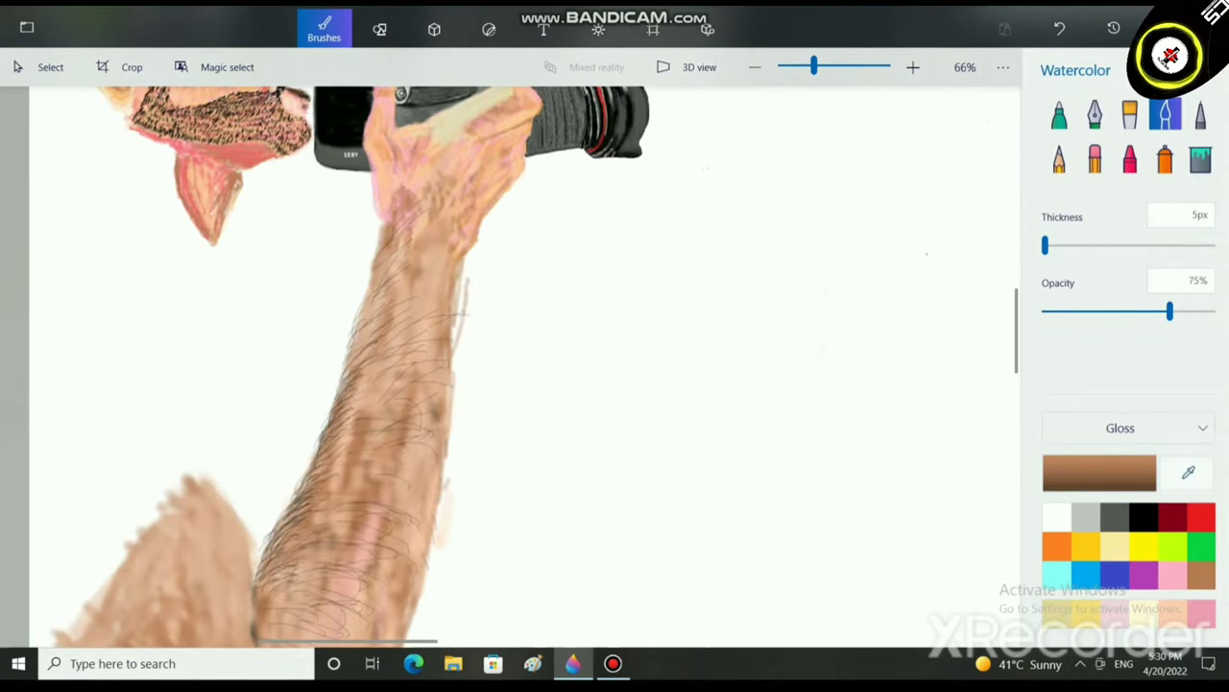
Change the brush color to a deeper, more saturated rust brown, hex af5420.
click(1099, 473)
mouse_move(578, 243)
mouse_down()
mouse_move(637, 195)
mouse_move(642, 231)
mouse_move(672, 199)
mouse_move(656, 255)
mouse_up()
click(530, 486)
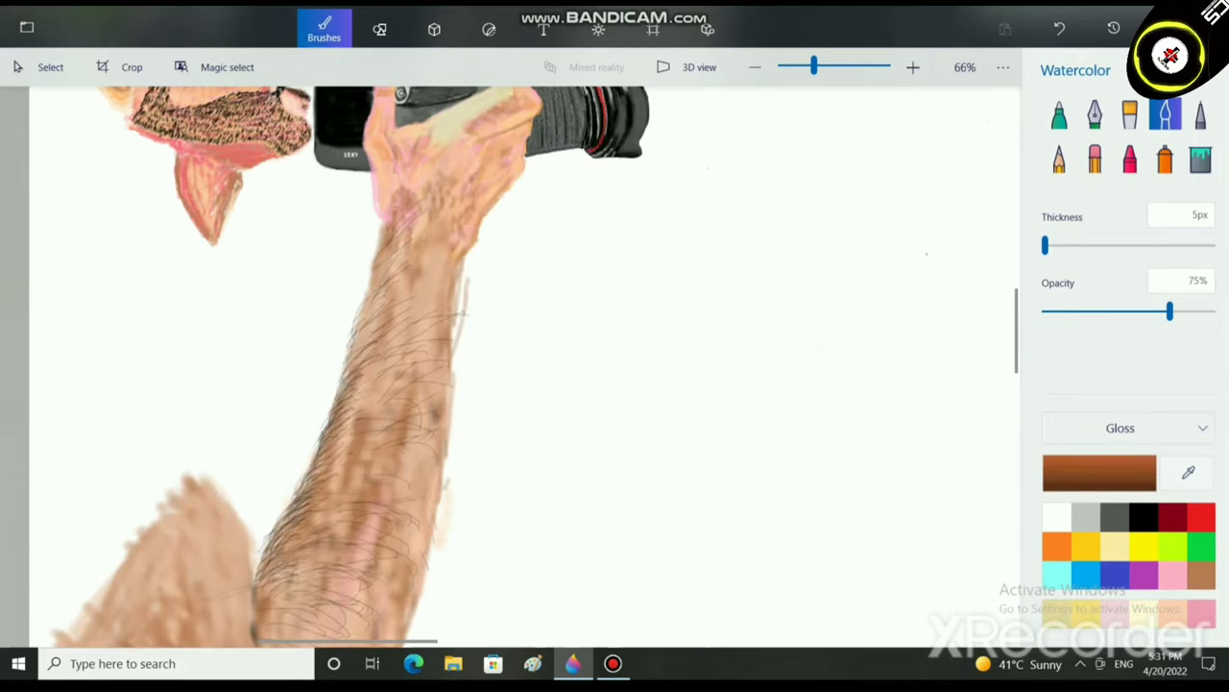
click(1099, 472)
click(649, 253)
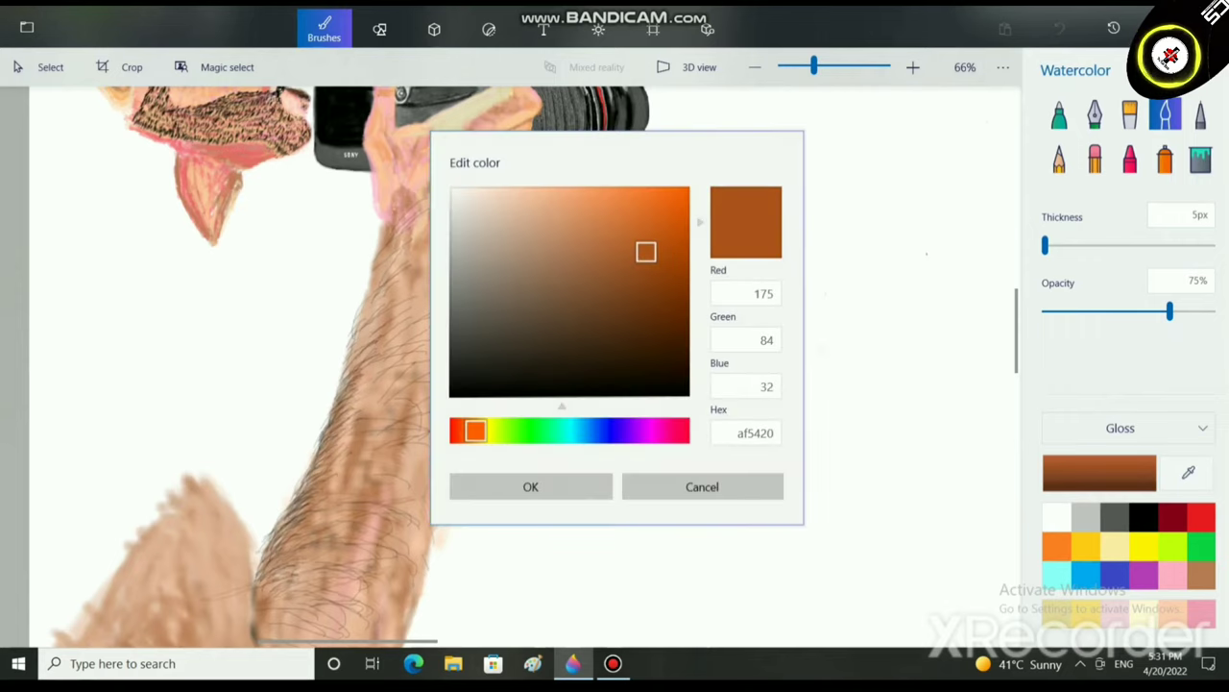
click(530, 486)
Hatch thin rust-brown strokes across the lower and middle forearm, widening the 5 px brush slightly partway through.
scroll(509, 221, down, 2)
scroll(423, 499, up, 3)
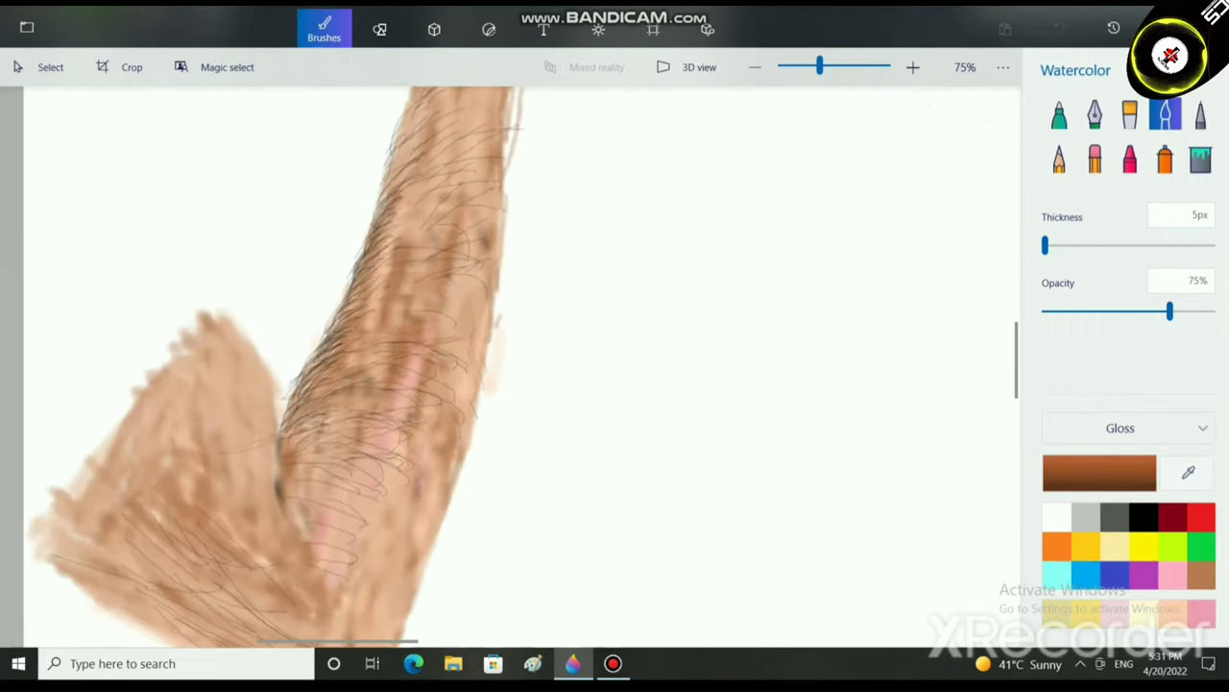
drag(413, 480, 311, 496)
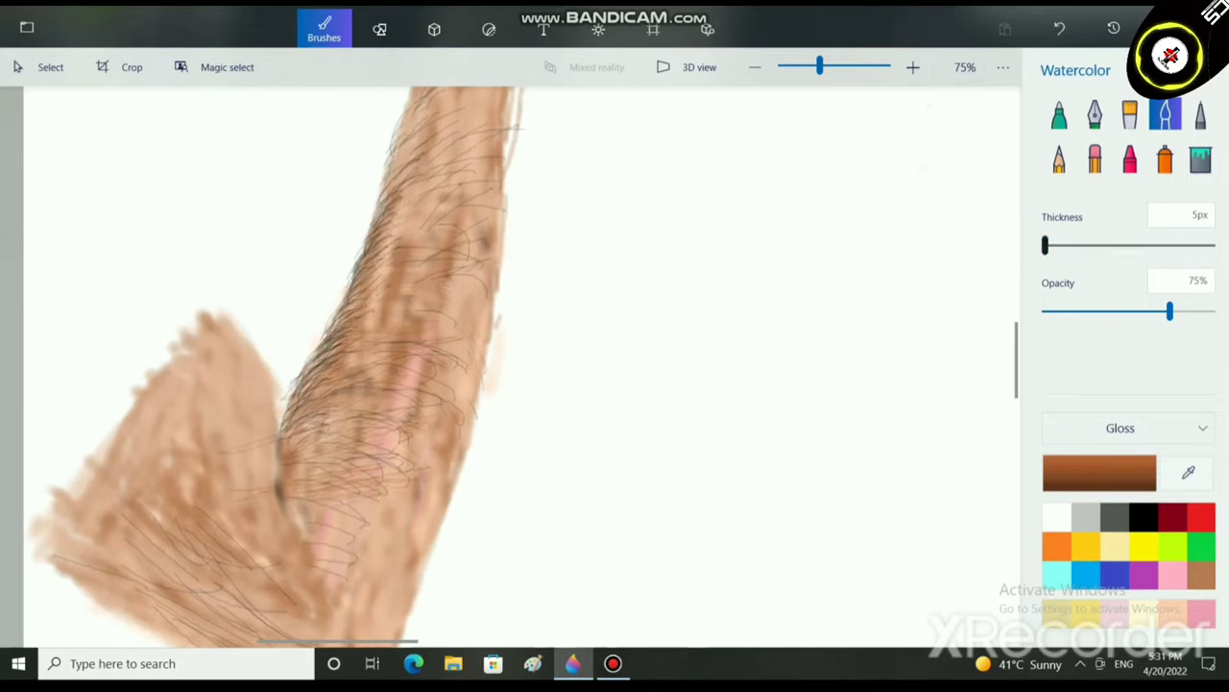
drag(1045, 245, 1054, 245)
mouse_move(449, 397)
mouse_down()
mouse_move(338, 425)
mouse_move(438, 369)
mouse_move(411, 356)
mouse_move(480, 336)
mouse_move(440, 296)
mouse_move(465, 279)
mouse_move(413, 334)
mouse_move(423, 424)
mouse_move(305, 447)
mouse_move(421, 444)
mouse_up()
Set the brush to 44 px and darken the elbow area and the right side of the lower forearm with rust brown.
drag(1053, 245, 1077, 245)
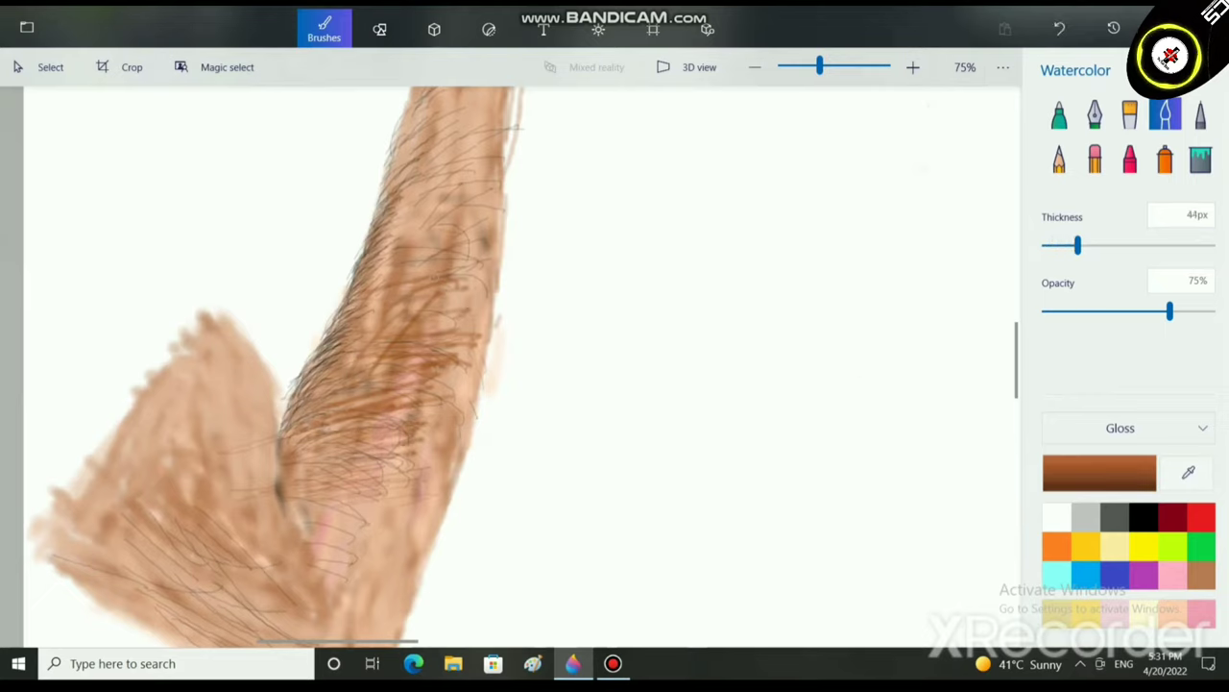
mouse_move(344, 440)
mouse_down()
mouse_move(421, 424)
mouse_move(419, 469)
mouse_move(353, 534)
mouse_move(326, 591)
mouse_move(361, 623)
mouse_up()
mouse_move(384, 618)
mouse_down()
mouse_move(400, 549)
mouse_move(384, 603)
mouse_up()
mouse_move(384, 514)
mouse_down()
mouse_move(353, 576)
mouse_move(415, 486)
mouse_move(356, 537)
mouse_up()
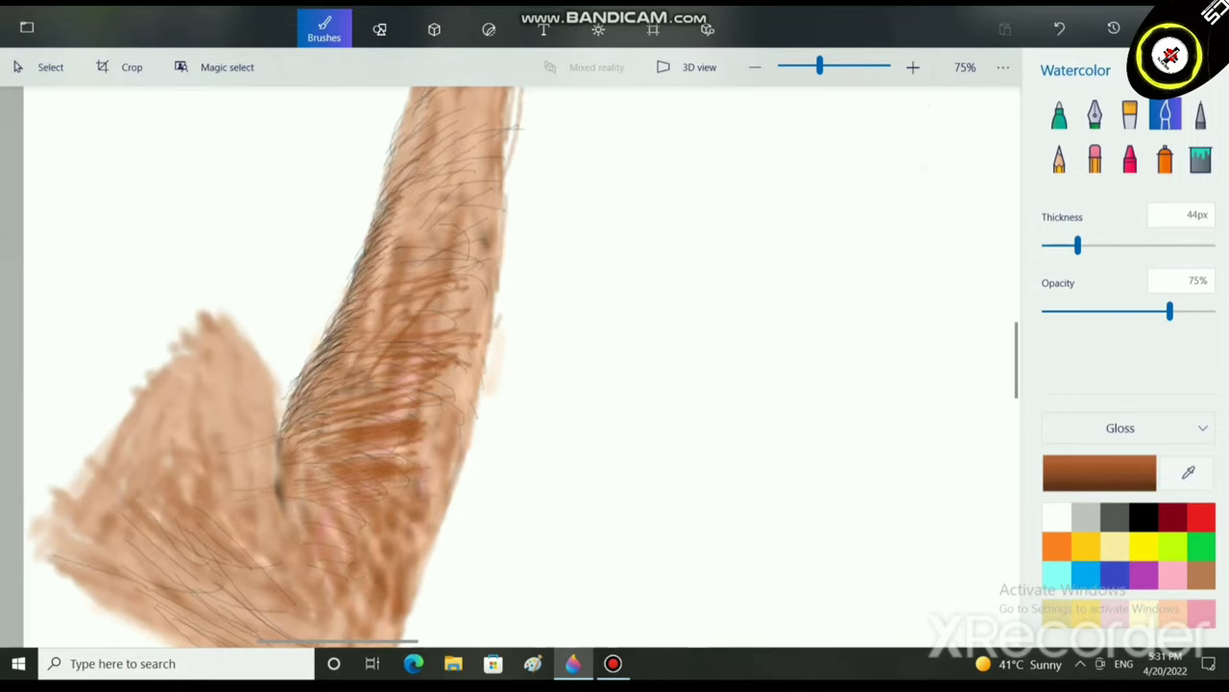
mouse_move(475, 394)
mouse_down()
mouse_move(394, 477)
mouse_move(434, 464)
mouse_up()
mouse_move(440, 378)
mouse_down()
mouse_move(404, 461)
mouse_move(472, 265)
mouse_up()
mouse_move(480, 325)
mouse_down()
mouse_move(486, 204)
mouse_move(446, 363)
mouse_move(457, 327)
mouse_move(474, 394)
mouse_move(459, 409)
mouse_up()
scroll(434, 518, down, 2)
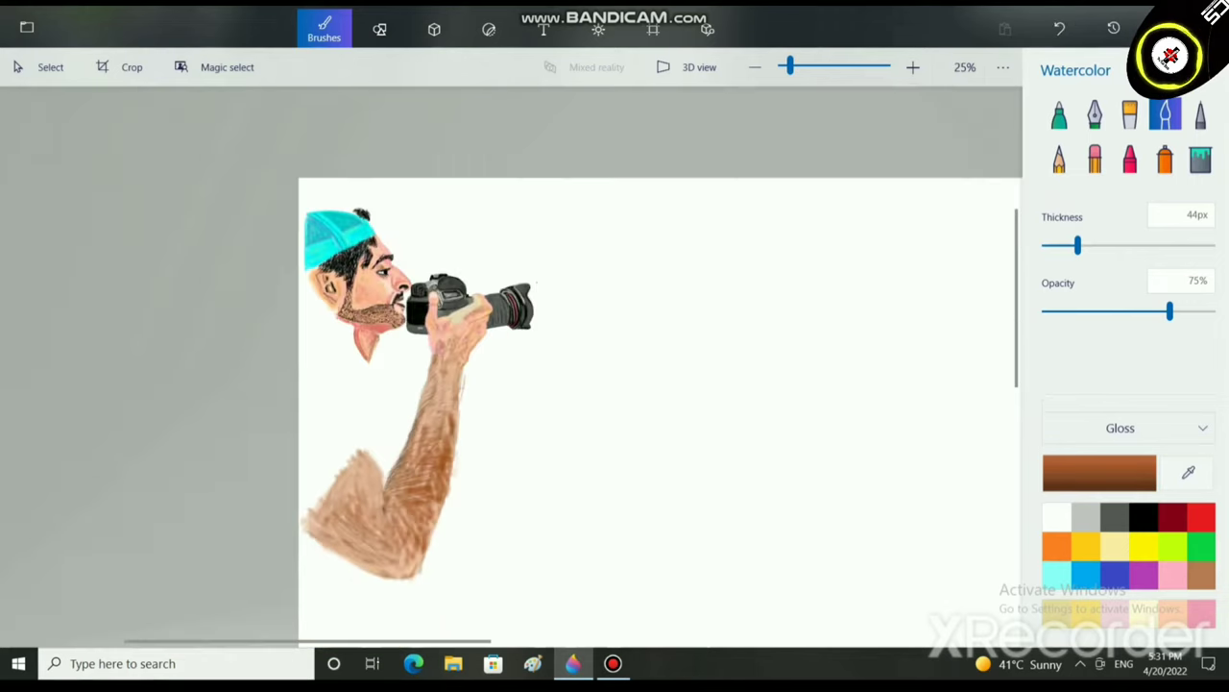
Shade the forearm up to the wrist with diagonal 44 px rust-brown strokes.
scroll(453, 422, up, 2)
drag(304, 563, 390, 500)
drag(334, 513, 430, 407)
drag(369, 432, 445, 361)
drag(361, 424, 455, 334)
drag(374, 371, 449, 319)
drag(403, 352, 459, 288)
drag(400, 320, 461, 263)
scroll(480, 413, down, 1)
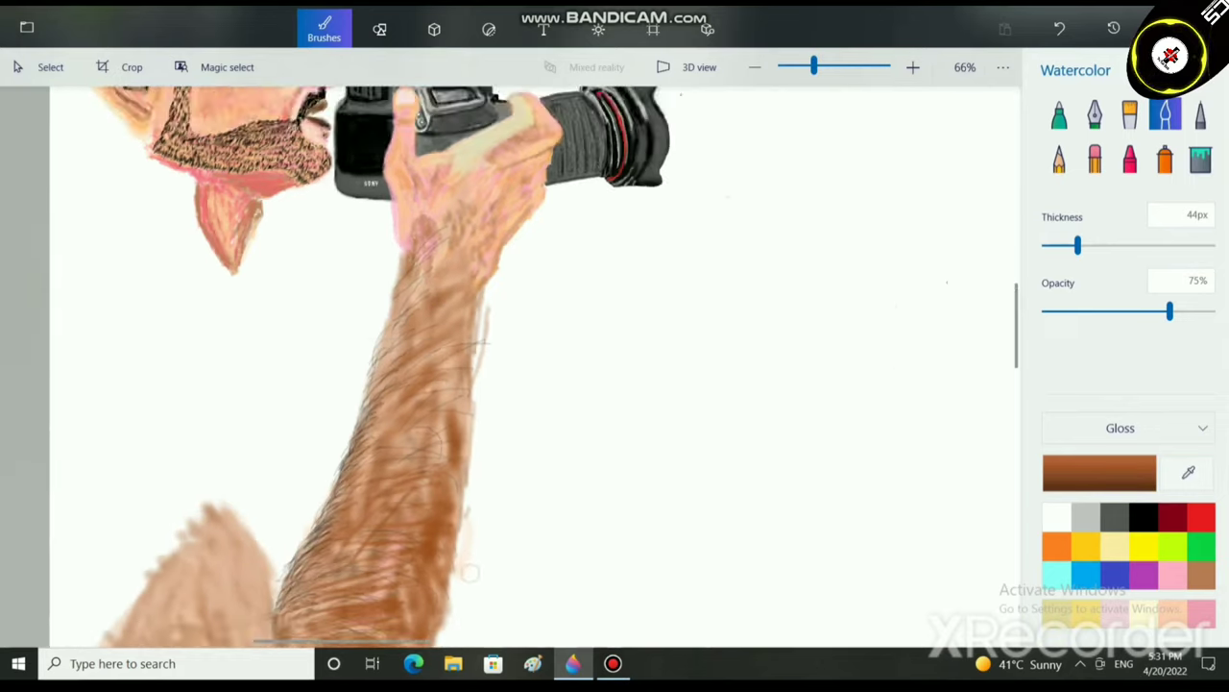
Darken the lower edge of the upper arm down to the elbow tip with long 44 px rust-brown strokes.
scroll(433, 384, down, 3)
mouse_move(134, 457)
mouse_down()
mouse_move(290, 530)
mouse_move(257, 541)
mouse_up()
mouse_move(209, 507)
mouse_down()
mouse_move(313, 561)
mouse_move(347, 550)
mouse_up()
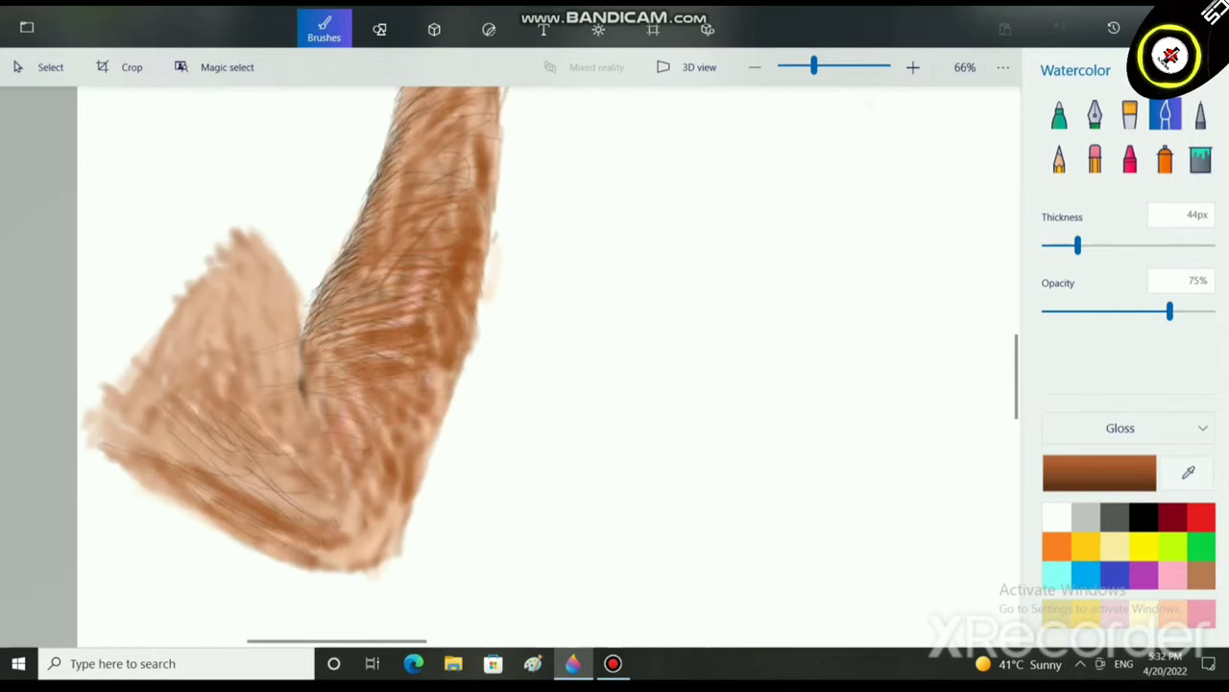
mouse_move(120, 440)
mouse_down()
mouse_move(310, 463)
mouse_move(334, 499)
mouse_up()
drag(158, 440, 373, 518)
drag(298, 496, 361, 524)
mouse_move(338, 542)
mouse_down()
mouse_move(392, 524)
mouse_move(384, 534)
mouse_up()
drag(338, 553, 371, 480)
Fill the inner elbow below the crease with short 44 px rust-brown strokes.
mouse_move(327, 376)
mouse_down()
mouse_move(411, 434)
mouse_move(369, 448)
mouse_up()
drag(319, 407, 359, 455)
drag(367, 400, 394, 434)
drag(347, 444, 380, 469)
drag(365, 411, 400, 455)
drag(334, 413, 369, 444)
Set the brush to 60 px and shade the rest of the upper arm with rust brown.
drag(1078, 246, 1092, 246)
drag(184, 359, 215, 382)
drag(196, 356, 278, 422)
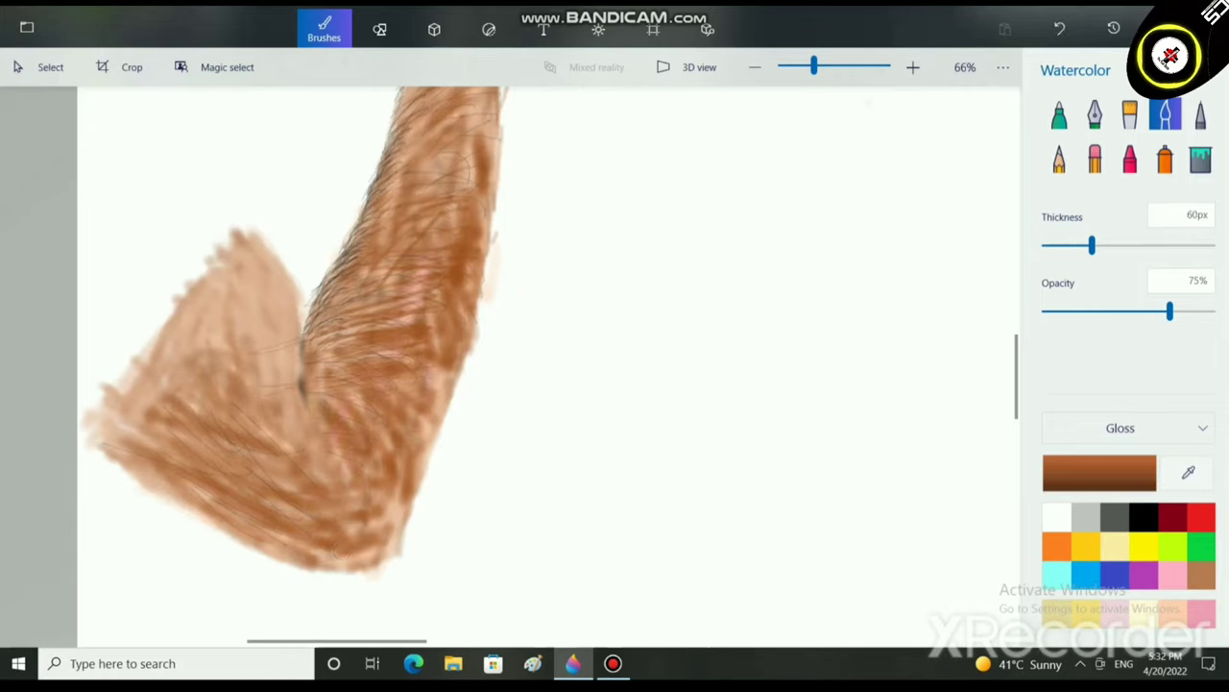
drag(205, 327, 286, 390)
drag(240, 294, 298, 359)
drag(244, 265, 299, 315)
drag(252, 240, 294, 305)
drag(257, 250, 305, 377)
drag(269, 336, 264, 392)
drag(224, 285, 145, 408)
mouse_move(161, 353)
mouse_down()
mouse_move(132, 439)
mouse_move(246, 473)
mouse_up()
scroll(850, 456, up, 2)
scroll(849, 457, down, 3)
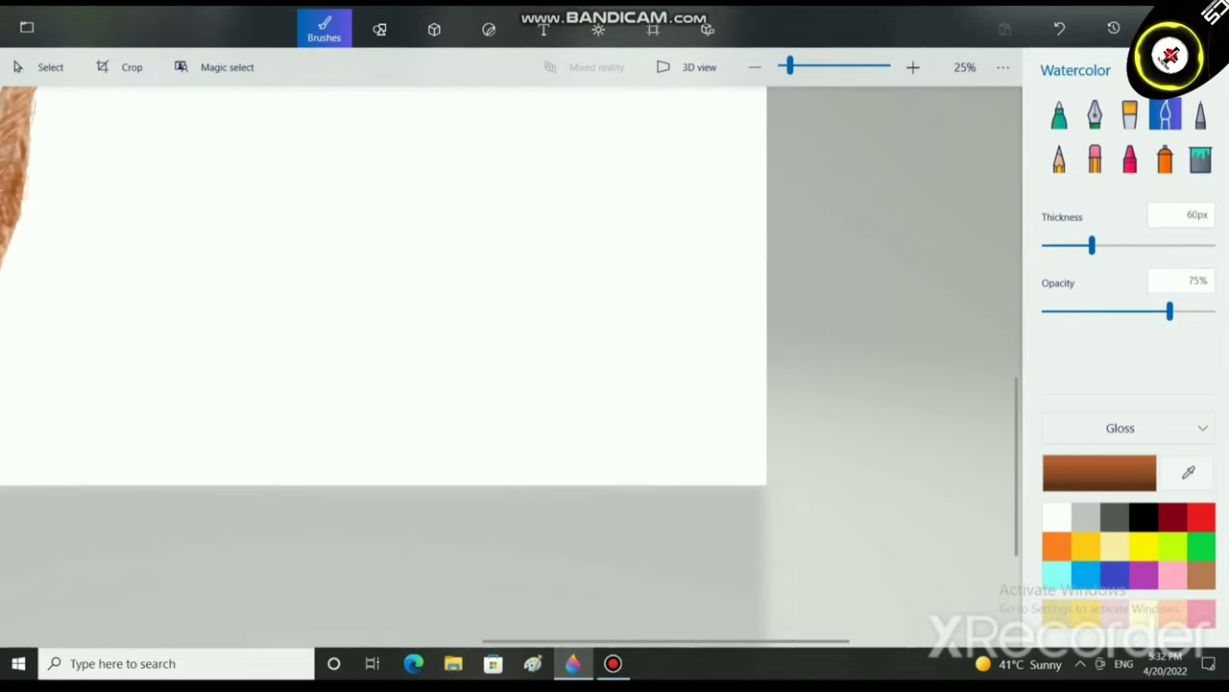
Reduce the brush to 29 px and add rust-brown shadows along the hand's thumb side down to the wrist.
scroll(849, 457, up, 2)
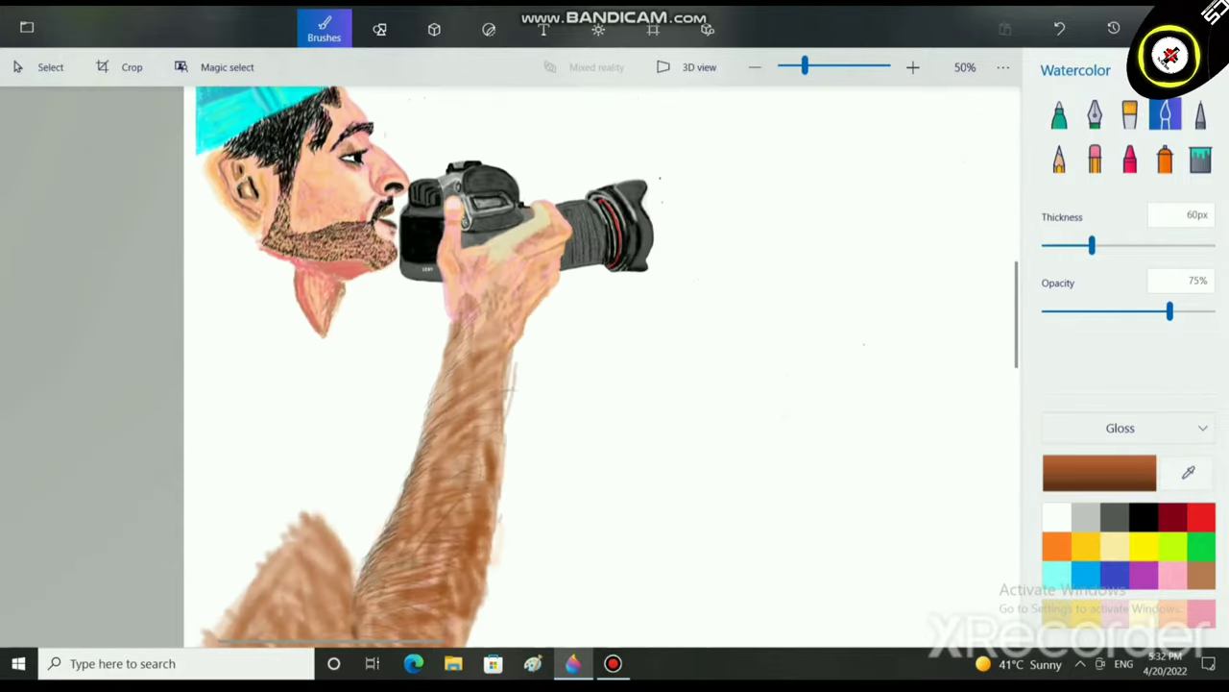
drag(444, 167, 291, 354)
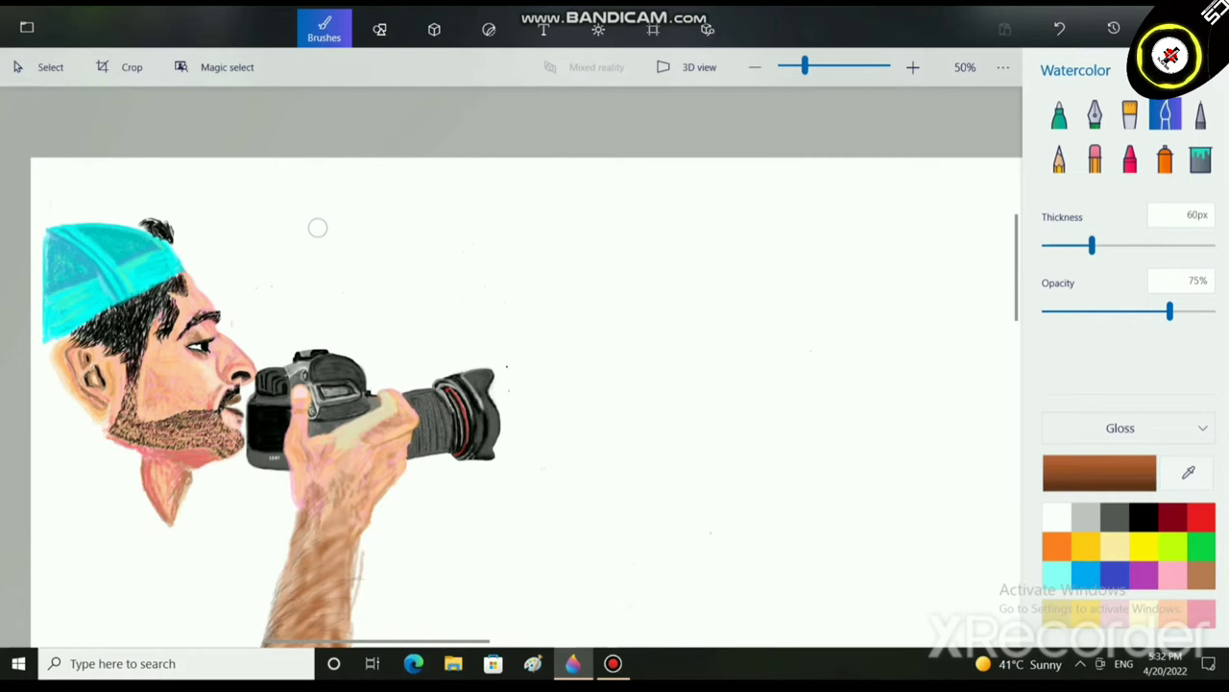
ctrl+scroll(326, 461, up, 5)
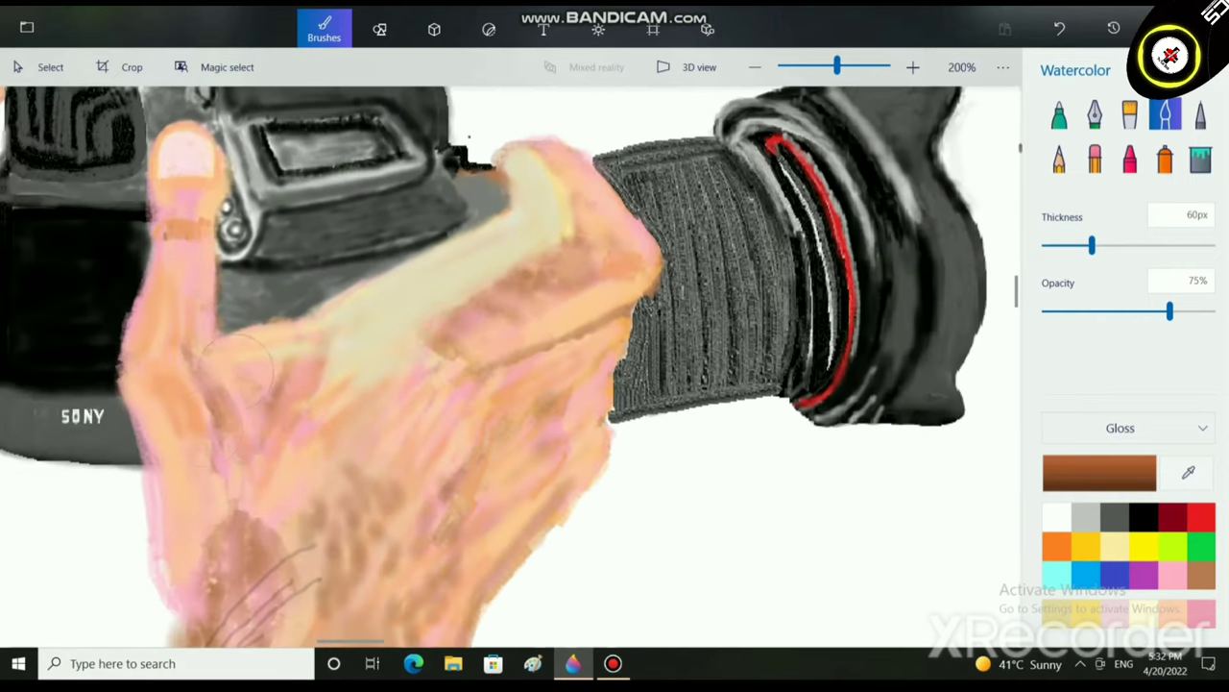
drag(1091, 246, 1064, 246)
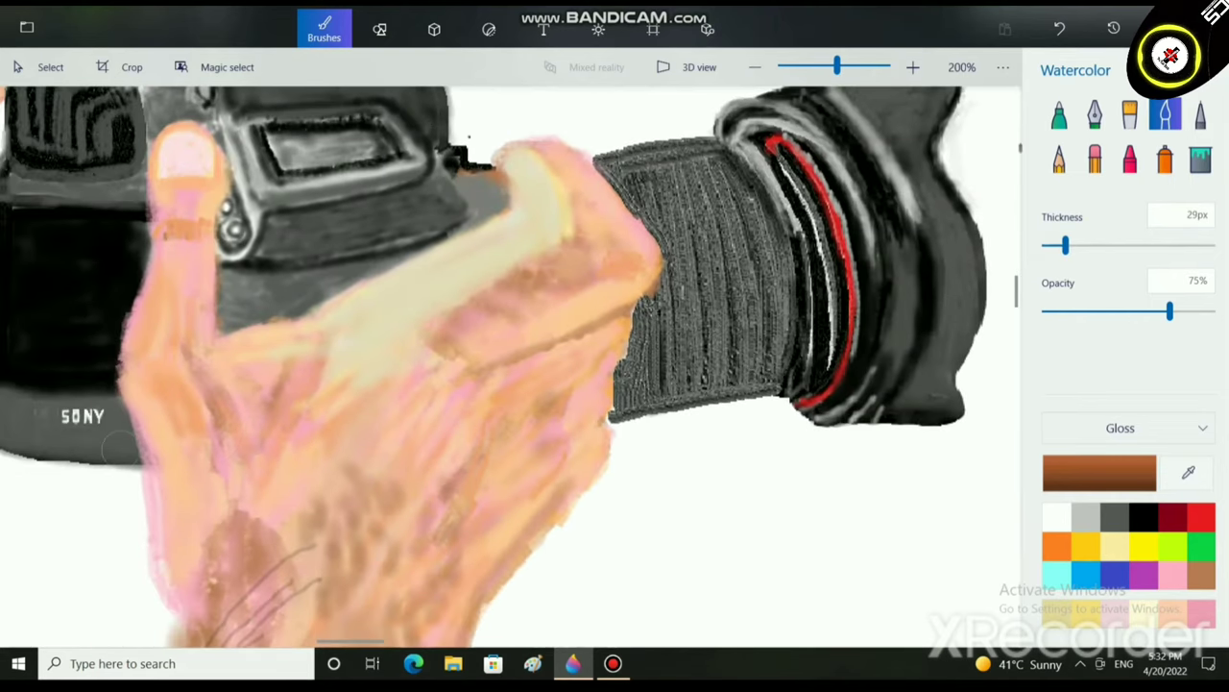
drag(151, 417, 181, 575)
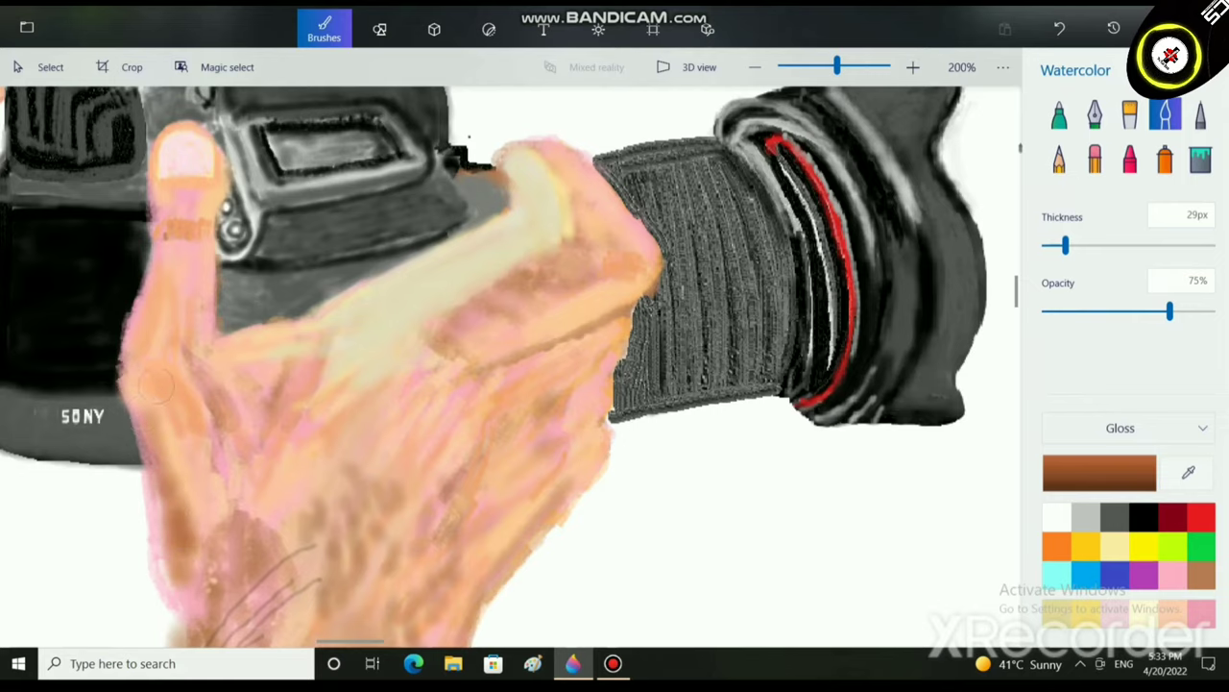
mouse_move(178, 380)
mouse_down()
mouse_move(245, 466)
mouse_move(203, 480)
mouse_move(200, 512)
mouse_up()
scroll(295, 506, down, 1)
drag(224, 430, 248, 540)
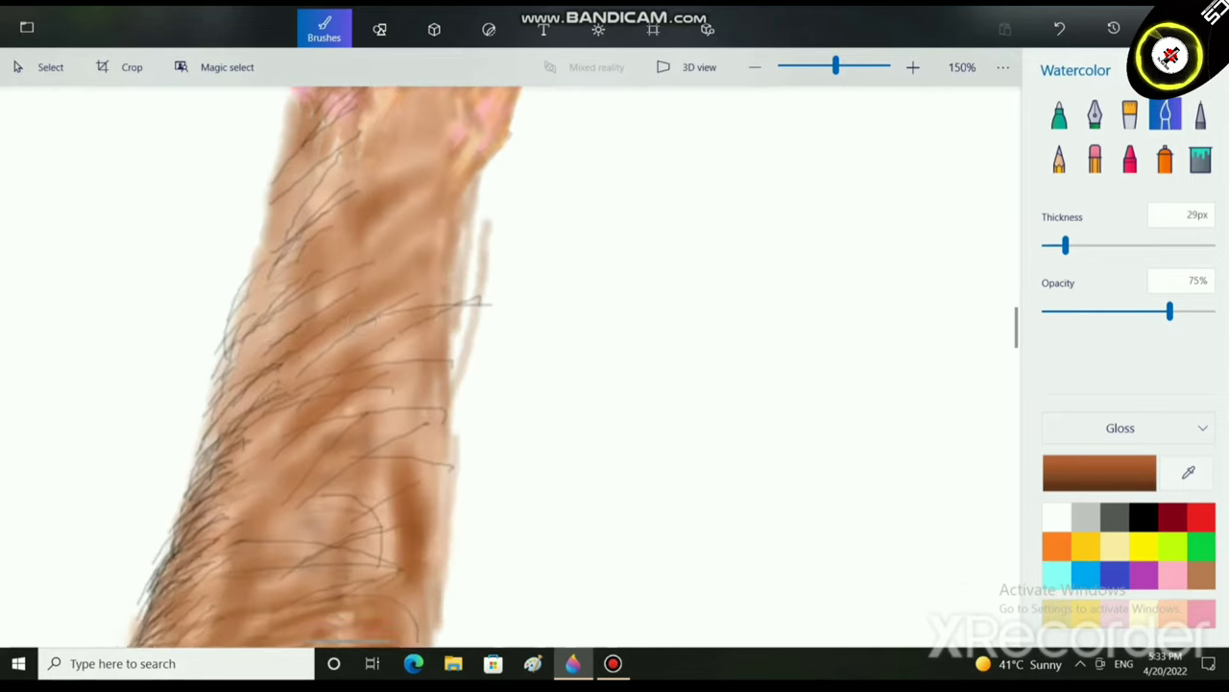
Cover the light and pink patches on the lower forearm near the elbow with 29 px rust-brown strokes.
scroll(509, 365, down, 2)
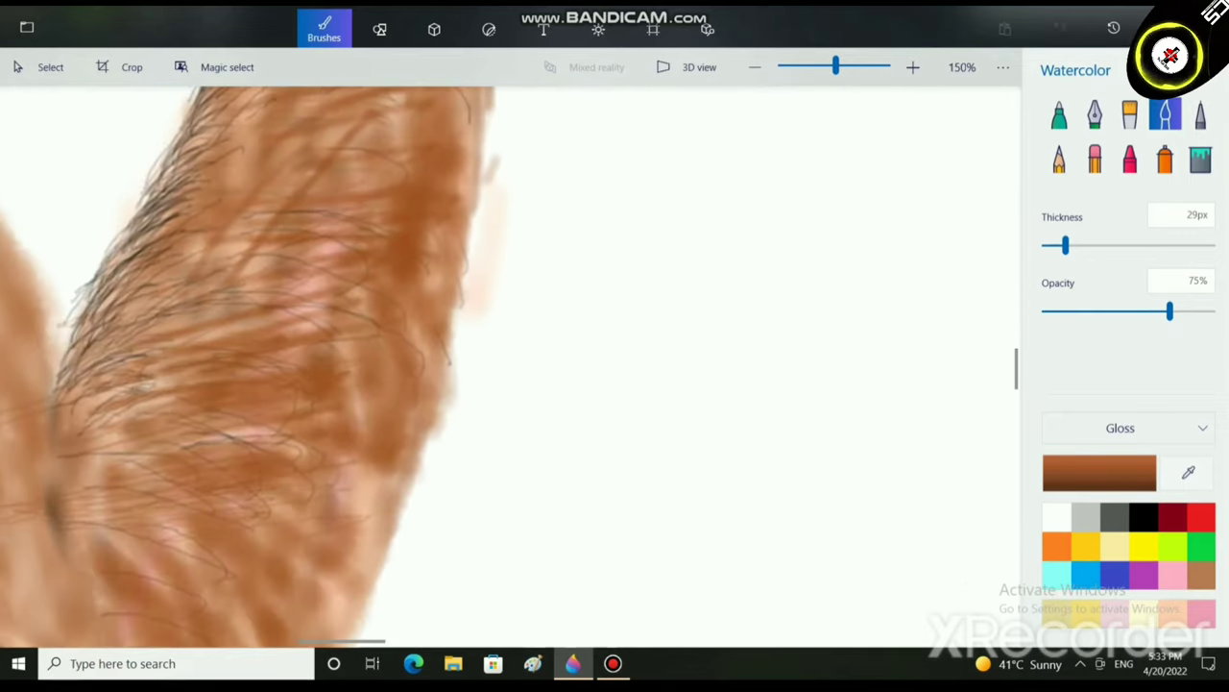
drag(194, 323, 318, 288)
drag(170, 279, 315, 250)
drag(188, 246, 277, 216)
drag(211, 305, 317, 283)
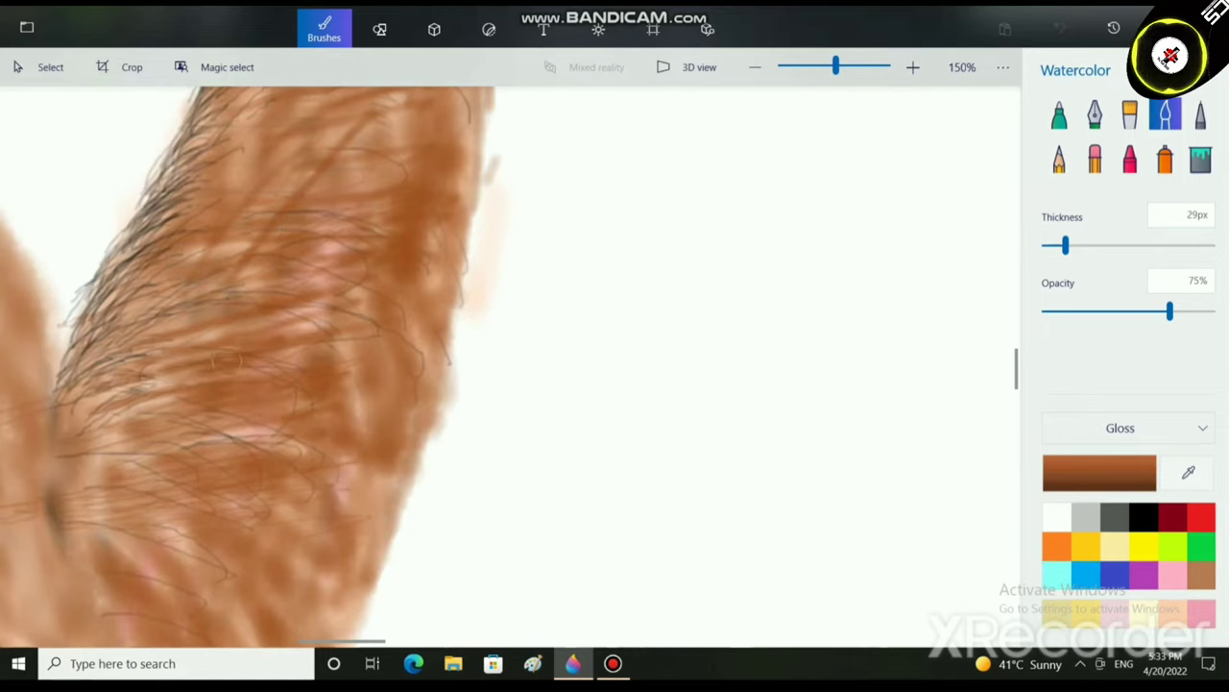
drag(179, 441, 267, 417)
drag(91, 516, 177, 557)
Switch to black at 18 px and draw a curved crease line between the upper arm and forearm at the elbow.
scroll(203, 467, right, 2)
scroll(203, 468, left, 6)
scroll(203, 468, down, 3)
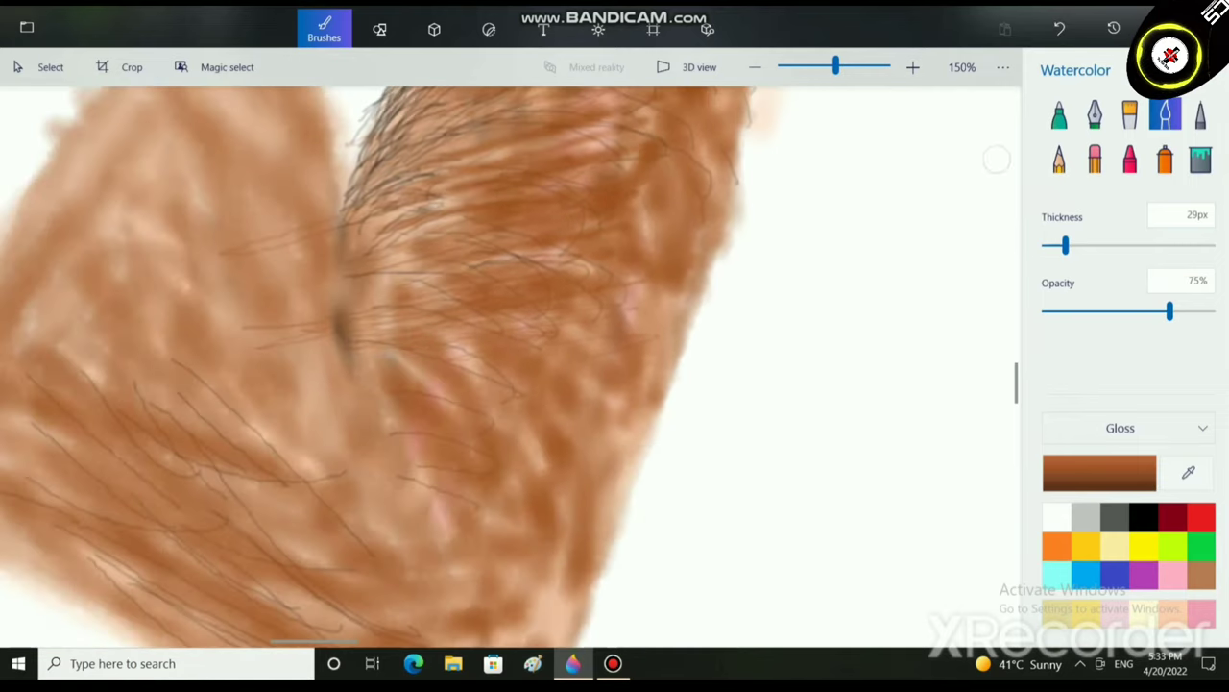
click(1137, 517)
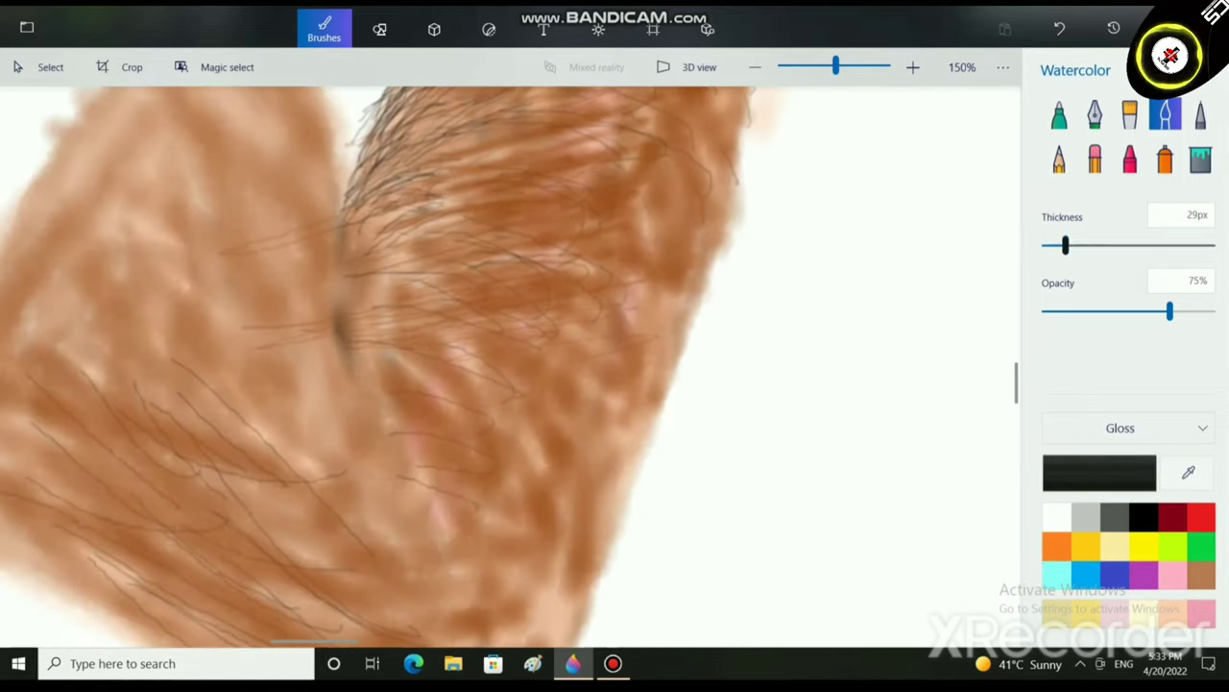
drag(1064, 245, 1056, 246)
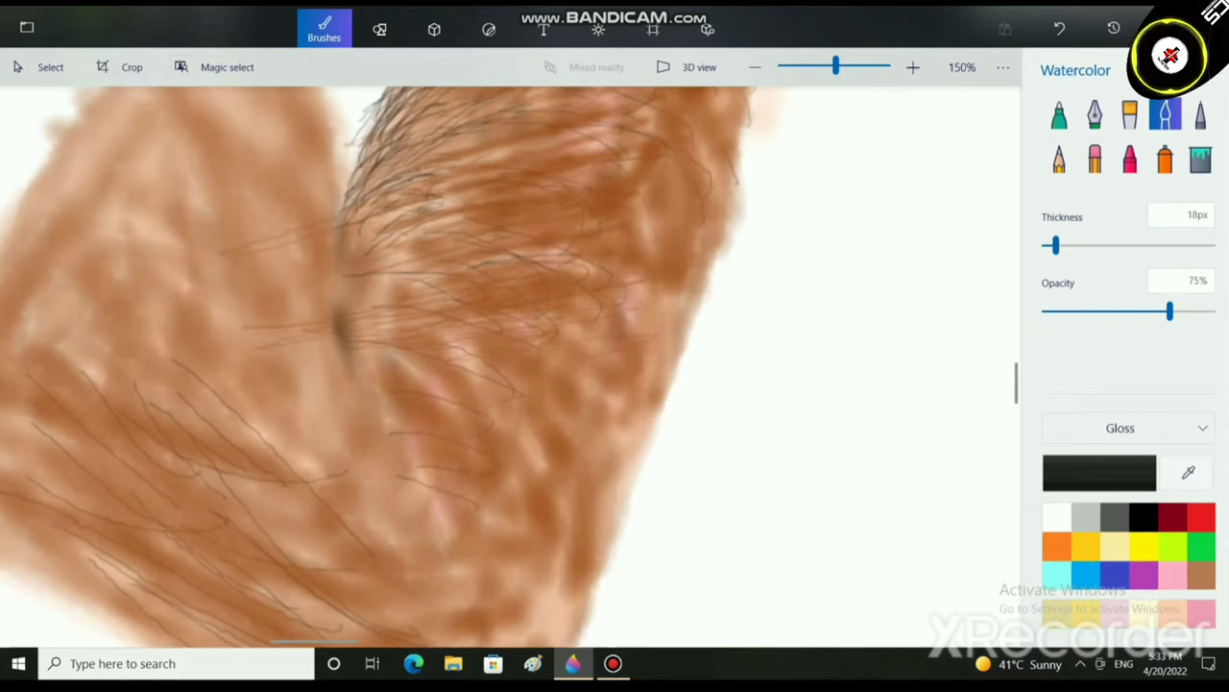
mouse_move(339, 219)
mouse_down()
mouse_move(363, 370)
mouse_move(338, 313)
mouse_move(333, 192)
mouse_up()
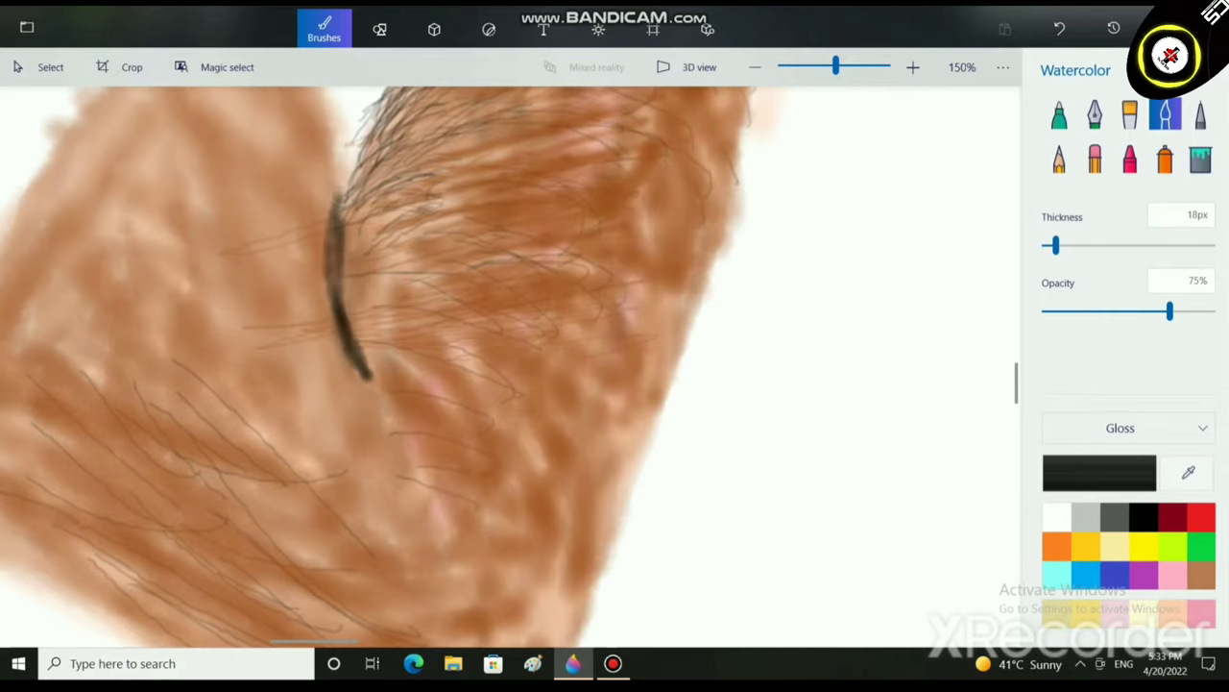
scroll(482, 393, down, 4)
scroll(403, 326, down, 2)
scroll(403, 326, up, 8)
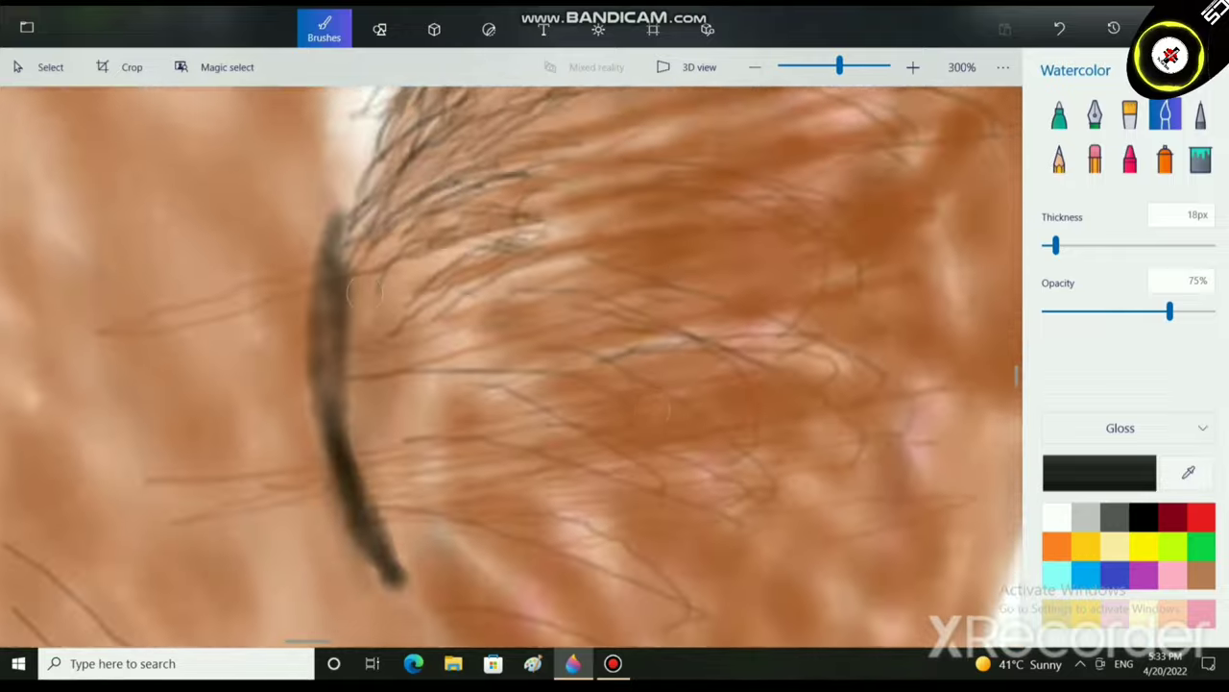
drag(365, 293, 290, 243)
mouse_move(274, 134)
mouse_down()
mouse_move(242, 323)
mouse_move(313, 502)
mouse_move(241, 277)
mouse_move(263, 382)
mouse_up()
scroll(604, 319, up, 3)
scroll(603, 319, right, 3)
scroll(603, 319, down, 3)
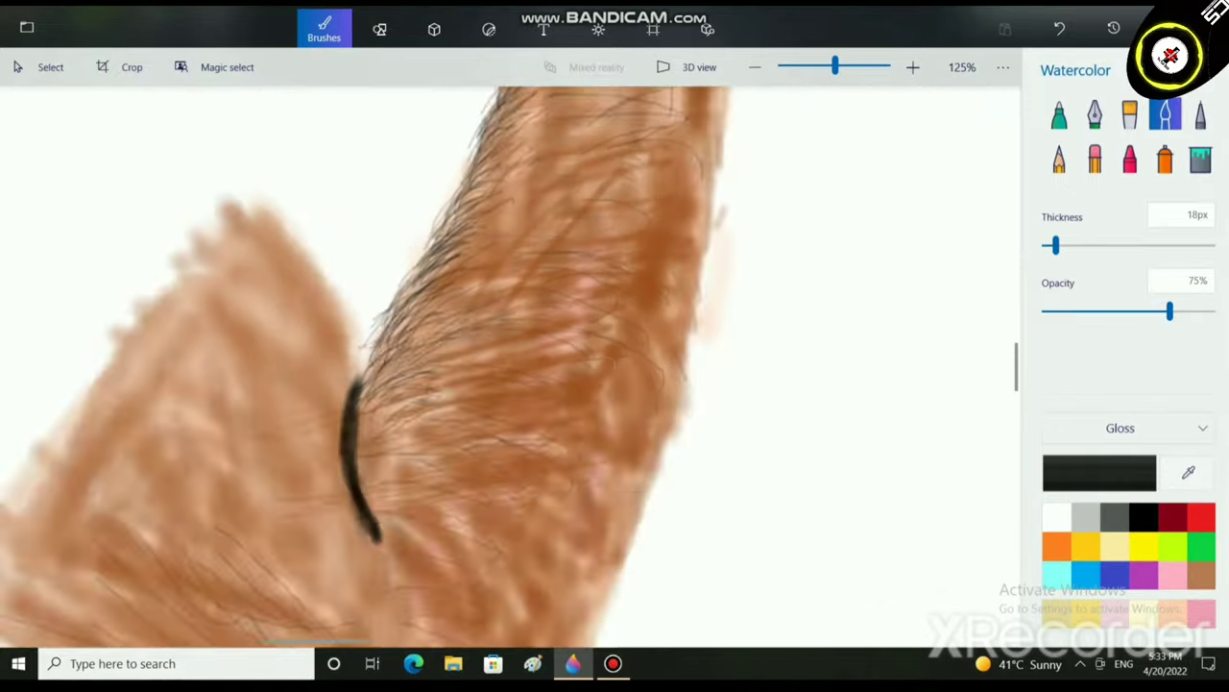
scroll(603, 319, up, 6)
scroll(603, 319, right, 3)
drag(444, 294, 348, 378)
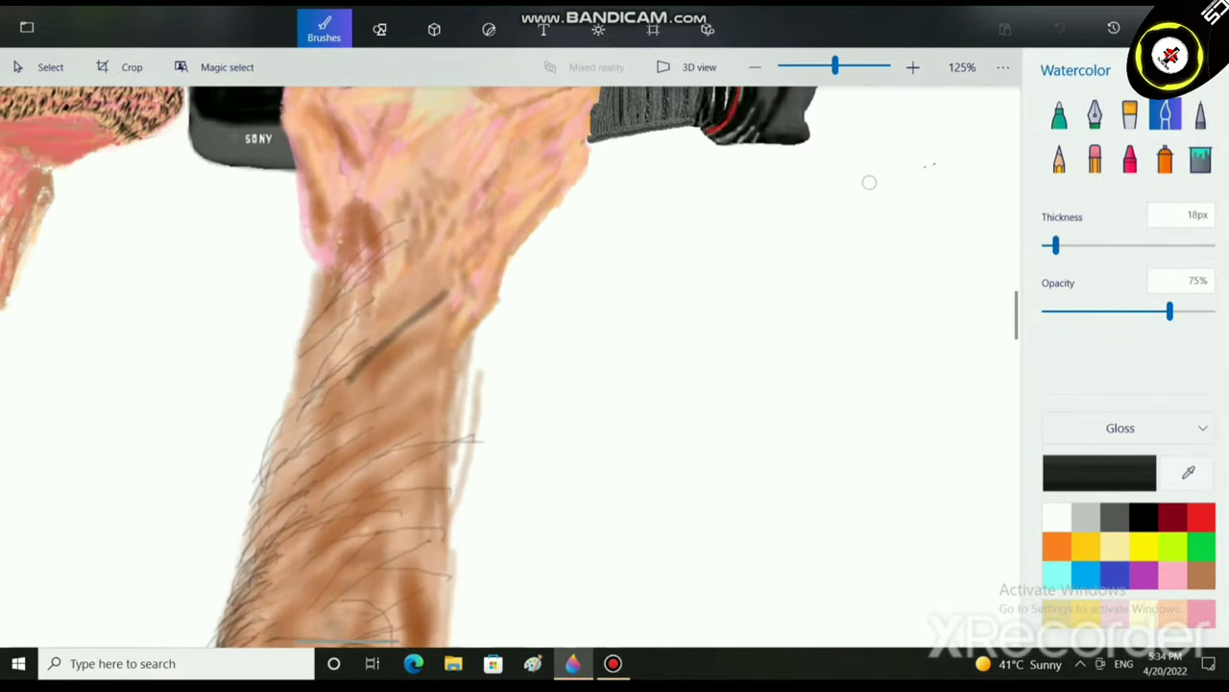
key(ctrl+s)
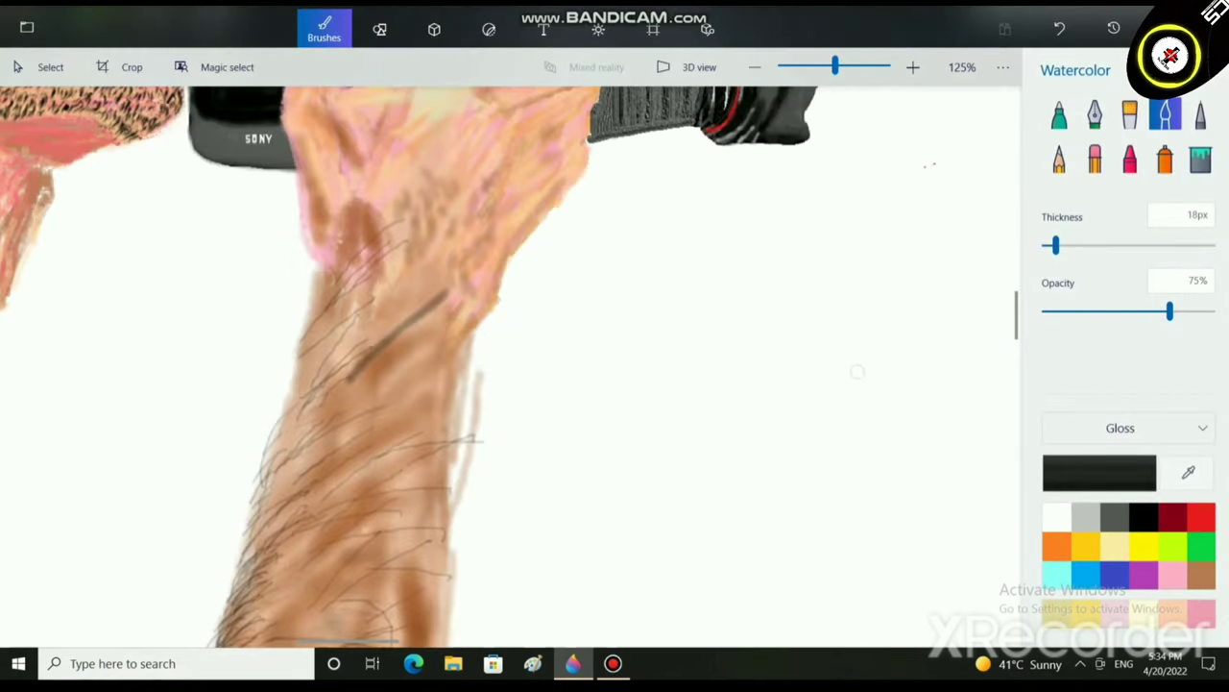
key(ctrl+z)
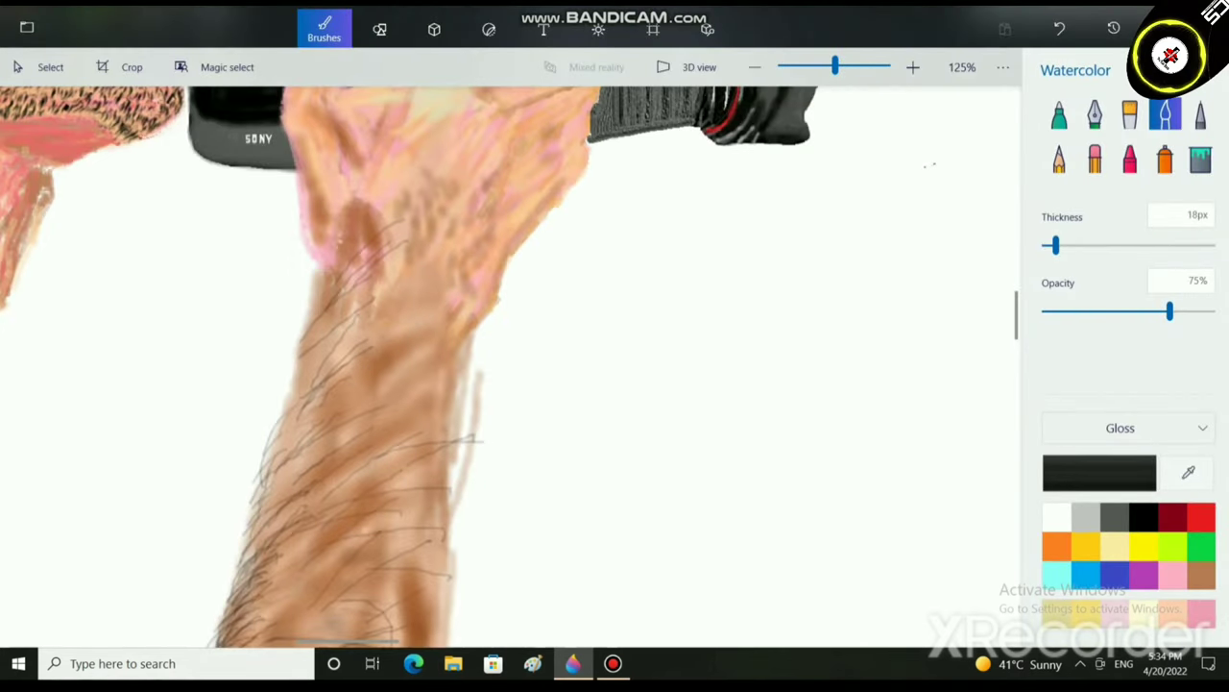
Pick the palette's brown and blend it over the wrist and back of the hand, widening the brush to 25 px.
click(1201, 575)
mouse_move(378, 300)
mouse_down()
mouse_move(441, 270)
mouse_move(363, 325)
mouse_move(469, 284)
mouse_up()
drag(1055, 246, 1062, 246)
drag(396, 259, 466, 220)
mouse_move(428, 286)
mouse_down()
mouse_move(471, 234)
mouse_move(547, 186)
mouse_move(565, 155)
mouse_move(554, 160)
mouse_move(573, 164)
mouse_up()
scroll(487, 288, down, 5)
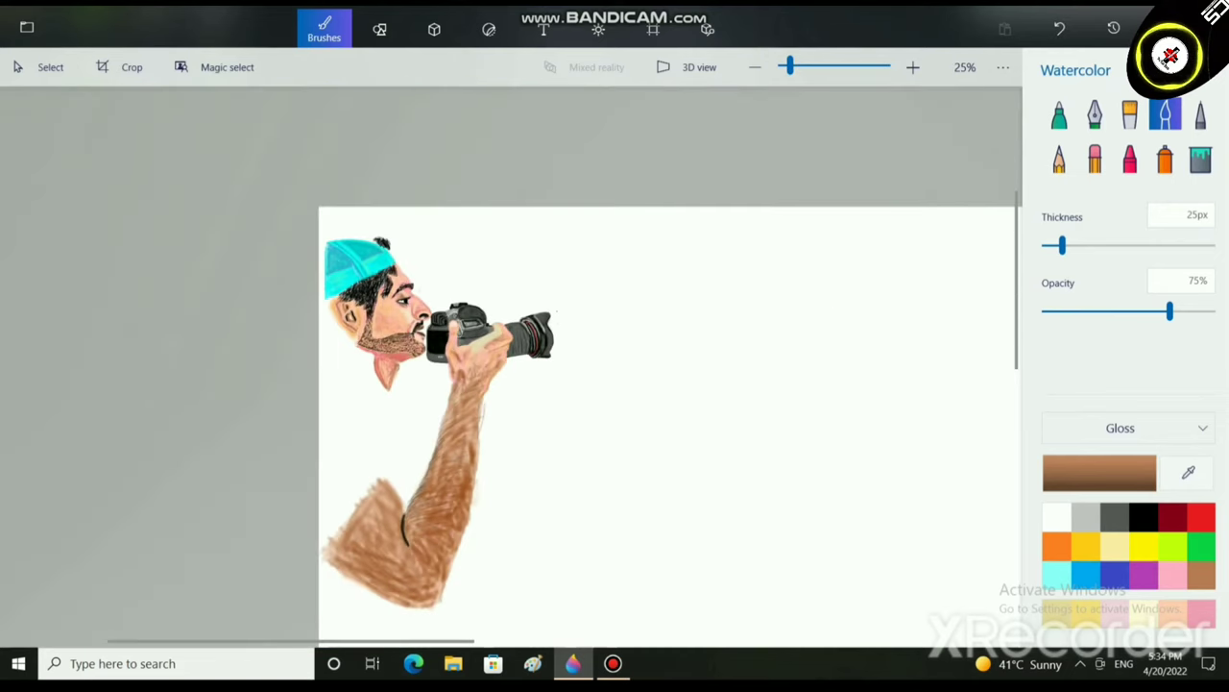
scroll(486, 370, up, 5)
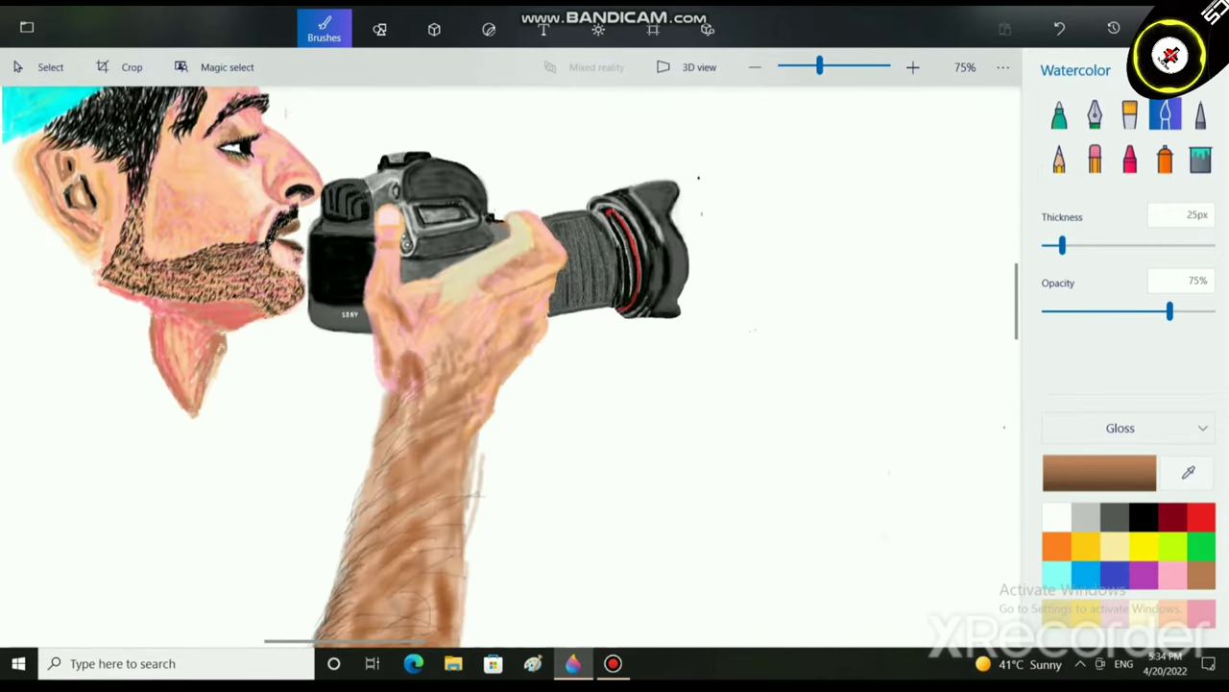
mouse_move(465, 297)
mouse_down()
mouse_move(471, 284)
mouse_move(458, 384)
mouse_up()
drag(461, 367, 431, 391)
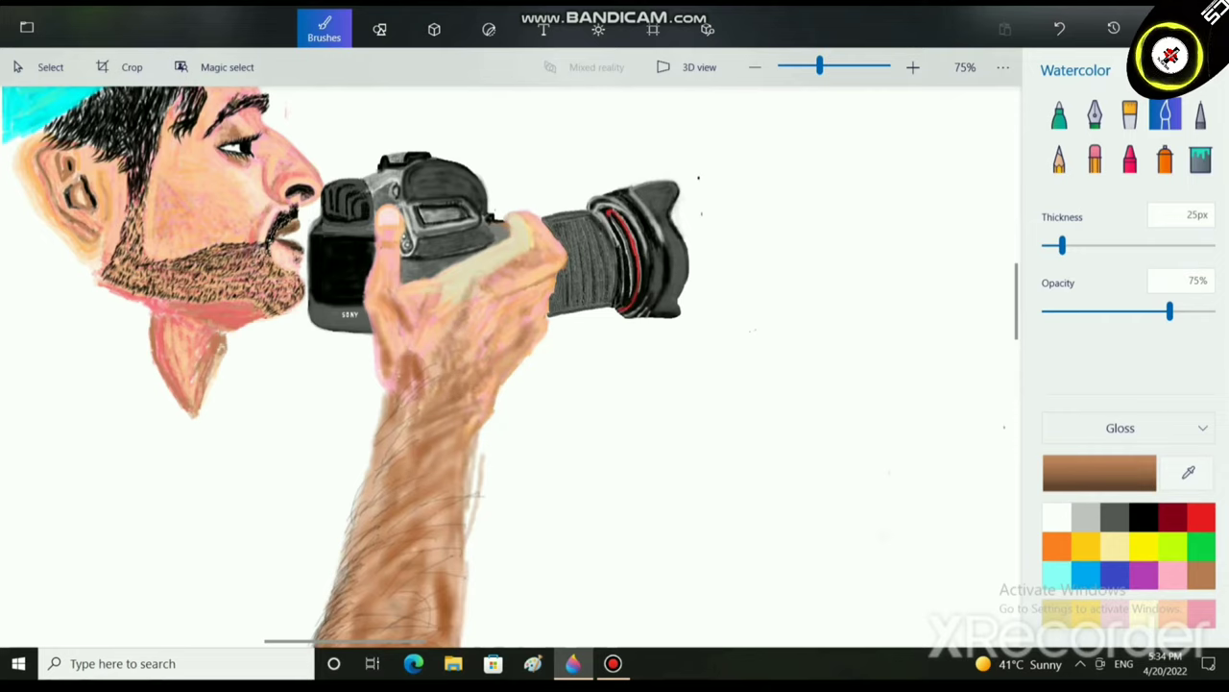
Set the watercolor thickness to 66px and brush brown over the forearm below the wrist.
click(1098, 246)
drag(403, 444, 375, 490)
drag(372, 474, 349, 528)
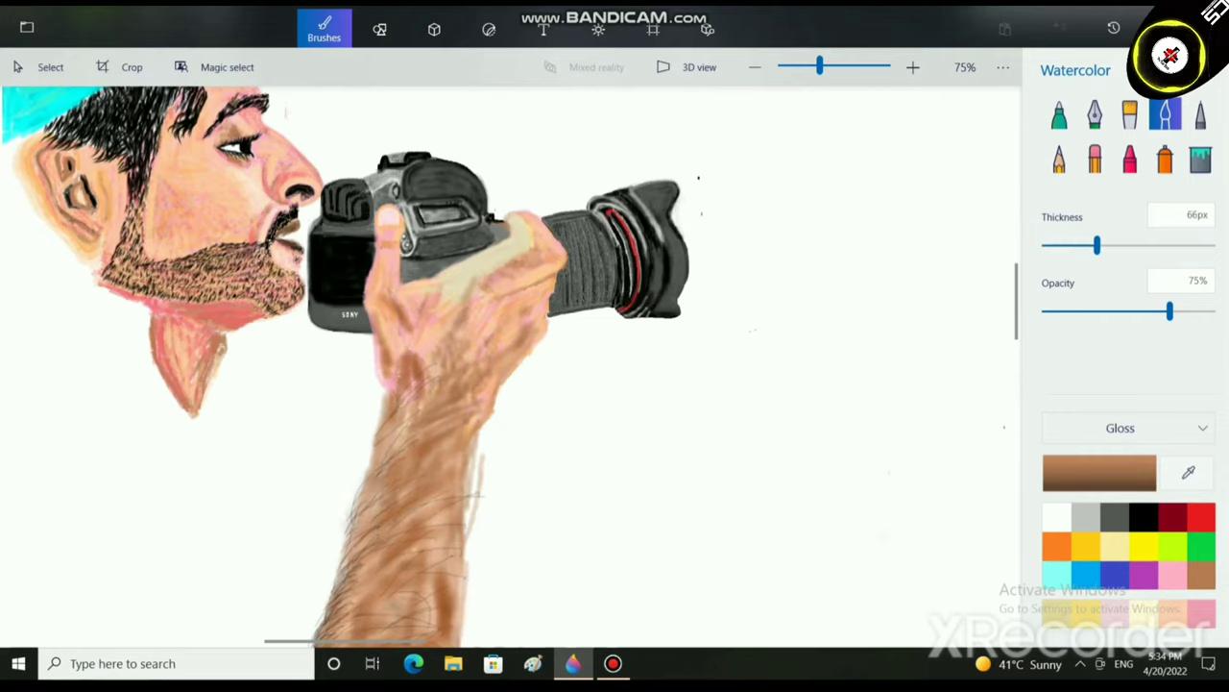
drag(429, 503, 458, 617)
scroll(422, 471, down, 1)
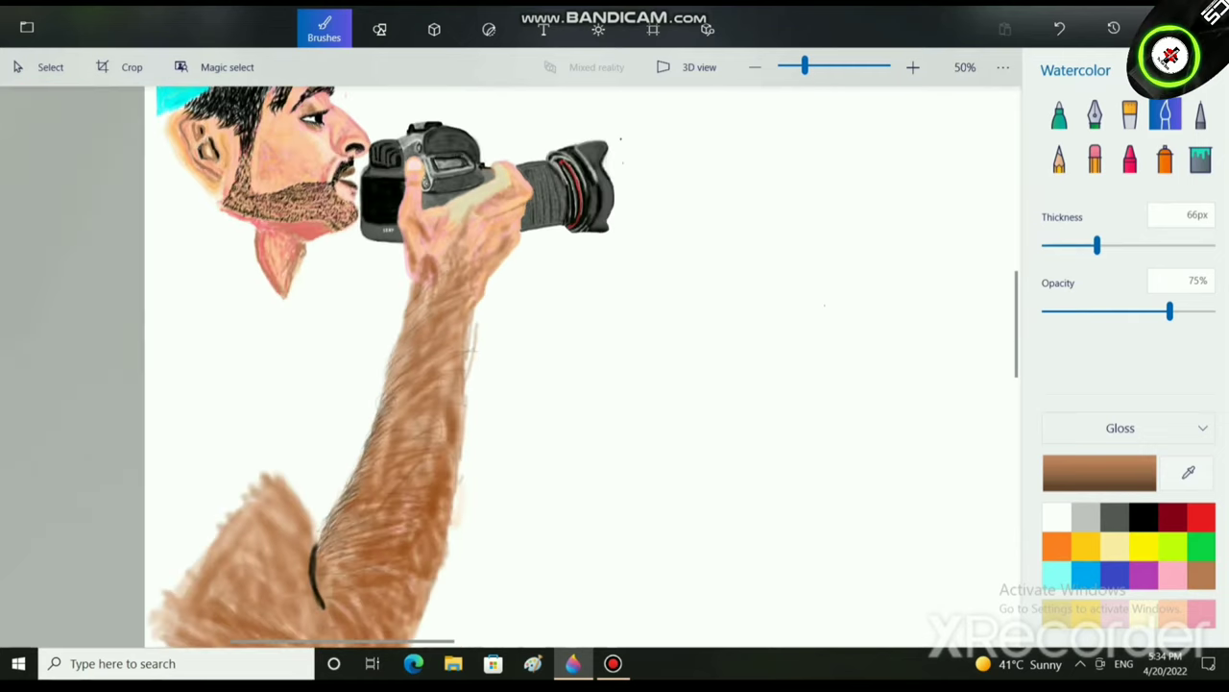
scroll(416, 472, up, 1)
Fill the inner edge of the forearm down to the elbow crease with soft brown watercolor strokes.
mouse_move(408, 261)
mouse_down()
mouse_move(355, 425)
mouse_move(284, 564)
mouse_move(271, 623)
mouse_up()
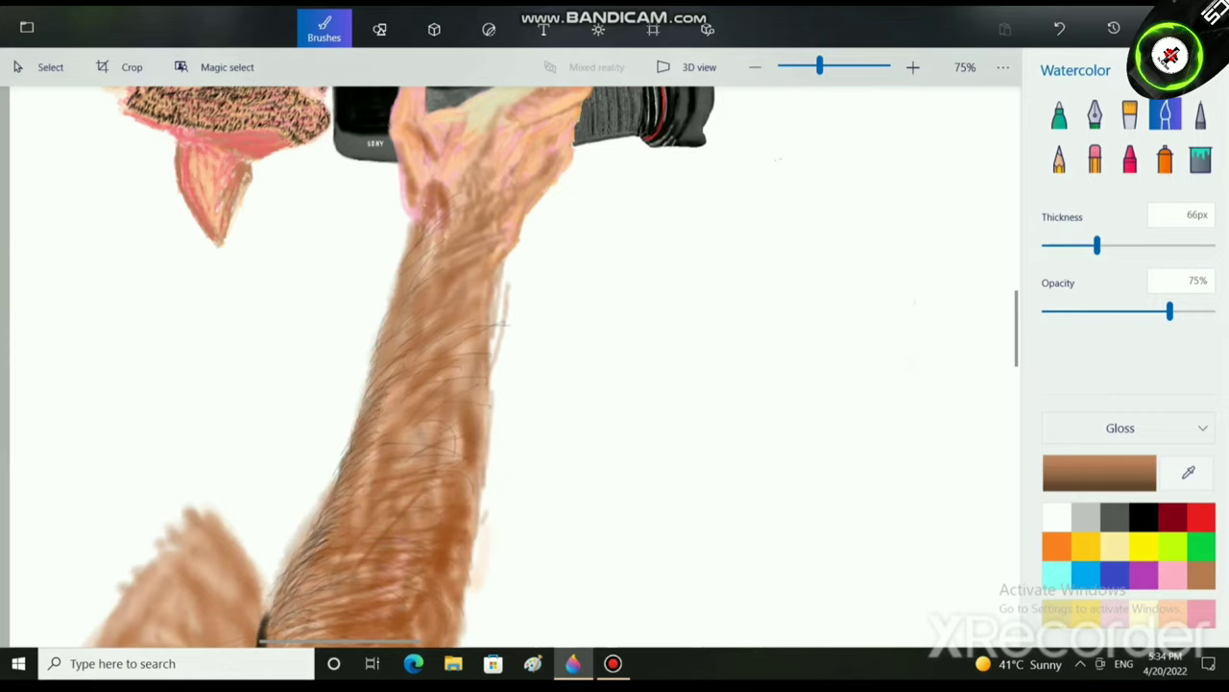
mouse_move(273, 580)
mouse_down()
mouse_move(299, 527)
mouse_move(290, 549)
mouse_up()
drag(336, 459, 278, 588)
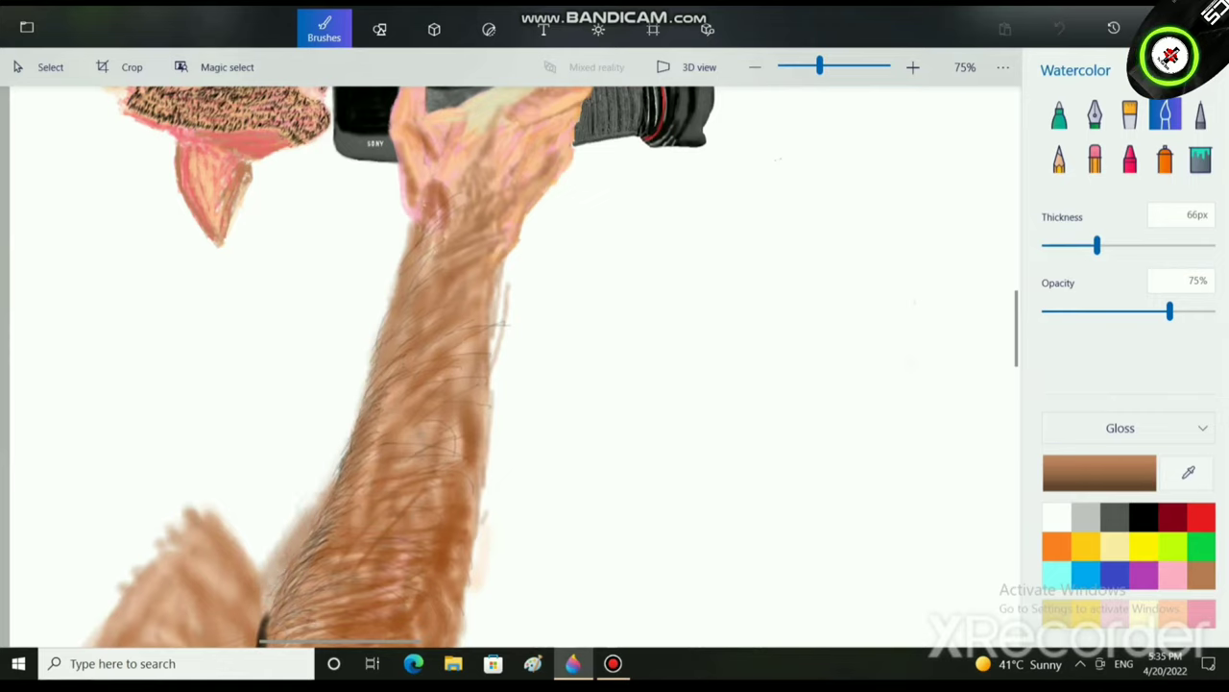
drag(325, 490, 317, 503)
scroll(373, 511, down, 3)
scroll(548, 374, up, 1)
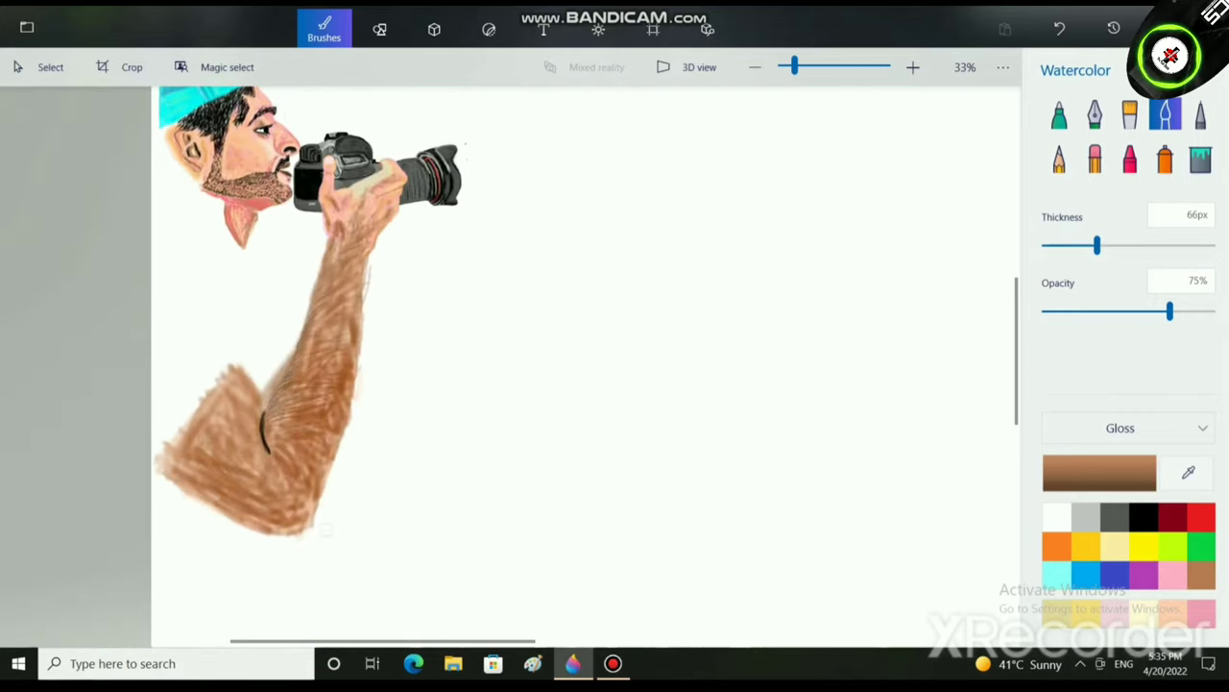
Extend the elbow crease line upward between the upper arm and forearm in black watercolor at 25px thickness.
scroll(153, 524, up, 5)
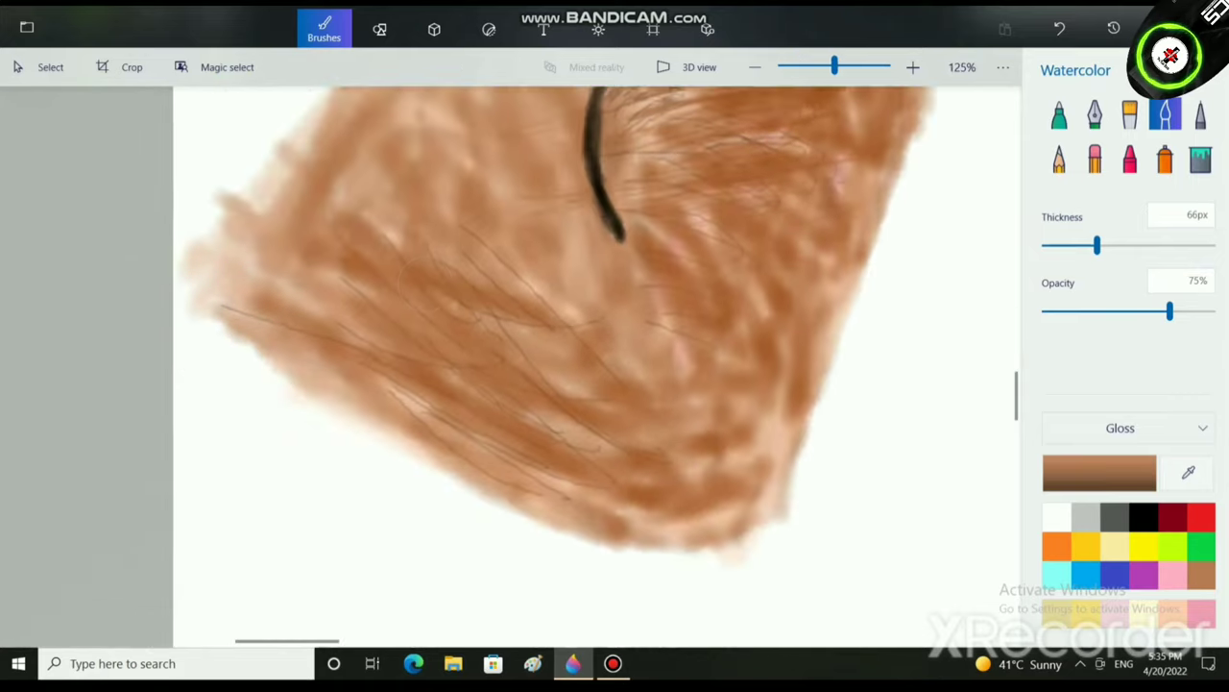
scroll(154, 523, up, 3)
scroll(154, 524, right, 2)
click(1143, 517)
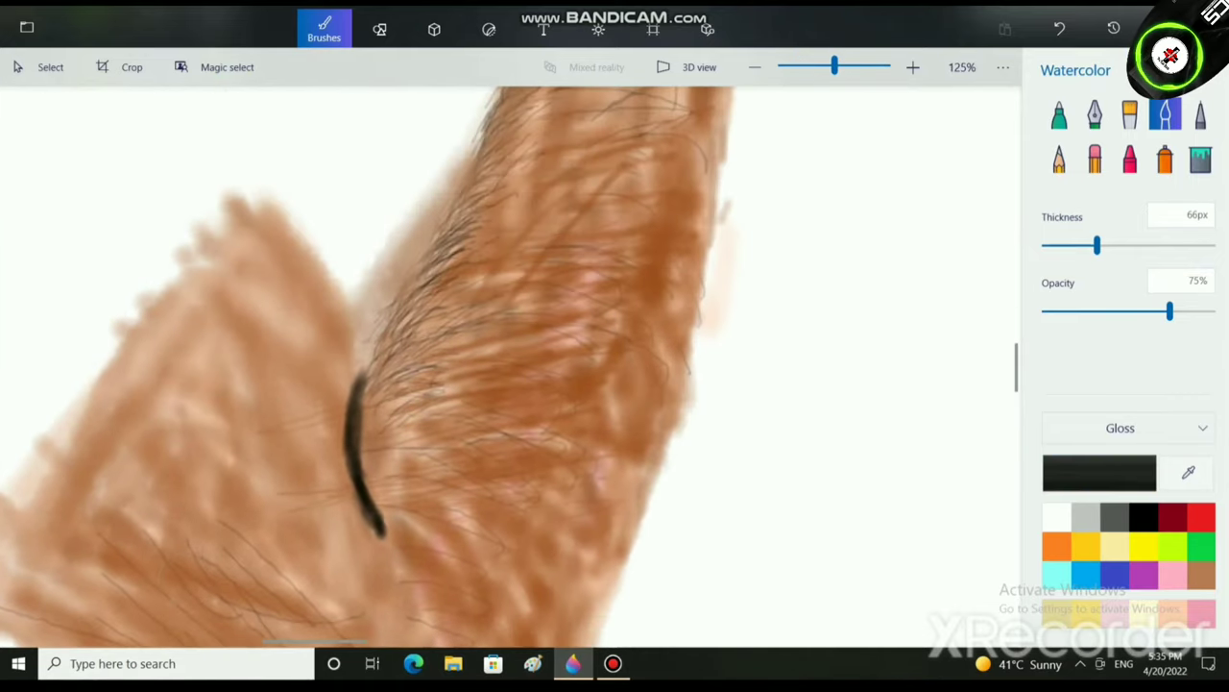
drag(1097, 246, 1061, 246)
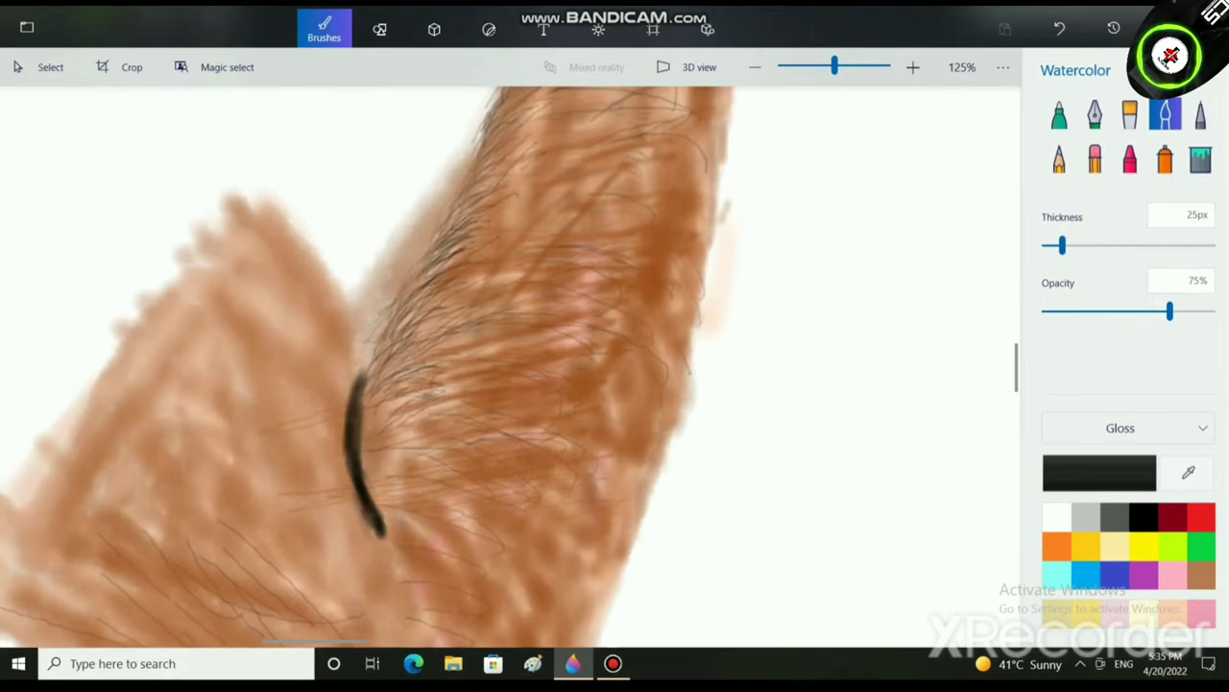
mouse_move(364, 276)
mouse_down()
mouse_move(346, 399)
mouse_move(373, 515)
mouse_move(353, 441)
mouse_move(356, 337)
mouse_move(354, 366)
mouse_move(377, 274)
mouse_up()
drag(357, 366, 366, 328)
scroll(367, 327, down, 5)
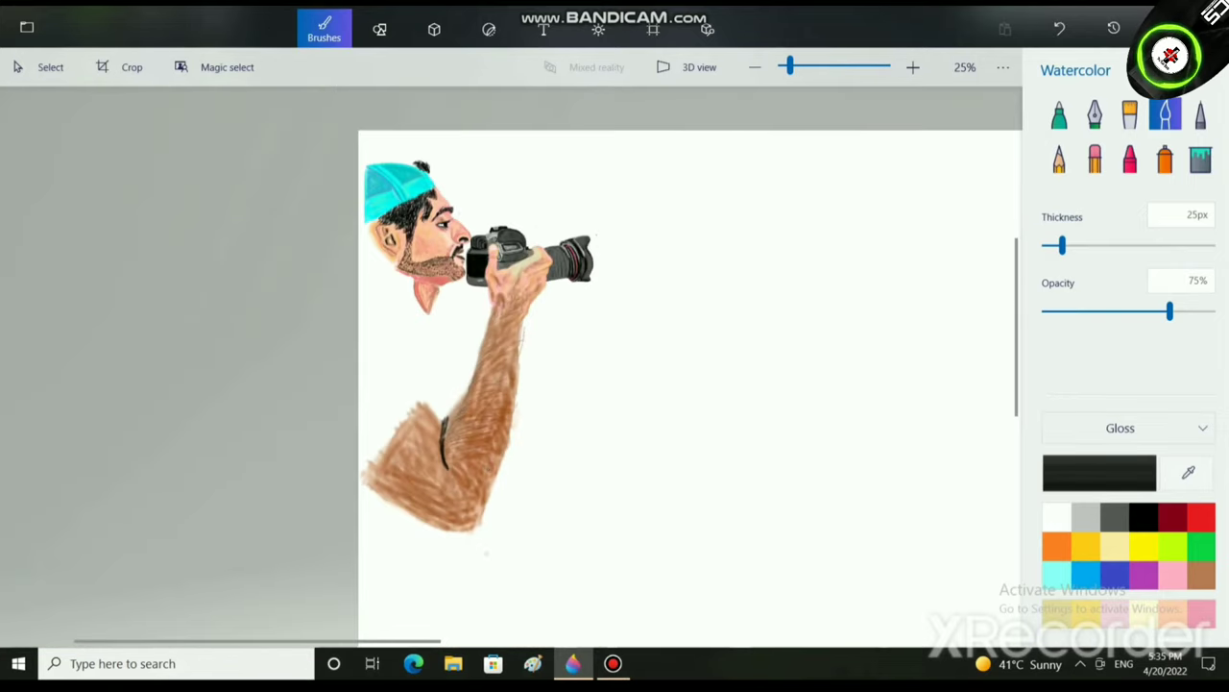
Define the lower edge of the upper arm toward the elbow with 25px brown watercolor strokes.
scroll(499, 552, up, 4)
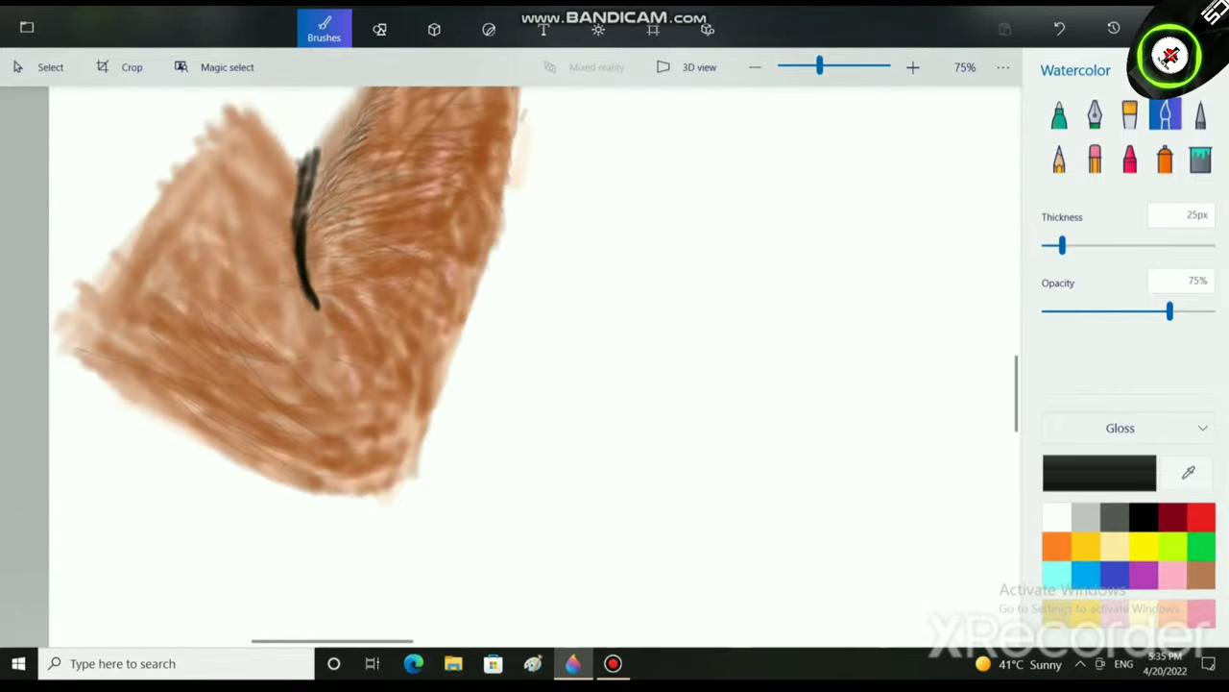
click(1199, 576)
scroll(323, 509, up, 2)
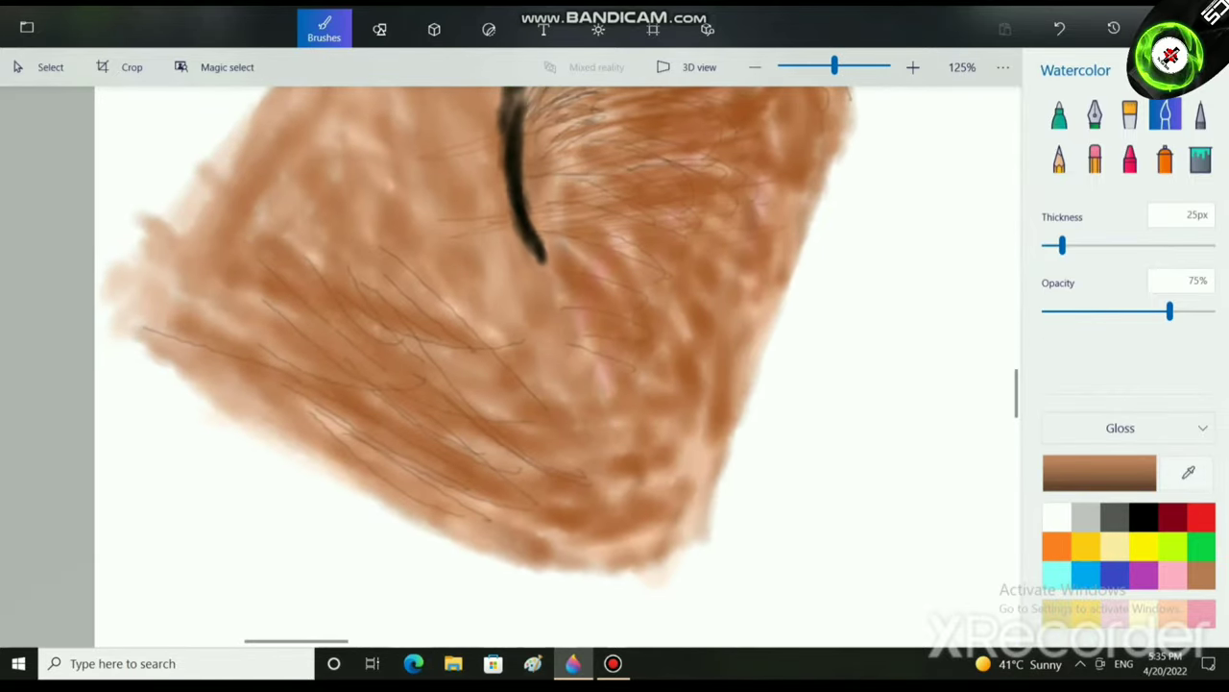
mouse_move(107, 333)
mouse_down()
mouse_move(332, 442)
mouse_move(454, 525)
mouse_move(579, 569)
mouse_up()
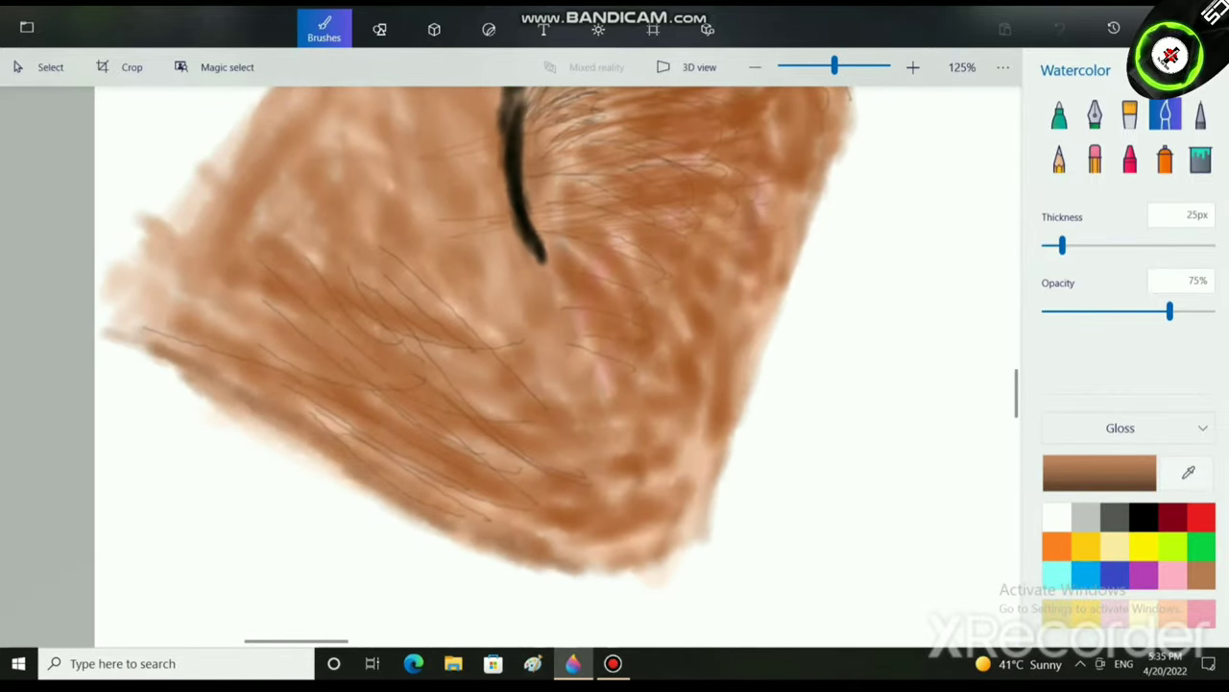
mouse_move(376, 486)
mouse_down()
mouse_move(130, 338)
mouse_move(288, 427)
mouse_move(581, 545)
mouse_up()
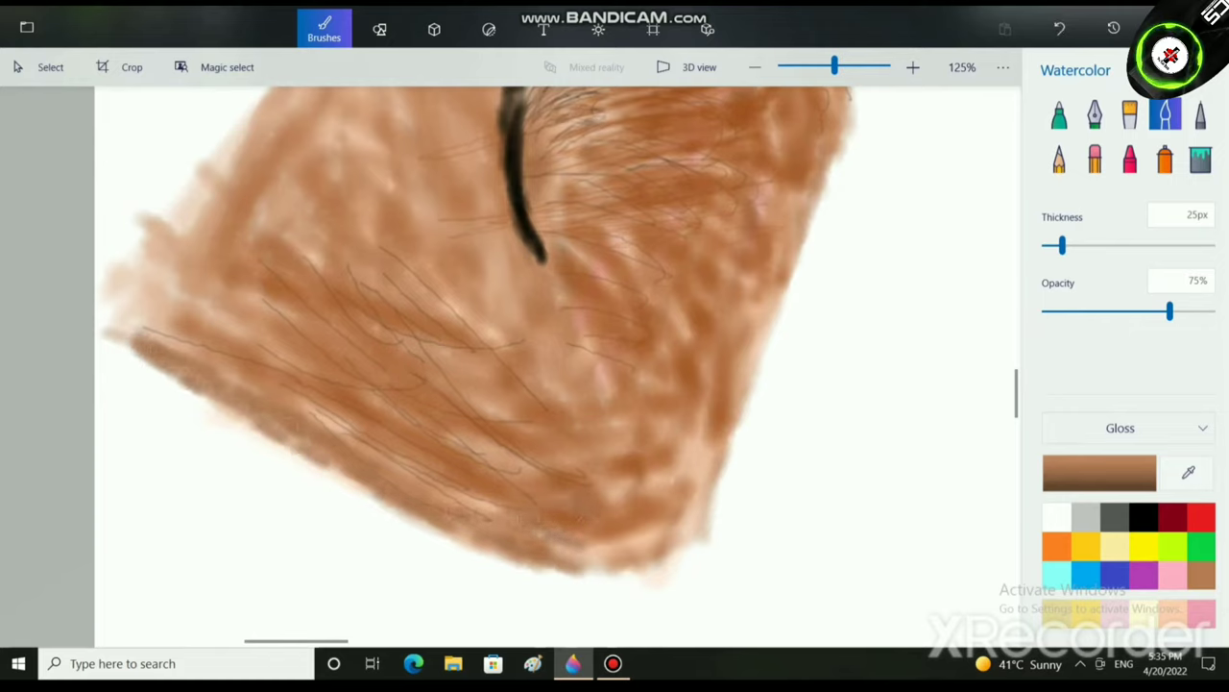
mouse_move(623, 509)
mouse_down()
mouse_move(620, 480)
mouse_move(651, 471)
mouse_up()
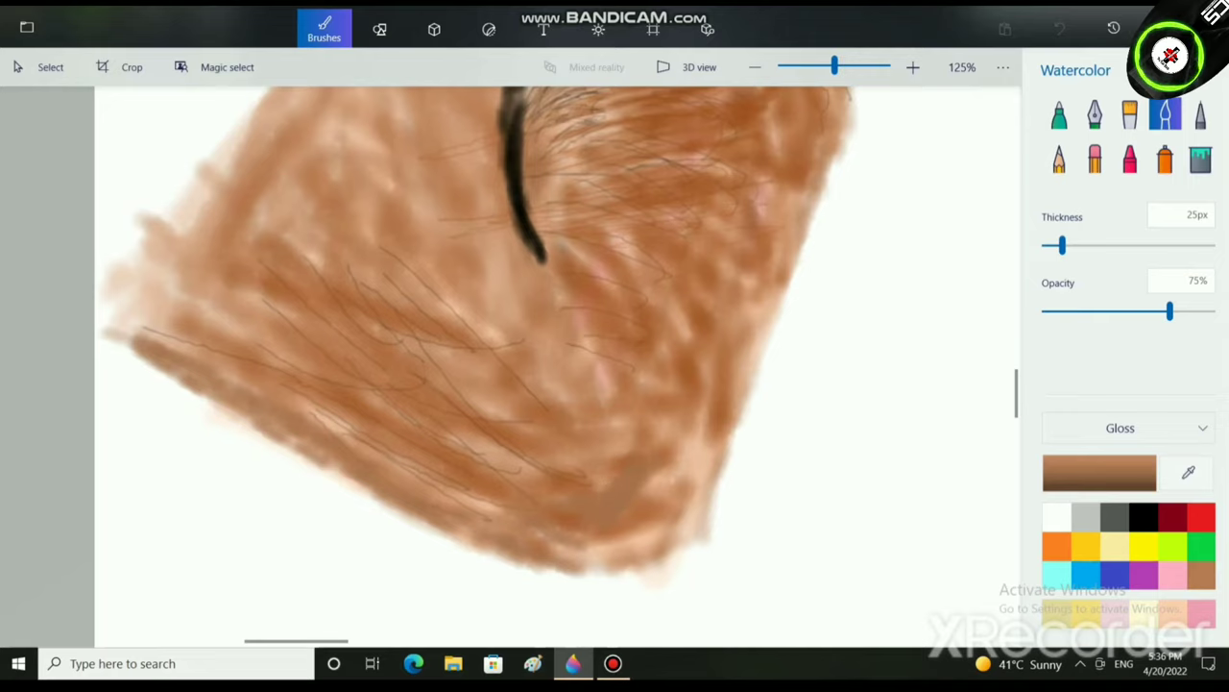
Mix a darker brown in the color editor and shade the elbow with short watercolor strokes.
click(1099, 472)
click(575, 208)
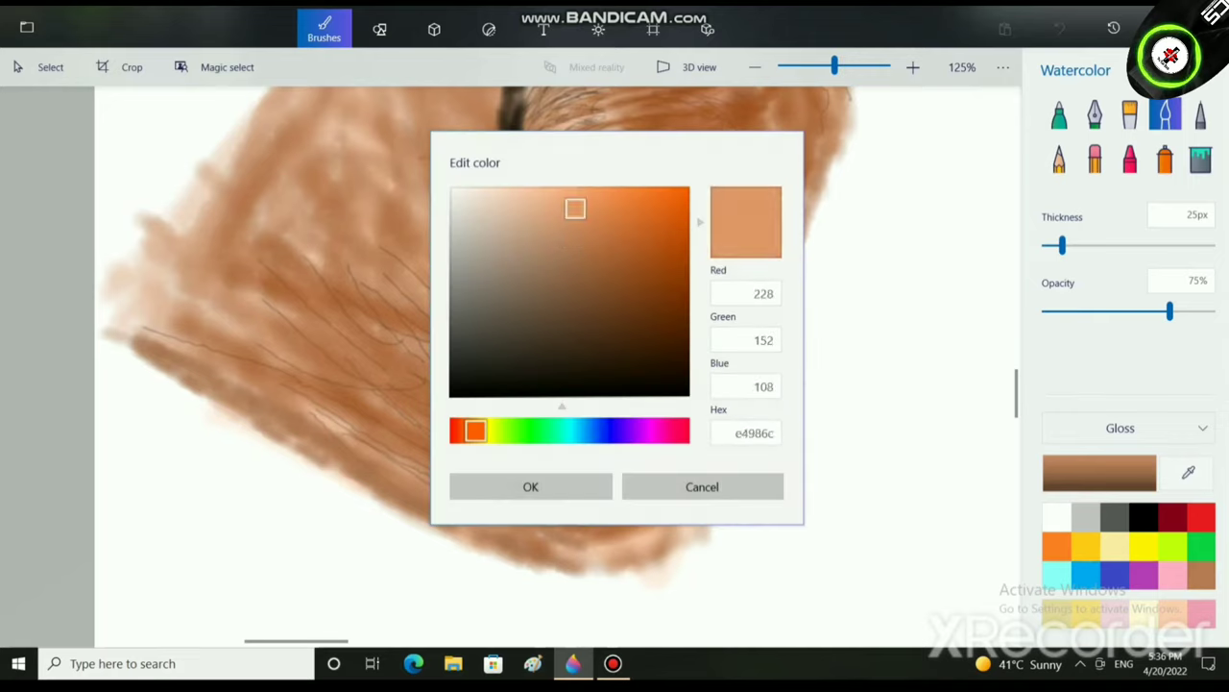
mouse_move(574, 209)
mouse_down()
mouse_move(586, 285)
mouse_move(582, 257)
mouse_up()
click(530, 486)
drag(620, 497, 612, 467)
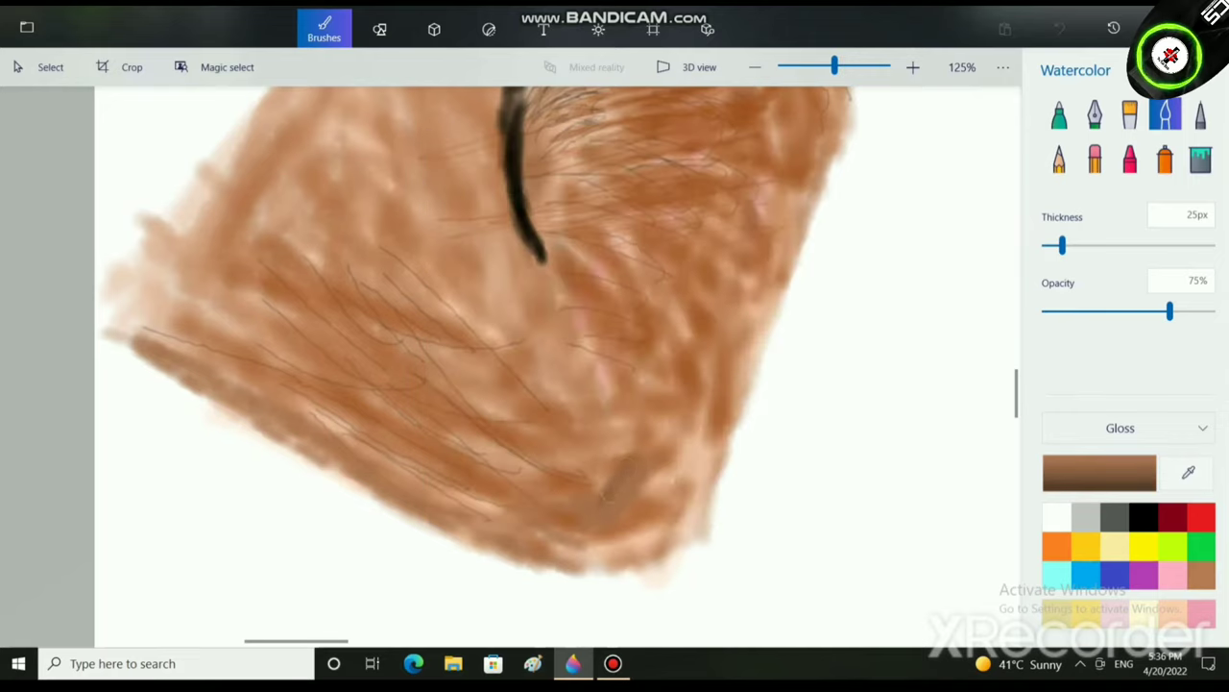
mouse_move(662, 346)
mouse_down()
mouse_move(655, 389)
mouse_move(670, 317)
mouse_up()
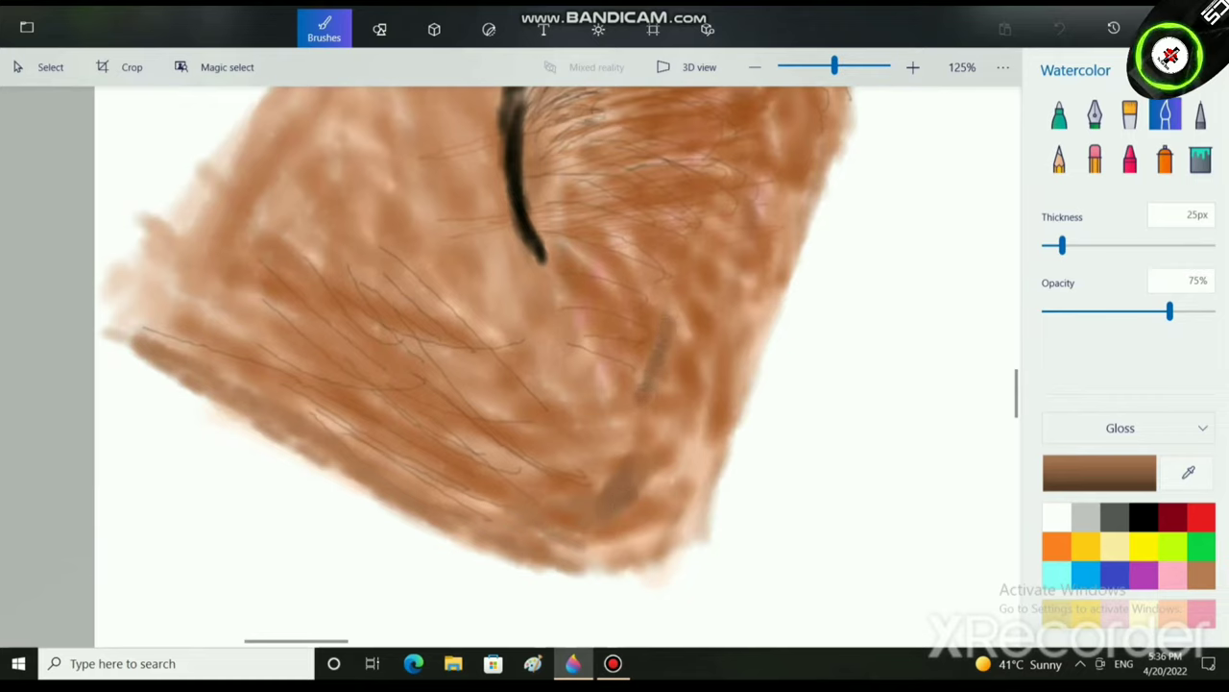
drag(646, 439, 629, 509)
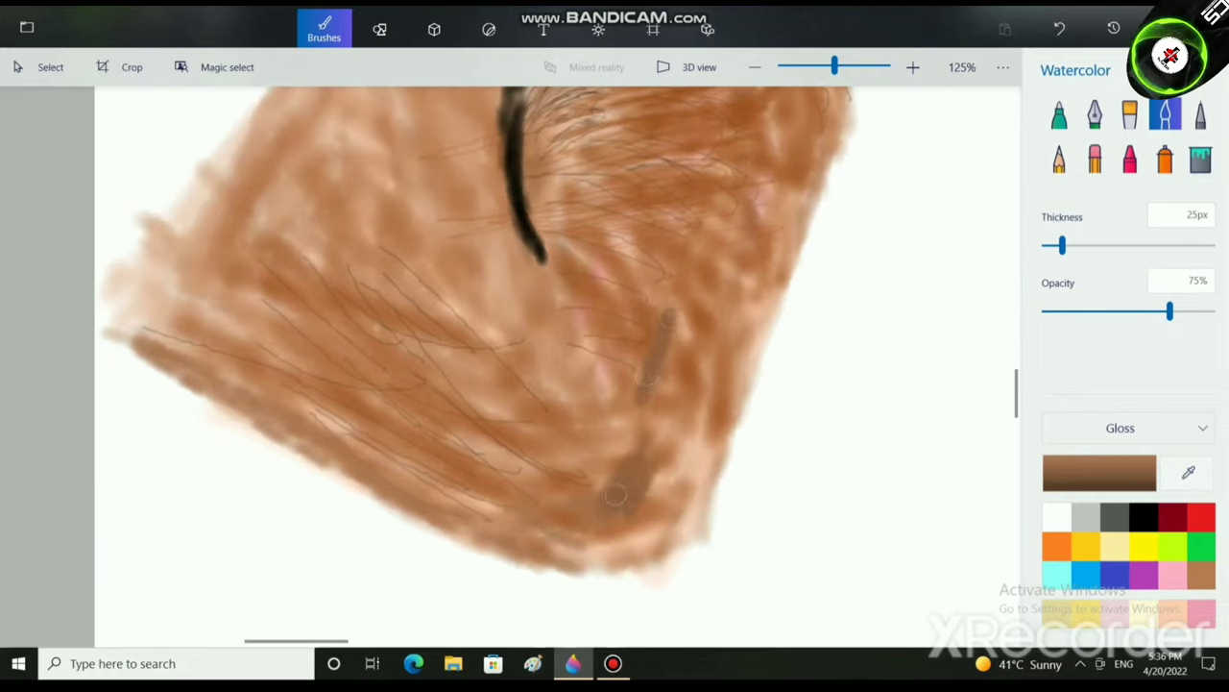
Add dark brown shading streaks along the lower upper arm and just below the elbow crease.
drag(267, 361, 398, 427)
mouse_move(629, 246)
mouse_down()
mouse_move(423, 633)
mouse_move(388, 637)
mouse_move(385, 350)
mouse_up()
mouse_move(364, 392)
mouse_down()
mouse_move(353, 438)
mouse_move(377, 463)
mouse_up()
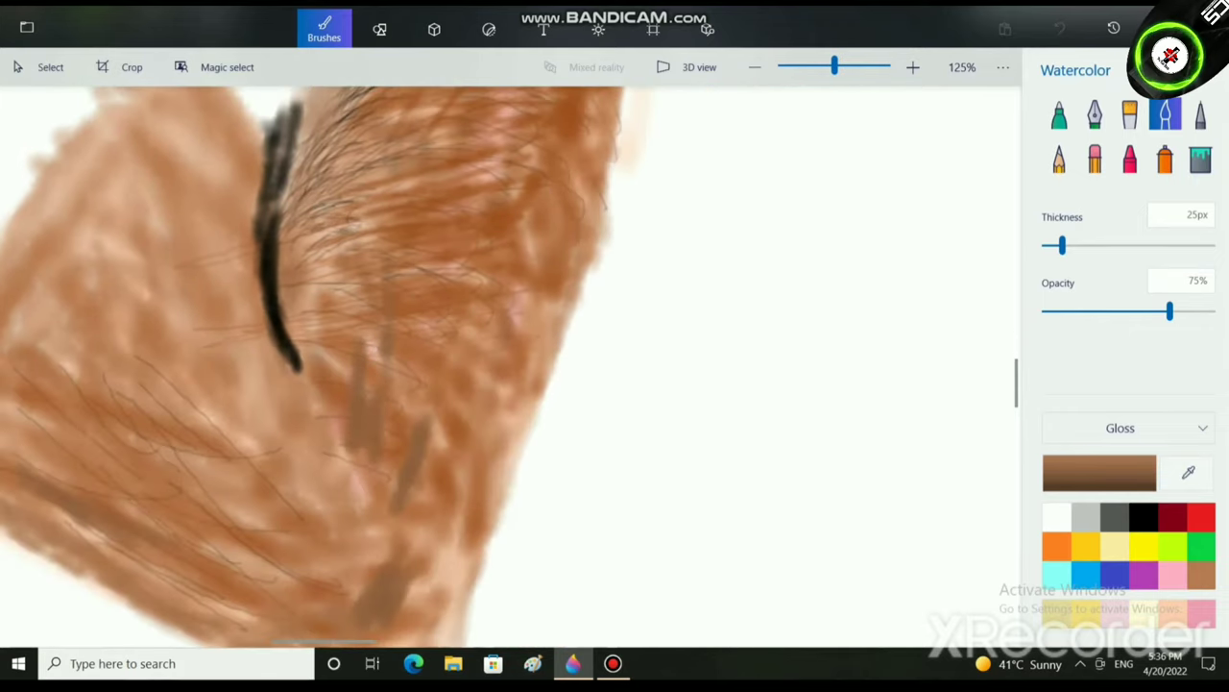
drag(380, 359, 382, 388)
drag(361, 449, 355, 485)
mouse_move(210, 484)
mouse_down()
mouse_move(263, 507)
mouse_move(208, 503)
mouse_up()
Shade the outer edge of the forearm and the lower edge of the hand holding the lens in dark brown.
mouse_move(460, 244)
mouse_down()
mouse_move(449, 310)
mouse_move(248, 634)
mouse_move(241, 686)
mouse_up()
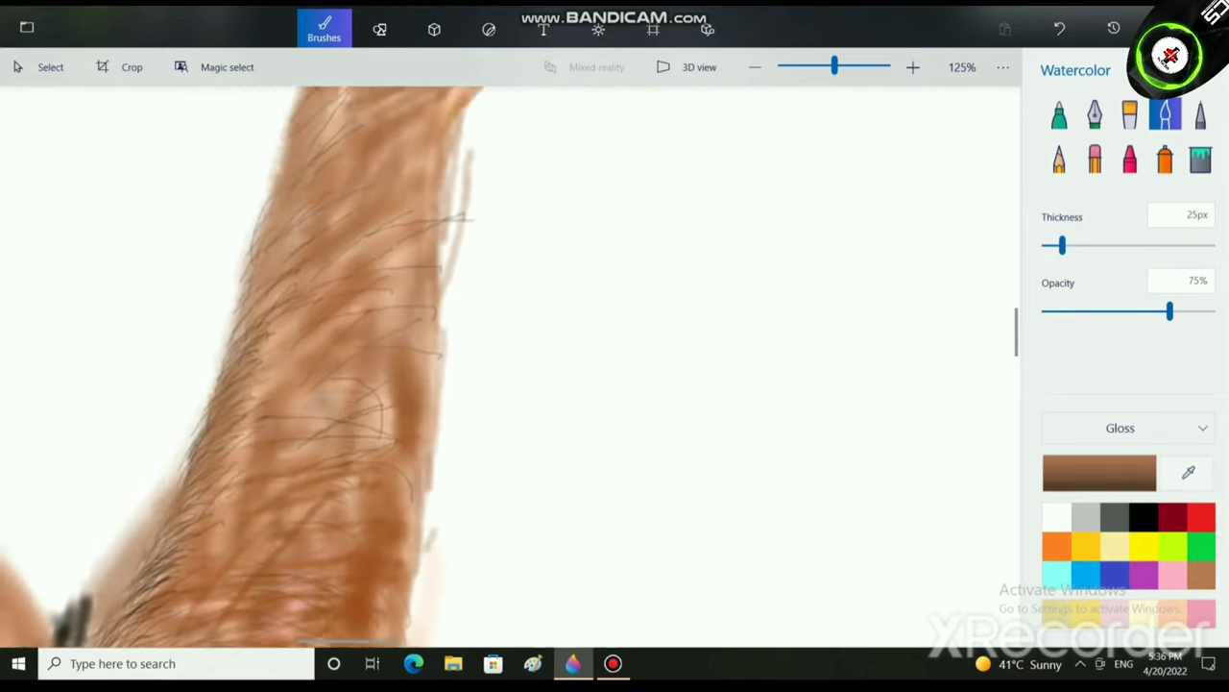
drag(588, 112, 651, 223)
drag(504, 242, 493, 420)
mouse_move(493, 311)
mouse_down()
mouse_move(496, 406)
mouse_move(489, 303)
mouse_move(507, 194)
mouse_move(539, 193)
mouse_up()
scroll(551, 193, up, 4)
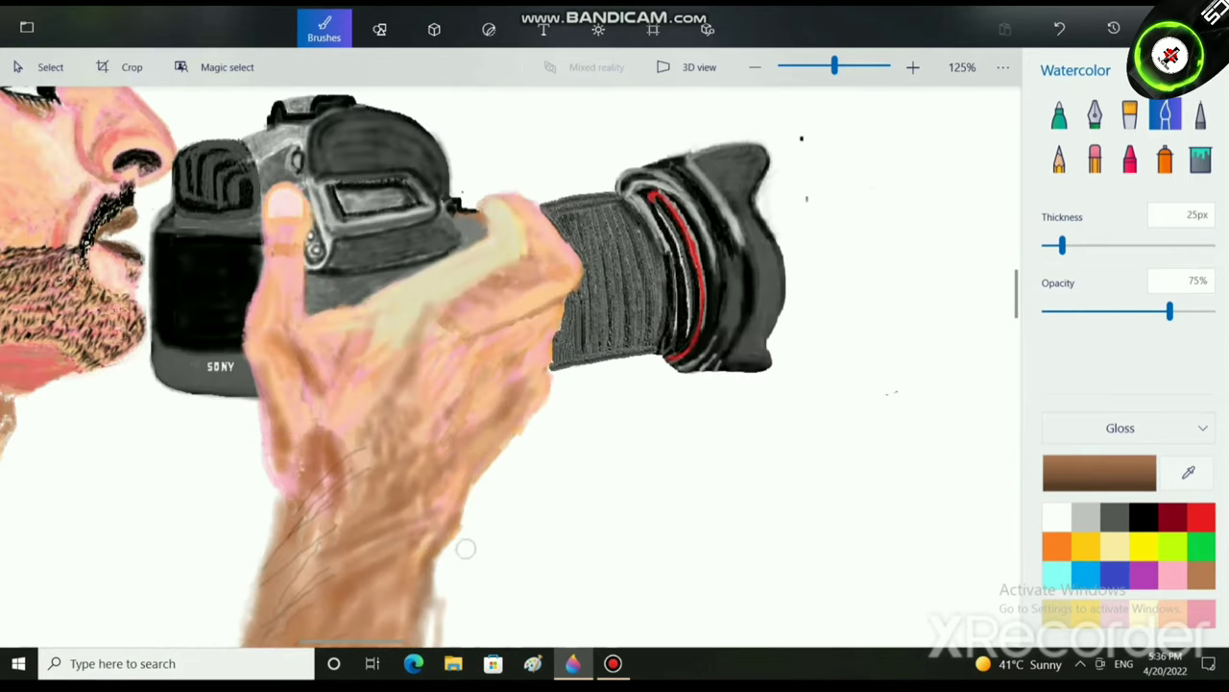
mouse_move(461, 509)
mouse_down()
mouse_move(476, 454)
mouse_move(528, 386)
mouse_move(474, 469)
mouse_move(527, 386)
mouse_up()
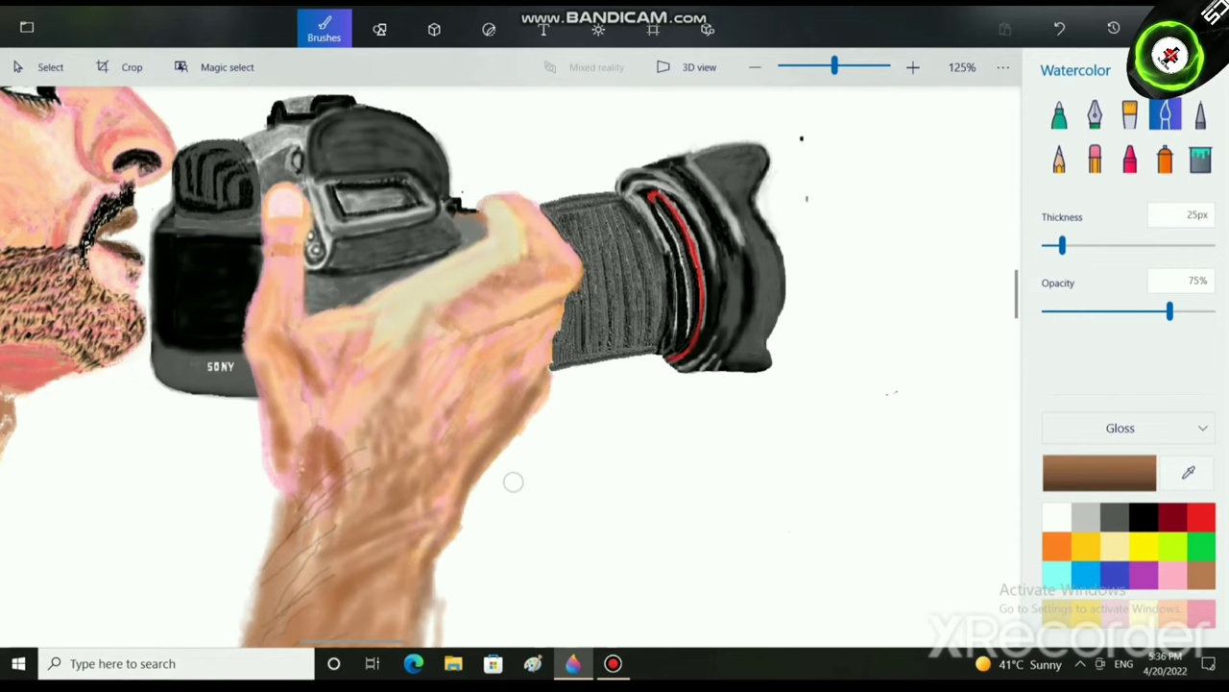
scroll(510, 483, down, 2)
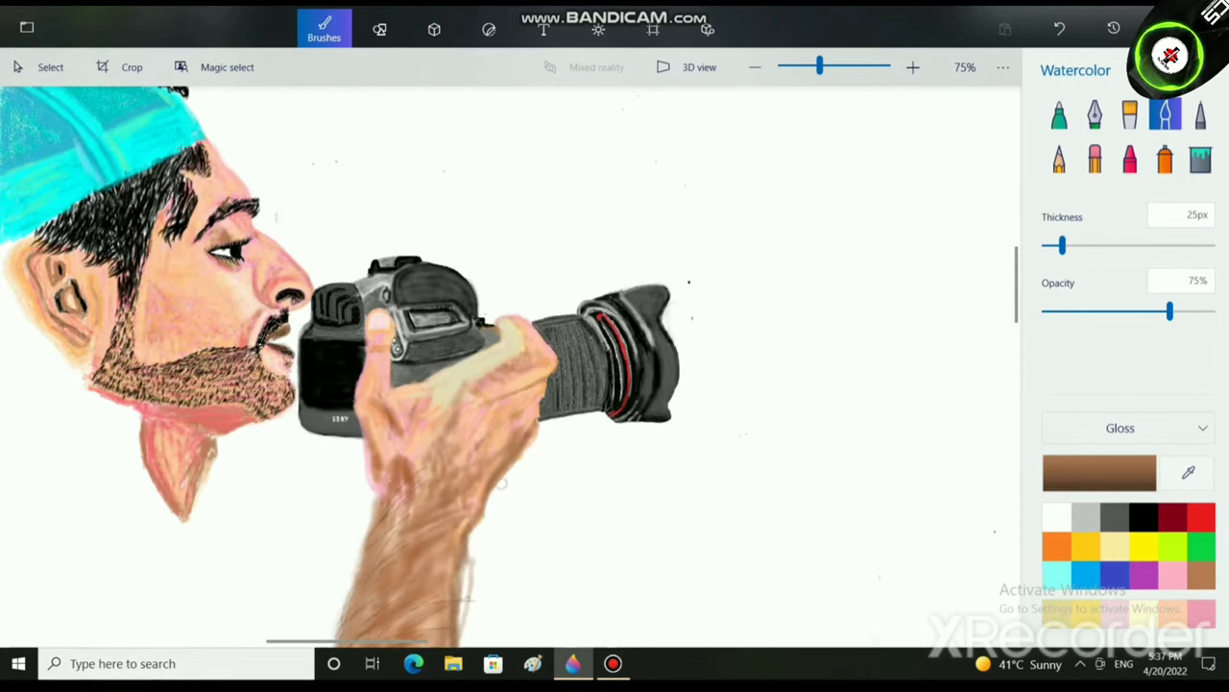
mouse_move(519, 458)
mouse_down()
mouse_move(488, 502)
mouse_move(520, 459)
mouse_up()
scroll(695, 574, down, 1)
scroll(700, 529, up, 5)
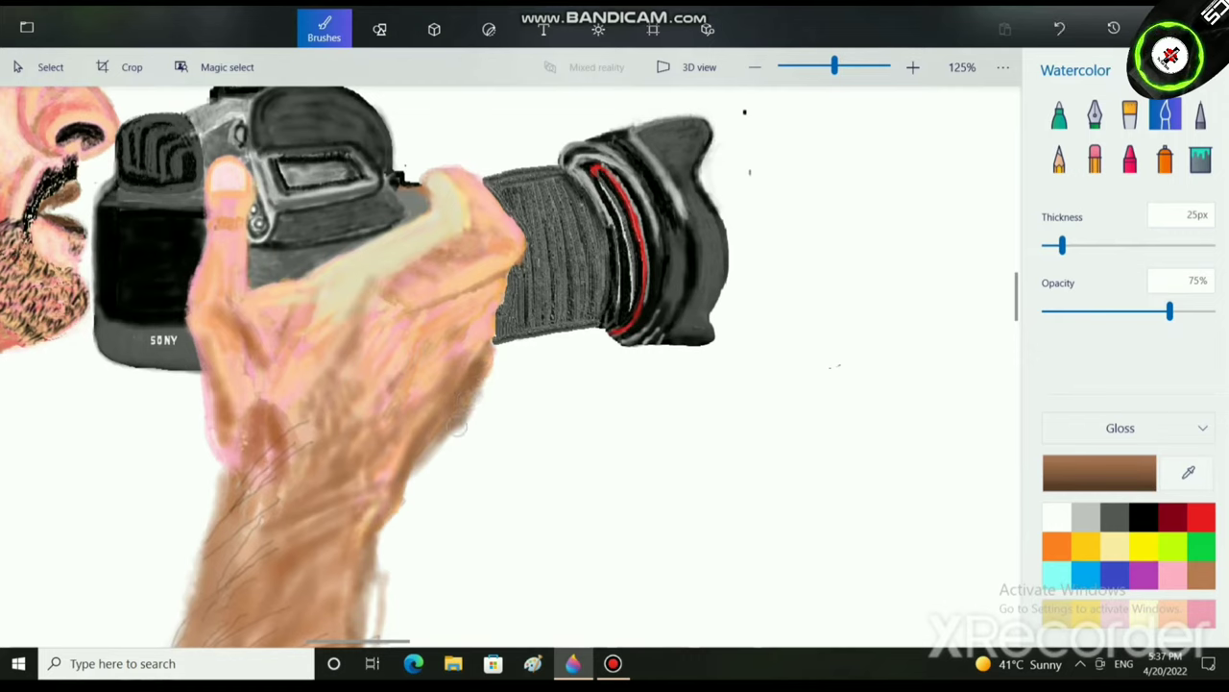
mouse_move(425, 463)
mouse_down()
mouse_move(471, 427)
mouse_move(421, 469)
mouse_up()
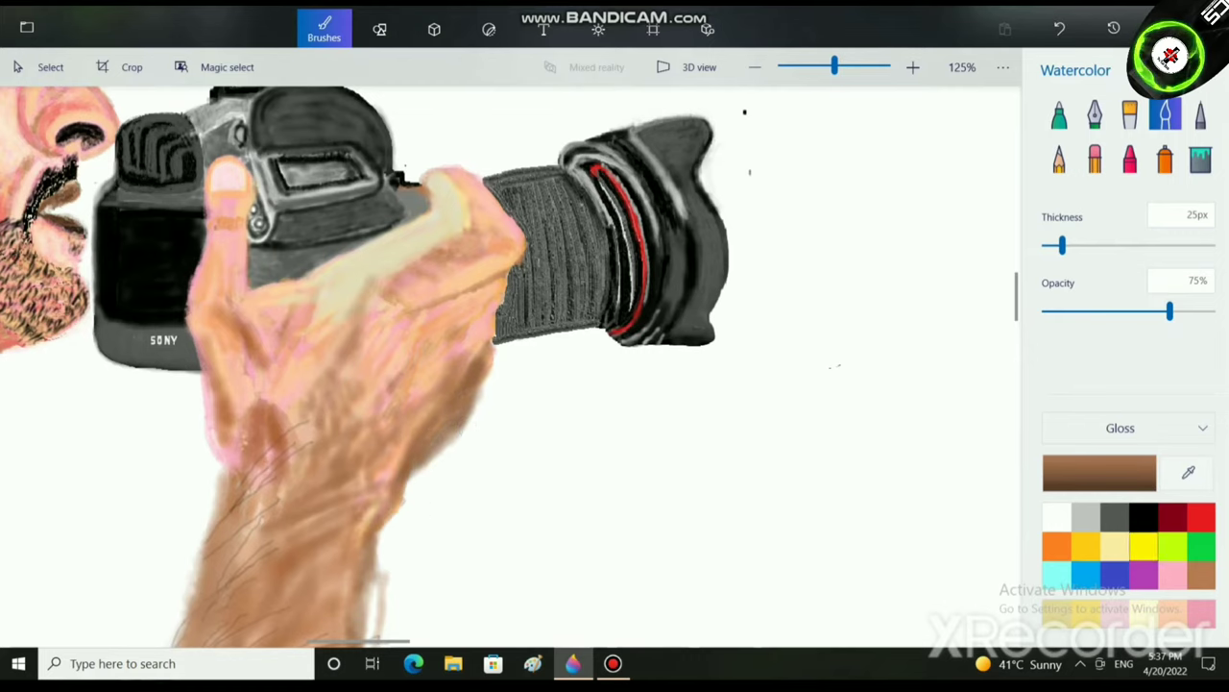
Blend light peach watercolor into the shaded lower edge of the hand.
click(1172, 613)
drag(464, 377, 462, 381)
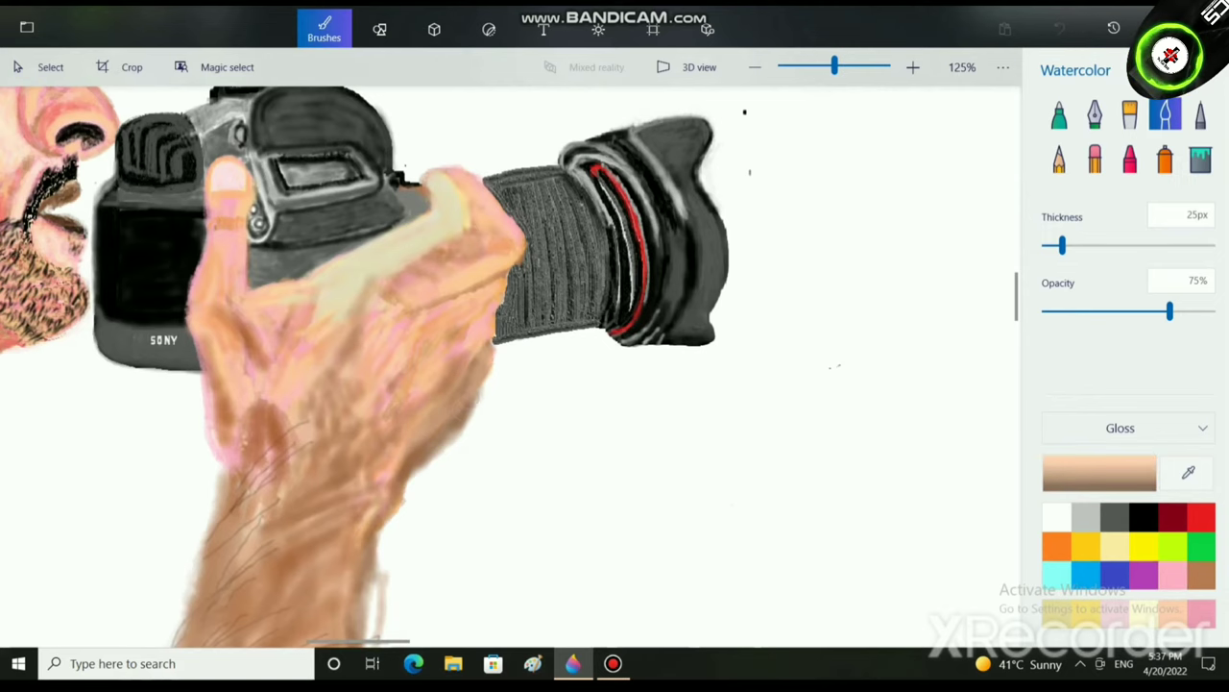
scroll(551, 475, down, 5)
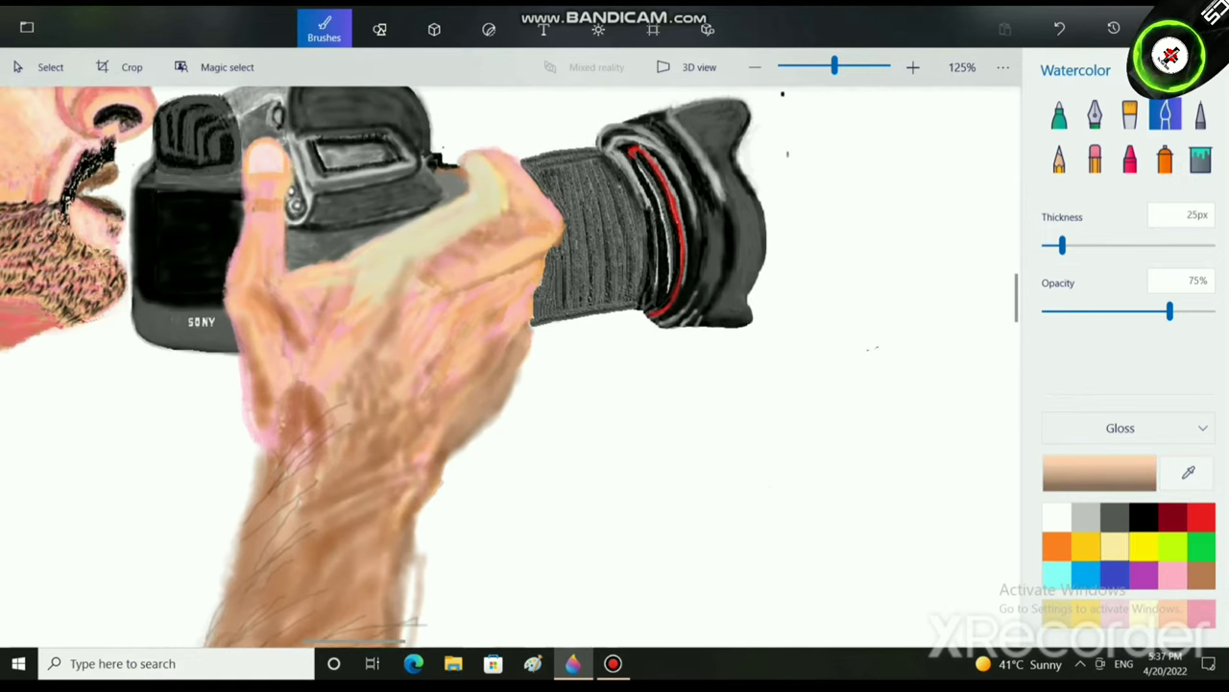
Brighten the finger along the camera body with pale yellow and white watercolor strokes.
scroll(555, 241, up, 3)
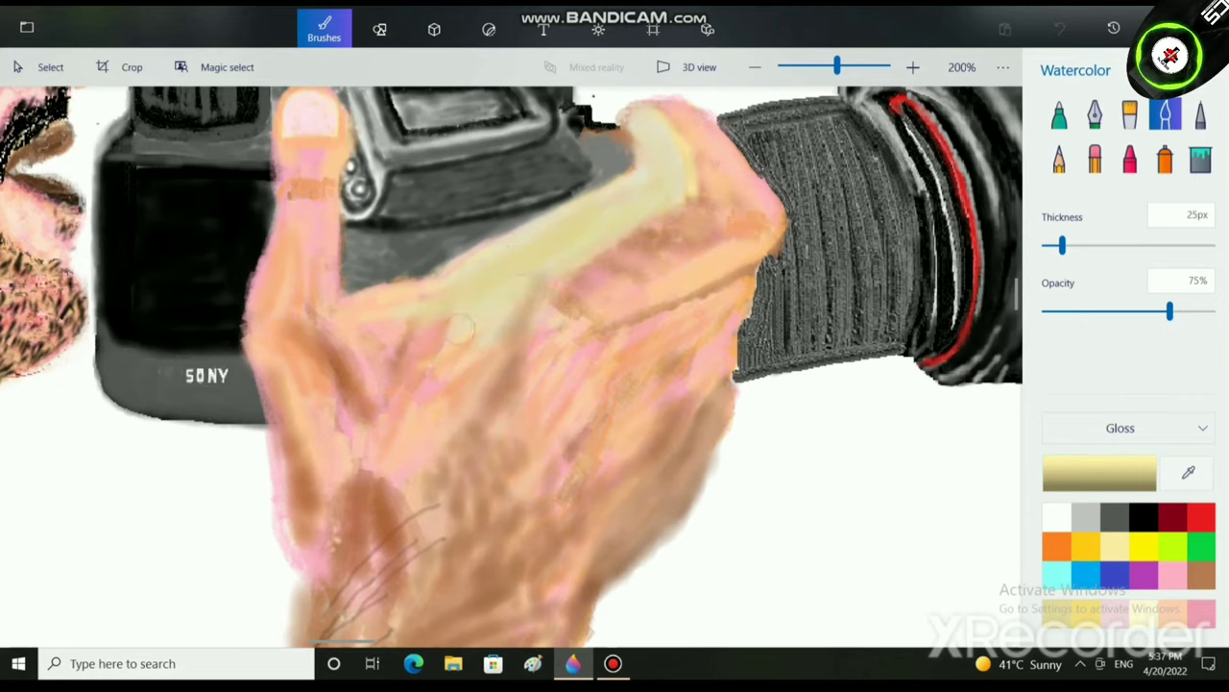
mouse_move(630, 192)
mouse_down()
mouse_move(659, 164)
mouse_move(672, 182)
mouse_move(615, 228)
mouse_up()
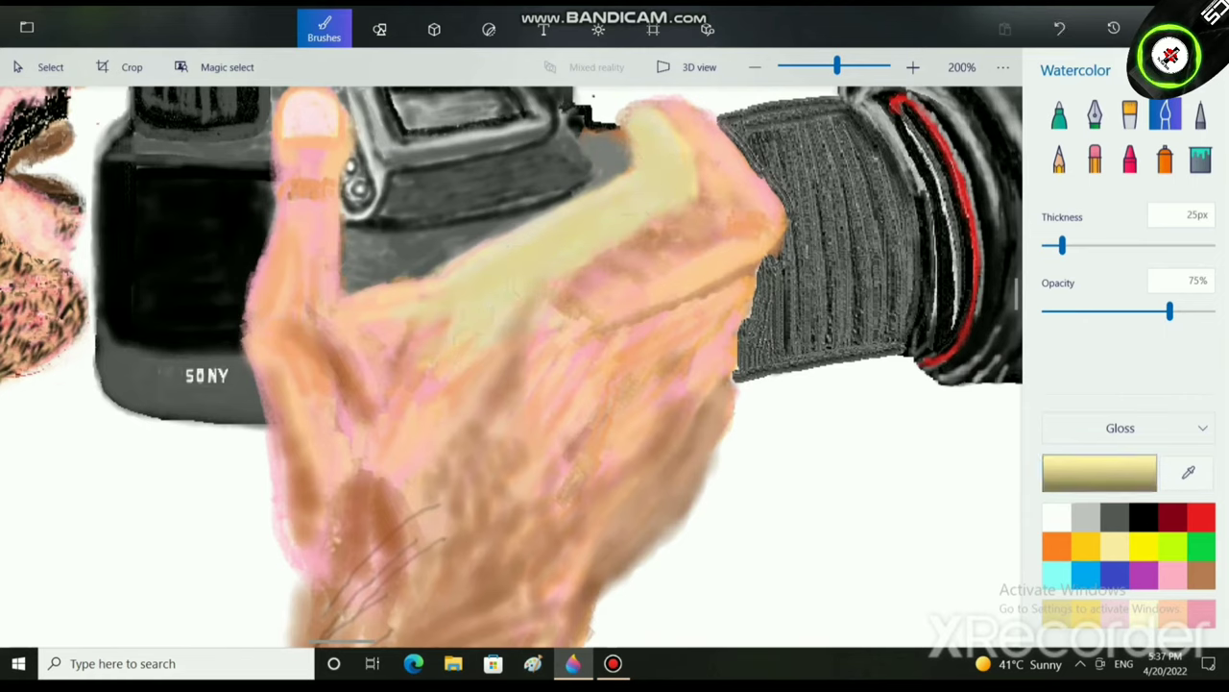
click(1058, 517)
mouse_move(451, 301)
mouse_down()
mouse_move(563, 253)
mouse_move(654, 173)
mouse_move(680, 172)
mouse_move(651, 151)
mouse_up()
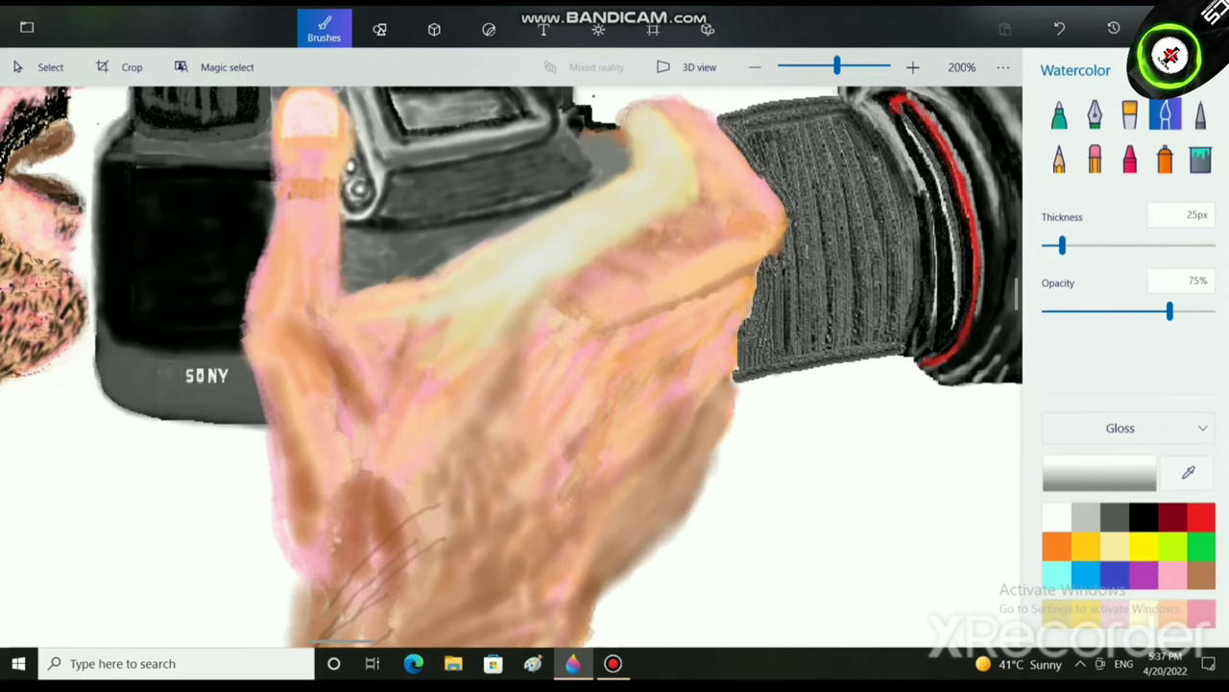
Tint the highlighted finger beside the camera body with light pink watercolor.
click(1172, 575)
mouse_move(661, 215)
mouse_down()
mouse_move(518, 286)
mouse_move(379, 308)
mouse_move(396, 311)
mouse_up()
mouse_move(624, 231)
mouse_down()
mouse_move(674, 132)
mouse_move(646, 124)
mouse_move(683, 179)
mouse_up()
scroll(629, 394, down, 4)
drag(658, 639, 417, 489)
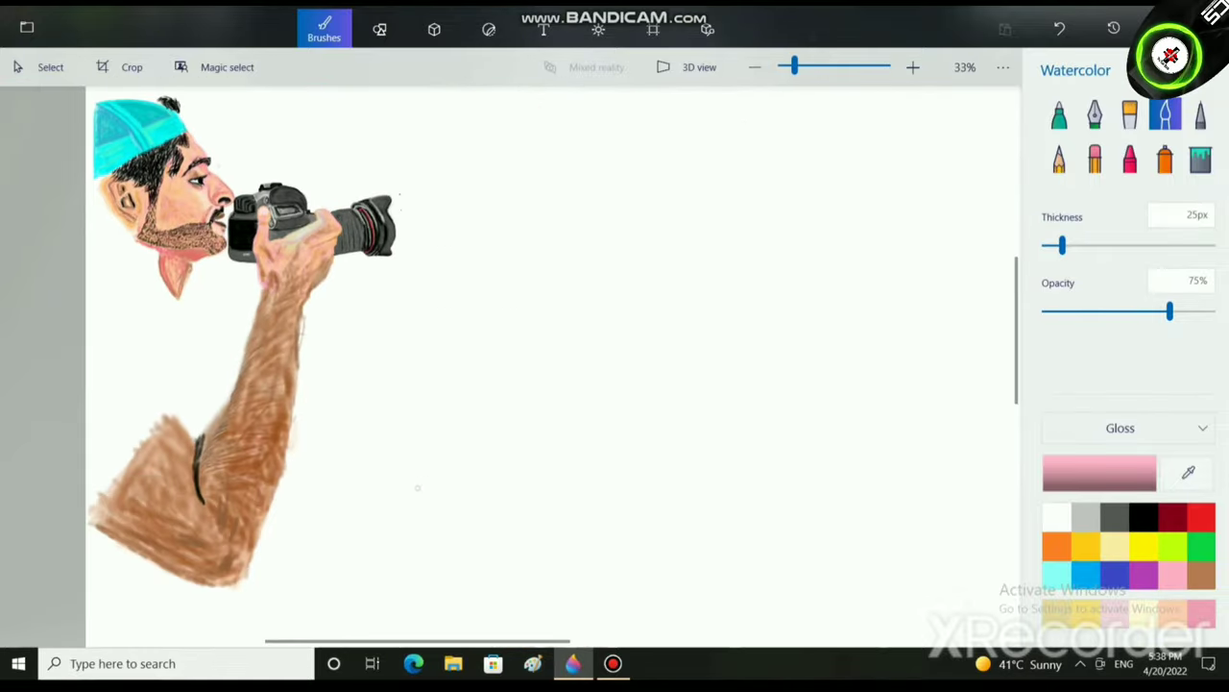
Draw fine black hairs along the inner edge of the forearm with a 5px pencil at 100% opacity.
scroll(308, 463, up, 2)
click(1059, 158)
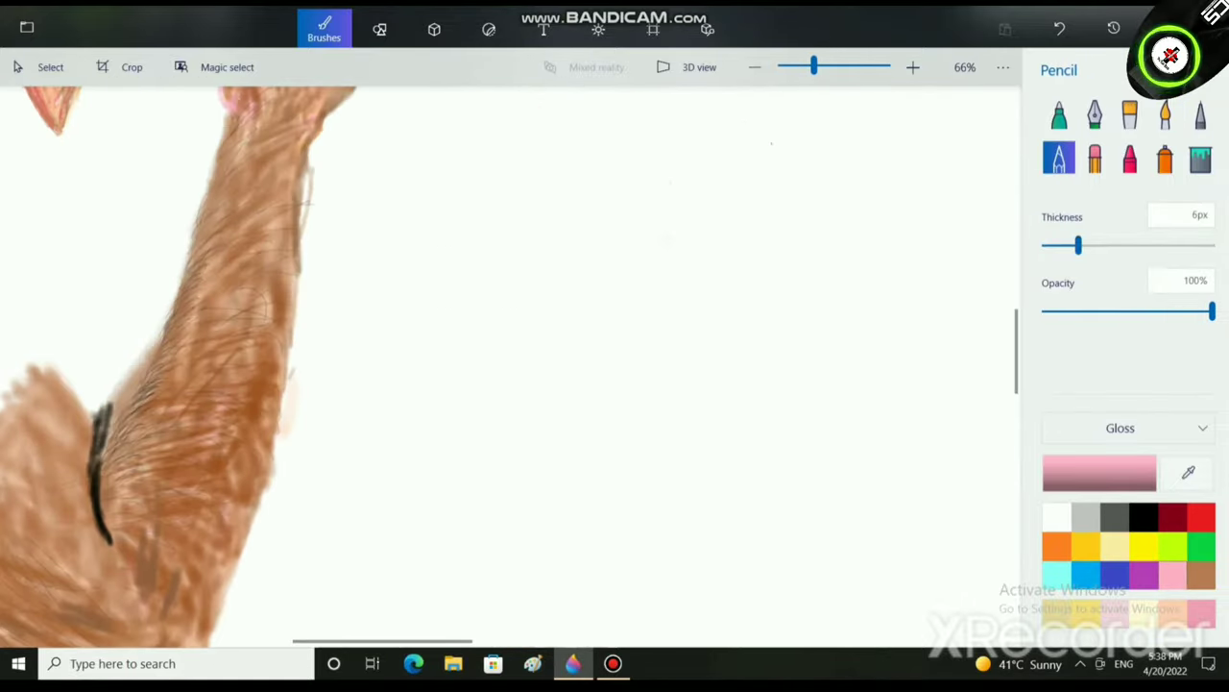
click(1143, 517)
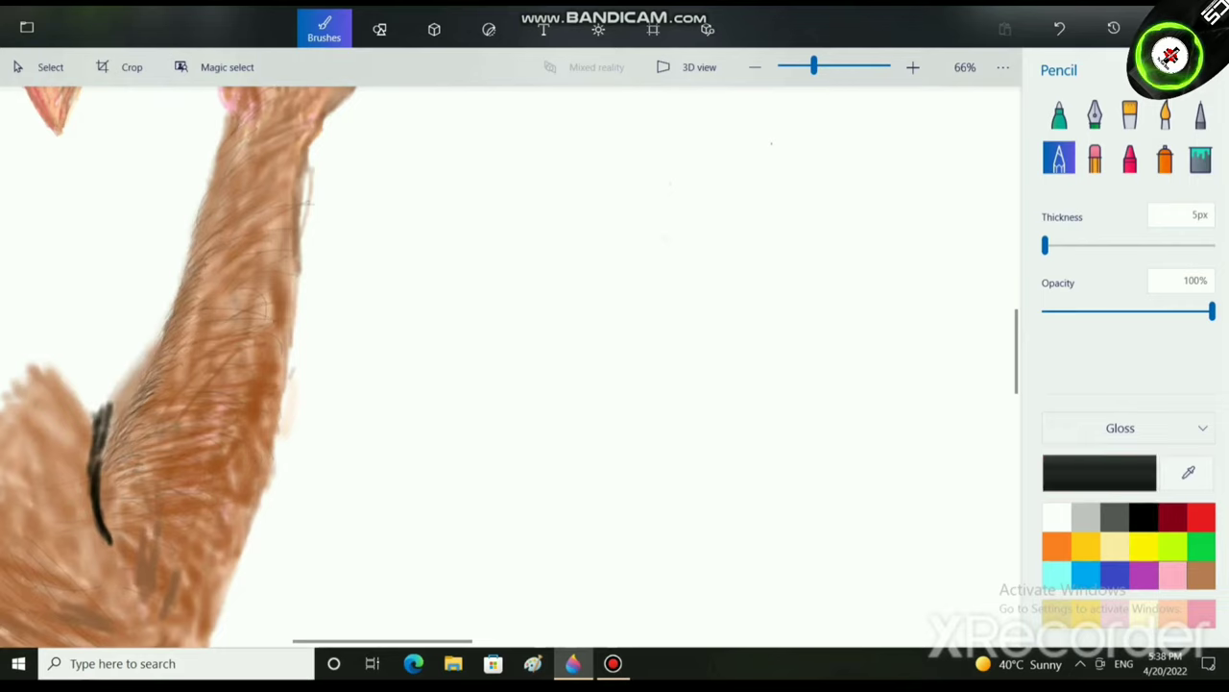
mouse_move(140, 428)
mouse_down()
mouse_move(217, 416)
mouse_move(205, 354)
mouse_up()
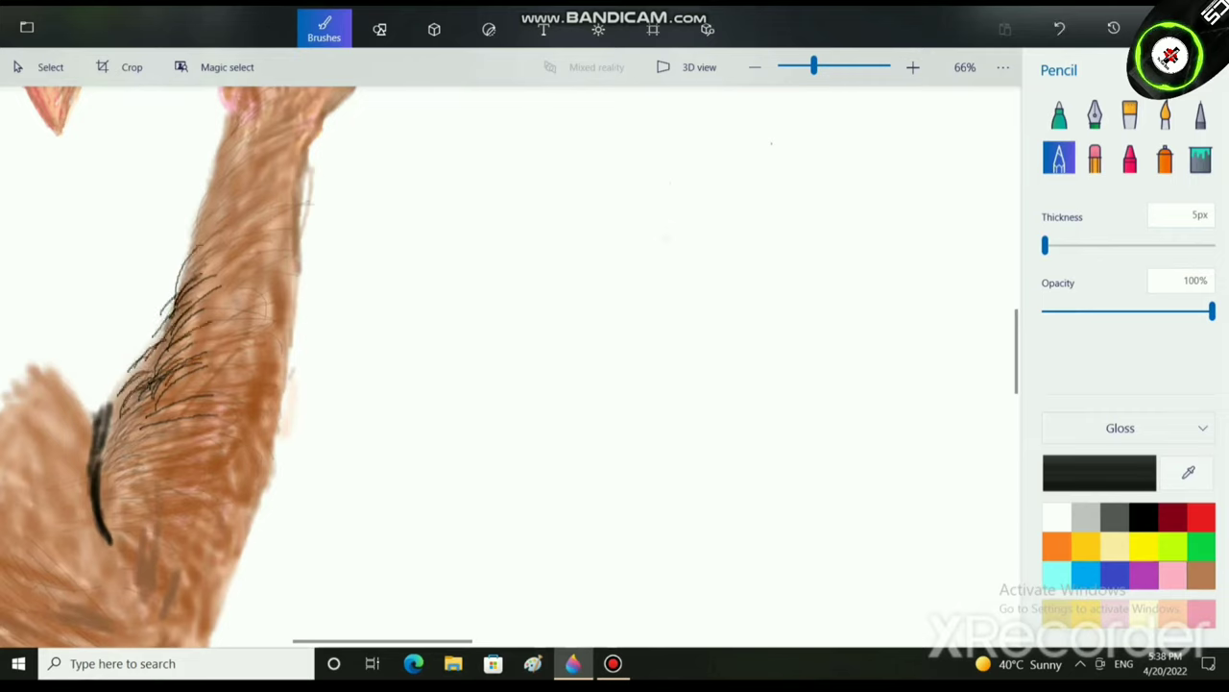
drag(195, 250, 234, 213)
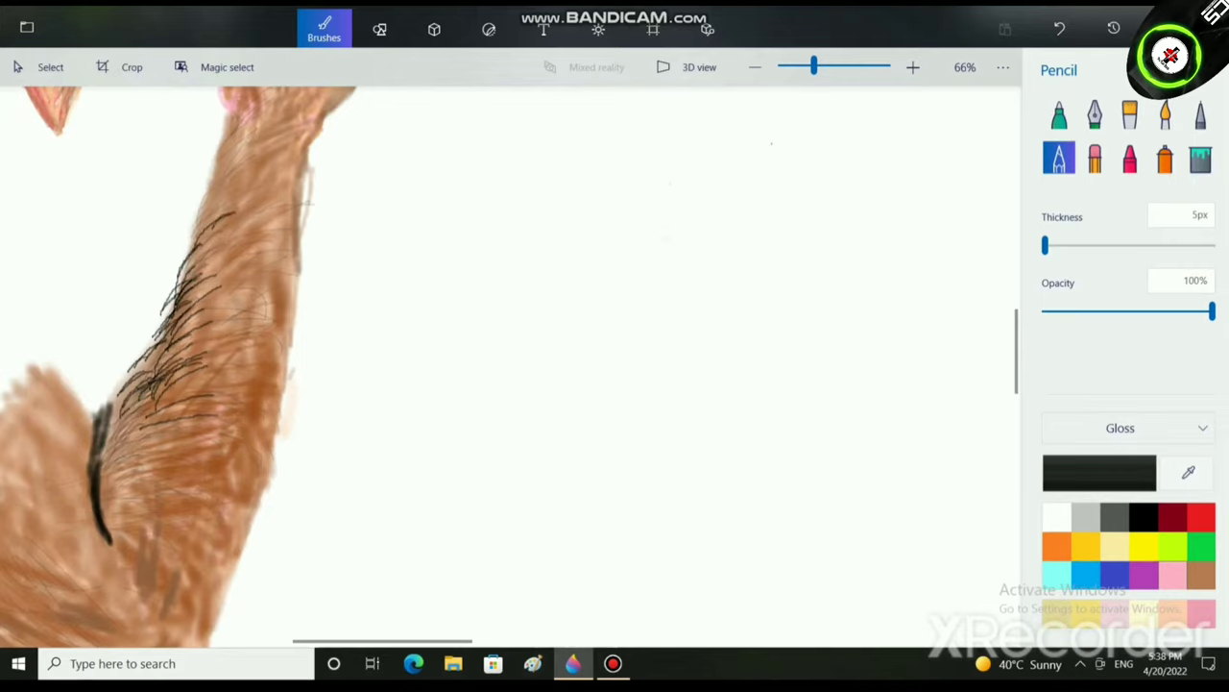
Thicken the black pencil hairs along the inner forearm edge just above the elbow crease.
scroll(307, 427, down, 5)
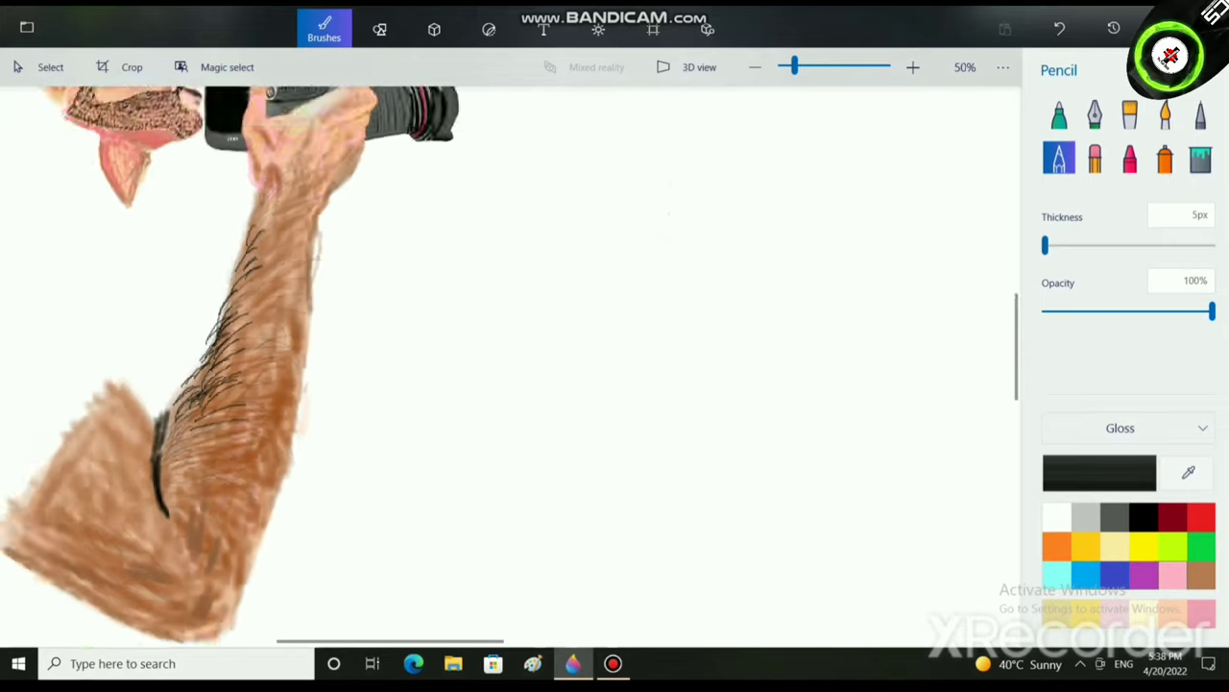
scroll(252, 503, up, 6)
scroll(288, 365, up, 1)
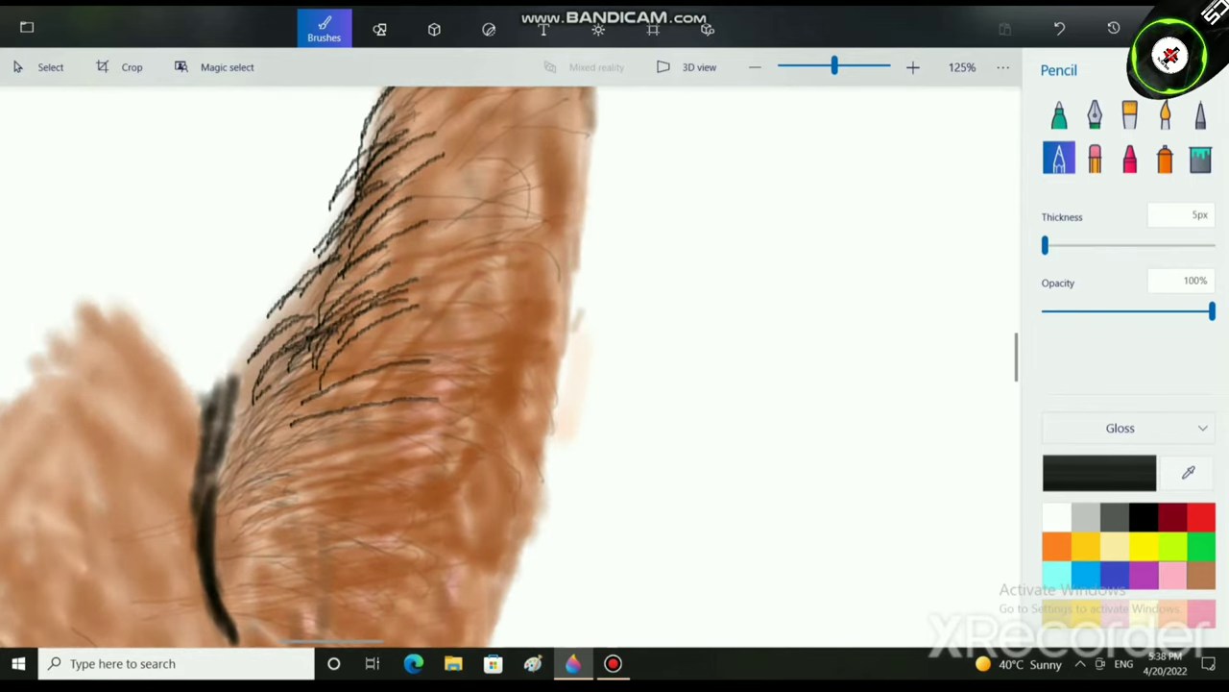
drag(234, 377, 335, 342)
drag(252, 387, 335, 350)
drag(267, 402, 357, 279)
drag(295, 302, 349, 247)
drag(308, 259, 368, 190)
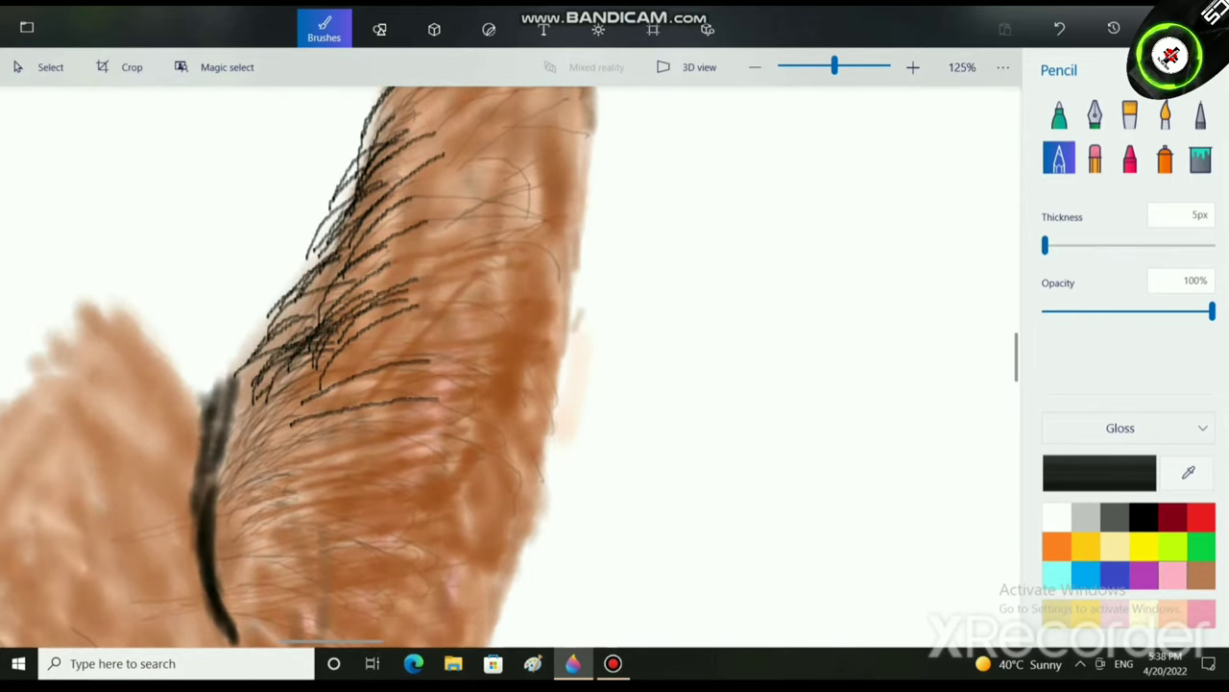
drag(342, 230, 408, 154)
mouse_move(231, 353)
mouse_down()
mouse_move(283, 304)
mouse_move(267, 301)
mouse_up()
drag(290, 291, 335, 239)
drag(286, 279, 355, 222)
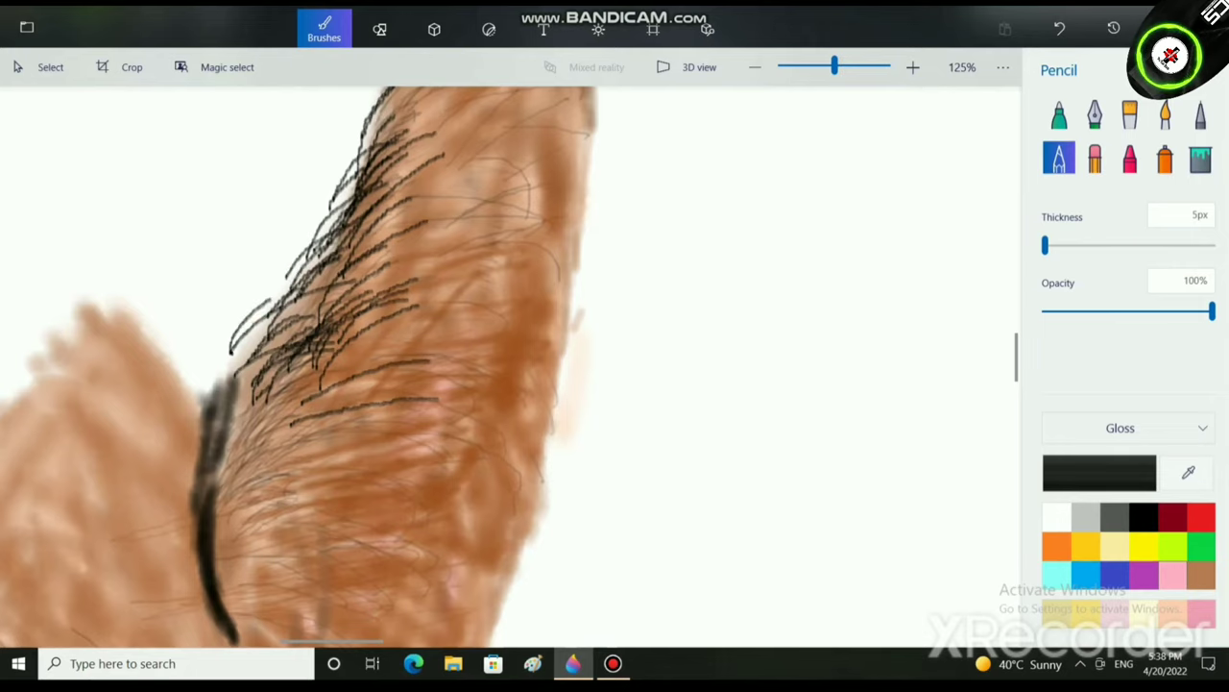
Draw short slanted black pencil hairs across the upper forearm and up to the wrist.
scroll(365, 269, up, 3)
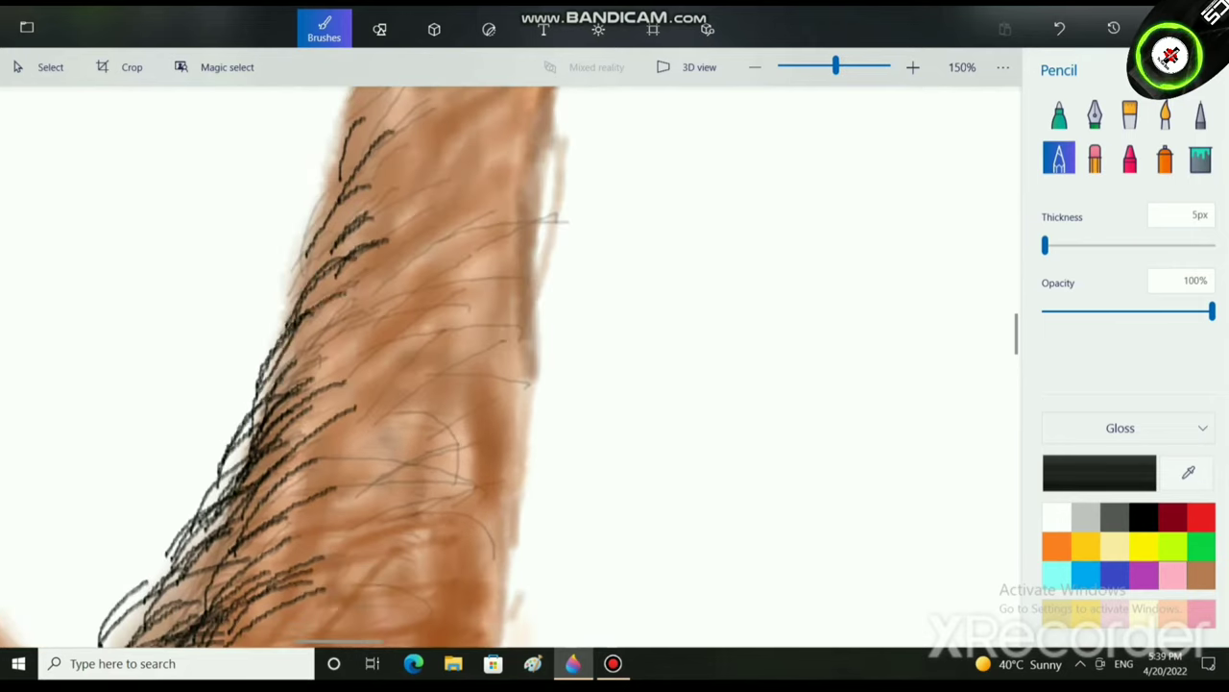
scroll(509, 365, up, 3)
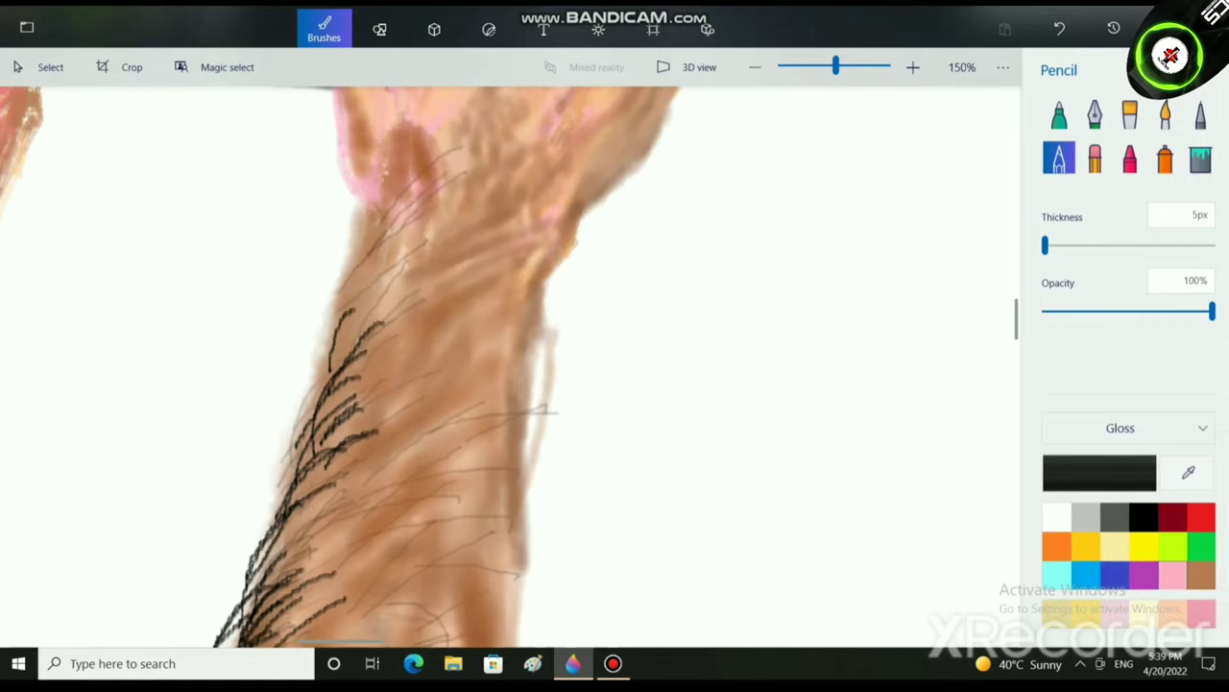
drag(426, 396, 489, 361)
drag(424, 373, 505, 319)
drag(417, 347, 520, 298)
mouse_move(452, 307)
mouse_down()
mouse_move(507, 278)
mouse_move(533, 245)
mouse_up()
mouse_move(448, 267)
mouse_down()
mouse_move(520, 225)
mouse_move(511, 218)
mouse_up()
mouse_move(462, 233)
mouse_down()
mouse_move(556, 164)
mouse_move(545, 144)
mouse_up()
drag(382, 504, 422, 481)
drag(415, 509, 448, 493)
mouse_move(412, 522)
mouse_down()
mouse_move(448, 499)
mouse_move(457, 515)
mouse_up()
drag(416, 547, 462, 528)
drag(430, 566, 479, 537)
drag(361, 586, 445, 541)
drag(381, 530, 419, 491)
drag(370, 447, 422, 413)
drag(386, 367, 453, 284)
mouse_move(429, 275)
mouse_down()
mouse_move(480, 211)
mouse_move(493, 167)
mouse_up()
drag(447, 194, 532, 150)
drag(510, 206, 558, 181)
Add curved black pencil hairs across the lower forearm near the elbow.
scroll(404, 365, down, 5)
drag(253, 526, 429, 481)
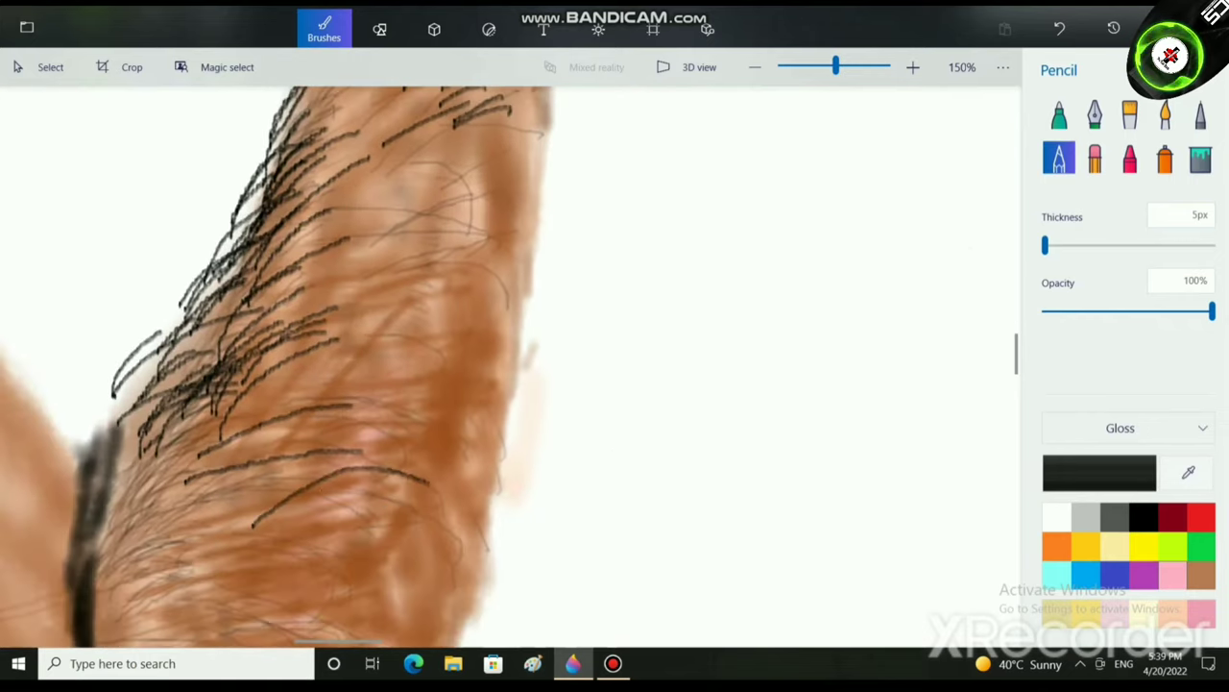
drag(309, 548, 361, 533)
drag(254, 588, 394, 592)
drag(392, 545, 463, 588)
drag(438, 534, 486, 559)
drag(440, 430, 495, 509)
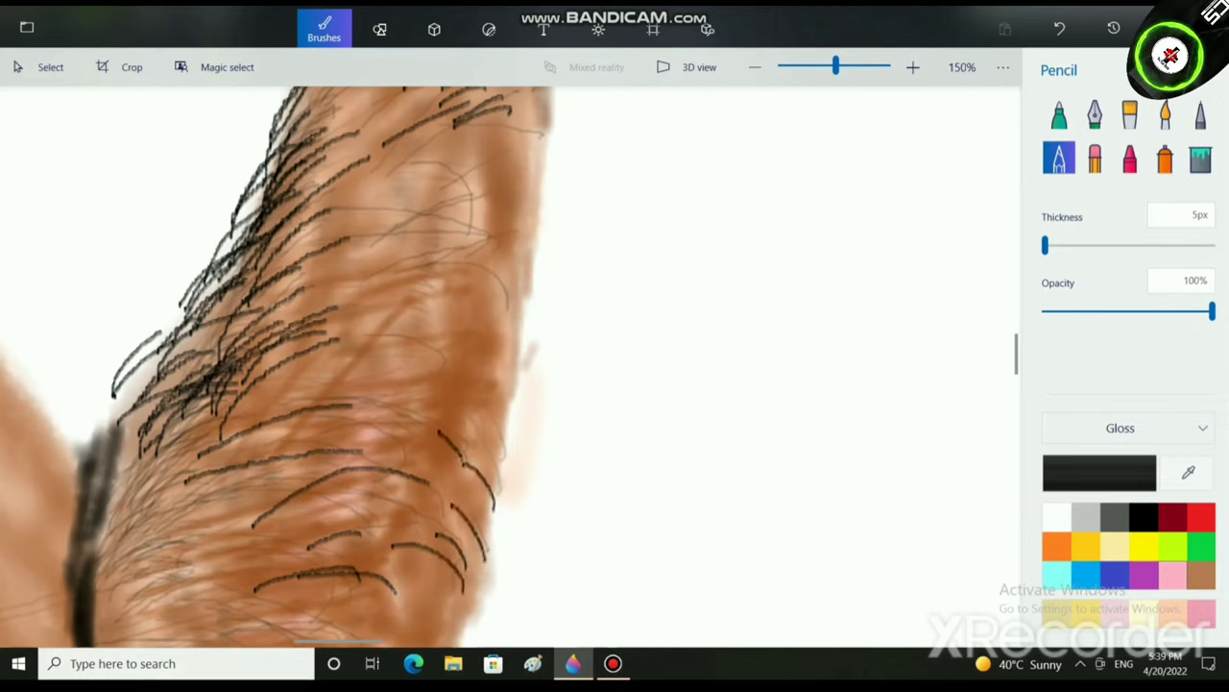
Draw short curved black pencil hairs up the outer edge of the forearm.
drag(421, 392, 474, 417)
mouse_move(440, 358)
mouse_down()
mouse_move(501, 411)
mouse_move(513, 392)
mouse_up()
drag(478, 297, 515, 336)
drag(485, 280, 518, 311)
drag(496, 239, 515, 272)
drag(503, 231, 540, 269)
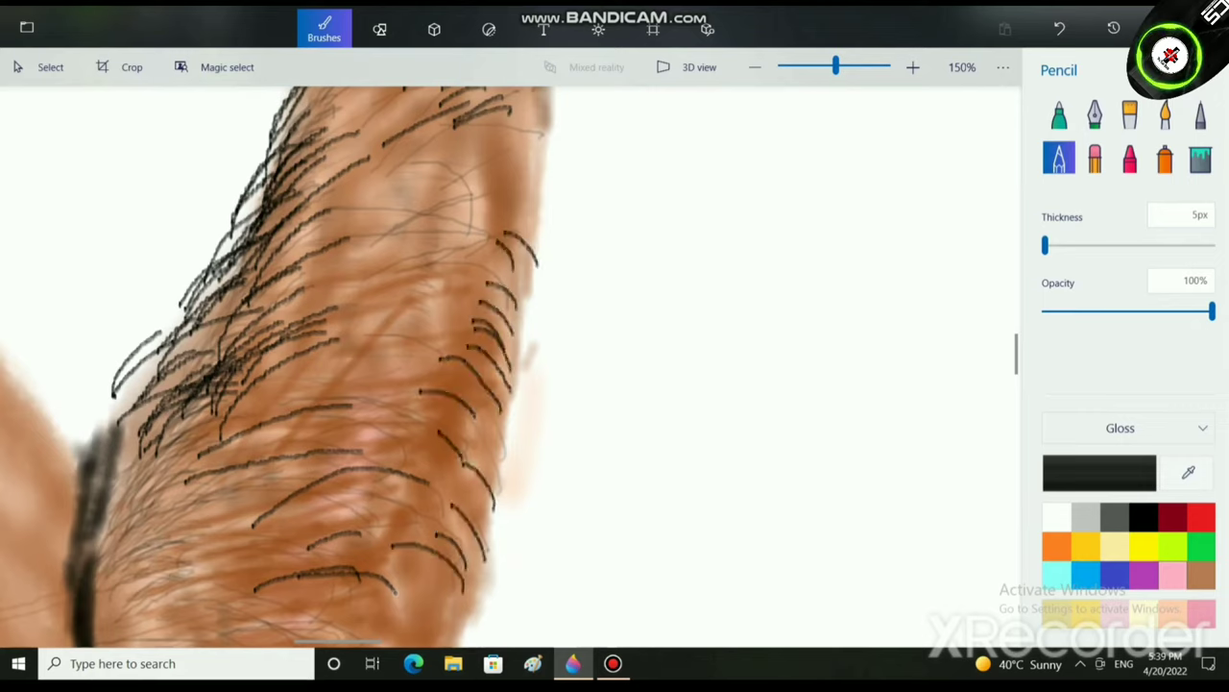
drag(519, 198, 545, 236)
drag(517, 181, 534, 217)
mouse_move(517, 150)
mouse_down()
mouse_move(539, 188)
mouse_move(541, 171)
mouse_up()
drag(526, 109, 553, 148)
Fill the middle of the forearm with long, slightly arched black pencil hairs.
drag(473, 411, 491, 436)
mouse_move(461, 371)
mouse_down()
mouse_move(499, 413)
mouse_move(482, 407)
mouse_move(470, 445)
mouse_up()
drag(381, 411, 415, 413)
drag(364, 334, 444, 310)
drag(298, 332, 420, 288)
drag(311, 281, 444, 271)
drag(359, 248, 455, 236)
drag(368, 213, 471, 202)
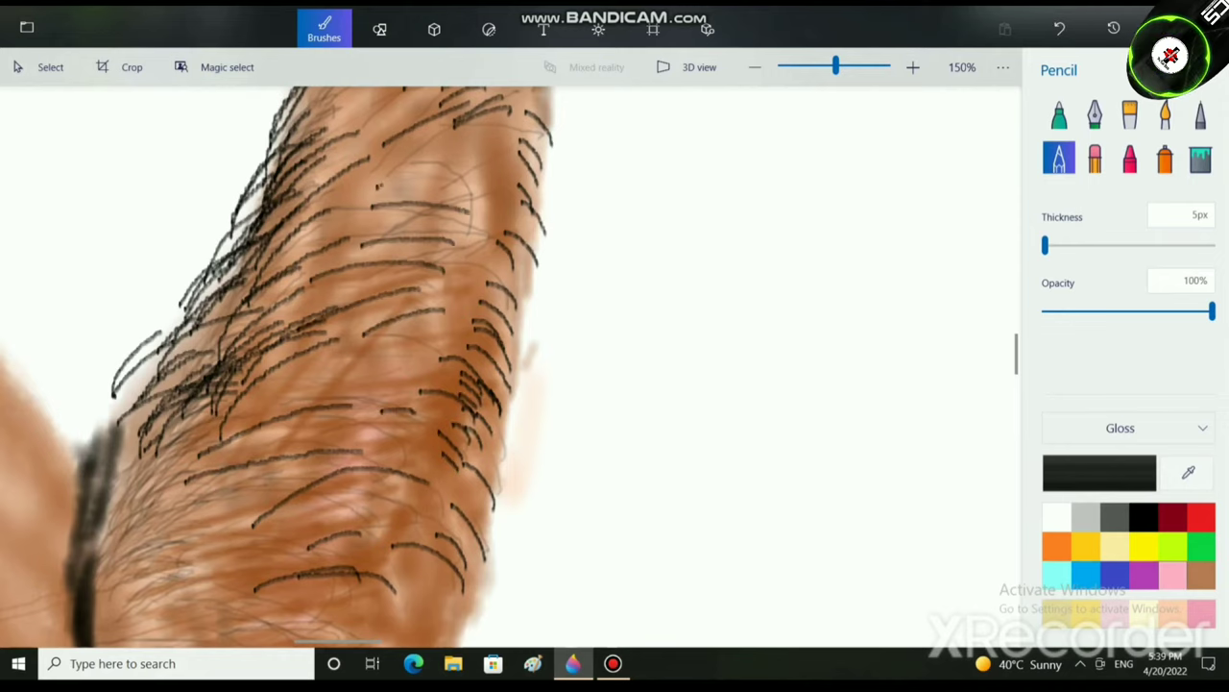
drag(377, 186, 499, 150)
drag(363, 159, 463, 133)
drag(340, 255, 459, 235)
drag(396, 320, 465, 311)
drag(276, 467, 465, 377)
drag(280, 523, 417, 471)
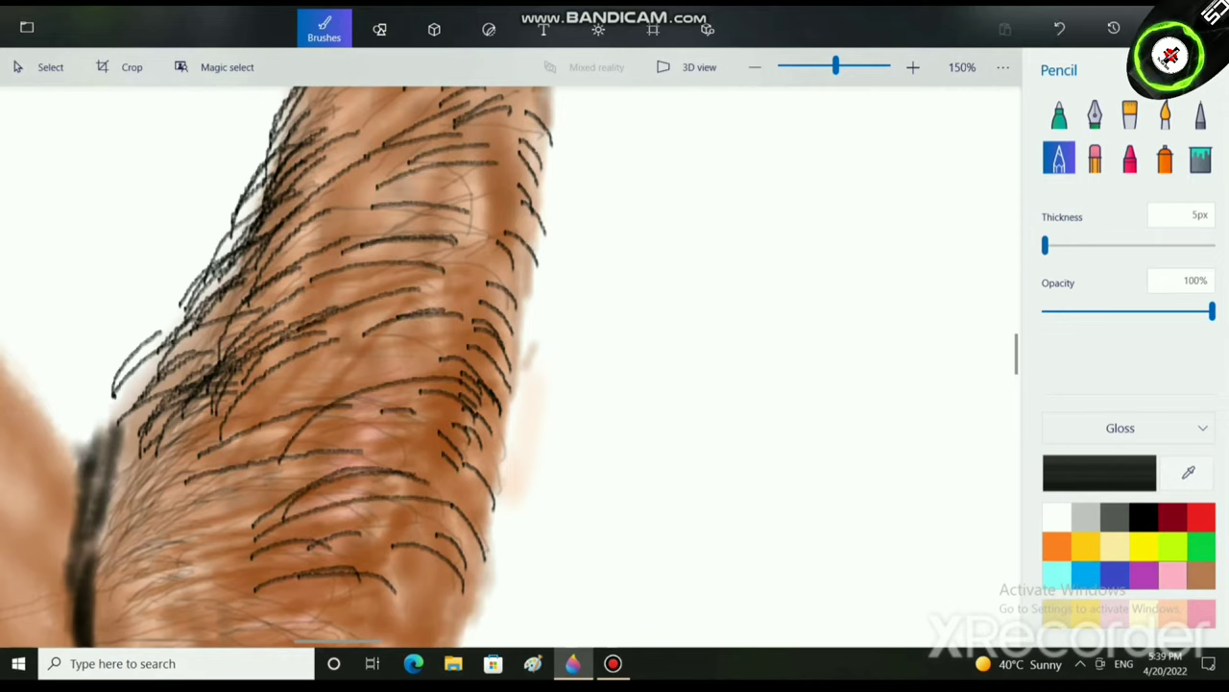
drag(348, 317, 319, 502)
right_click(324, 331)
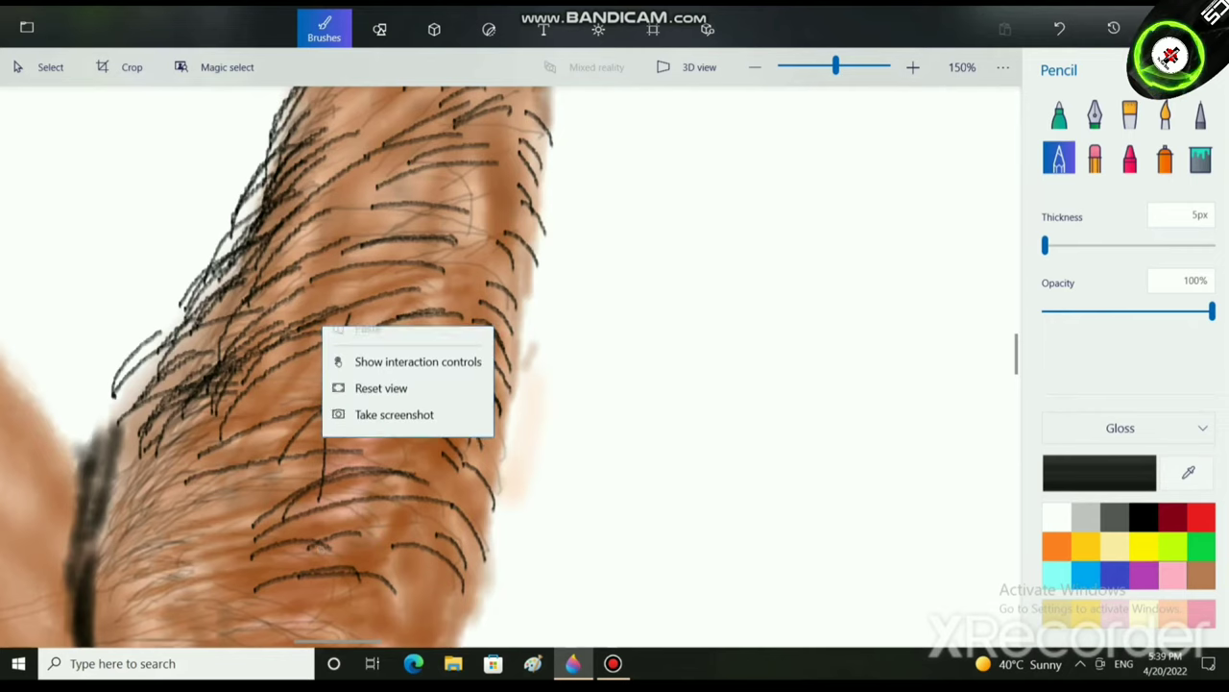
click(358, 346)
Draw curved black pencil hairs over the outer side of the elbow, below the existing forearm hair.
scroll(509, 365, down, 3)
scroll(509, 365, left, 2)
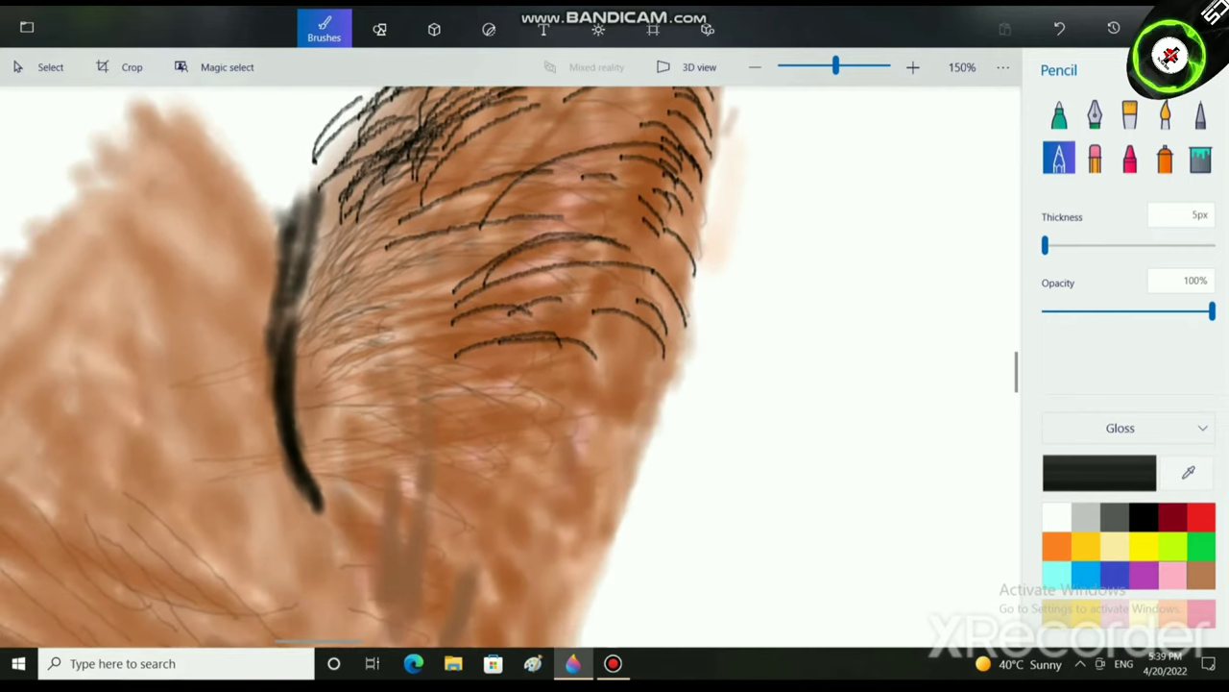
drag(442, 479, 575, 501)
drag(501, 460, 588, 493)
drag(518, 465, 607, 520)
drag(459, 517, 581, 563)
drag(472, 530, 569, 559)
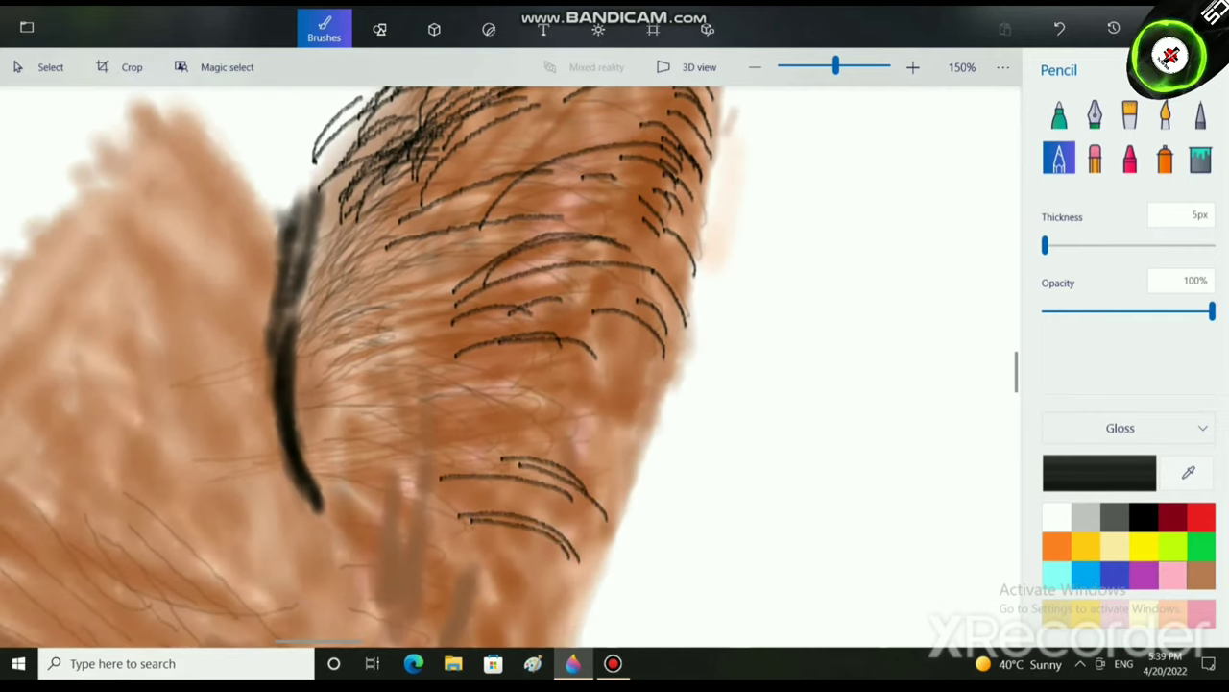
drag(449, 547, 548, 586)
drag(422, 561, 498, 586)
drag(436, 591, 517, 632)
drag(414, 507, 484, 502)
drag(424, 457, 519, 473)
drag(436, 413, 573, 425)
drag(486, 388, 626, 413)
drag(556, 357, 642, 392)
Add black pencil hairs across the elbow crease and the adjoining inner part of the lower forearm.
drag(271, 442, 390, 419)
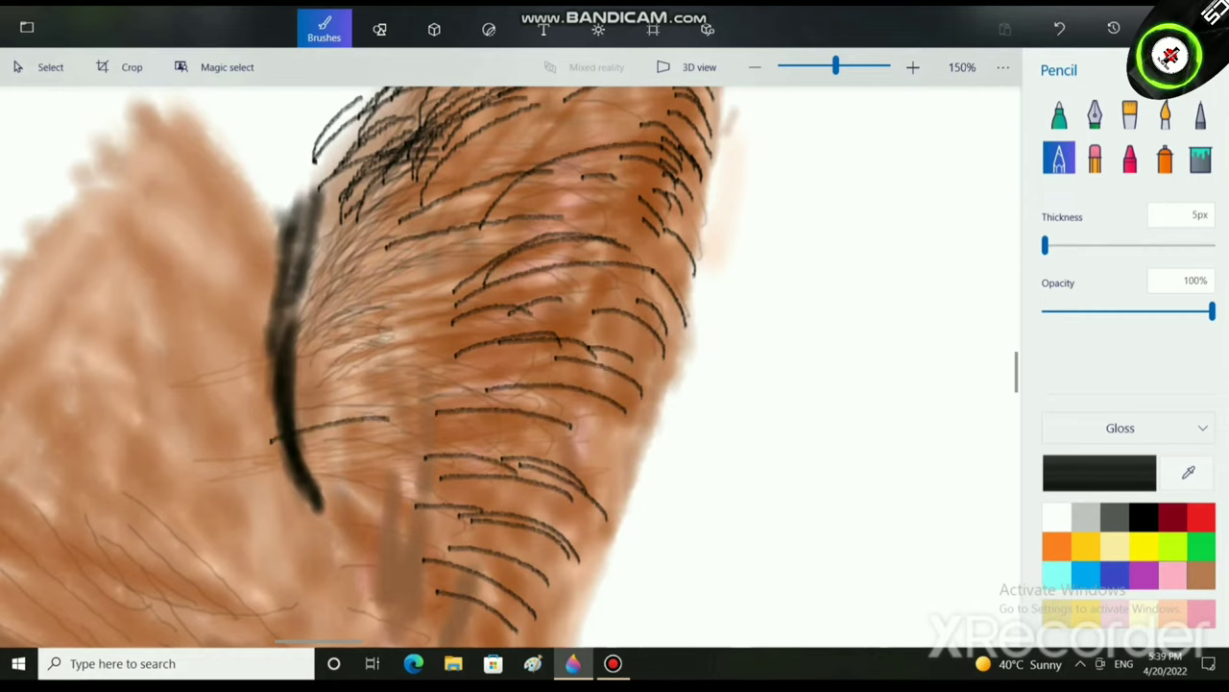
drag(261, 390, 381, 363)
drag(209, 338, 476, 325)
drag(386, 246, 526, 258)
drag(353, 277, 486, 260)
mouse_move(360, 306)
mouse_down()
mouse_move(413, 288)
mouse_move(522, 287)
mouse_up()
drag(423, 374, 514, 401)
drag(373, 454, 523, 475)
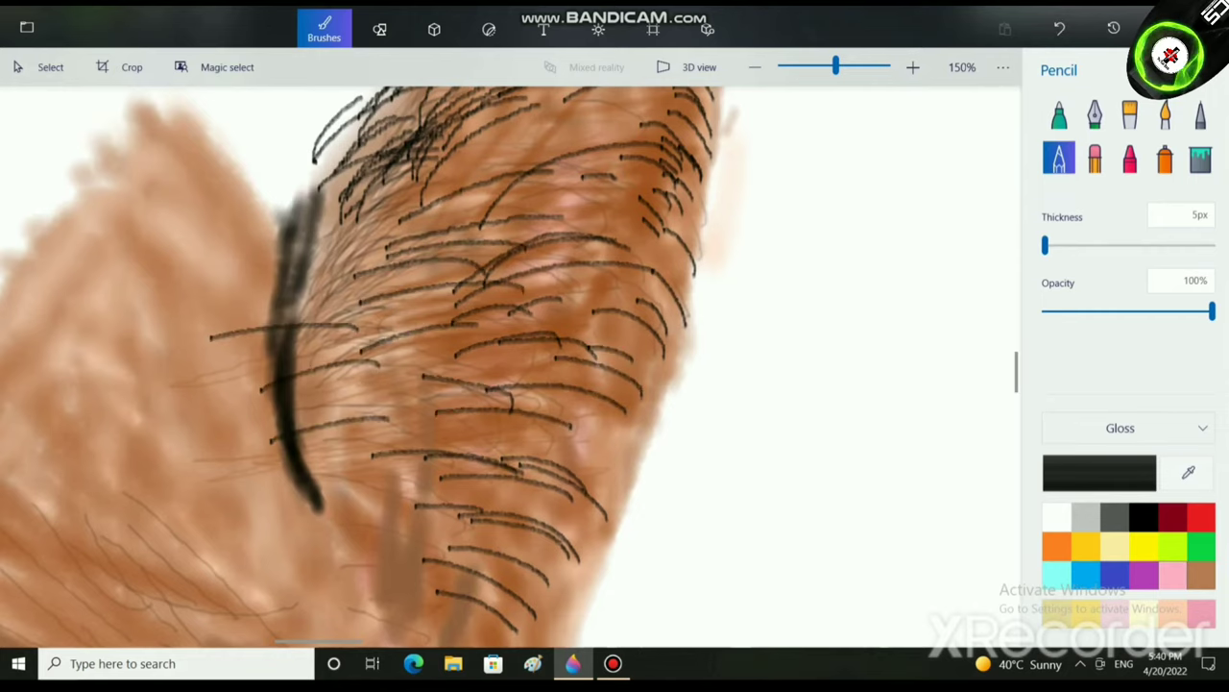
Add more black pencil hairs in the sparse areas of the upper forearm.
scroll(500, 321, down, 1)
scroll(509, 365, down, 3)
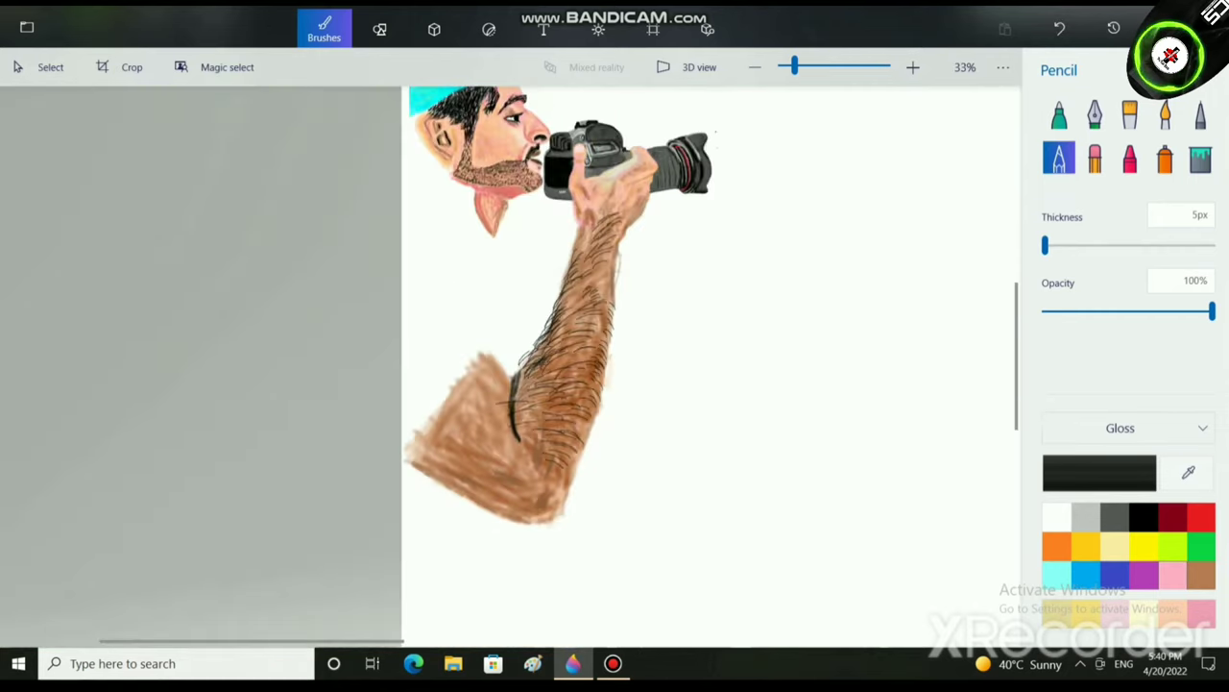
scroll(615, 384, up, 3)
drag(343, 411, 431, 395)
drag(339, 393, 415, 381)
drag(306, 353, 446, 309)
mouse_move(342, 305)
mouse_down()
mouse_move(394, 290)
mouse_move(408, 248)
mouse_up()
drag(348, 238, 447, 218)
mouse_move(364, 199)
mouse_down()
mouse_move(458, 184)
mouse_move(465, 246)
mouse_up()
drag(437, 255, 472, 270)
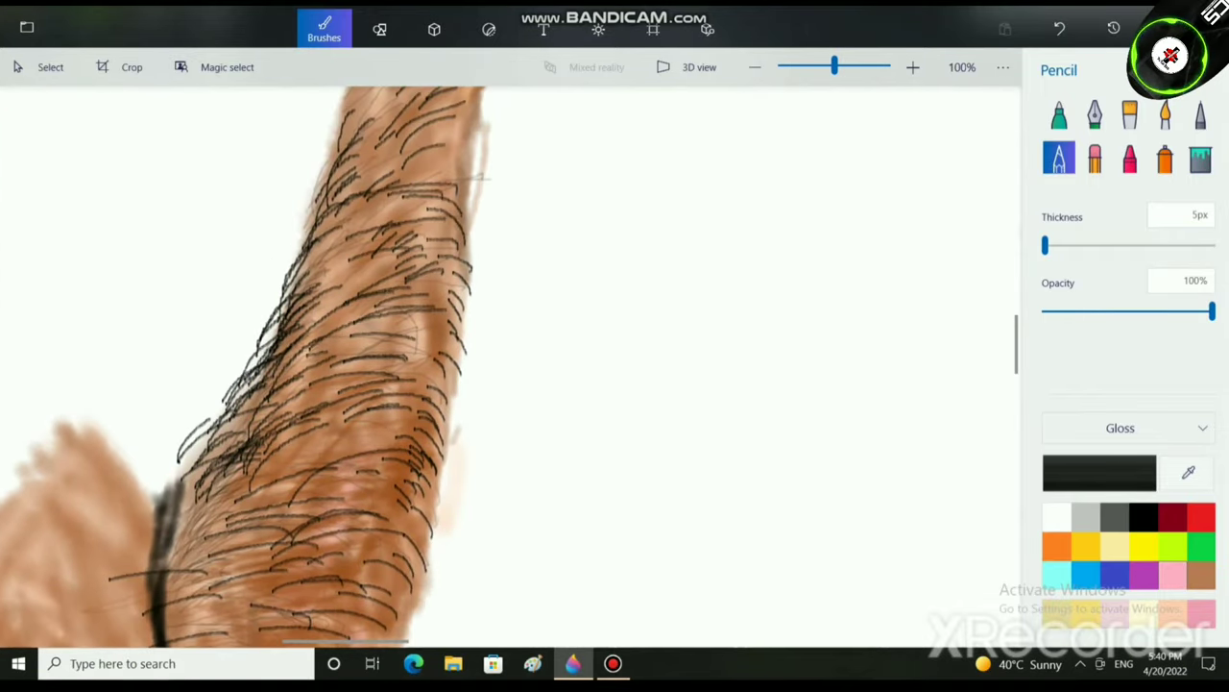
Fill the gaps down the centre of the forearm with additional short black pencil hairs.
drag(374, 287, 434, 309)
drag(334, 365, 413, 362)
drag(320, 429, 371, 417)
mouse_move(284, 452)
mouse_down()
mouse_move(361, 442)
mouse_move(341, 463)
mouse_up()
drag(287, 498, 353, 498)
drag(307, 528, 347, 541)
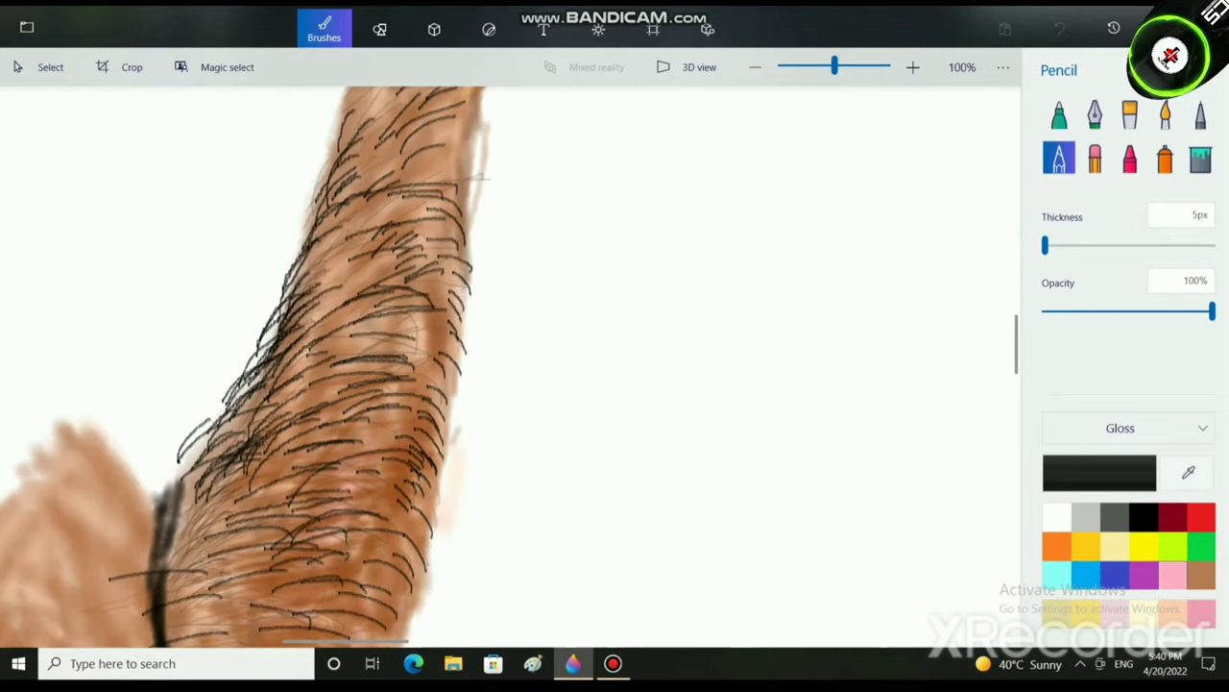
Draw additional black pencil hairs on the lower forearm beside the dark elbow crease.
drag(234, 576, 290, 563)
drag(238, 592, 292, 574)
drag(189, 596, 272, 588)
drag(161, 573, 224, 564)
drag(171, 545, 261, 522)
drag(177, 557, 236, 539)
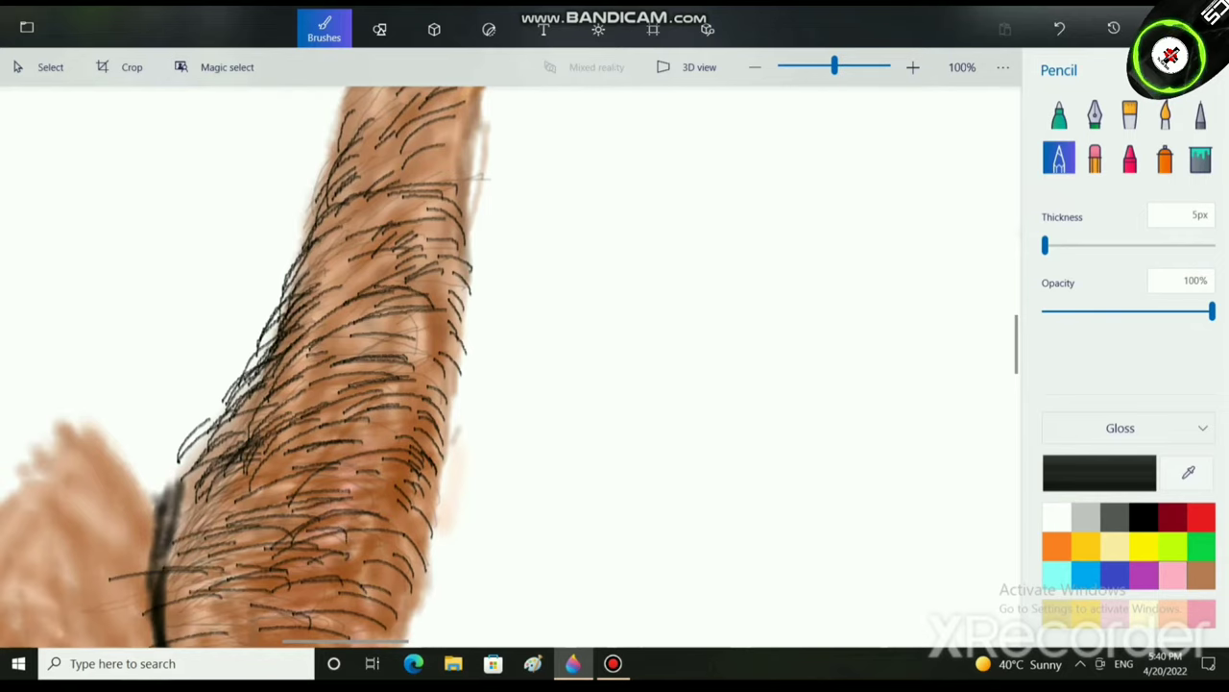
Set the pencil material to Polished metal and draw more black hairs along the whole forearm.
click(1120, 427)
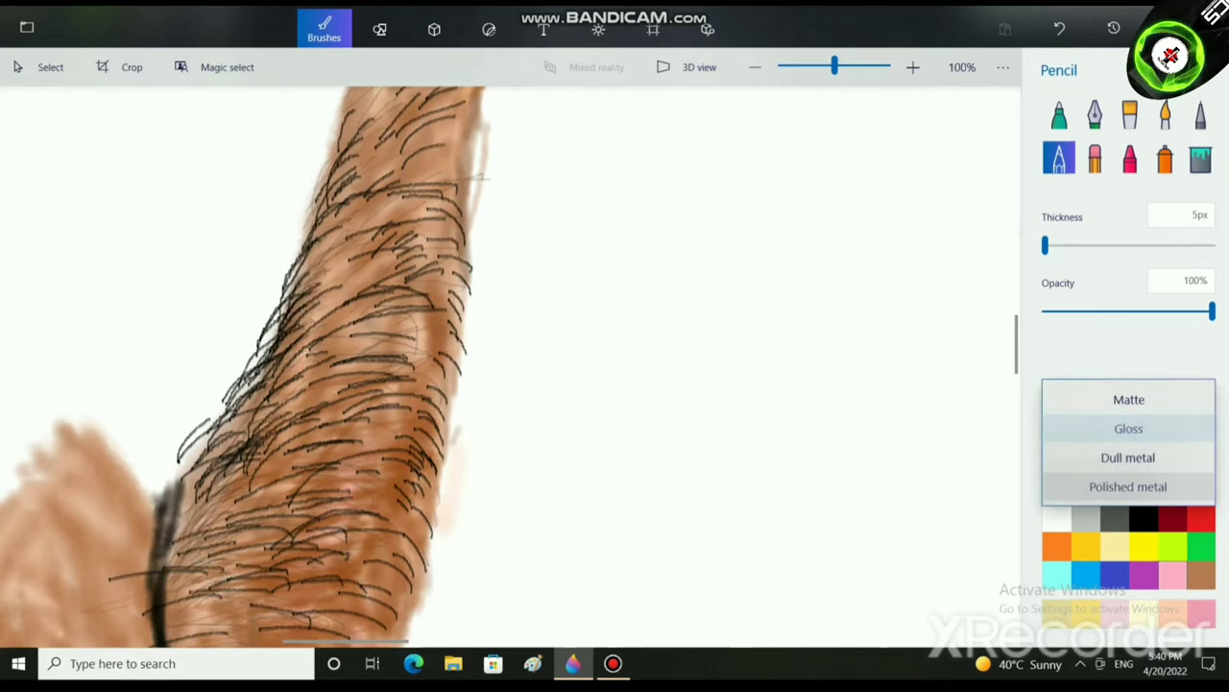
click(1129, 487)
drag(244, 539, 334, 518)
drag(269, 490, 338, 472)
mouse_move(296, 448)
mouse_down()
mouse_move(351, 435)
mouse_move(375, 398)
mouse_up()
mouse_move(327, 381)
mouse_down()
mouse_move(388, 365)
mouse_move(393, 337)
mouse_up()
mouse_move(365, 306)
mouse_down()
mouse_move(411, 294)
mouse_move(438, 255)
mouse_up()
drag(367, 242, 438, 216)
drag(363, 220, 428, 196)
drag(352, 168, 443, 148)
drag(408, 132, 445, 119)
drag(412, 121, 459, 106)
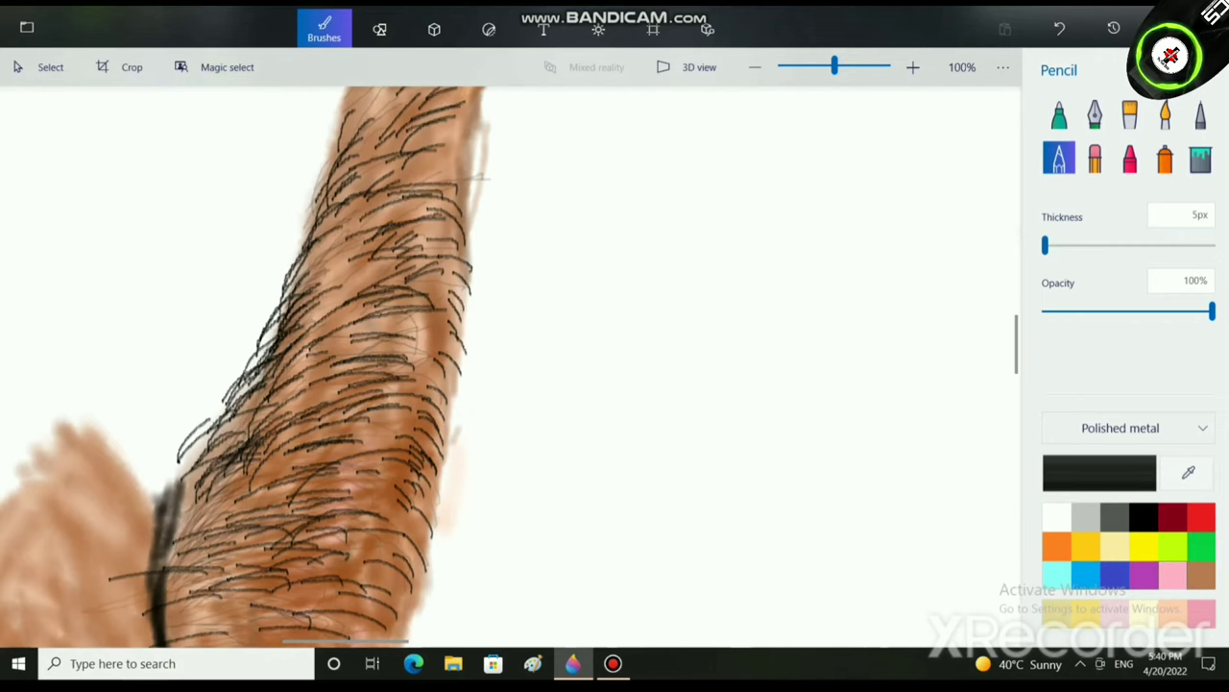
Draw extra black hairs in close-up between the existing hairs at the middle of the forearm.
scroll(339, 521, down, 2)
scroll(339, 521, up, 5)
drag(299, 441, 451, 416)
drag(369, 396, 501, 385)
drag(322, 346, 503, 328)
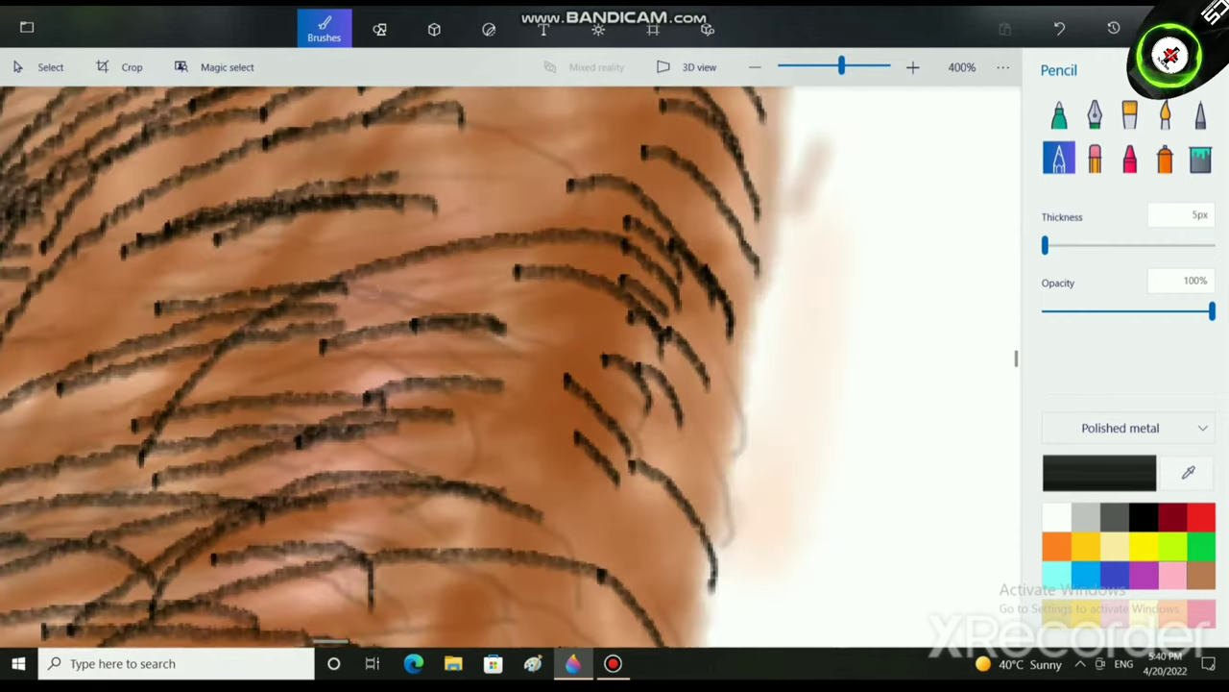
drag(368, 298, 529, 250)
drag(377, 208, 582, 156)
mouse_move(446, 141)
mouse_down()
mouse_move(496, 113)
mouse_move(630, 100)
mouse_up()
drag(528, 115, 668, 92)
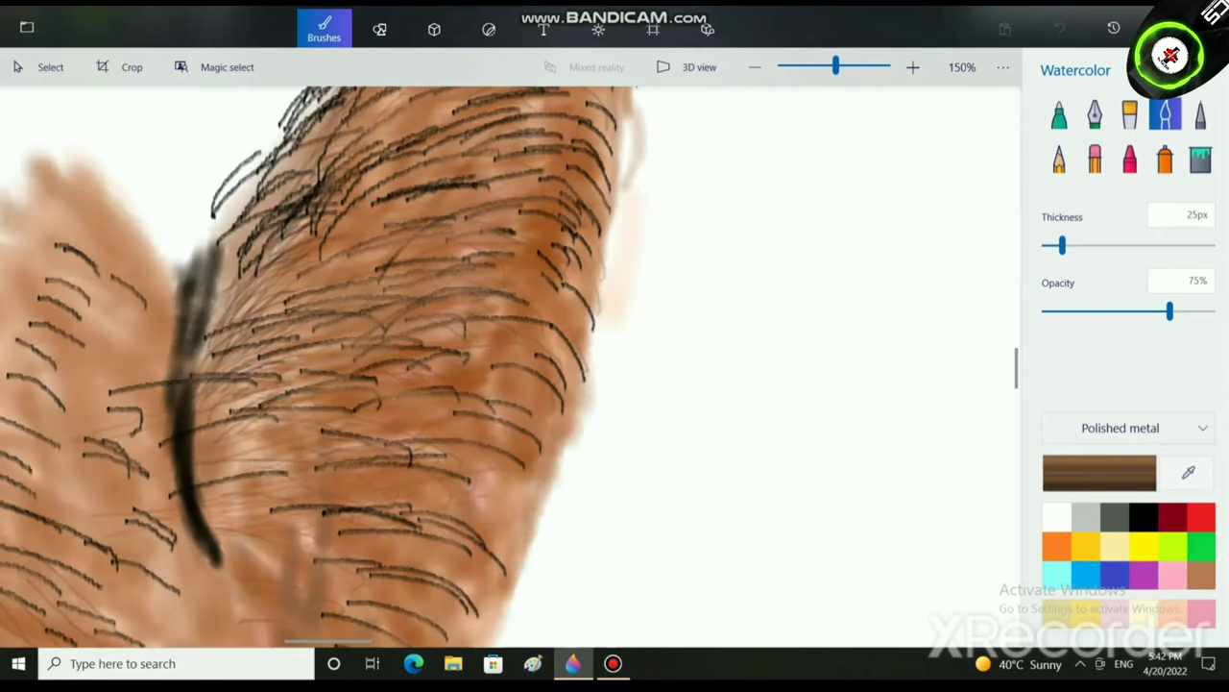
Shade over the lower forearm and elbow hair with brown watercolor at 75% opacity, increasing the thickness to 44px.
drag(317, 275, 388, 267)
drag(316, 224, 427, 224)
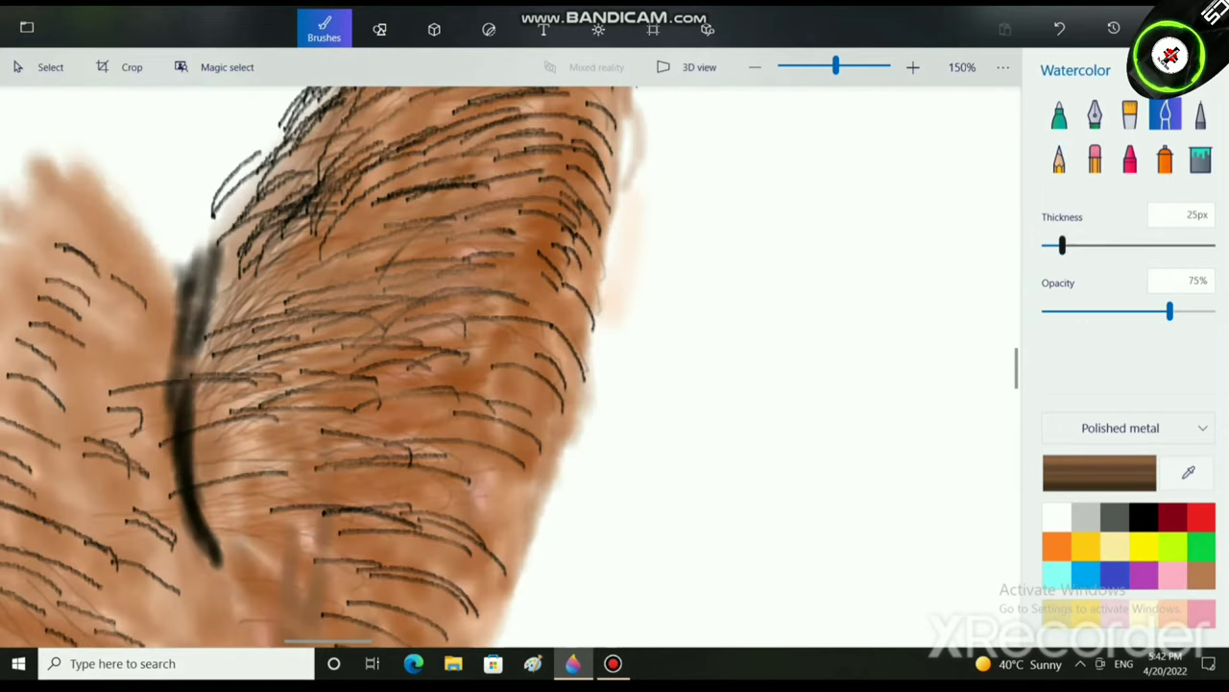
drag(1062, 246, 1079, 246)
mouse_move(377, 367)
mouse_down()
mouse_move(380, 344)
mouse_move(480, 392)
mouse_up()
mouse_move(234, 468)
mouse_down()
mouse_move(313, 585)
mouse_move(390, 574)
mouse_up()
Choose a darker brown for the watercolor brush and shade patches along the forearm from the elbow to the wrist.
scroll(443, 501, down, 2)
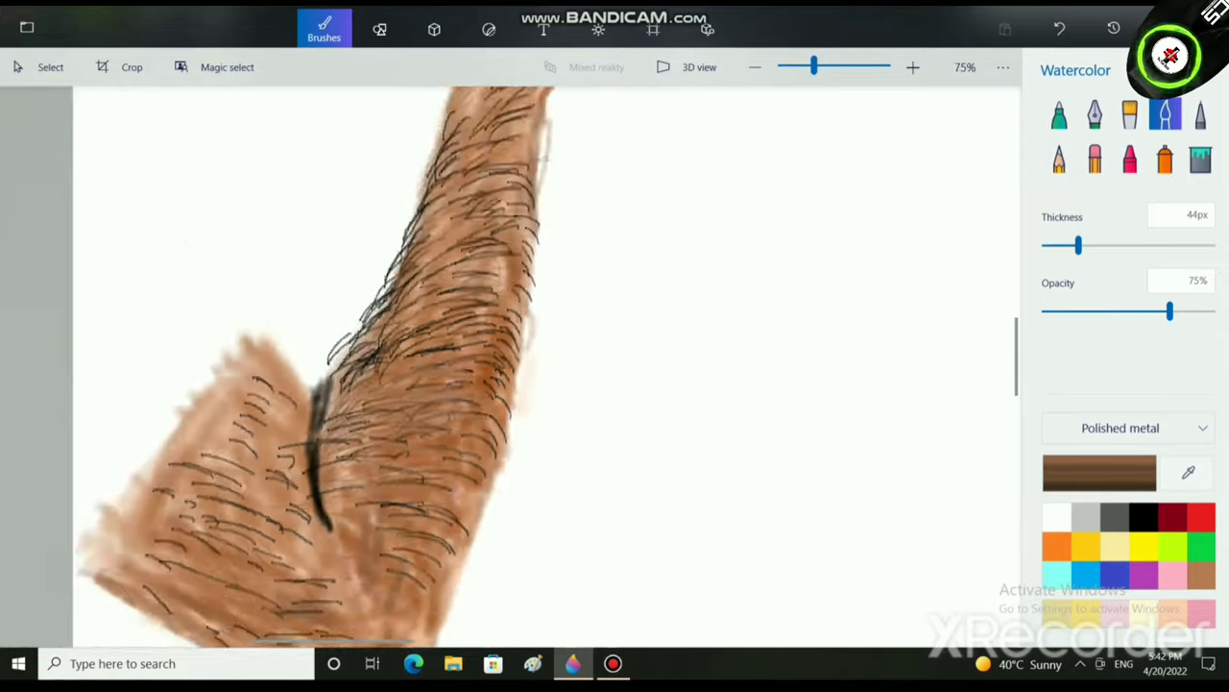
scroll(446, 509, down, 2)
scroll(457, 557, up, 2)
click(1100, 472)
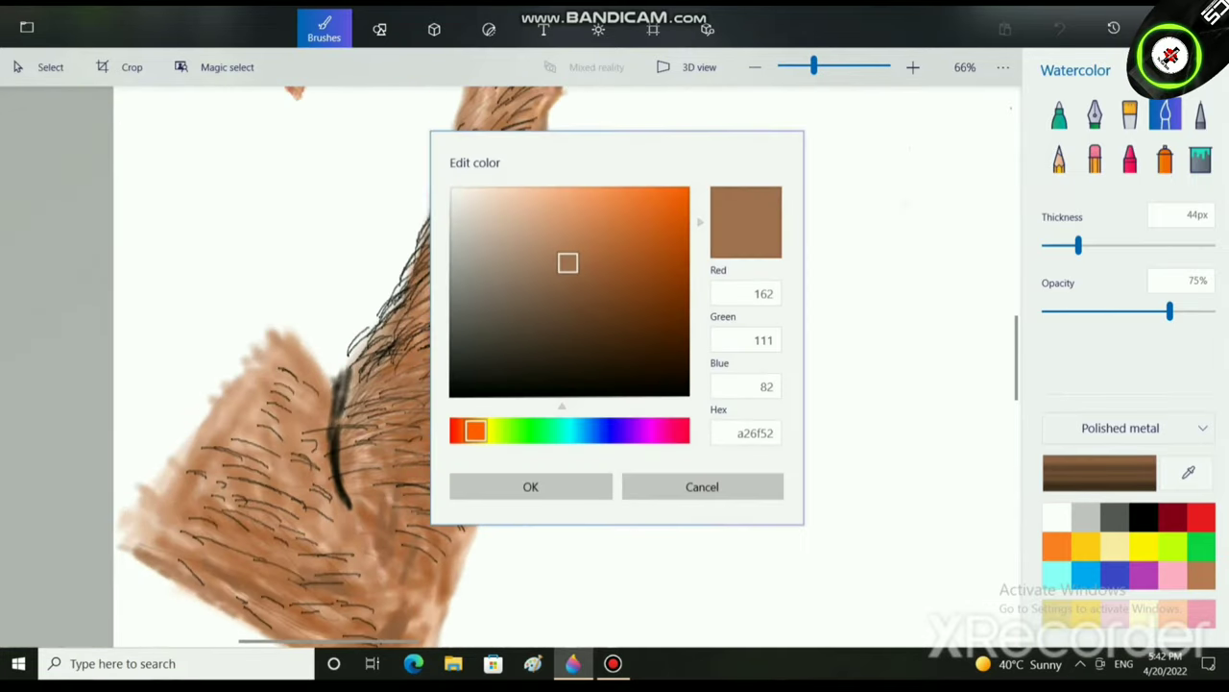
drag(567, 262, 554, 297)
click(530, 486)
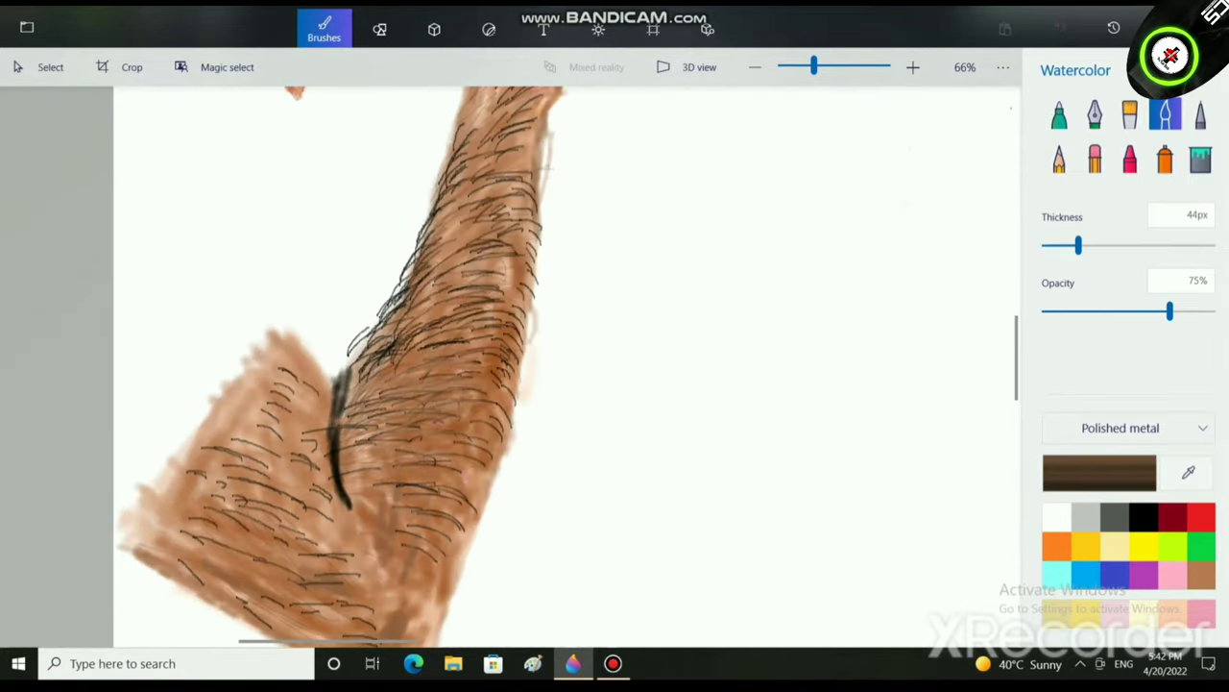
drag(377, 415, 398, 420)
mouse_move(360, 461)
mouse_down()
mouse_move(390, 465)
mouse_move(357, 488)
mouse_up()
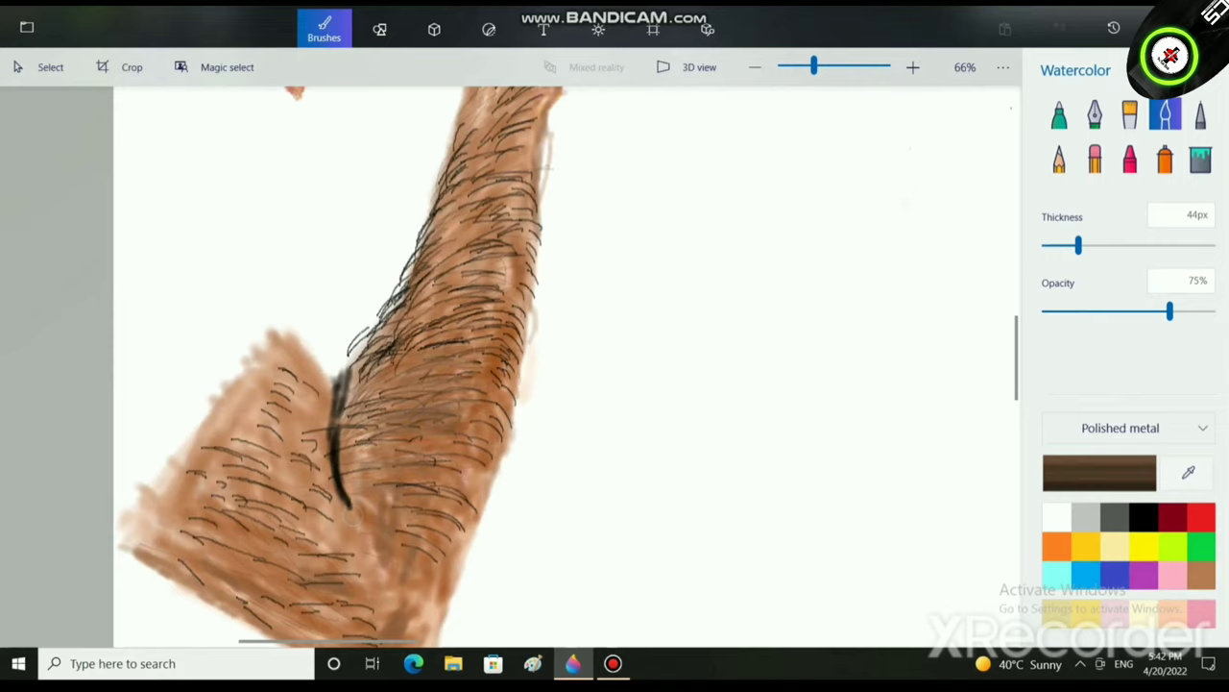
drag(480, 345, 452, 357)
drag(456, 365, 474, 356)
mouse_move(449, 280)
mouse_down()
mouse_move(503, 261)
mouse_move(524, 188)
mouse_move(509, 171)
mouse_up()
mouse_move(528, 158)
mouse_down()
mouse_move(484, 163)
mouse_move(540, 142)
mouse_up()
drag(511, 133, 534, 123)
Shade the upper arm and both sides of the elbow crease with the dark brown watercolor.
mouse_move(206, 531)
mouse_down()
mouse_move(273, 557)
mouse_move(227, 531)
mouse_up()
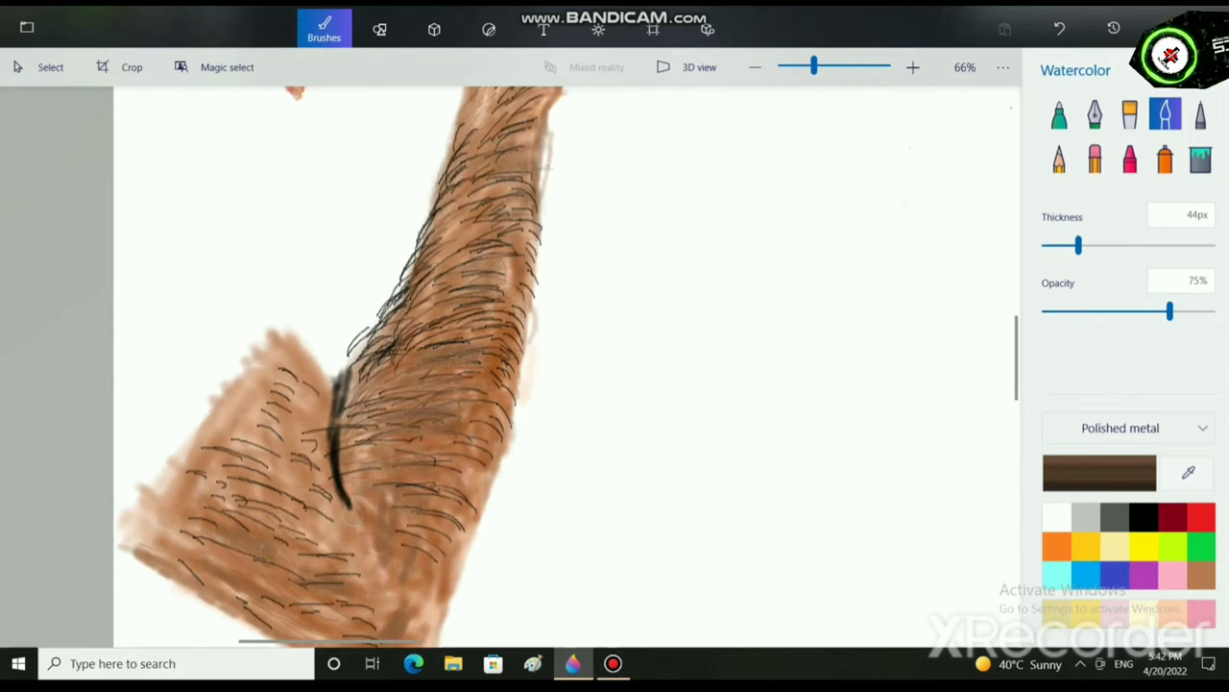
drag(325, 401, 296, 352)
mouse_move(279, 336)
mouse_down()
mouse_move(321, 384)
mouse_move(319, 420)
mouse_up()
mouse_move(315, 429)
mouse_down()
mouse_move(311, 469)
mouse_move(309, 445)
mouse_move(342, 540)
mouse_up()
drag(411, 471, 397, 473)
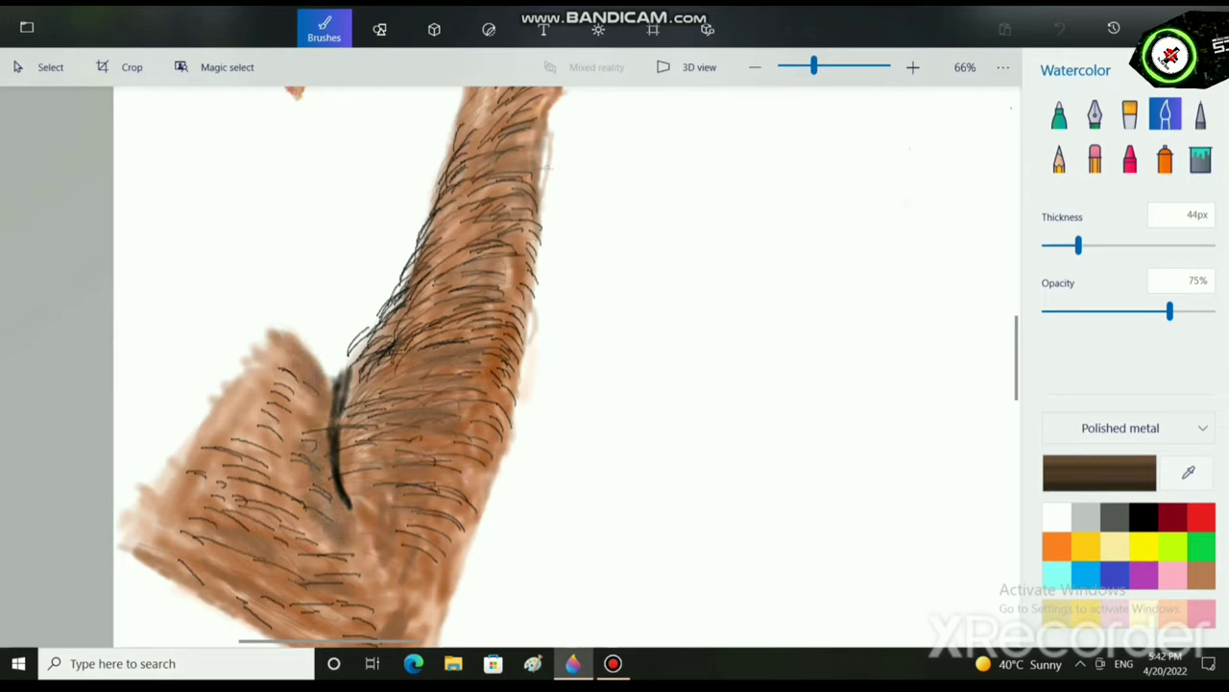
Extend the dark brown watercolor shading around the elbow tip and along the lower and outer edges of the upper arm.
mouse_move(390, 580)
mouse_down()
mouse_move(350, 599)
mouse_move(356, 582)
mouse_up()
mouse_move(365, 598)
mouse_down()
mouse_move(327, 632)
mouse_move(267, 616)
mouse_up()
drag(246, 568, 165, 532)
drag(207, 493, 263, 516)
drag(204, 466, 265, 367)
mouse_move(258, 390)
mouse_down()
mouse_move(210, 438)
mouse_move(157, 524)
mouse_up()
mouse_move(228, 451)
mouse_down()
mouse_move(271, 467)
mouse_move(296, 447)
mouse_up()
drag(229, 405, 330, 386)
scroll(411, 511, down, 2)
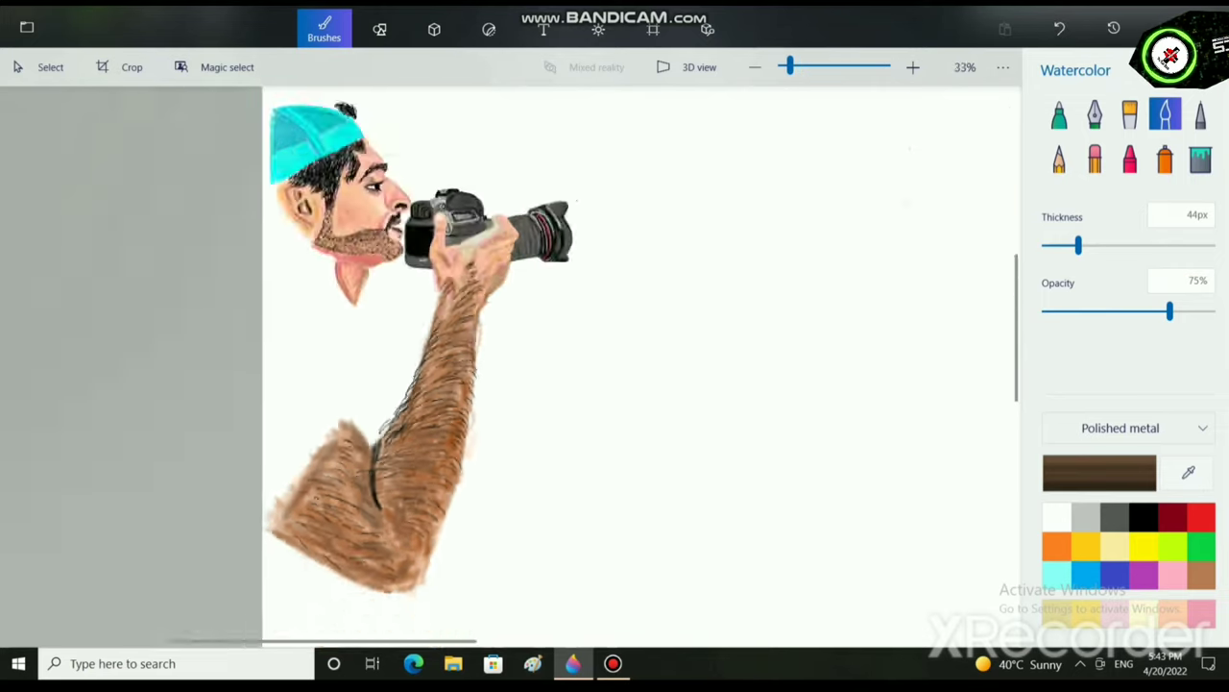
scroll(411, 375, down, 1)
scroll(535, 378, up, 1)
drag(250, 374, 528, 344)
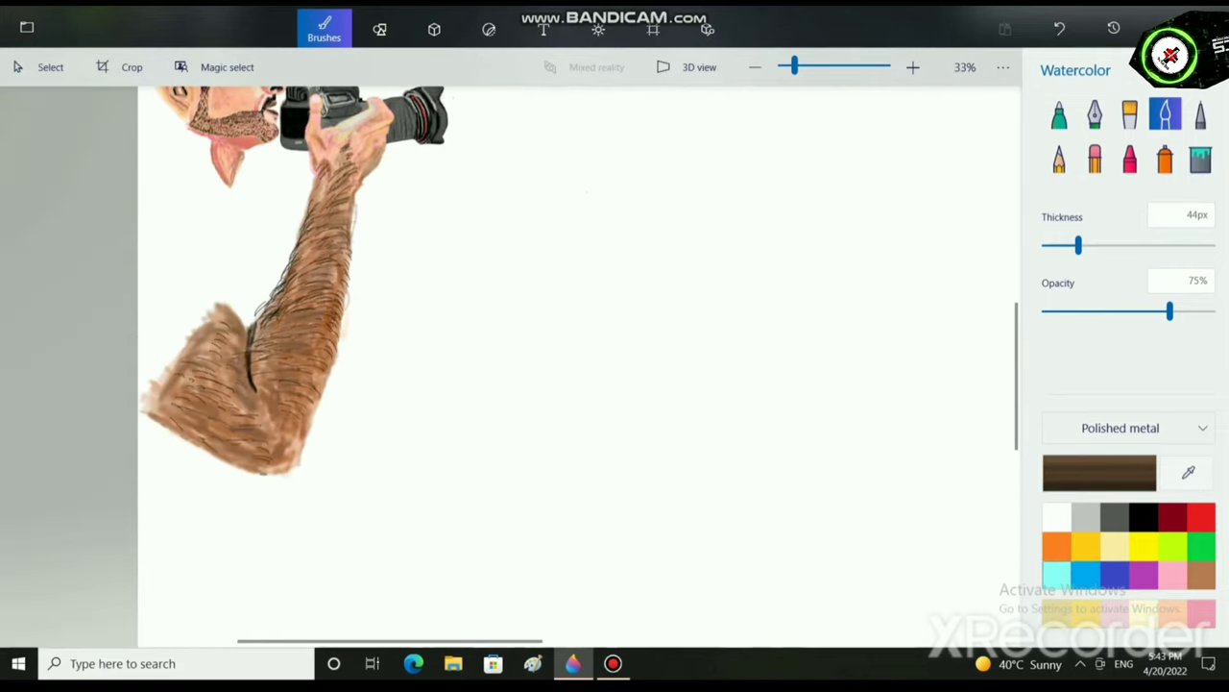
Choose orange for the watercolor brush and tint the lower edge and middle of the upper arm.
click(1057, 548)
scroll(106, 348, up, 2)
mouse_move(279, 470)
mouse_down()
mouse_move(334, 476)
mouse_move(272, 490)
mouse_up()
drag(273, 490, 339, 525)
drag(264, 449, 306, 453)
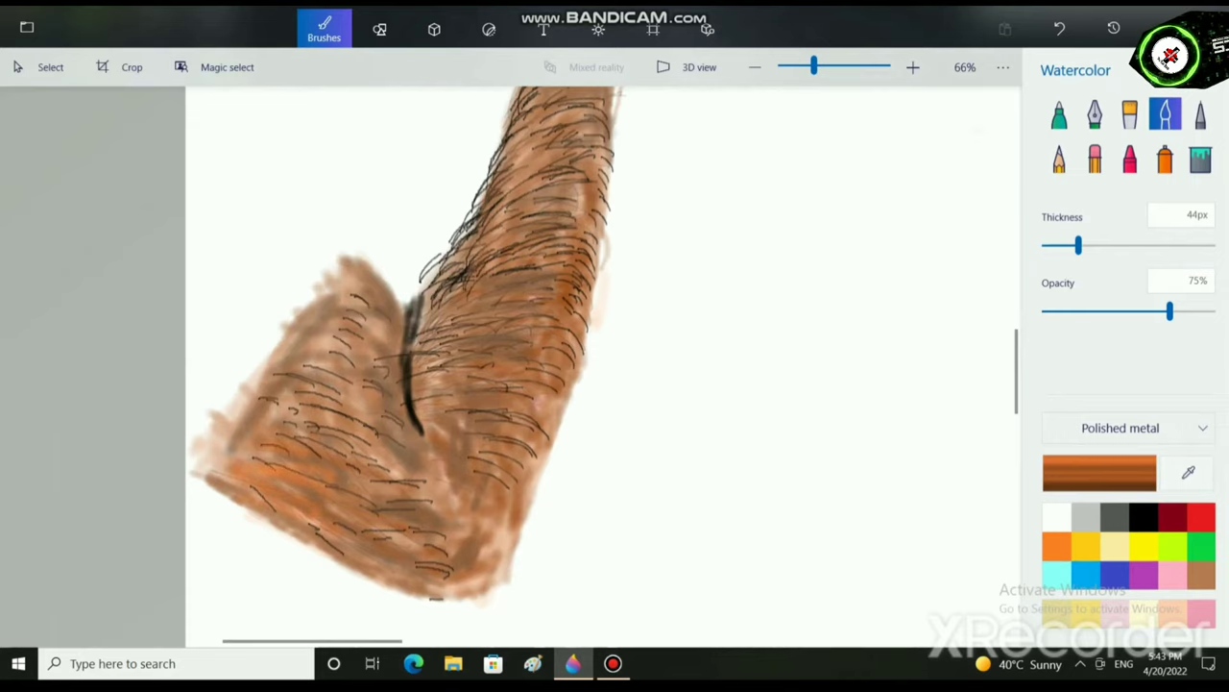
drag(288, 381, 327, 379)
drag(290, 352, 330, 342)
drag(242, 378, 288, 382)
drag(257, 400, 286, 444)
Paint orange watercolor around the elbow tip and up the outer edge of the lower forearm.
mouse_move(302, 510)
mouse_down()
mouse_move(396, 552)
mouse_move(477, 544)
mouse_move(428, 561)
mouse_up()
drag(421, 561, 472, 557)
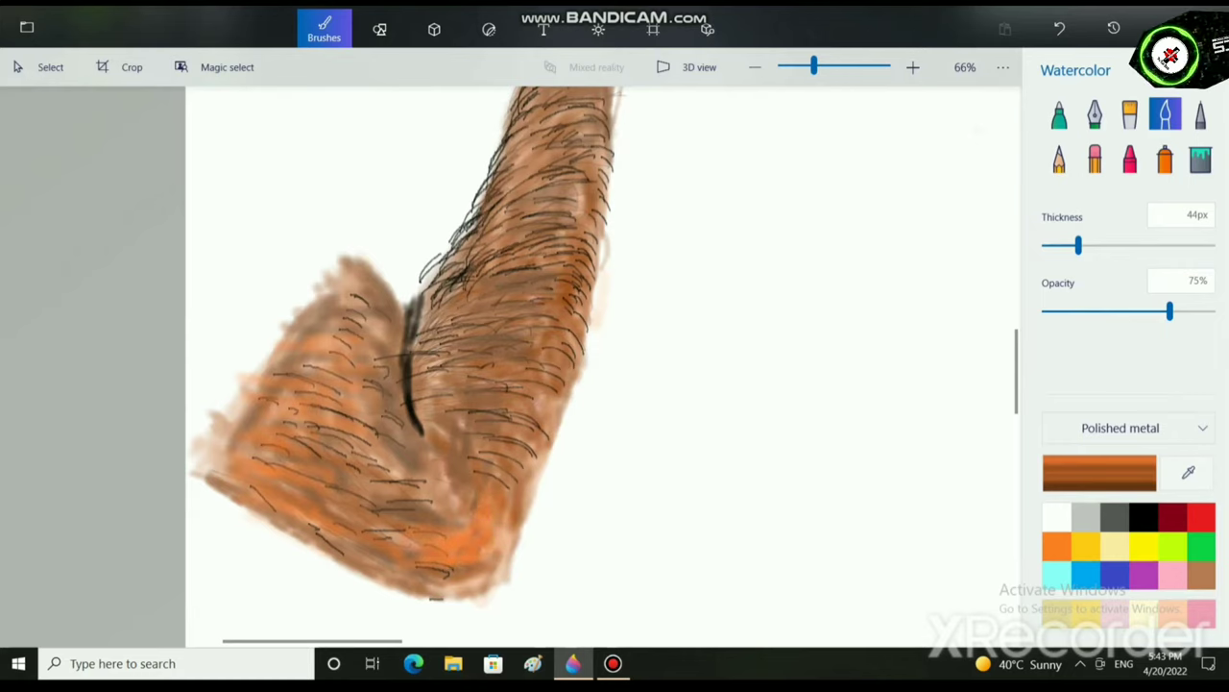
mouse_move(448, 590)
mouse_down()
mouse_move(497, 587)
mouse_move(453, 594)
mouse_up()
drag(509, 435, 490, 493)
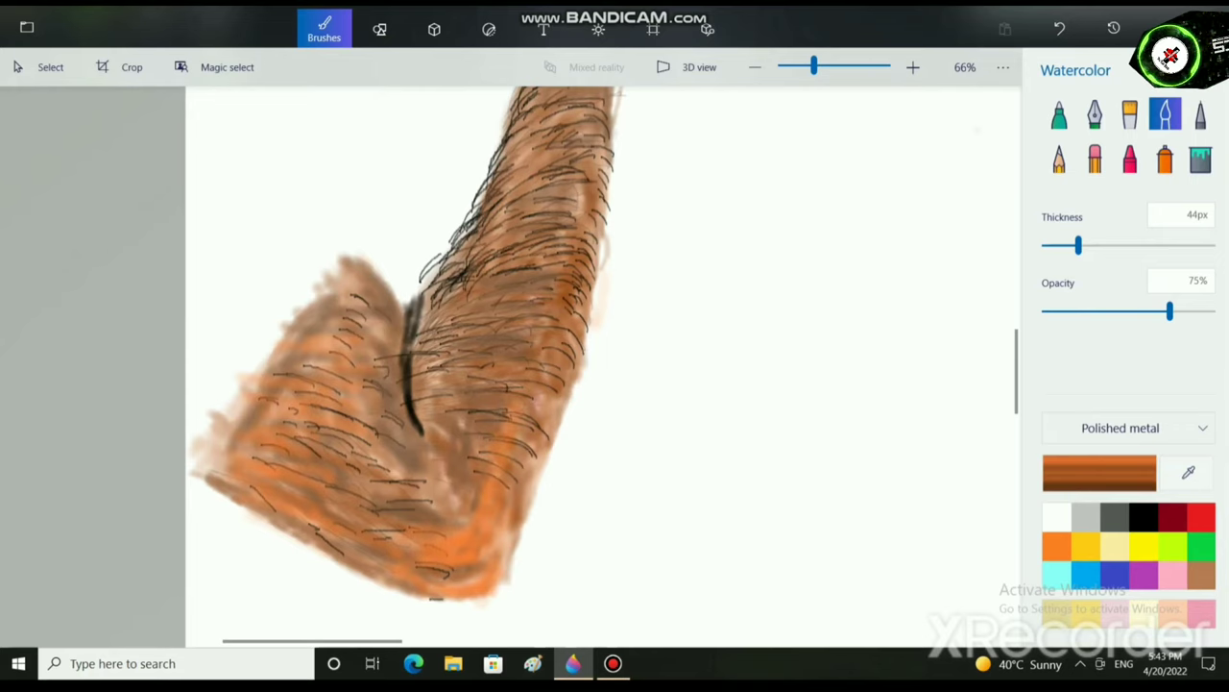
drag(503, 410, 498, 429)
scroll(499, 423, up, 4)
scroll(499, 423, right, 1)
scroll(518, 365, down, 5)
scroll(519, 365, left, 2)
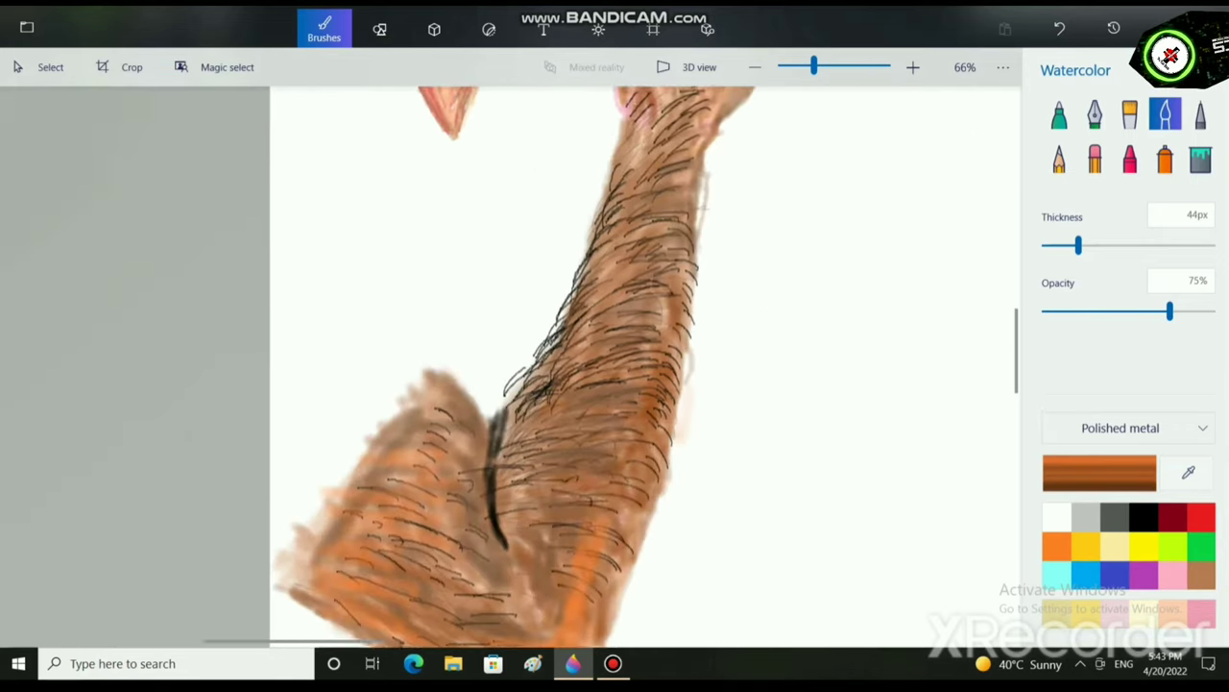
Change the watercolor to a slightly darker orange and blend it over the elbow and the forearm.
scroll(519, 365, down, 3)
click(1099, 471)
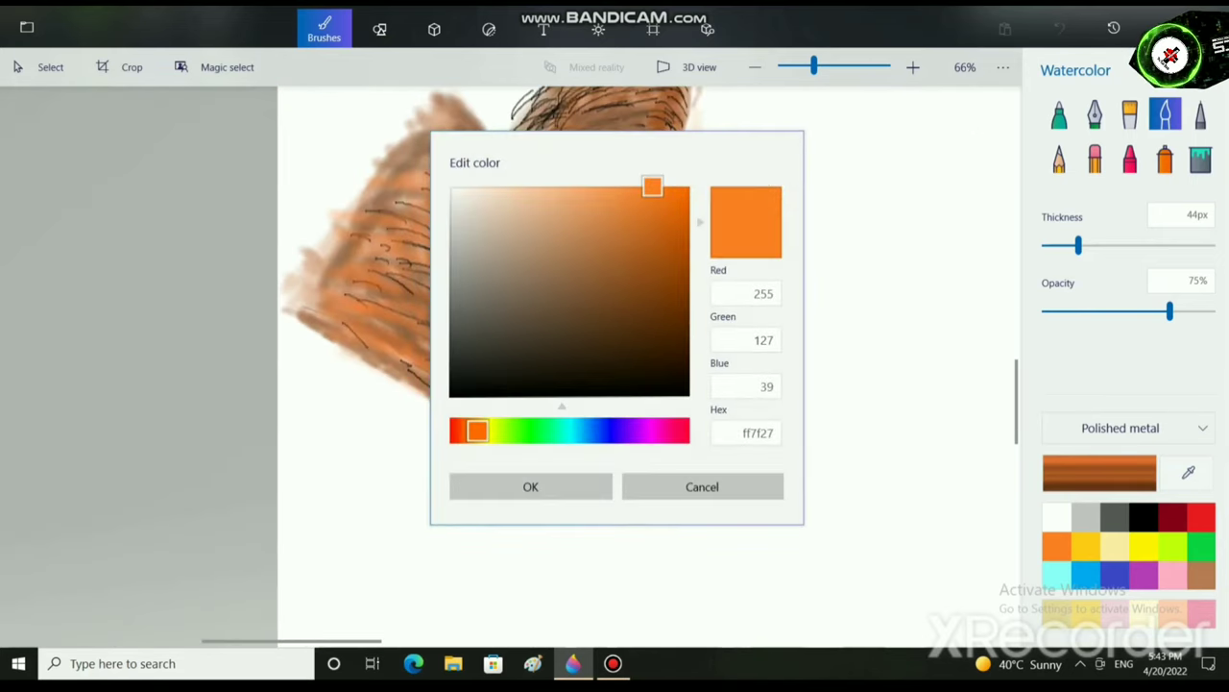
click(649, 219)
click(529, 488)
drag(562, 415, 533, 429)
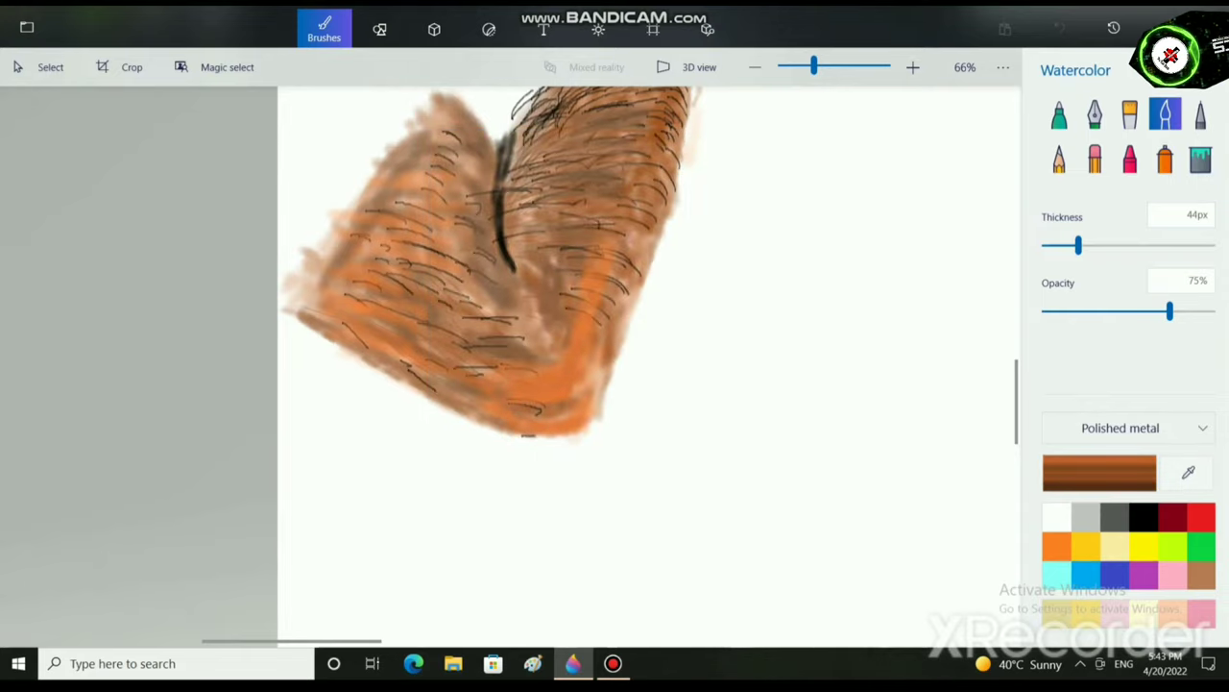
scroll(538, 423, up, 2)
scroll(407, 472, down, 4)
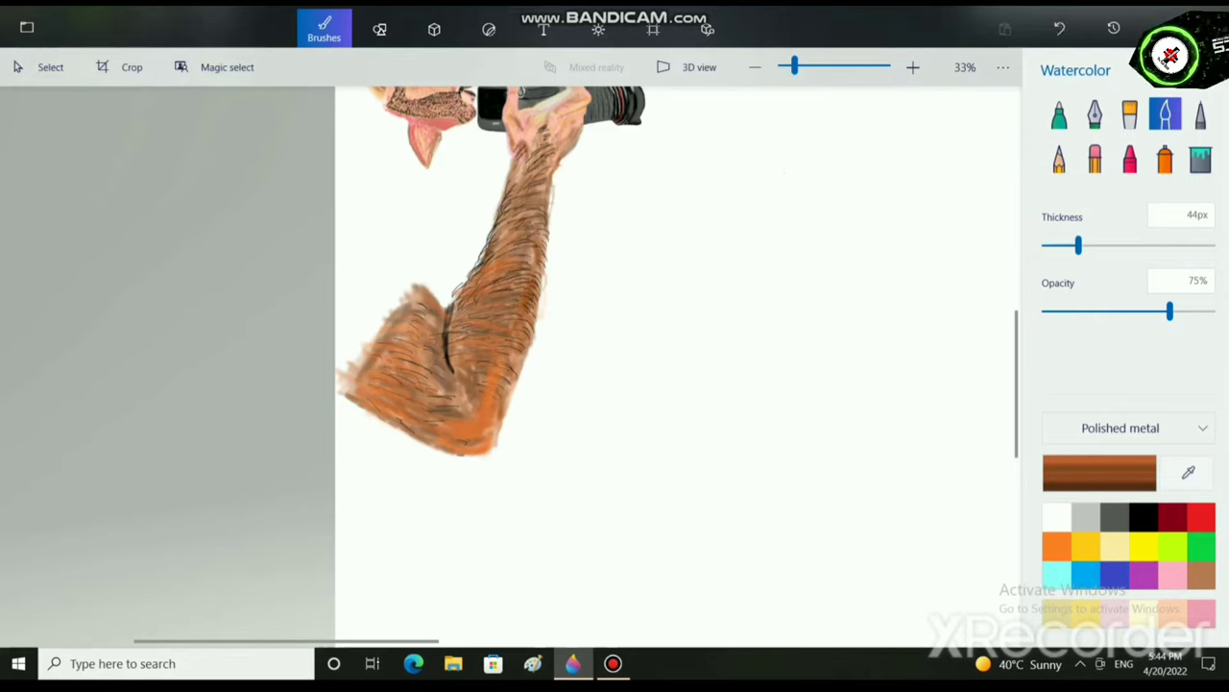
drag(554, 214, 553, 245)
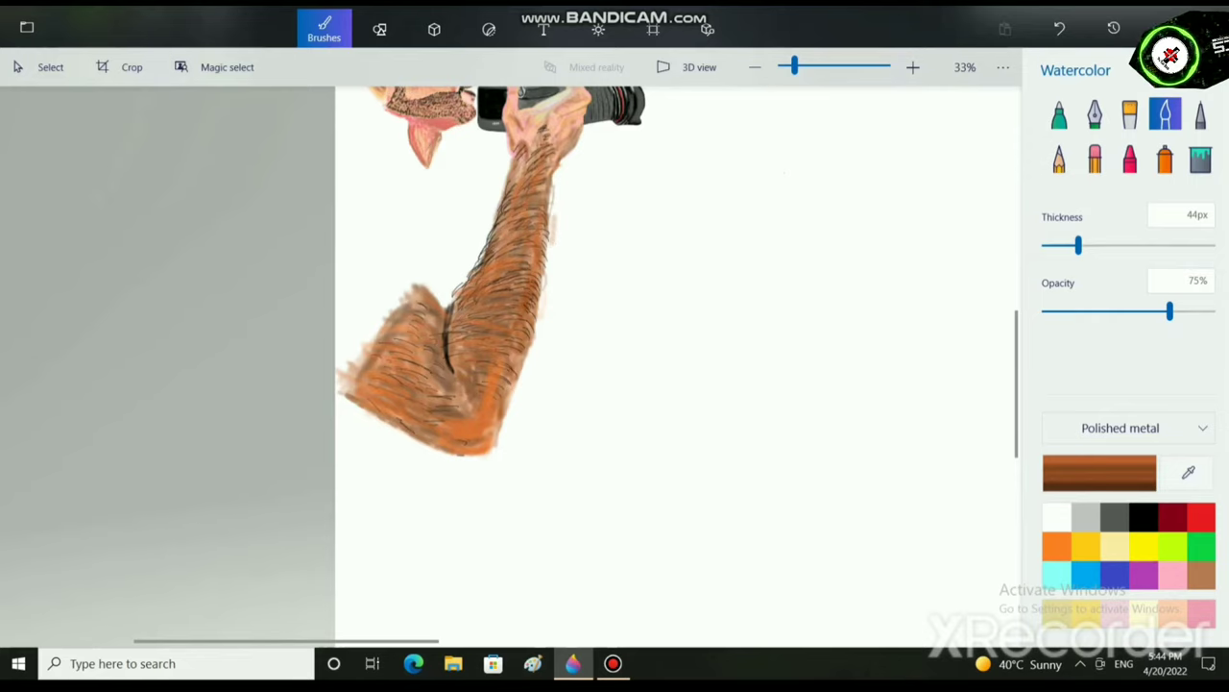
Switch the watercolor to a muted brown and shade patches across the lower forearm beside the elbow crease.
scroll(481, 452, down, 2)
scroll(461, 485, up, 2)
drag(211, 115, 351, 406)
scroll(327, 315, up, 2)
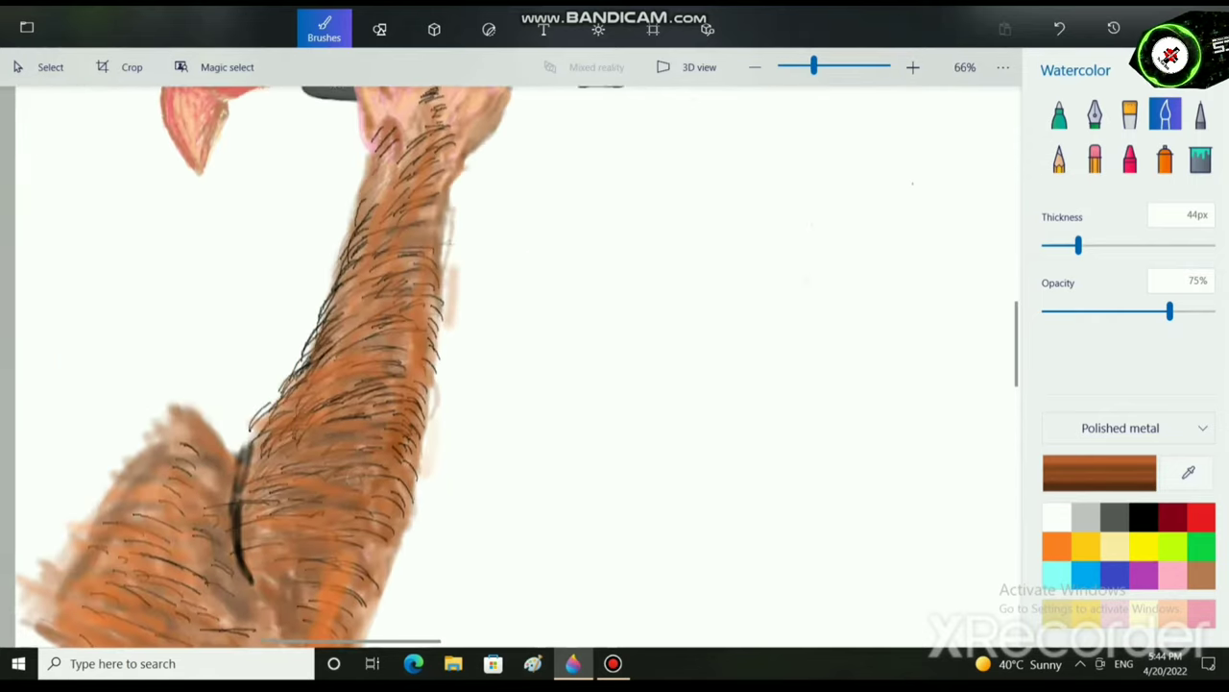
key(ctrl+z)
key(ctrl+z)
key(ctrl+z)
key(ctrl+z)
key(ctrl+z)
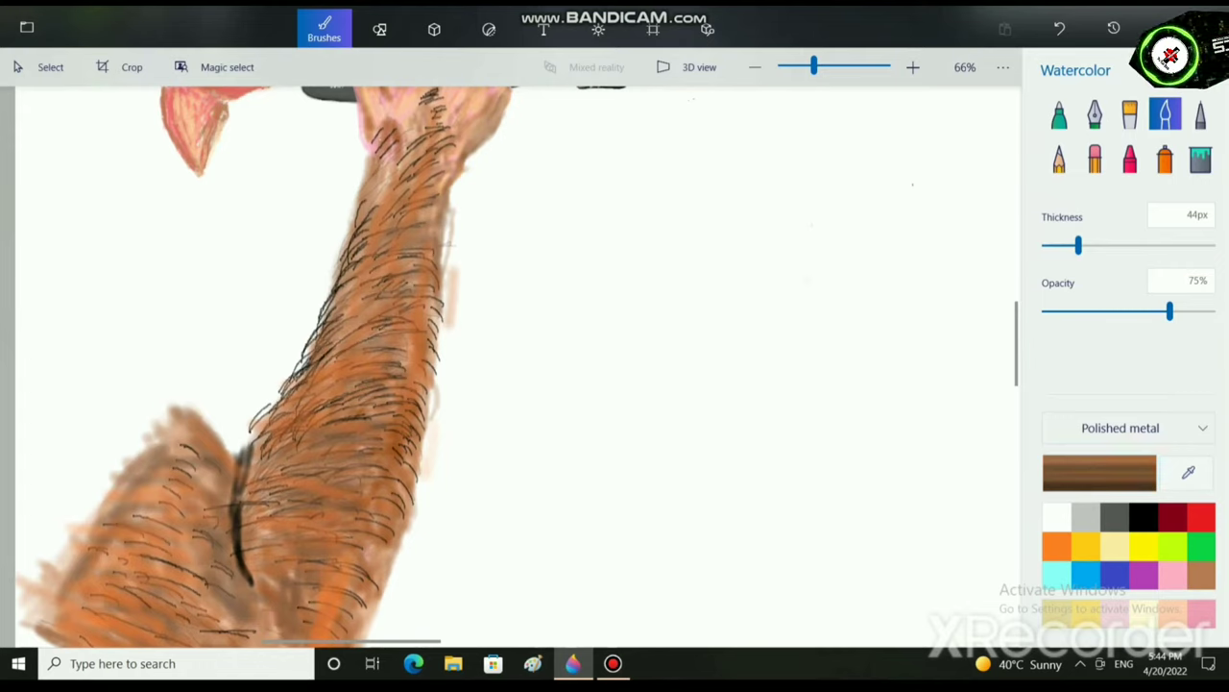
drag(348, 436, 390, 475)
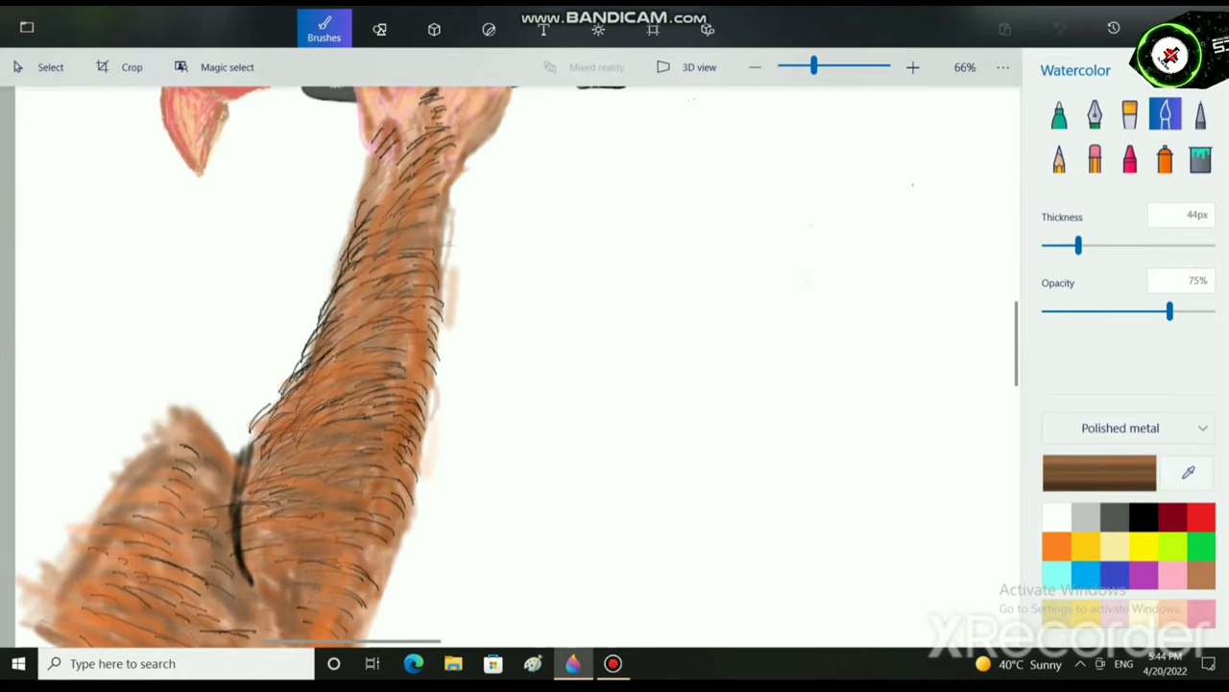
Shade the back of the hand, the base of the thumb and the wrist with the muted brown watercolor.
scroll(384, 479, down, 3)
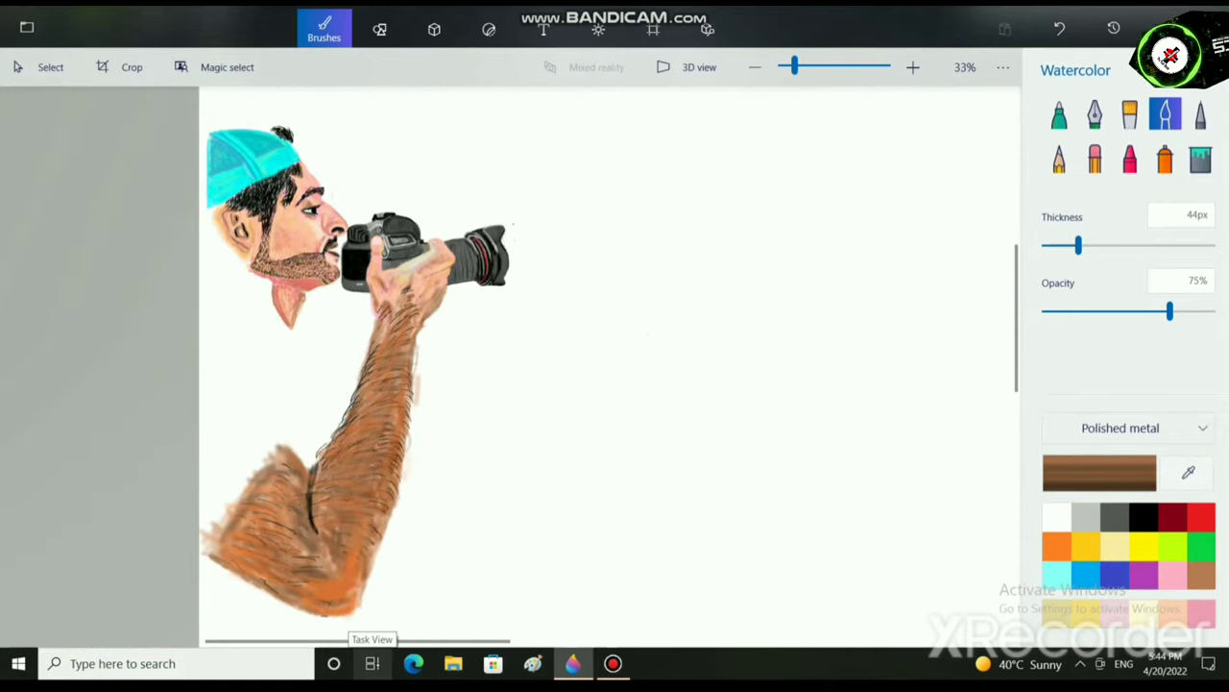
scroll(418, 221, up, 3)
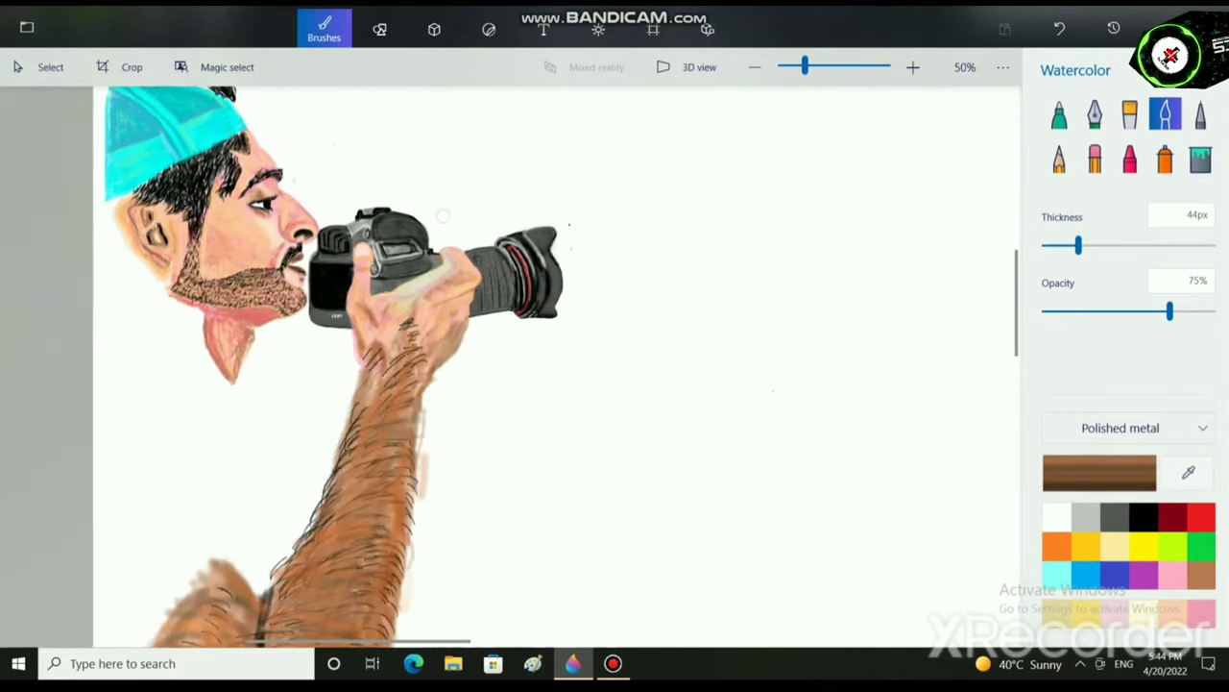
mouse_move(432, 350)
mouse_down()
mouse_move(408, 376)
mouse_move(446, 363)
mouse_up()
mouse_move(438, 301)
mouse_down()
mouse_move(357, 369)
mouse_move(374, 373)
mouse_move(344, 382)
mouse_up()
mouse_move(331, 319)
mouse_down()
mouse_move(331, 293)
mouse_move(325, 327)
mouse_move(342, 363)
mouse_move(389, 359)
mouse_move(365, 388)
mouse_up()
mouse_move(455, 290)
mouse_down()
mouse_move(469, 273)
mouse_move(479, 290)
mouse_move(464, 310)
mouse_up()
drag(446, 366, 420, 395)
drag(420, 330, 424, 384)
mouse_move(376, 332)
mouse_down()
mouse_move(427, 298)
mouse_move(405, 313)
mouse_up()
drag(405, 311, 442, 296)
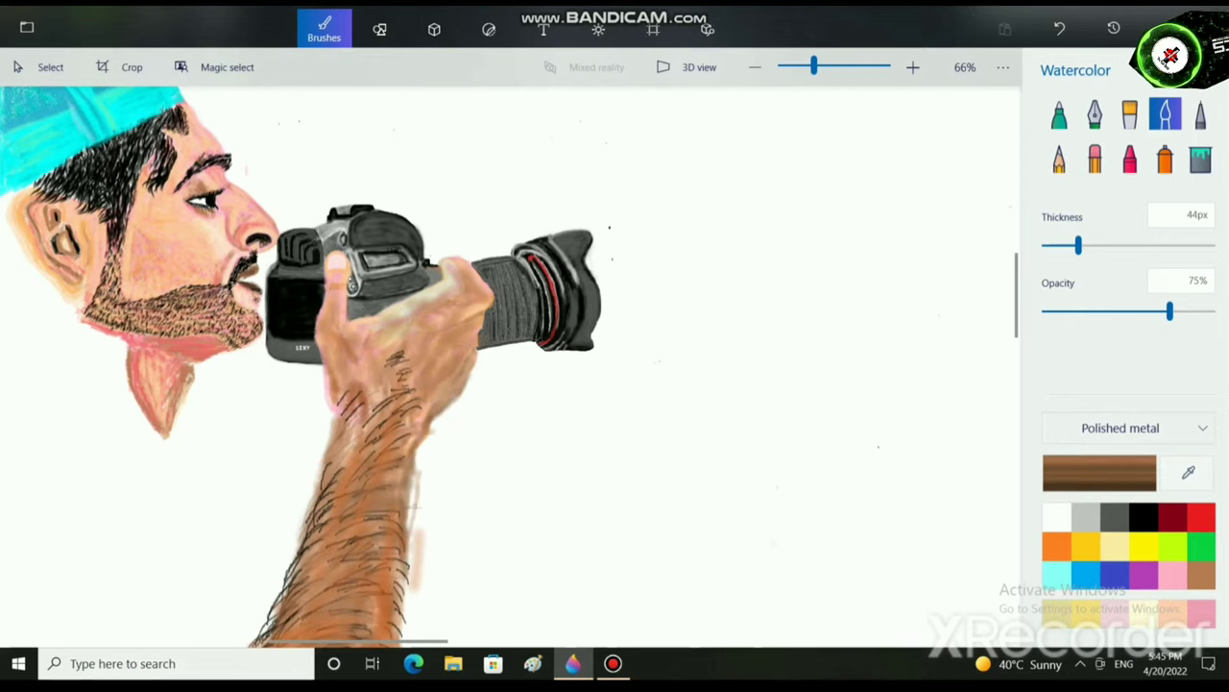
drag(354, 411, 345, 459)
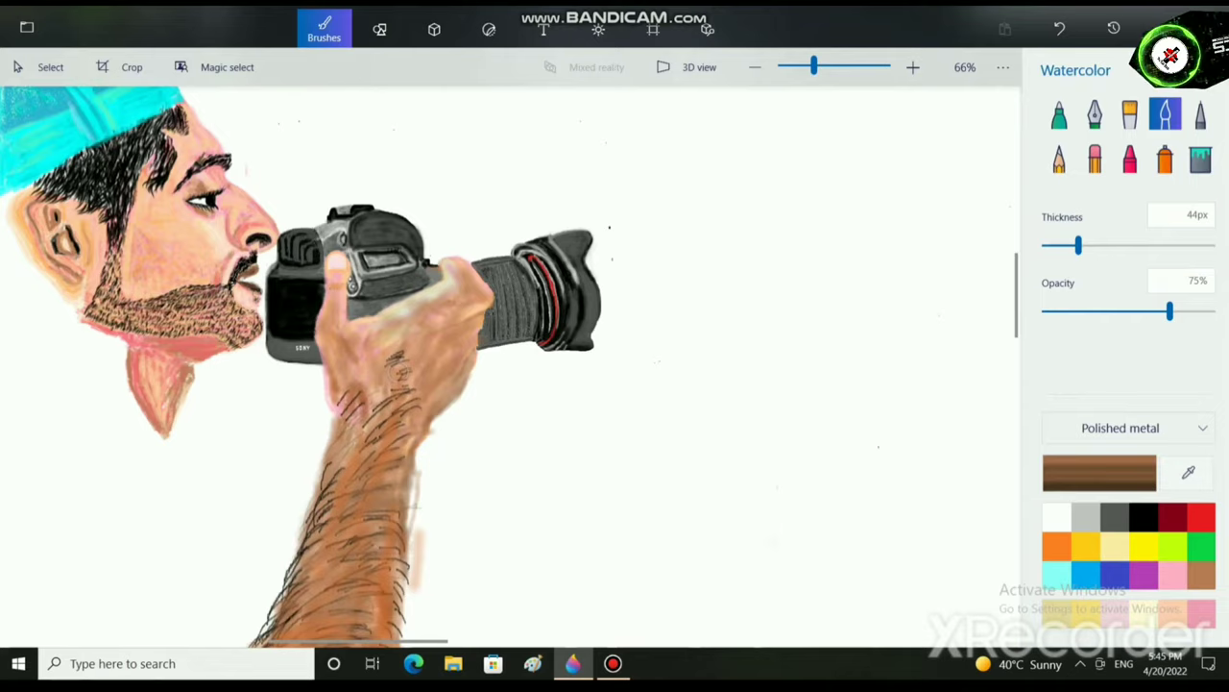
Examine the shaded arm, hand and camera close up and within the whole canvas.
scroll(456, 461, down, 5)
scroll(456, 479, up, 3)
drag(456, 308, 571, 557)
scroll(509, 364, up, 2)
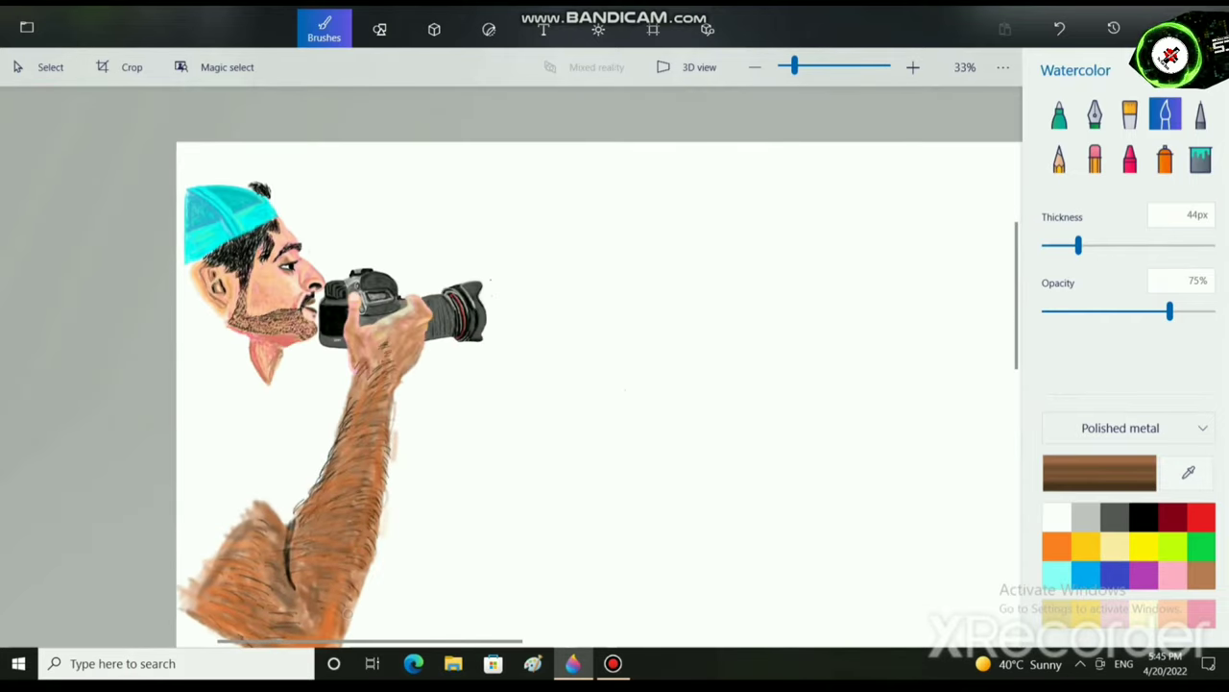
scroll(509, 365, down, 1)
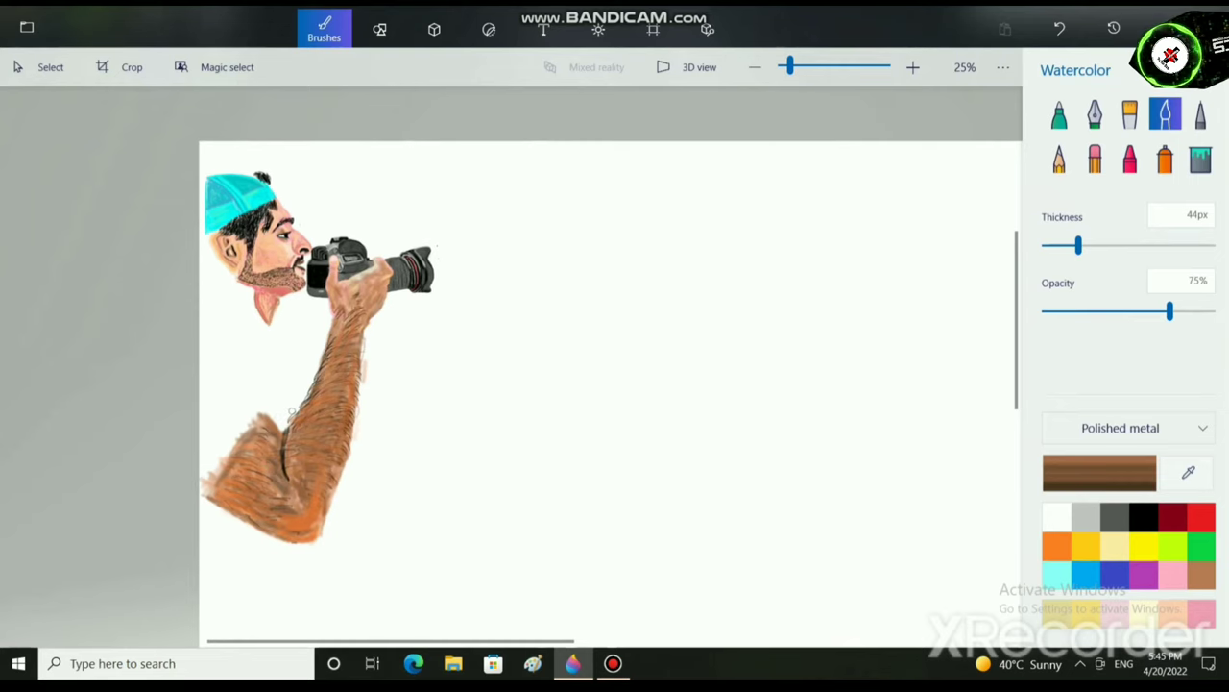
scroll(308, 255, up, 2)
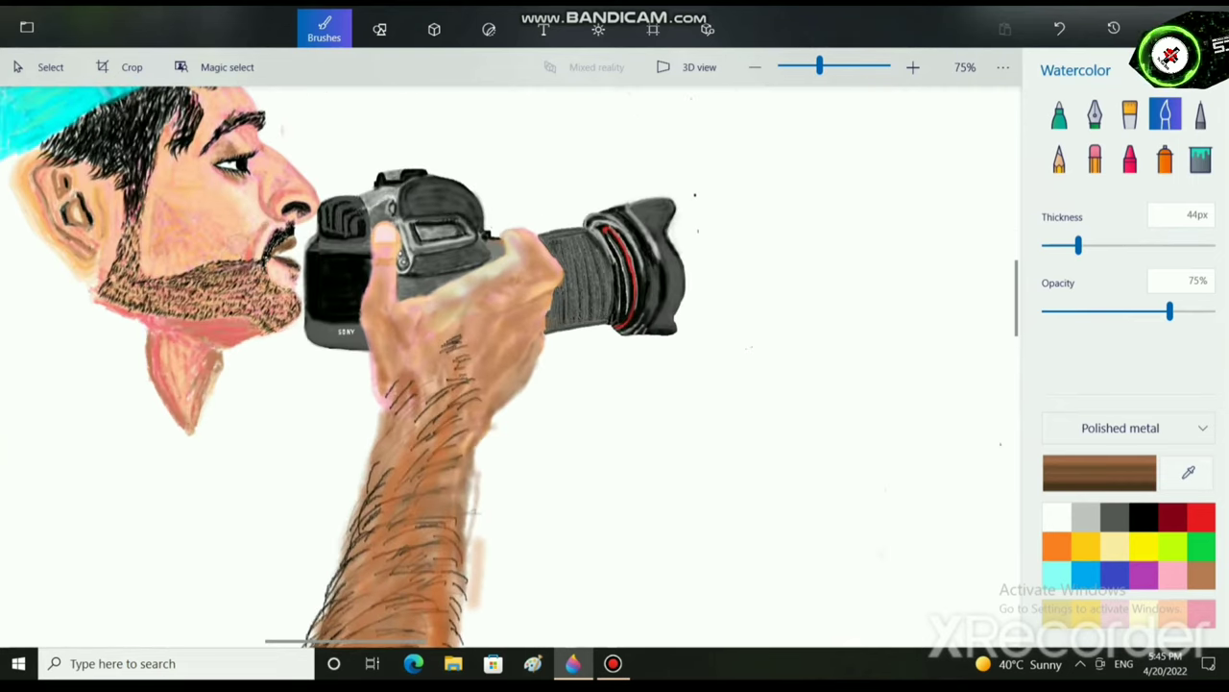
scroll(461, 437, down, 3)
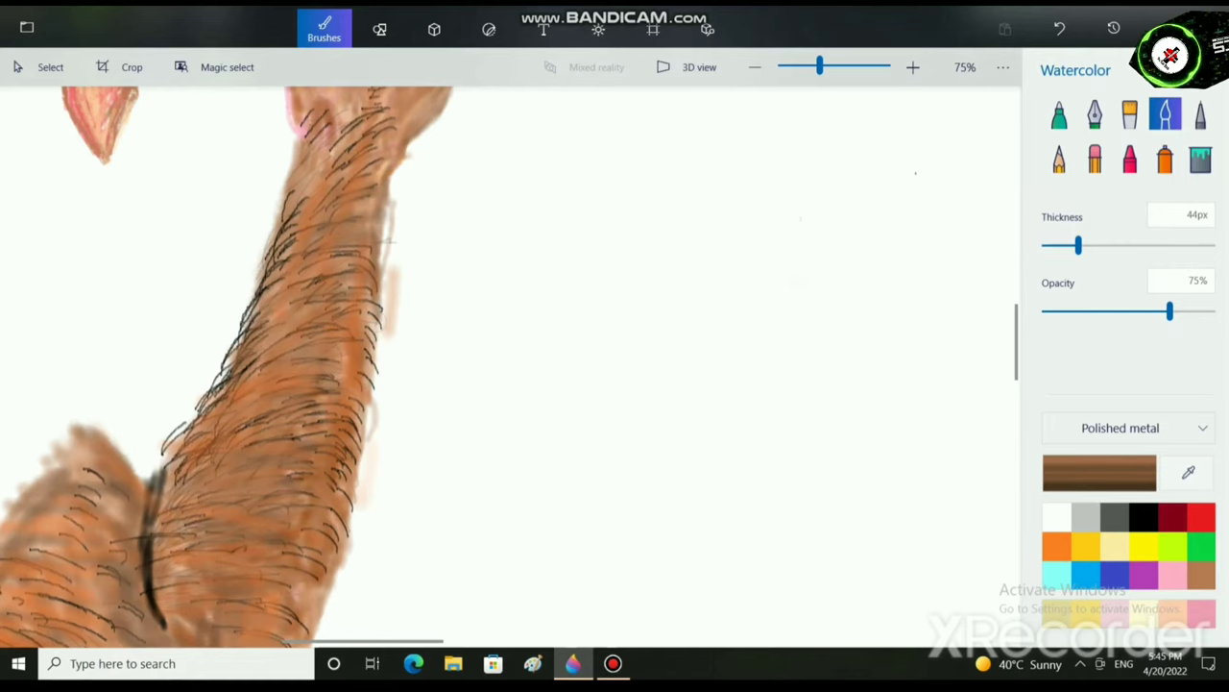
scroll(443, 318, down, 1)
mouse_move(442, 318)
mouse_down()
mouse_move(677, 610)
mouse_move(670, 620)
mouse_up()
mouse_move(713, 552)
mouse_down()
mouse_move(405, 581)
mouse_move(364, 529)
mouse_up()
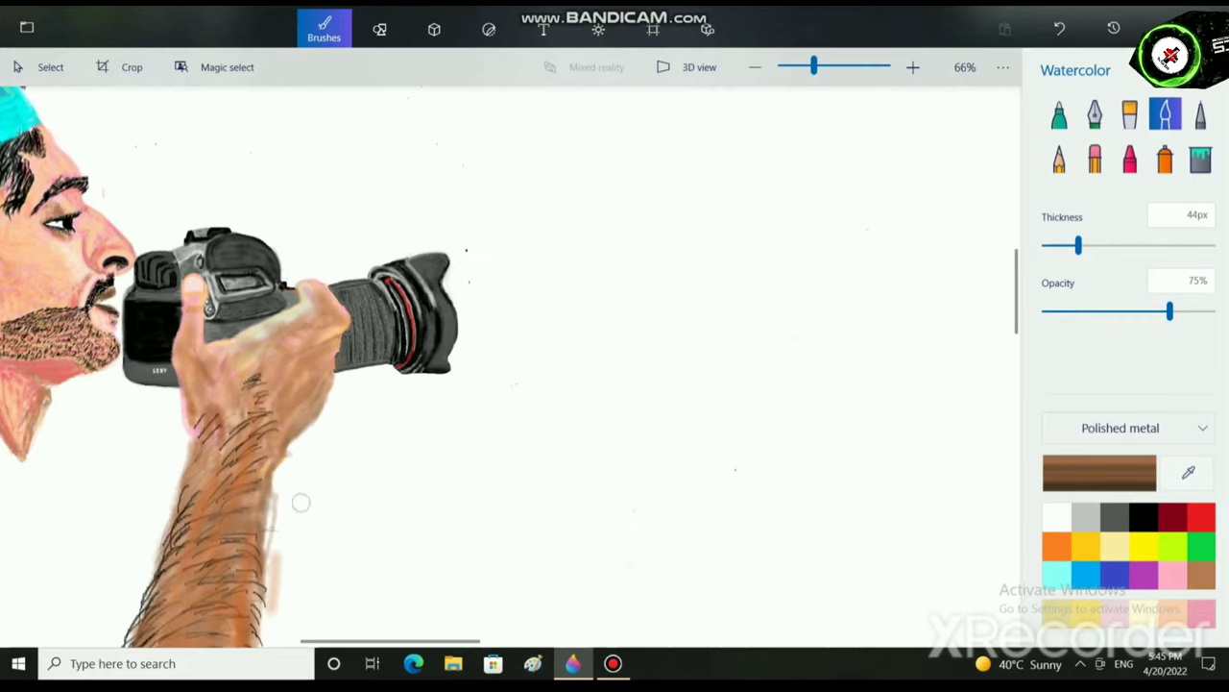
scroll(305, 500, right, 5)
scroll(208, 513, left, 2)
scroll(206, 541, down, 3)
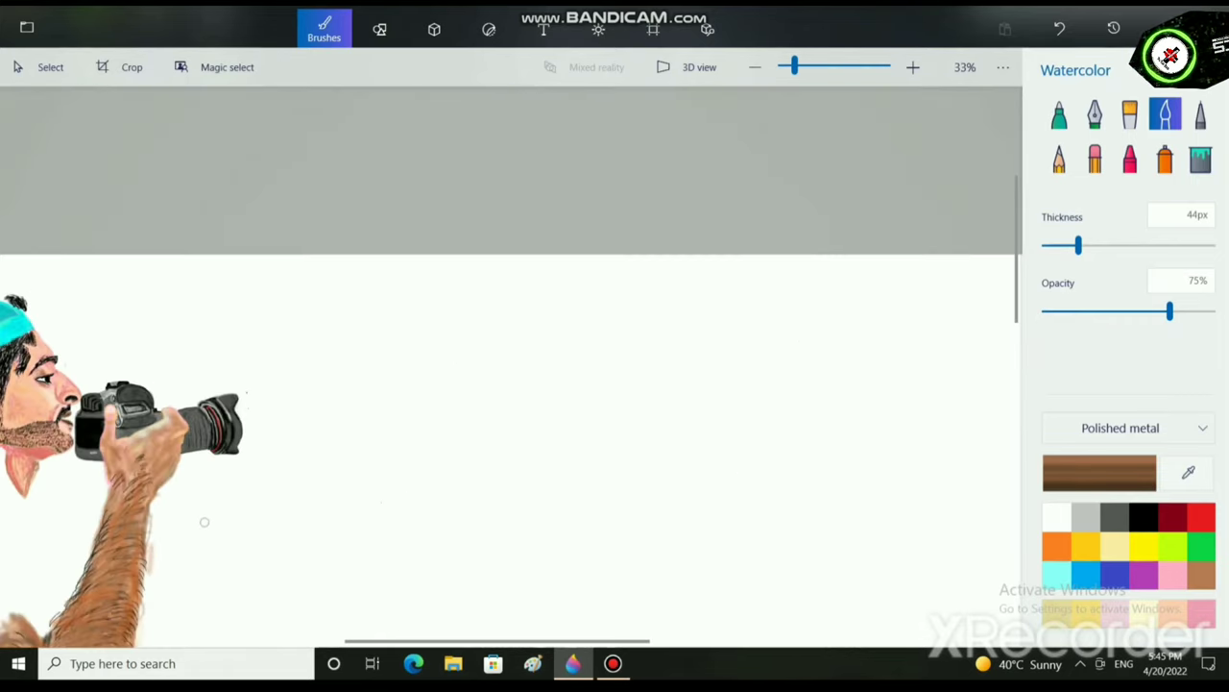
scroll(200, 524, down, 3)
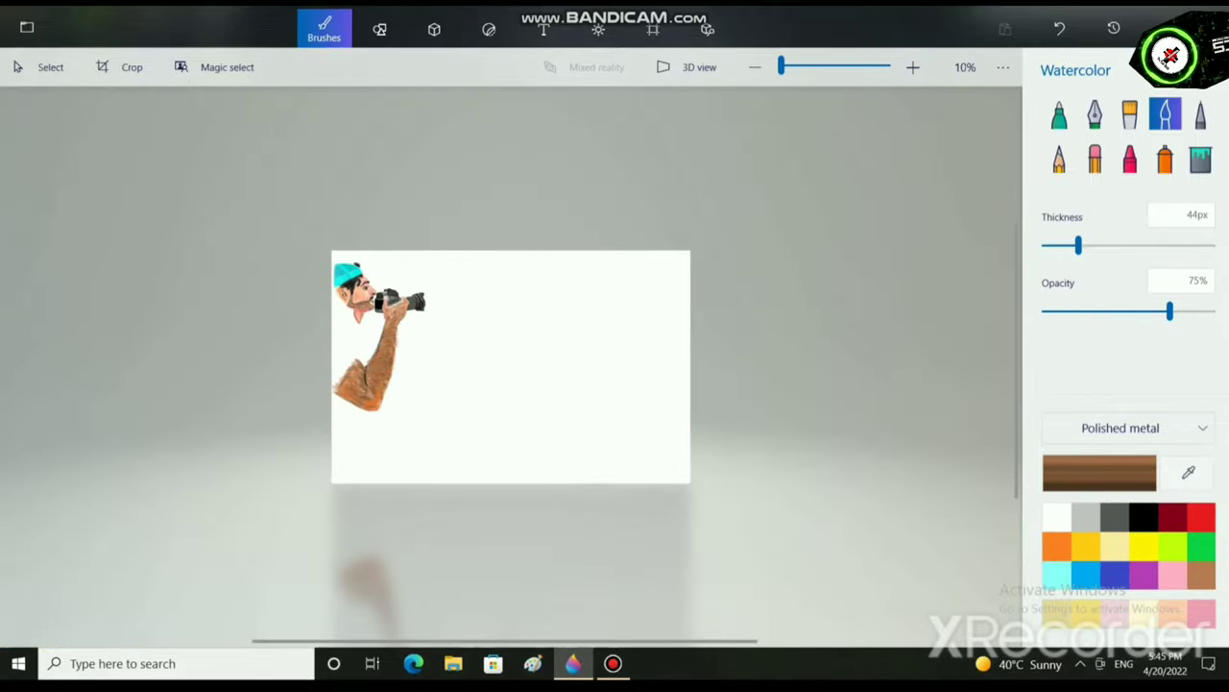
scroll(366, 555, up, 3)
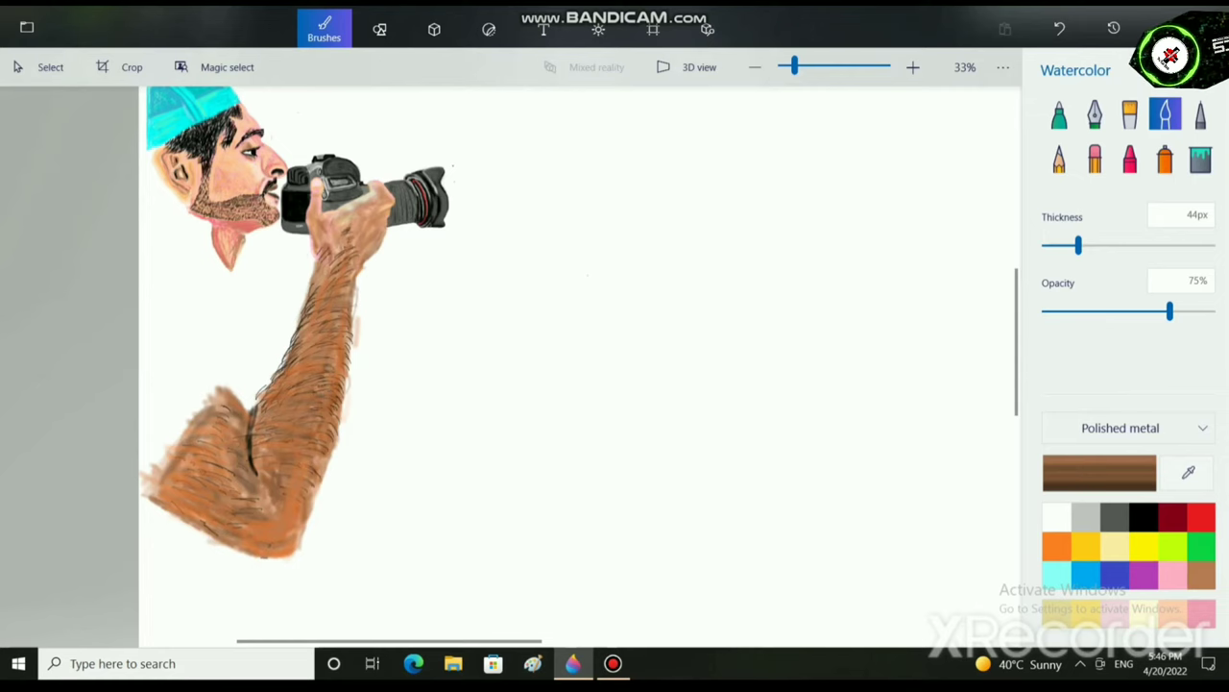
Choose pink for the watercolor brush and tint the thumb side and back of the hand.
scroll(380, 452, up, 3)
scroll(379, 451, up, 4)
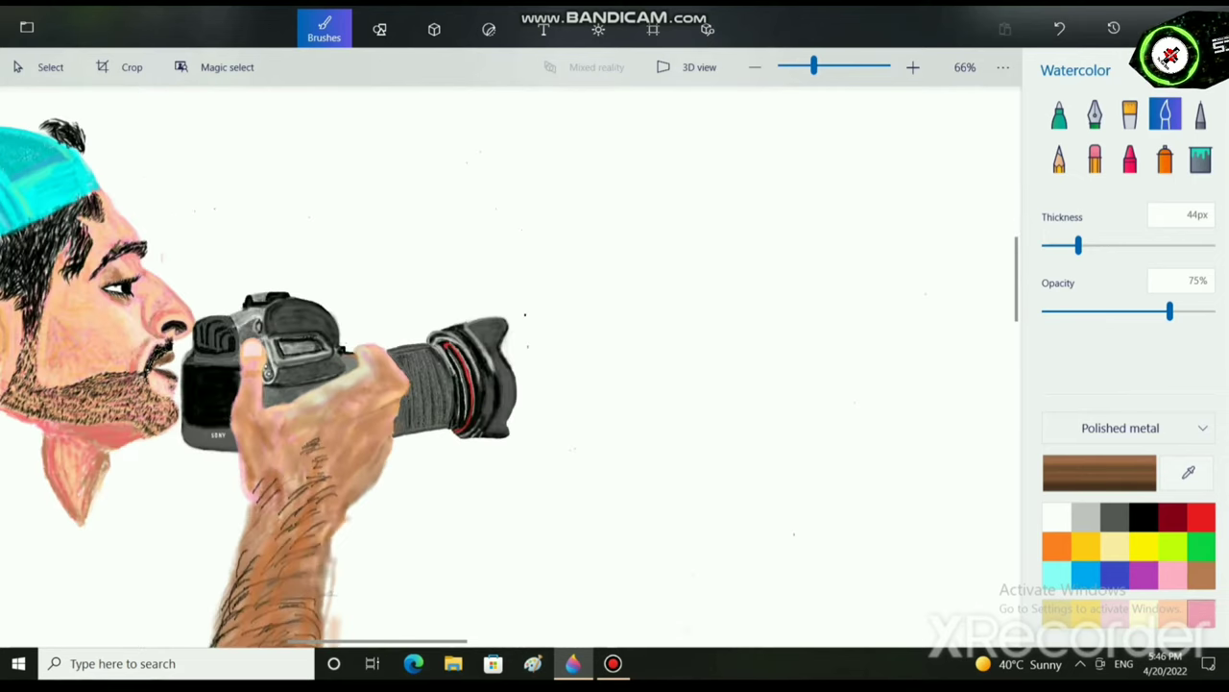
click(1173, 573)
drag(246, 407, 246, 420)
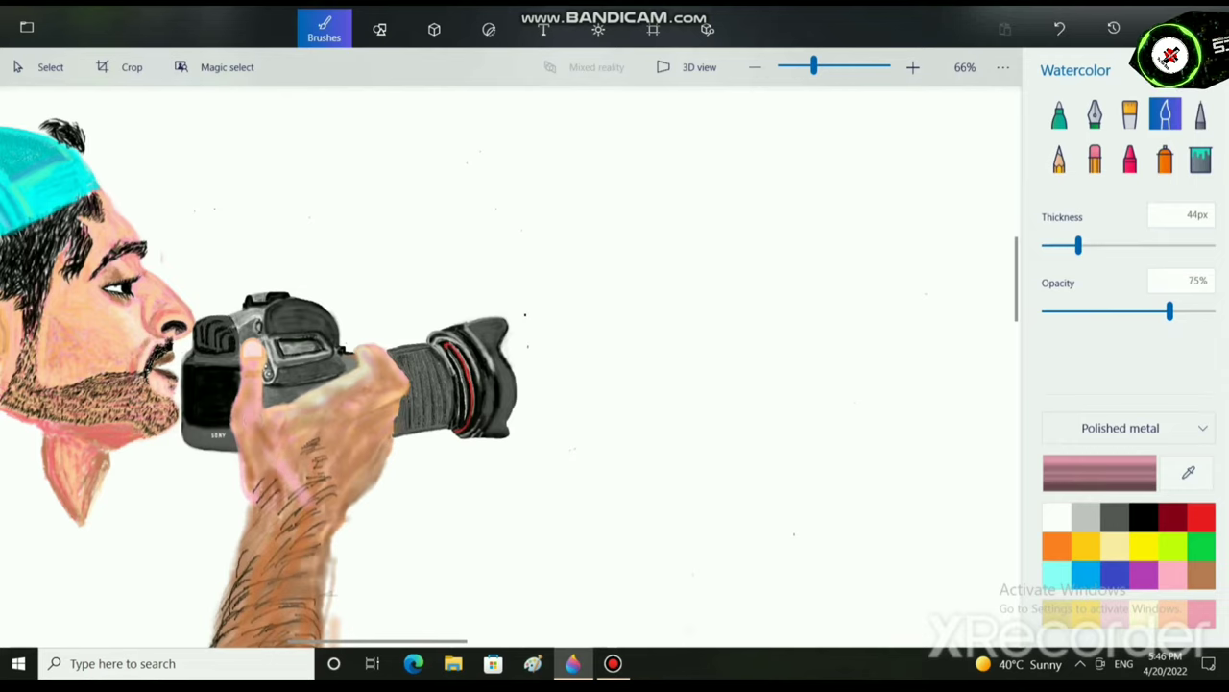
key(ctrl+z)
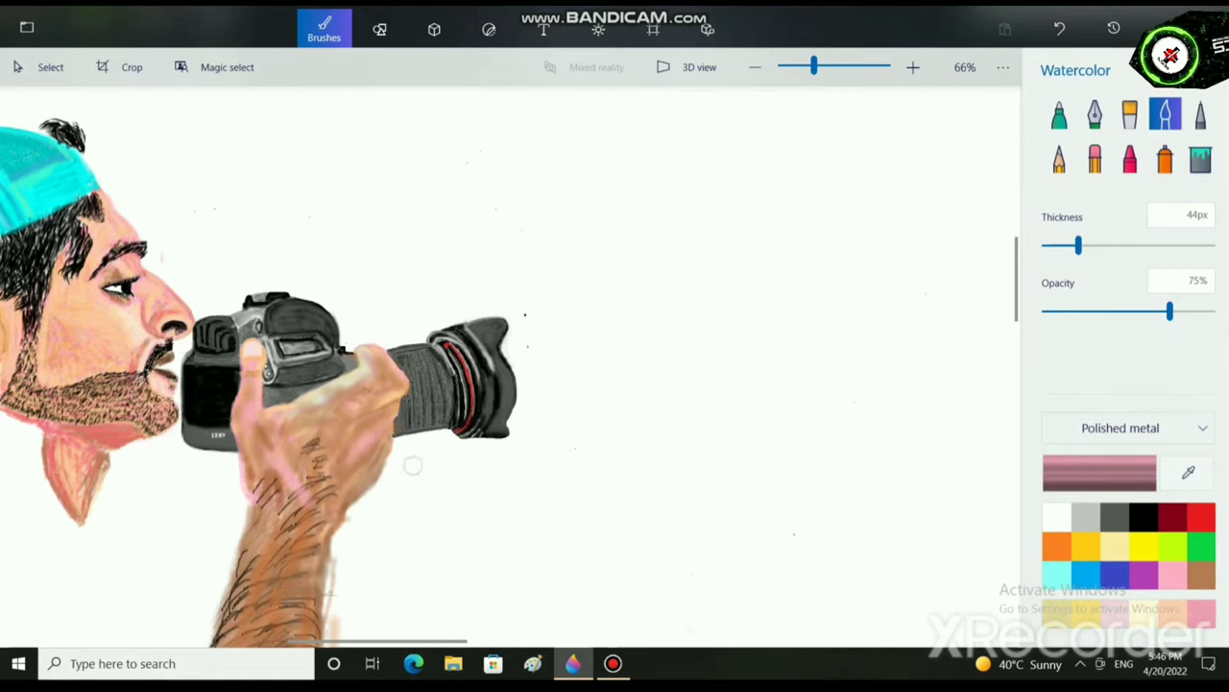
Reduce the watercolor thickness to 27px and add pink highlights to the back of the hand and knuckles.
mouse_move(1078, 246)
mouse_down()
mouse_move(1051, 246)
mouse_move(1062, 246)
mouse_up()
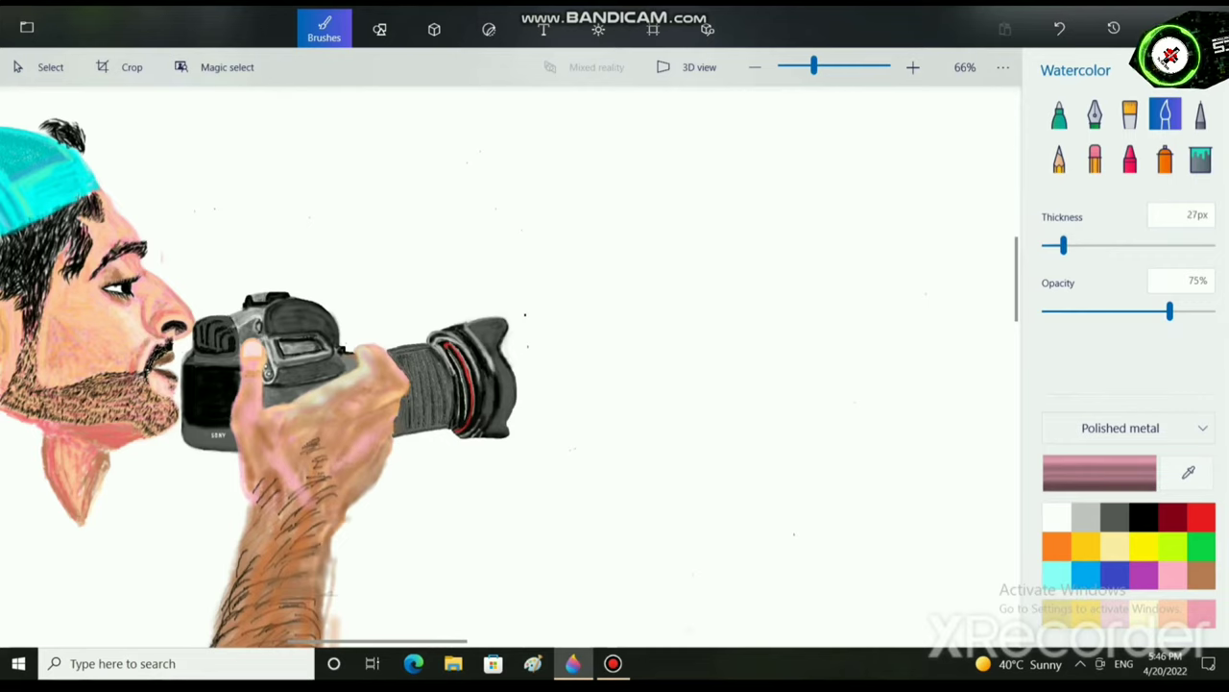
key(ctrl+z)
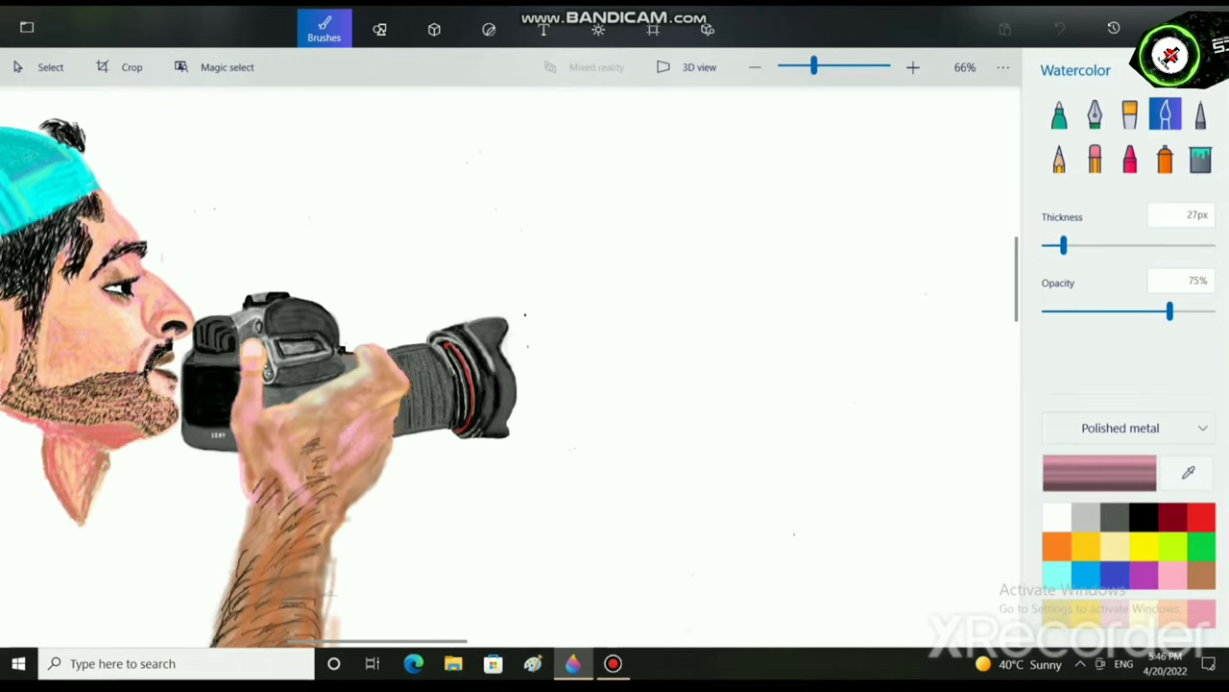
drag(347, 446, 345, 458)
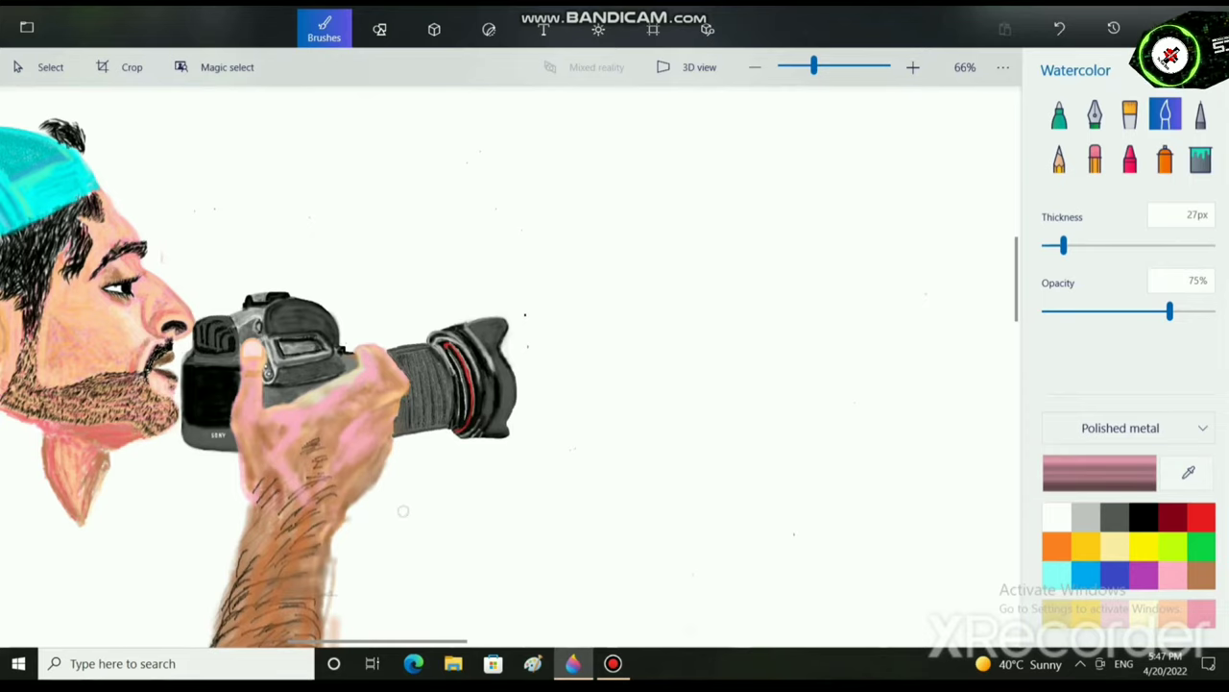
Add pink watercolor highlights across the wrist and the start of the forearm.
scroll(403, 511, down, 2)
drag(429, 511, 351, 425)
scroll(352, 425, up, 2)
drag(316, 478, 352, 409)
mouse_move(220, 387)
mouse_down()
mouse_move(231, 422)
mouse_move(234, 379)
mouse_move(214, 419)
mouse_up()
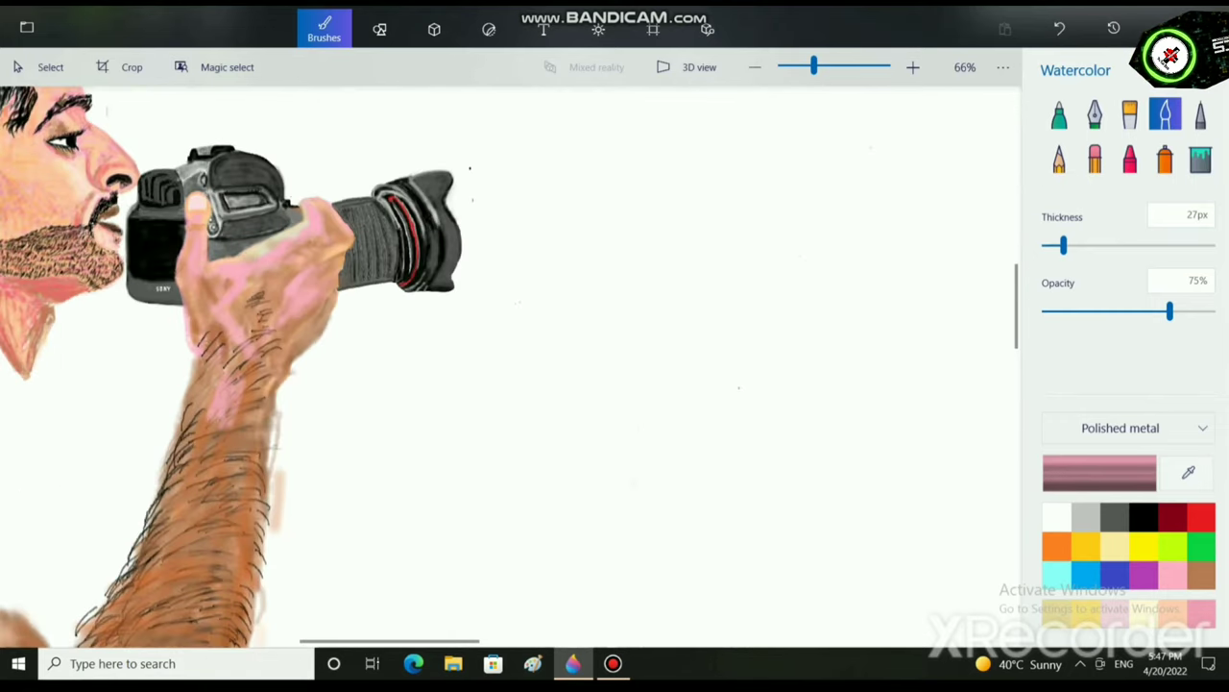
drag(236, 352, 229, 386)
Paint pale highlights on the elbow tip and blend them with orange watercolor.
scroll(234, 366, down, 5)
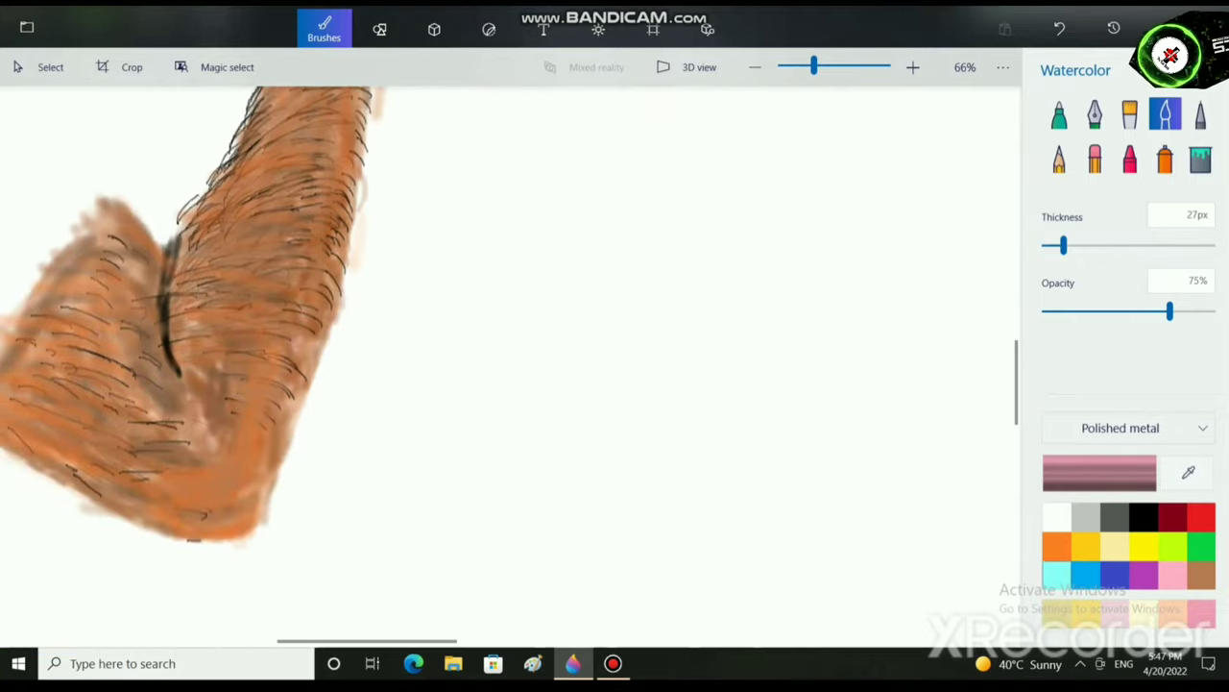
click(1173, 612)
mouse_move(171, 472)
mouse_down()
mouse_move(227, 487)
mouse_move(236, 471)
mouse_move(202, 491)
mouse_move(219, 494)
mouse_up()
click(1057, 546)
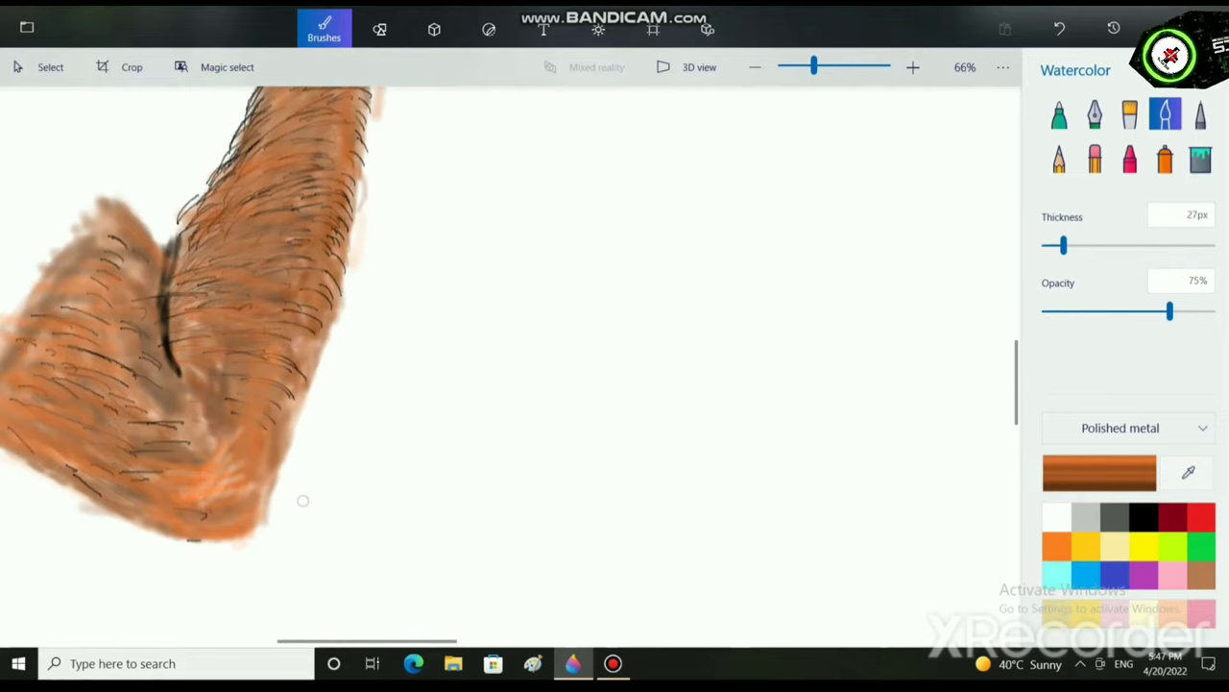
scroll(229, 492, down, 4)
scroll(305, 513, down, 1)
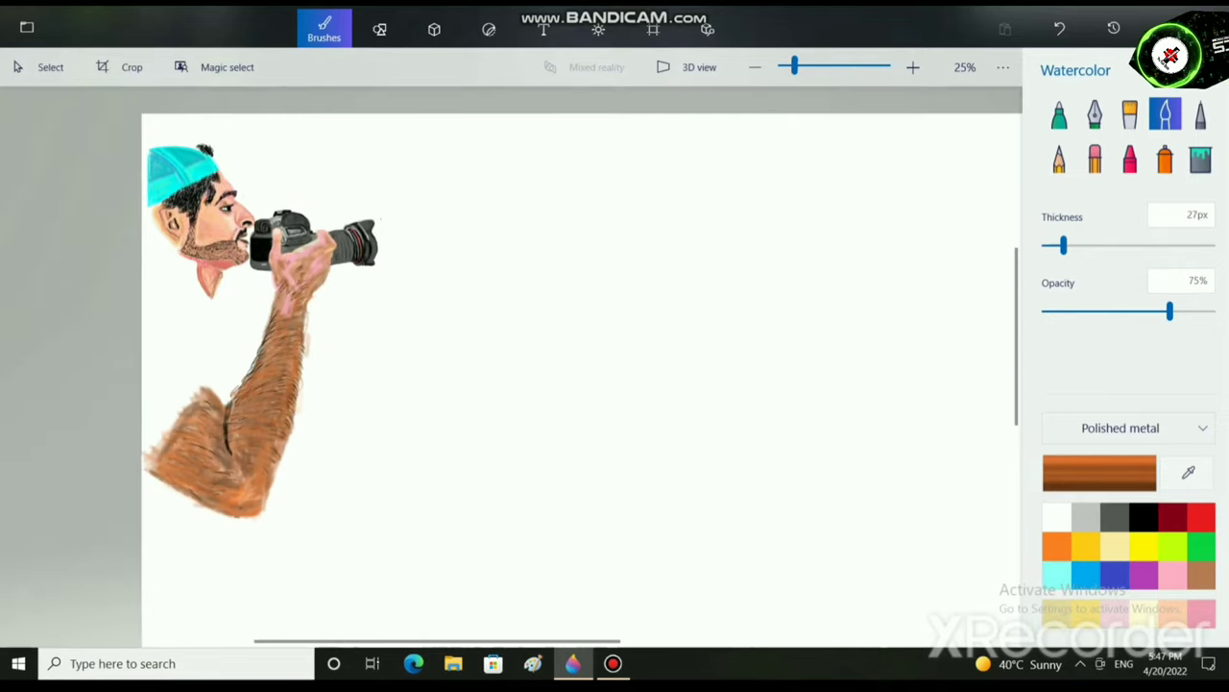
Outline a second forearm in brown watercolor, extending from behind the raised arm out past the camera lens.
scroll(265, 423, up, 5)
scroll(461, 306, up, 5)
scroll(465, 348, left, 2)
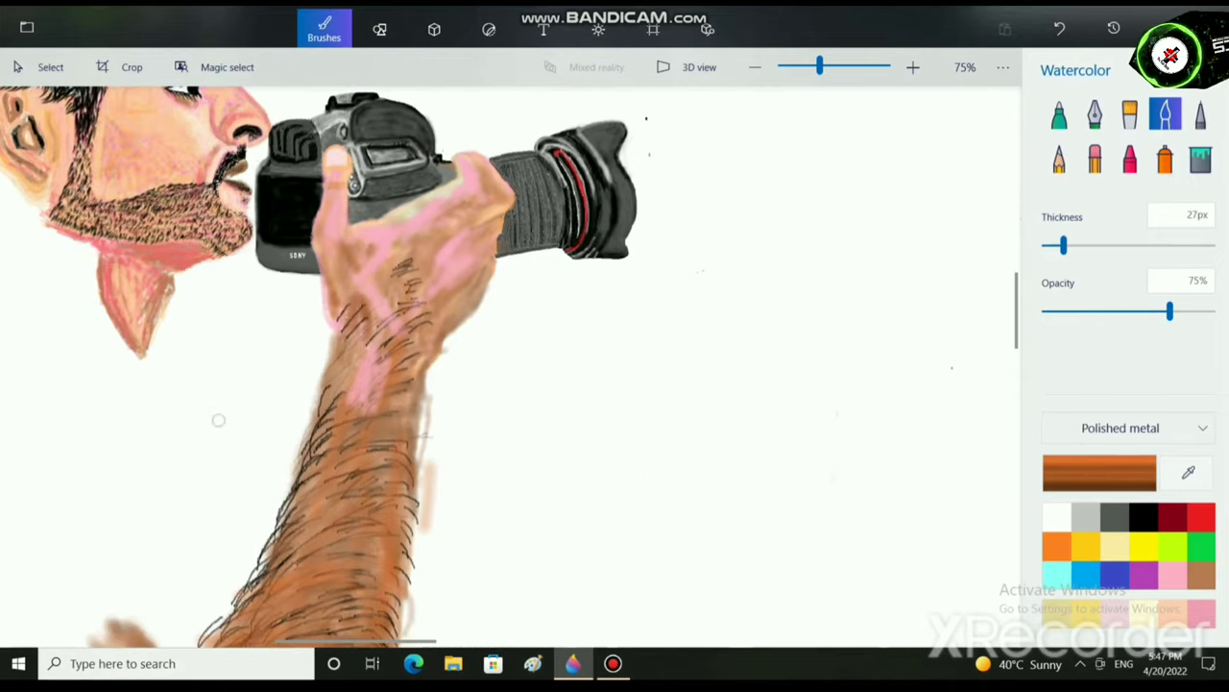
click(1203, 576)
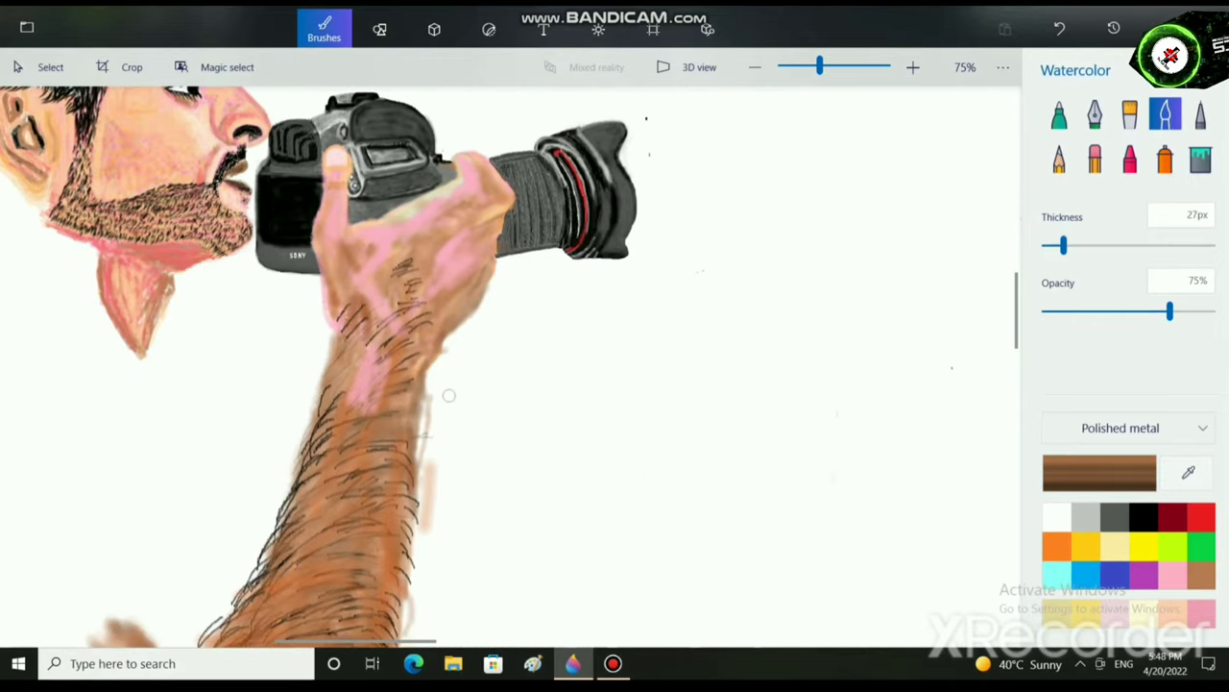
mouse_move(472, 427)
mouse_down()
mouse_move(615, 425)
mouse_move(690, 447)
mouse_move(624, 437)
mouse_move(711, 432)
mouse_move(693, 437)
mouse_move(749, 394)
mouse_move(924, 348)
mouse_move(864, 370)
mouse_move(1016, 304)
mouse_up()
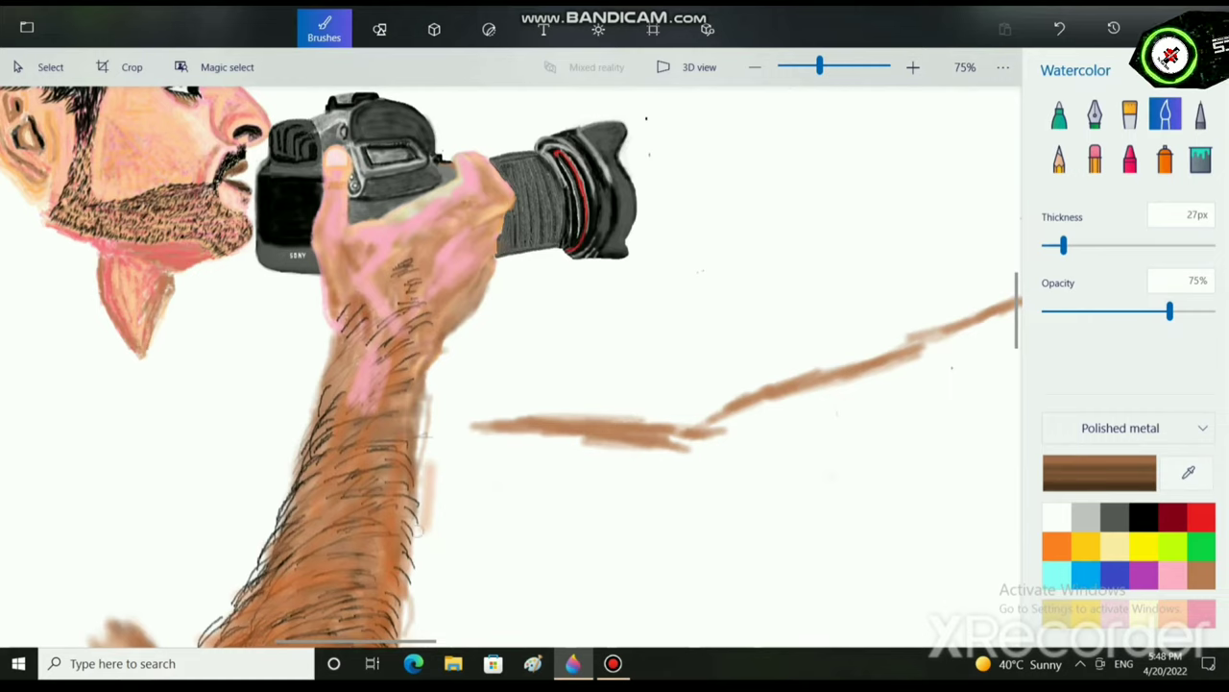
mouse_move(415, 530)
mouse_down()
mouse_move(474, 536)
mouse_move(423, 547)
mouse_move(494, 536)
mouse_move(423, 559)
mouse_up()
mouse_move(421, 560)
mouse_down()
mouse_move(716, 536)
mouse_move(659, 547)
mouse_move(716, 549)
mouse_move(907, 459)
mouse_move(1022, 371)
mouse_up()
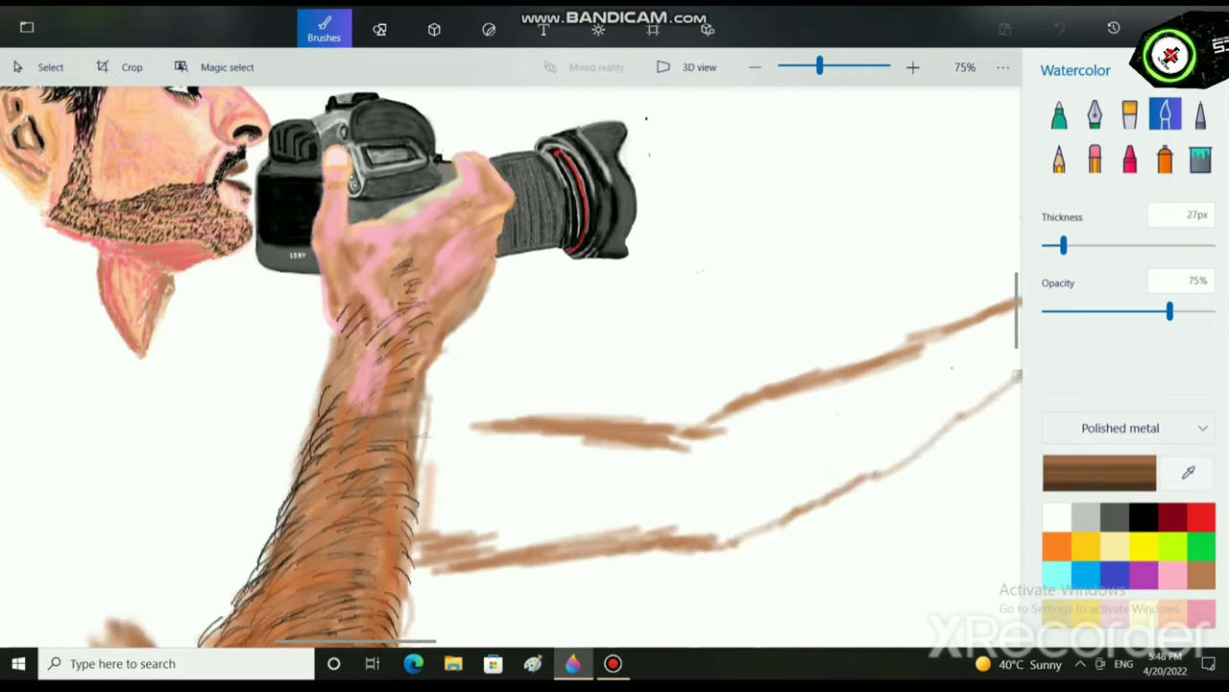
mouse_move(461, 436)
mouse_down()
mouse_move(470, 424)
mouse_move(421, 485)
mouse_up()
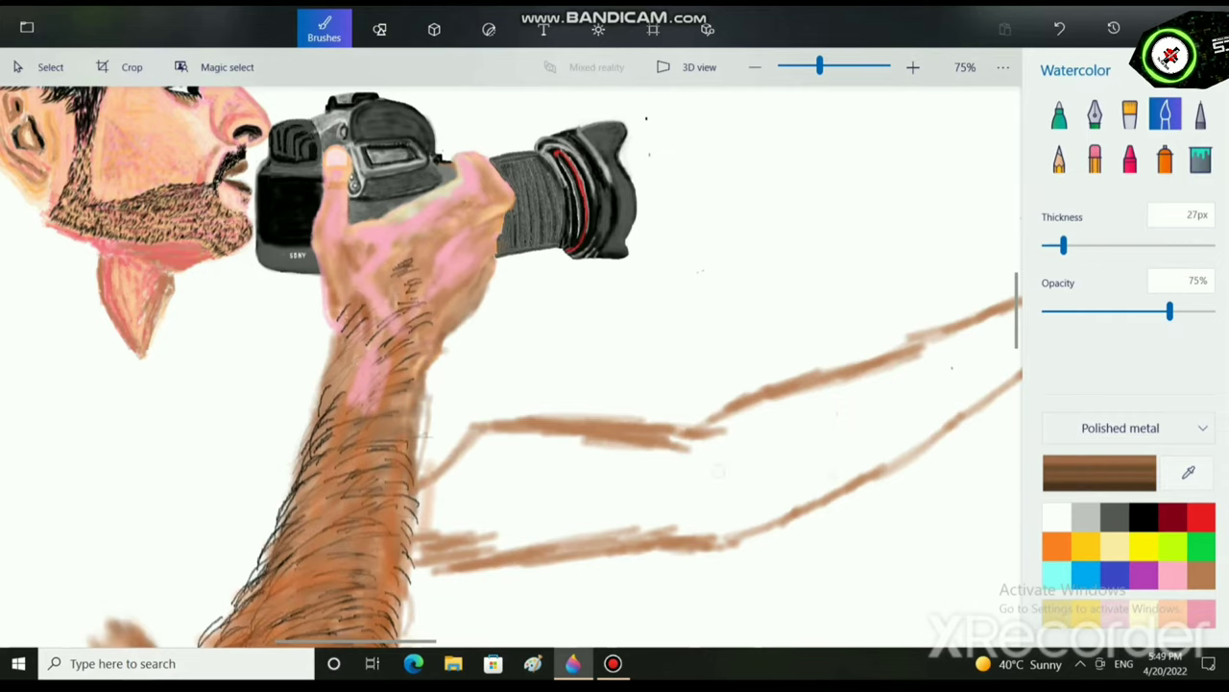
Extend the second arm's outline to the wrist and sketch its upright hand with fingers in brown watercolor.
scroll(718, 470, down, 3)
scroll(711, 480, down, 2)
scroll(710, 481, right, 2)
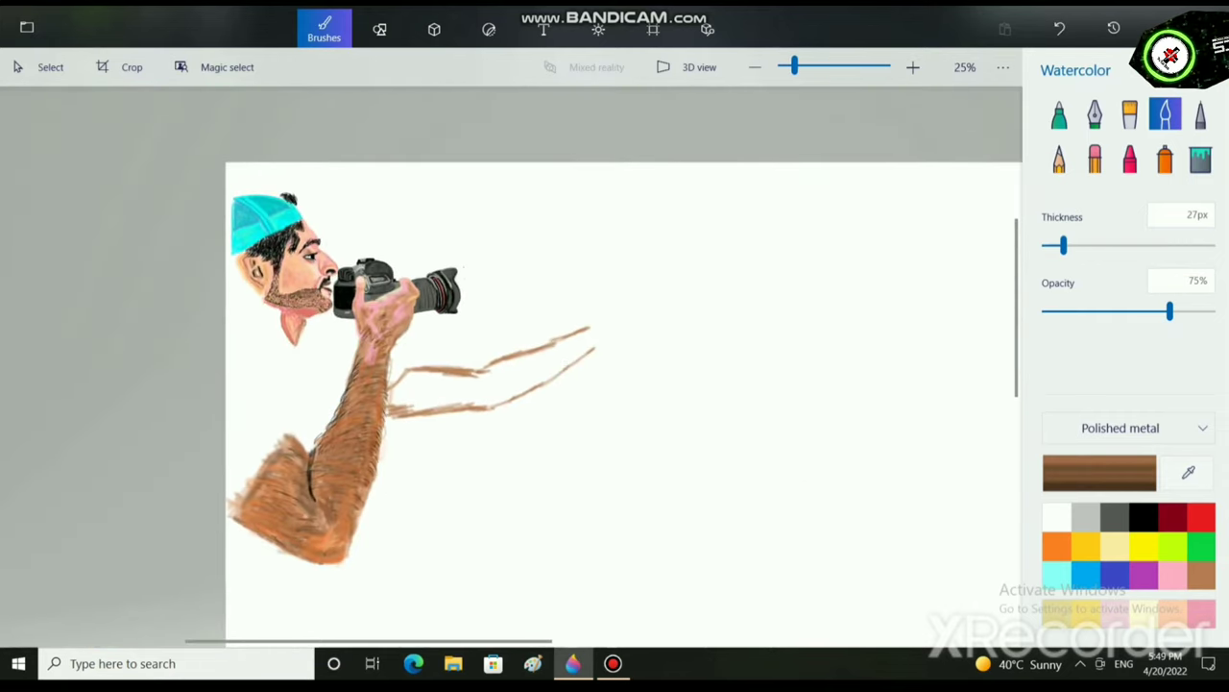
scroll(588, 348, up, 4)
mouse_move(488, 306)
mouse_down()
mouse_move(601, 247)
mouse_move(659, 234)
mouse_move(652, 180)
mouse_move(654, 229)
mouse_up()
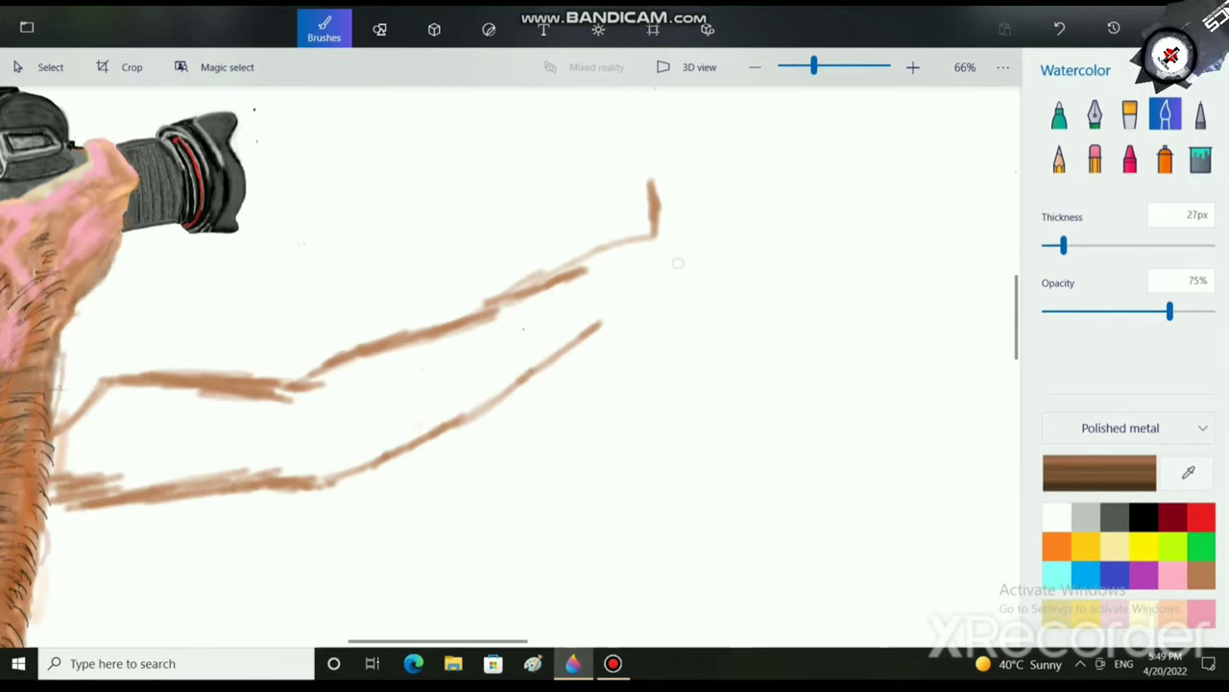
mouse_move(657, 205)
mouse_down()
mouse_move(640, 174)
mouse_move(662, 98)
mouse_up()
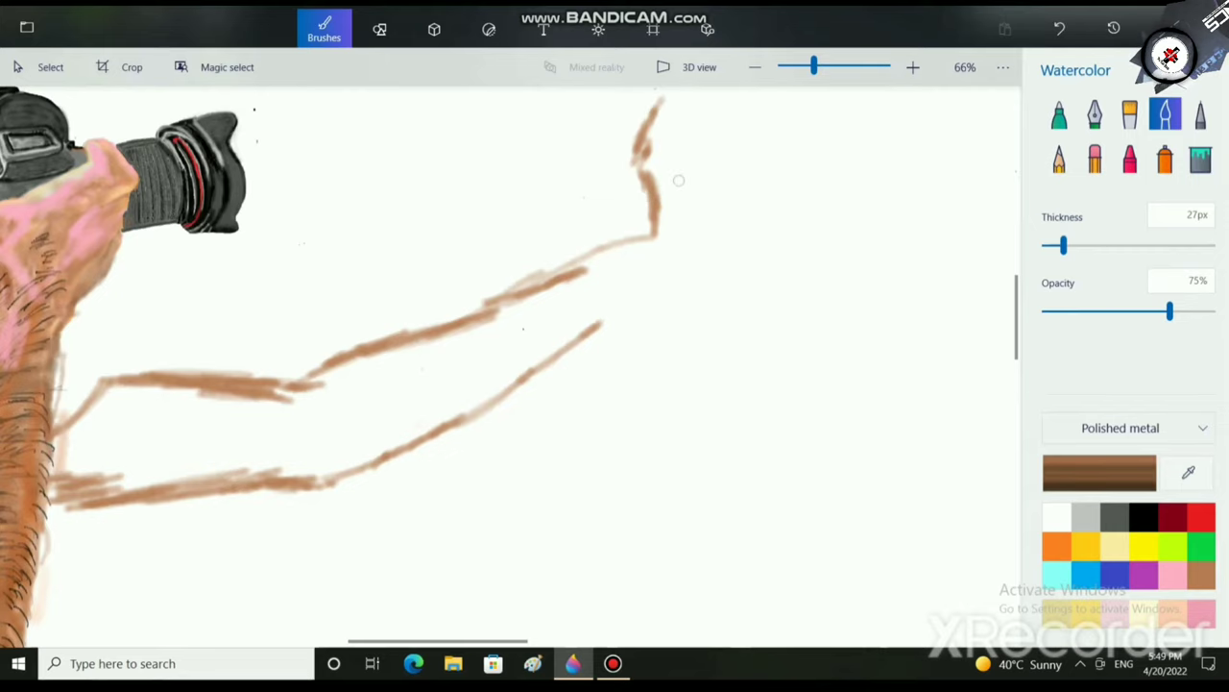
scroll(691, 240, down, 3)
ctrl+scroll(675, 169, up, 2)
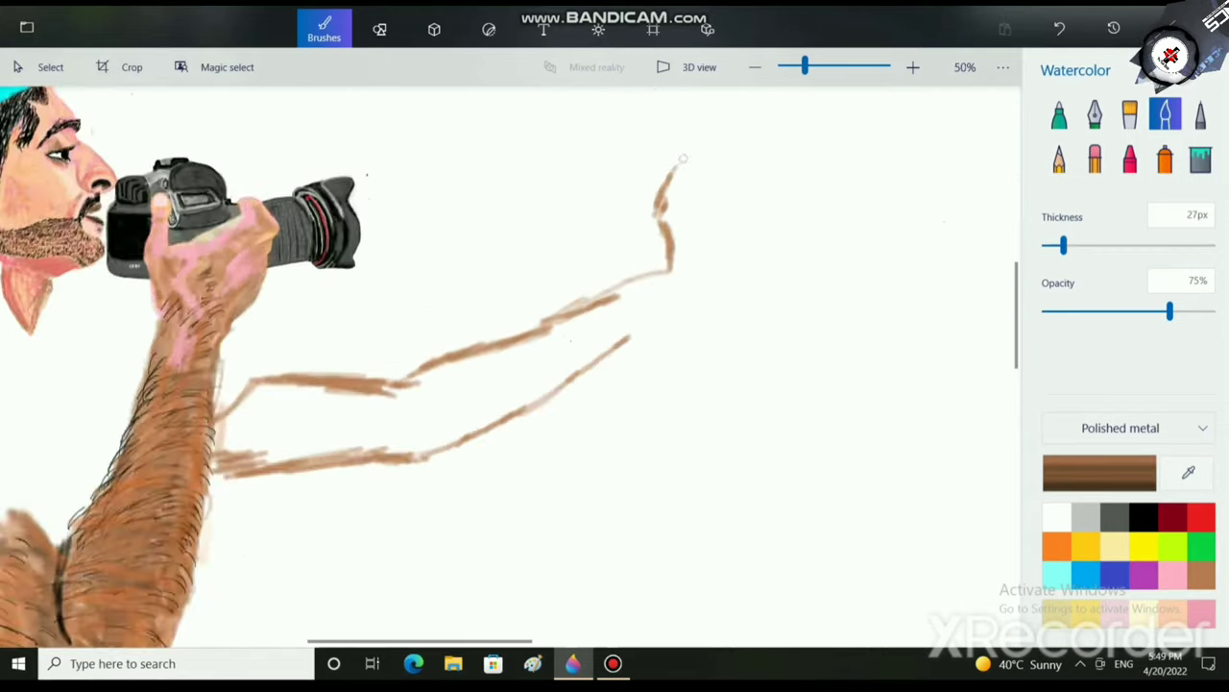
mouse_move(617, 403)
mouse_down()
mouse_move(669, 301)
mouse_move(639, 333)
mouse_move(671, 305)
mouse_move(640, 377)
mouse_move(679, 332)
mouse_move(657, 372)
mouse_move(677, 348)
mouse_move(658, 390)
mouse_move(667, 409)
mouse_move(739, 317)
mouse_move(704, 405)
mouse_move(720, 355)
mouse_move(707, 382)
mouse_move(711, 351)
mouse_move(702, 549)
mouse_move(653, 565)
mouse_up()
Thicken the lower edge of the extended arm with brown strokes from the raised forearm to the wrist.
ctrl+scroll(559, 376, down, 3)
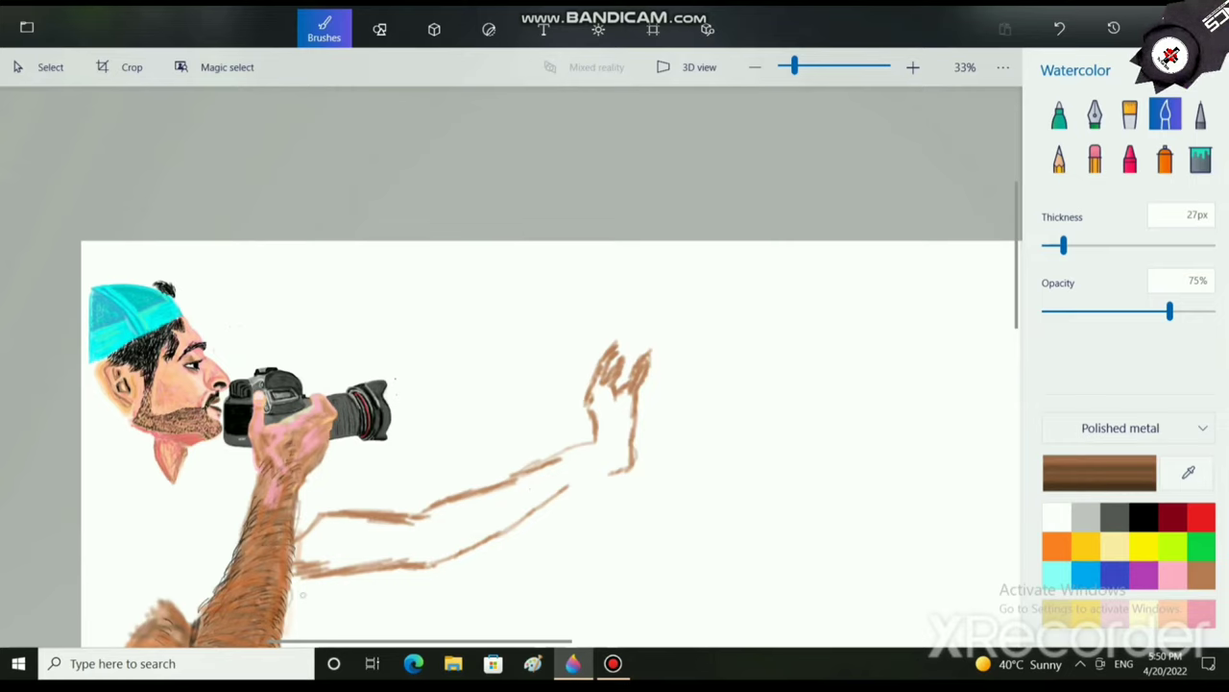
mouse_move(294, 586)
mouse_down()
mouse_move(511, 538)
mouse_move(603, 469)
mouse_up()
ctrl+scroll(709, 428, down, 3)
scroll(511, 365, up, 3)
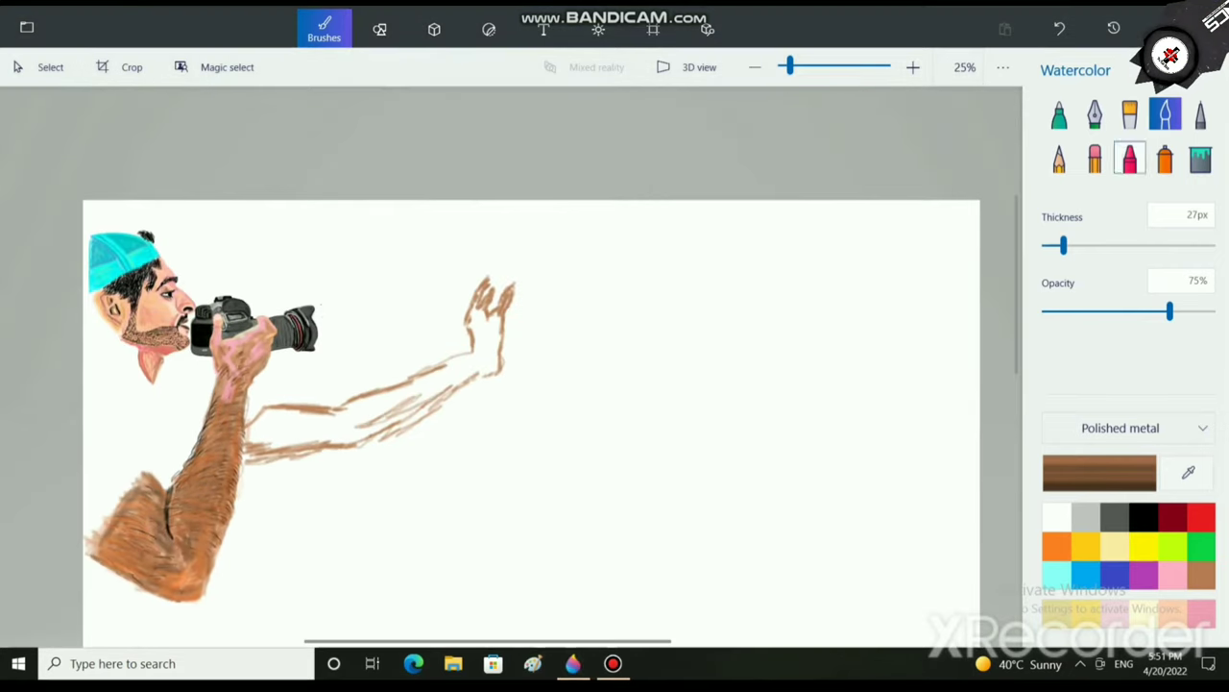
Increase the watercolor thickness to 58px and fill the extended arm and its palm with brown.
drag(1063, 246, 1078, 246)
drag(368, 415, 444, 381)
drag(1077, 246, 1090, 246)
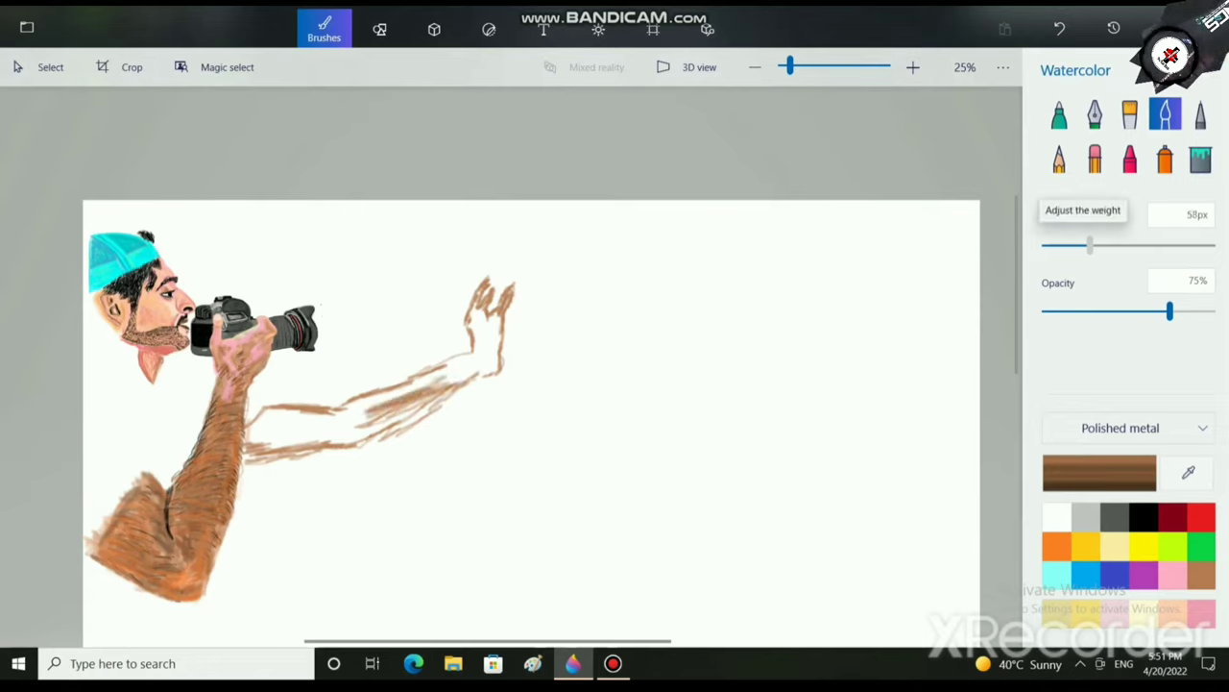
mouse_move(428, 404)
mouse_down()
mouse_move(362, 423)
mouse_move(403, 392)
mouse_move(423, 392)
mouse_move(346, 432)
mouse_move(274, 413)
mouse_move(365, 409)
mouse_move(274, 440)
mouse_move(370, 434)
mouse_move(437, 398)
mouse_move(446, 370)
mouse_move(404, 423)
mouse_move(427, 383)
mouse_move(484, 354)
mouse_move(477, 318)
mouse_move(499, 361)
mouse_move(497, 348)
mouse_up()
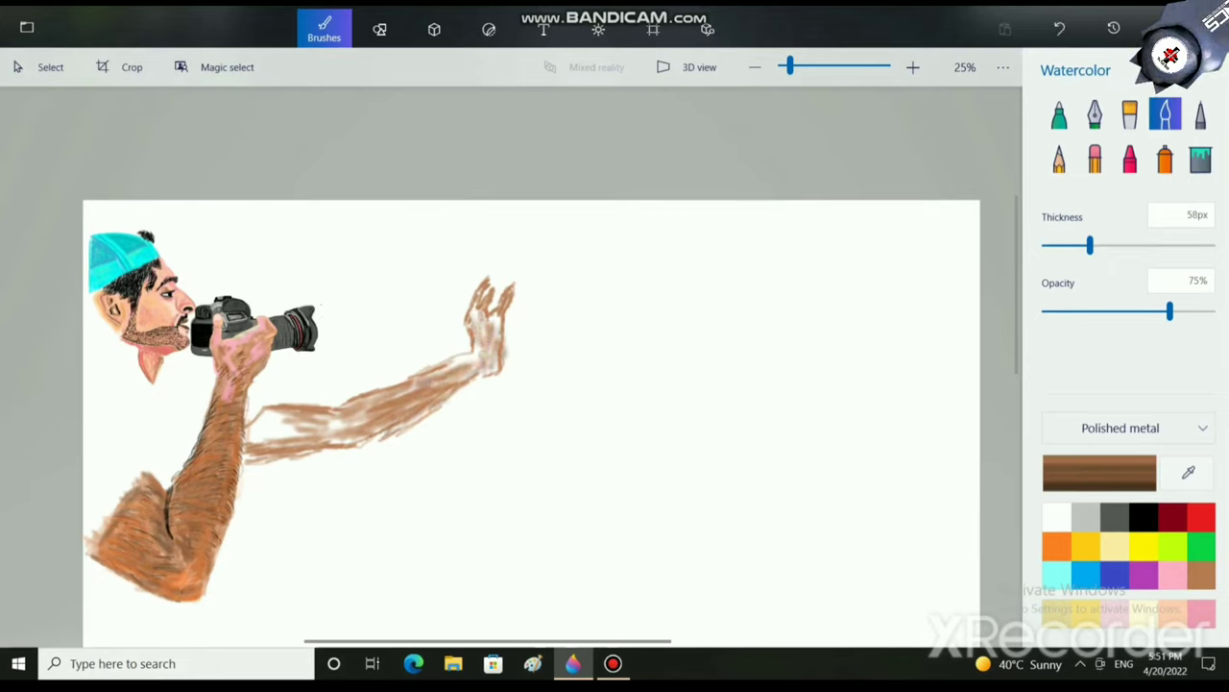
mouse_move(313, 442)
mouse_down()
mouse_move(260, 422)
mouse_move(249, 451)
mouse_move(365, 424)
mouse_up()
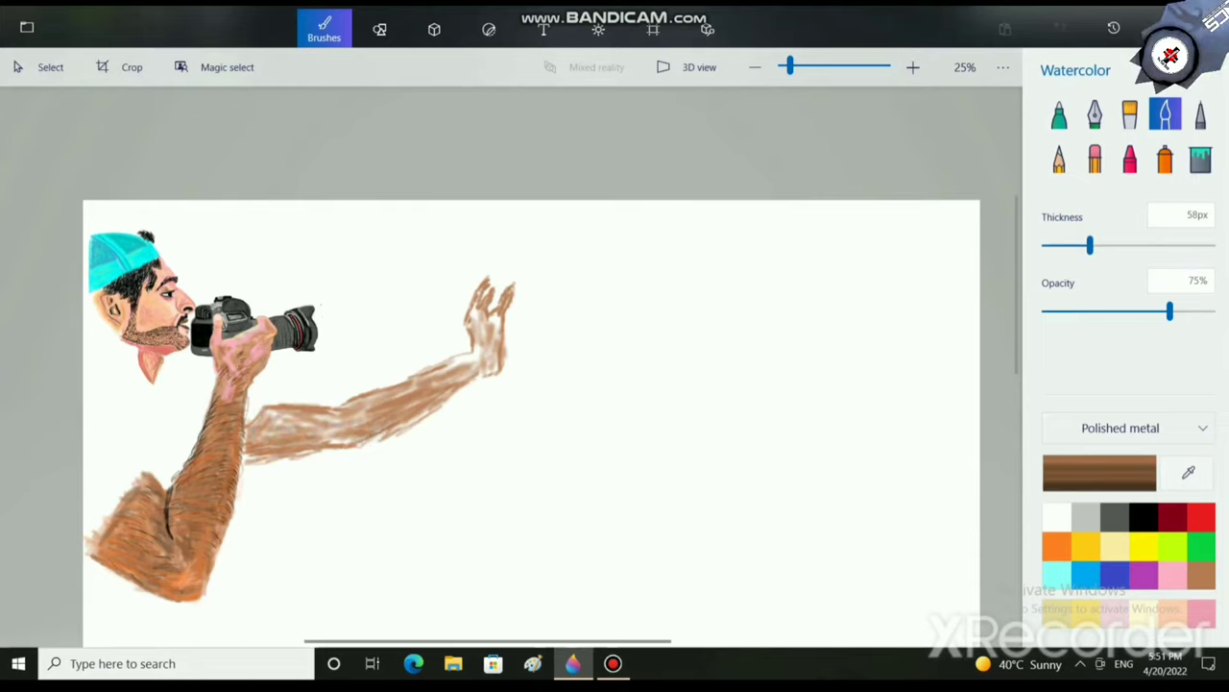
mouse_move(442, 372)
mouse_down()
mouse_move(476, 357)
mouse_move(477, 324)
mouse_move(469, 376)
mouse_up()
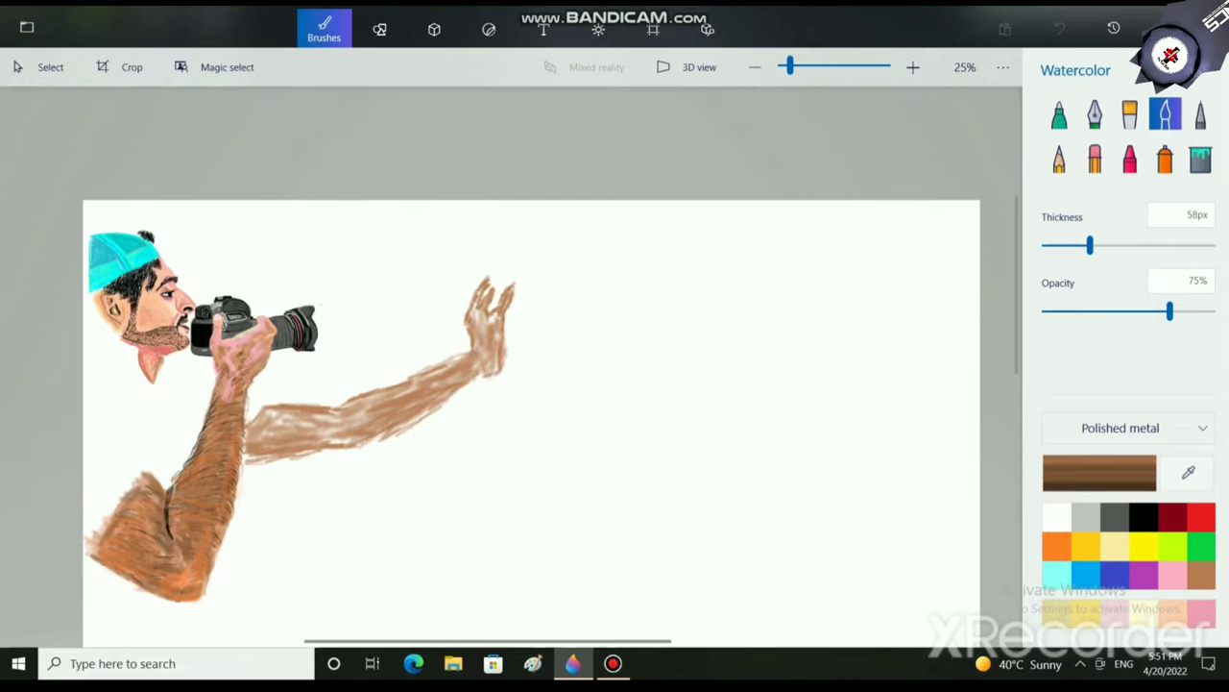
drag(395, 427, 426, 412)
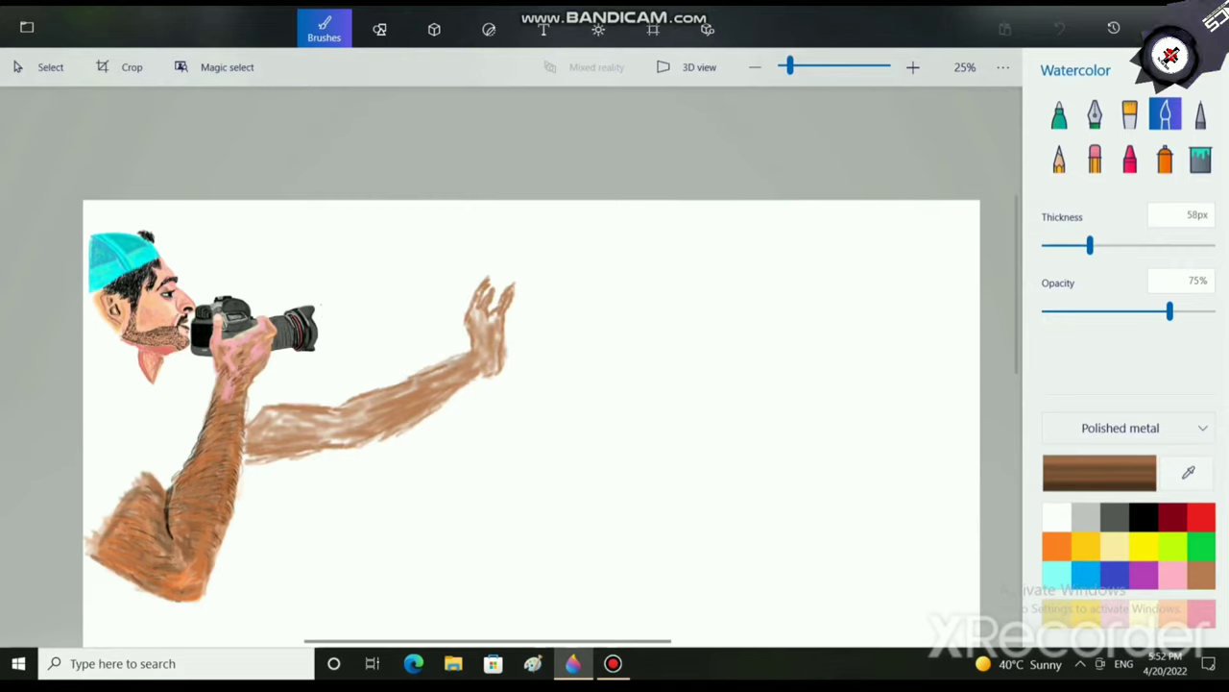
mouse_move(326, 437)
mouse_down()
mouse_move(358, 426)
mouse_move(342, 417)
mouse_move(375, 397)
mouse_up()
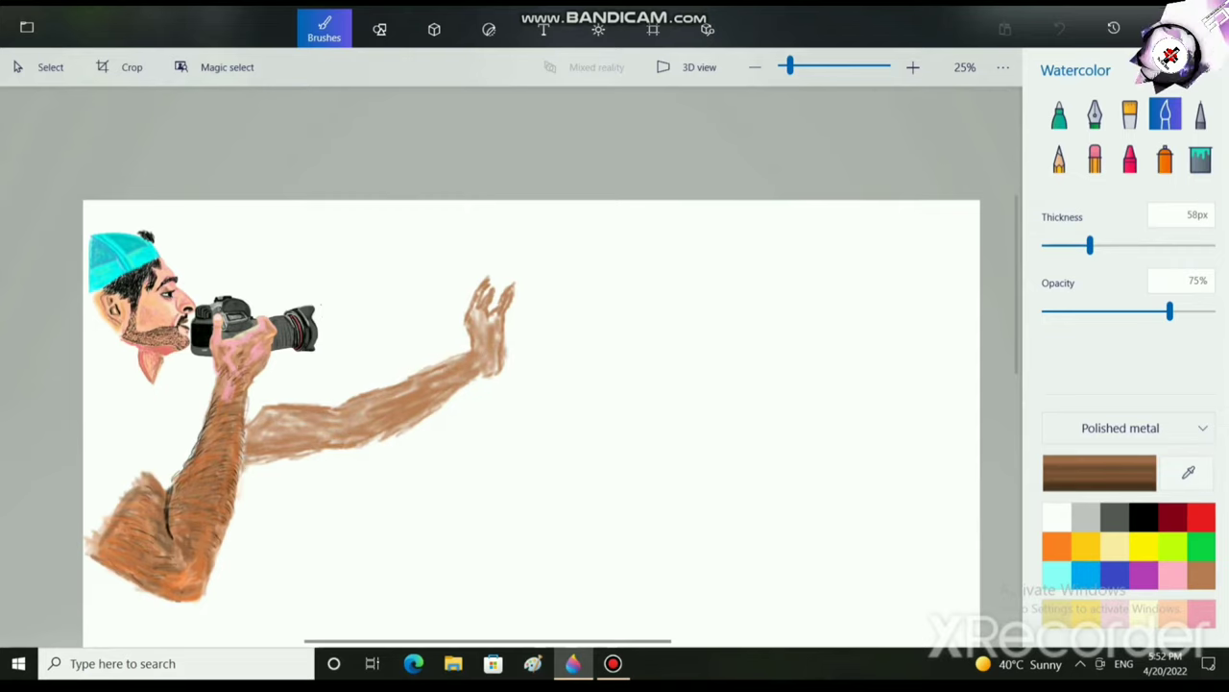
Soften the upper edge of the extended forearm with broad brown watercolor strokes up to the wrist.
scroll(496, 284, down, 3)
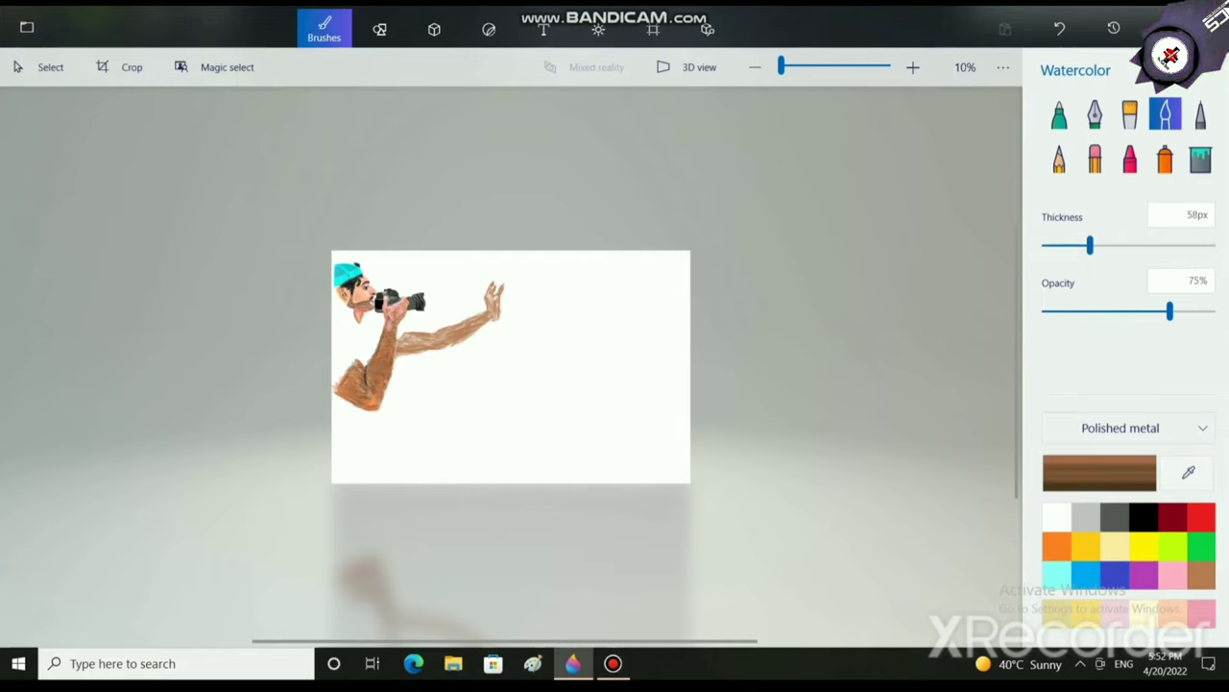
scroll(293, 446, up, 4)
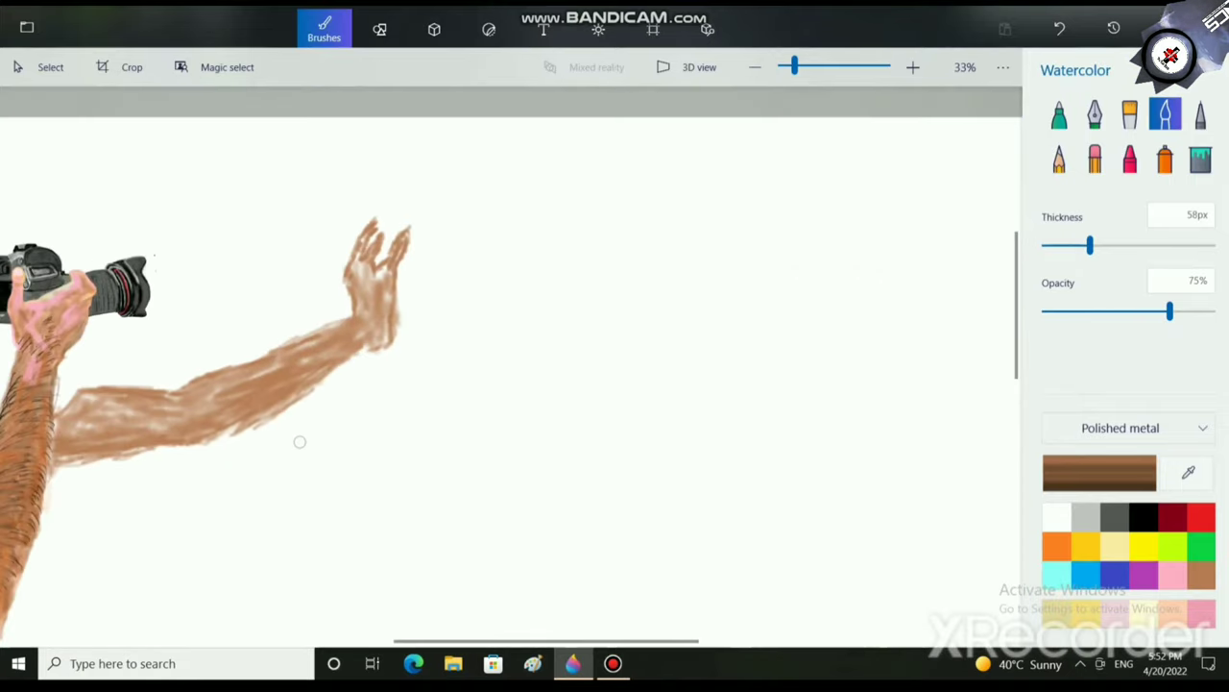
scroll(700, 279, left, 3)
scroll(699, 278, down, 1)
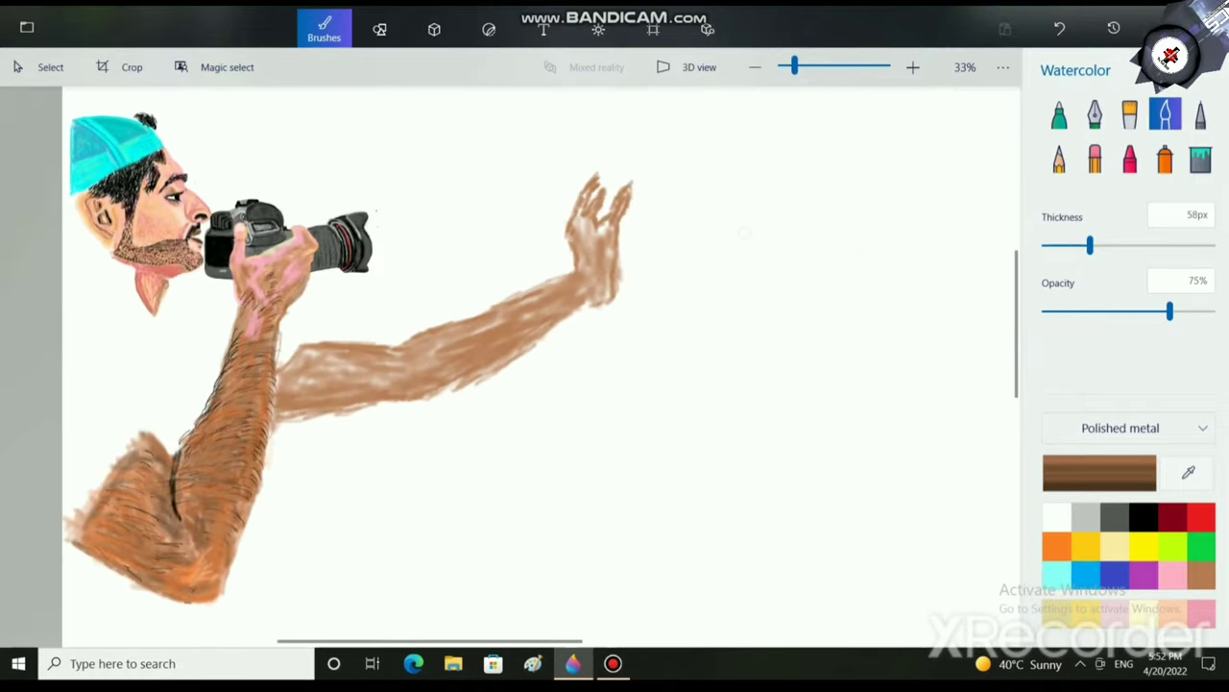
scroll(743, 233, up, 4)
mouse_move(154, 511)
mouse_down()
mouse_move(643, 305)
mouse_move(338, 447)
mouse_move(125, 523)
mouse_move(645, 294)
mouse_up()
scroll(616, 411, down, 1)
scroll(606, 413, up, 1)
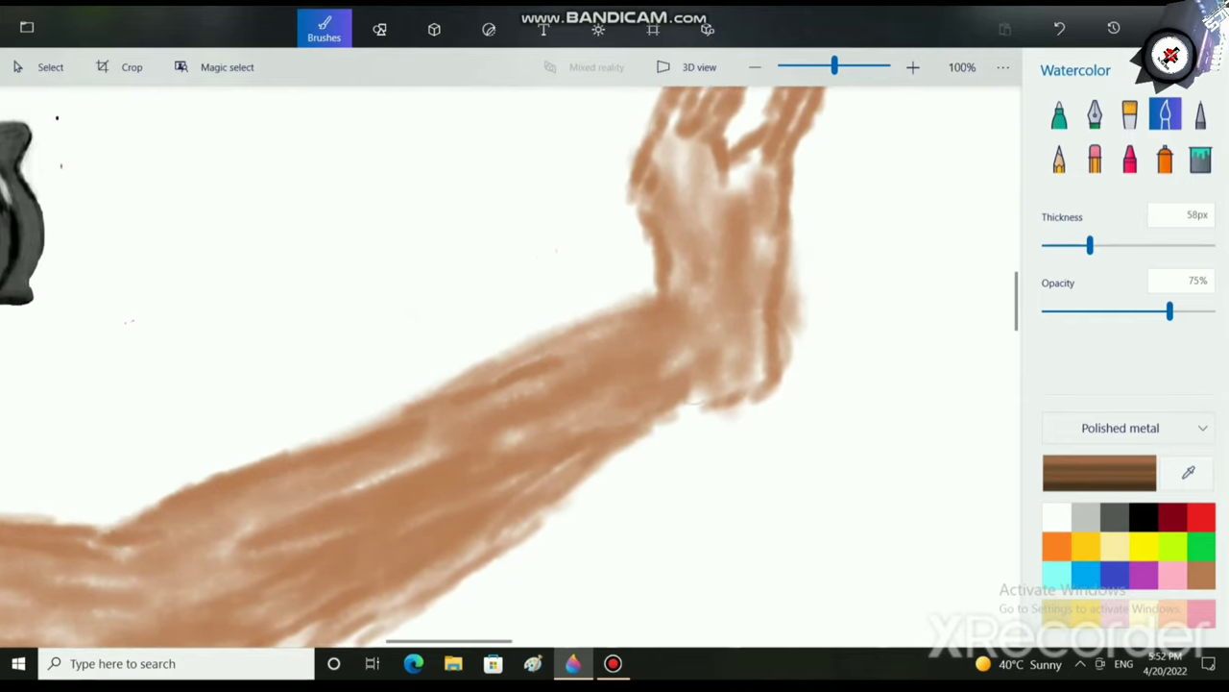
Smooth the underside of the extended arm and blend brown over its upper edge and pale inner patches.
drag(699, 402, 379, 607)
scroll(422, 452, down, 2)
scroll(120, 607, up, 2)
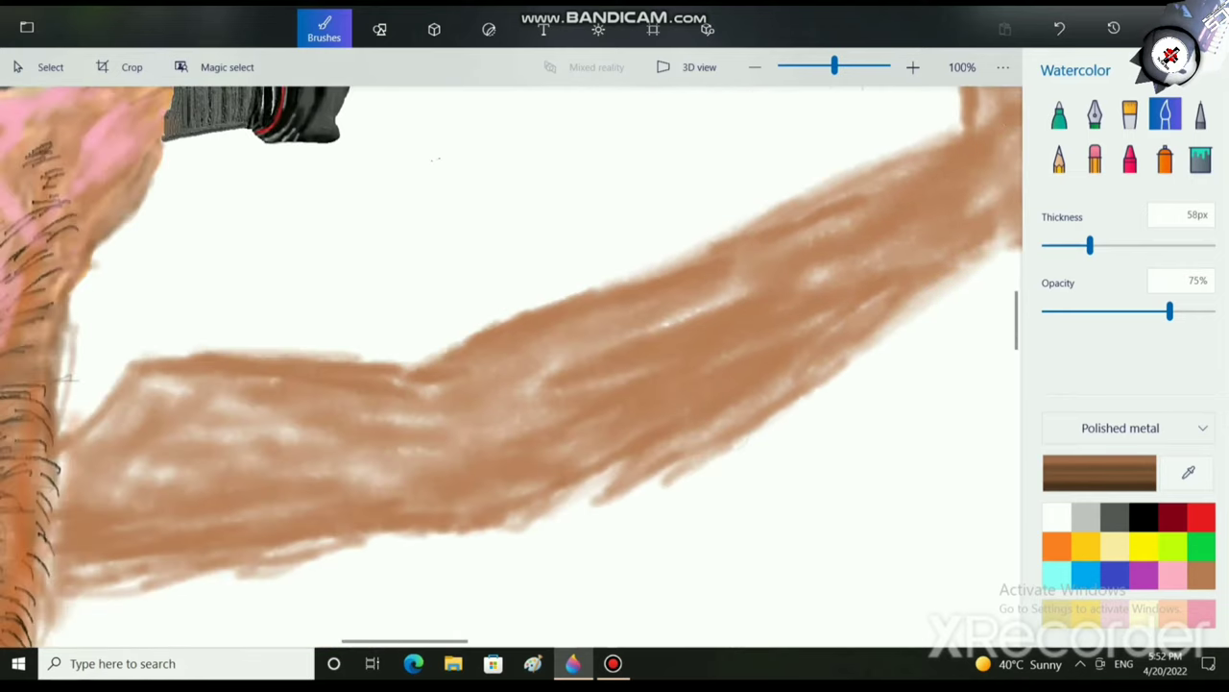
mouse_move(706, 437)
mouse_down()
mouse_move(557, 509)
mouse_move(528, 538)
mouse_move(432, 538)
mouse_move(58, 625)
mouse_move(307, 542)
mouse_up()
mouse_move(130, 363)
mouse_down()
mouse_move(145, 351)
mouse_move(374, 365)
mouse_up()
mouse_move(356, 466)
mouse_down()
mouse_move(572, 398)
mouse_move(744, 283)
mouse_move(720, 245)
mouse_move(836, 229)
mouse_up()
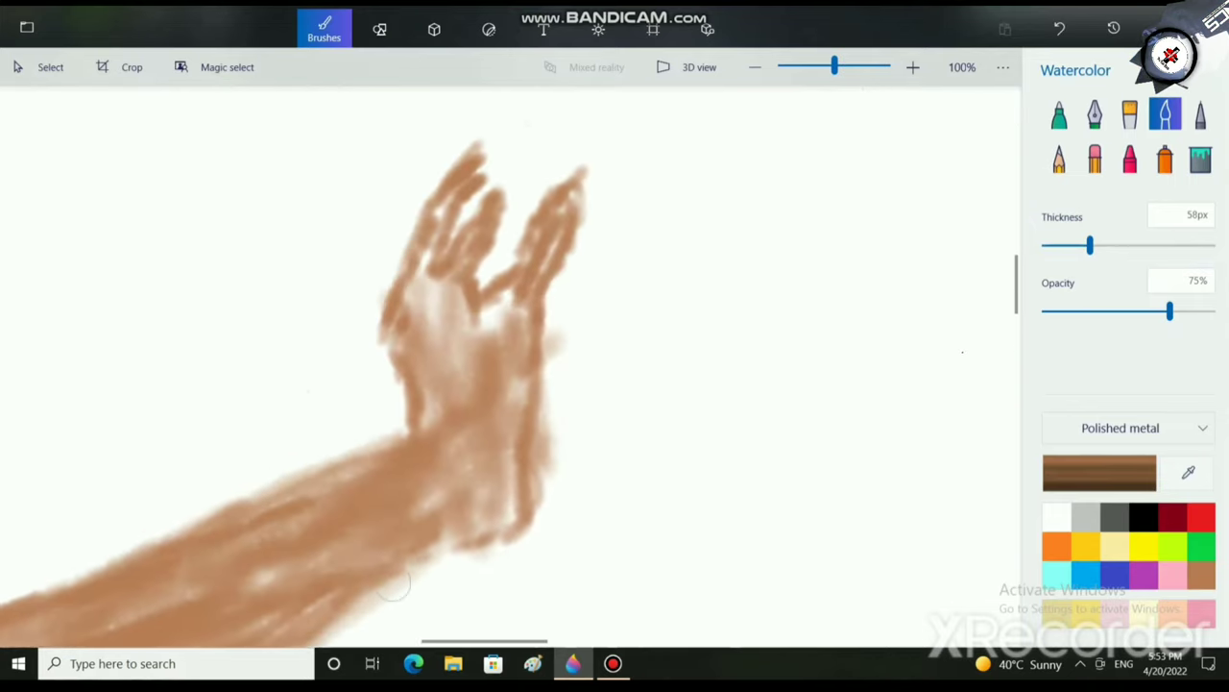
Set the watercolor thickness to 13px, add fine brown strokes to the upright hand's fingers, and undo the last strokes.
drag(1090, 246, 1052, 245)
drag(519, 315, 557, 275)
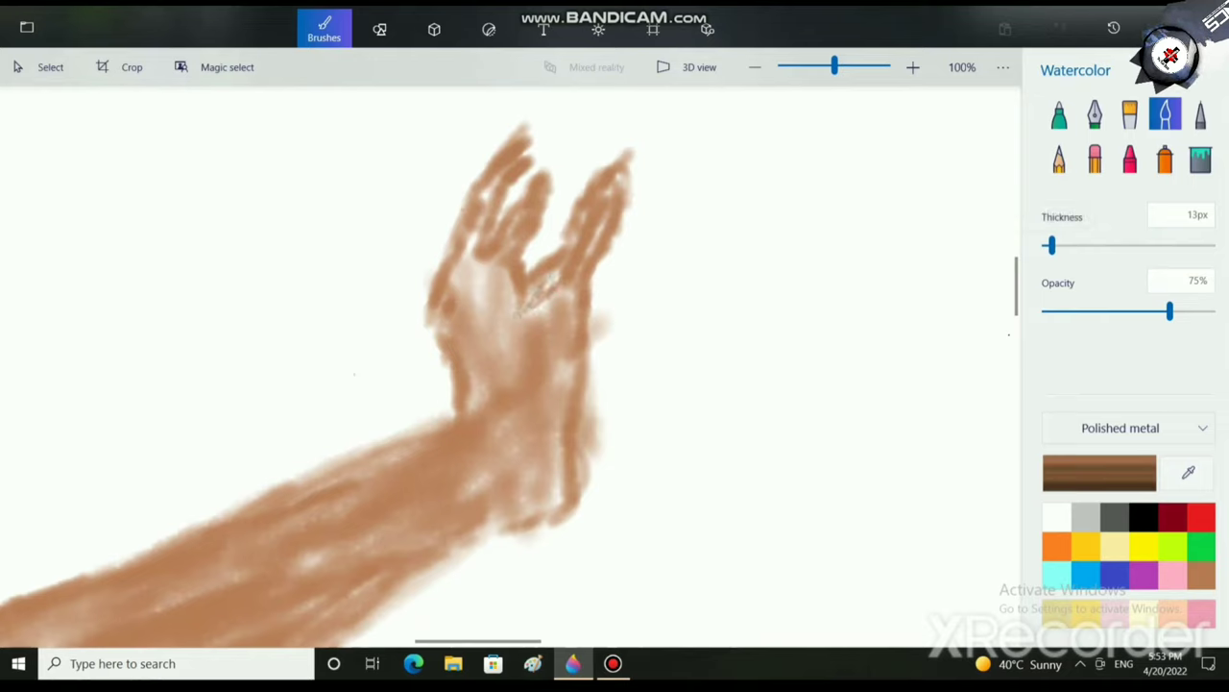
drag(615, 196, 625, 175)
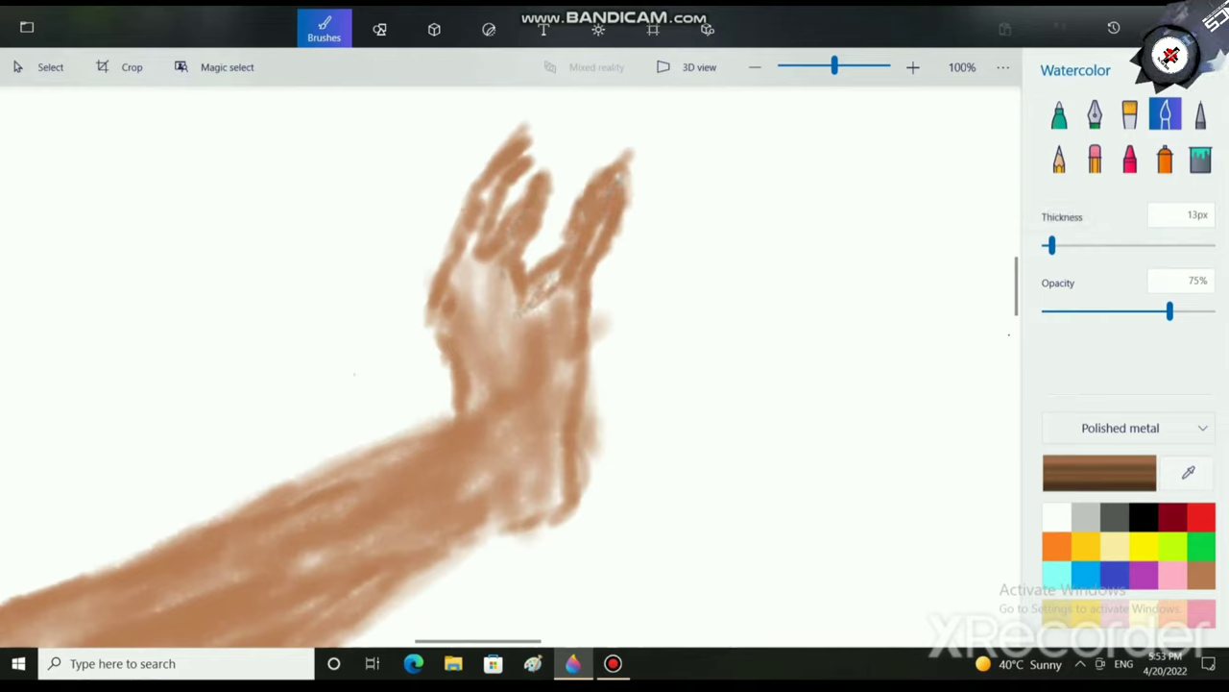
mouse_move(495, 283)
mouse_down()
mouse_move(476, 192)
mouse_move(457, 290)
mouse_move(467, 228)
mouse_up()
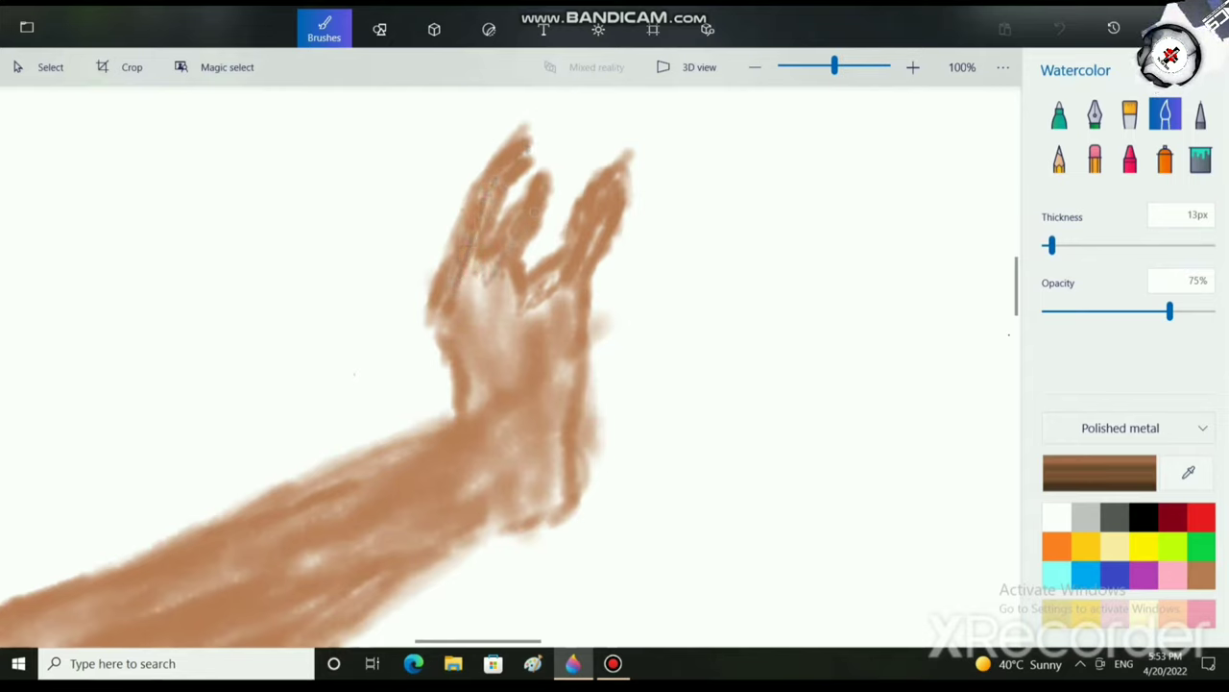
drag(445, 326, 452, 426)
key(ctrl+z)
Fill the outer side of the palm and the finger farthest from the camera with fine brown strokes.
scroll(674, 382, up, 2)
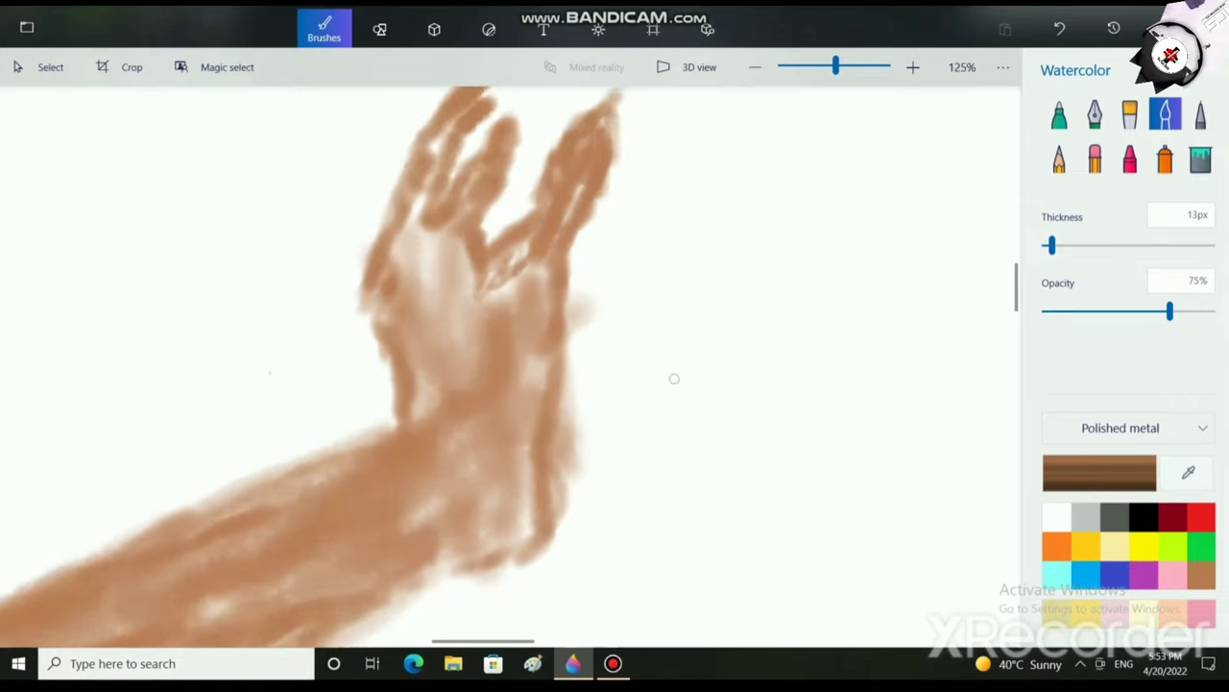
mouse_move(507, 438)
mouse_down()
mouse_move(499, 248)
mouse_move(517, 234)
mouse_up()
mouse_move(565, 204)
mouse_down()
mouse_move(553, 142)
mouse_move(559, 191)
mouse_up()
scroll(538, 123, up, 3)
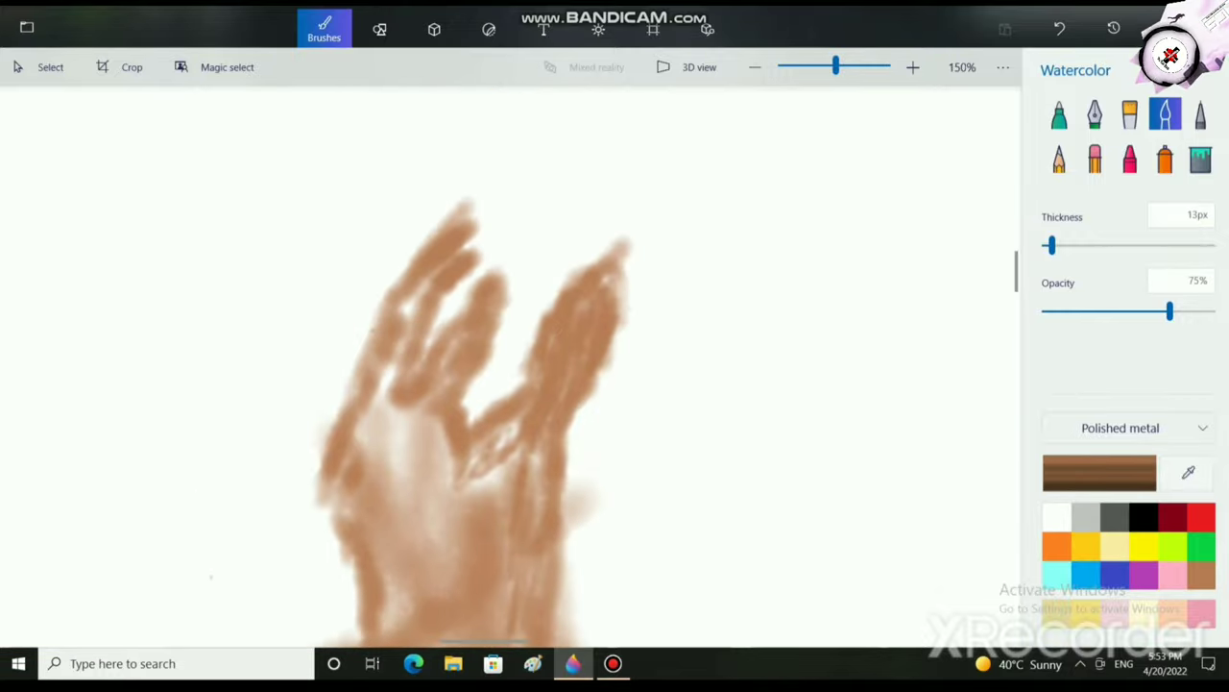
drag(549, 314, 567, 288)
drag(530, 329, 607, 281)
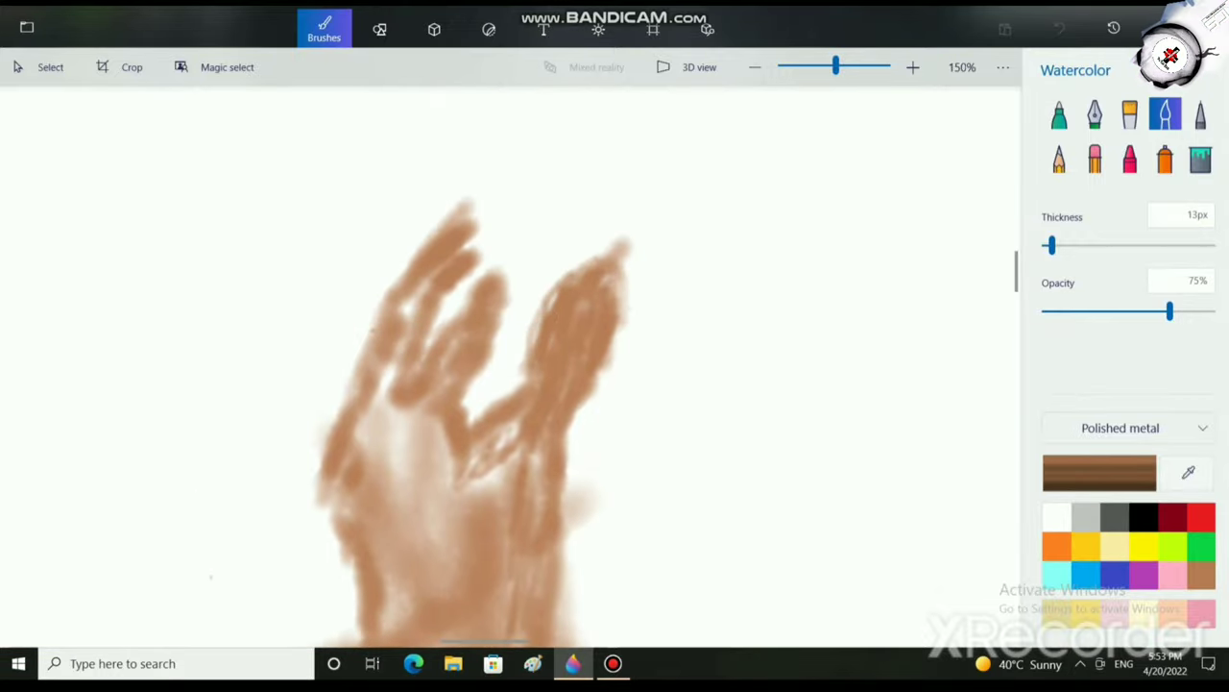
Fill the gaps in the upright hand's fingers nearest the camera and firm up their edges with brown.
drag(440, 395, 433, 411)
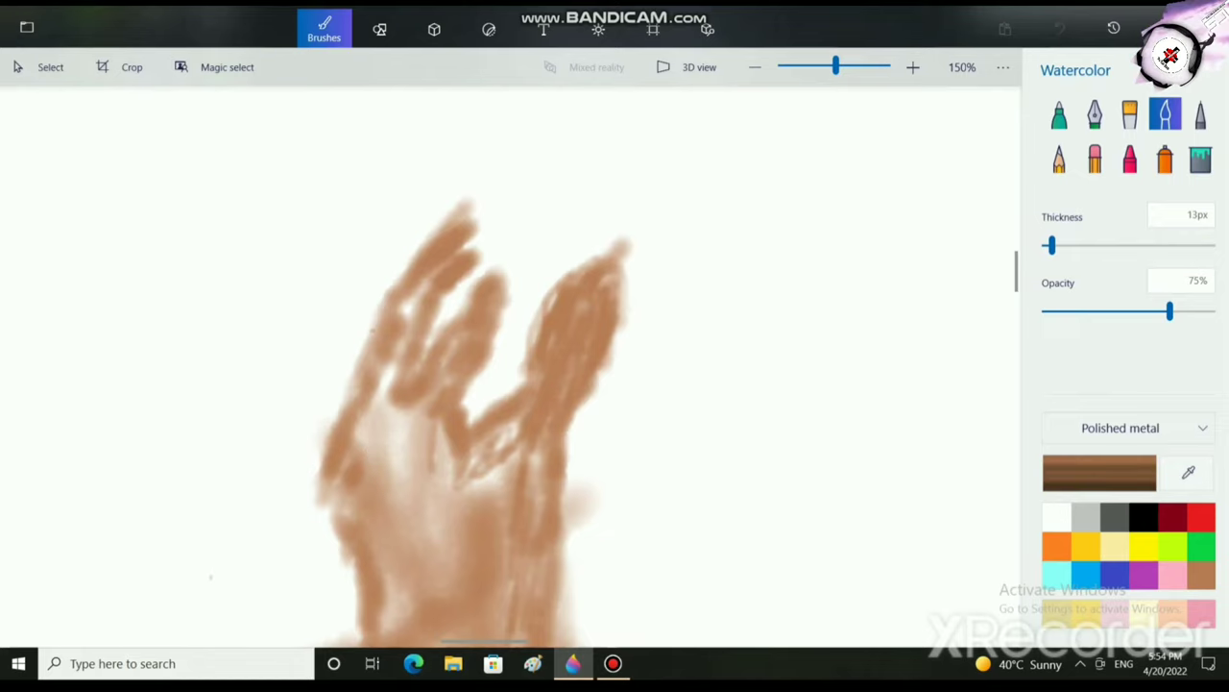
mouse_move(442, 369)
mouse_down()
mouse_move(467, 303)
mouse_move(453, 337)
mouse_move(469, 347)
mouse_move(507, 302)
mouse_move(486, 339)
mouse_move(406, 348)
mouse_move(410, 307)
mouse_up()
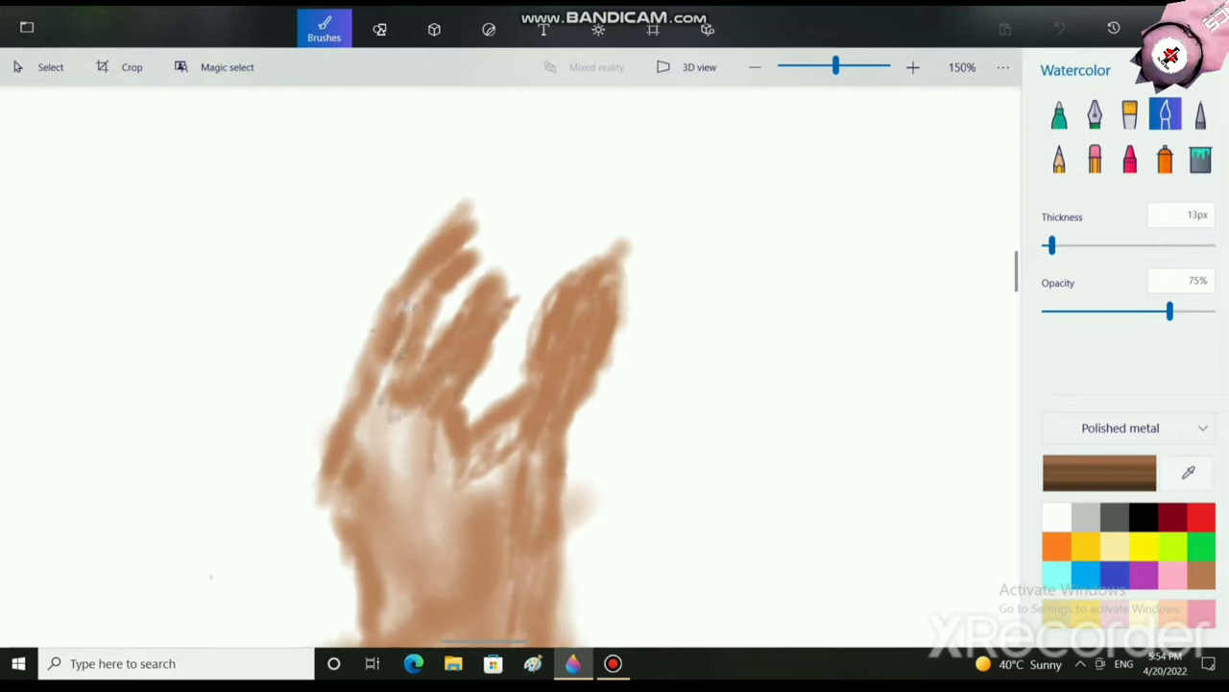
mouse_move(380, 365)
mouse_down()
mouse_move(385, 287)
mouse_move(433, 226)
mouse_move(413, 269)
mouse_up()
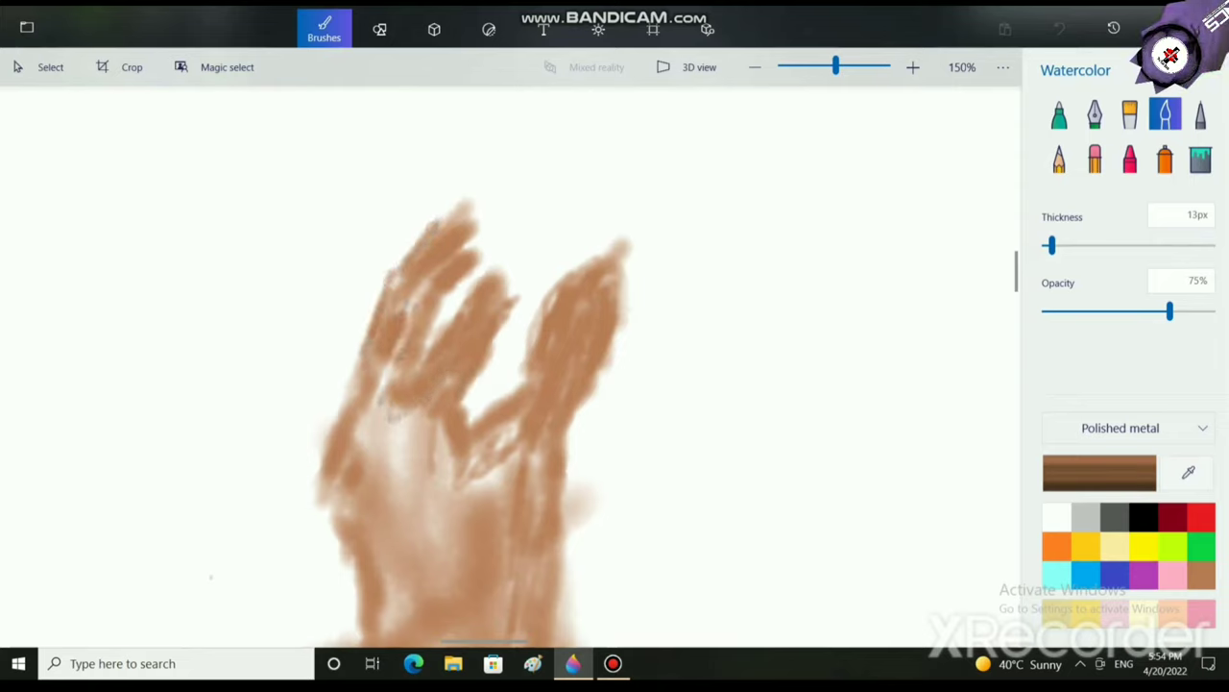
mouse_move(437, 216)
mouse_down()
mouse_move(466, 245)
mouse_move(403, 365)
mouse_move(394, 278)
mouse_move(408, 303)
mouse_up()
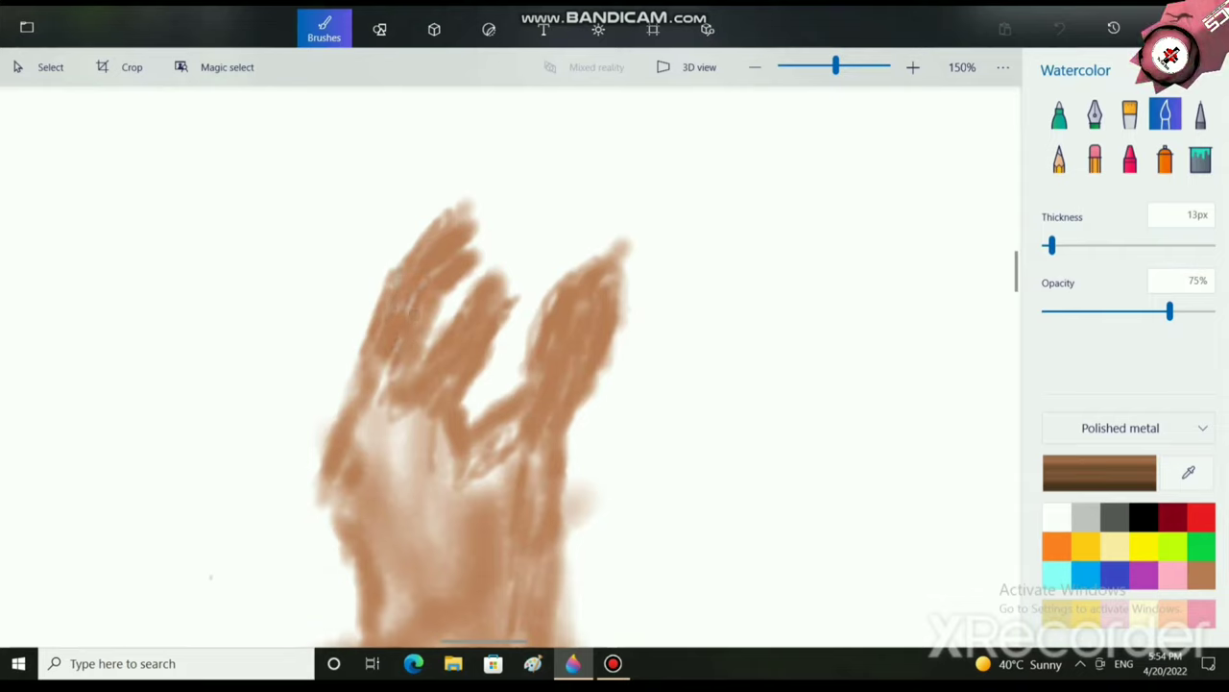
Shade the pale palm area of the upright hand with fine vertical brown strokes.
mouse_move(509, 425)
mouse_down()
mouse_move(454, 505)
mouse_move(505, 471)
mouse_move(514, 603)
mouse_up()
mouse_move(488, 509)
mouse_down()
mouse_move(502, 419)
mouse_move(427, 574)
mouse_move(436, 441)
mouse_move(412, 549)
mouse_move(375, 389)
mouse_move(338, 518)
mouse_move(348, 592)
mouse_move(327, 485)
mouse_move(373, 399)
mouse_move(413, 487)
mouse_move(478, 453)
mouse_up()
scroll(501, 465, down, 1)
scroll(501, 465, down, 3)
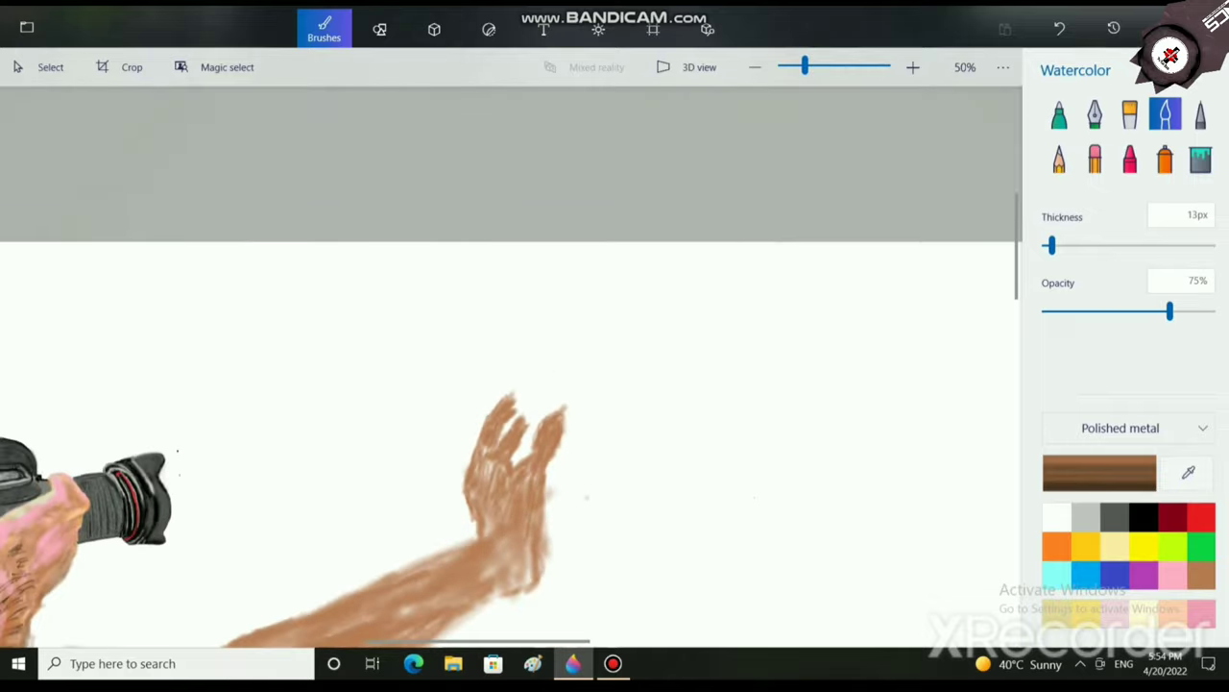
scroll(500, 465, up, 4)
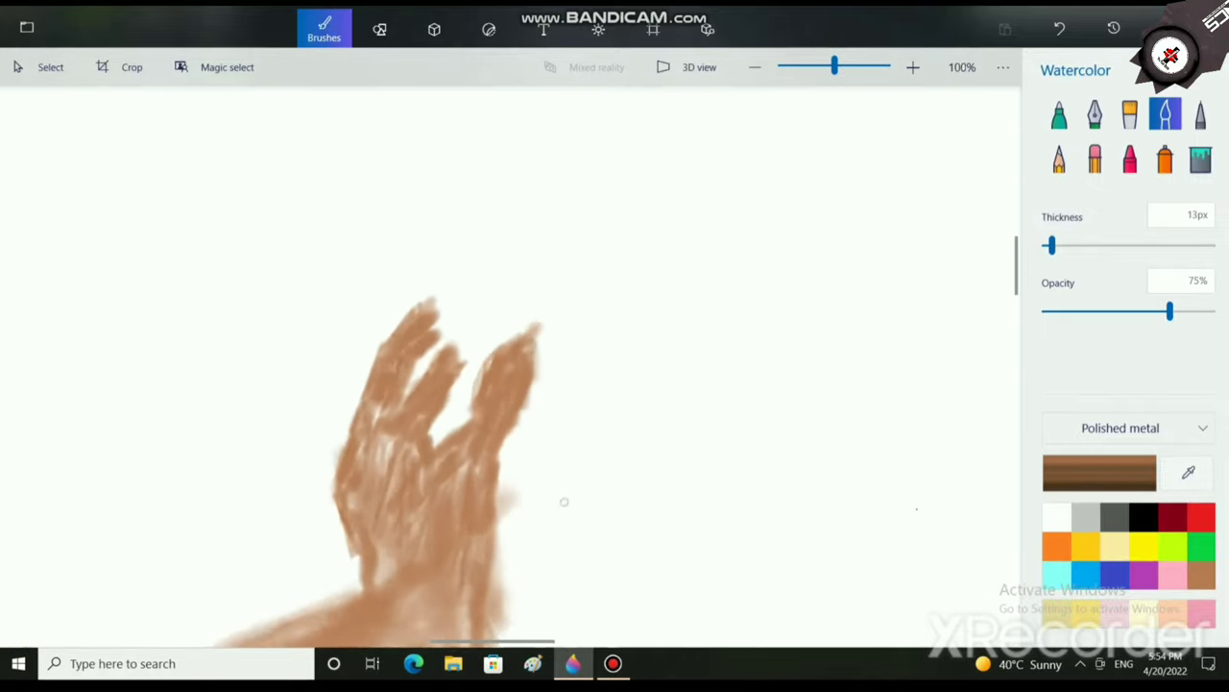
Round out the finger farthest from the camera and firm up the lower wrist edge with brown watercolor strokes.
mouse_move(483, 488)
mouse_down()
mouse_move(490, 605)
mouse_move(498, 503)
mouse_move(484, 437)
mouse_move(516, 374)
mouse_move(536, 308)
mouse_move(524, 310)
mouse_move(542, 326)
mouse_move(495, 305)
mouse_move(524, 286)
mouse_move(500, 303)
mouse_up()
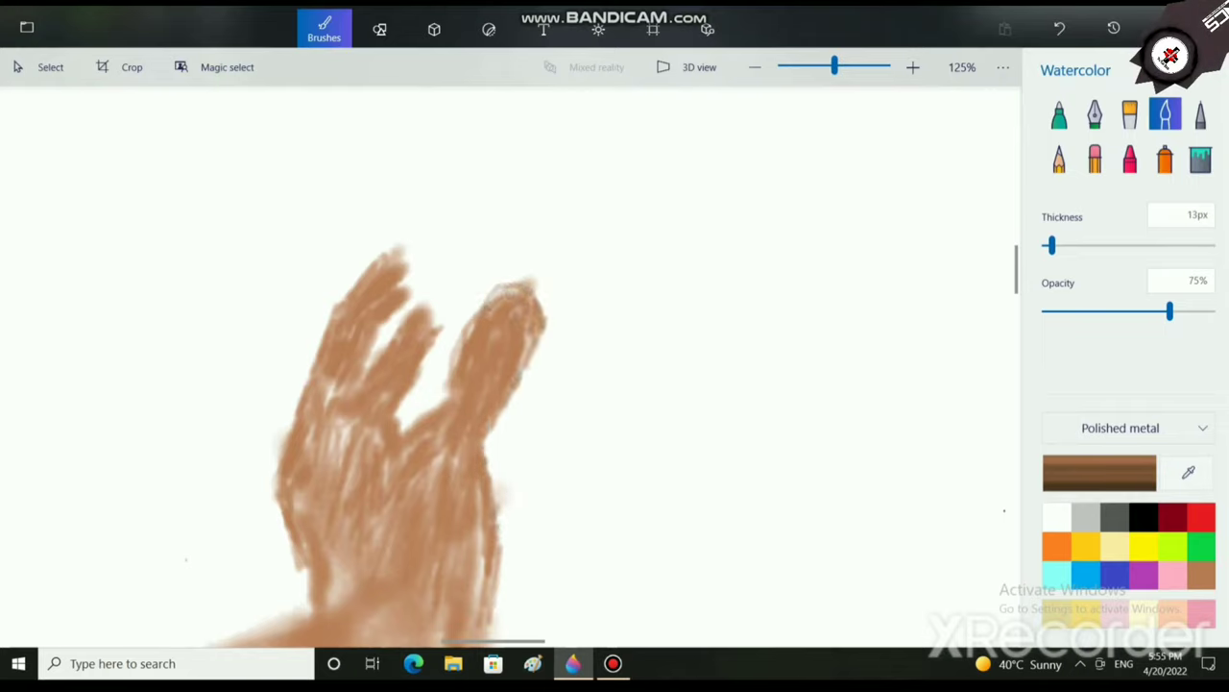
scroll(544, 397, down, 3)
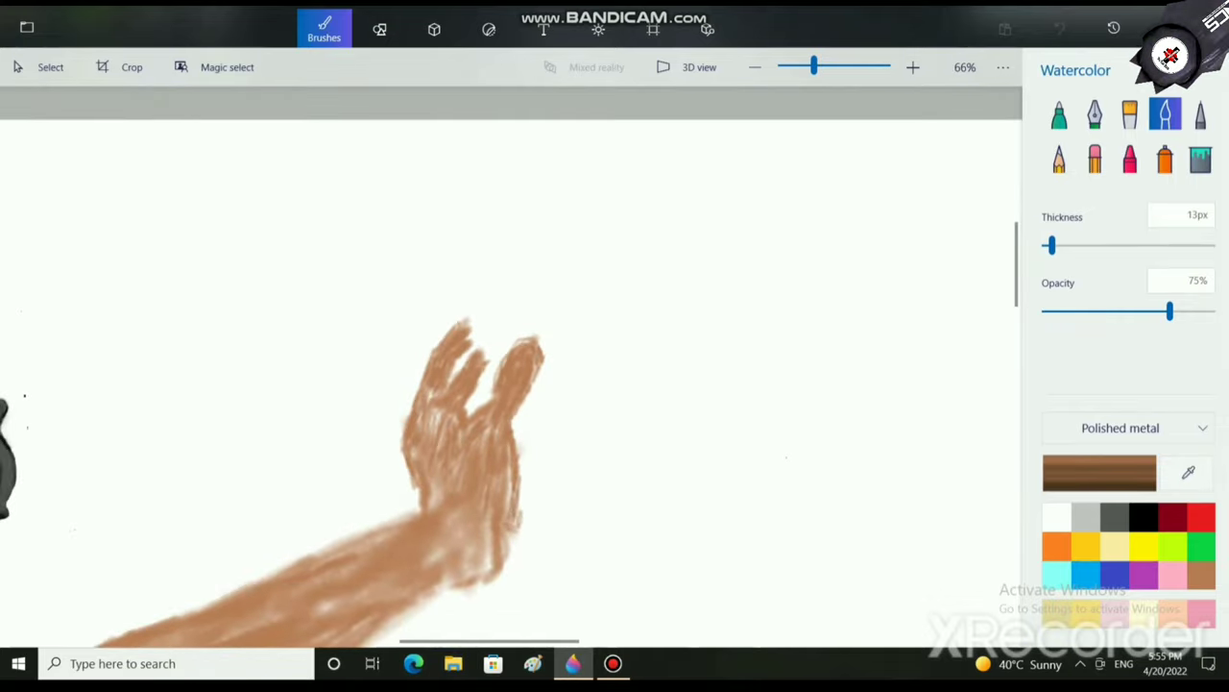
drag(509, 551, 502, 575)
scroll(481, 519, down, 5)
scroll(464, 515, up, 4)
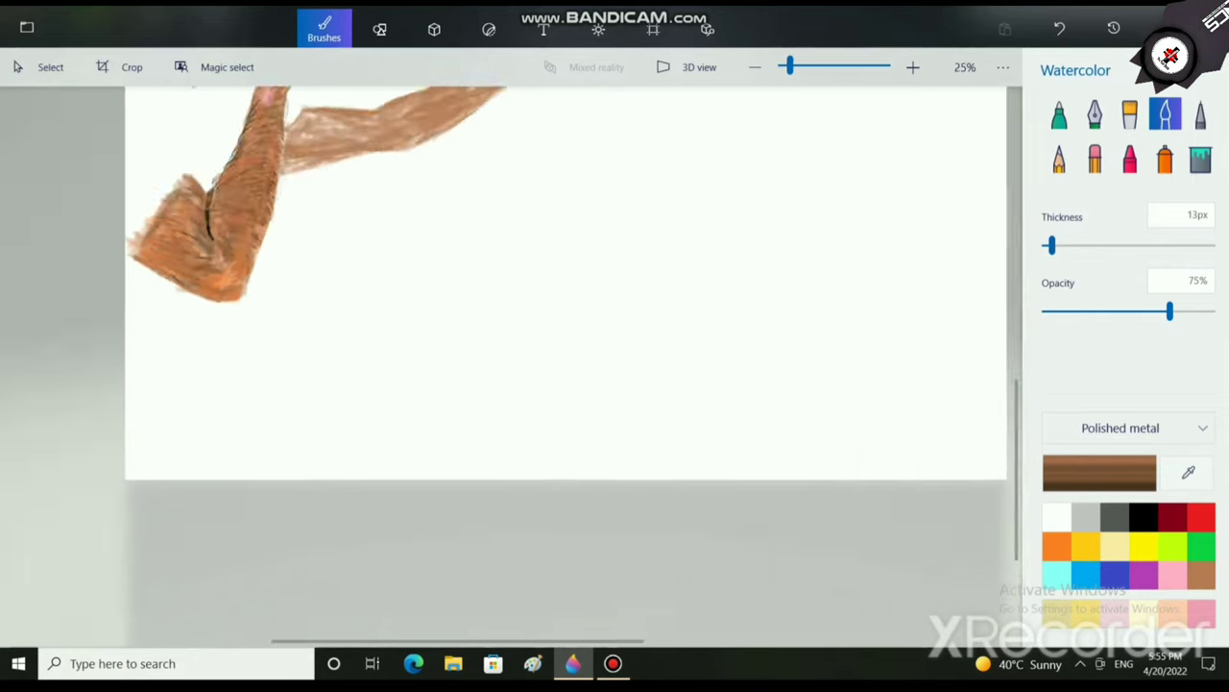
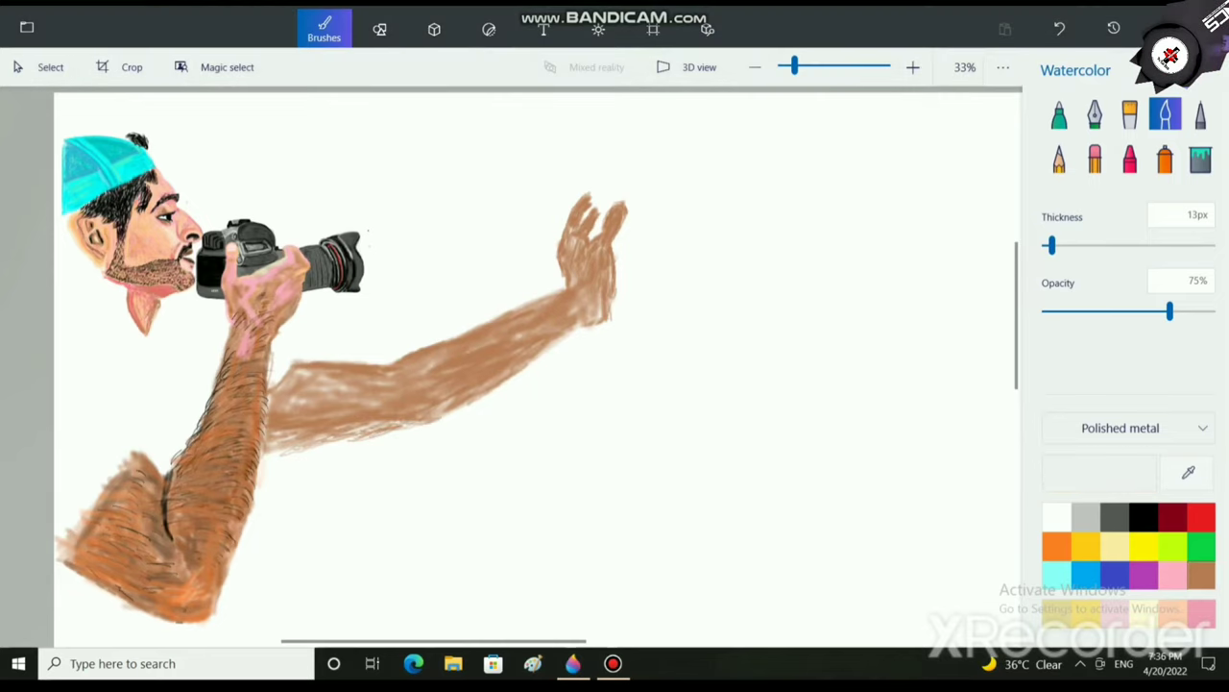
Paint golden yellow streaks along the middle of the extended forearm, increasing the watercolor thickness to 62px.
scroll(509, 365, up, 3)
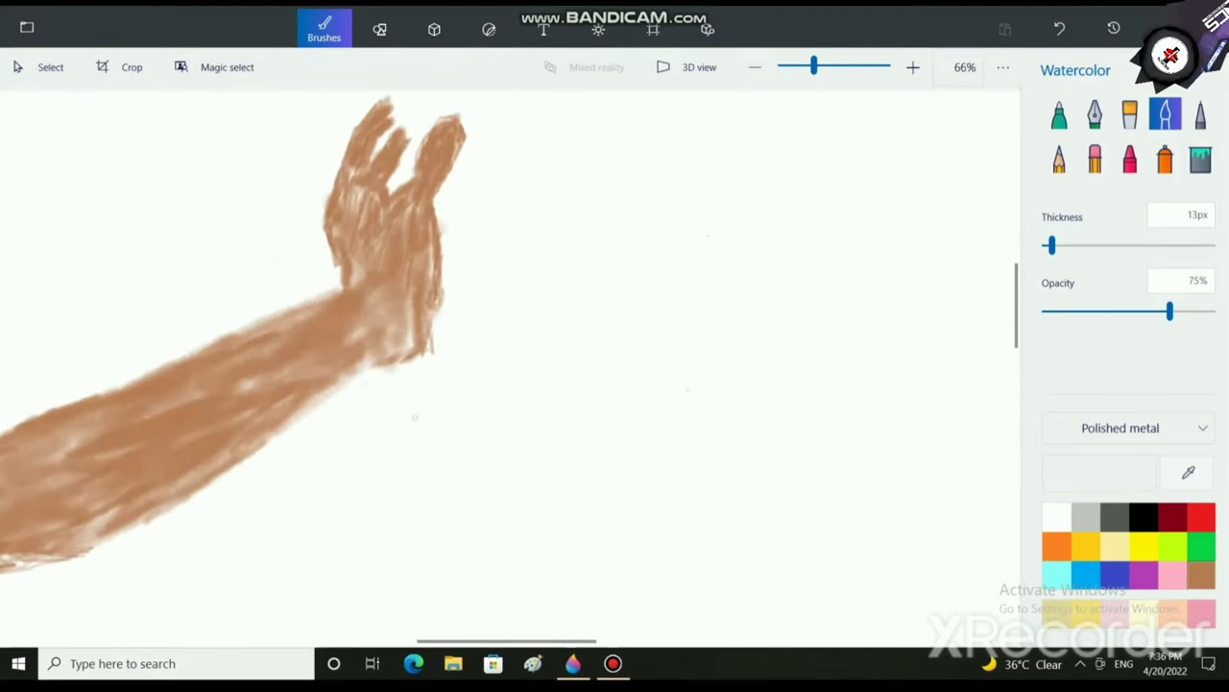
scroll(415, 417, left, 3)
scroll(415, 417, down, 1)
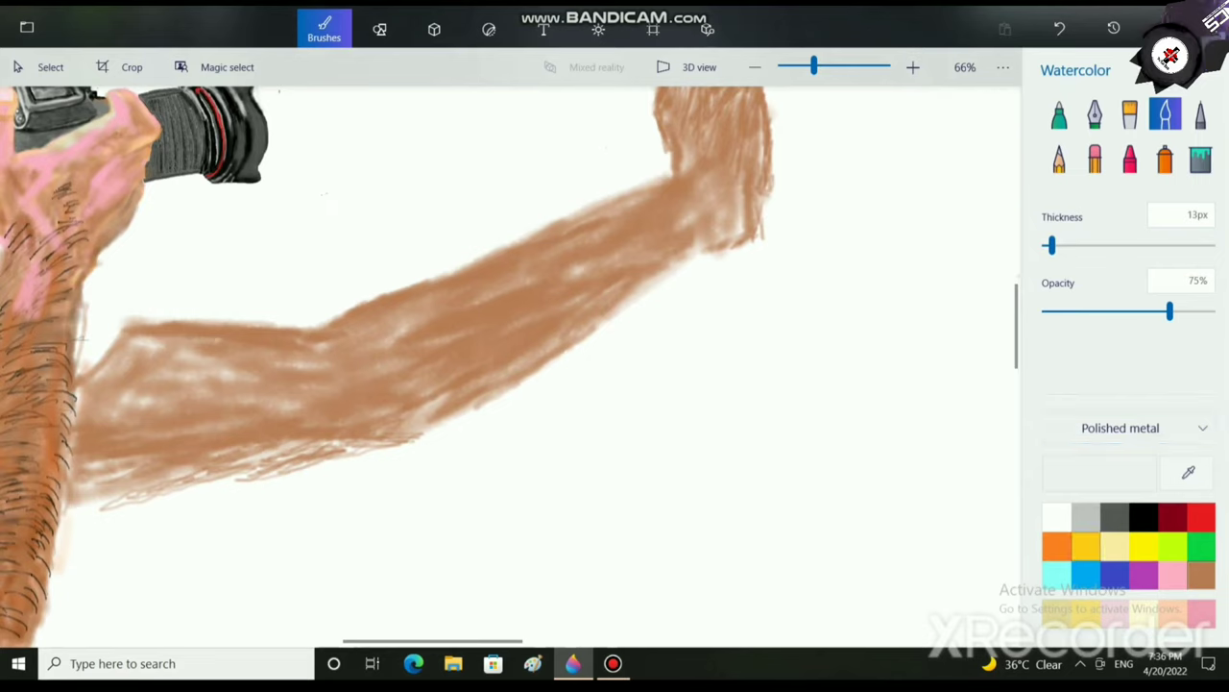
click(1086, 545)
mouse_move(399, 351)
mouse_down()
mouse_move(522, 314)
mouse_move(507, 316)
mouse_up()
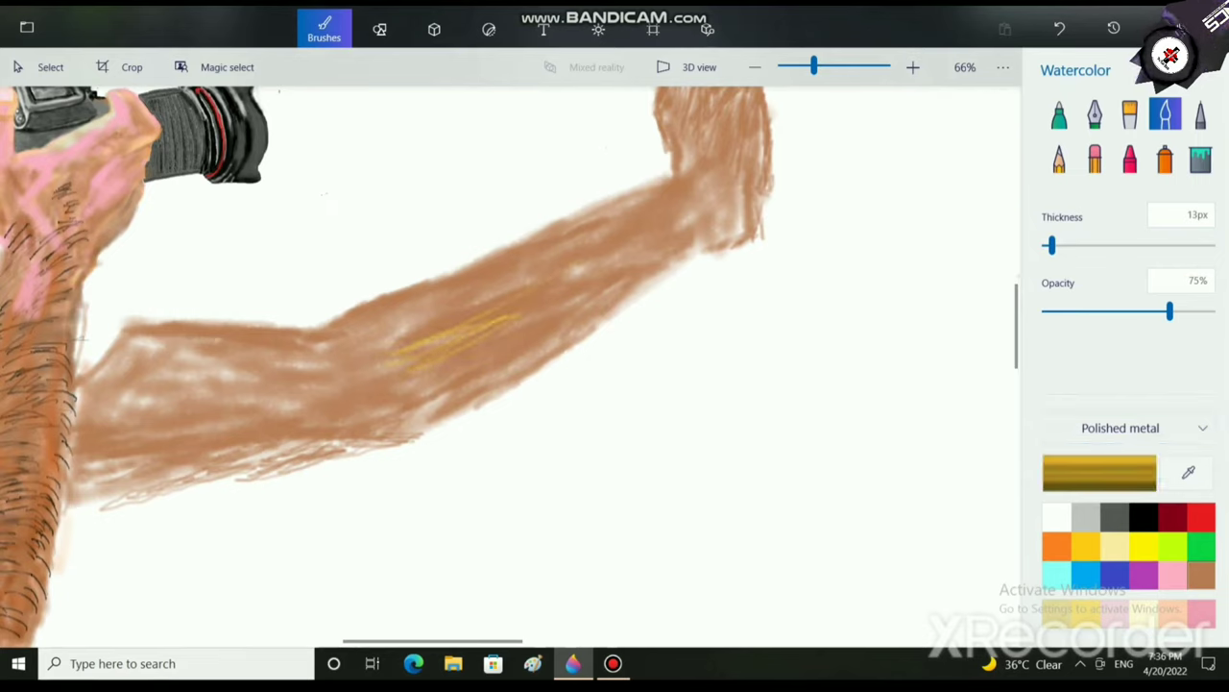
drag(1052, 246, 1057, 246)
mouse_move(475, 290)
mouse_down()
mouse_move(513, 259)
mouse_move(488, 267)
mouse_up()
drag(1057, 246, 1094, 246)
mouse_move(578, 254)
mouse_down()
mouse_move(453, 321)
mouse_move(427, 383)
mouse_up()
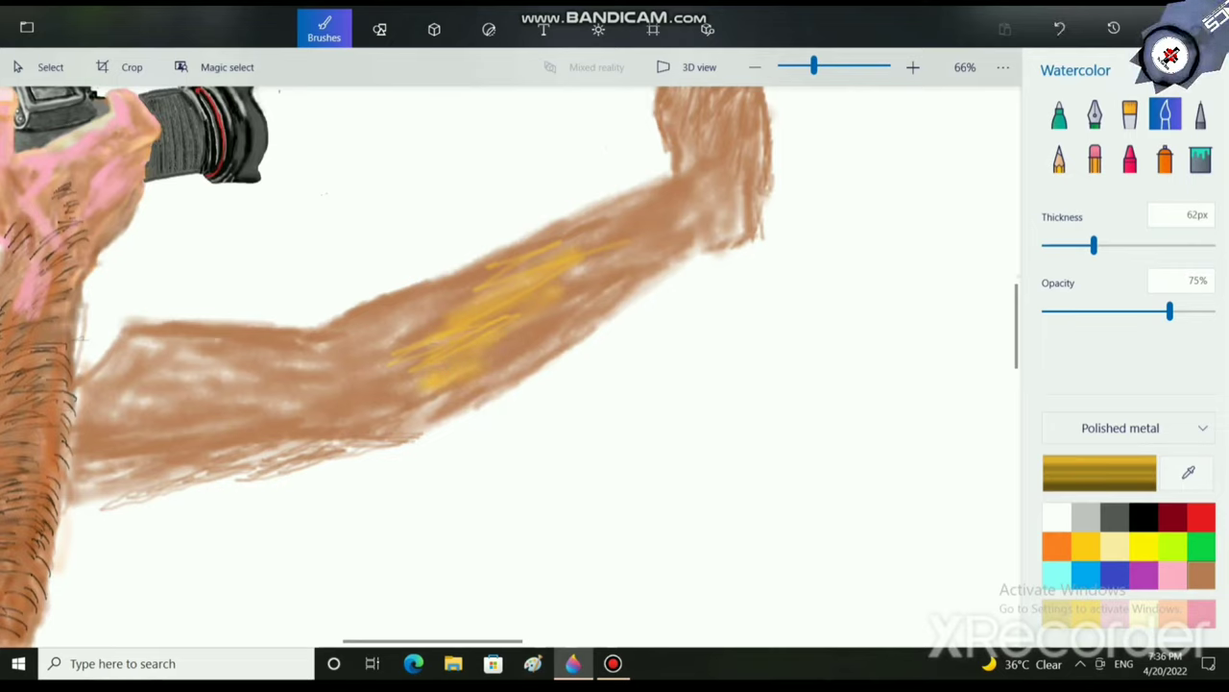
Highlight the forearm's upper side with pale yellow, lightening the color to a paler tint for more strokes.
click(1115, 546)
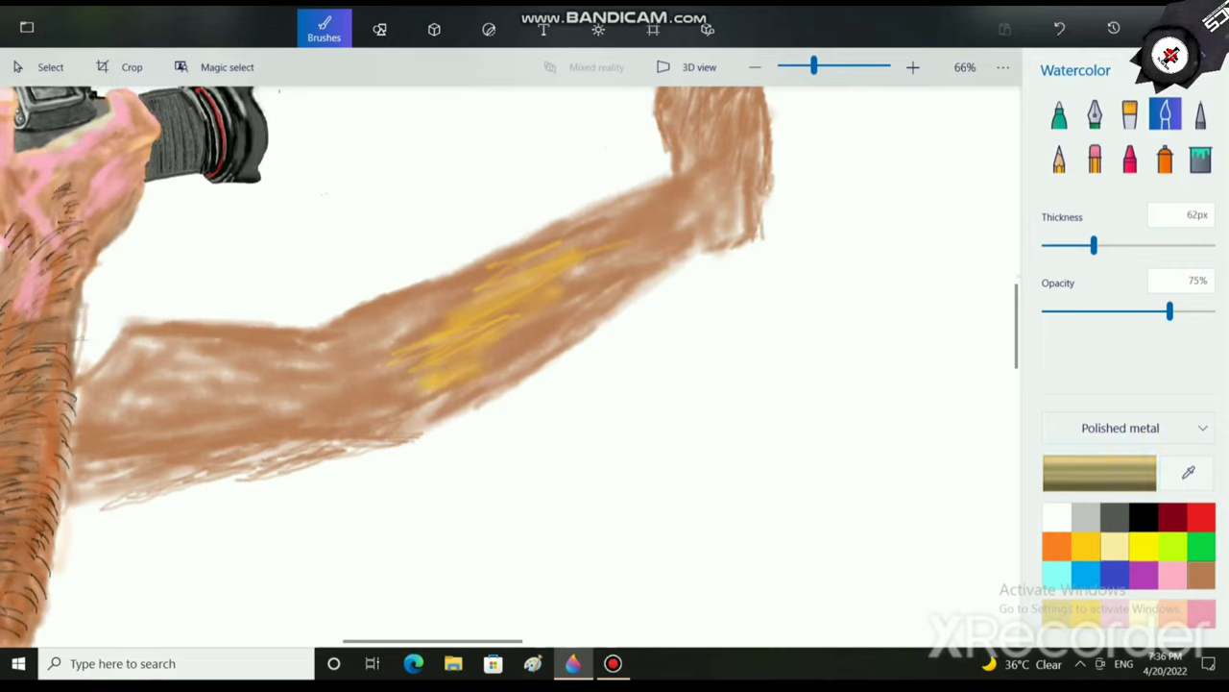
mouse_move(553, 286)
mouse_down()
mouse_move(503, 315)
mouse_move(538, 262)
mouse_move(357, 361)
mouse_move(411, 326)
mouse_move(331, 332)
mouse_move(604, 229)
mouse_move(646, 187)
mouse_move(322, 327)
mouse_move(348, 381)
mouse_move(430, 347)
mouse_up()
click(1106, 475)
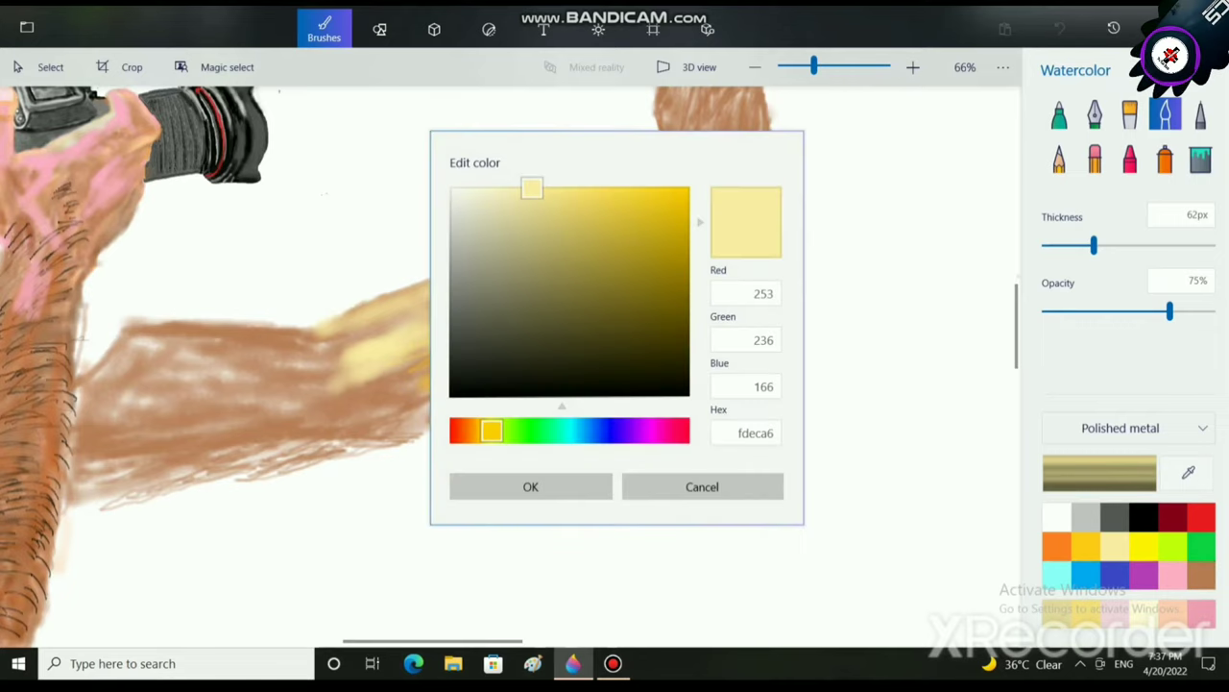
drag(531, 188, 496, 184)
click(530, 486)
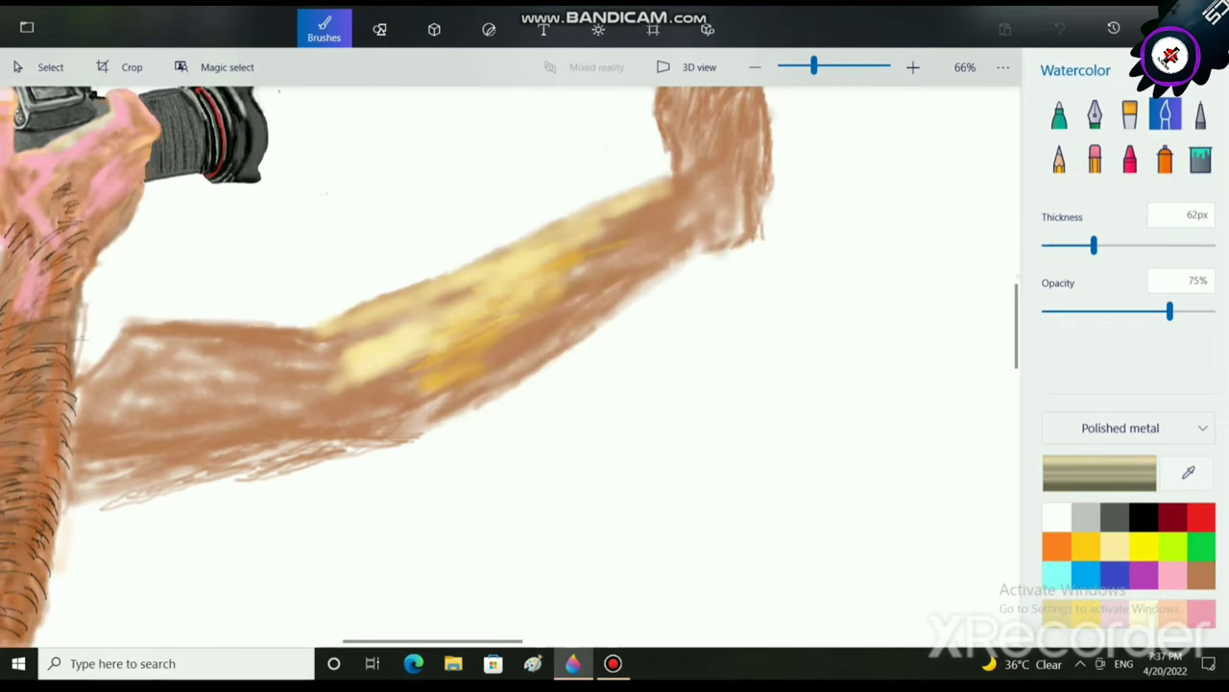
mouse_move(422, 350)
mouse_down()
mouse_move(554, 243)
mouse_move(661, 187)
mouse_move(394, 293)
mouse_move(432, 303)
mouse_up()
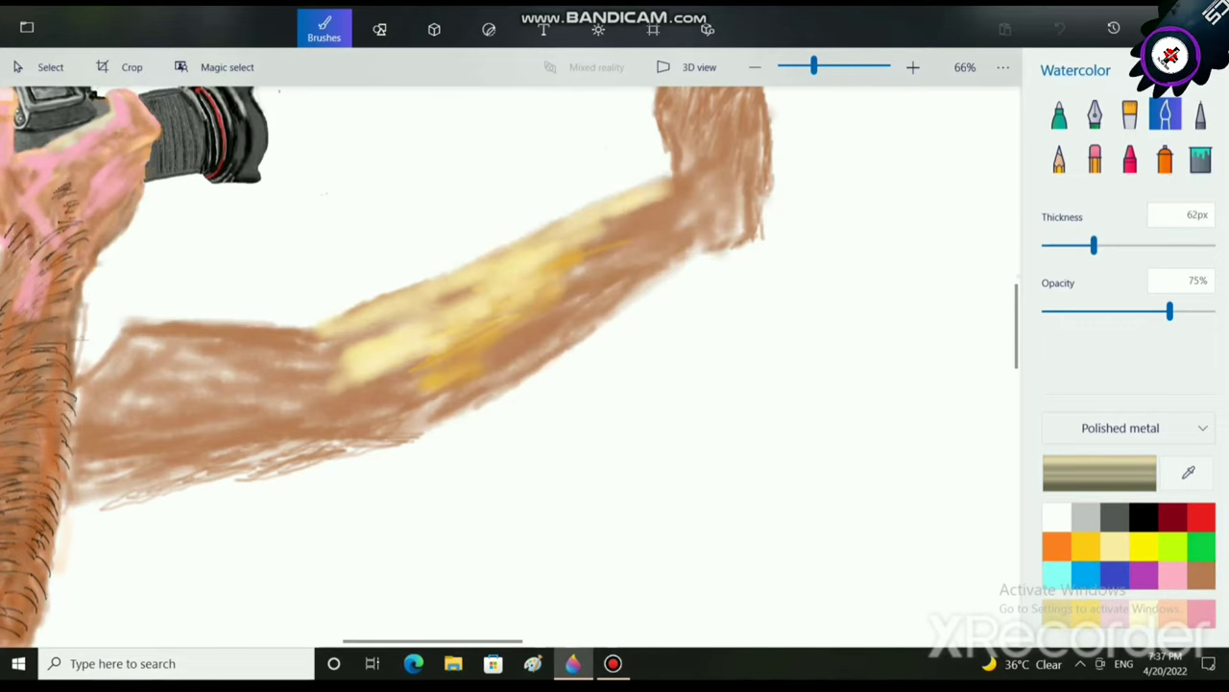
Blend light peach strokes over the lower half of the extended forearm from the wrist to the elbow.
scroll(441, 502, up, 5)
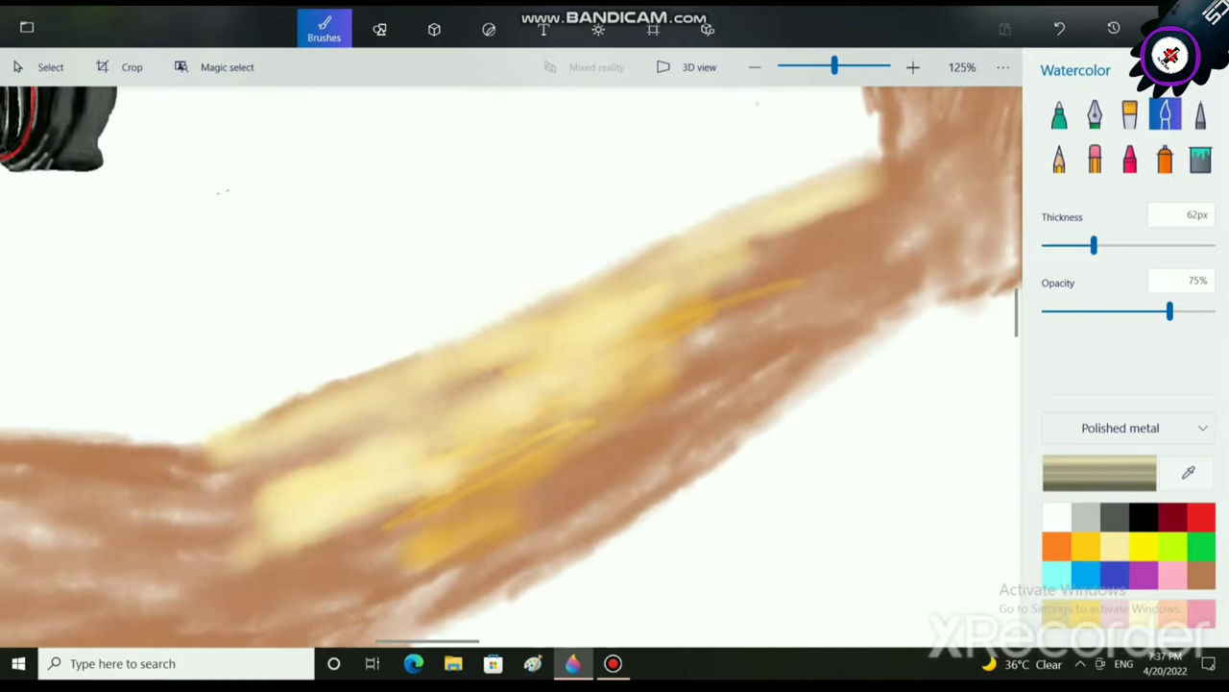
scroll(752, 505, down, 1)
click(1173, 613)
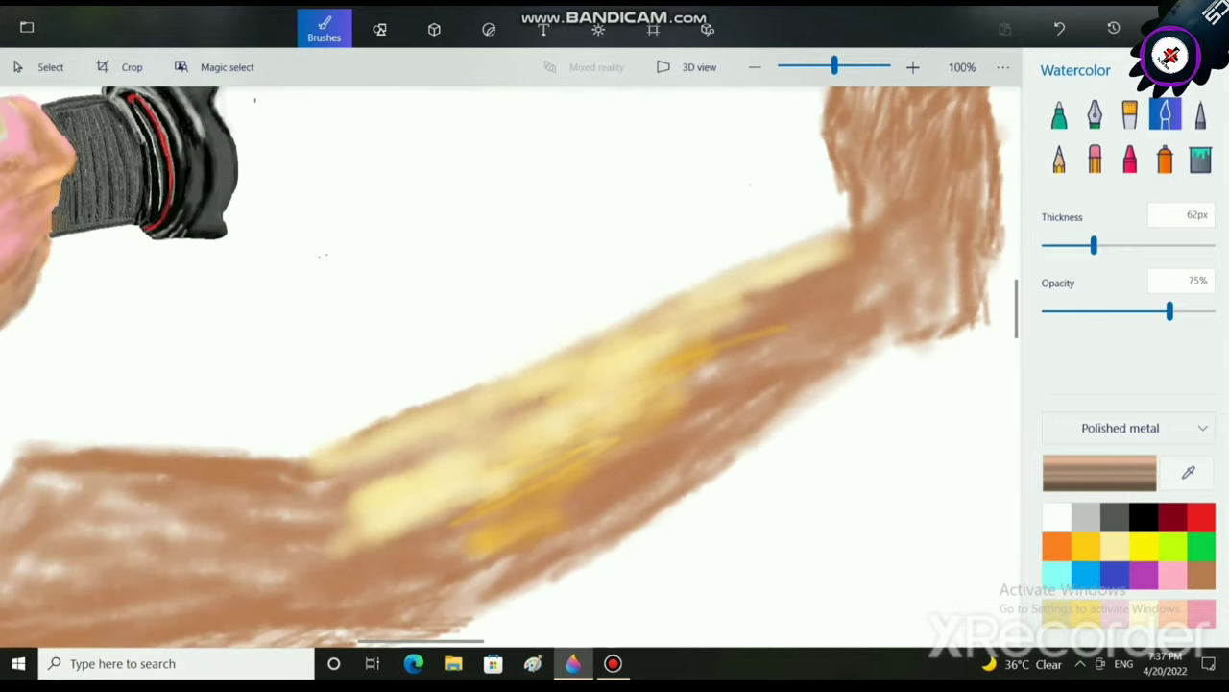
mouse_move(662, 461)
mouse_down()
mouse_move(484, 538)
mouse_move(624, 523)
mouse_move(538, 485)
mouse_move(677, 461)
mouse_move(687, 475)
mouse_up()
mouse_move(730, 432)
mouse_down()
mouse_move(788, 398)
mouse_move(816, 336)
mouse_move(797, 297)
mouse_move(831, 285)
mouse_move(773, 302)
mouse_move(864, 240)
mouse_move(734, 374)
mouse_move(398, 562)
mouse_move(711, 341)
mouse_move(336, 607)
mouse_move(384, 562)
mouse_move(394, 571)
mouse_up()
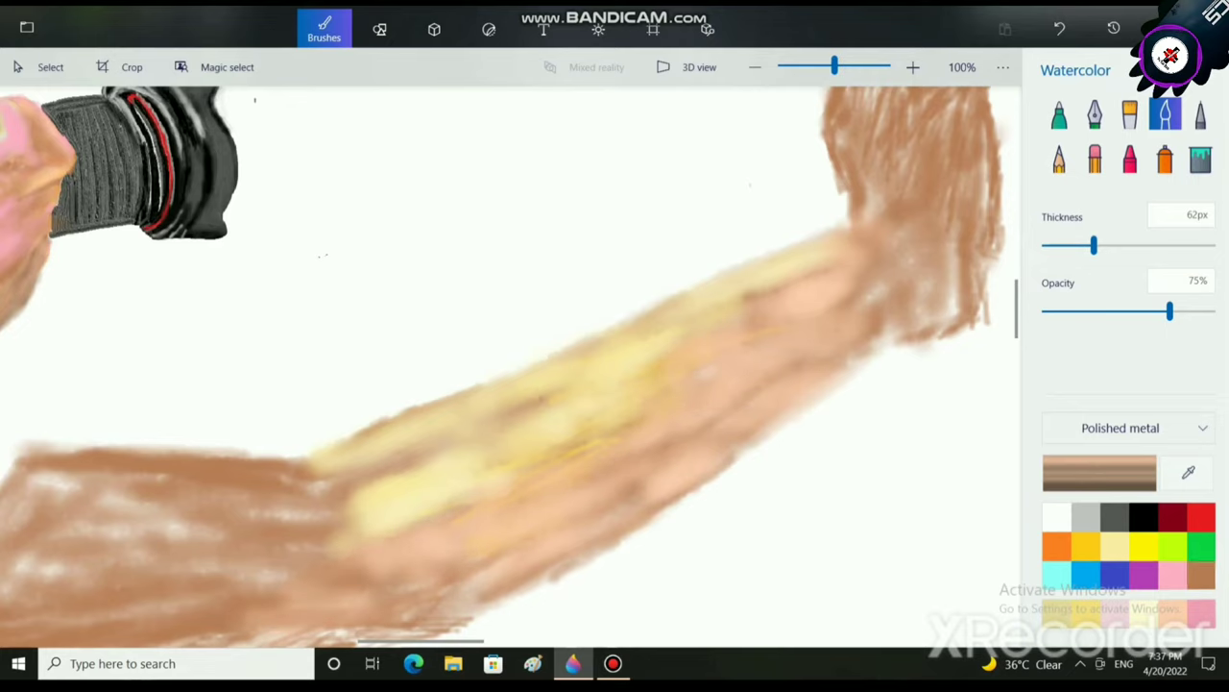
Fill the pale gaps of the extended upper arm and firm up its lower edge with brown.
click(1201, 575)
scroll(192, 577, down, 3)
scroll(192, 576, down, 2)
scroll(192, 576, left, 2)
drag(264, 524, 312, 434)
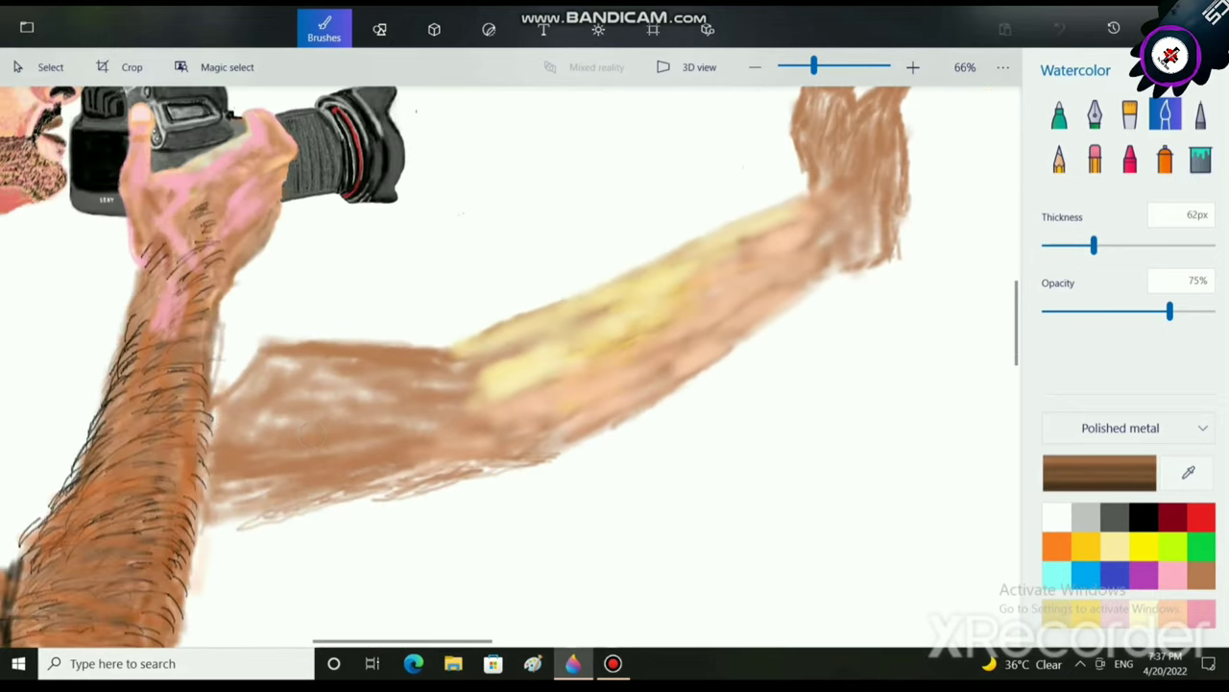
drag(506, 459, 202, 525)
mouse_move(407, 472)
mouse_down()
mouse_move(356, 490)
mouse_move(555, 443)
mouse_up()
mouse_move(378, 419)
mouse_down()
mouse_move(290, 424)
mouse_move(361, 380)
mouse_move(270, 364)
mouse_move(288, 342)
mouse_move(327, 348)
mouse_up()
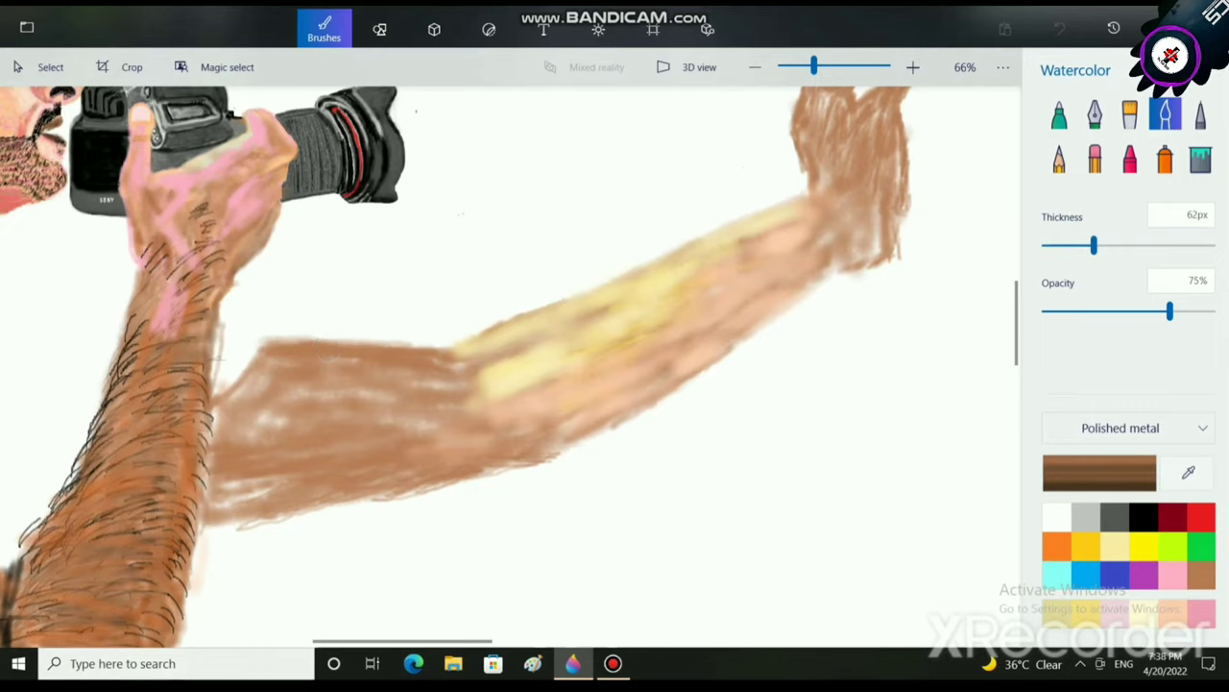
mouse_move(452, 383)
mouse_down()
mouse_move(272, 430)
mouse_move(239, 392)
mouse_move(219, 415)
mouse_up()
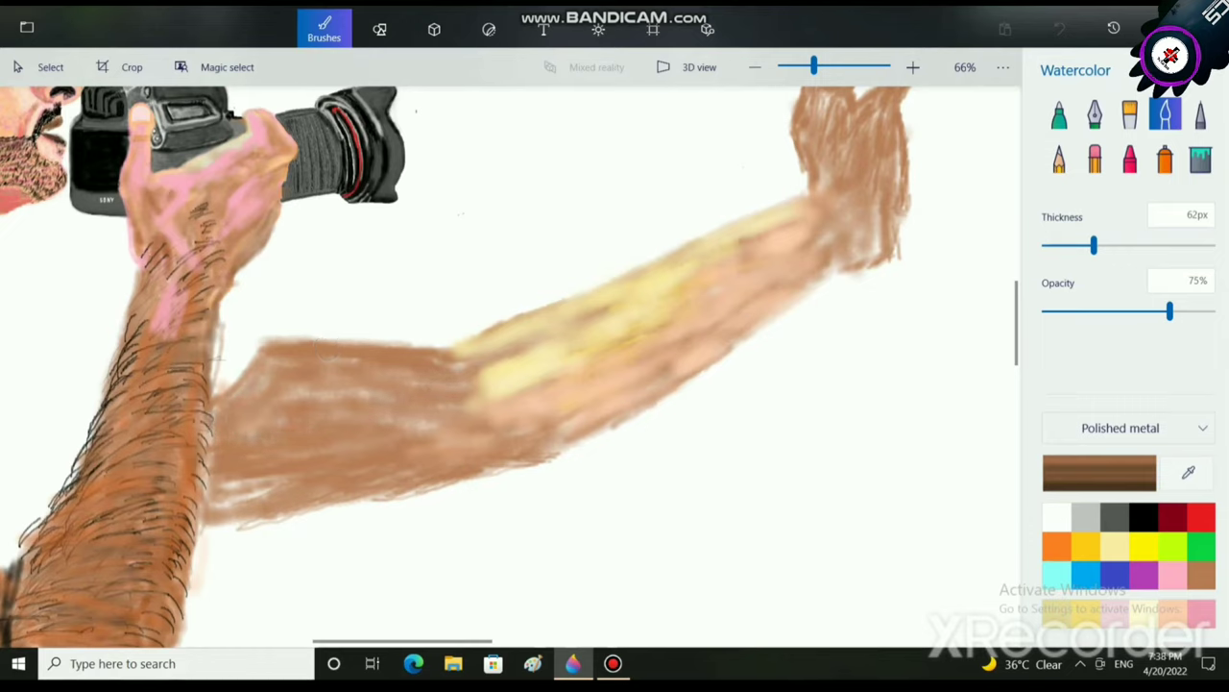
mouse_move(273, 480)
mouse_down()
mouse_move(205, 518)
mouse_move(219, 484)
mouse_up()
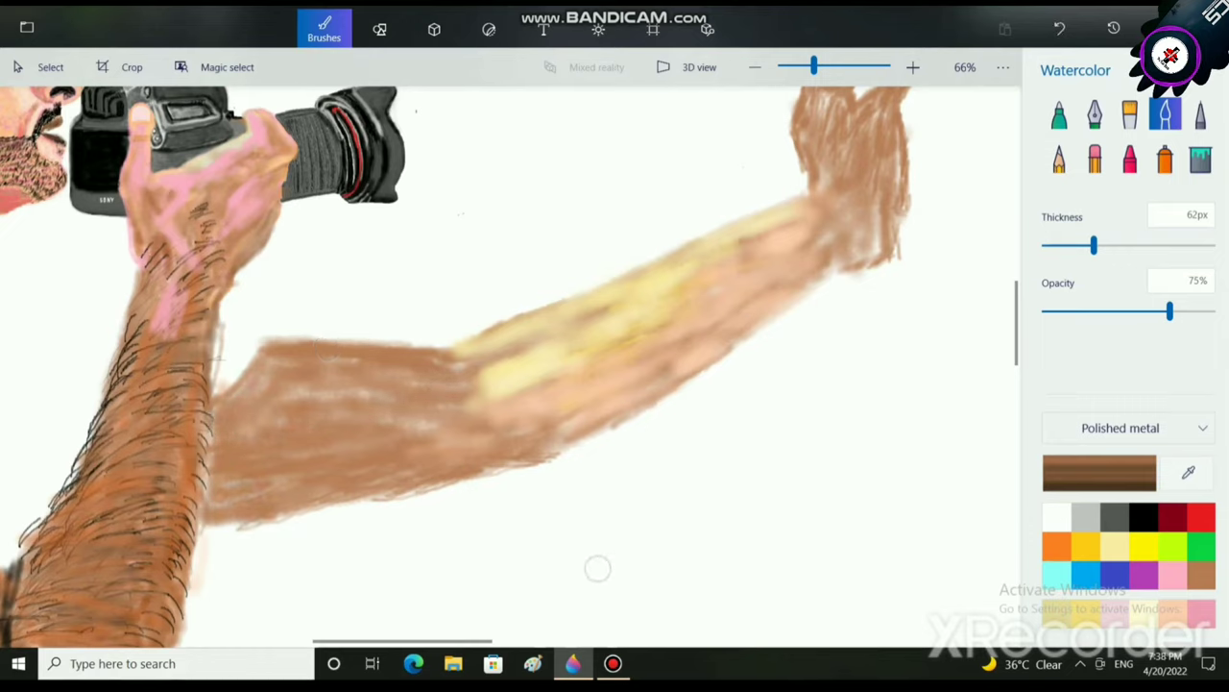
Add soft pink streaks across the extended upper arm between the elbow and the camera-holding arm.
click(1172, 573)
mouse_move(269, 425)
mouse_down()
mouse_move(354, 423)
mouse_move(276, 466)
mouse_up()
drag(382, 452, 284, 470)
drag(355, 390, 321, 407)
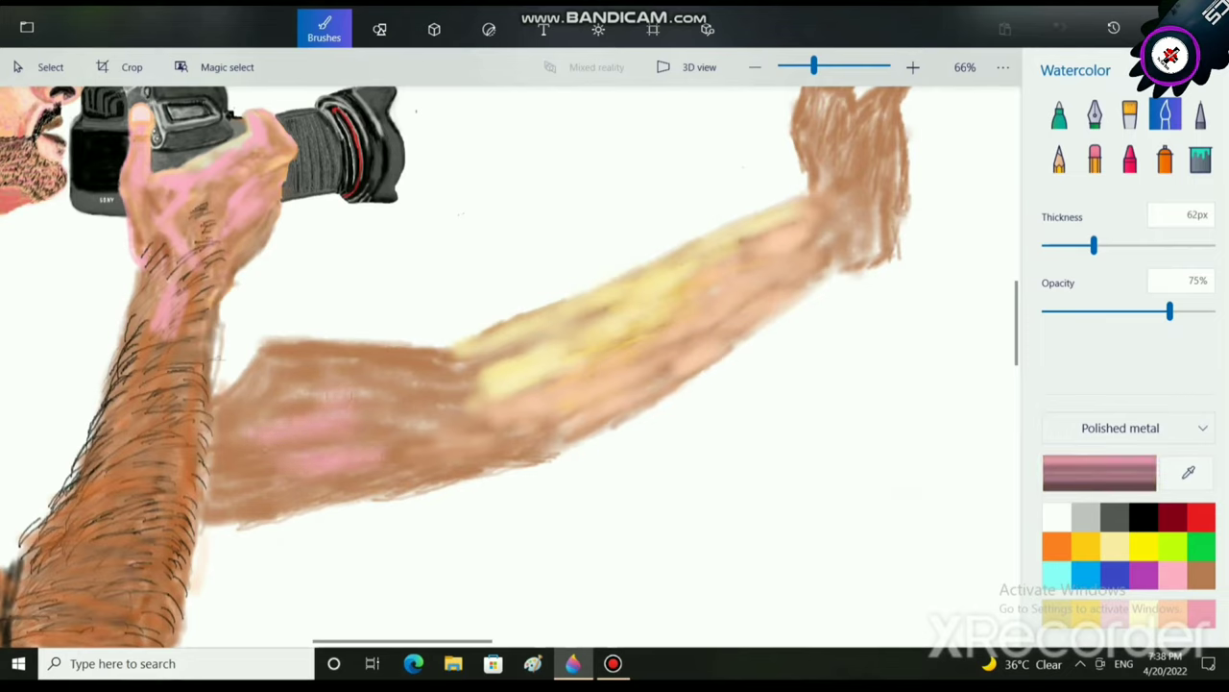
drag(392, 371, 294, 377)
drag(453, 375, 413, 380)
drag(455, 429, 354, 426)
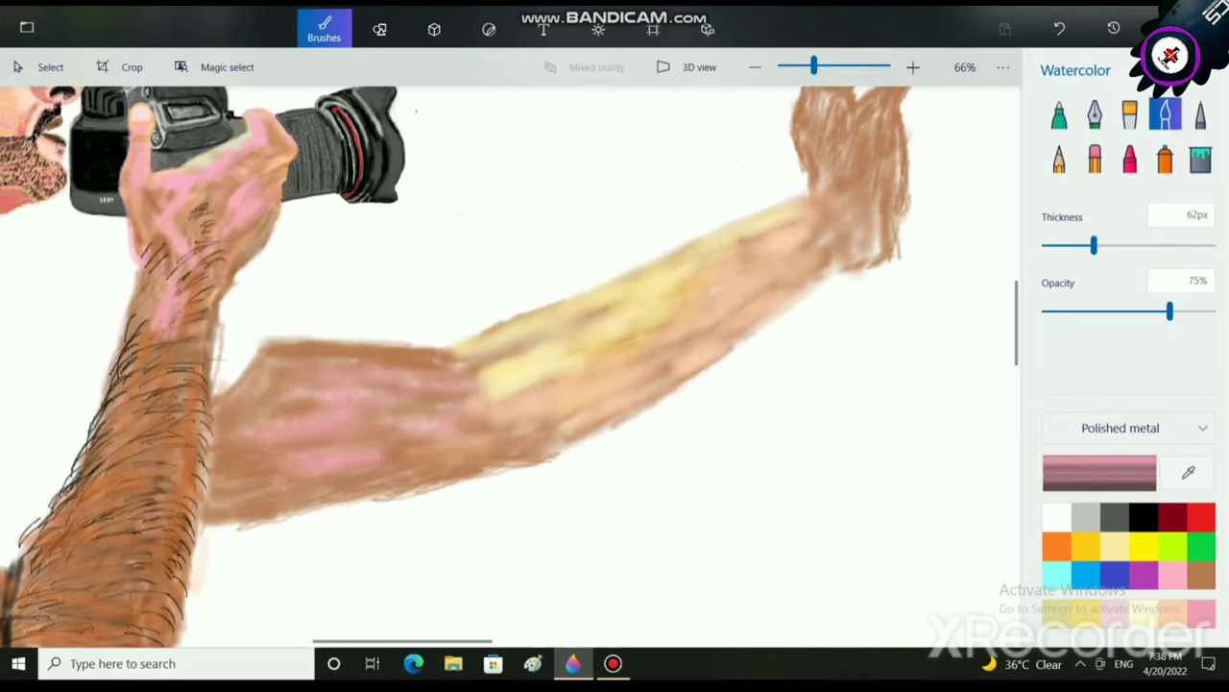
drag(273, 442, 217, 474)
Set the watercolor thickness to 45px and paint a brown fold through the forearm's pale yellow area near the elbow.
scroll(485, 467, down, 6)
scroll(421, 451, up, 4)
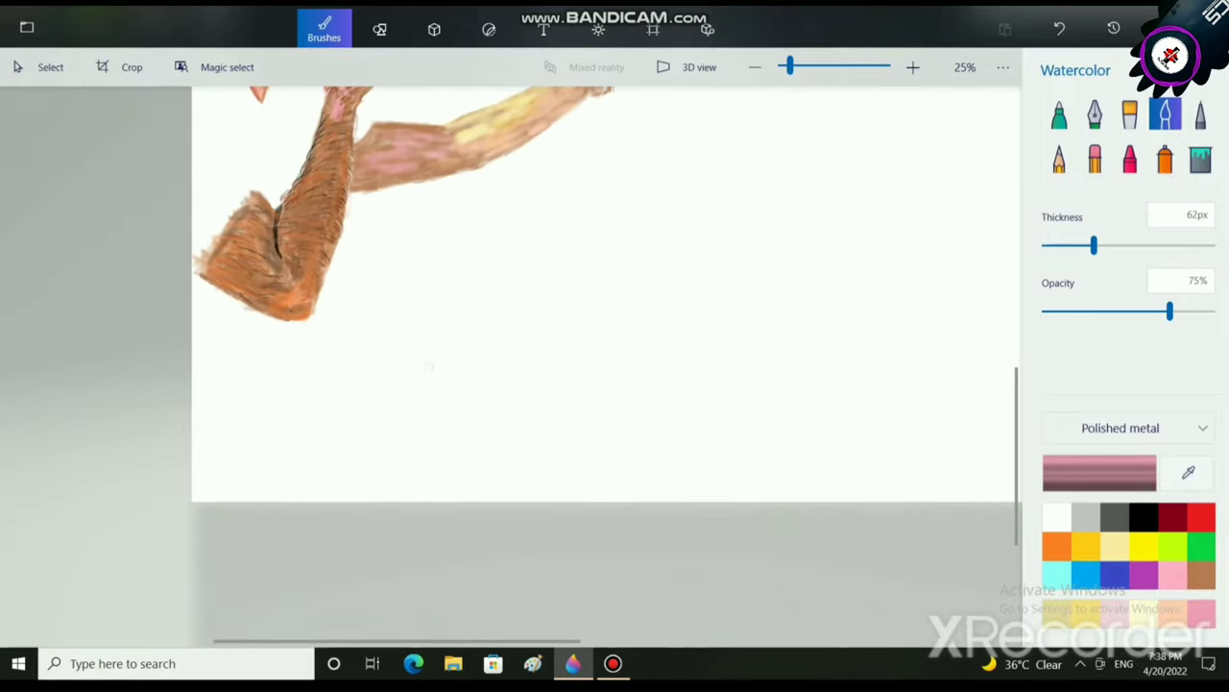
scroll(509, 365, up, 5)
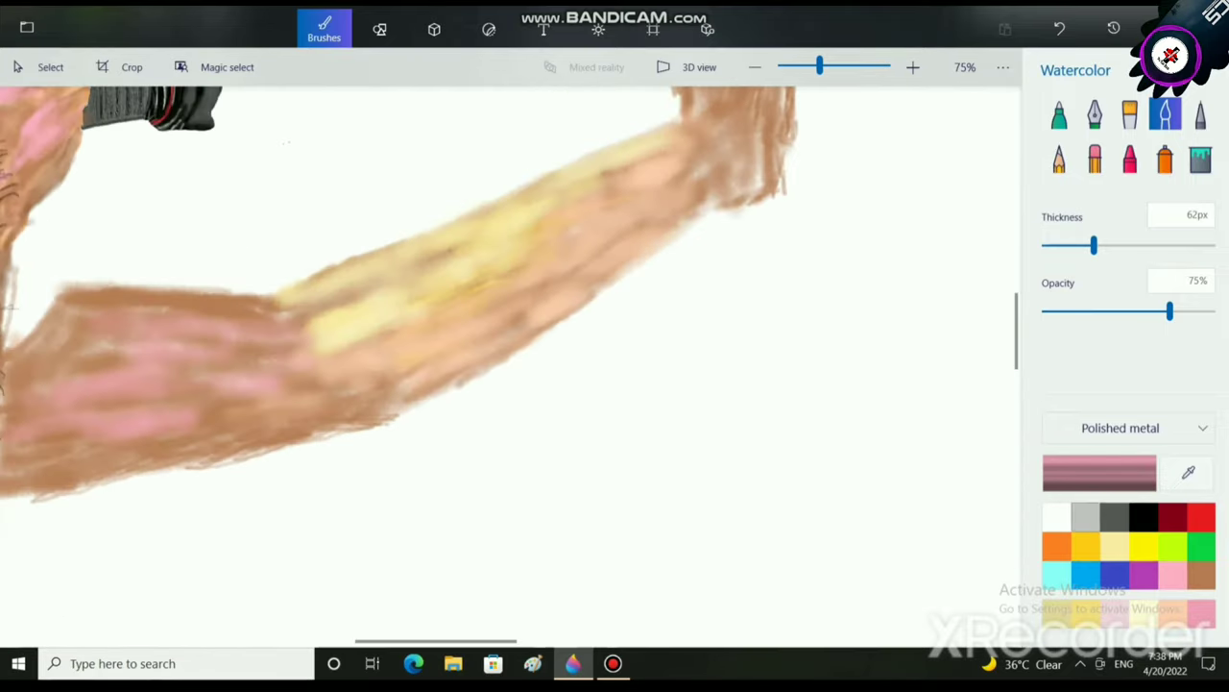
drag(1093, 246, 1079, 245)
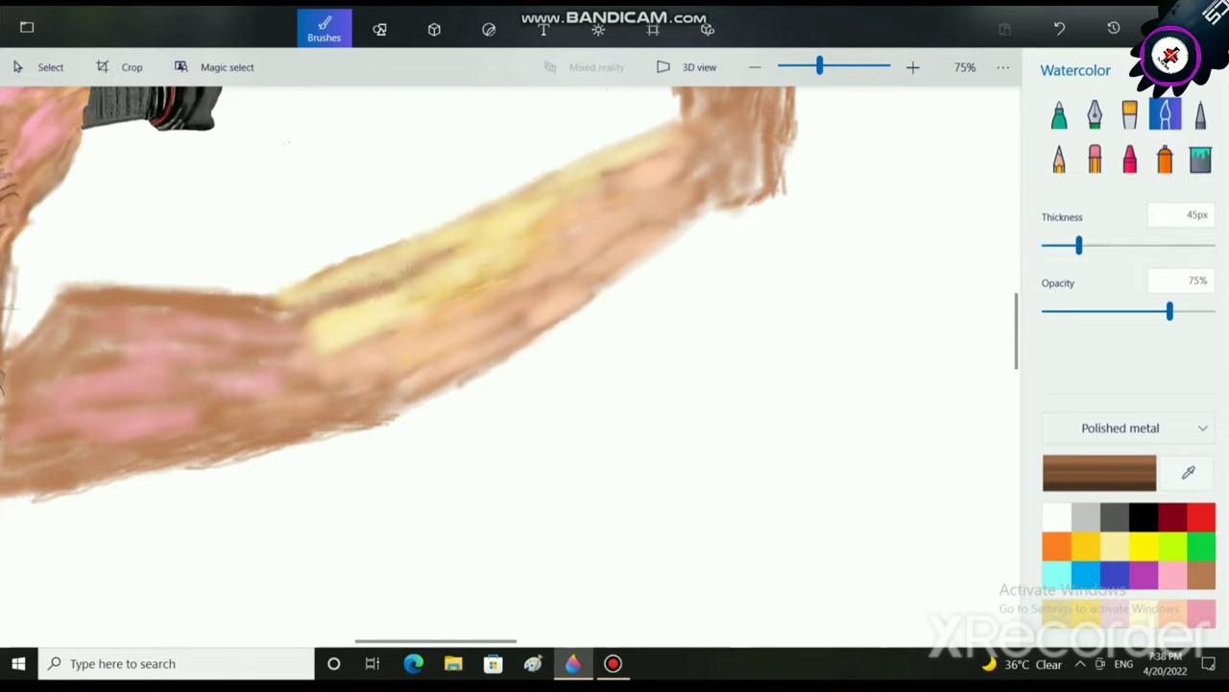
drag(331, 313, 314, 329)
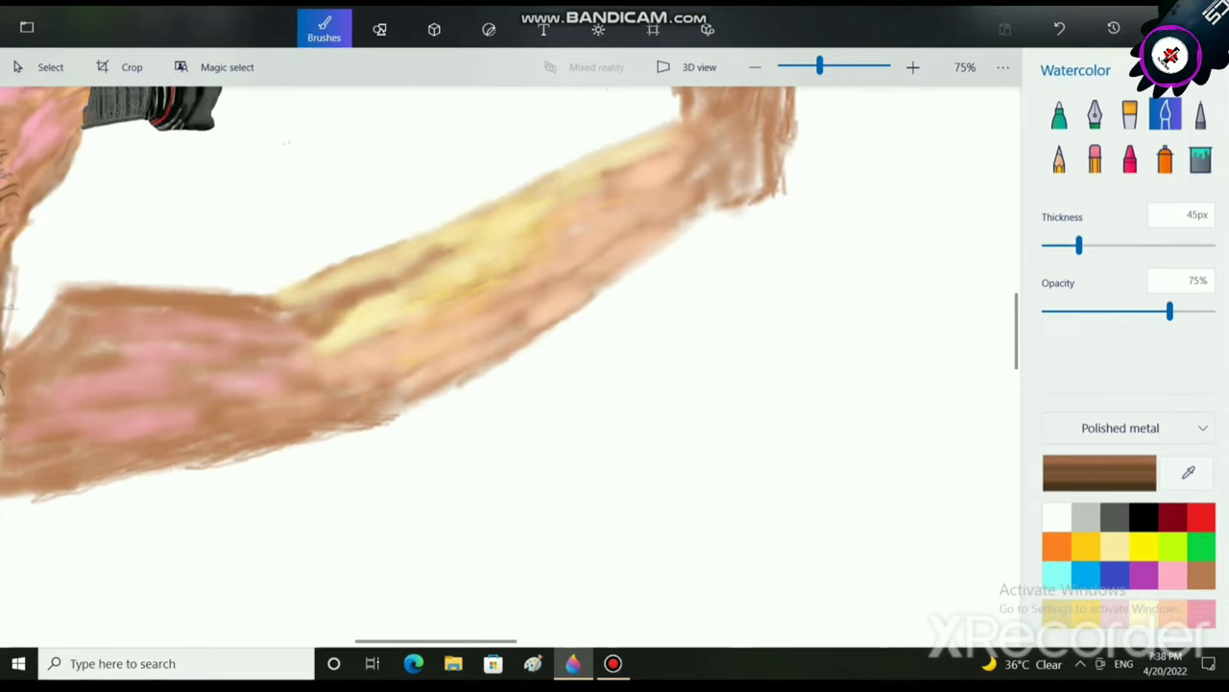
Add pink streaks along the middle of the extended forearm between the yellow and peach areas.
click(1173, 574)
scroll(378, 419, up, 2)
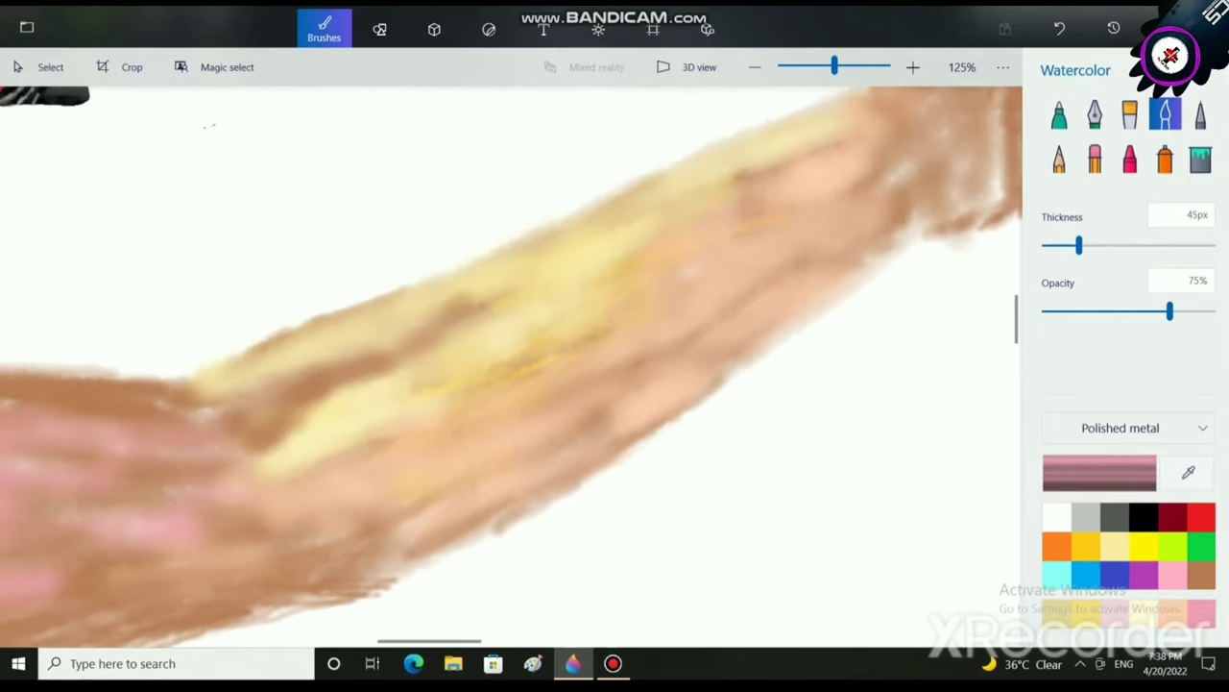
drag(513, 330, 581, 306)
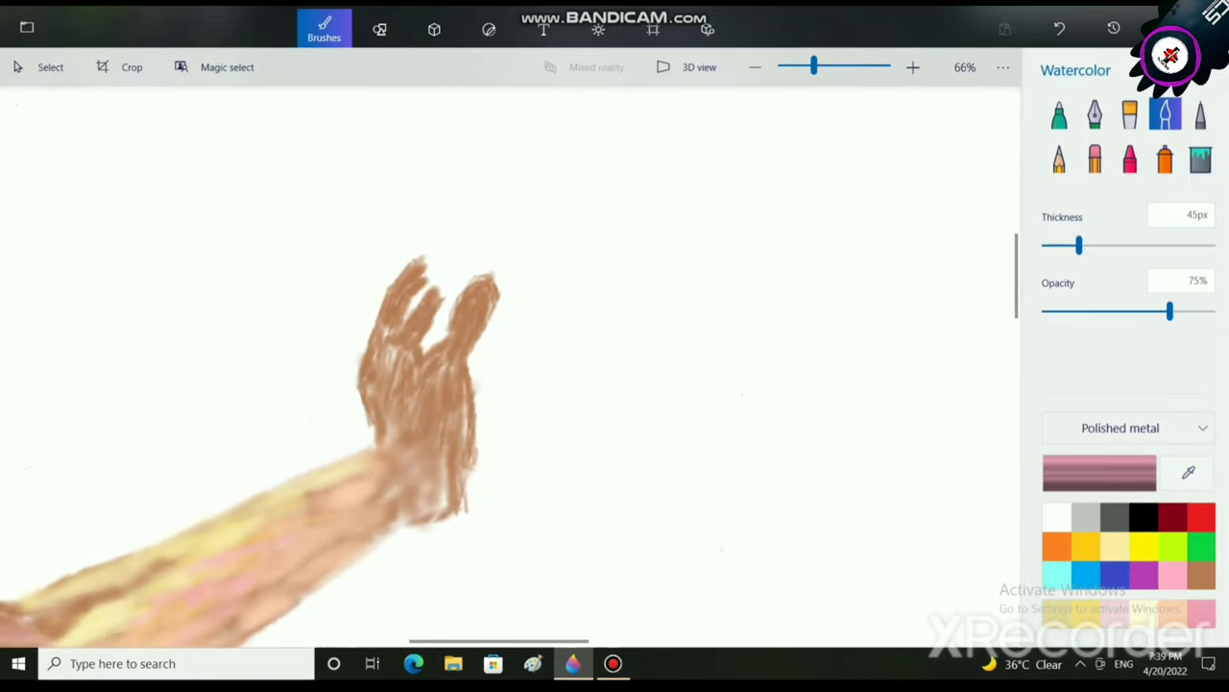
Paint pale yellow highlights on the upright hand's camera-side edge, palm center and lower outer wrist.
scroll(435, 437, up, 1)
click(1116, 547)
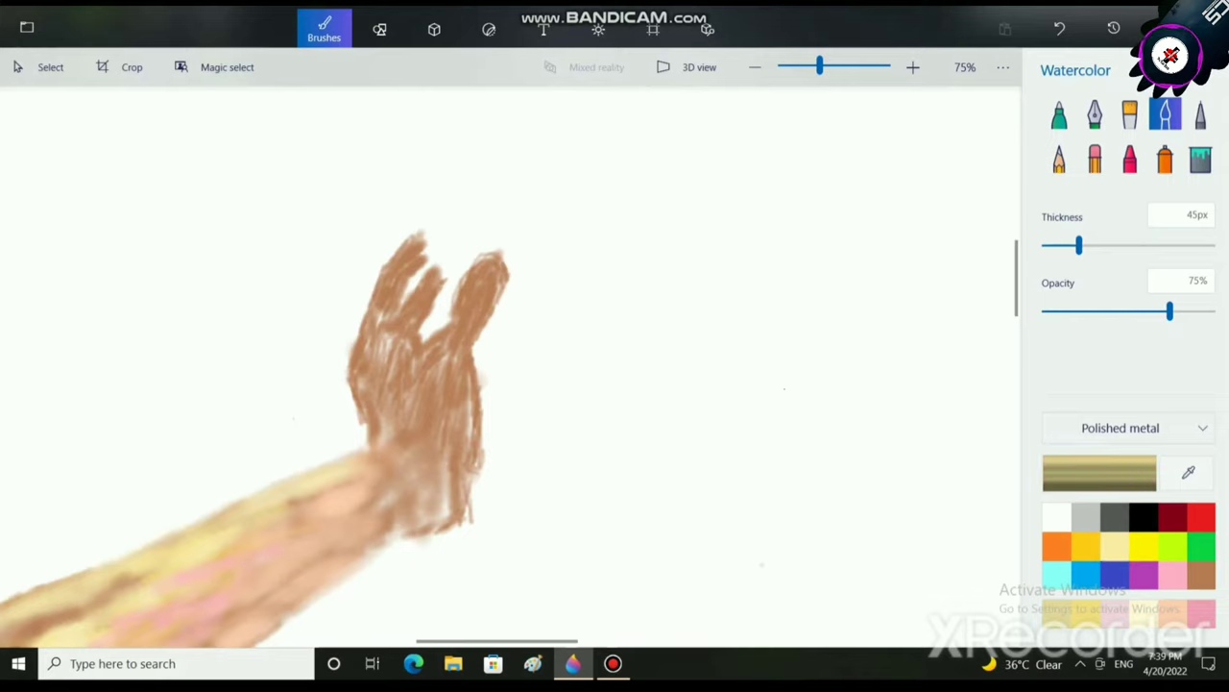
mouse_move(381, 394)
mouse_down()
mouse_move(365, 397)
mouse_move(388, 392)
mouse_move(382, 368)
mouse_up()
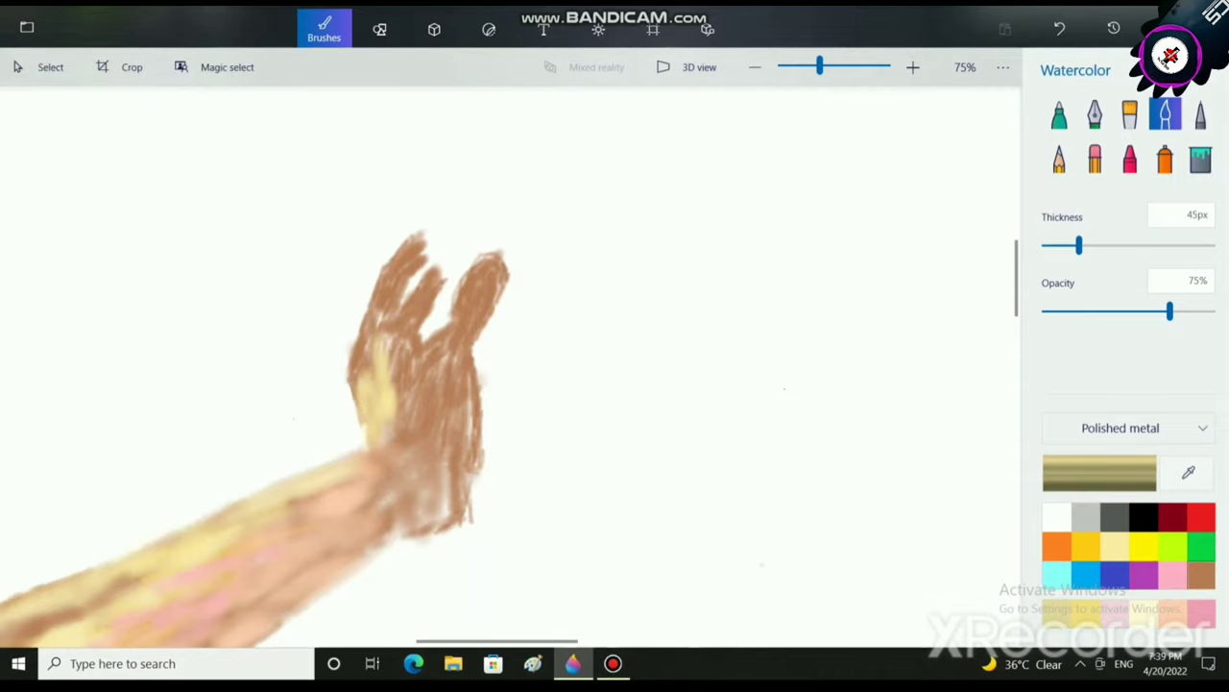
mouse_move(437, 418)
mouse_down()
mouse_move(422, 360)
mouse_move(413, 442)
mouse_move(437, 465)
mouse_move(407, 470)
mouse_move(426, 477)
mouse_move(385, 500)
mouse_up()
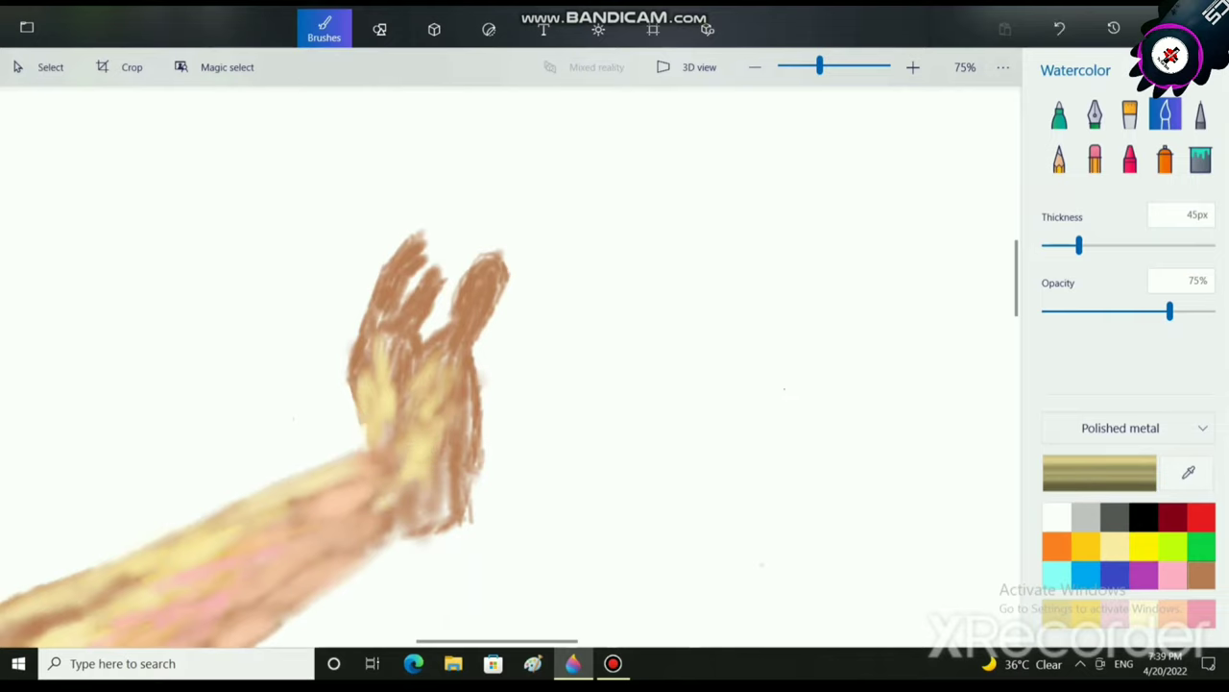
drag(468, 452, 459, 509)
Deepen the palm and outer wrist of the upright hand with brown strokes over the yellow highlights.
click(1202, 576)
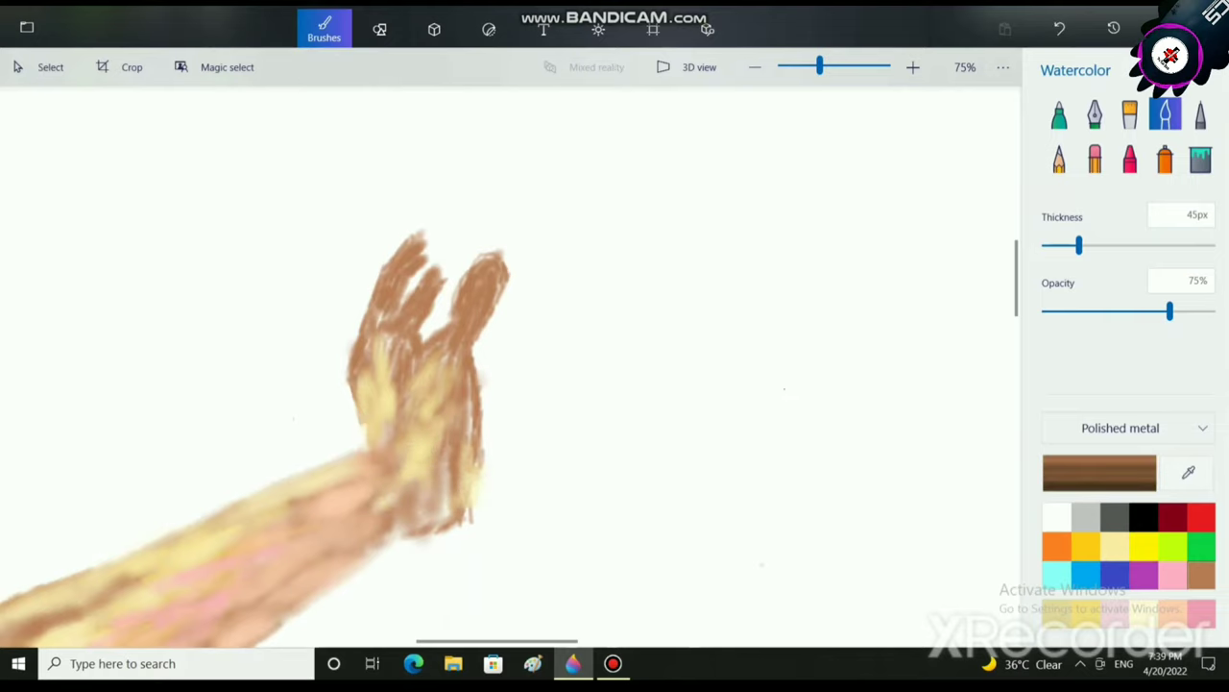
mouse_move(475, 464)
mouse_down()
mouse_move(480, 509)
mouse_move(452, 533)
mouse_move(470, 500)
mouse_move(472, 422)
mouse_move(471, 452)
mouse_up()
mouse_move(448, 359)
mouse_down()
mouse_move(432, 492)
mouse_move(420, 488)
mouse_move(424, 461)
mouse_up()
drag(427, 411, 455, 501)
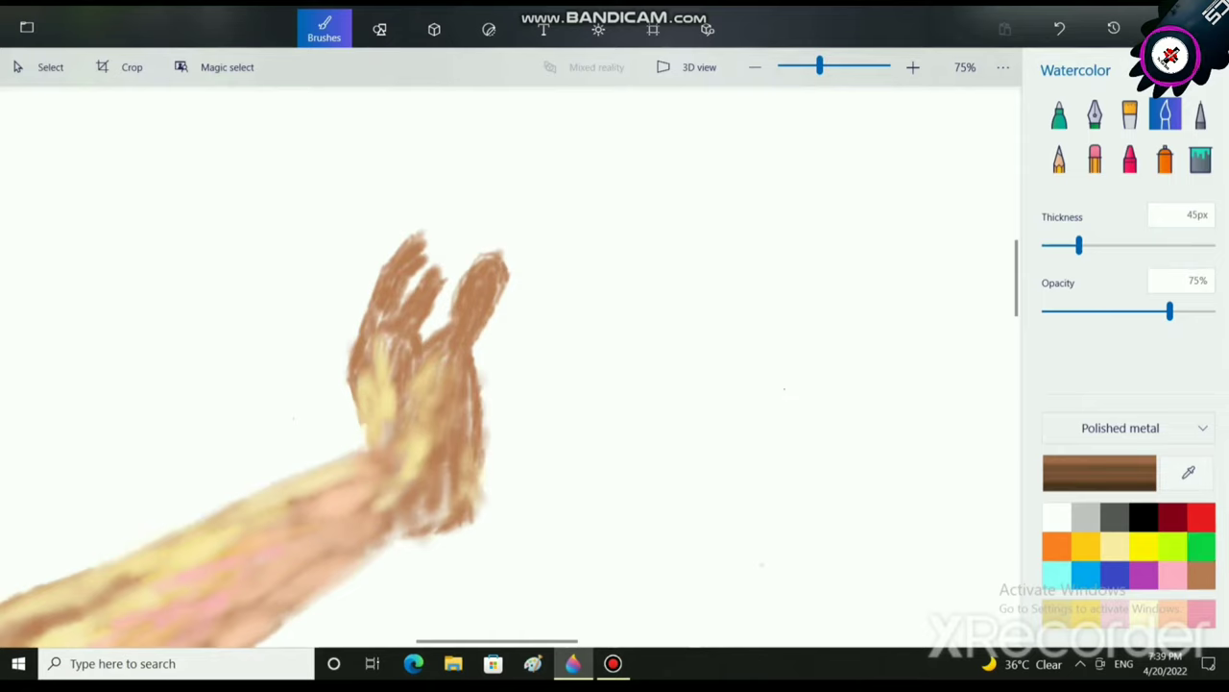
Add pink strokes through the upright hand's palm and along the inner side of the finger farthest from the camera.
click(1173, 576)
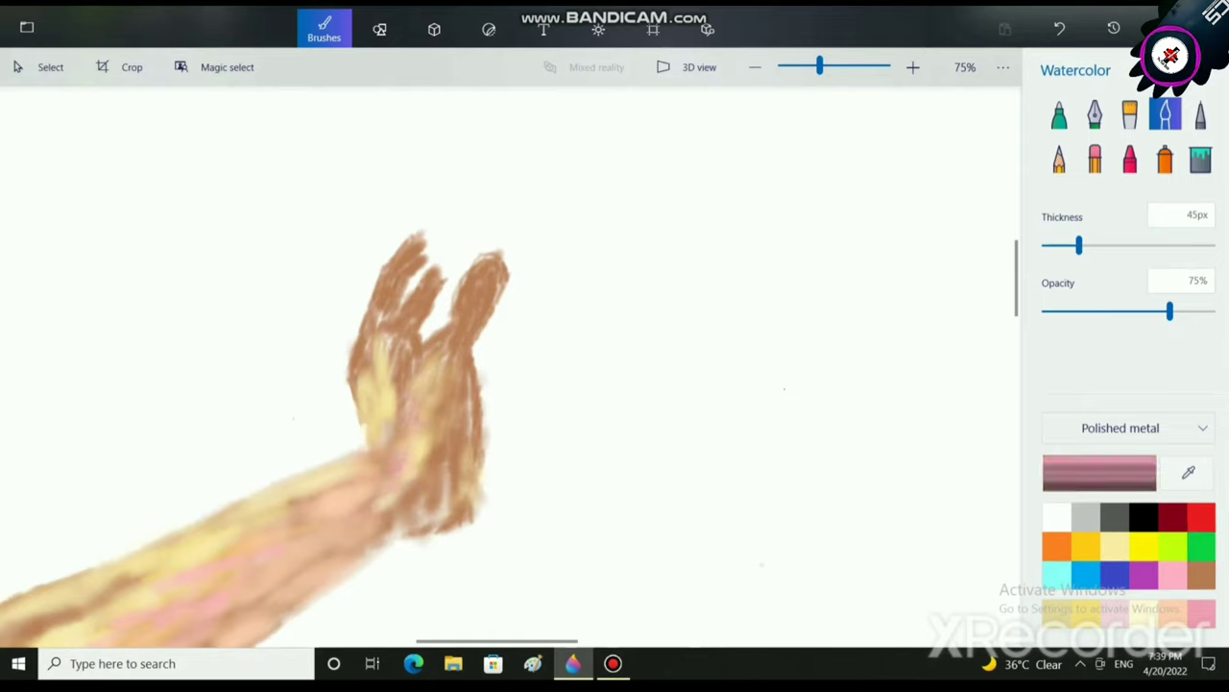
mouse_move(453, 288)
mouse_down()
mouse_move(449, 343)
mouse_move(421, 366)
mouse_up()
mouse_move(460, 313)
mouse_down()
mouse_move(475, 275)
mouse_move(462, 331)
mouse_move(463, 300)
mouse_move(433, 353)
mouse_up()
Highlight the finger farthest from the camera and the outer edge of the camera-side finger with pale yellow.
click(1115, 547)
drag(476, 294, 468, 313)
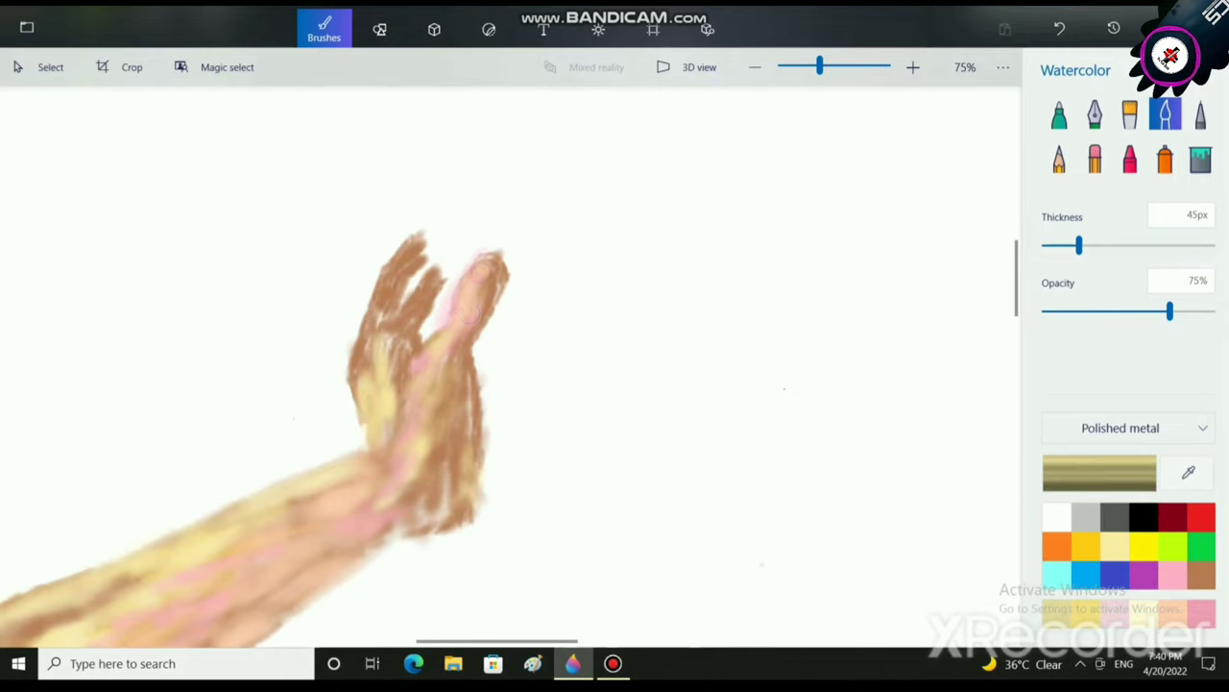
mouse_move(388, 278)
mouse_down()
mouse_move(357, 363)
mouse_move(363, 394)
mouse_up()
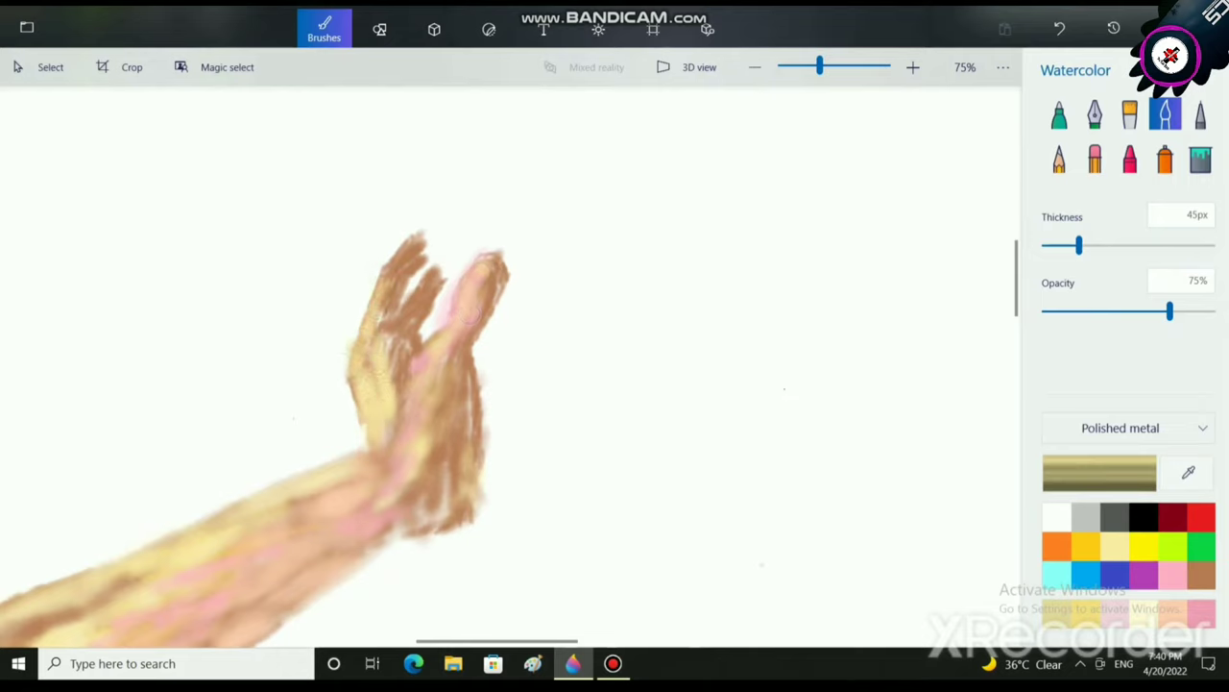
Extend the pale yellow strokes along the upper part and tip of the upright hand's camera-side finger.
drag(405, 265, 384, 306)
drag(411, 235, 384, 265)
scroll(530, 486, down, 5)
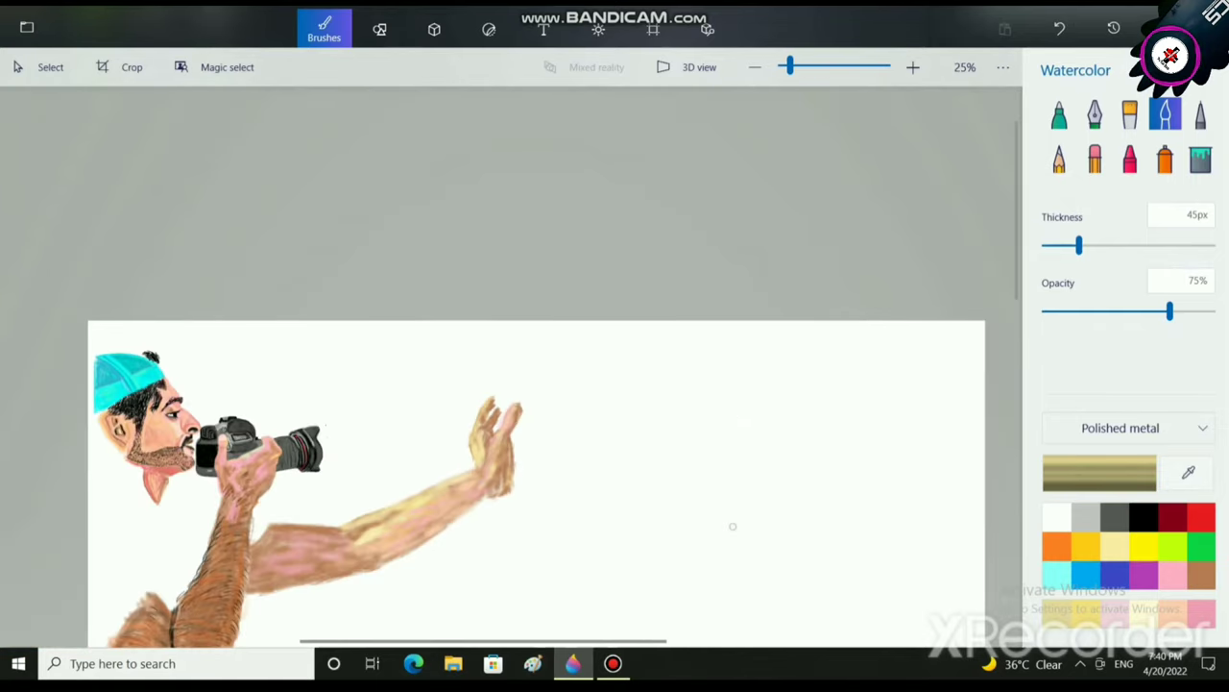
Paint pink patches on the upright hand's outer wrist and the lower camera-side edge of its palm.
scroll(499, 485, up, 5)
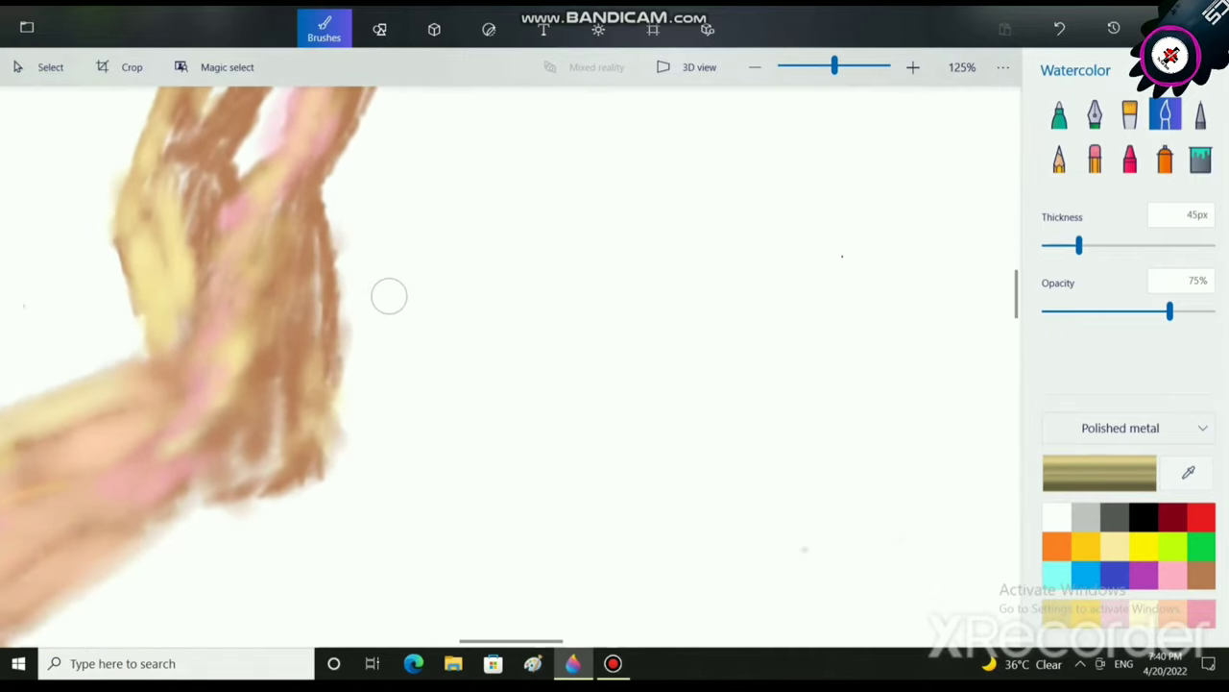
click(1173, 575)
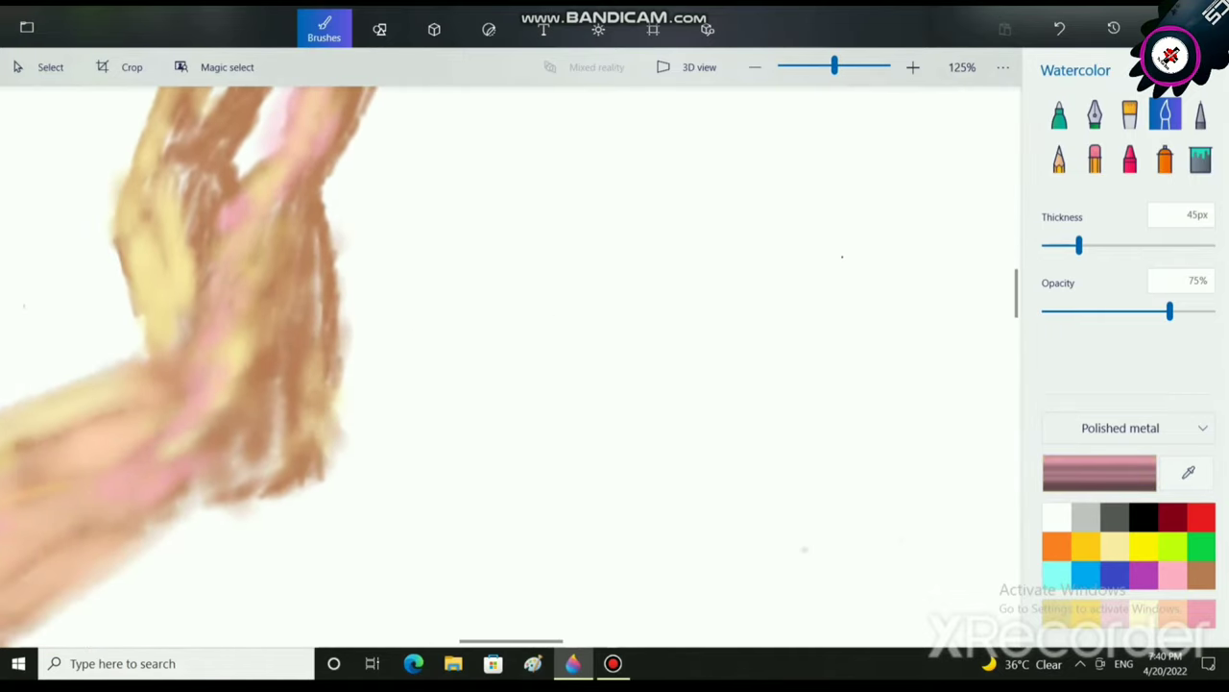
mouse_move(259, 456)
mouse_down()
mouse_move(289, 442)
mouse_move(264, 398)
mouse_move(231, 477)
mouse_move(317, 473)
mouse_move(330, 407)
mouse_up()
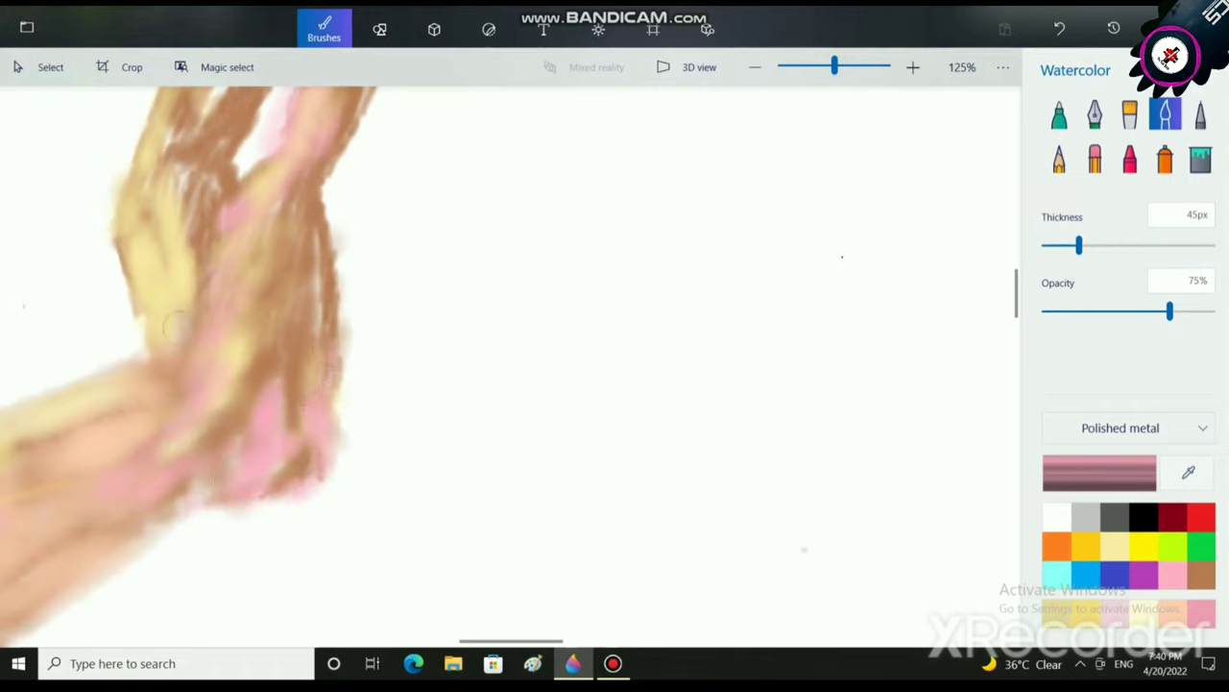
mouse_move(176, 327)
mouse_down()
mouse_move(145, 265)
mouse_move(142, 322)
mouse_up()
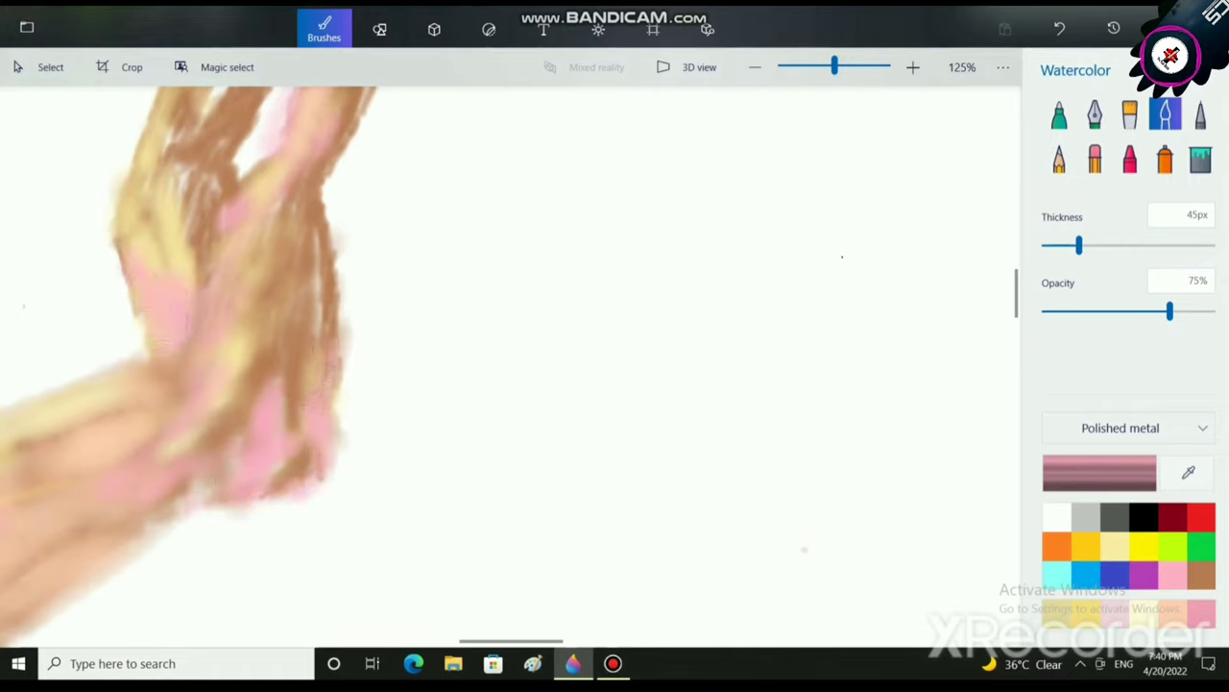
Set the watercolor thickness to 26px and add short brown shading strokes across the upright hand's palm and camera-side edge.
click(1202, 575)
click(1064, 246)
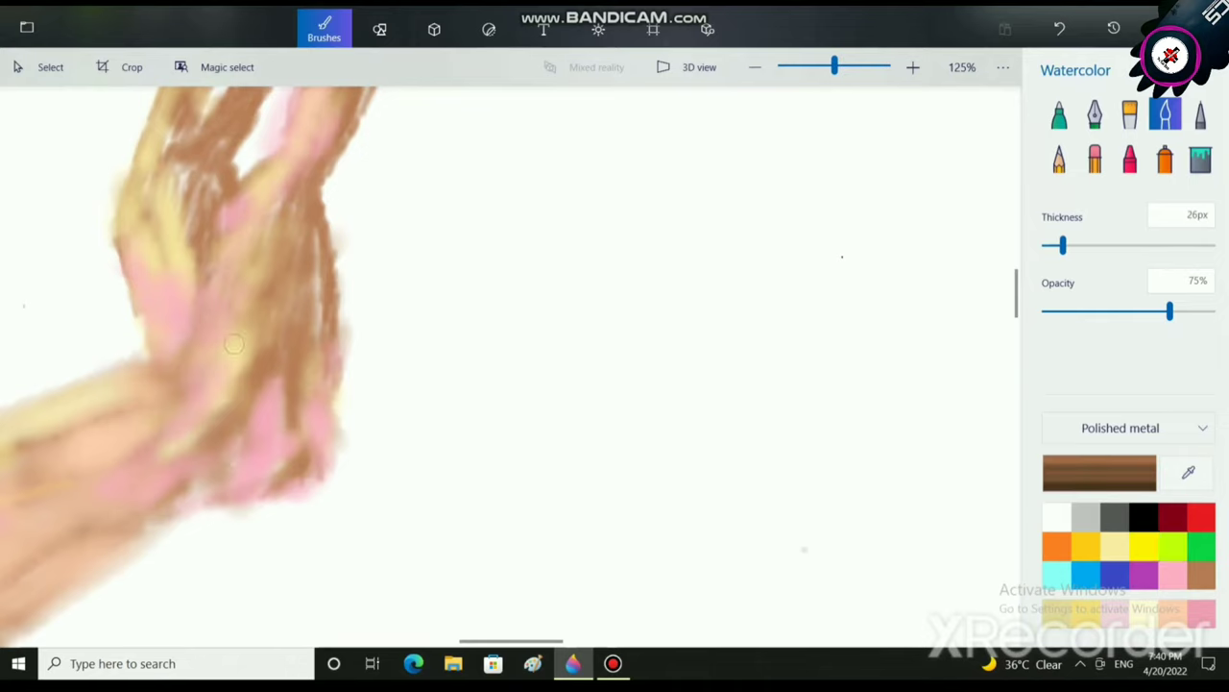
scroll(233, 343, up, 2)
drag(241, 375, 210, 405)
drag(266, 271, 181, 336)
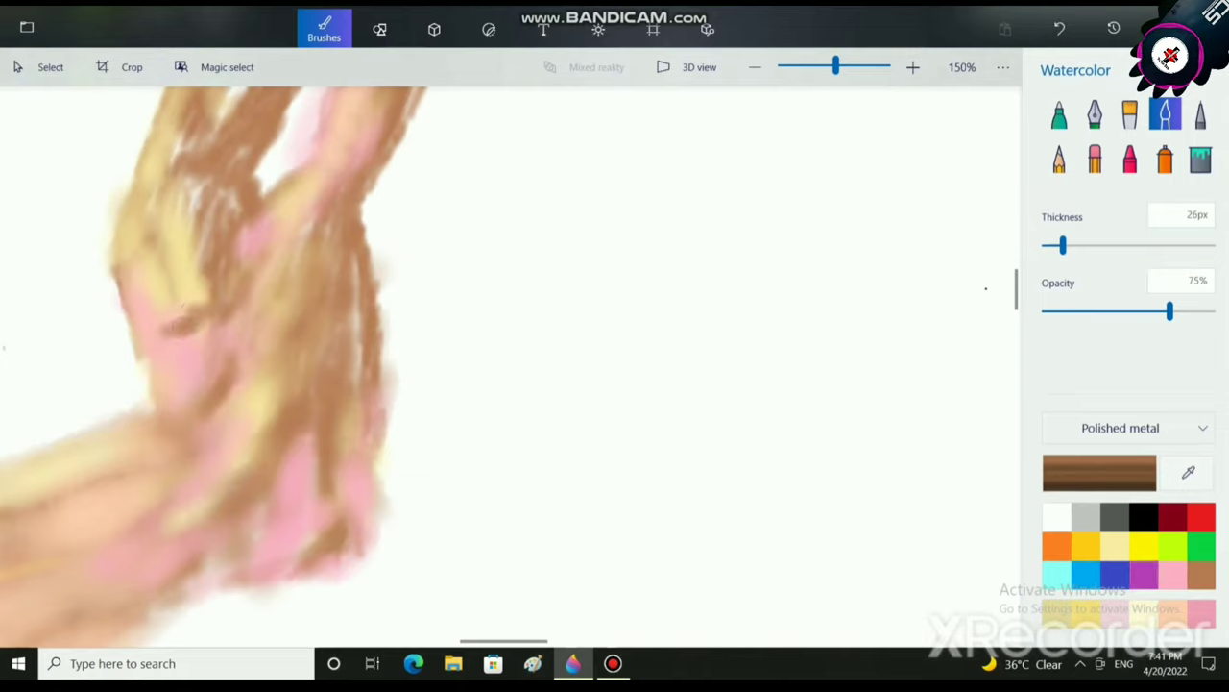
drag(269, 294, 239, 334)
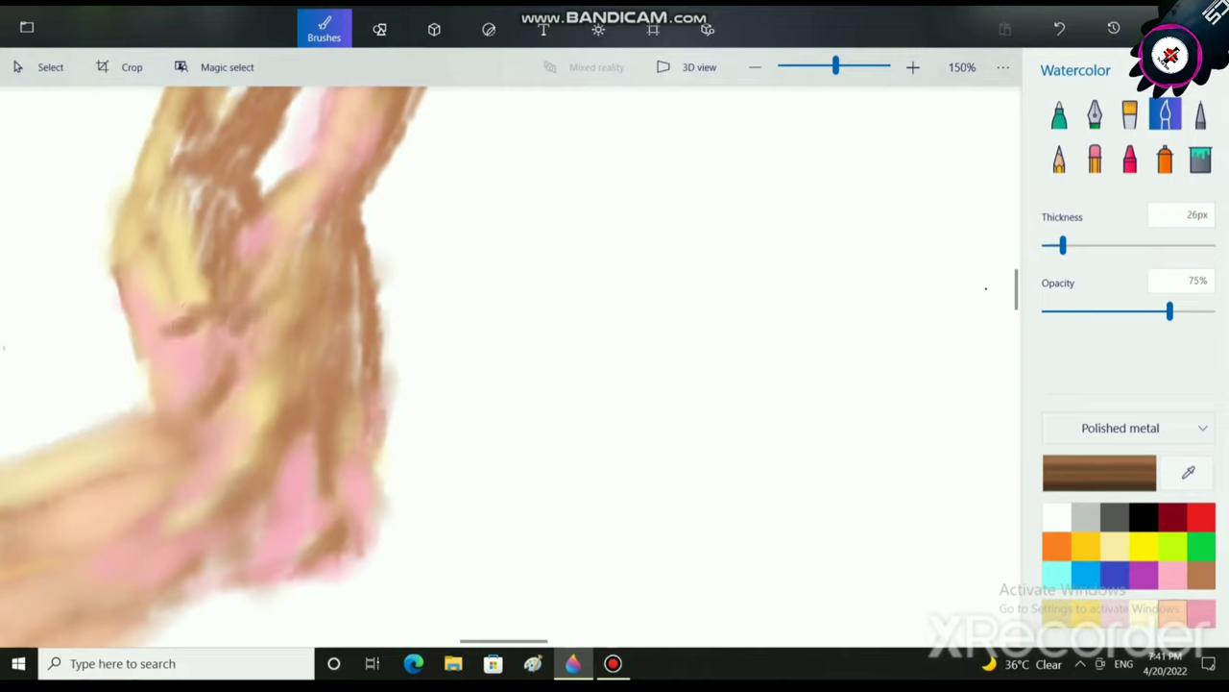
Paint light peach strokes from the wrist through the palm to the base of the finger farthest from the camera.
click(1173, 612)
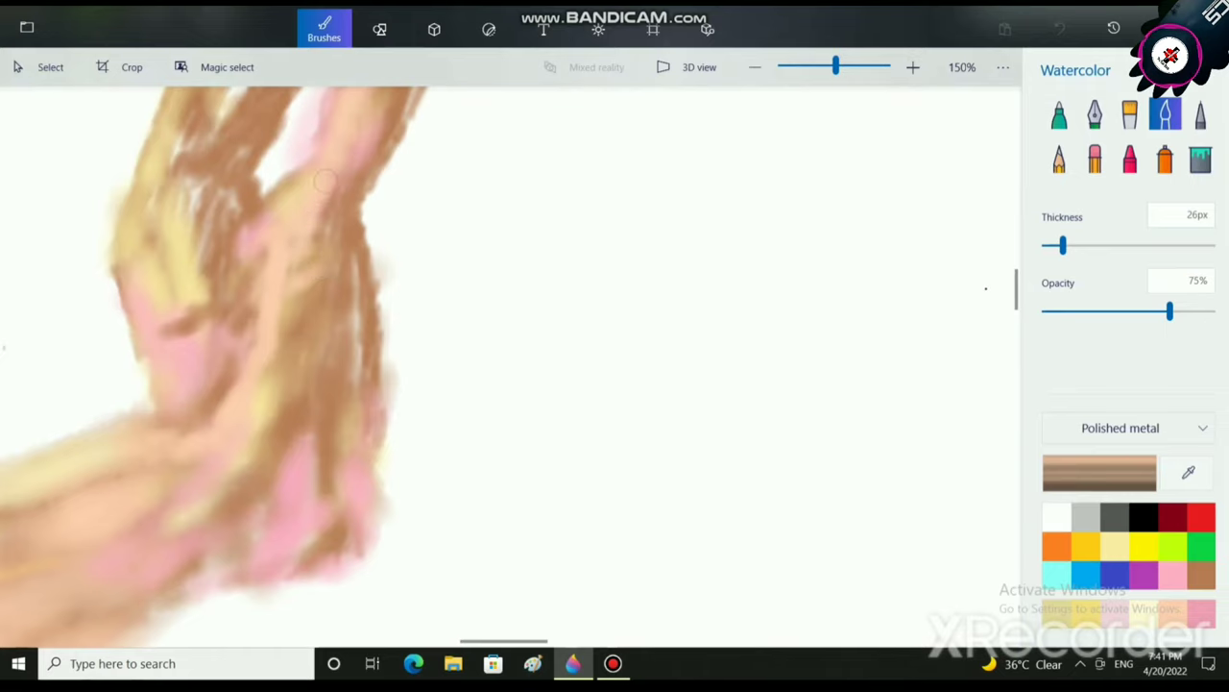
scroll(277, 288, down, 1)
scroll(206, 309, up, 4)
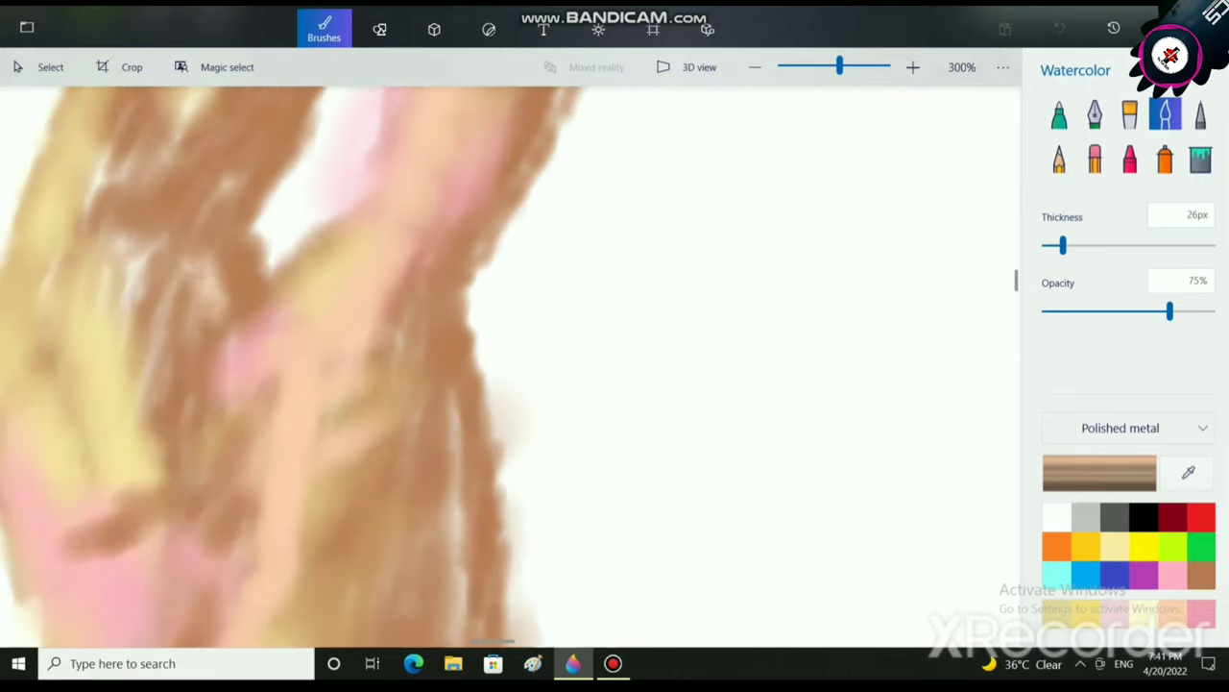
Add pink to the upright hand's middle finger and the knuckle area at its base.
click(1173, 575)
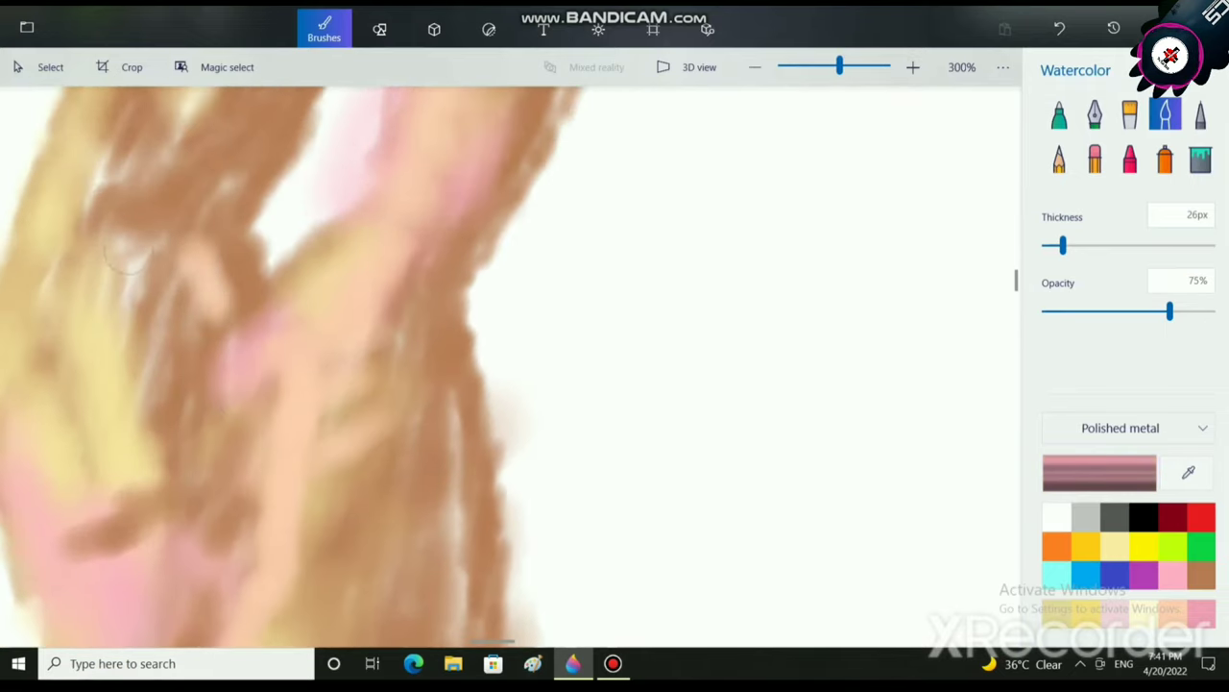
mouse_move(168, 255)
mouse_down()
mouse_move(192, 308)
mouse_move(231, 288)
mouse_move(240, 300)
mouse_up()
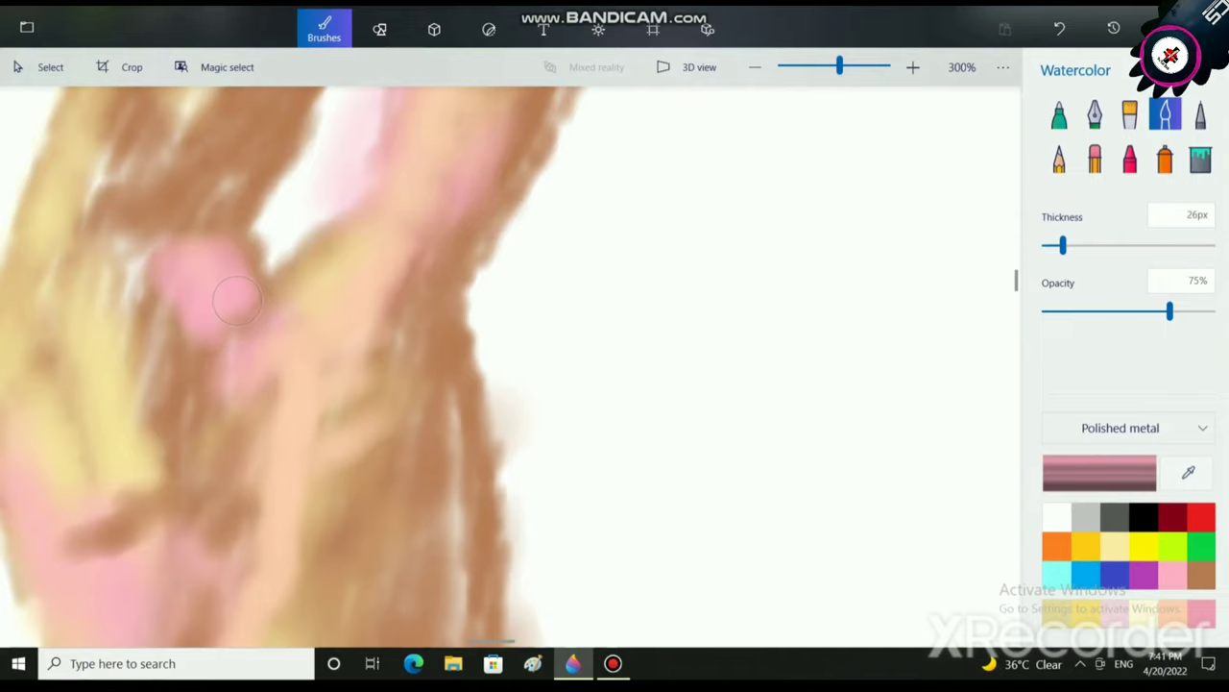
scroll(509, 365, up, 3)
mouse_move(317, 408)
mouse_down()
mouse_move(207, 384)
mouse_move(192, 427)
mouse_move(240, 480)
mouse_move(269, 476)
mouse_move(240, 482)
mouse_move(273, 556)
mouse_up()
mouse_move(299, 413)
mouse_down()
mouse_move(300, 372)
mouse_move(365, 305)
mouse_move(288, 451)
mouse_move(158, 482)
mouse_up()
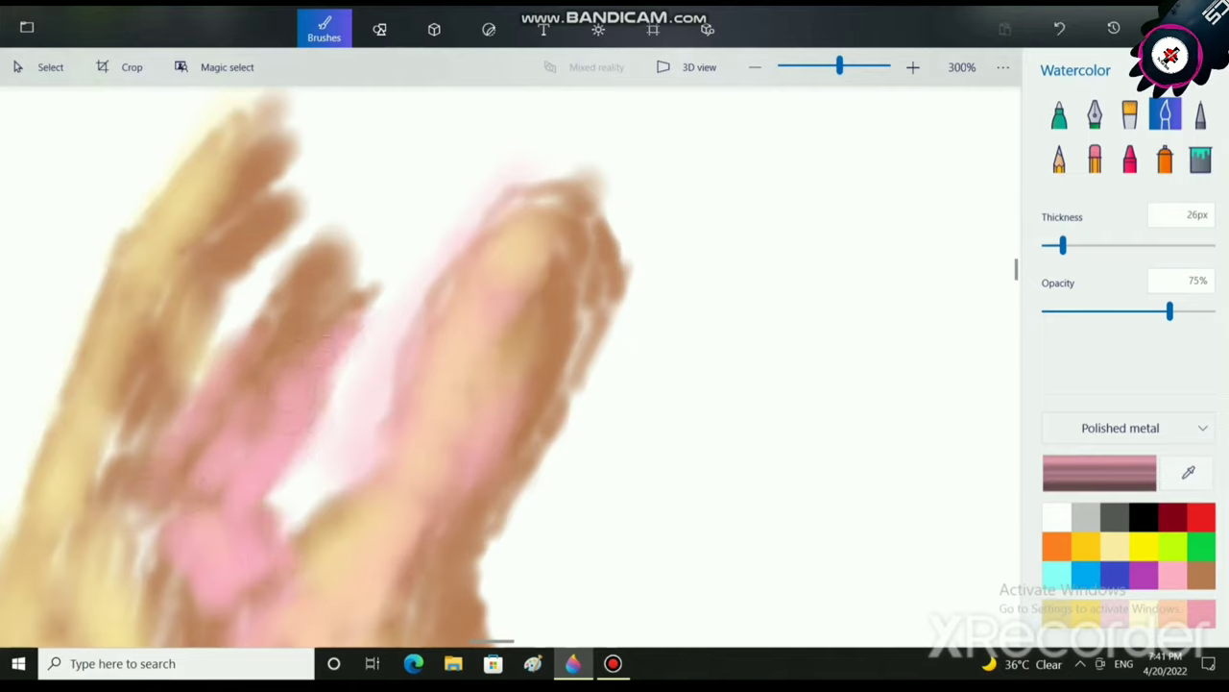
Layer brown and light peach strokes over the pink on the middle finger and its base.
click(1201, 576)
mouse_move(274, 369)
mouse_down()
mouse_move(222, 480)
mouse_move(254, 471)
mouse_up()
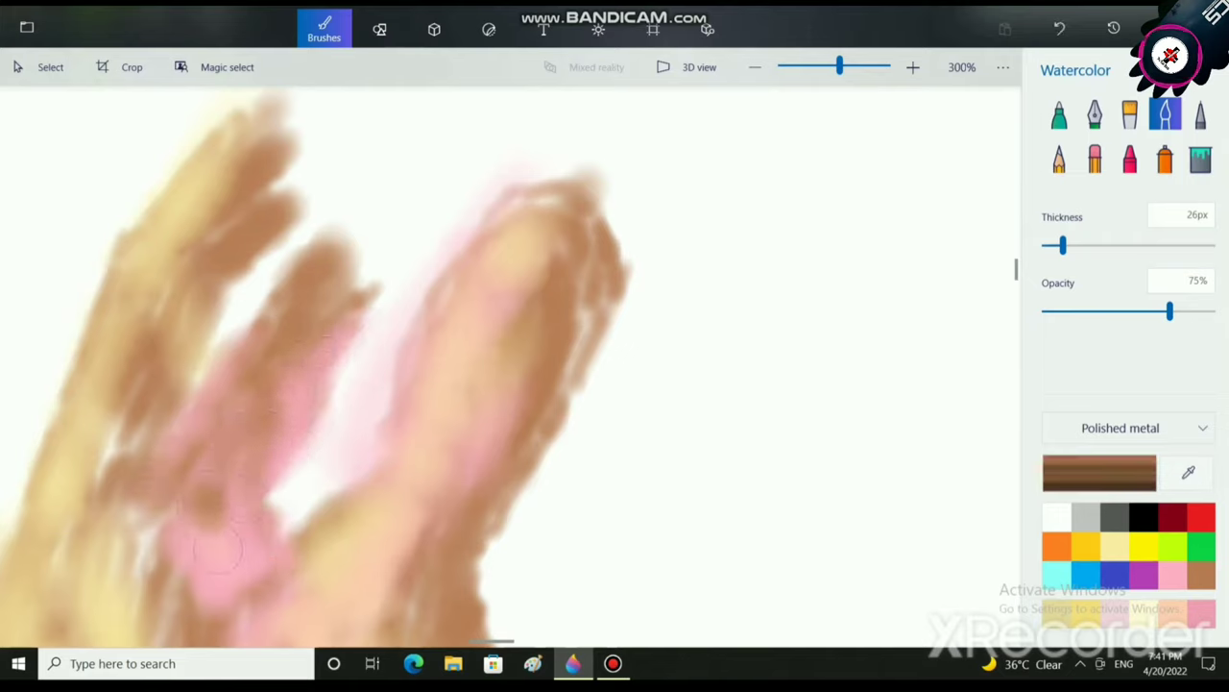
drag(206, 504, 238, 557)
click(1172, 615)
mouse_move(223, 305)
mouse_down()
mouse_move(262, 418)
mouse_move(274, 396)
mouse_move(219, 546)
mouse_move(261, 526)
mouse_move(259, 384)
mouse_move(307, 306)
mouse_up()
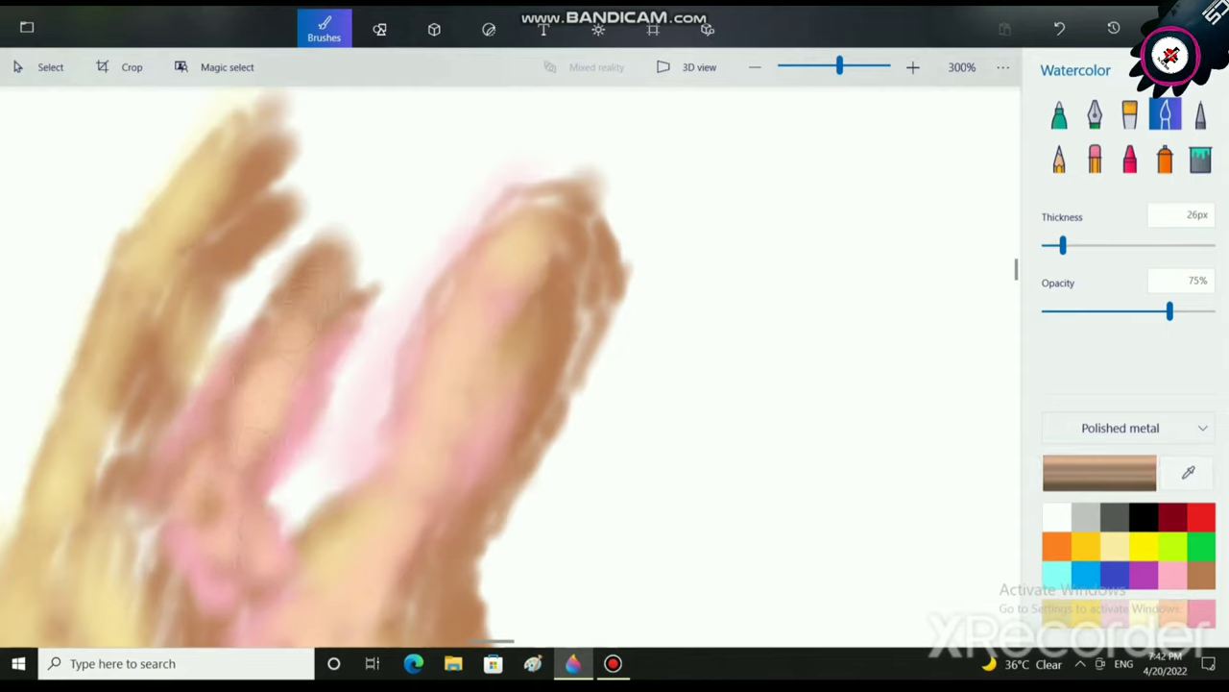
scroll(53, 459, up, 1)
scroll(60, 453, down, 1)
Fill the tip and inner side of the camera-side finger with brown, continuing down to the middle finger's base.
click(1203, 575)
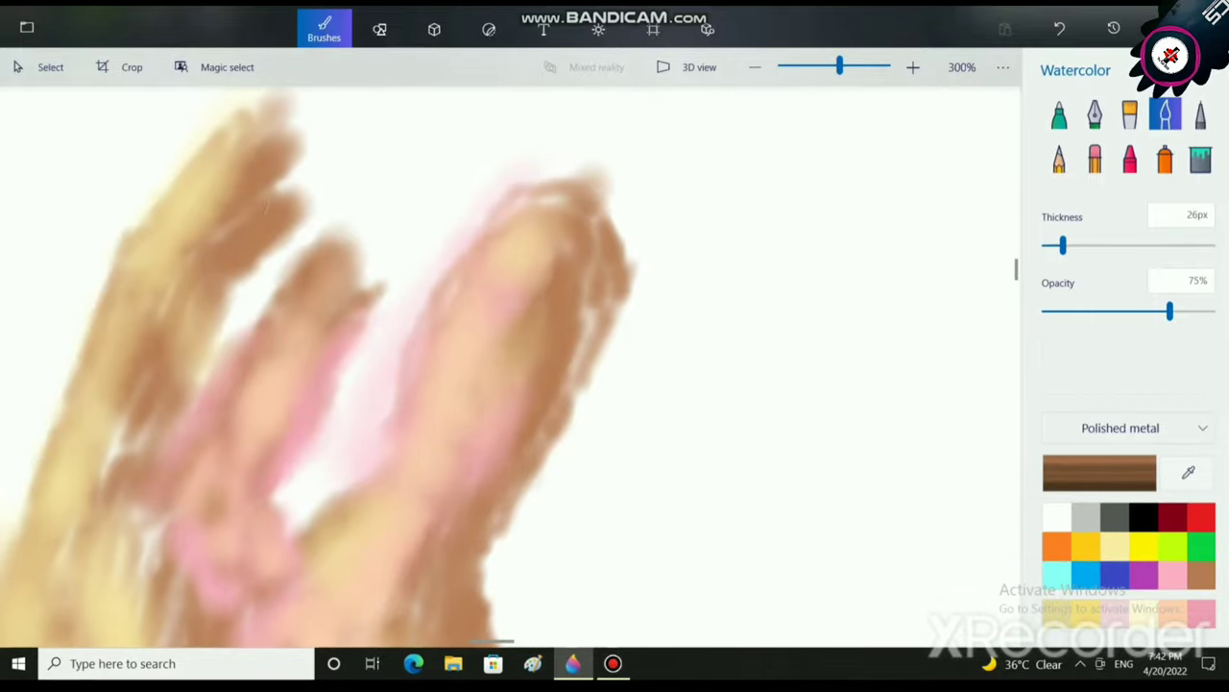
mouse_move(159, 300)
mouse_down()
mouse_move(235, 223)
mouse_move(272, 206)
mouse_move(283, 120)
mouse_move(306, 182)
mouse_up()
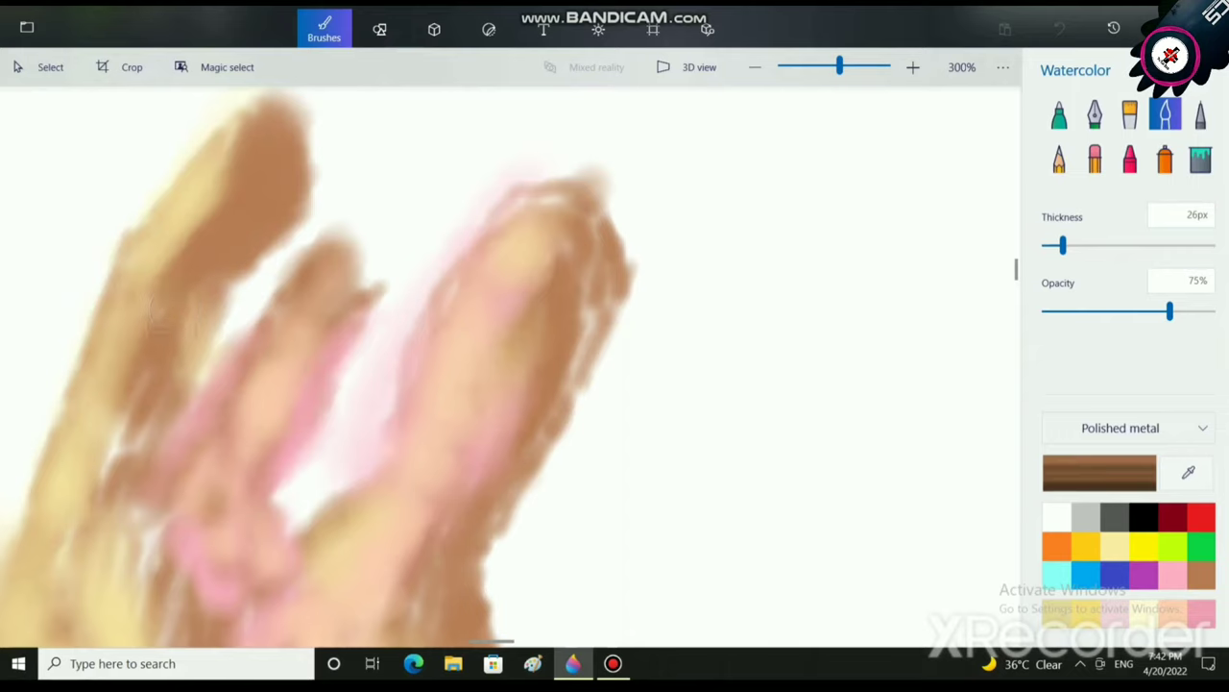
mouse_move(176, 326)
mouse_down()
mouse_move(133, 450)
mouse_move(174, 408)
mouse_move(197, 353)
mouse_move(192, 391)
mouse_up()
mouse_move(159, 504)
mouse_down()
mouse_move(261, 312)
mouse_move(317, 250)
mouse_move(363, 288)
mouse_move(235, 553)
mouse_move(274, 543)
mouse_up()
scroll(279, 547, down, 5)
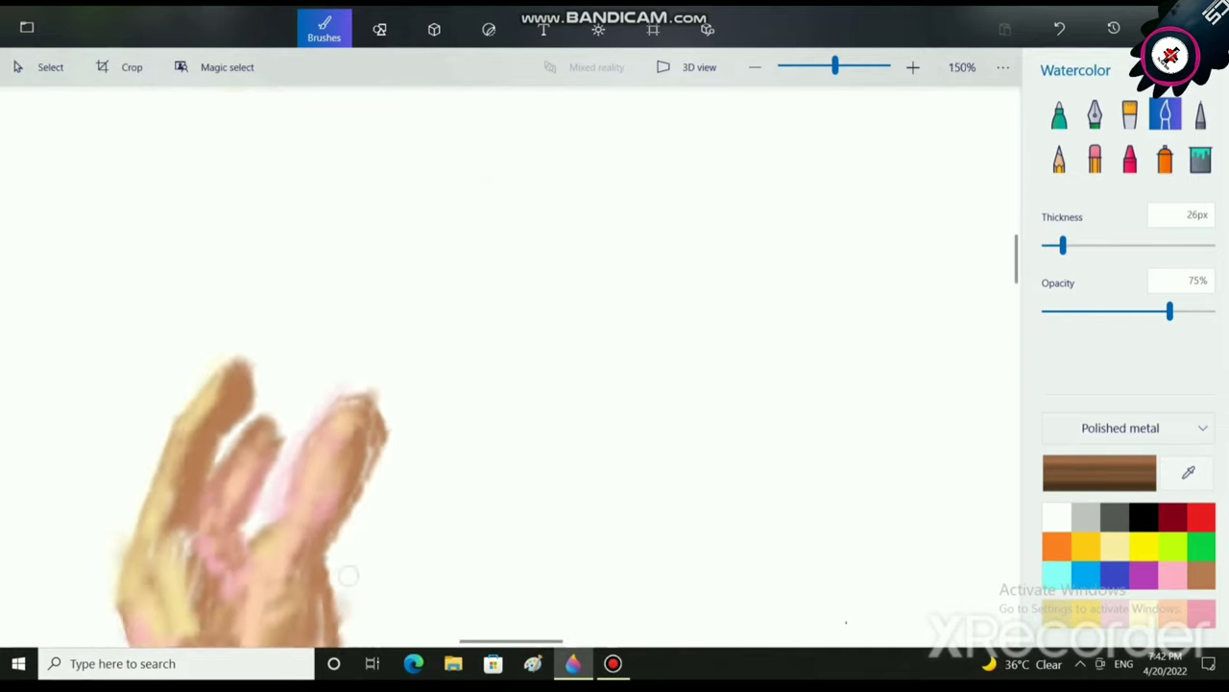
Blend light peach along the camera-side and middle fingers and across the upper joint of the finger farthest from the camera.
scroll(140, 417, up, 5)
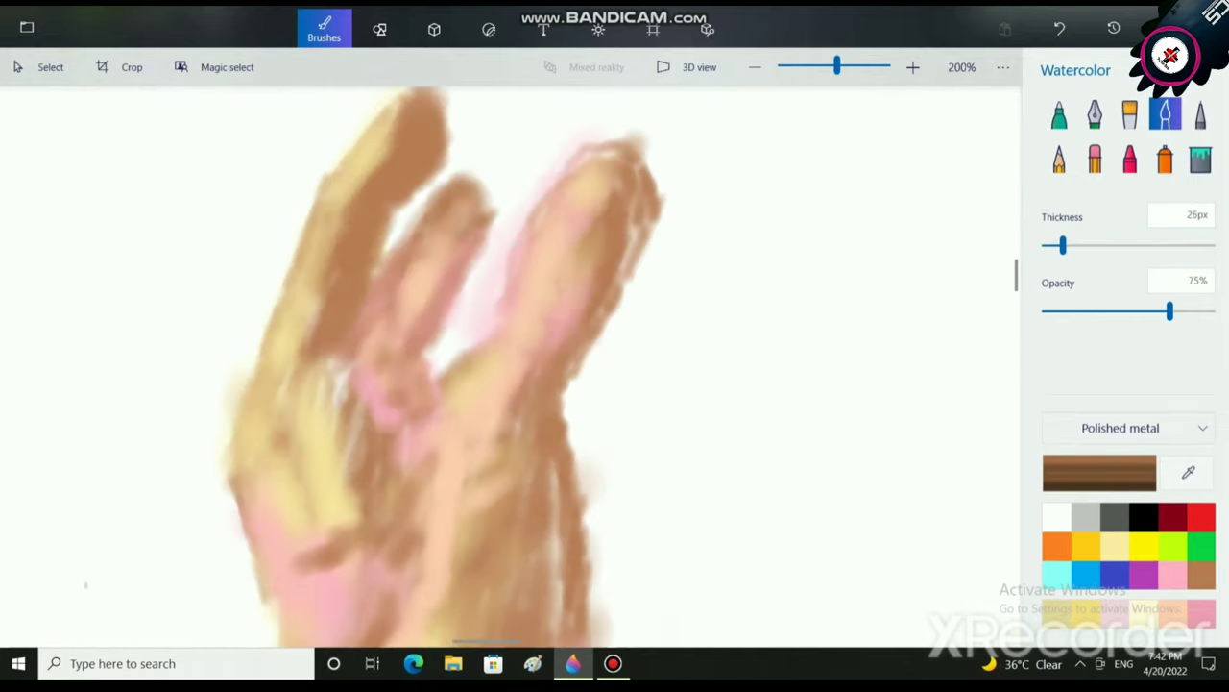
click(1172, 613)
mouse_move(297, 293)
mouse_down()
mouse_move(337, 166)
mouse_move(392, 135)
mouse_move(364, 176)
mouse_move(400, 135)
mouse_move(359, 188)
mouse_move(304, 381)
mouse_up()
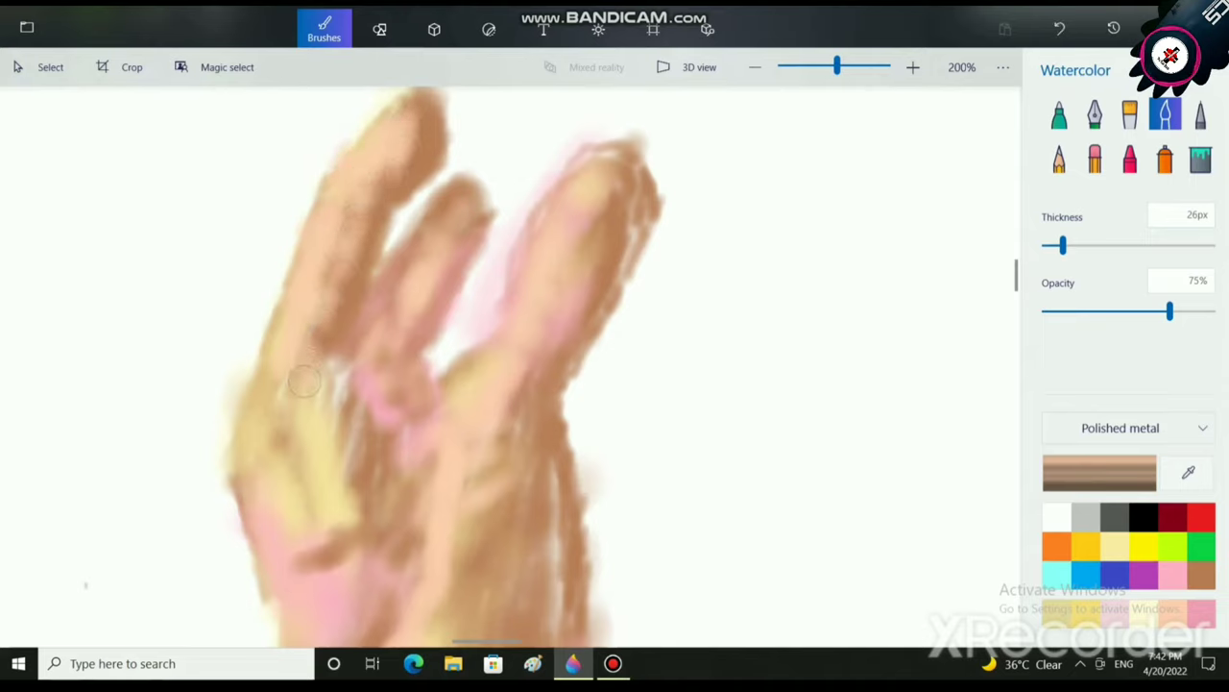
mouse_move(318, 316)
mouse_down()
mouse_move(335, 257)
mouse_move(368, 221)
mouse_move(411, 274)
mouse_move(371, 227)
mouse_up()
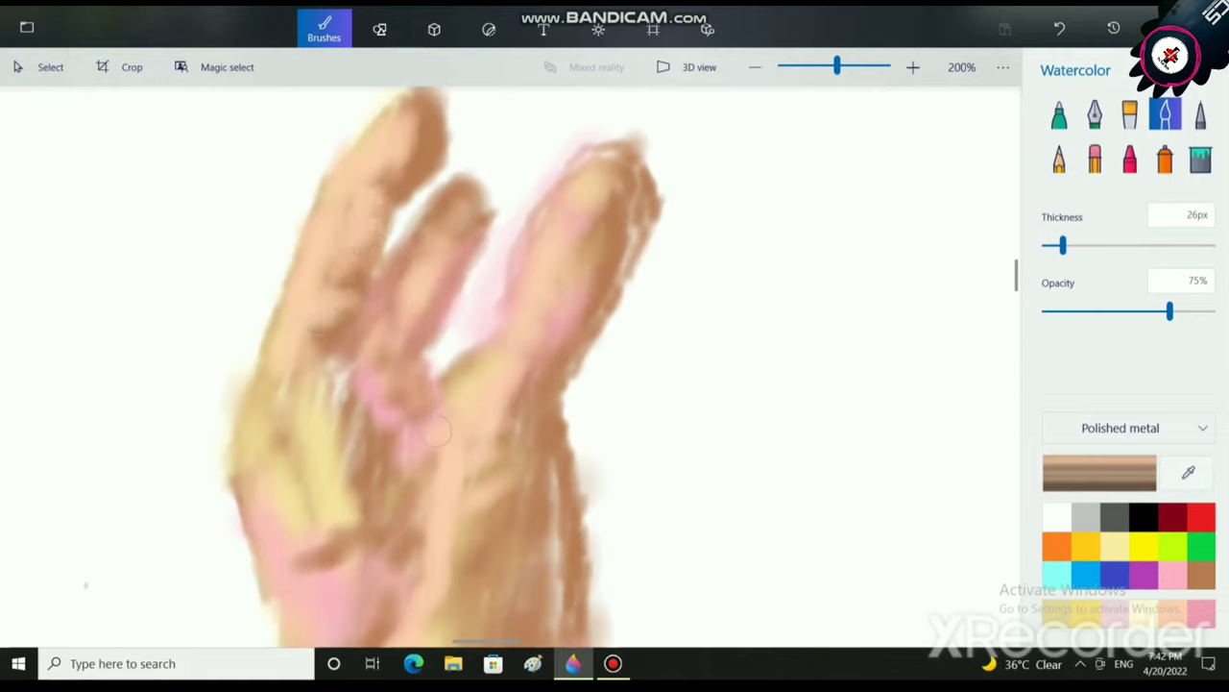
mouse_move(429, 266)
mouse_down()
mouse_move(439, 302)
mouse_move(425, 315)
mouse_up()
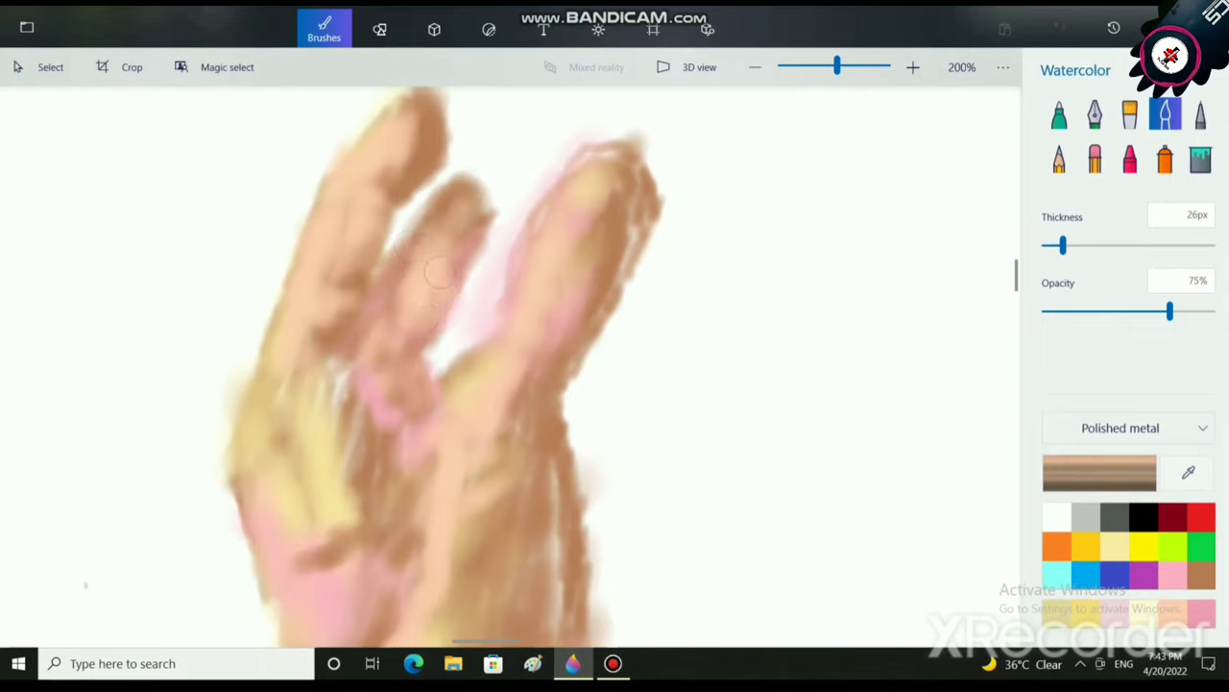
drag(569, 252, 601, 278)
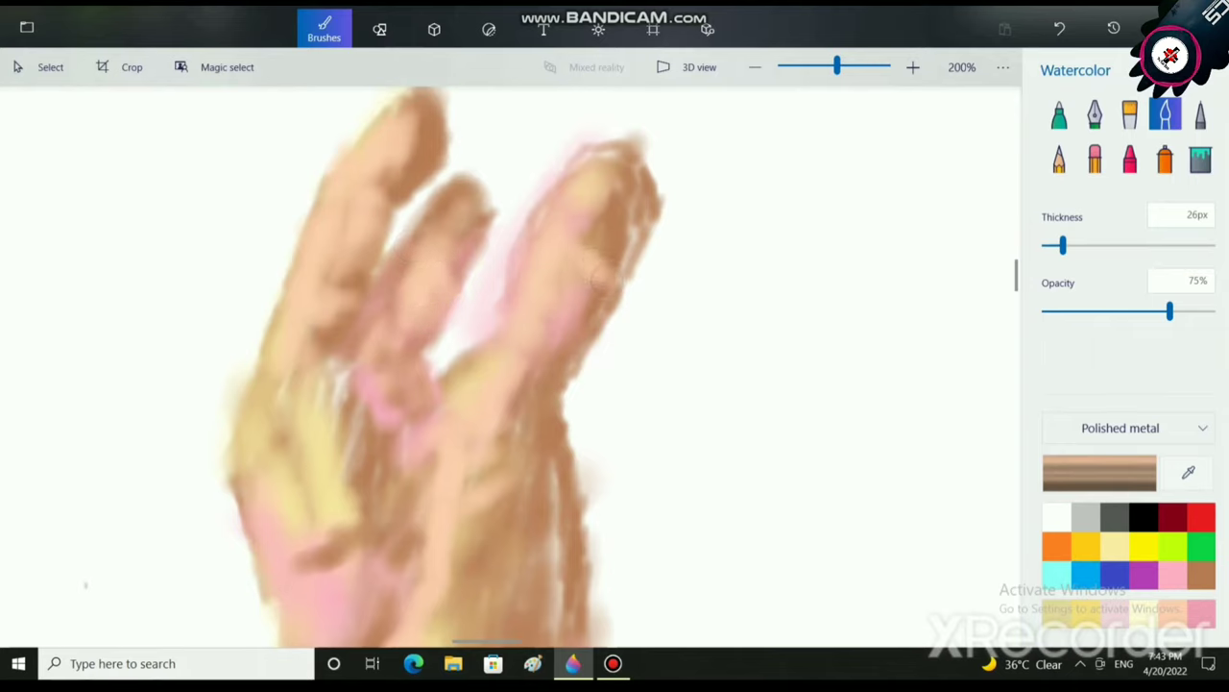
Shade the joint of the finger farthest from the camera with brown and paint its fingernail pale cream.
click(1201, 576)
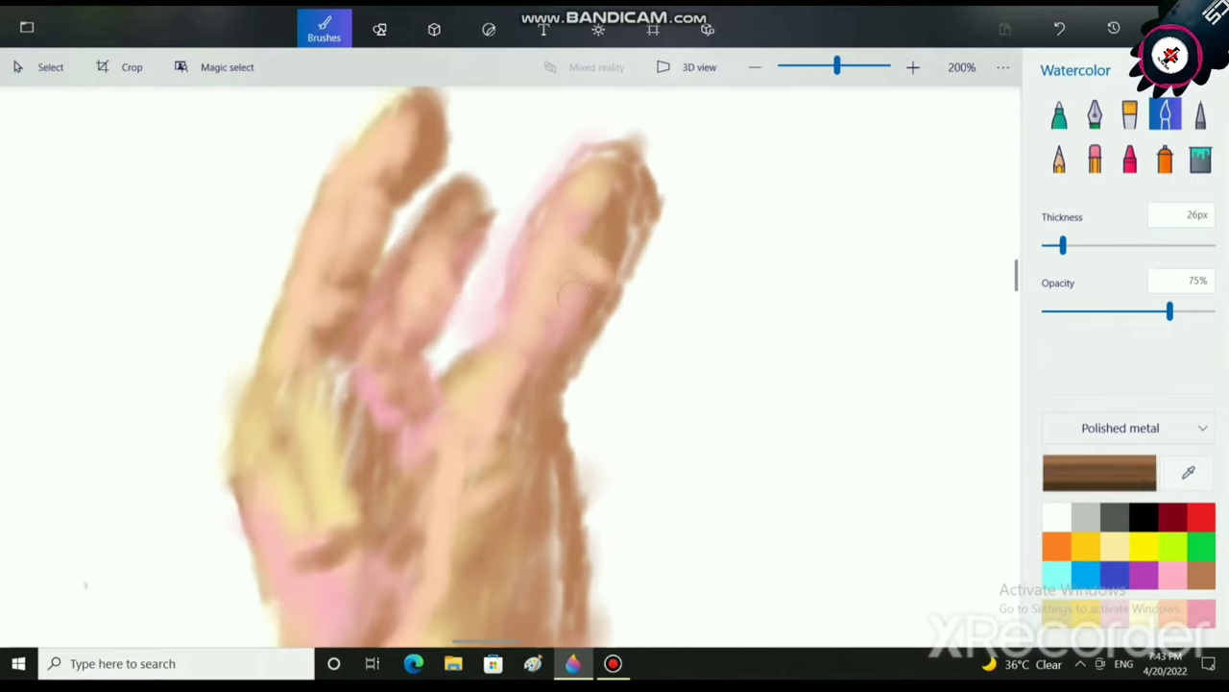
mouse_move(555, 331)
mouse_down()
mouse_move(568, 285)
mouse_move(543, 255)
mouse_move(547, 277)
mouse_up()
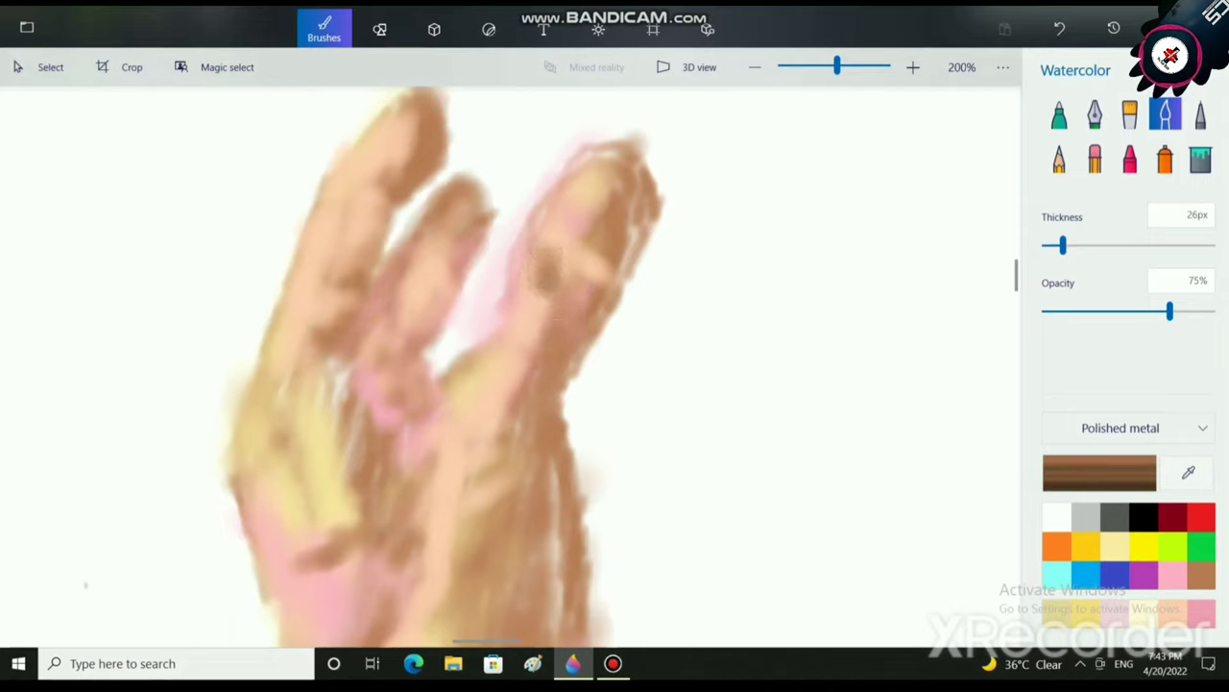
click(1201, 612)
click(1172, 612)
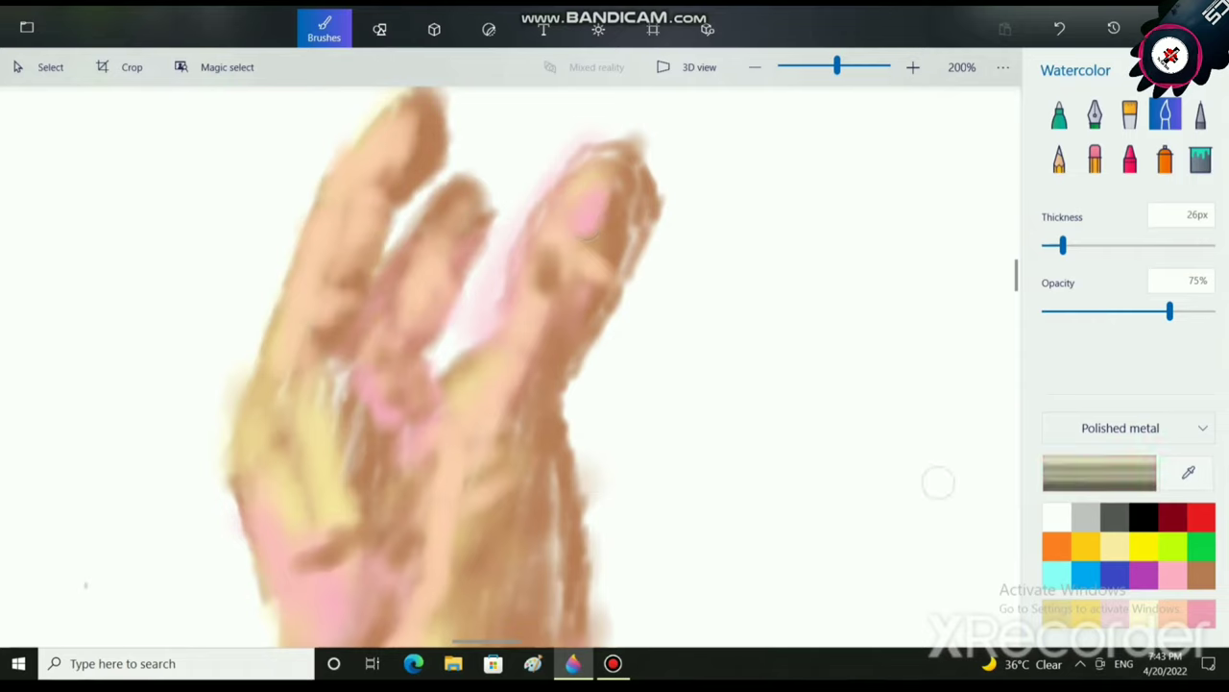
mouse_move(577, 216)
mouse_down()
mouse_move(610, 192)
mouse_move(582, 220)
mouse_move(600, 216)
mouse_move(591, 188)
mouse_move(605, 200)
mouse_move(569, 209)
mouse_move(615, 221)
mouse_up()
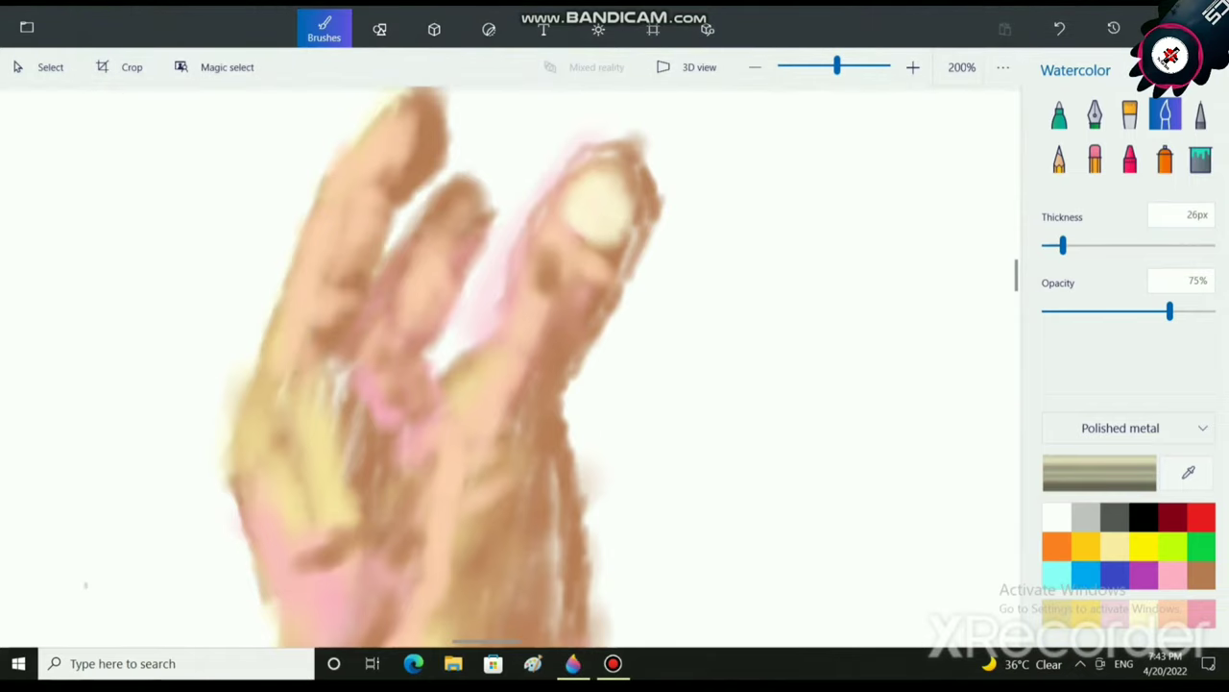
Outline the fingernail and both edges of the finger farthest from the camera with brown strokes.
click(1202, 577)
scroll(607, 218, up, 1)
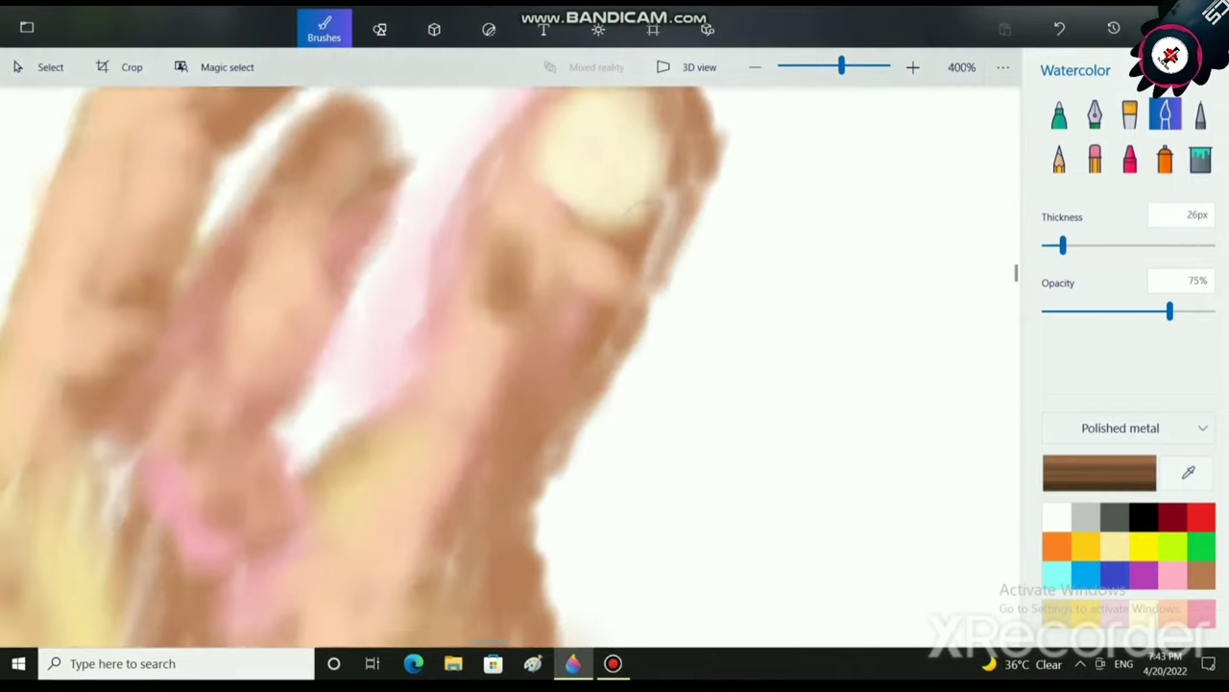
drag(762, 277, 625, 387)
mouse_move(542, 264)
mouse_down()
mouse_move(495, 421)
mouse_move(552, 259)
mouse_move(501, 195)
mouse_move(405, 185)
mouse_move(357, 217)
mouse_move(369, 229)
mouse_move(302, 337)
mouse_move(279, 407)
mouse_move(442, 204)
mouse_up()
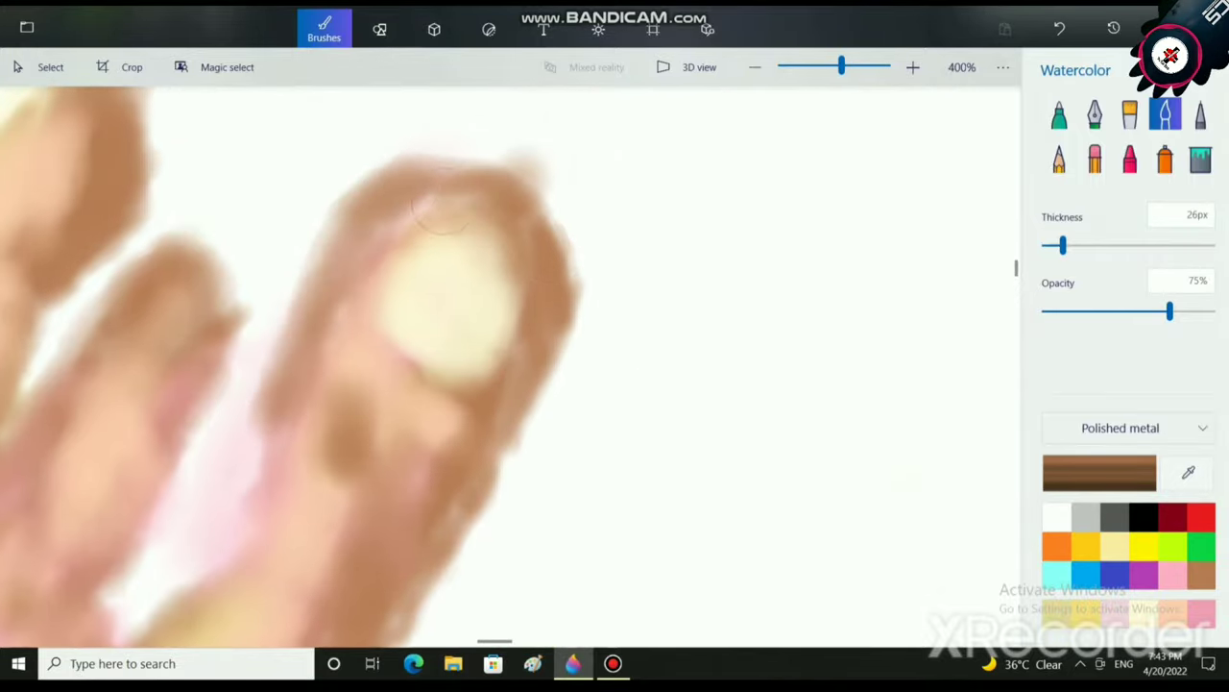
mouse_move(340, 210)
mouse_down()
mouse_move(320, 248)
mouse_move(282, 375)
mouse_move(276, 448)
mouse_up()
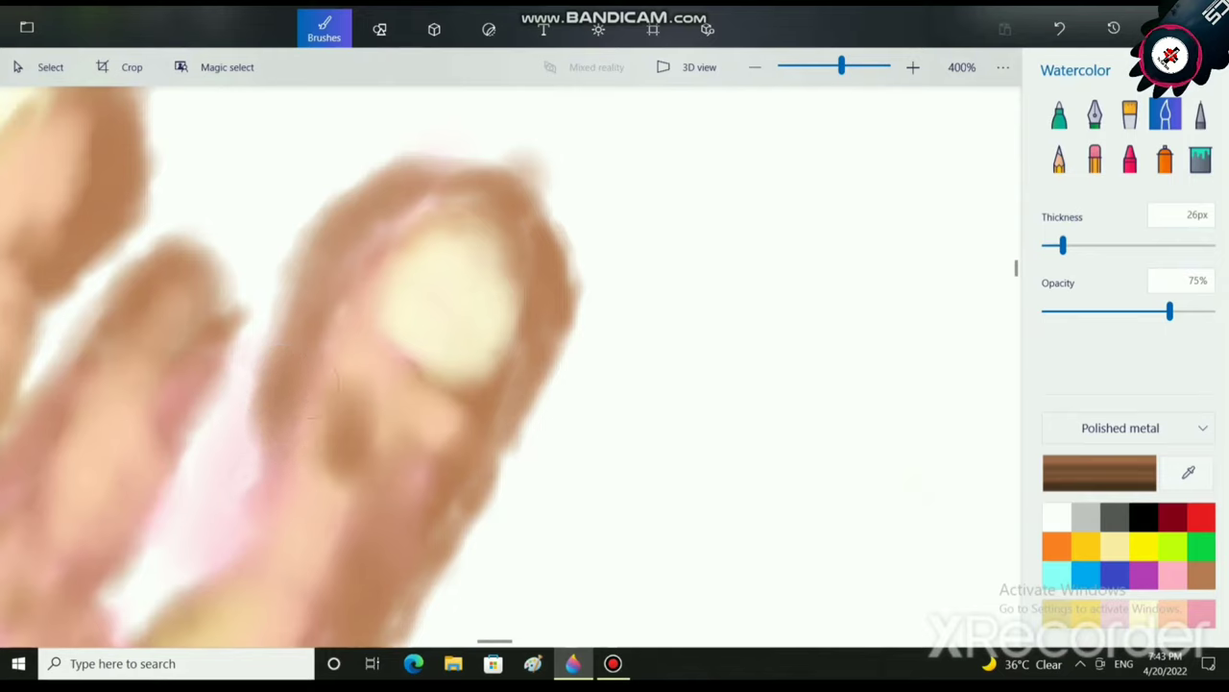
drag(313, 366, 350, 248)
scroll(355, 245, down, 2)
Add pink strokes along the edges of the finger farthest from the camera.
click(1172, 575)
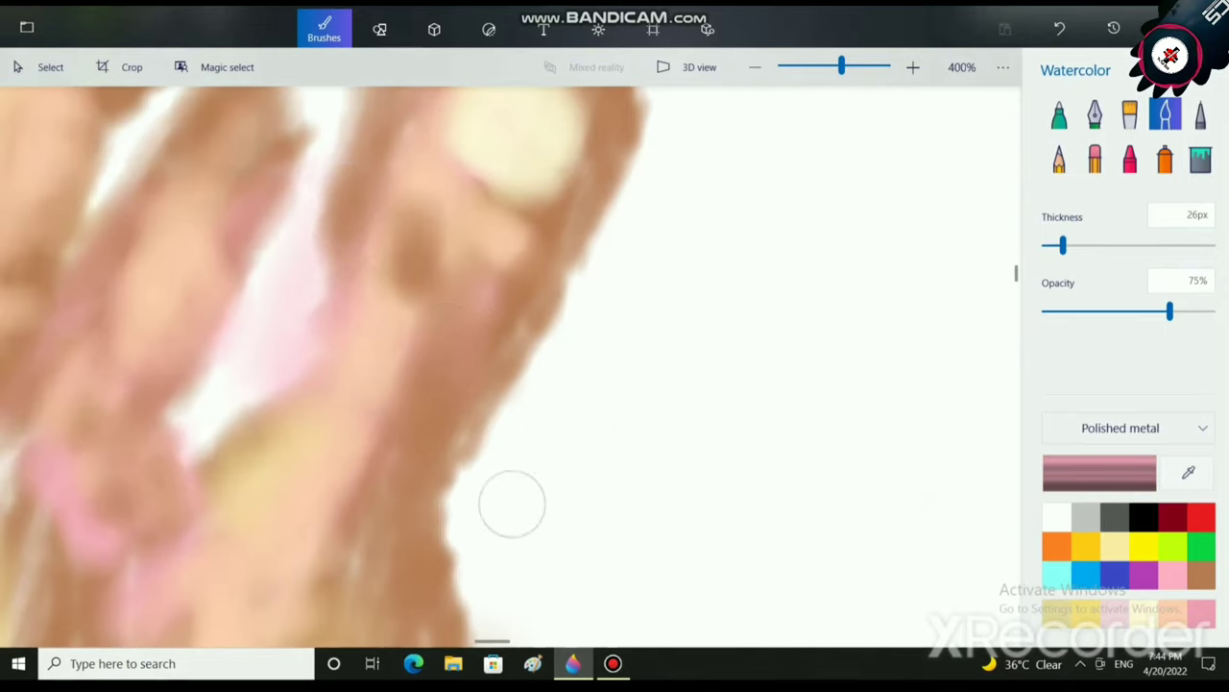
scroll(646, 230, down, 3)
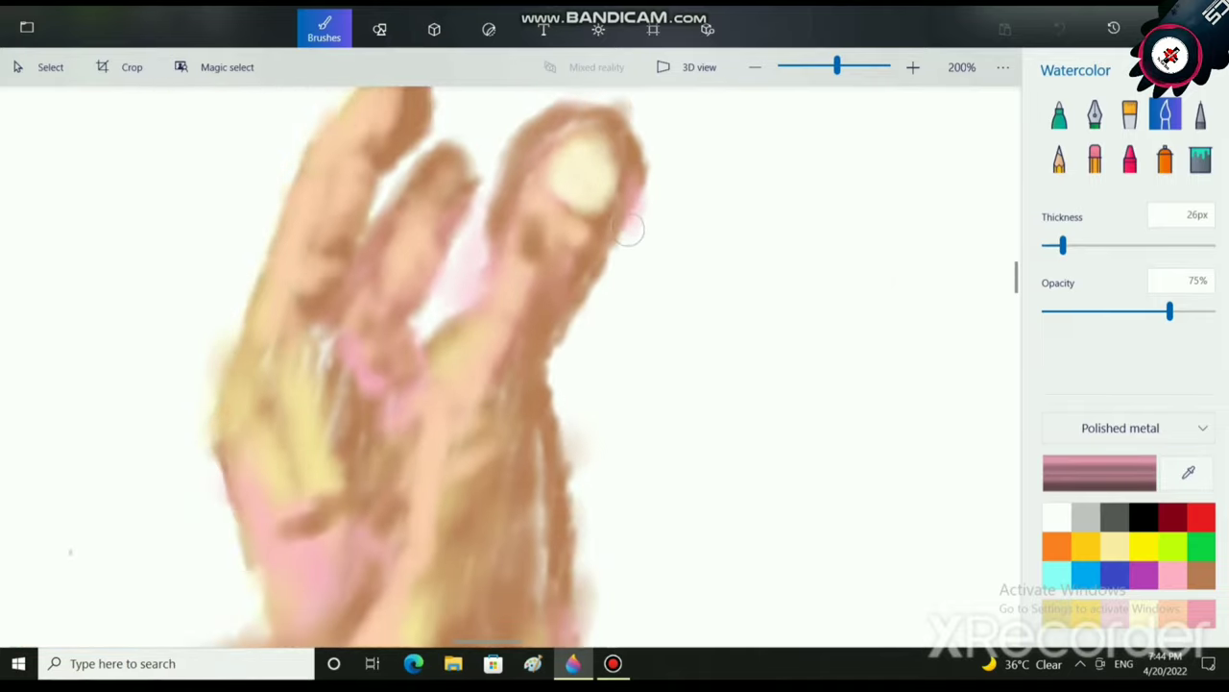
scroll(475, 331, down, 3)
scroll(547, 385, down, 1)
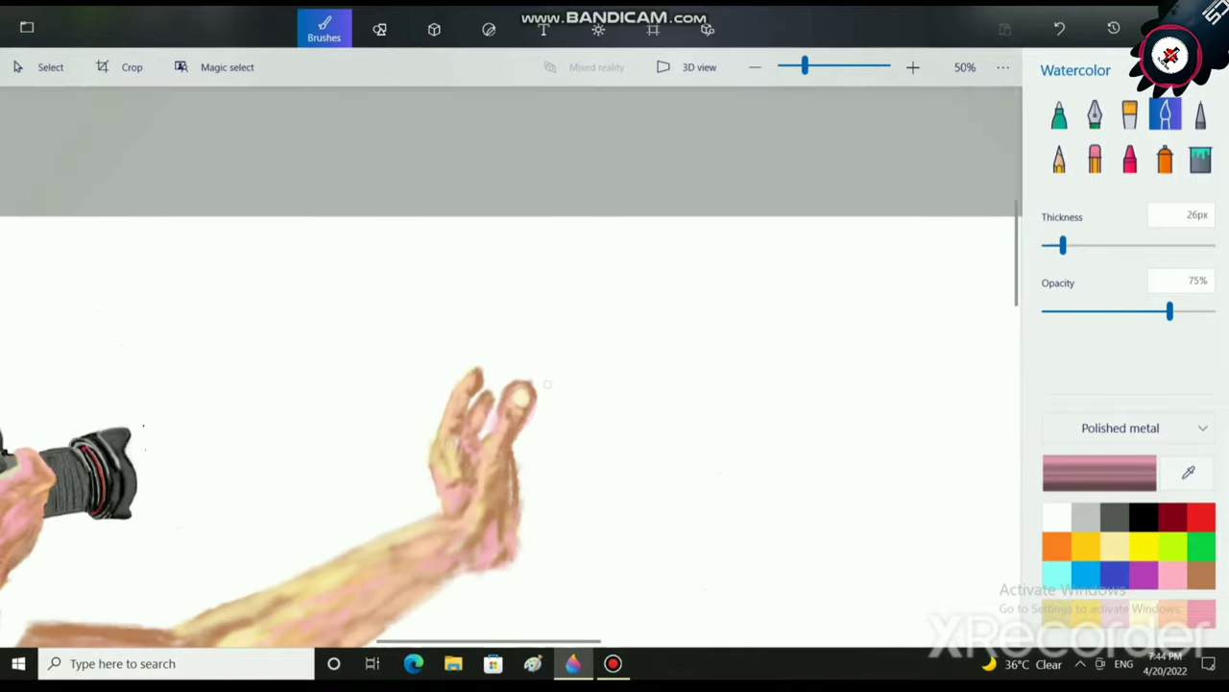
Clean up the outer edge and tip of the finger farthest from the camera with white 26 px watercolor strokes.
scroll(547, 384, up, 5)
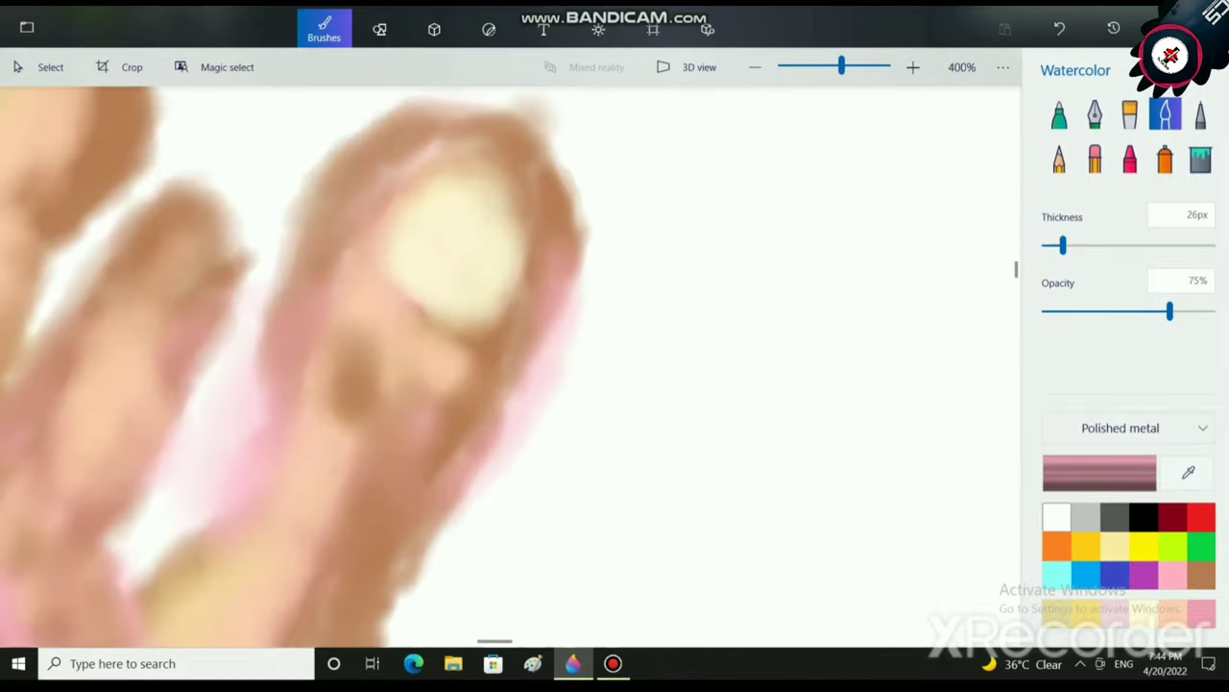
drag(503, 493, 449, 471)
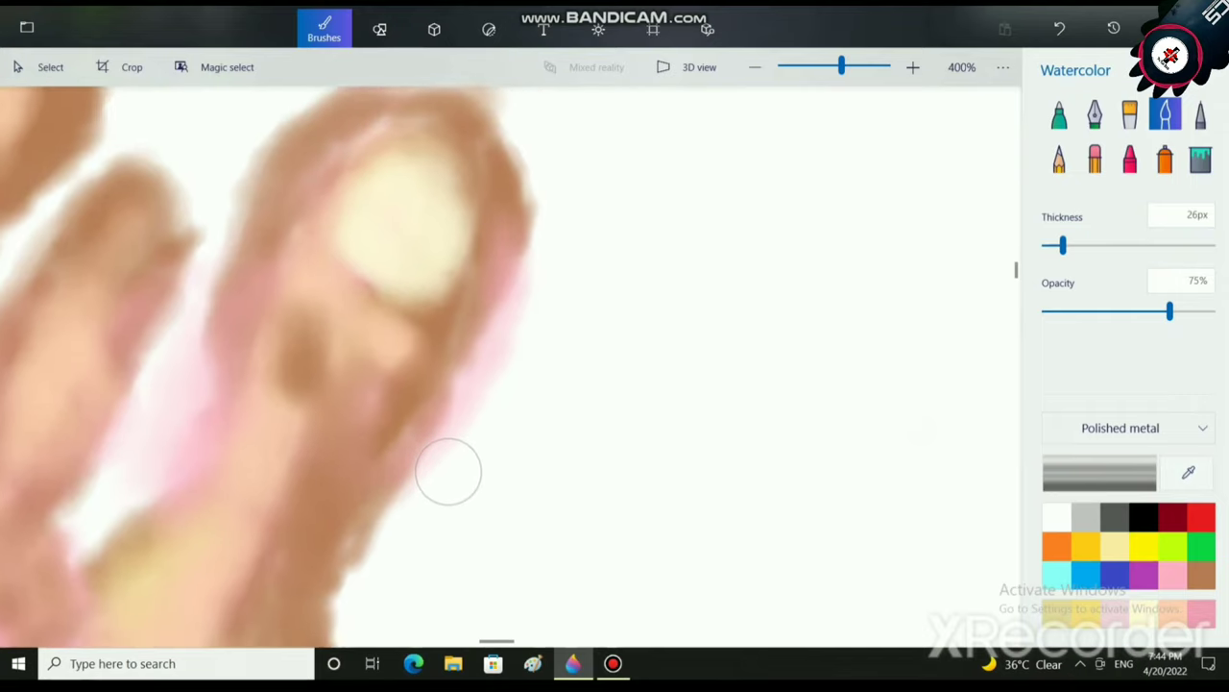
mouse_move(352, 586)
mouse_down()
mouse_move(402, 447)
mouse_move(447, 411)
mouse_move(551, 246)
mouse_move(450, 398)
mouse_move(402, 516)
mouse_move(511, 297)
mouse_move(531, 157)
mouse_move(504, 104)
mouse_move(665, 322)
mouse_up()
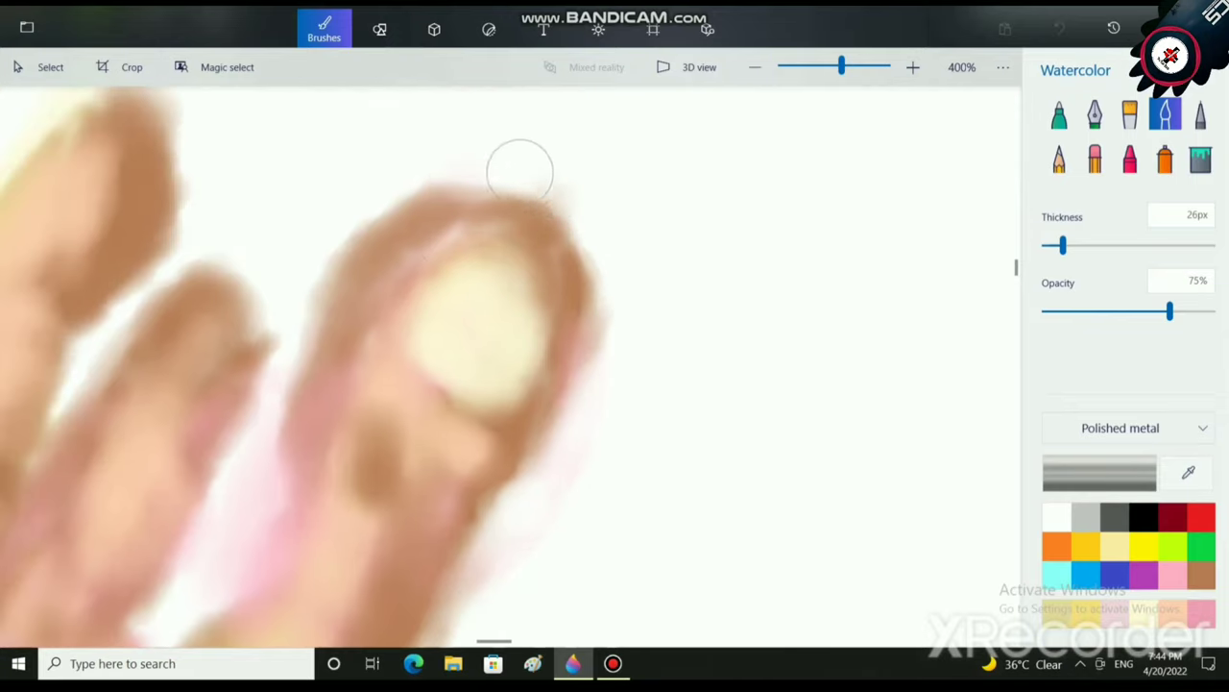
mouse_move(518, 170)
mouse_down()
mouse_move(562, 231)
mouse_move(398, 206)
mouse_move(365, 224)
mouse_move(277, 486)
mouse_move(435, 178)
mouse_up()
scroll(435, 178, down, 6)
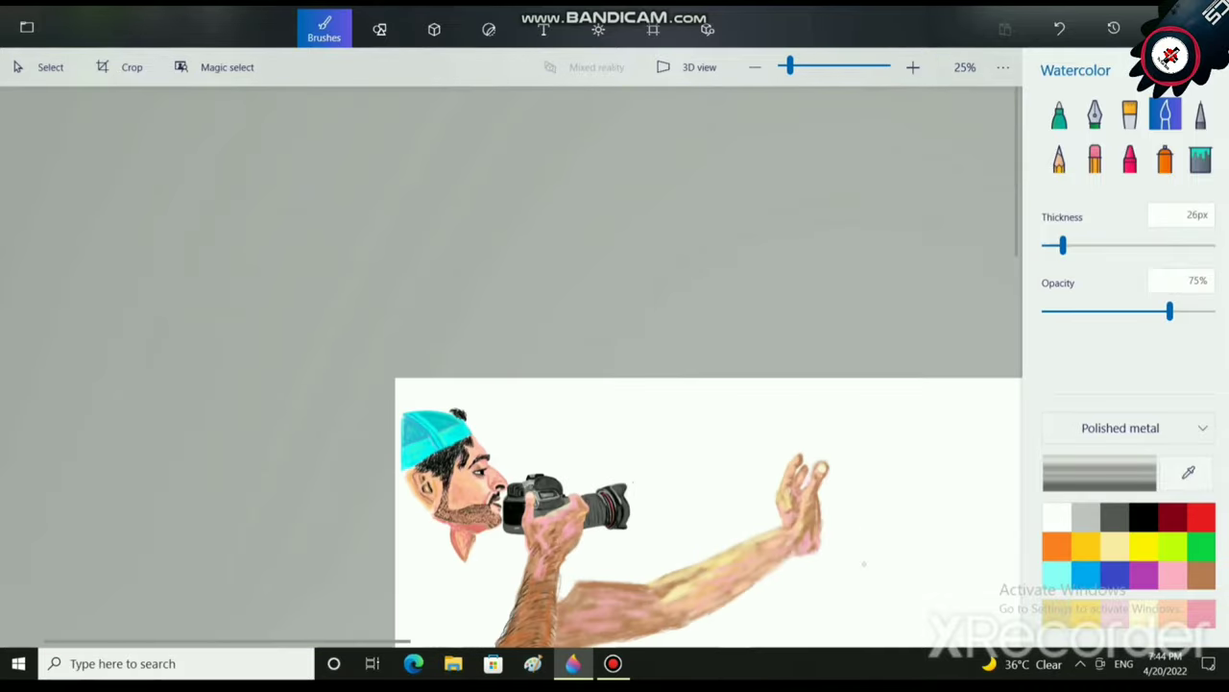
drag(833, 455, 812, 457)
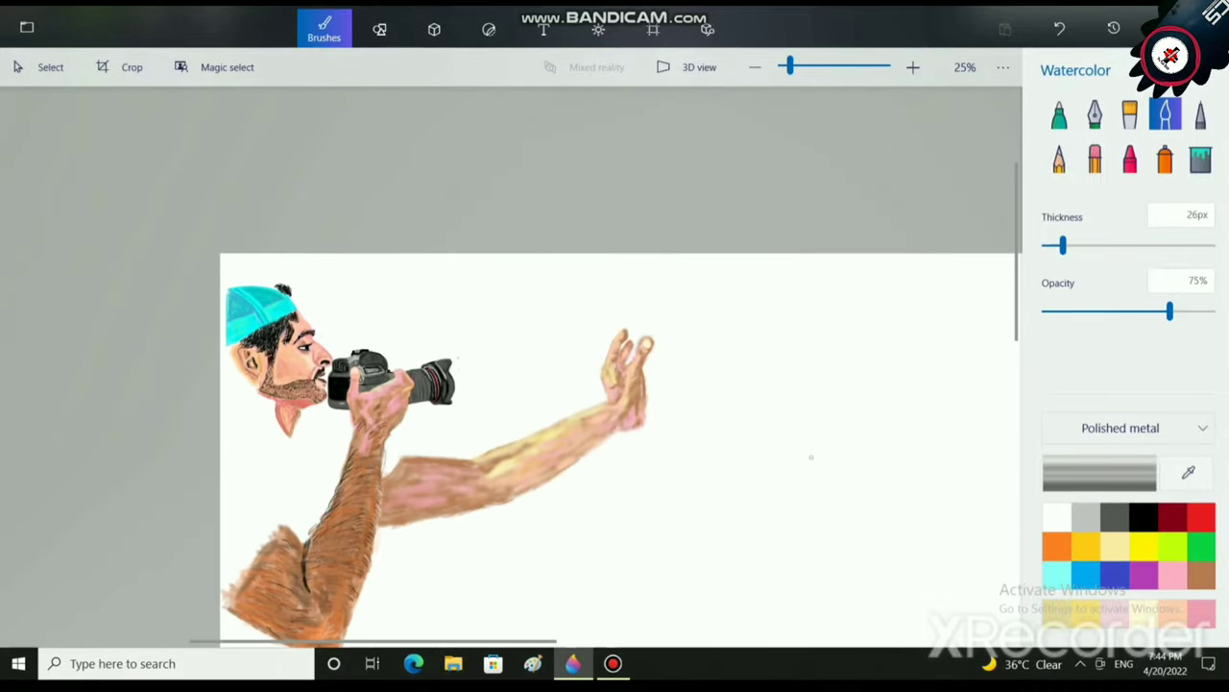
Trim the outer edge of the palm down to the heel of the hand with white strokes.
scroll(563, 380, up, 3)
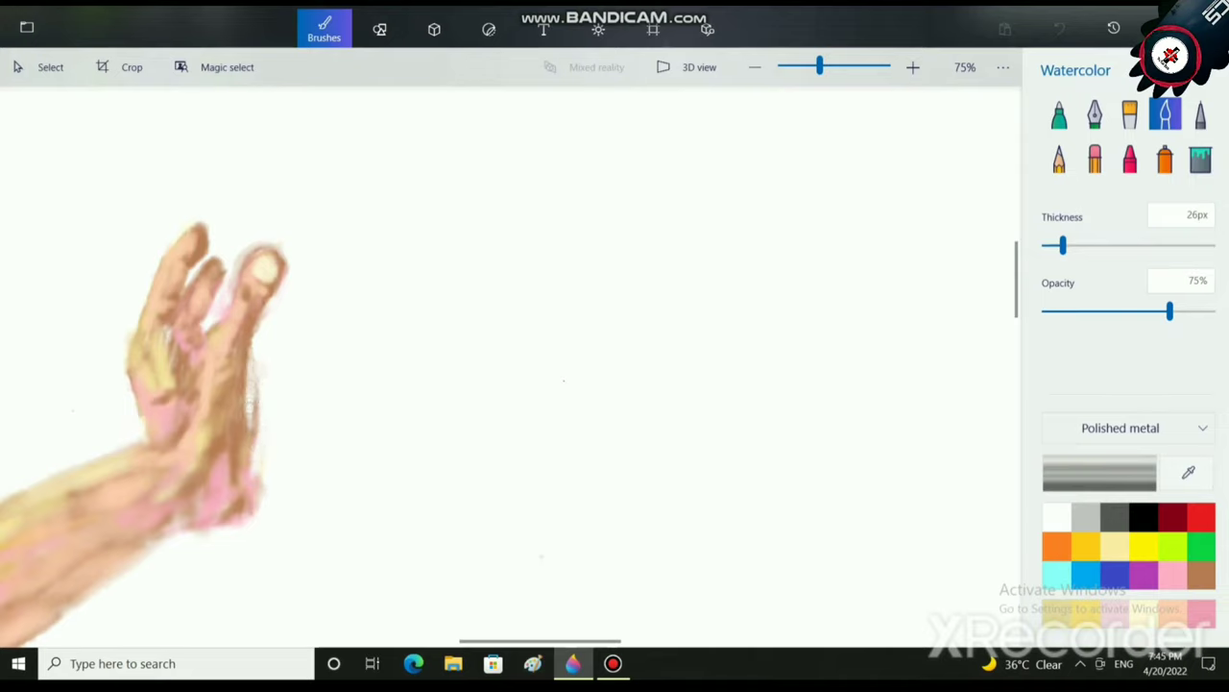
drag(249, 407, 255, 436)
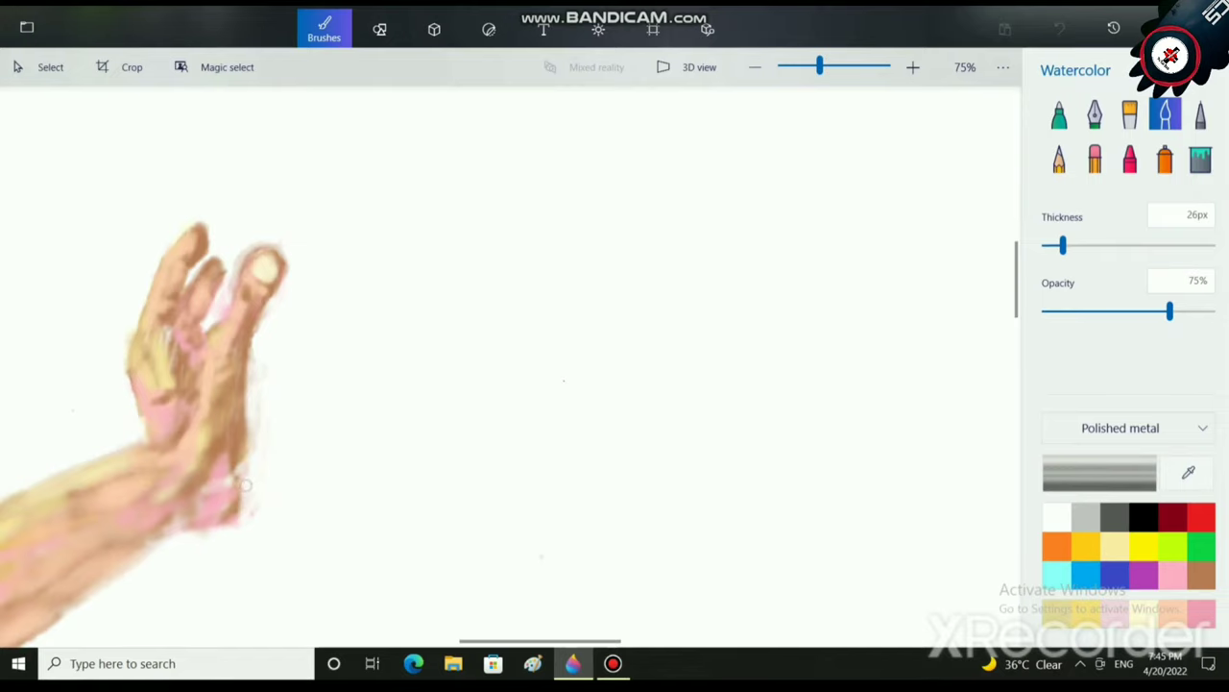
scroll(475, 486, down, 5)
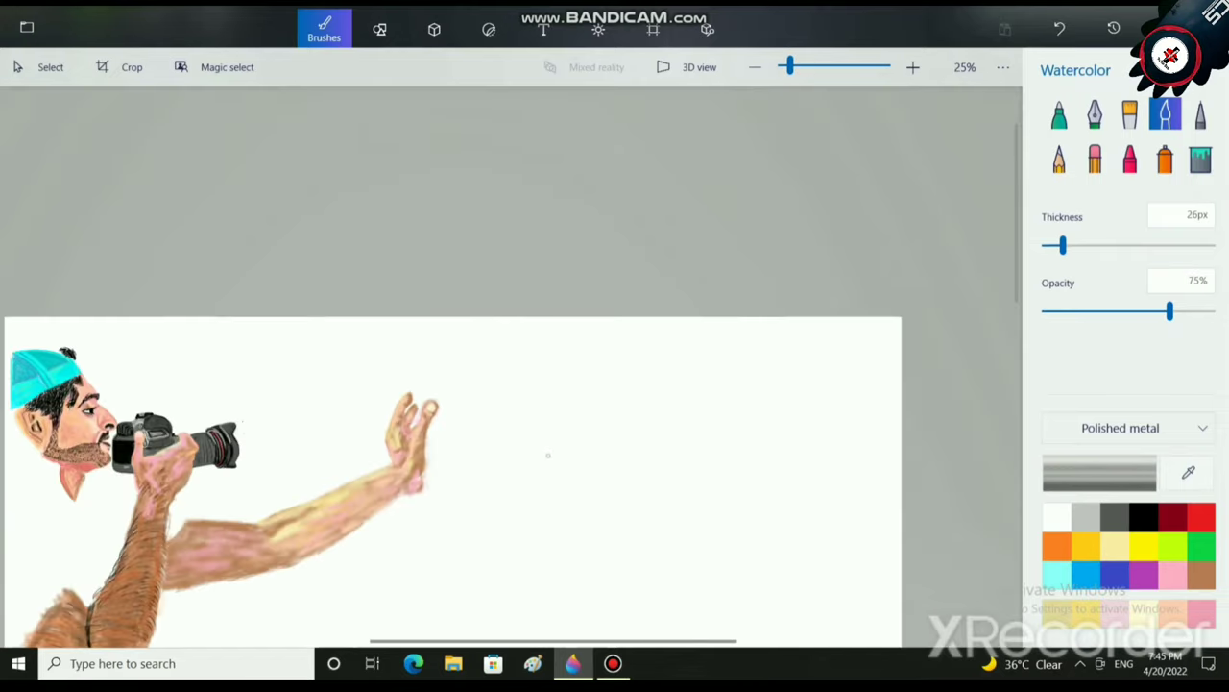
scroll(549, 456, up, 4)
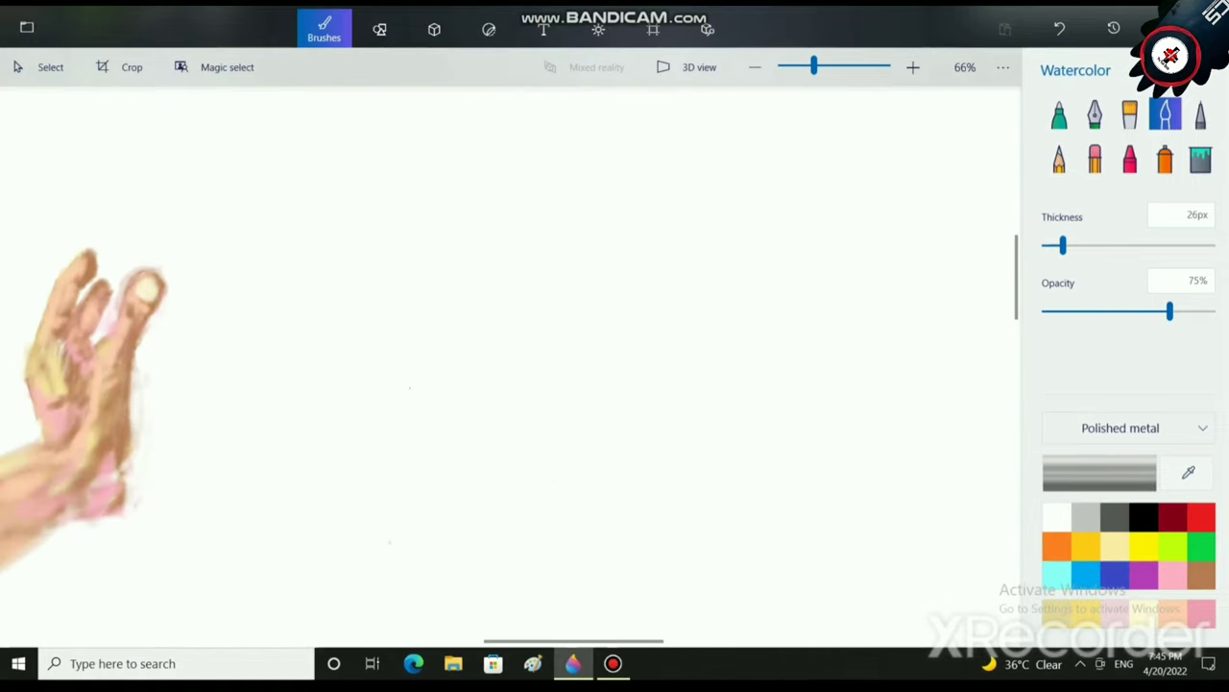
Redefine the outer edge of the palm and the heel of the hand with brown strokes.
click(1201, 575)
scroll(41, 347, up, 2)
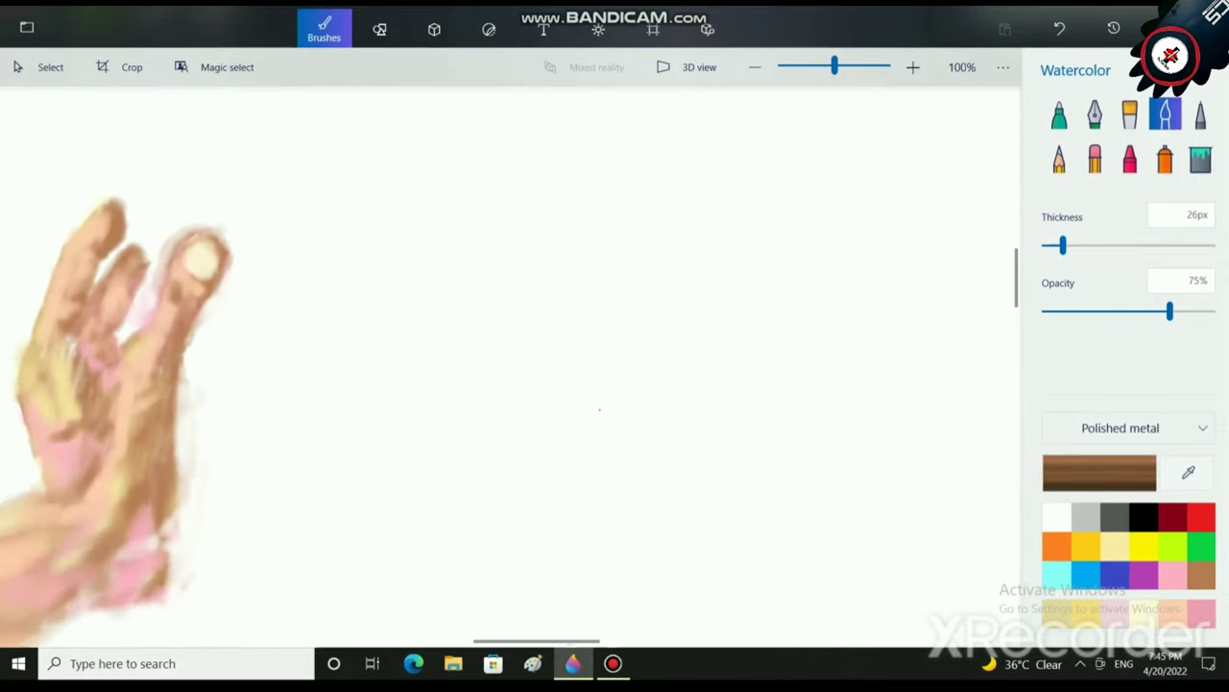
drag(178, 462, 186, 336)
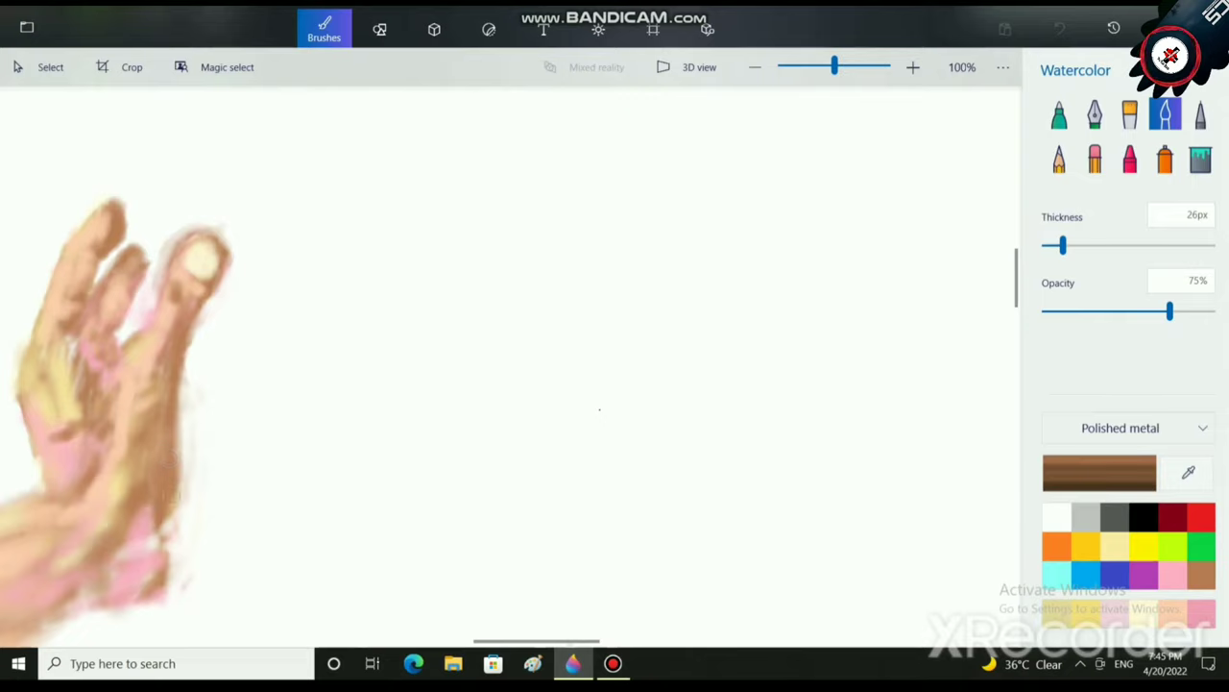
key(ctrl+z)
drag(163, 543, 140, 587)
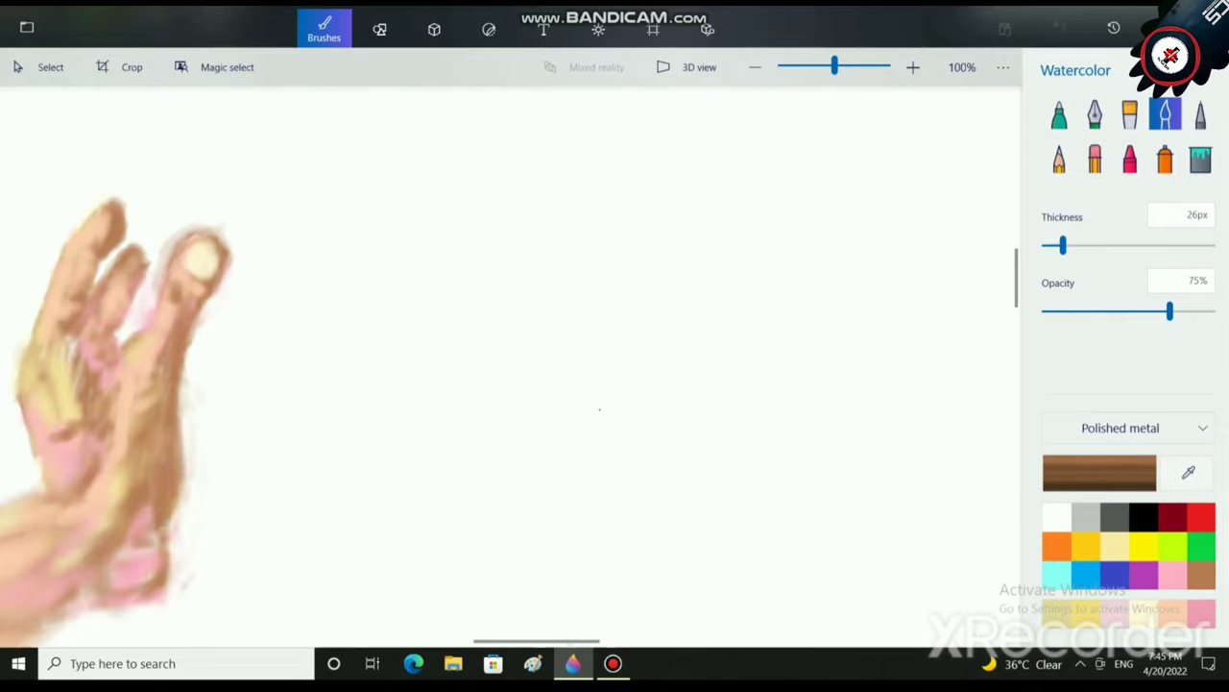
scroll(599, 409, down, 6)
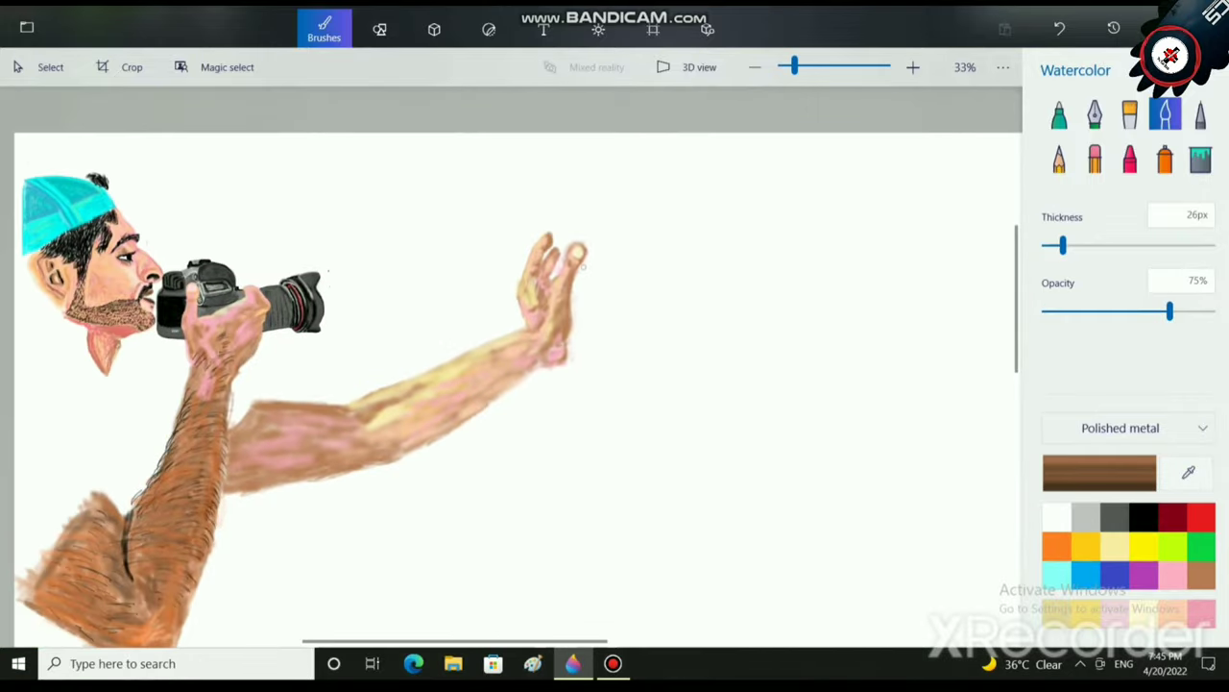
scroll(582, 267, up, 8)
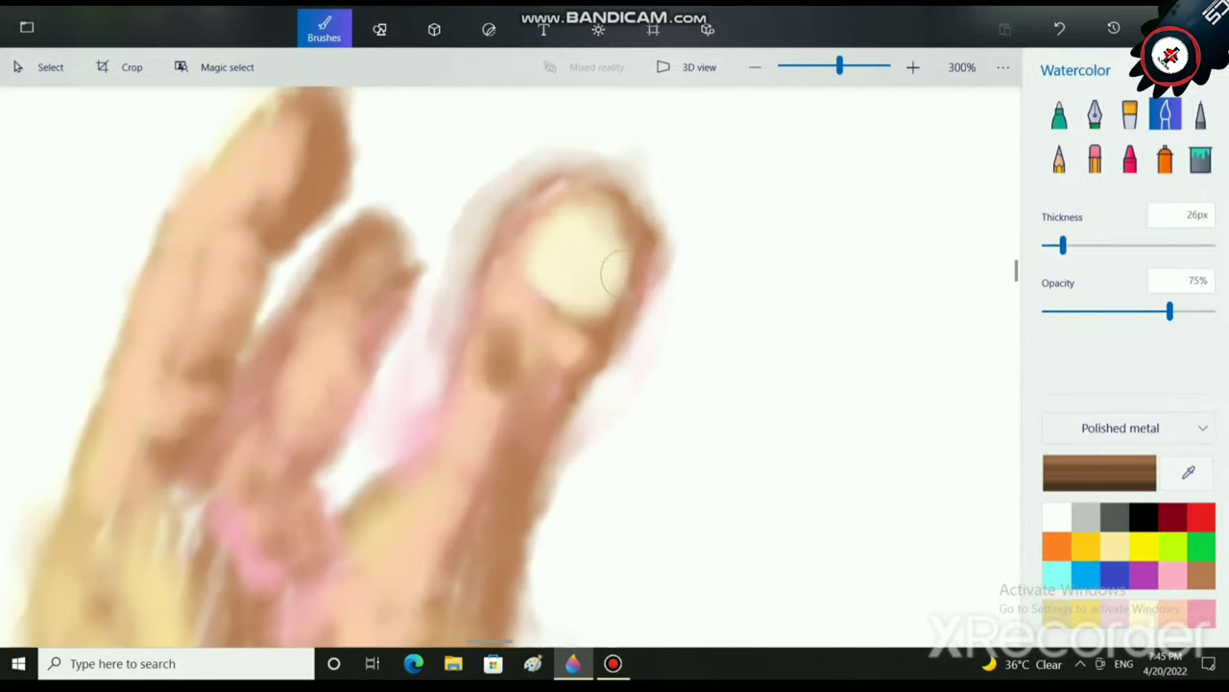
mouse_move(595, 176)
mouse_down()
mouse_move(574, 130)
mouse_move(485, 193)
mouse_up()
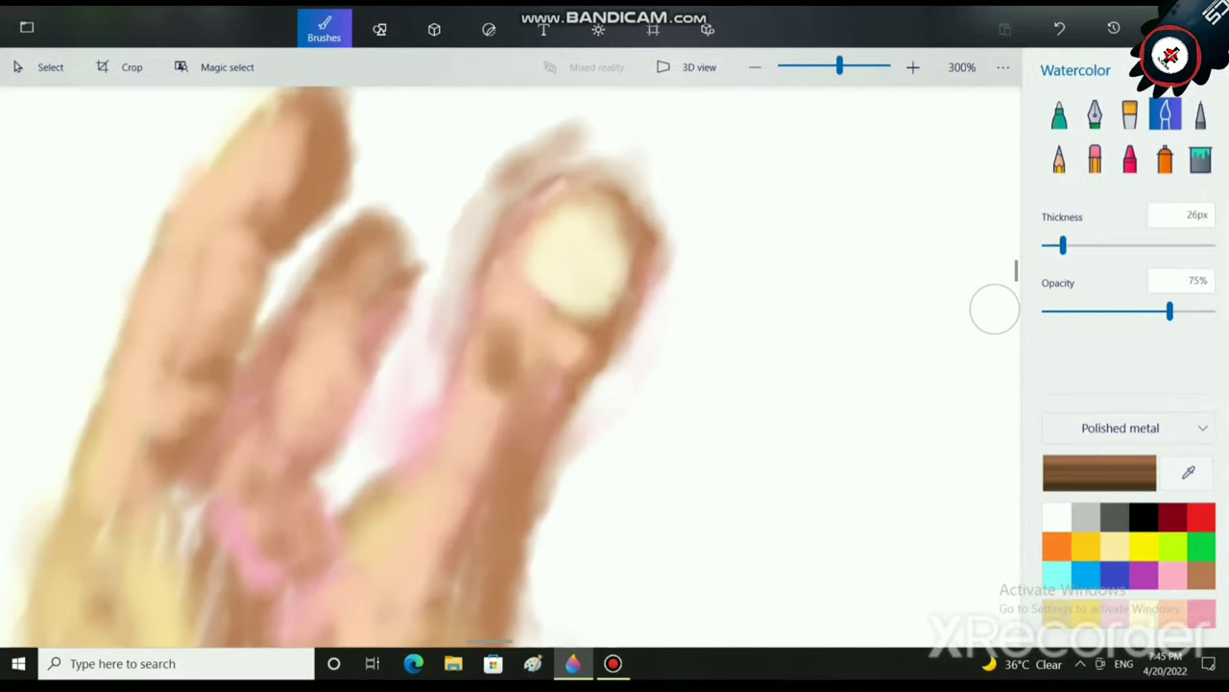
key(ctrl+z)
Reduce the brush thickness to 17 px and paint white around the farthest finger, clearing stray color from its edges and the gap beside it.
click(1086, 517)
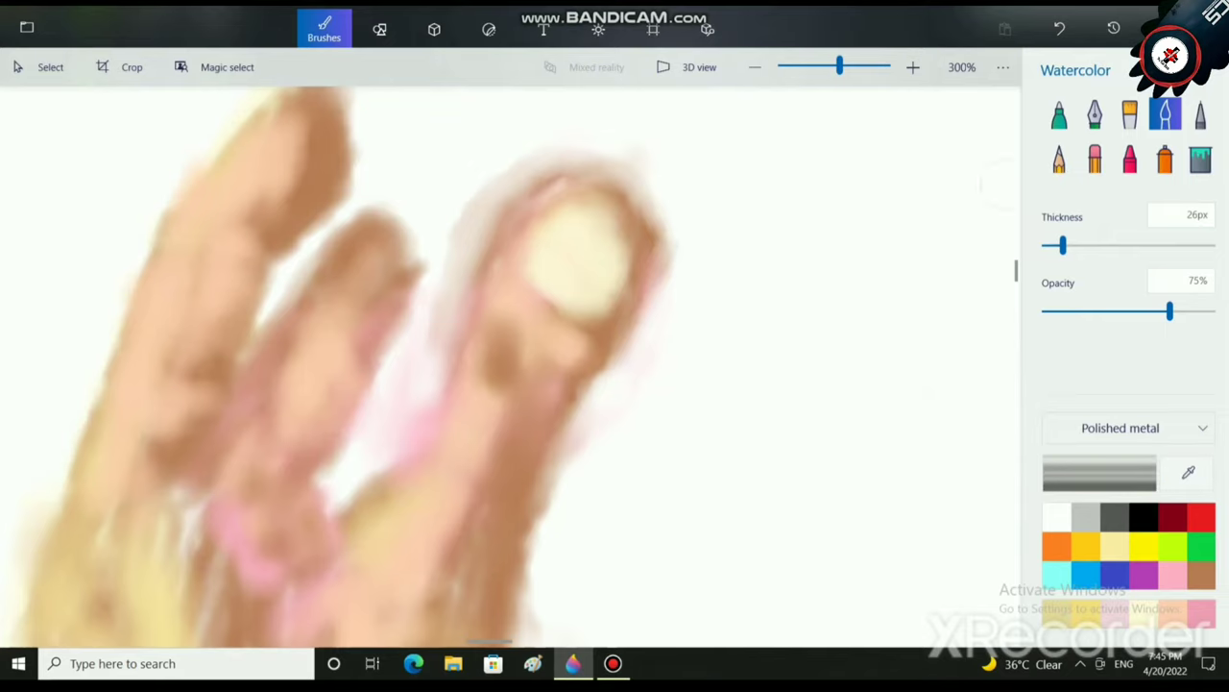
drag(1062, 246, 1054, 246)
key(ctrl+z)
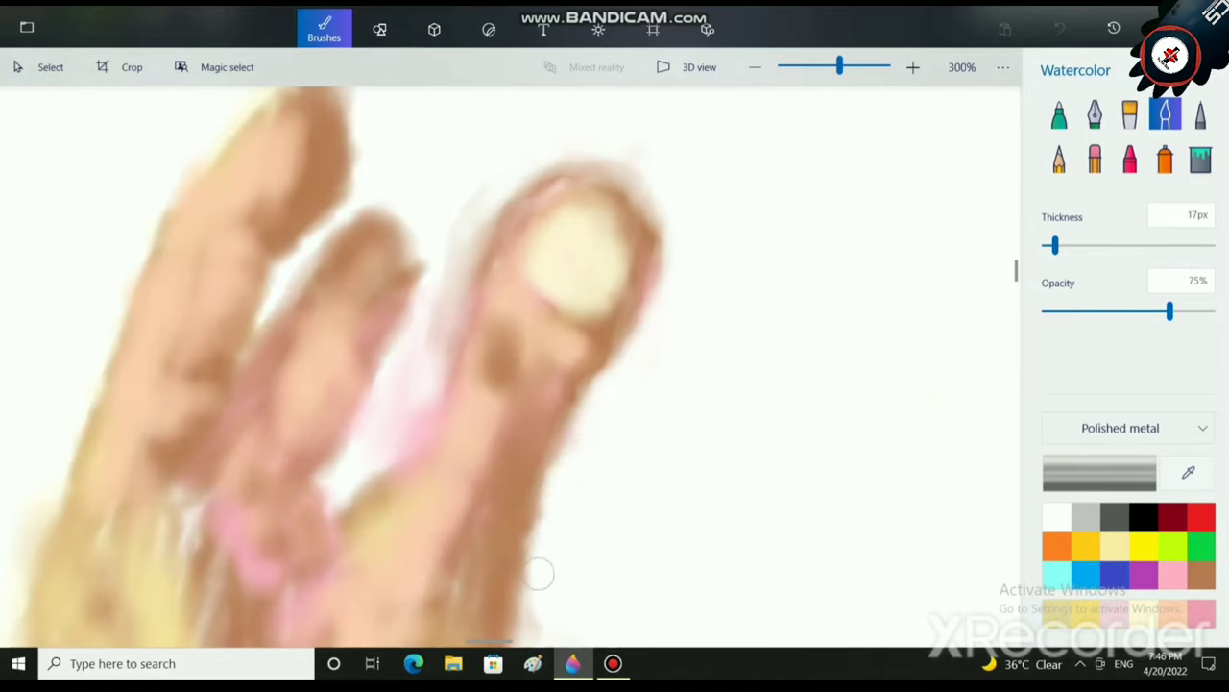
mouse_move(539, 573)
mouse_down()
mouse_move(550, 582)
mouse_move(546, 525)
mouse_up()
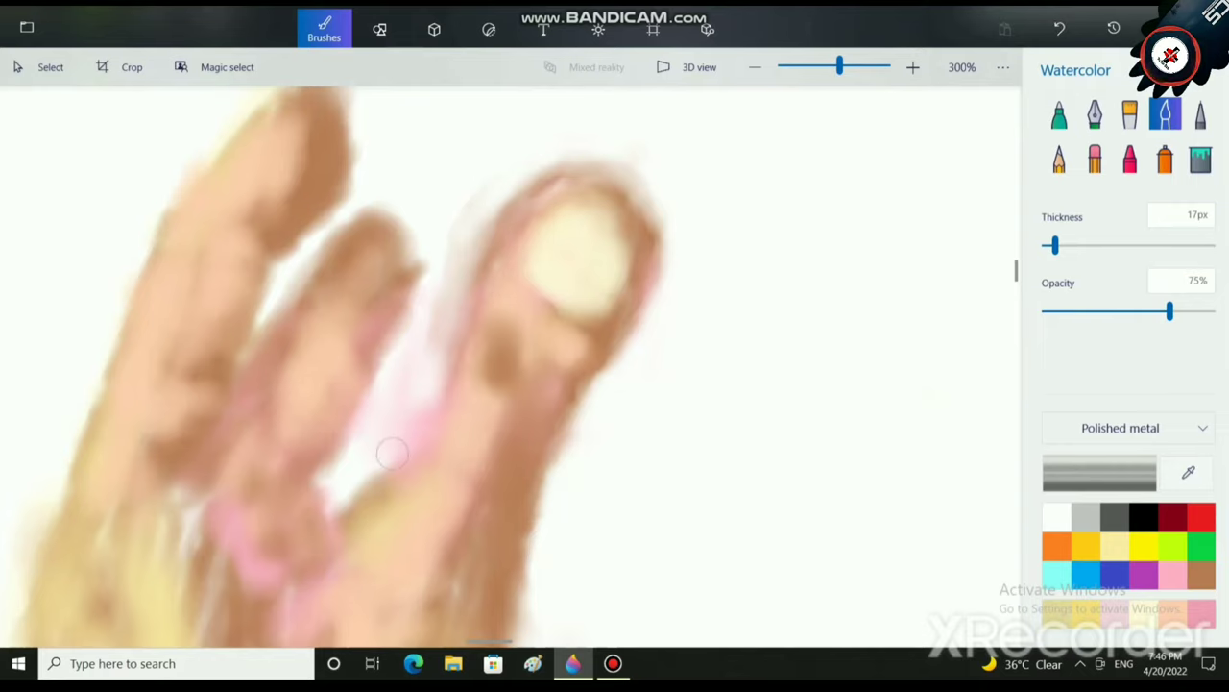
key(ctrl+z)
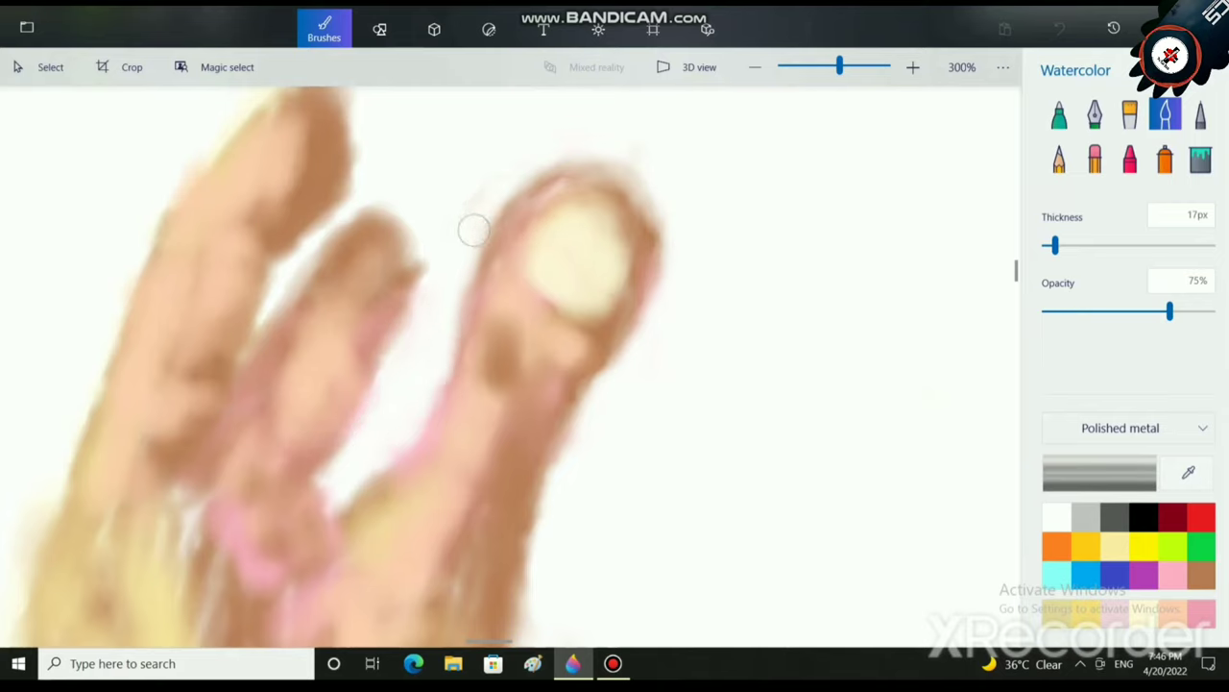
mouse_move(513, 186)
mouse_down()
mouse_move(597, 162)
mouse_move(647, 179)
mouse_up()
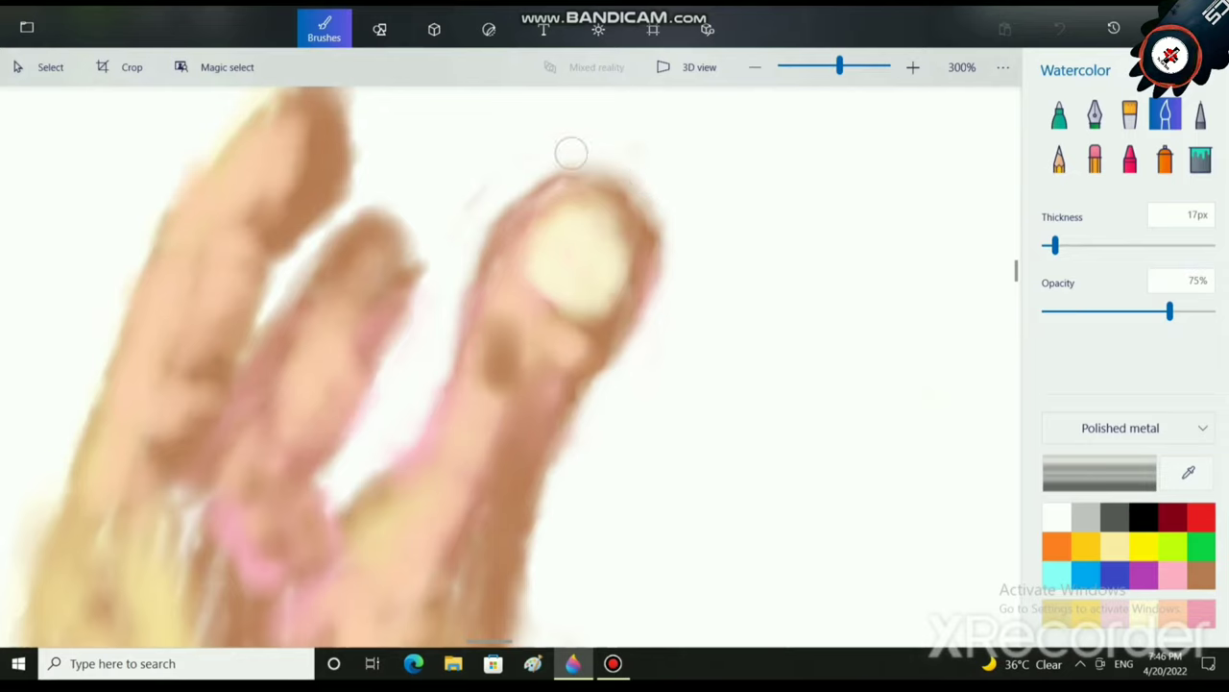
scroll(807, 240, down, 10)
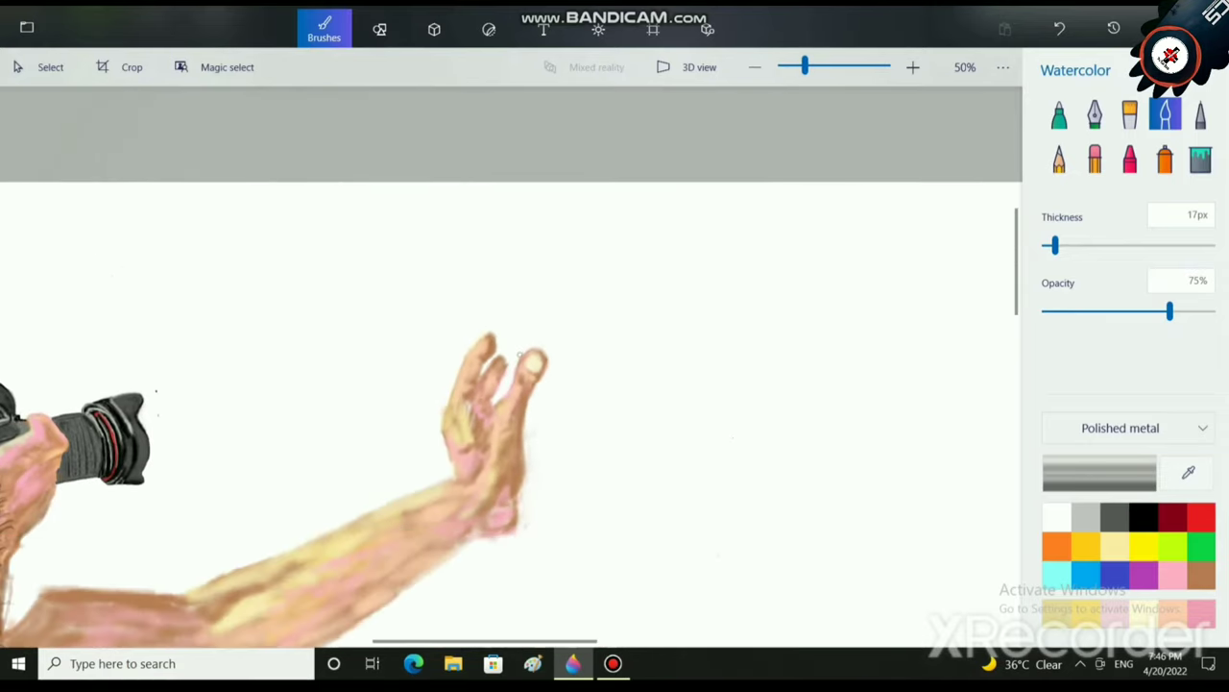
Paint the fingernail of the finger farthest from the camera pink, leaving a cream rim at its base.
scroll(543, 384, up, 6)
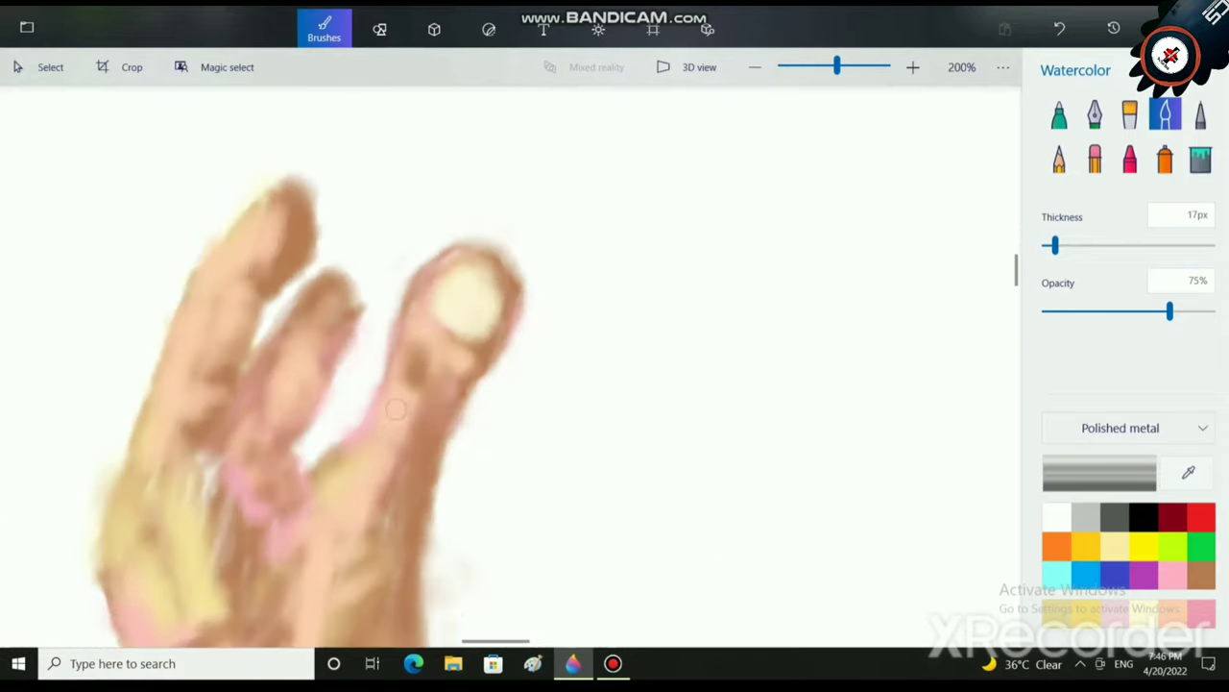
click(1173, 575)
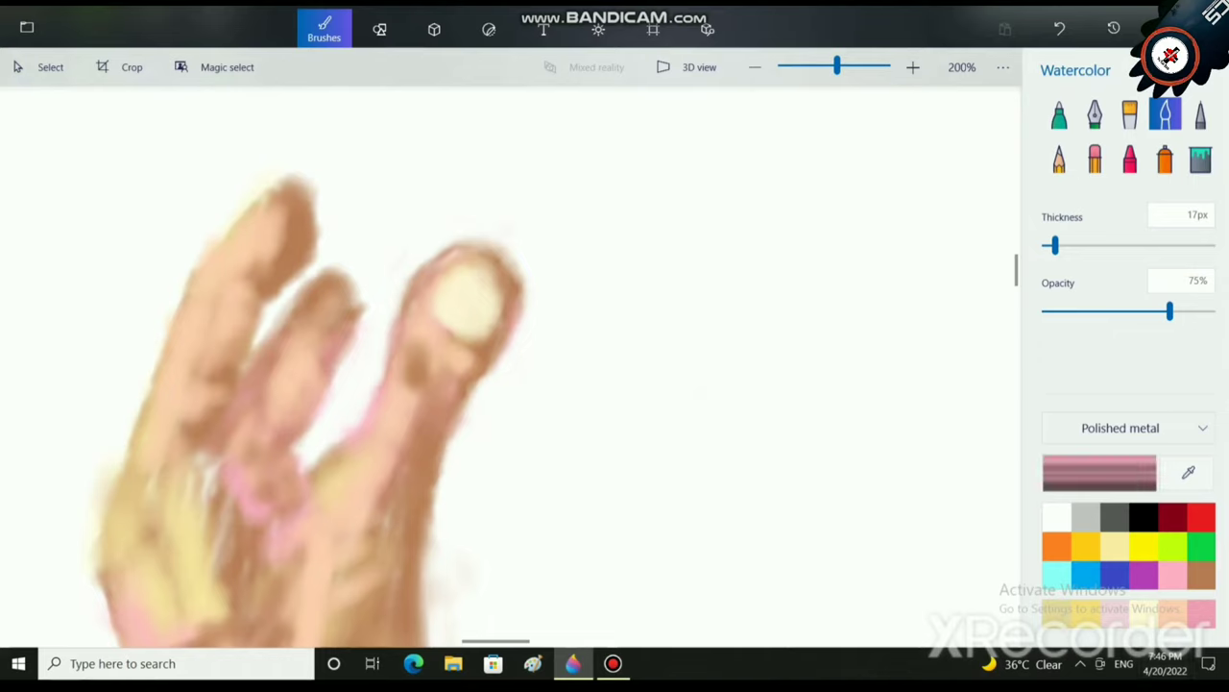
mouse_move(463, 281)
mouse_down()
mouse_move(490, 279)
mouse_move(455, 290)
mouse_up()
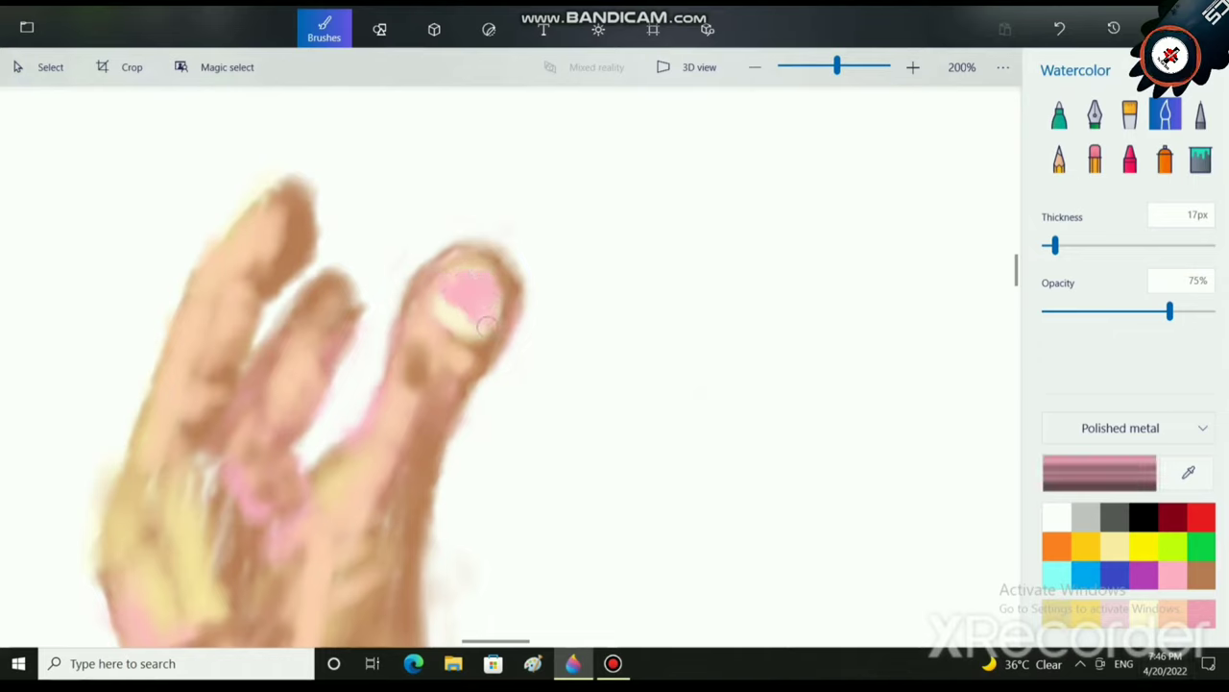
scroll(558, 343, down, 8)
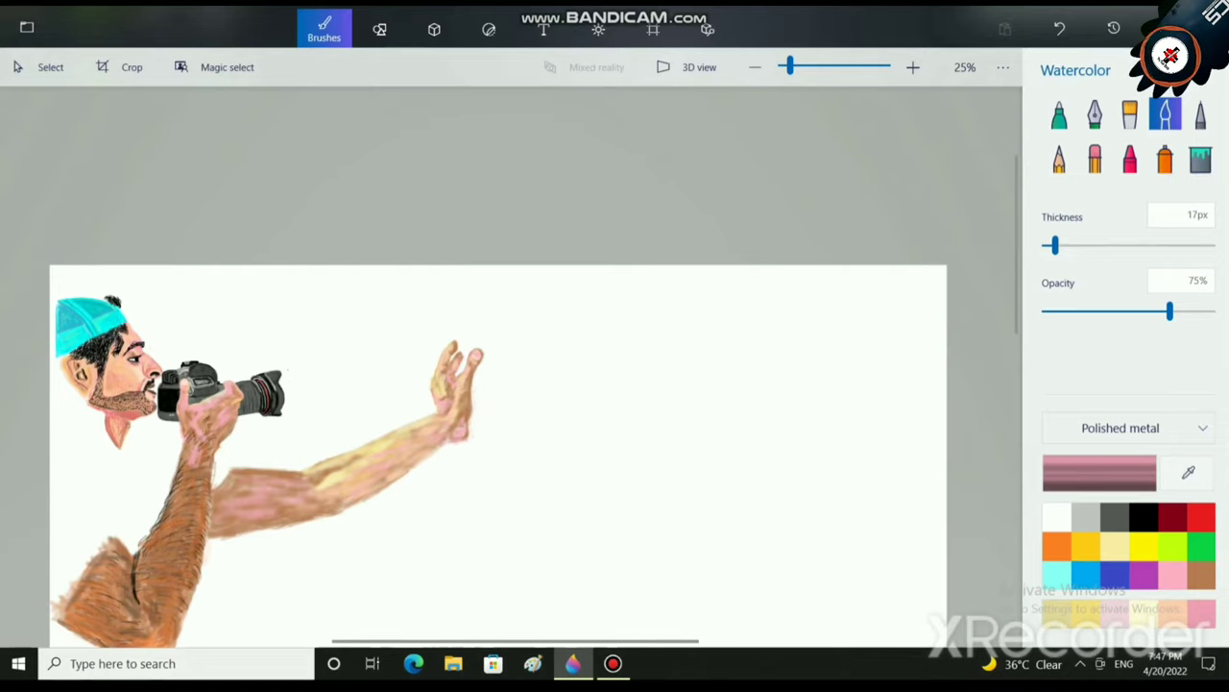
Set the brush to brown at 42 px thickness and cover the pink heel of the upright hand.
scroll(557, 579, up, 6)
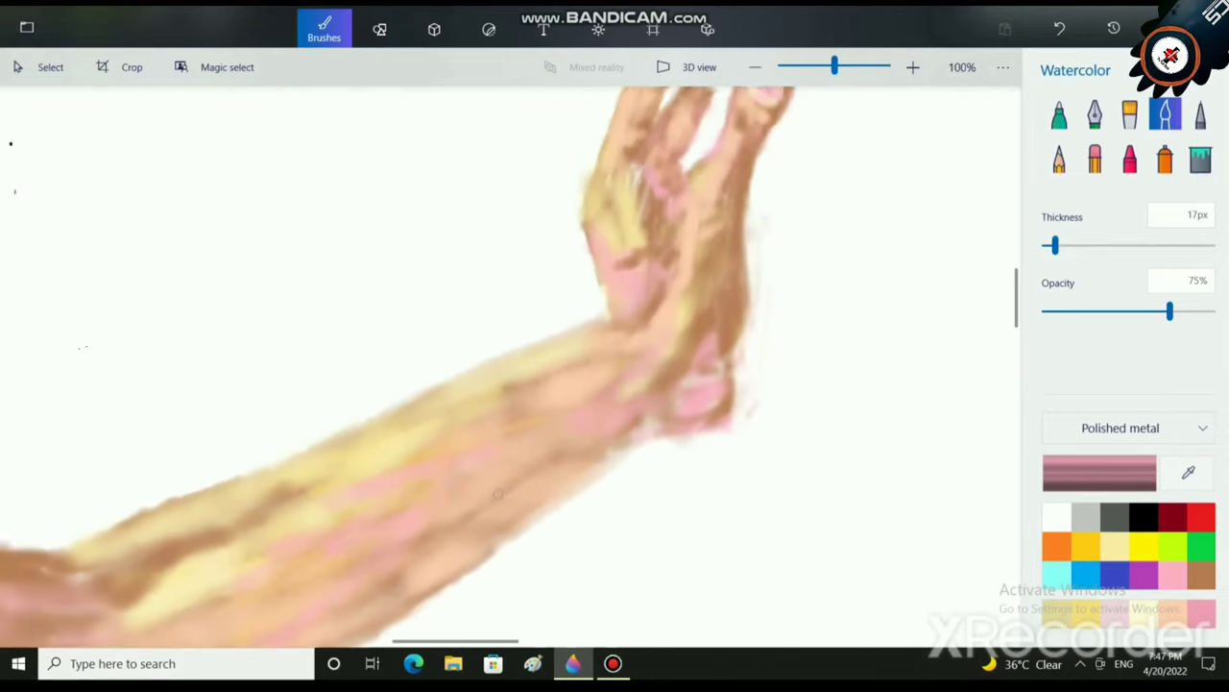
drag(498, 494, 470, 520)
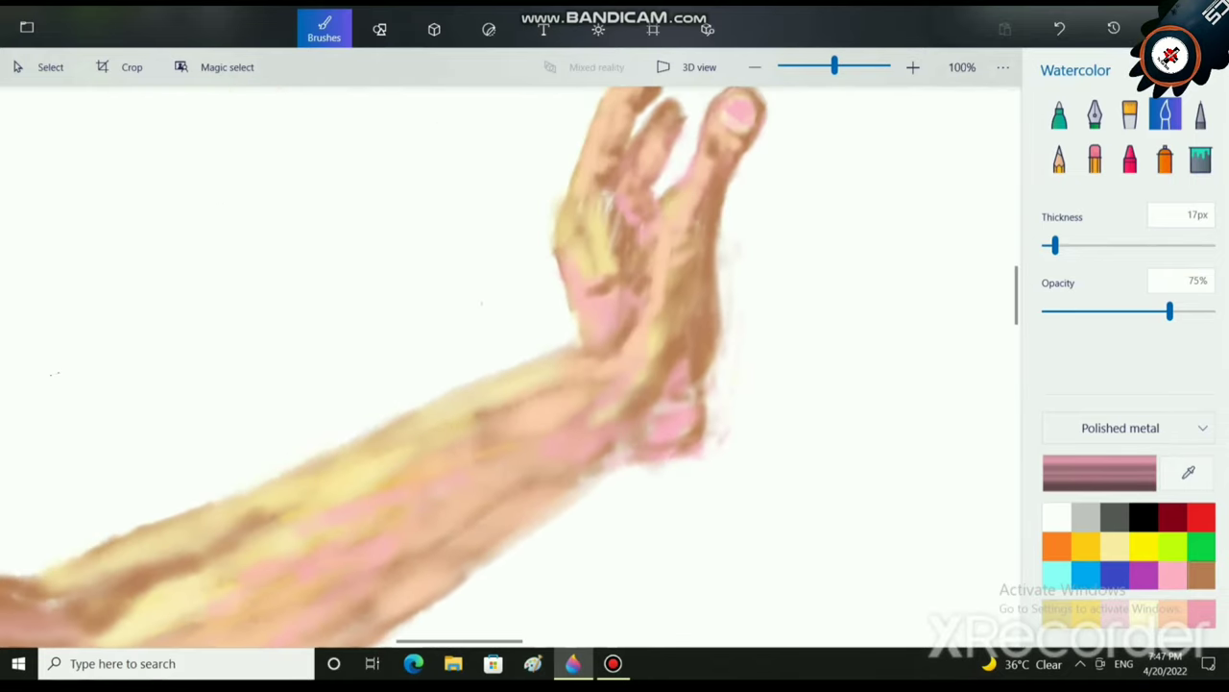
click(1201, 575)
drag(1055, 246, 1077, 246)
mouse_move(684, 411)
mouse_down()
mouse_move(661, 429)
mouse_move(669, 442)
mouse_move(701, 396)
mouse_move(663, 413)
mouse_up()
Shade the upper side of the outstretched forearm next to the wrist with brown strokes.
drag(456, 444, 533, 403)
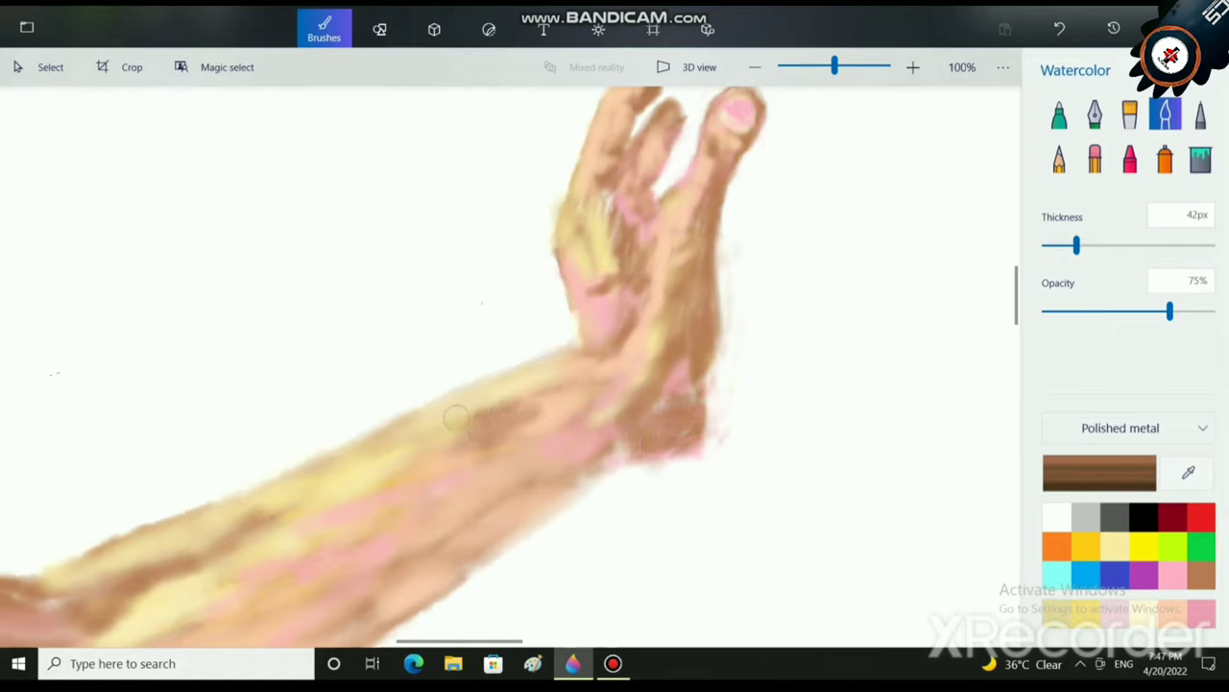
drag(422, 422, 528, 369)
drag(475, 403, 567, 365)
drag(504, 427, 523, 412)
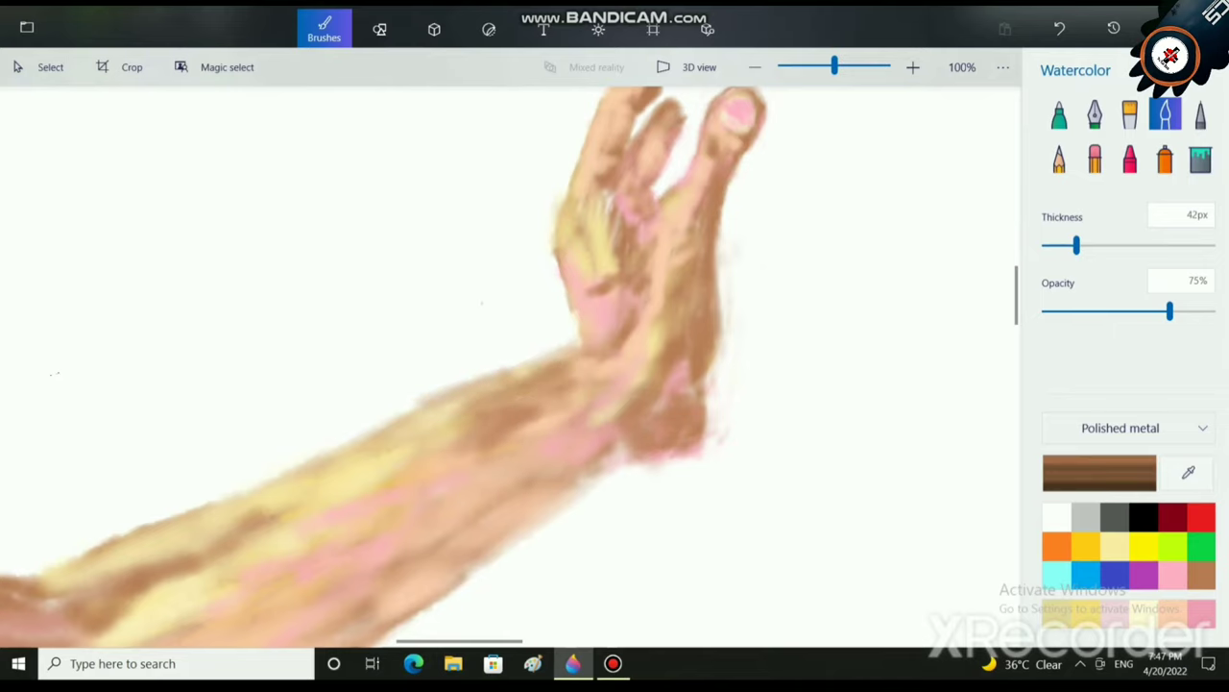
Streak brown along the middle of the outstretched forearm and blend it into the wrist.
mouse_move(328, 525)
mouse_down()
mouse_move(466, 463)
mouse_move(254, 555)
mouse_move(562, 437)
mouse_move(567, 407)
mouse_move(612, 389)
mouse_move(602, 414)
mouse_move(649, 361)
mouse_move(719, 324)
mouse_up()
scroll(599, 412, left, 3)
scroll(600, 412, down, 2)
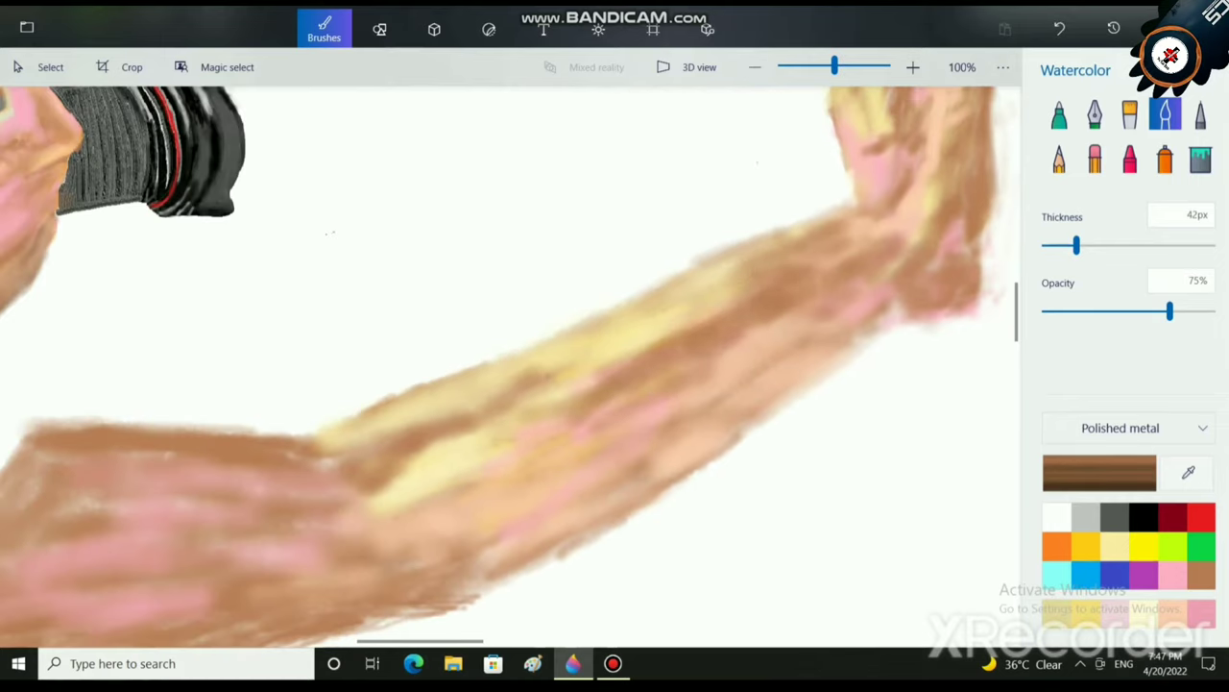
mouse_move(772, 263)
mouse_down()
mouse_move(812, 238)
mouse_move(793, 228)
mouse_up()
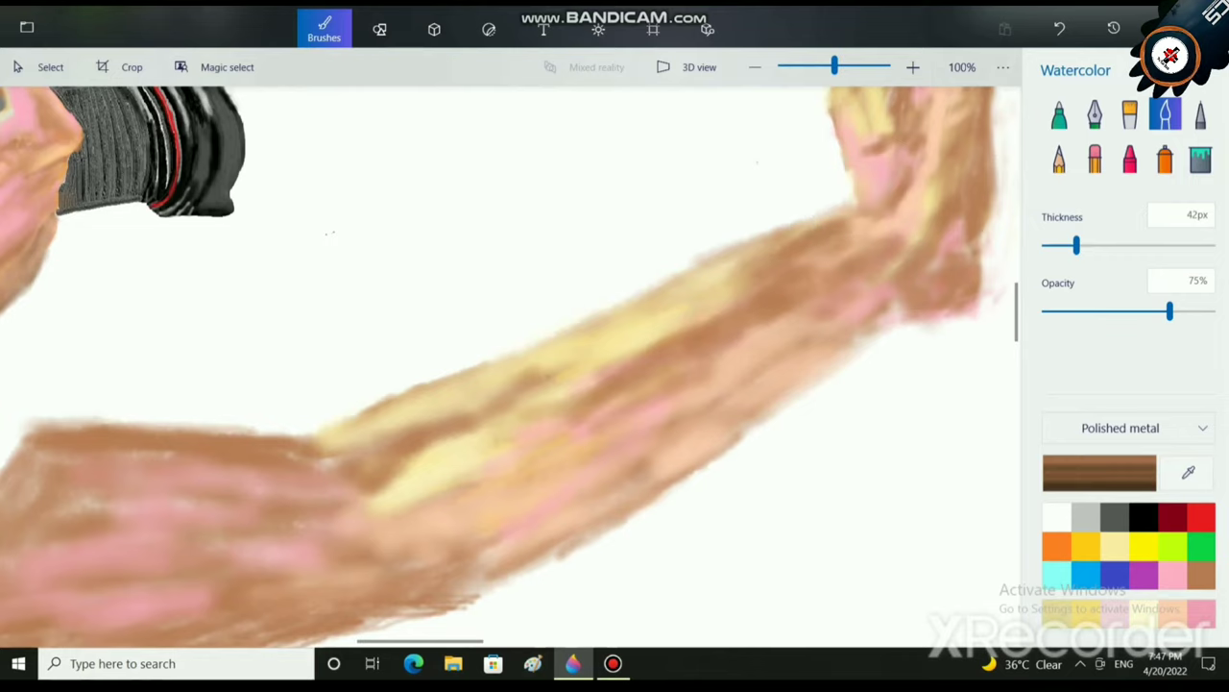
mouse_move(817, 274)
mouse_down()
mouse_move(927, 206)
mouse_move(932, 219)
mouse_up()
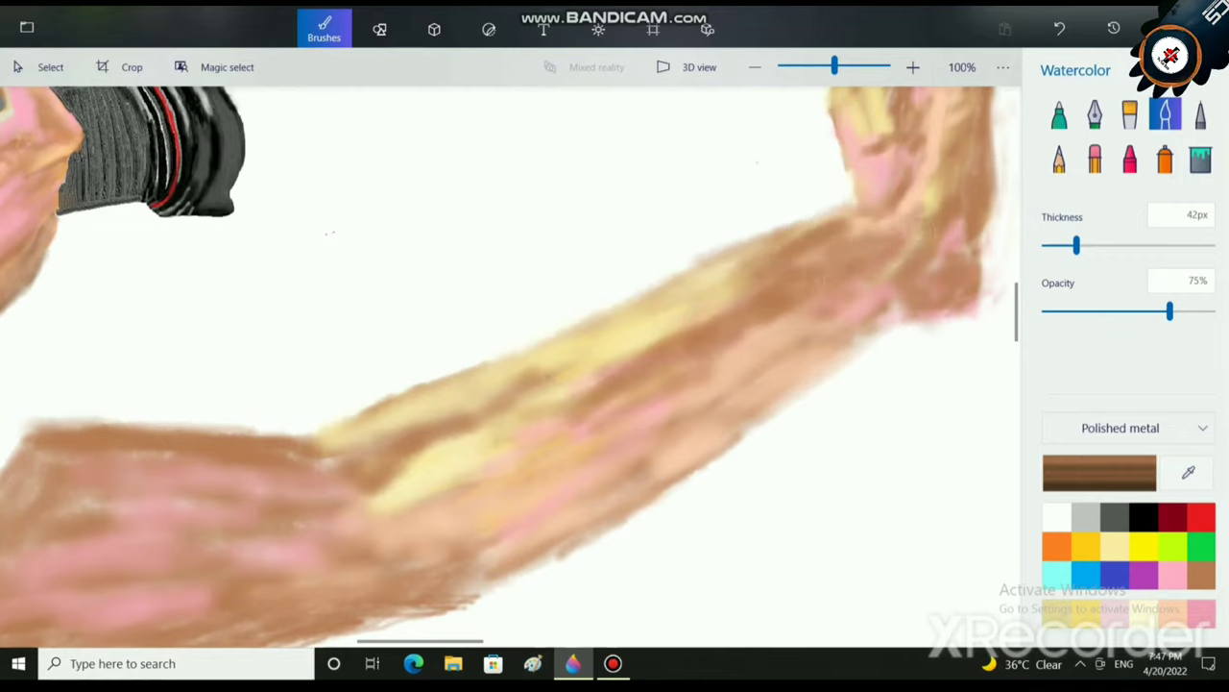
Darken the lower side of the outstretched forearm with long brown strokes from the elbow to the wrist.
mouse_move(575, 515)
mouse_down()
mouse_move(488, 554)
mouse_move(538, 546)
mouse_up()
mouse_move(549, 496)
mouse_down()
mouse_move(466, 530)
mouse_move(445, 505)
mouse_move(331, 536)
mouse_move(466, 514)
mouse_move(526, 519)
mouse_move(399, 531)
mouse_move(514, 557)
mouse_move(575, 503)
mouse_move(703, 435)
mouse_move(740, 436)
mouse_move(872, 346)
mouse_up()
drag(780, 397, 665, 455)
mouse_move(570, 468)
mouse_down()
mouse_move(684, 413)
mouse_move(569, 467)
mouse_move(721, 432)
mouse_up()
mouse_move(610, 440)
mouse_down()
mouse_move(524, 511)
mouse_move(630, 485)
mouse_up()
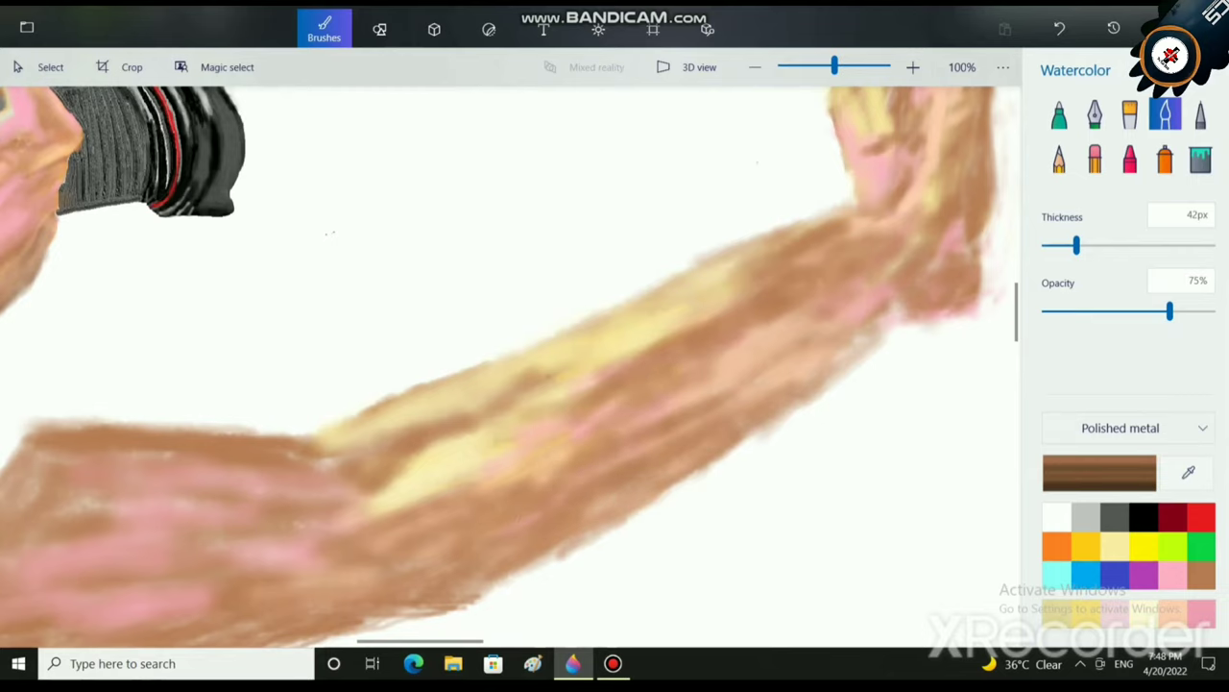
Add pink strokes over the peach area along the middle of the outstretched forearm near the wrist.
scroll(576, 471, down, 1)
scroll(576, 470, left, 2)
scroll(576, 471, right, 2)
click(1172, 575)
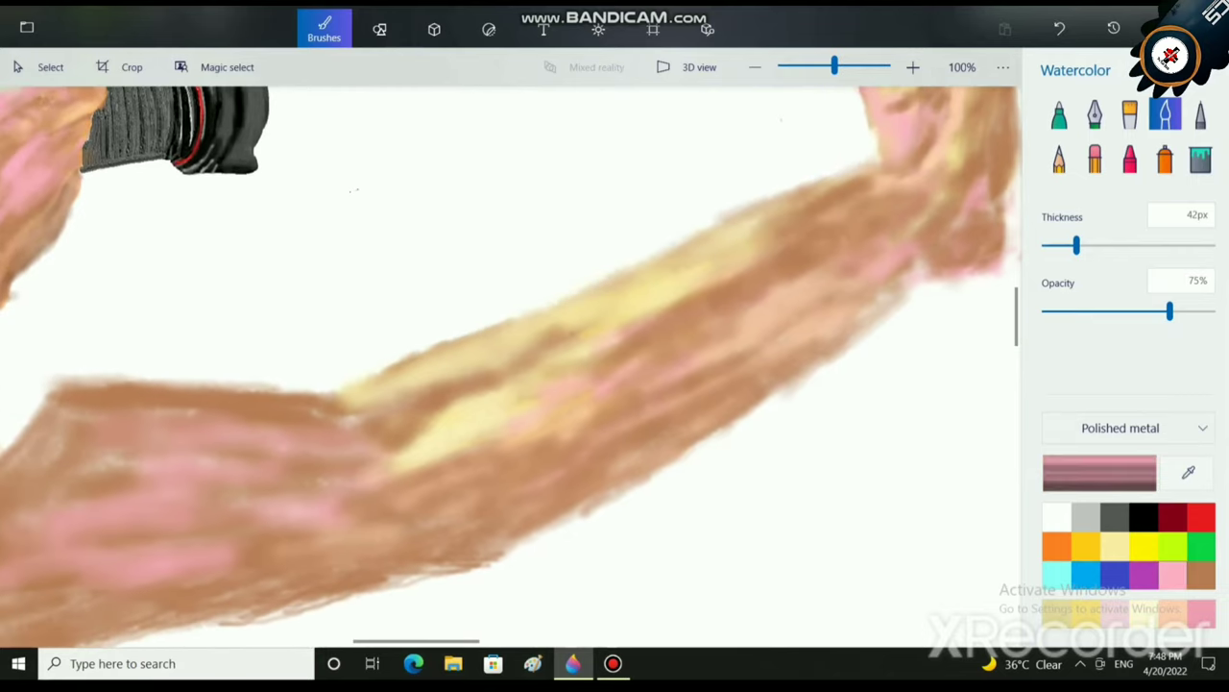
mouse_move(759, 303)
mouse_down()
mouse_move(655, 396)
mouse_move(744, 357)
mouse_move(621, 415)
mouse_move(757, 361)
mouse_up()
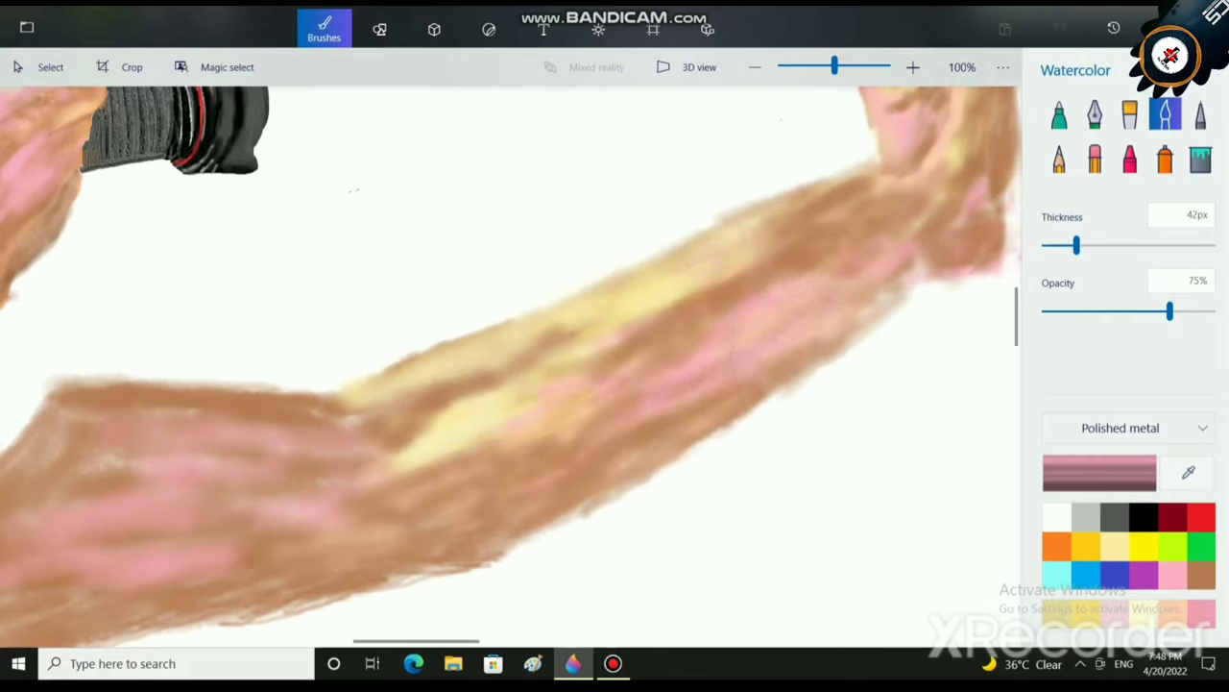
Paint pink strokes along the outstretched forearm's upper side from the wrist and across the section behind the elbow.
drag(812, 219, 707, 265)
mouse_move(707, 265)
mouse_down()
mouse_move(795, 225)
mouse_move(776, 244)
mouse_move(816, 229)
mouse_move(904, 227)
mouse_up()
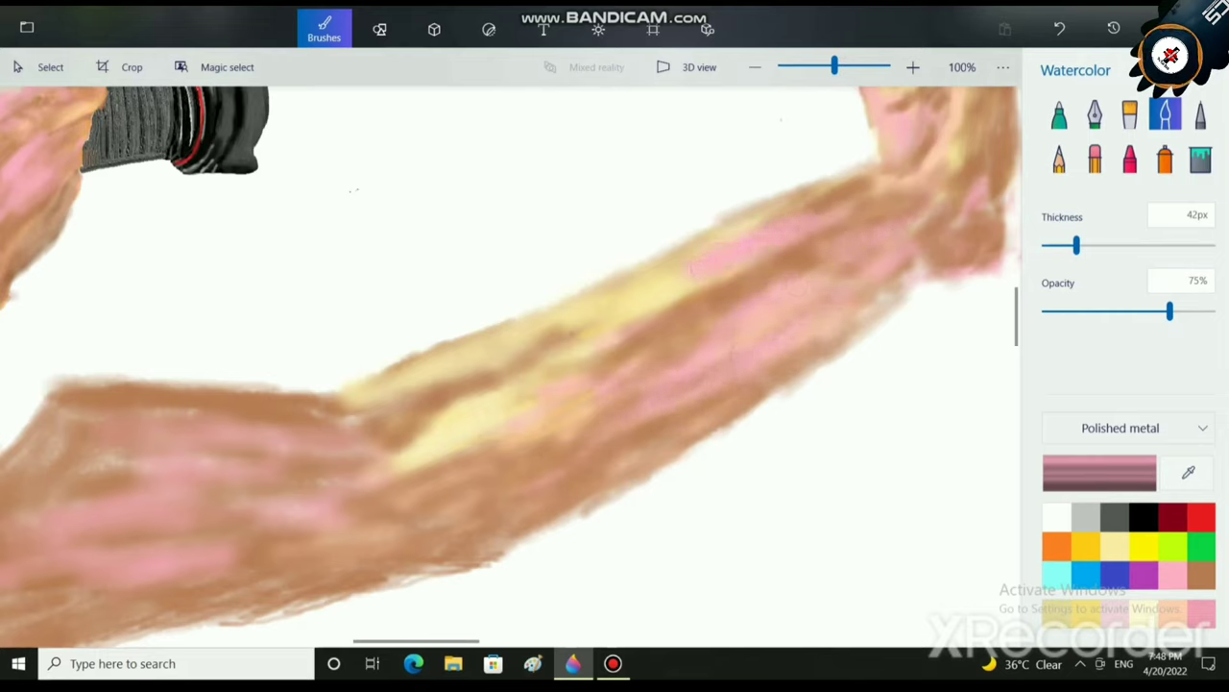
mouse_move(824, 207)
mouse_down()
mouse_move(916, 160)
mouse_move(828, 204)
mouse_up()
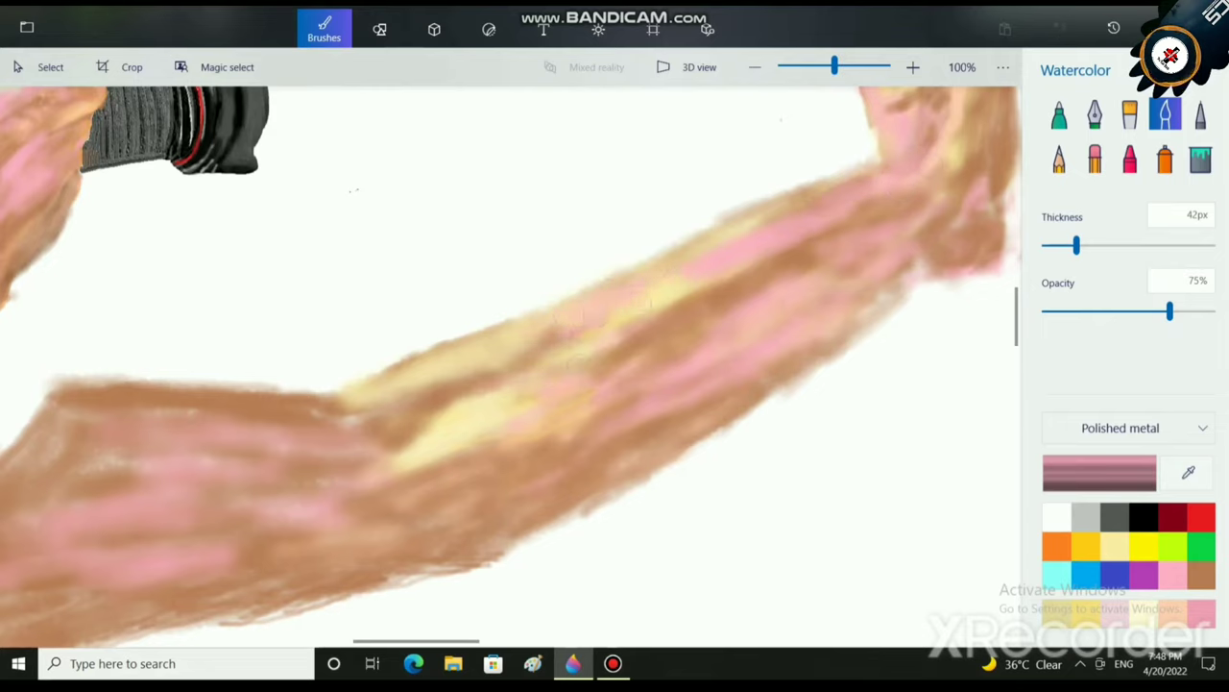
mouse_move(509, 415)
mouse_down()
mouse_move(437, 437)
mouse_move(480, 385)
mouse_up()
mouse_move(321, 459)
mouse_down()
mouse_move(279, 471)
mouse_move(355, 492)
mouse_move(221, 557)
mouse_move(317, 590)
mouse_move(87, 634)
mouse_move(230, 562)
mouse_move(221, 450)
mouse_move(192, 437)
mouse_up()
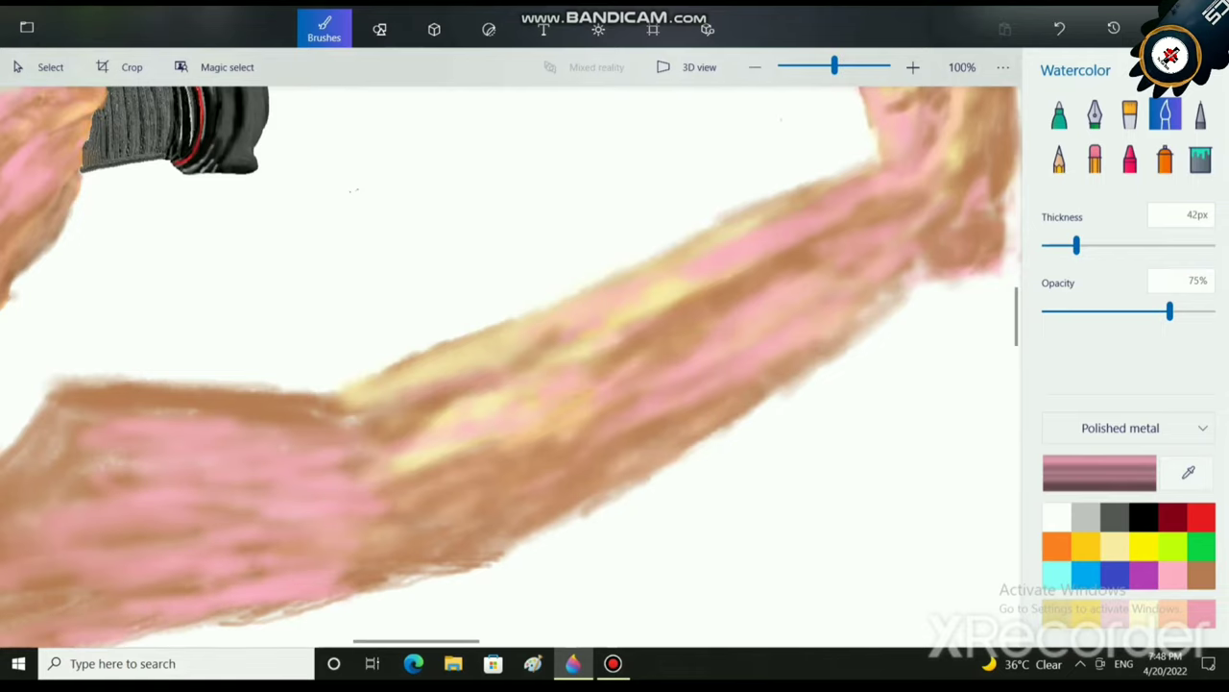
Mix a pale cream colour (fbf7e1) and brush it over the yellow patch on the outstretched forearm near the elbow.
scroll(509, 413, down, 5)
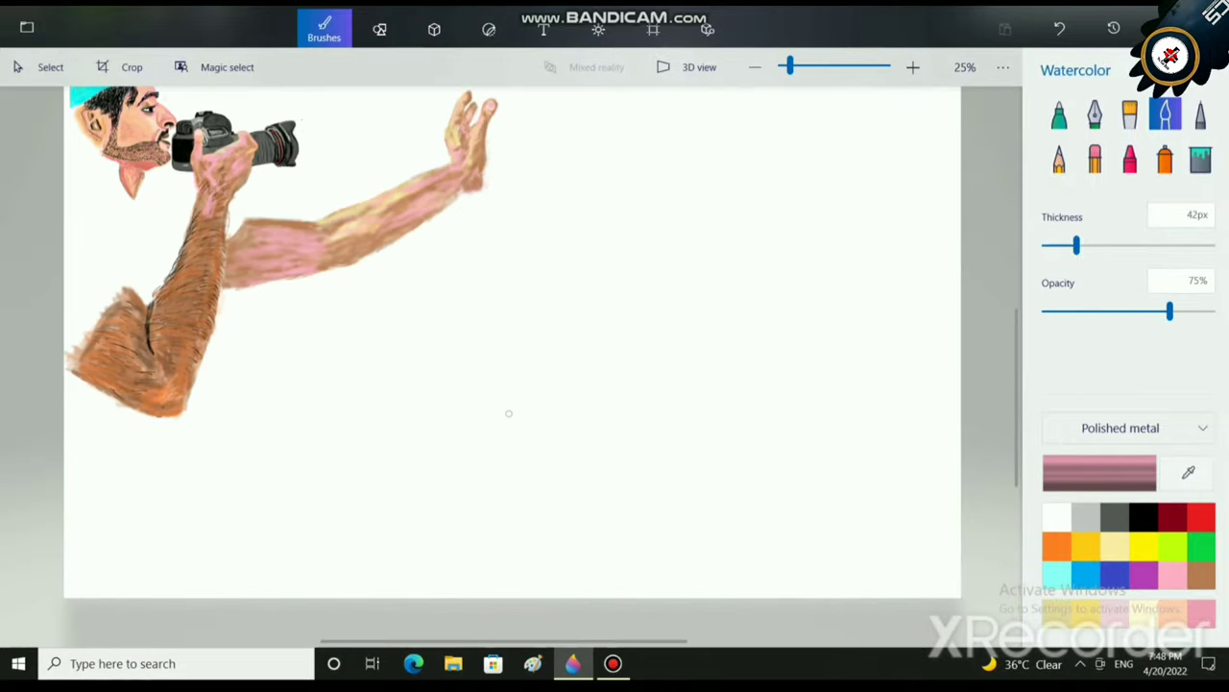
scroll(611, 353, up, 2)
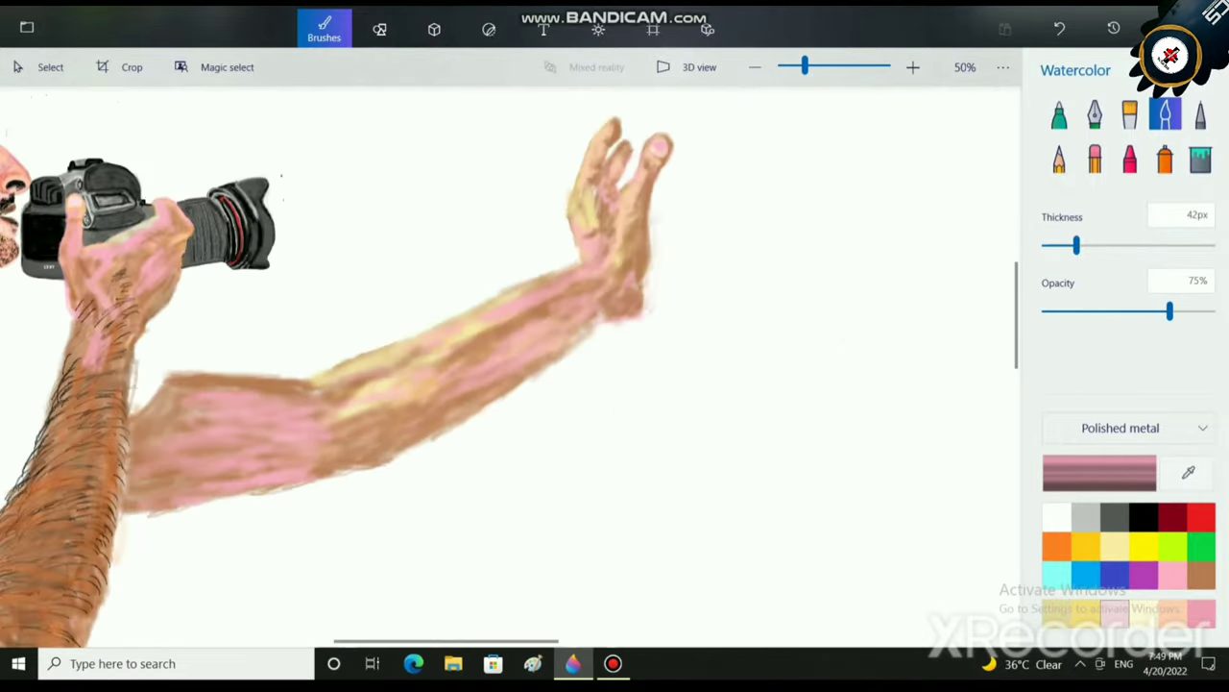
click(1116, 612)
click(1100, 471)
drag(484, 186, 473, 189)
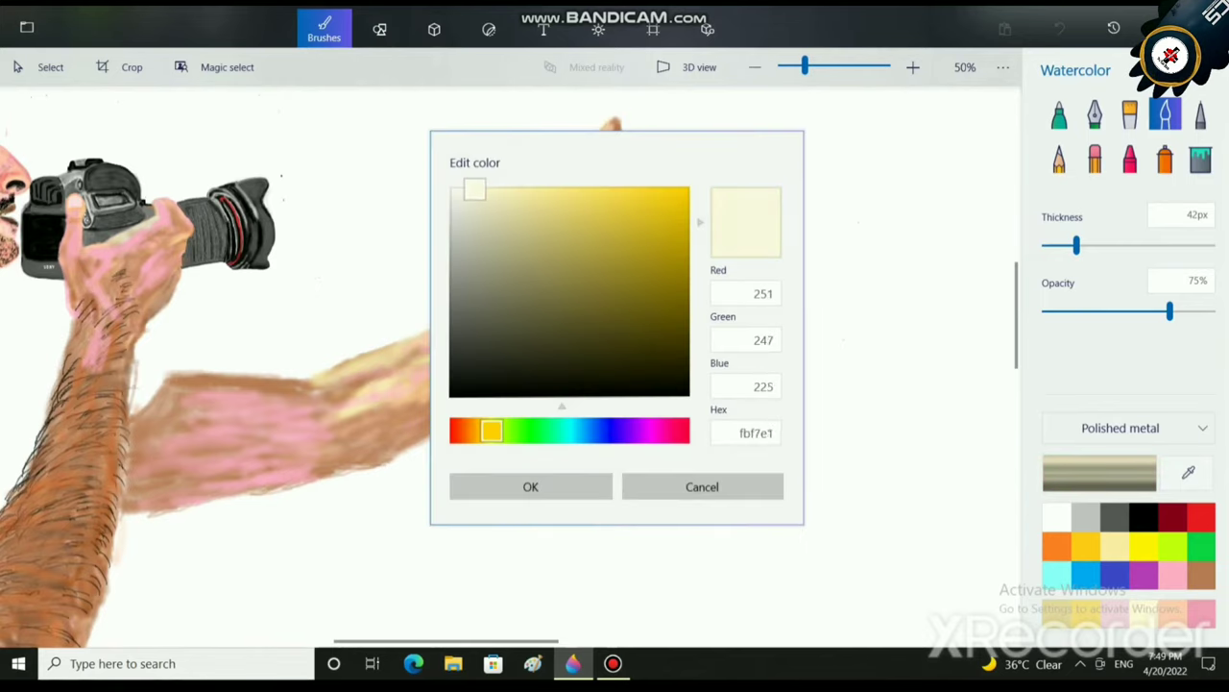
click(594, 487)
scroll(648, 586, up, 2)
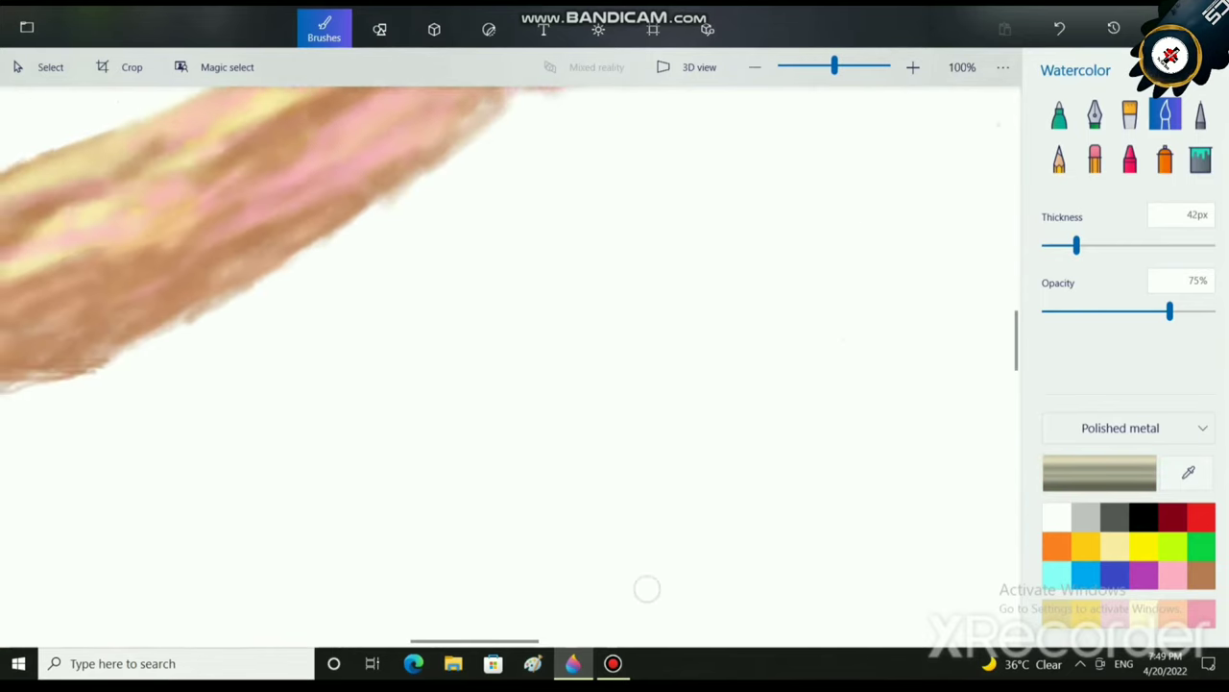
mouse_move(53, 222)
mouse_down()
mouse_move(103, 299)
mouse_move(267, 445)
mouse_move(252, 467)
mouse_move(305, 409)
mouse_move(278, 449)
mouse_move(314, 434)
mouse_up()
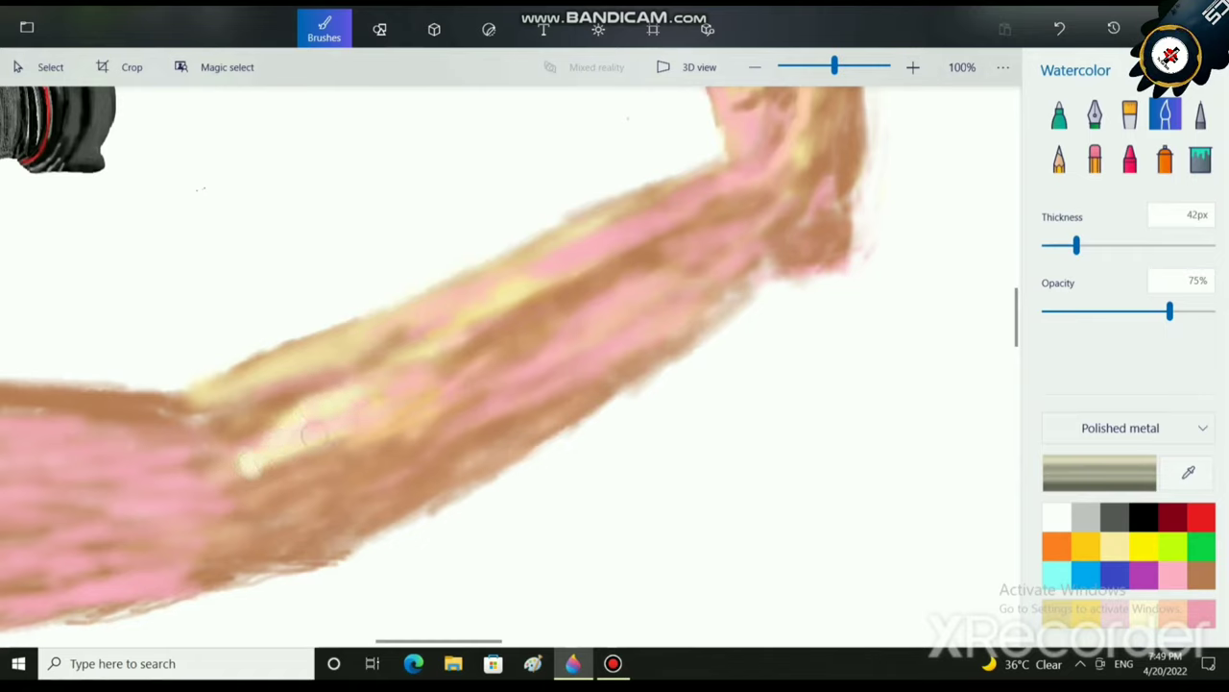
drag(252, 467, 278, 462)
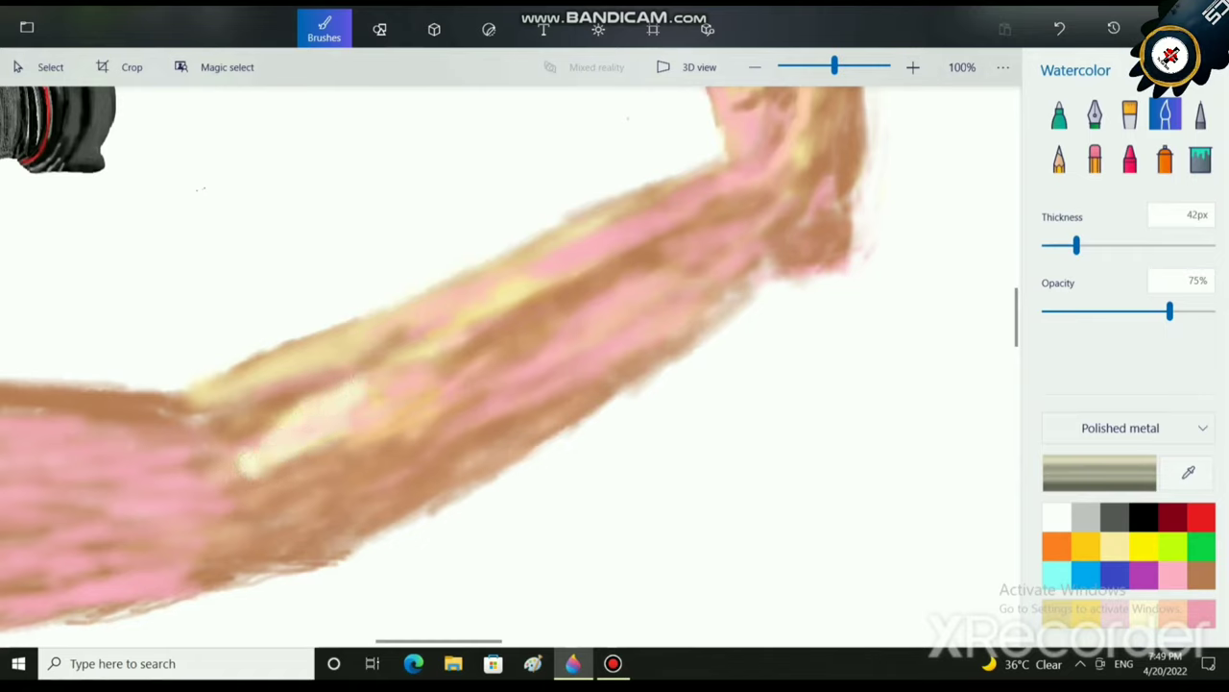
Lighten the pink to ffe9f0 and extend the pale forearm highlight towards the wrist with it.
click(1172, 575)
click(1099, 473)
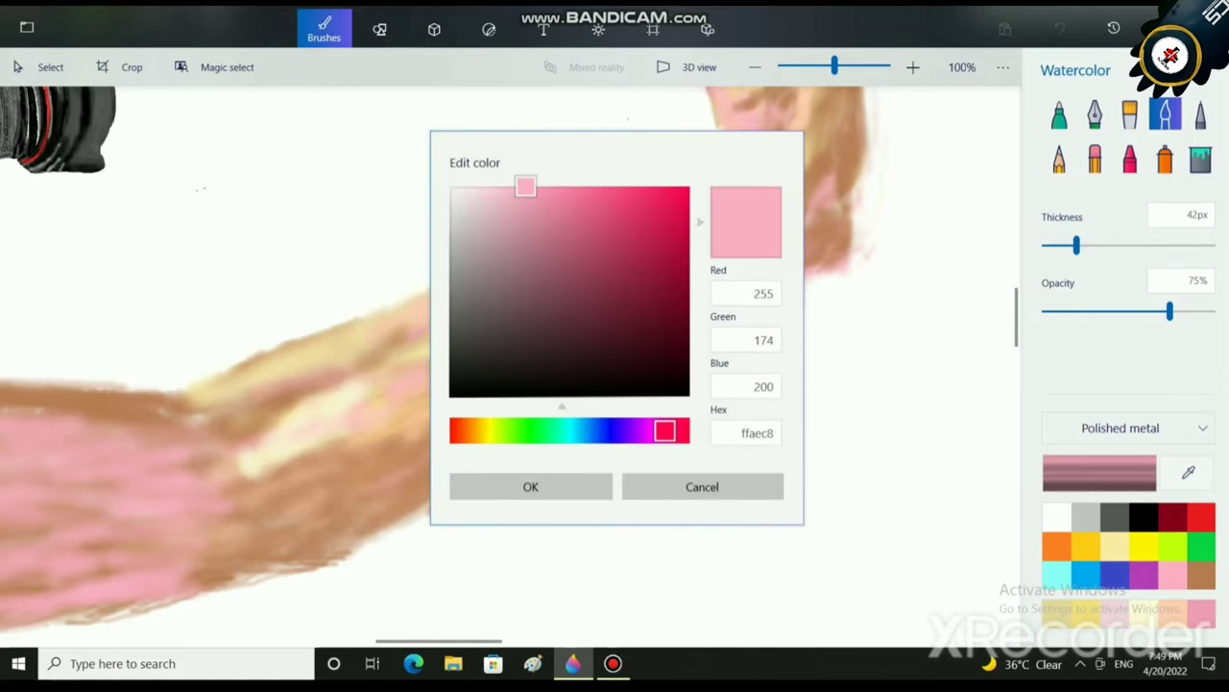
mouse_move(498, 186)
mouse_down()
mouse_move(478, 189)
mouse_move(467, 223)
mouse_move(499, 245)
mouse_move(452, 183)
mouse_move(462, 188)
mouse_up()
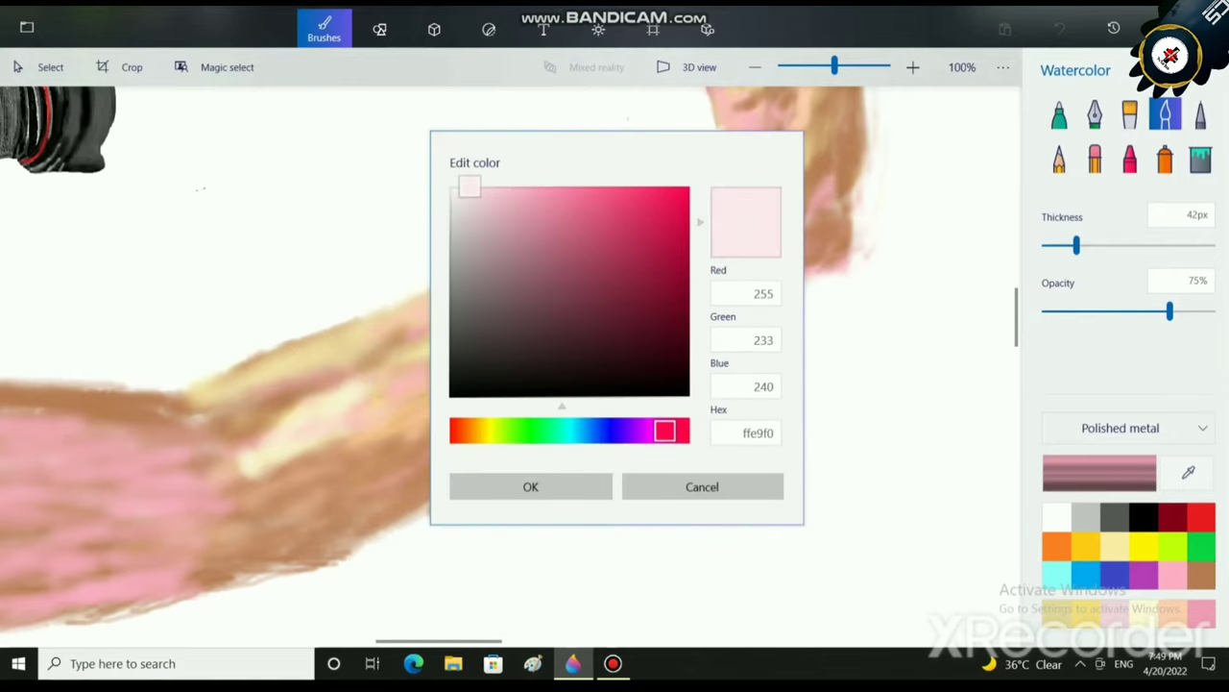
click(531, 486)
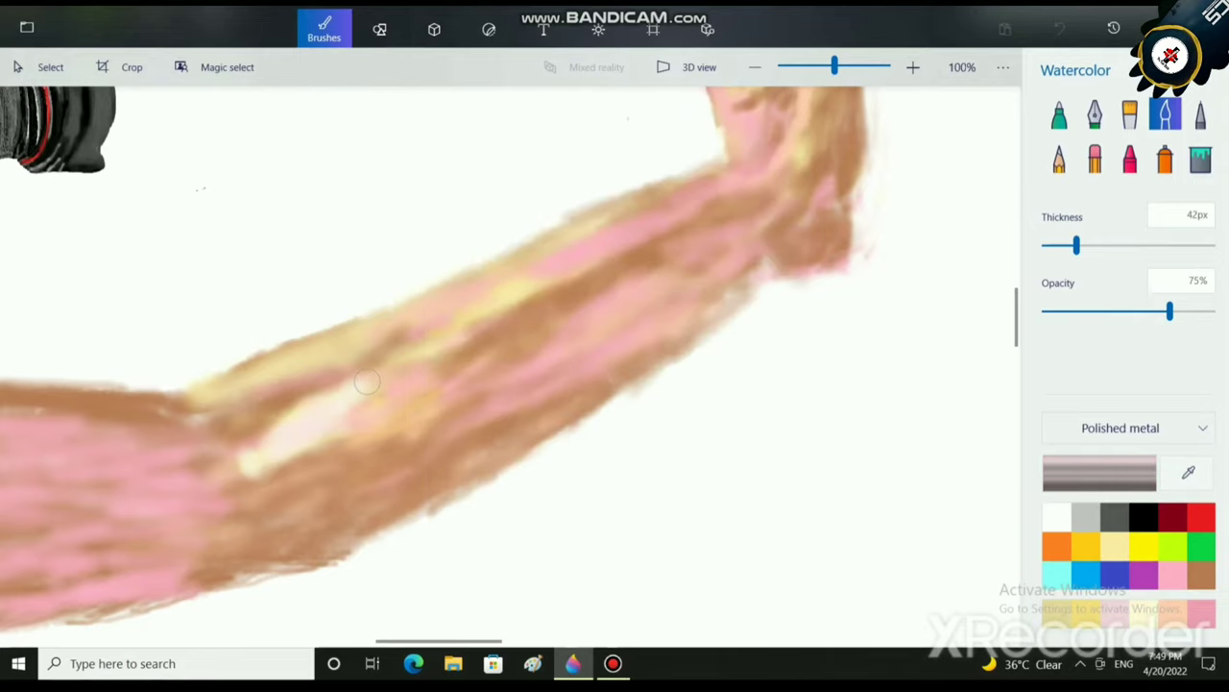
drag(358, 392, 403, 370)
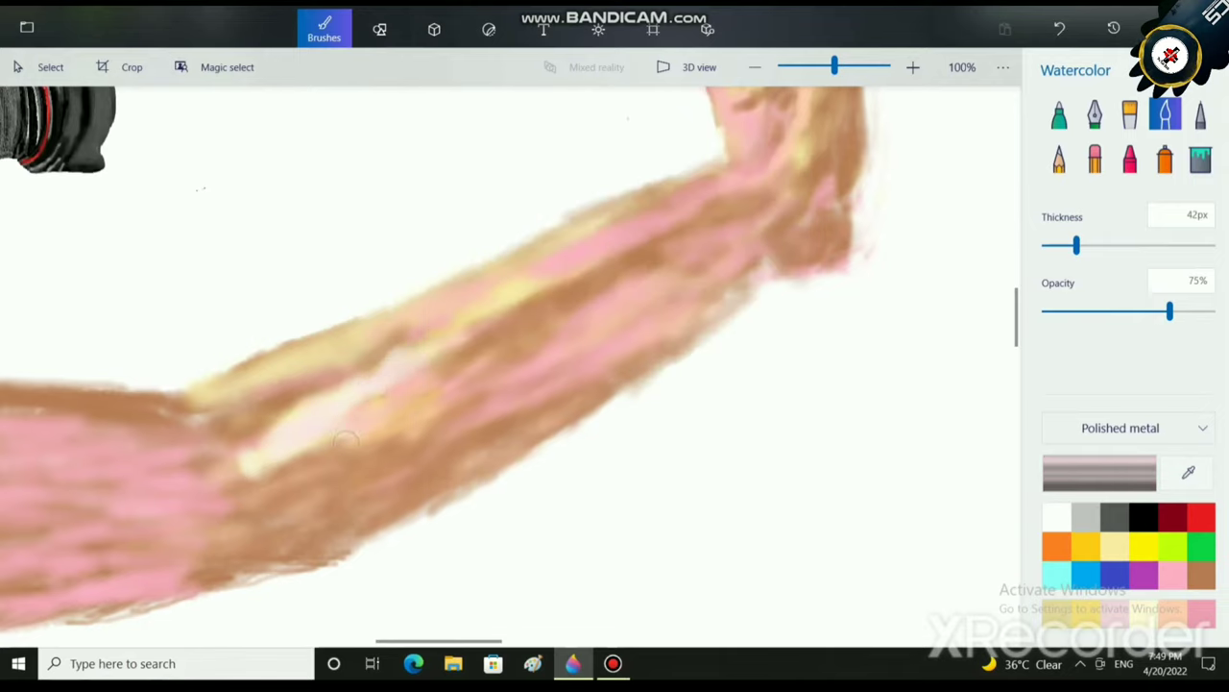
Blend the pale highlight beside the elbow using pink and cream strokes.
scroll(542, 449, down, 3)
scroll(431, 532, up, 2)
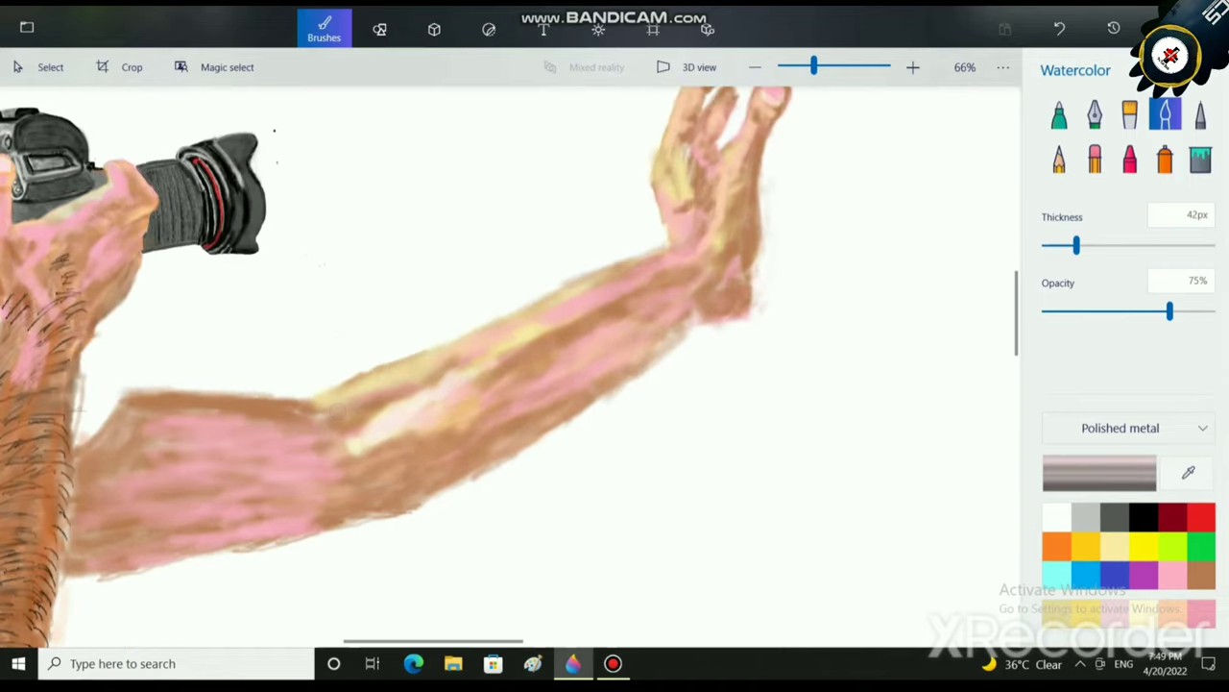
click(1200, 612)
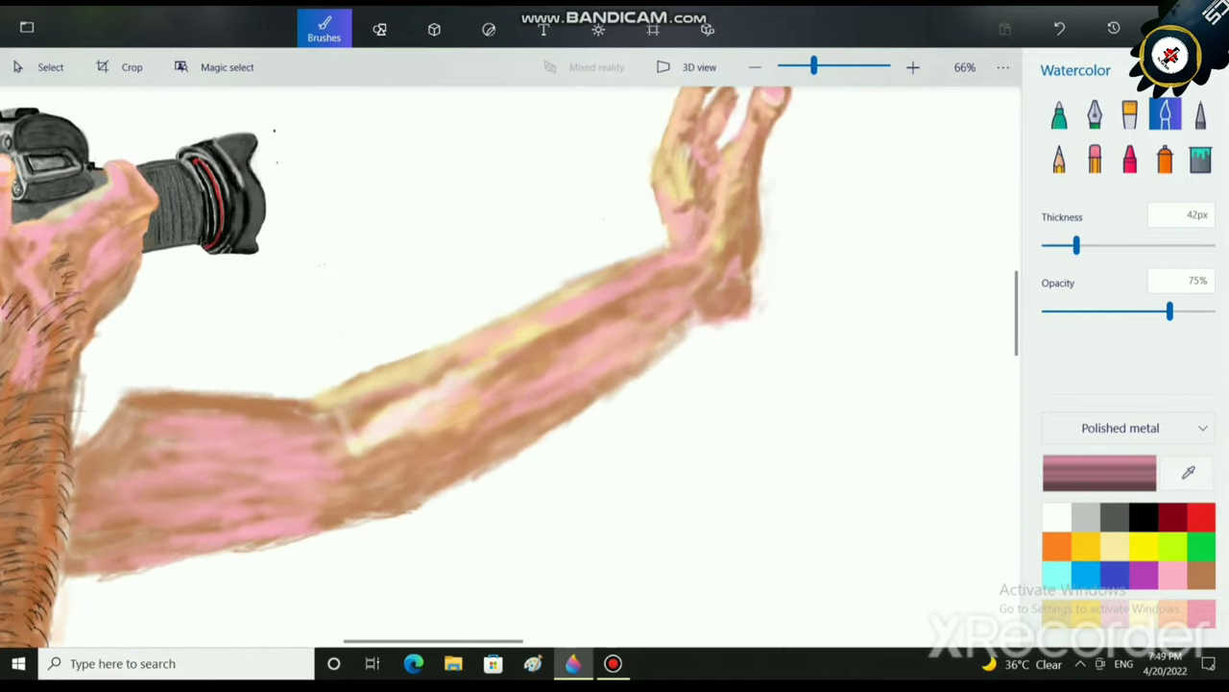
mouse_move(420, 410)
mouse_down()
mouse_move(383, 428)
mouse_move(435, 395)
mouse_move(393, 438)
mouse_move(379, 421)
mouse_move(451, 434)
mouse_up()
click(1144, 613)
mouse_move(354, 446)
mouse_down()
mouse_move(357, 429)
mouse_move(480, 378)
mouse_up()
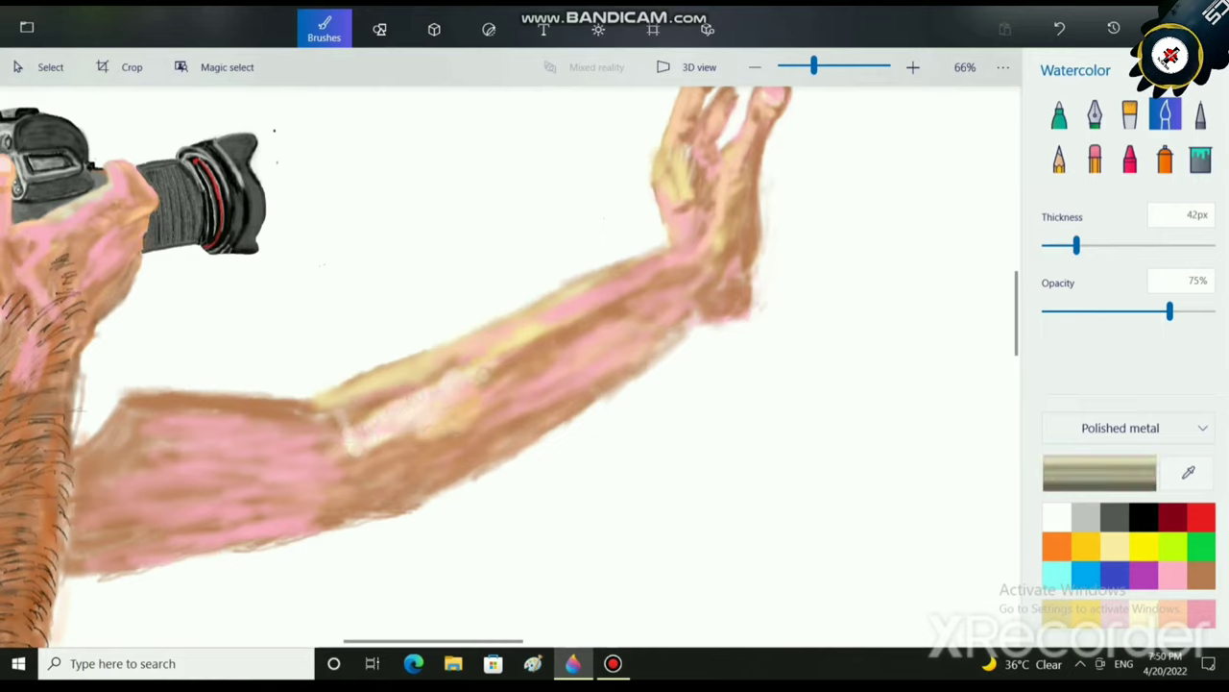
Add pink strokes around the highlight, along the middle of the forearm and down to the underside of the elbow.
click(1172, 574)
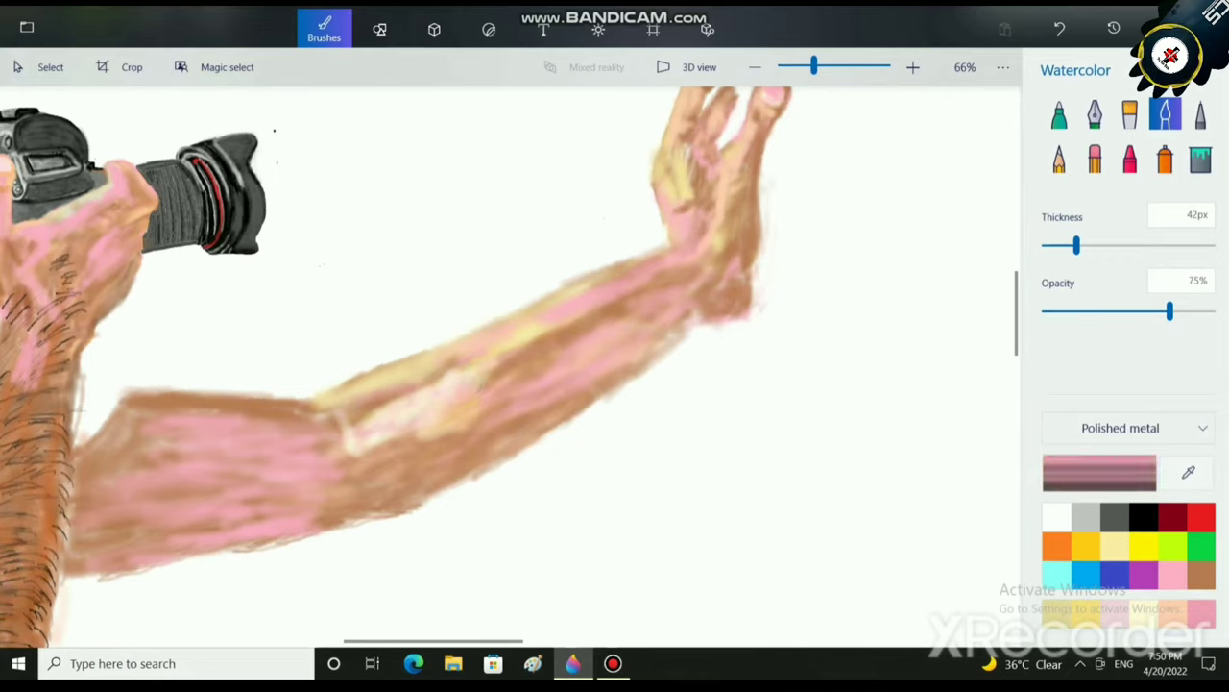
drag(436, 445, 510, 432)
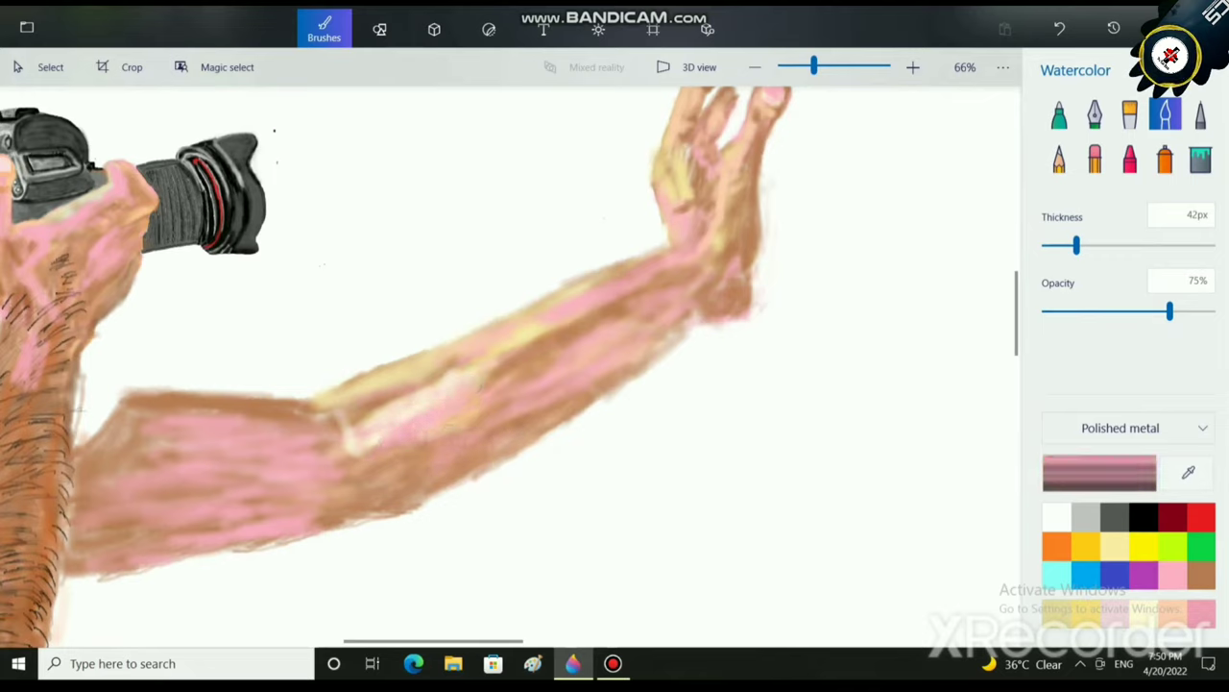
drag(493, 378, 561, 335)
mouse_move(458, 465)
mouse_down()
mouse_move(407, 484)
mouse_move(428, 458)
mouse_move(337, 513)
mouse_move(394, 508)
mouse_move(269, 525)
mouse_move(340, 518)
mouse_move(284, 542)
mouse_move(277, 531)
mouse_move(401, 512)
mouse_move(440, 477)
mouse_move(350, 525)
mouse_move(390, 524)
mouse_up()
Shade the lower edge of the whole outstretched arm in brown, from the wrist past the elbow to its inner end.
click(1201, 574)
mouse_move(384, 527)
mouse_down()
mouse_move(338, 531)
mouse_move(415, 511)
mouse_up()
mouse_move(405, 515)
mouse_down()
mouse_move(392, 518)
mouse_move(455, 467)
mouse_move(548, 424)
mouse_up()
drag(642, 357, 335, 510)
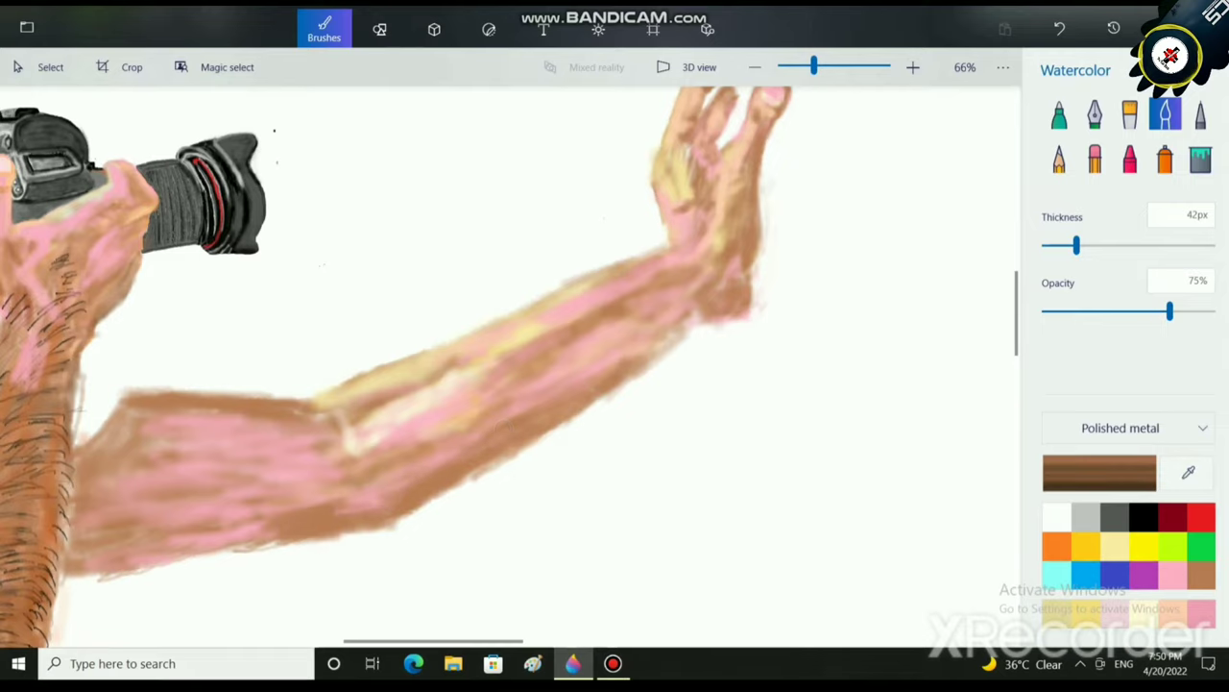
mouse_move(88, 567)
mouse_down()
mouse_move(273, 538)
mouse_move(192, 536)
mouse_up()
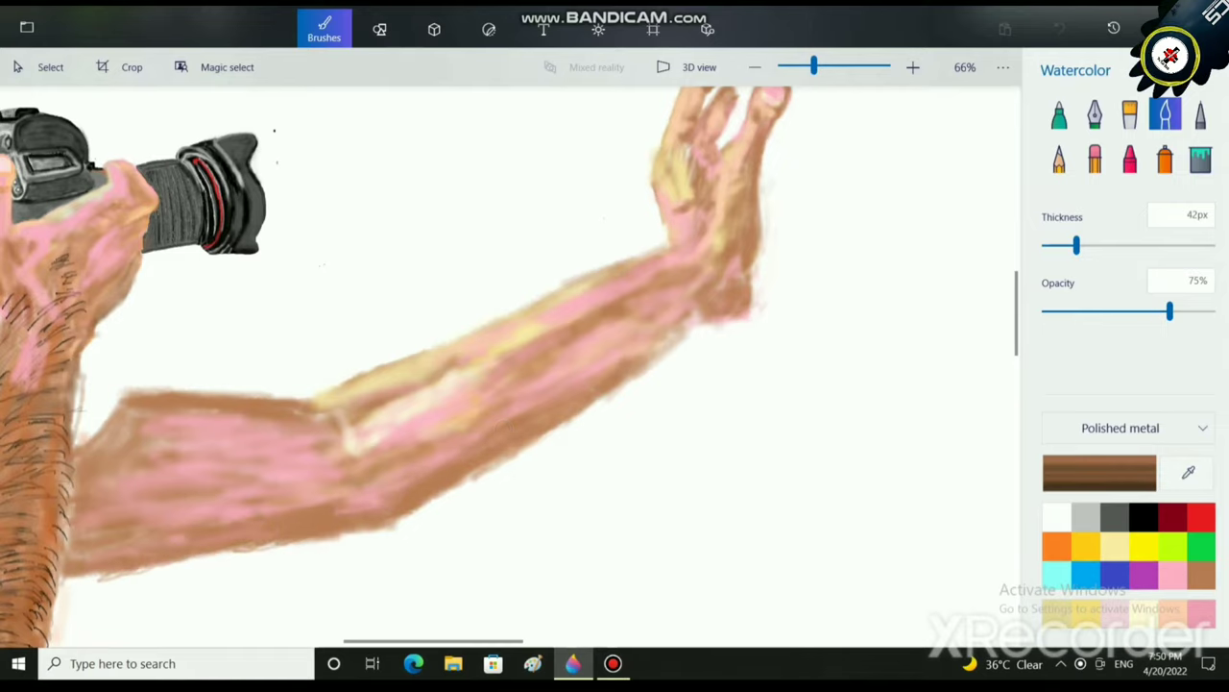
drag(338, 511, 384, 502)
Outline the upper edge of the outstretched forearm in brown from the elbow to the wrist.
scroll(384, 503, down, 8)
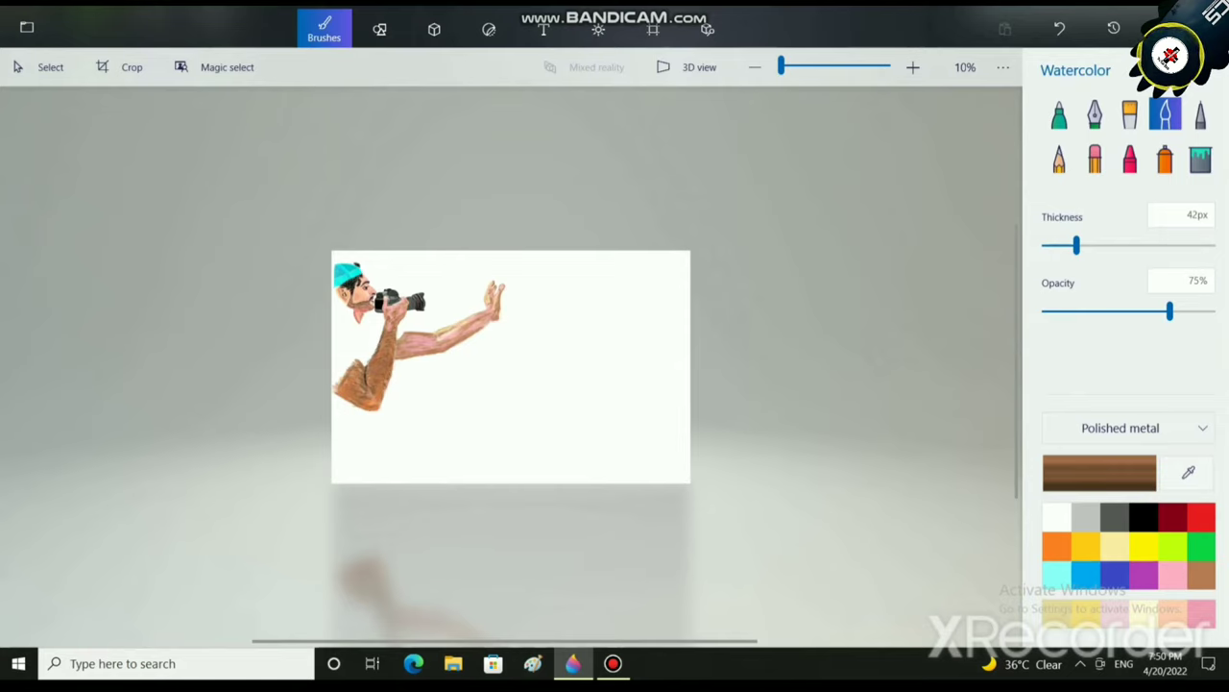
scroll(475, 444, up, 5)
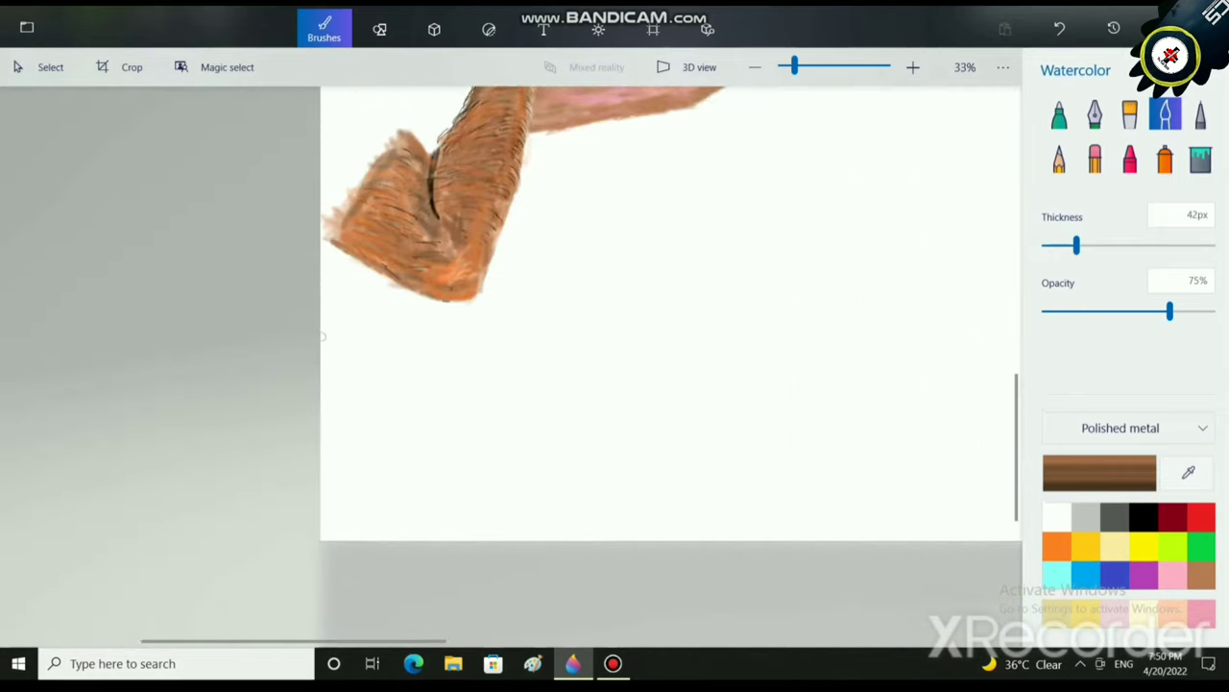
scroll(475, 444, up, 3)
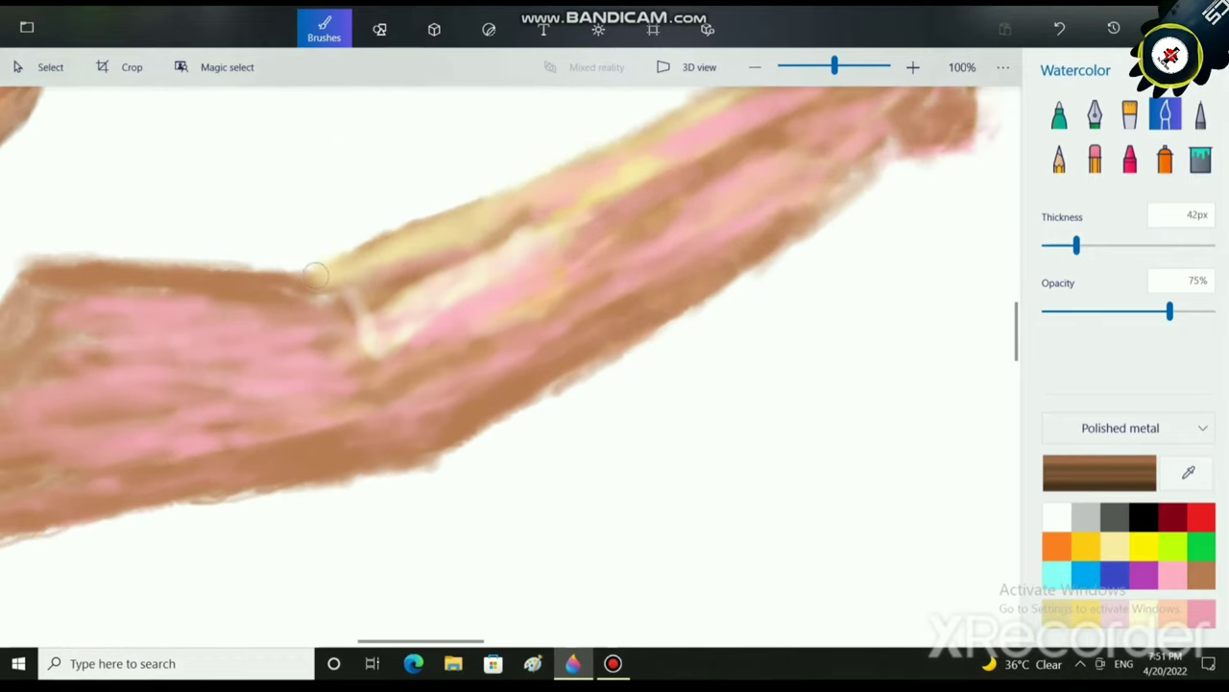
drag(325, 272, 658, 137)
drag(744, 106, 632, 370)
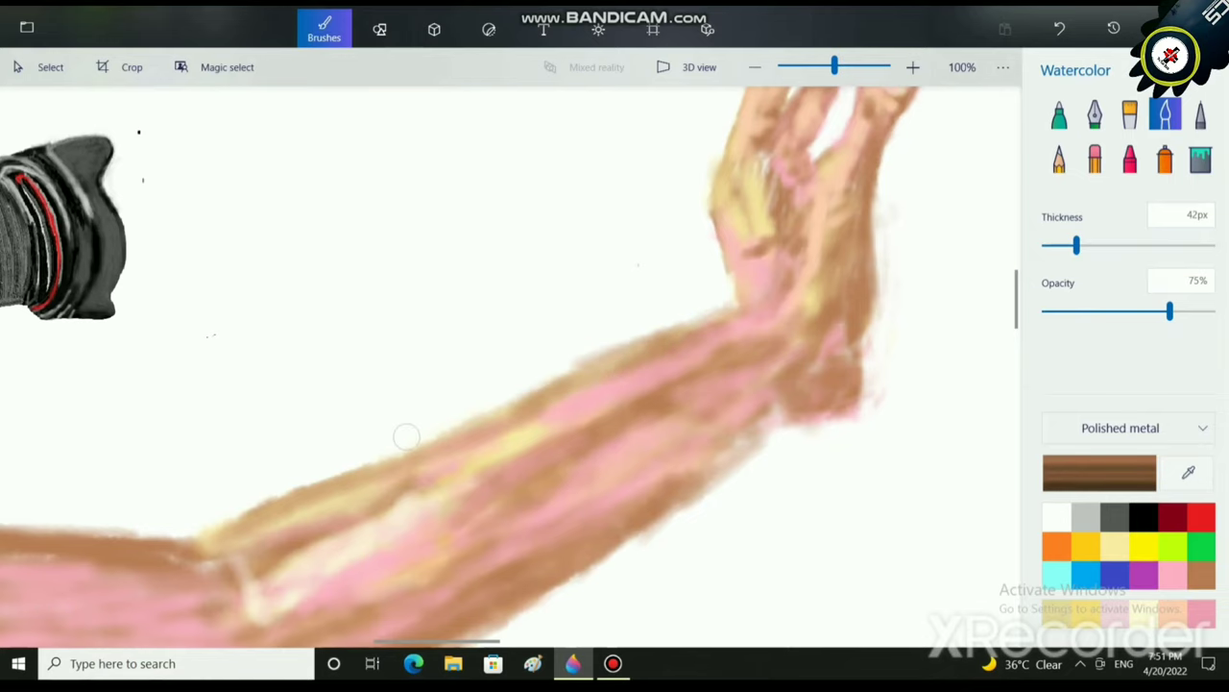
Streak brown across the pink area of the outstretched arm behind the elbow.
scroll(702, 325, left, 3)
scroll(702, 324, down, 2)
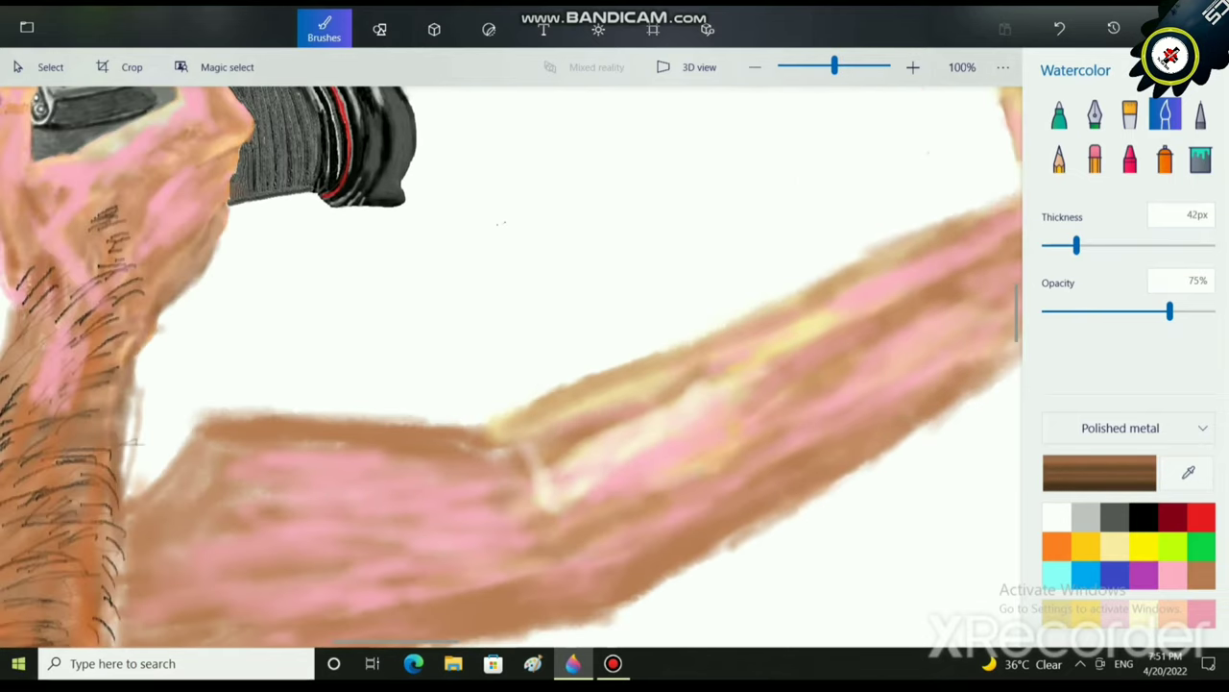
mouse_move(200, 471)
mouse_down()
mouse_move(357, 472)
mouse_move(474, 500)
mouse_up()
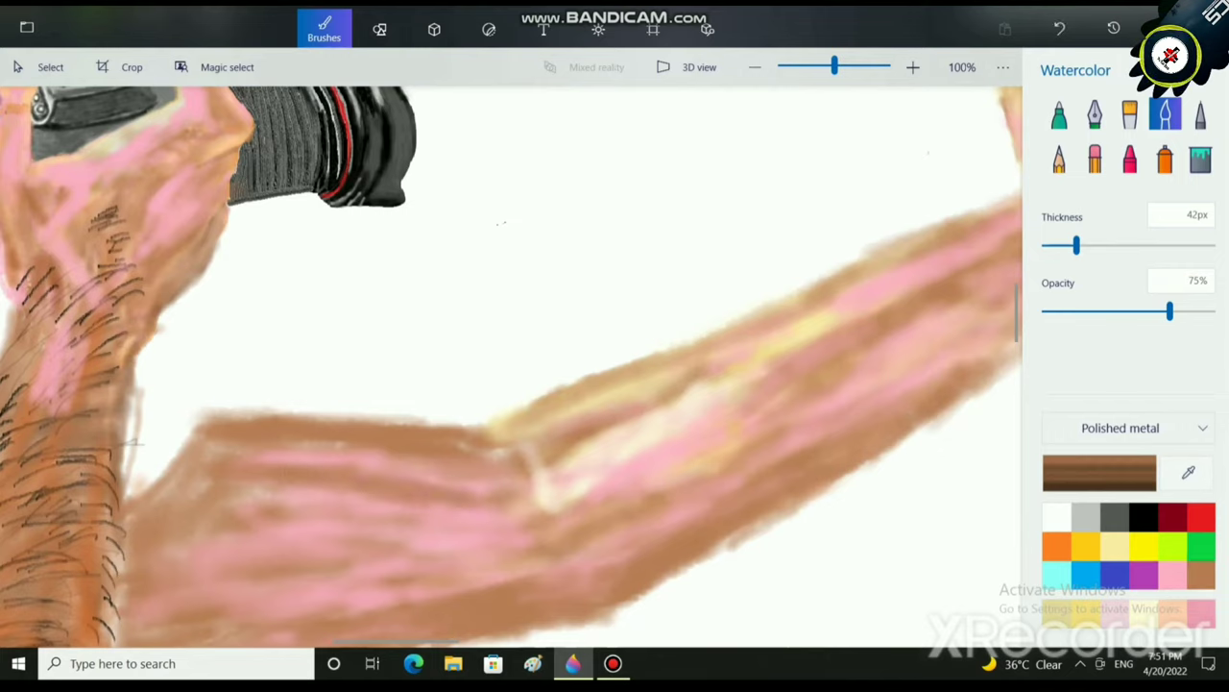
Paint a peach band just below the upper edge of the arm section behind the elbow.
click(1173, 613)
drag(252, 440, 498, 460)
drag(409, 457, 514, 474)
mouse_move(228, 436)
mouse_down()
mouse_move(456, 445)
mouse_move(492, 461)
mouse_up()
mouse_move(200, 446)
mouse_down()
mouse_move(267, 451)
mouse_move(240, 455)
mouse_move(276, 437)
mouse_up()
drag(432, 466, 491, 469)
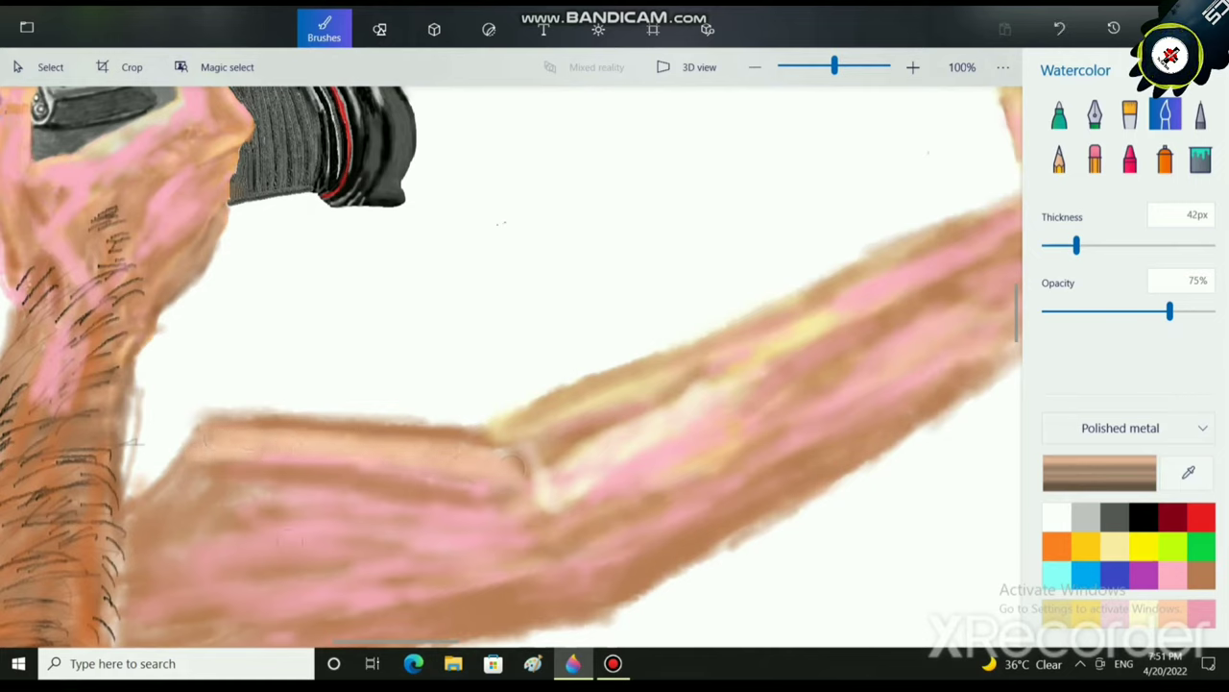
Darken the arm section behind the elbow with brown strokes along its upper edge, over the pink area and at the elbow crease.
scroll(324, 469, down, 1)
scroll(323, 468, left, 1)
click(1202, 577)
mouse_move(254, 441)
mouse_down()
mouse_move(390, 438)
mouse_move(415, 419)
mouse_up()
mouse_move(313, 416)
mouse_down()
mouse_move(488, 407)
mouse_move(425, 426)
mouse_up()
mouse_move(518, 430)
mouse_down()
mouse_move(347, 447)
mouse_move(455, 451)
mouse_up()
mouse_move(230, 470)
mouse_down()
mouse_move(396, 464)
mouse_move(296, 456)
mouse_up()
mouse_move(281, 507)
mouse_down()
mouse_move(439, 497)
mouse_move(384, 524)
mouse_up()
mouse_move(419, 471)
mouse_down()
mouse_move(538, 455)
mouse_move(452, 448)
mouse_up()
mouse_move(509, 428)
mouse_down()
mouse_move(567, 430)
mouse_move(576, 440)
mouse_move(515, 449)
mouse_move(566, 481)
mouse_up()
mouse_move(558, 493)
mouse_down()
mouse_move(490, 496)
mouse_move(424, 440)
mouse_up()
mouse_move(472, 437)
mouse_down()
mouse_move(530, 461)
mouse_move(563, 445)
mouse_move(516, 467)
mouse_up()
Switch the brush to pink with a dull metal finish and streak it across the arm section behind the elbow.
click(1173, 575)
click(1128, 428)
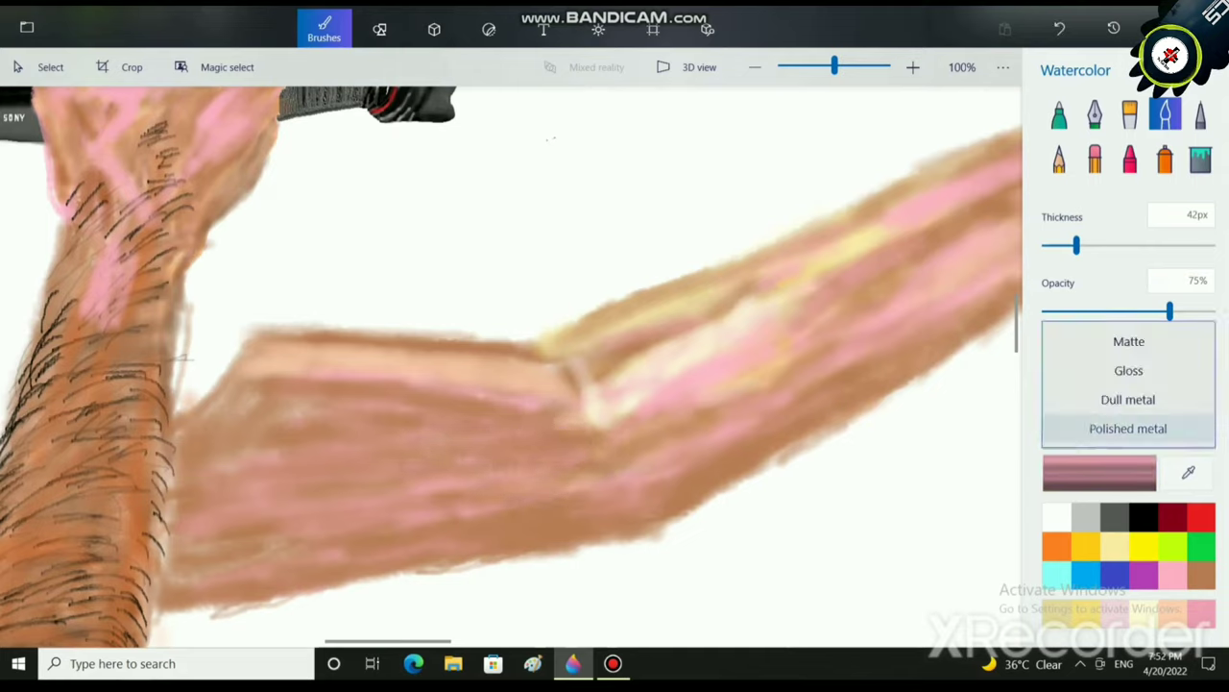
click(1127, 400)
mouse_move(286, 454)
mouse_down()
mouse_move(442, 447)
mouse_move(333, 437)
mouse_up()
drag(319, 421, 496, 408)
drag(347, 395, 417, 396)
mouse_move(461, 415)
mouse_down()
mouse_move(521, 430)
mouse_move(552, 418)
mouse_move(447, 433)
mouse_up()
drag(397, 458, 520, 458)
drag(183, 450, 248, 450)
mouse_move(188, 492)
mouse_down()
mouse_move(292, 490)
mouse_move(382, 467)
mouse_up()
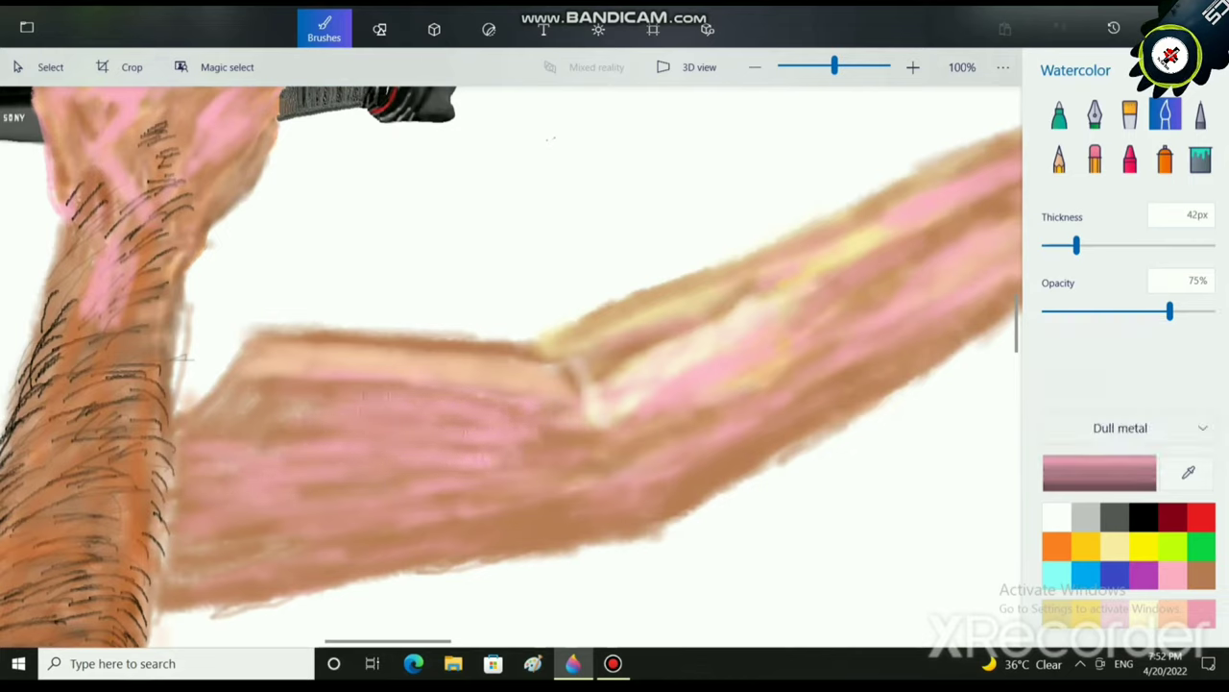
mouse_move(312, 486)
mouse_down()
mouse_move(440, 470)
mouse_move(546, 497)
mouse_up()
mouse_move(526, 417)
mouse_down()
mouse_move(586, 432)
mouse_move(565, 410)
mouse_move(584, 447)
mouse_move(519, 443)
mouse_move(524, 458)
mouse_up()
drag(430, 495, 513, 482)
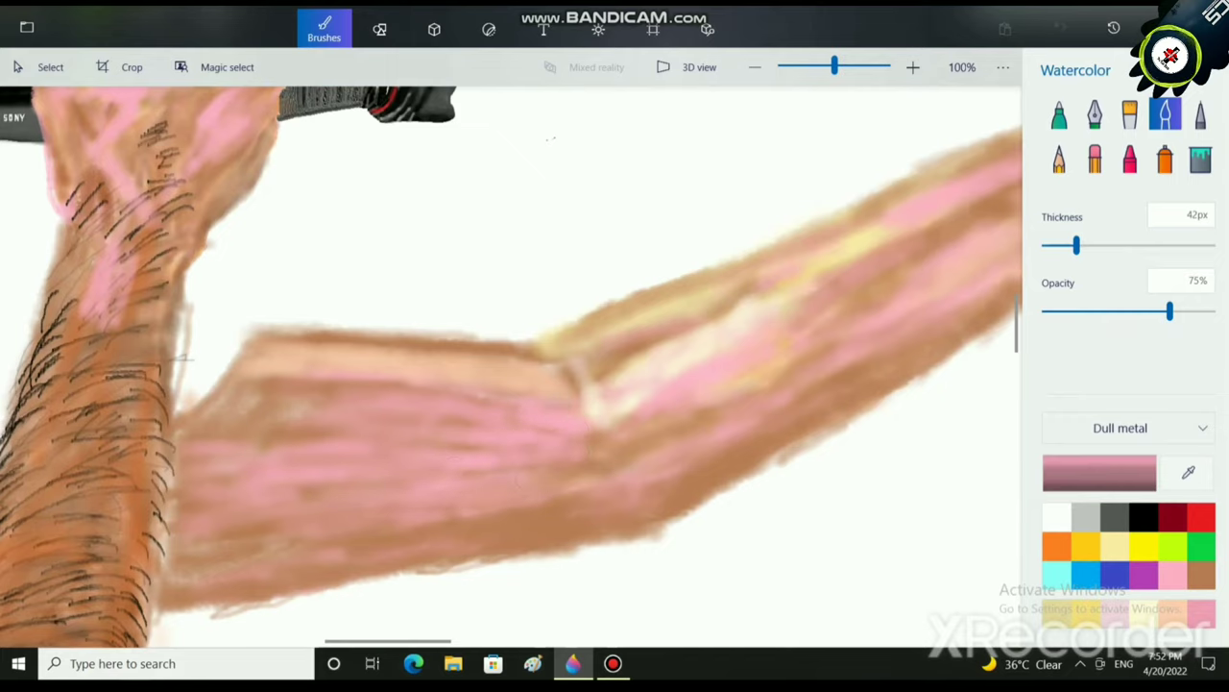
Tone down the pink on the arm section behind the elbow with brown strokes.
scroll(497, 457, down, 5)
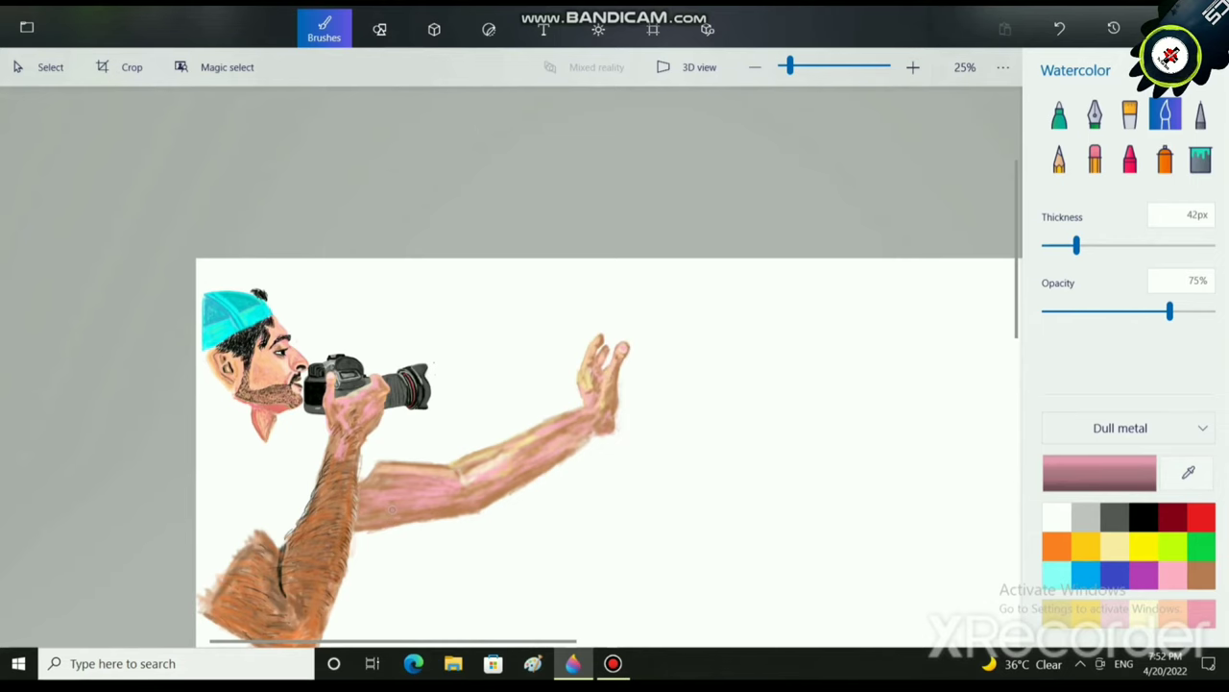
scroll(394, 470, up, 4)
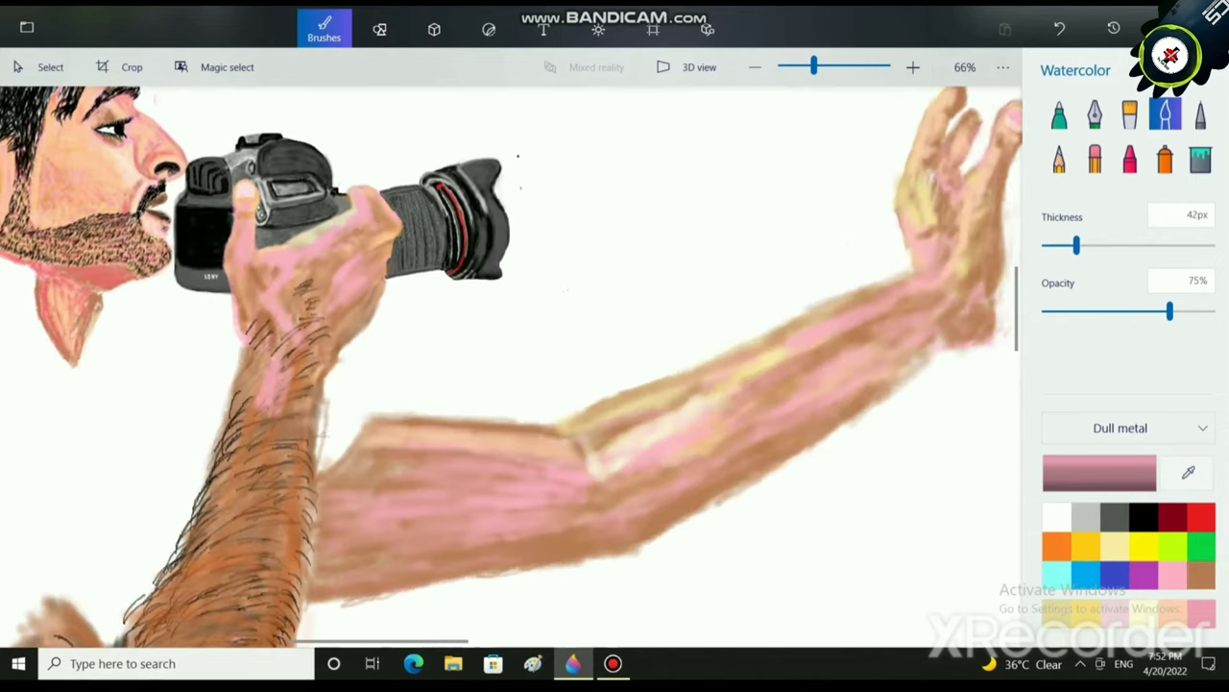
click(1201, 575)
scroll(374, 480, up, 3)
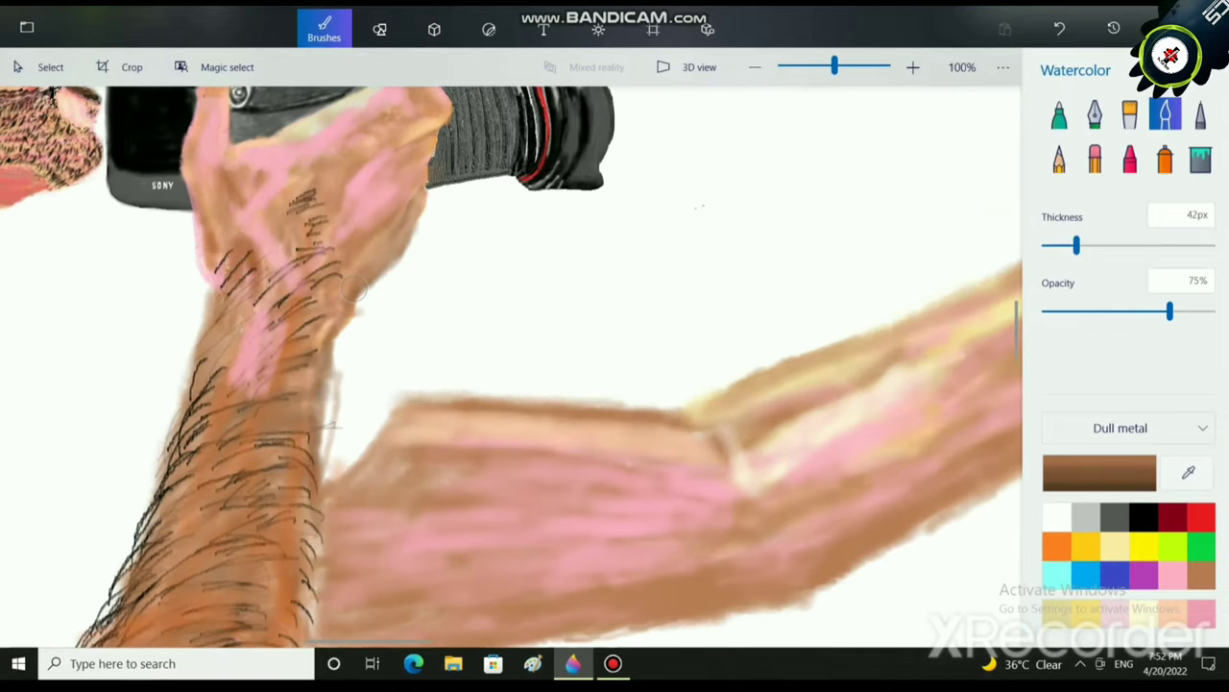
mouse_move(623, 317)
mouse_down()
mouse_move(370, 399)
mouse_move(519, 424)
mouse_move(422, 376)
mouse_move(613, 384)
mouse_move(638, 374)
mouse_move(634, 333)
mouse_up()
mouse_move(709, 336)
mouse_down()
mouse_move(577, 371)
mouse_move(547, 424)
mouse_up()
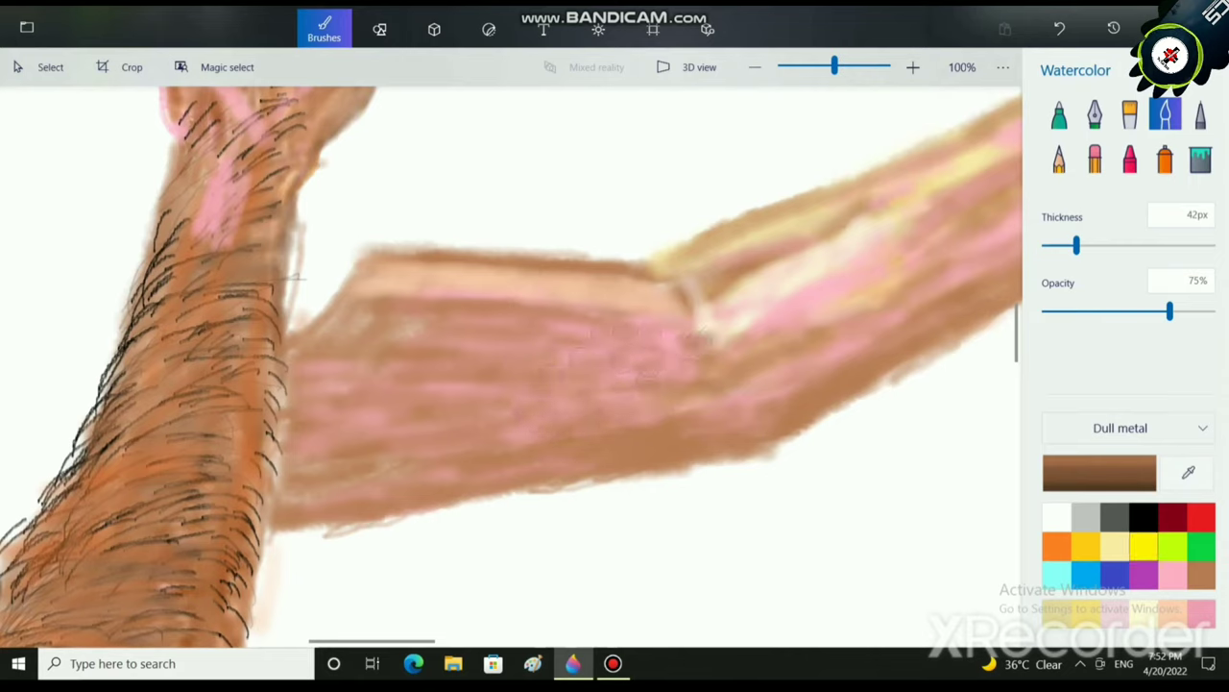
Brush light yellow over the pale highlight at the elbow crease.
click(1114, 546)
mouse_move(711, 322)
mouse_down()
mouse_move(715, 342)
mouse_move(783, 269)
mouse_move(764, 297)
mouse_up()
scroll(763, 297, down, 5)
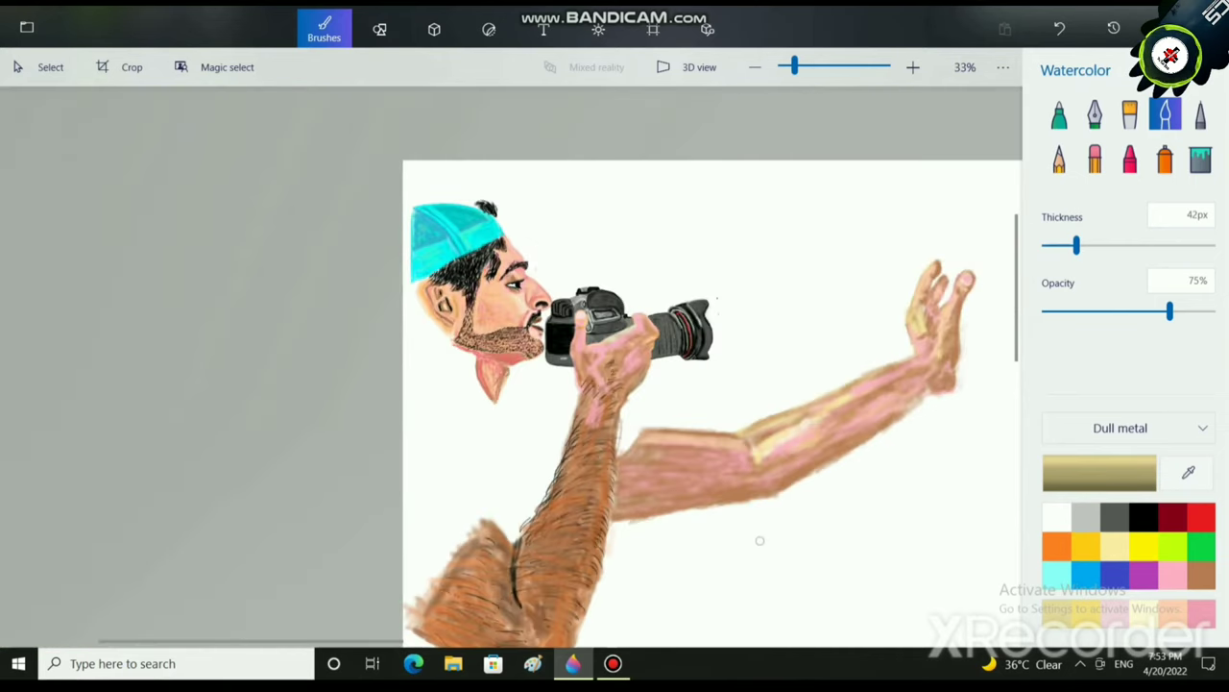
Soften the yellow highlight at the outstretched arm's elbow crease with pink watercolor strokes.
scroll(707, 543, up, 5)
drag(954, 423, 417, 563)
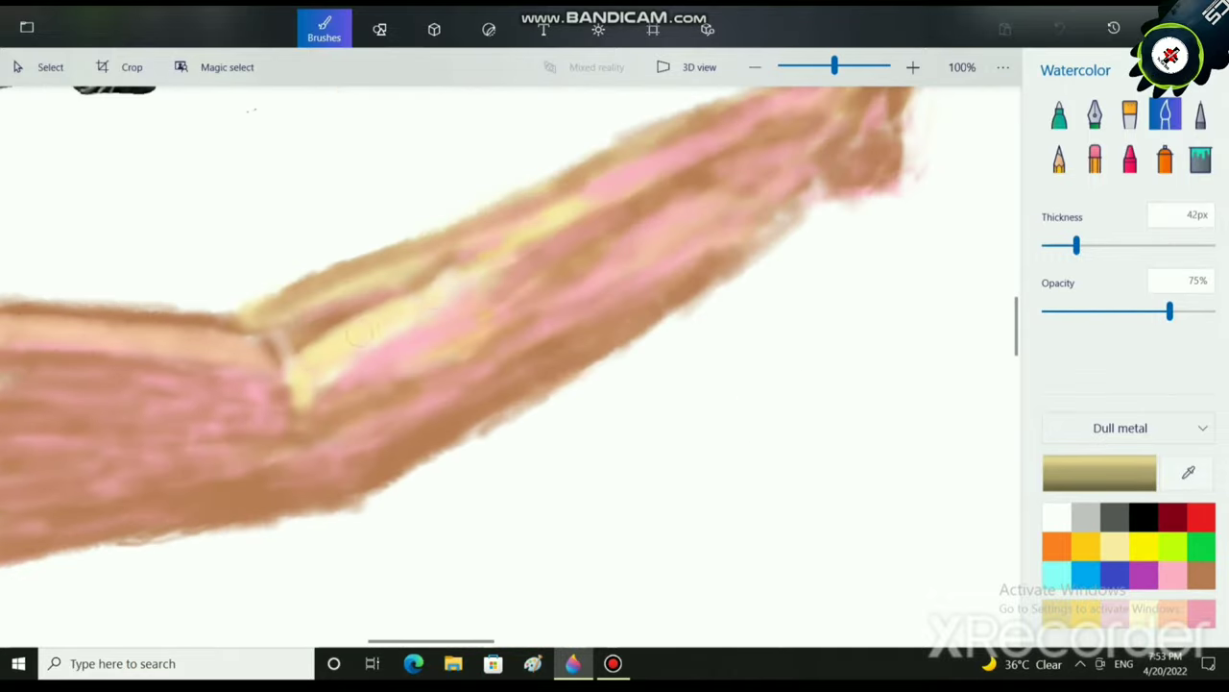
click(1172, 575)
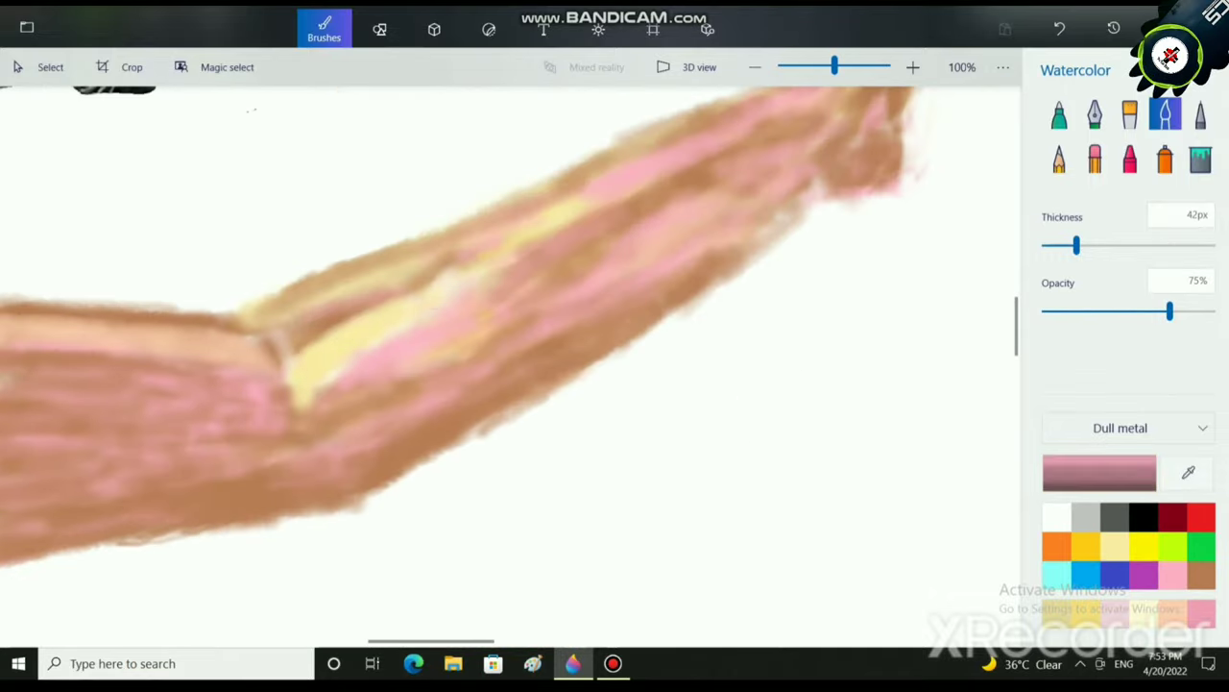
mouse_move(296, 371)
mouse_down()
mouse_move(307, 394)
mouse_move(423, 292)
mouse_up()
Streak white over the highlight running from the elbow crease along the forearm, and save the painting.
click(1057, 517)
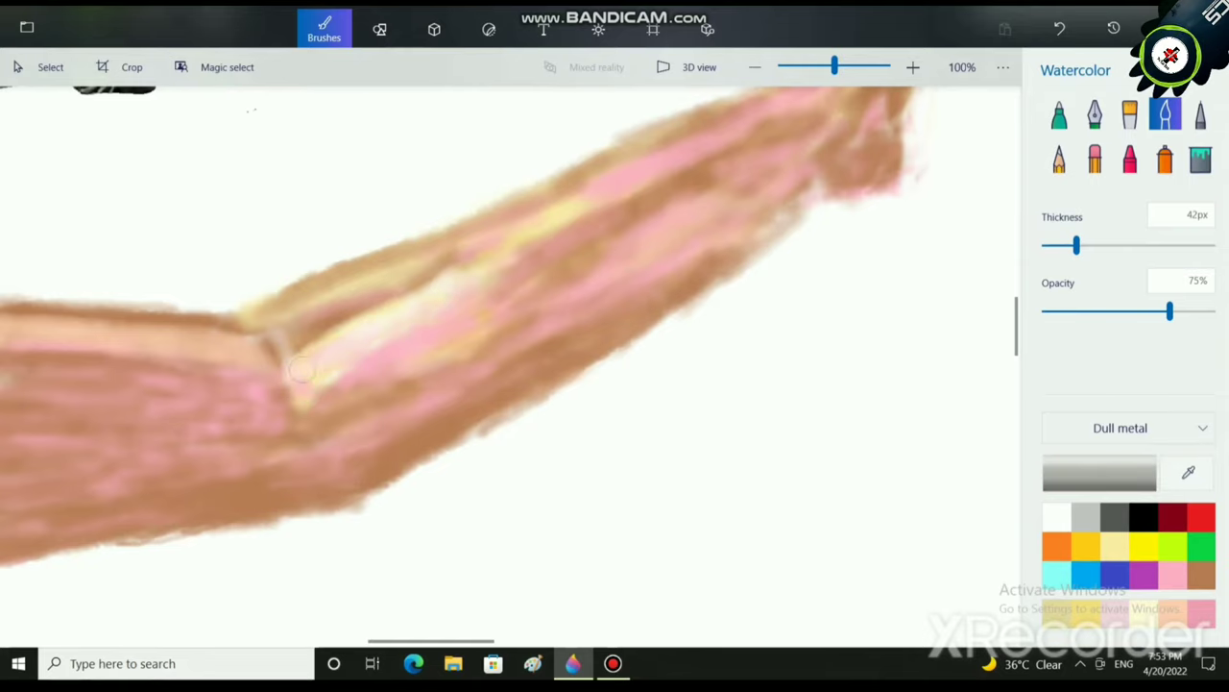
drag(299, 394, 544, 252)
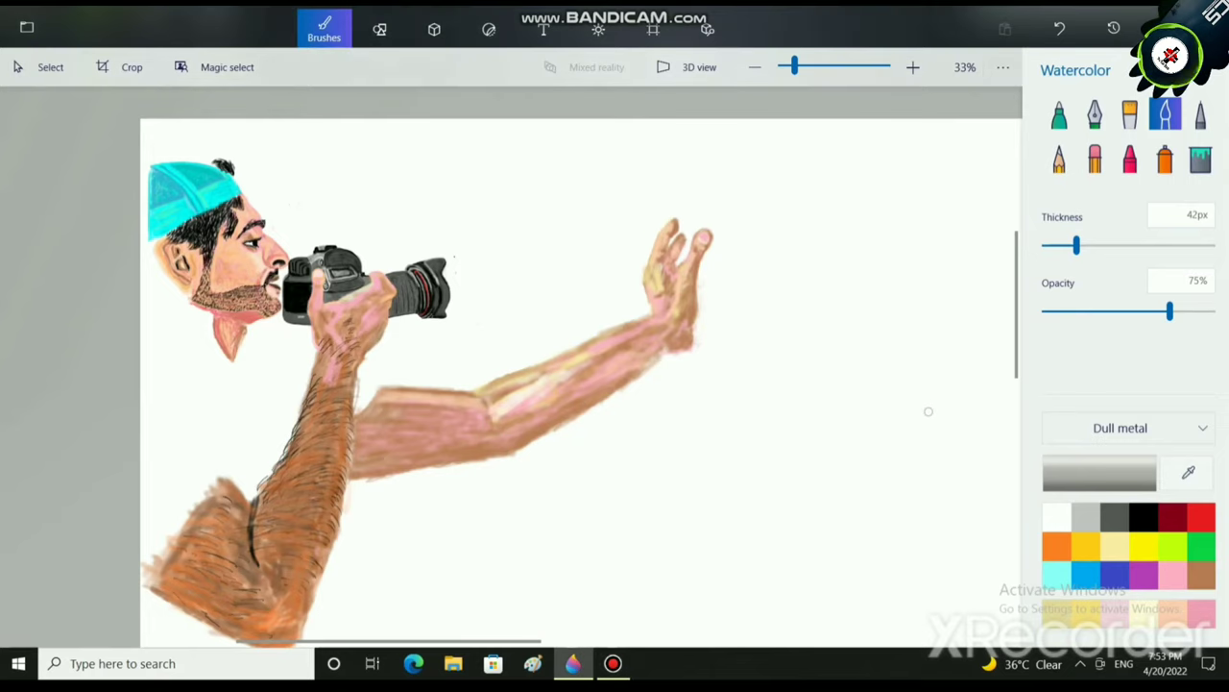
drag(376, 442, 438, 413)
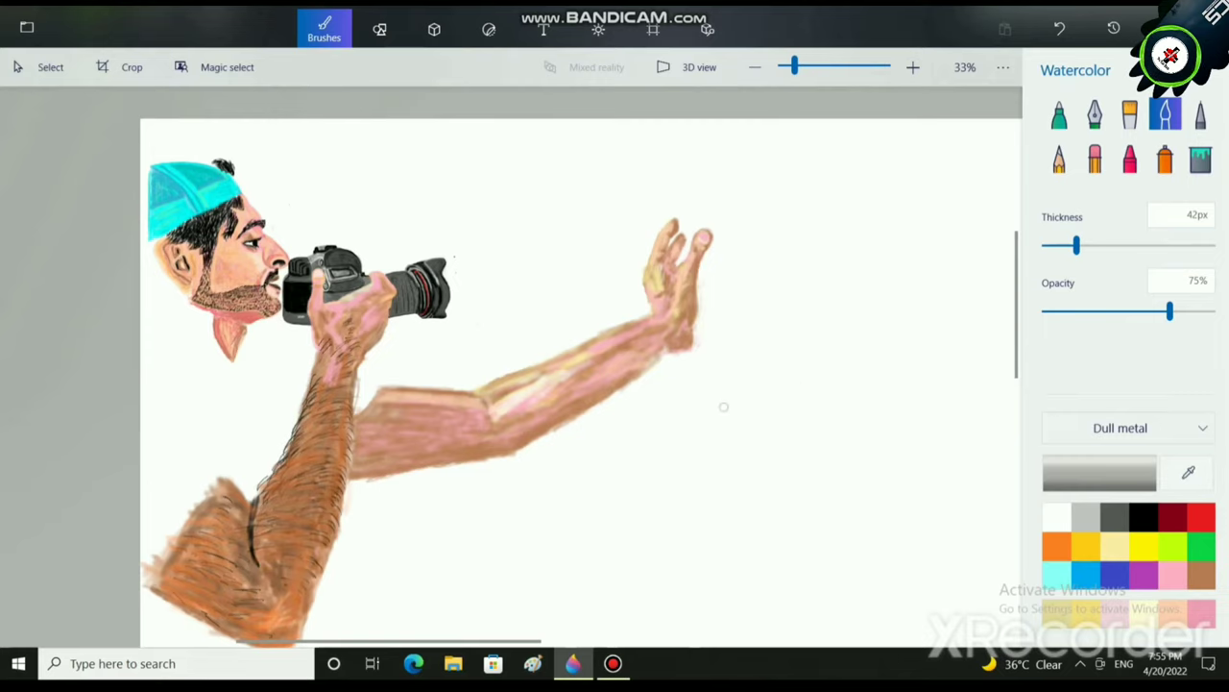
key(ctrl+s)
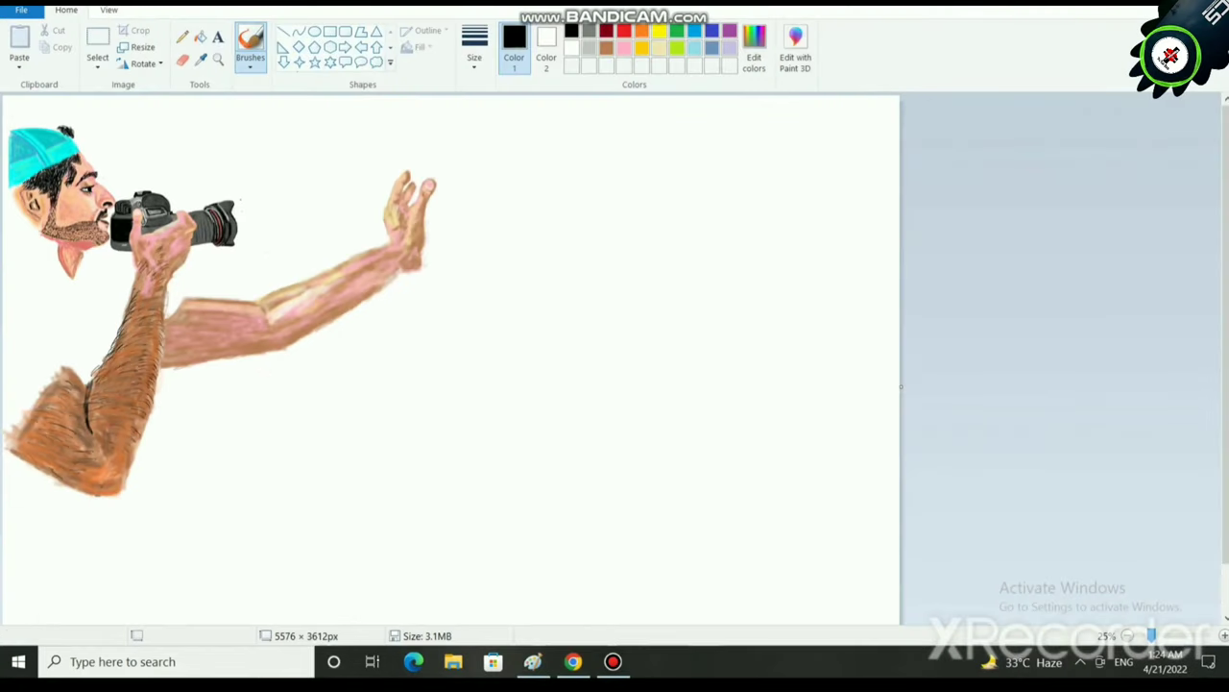
Switch to Paint and activate free-form selection for the outstretched arm.
scroll(490, 472, up, 1)
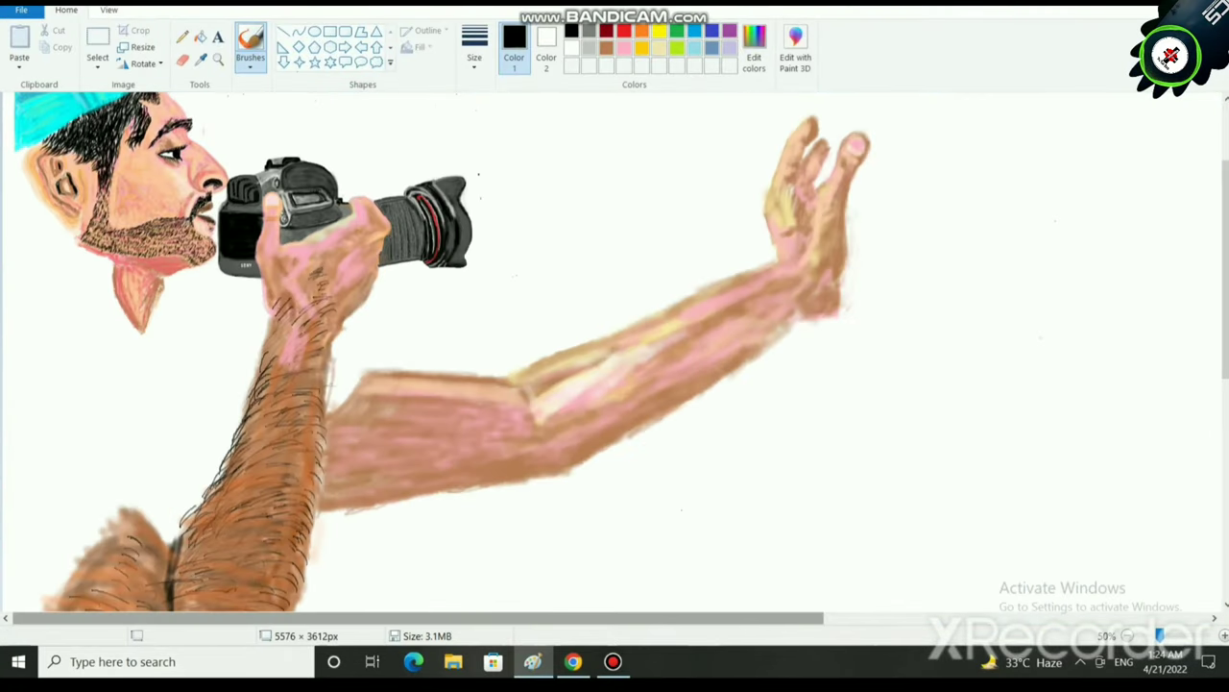
click(97, 65)
click(125, 121)
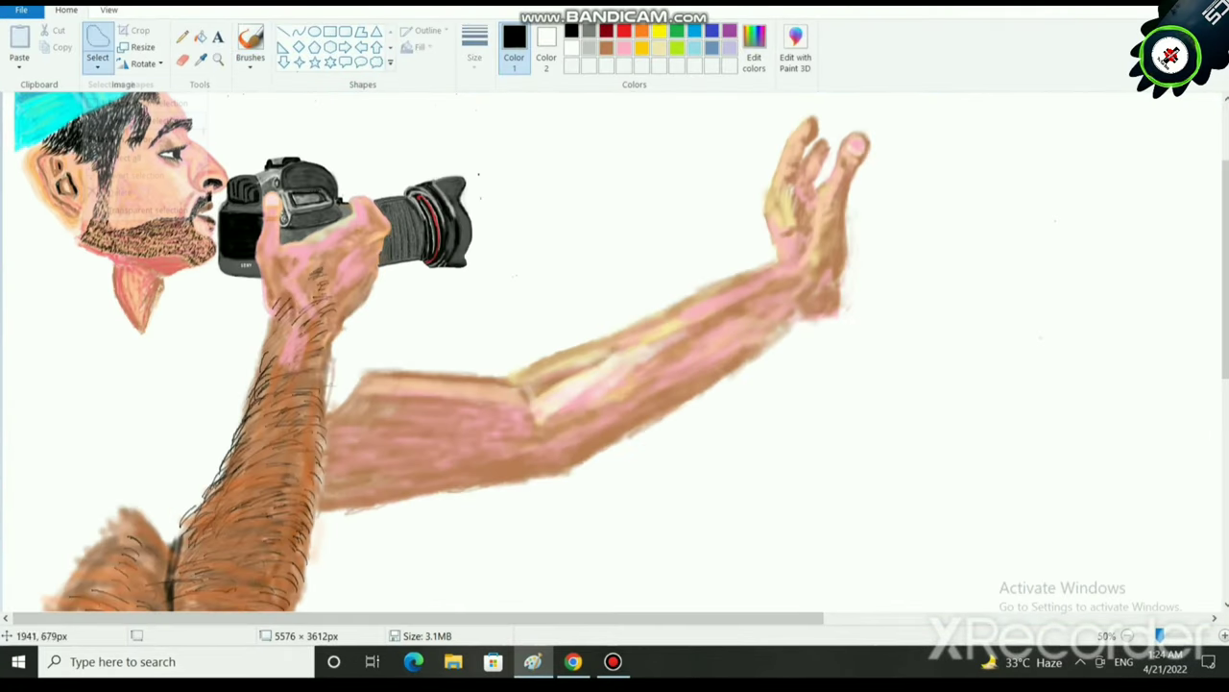
mouse_move(833, 108)
mouse_down()
mouse_move(734, 128)
mouse_move(529, 269)
mouse_move(356, 361)
mouse_move(332, 386)
mouse_move(318, 522)
mouse_up()
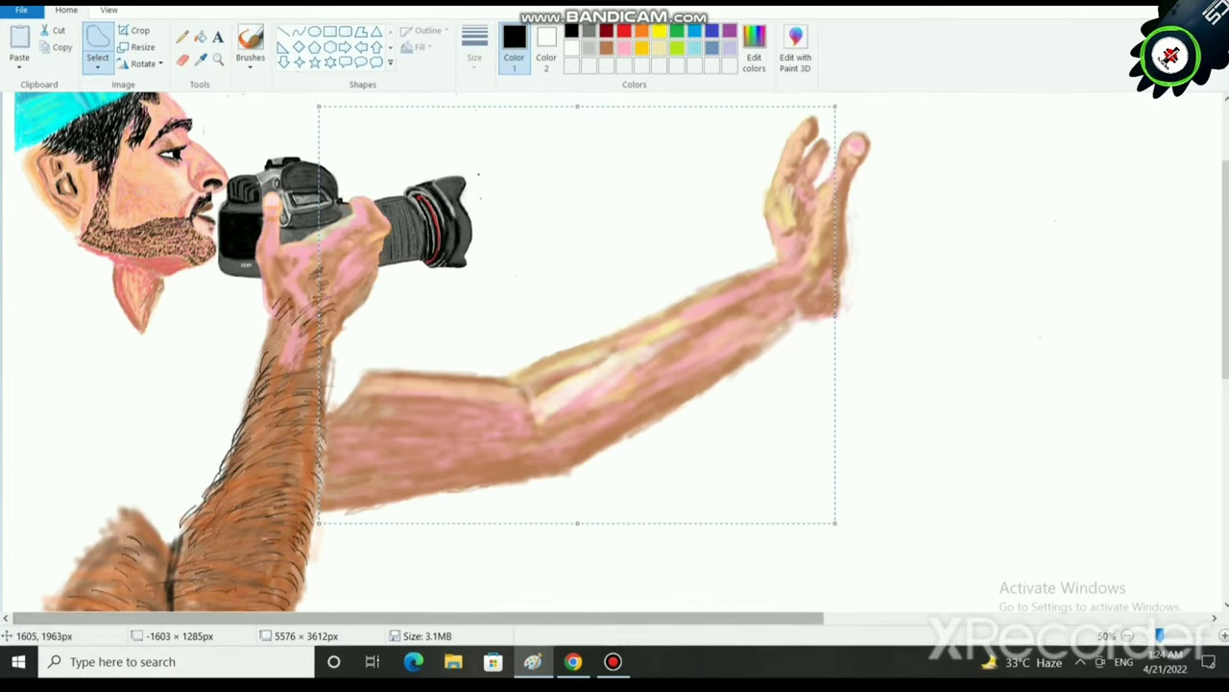
click(259, 534)
scroll(506, 602, up, 3)
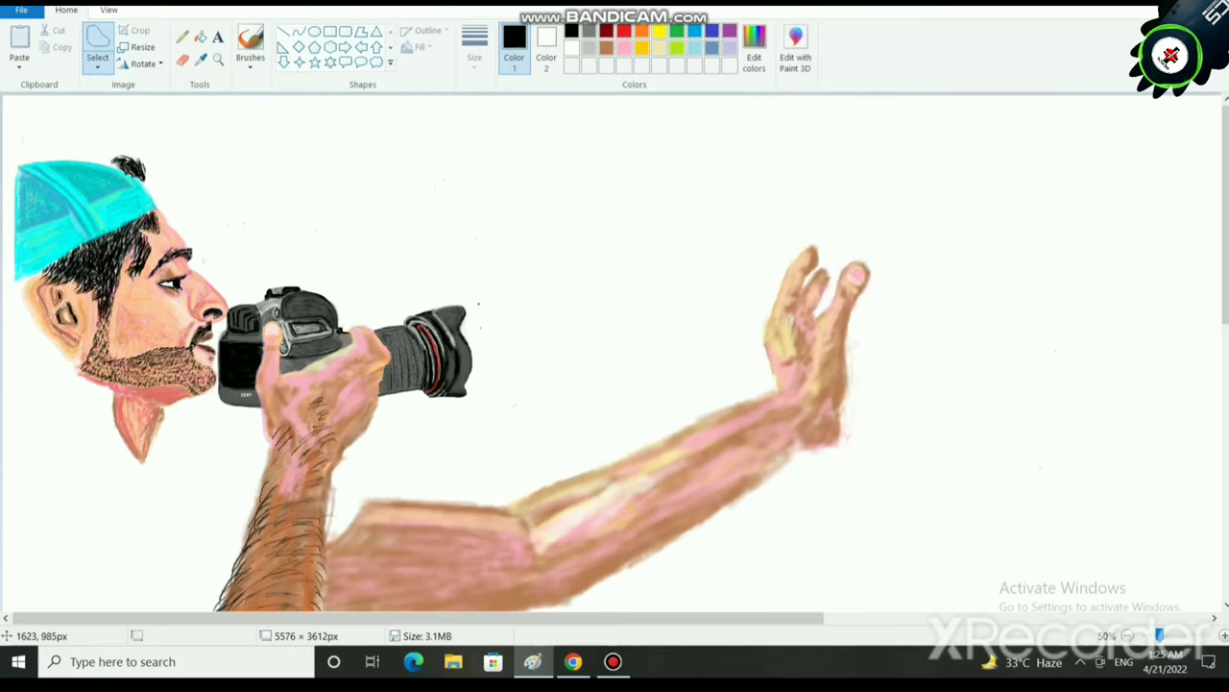
scroll(576, 351, down, 5)
scroll(437, 351, up, 3)
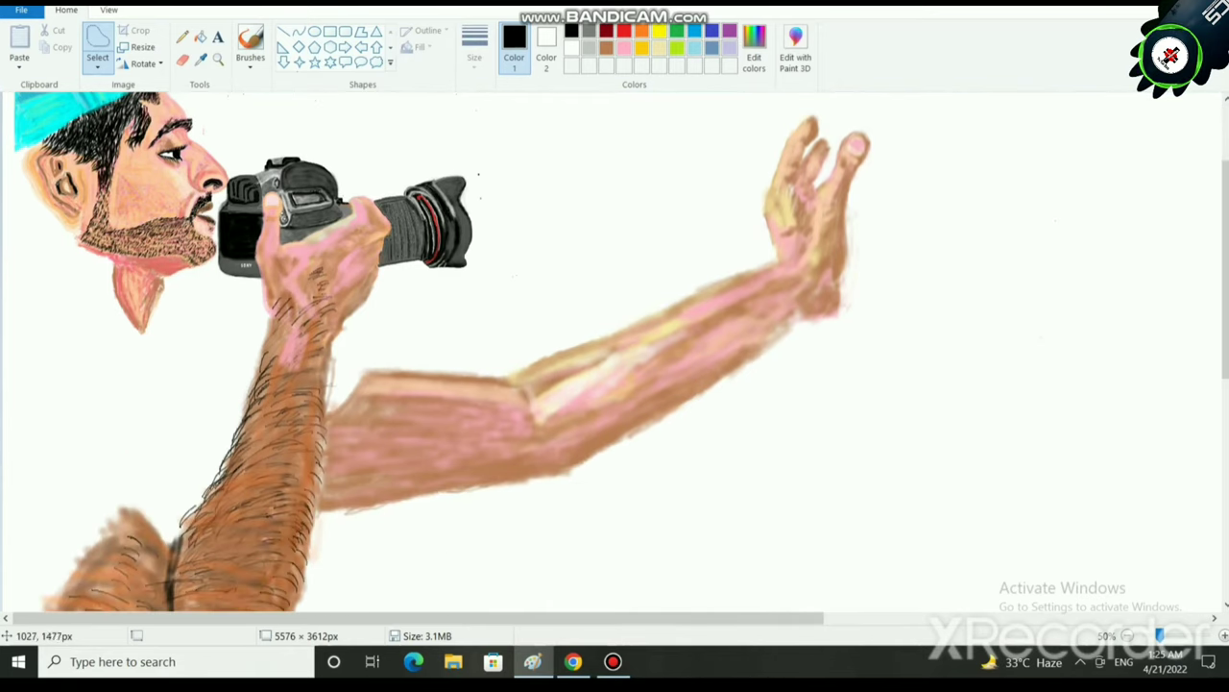
Lasso the outstretched arm and move it slightly lower beside the camera-holding arm.
mouse_move(326, 401)
mouse_down()
mouse_move(320, 505)
mouse_move(363, 532)
mouse_move(525, 535)
mouse_move(805, 467)
mouse_move(1034, 211)
mouse_move(1011, 107)
mouse_move(595, 240)
mouse_move(541, 295)
mouse_move(376, 337)
mouse_move(337, 370)
mouse_move(328, 411)
mouse_up()
drag(502, 368, 513, 410)
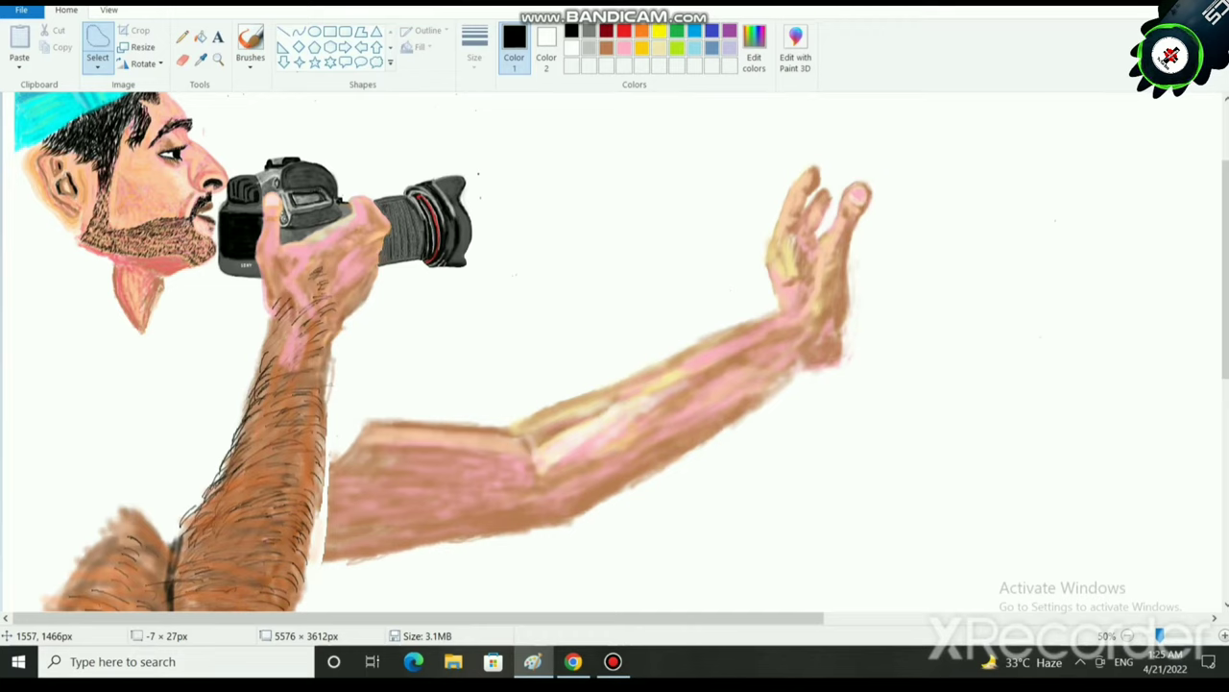
mouse_move(514, 410)
mouse_down()
mouse_move(499, 378)
mouse_move(519, 376)
mouse_move(512, 409)
mouse_up()
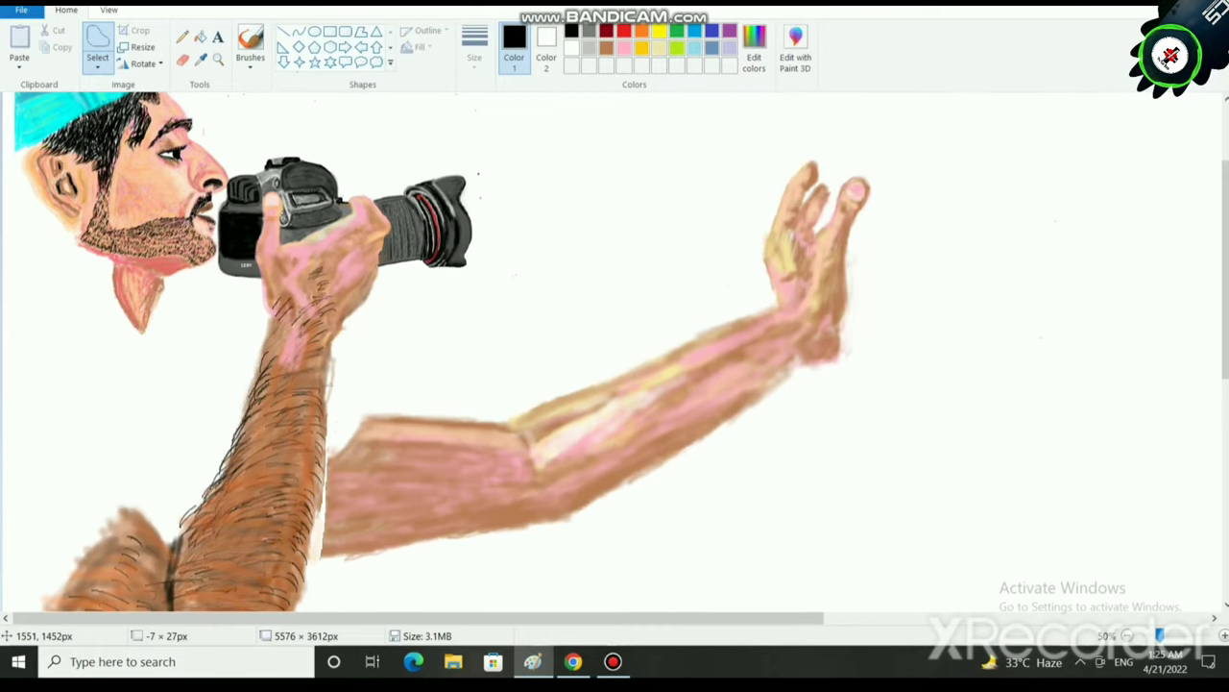
drag(512, 409, 501, 427)
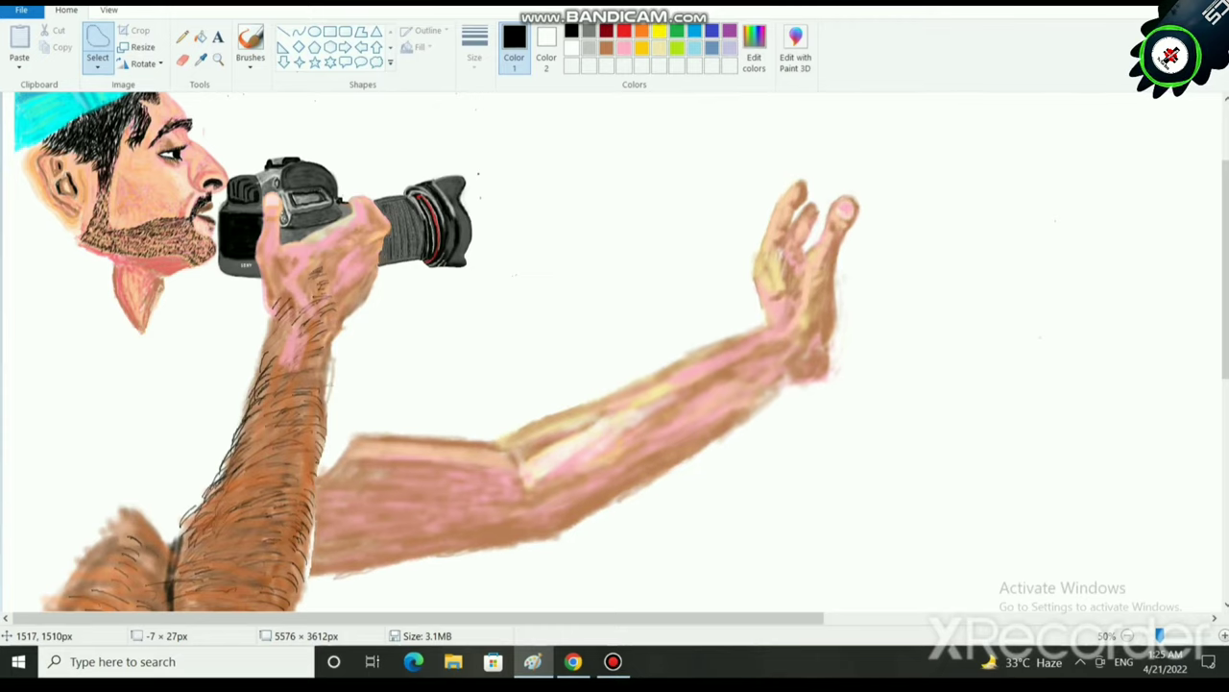
drag(502, 427, 518, 403)
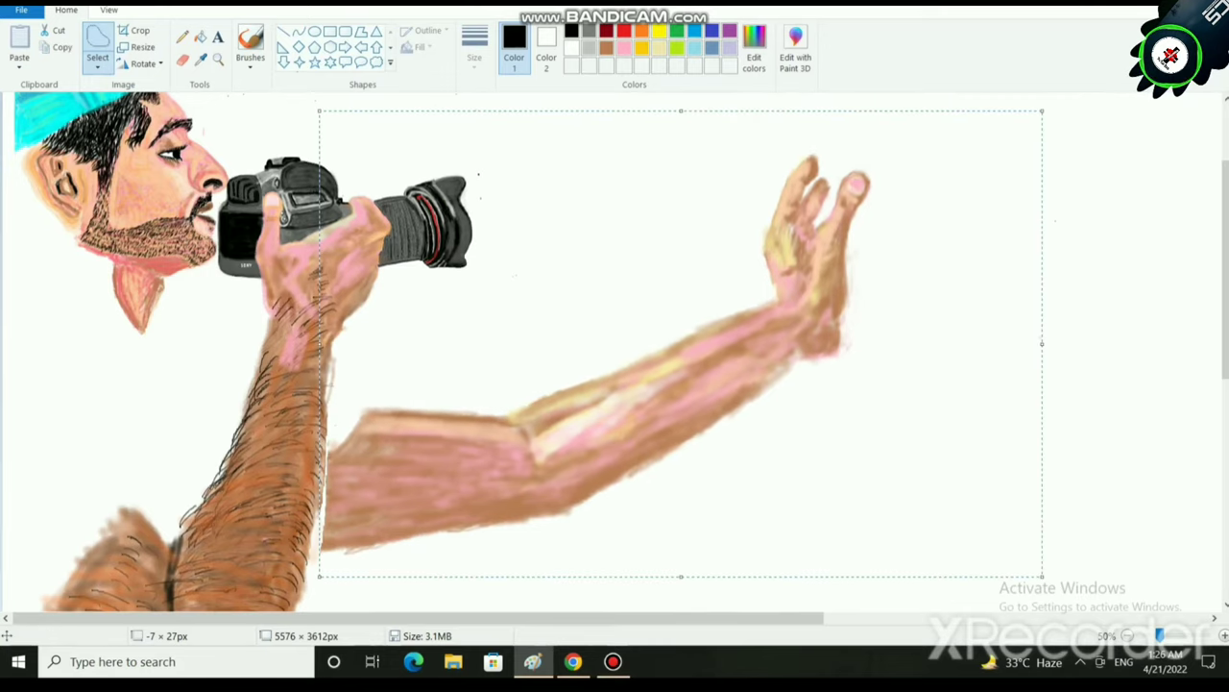
Scale the selected outstretched arm down to a selection size of about 2068 × 1150 px.
drag(1042, 110, 1025, 177)
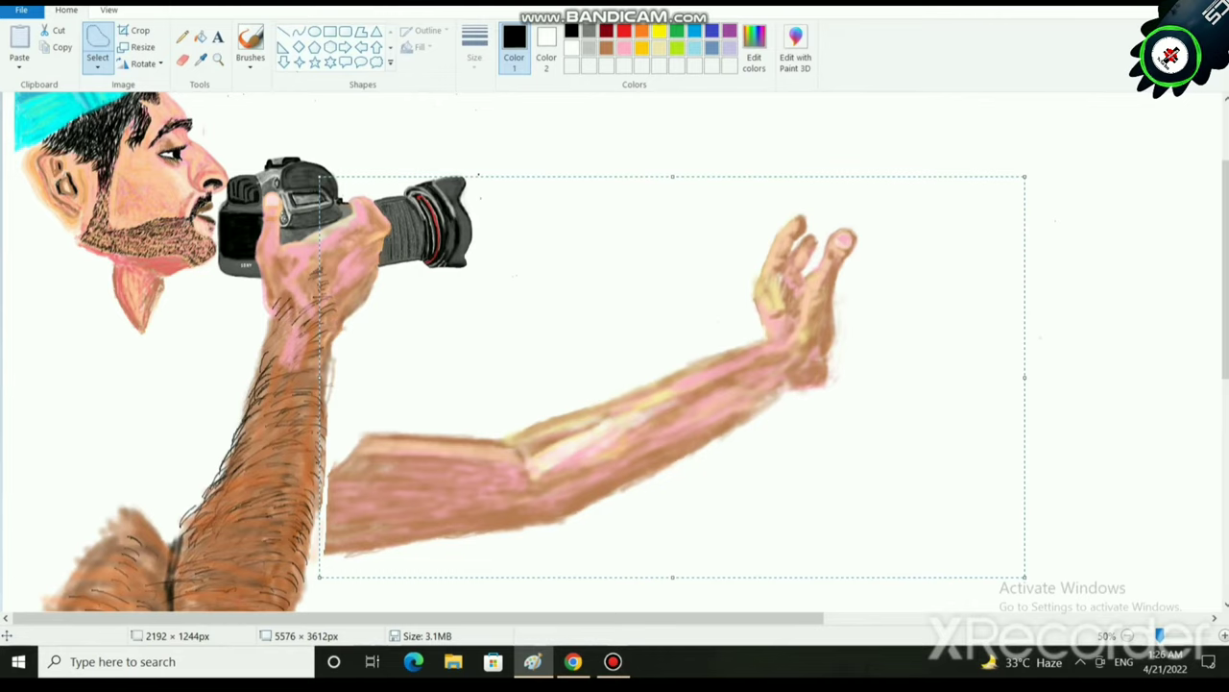
drag(1024, 176, 993, 206)
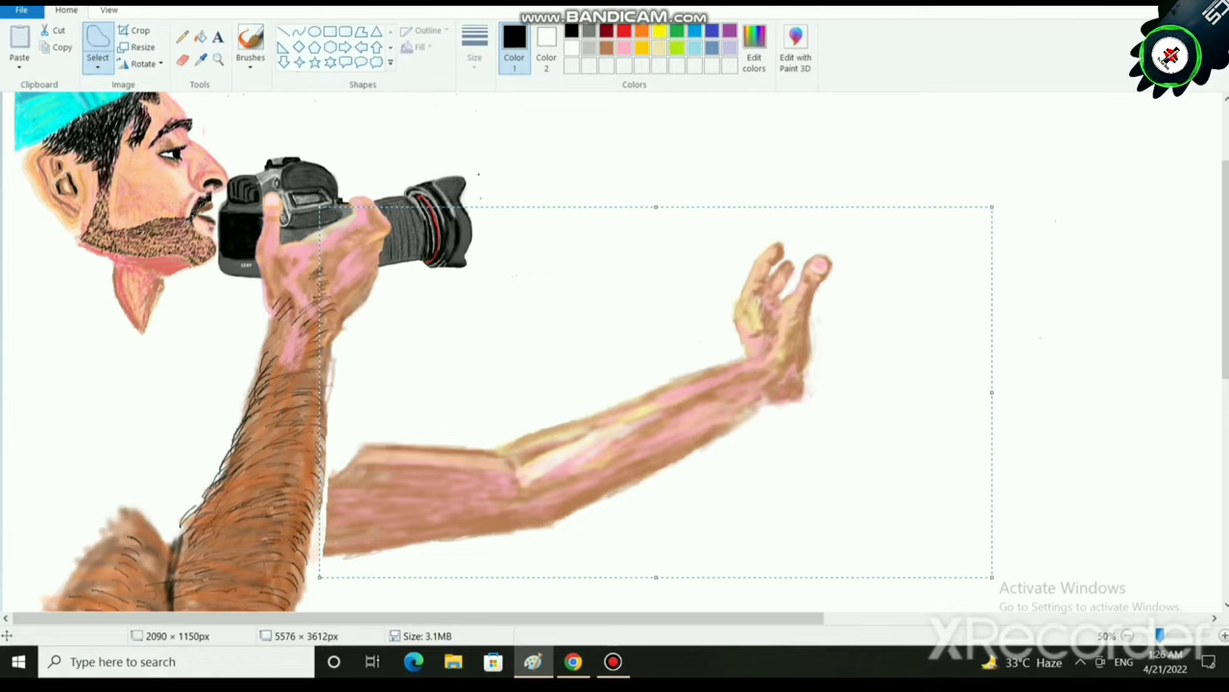
drag(992, 207, 974, 221)
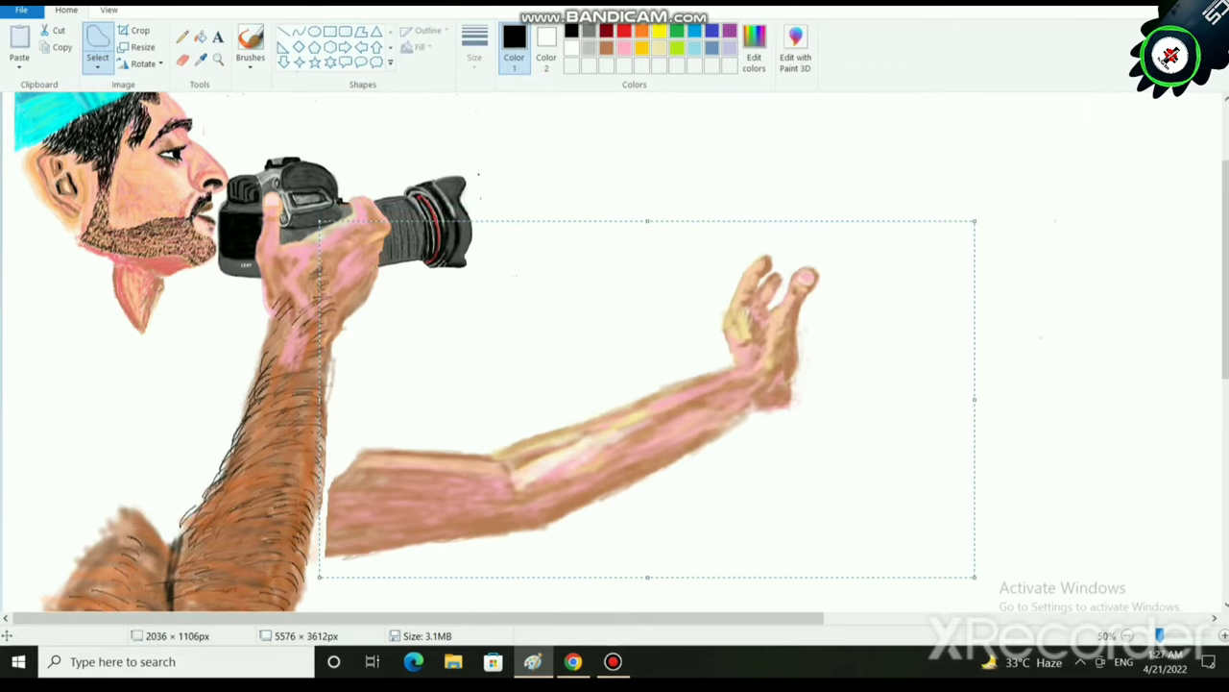
drag(975, 221, 985, 207)
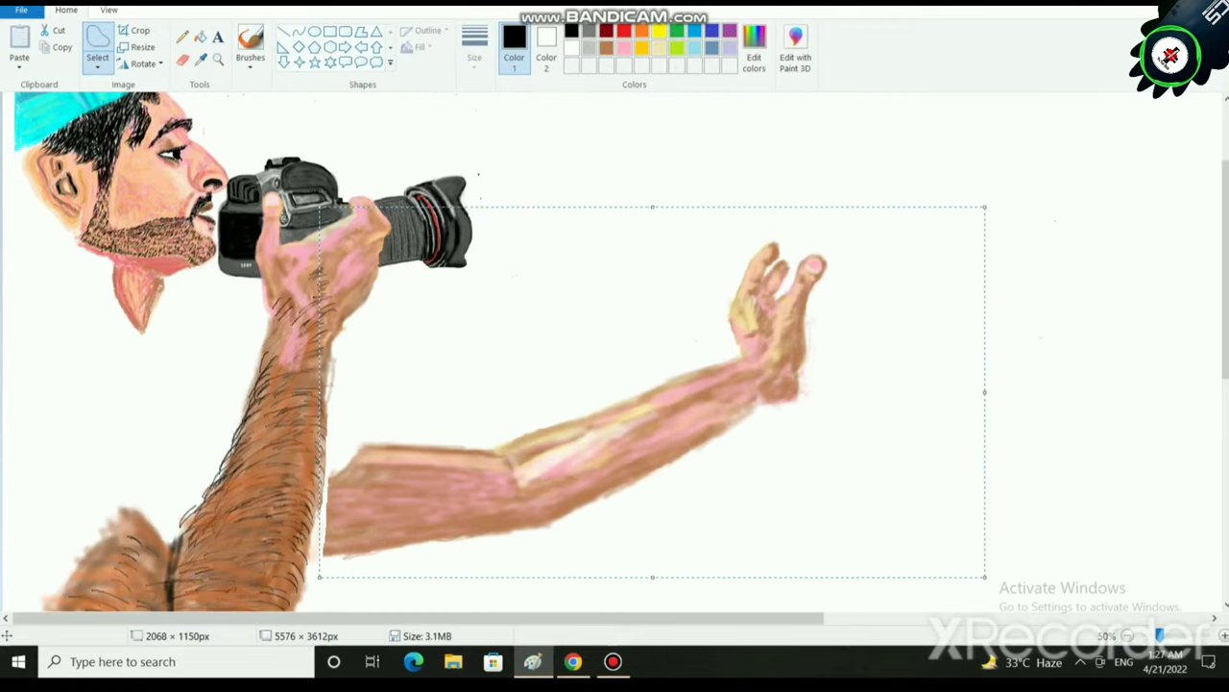
Raise the reduced arm so it meets the edge of the camera-holding arm, and deselect it.
mouse_move(816, 391)
mouse_down()
mouse_move(789, 393)
mouse_move(814, 388)
mouse_up()
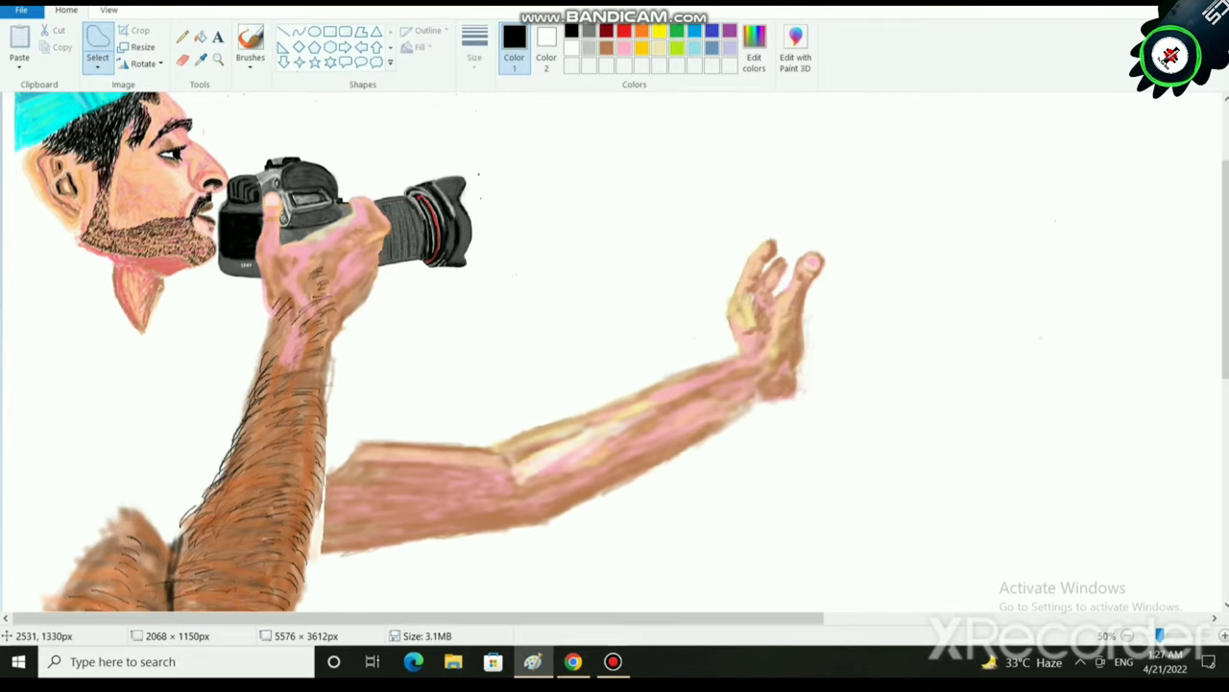
drag(810, 369, 809, 342)
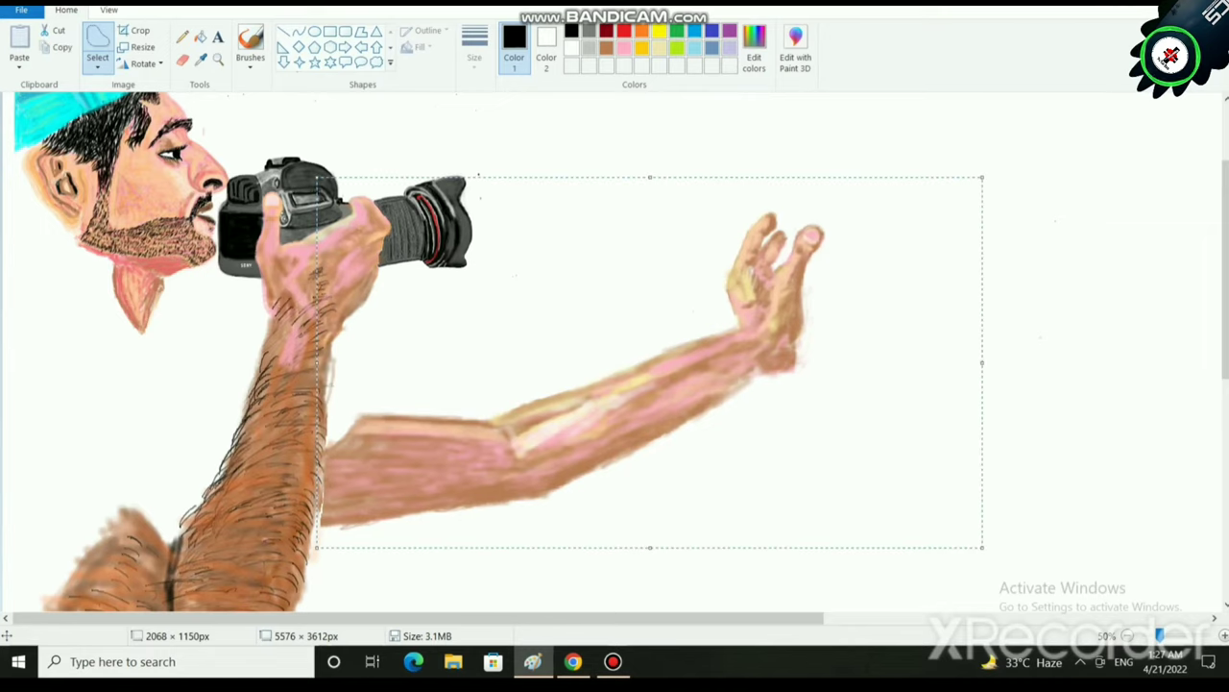
click(1061, 387)
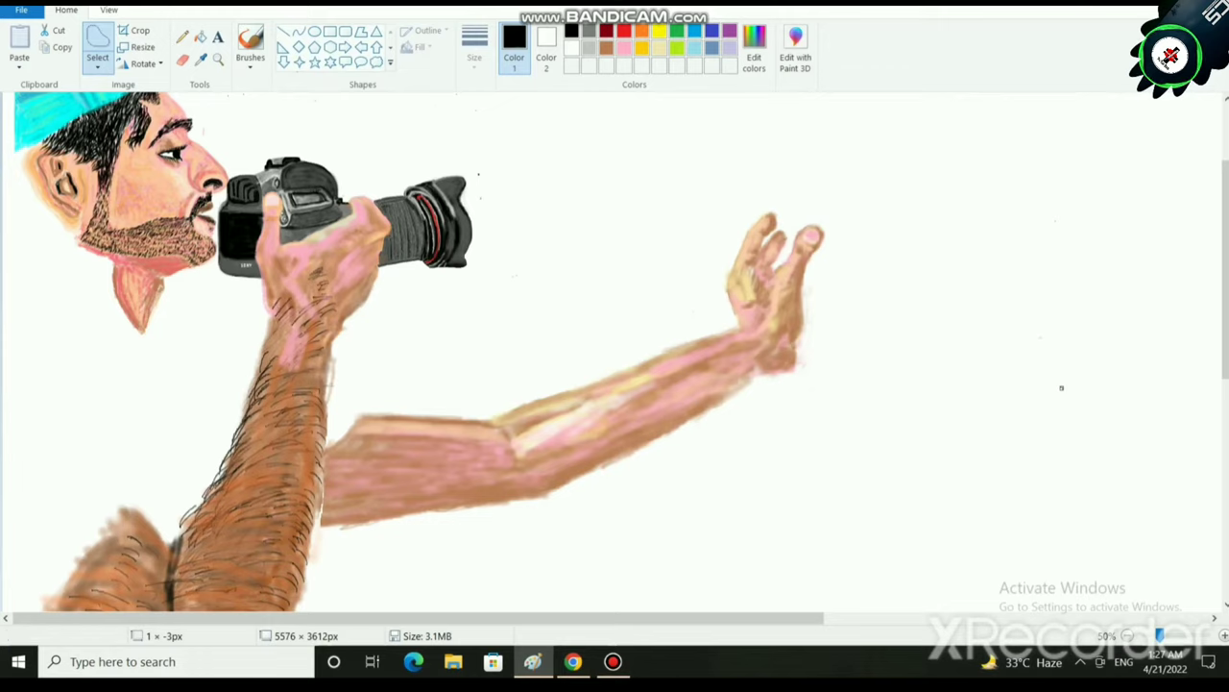
Lasso the reduced outstretched arm again and move it slightly higher against the camera-holding arm.
mouse_move(755, 201)
mouse_down()
mouse_move(653, 274)
mouse_move(335, 420)
mouse_move(321, 508)
mouse_move(415, 532)
mouse_move(877, 290)
mouse_move(742, 211)
mouse_up()
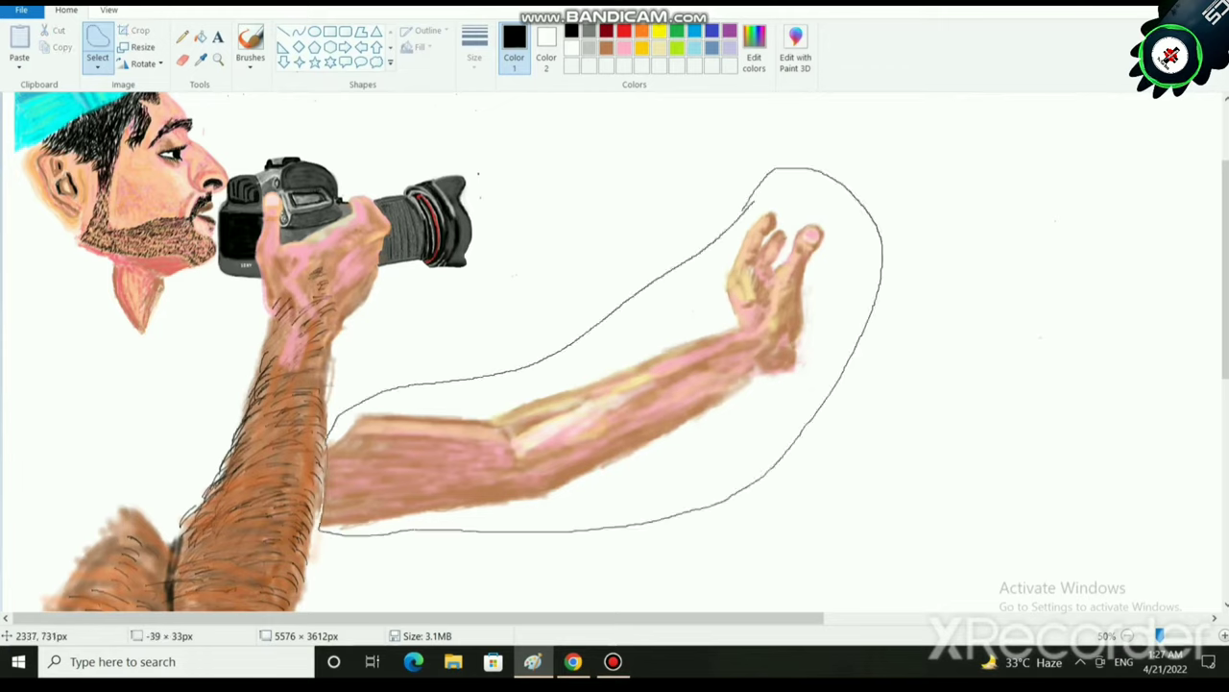
mouse_move(716, 318)
mouse_down()
mouse_move(737, 302)
mouse_move(721, 302)
mouse_up()
drag(579, 389, 580, 408)
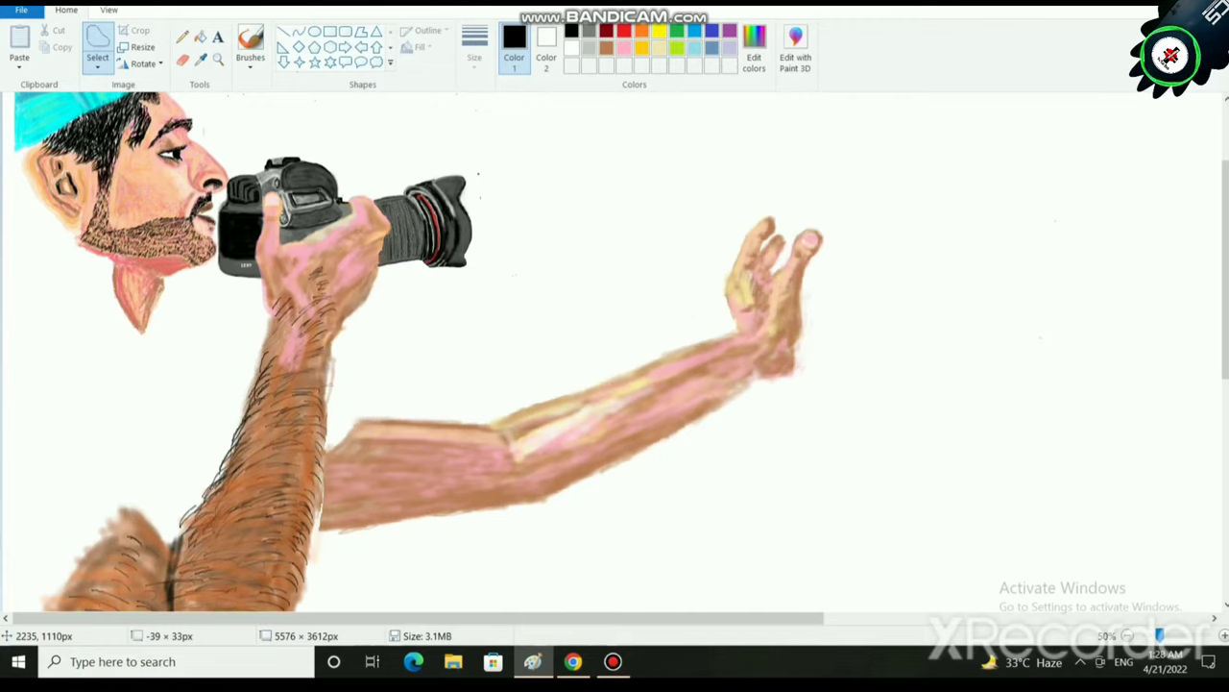
drag(580, 408, 580, 389)
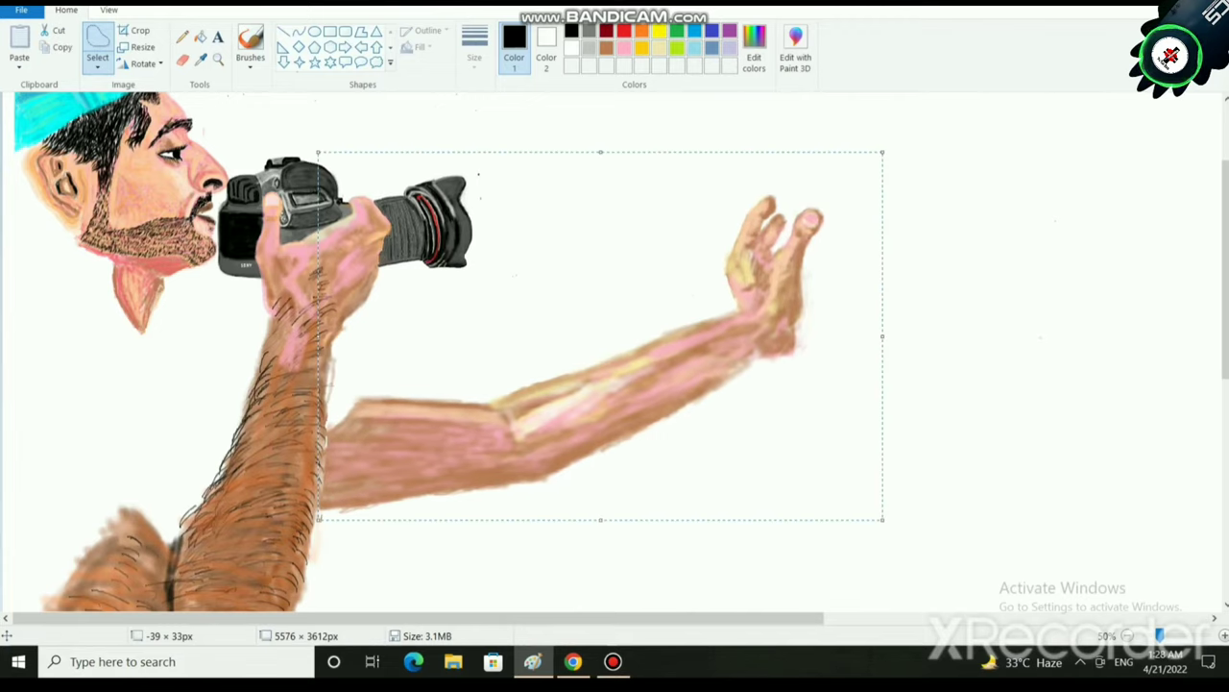
Scale the lassoed arm down further to about 1596 × 924 px, deselect it and check the whole figure.
drag(883, 152, 862, 183)
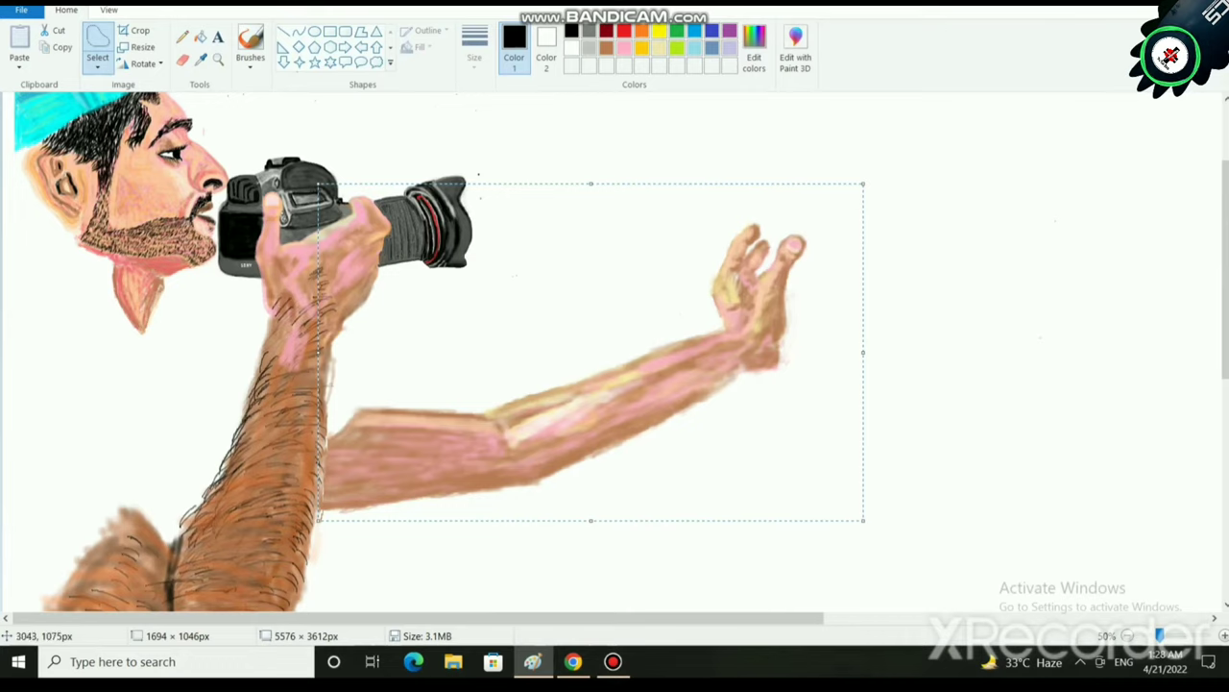
mouse_move(864, 183)
mouse_down()
mouse_move(850, 207)
mouse_move(863, 197)
mouse_up()
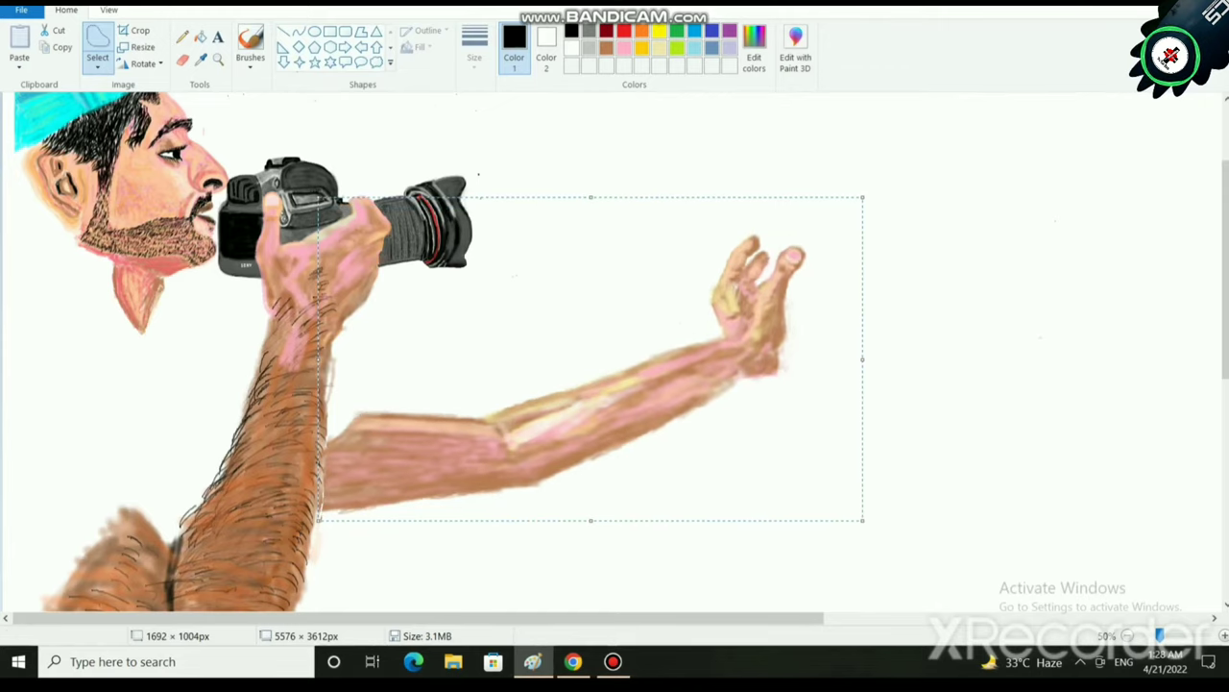
mouse_move(862, 359)
mouse_down()
mouse_move(842, 359)
mouse_move(859, 359)
mouse_up()
drag(859, 196, 825, 222)
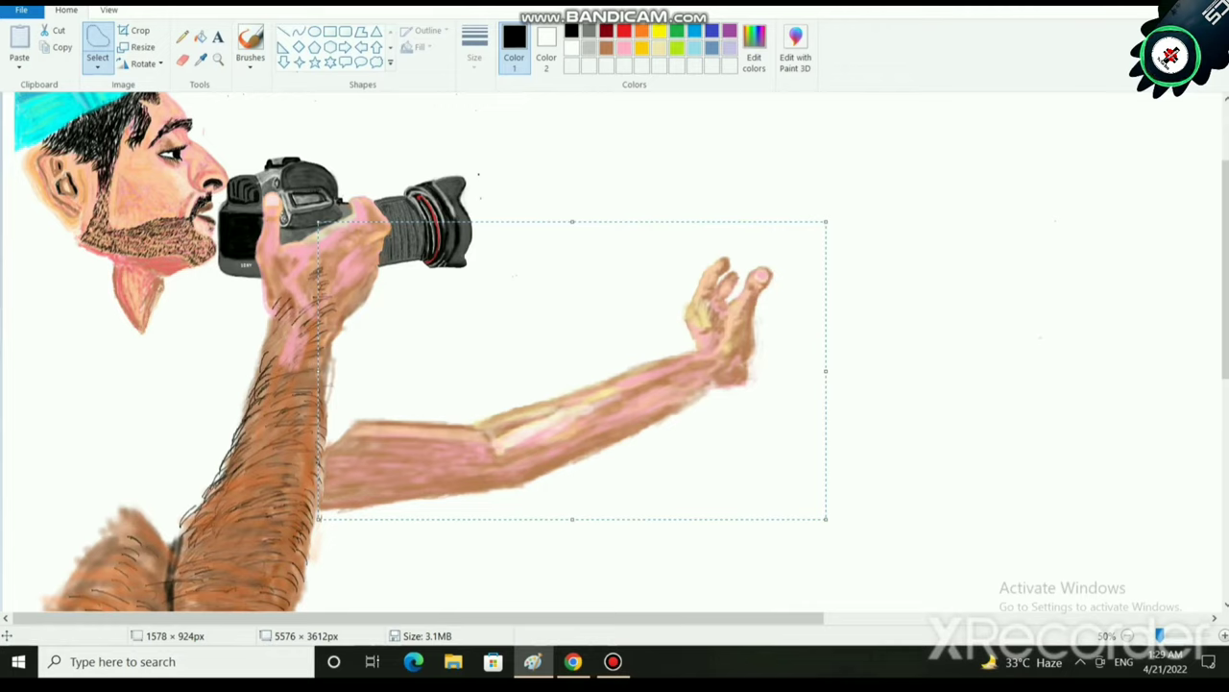
mouse_move(826, 222)
mouse_down()
mouse_move(838, 216)
mouse_move(824, 233)
mouse_move(834, 220)
mouse_up()
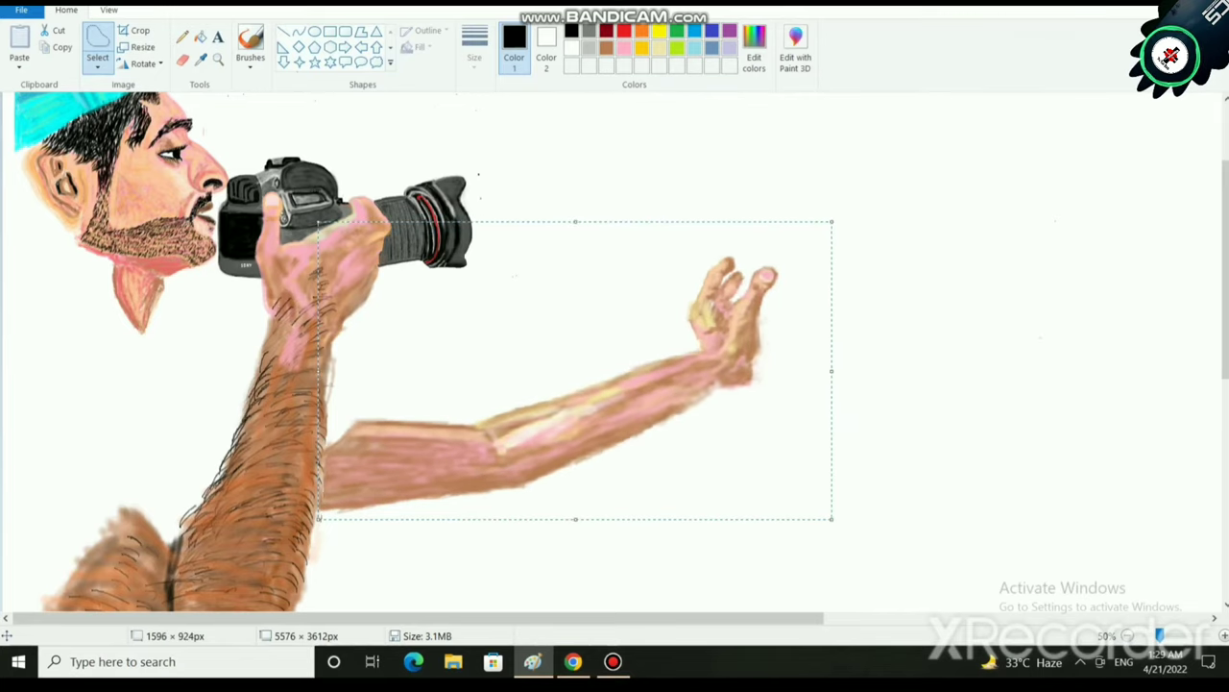
click(911, 433)
scroll(229, 297, down, 2)
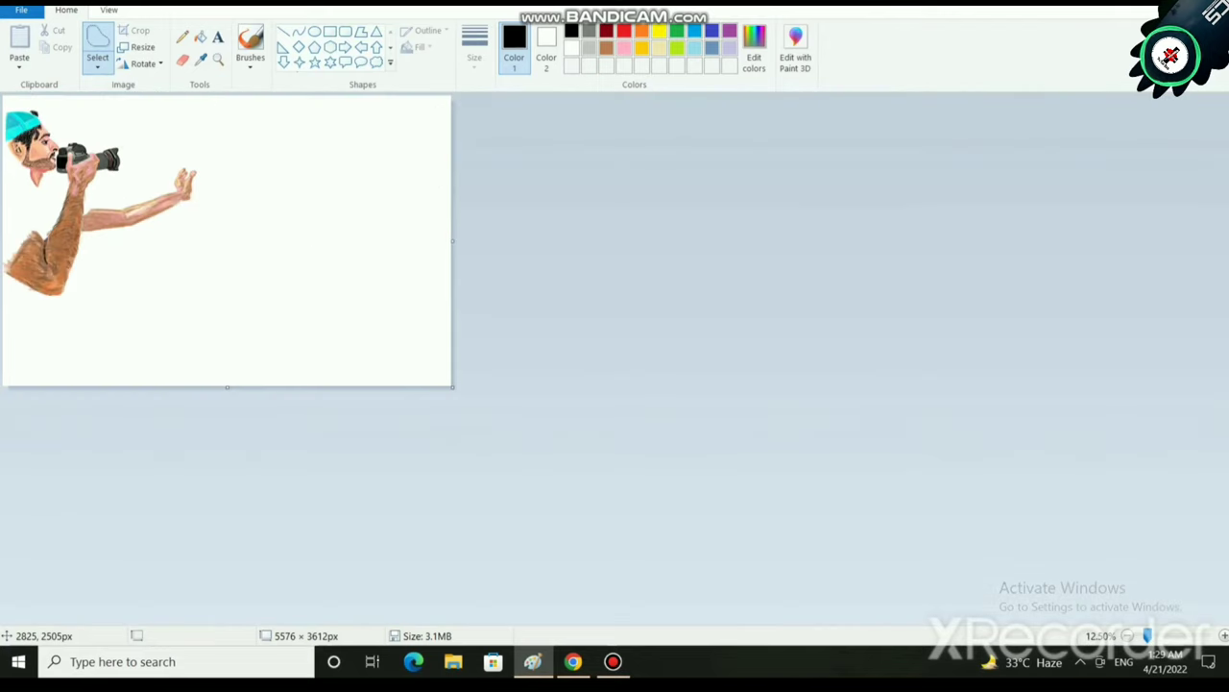
Try to lasso the full-size outstretched arm and shift it away from the camera-holding arm, and undo the move.
scroll(231, 297, up, 1)
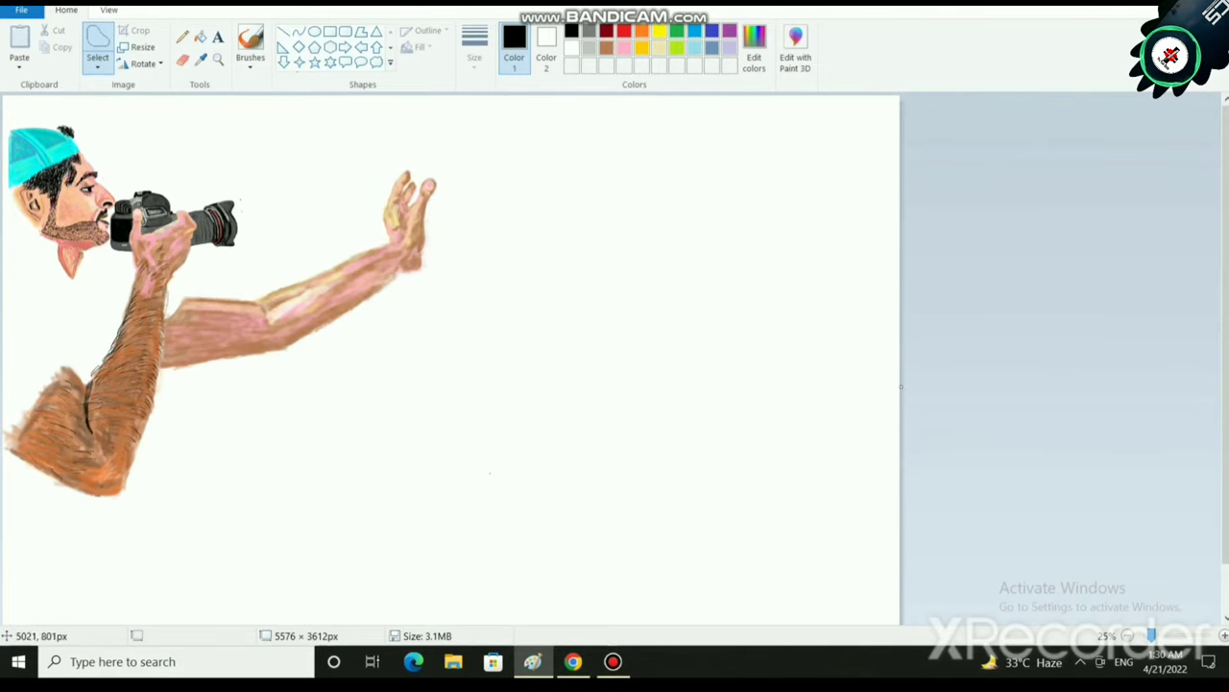
scroll(441, 192, up, 1)
mouse_move(736, 156)
mouse_down()
mouse_move(335, 385)
mouse_move(321, 513)
mouse_up()
drag(423, 433, 471, 431)
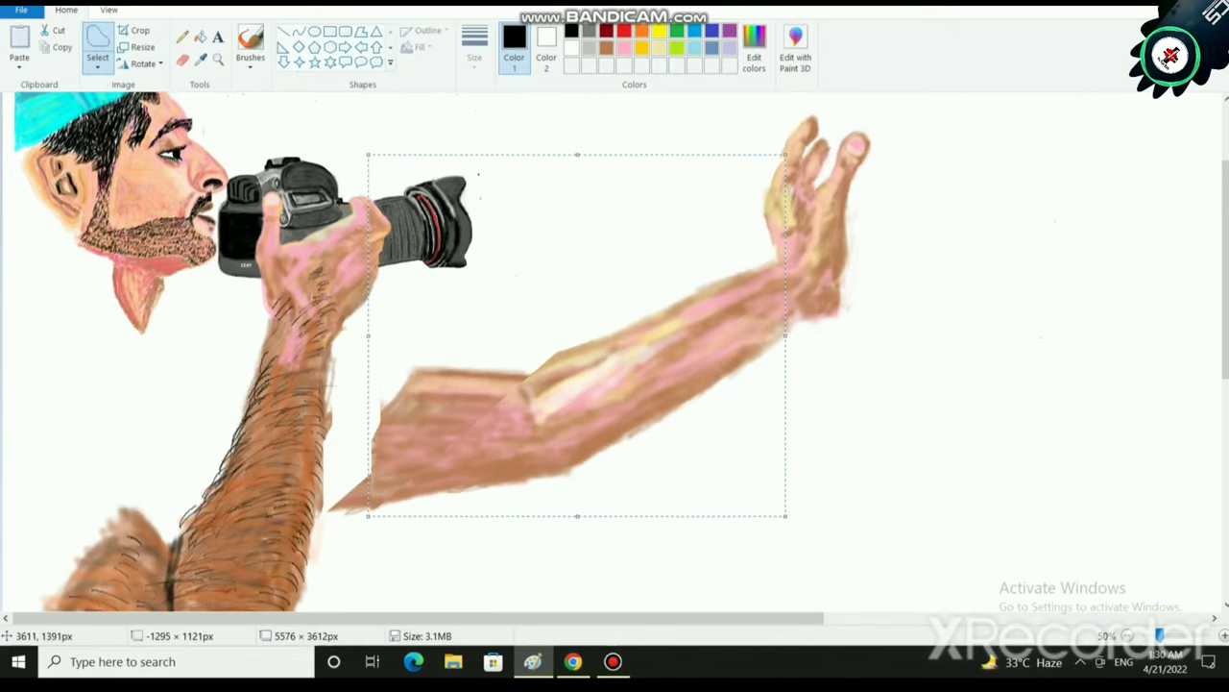
click(993, 424)
key(ctrl+z)
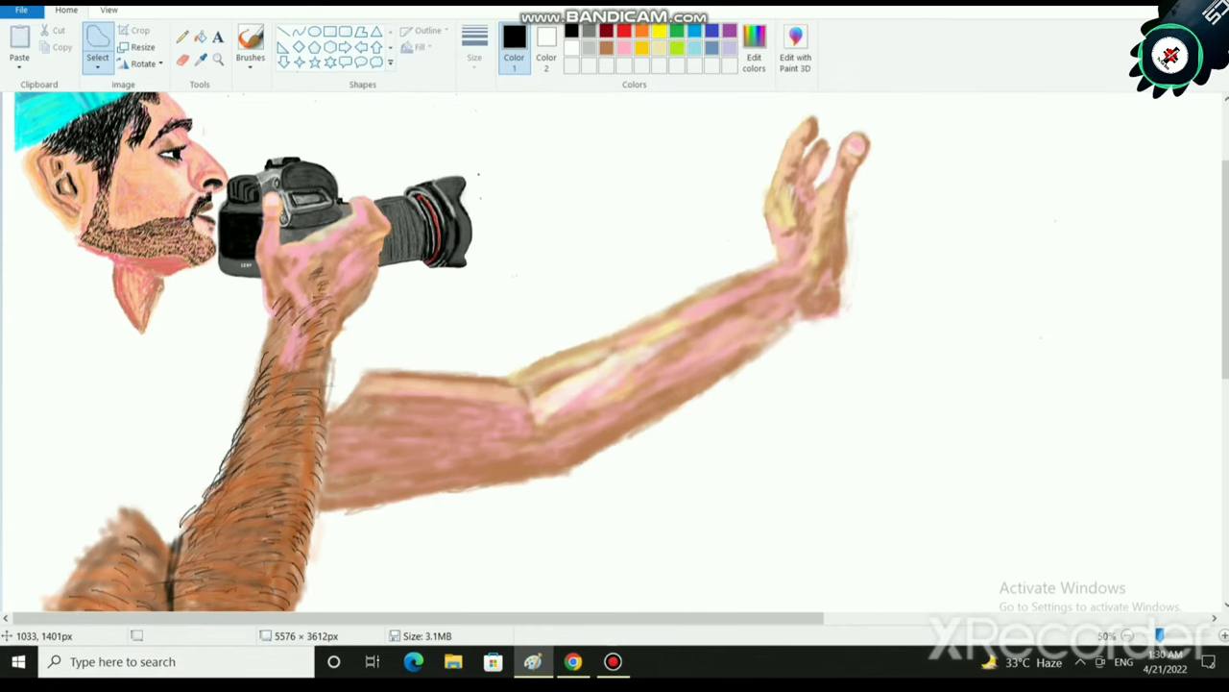
Lasso the outstretched arm, lower it beside the camera-holding arm and scale it down to about 1980 × 1264 px.
mouse_move(328, 411)
mouse_down()
mouse_move(329, 524)
mouse_move(441, 527)
mouse_move(727, 445)
mouse_move(923, 331)
mouse_move(1002, 175)
mouse_move(513, 320)
mouse_move(448, 351)
mouse_move(352, 359)
mouse_move(327, 413)
mouse_up()
drag(461, 369, 457, 415)
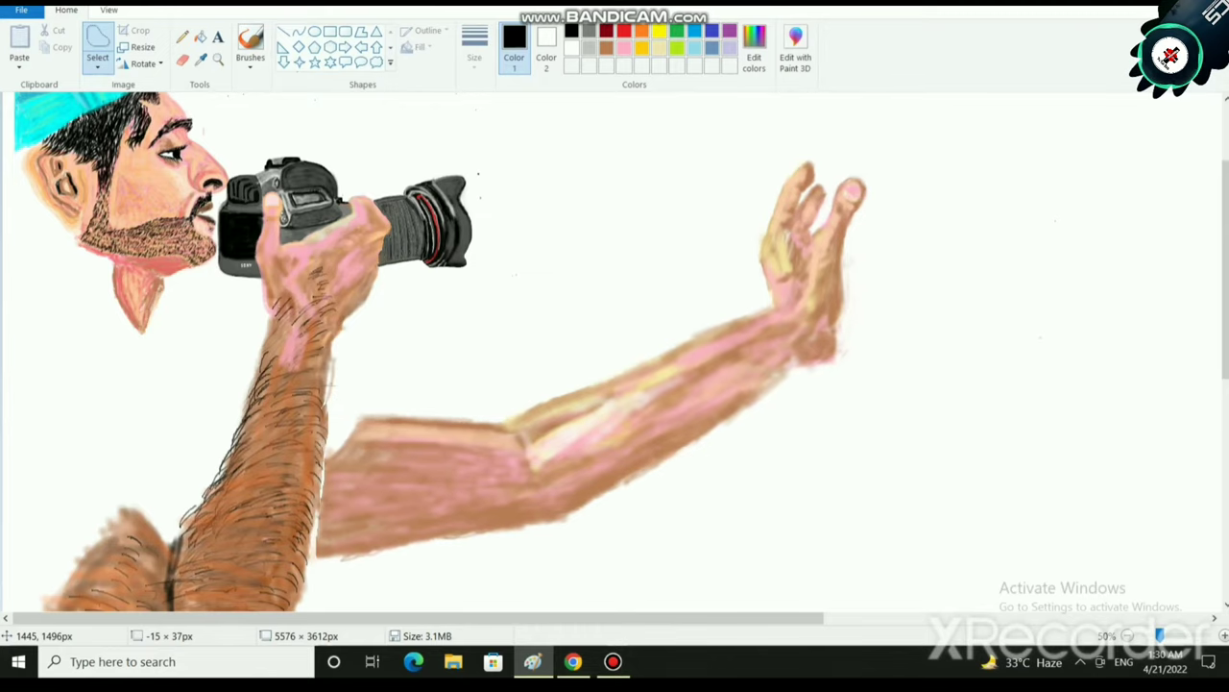
drag(1002, 127, 954, 170)
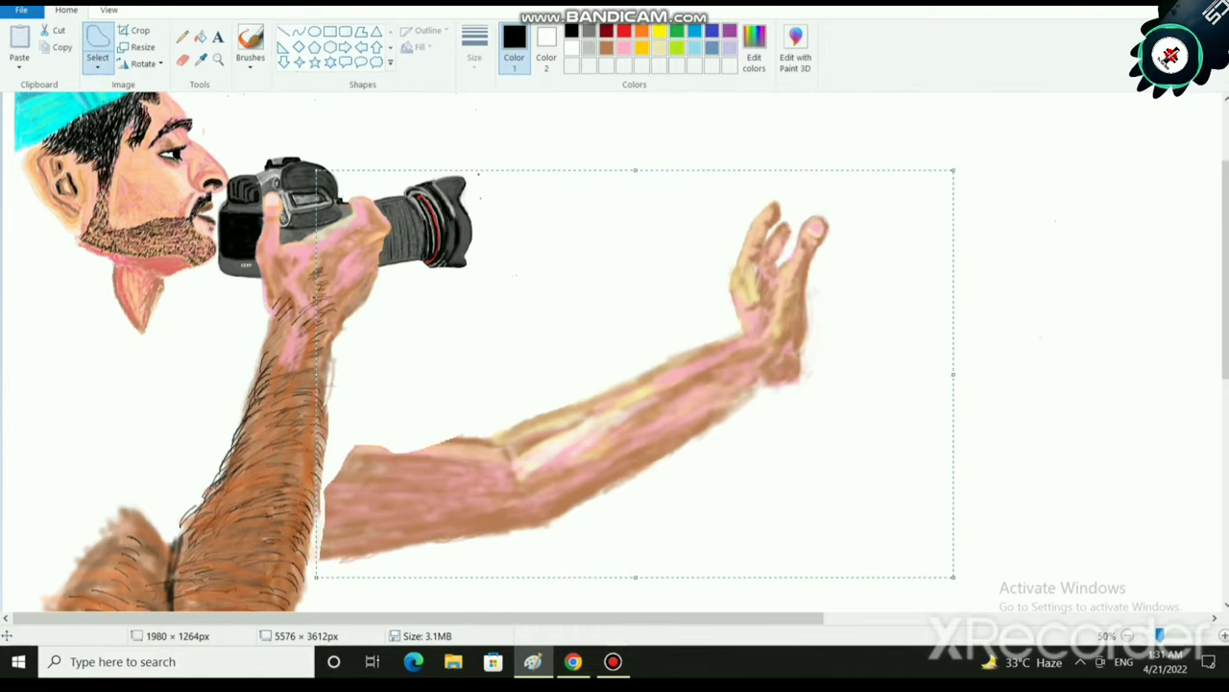
mouse_move(649, 315)
mouse_down()
mouse_move(653, 272)
mouse_move(644, 320)
mouse_up()
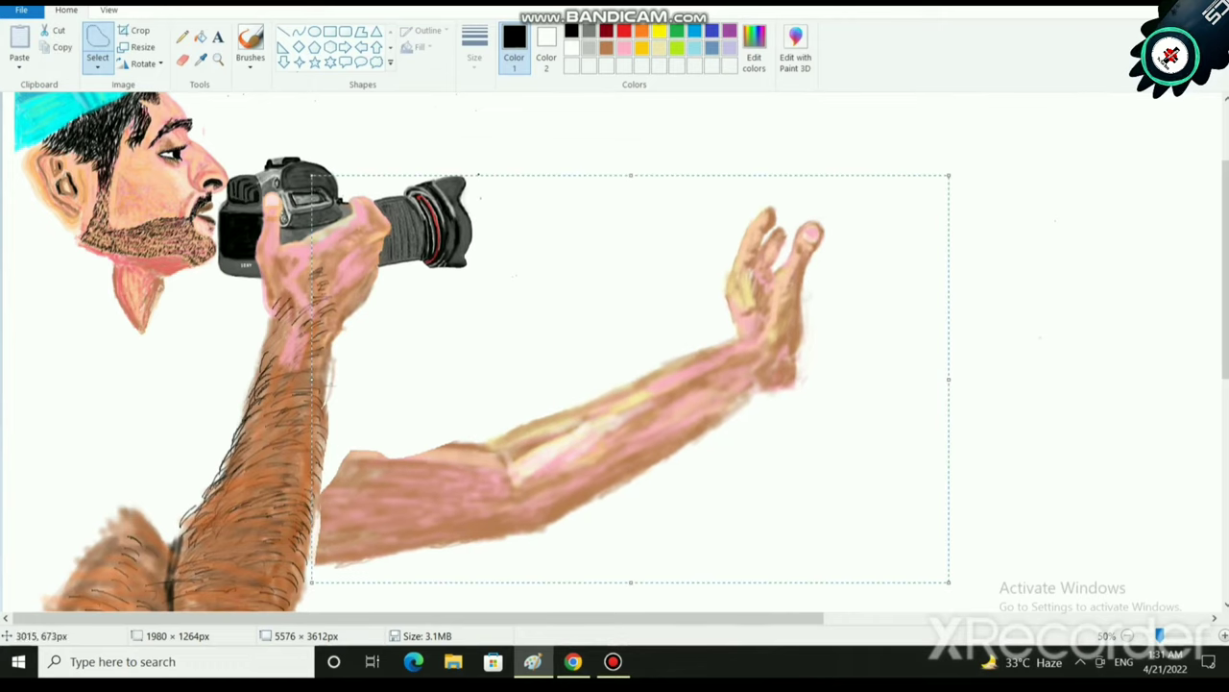
Scale the outstretched arm down further to about 1858 × 1048 px, align it against the camera-holding arm and deselect it.
drag(949, 176, 922, 231)
mouse_move(689, 376)
mouse_down()
mouse_move(706, 358)
mouse_move(693, 361)
mouse_up()
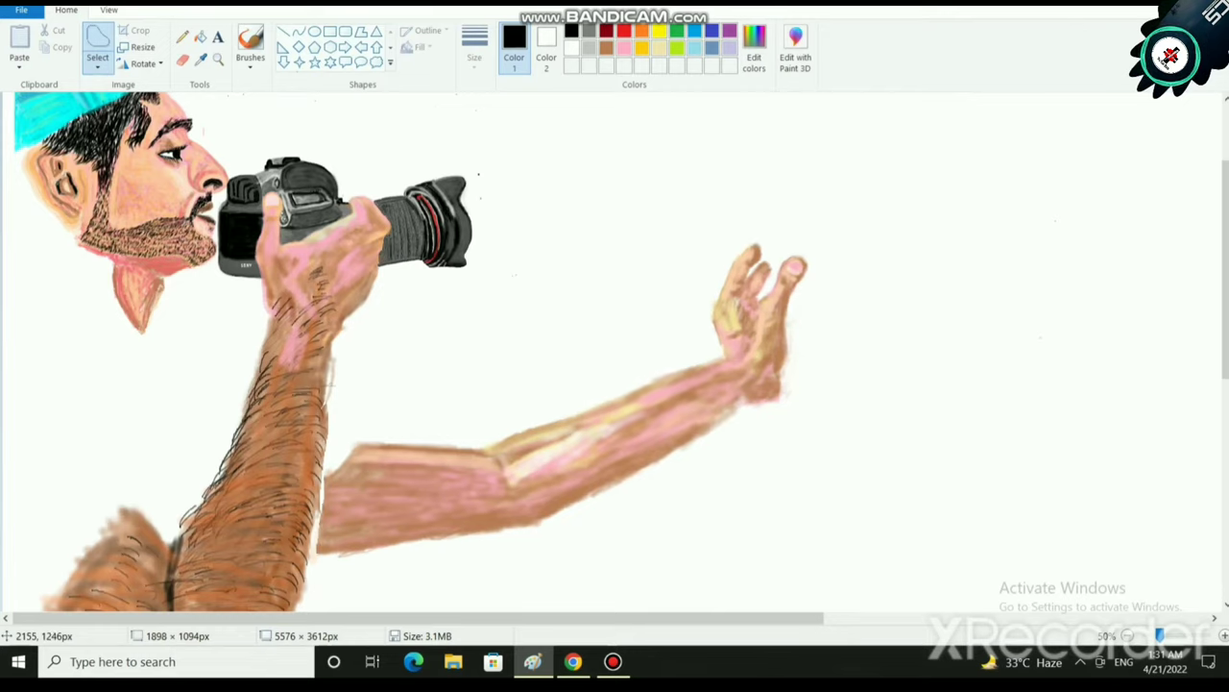
drag(622, 425, 618, 402)
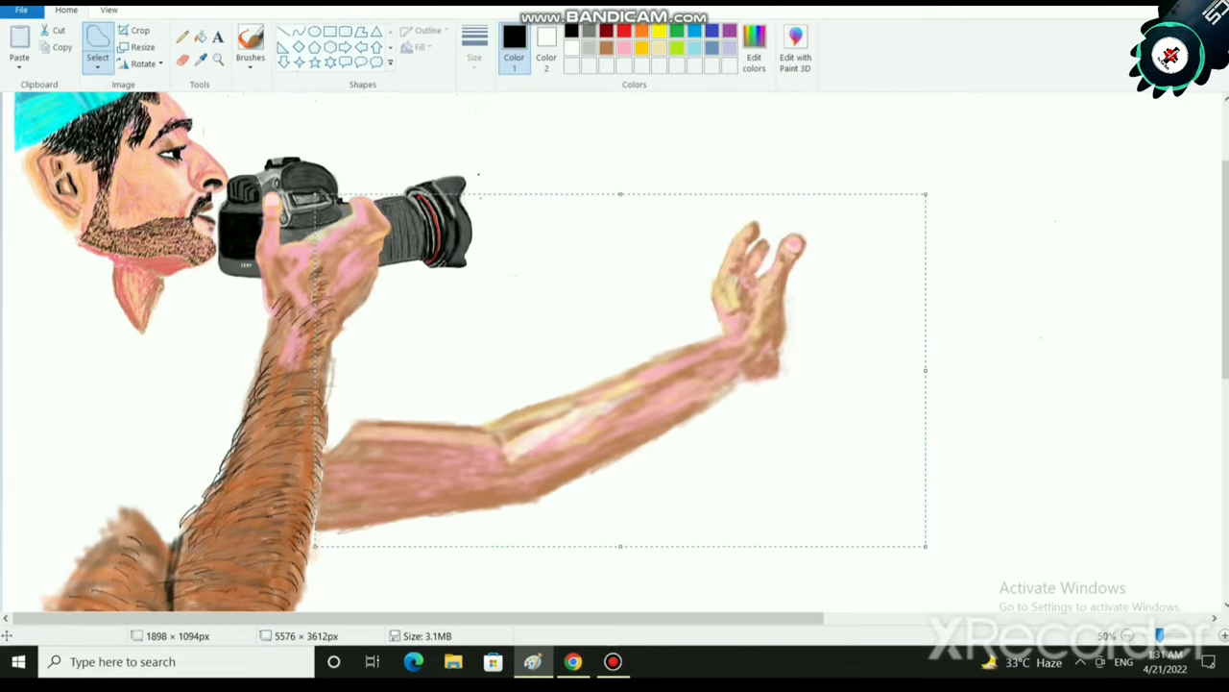
drag(925, 195, 912, 207)
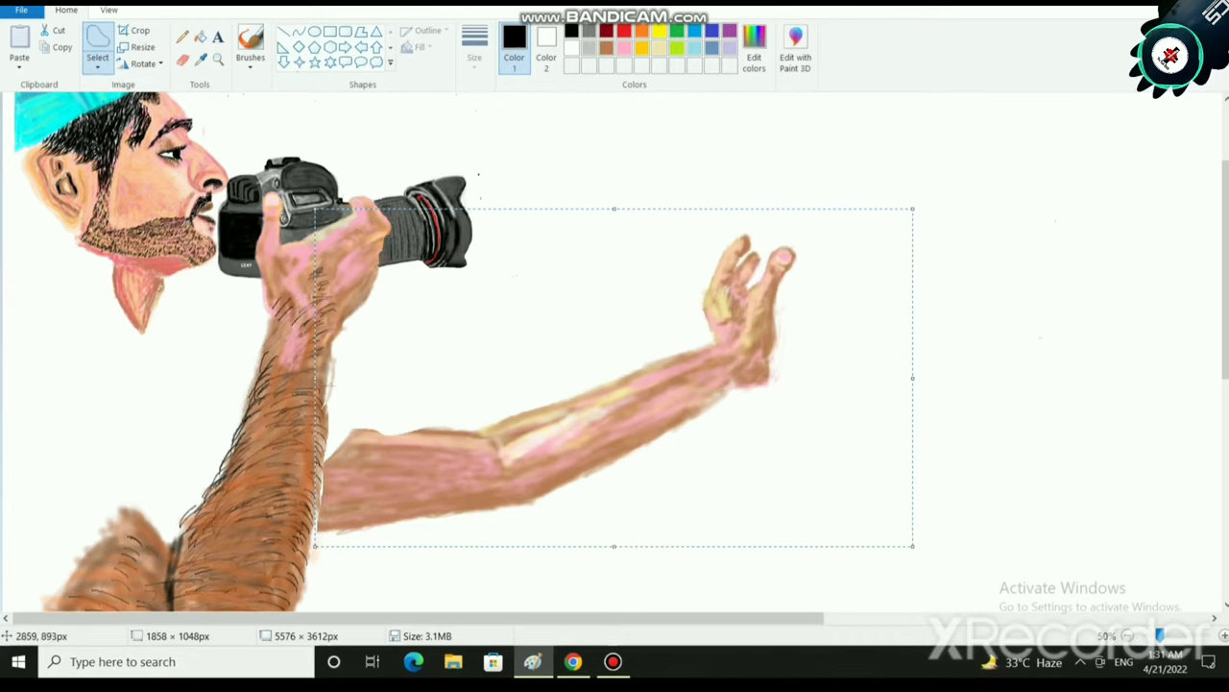
click(869, 155)
scroll(643, 504, down, 2)
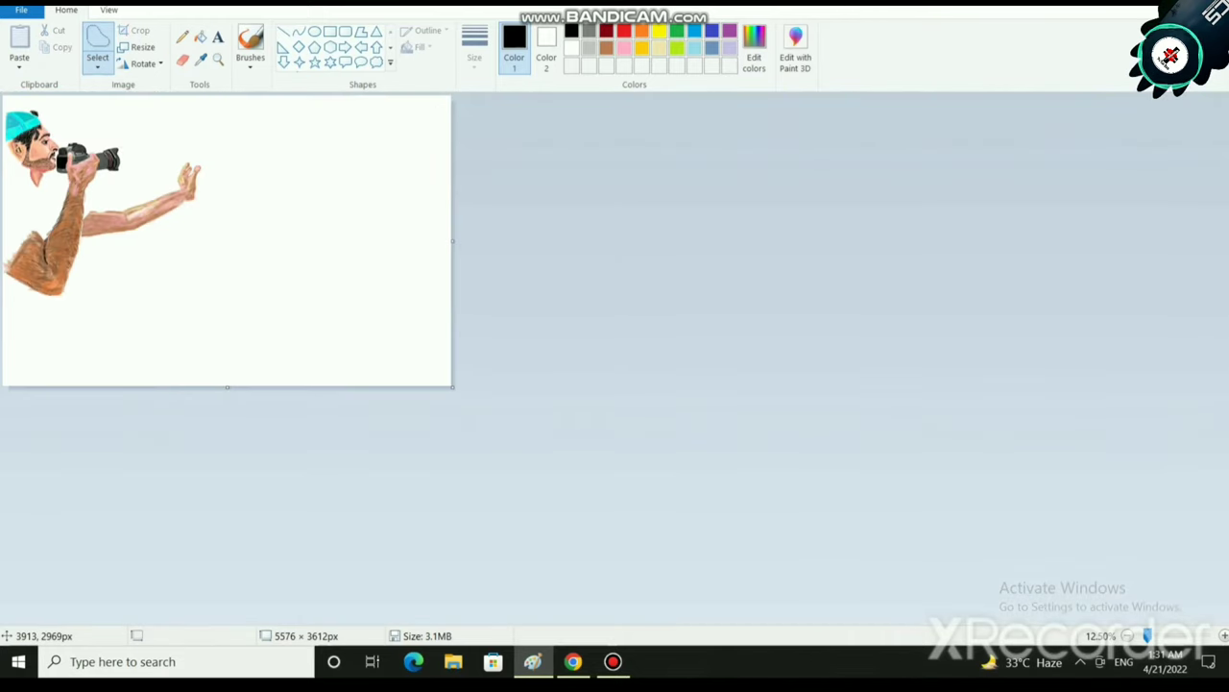
ctrl+scroll(615, 355, up, 3)
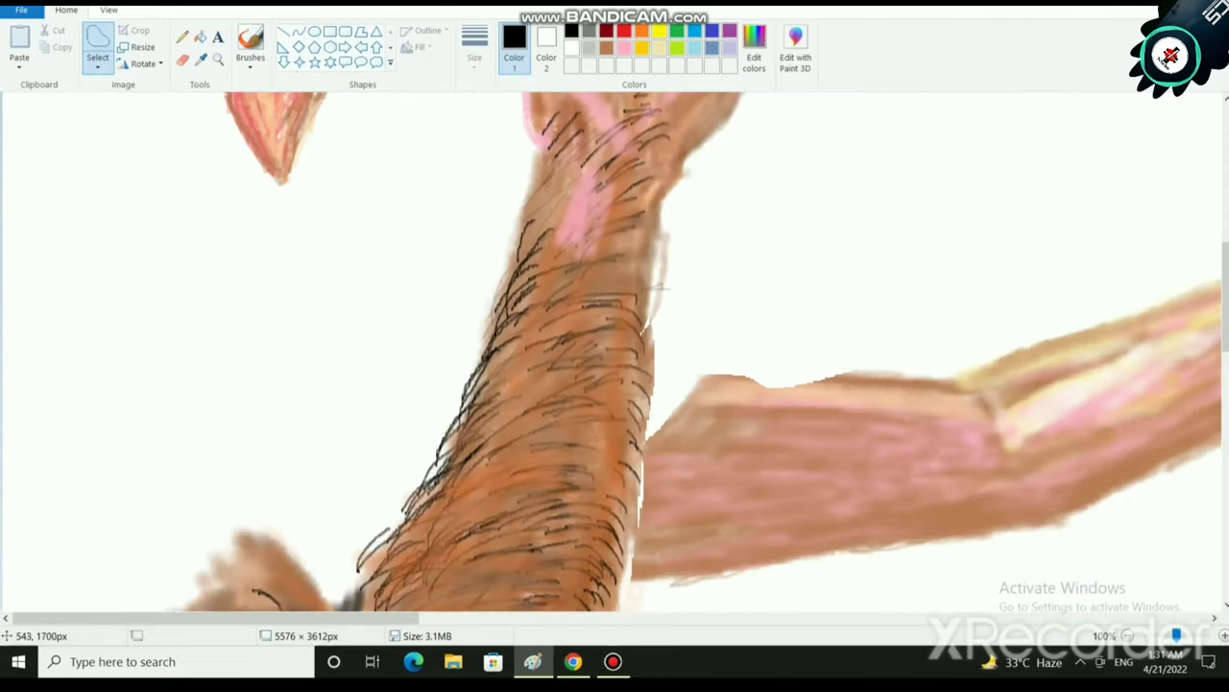
ctrl+scroll(615, 356, down, 2)
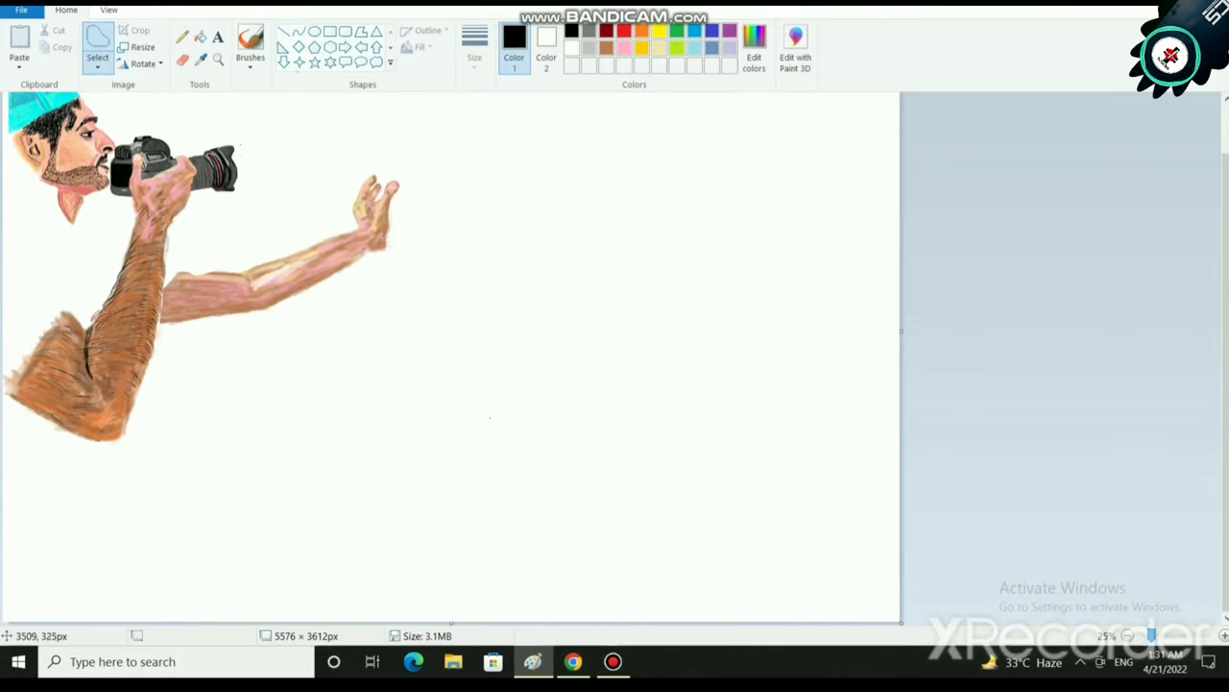
Add light pink strokes with a wide natural pencil brush along the upper edge of the outstretched arm, from upper arm to forearm.
scroll(293, 392, up, 2)
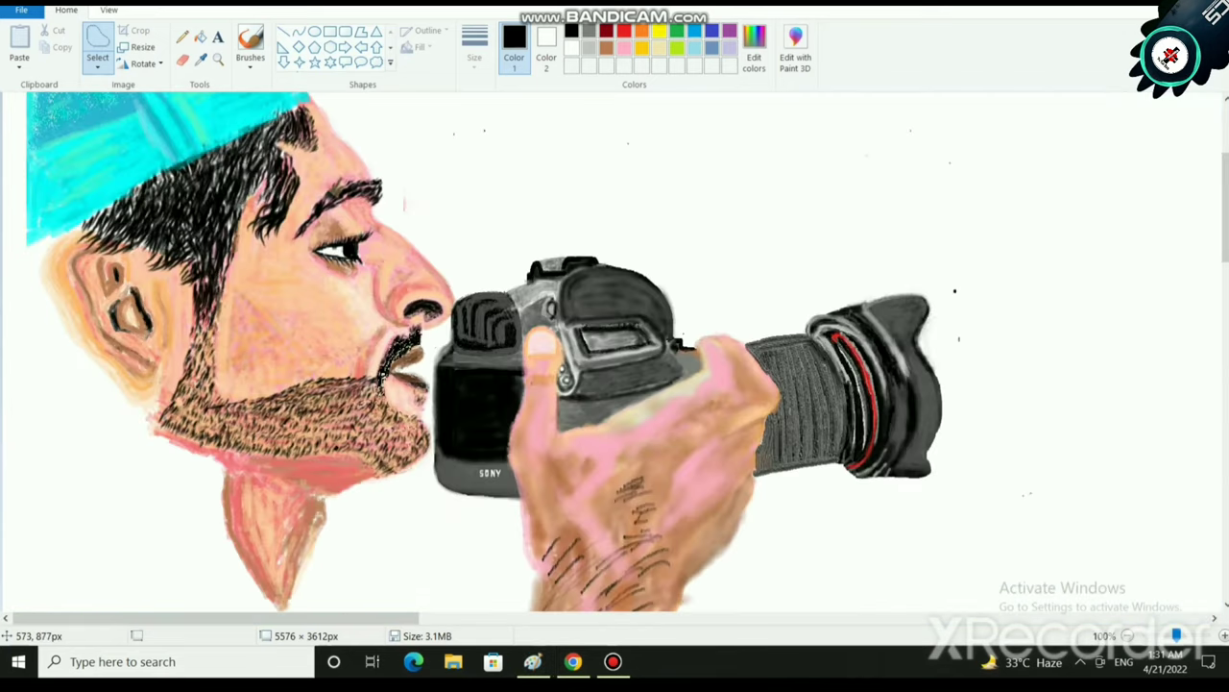
scroll(749, 278, down, 4)
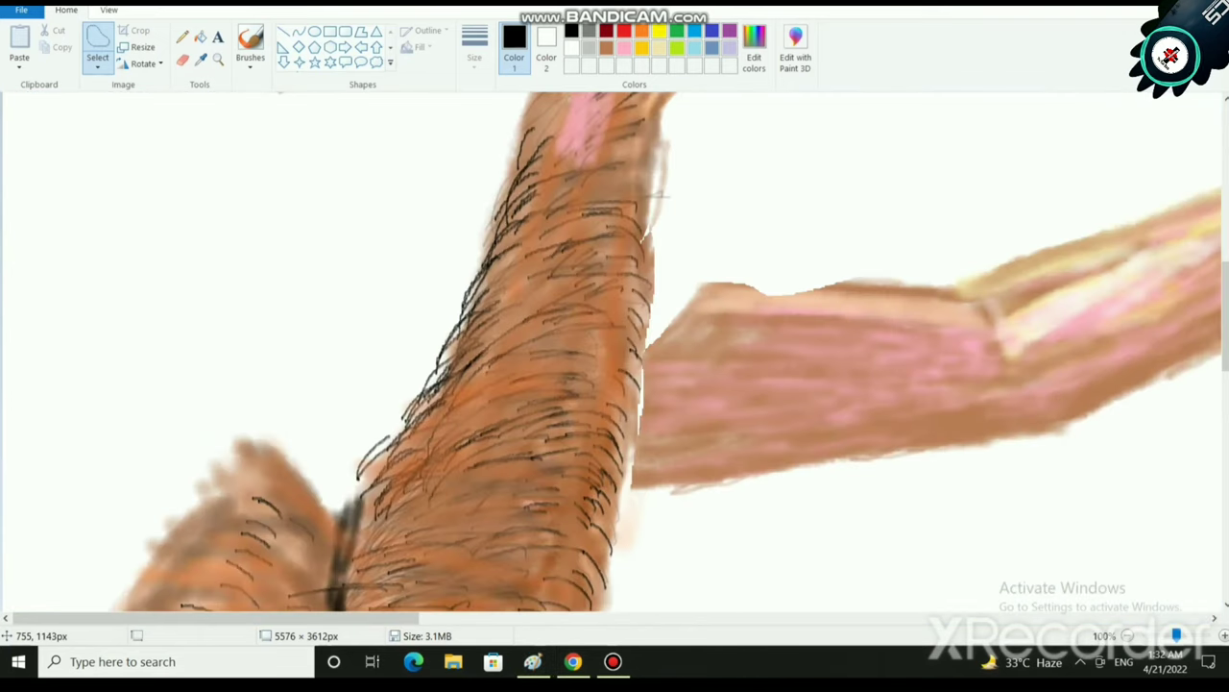
click(624, 47)
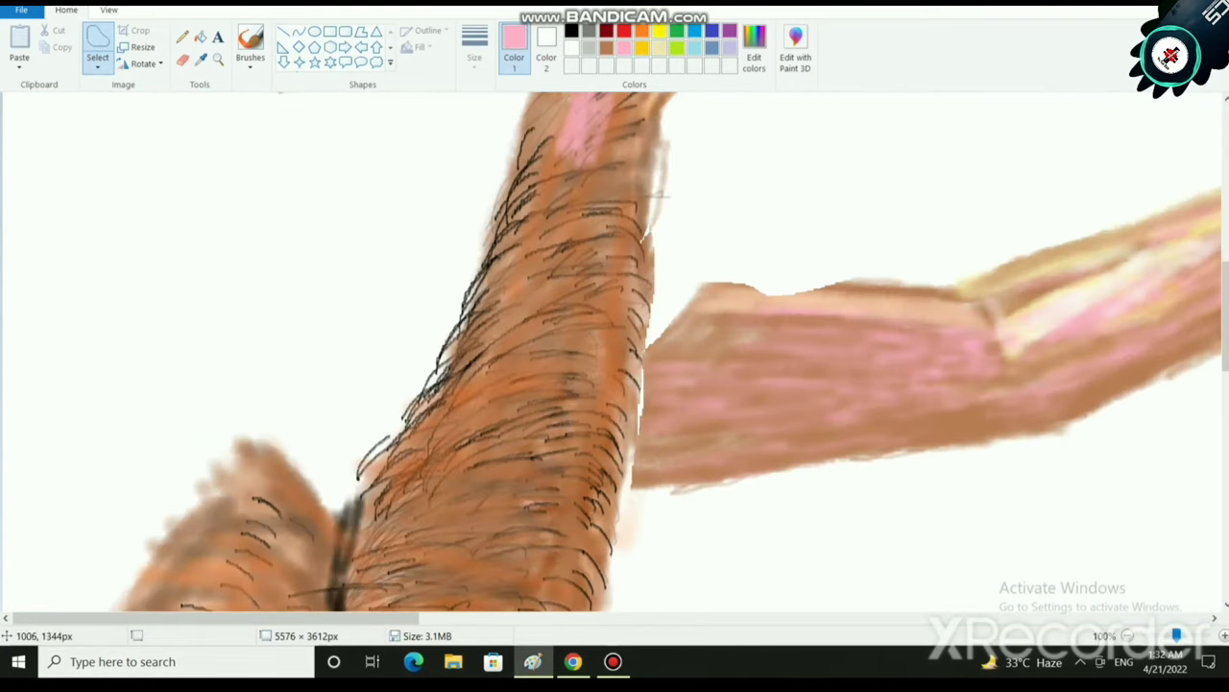
click(250, 62)
click(348, 123)
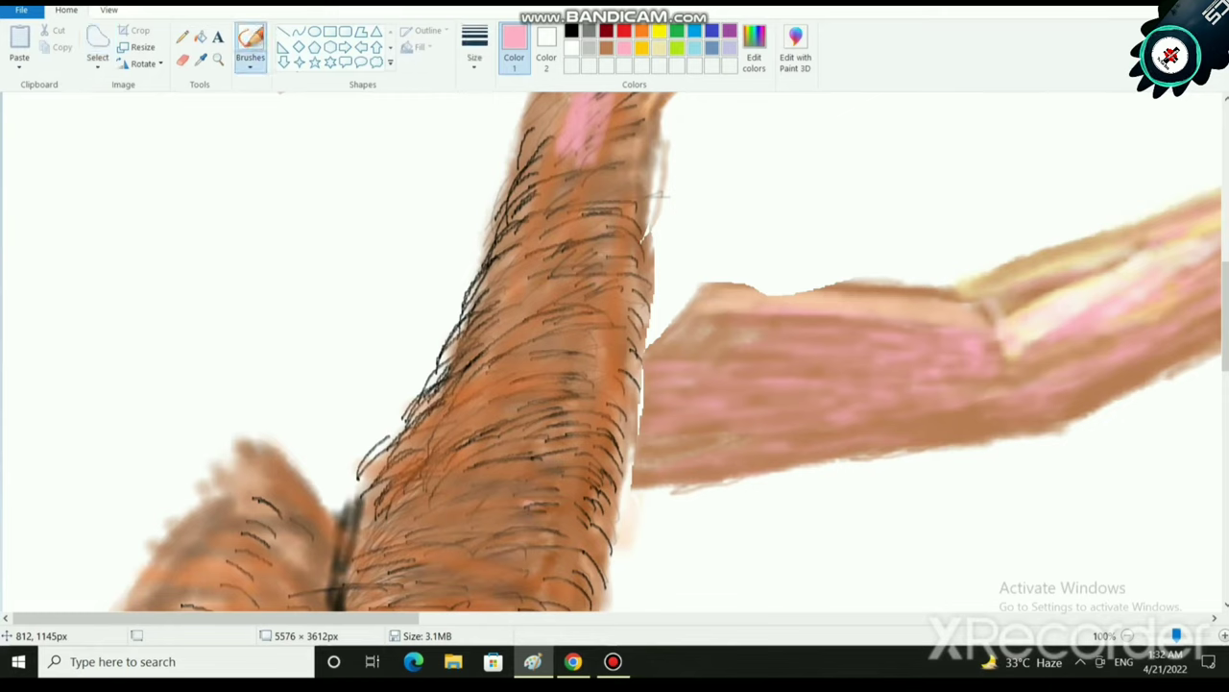
click(475, 57)
click(513, 188)
mouse_move(760, 287)
mouse_down()
mouse_move(690, 279)
mouse_move(908, 281)
mouse_move(767, 257)
mouse_move(709, 260)
mouse_move(932, 284)
mouse_move(721, 252)
mouse_move(709, 257)
mouse_move(945, 281)
mouse_move(740, 243)
mouse_move(904, 258)
mouse_move(784, 240)
mouse_move(889, 251)
mouse_up()
mouse_move(978, 273)
mouse_down()
mouse_move(955, 269)
mouse_move(1023, 248)
mouse_move(946, 264)
mouse_move(1062, 240)
mouse_up()
mouse_move(989, 252)
mouse_down()
mouse_move(1147, 221)
mouse_move(1018, 242)
mouse_move(1215, 192)
mouse_up()
Mix a light orange (RGB 255, 191, 128) and stroke it over the pink along the top of the outstretched upper arm.
scroll(866, 381, down, 4)
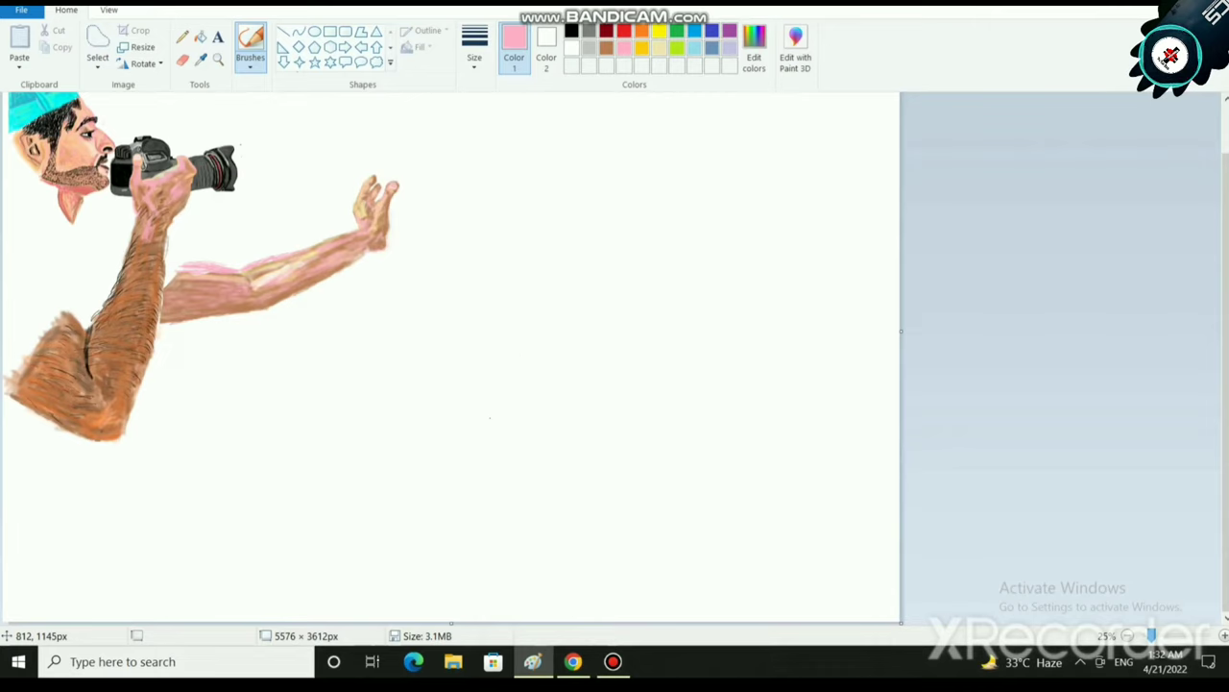
click(754, 52)
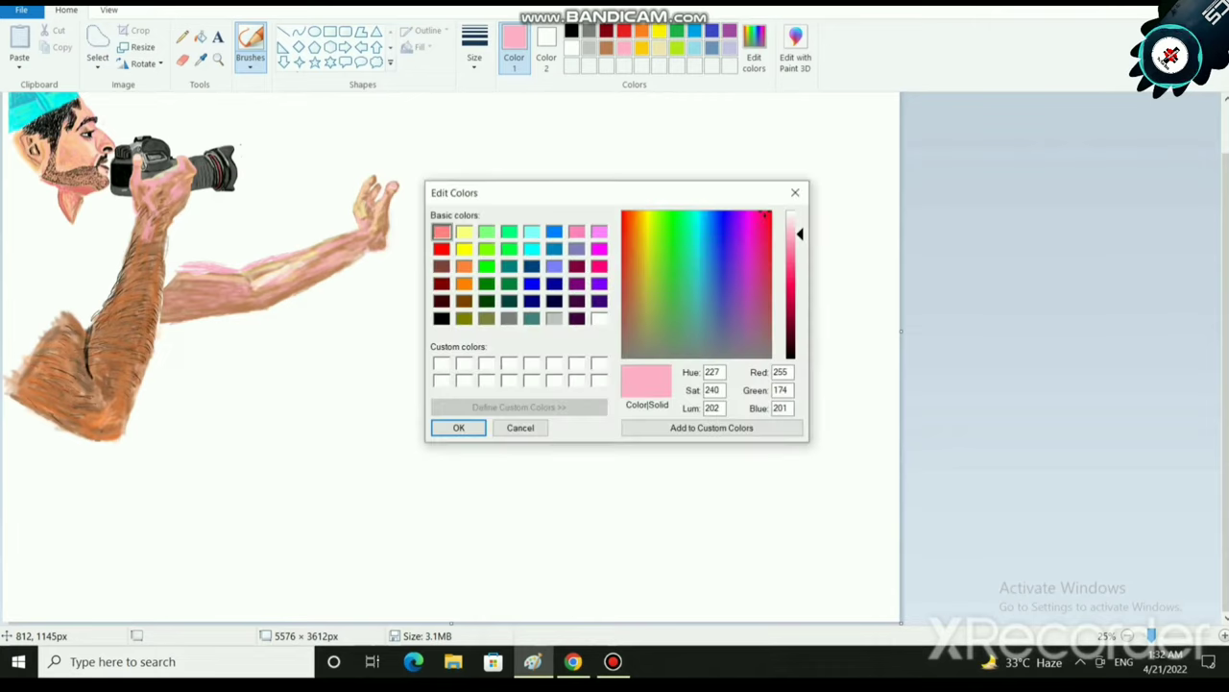
click(464, 284)
drag(800, 283, 800, 248)
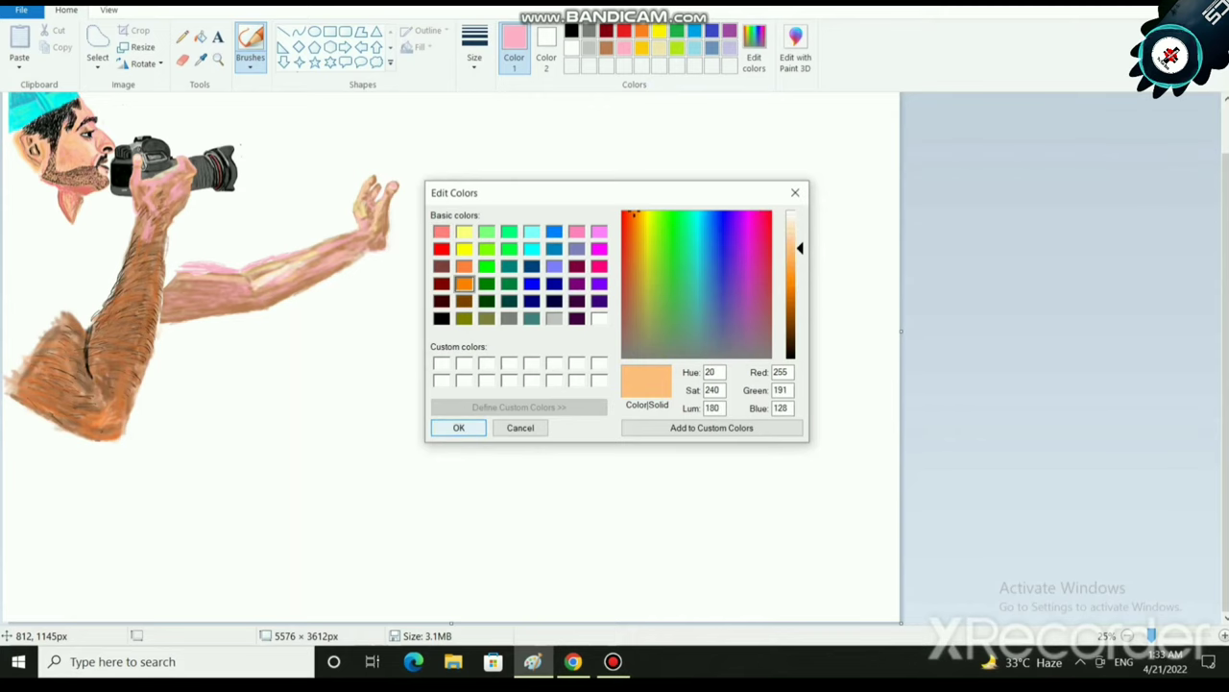
click(458, 428)
scroll(838, 448, up, 4)
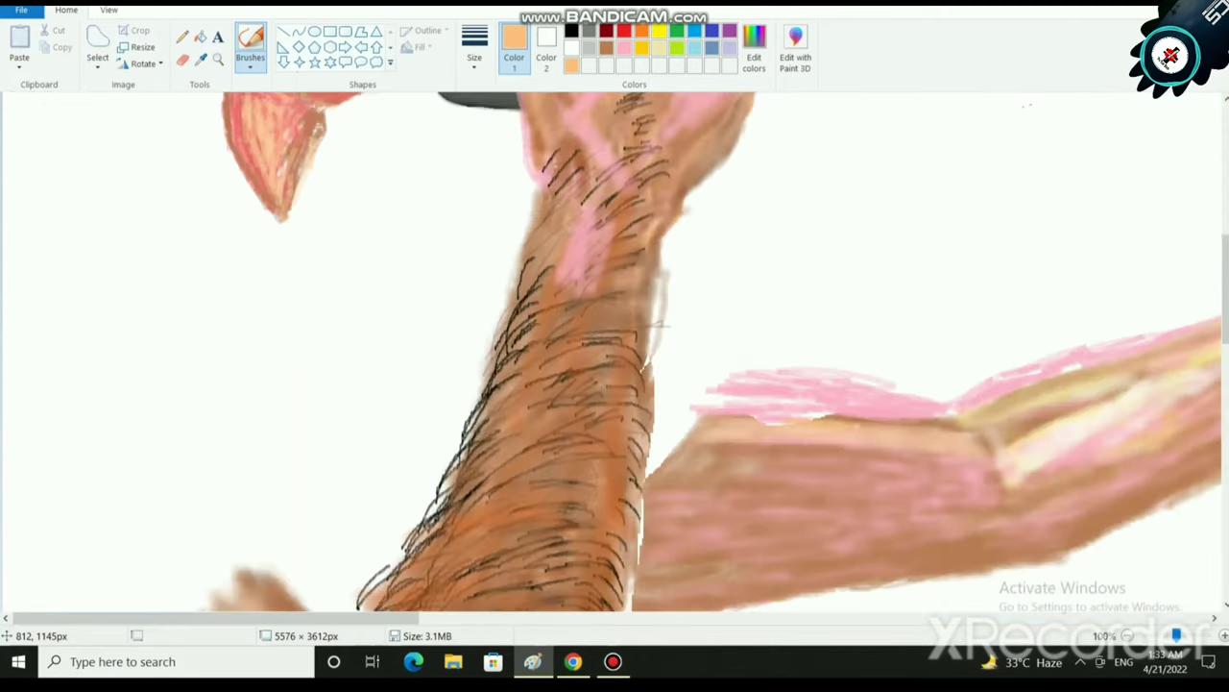
mouse_move(788, 401)
mouse_down()
mouse_move(773, 374)
mouse_move(951, 394)
mouse_move(776, 363)
mouse_up()
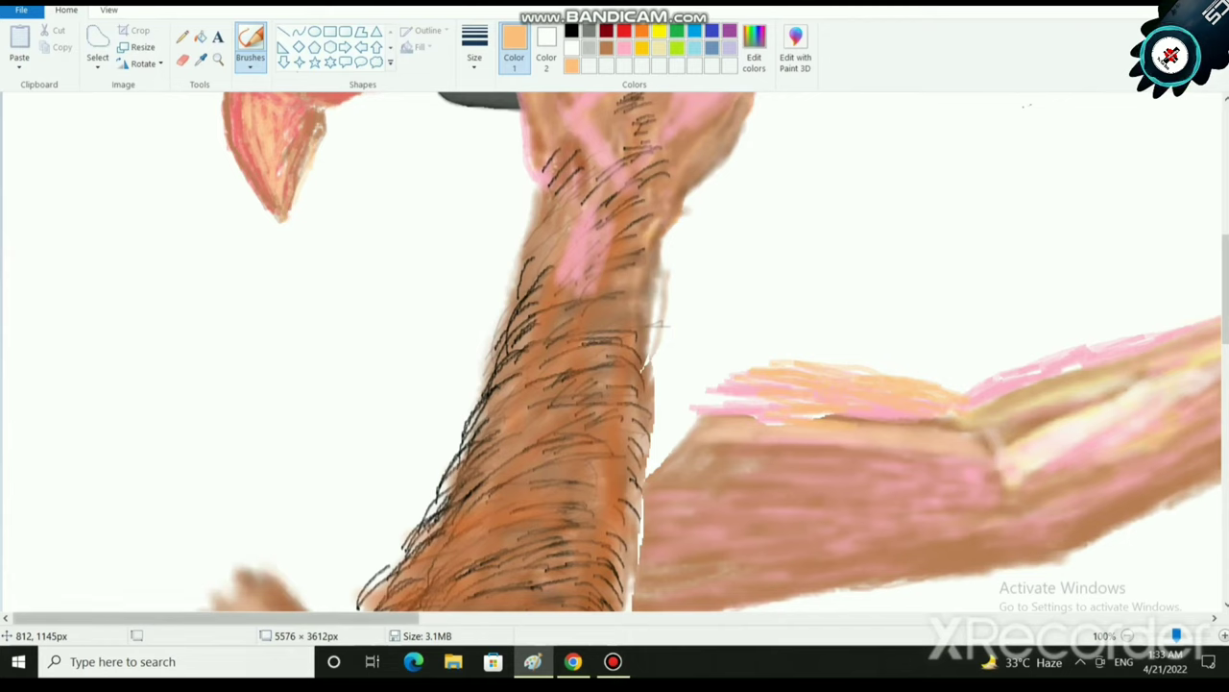
Hatch light orange lengthwise strokes with a wide brush across the lower half of the outstretched upper arm.
scroll(962, 568, down, 3)
mouse_move(707, 437)
mouse_down()
mouse_move(809, 412)
mouse_move(673, 452)
mouse_move(783, 436)
mouse_move(826, 393)
mouse_move(730, 461)
mouse_up()
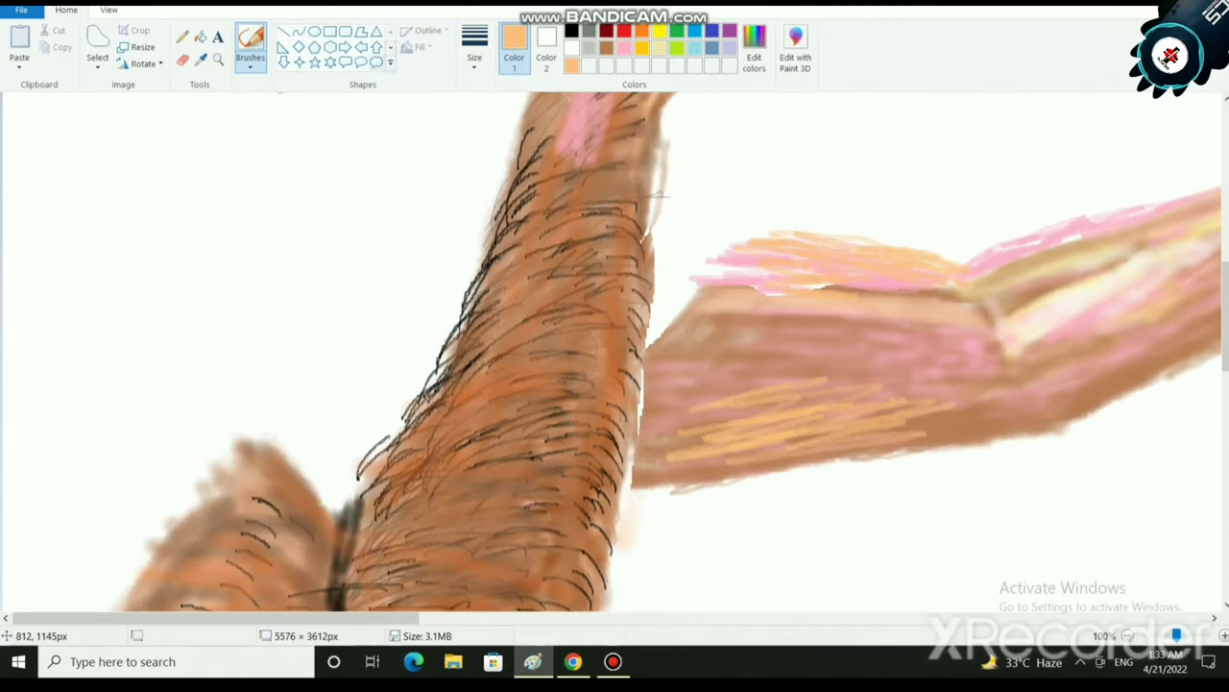
click(475, 48)
click(511, 190)
drag(876, 413, 996, 382)
mouse_move(886, 432)
mouse_down()
mouse_move(1093, 422)
mouse_move(920, 415)
mouse_up()
drag(680, 393, 884, 365)
mouse_move(730, 363)
mouse_down()
mouse_move(880, 345)
mouse_move(701, 426)
mouse_up()
drag(679, 359, 667, 440)
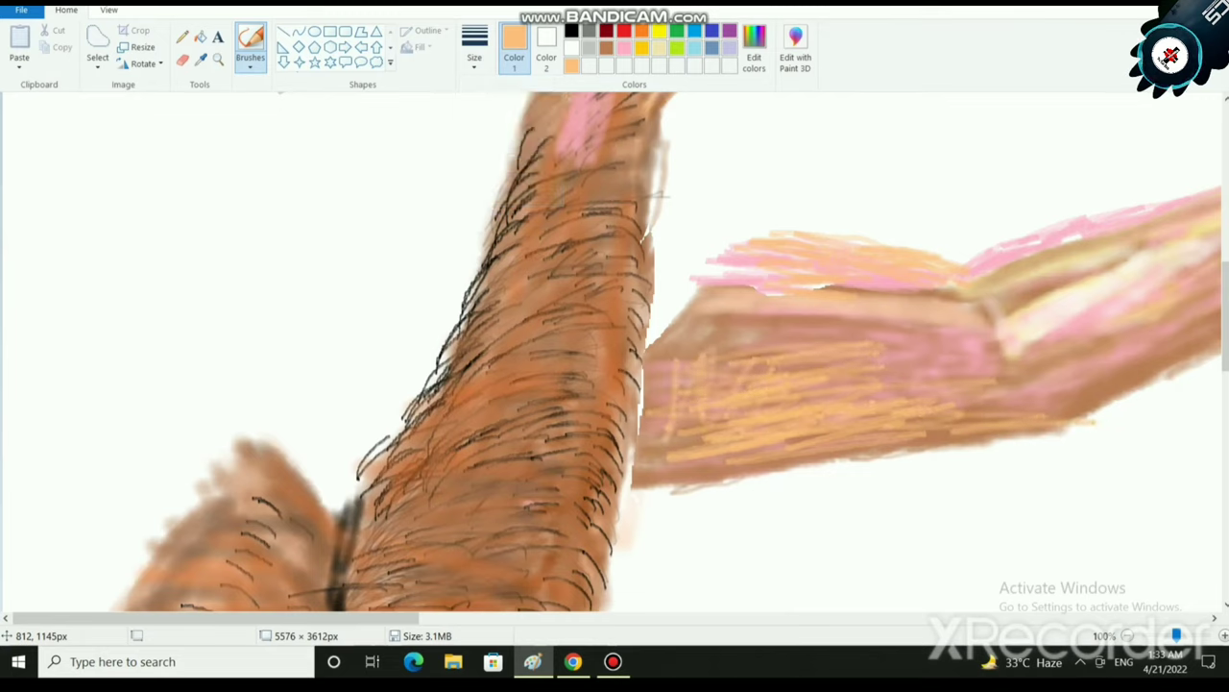
Cross-hatch the middle of the outstretched upper arm in light orange, from the camera-holding arm to the elbow.
drag(738, 312, 706, 373)
drag(776, 313, 753, 372)
drag(851, 366, 842, 387)
drag(910, 334, 889, 396)
drag(970, 354, 959, 391)
drag(1003, 363, 995, 418)
drag(920, 372, 813, 390)
drag(821, 363, 739, 354)
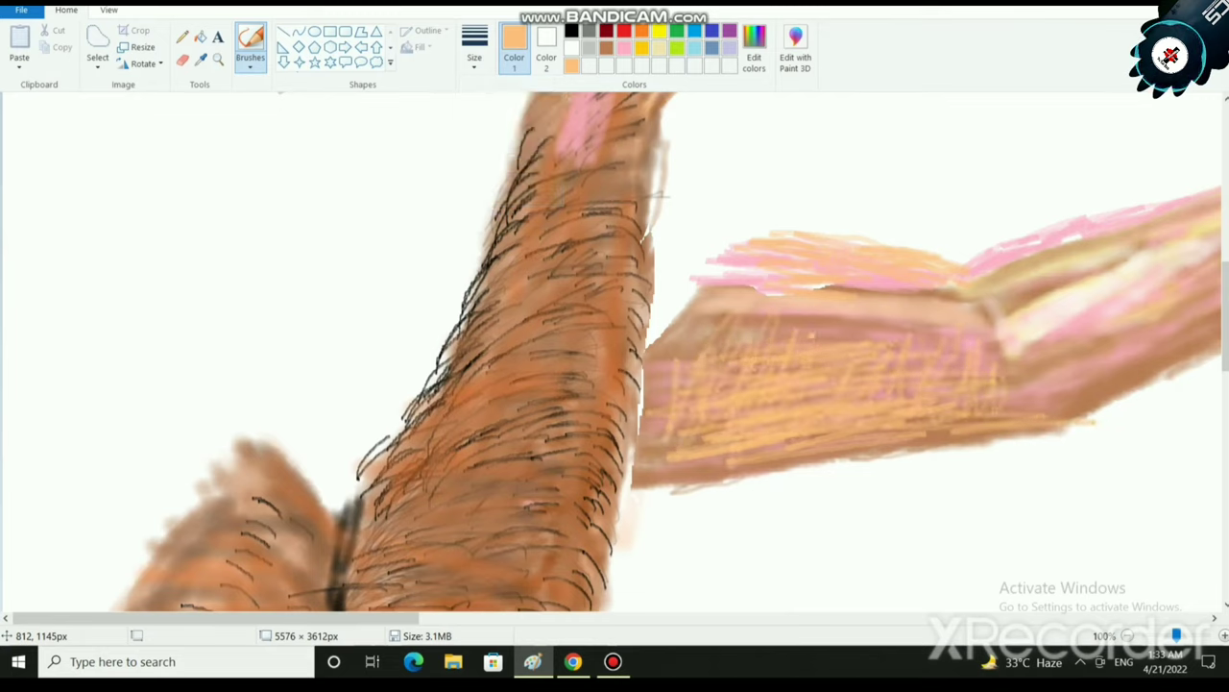
drag(765, 315, 650, 373)
drag(741, 317, 717, 356)
drag(853, 317, 808, 347)
drag(961, 372, 941, 385)
mouse_move(905, 441)
mouse_down()
mouse_move(1066, 413)
mouse_move(865, 430)
mouse_up()
drag(966, 361, 876, 368)
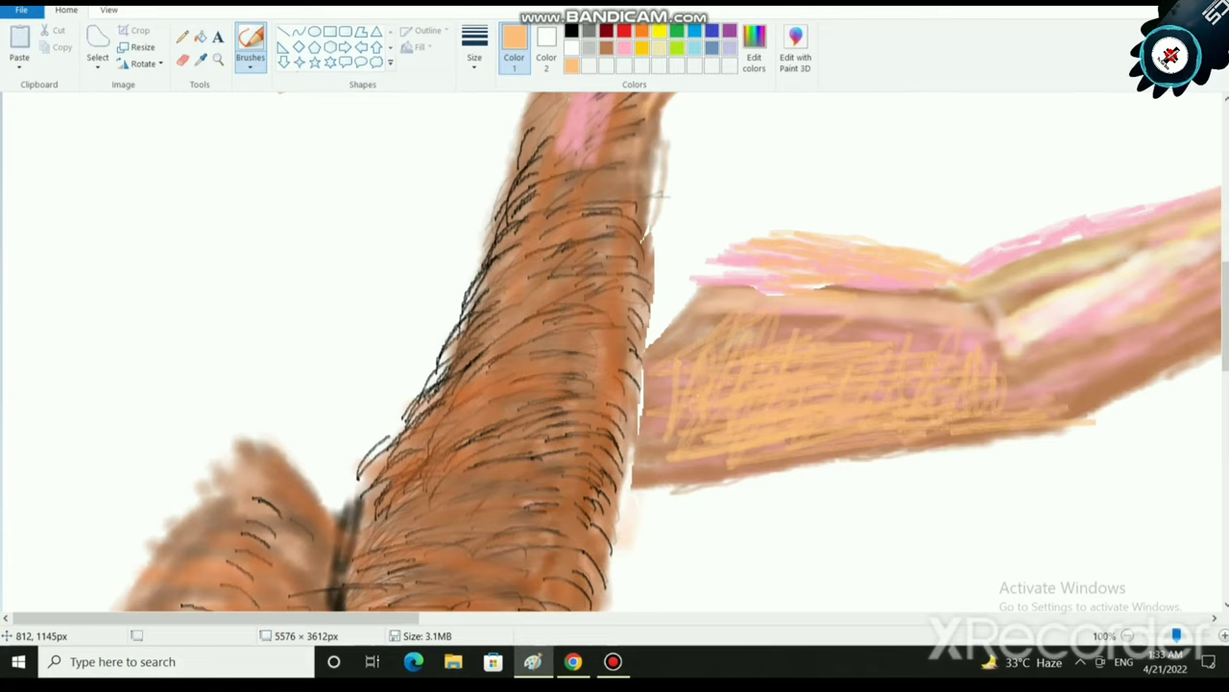
Fill the remaining gaps of the outstretched upper arm with light orange, extending to the camera-holding arm and the lower edge.
drag(945, 338, 840, 330)
drag(893, 331, 811, 344)
drag(987, 405, 909, 420)
drag(989, 433, 801, 448)
drag(926, 379, 1025, 372)
drag(828, 434, 638, 455)
mouse_move(722, 429)
mouse_down()
mouse_move(609, 452)
mouse_move(663, 399)
mouse_up()
mouse_move(674, 388)
mouse_down()
mouse_move(640, 394)
mouse_move(609, 420)
mouse_up()
drag(658, 395, 637, 455)
drag(647, 361, 641, 411)
mouse_move(643, 365)
mouse_down()
mouse_move(636, 428)
mouse_move(634, 413)
mouse_up()
mouse_move(640, 422)
mouse_down()
mouse_move(634, 480)
mouse_move(623, 484)
mouse_move(714, 462)
mouse_up()
drag(680, 461, 795, 440)
drag(874, 334, 828, 334)
scroll(952, 413, down, 2)
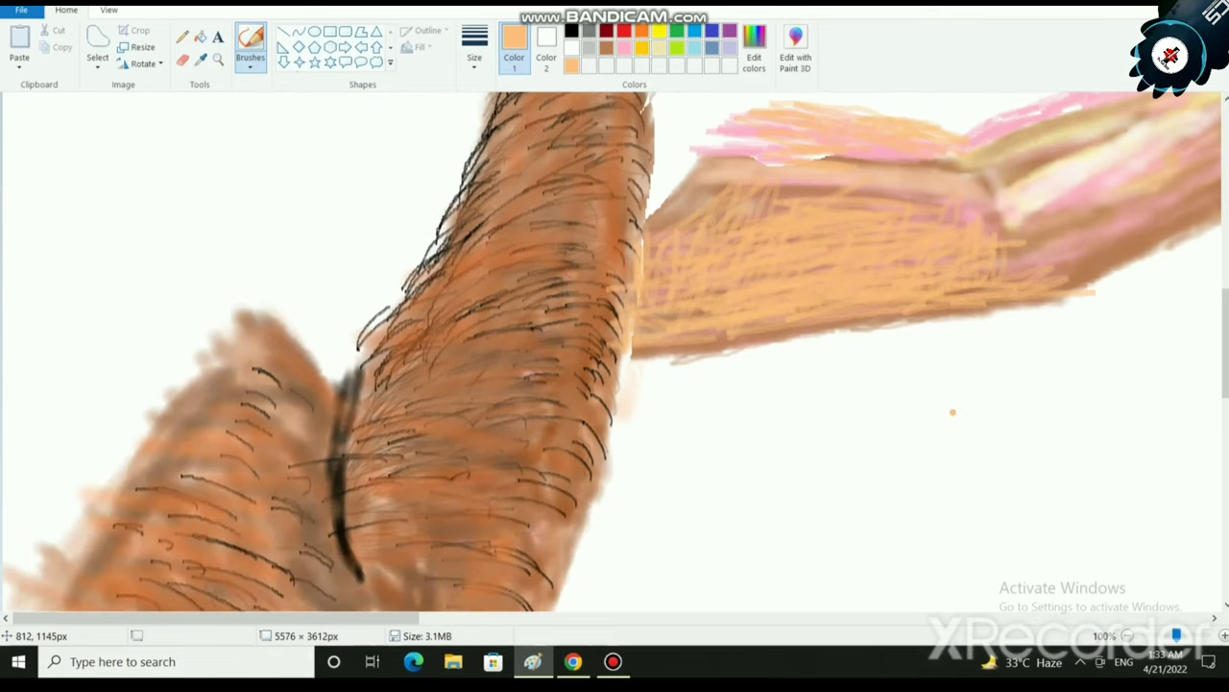
scroll(878, 407, down, 2)
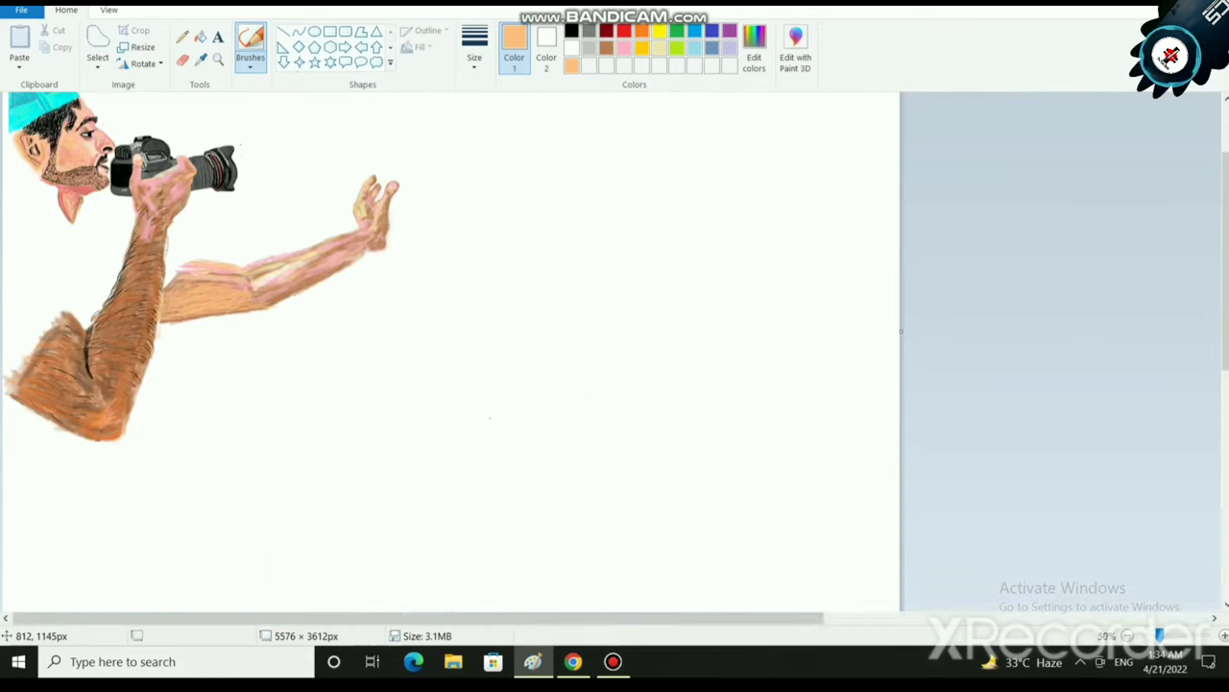
Spray the same light orange with a wide airbrush over the corners, lower edge and elbow of the outstretched upper arm.
scroll(451, 355, up, 4)
click(251, 63)
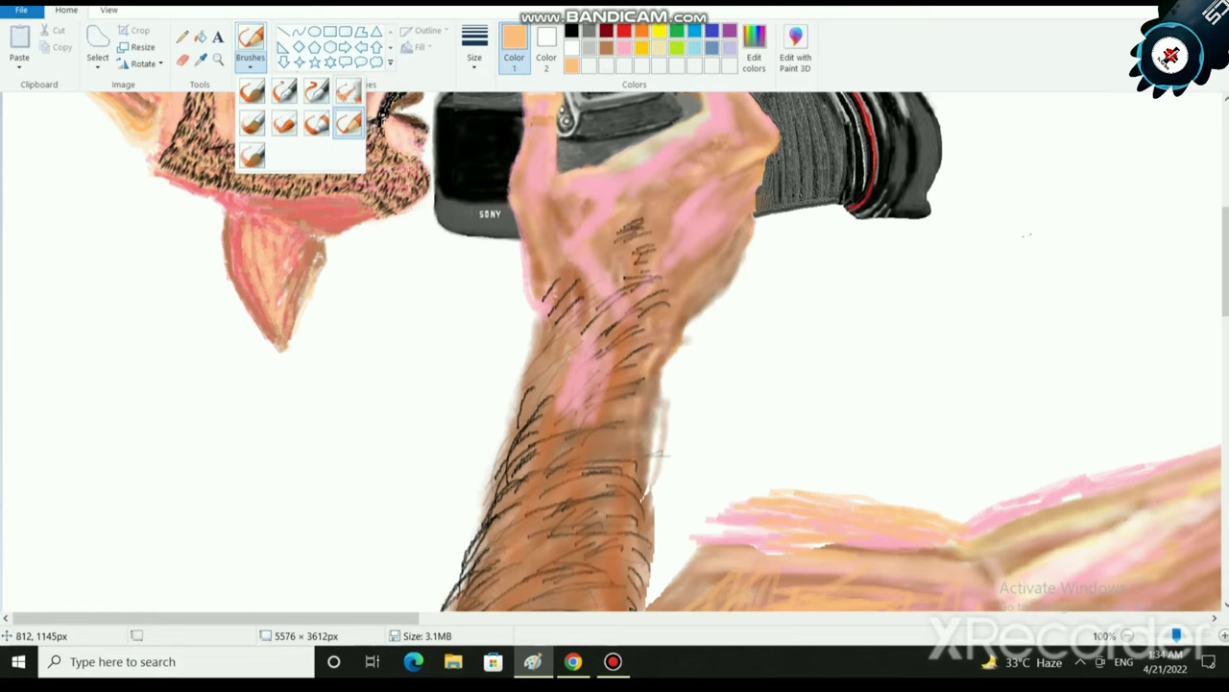
click(345, 92)
click(474, 52)
click(512, 156)
scroll(749, 370, down, 3)
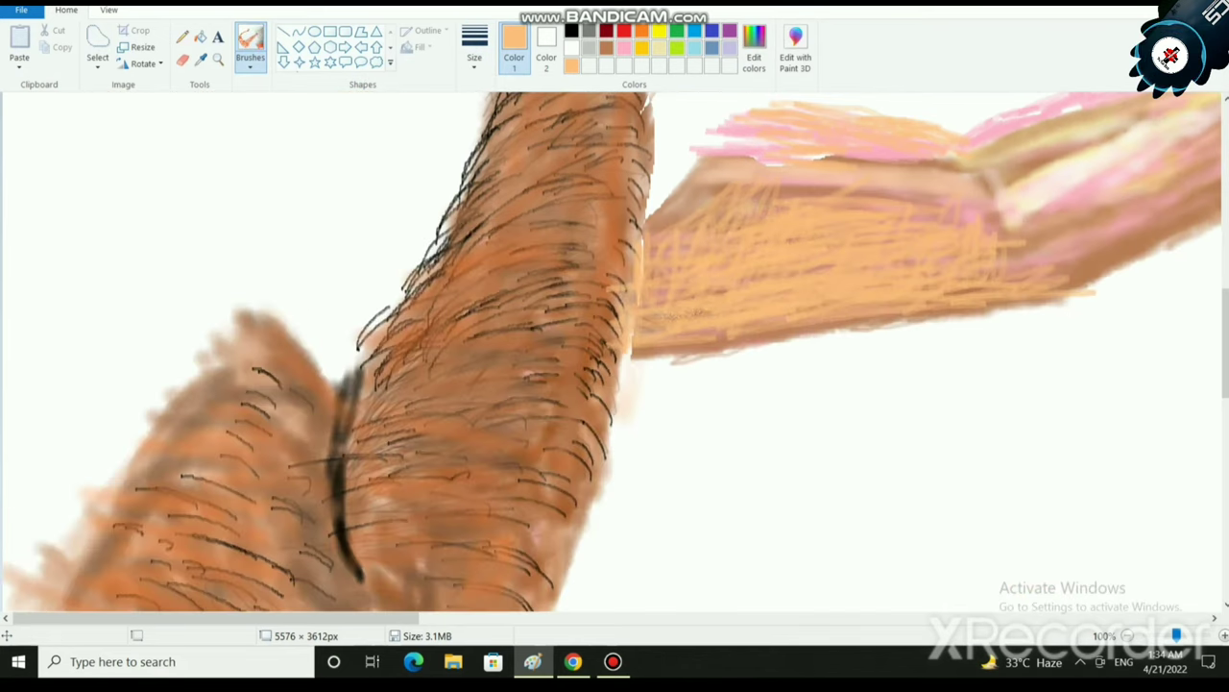
click(754, 48)
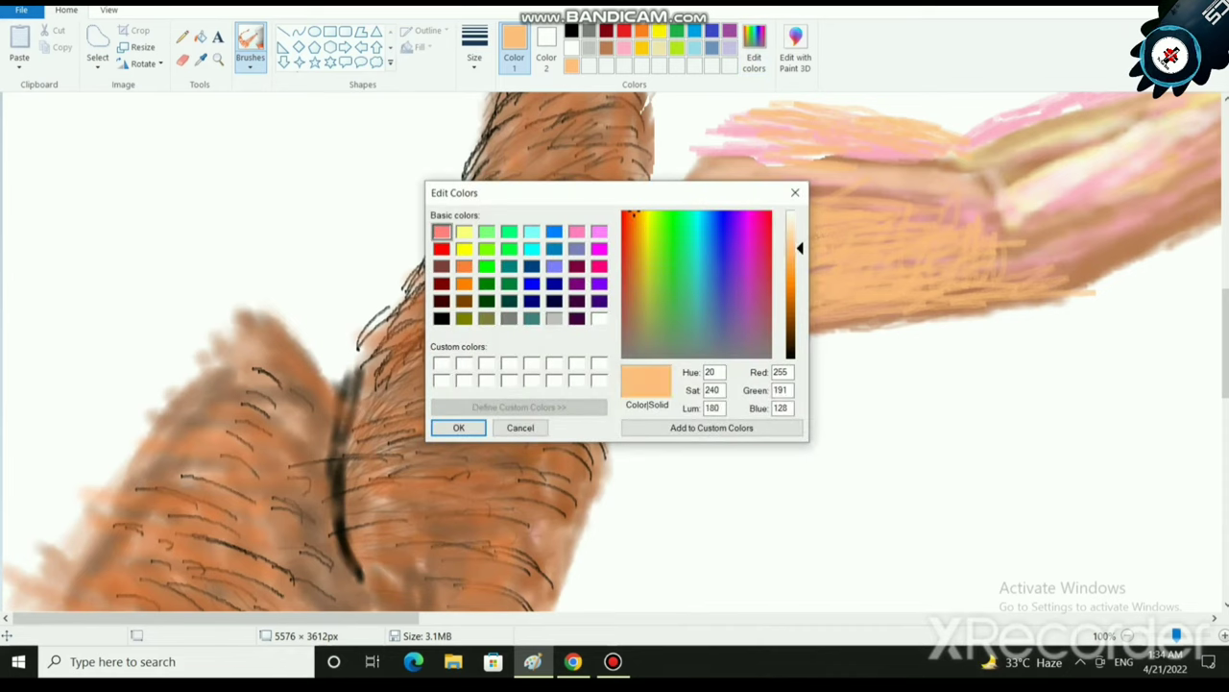
click(459, 427)
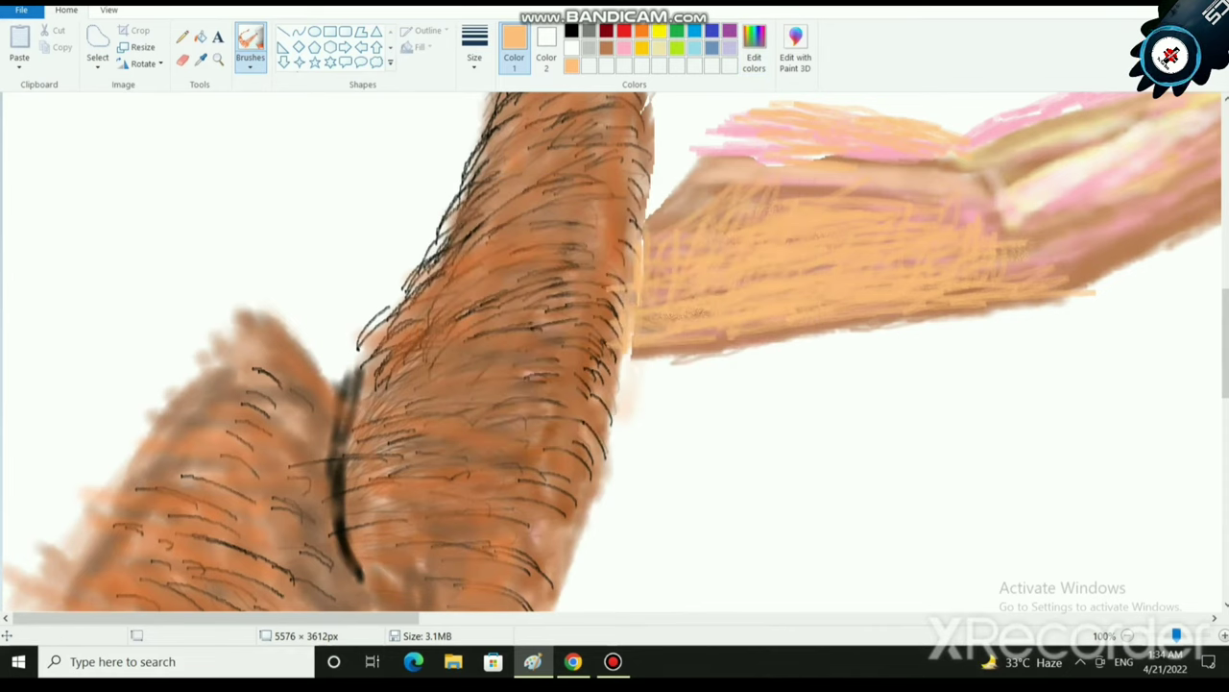
click(474, 48)
click(507, 189)
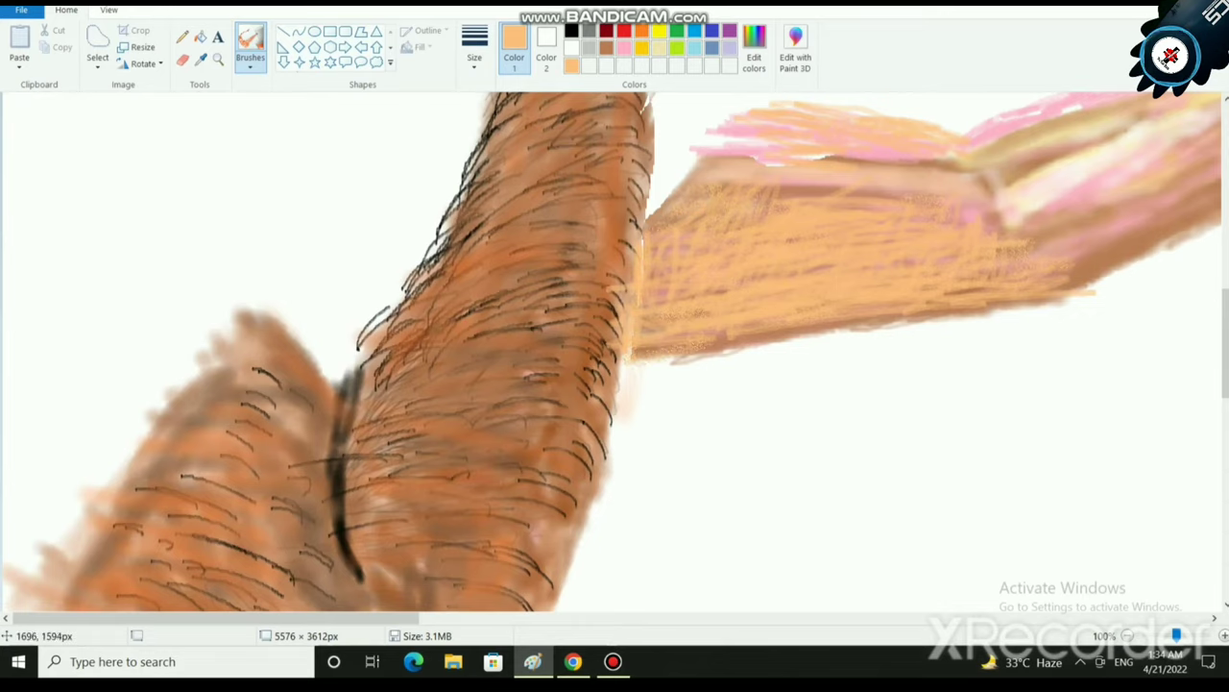
Airbrush light orange shading along the forearm's upper, middle and lower bands and onto the base of the palm.
scroll(1087, 253, up, 3)
drag(357, 618, 543, 618)
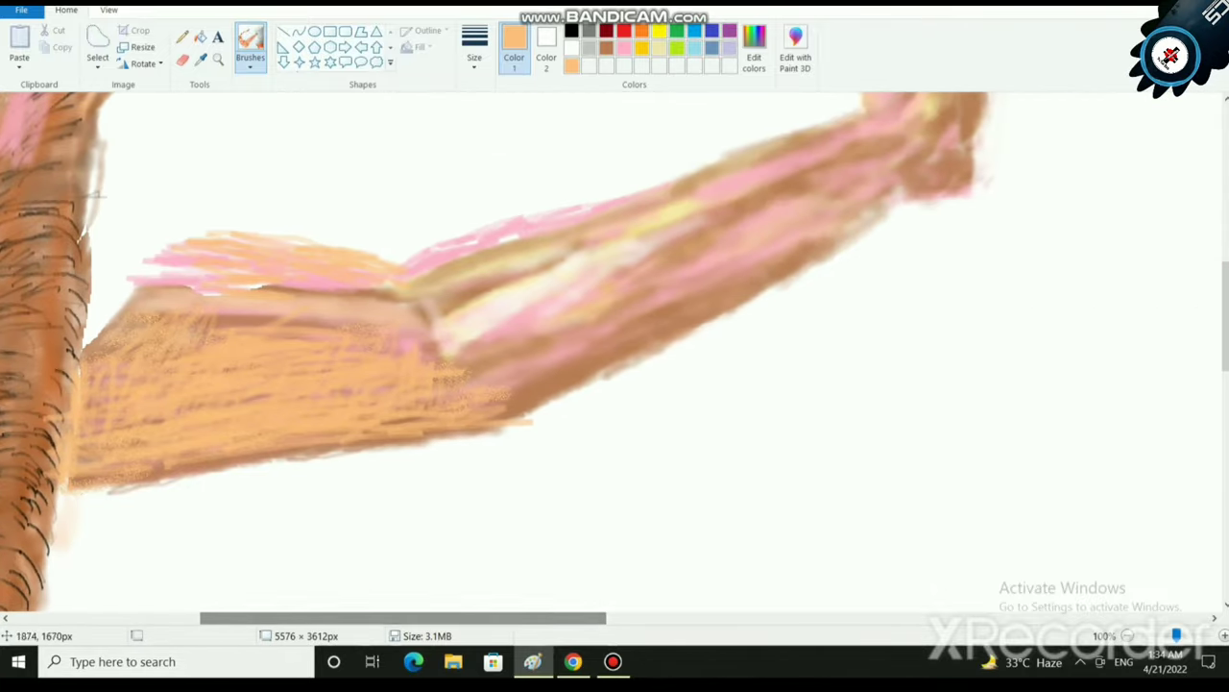
drag(679, 258, 798, 181)
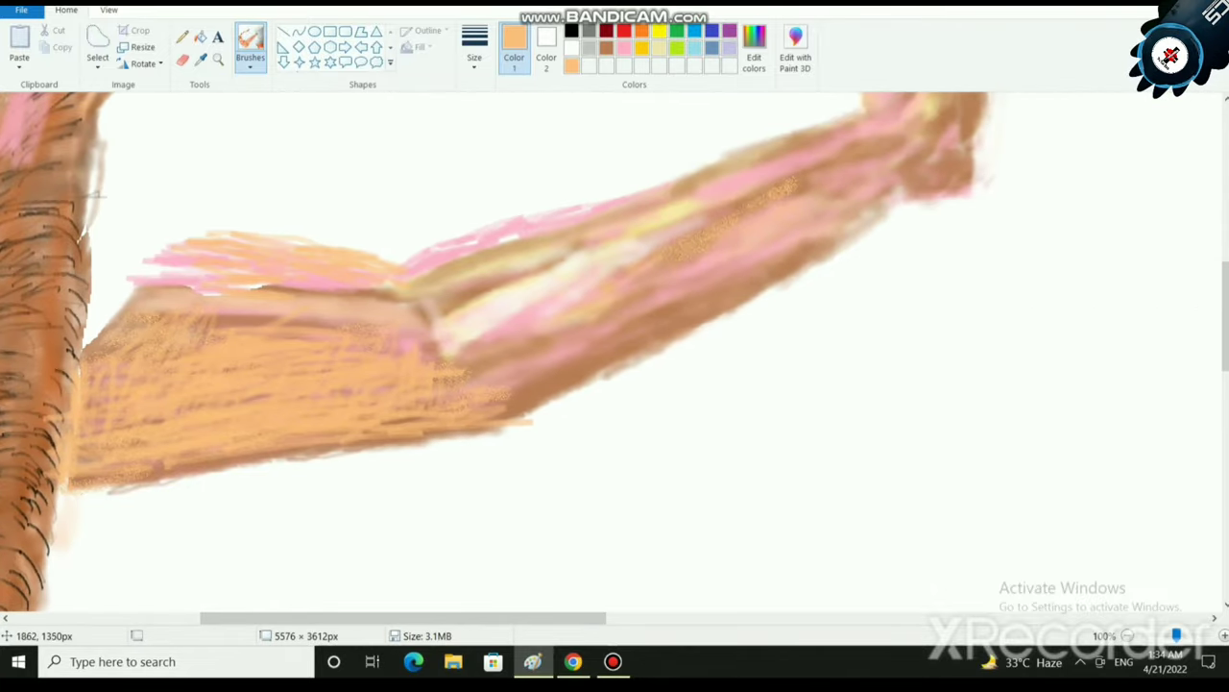
drag(507, 277, 461, 299)
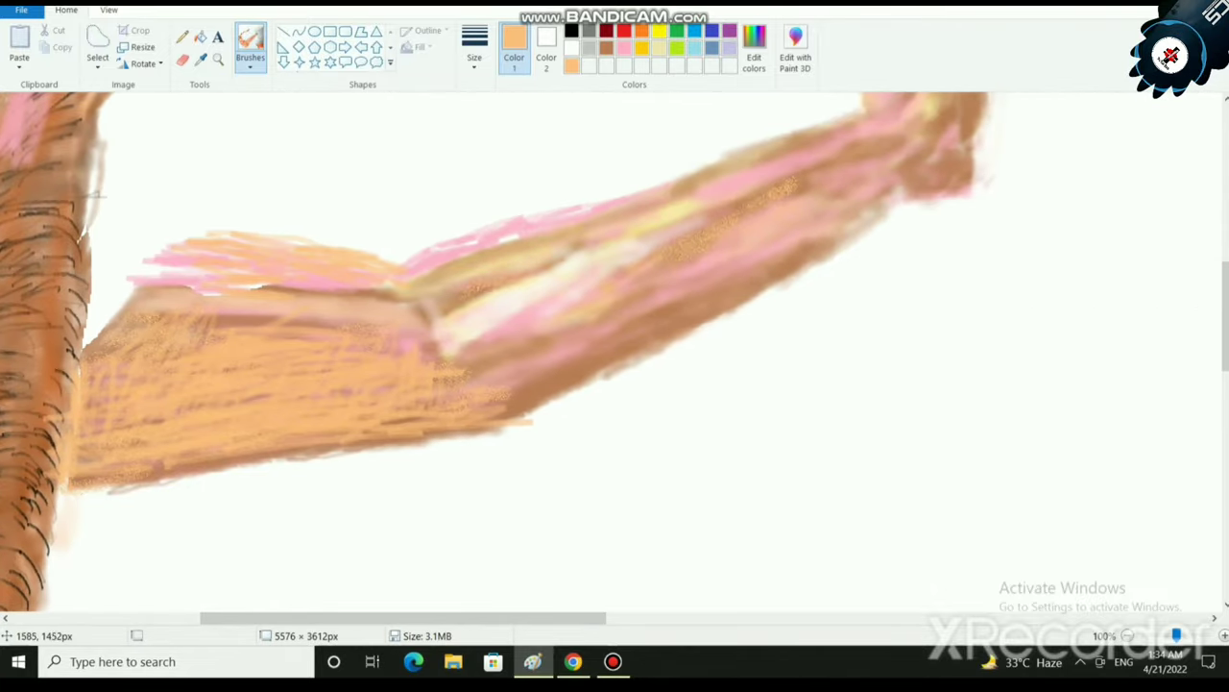
drag(428, 251, 524, 236)
drag(754, 195, 824, 168)
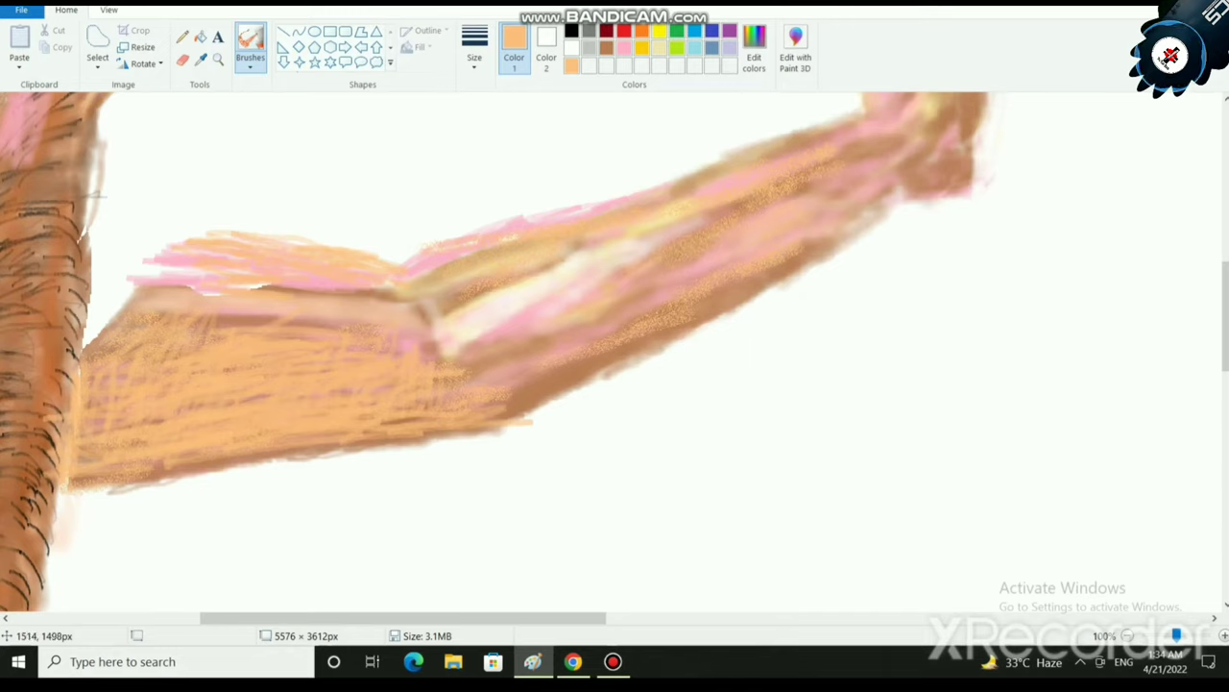
drag(442, 302, 586, 278)
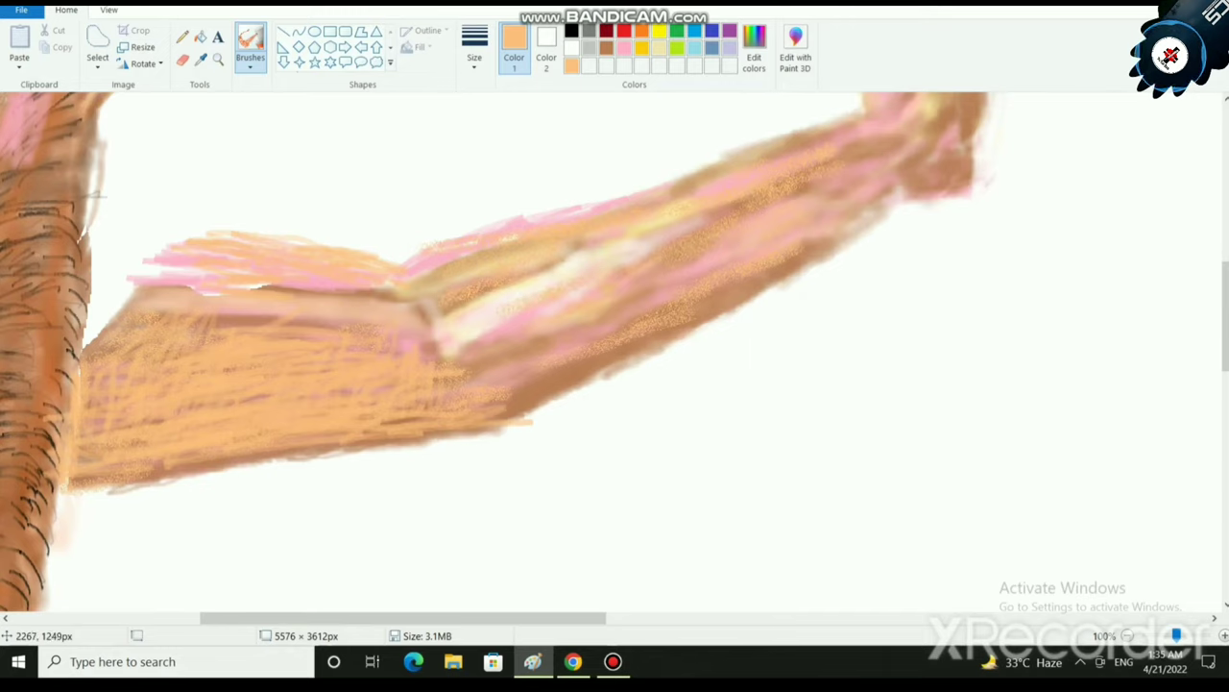
scroll(614, 351, up, 3)
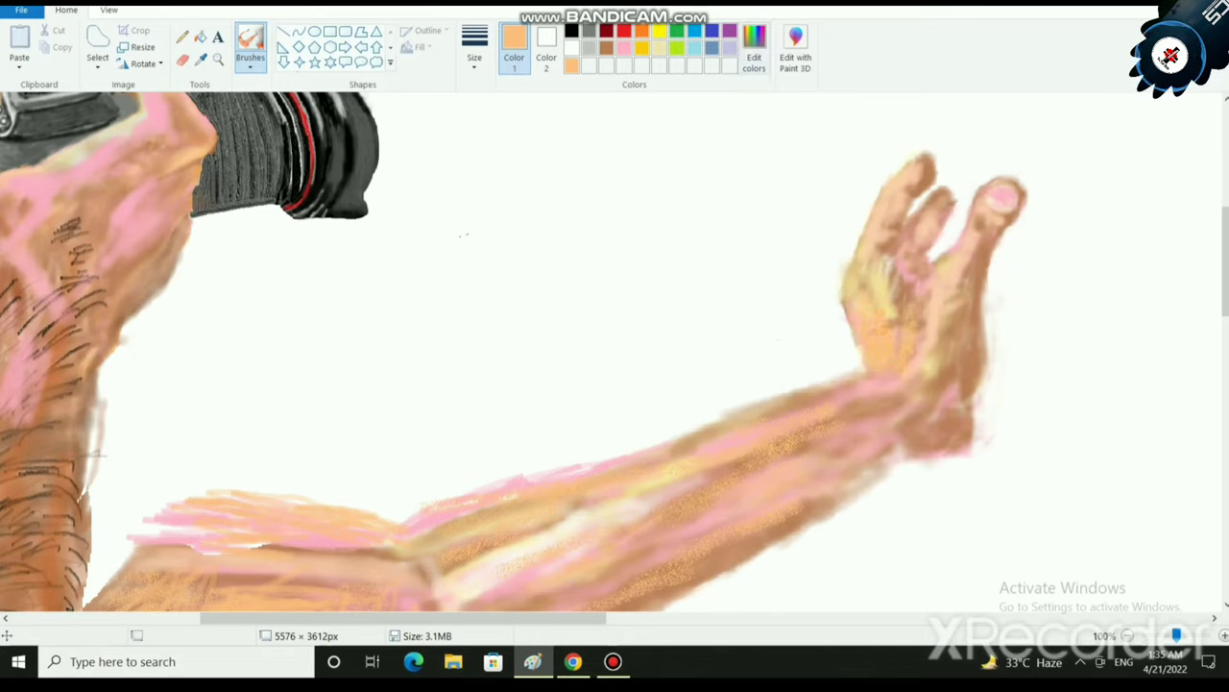
Mix a paler peach from the light orange and airbrush highlights along the outstretched hand's fingers, palm and wrist.
click(754, 52)
drag(800, 238, 800, 223)
click(458, 428)
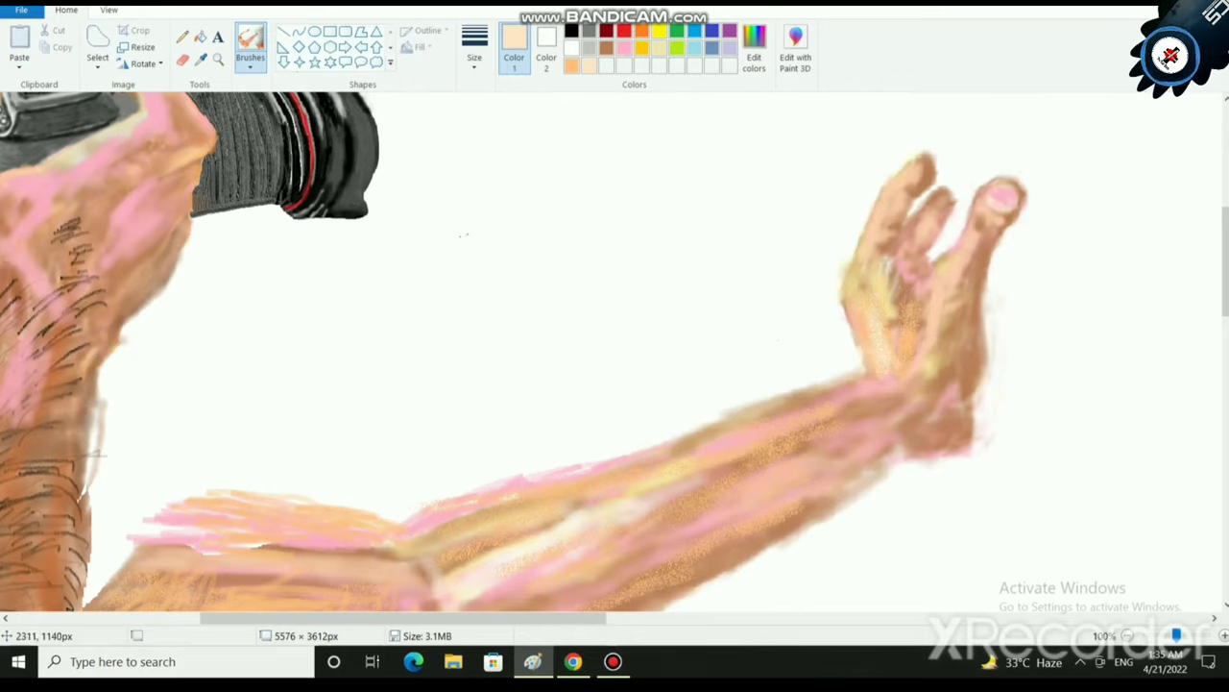
mouse_move(965, 265)
mouse_down()
mouse_move(932, 357)
mouse_move(895, 400)
mouse_up()
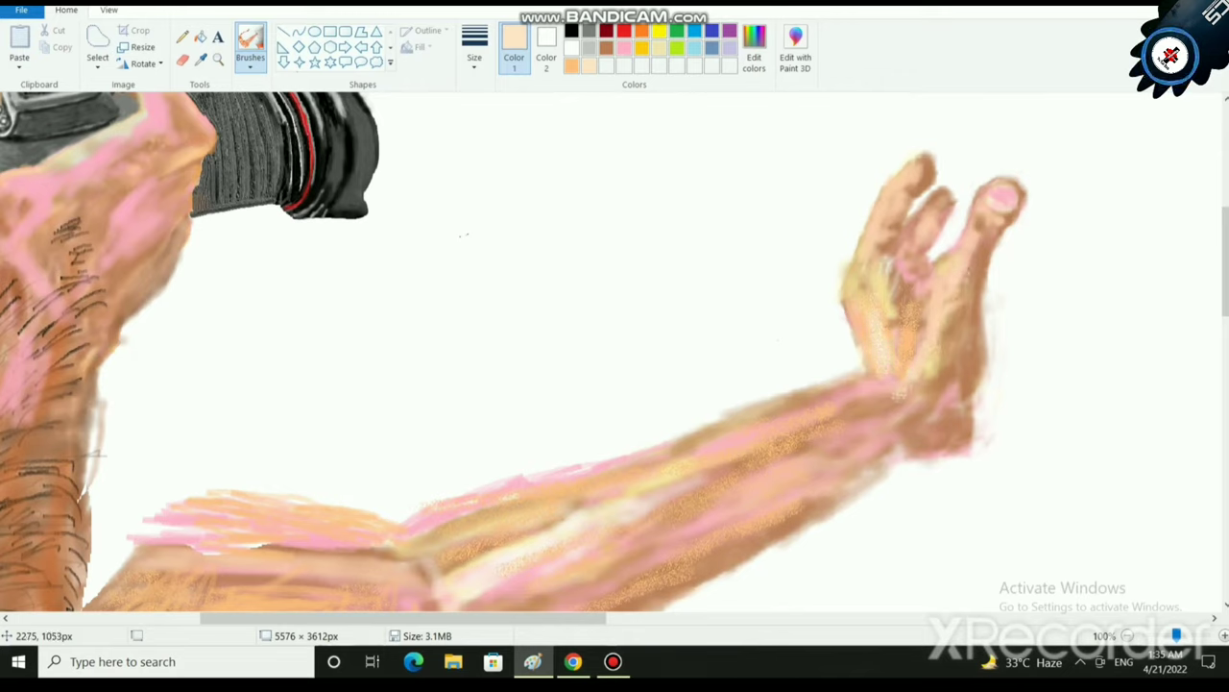
drag(851, 271, 919, 179)
drag(919, 179, 864, 292)
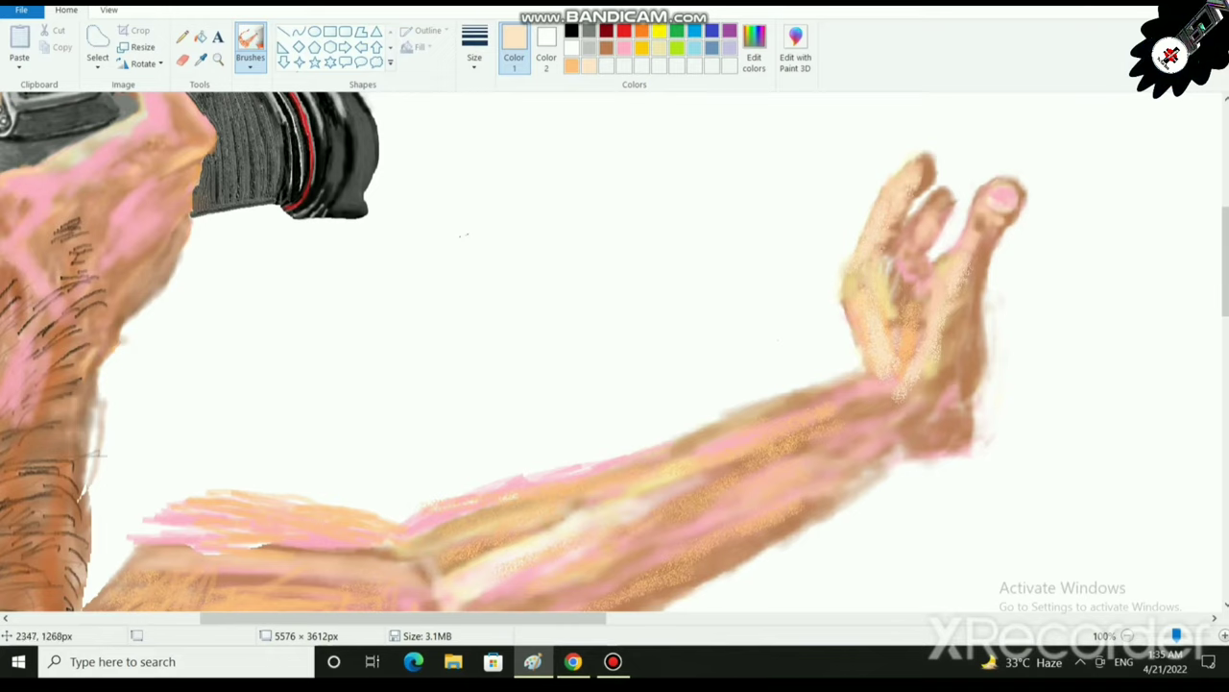
mouse_move(967, 355)
mouse_down()
mouse_move(974, 381)
mouse_move(962, 364)
mouse_move(958, 379)
mouse_up()
mouse_move(951, 429)
mouse_down()
mouse_move(936, 448)
mouse_move(903, 442)
mouse_move(942, 443)
mouse_move(960, 404)
mouse_move(961, 447)
mouse_up()
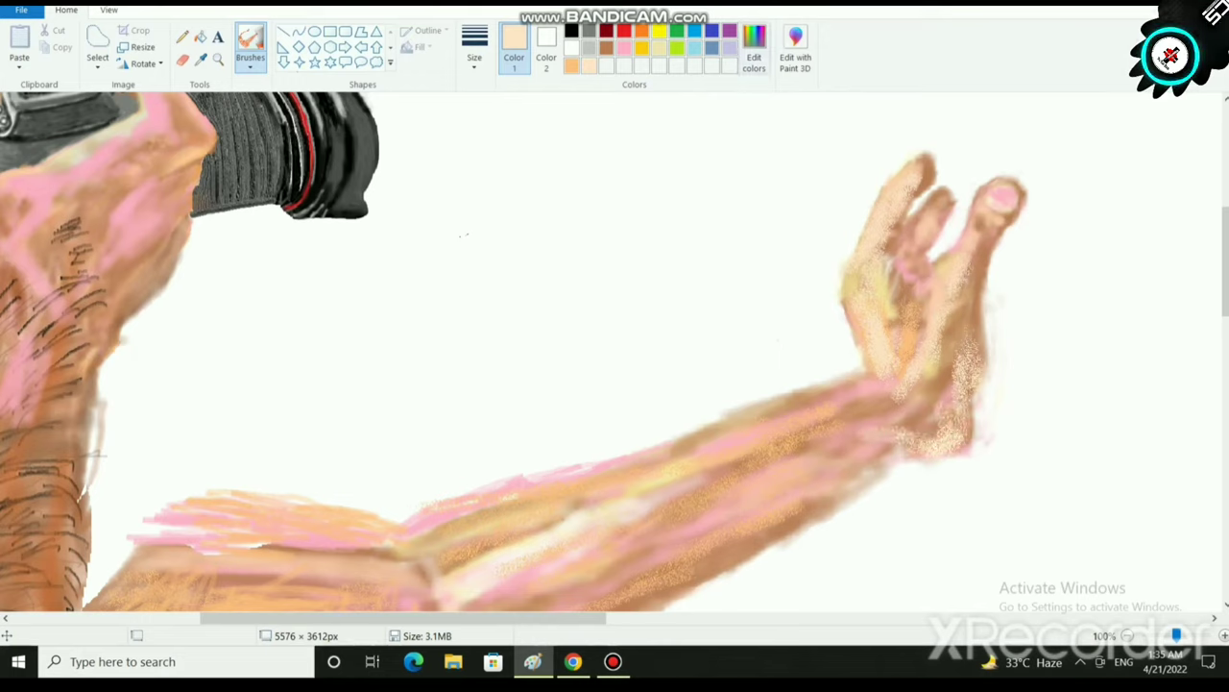
Airbrush brown shading around the outer wrist and along the adjoining lower edge of the outstretched forearm.
click(606, 47)
mouse_move(956, 404)
mouse_down()
mouse_move(951, 440)
mouse_move(888, 475)
mouse_move(946, 461)
mouse_up()
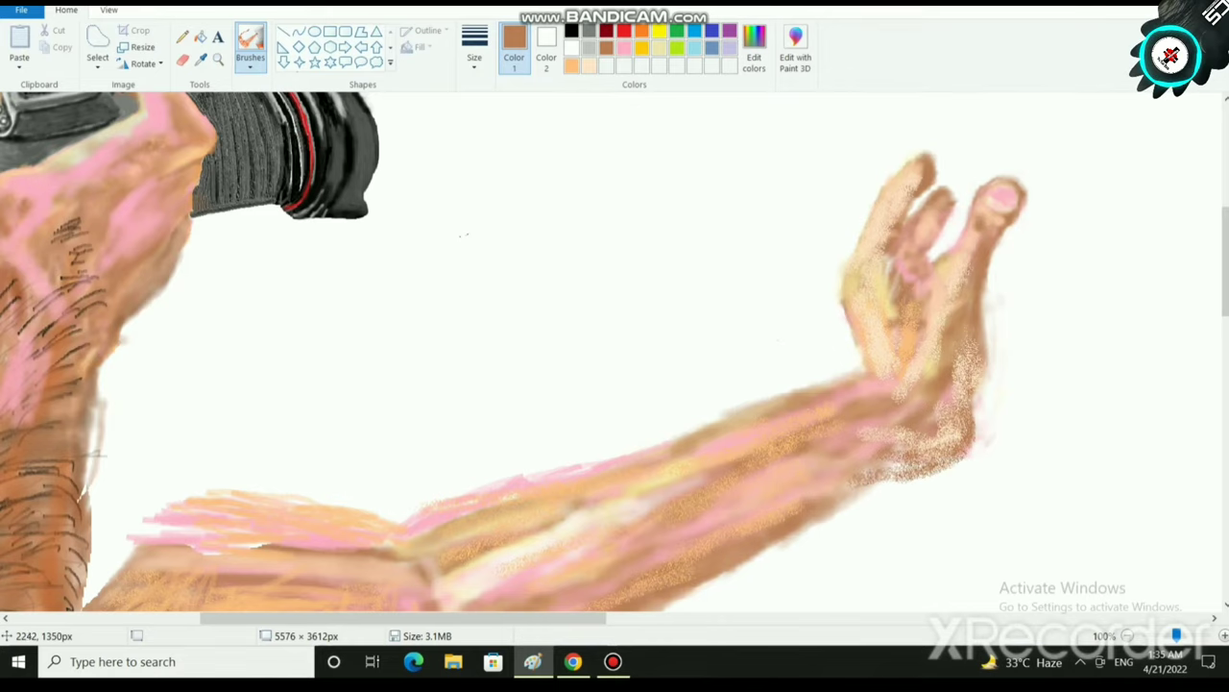
drag(836, 504, 946, 456)
Try to trim the outer and lower edges of the outstretched wrist with white airbrush strokes.
scroll(1025, 442, down, 3)
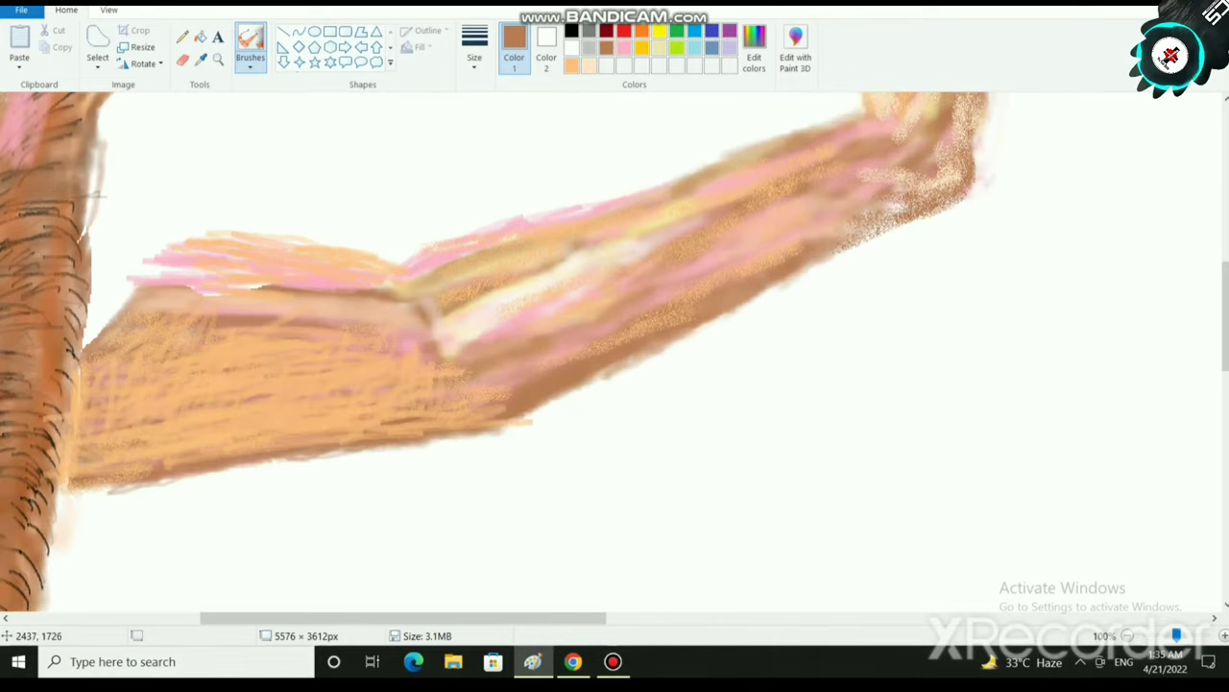
scroll(1025, 443, down, 2)
scroll(881, 571, up, 2)
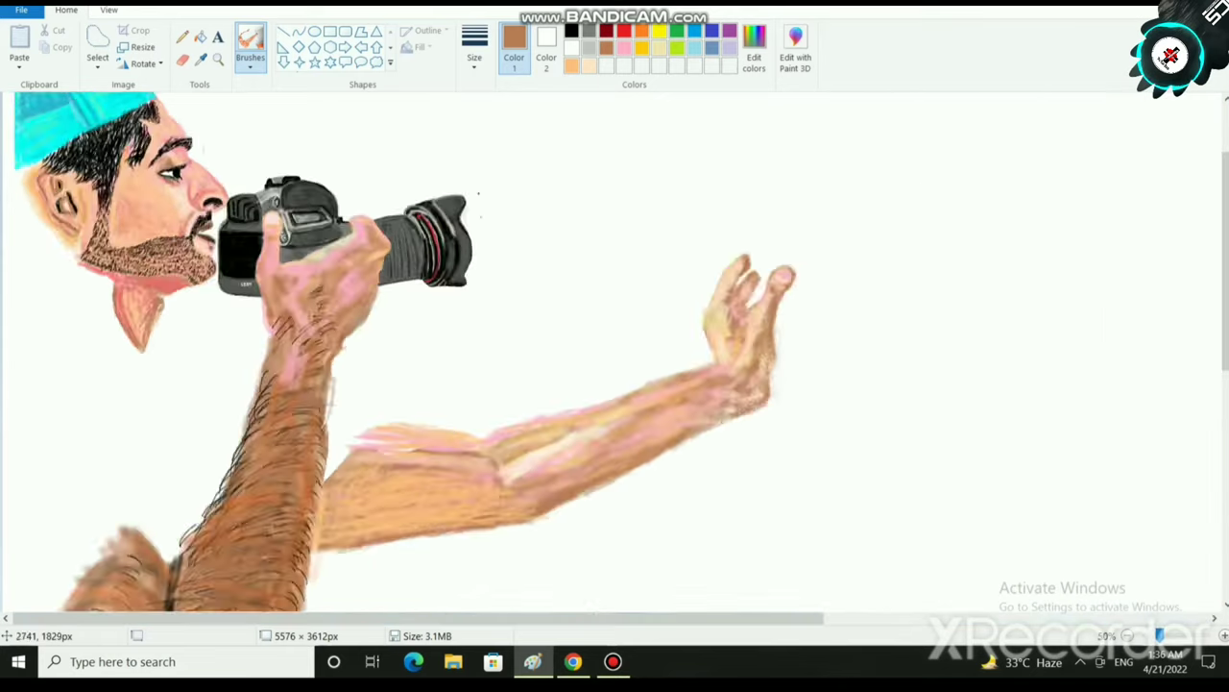
scroll(1008, 422, down, 1)
click(572, 47)
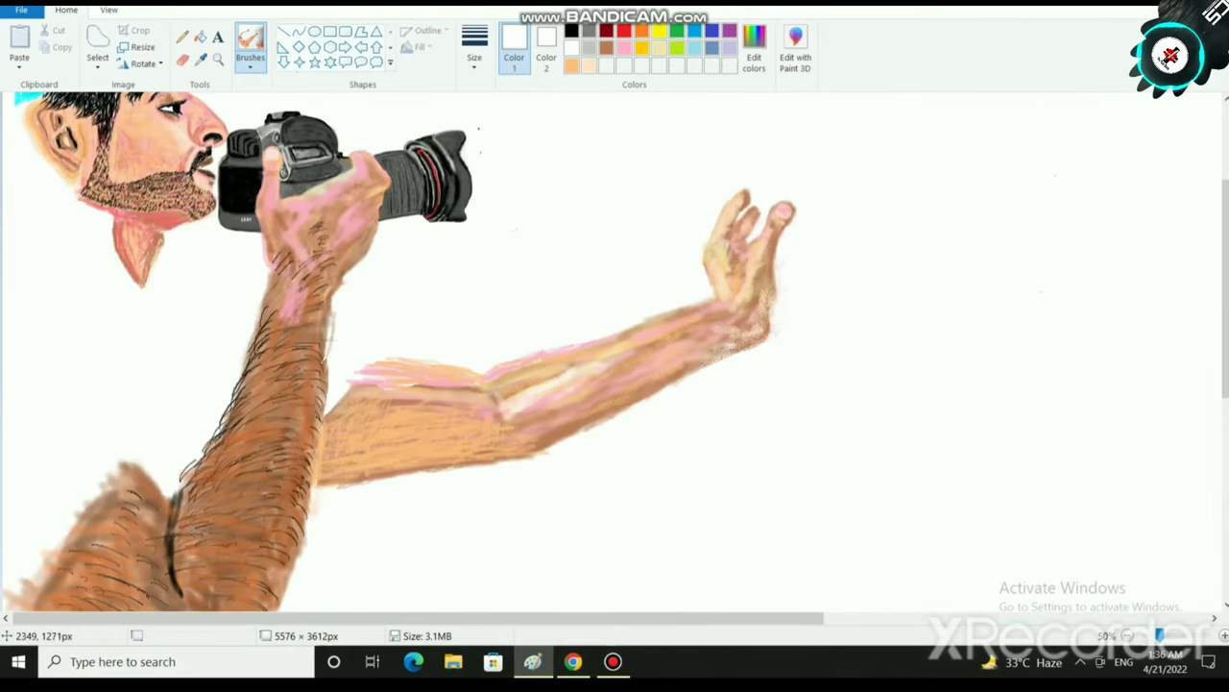
mouse_move(759, 344)
mouse_down()
mouse_move(764, 313)
mouse_move(769, 323)
mouse_up()
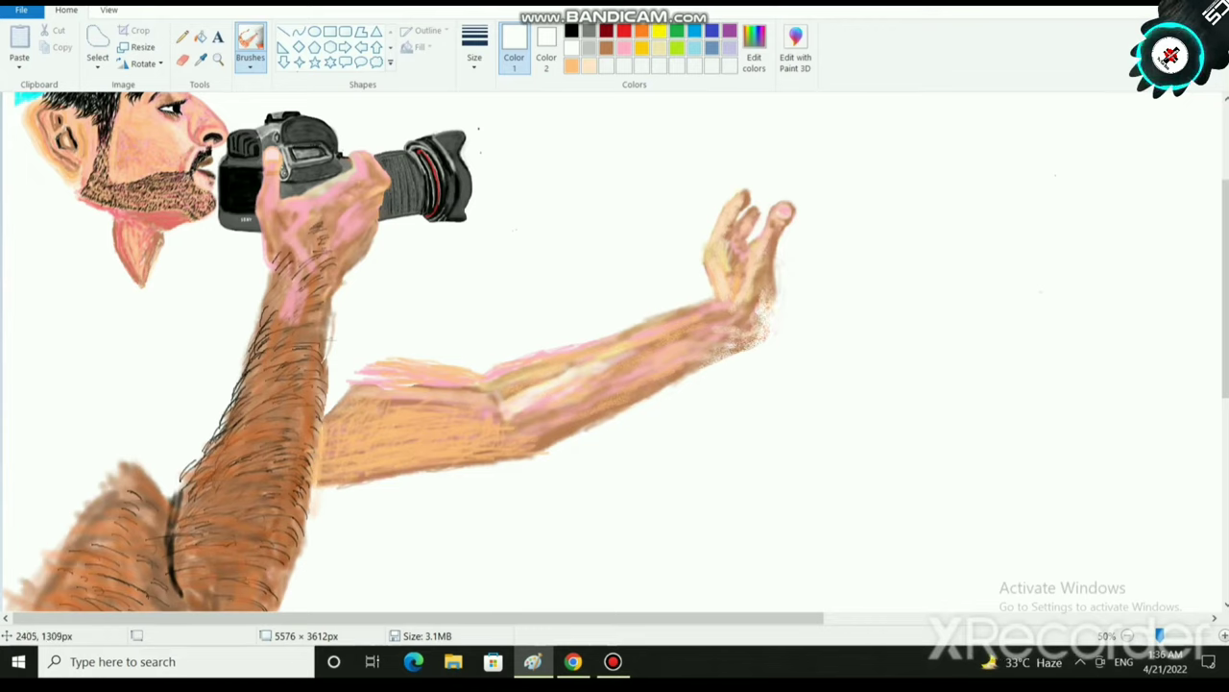
drag(782, 341, 771, 289)
mouse_move(754, 358)
mouse_down()
mouse_move(709, 369)
mouse_move(718, 352)
mouse_up()
drag(767, 315, 737, 334)
Undo the white airbrush strokes on the wrist, including one more trial stroke at its outer edge.
key(ctrl+z)
key(ctrl+z)
key(ctrl+z)
key(ctrl+z)
key(ctrl+z)
key(ctrl+z)
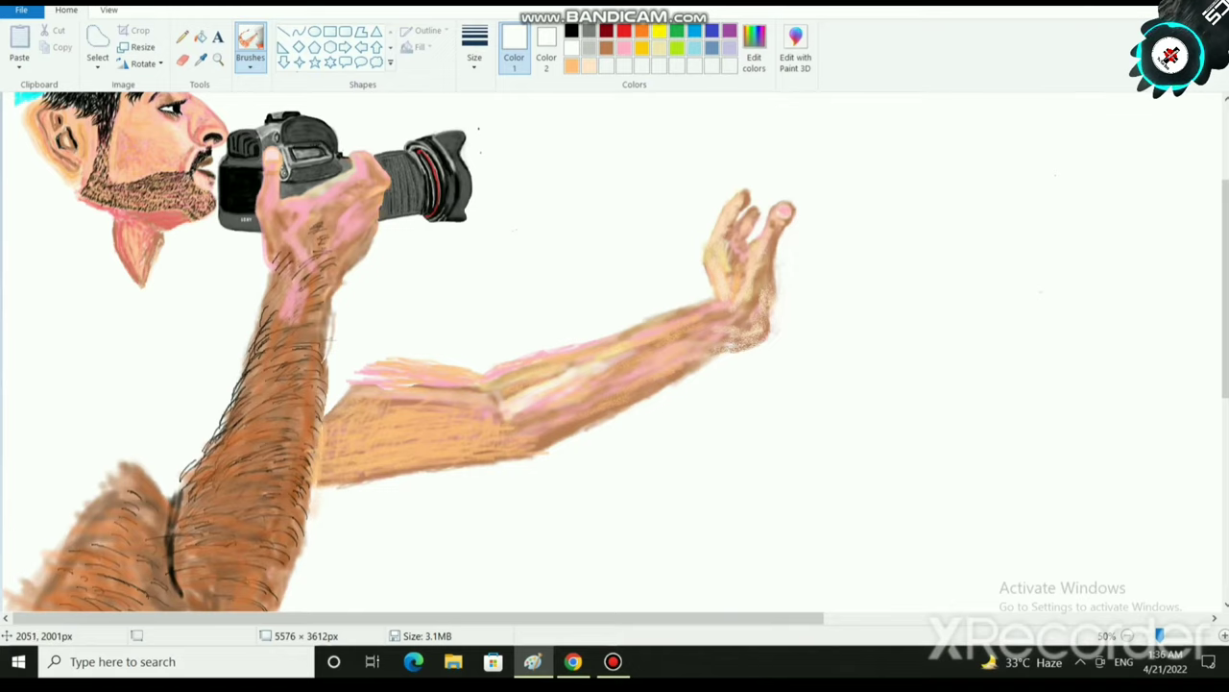
mouse_move(764, 338)
mouse_down()
mouse_move(713, 355)
mouse_move(769, 332)
mouse_up()
key(ctrl+z)
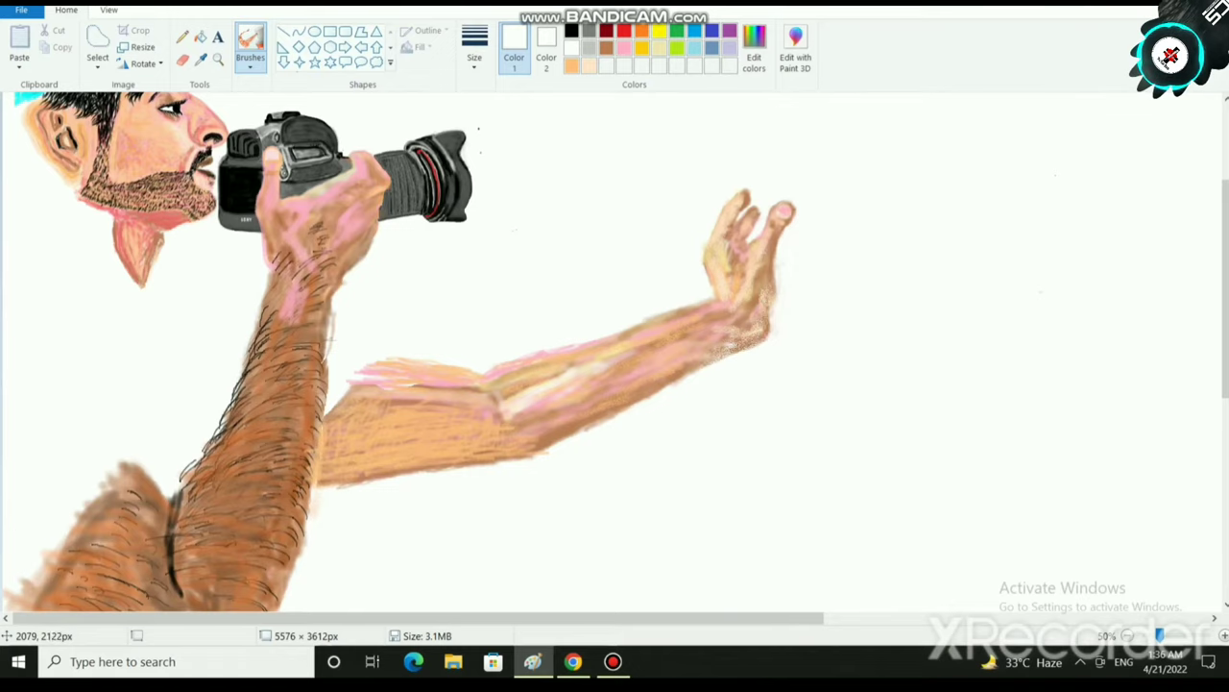
scroll(830, 519, down, 2)
scroll(830, 519, up, 1)
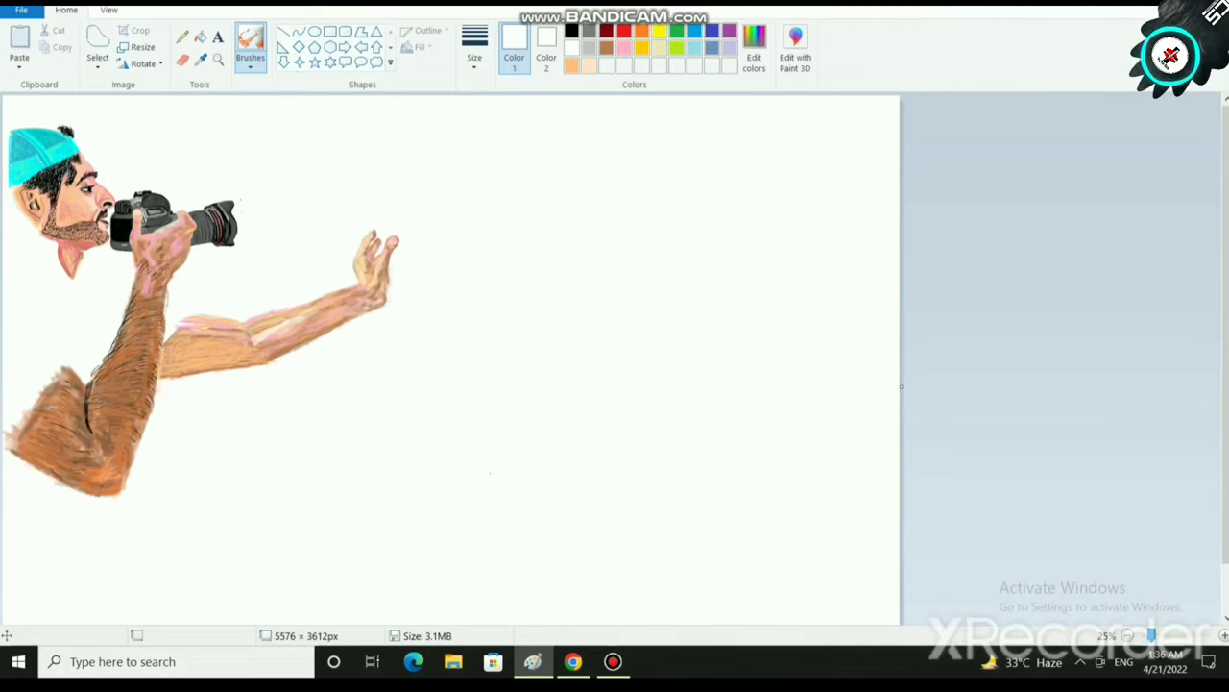
scroll(830, 519, up, 2)
click(109, 10)
click(67, 9)
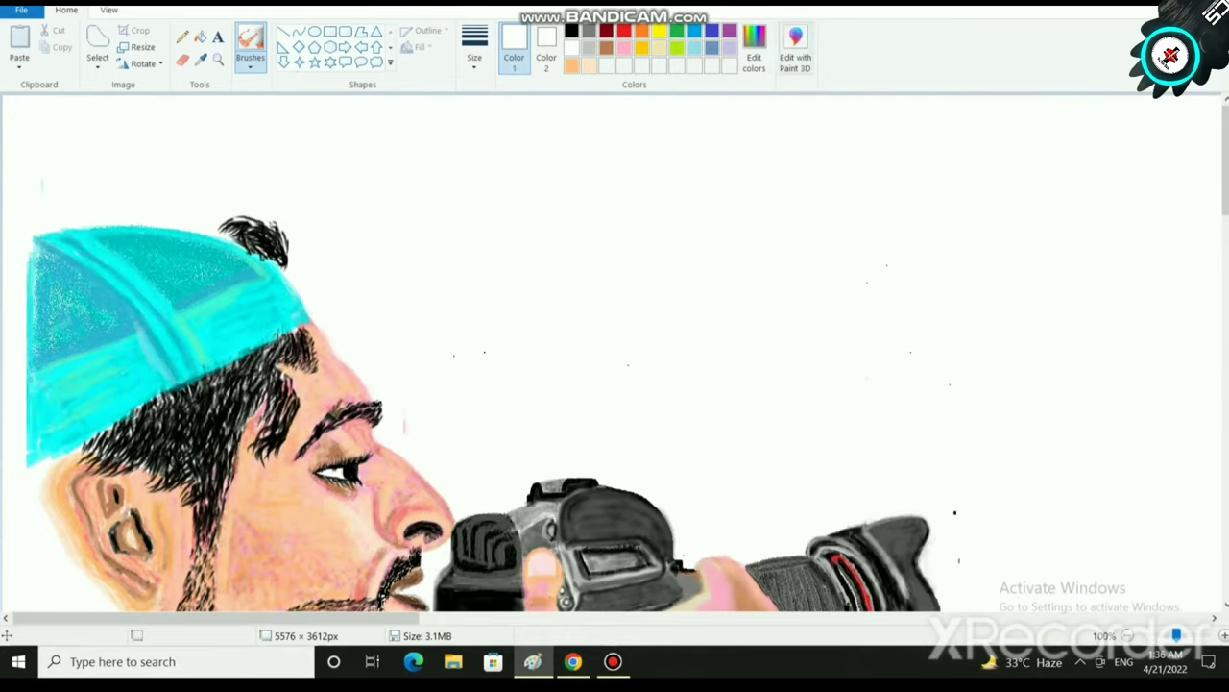
click(754, 50)
click(464, 301)
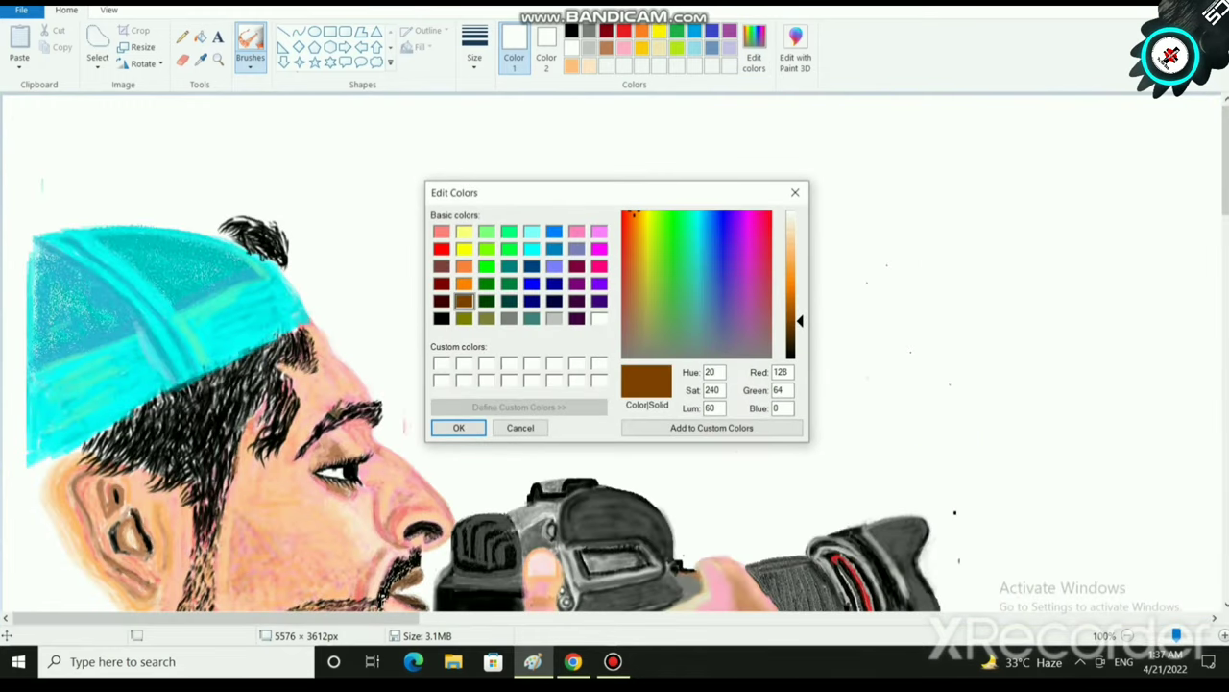
mouse_move(801, 321)
mouse_down()
mouse_move(800, 332)
mouse_move(800, 308)
mouse_up()
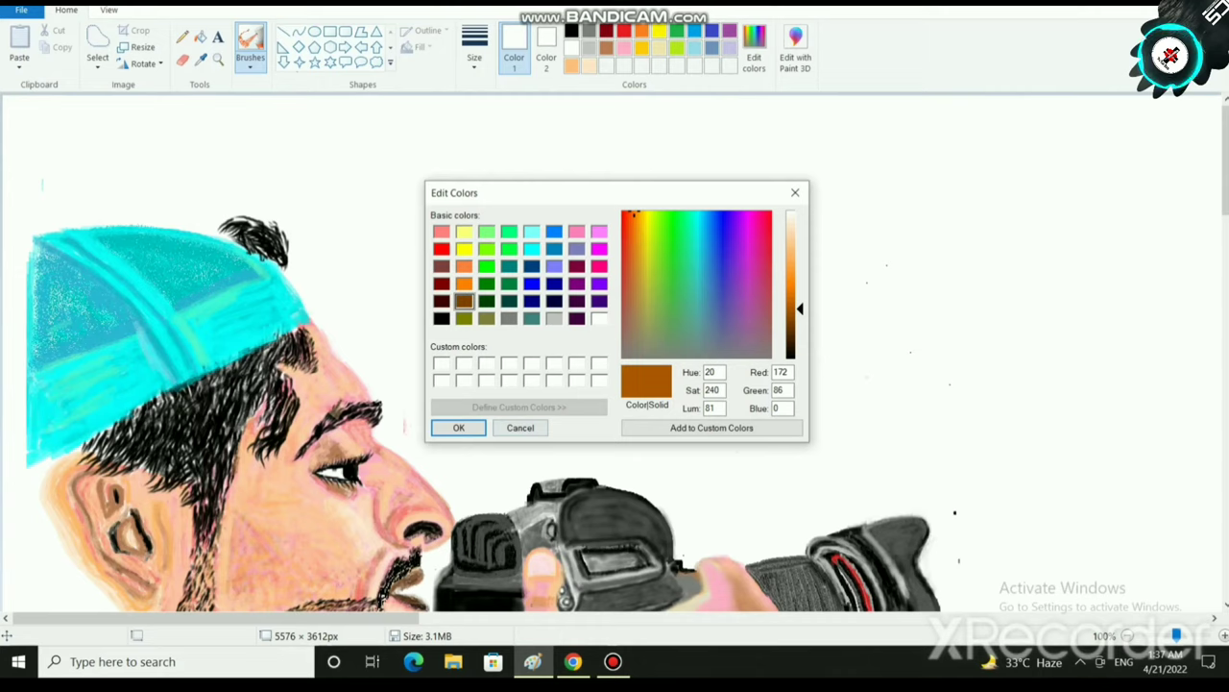
key(Return)
click(625, 48)
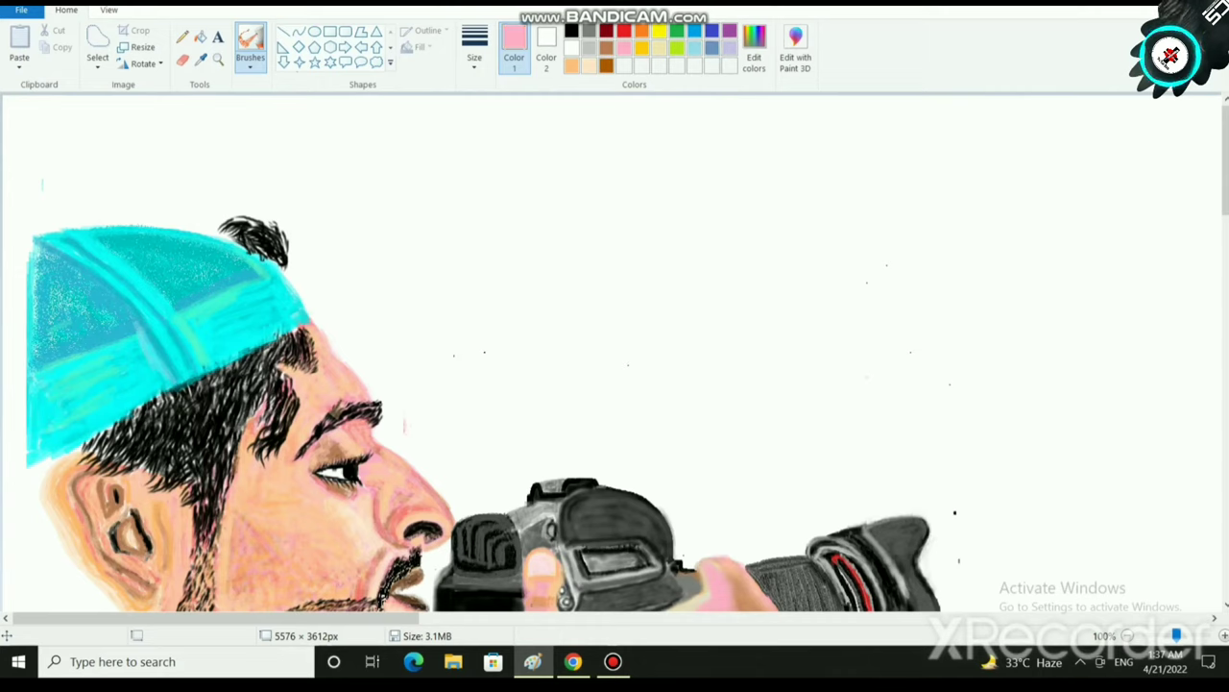
Mix a slightly lighter brown (RGB 189, 129, 96) and airbrush it over the upper part of the outstretched upper arm.
click(606, 49)
click(754, 53)
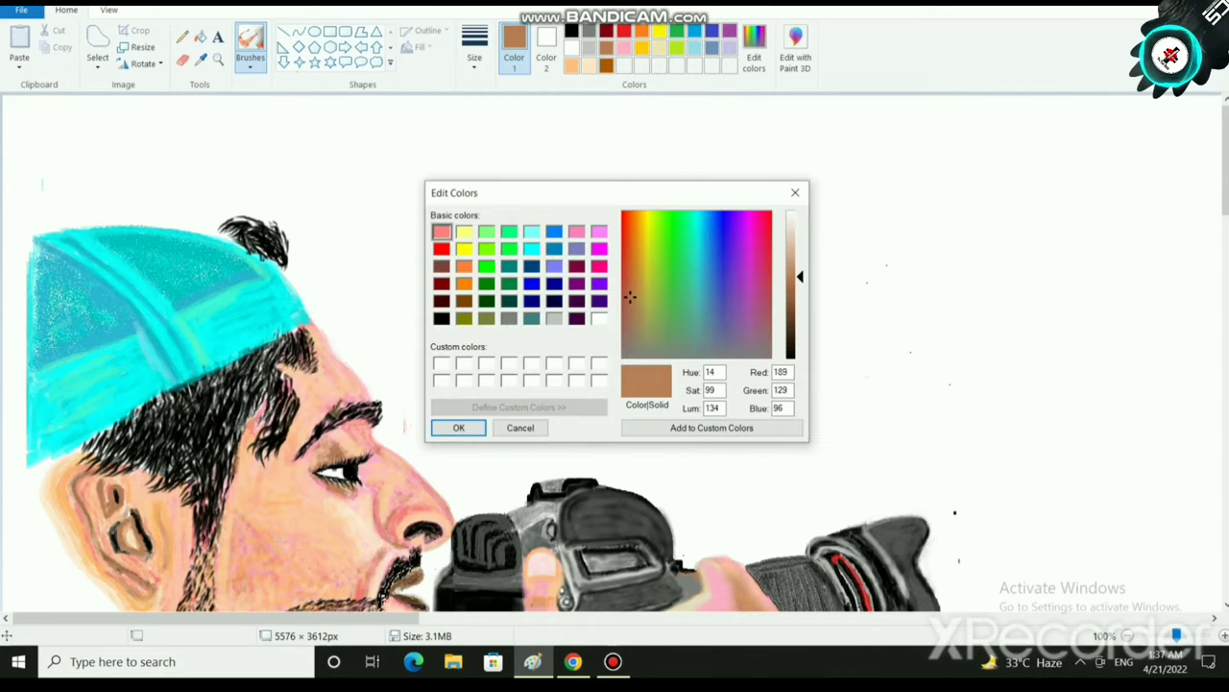
click(458, 427)
scroll(614, 346, down, 10)
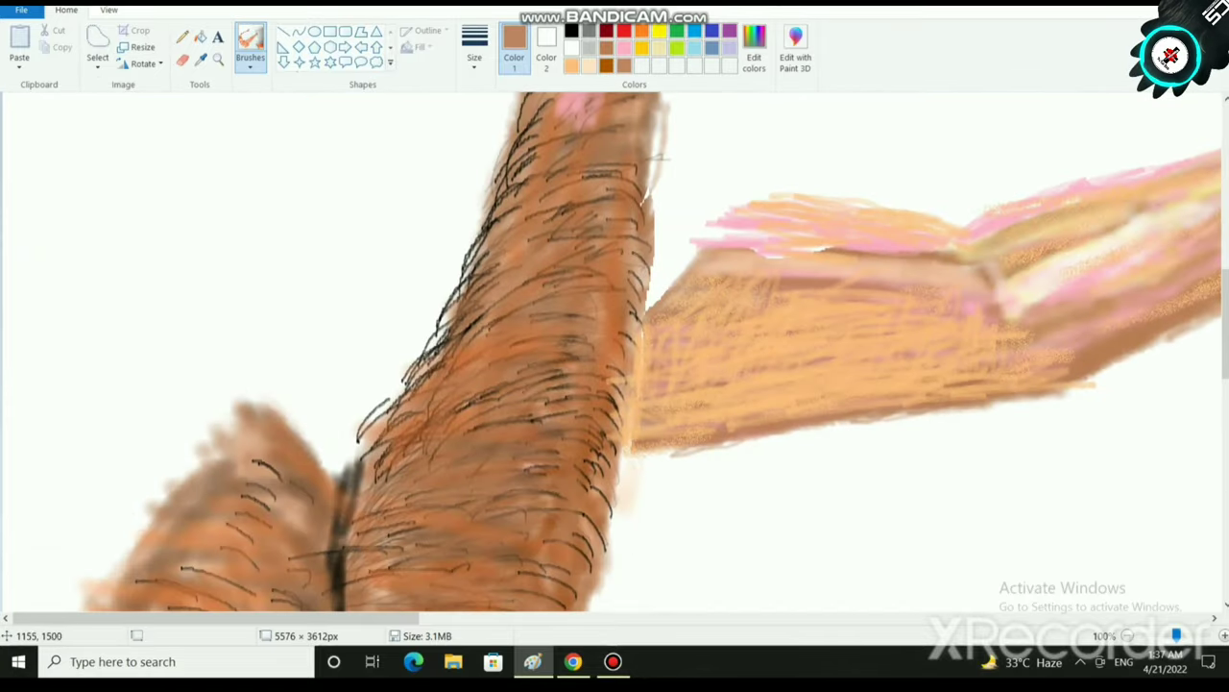
mouse_move(748, 289)
mouse_down()
mouse_move(831, 297)
mouse_move(862, 284)
mouse_move(893, 298)
mouse_up()
mouse_move(785, 265)
mouse_down()
mouse_move(862, 270)
mouse_move(845, 246)
mouse_move(762, 249)
mouse_move(974, 279)
mouse_up()
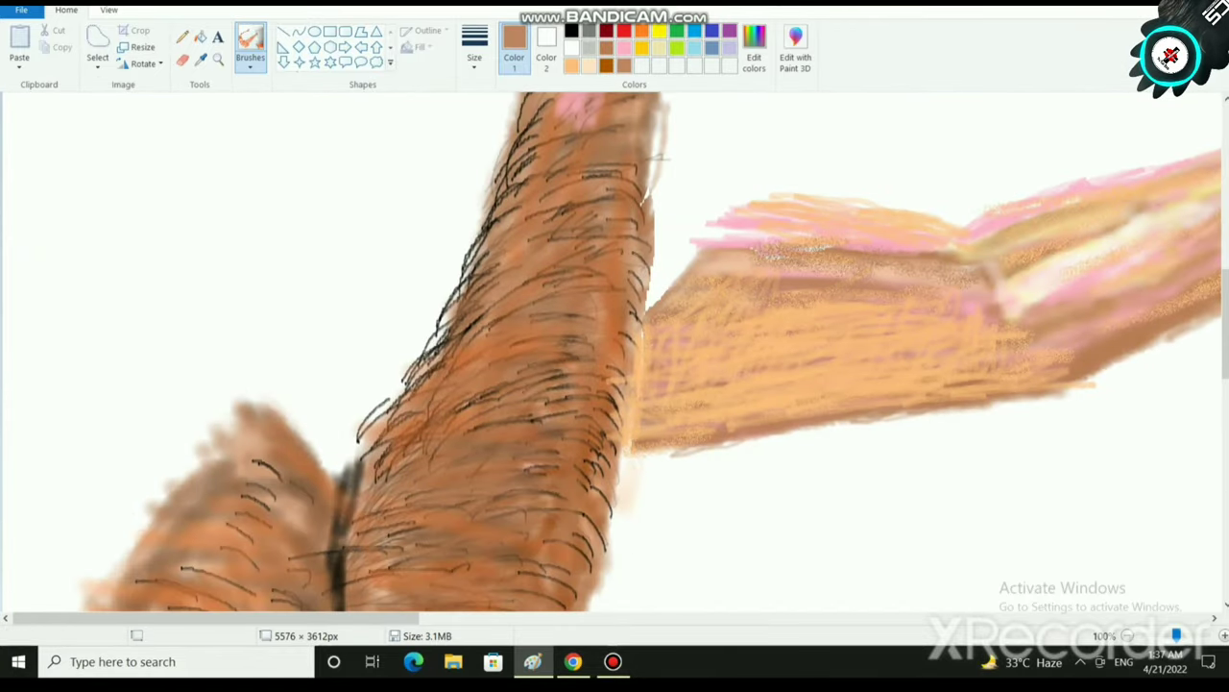
mouse_move(861, 265)
mouse_down()
mouse_move(762, 246)
mouse_move(850, 234)
mouse_move(933, 245)
mouse_move(758, 231)
mouse_move(937, 237)
mouse_move(793, 231)
mouse_up()
mouse_move(694, 333)
mouse_down()
mouse_move(890, 290)
mouse_move(868, 287)
mouse_up()
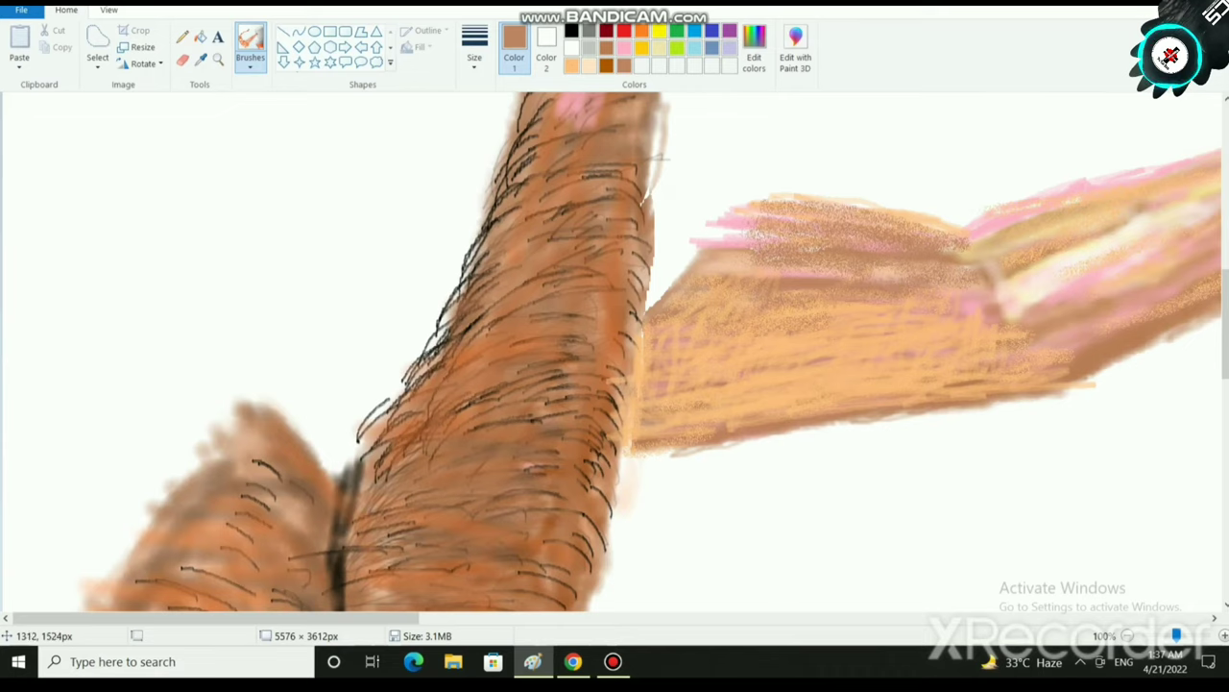
Airbrush a short light orange stroke on the neck just beneath the bearded jaw.
scroll(868, 288, down, 3)
key(ctrl+Page_Up)
key(ctrl+Page_Up)
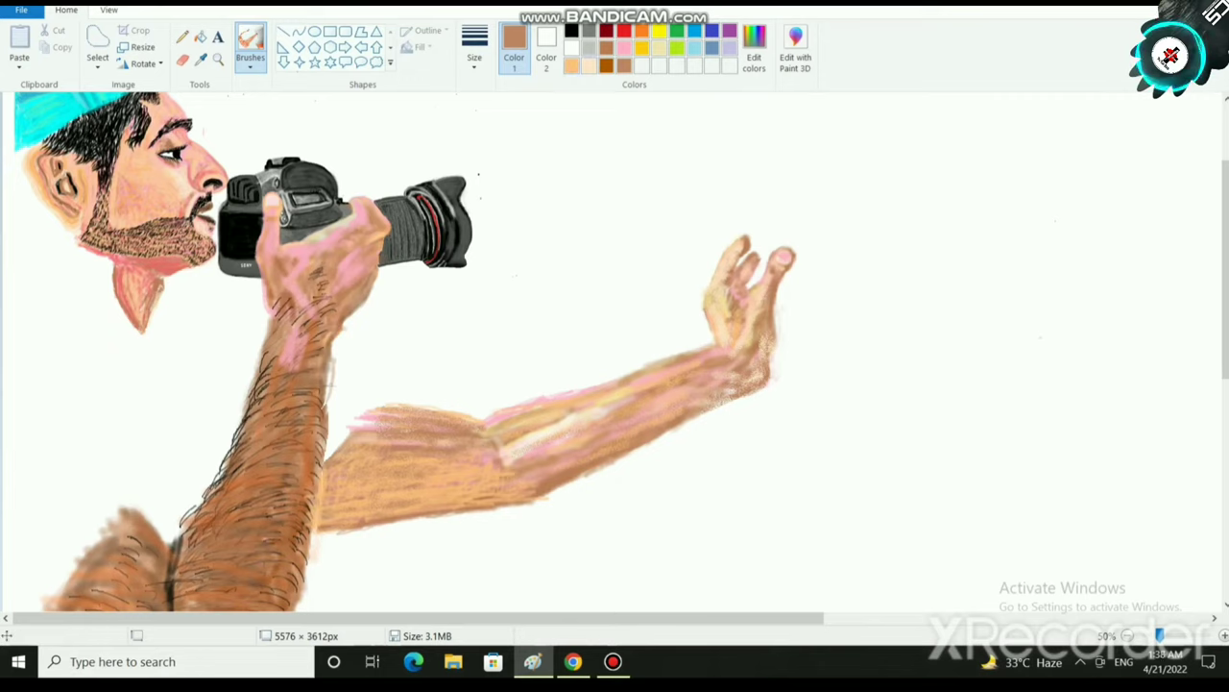
click(572, 66)
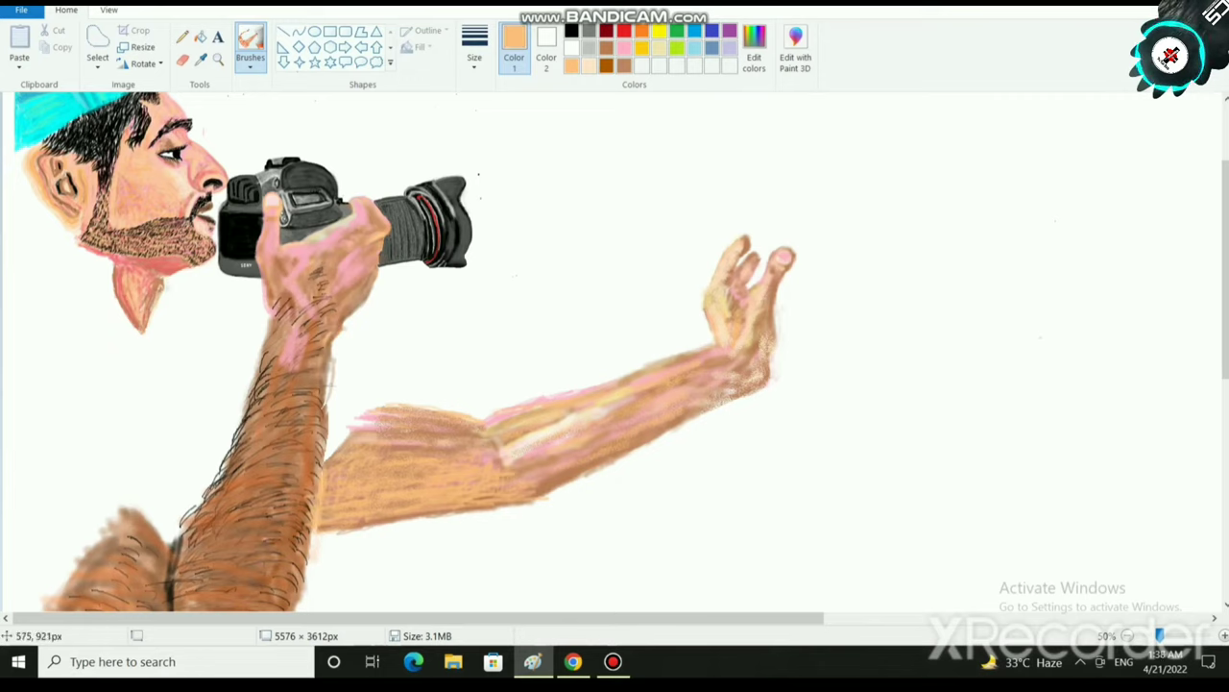
drag(143, 261, 161, 269)
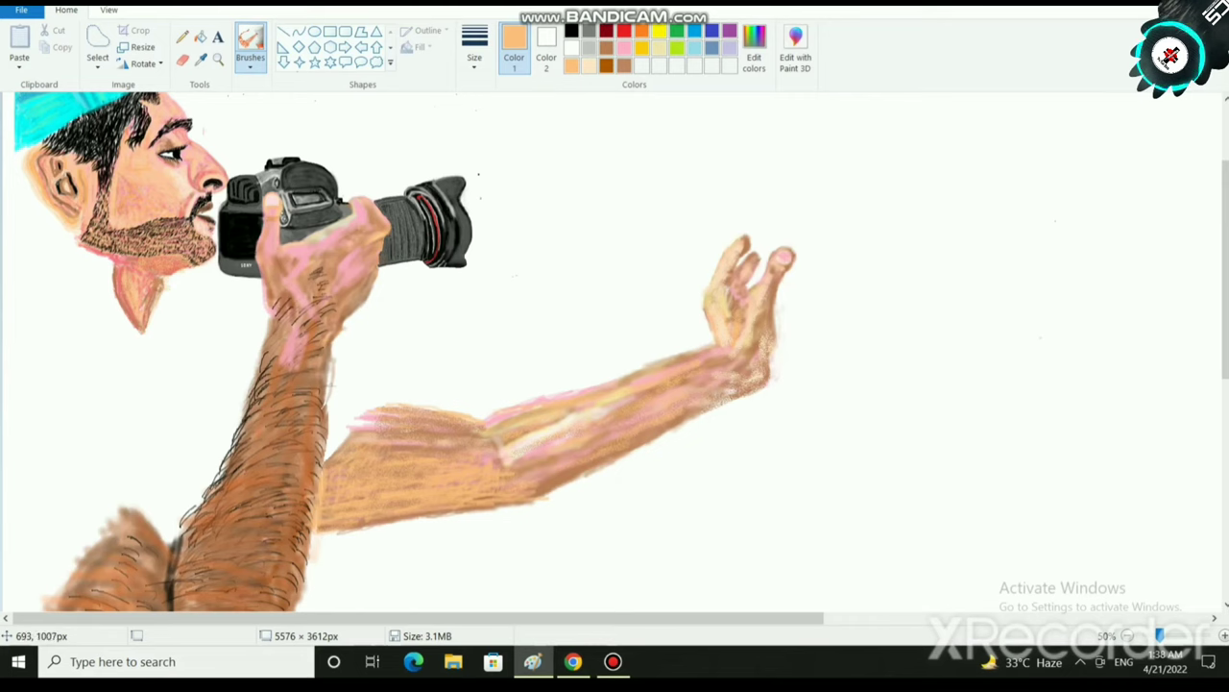
Examine the whole portrait at reduced zoom, close up on the head and camera, and in full-screen view.
scroll(241, 394, down, 2)
scroll(242, 405, up, 1)
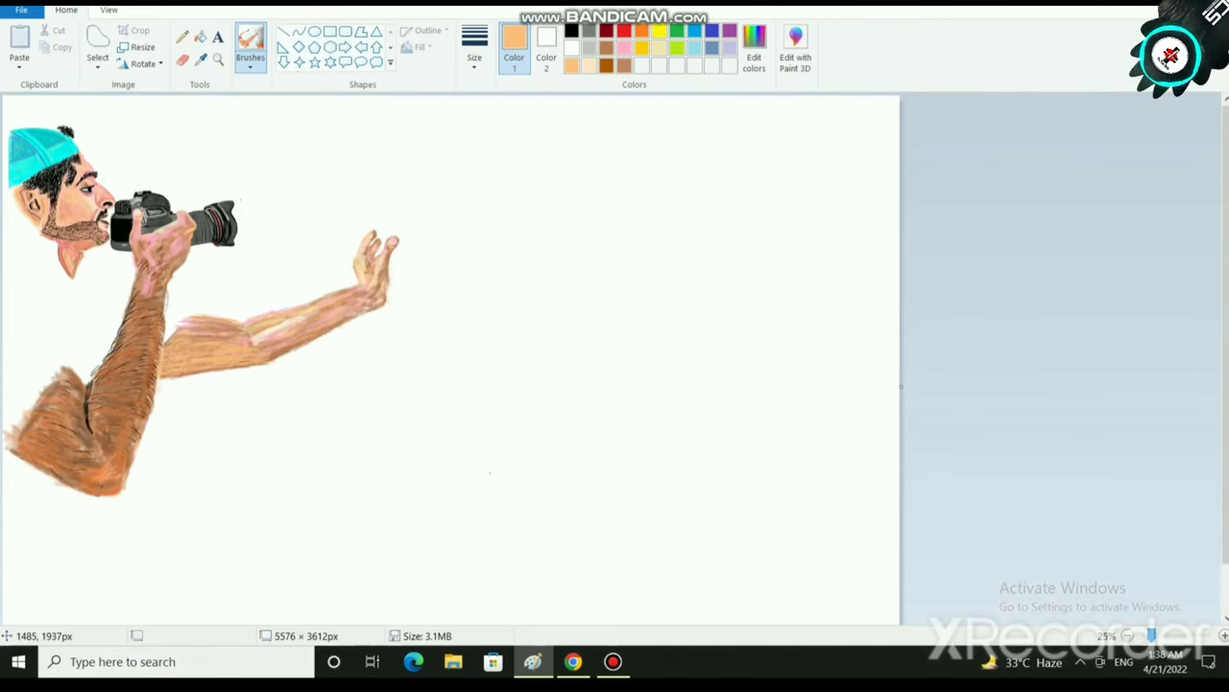
scroll(587, 557, up, 2)
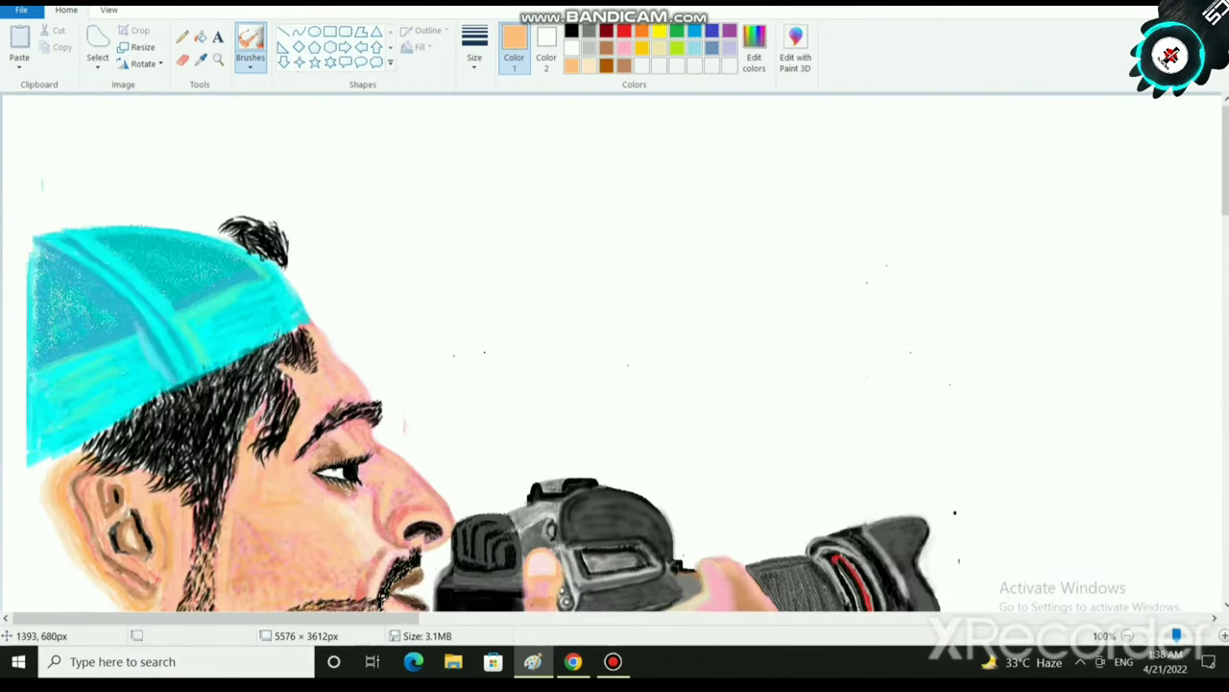
scroll(781, 560, down, 3)
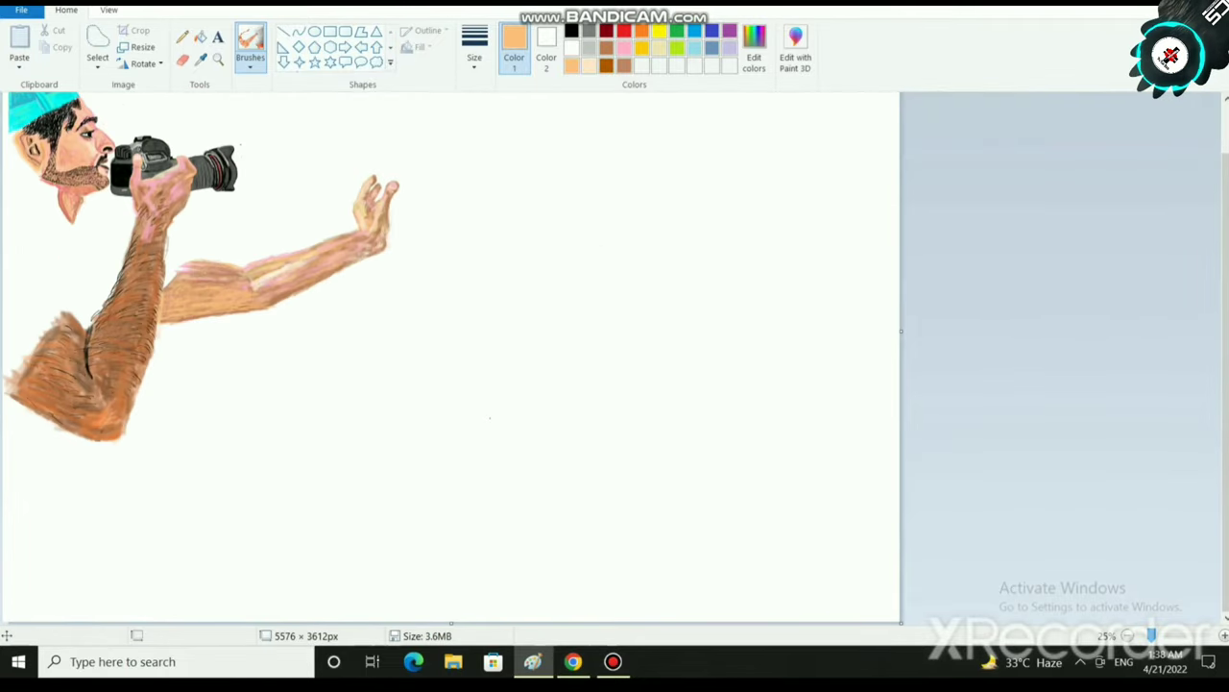
scroll(452, 355, up, 1)
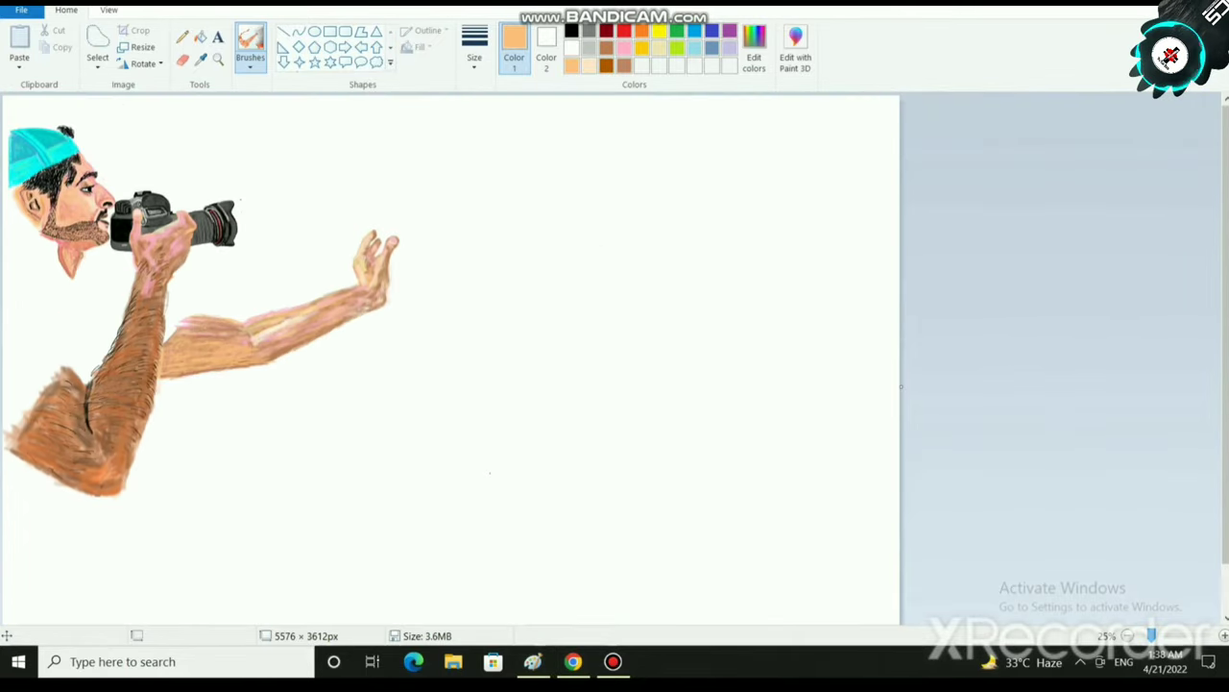
click(108, 10)
click(190, 48)
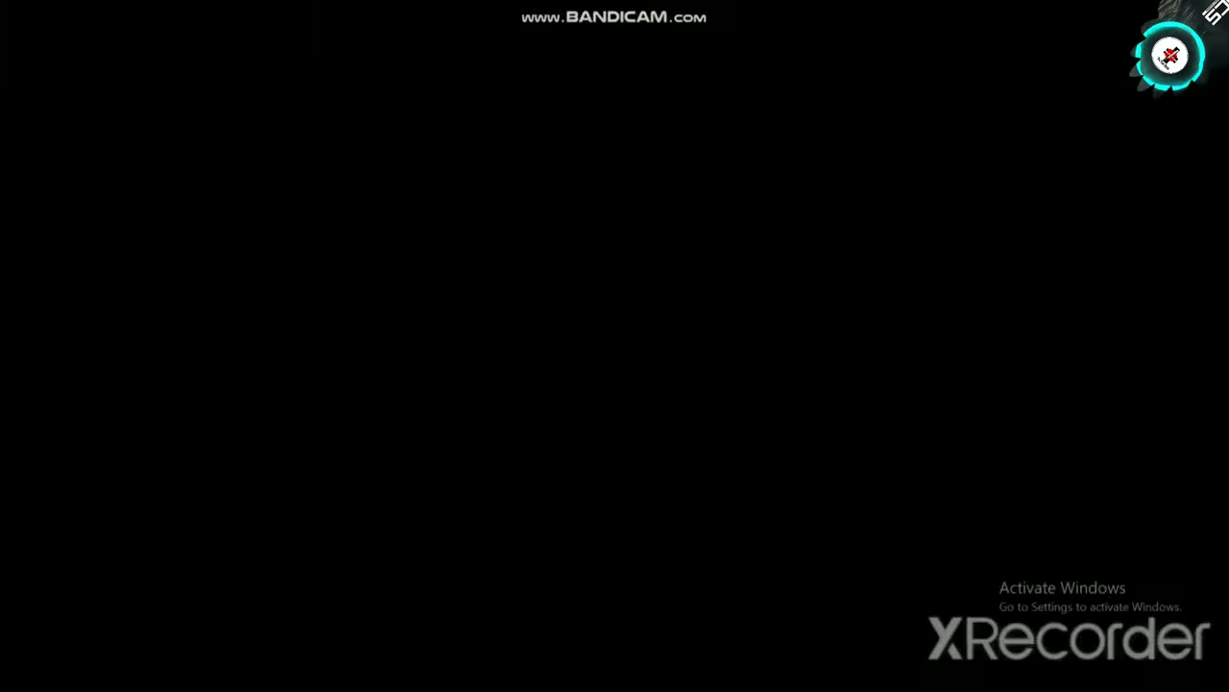
key(Escape)
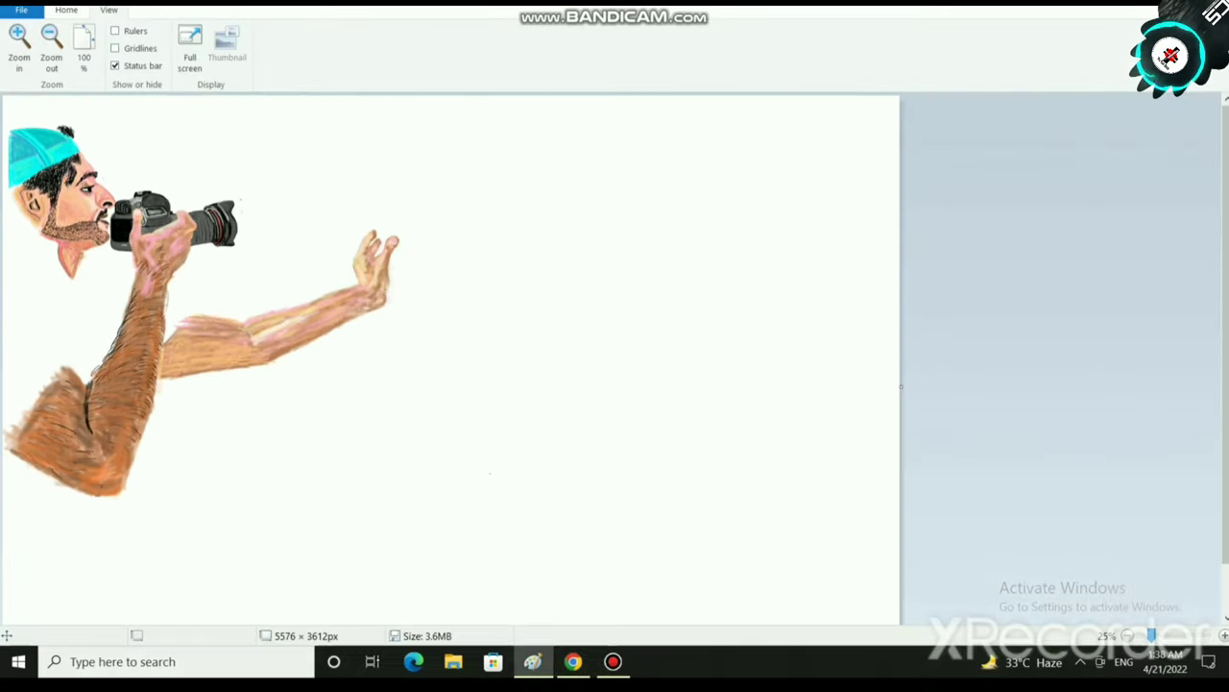
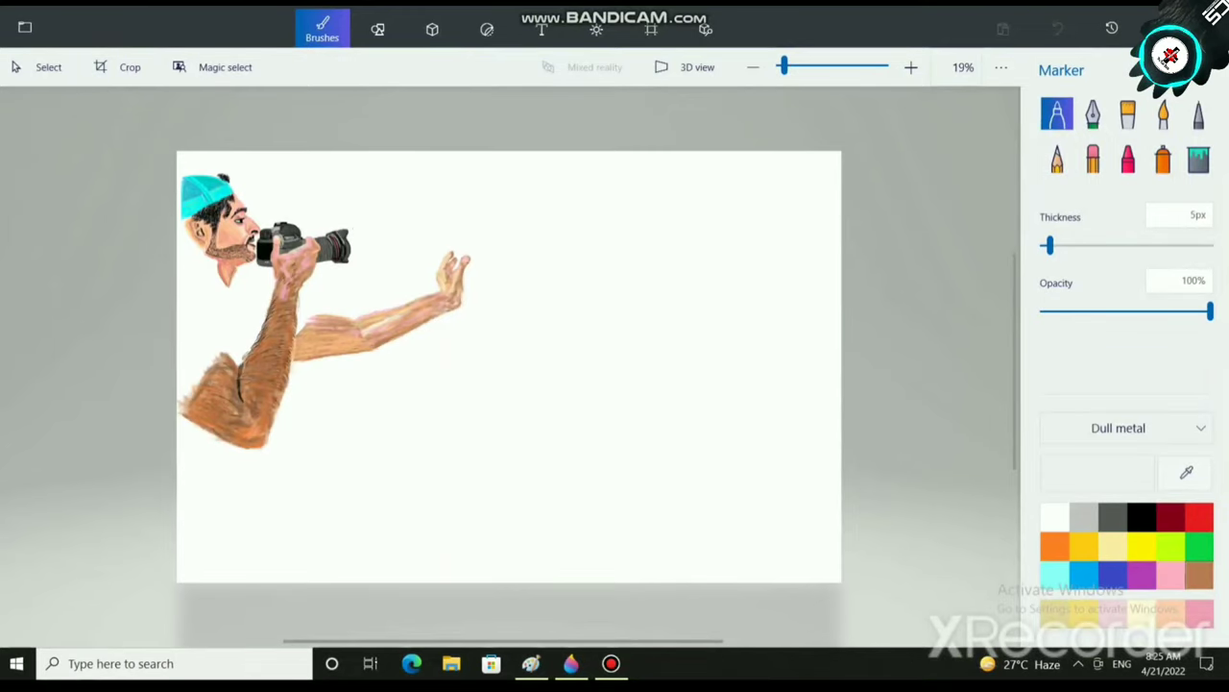
Add a short brown Marker stroke on the heel of the outstretched hand and set the Marker thickness to 9 px.
scroll(813, 480, up, 10)
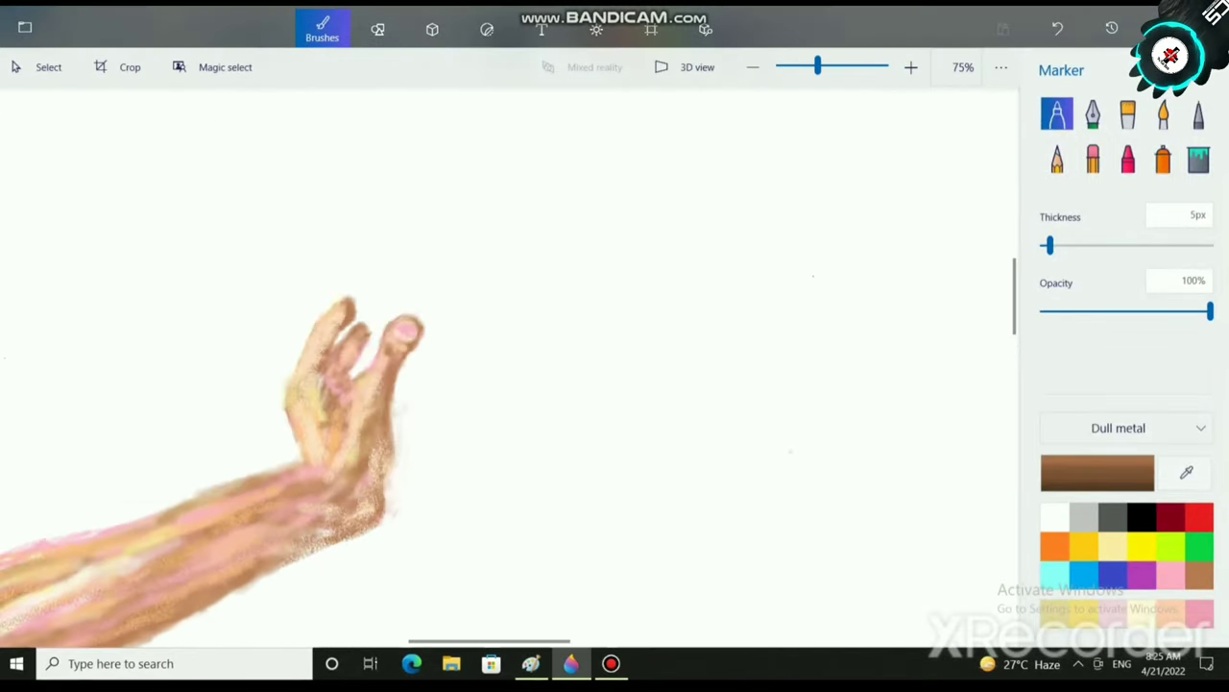
scroll(433, 494, up, 4)
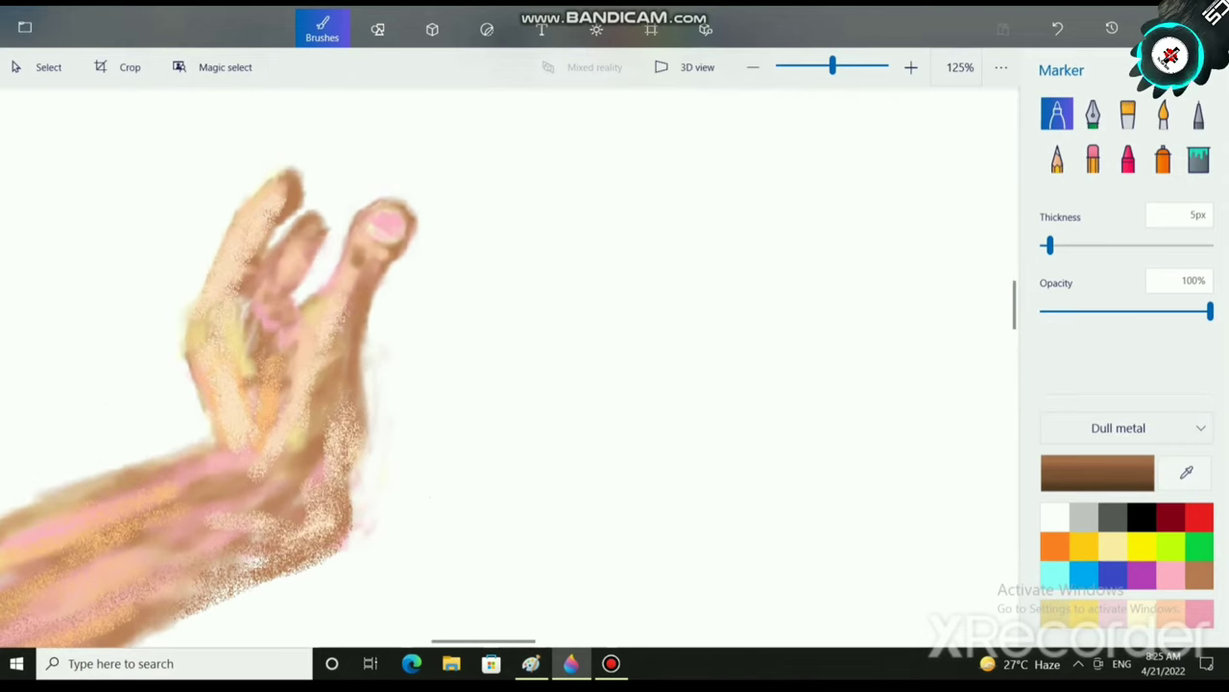
drag(344, 356, 327, 388)
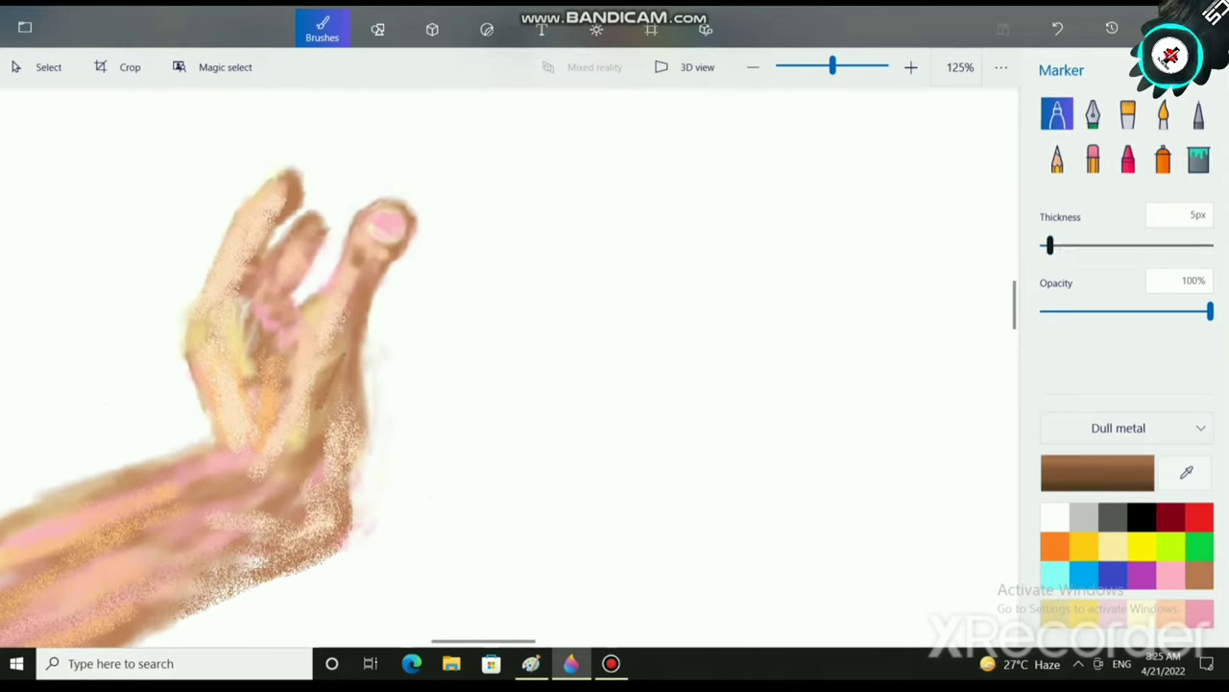
drag(1050, 246, 1056, 246)
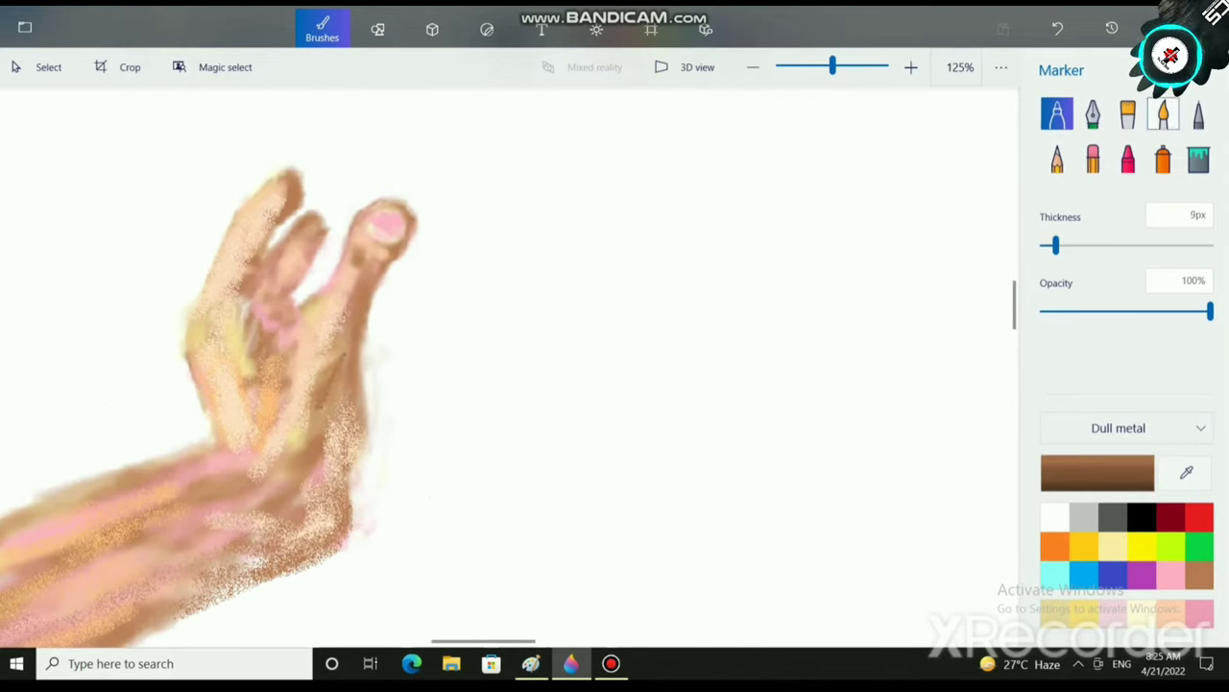
Shade the thumb's outer edge and the rim around its nail in brown with the Watercolor brush.
click(1163, 114)
mouse_move(340, 391)
mouse_down()
mouse_move(339, 435)
mouse_move(375, 300)
mouse_move(358, 408)
mouse_up()
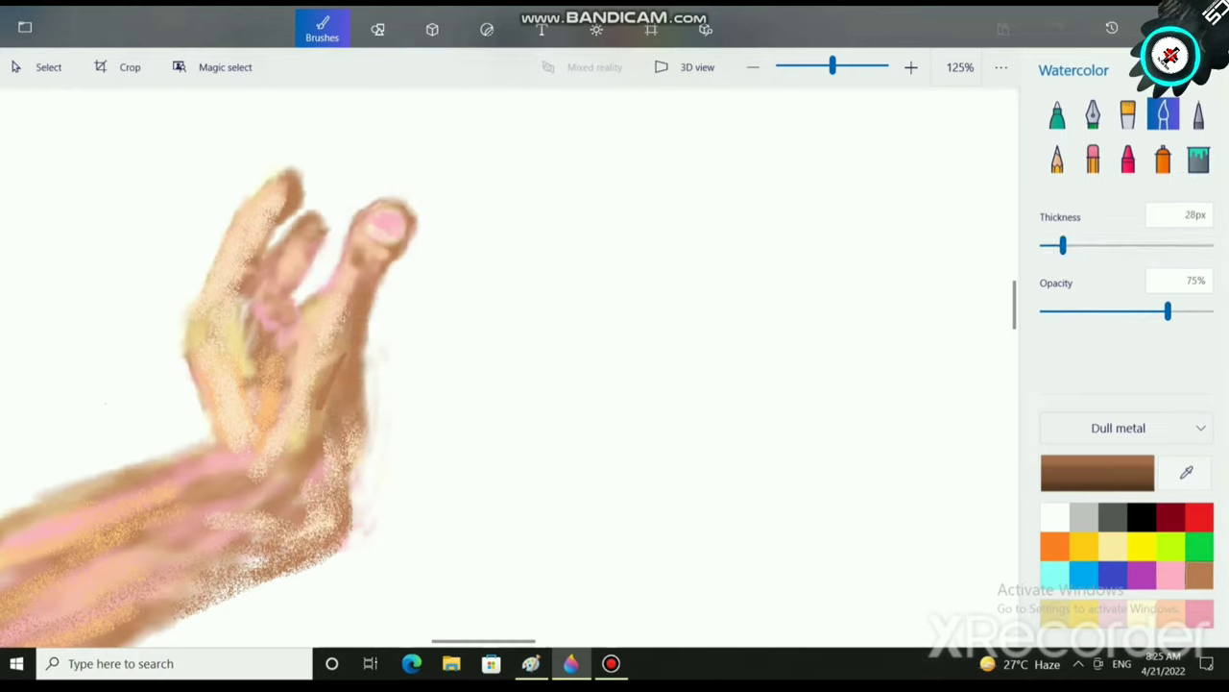
mouse_move(365, 276)
mouse_down()
mouse_move(407, 208)
mouse_move(367, 227)
mouse_up()
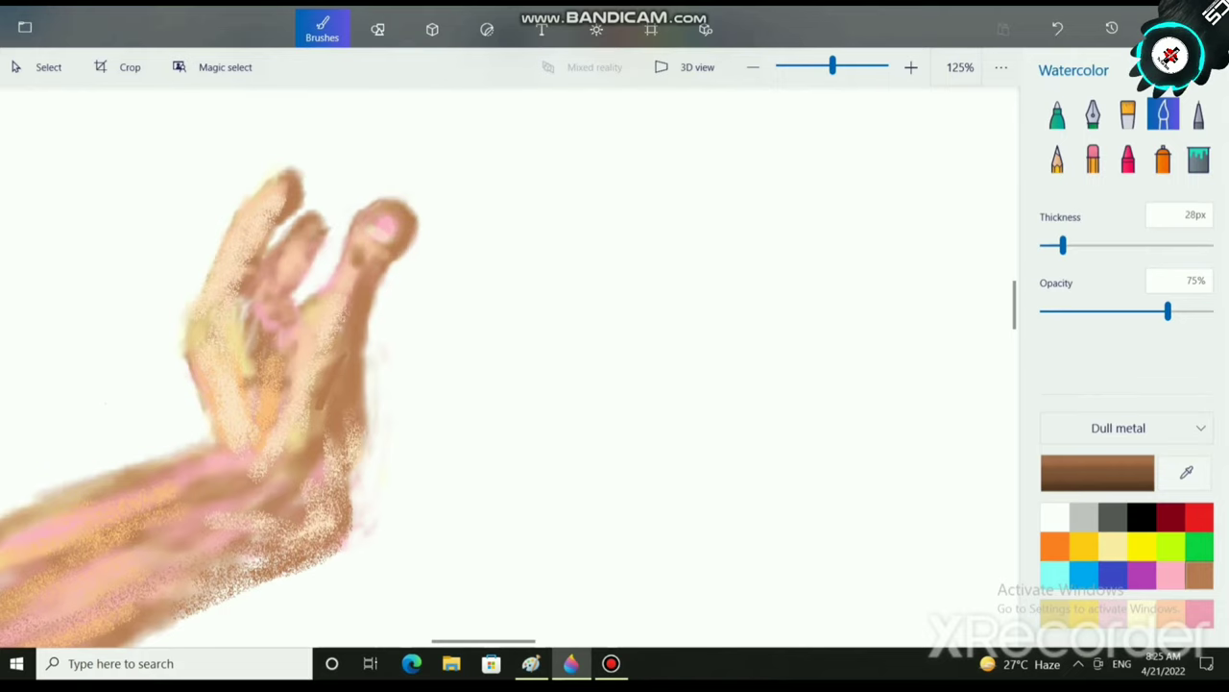
scroll(380, 546, down, 1)
scroll(379, 545, up, 2)
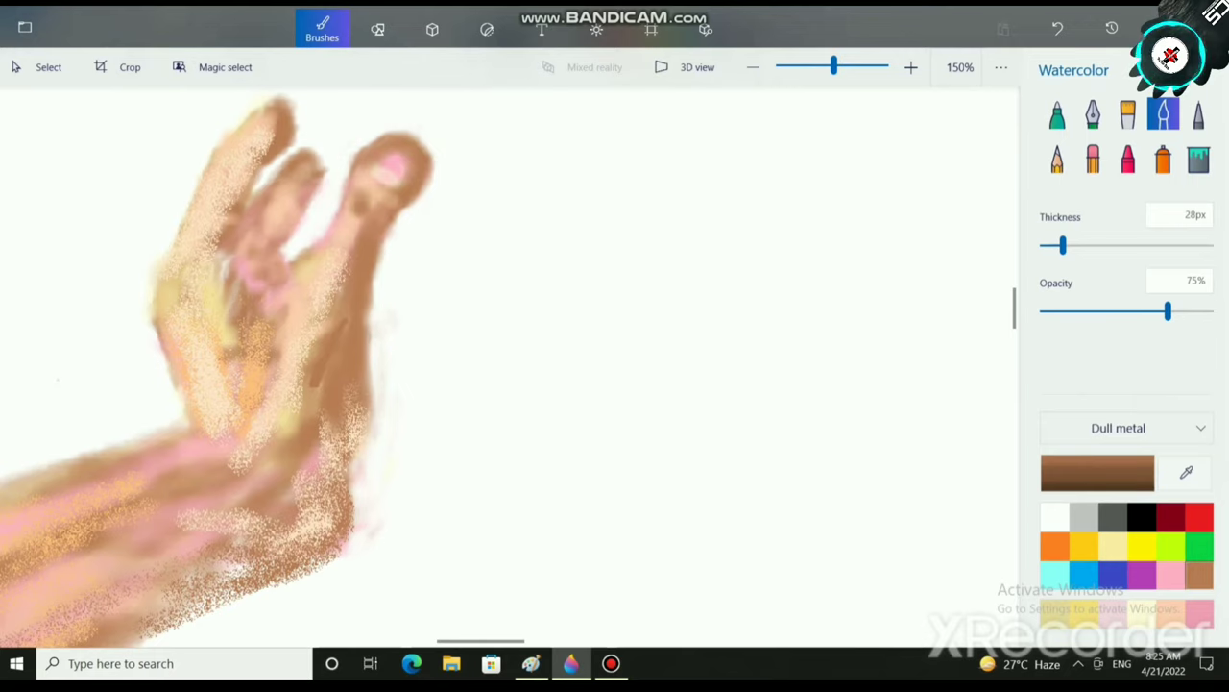
key(ctrl+z)
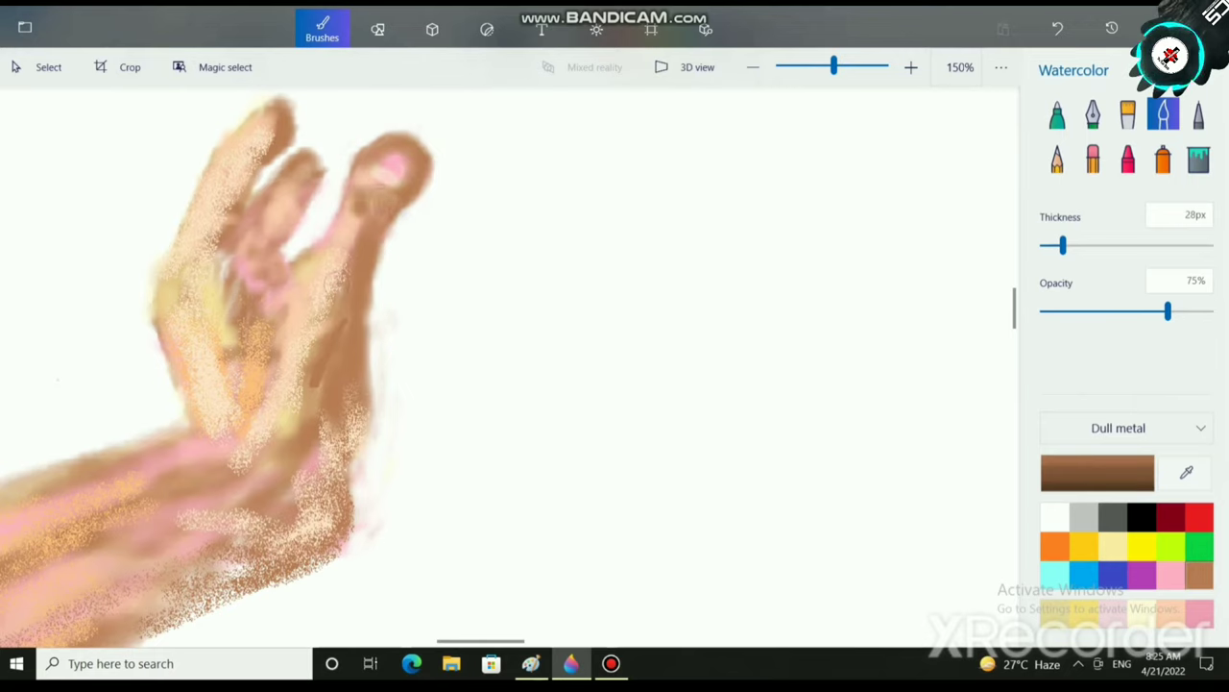
Darken the heel of the hand and the wrist with brown Watercolor strokes.
drag(322, 374, 285, 413)
drag(278, 461, 154, 480)
drag(296, 494, 214, 545)
mouse_move(288, 539)
mouse_down()
mouse_move(110, 603)
mouse_move(275, 561)
mouse_move(313, 446)
mouse_move(334, 534)
mouse_up()
mouse_move(331, 475)
mouse_down()
mouse_move(348, 413)
mouse_move(373, 389)
mouse_up()
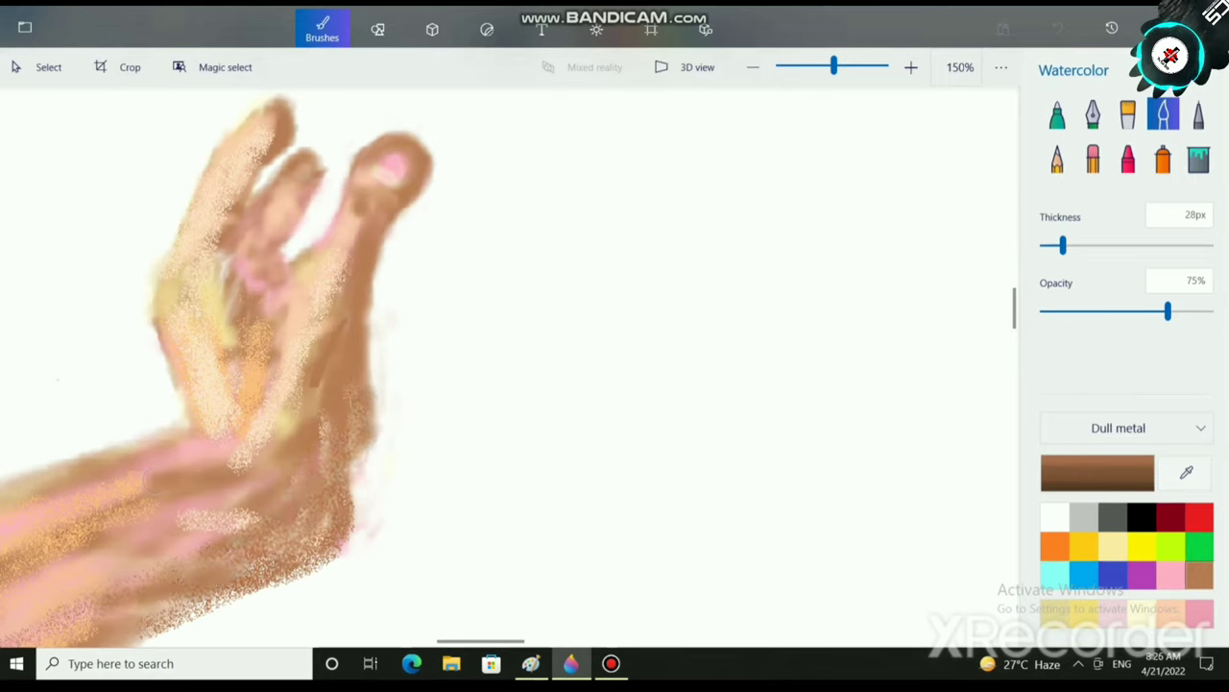
drag(351, 450, 355, 460)
Draw a brown crease on the lower palm with the 20 px Crayon, undoing the test stroke on the blank canvas.
click(1054, 517)
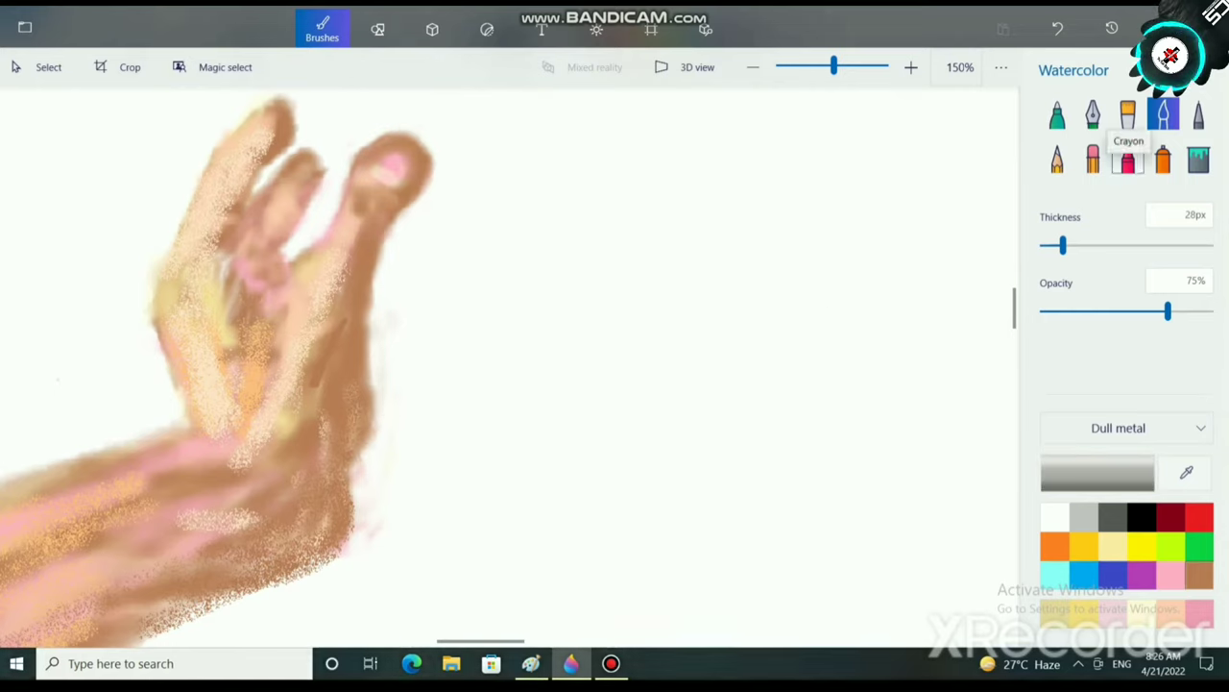
click(1128, 160)
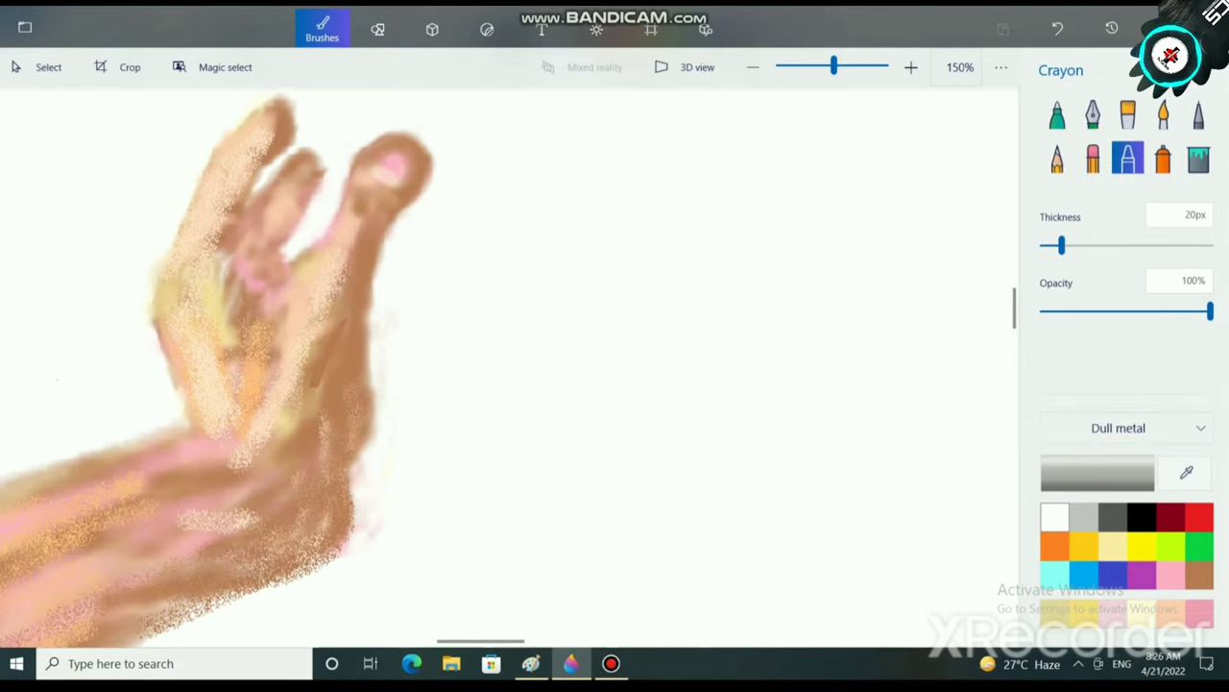
click(1199, 574)
drag(725, 370, 732, 471)
key(ctrl+z)
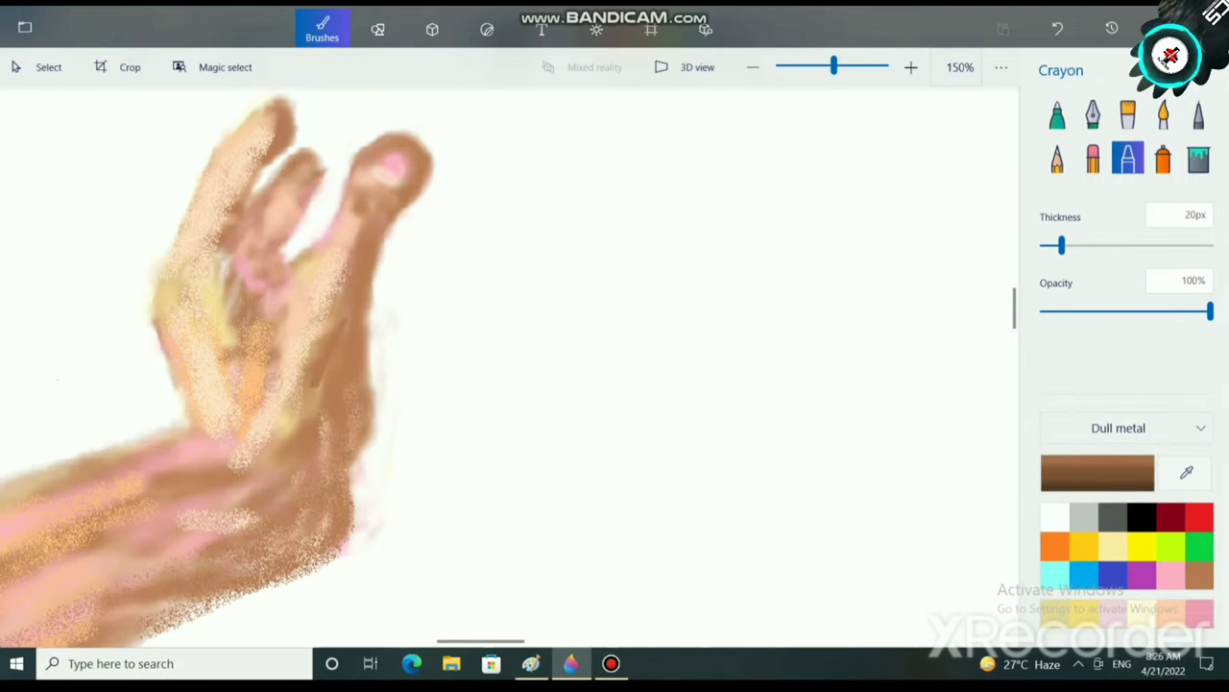
drag(283, 375, 221, 461)
mouse_move(267, 393)
mouse_down()
mouse_move(246, 404)
mouse_move(232, 443)
mouse_move(270, 390)
mouse_up()
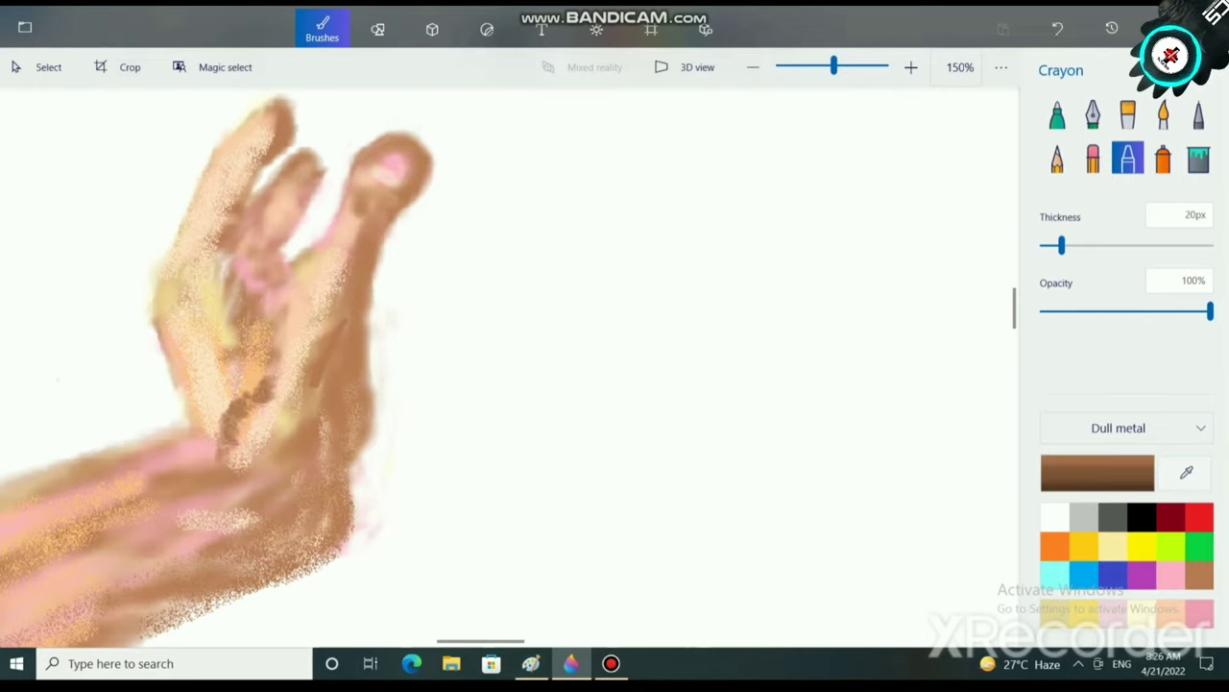
Add brown Crayon creases across the palm, at the hand's outer knuckle and across the joints of the tallest finger.
drag(265, 287, 199, 356)
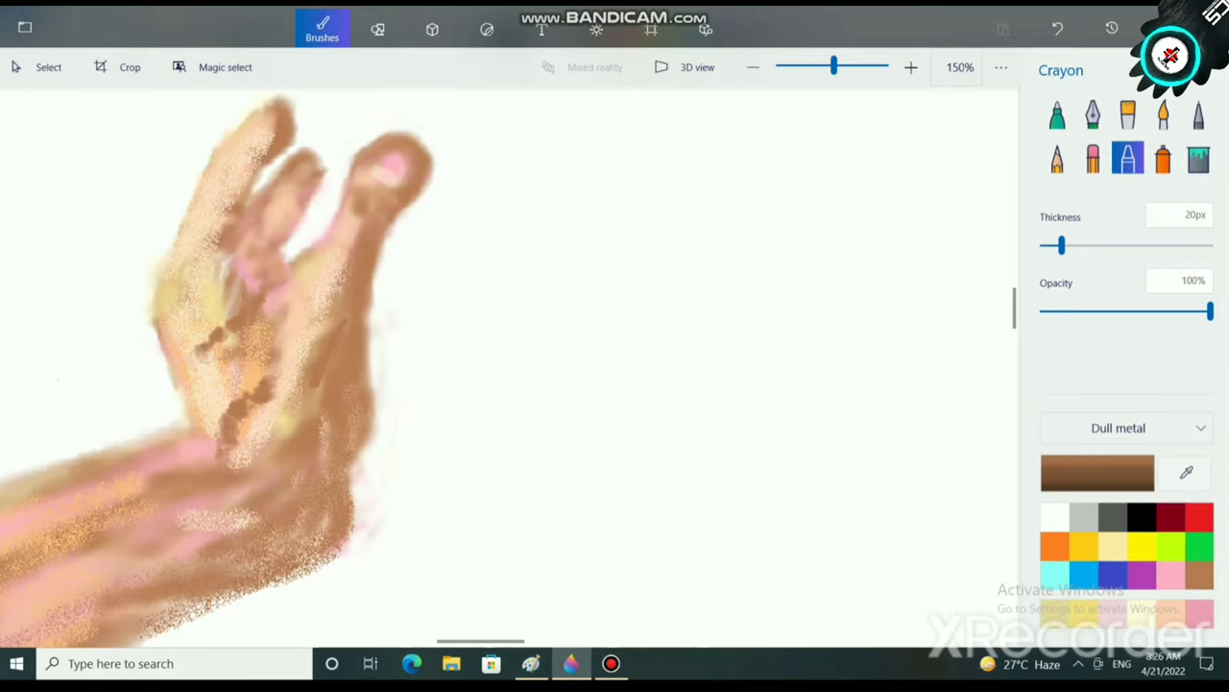
mouse_move(177, 267)
mouse_down()
mouse_move(146, 348)
mouse_move(169, 341)
mouse_up()
mouse_move(162, 286)
mouse_down()
mouse_move(169, 344)
mouse_move(174, 300)
mouse_up()
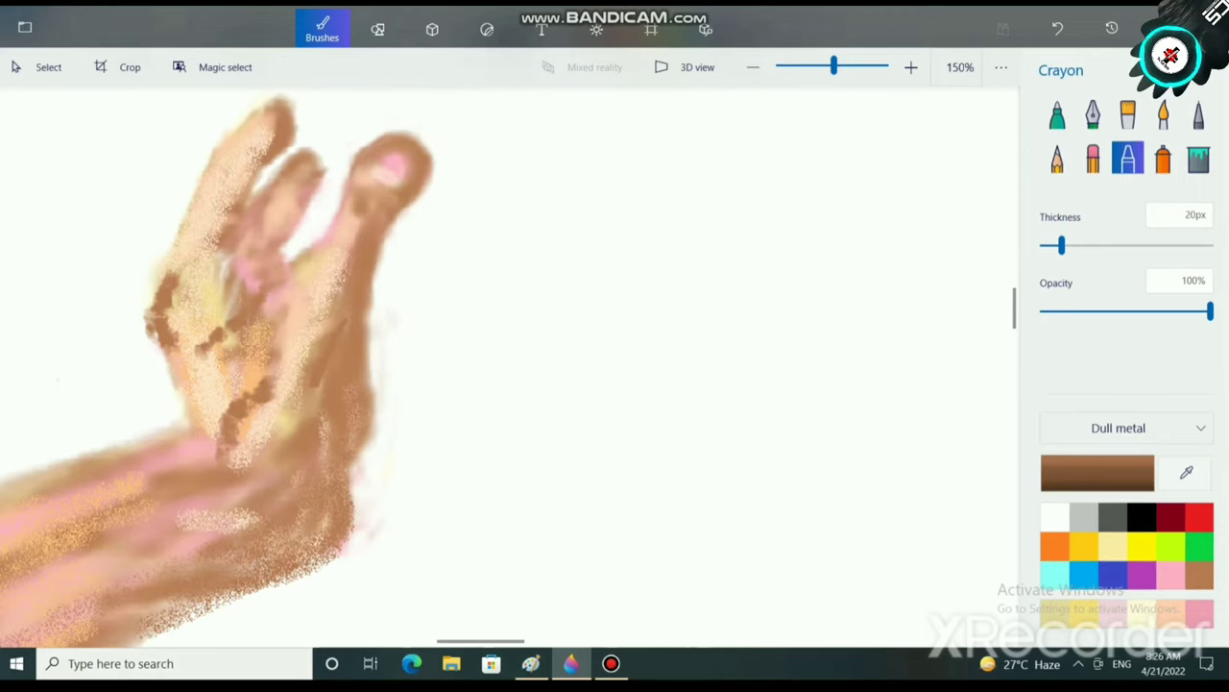
drag(231, 140, 267, 171)
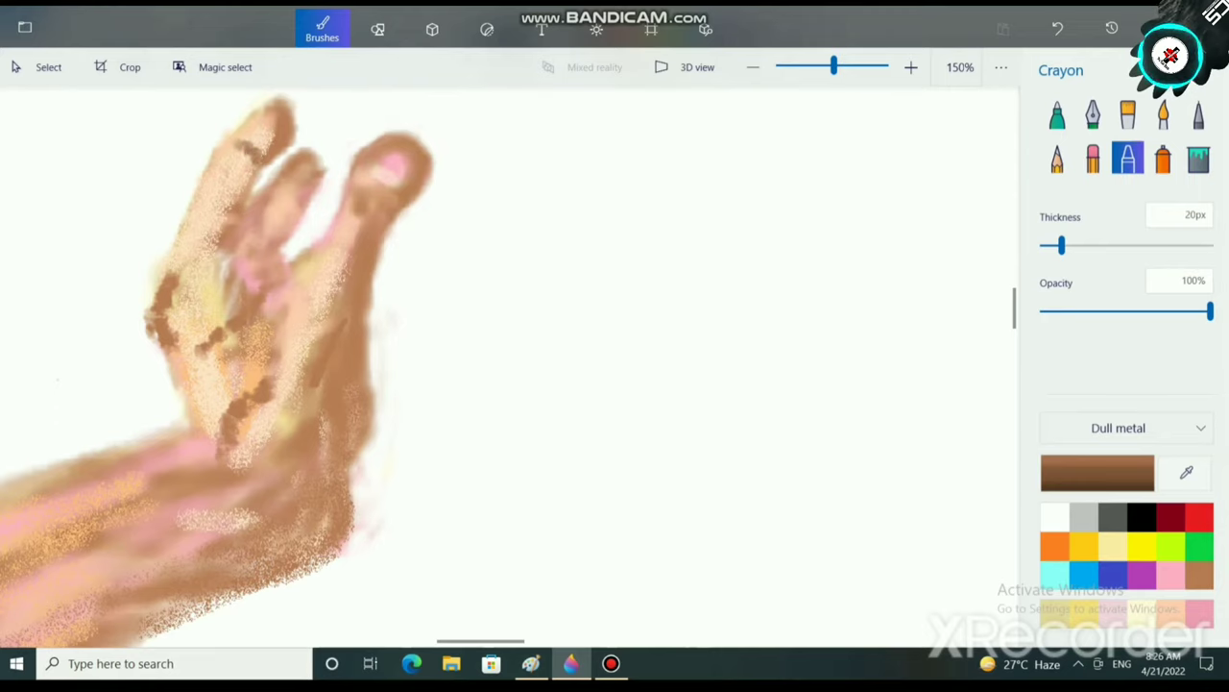
drag(194, 217, 227, 228)
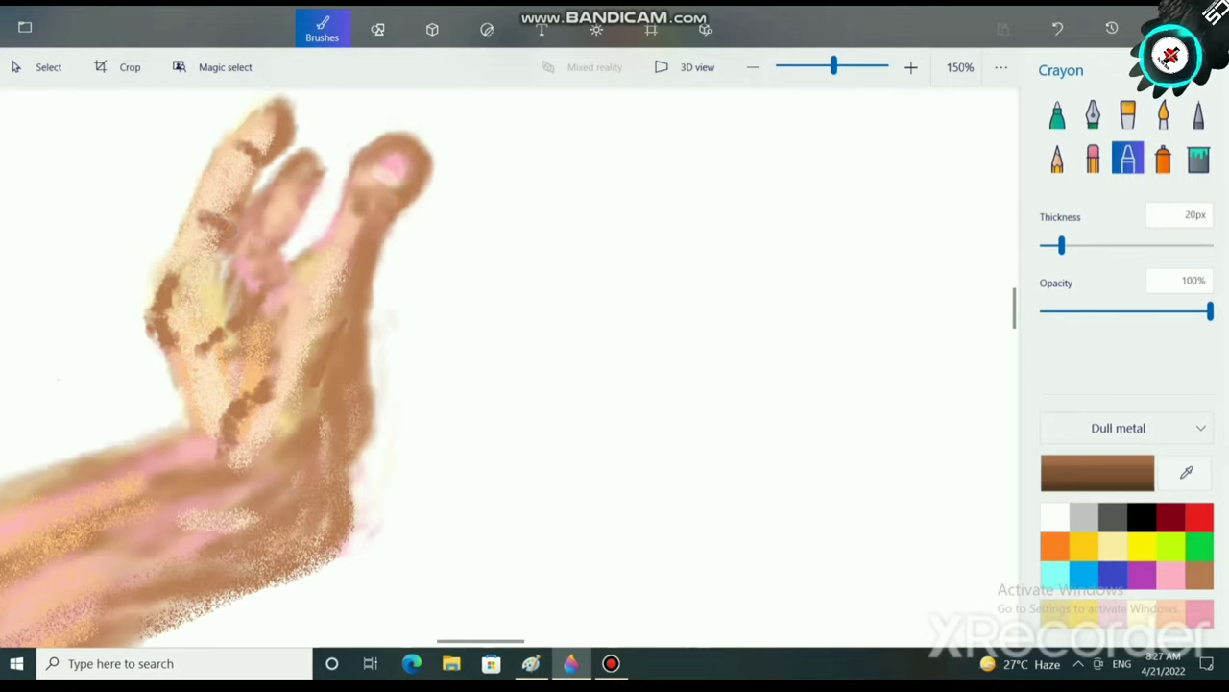
mouse_move(202, 279)
mouse_down()
mouse_move(231, 253)
mouse_move(254, 259)
mouse_move(244, 252)
mouse_move(274, 267)
mouse_move(288, 260)
mouse_move(271, 293)
mouse_move(293, 272)
mouse_up()
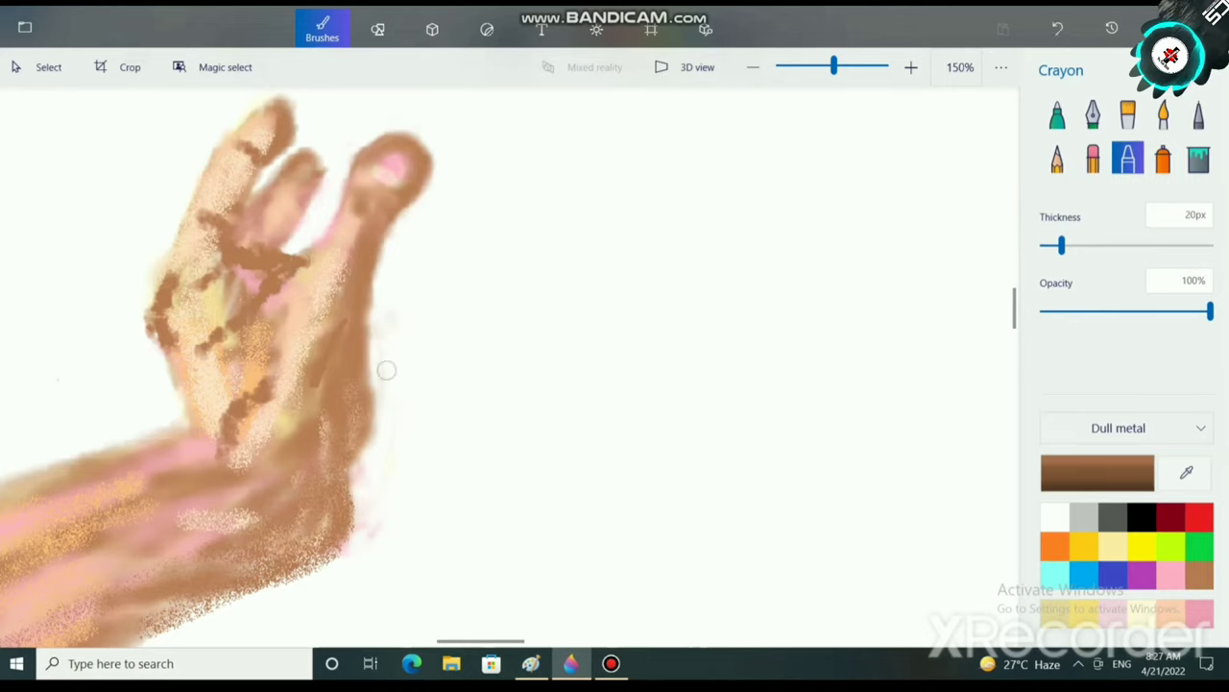
Shade the inner side of the tallest finger and the base of the thumb with brown Crayon, undoing surplus strokes.
mouse_move(258, 171)
mouse_down()
mouse_move(227, 210)
mouse_move(215, 195)
mouse_move(209, 204)
mouse_up()
drag(240, 172, 221, 209)
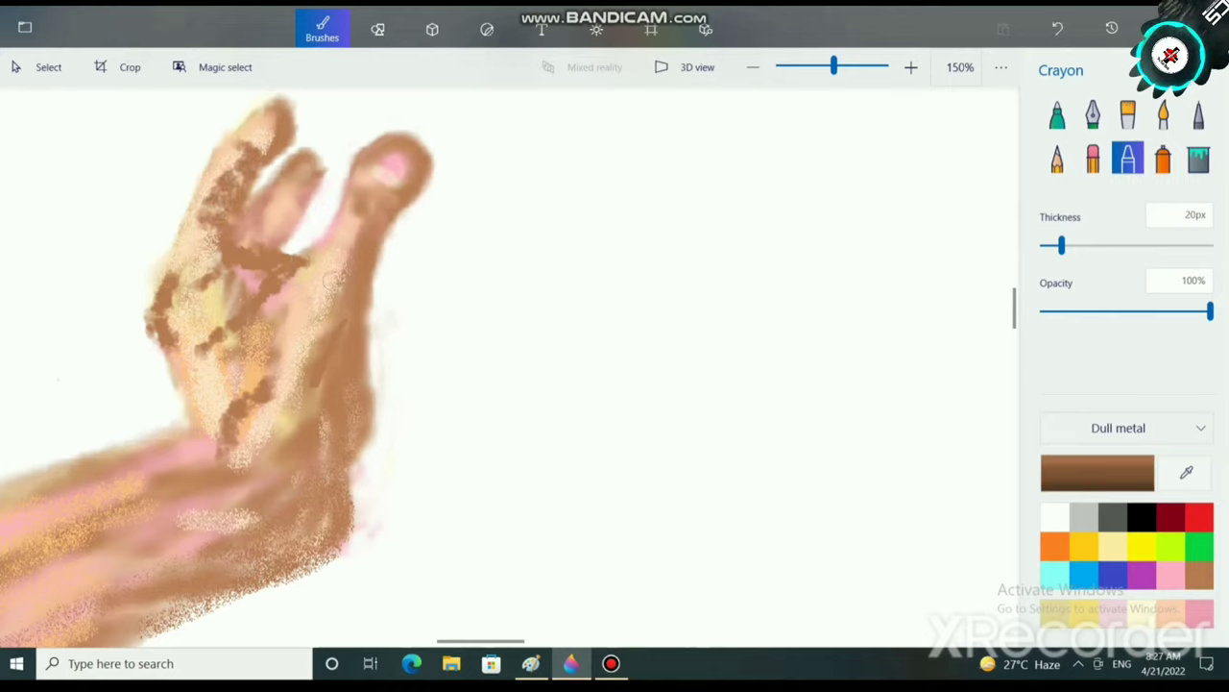
key(ctrl+z)
key(ctrl+z)
key(ctrl+z)
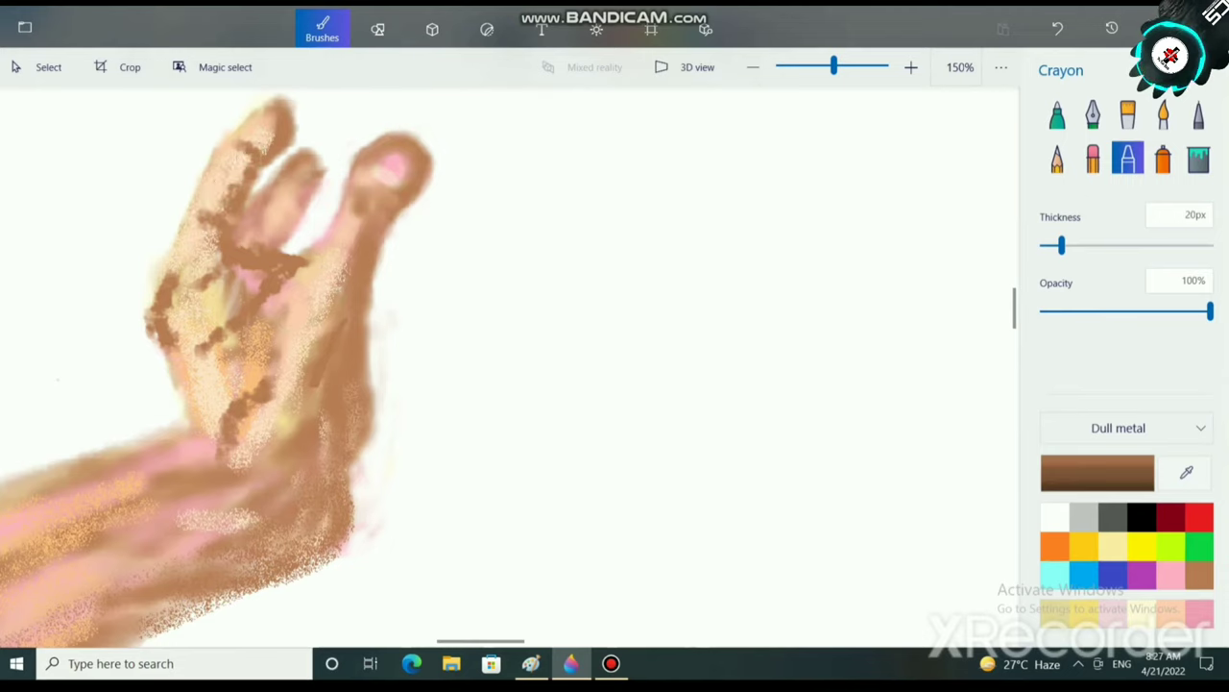
mouse_move(245, 159)
mouse_down()
mouse_move(218, 211)
mouse_move(204, 271)
mouse_move(218, 277)
mouse_up()
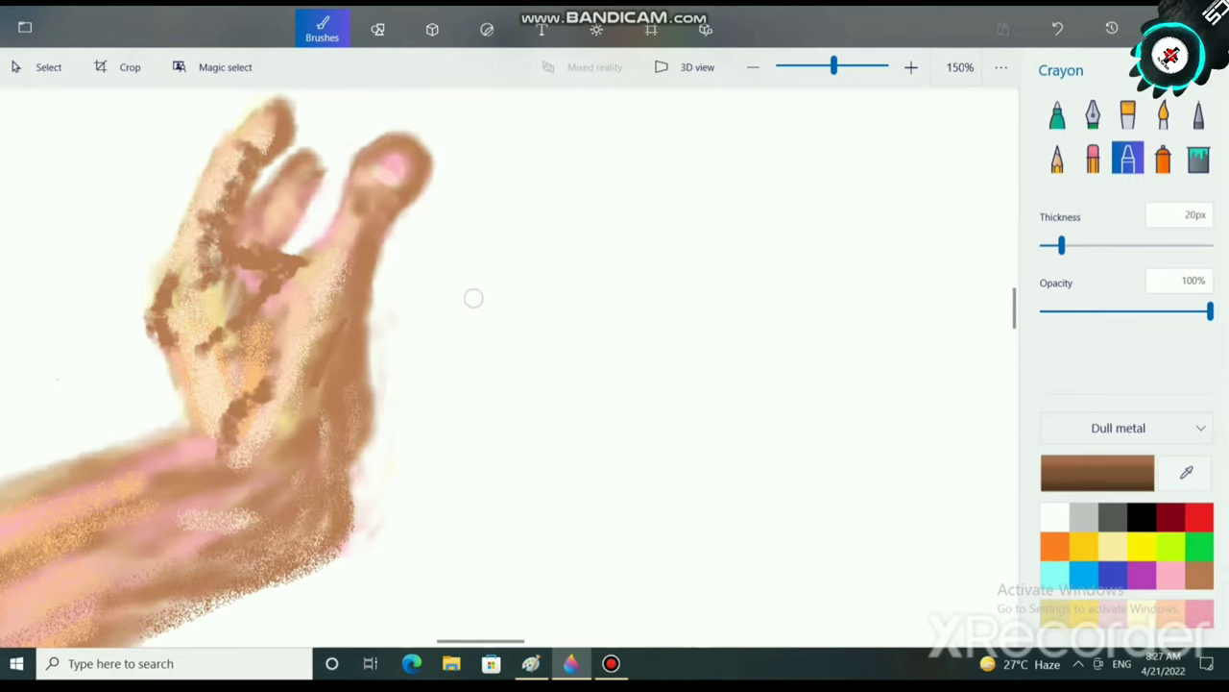
drag(348, 229, 325, 290)
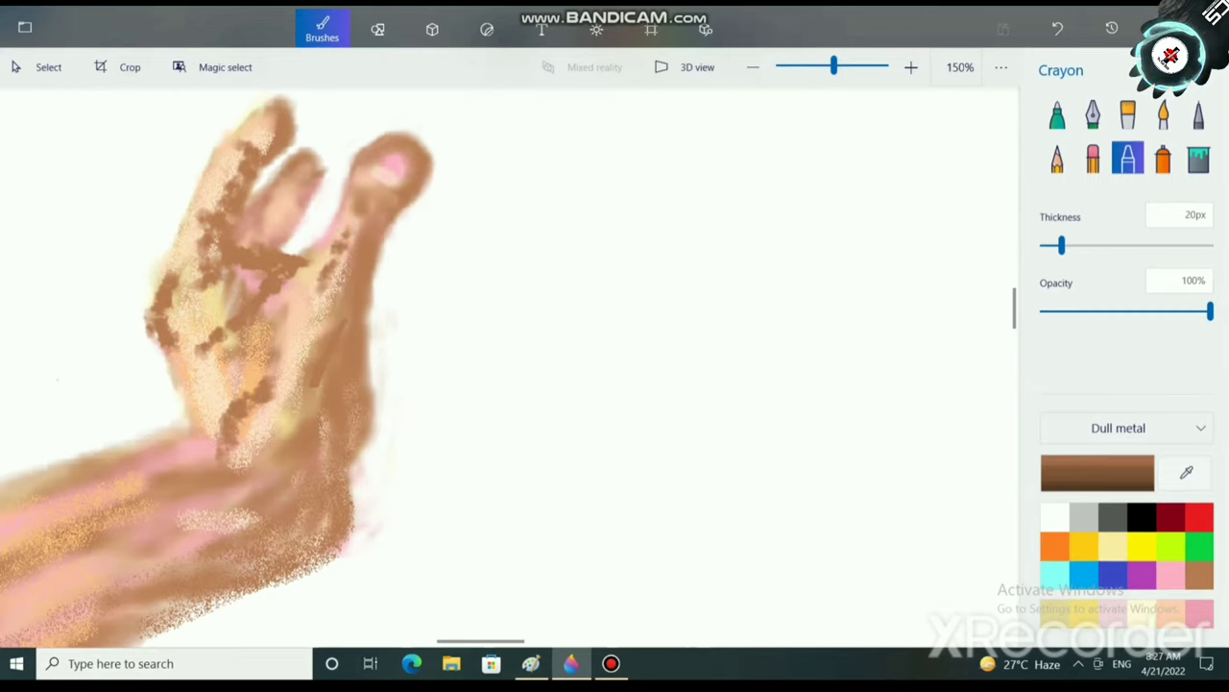
Paint the thumbnail pink with the Watercolor brush.
scroll(460, 544, down, 5)
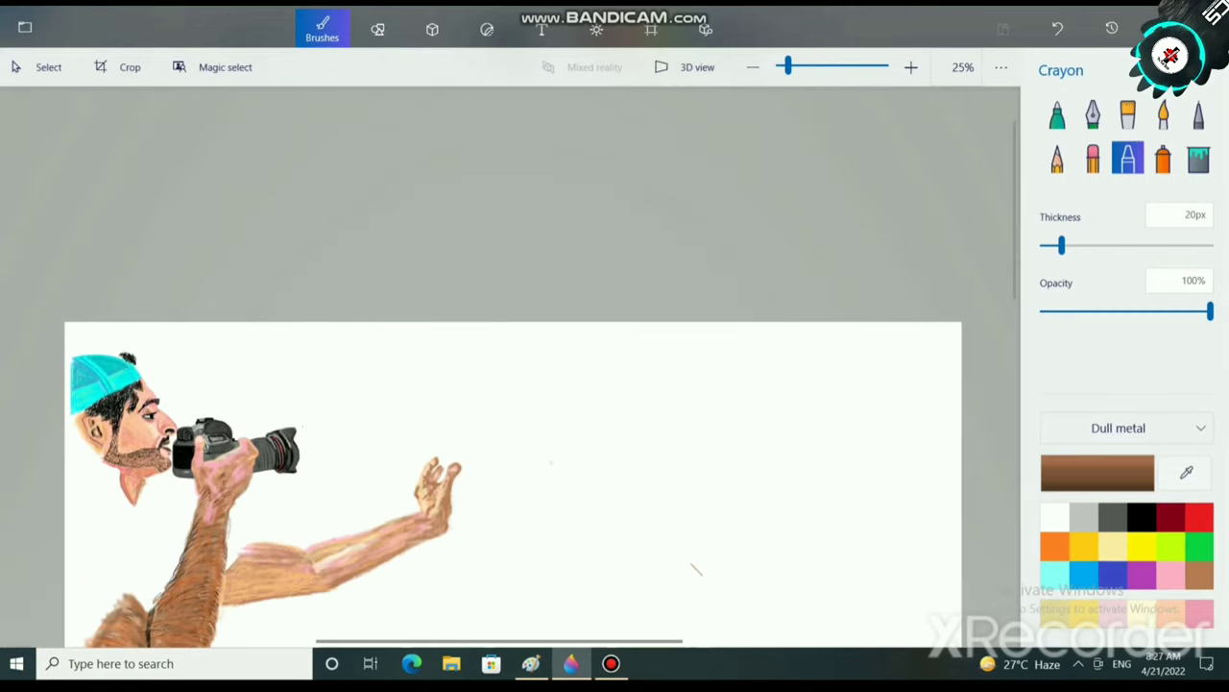
scroll(695, 568, up, 5)
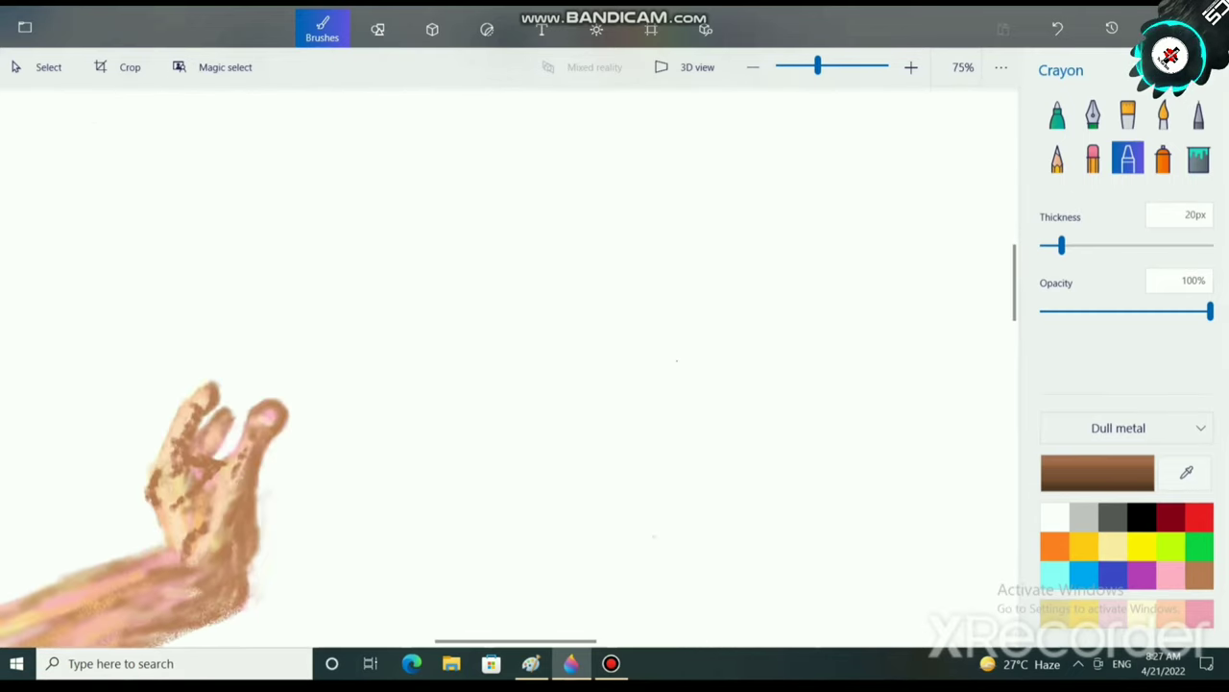
scroll(677, 359, up, 3)
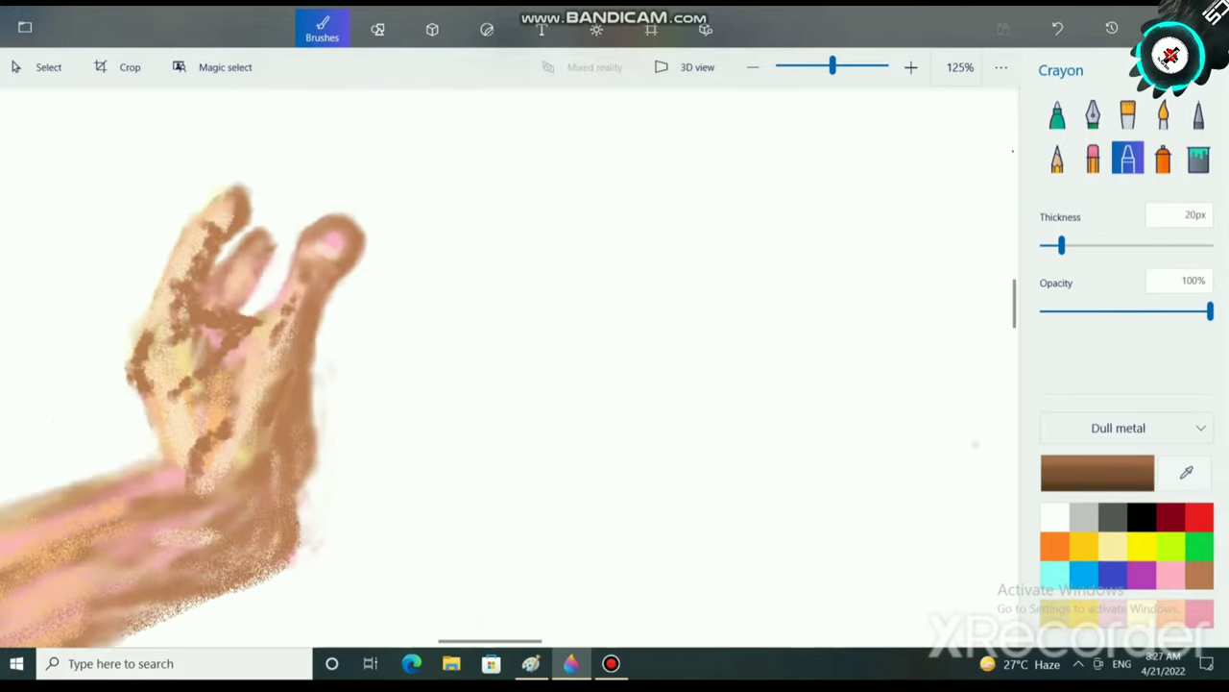
click(1171, 574)
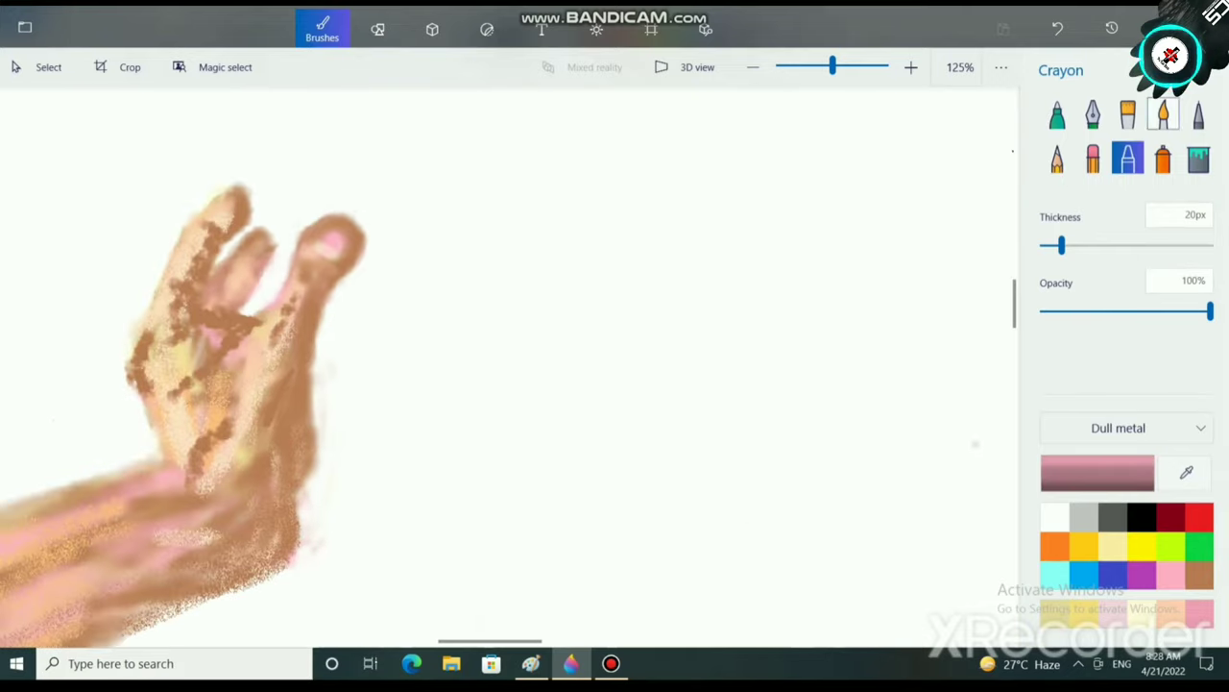
click(1163, 113)
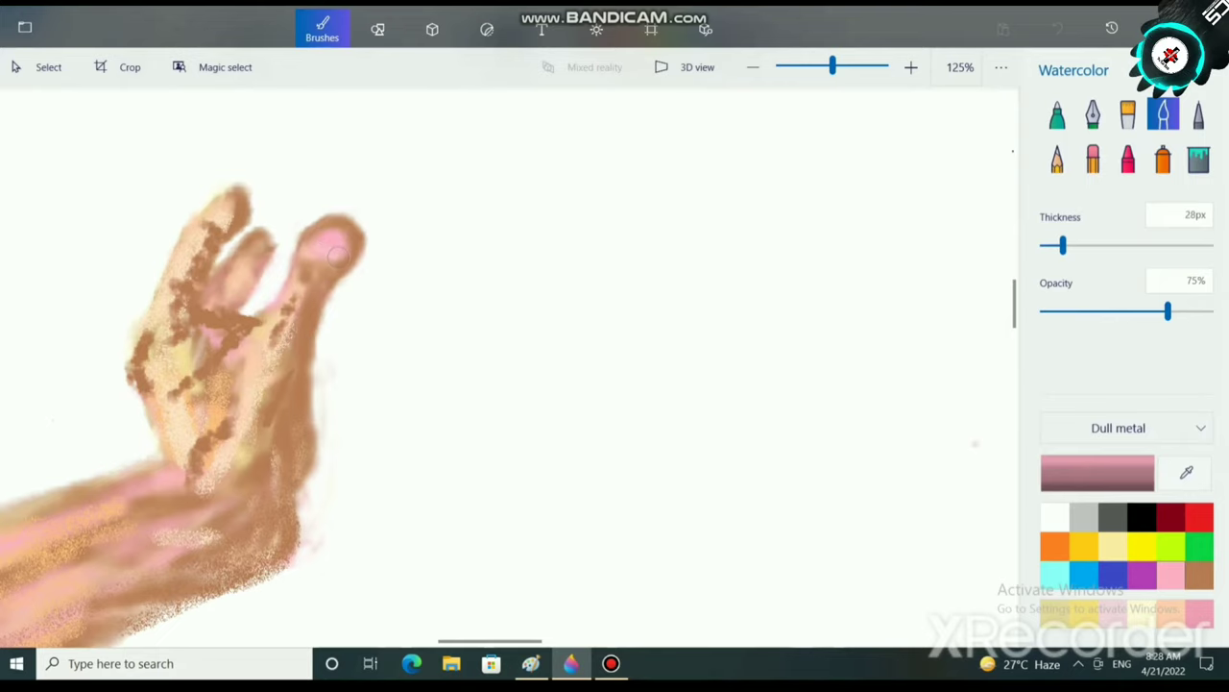
drag(336, 255, 331, 238)
Touch up the skin below the thumbnail with brown Watercolor.
scroll(635, 557, down, 3)
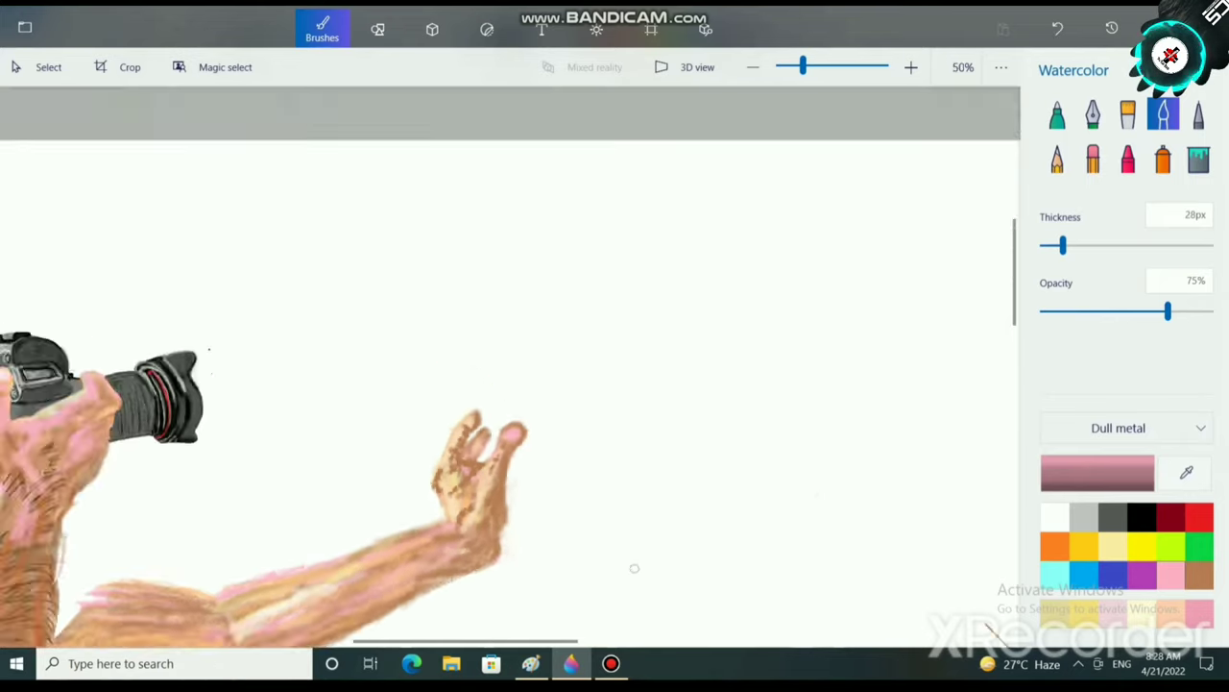
scroll(597, 519, up, 2)
click(1198, 576)
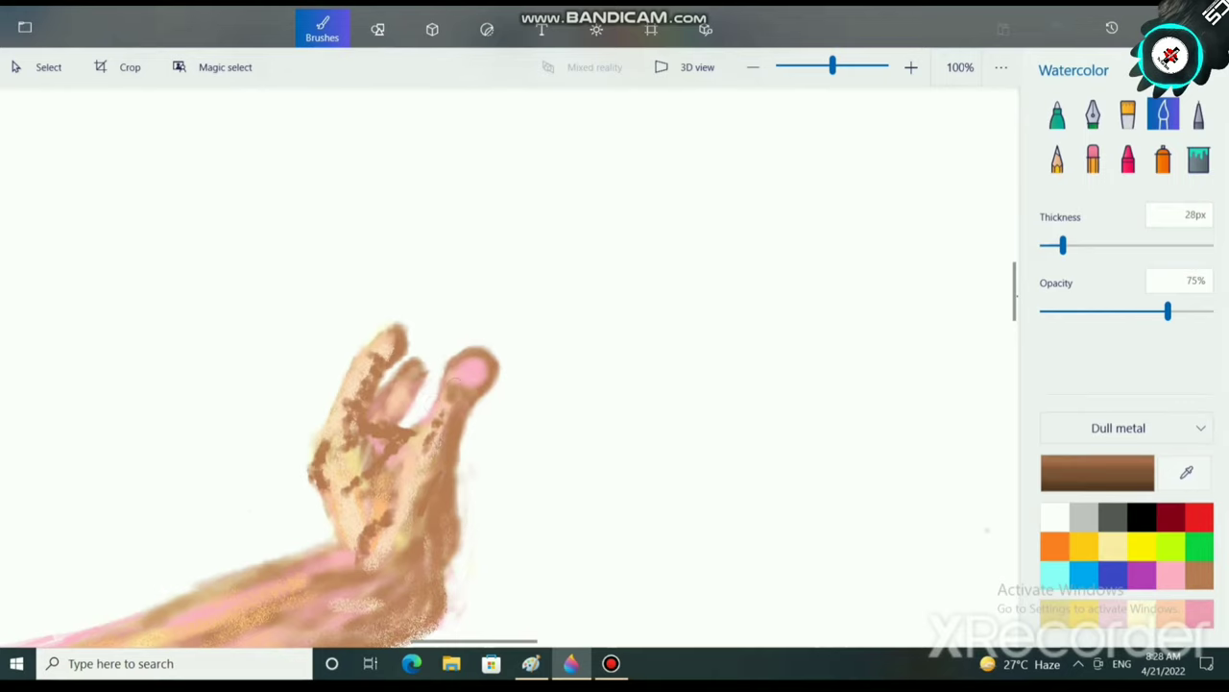
scroll(582, 533, down, 3)
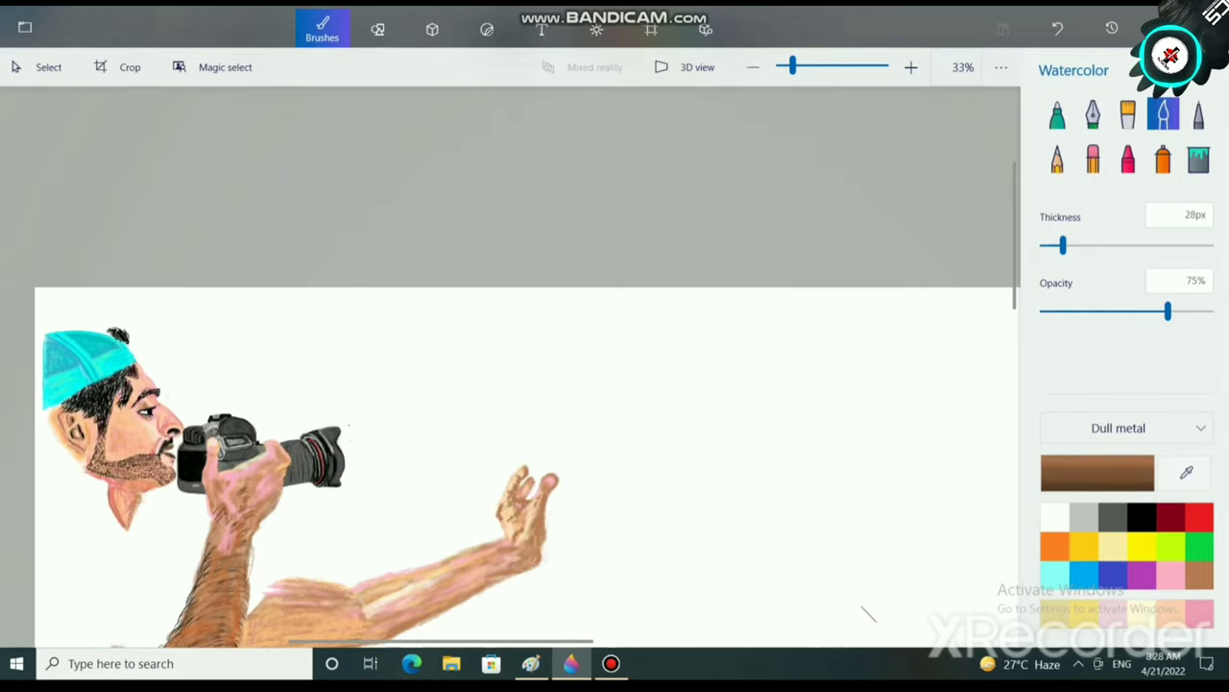
Paint a filled orange Watercolor blob above the fingertips of the outstretched hand.
scroll(578, 452, up, 4)
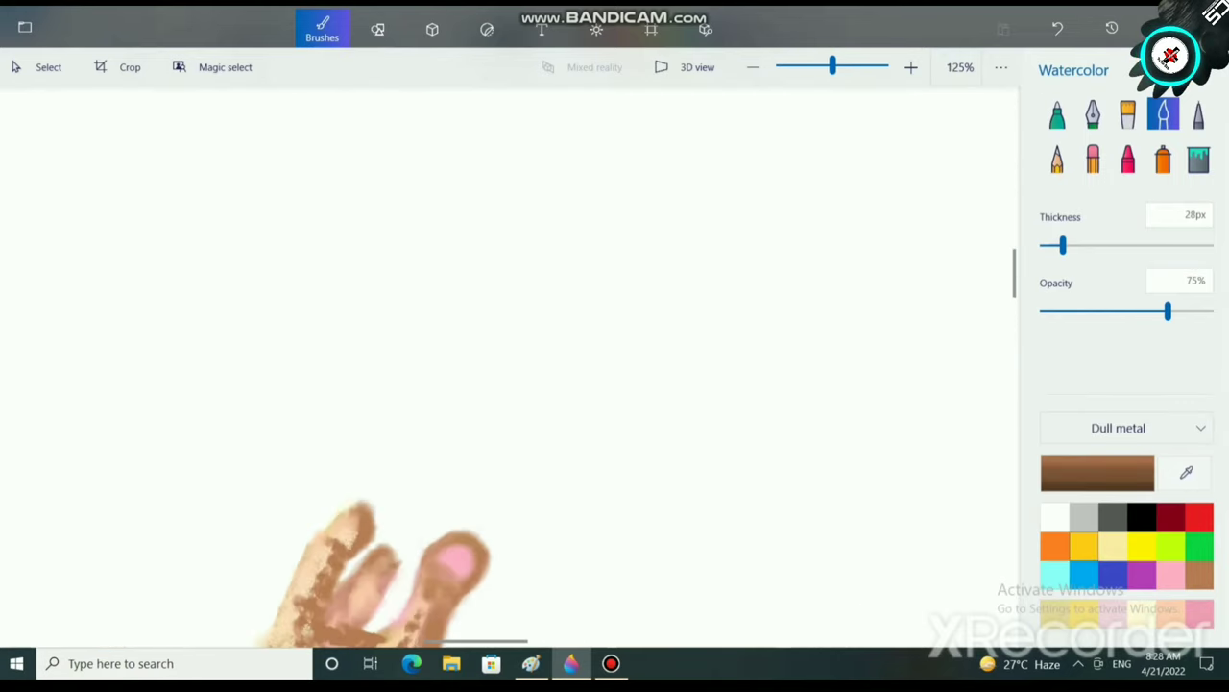
click(1053, 549)
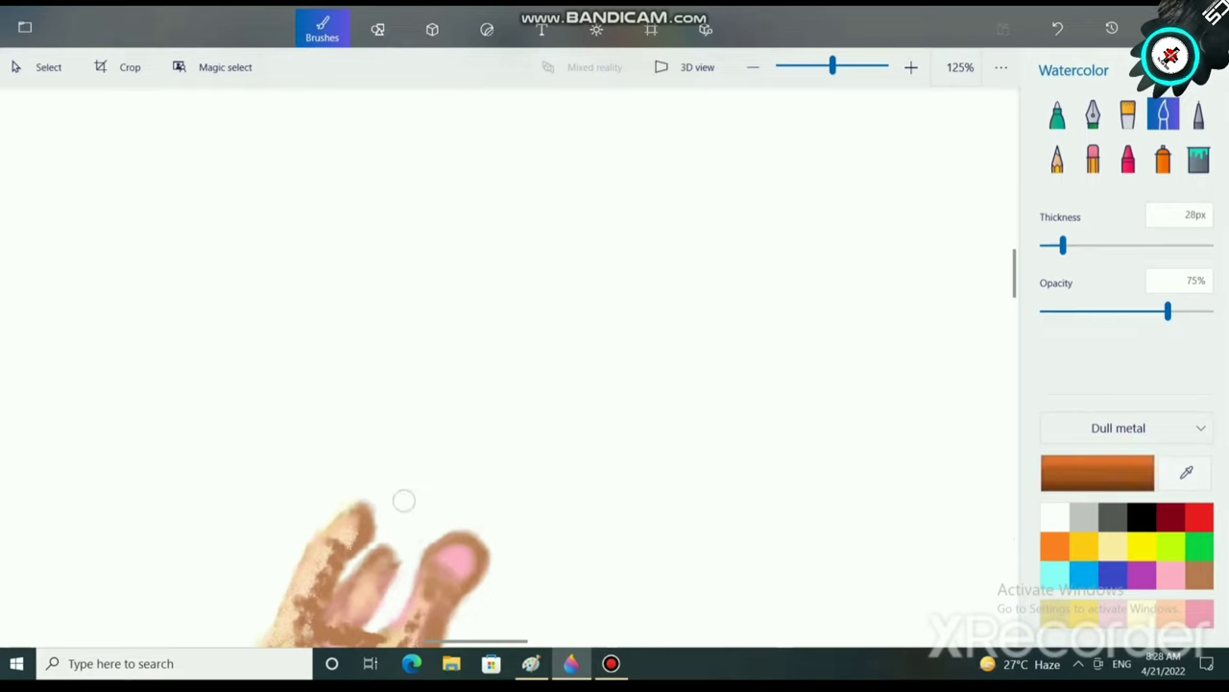
mouse_move(450, 474)
mouse_down()
mouse_move(444, 513)
mouse_move(398, 501)
mouse_move(409, 482)
mouse_move(390, 535)
mouse_move(417, 540)
mouse_move(404, 514)
mouse_move(409, 544)
mouse_up()
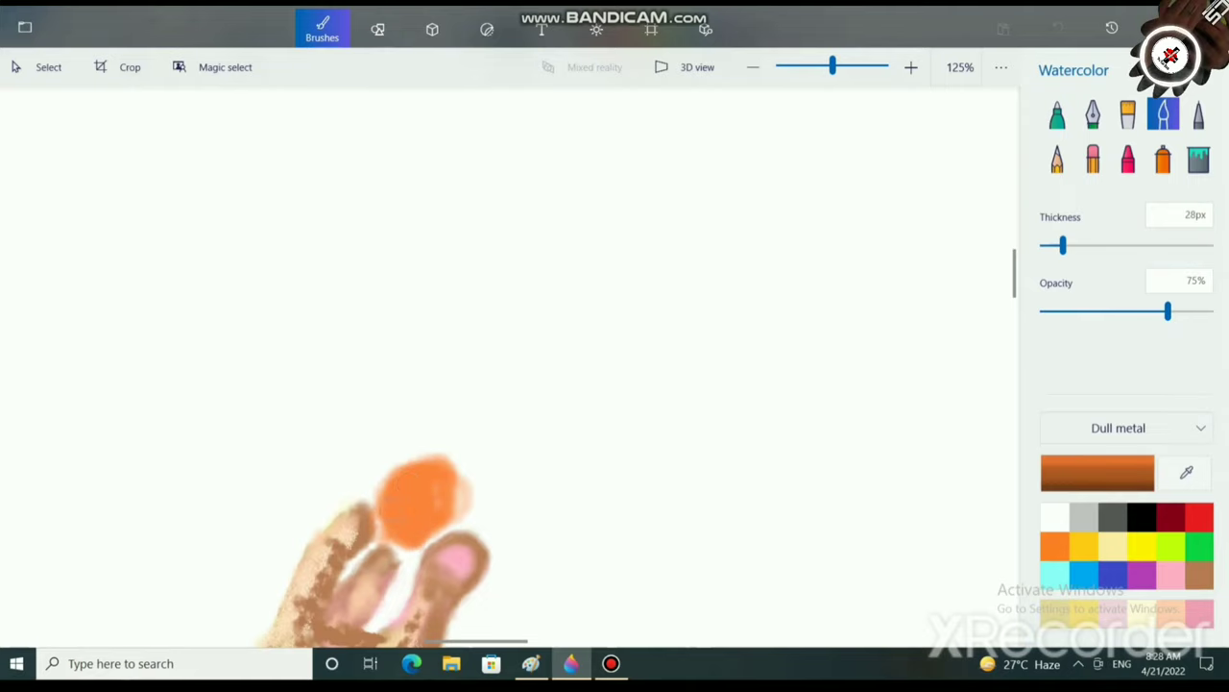
drag(447, 488, 447, 499)
Edit the paint colour to a lighter orange, hex ff822c (red 255, green 130, blue 44).
click(1185, 472)
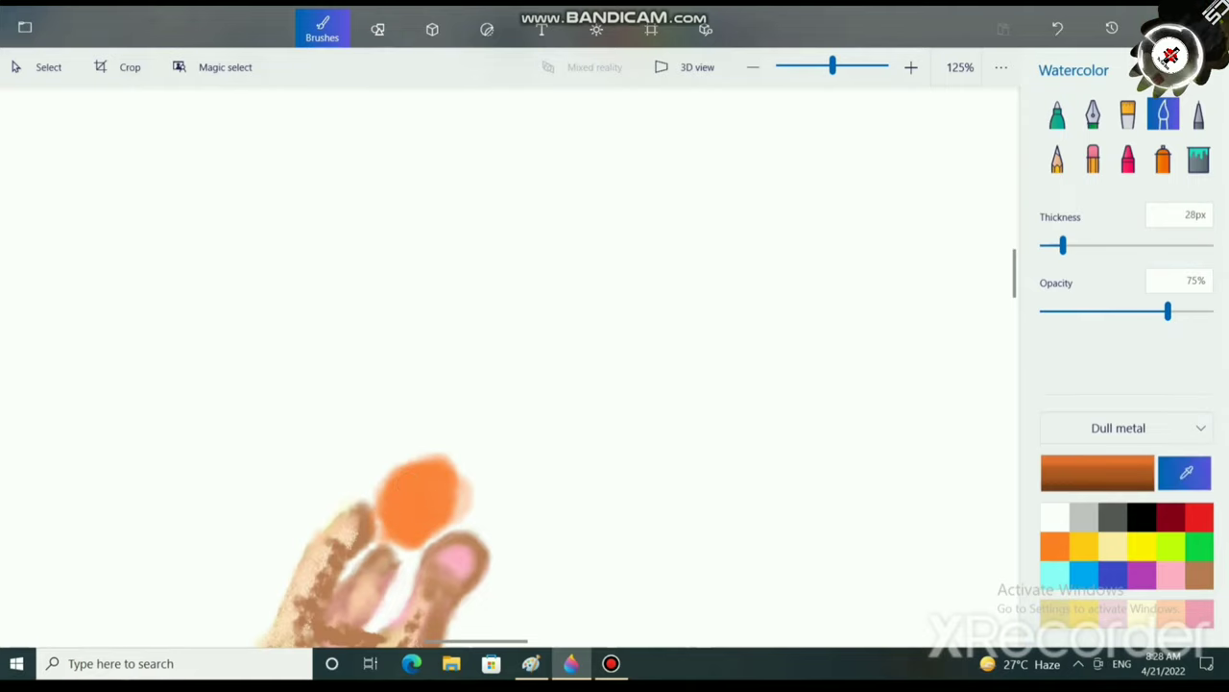
click(1098, 472)
click(649, 187)
mouse_move(647, 185)
mouse_down()
mouse_move(653, 214)
mouse_move(582, 183)
mouse_move(646, 185)
mouse_up()
click(528, 486)
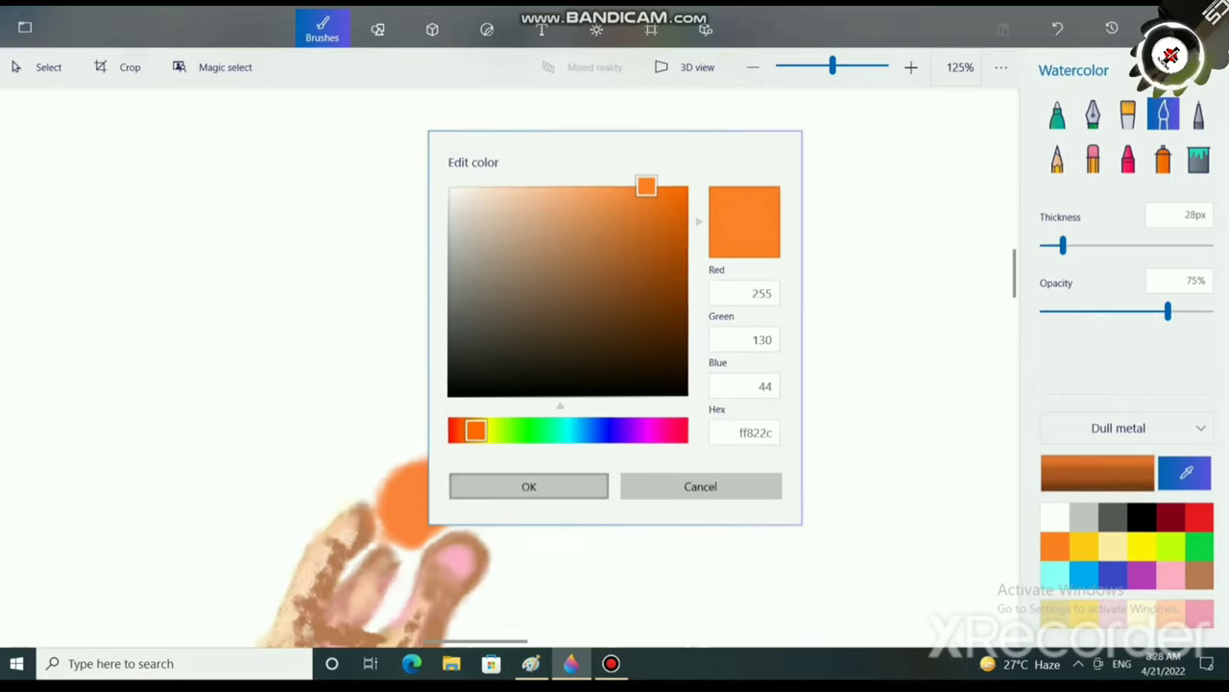
Set the material of the custom orange paint to Matte.
scroll(373, 456, up, 10)
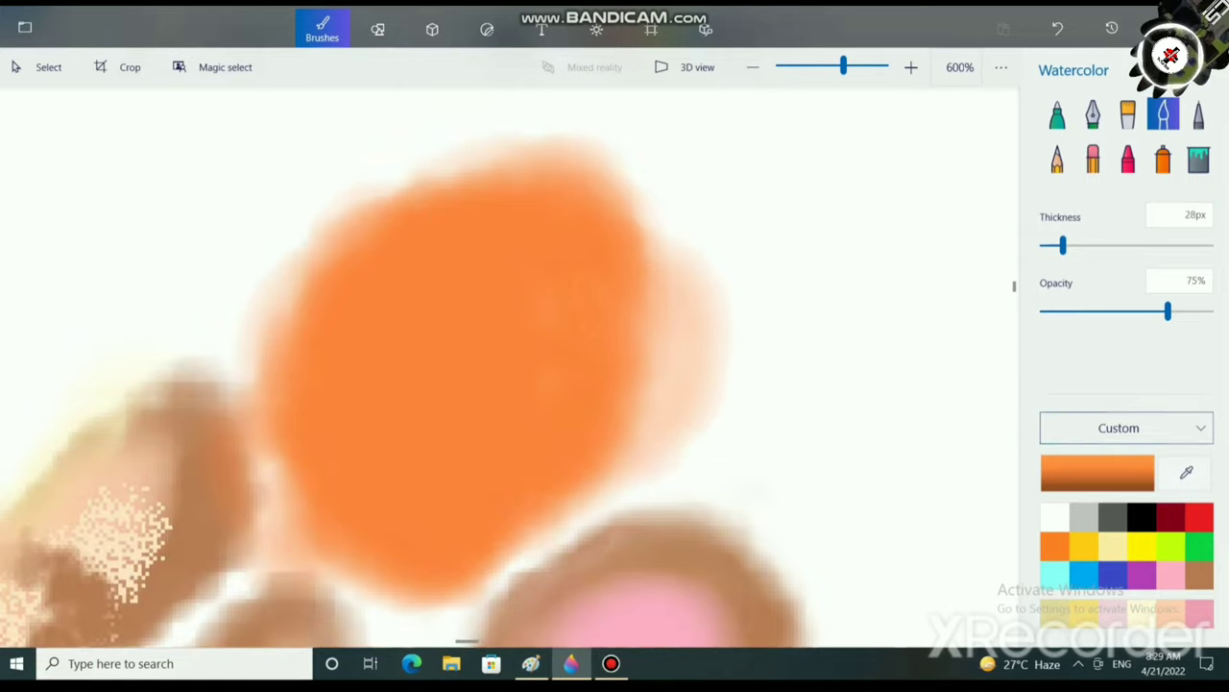
click(1126, 429)
click(1125, 428)
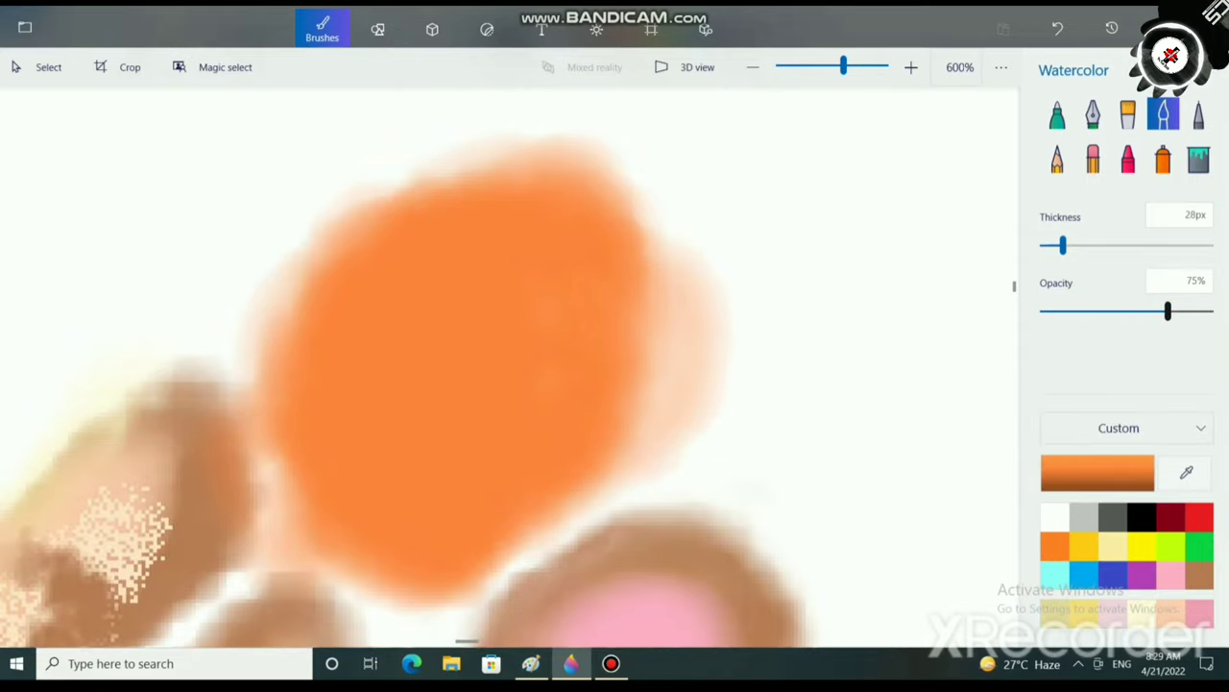
click(1119, 428)
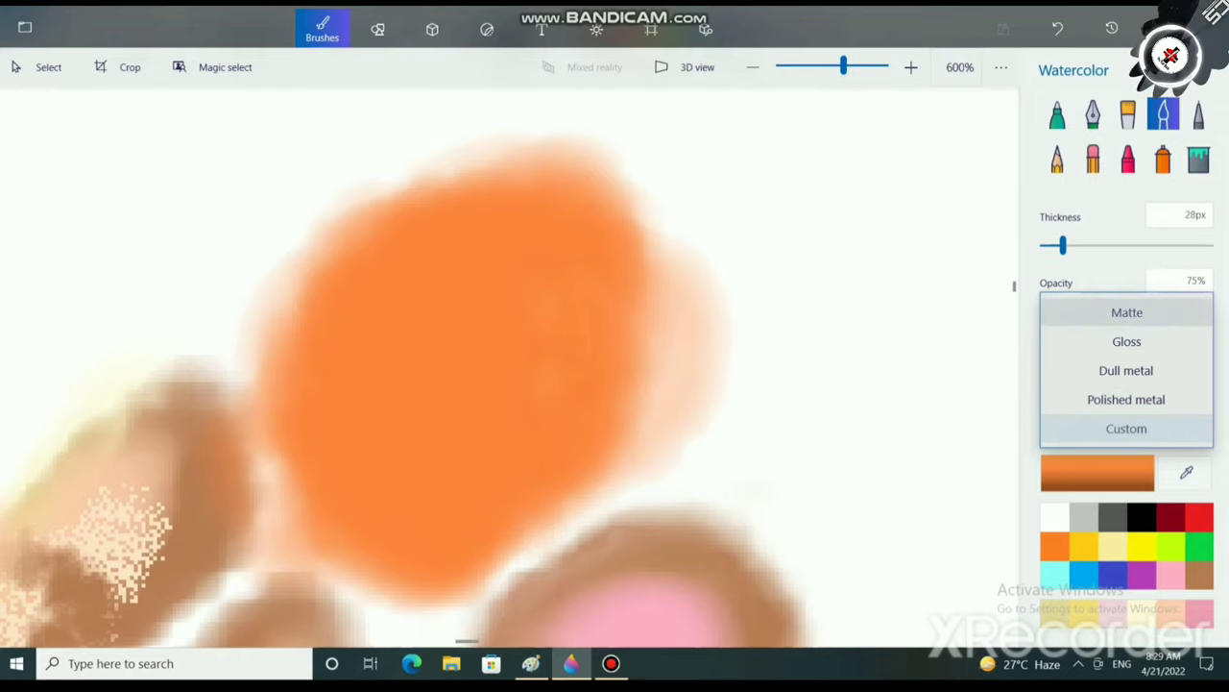
click(1127, 312)
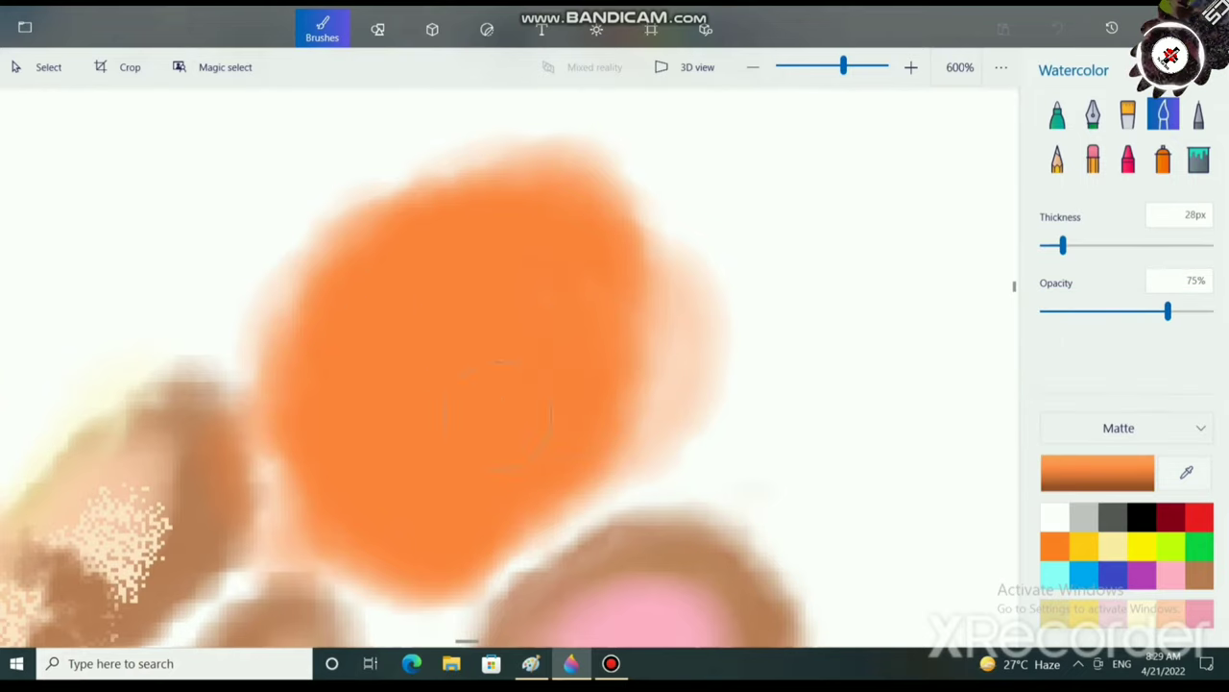
Paint Watercolor strokes over the orange blob to round it out and cover its faint edges.
mouse_move(331, 251)
mouse_down()
mouse_move(470, 173)
mouse_move(659, 316)
mouse_move(637, 439)
mouse_move(681, 275)
mouse_move(500, 182)
mouse_move(459, 238)
mouse_up()
mouse_move(309, 308)
mouse_down()
mouse_move(330, 548)
mouse_move(452, 601)
mouse_move(659, 480)
mouse_move(641, 485)
mouse_move(735, 500)
mouse_move(700, 321)
mouse_move(629, 456)
mouse_up()
mouse_move(399, 235)
mouse_down()
mouse_move(725, 358)
mouse_move(659, 437)
mouse_move(711, 492)
mouse_move(763, 356)
mouse_up()
mouse_move(245, 409)
mouse_down()
mouse_move(253, 352)
mouse_move(582, 160)
mouse_move(763, 359)
mouse_move(703, 519)
mouse_up()
scroll(782, 467, down, 5)
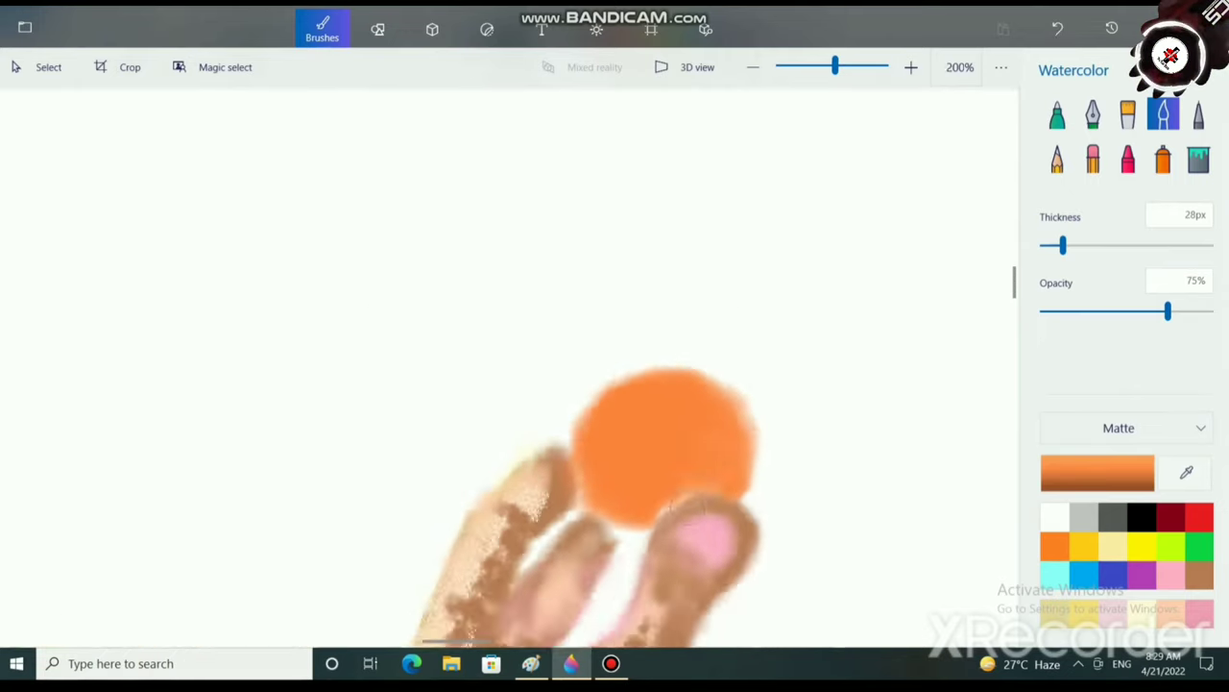
scroll(531, 461, down, 5)
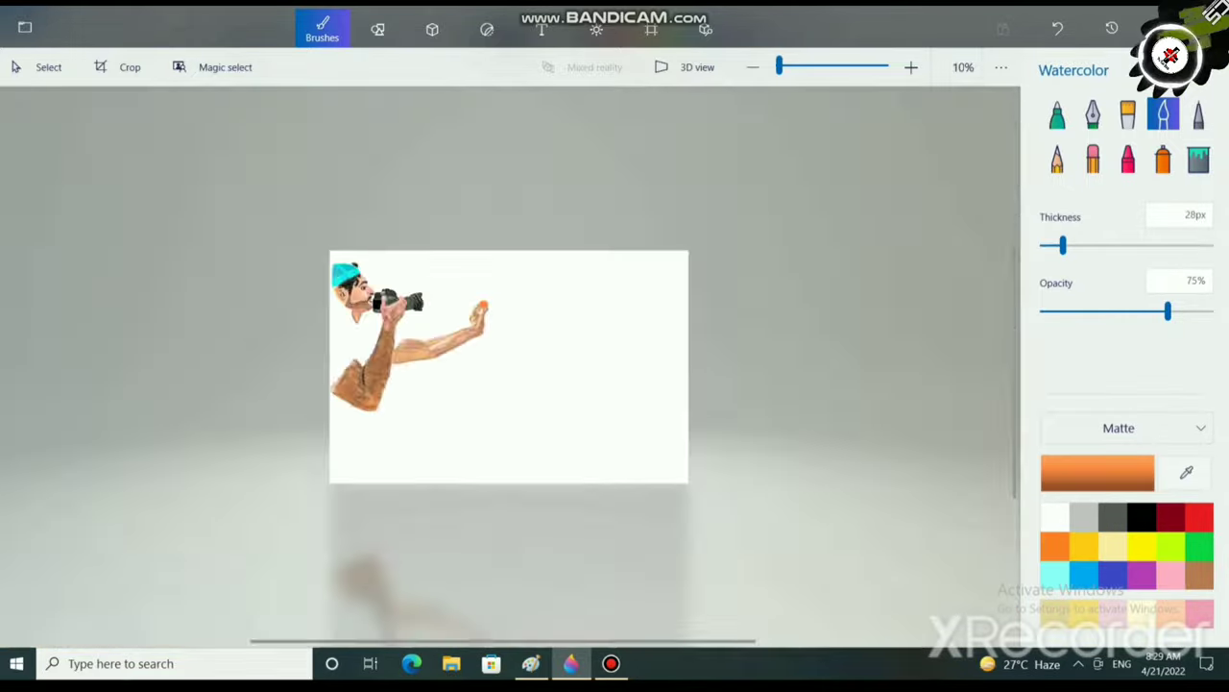
Enlarge the orange ball with curved Watercolor strokes around its upper and outer edges.
scroll(530, 466, up, 1)
scroll(537, 470, up, 2)
scroll(685, 342, up, 5)
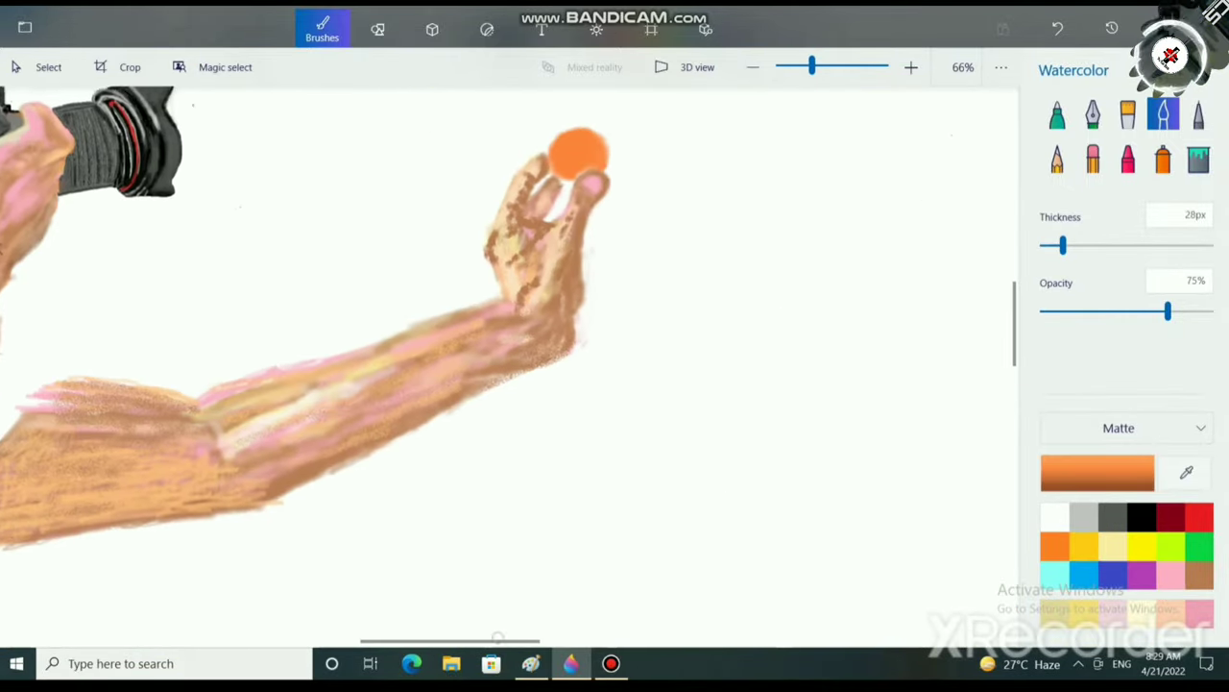
scroll(694, 343, up, 4)
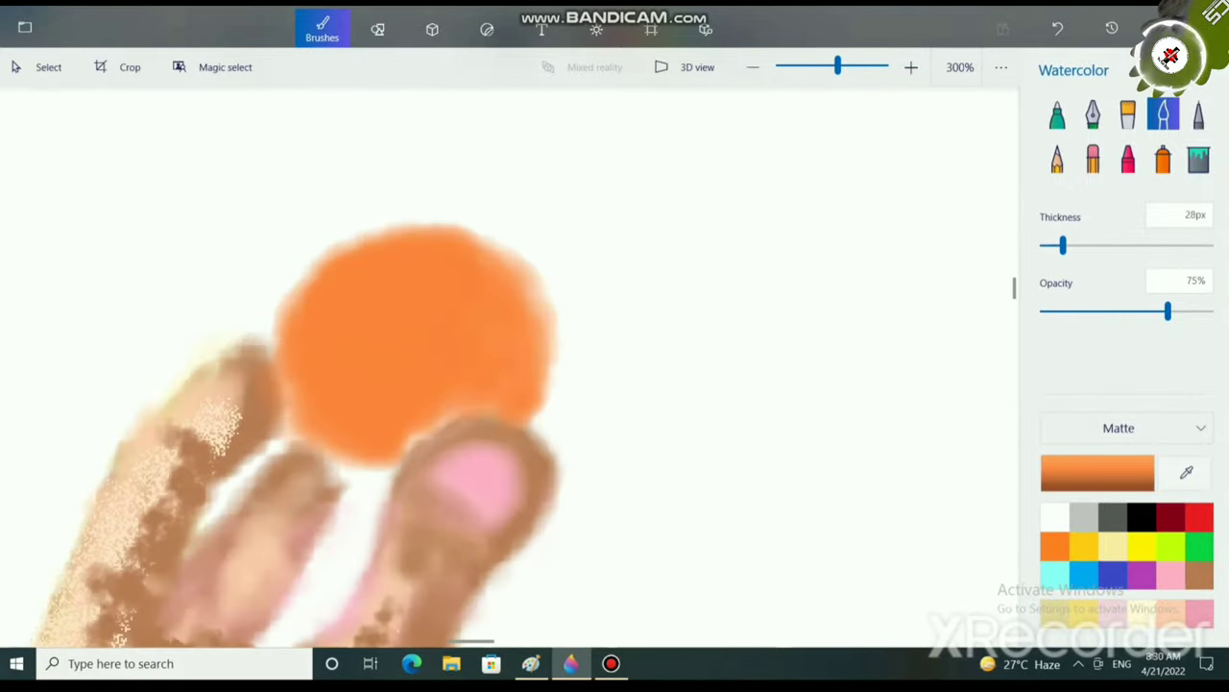
mouse_move(266, 311)
mouse_down()
mouse_move(311, 246)
mouse_move(406, 216)
mouse_move(481, 231)
mouse_move(554, 288)
mouse_up()
mouse_move(548, 437)
mouse_down()
mouse_move(609, 320)
mouse_move(392, 205)
mouse_move(284, 343)
mouse_move(466, 198)
mouse_move(562, 403)
mouse_move(345, 216)
mouse_up()
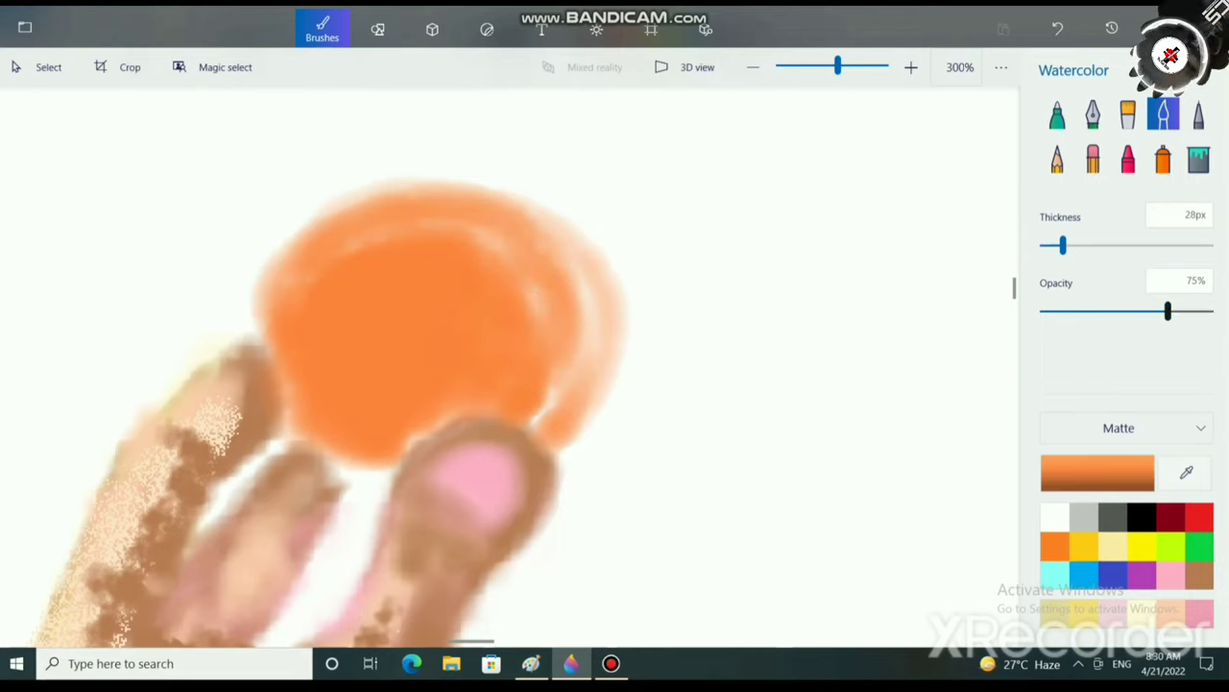
Raise the brush opacity to 100% and extend the orange ball outward, filling the gaps between its strokes.
drag(1168, 310, 1212, 310)
mouse_move(477, 256)
mouse_down()
mouse_move(575, 279)
mouse_move(513, 341)
mouse_move(533, 303)
mouse_move(551, 326)
mouse_move(486, 203)
mouse_move(417, 333)
mouse_up()
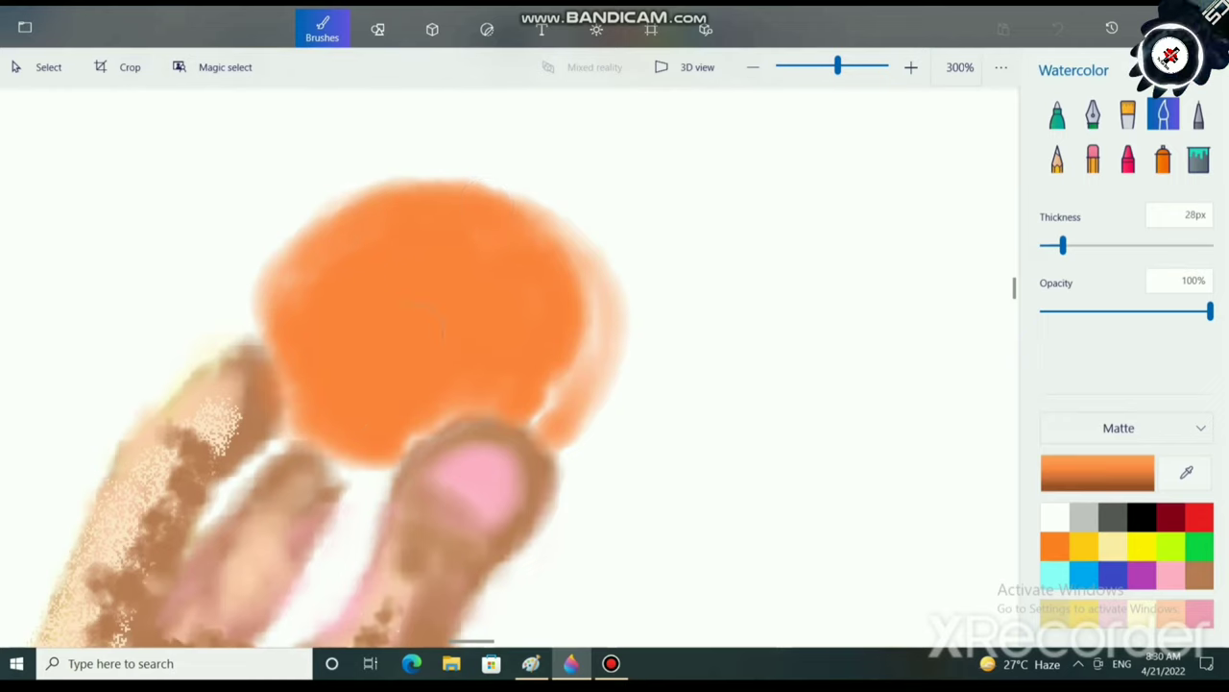
mouse_move(394, 427)
mouse_down()
mouse_move(456, 411)
mouse_move(567, 437)
mouse_move(524, 208)
mouse_move(573, 452)
mouse_move(554, 211)
mouse_move(316, 211)
mouse_move(255, 327)
mouse_move(341, 204)
mouse_up()
mouse_move(548, 373)
mouse_down()
mouse_move(576, 317)
mouse_move(495, 188)
mouse_move(504, 178)
mouse_move(351, 207)
mouse_move(266, 300)
mouse_move(259, 243)
mouse_move(329, 186)
mouse_move(496, 162)
mouse_move(584, 238)
mouse_move(583, 385)
mouse_move(604, 253)
mouse_move(543, 174)
mouse_move(398, 161)
mouse_move(303, 198)
mouse_move(245, 266)
mouse_move(249, 318)
mouse_move(243, 253)
mouse_move(224, 331)
mouse_move(266, 223)
mouse_move(222, 267)
mouse_move(253, 199)
mouse_move(447, 127)
mouse_move(574, 208)
mouse_move(573, 376)
mouse_up()
mouse_move(363, 163)
mouse_down()
mouse_move(277, 194)
mouse_move(480, 116)
mouse_move(586, 197)
mouse_move(608, 281)
mouse_move(641, 317)
mouse_move(605, 413)
mouse_up()
drag(630, 252, 620, 168)
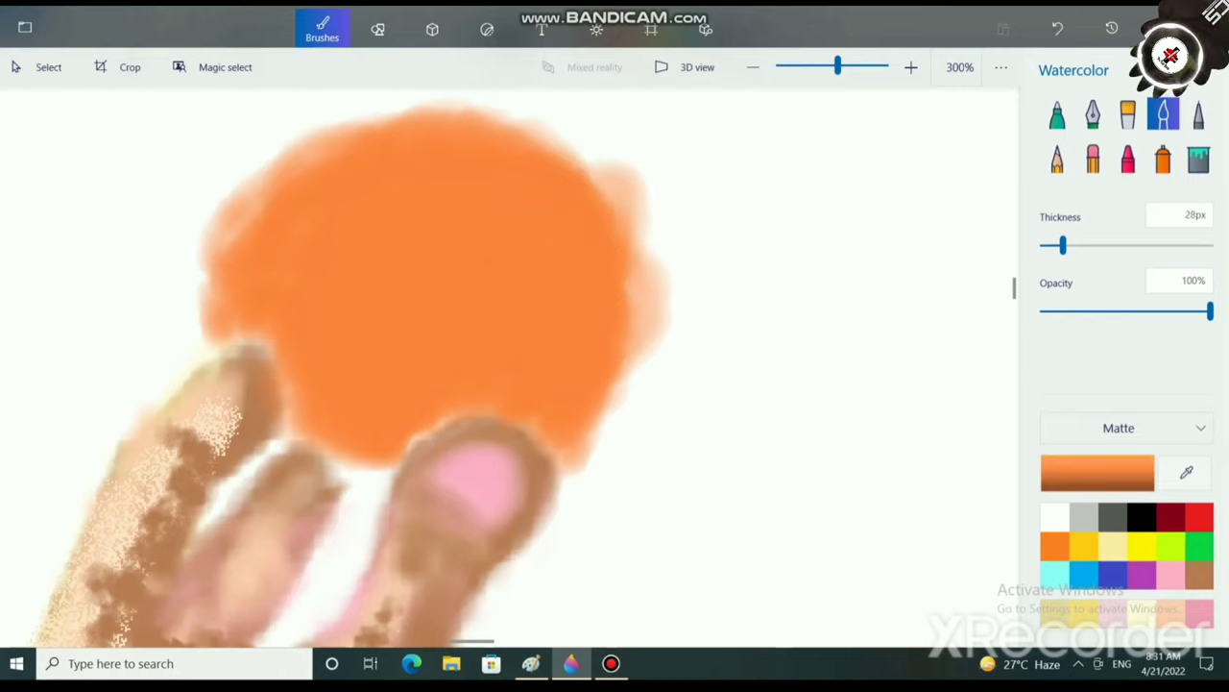
mouse_move(285, 192)
mouse_down()
mouse_move(219, 269)
mouse_move(204, 312)
mouse_move(307, 164)
mouse_move(420, 115)
mouse_move(379, 113)
mouse_move(221, 230)
mouse_up()
mouse_move(341, 124)
mouse_down()
mouse_move(404, 106)
mouse_move(504, 118)
mouse_up()
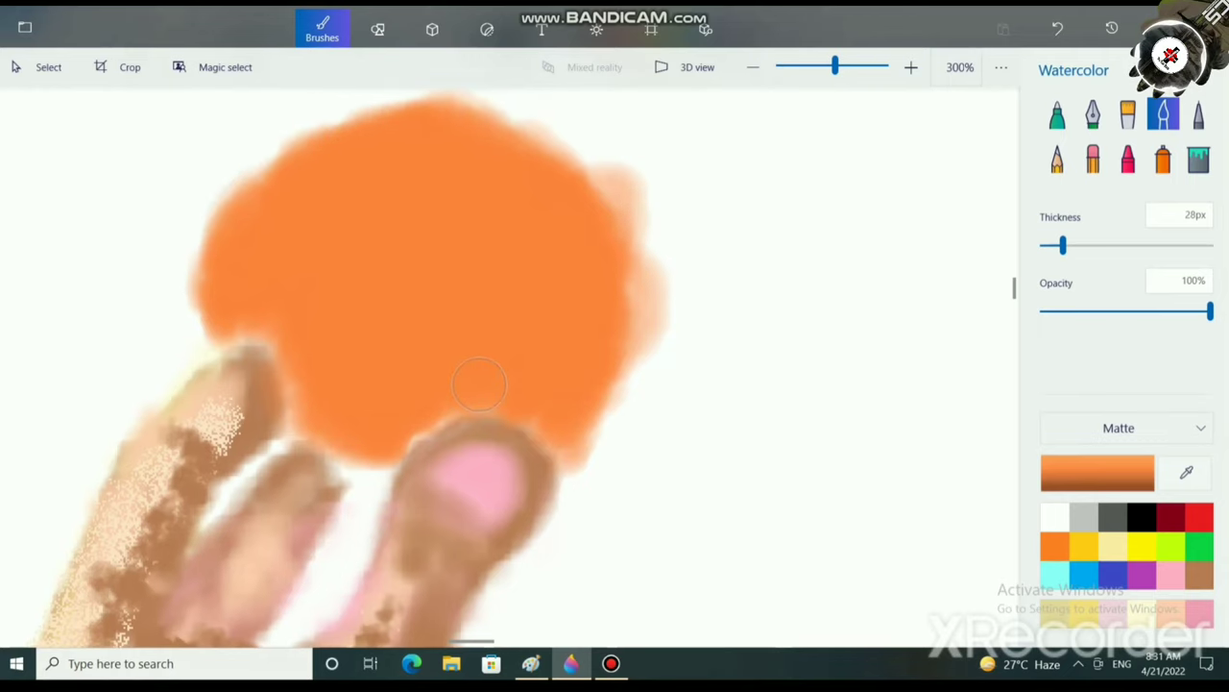
Extend the orange down between the fingertips and thumb, and fill the ball's faint outer edge beside the thumb.
scroll(533, 509, down, 8)
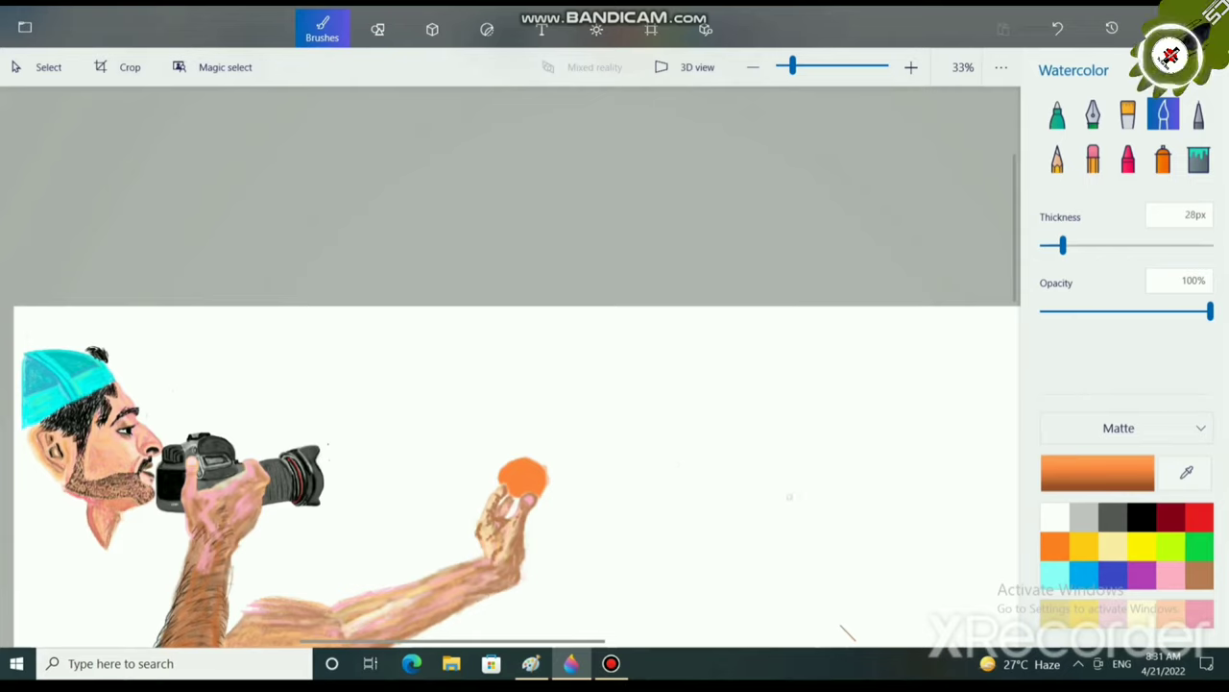
scroll(618, 491, up, 2)
scroll(631, 498, up, 4)
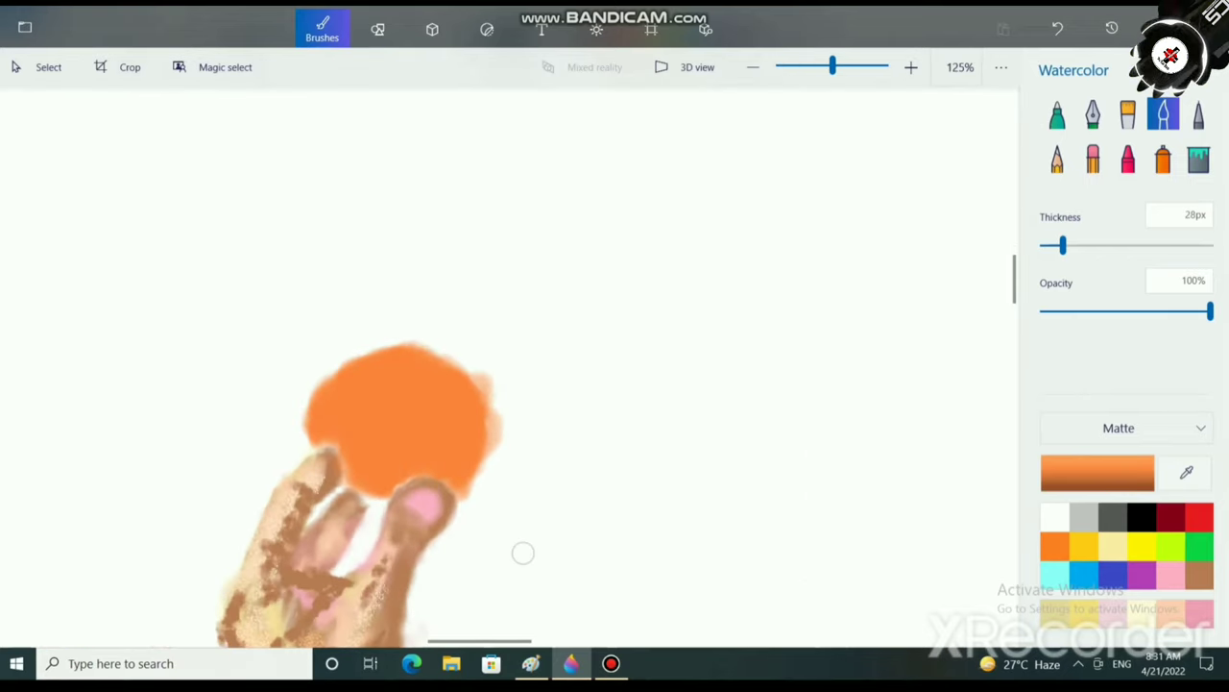
drag(378, 501, 374, 506)
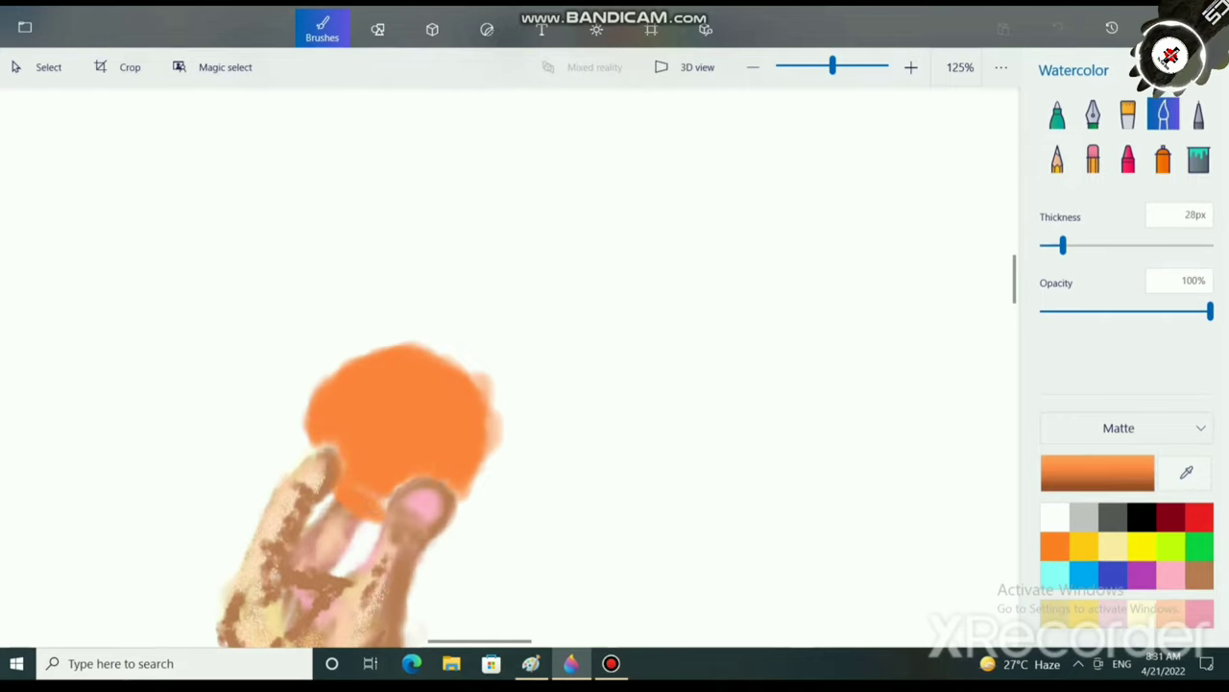
scroll(576, 480, down, 3)
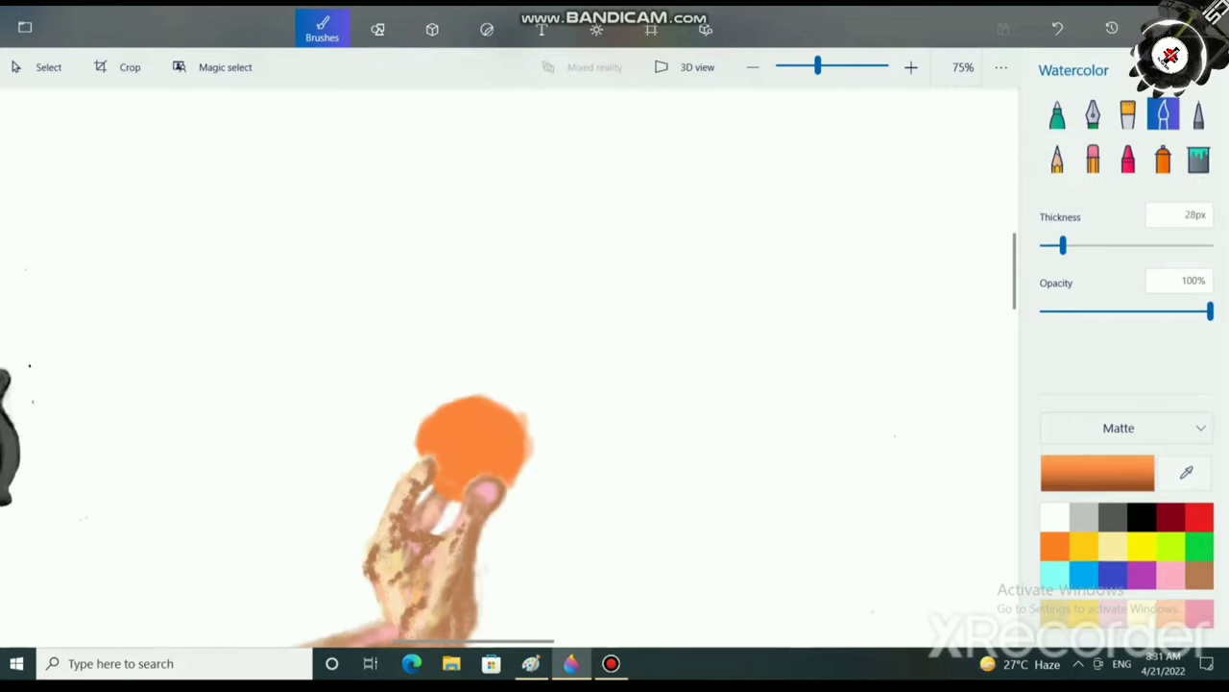
scroll(338, 446, up, 1)
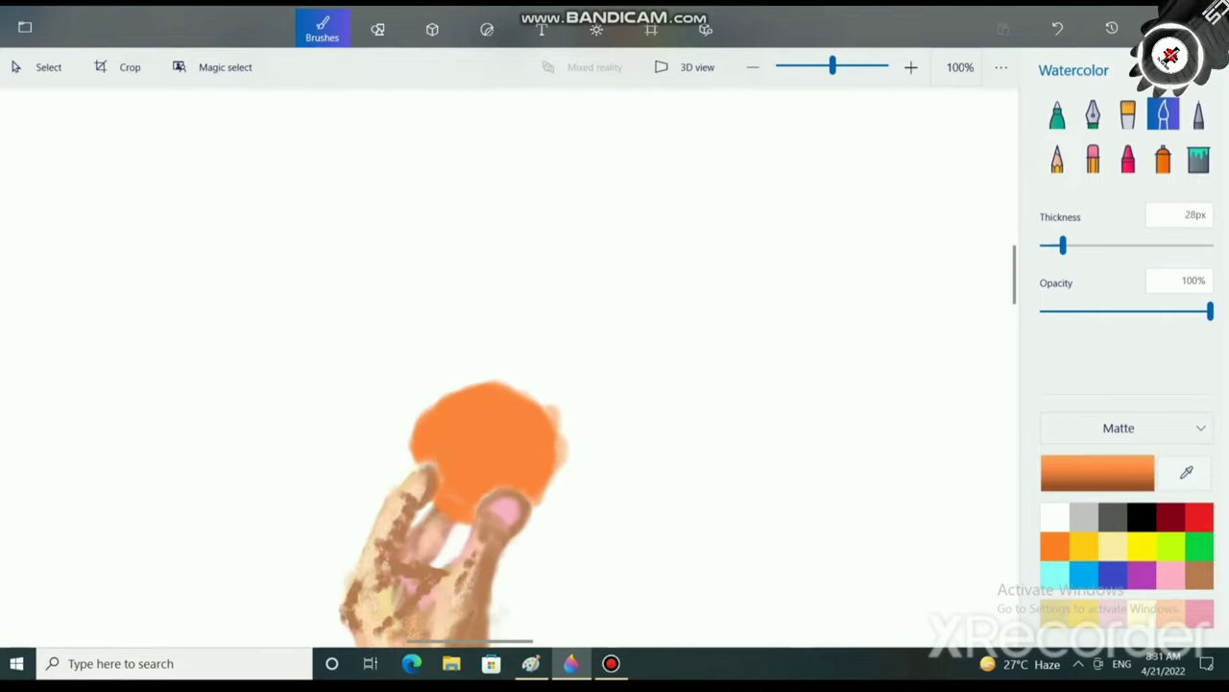
mouse_move(544, 517)
mouse_down()
mouse_move(555, 475)
mouse_move(551, 439)
mouse_up()
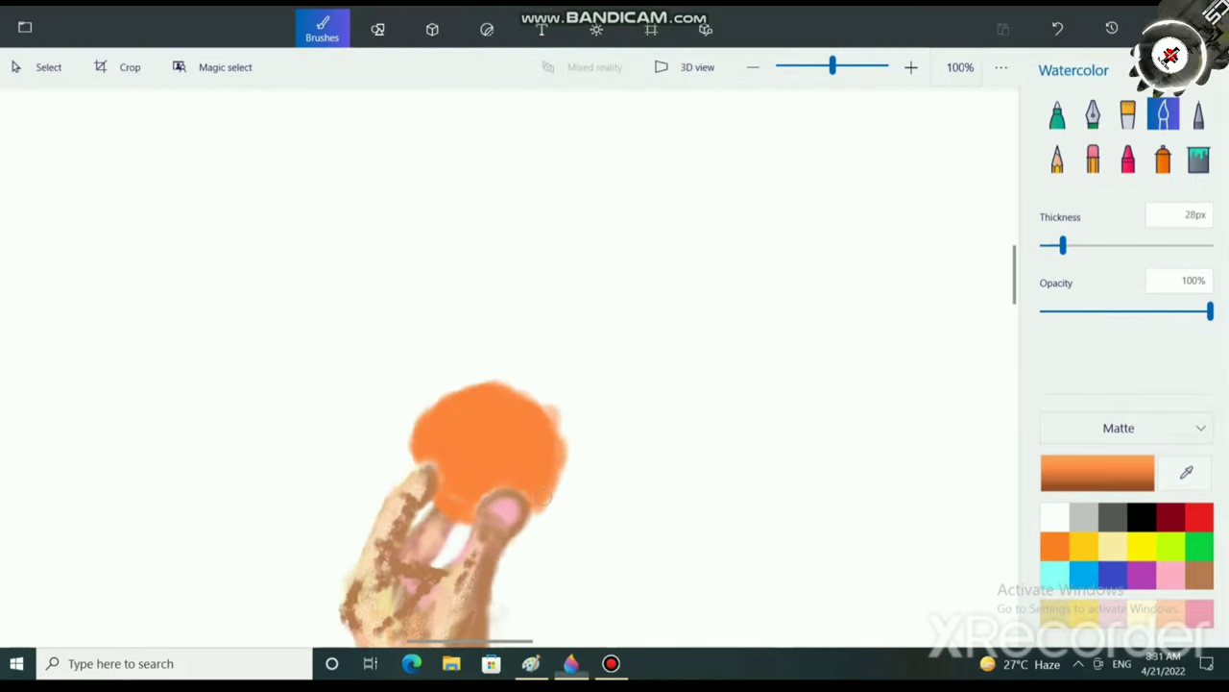
Switch the paint material to Polished metal and enlarge the orange ball into a rounder circle.
click(1119, 428)
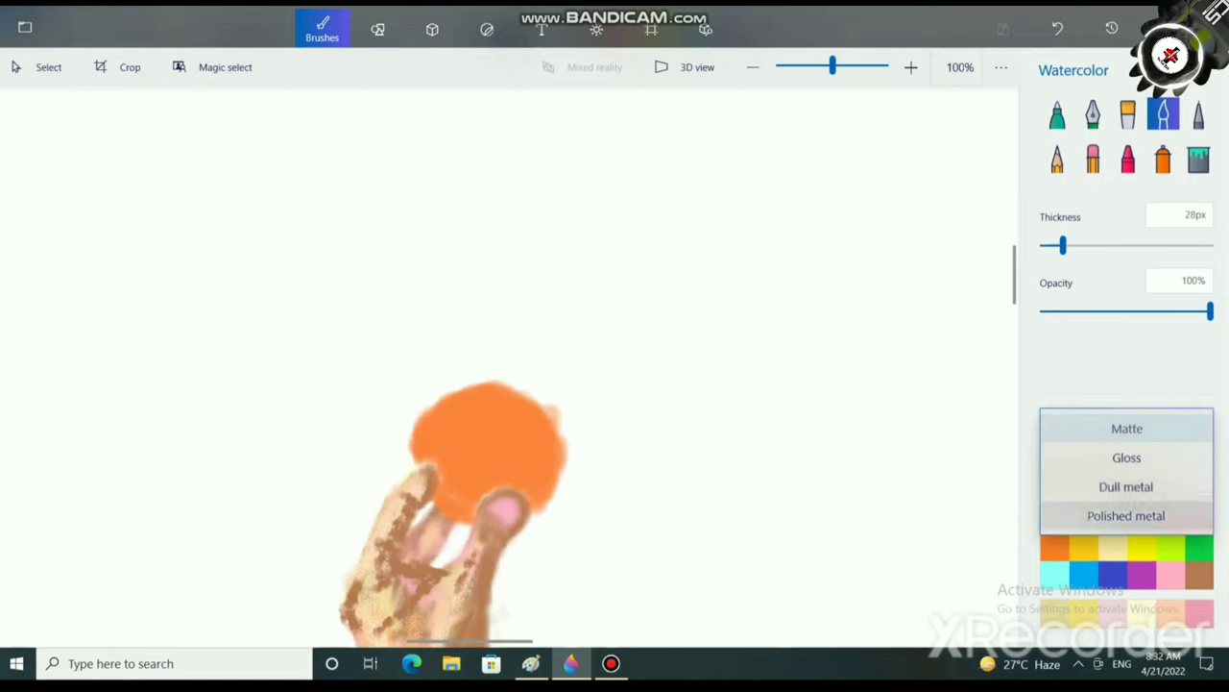
click(1119, 516)
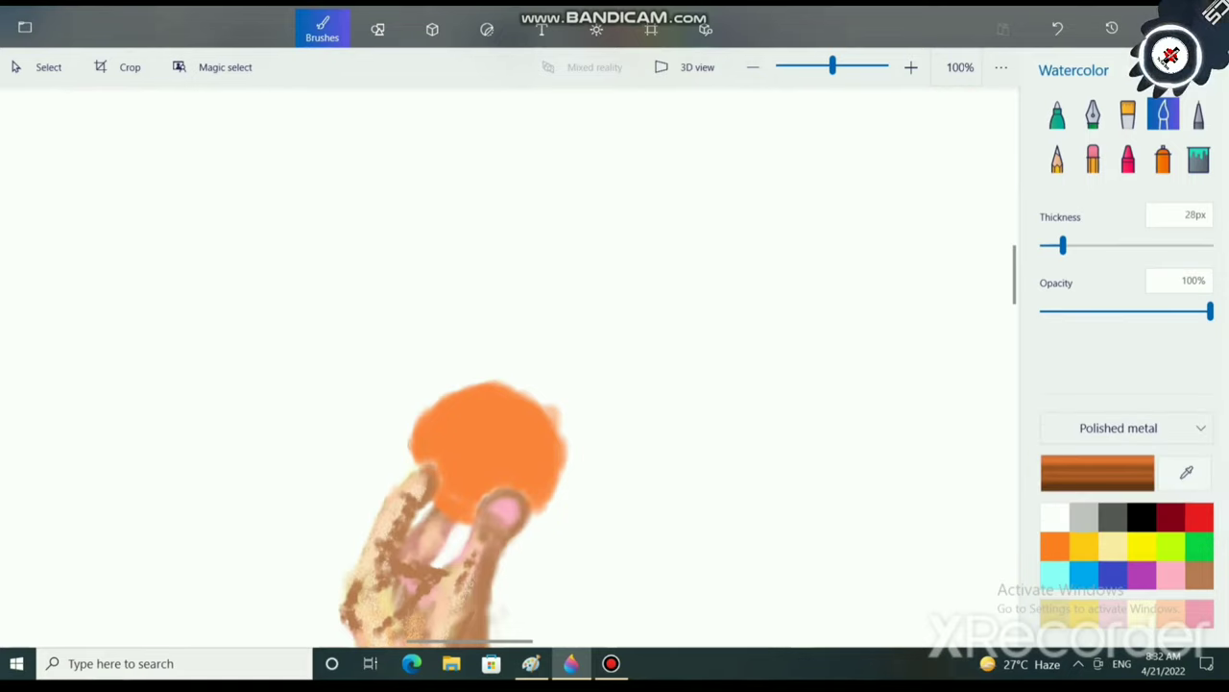
mouse_move(552, 415)
mouse_down()
mouse_move(492, 379)
mouse_move(539, 400)
mouse_move(530, 382)
mouse_move(567, 476)
mouse_up()
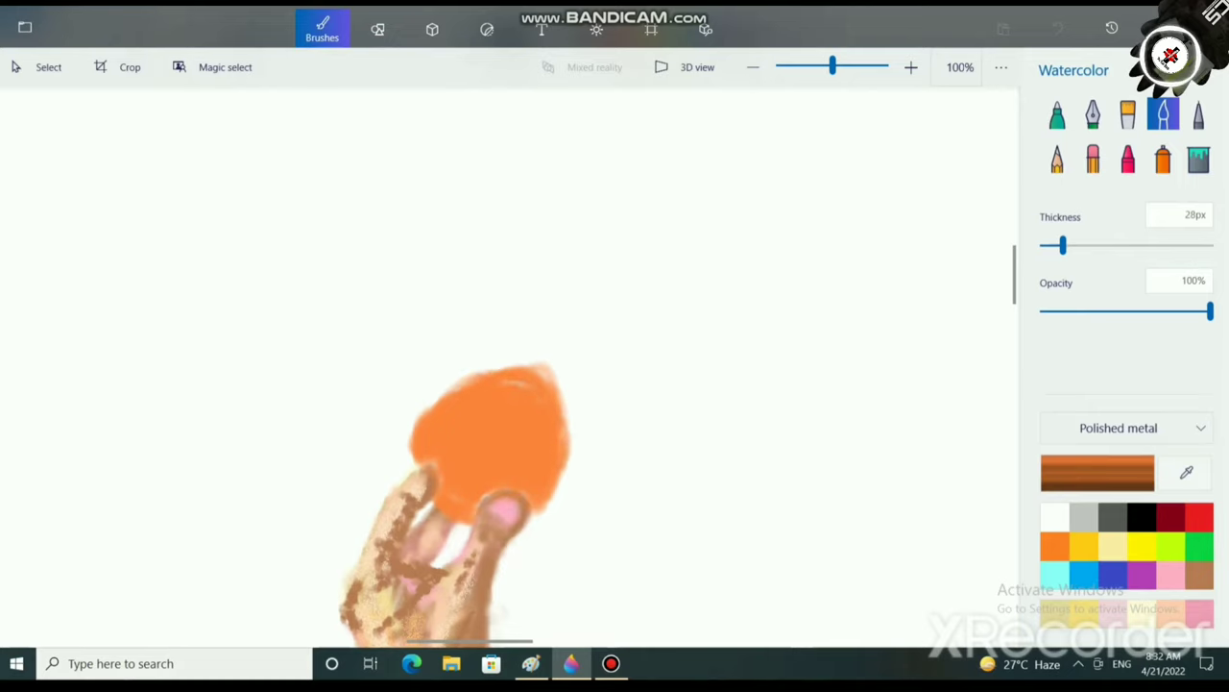
mouse_move(476, 394)
mouse_down()
mouse_move(432, 365)
mouse_move(519, 355)
mouse_up()
mouse_move(415, 432)
mouse_down()
mouse_move(499, 353)
mouse_move(567, 445)
mouse_move(523, 364)
mouse_move(423, 408)
mouse_move(561, 389)
mouse_move(574, 456)
mouse_move(573, 415)
mouse_move(562, 502)
mouse_move(546, 517)
mouse_up()
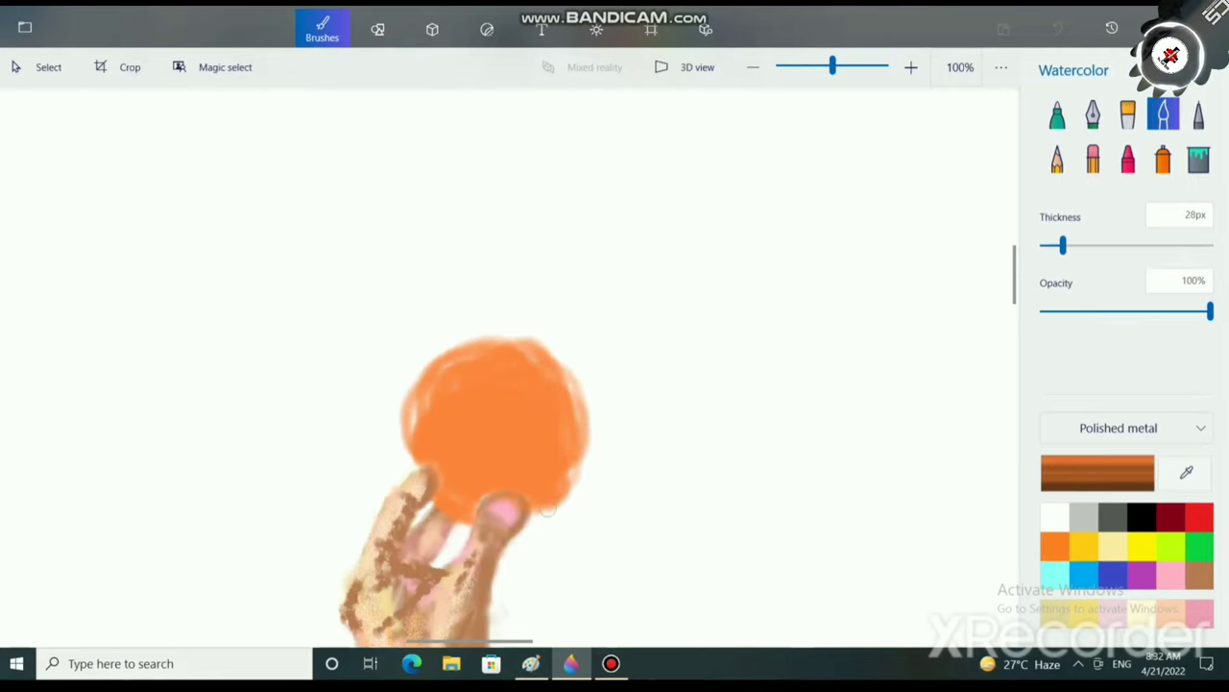
Fill the light gaps along the orange ball's sides and upper rim with more Watercolor strokes.
drag(581, 408, 550, 519)
mouse_move(409, 471)
mouse_down()
mouse_move(409, 423)
mouse_move(426, 393)
mouse_up()
drag(574, 396, 543, 352)
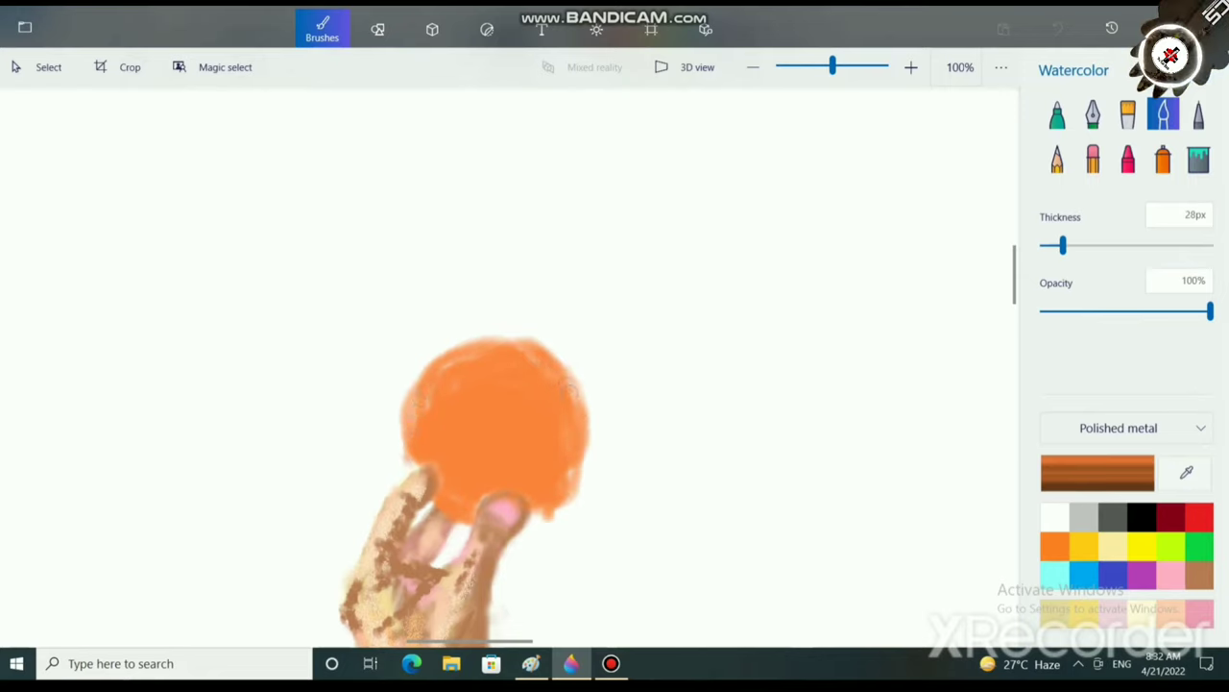
drag(407, 432, 417, 386)
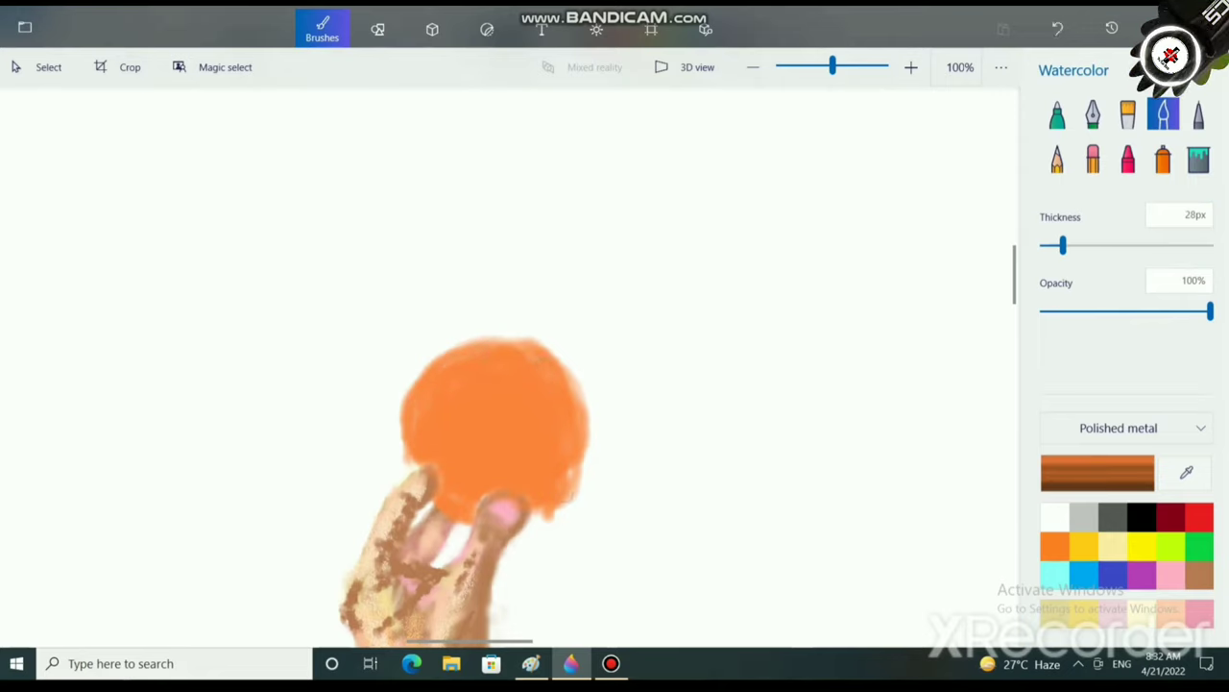
mouse_move(565, 507)
mouse_down()
mouse_move(593, 444)
mouse_move(573, 374)
mouse_move(521, 341)
mouse_move(582, 400)
mouse_move(536, 512)
mouse_move(591, 413)
mouse_move(573, 365)
mouse_up()
Examine the orange ball and the outstretched arm in relation to the whole figure.
scroll(850, 451, down, 2)
scroll(720, 557, down, 3)
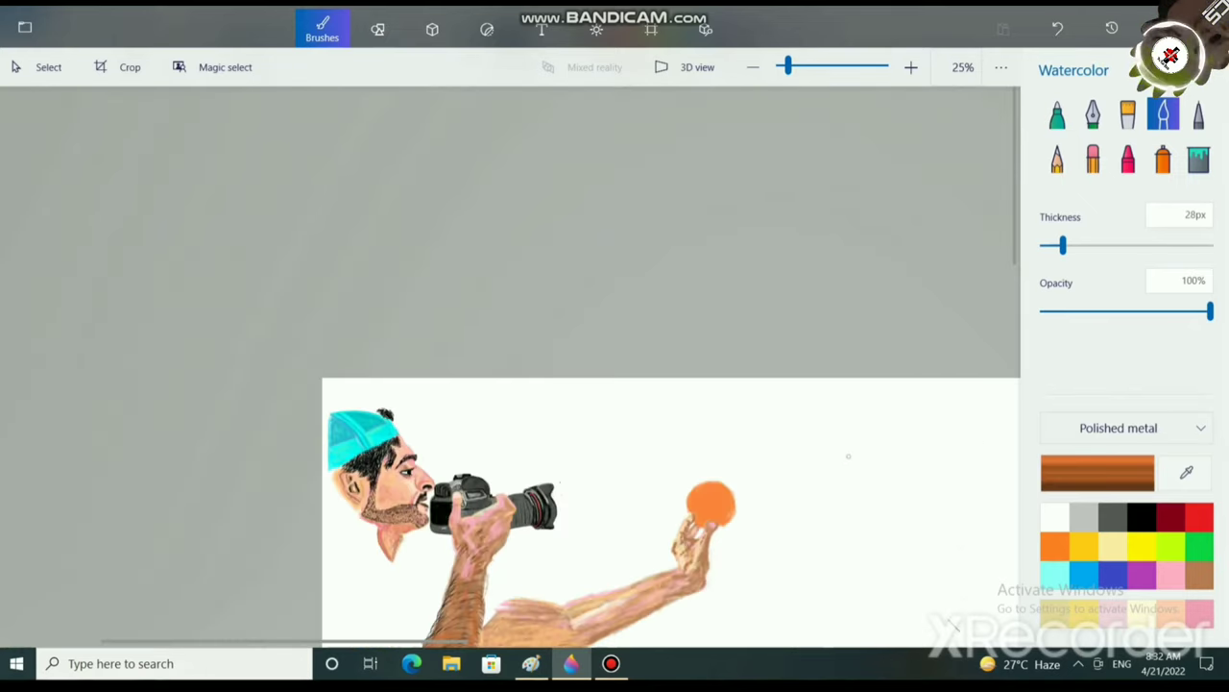
drag(786, 382, 702, 225)
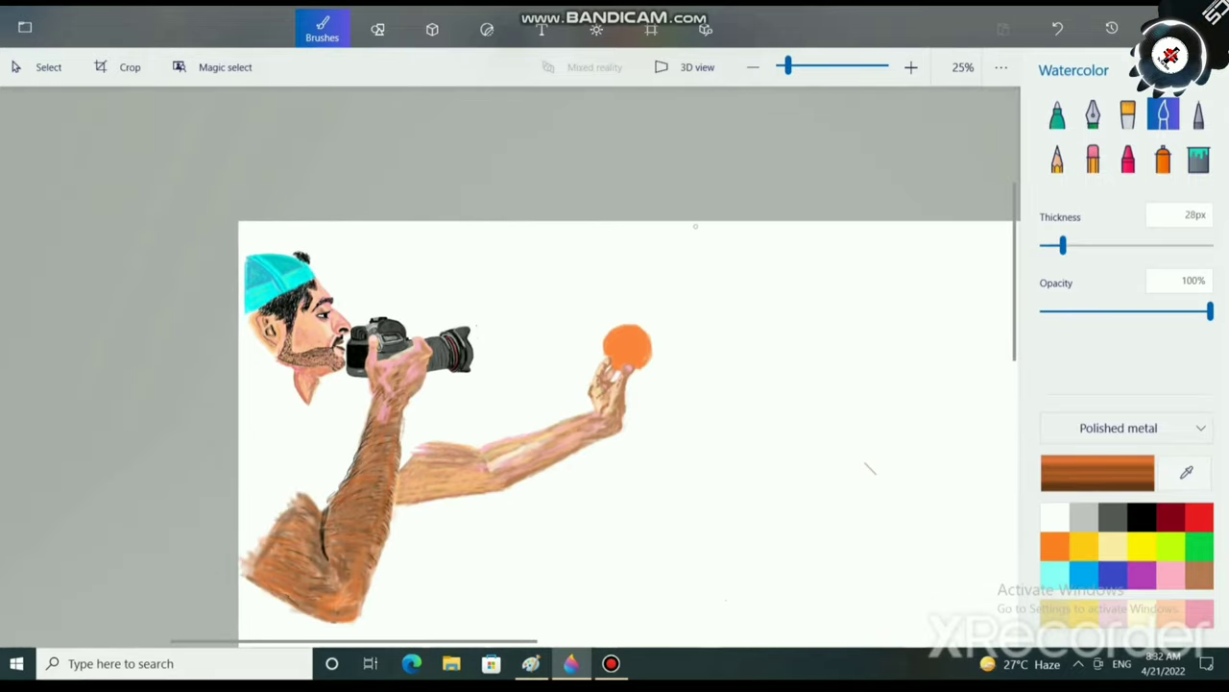
scroll(870, 468, up, 3)
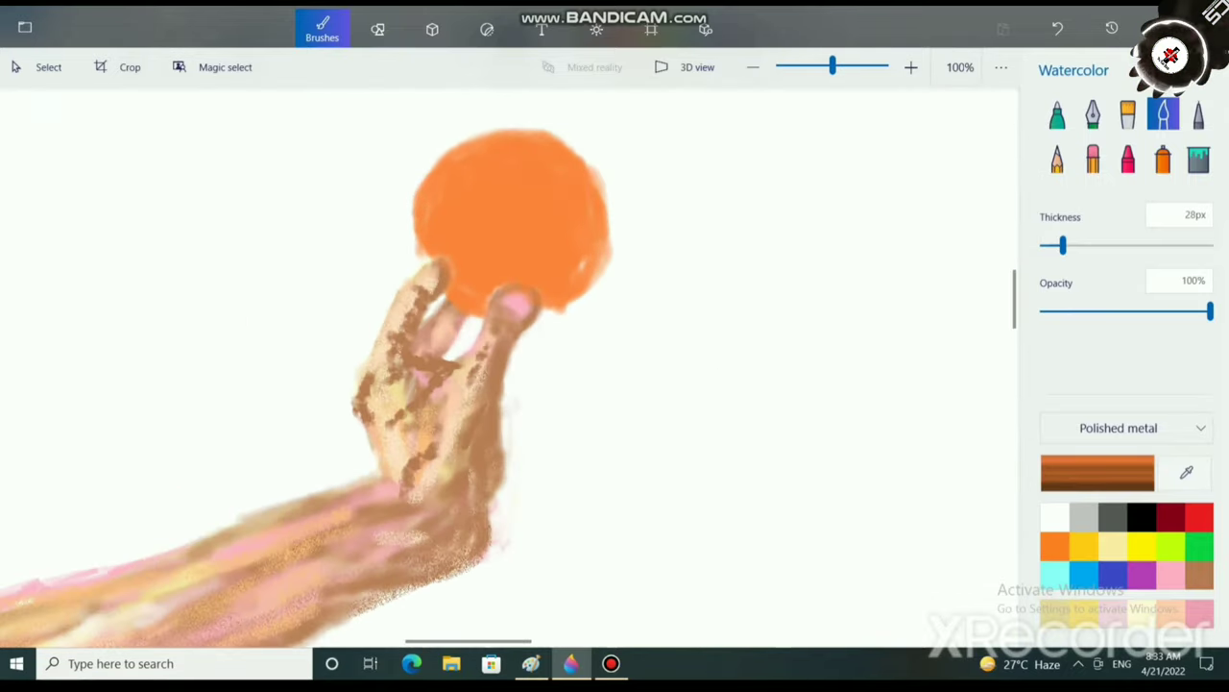
scroll(522, 393, up, 1)
scroll(675, 446, down, 4)
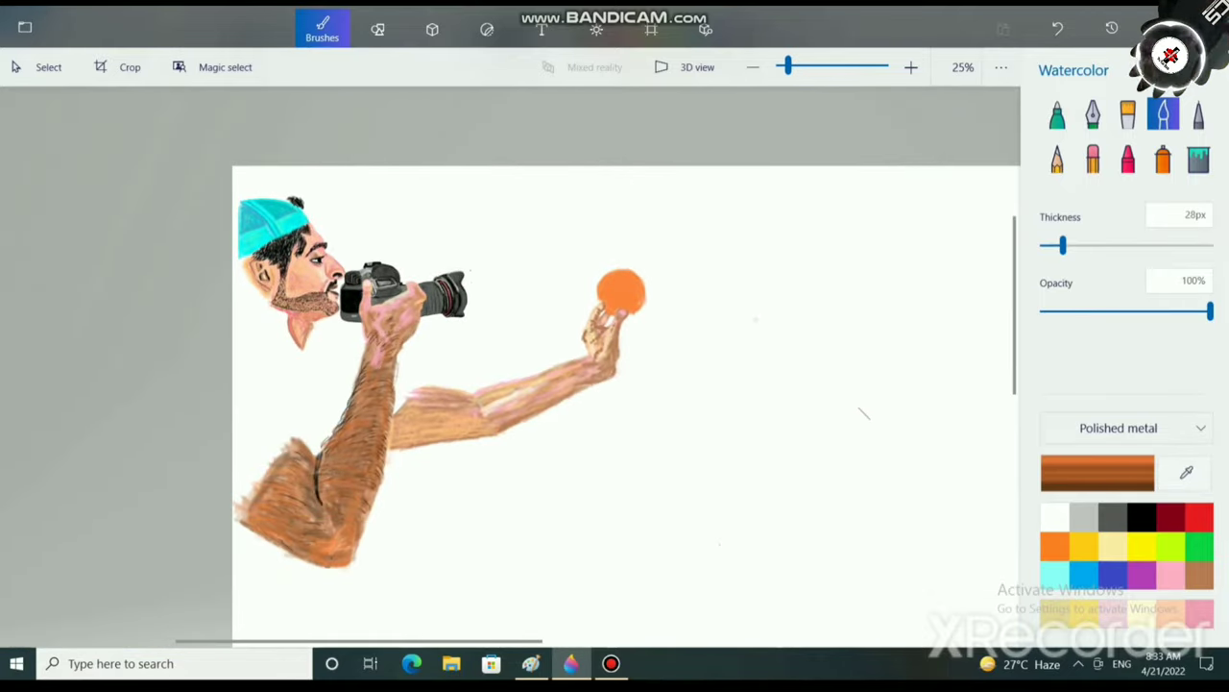
scroll(583, 375, up, 3)
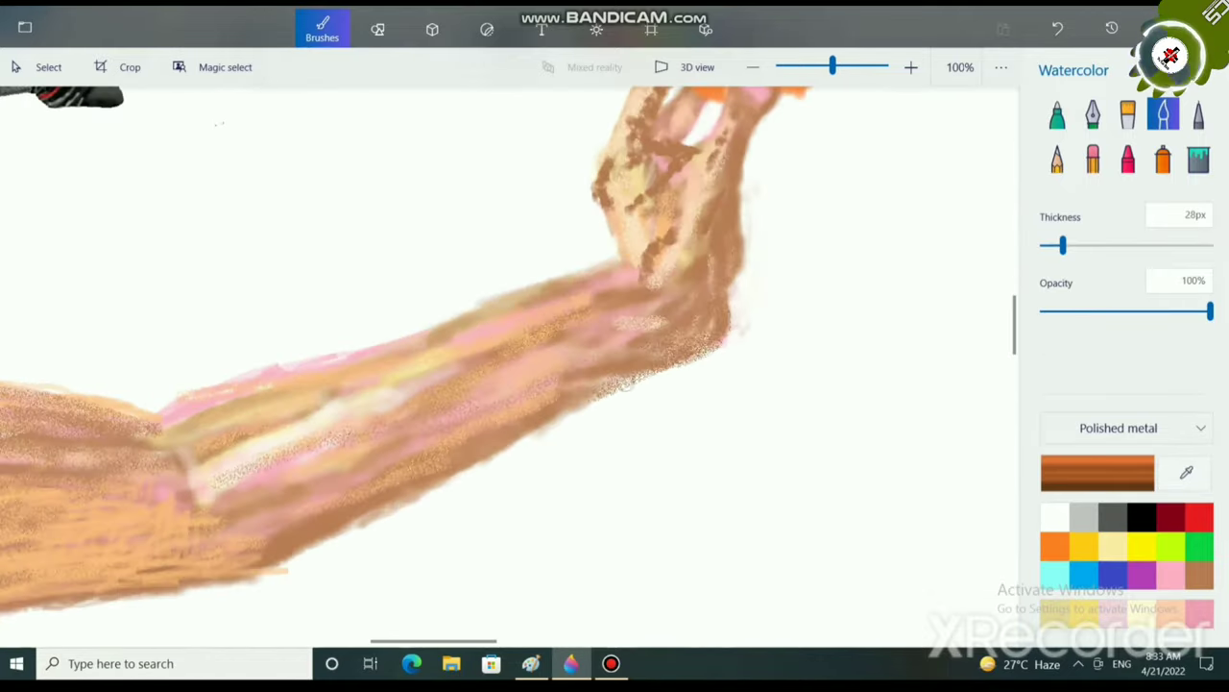
scroll(829, 464, up, 3)
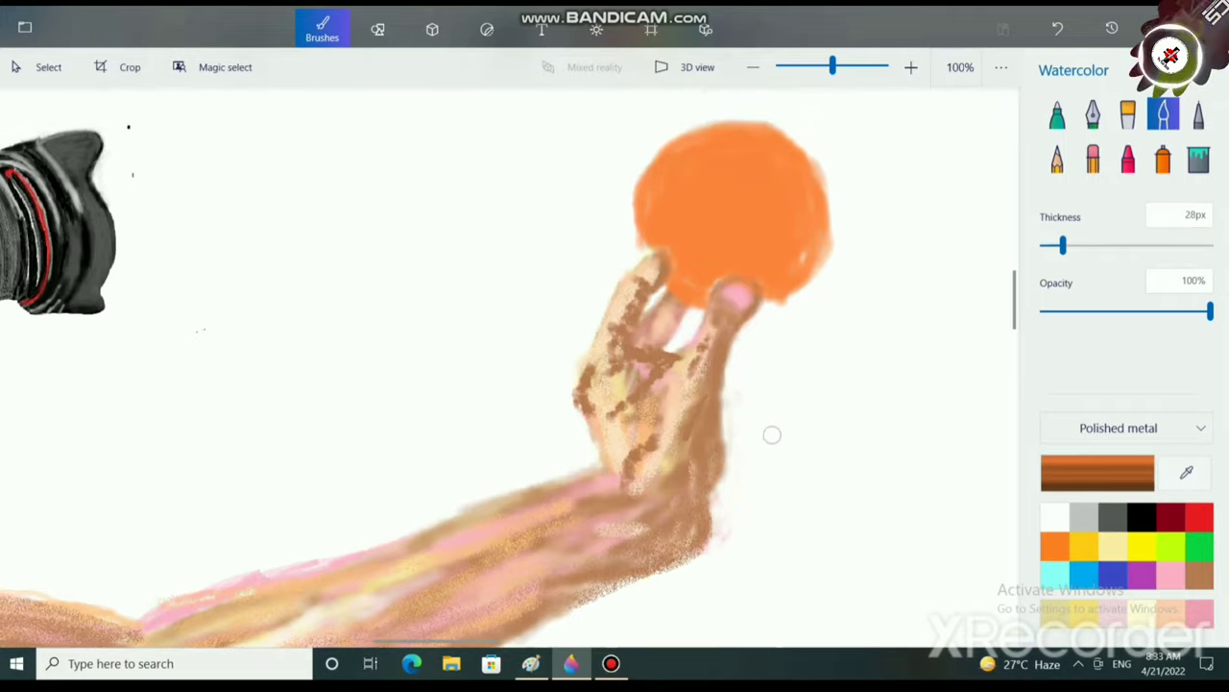
scroll(843, 433, up, 3)
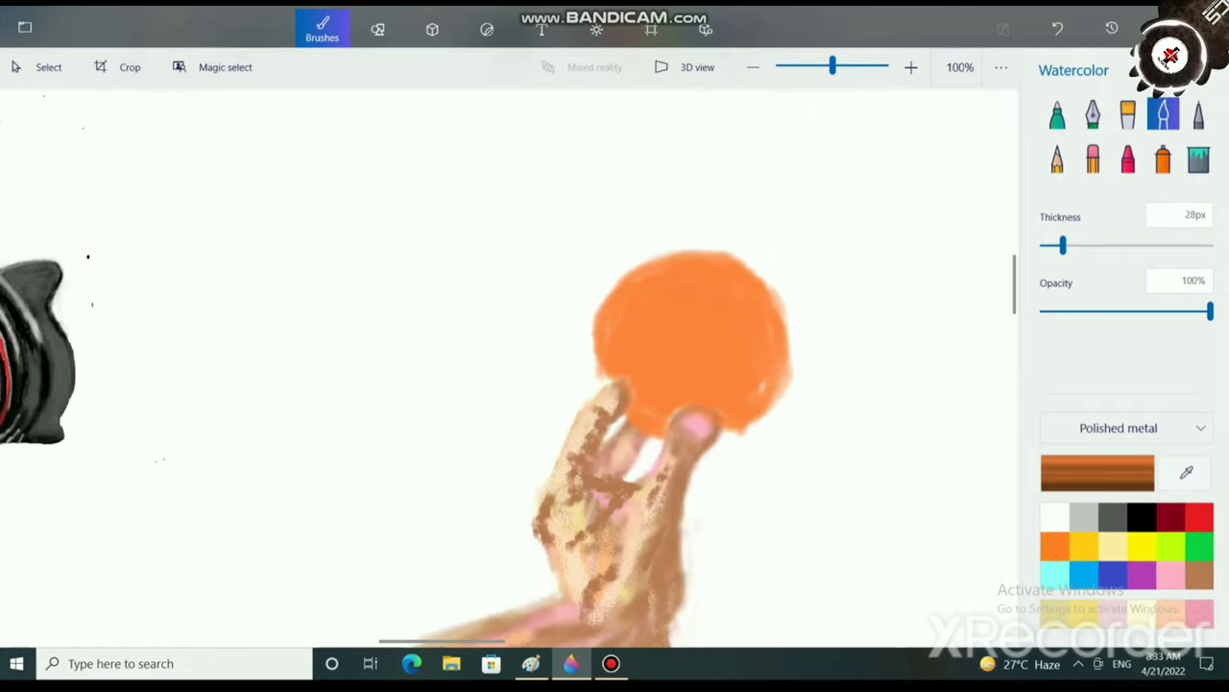
click(41, 67)
drag(609, 259, 530, 282)
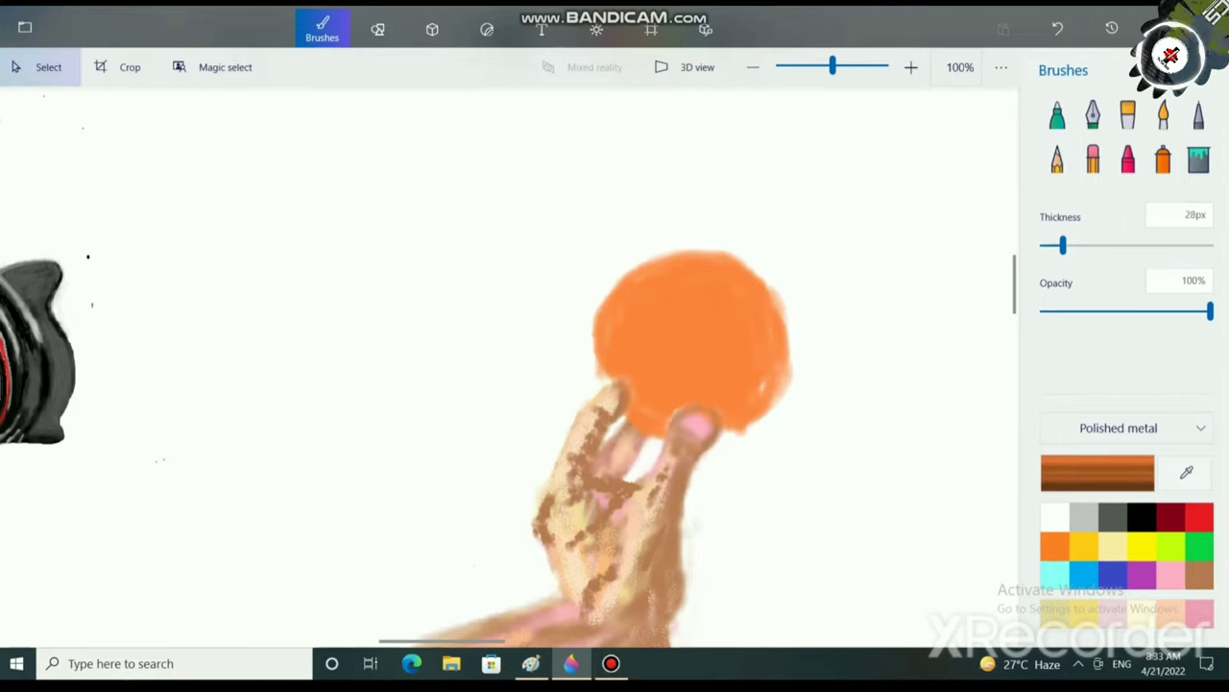
click(123, 67)
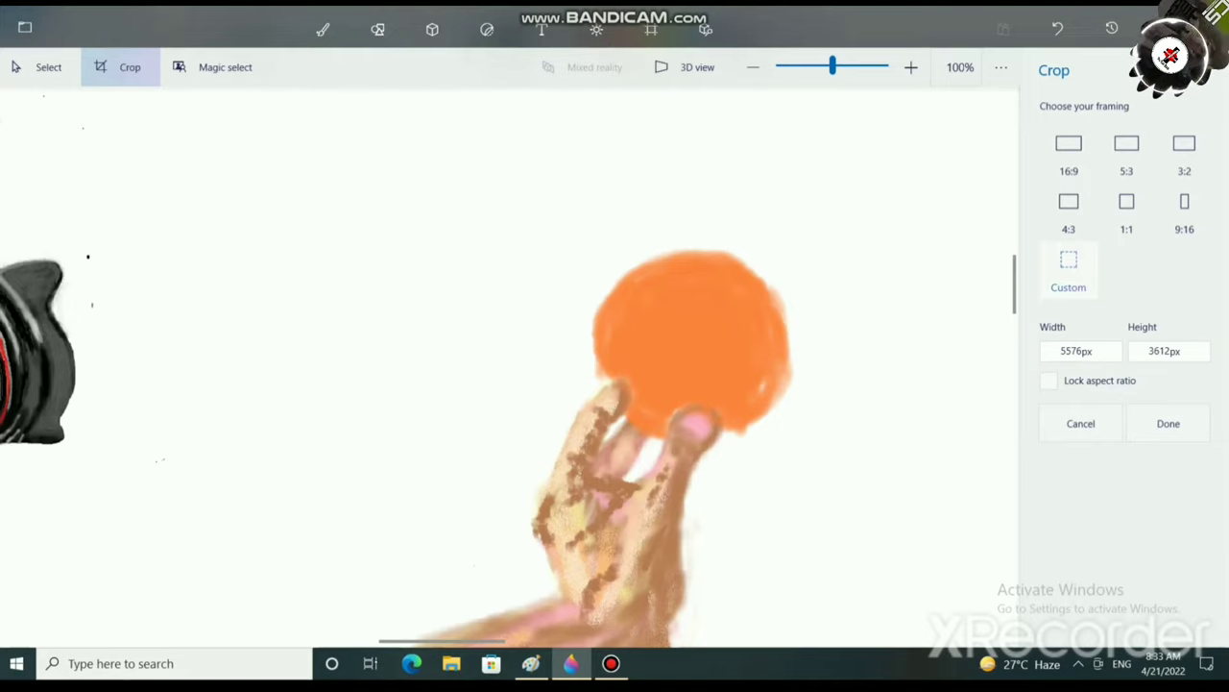
Try to cut the painted photographer out of the whole canvas with Magic select, keeping Autofill background on.
click(213, 67)
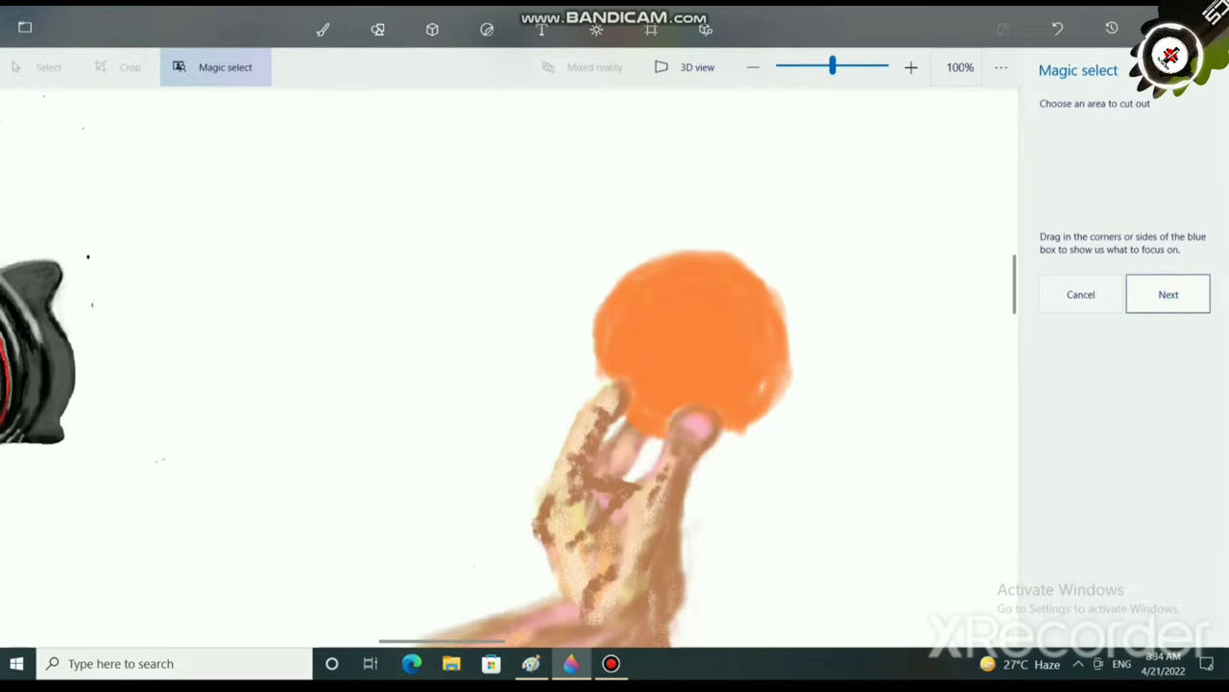
click(1168, 294)
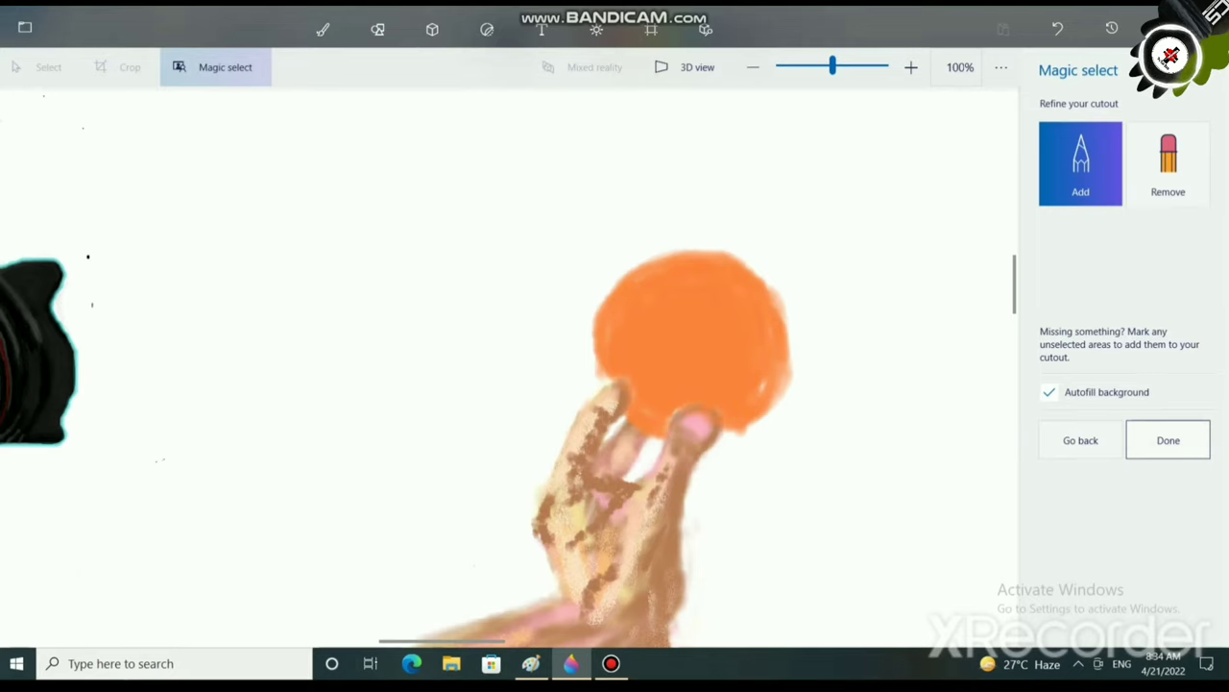
click(1167, 440)
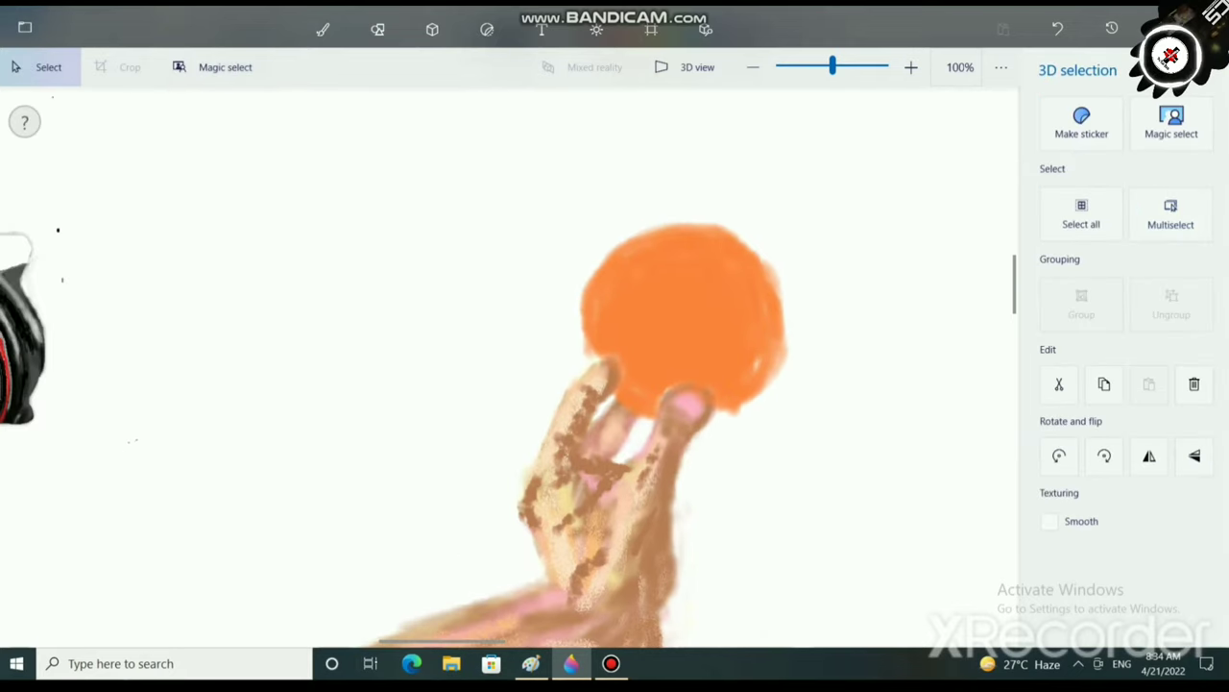
scroll(946, 459, up, 1)
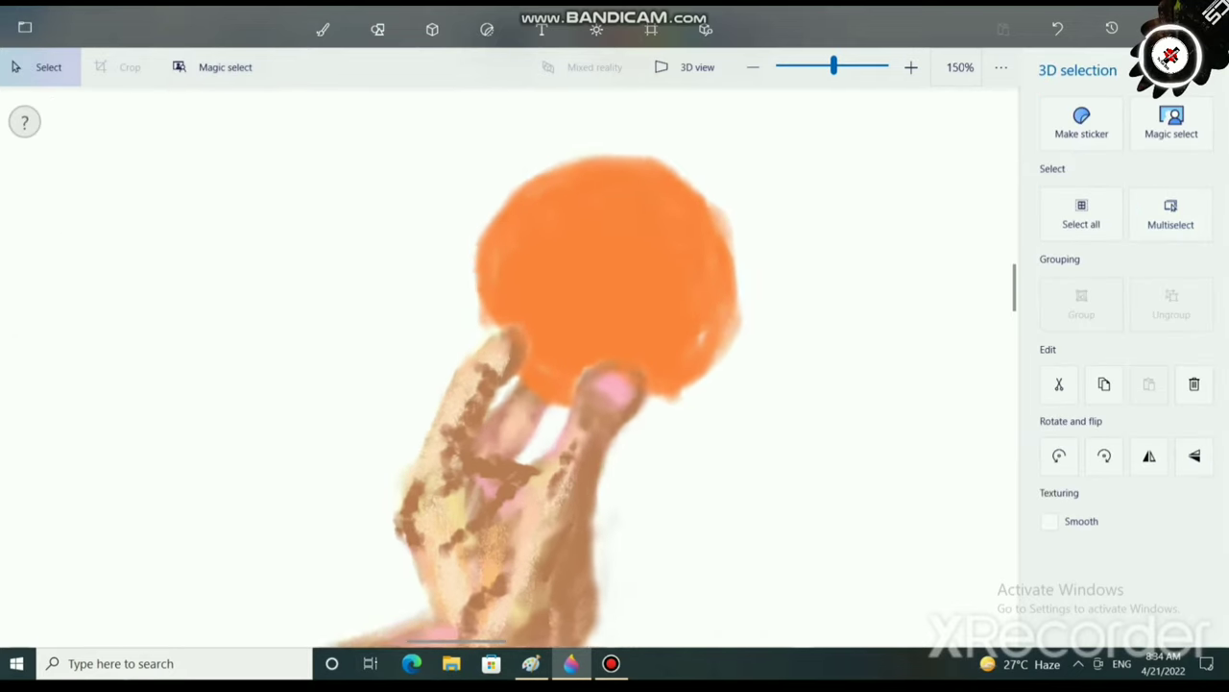
drag(713, 281, 749, 285)
scroll(748, 285, down, 6)
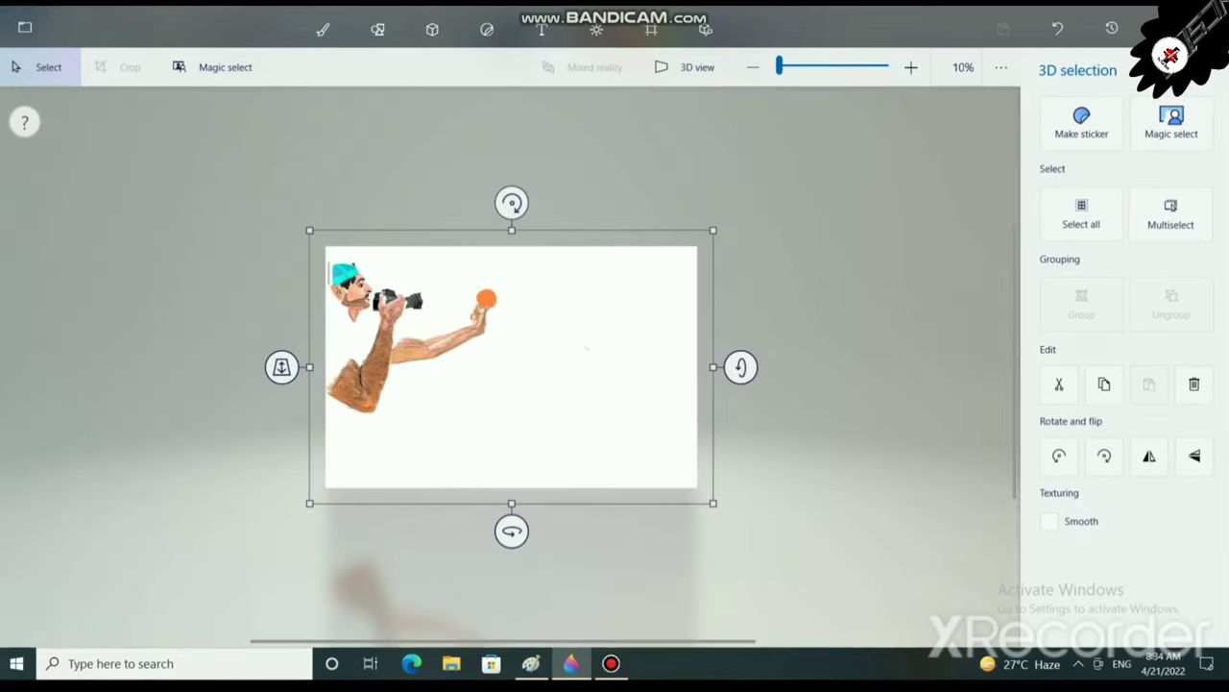
scroll(557, 378, up, 1)
scroll(557, 378, down, 1)
Return to the brushes and undo the Magic select cutout.
click(322, 29)
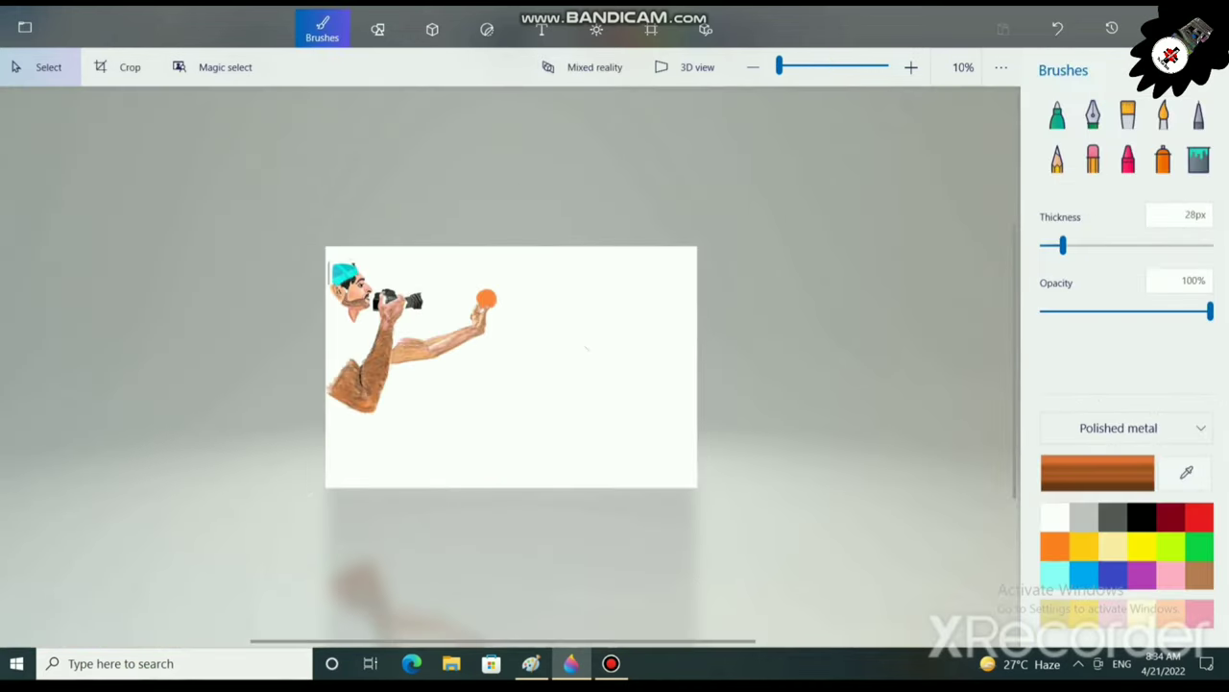
scroll(586, 348, up, 5)
scroll(558, 367, up, 1)
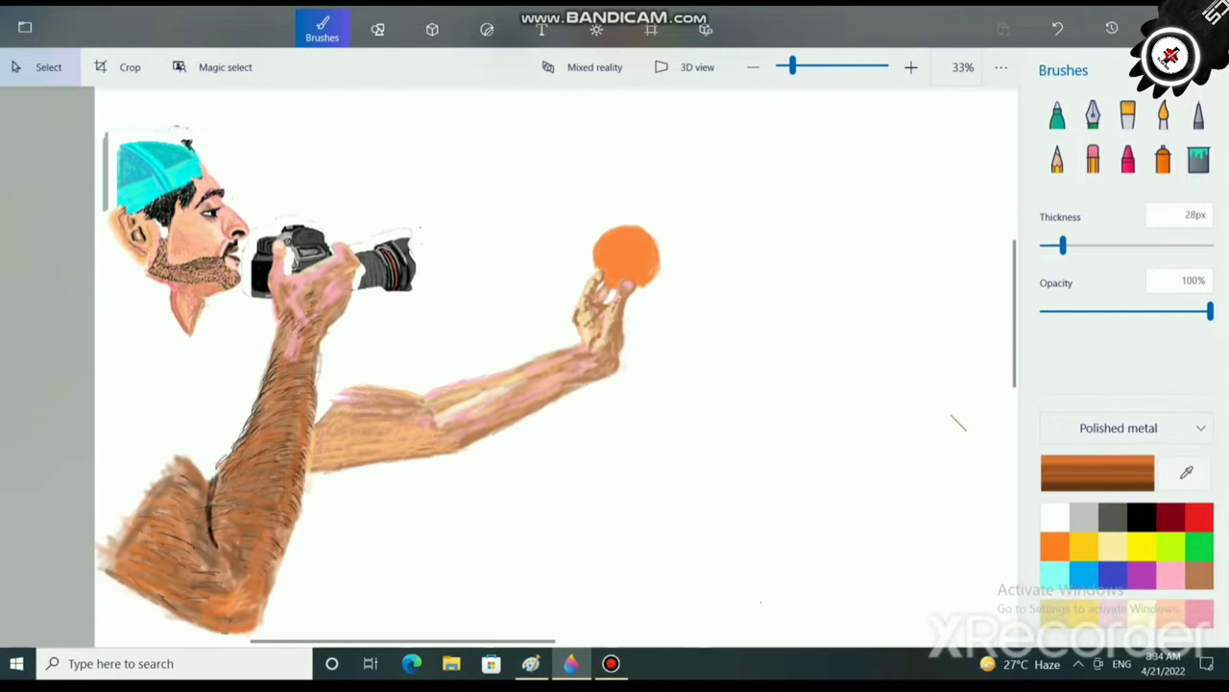
scroll(959, 422, up, 2)
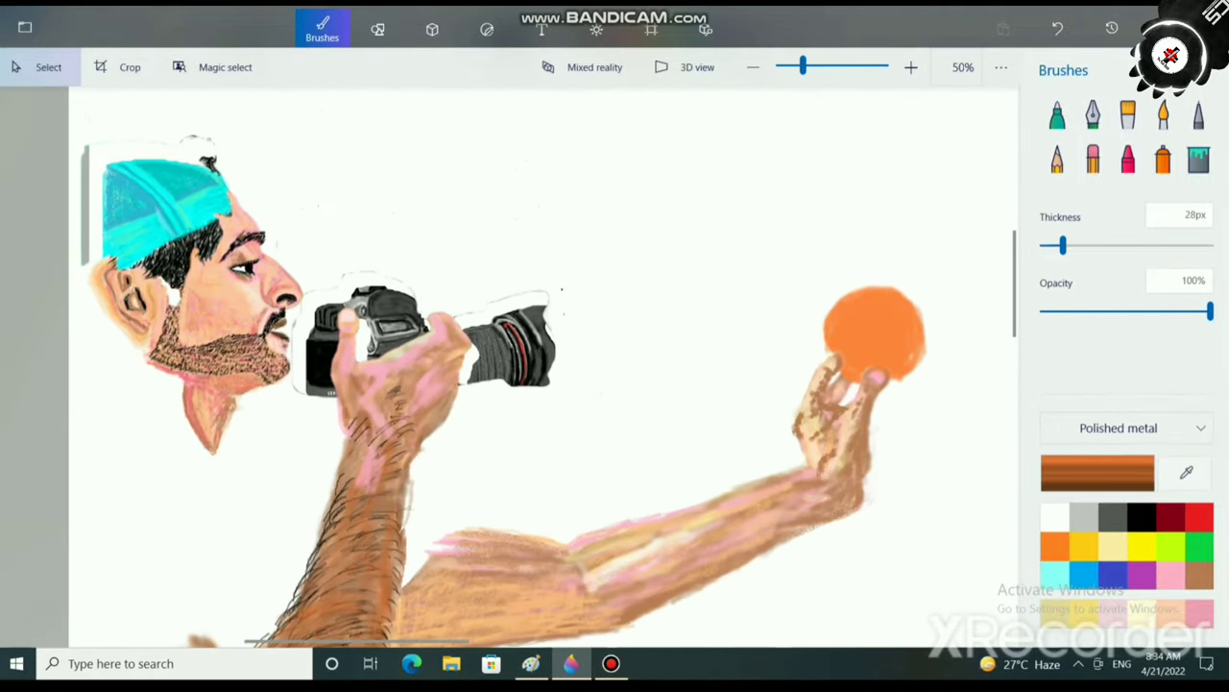
scroll(544, 367, left, 1)
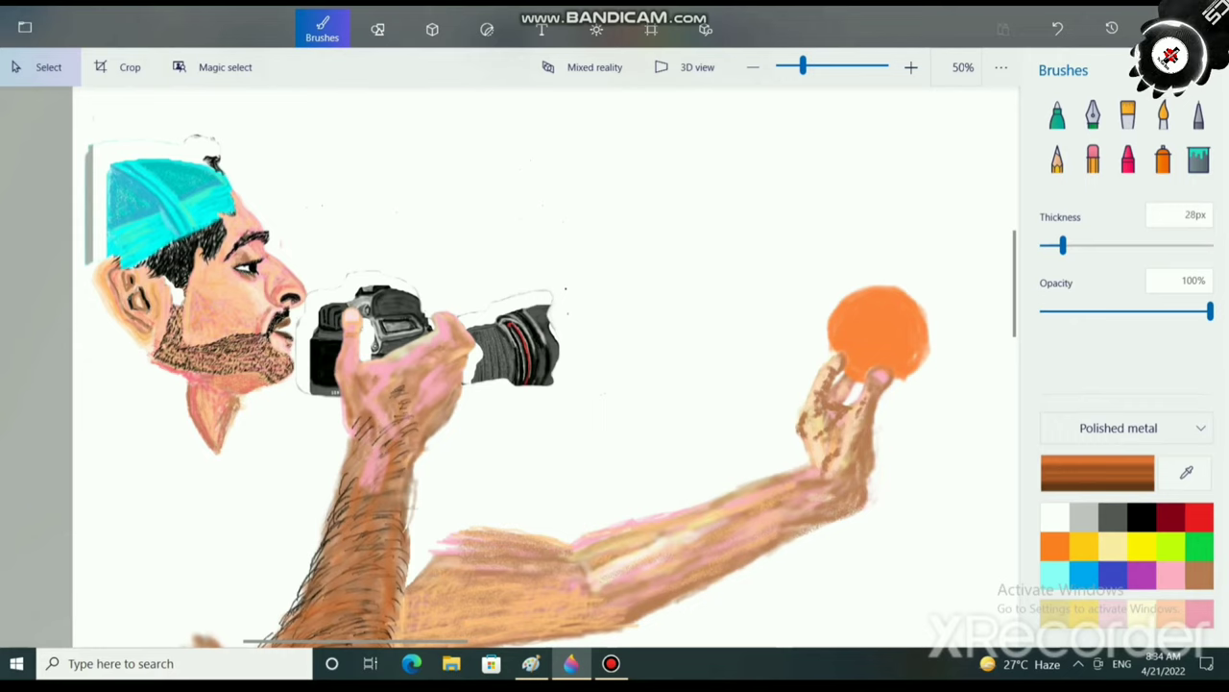
key(ctrl+z)
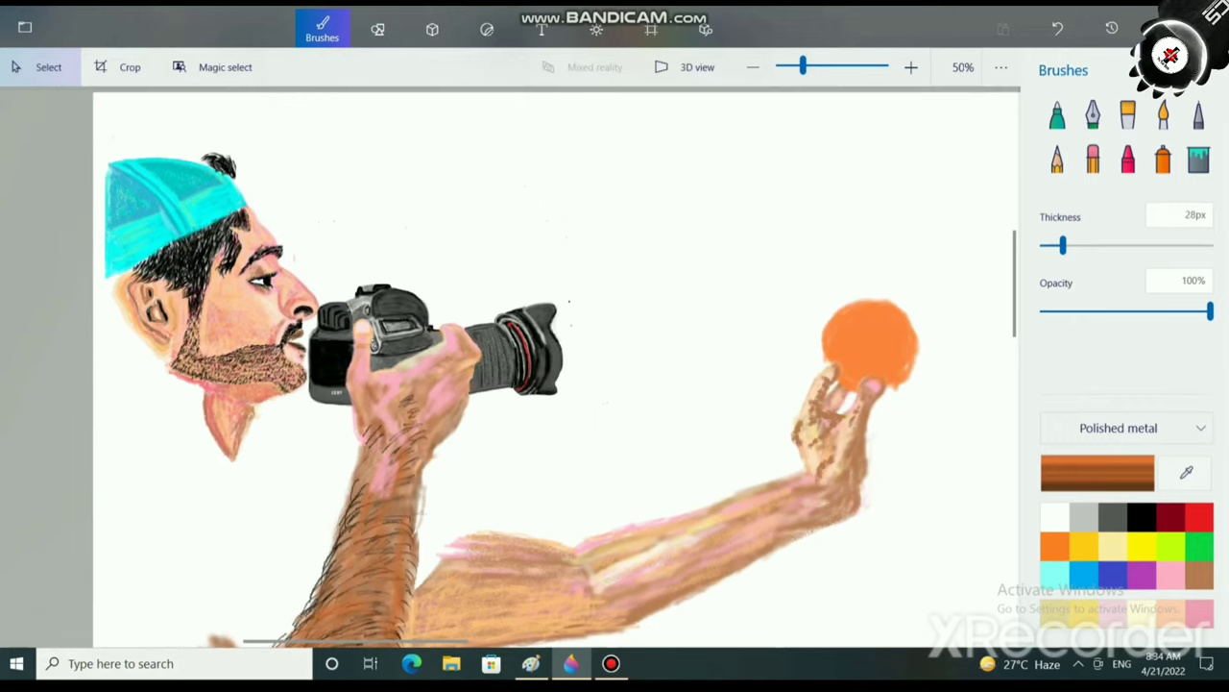
Paint pale peach Watercolor highlights on the orange ball's upper area, mainly on the side facing the camera.
scroll(772, 310, down, 3)
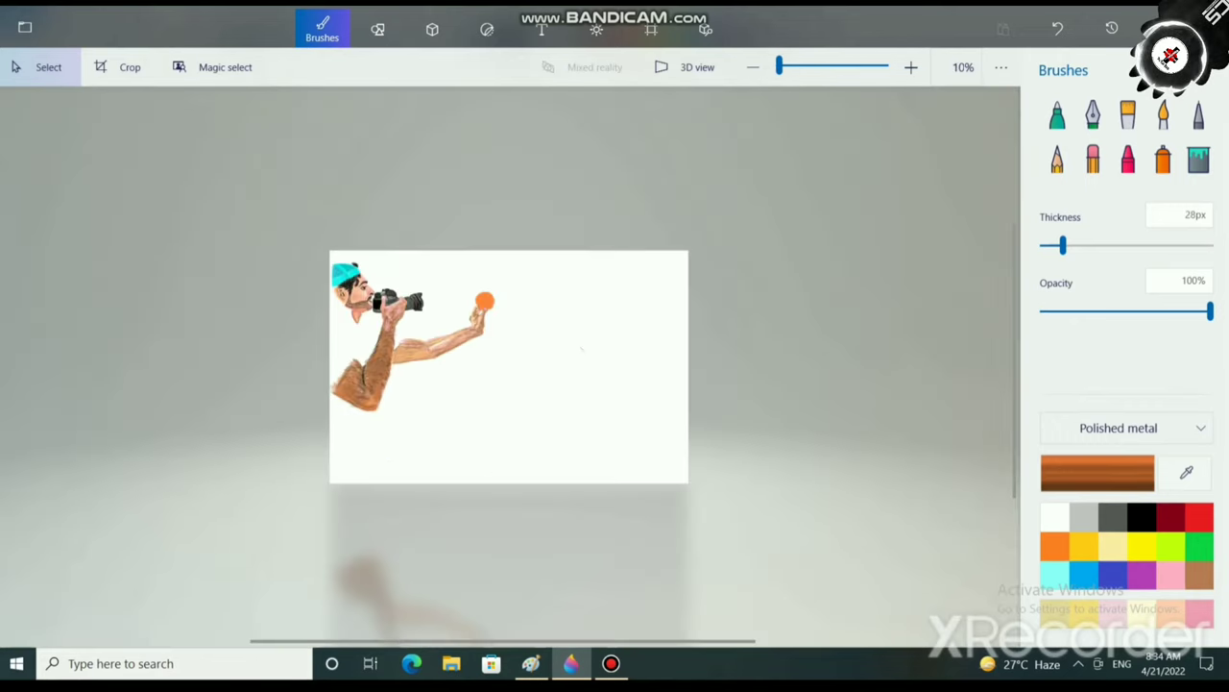
scroll(451, 478, up, 2)
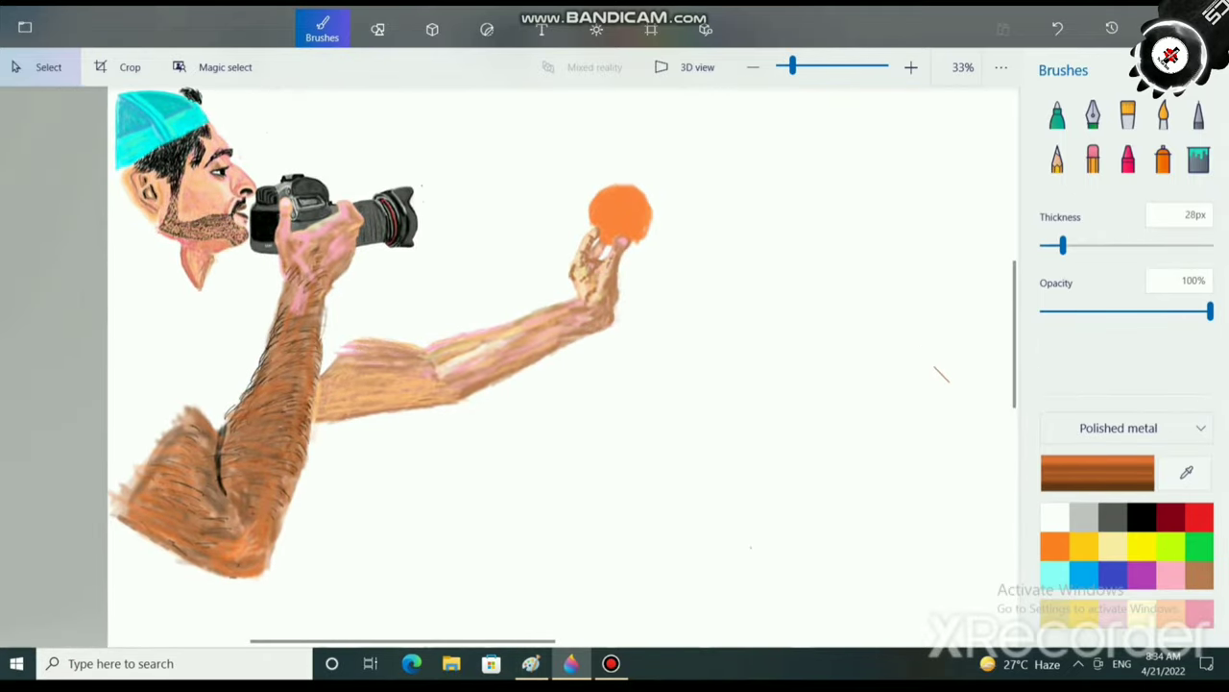
scroll(602, 270, up, 1)
scroll(602, 270, down, 1)
scroll(602, 269, up, 3)
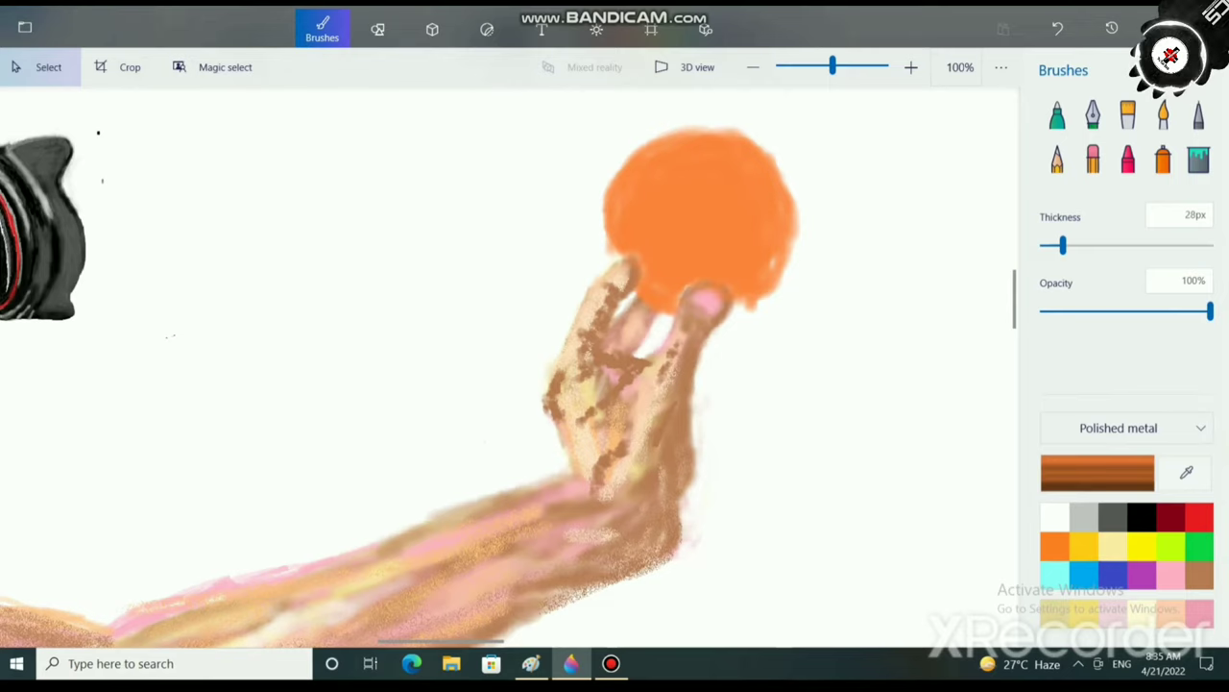
click(1096, 472)
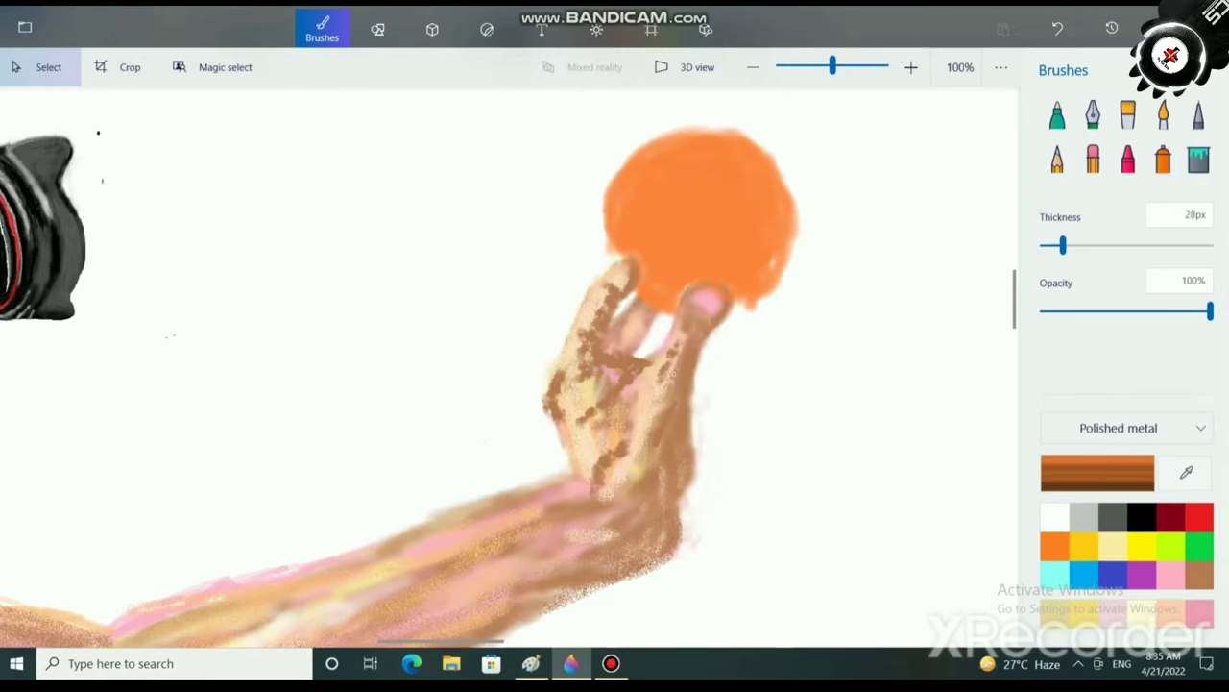
drag(592, 186, 533, 187)
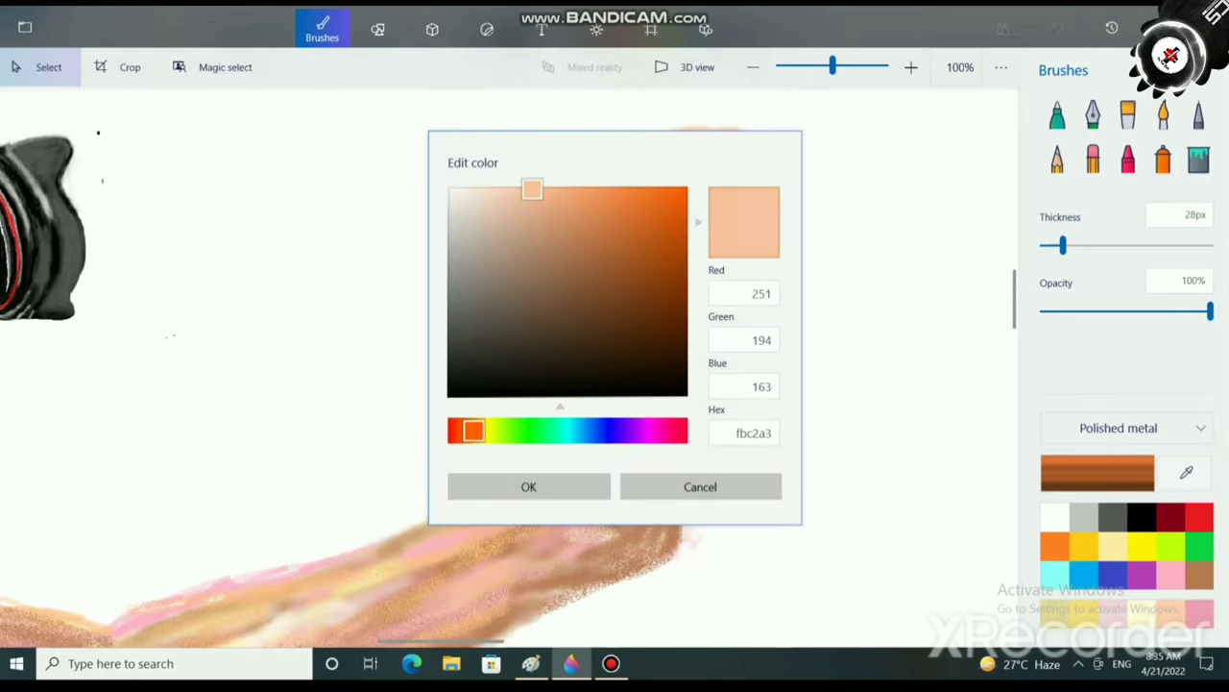
click(528, 486)
click(1163, 114)
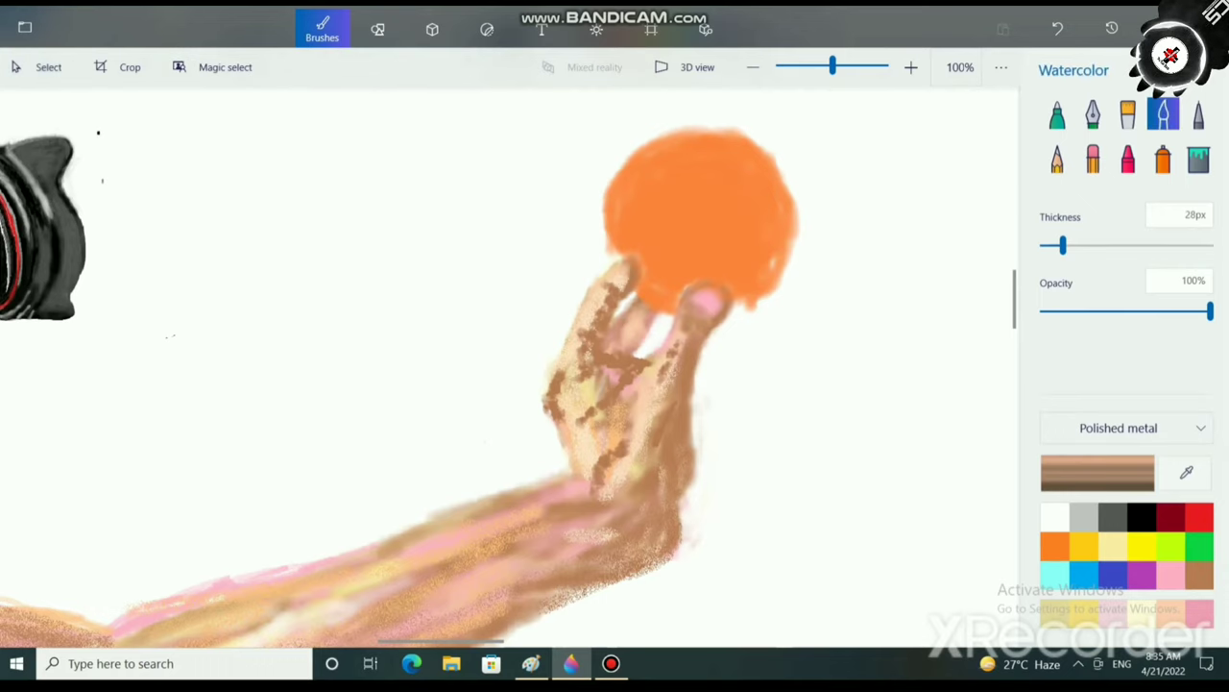
mouse_move(673, 169)
mouse_down()
mouse_move(630, 206)
mouse_move(630, 188)
mouse_move(626, 225)
mouse_move(636, 194)
mouse_up()
mouse_move(696, 145)
mouse_down()
mouse_move(647, 179)
mouse_move(663, 206)
mouse_move(634, 240)
mouse_move(728, 159)
mouse_up()
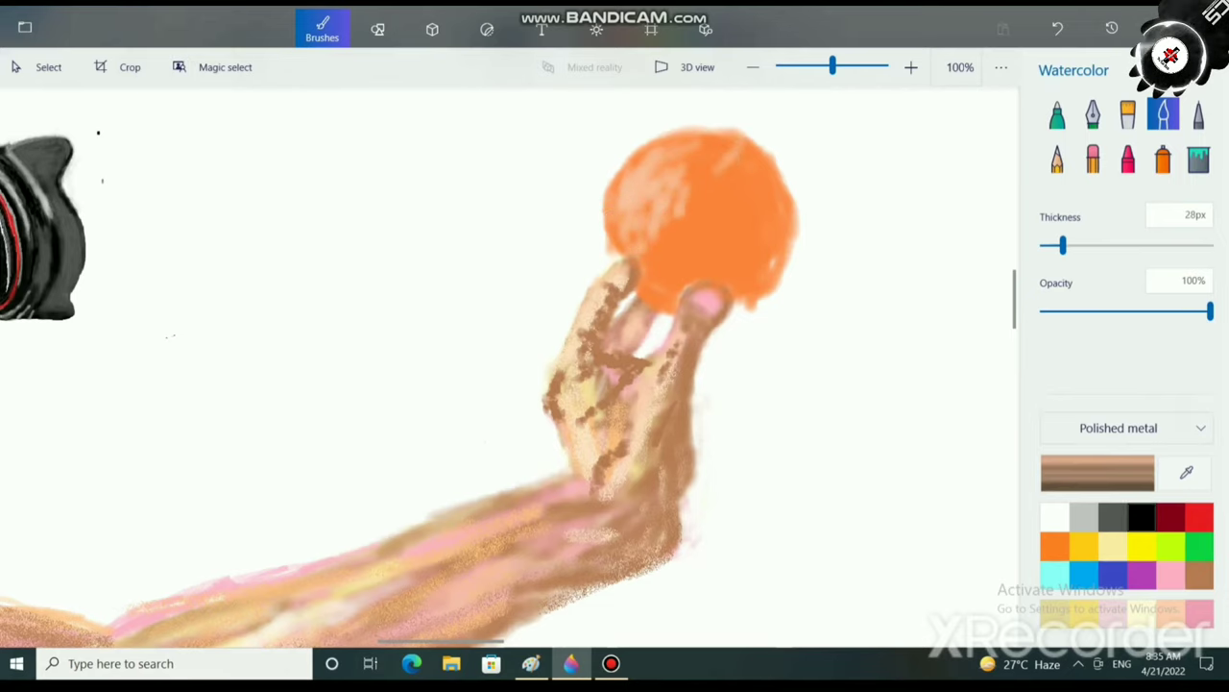
Set the Watercolor brush's custom colour to bright orange, hex ff8441.
click(1098, 472)
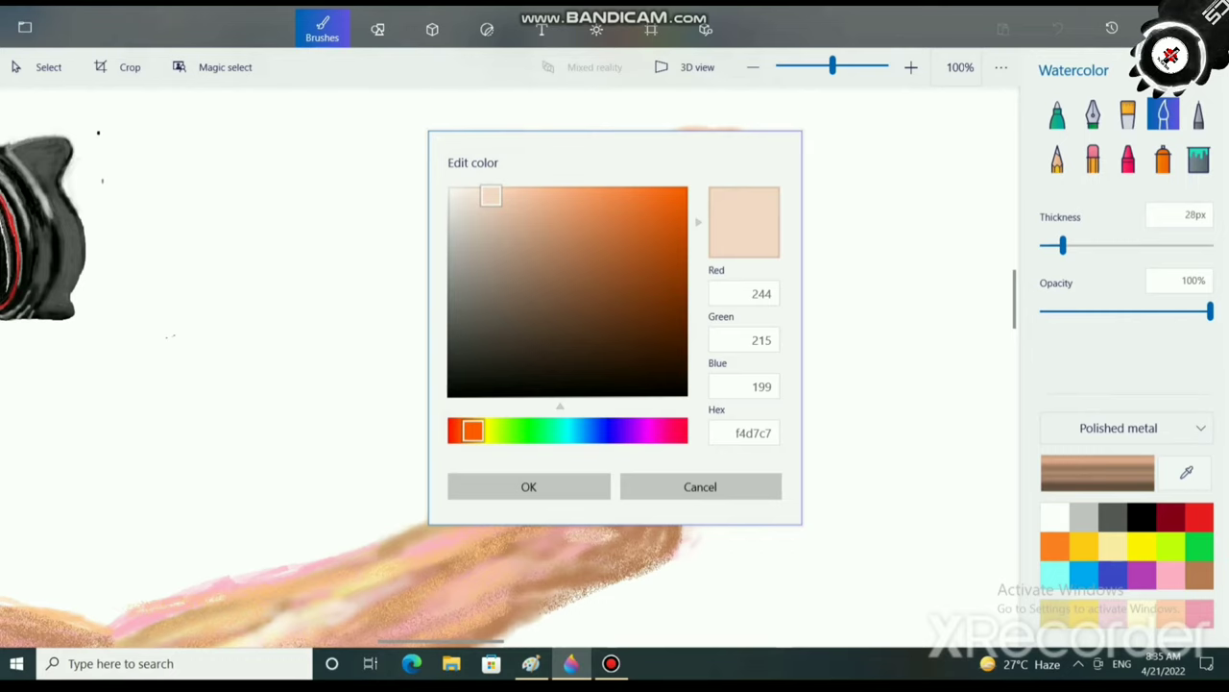
drag(471, 431, 473, 431)
click(628, 213)
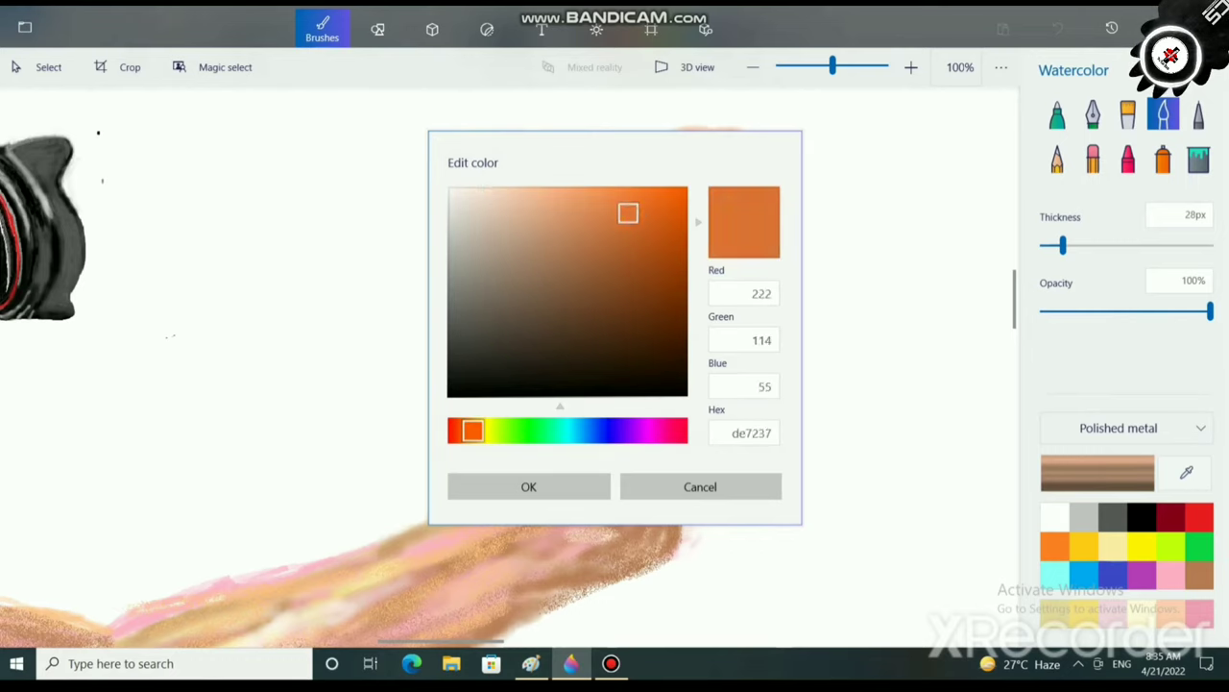
mouse_move(628, 212)
mouse_down()
mouse_move(528, 198)
mouse_move(686, 184)
mouse_move(625, 185)
mouse_up()
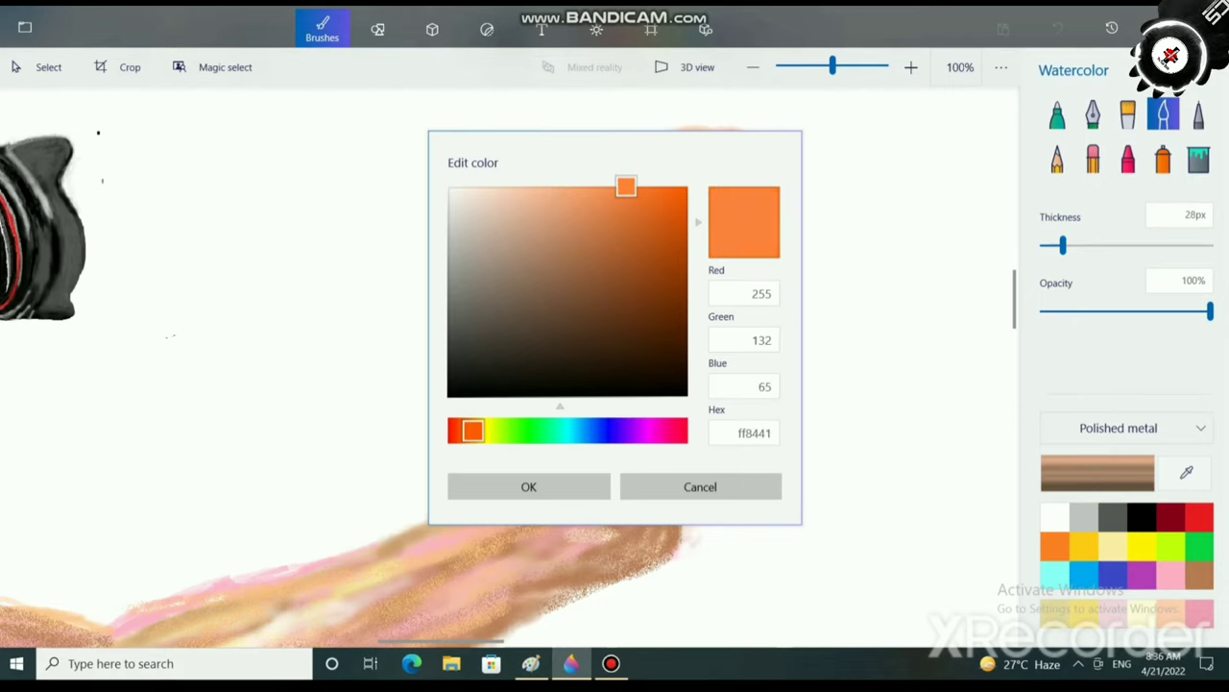
click(529, 486)
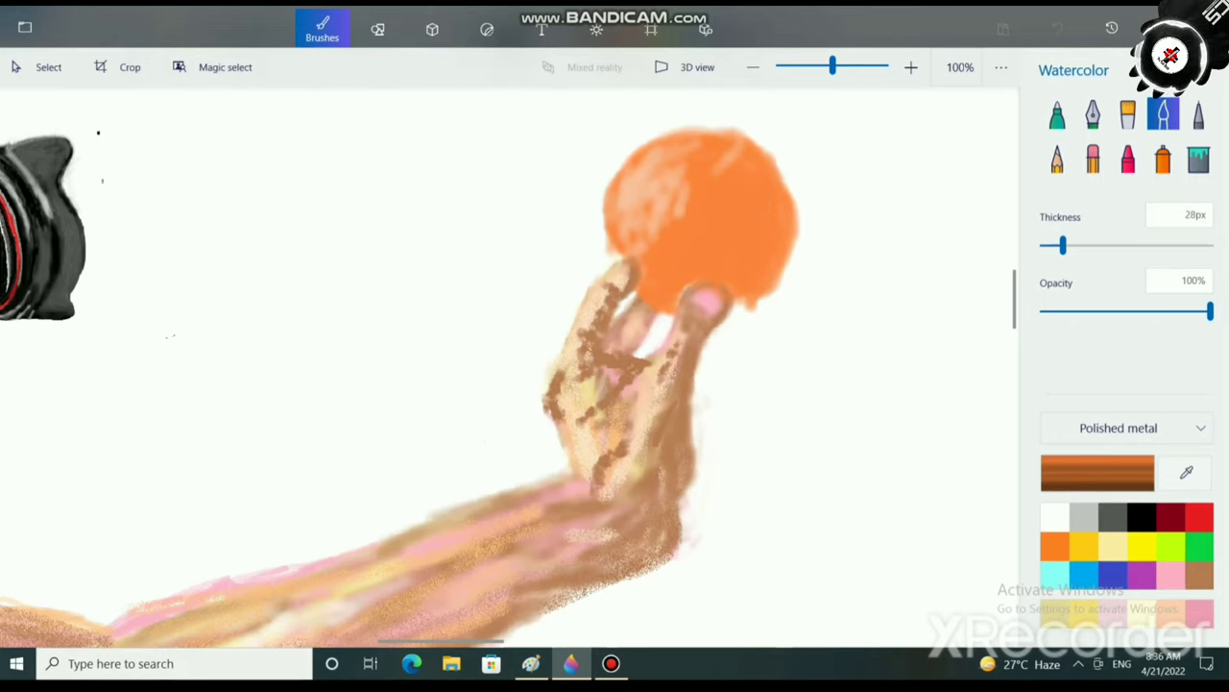
Mix a deeper reddish orange and shade the ball's centre and the side away from the camera with Watercolor strokes.
click(1098, 472)
click(685, 197)
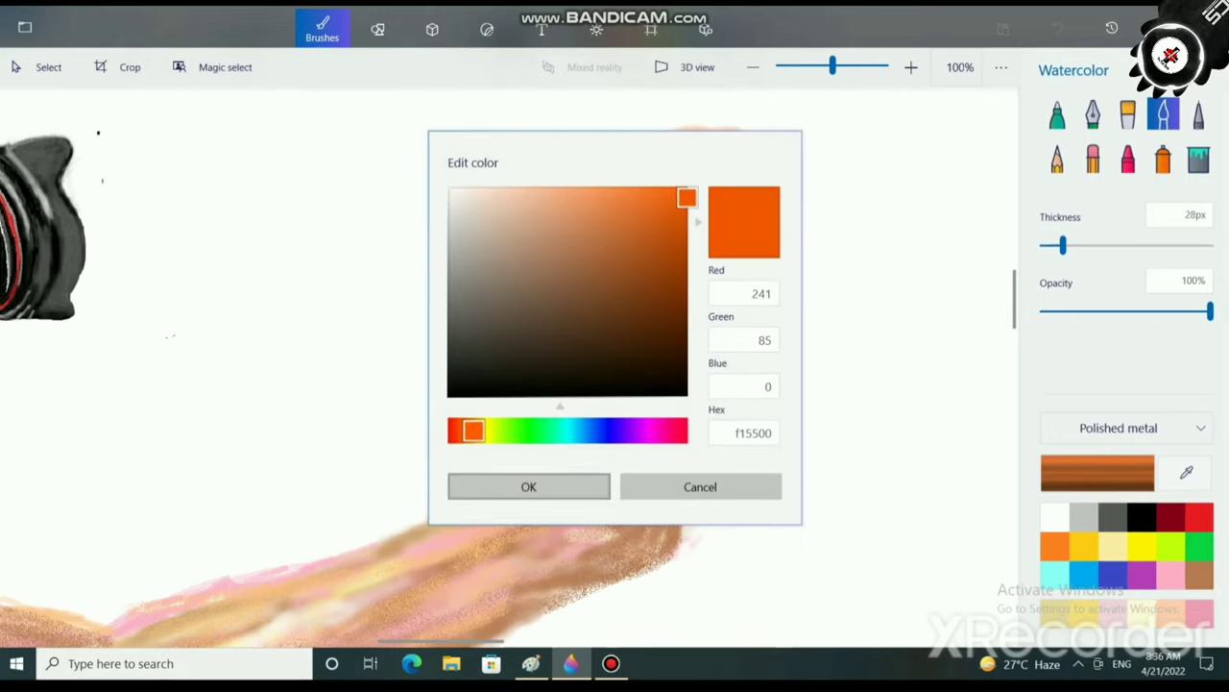
click(528, 486)
mouse_move(725, 236)
mouse_down()
mouse_move(736, 235)
mouse_move(686, 257)
mouse_move(683, 282)
mouse_move(698, 259)
mouse_up()
drag(722, 258, 728, 250)
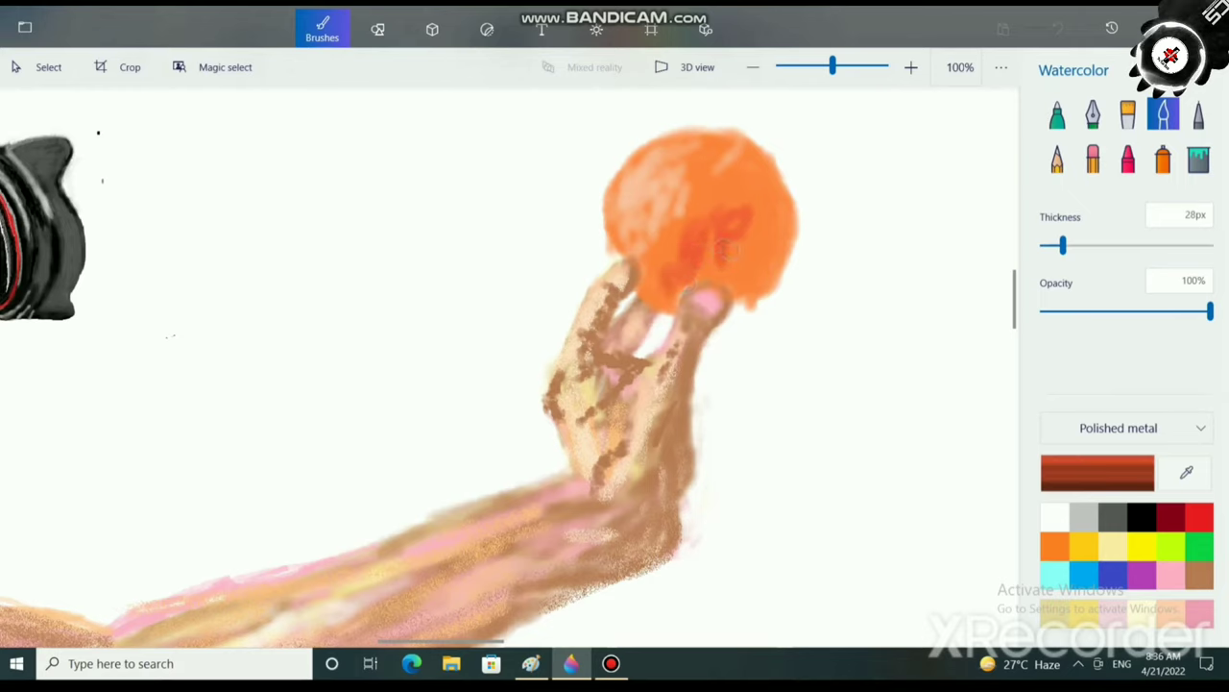
mouse_move(733, 195)
mouse_down()
mouse_move(709, 219)
mouse_move(749, 188)
mouse_move(790, 217)
mouse_move(789, 188)
mouse_move(770, 232)
mouse_move(774, 279)
mouse_move(754, 302)
mouse_move(782, 258)
mouse_move(794, 276)
mouse_move(797, 206)
mouse_up()
drag(791, 273, 772, 179)
mouse_move(739, 143)
mouse_down()
mouse_move(793, 184)
mouse_move(806, 255)
mouse_move(735, 312)
mouse_move(802, 250)
mouse_move(749, 161)
mouse_up()
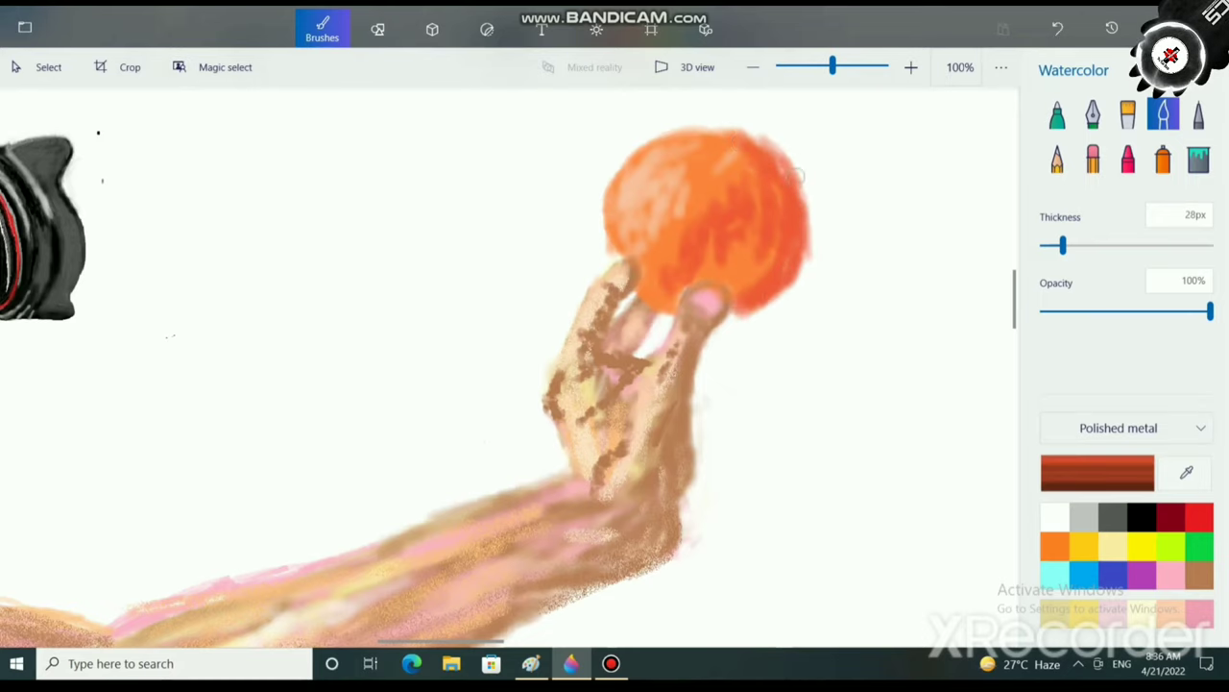
Continue the reddish-orange rim over the ball's upper edge and down the camera-facing side to the fingertip.
scroll(873, 563, down, 3)
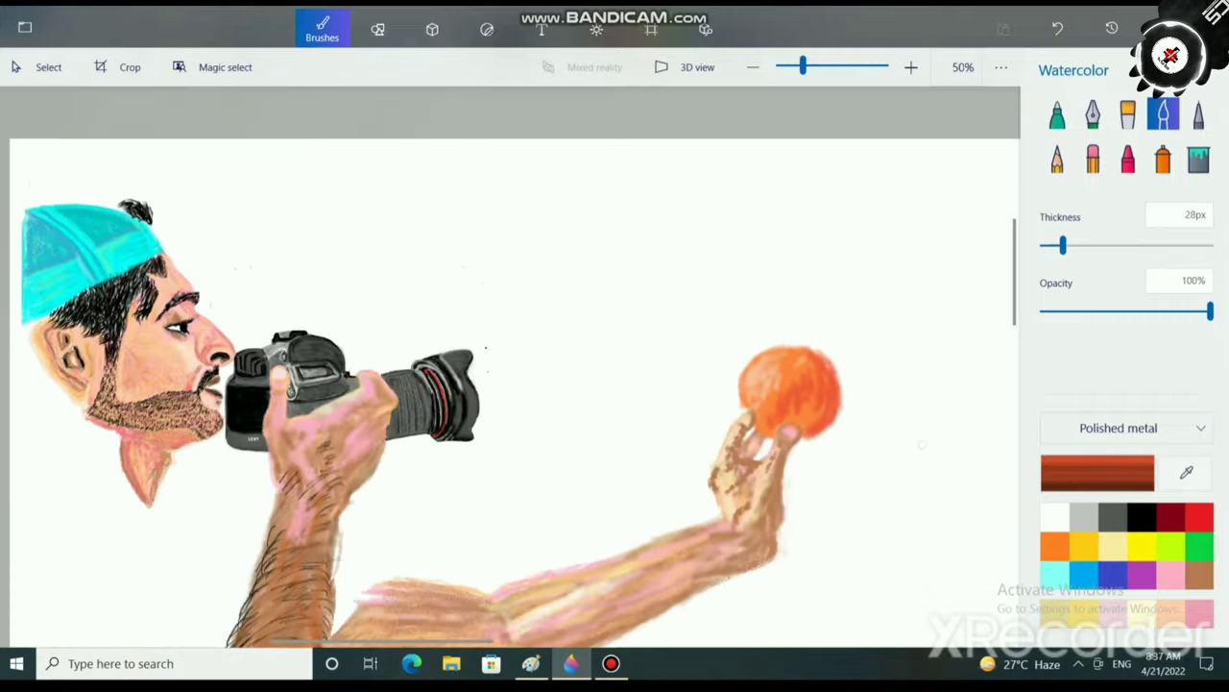
scroll(475, 356, up, 6)
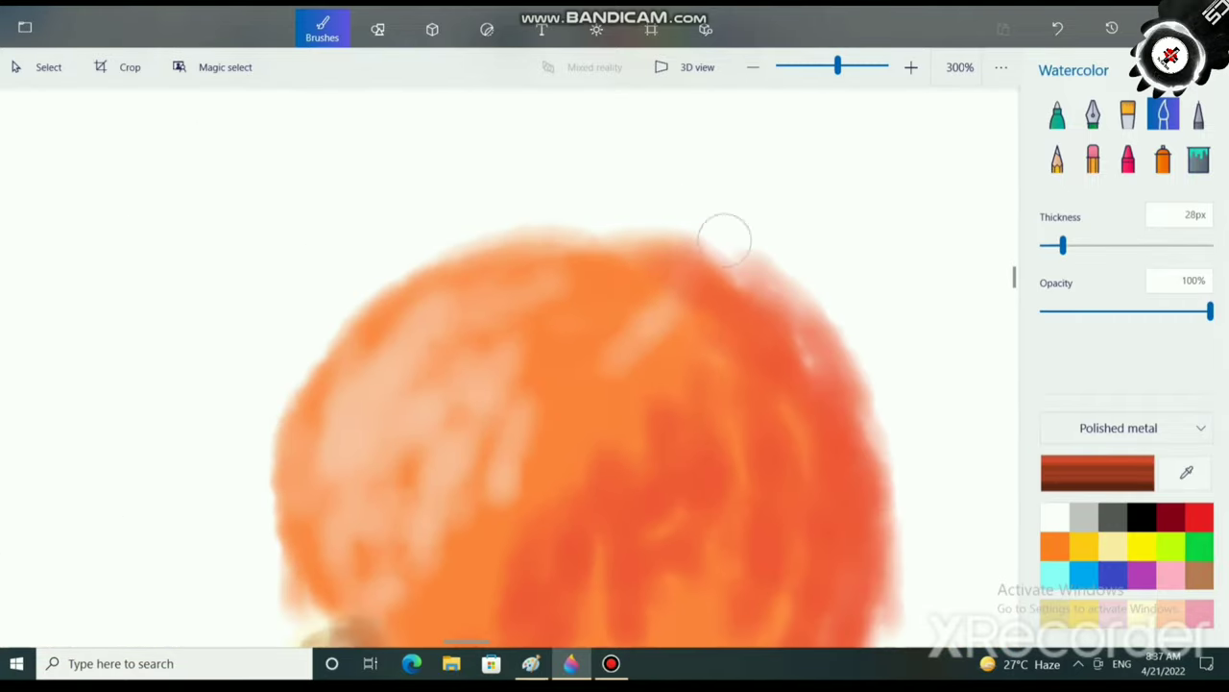
mouse_move(726, 238)
mouse_down()
mouse_move(752, 275)
mouse_move(681, 242)
mouse_move(613, 232)
mouse_move(444, 267)
mouse_move(371, 309)
mouse_move(288, 386)
mouse_up()
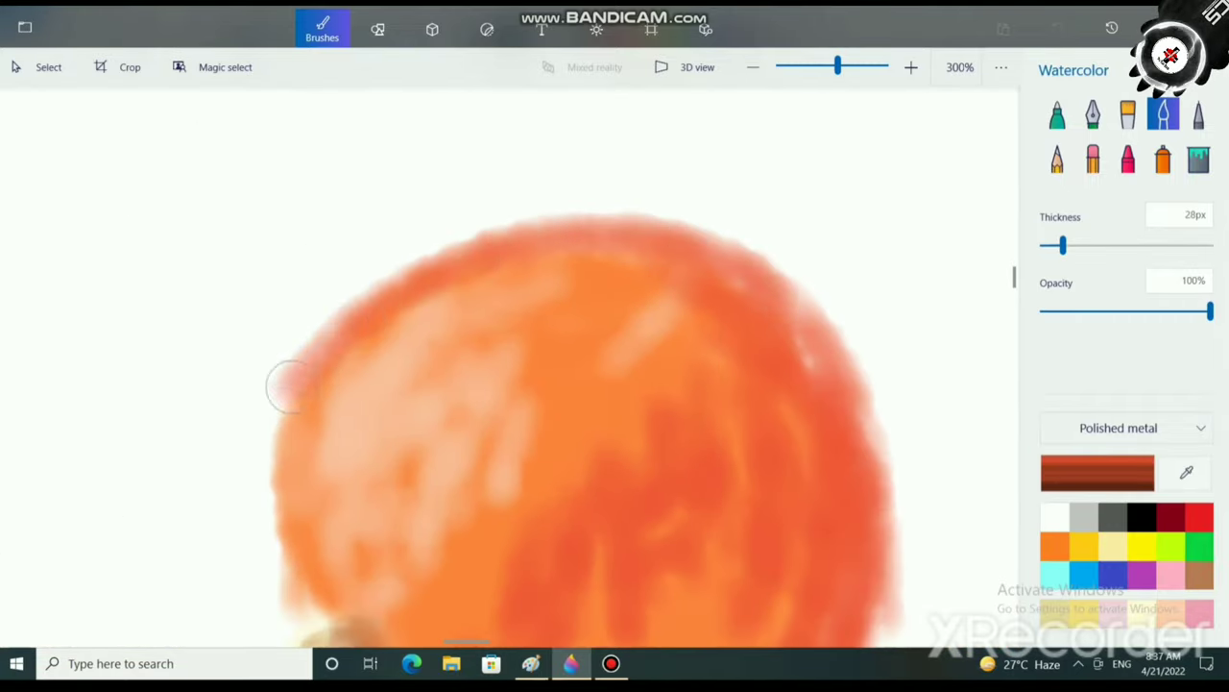
scroll(288, 386, down, 3)
scroll(350, 236, up, 2)
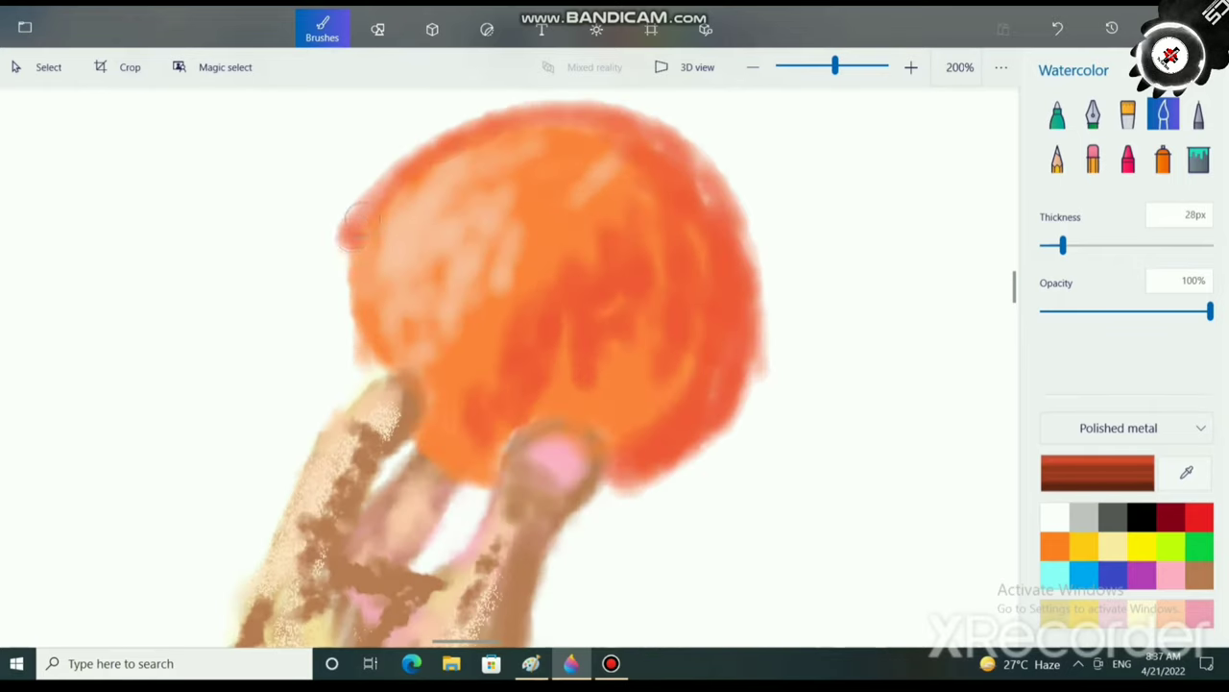
mouse_move(353, 230)
mouse_down()
mouse_move(348, 310)
mouse_move(376, 363)
mouse_move(351, 292)
mouse_move(394, 168)
mouse_up()
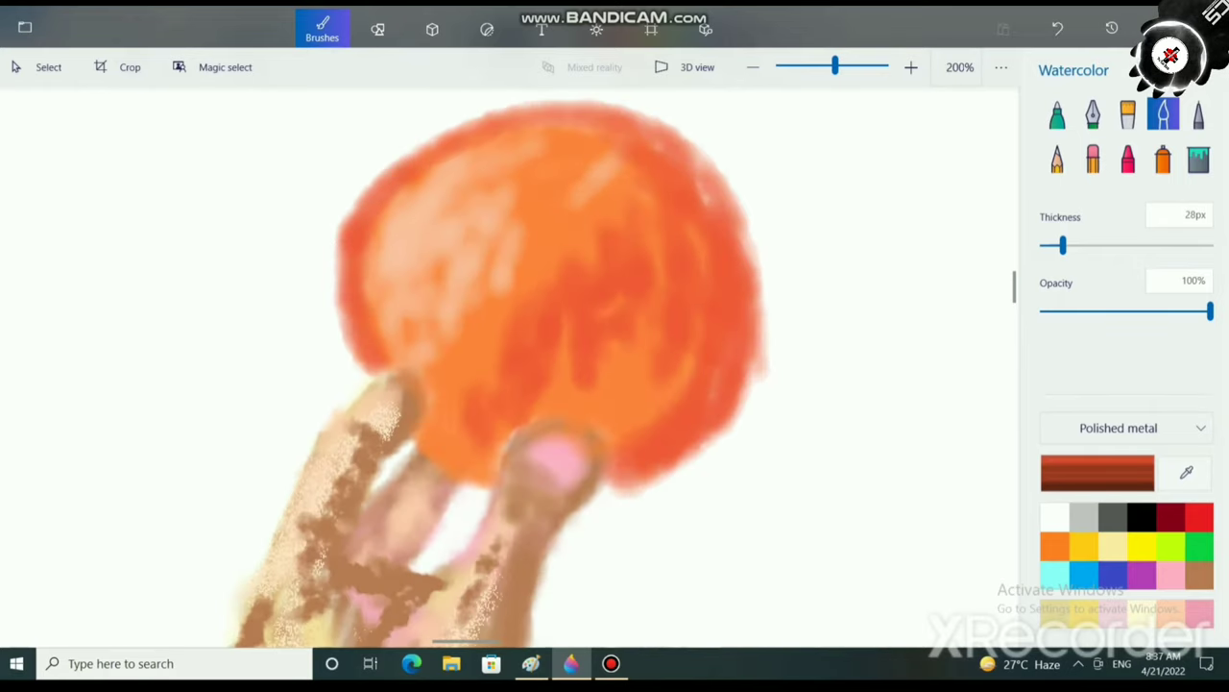
Switch to the palette orange and paint over the ball's red rim along the camera-facing side and upper edge.
click(1055, 546)
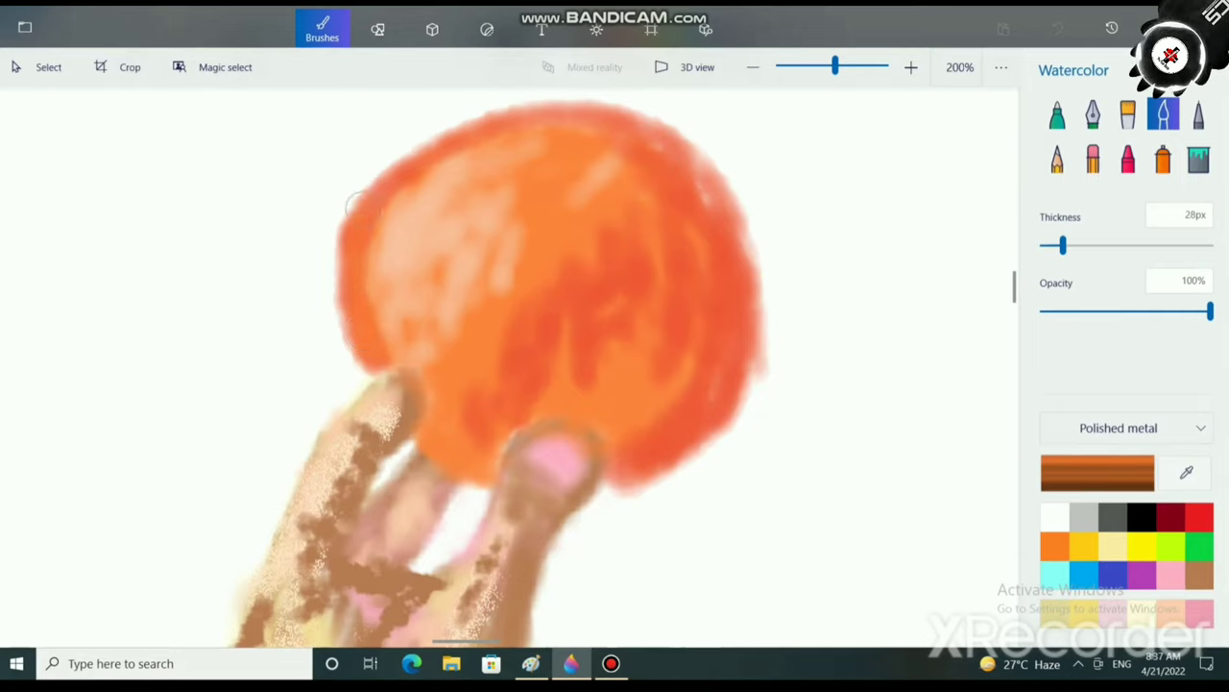
mouse_move(364, 207)
mouse_down()
mouse_move(428, 155)
mouse_move(504, 132)
mouse_up()
mouse_move(346, 359)
mouse_down()
mouse_move(354, 325)
mouse_move(372, 159)
mouse_move(345, 200)
mouse_move(394, 140)
mouse_move(497, 98)
mouse_move(385, 187)
mouse_move(534, 97)
mouse_up()
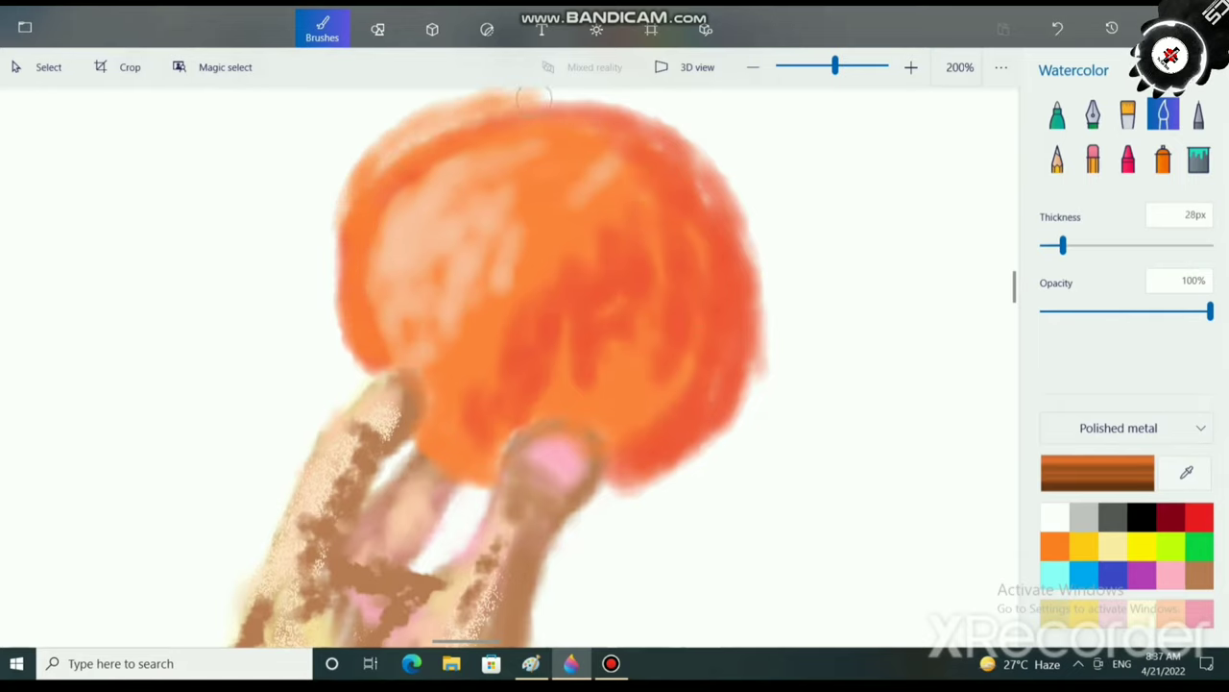
scroll(534, 97, down, 3)
mouse_move(443, 183)
mouse_down()
mouse_move(451, 162)
mouse_move(559, 141)
mouse_move(638, 163)
mouse_move(442, 187)
mouse_move(588, 146)
mouse_move(646, 190)
mouse_up()
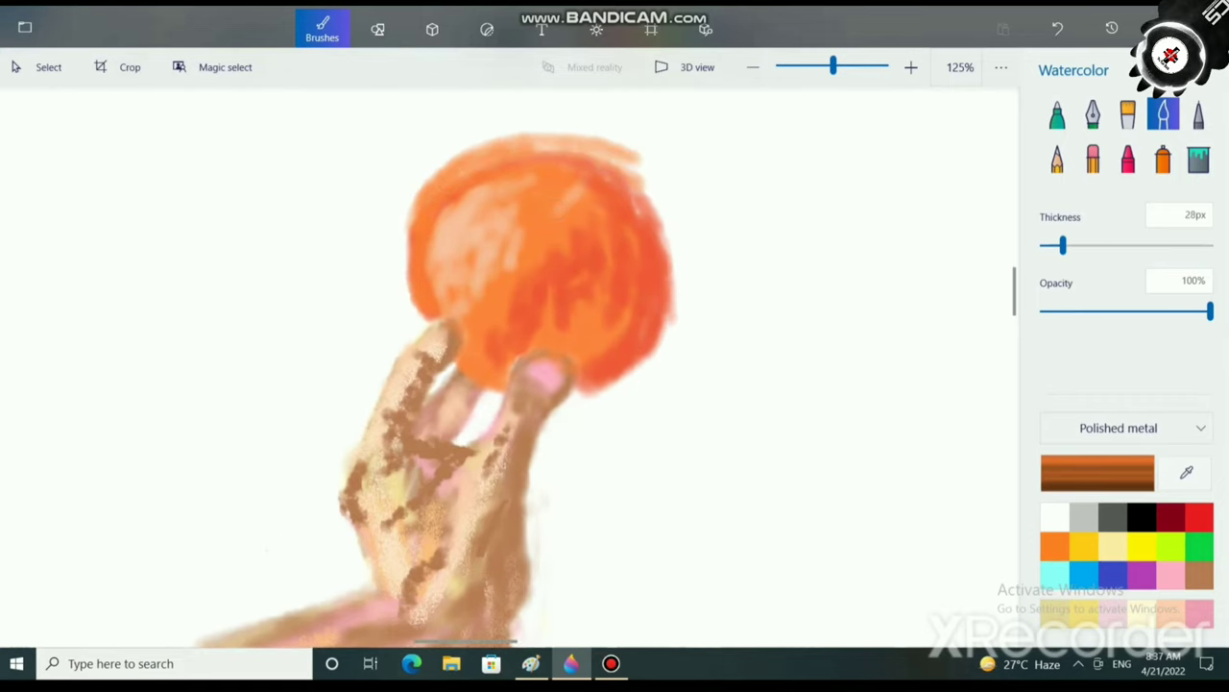
Widen the ball with orange strokes down its outer side and over its upper edge, filling the light gap beside the red shading.
mouse_move(663, 346)
mouse_down()
mouse_move(677, 283)
mouse_move(653, 197)
mouse_move(620, 168)
mouse_up()
mouse_move(694, 252)
mouse_down()
mouse_move(576, 156)
mouse_move(518, 144)
mouse_move(673, 197)
mouse_move(675, 257)
mouse_up()
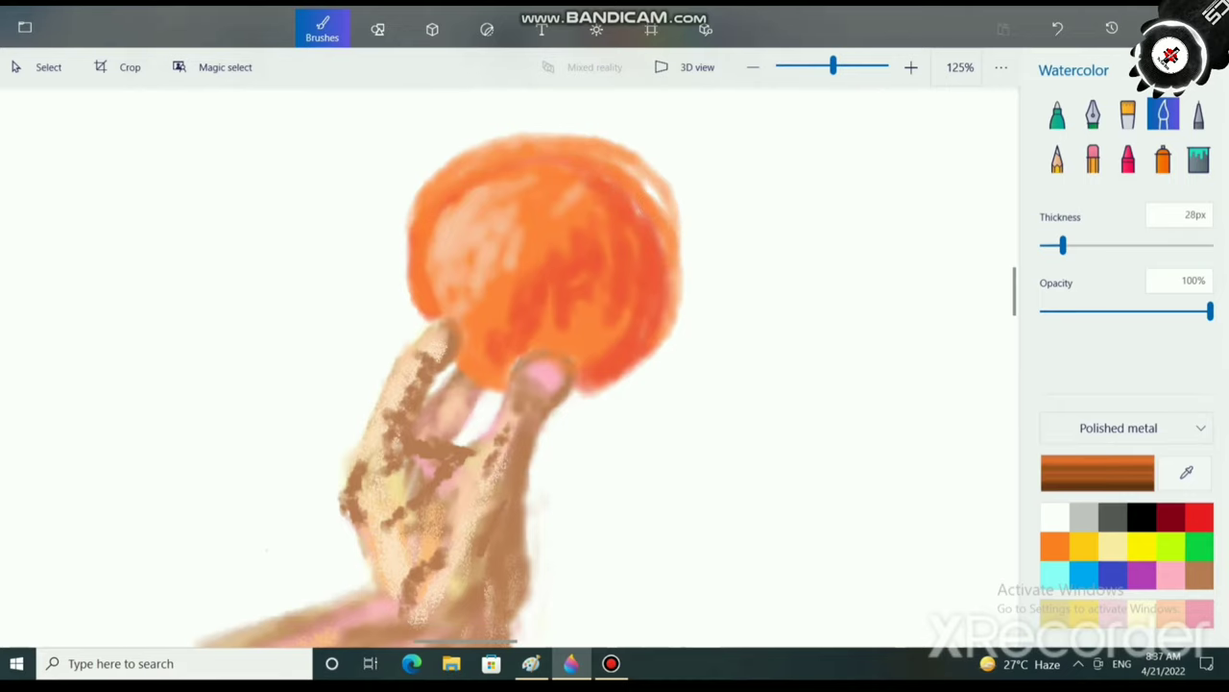
drag(642, 184, 676, 273)
mouse_move(666, 200)
mouse_down()
mouse_move(689, 246)
mouse_move(625, 364)
mouse_up()
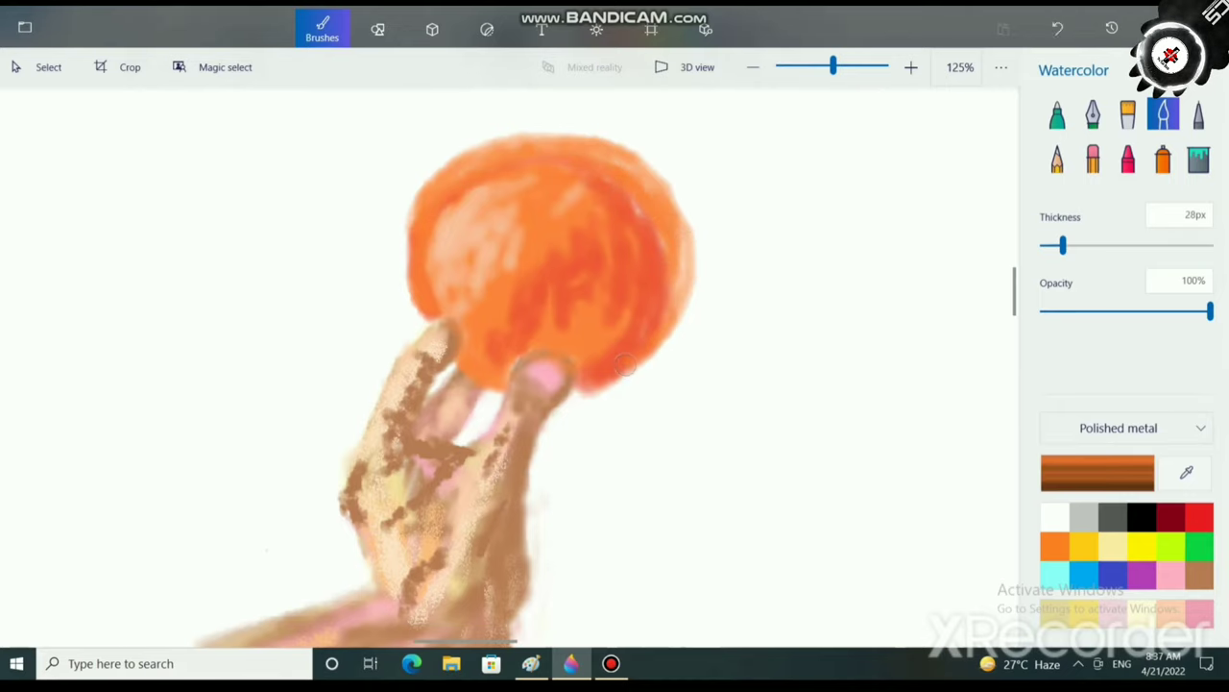
mouse_move(683, 283)
mouse_down()
mouse_move(658, 178)
mouse_move(490, 144)
mouse_move(456, 173)
mouse_move(606, 142)
mouse_move(461, 146)
mouse_move(409, 197)
mouse_move(595, 125)
mouse_up()
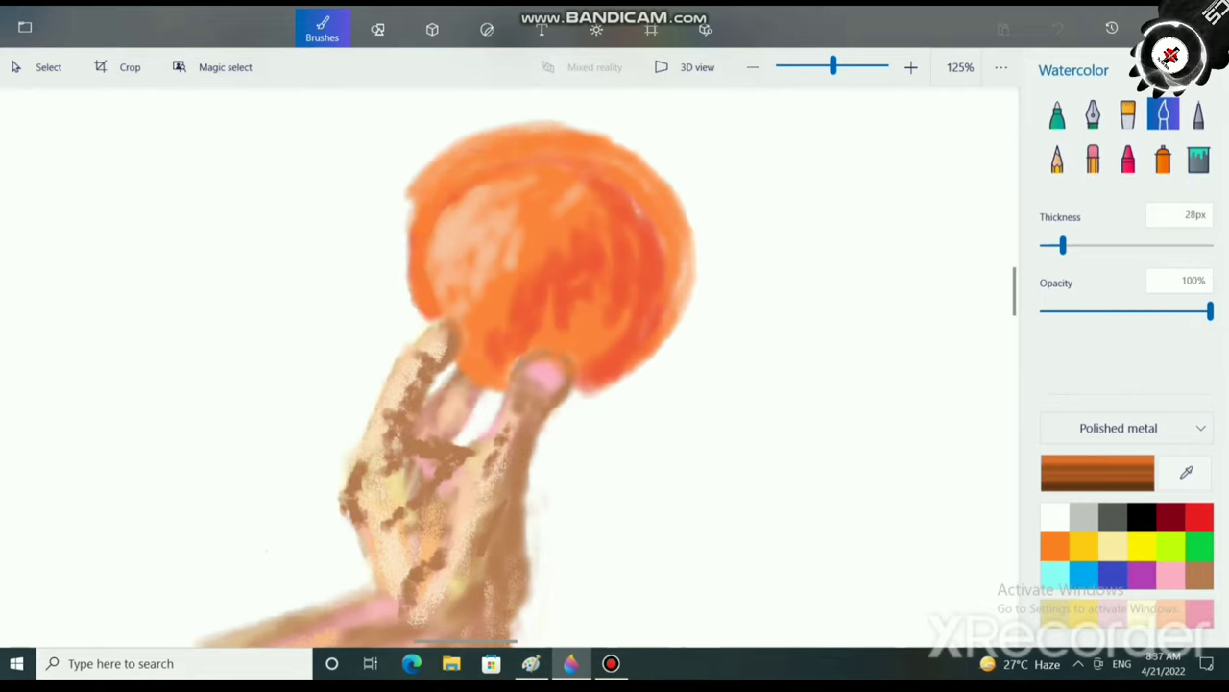
Round out the ball's upper camera-facing edge and smooth its outer side with orange Watercolor strokes.
drag(413, 192, 404, 240)
mouse_move(504, 130)
mouse_down()
mouse_move(615, 139)
mouse_move(666, 188)
mouse_move(613, 140)
mouse_move(480, 127)
mouse_move(430, 161)
mouse_move(528, 112)
mouse_move(610, 123)
mouse_move(659, 166)
mouse_move(675, 204)
mouse_move(654, 162)
mouse_move(599, 120)
mouse_move(479, 135)
mouse_move(420, 175)
mouse_move(401, 240)
mouse_move(439, 308)
mouse_move(405, 278)
mouse_move(403, 245)
mouse_up()
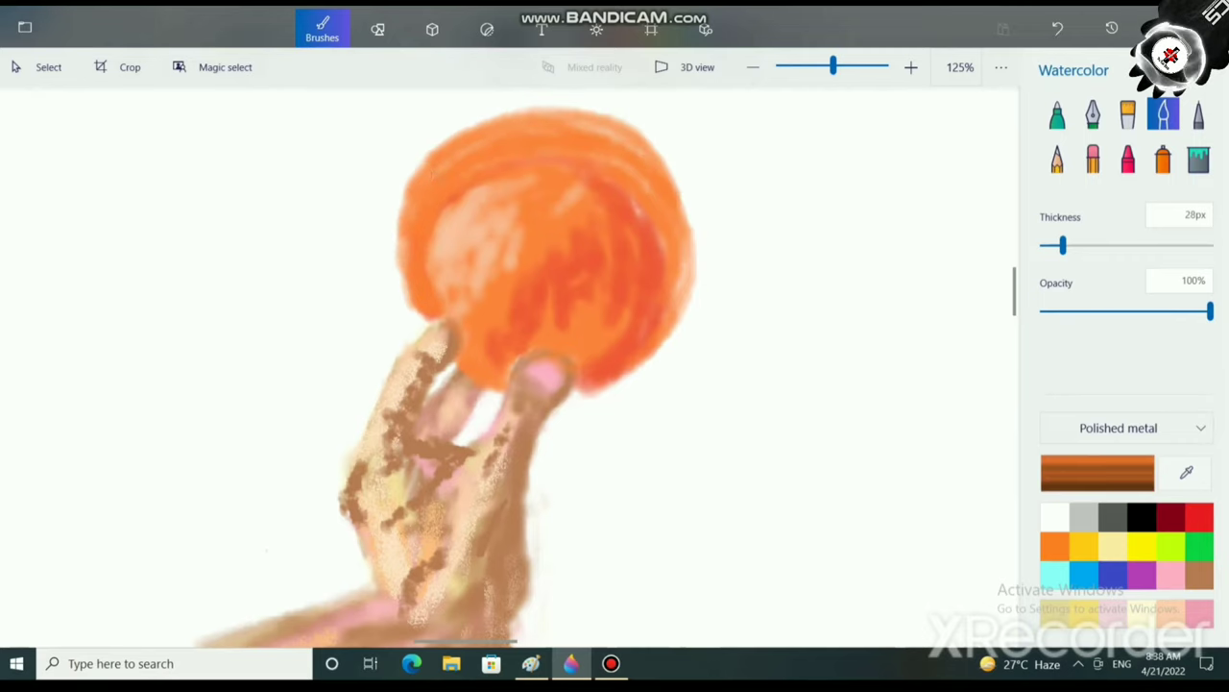
mouse_move(663, 163)
mouse_down()
mouse_move(688, 203)
mouse_move(683, 294)
mouse_move(693, 236)
mouse_move(668, 165)
mouse_up()
mouse_move(692, 263)
mouse_down()
mouse_move(691, 227)
mouse_move(651, 140)
mouse_move(621, 134)
mouse_up()
Extend the ball's camera-facing edge up toward the top and fill its lower outer side with orange.
scroll(730, 508, down, 5)
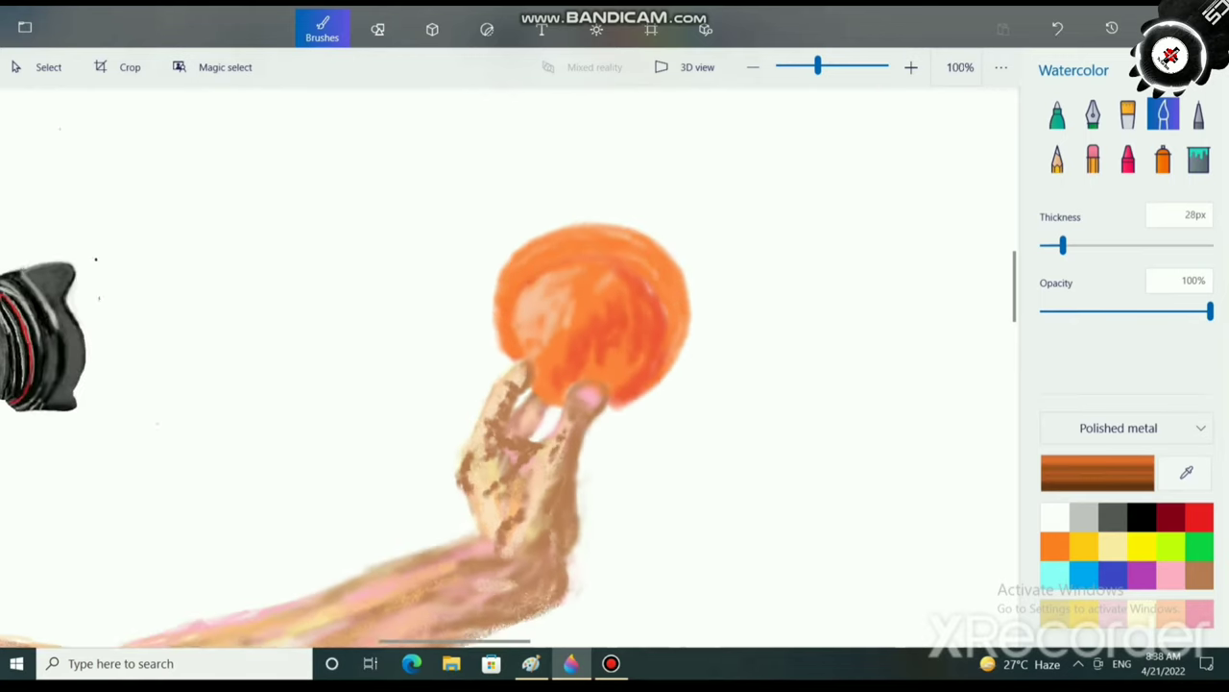
scroll(736, 510, down, 1)
scroll(686, 447, up, 5)
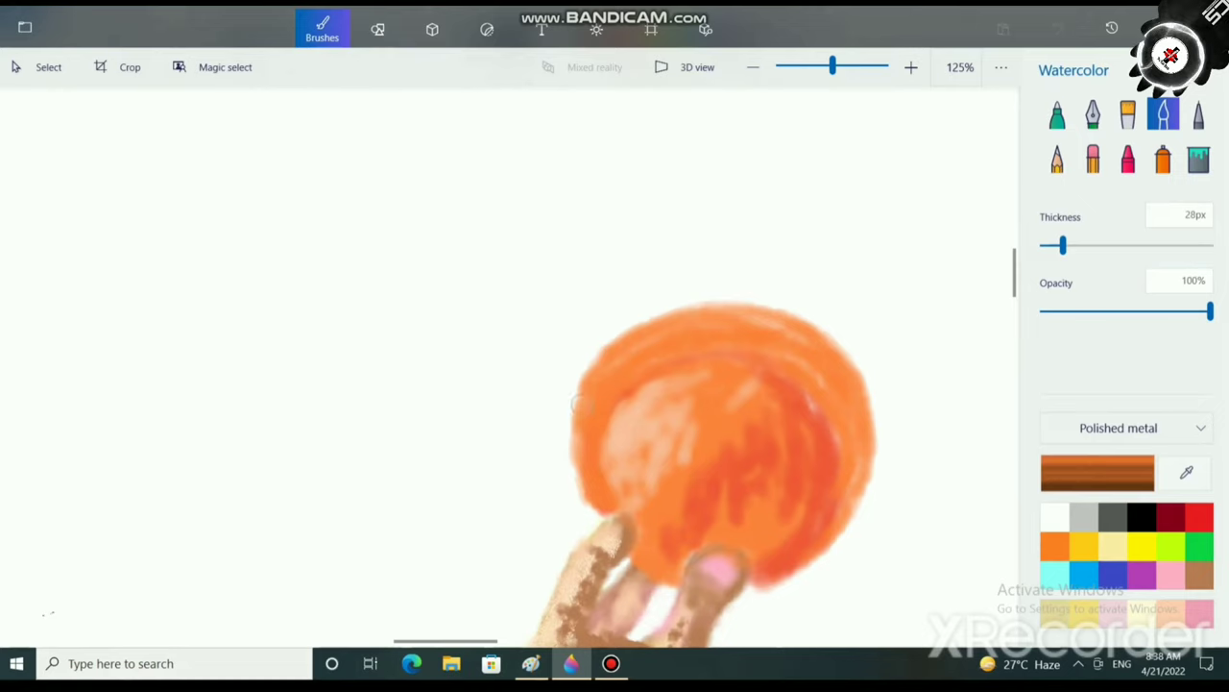
mouse_move(581, 403)
mouse_down()
mouse_move(575, 492)
mouse_move(602, 513)
mouse_move(569, 421)
mouse_move(586, 384)
mouse_move(672, 325)
mouse_up()
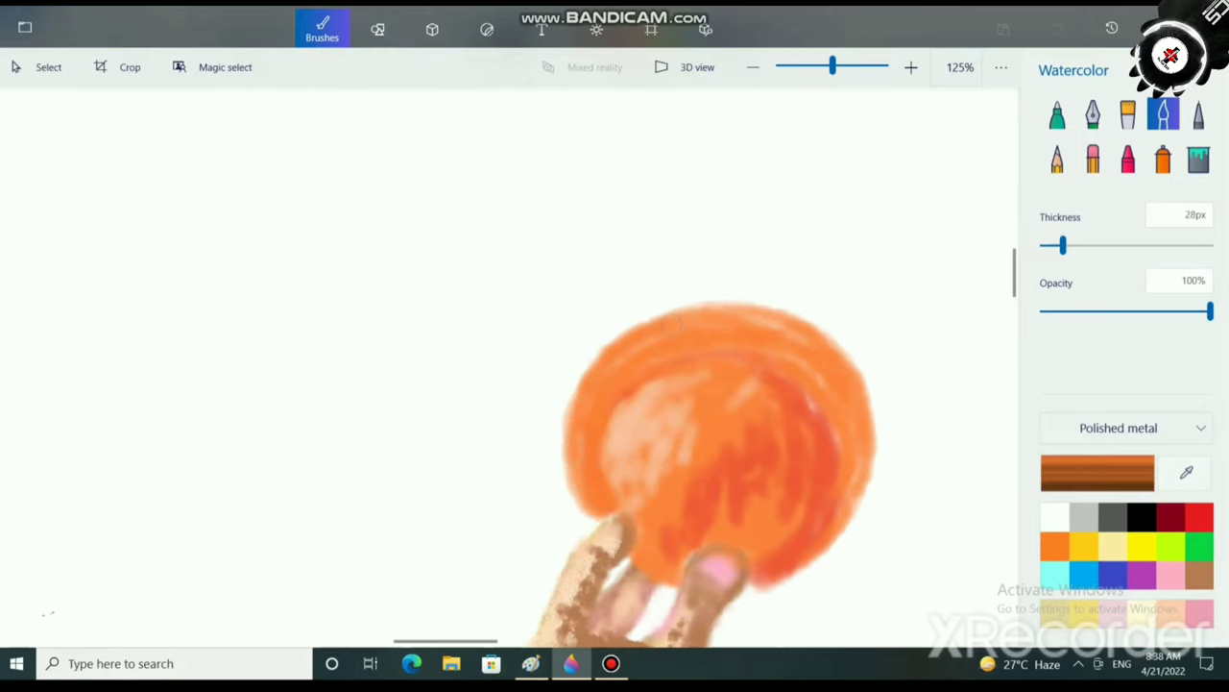
scroll(868, 497, down, 4)
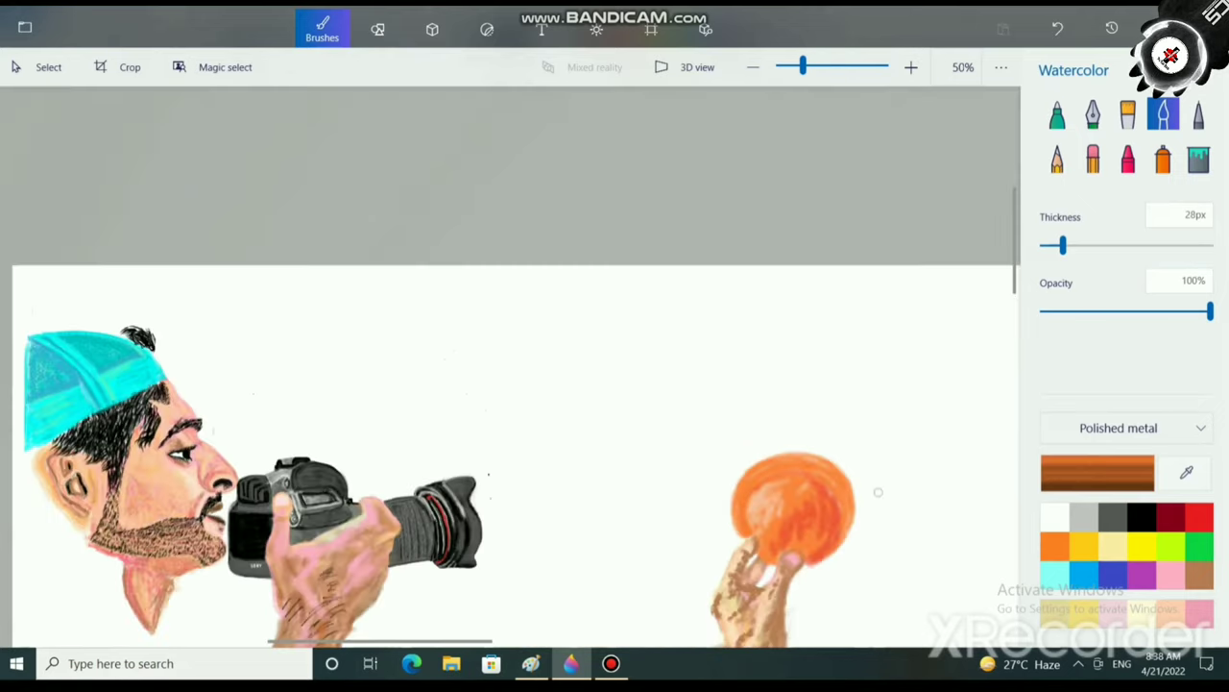
scroll(878, 492, up, 3)
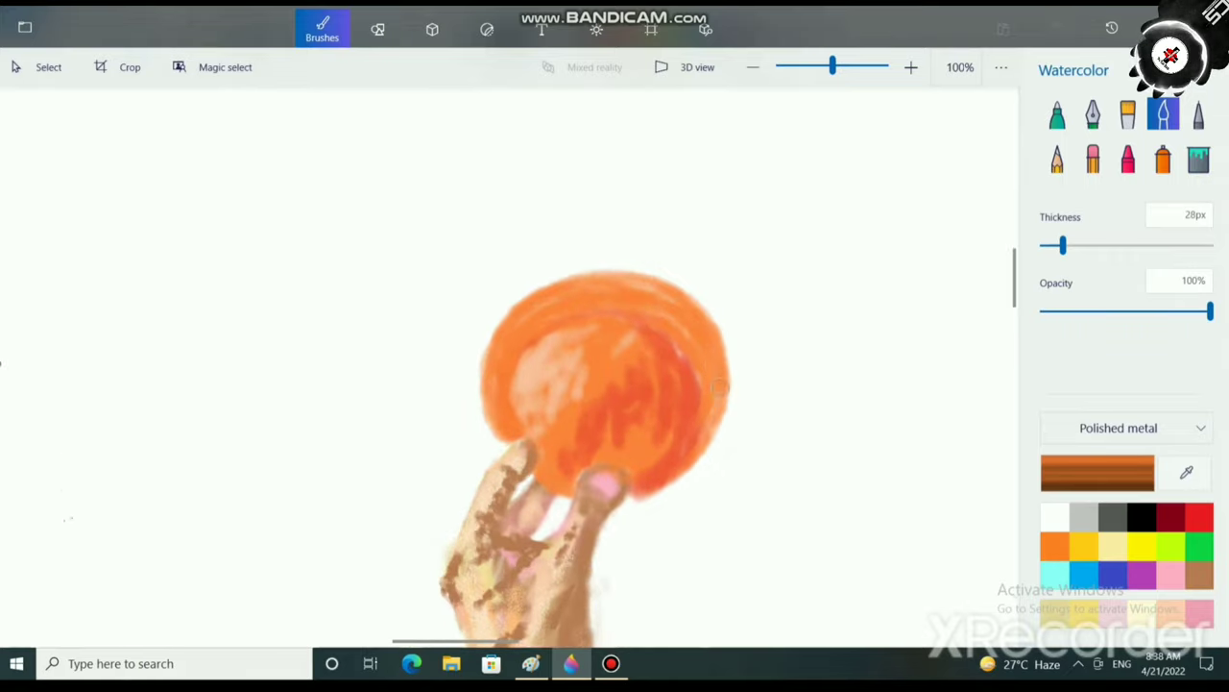
mouse_move(720, 389)
mouse_down()
mouse_move(715, 435)
mouse_move(674, 482)
mouse_move(725, 418)
mouse_move(702, 461)
mouse_move(653, 495)
mouse_up()
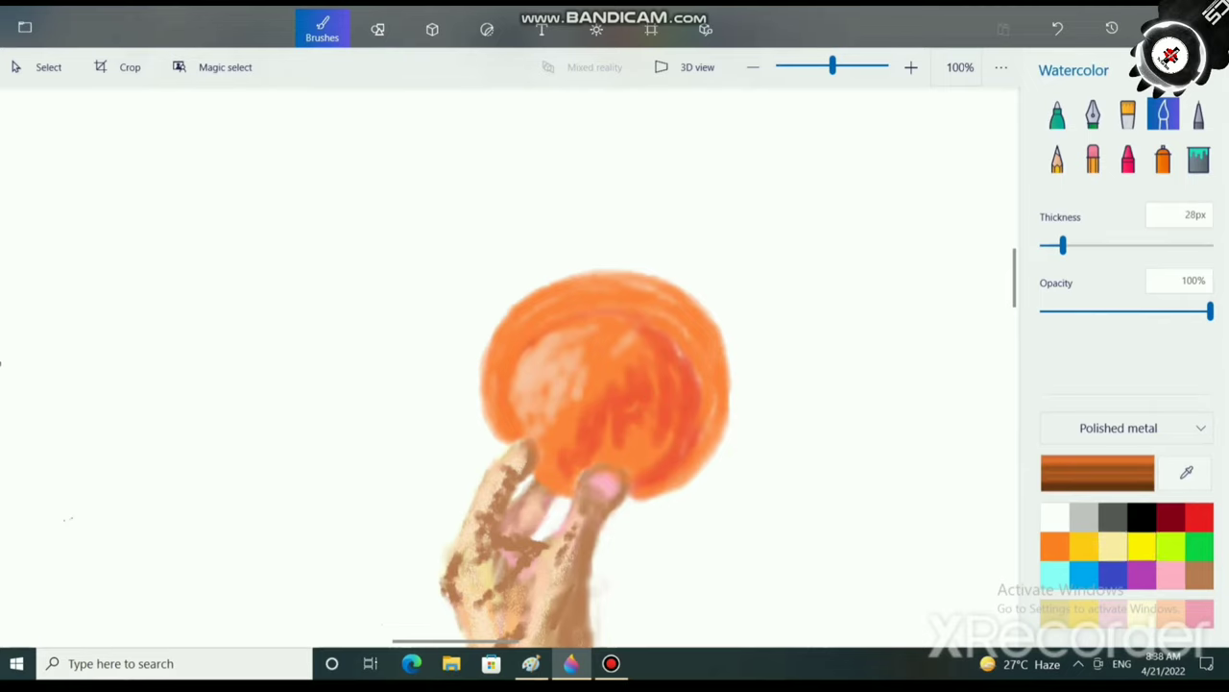
Mix a lighter orange, ff974f, and paint over the ball's highlight edges and the reddish shading in its centre and outer side.
click(1109, 474)
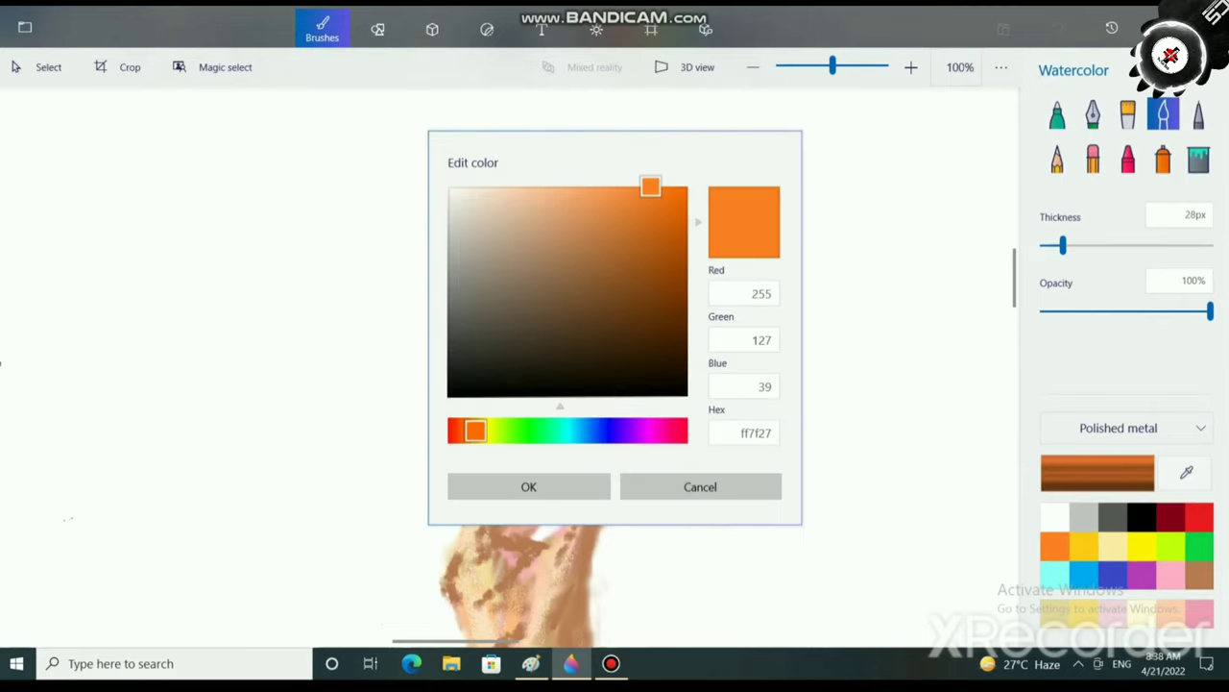
click(615, 186)
click(528, 486)
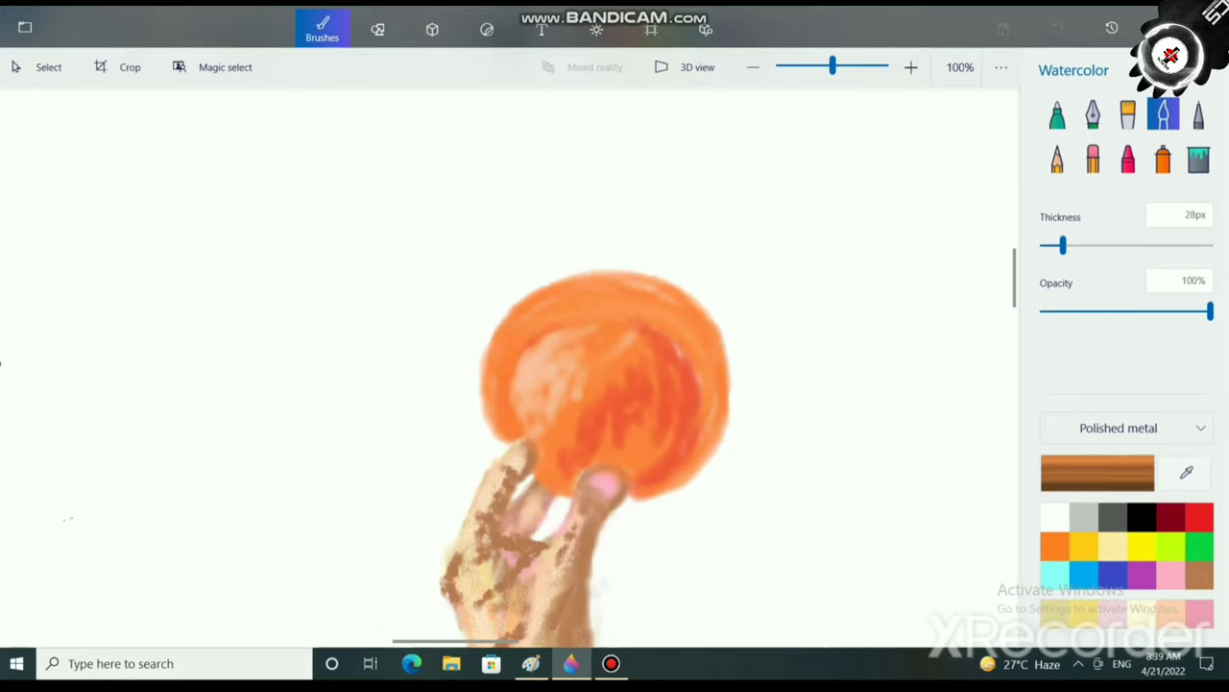
mouse_move(539, 338)
mouse_down()
mouse_move(520, 398)
mouse_move(547, 351)
mouse_up()
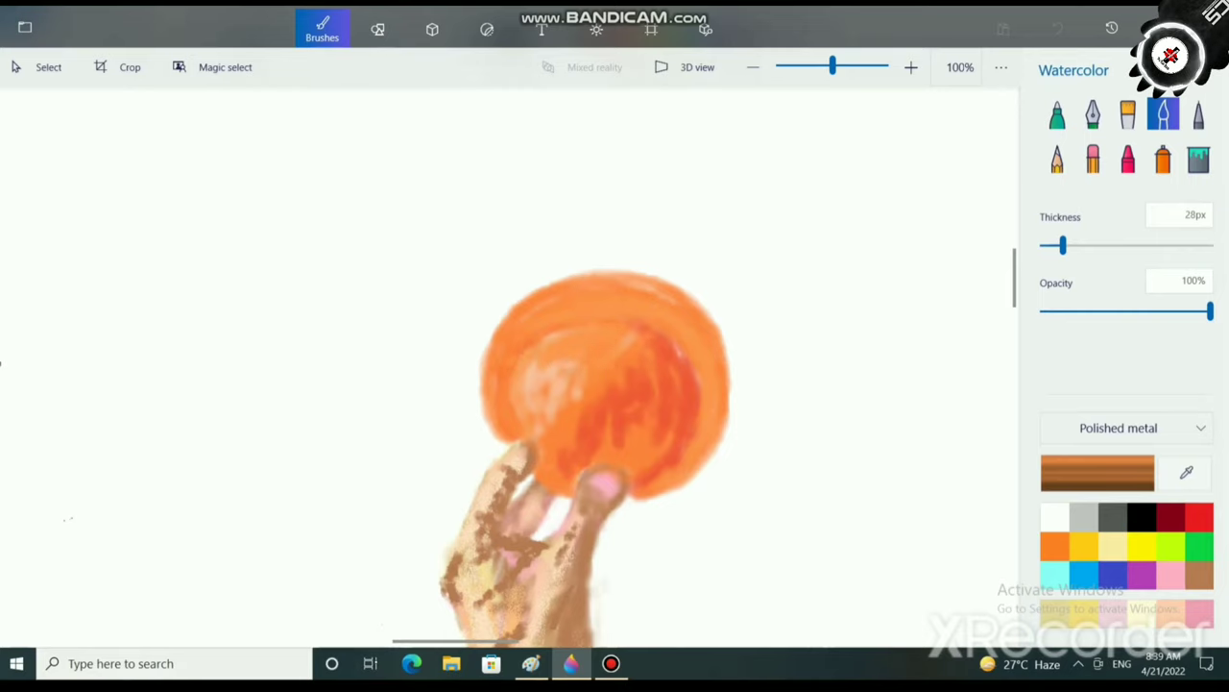
mouse_move(634, 368)
mouse_down()
mouse_move(627, 402)
mouse_move(571, 462)
mouse_up()
mouse_move(642, 426)
mouse_down()
mouse_move(653, 465)
mouse_move(620, 435)
mouse_move(676, 453)
mouse_move(696, 394)
mouse_up()
drag(661, 451, 653, 477)
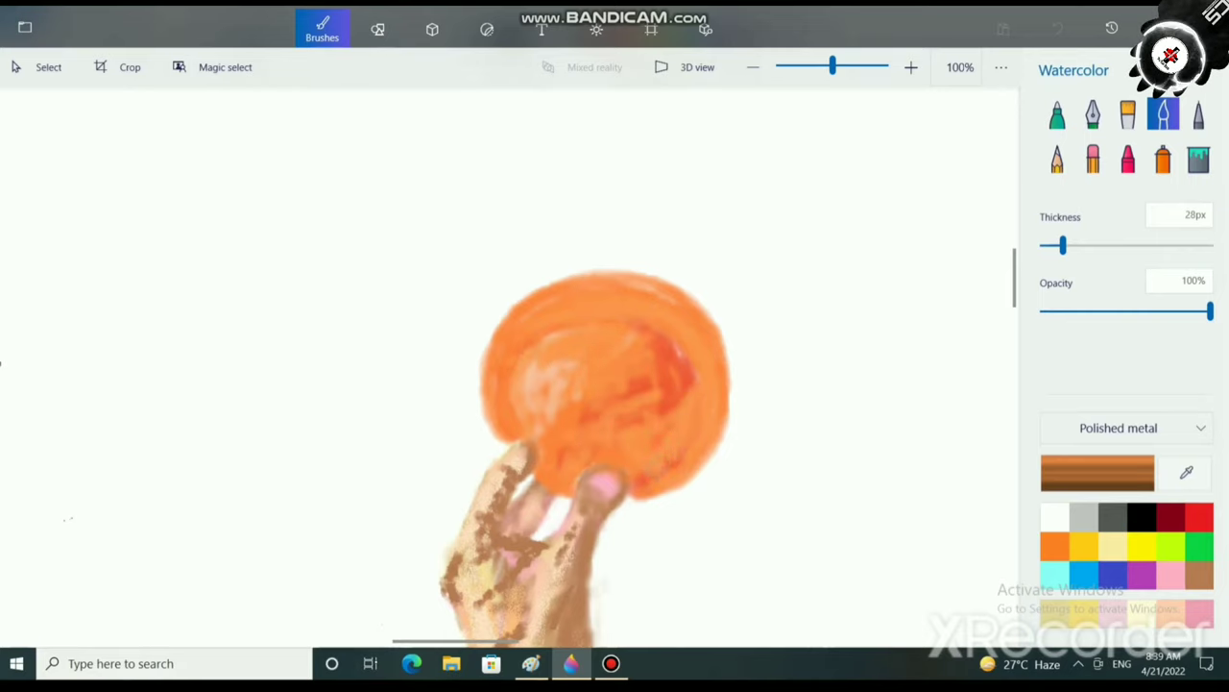
mouse_move(676, 395)
mouse_down()
mouse_move(675, 348)
mouse_move(642, 330)
mouse_move(658, 411)
mouse_move(666, 395)
mouse_up()
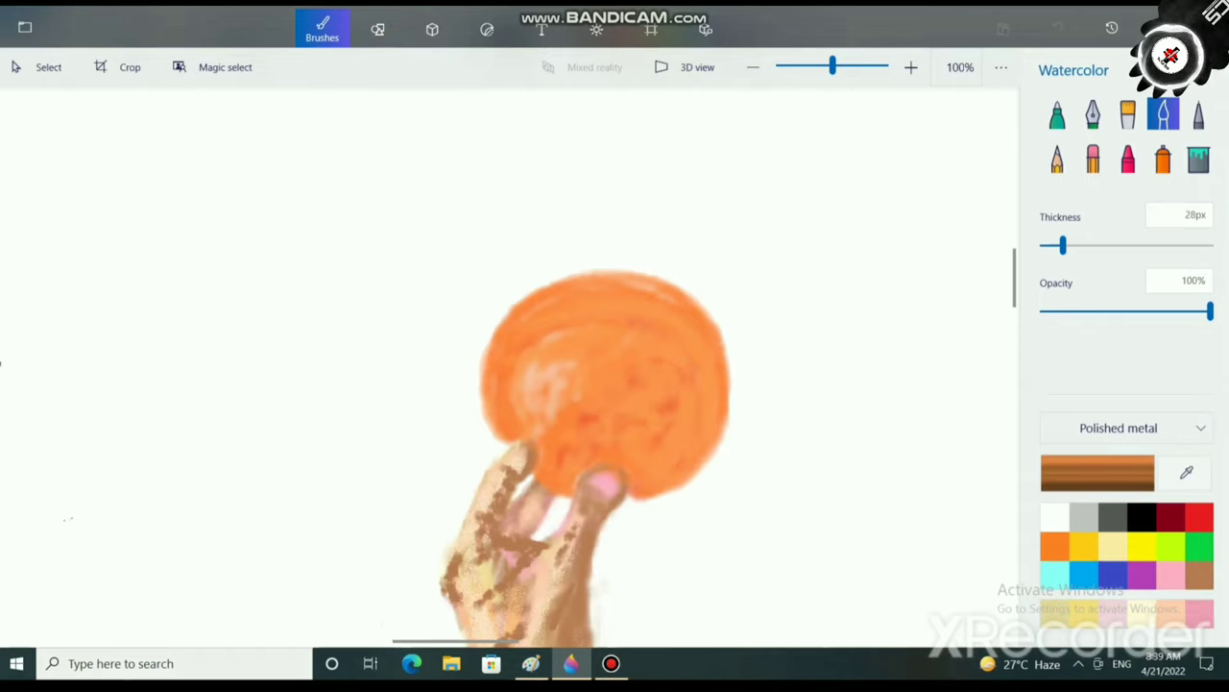
Adjust the light orange to ff964d and paint over the ball's remaining pale highlight near the fingertips.
scroll(634, 442, down, 3)
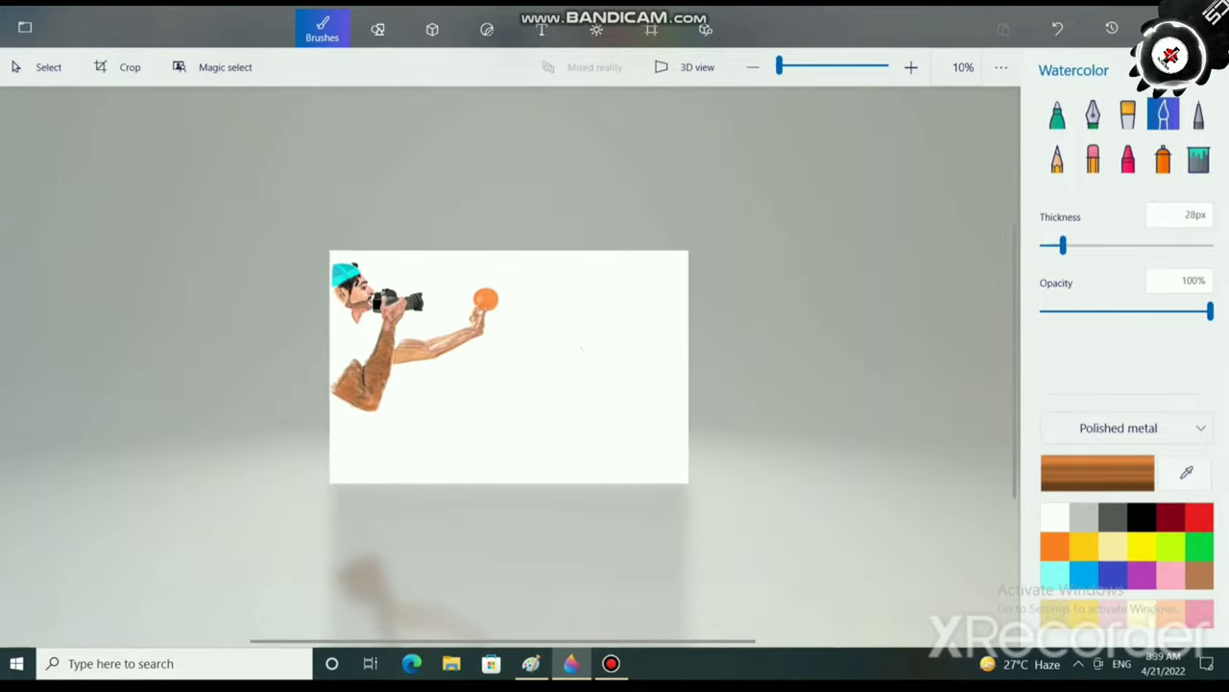
scroll(624, 446, up, 1)
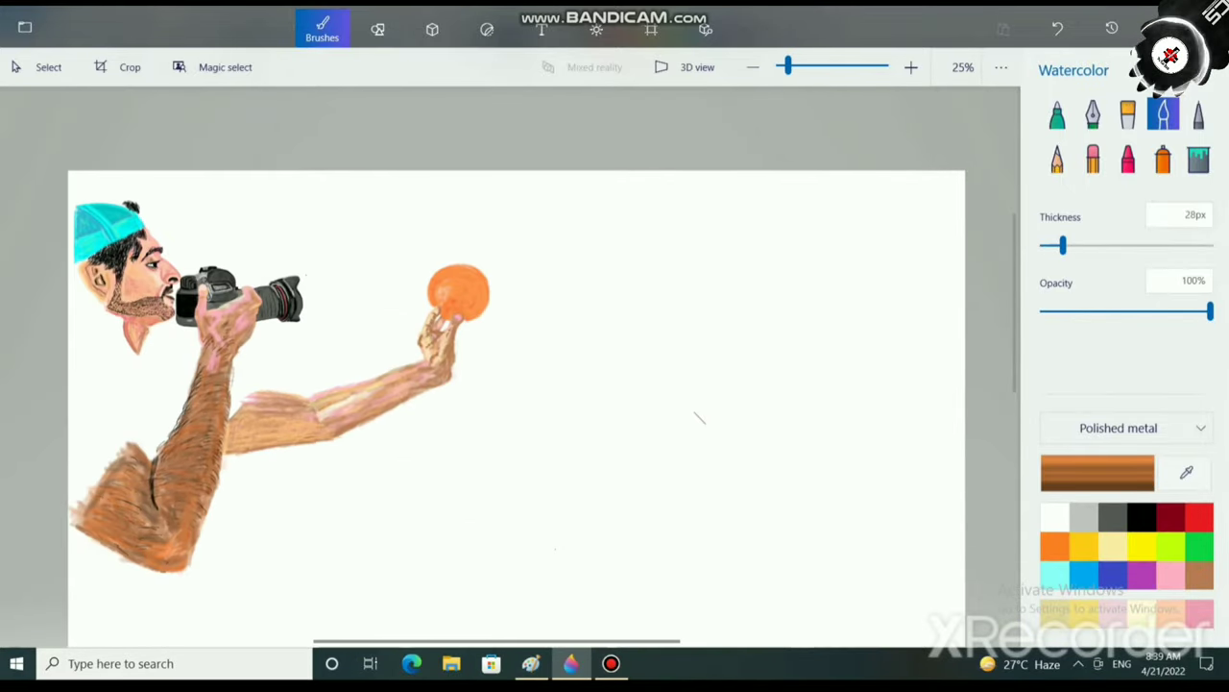
click(1097, 472)
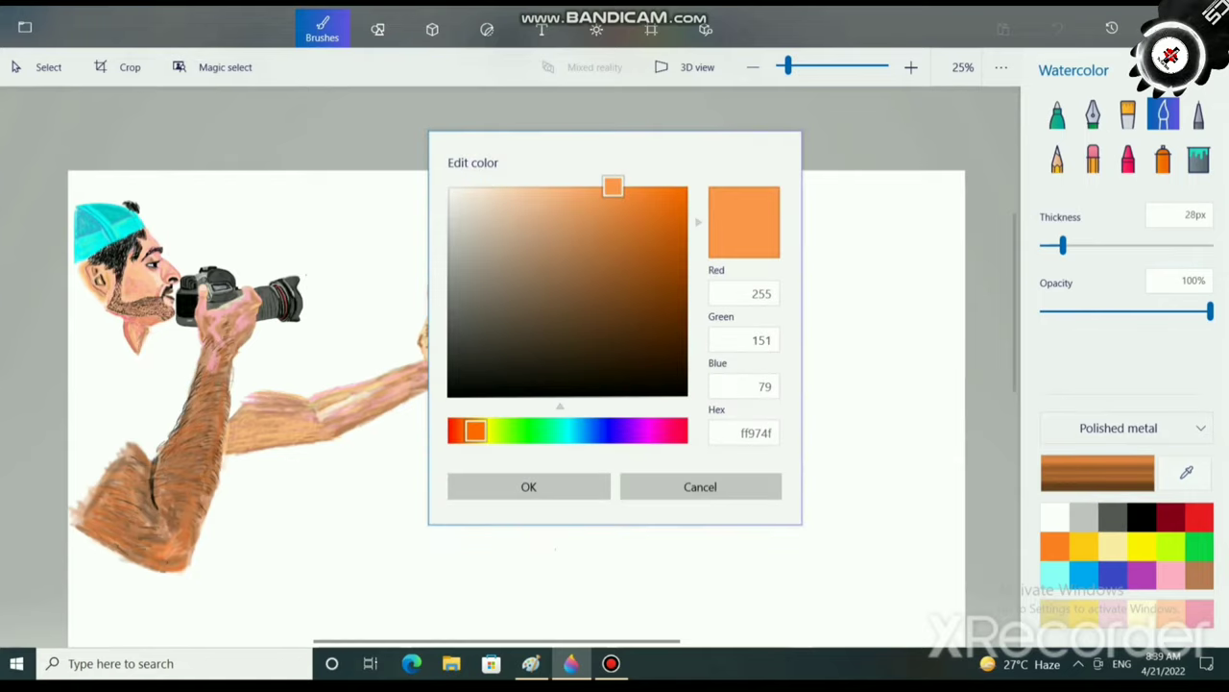
mouse_move(612, 185)
mouse_down()
mouse_move(603, 206)
mouse_move(614, 185)
mouse_up()
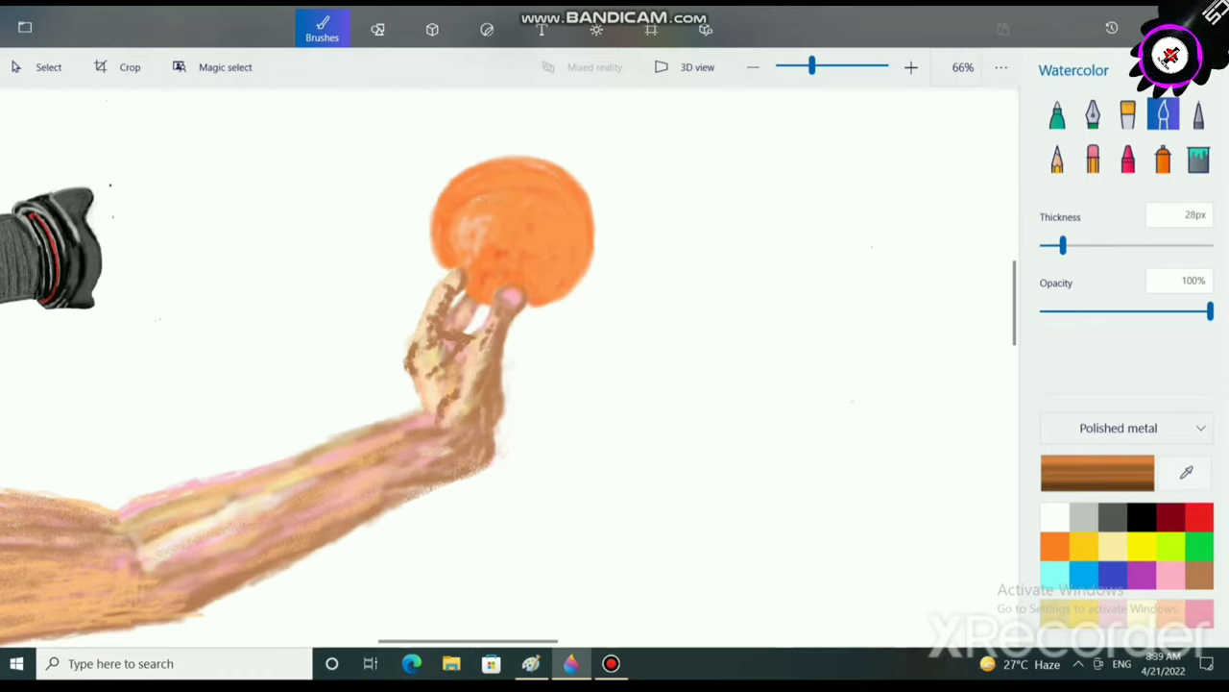
drag(484, 202, 465, 235)
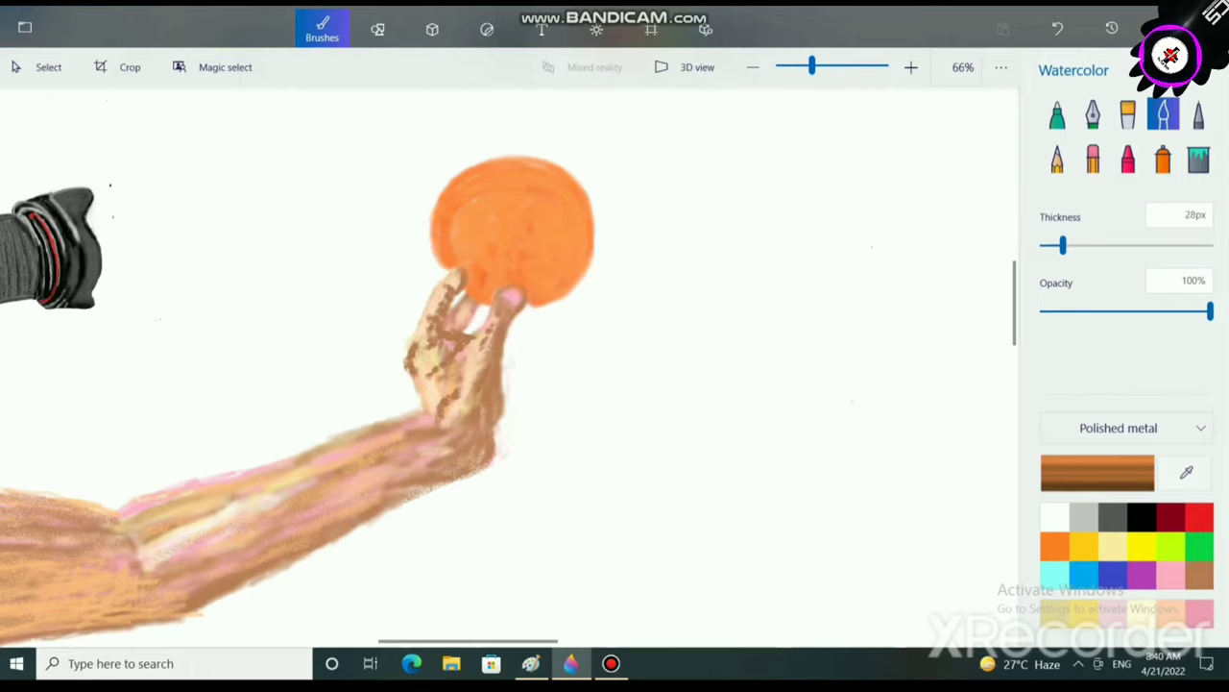
Mix a stronger orange, ff7d22, deepen the ball's centre and widen its upper and outer edges with curved strokes.
click(1098, 473)
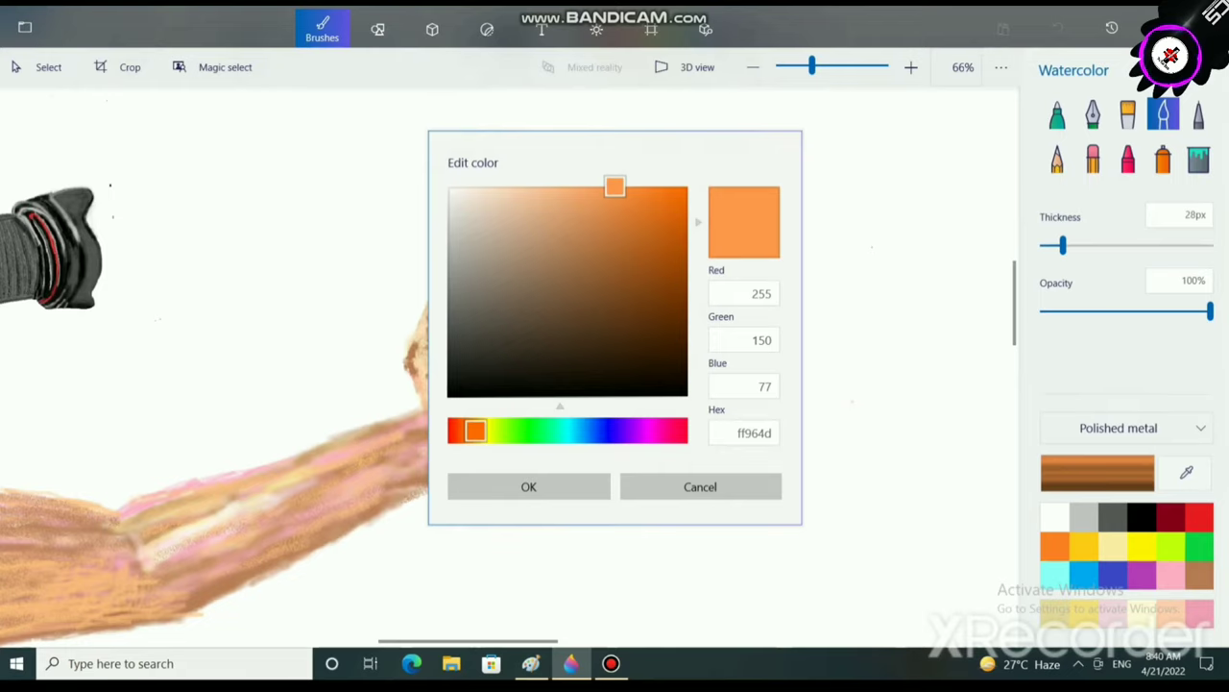
mouse_move(614, 186)
mouse_down()
mouse_move(637, 201)
mouse_move(579, 236)
mouse_move(637, 183)
mouse_move(654, 185)
mouse_up()
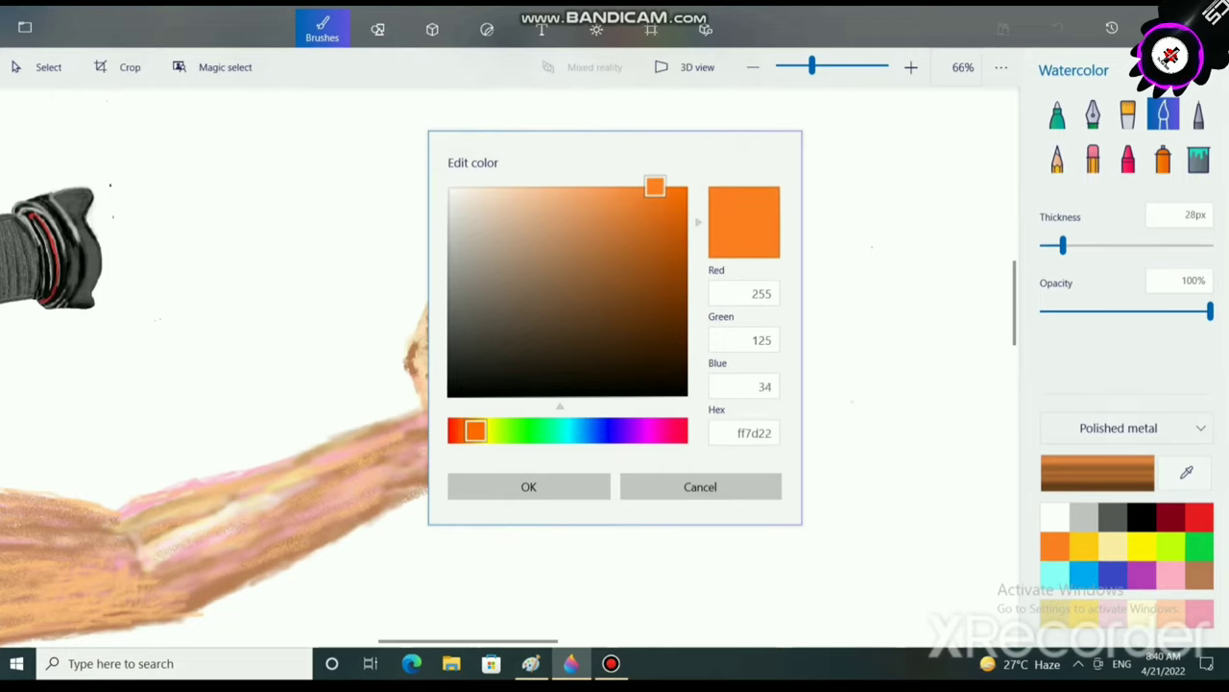
click(529, 486)
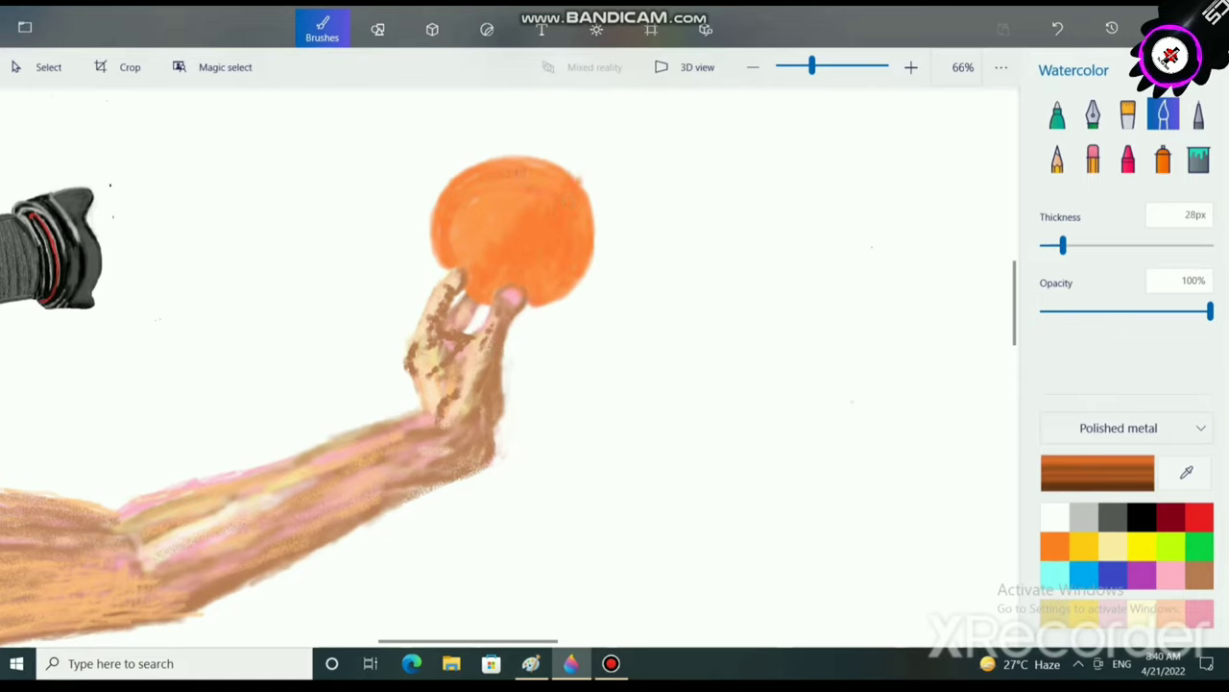
drag(489, 159, 547, 166)
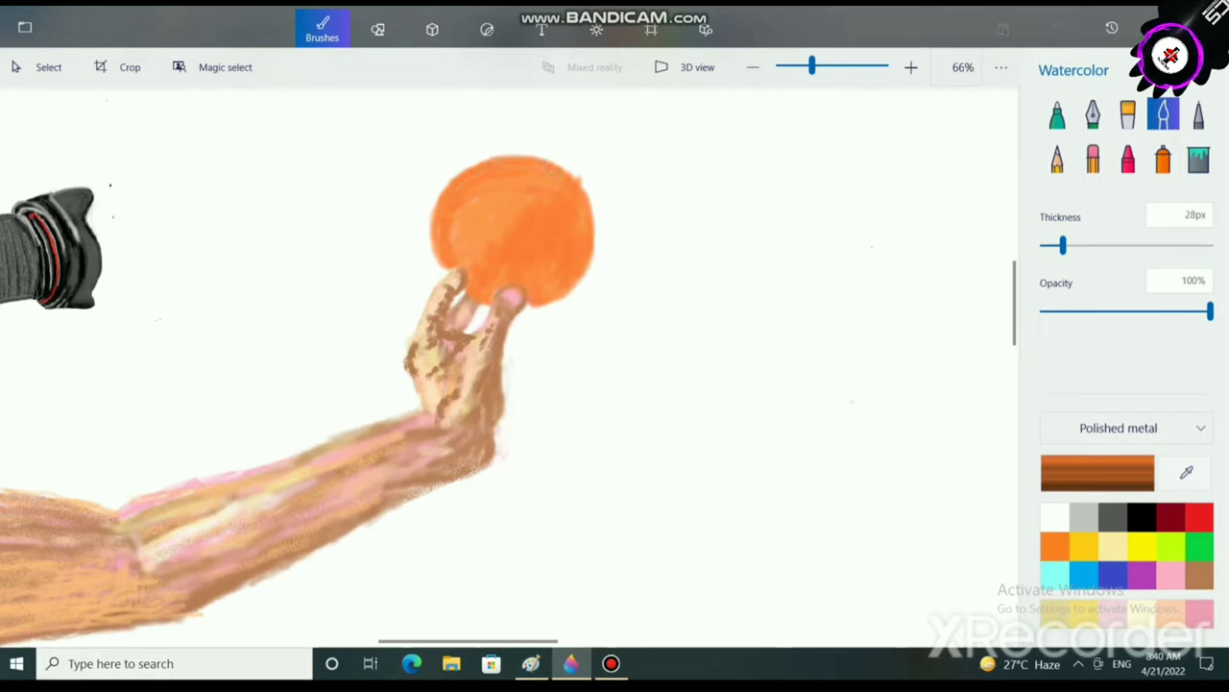
mouse_move(466, 161)
mouse_down()
mouse_move(549, 157)
mouse_move(599, 200)
mouse_move(603, 243)
mouse_move(582, 288)
mouse_move(534, 303)
mouse_up()
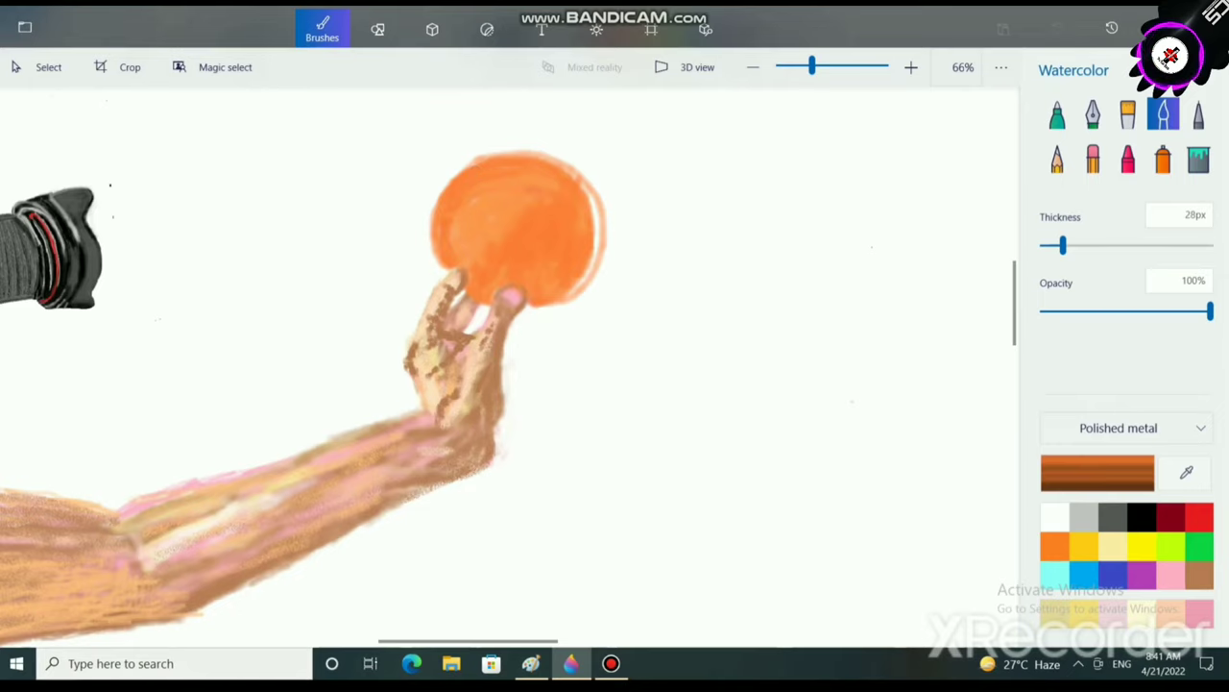
mouse_move(595, 273)
mouse_down()
mouse_move(605, 235)
mouse_move(581, 182)
mouse_move(597, 248)
mouse_move(590, 299)
mouse_move(580, 288)
mouse_up()
Save the photographer painting.
scroll(480, 302, down, 5)
scroll(439, 304, up, 3)
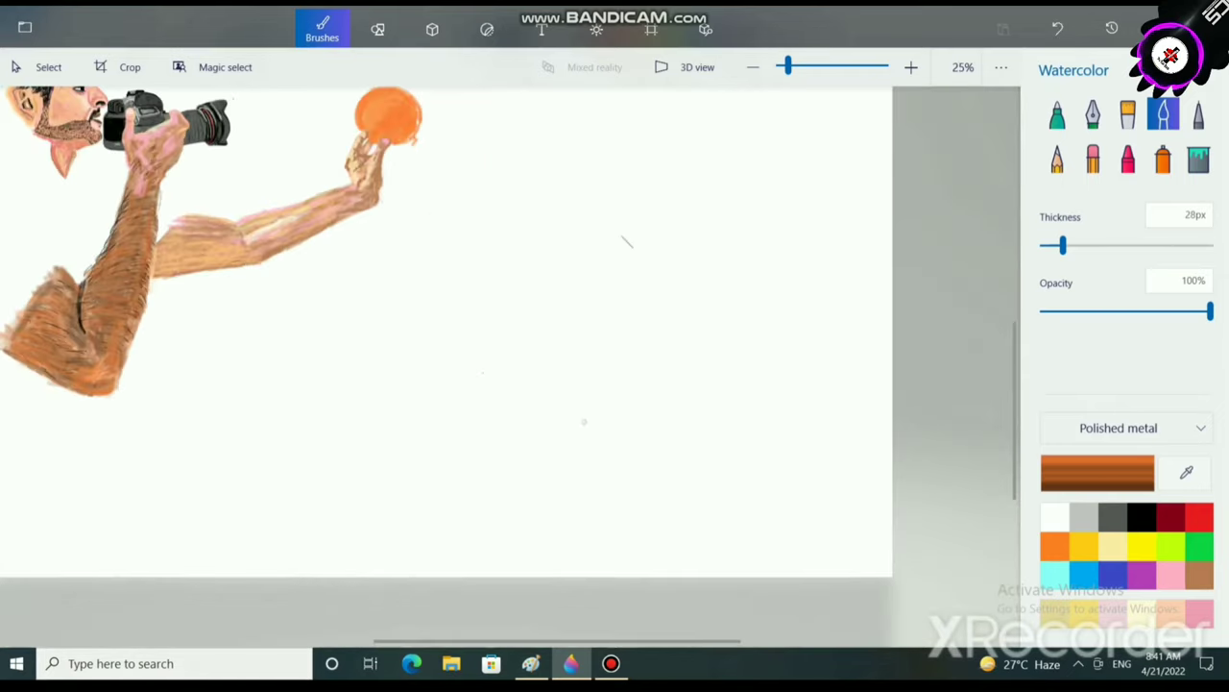
scroll(440, 303, up, 1)
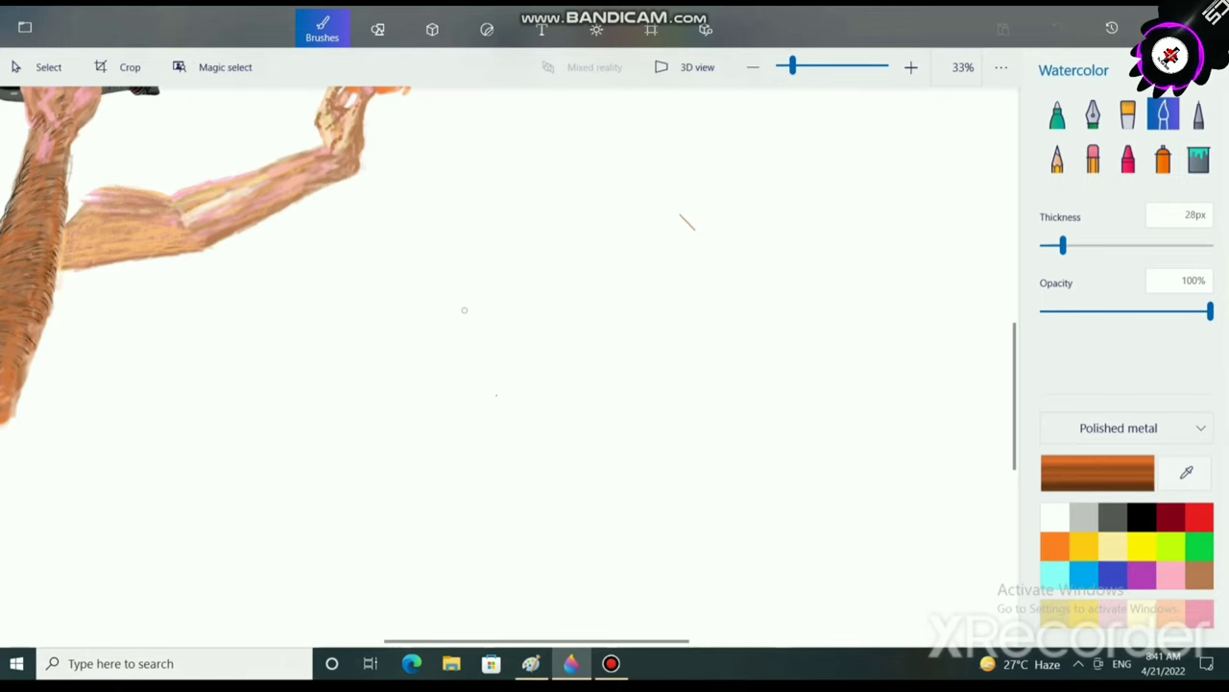
key(ctrl+s)
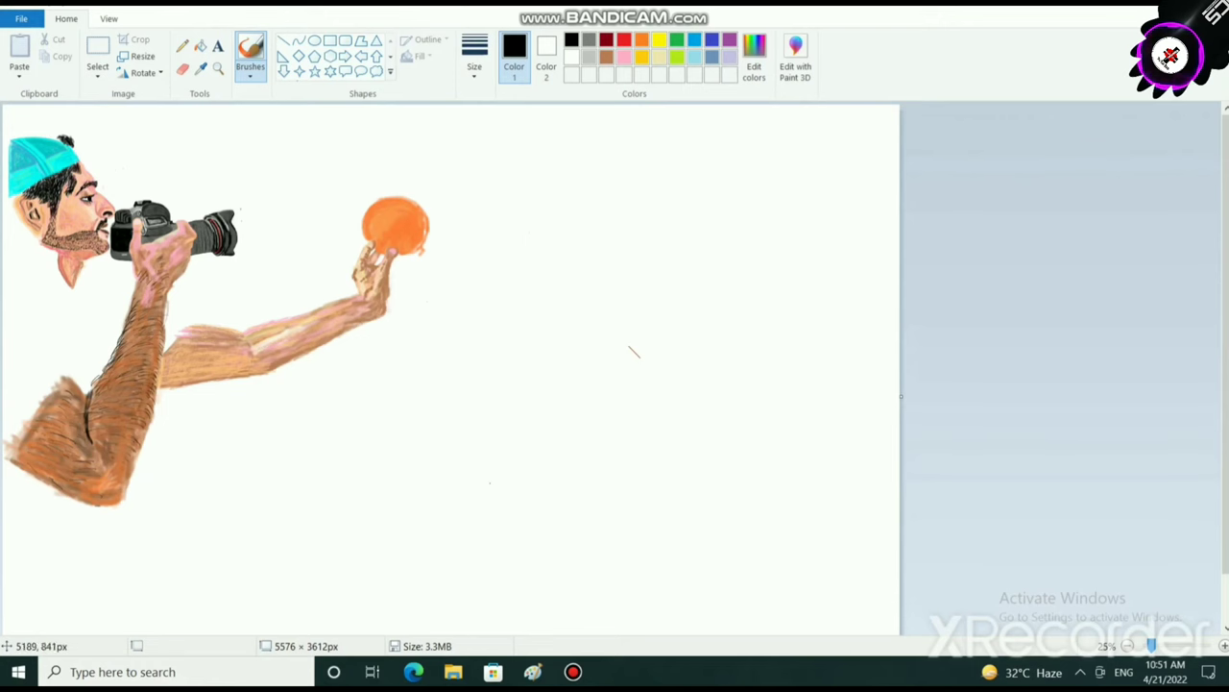
Switch to the painting in Microsoft Paint and choose Free-form selection for outlining the ball.
ctrl+scroll(619, 266, up, 2)
scroll(964, 317, down, 3)
scroll(484, 361, up, 2)
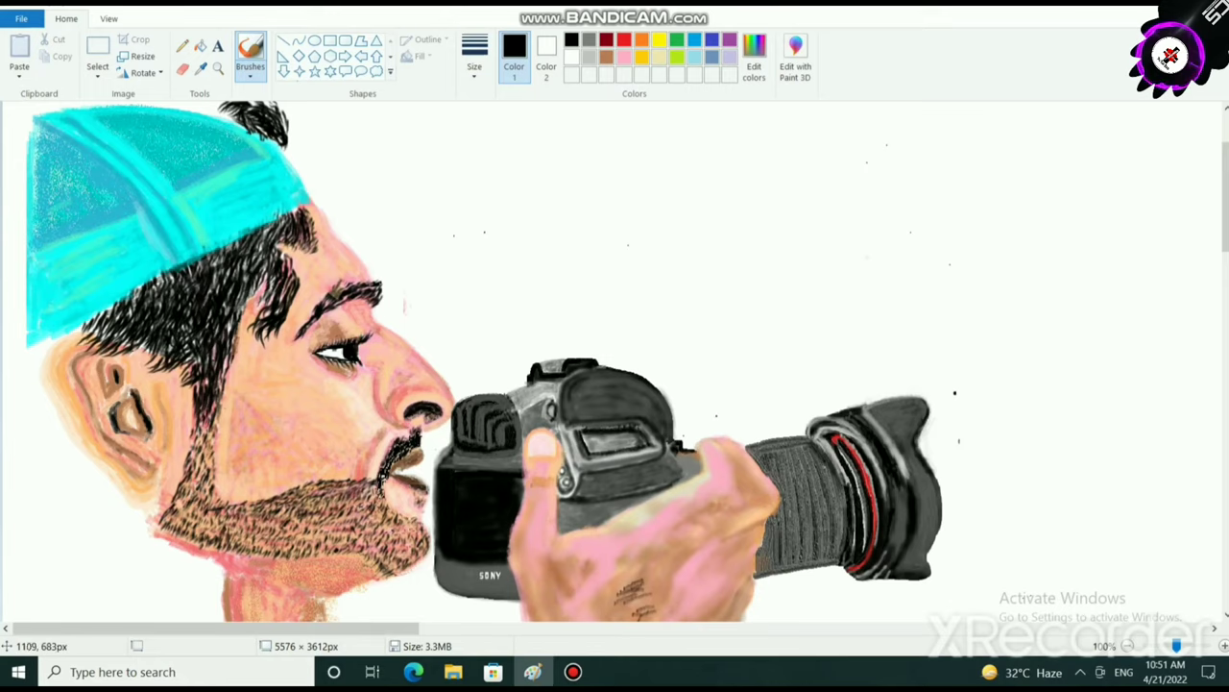
drag(375, 628, 690, 629)
scroll(740, 344, down, 2)
scroll(740, 344, up, 1)
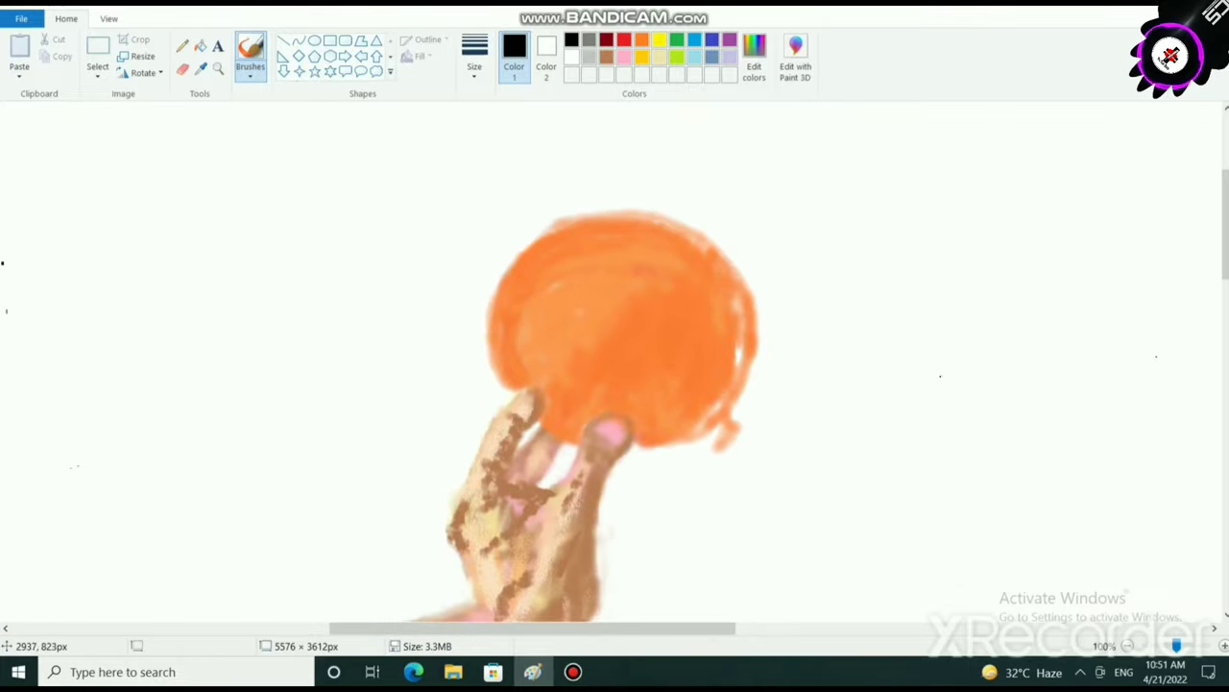
click(97, 69)
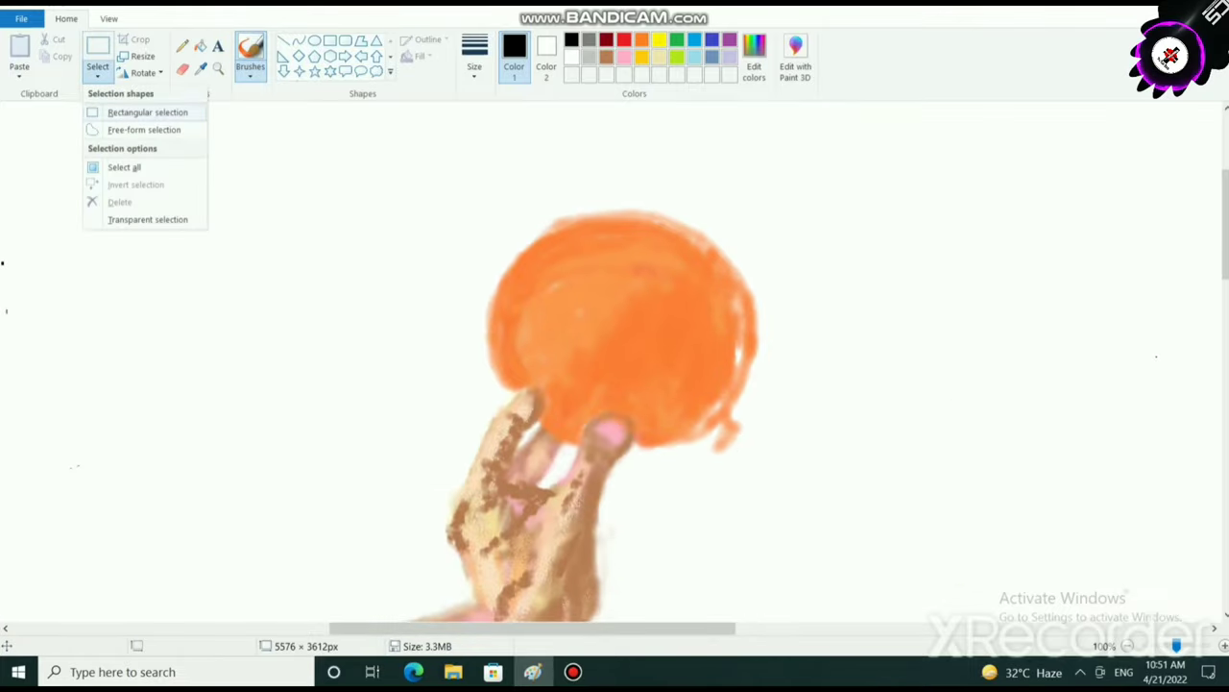
click(144, 129)
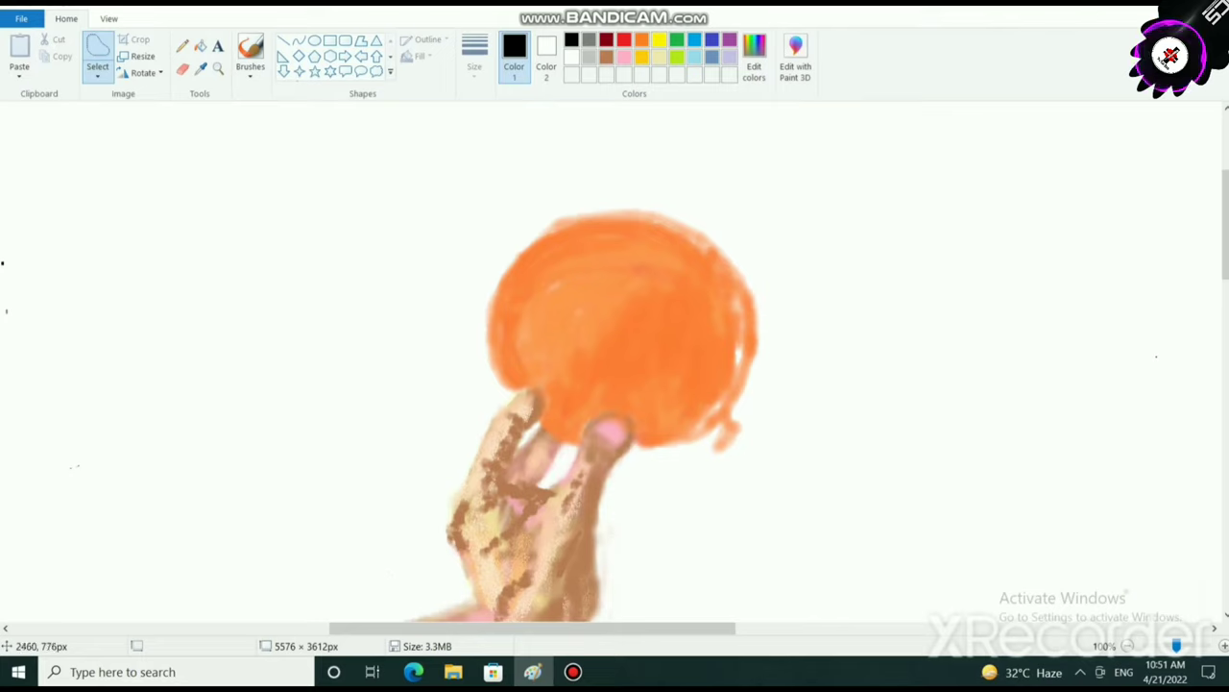
Outline the orange ball with a free-form selection that follows the fingertips and closes around its outer edge.
scroll(624, 327, up, 1)
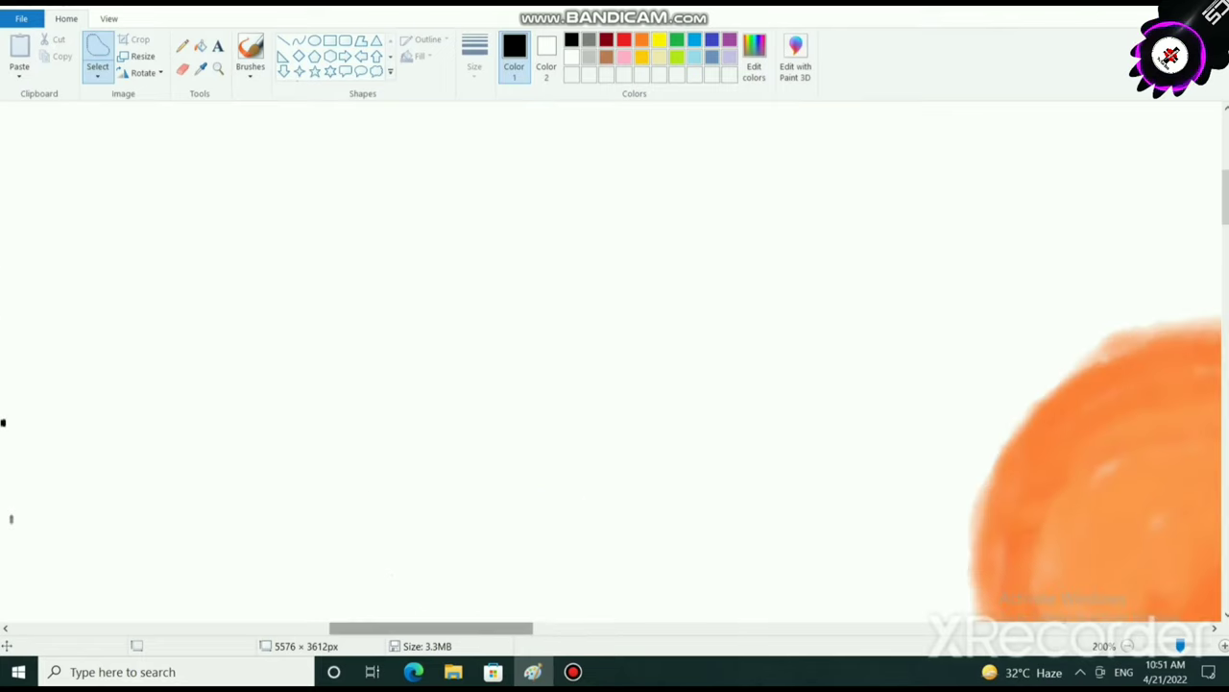
drag(463, 628, 590, 628)
scroll(561, 543, down, 3)
scroll(615, 365, up, 2)
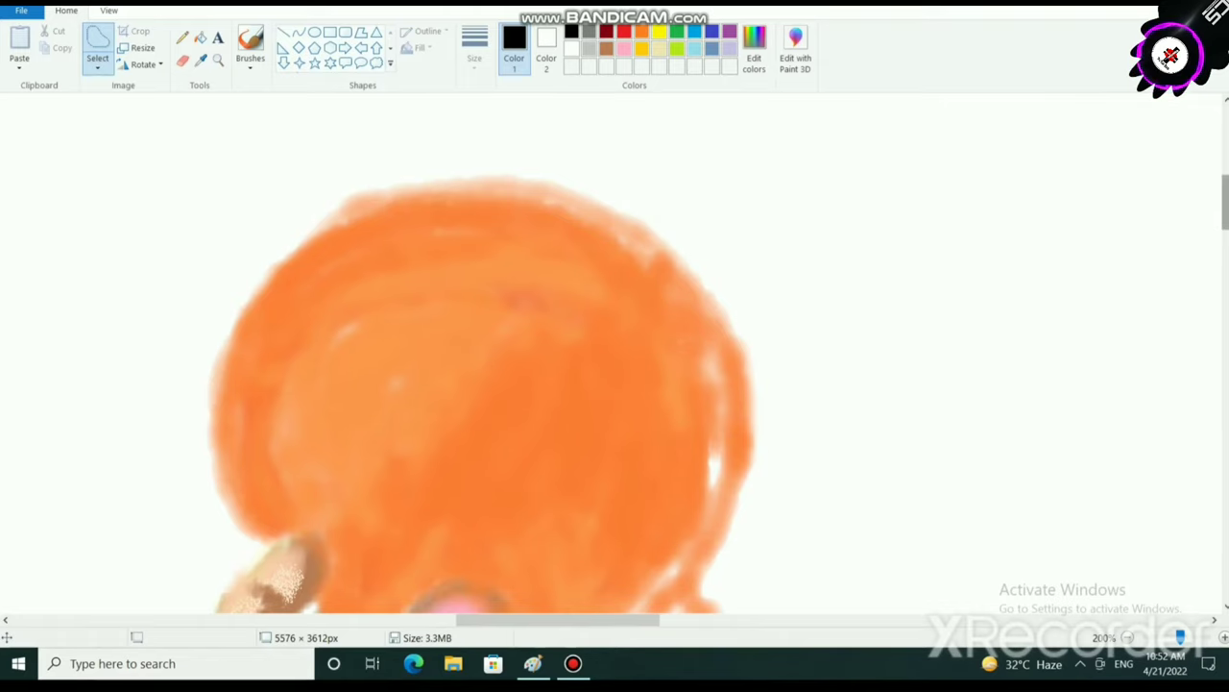
scroll(615, 365, up, 2)
scroll(615, 365, down, 3)
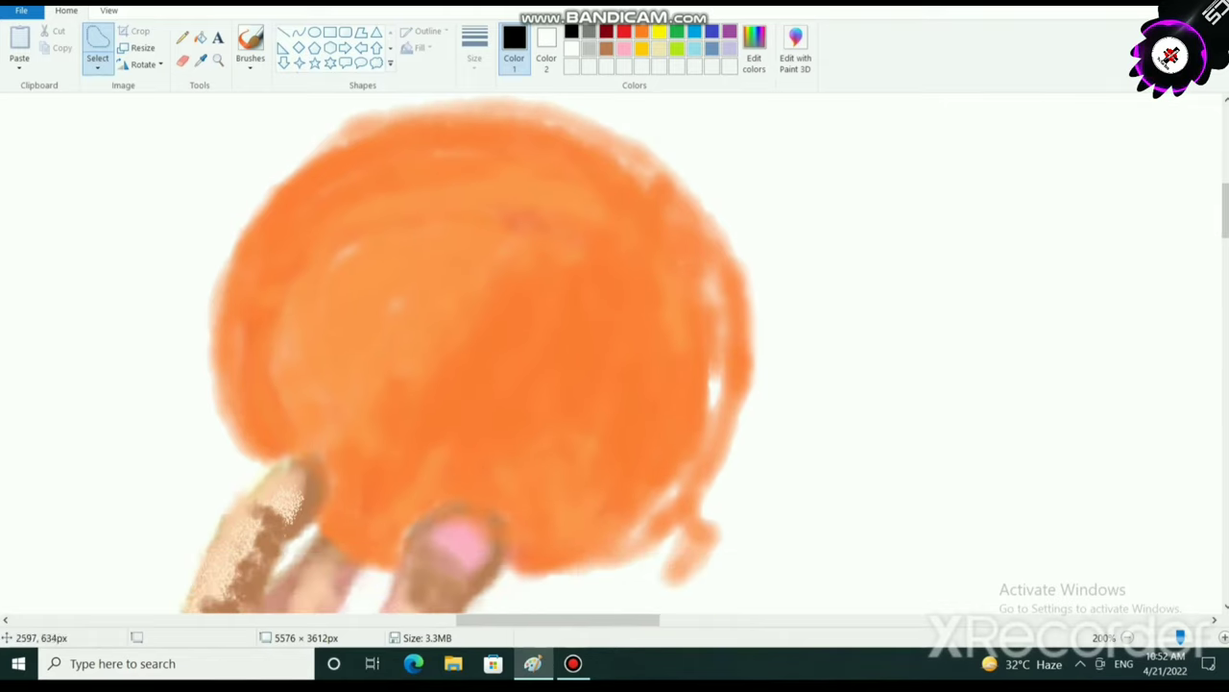
mouse_move(432, 107)
mouse_down()
mouse_move(321, 145)
mouse_move(239, 227)
mouse_move(195, 314)
mouse_move(189, 416)
mouse_move(252, 475)
mouse_move(308, 453)
mouse_move(333, 465)
mouse_move(320, 524)
mouse_move(344, 545)
mouse_move(397, 566)
mouse_move(468, 515)
mouse_move(510, 547)
mouse_move(509, 578)
mouse_up()
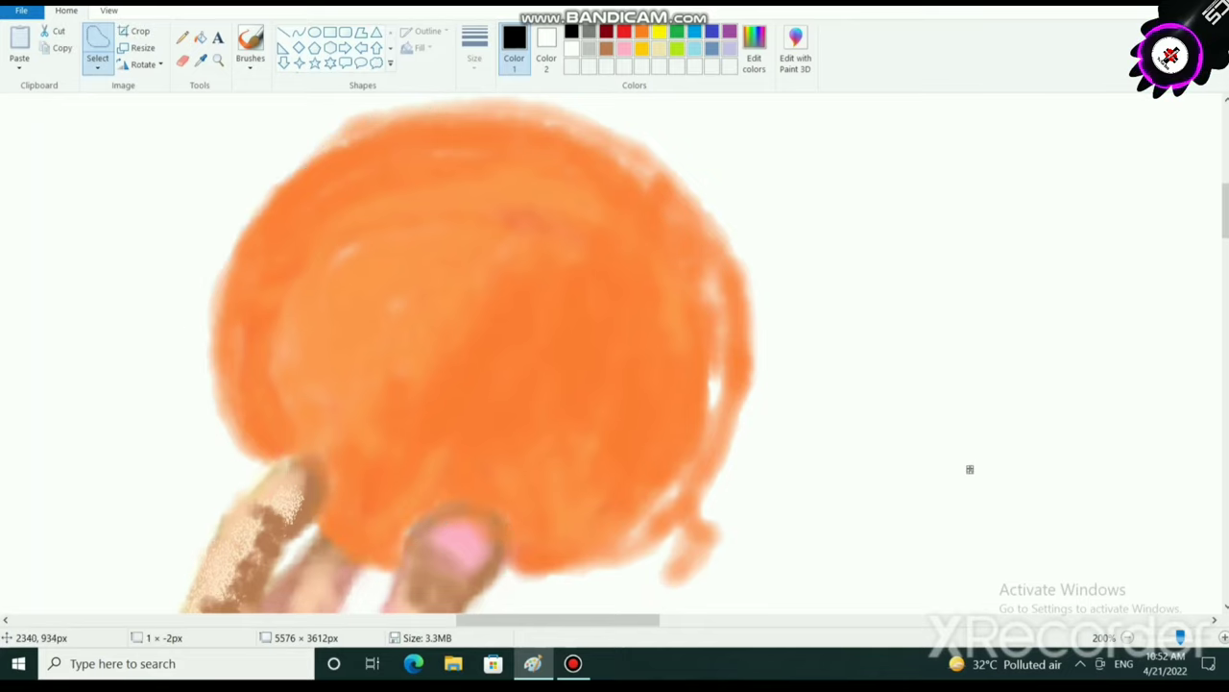
mouse_move(271, 465)
mouse_down()
mouse_move(331, 452)
mouse_move(338, 494)
mouse_up()
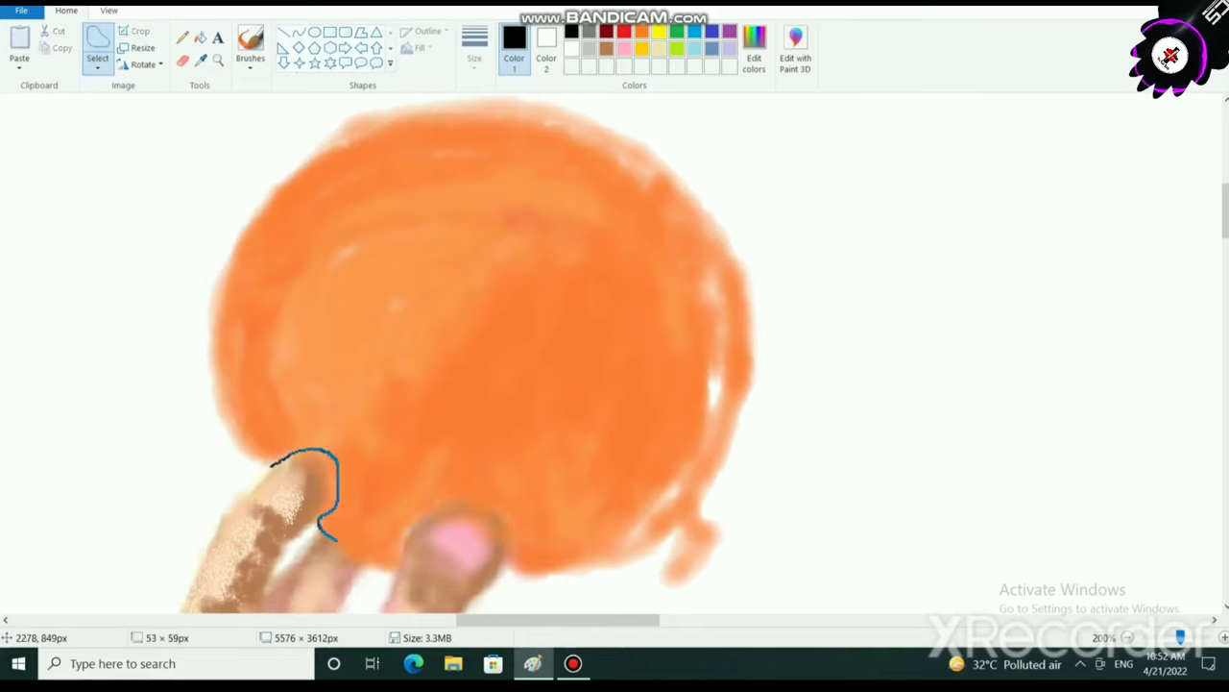
mouse_move(336, 539)
mouse_down()
mouse_move(378, 559)
mouse_move(418, 557)
mouse_up()
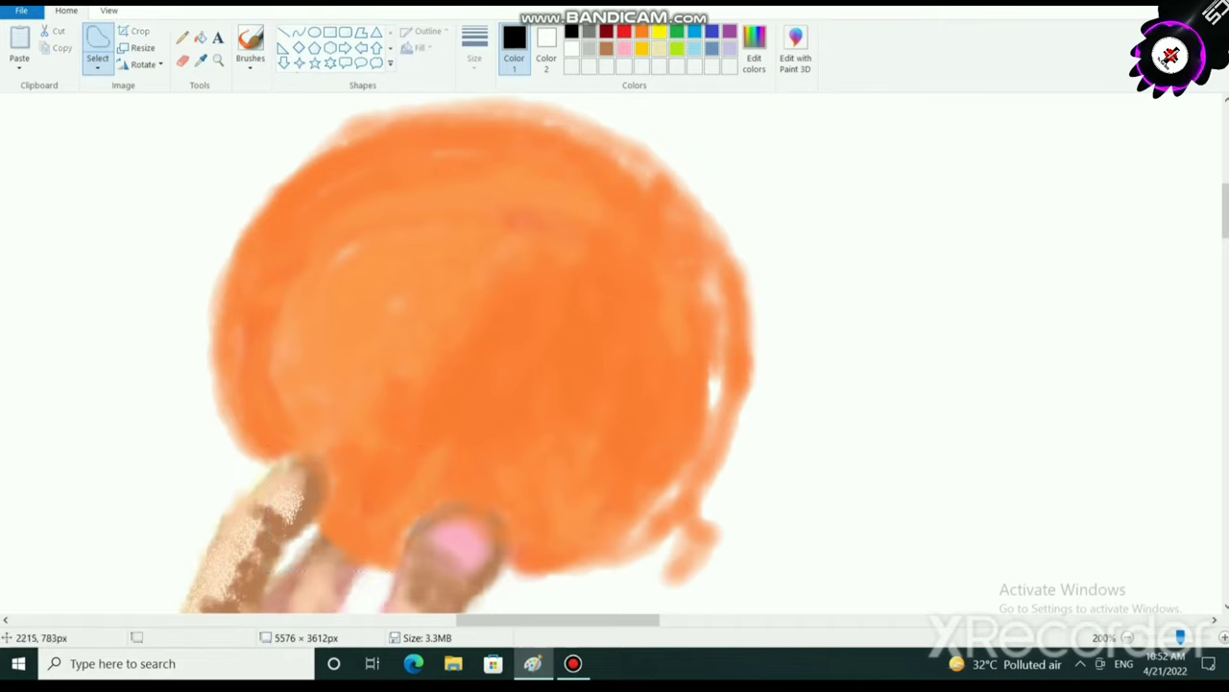
mouse_move(266, 471)
mouse_down()
mouse_move(294, 441)
mouse_move(323, 448)
mouse_move(339, 479)
mouse_move(335, 513)
mouse_move(316, 522)
mouse_move(398, 572)
mouse_move(417, 519)
mouse_move(458, 496)
mouse_move(507, 512)
mouse_up()
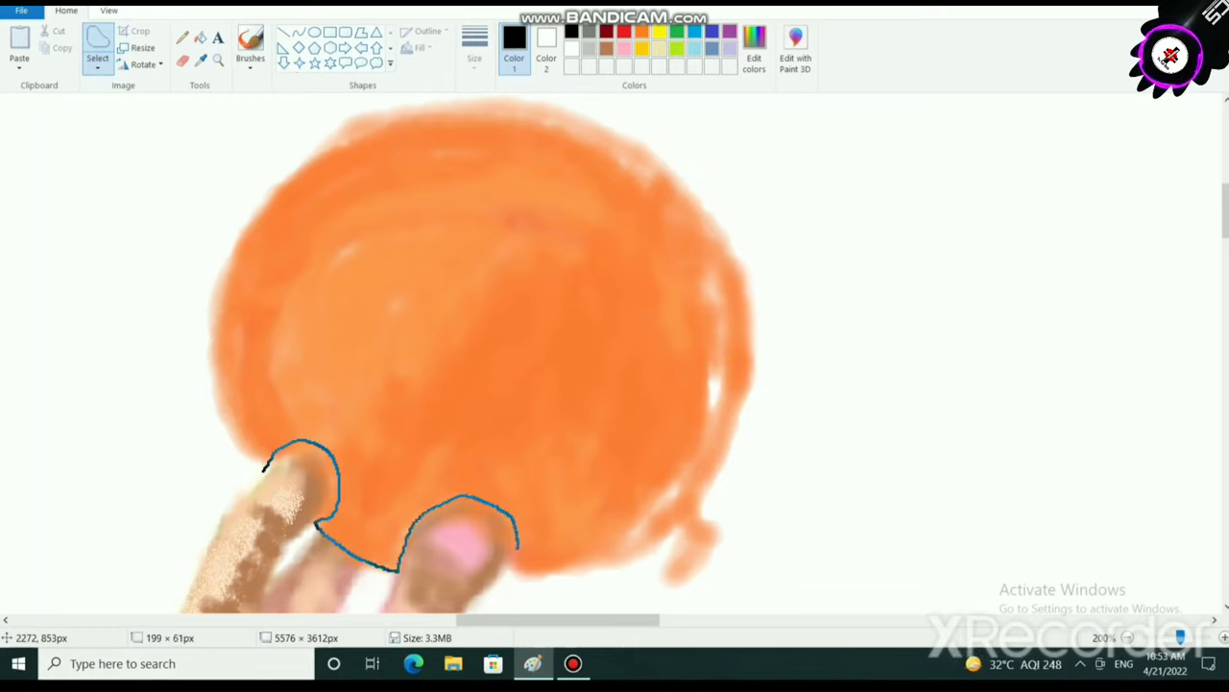
mouse_move(507, 567)
mouse_down()
mouse_move(551, 576)
mouse_move(632, 554)
mouse_move(747, 472)
mouse_move(797, 226)
mouse_move(334, 118)
mouse_move(220, 200)
mouse_up()
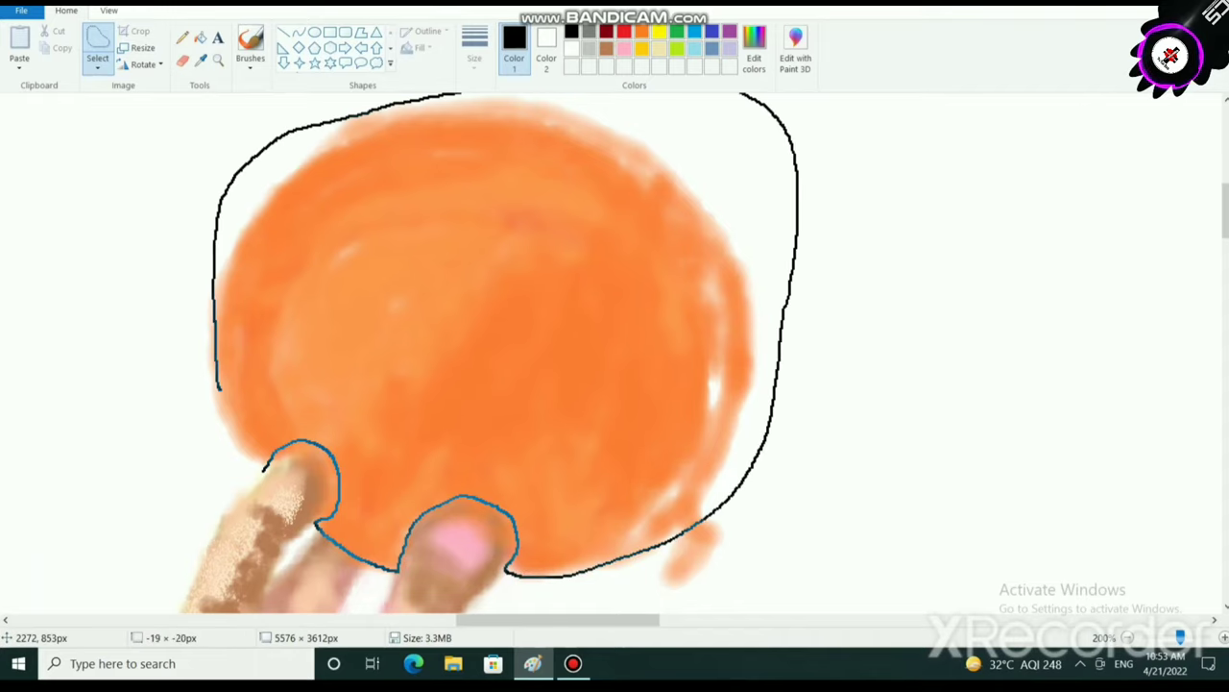
drag(234, 435, 264, 470)
Shrink the selected ball to about 389 × 330 px and move it back towards the fingertips.
mouse_move(559, 309)
mouse_down()
mouse_move(639, 295)
mouse_move(550, 225)
mouse_move(574, 296)
mouse_move(555, 309)
mouse_up()
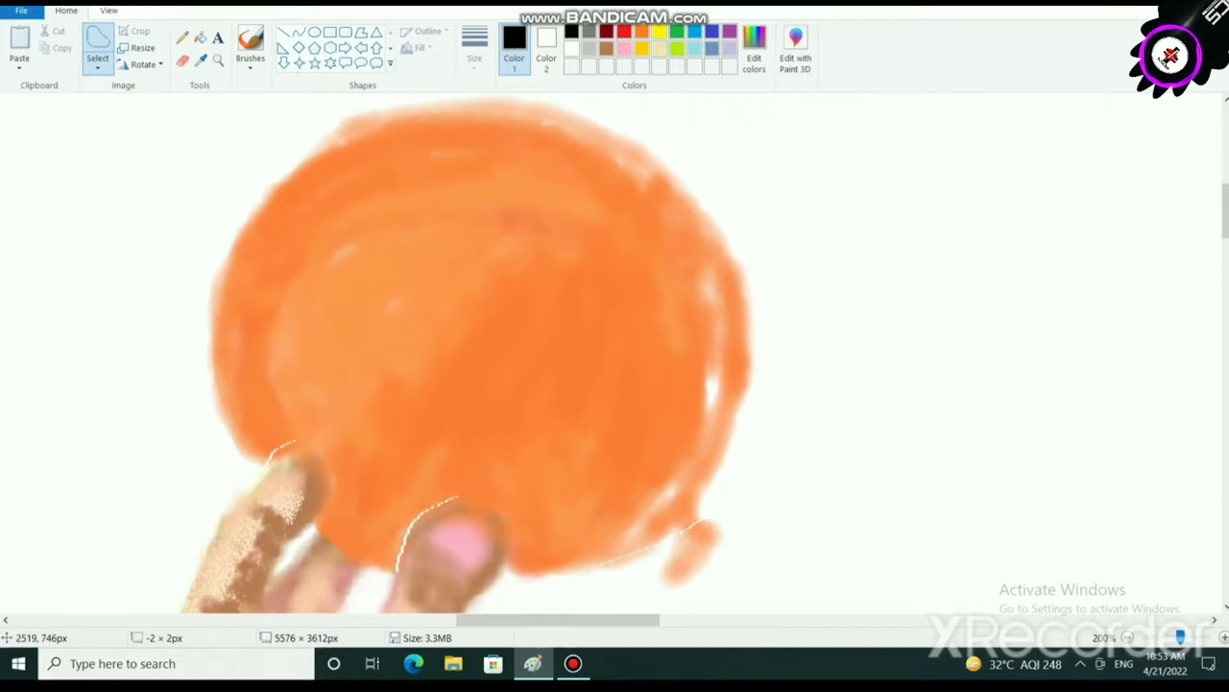
drag(255, 448, 260, 448)
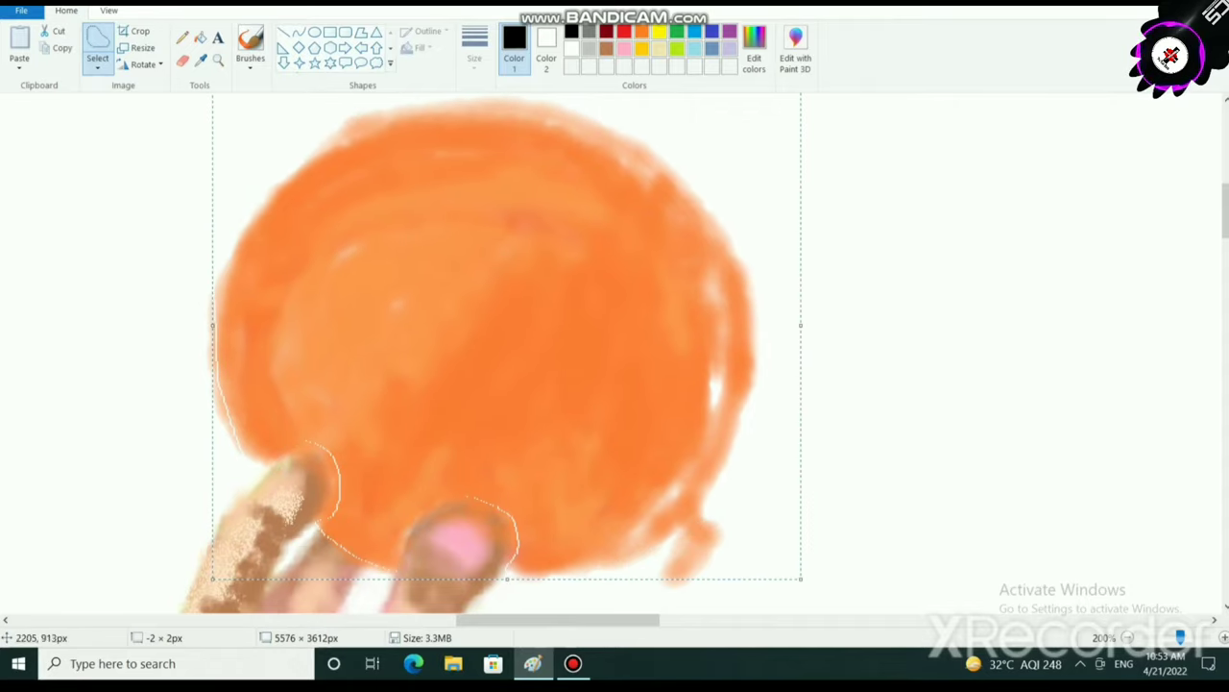
drag(213, 579, 248, 509)
drag(502, 328, 473, 393)
drag(773, 132, 728, 136)
drag(542, 320, 576, 314)
drag(760, 126, 749, 134)
drag(626, 303, 607, 303)
mouse_move(538, 327)
mouse_down()
mouse_move(523, 339)
mouse_move(543, 340)
mouse_move(552, 323)
mouse_up()
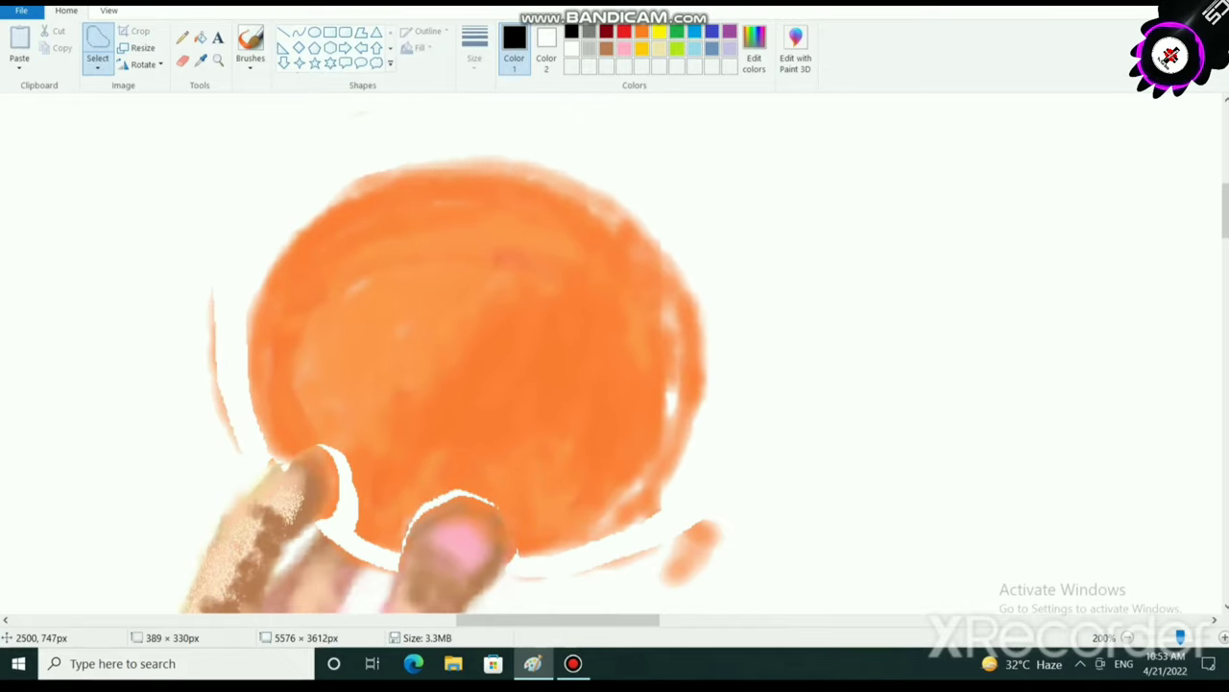
Adjust the reduced ball's position in small moves so it rests against the fingertips, and release the selection.
key(ctrl+z)
key(ctrl+z)
key(ctrl+z)
key(ctrl+z)
key(ctrl+z)
key(ctrl+z)
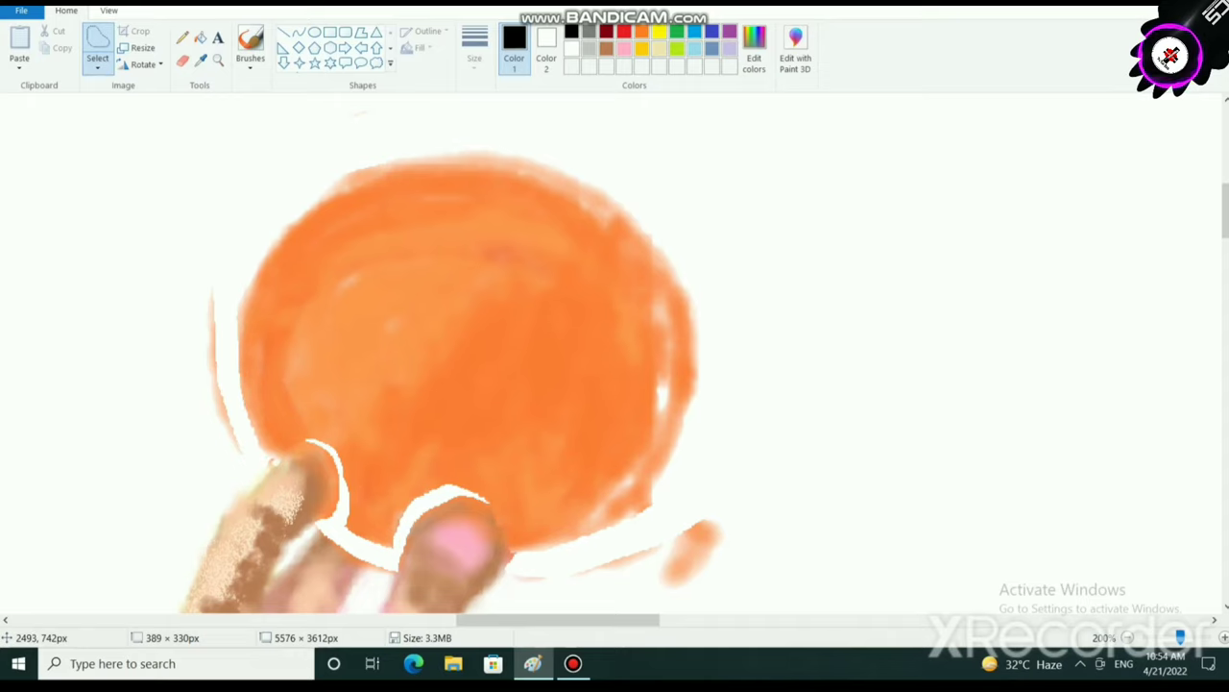
key(ctrl+z)
key(ctrl+z)
key(ctrl+z)
key(ctrl+z)
key(ctrl+z)
key(ctrl+z)
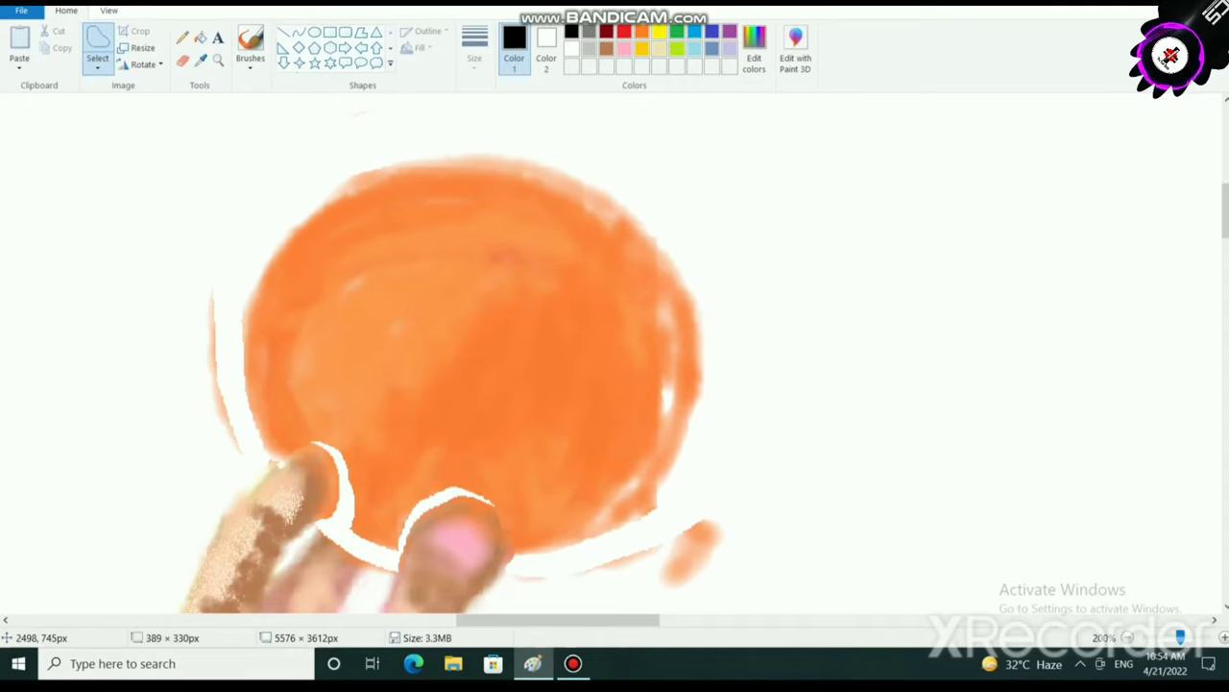
key(ctrl+z)
key(ctrl+z)
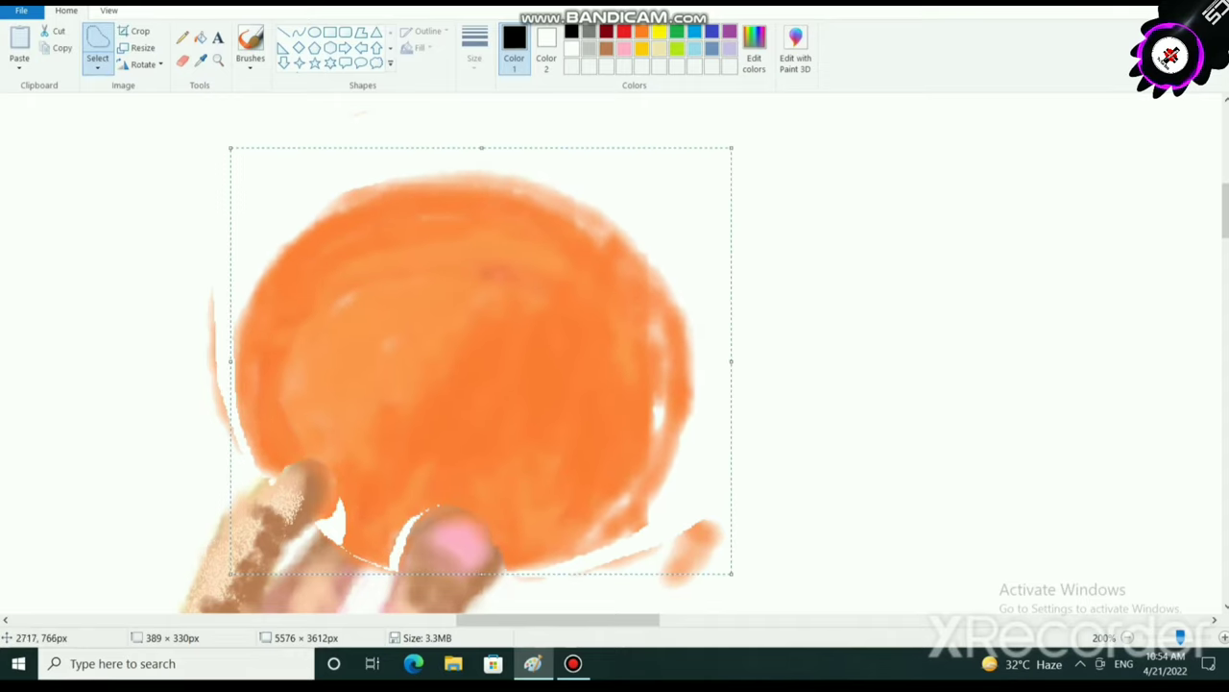
key(ctrl+z)
Undo the ball's resizing and redo it to compare both sizes against the whole figure.
scroll(746, 595, down, 3)
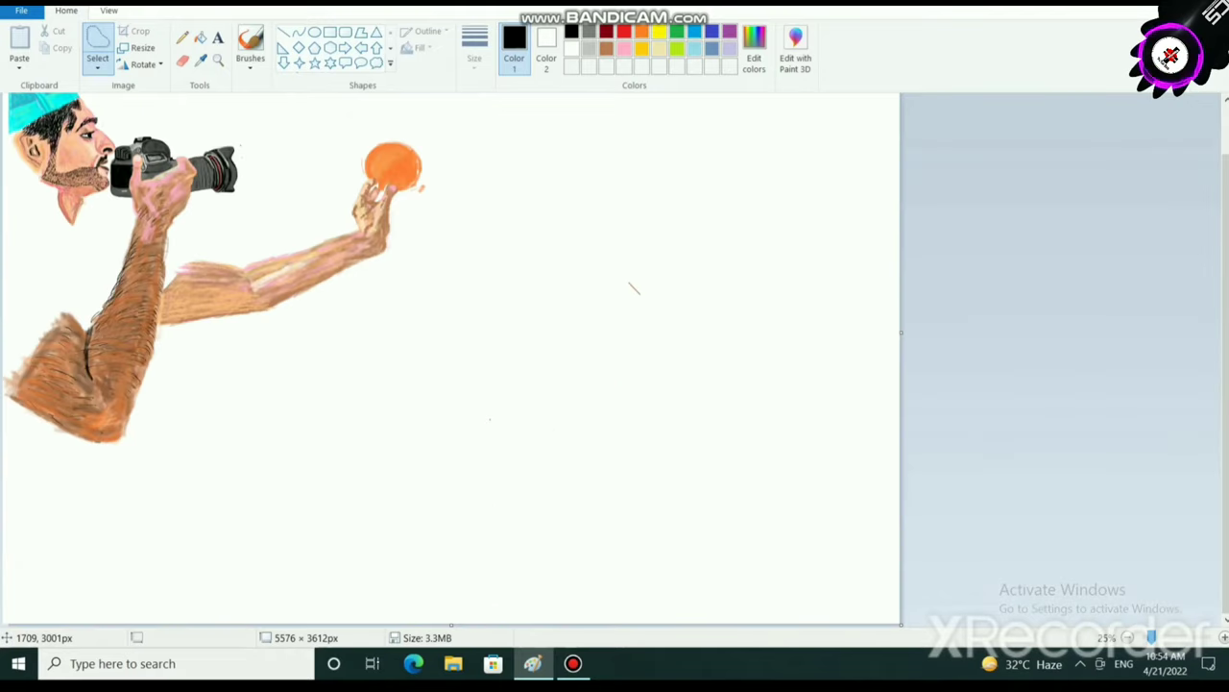
key(ctrl+z)
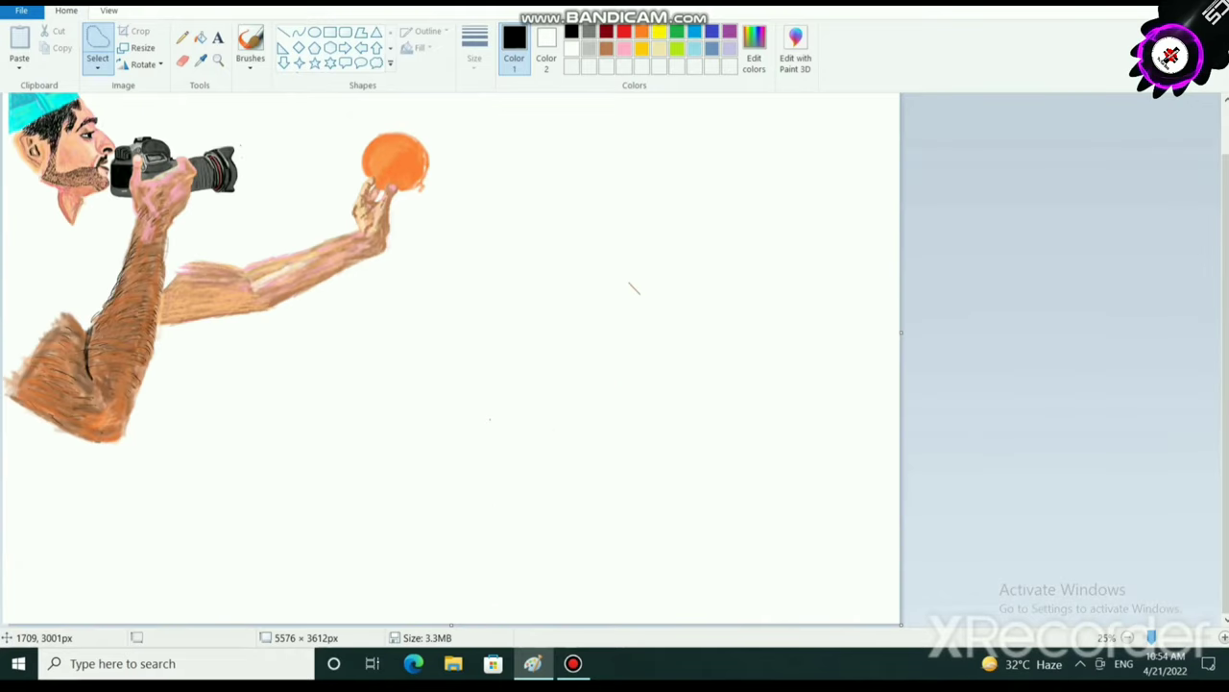
key(ctrl+z)
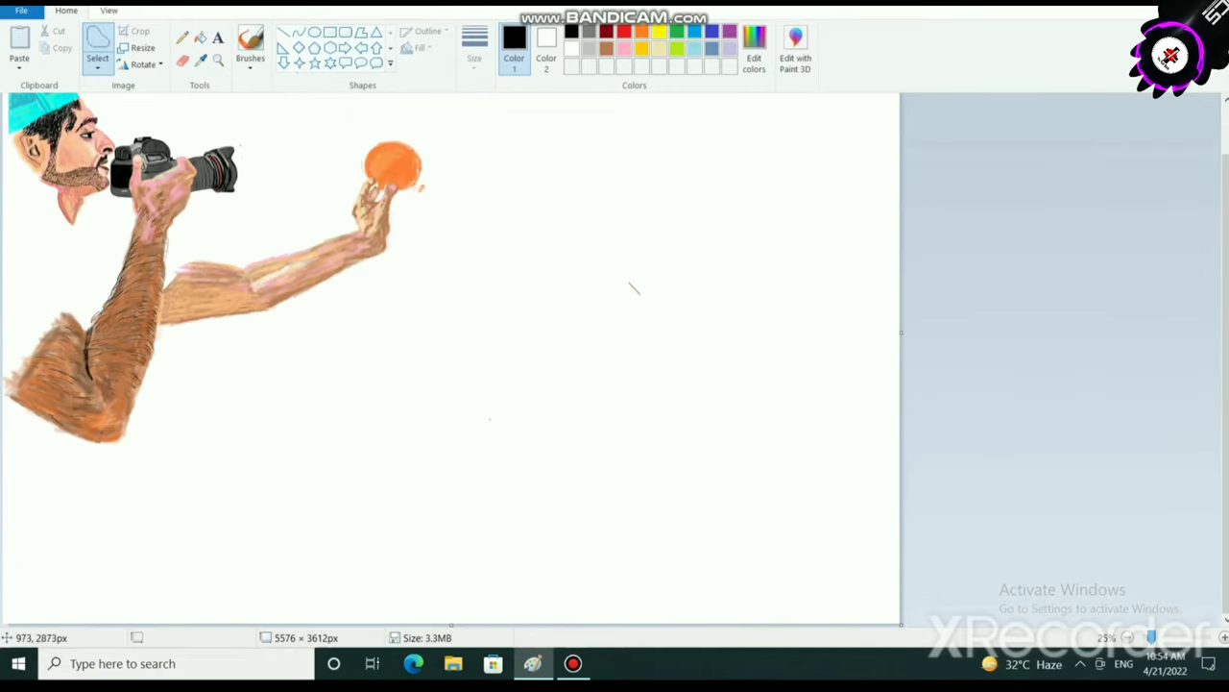
Mix a yellowish orange with red 255, green 143 and blue 32 as the drawing colour.
scroll(258, 459, up, 2)
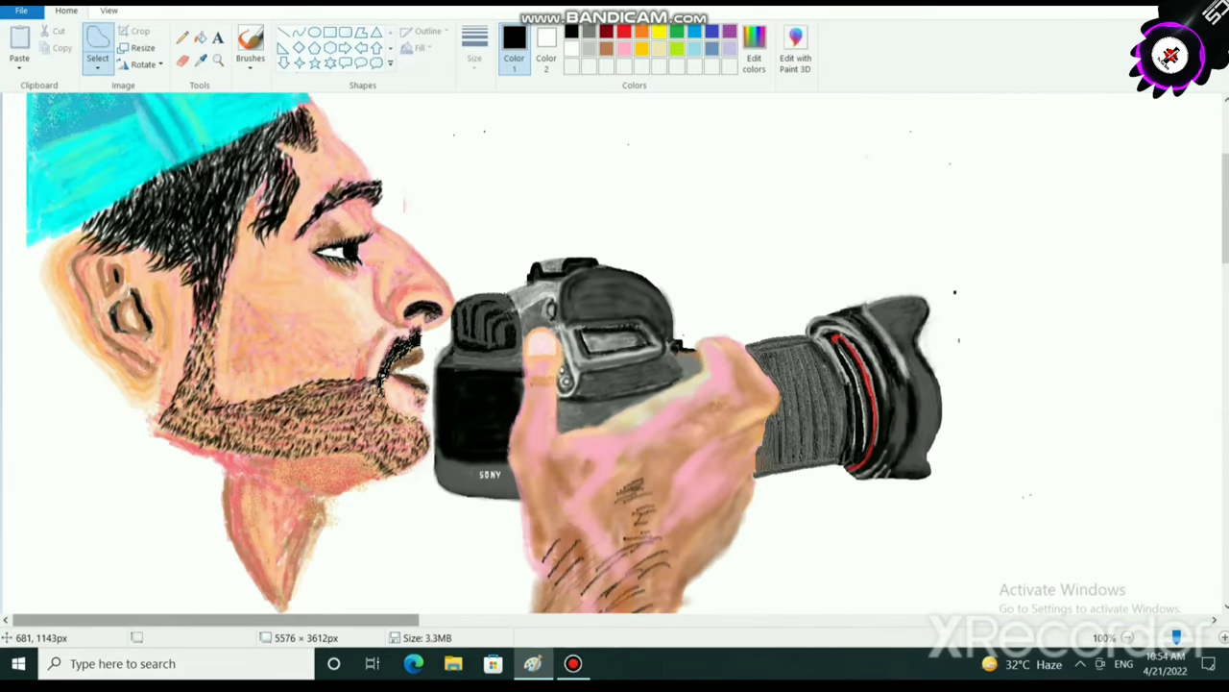
drag(398, 620, 743, 620)
scroll(403, 374, up, 1)
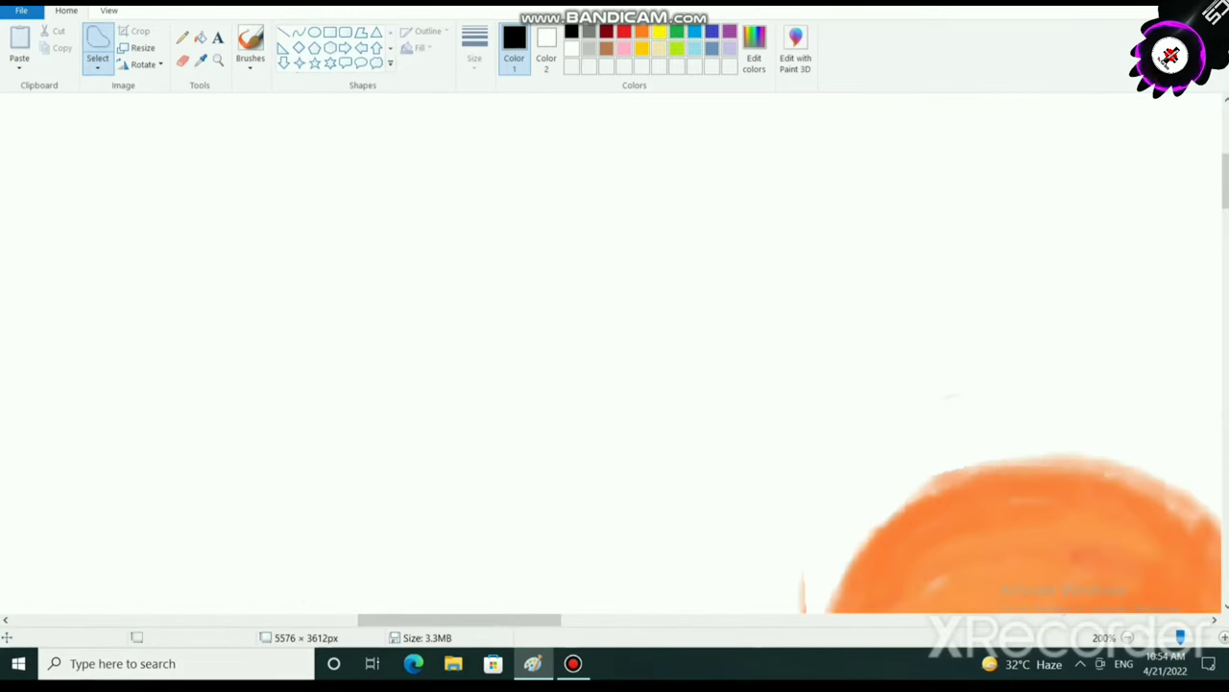
drag(381, 619, 500, 620)
scroll(495, 577, down, 2)
click(642, 48)
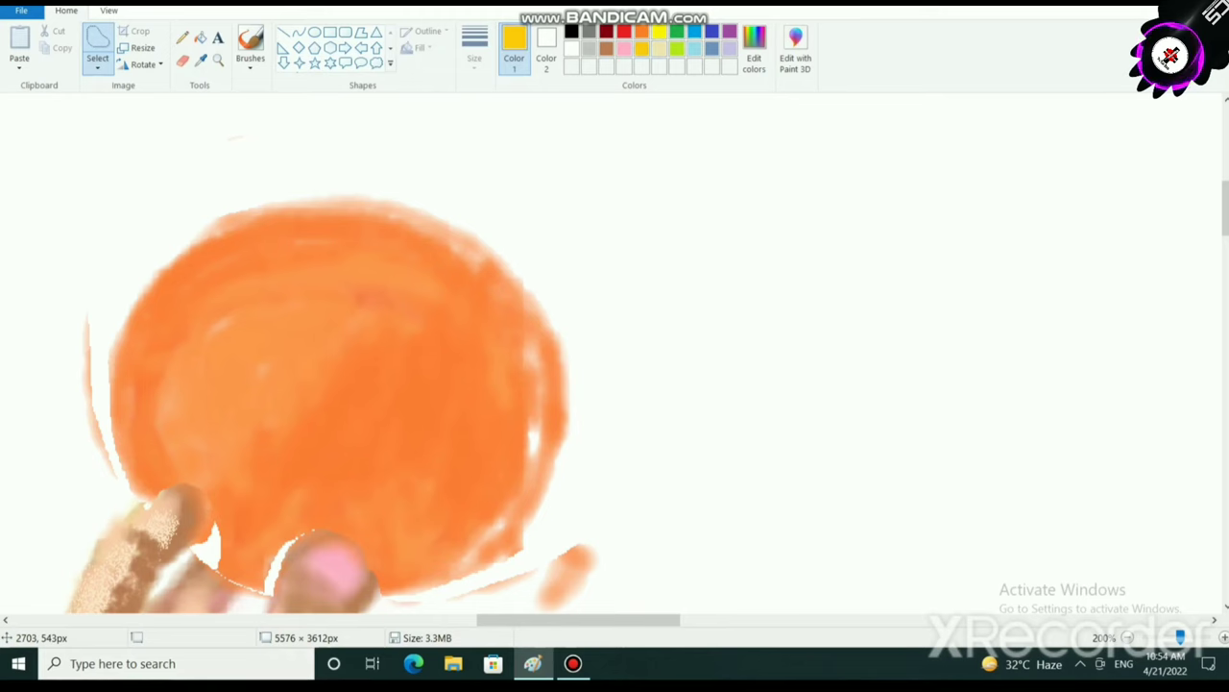
click(755, 50)
click(465, 285)
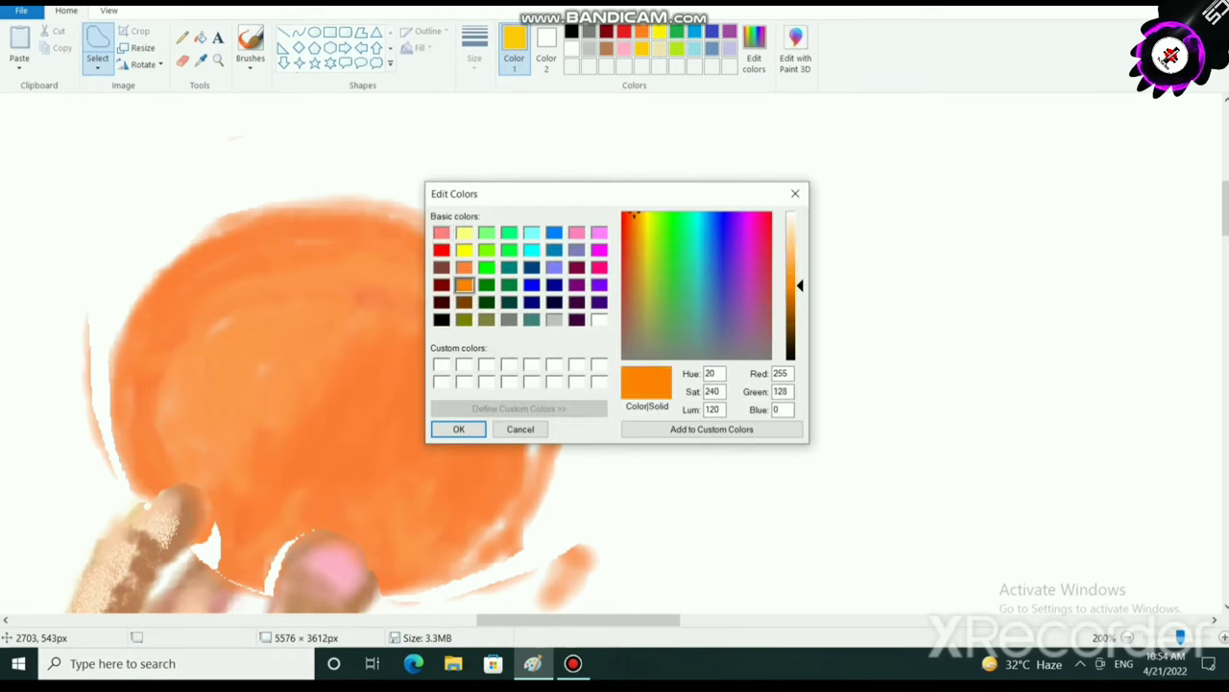
drag(800, 286, 790, 277)
click(465, 302)
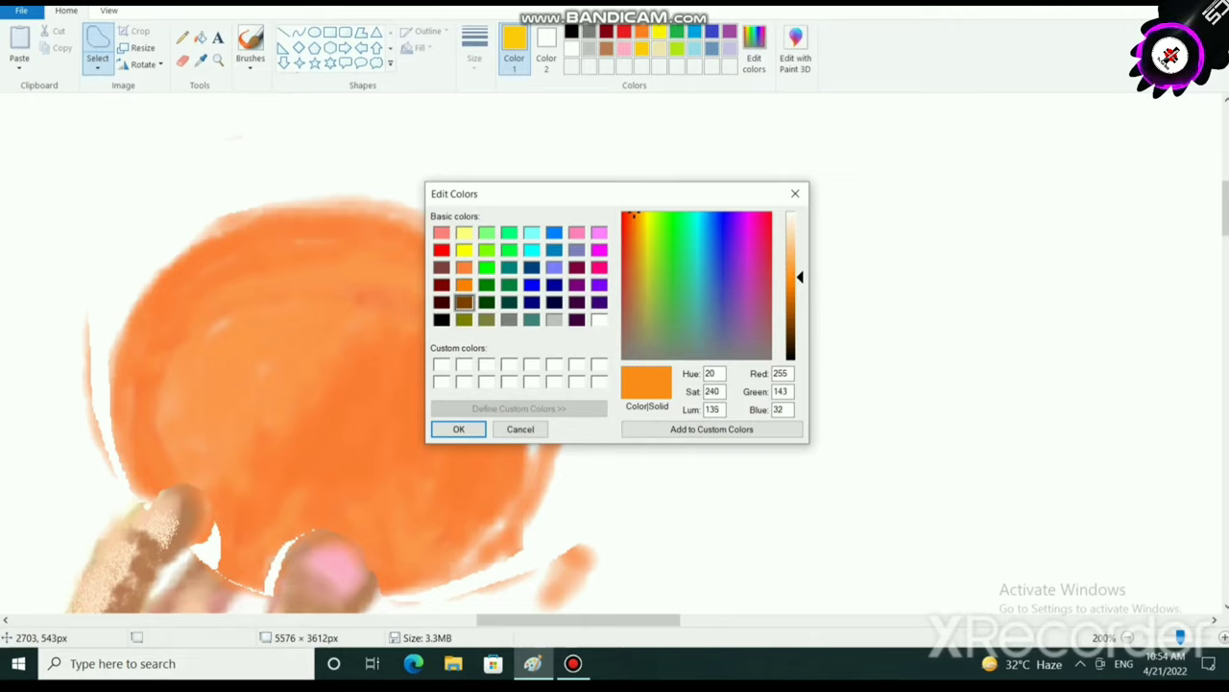
click(458, 428)
Choose a brush and stroke width and paint the yellowish orange over the ball's upper-left area and right edge.
click(250, 65)
click(348, 123)
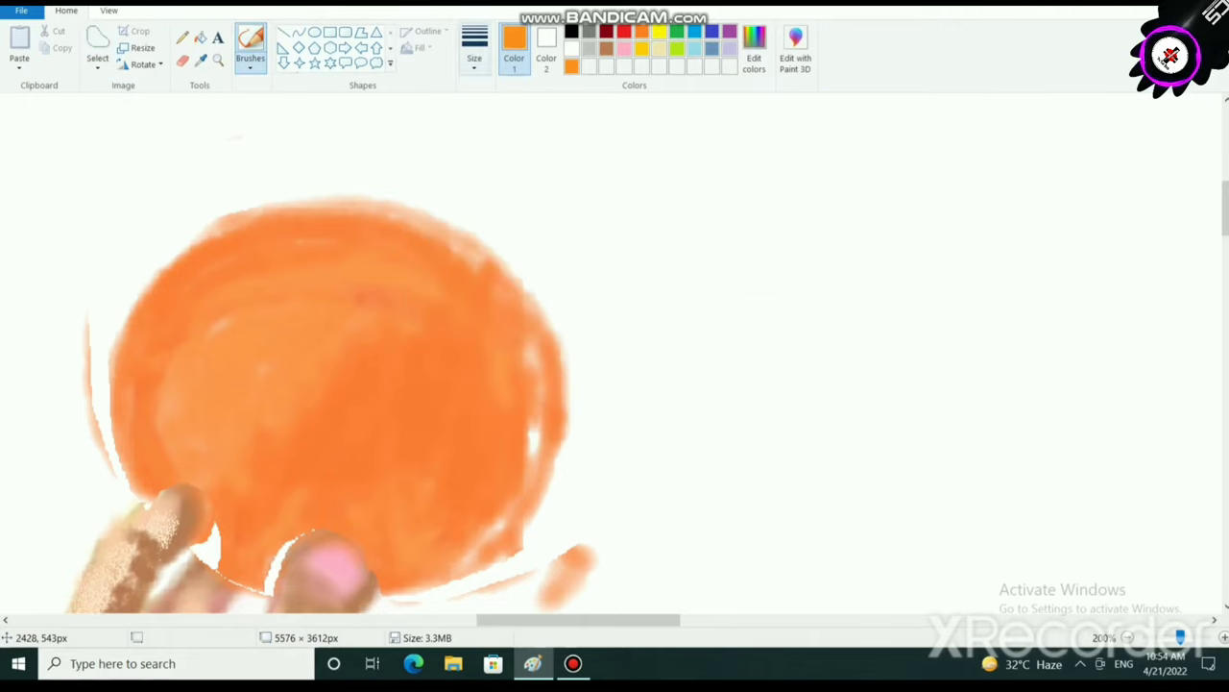
click(474, 56)
click(506, 189)
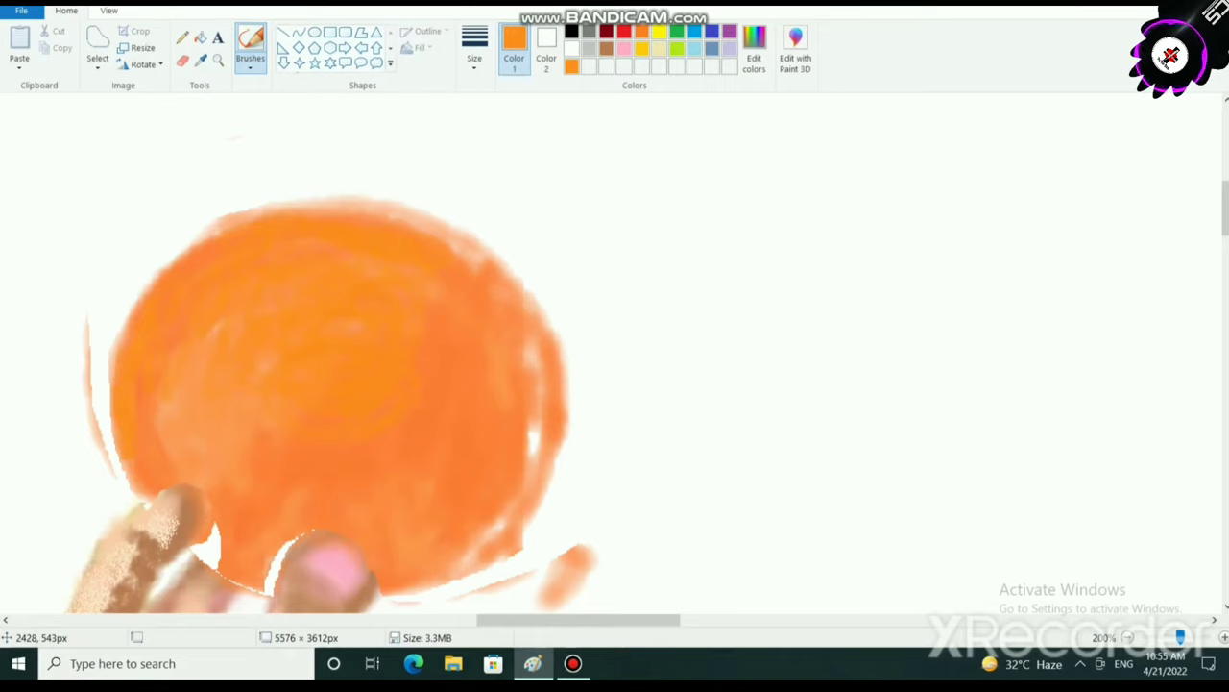
mouse_move(422, 232)
mouse_down()
mouse_move(466, 251)
mouse_move(444, 230)
mouse_move(356, 211)
mouse_up()
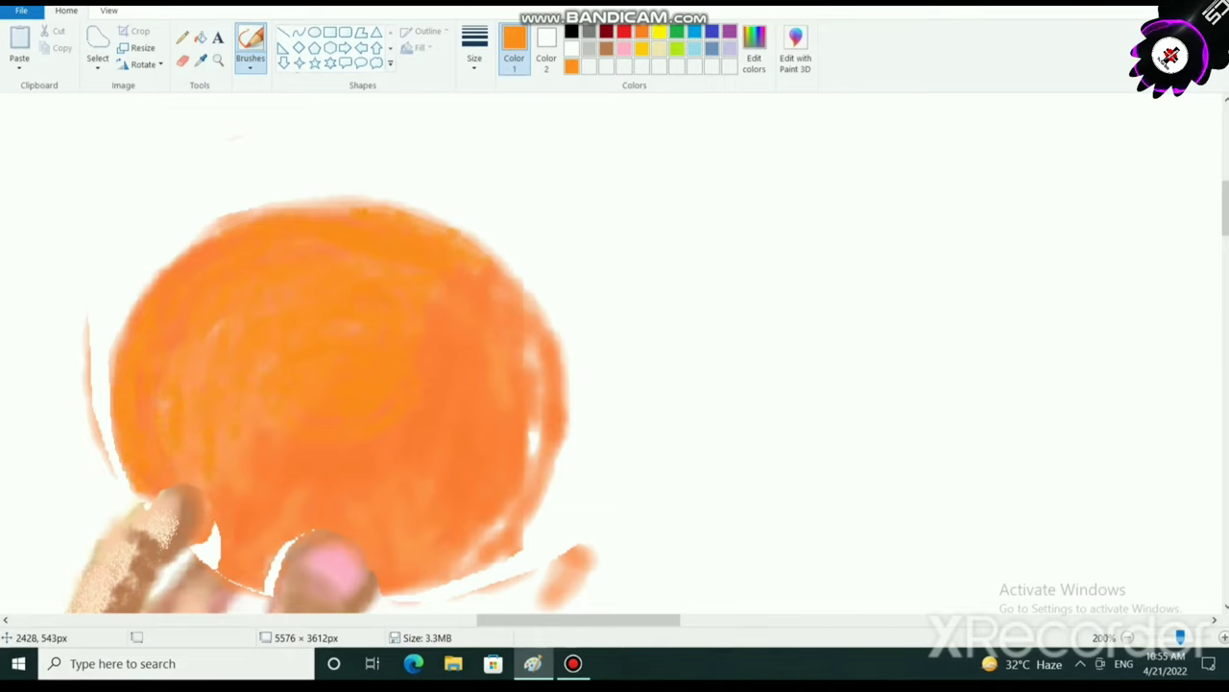
mouse_move(538, 432)
mouse_down()
mouse_move(509, 519)
mouse_move(413, 588)
mouse_move(461, 569)
mouse_move(538, 451)
mouse_move(533, 346)
mouse_up()
mouse_move(448, 235)
mouse_down()
mouse_move(496, 264)
mouse_move(527, 307)
mouse_up()
mouse_move(474, 252)
mouse_down()
mouse_move(511, 278)
mouse_move(544, 330)
mouse_up()
Fill the white gaps between the ball and the fingertips and smooth its lower edge with the yellowish orange.
scroll(238, 197, down, 4)
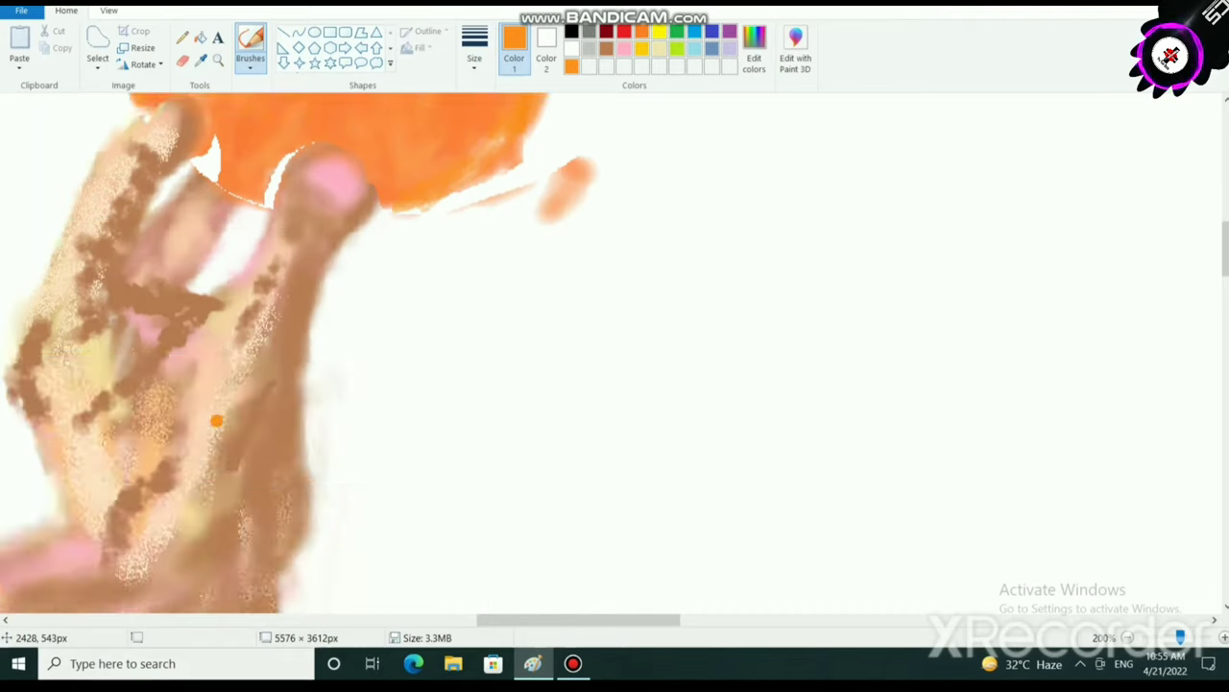
scroll(213, 422, up, 3)
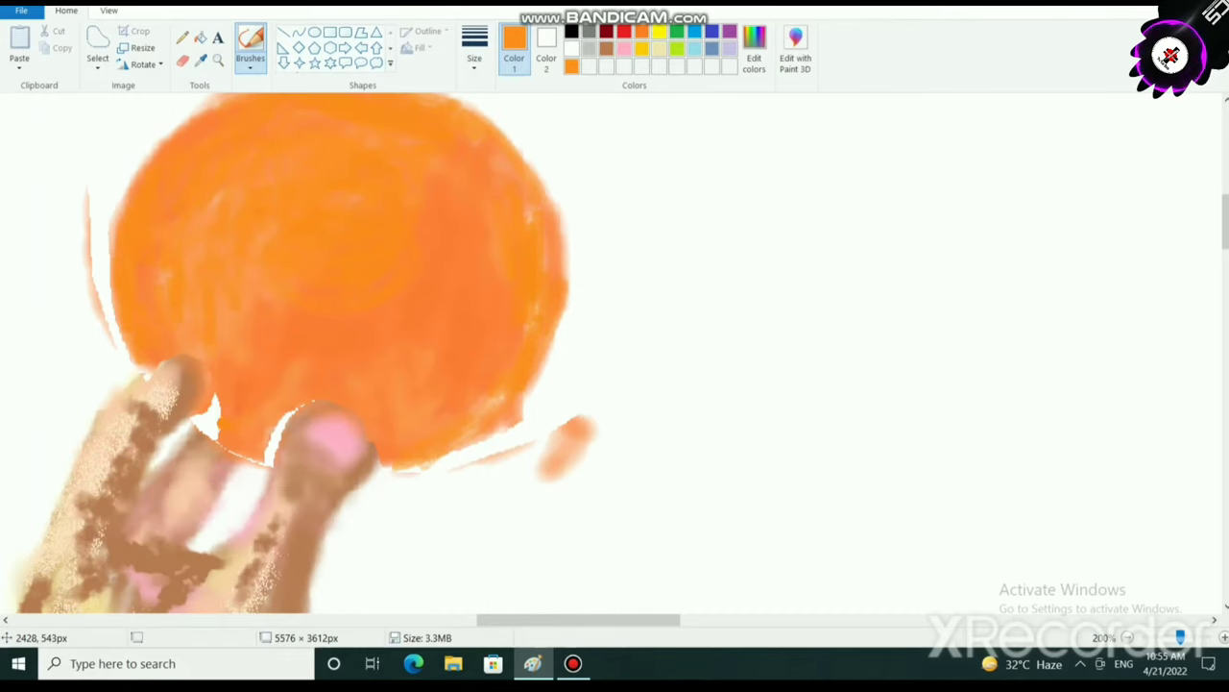
drag(216, 419, 195, 438)
drag(267, 457, 290, 411)
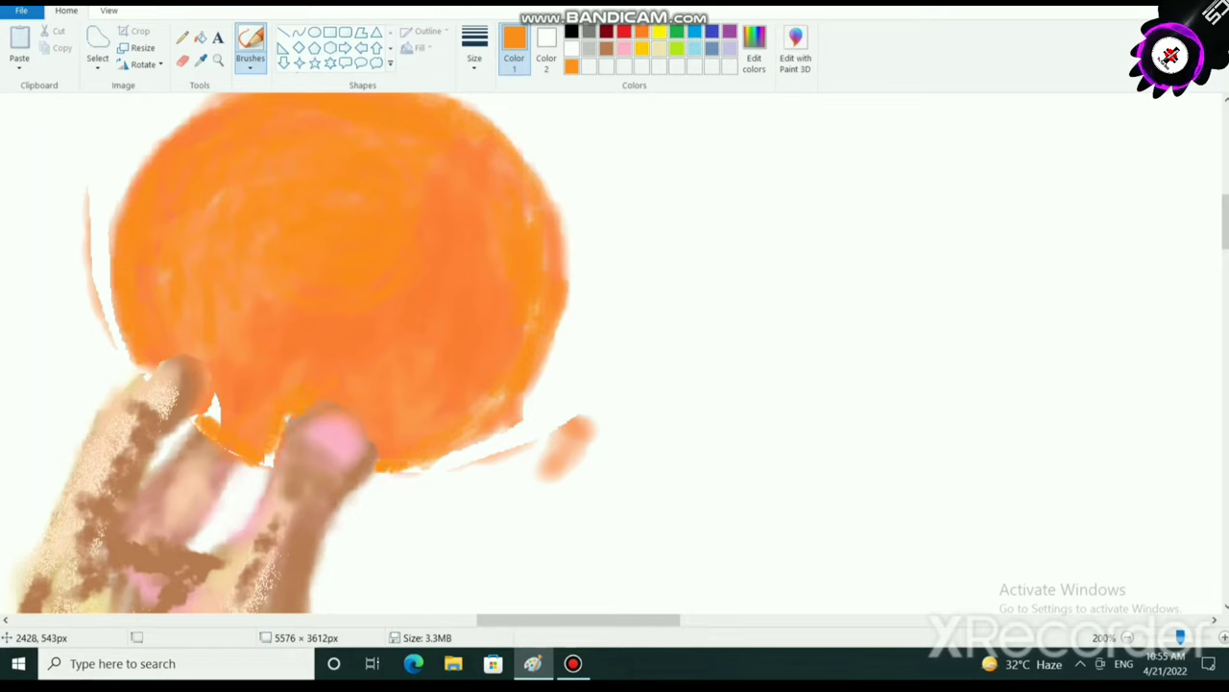
drag(417, 462, 499, 400)
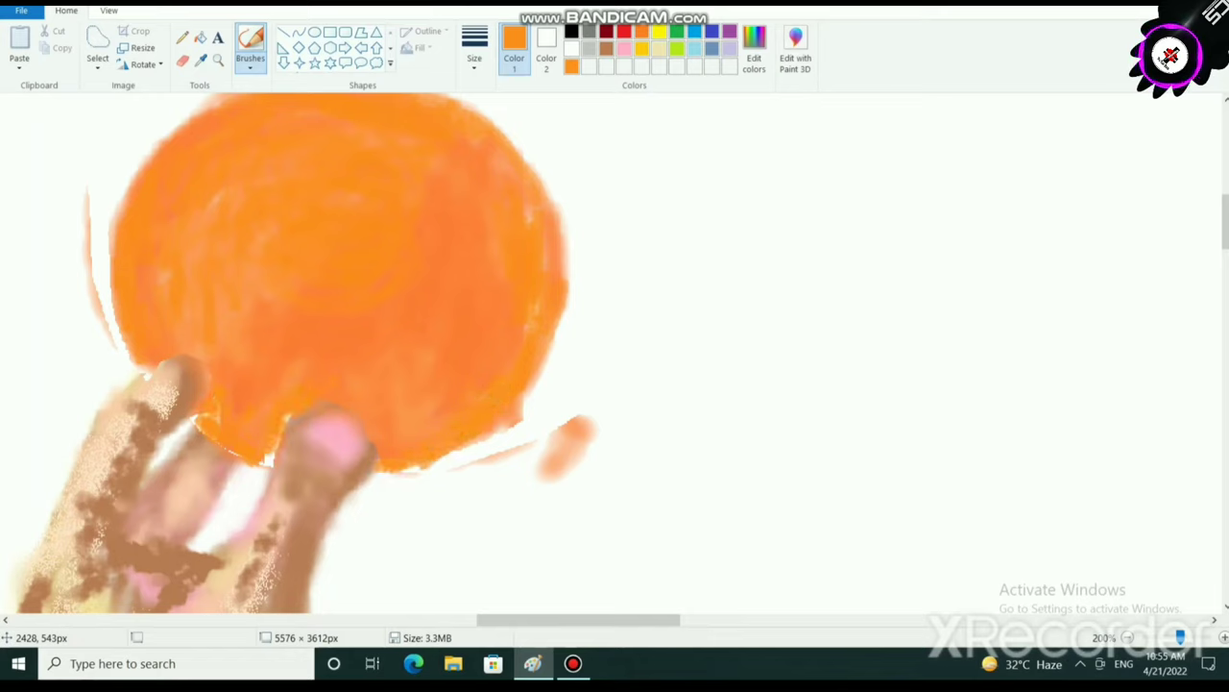
drag(268, 462, 287, 420)
Paint white over the stray orange mark below the ball and add a small white highlight on its upper-left area.
scroll(668, 257, down, 3)
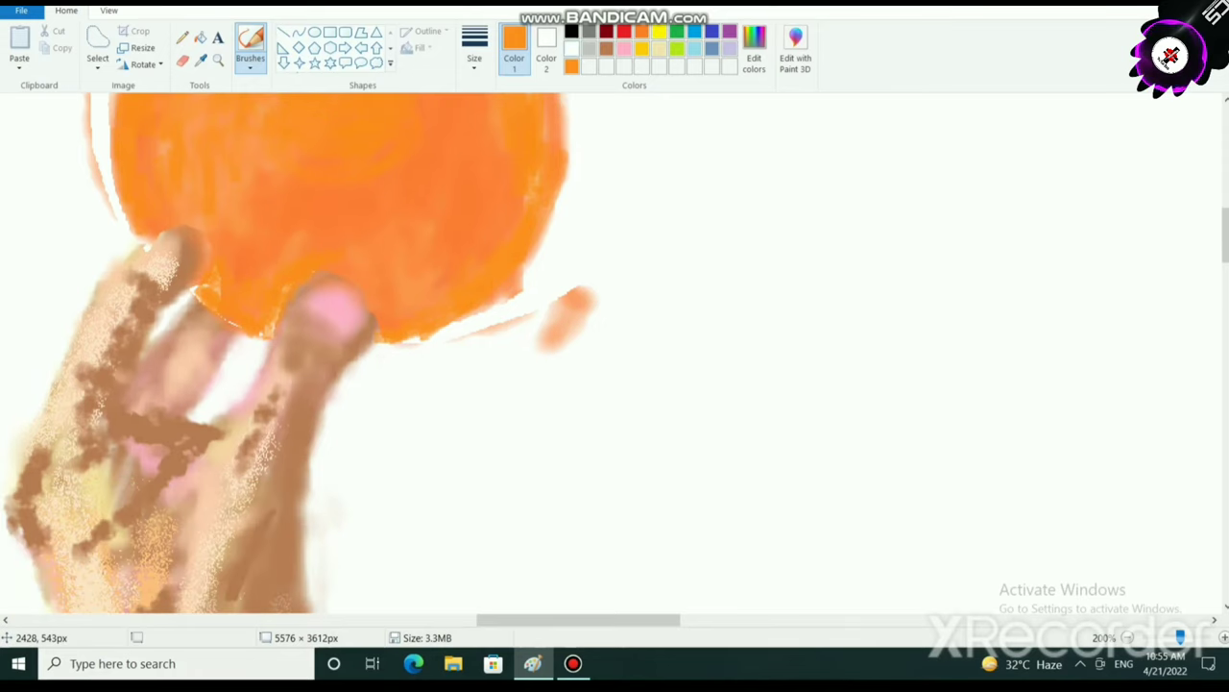
click(572, 48)
mouse_move(582, 292)
mouse_down()
mouse_move(547, 346)
mouse_move(548, 323)
mouse_move(489, 304)
mouse_move(407, 346)
mouse_up()
scroll(301, 353, up, 3)
mouse_move(247, 269)
mouse_down()
mouse_move(278, 251)
mouse_move(240, 240)
mouse_move(251, 217)
mouse_move(216, 291)
mouse_move(251, 251)
mouse_move(240, 227)
mouse_move(273, 242)
mouse_move(217, 291)
mouse_up()
Switch back to the custom yellowish orange and paint along the ball's upper edge to round it off.
click(571, 66)
scroll(582, 241, down, 3)
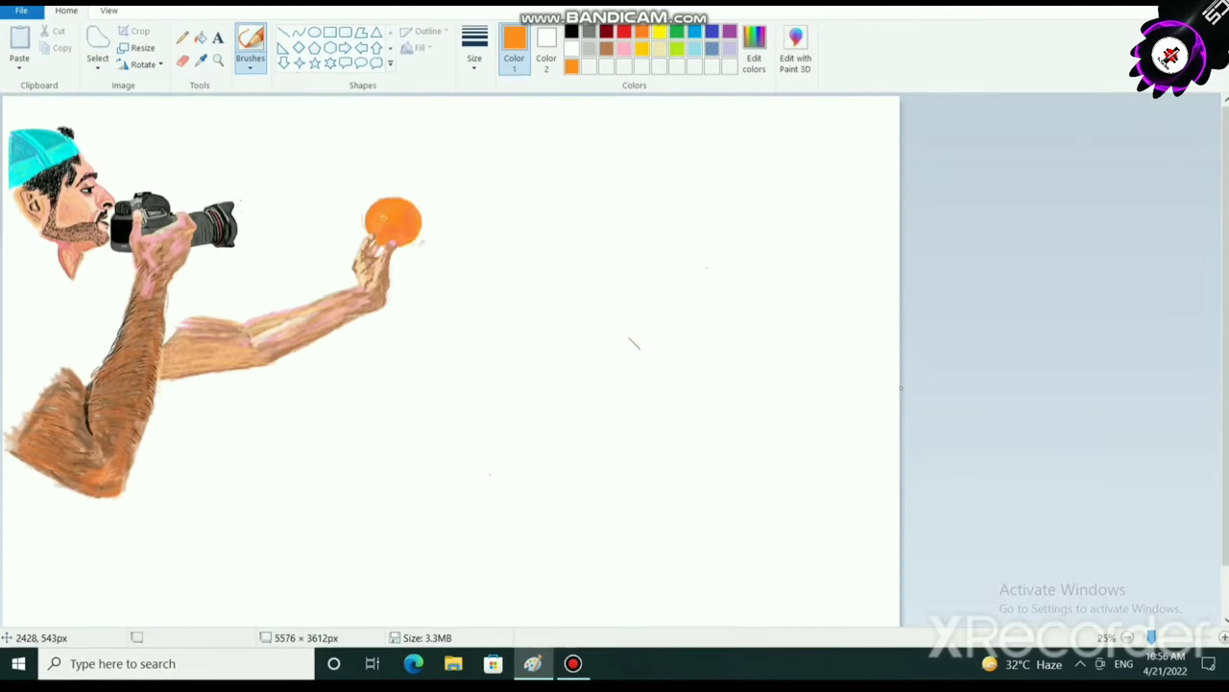
scroll(585, 227, up, 2)
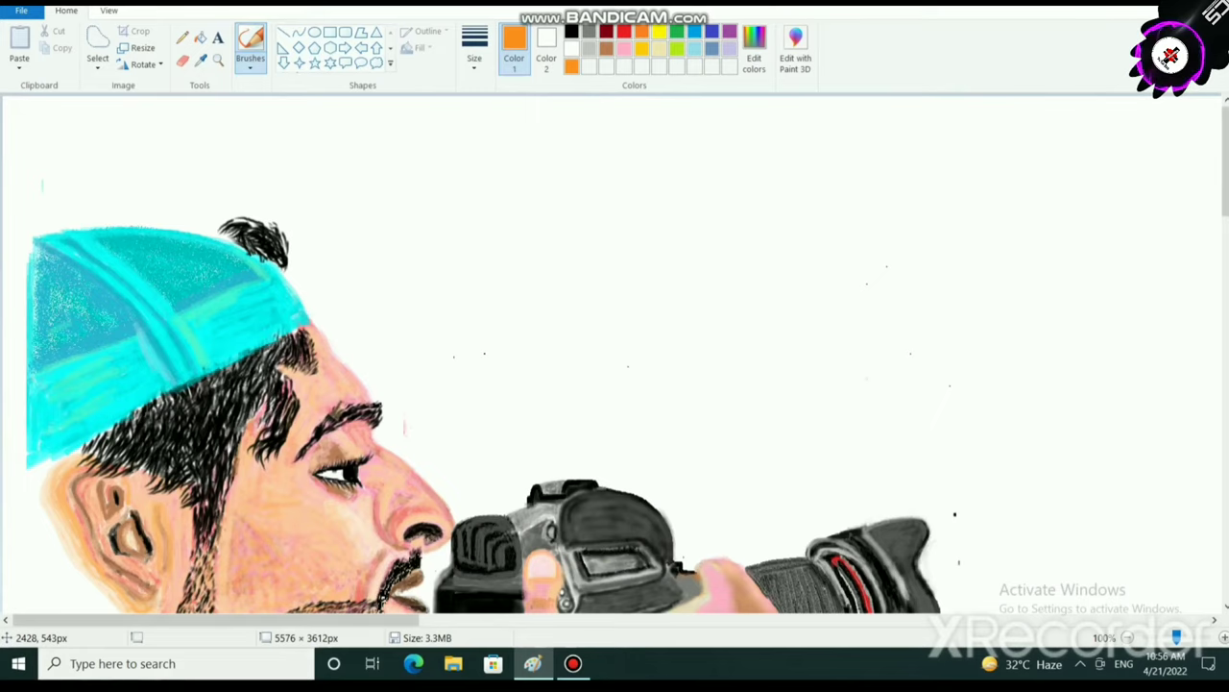
drag(451, 619, 648, 620)
scroll(727, 516, down, 3)
scroll(780, 505, up, 1)
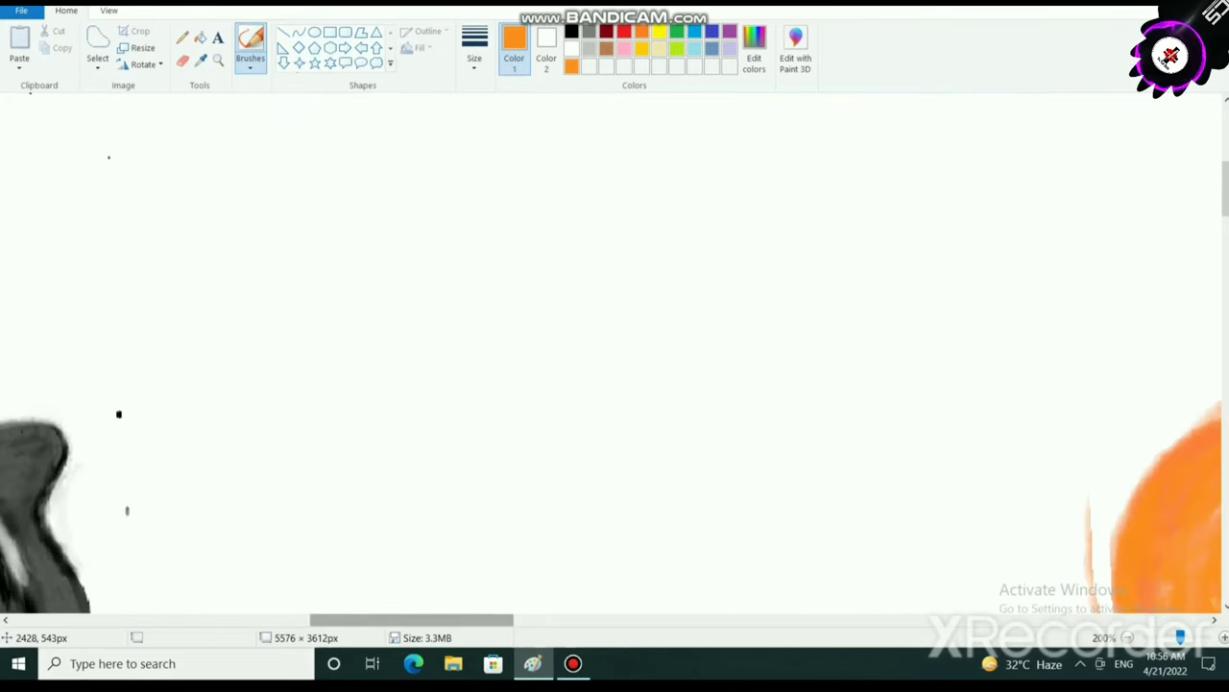
drag(432, 619, 591, 619)
scroll(374, 373, down, 2)
scroll(274, 285, up, 1)
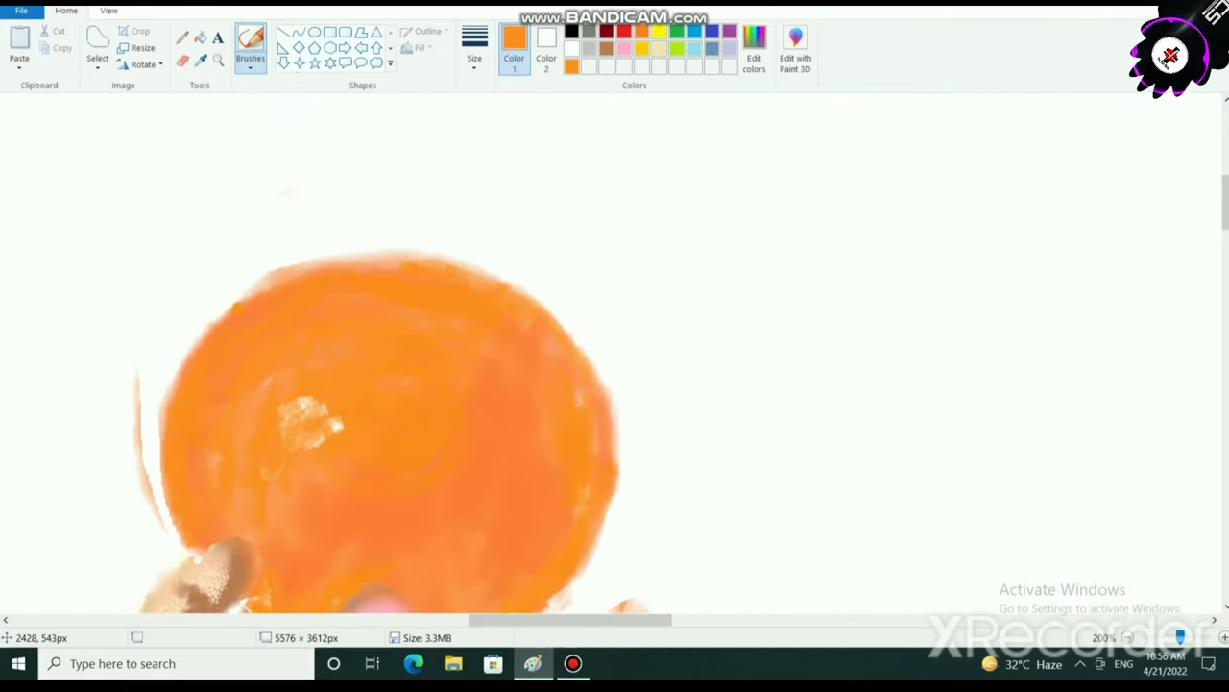
mouse_move(458, 271)
mouse_down()
mouse_move(385, 252)
mouse_move(271, 277)
mouse_move(180, 358)
mouse_move(163, 411)
mouse_move(216, 313)
mouse_move(391, 265)
mouse_up()
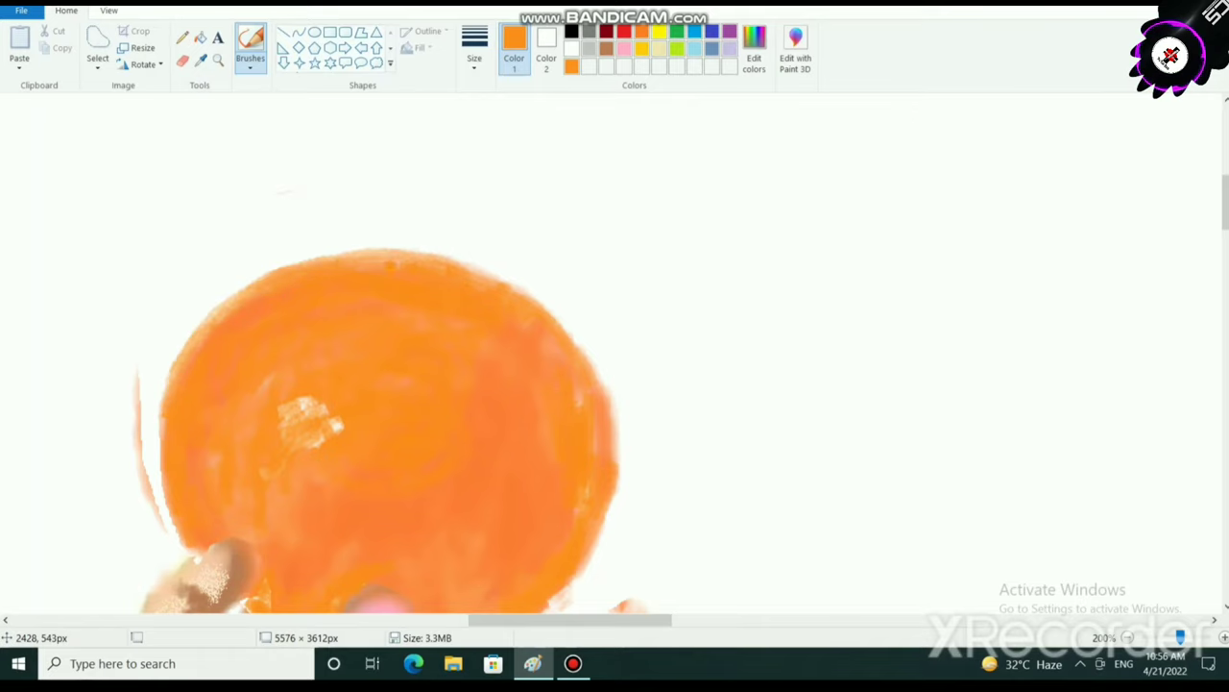
Paint repeated yellowish orange strokes along the ball's upper-left, top and upper-right edge to extend and round it.
mouse_move(187, 351)
mouse_down()
mouse_move(205, 324)
mouse_move(369, 252)
mouse_move(196, 342)
mouse_move(238, 291)
mouse_move(324, 254)
mouse_up()
mouse_move(219, 318)
mouse_down()
mouse_move(337, 247)
mouse_move(306, 258)
mouse_move(439, 247)
mouse_move(408, 250)
mouse_move(443, 259)
mouse_move(396, 248)
mouse_move(553, 303)
mouse_move(613, 408)
mouse_move(569, 336)
mouse_move(610, 384)
mouse_move(515, 286)
mouse_move(523, 296)
mouse_up()
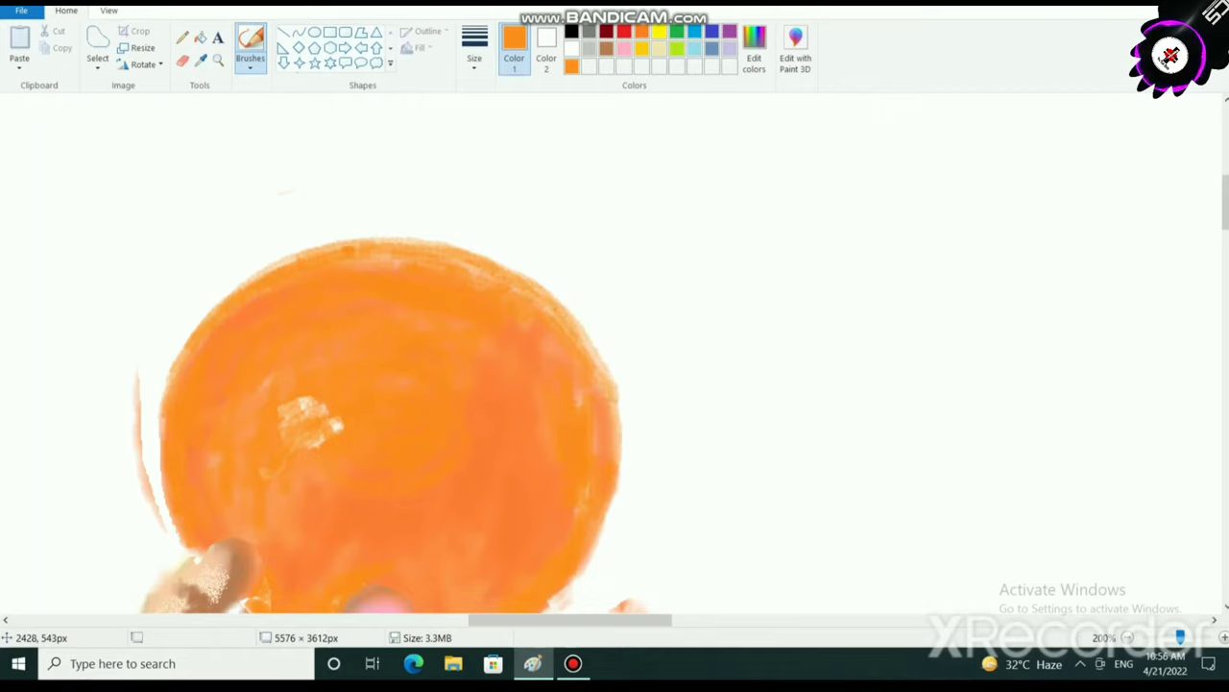
mouse_move(348, 250)
mouse_down()
mouse_move(564, 325)
mouse_move(589, 383)
mouse_up()
mouse_move(204, 323)
mouse_down()
mouse_move(310, 253)
mouse_move(438, 242)
mouse_up()
Smooth the ball's lower-right edge down to the thumb and thicken its right edge with the yellowish orange.
scroll(438, 244, down, 3)
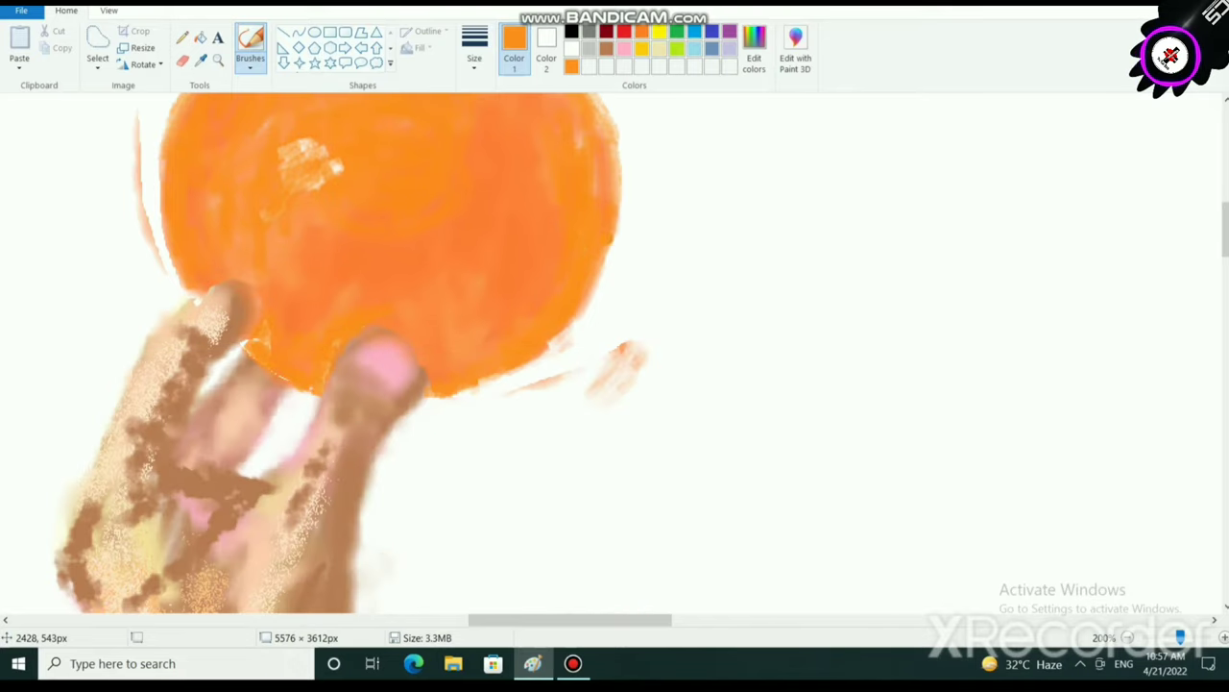
mouse_move(609, 239)
mouse_down()
mouse_move(603, 263)
mouse_move(475, 398)
mouse_move(426, 400)
mouse_up()
mouse_move(499, 379)
mouse_down()
mouse_move(426, 402)
mouse_move(523, 371)
mouse_move(565, 332)
mouse_up()
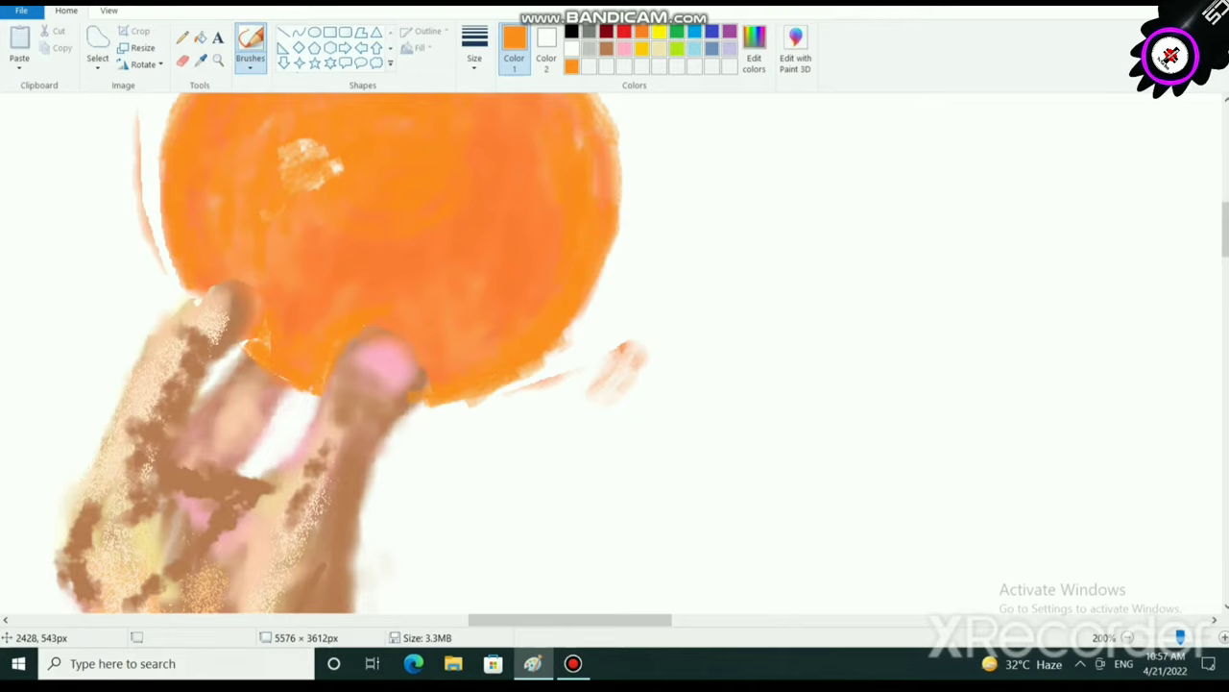
drag(620, 223, 612, 119)
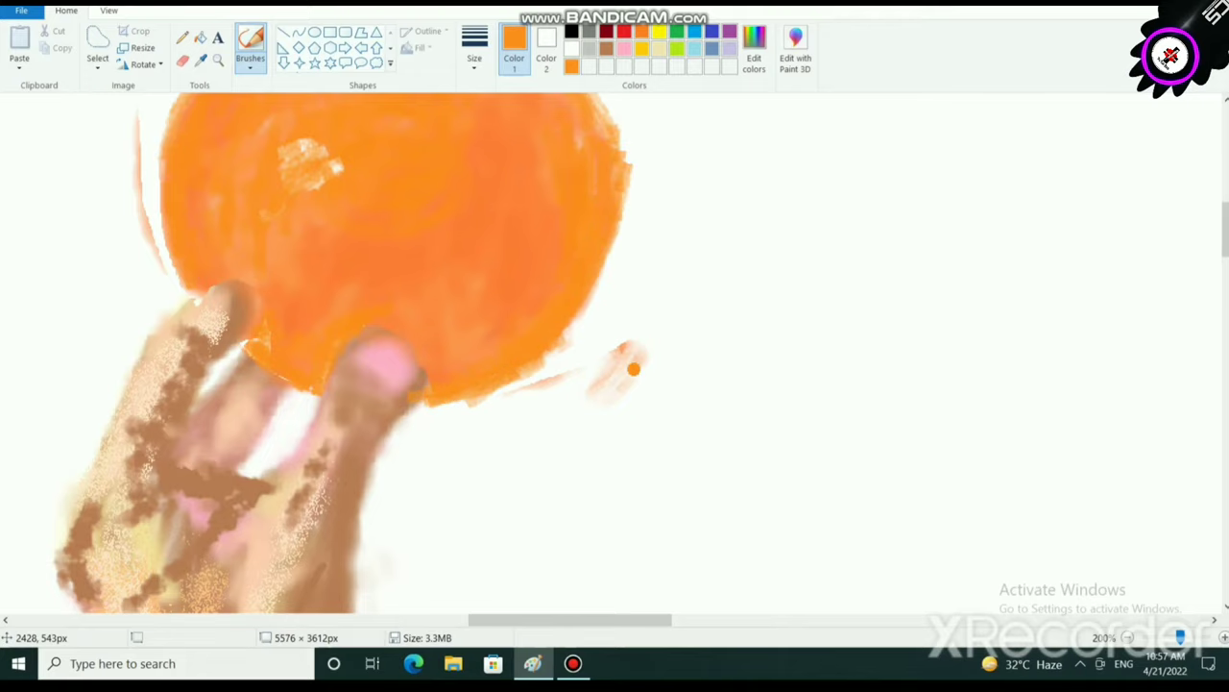
Even out the bump on the ball's right edge and raise its top contour with overlapping yellowish orange arcs.
scroll(615, 355, up, 3)
mouse_move(620, 279)
mouse_down()
mouse_move(576, 200)
mouse_move(603, 262)
mouse_up()
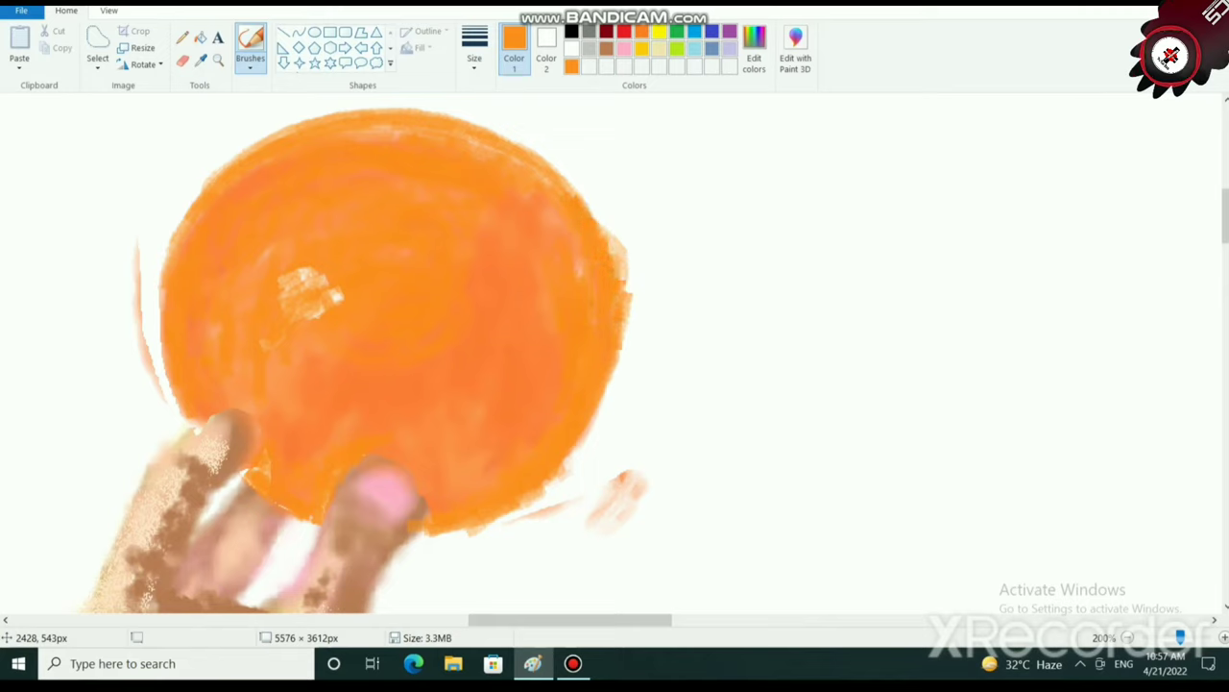
mouse_move(372, 108)
mouse_down()
mouse_move(425, 97)
mouse_move(380, 103)
mouse_move(465, 113)
mouse_move(581, 192)
mouse_up()
mouse_move(396, 103)
mouse_down()
mouse_move(311, 123)
mouse_move(204, 192)
mouse_up()
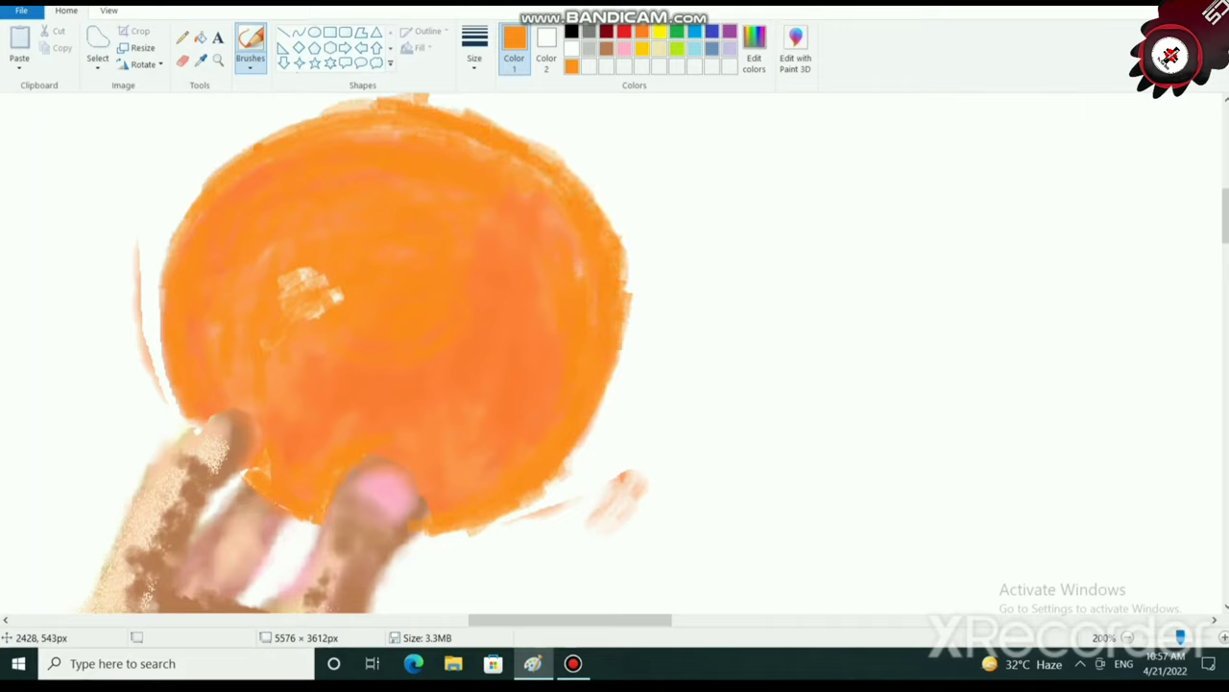
mouse_move(235, 152)
mouse_down()
mouse_move(213, 177)
mouse_move(231, 144)
mouse_move(413, 98)
mouse_move(499, 125)
mouse_up()
mouse_move(289, 117)
mouse_down()
mouse_move(499, 112)
mouse_move(390, 130)
mouse_move(526, 144)
mouse_move(492, 113)
mouse_move(563, 140)
mouse_move(614, 230)
mouse_move(588, 188)
mouse_move(542, 175)
mouse_up()
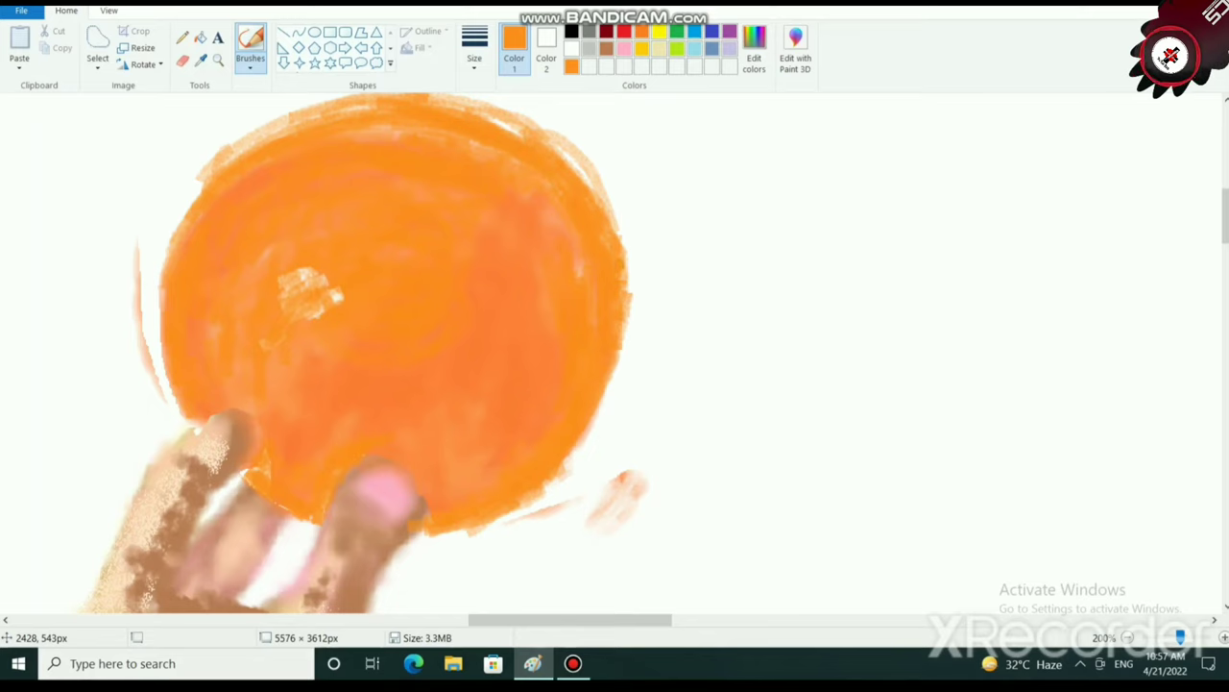
mouse_move(607, 229)
mouse_down()
mouse_move(552, 144)
mouse_move(473, 109)
mouse_up()
Examine the ball's shape and size against the hand and the whole painting, and inspect its edges up close.
scroll(518, 423, down, 2)
scroll(519, 422, up, 3)
scroll(272, 406, down, 3)
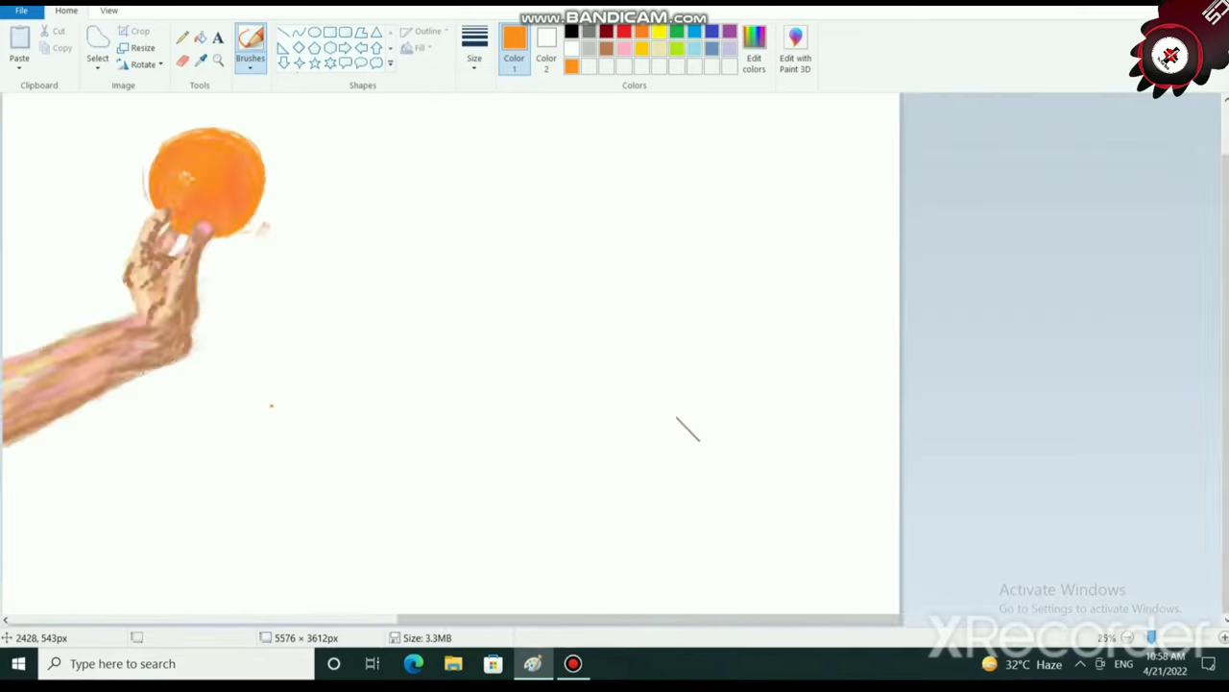
scroll(271, 405, down, 3)
scroll(247, 417, up, 2)
scroll(634, 343, up, 1)
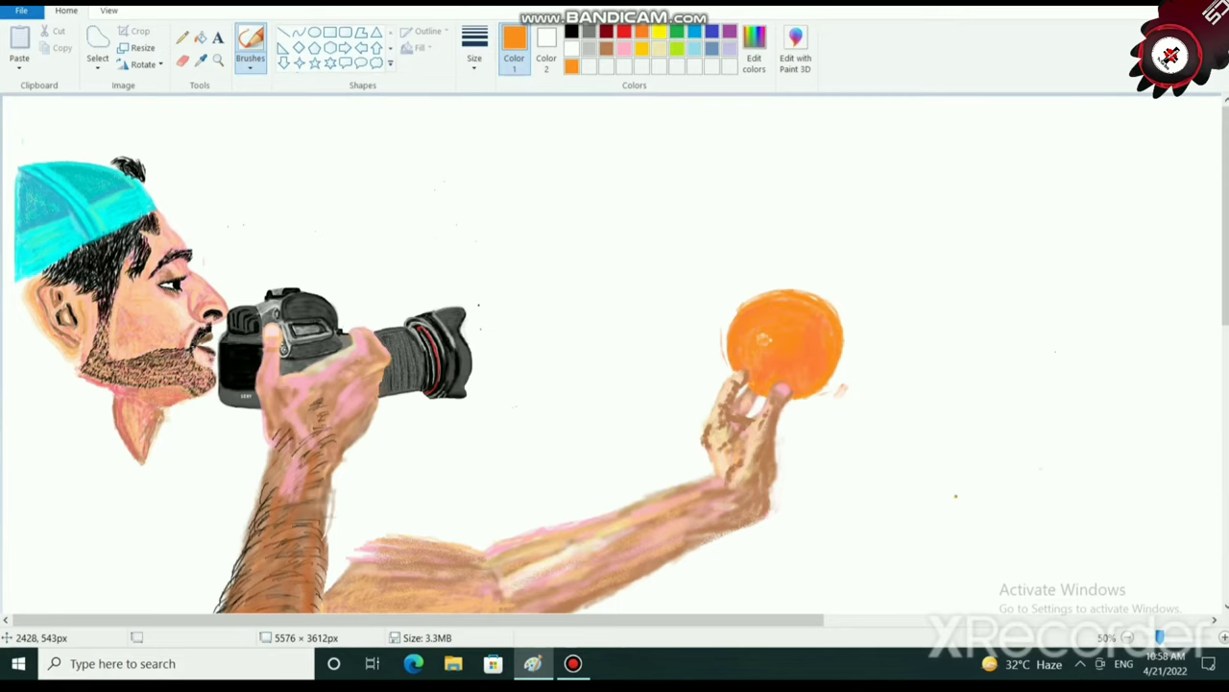
scroll(955, 497, up, 1)
drag(384, 619, 722, 619)
scroll(723, 497, down, 3)
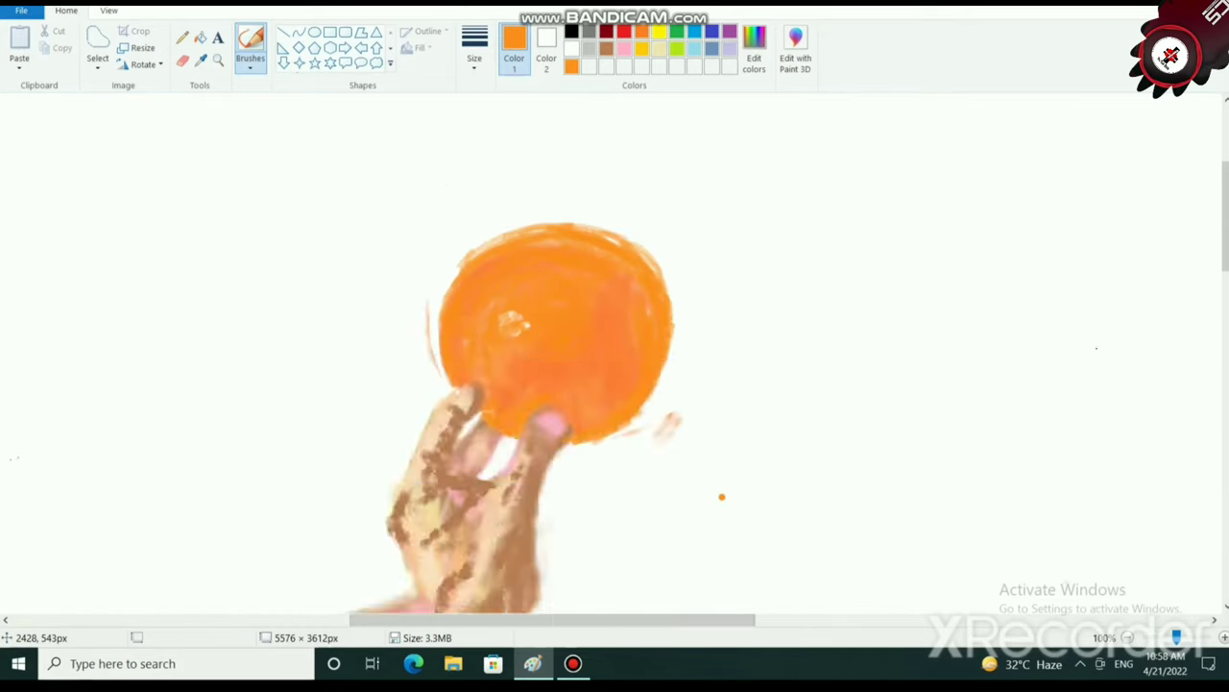
scroll(721, 497, up, 1)
scroll(722, 497, right, 5)
scroll(542, 530, down, 2)
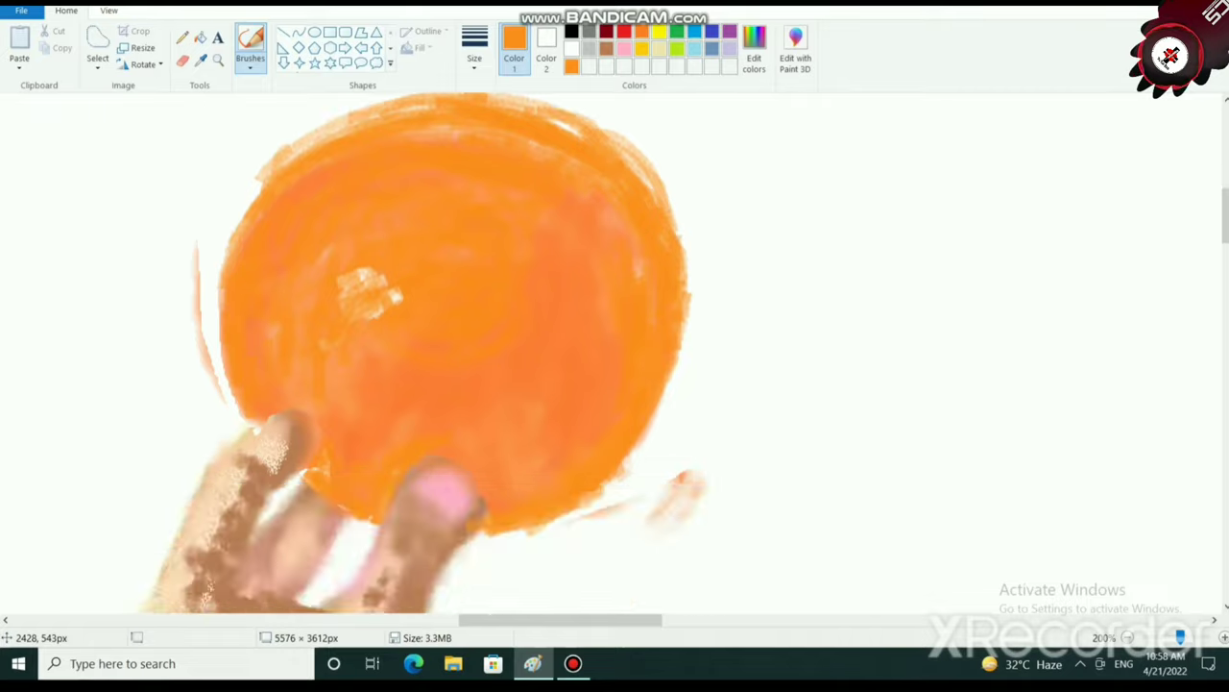
scroll(423, 354, up, 2)
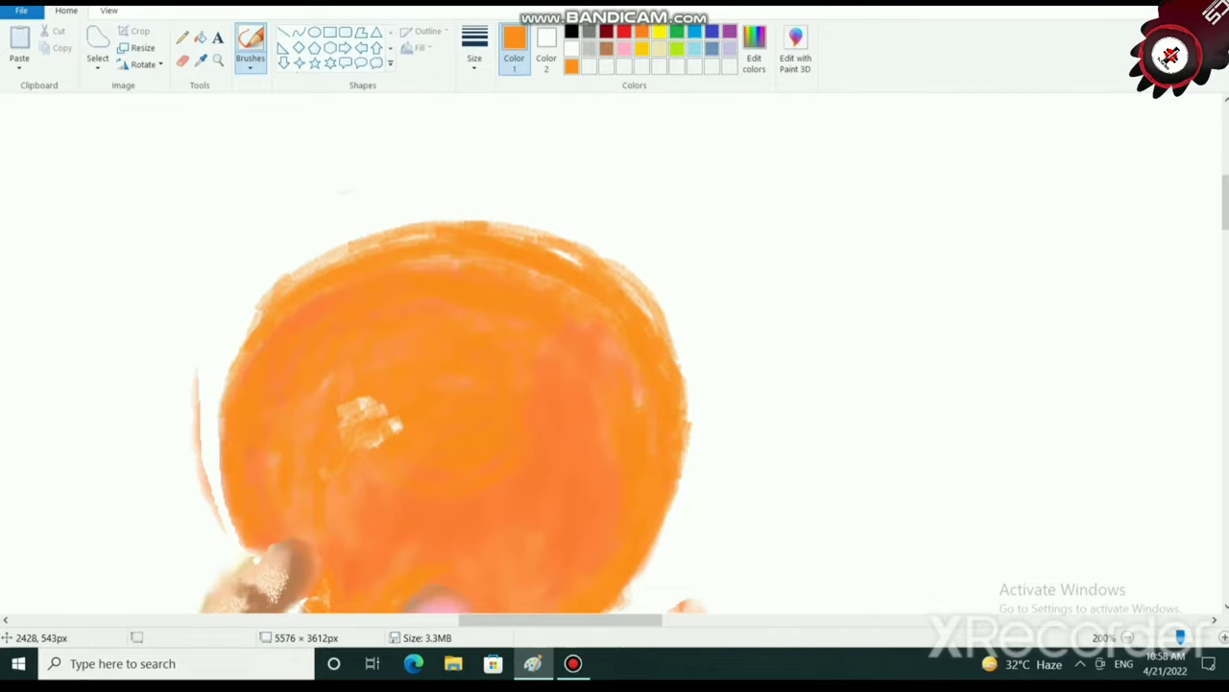
Paint more yellowish orange arcs over the ball's top and upper-left rim and fill the pale streaks on its upper-right side.
drag(410, 222, 497, 229)
mouse_move(291, 278)
mouse_down()
mouse_move(466, 222)
mouse_move(608, 268)
mouse_up()
mouse_move(335, 246)
mouse_down()
mouse_move(529, 214)
mouse_move(640, 282)
mouse_move(651, 312)
mouse_up()
mouse_move(377, 247)
mouse_down()
mouse_move(522, 217)
mouse_move(408, 209)
mouse_move(317, 240)
mouse_move(247, 312)
mouse_move(214, 437)
mouse_move(215, 488)
mouse_up()
scroll(451, 384, down, 2)
scroll(451, 384, up, 5)
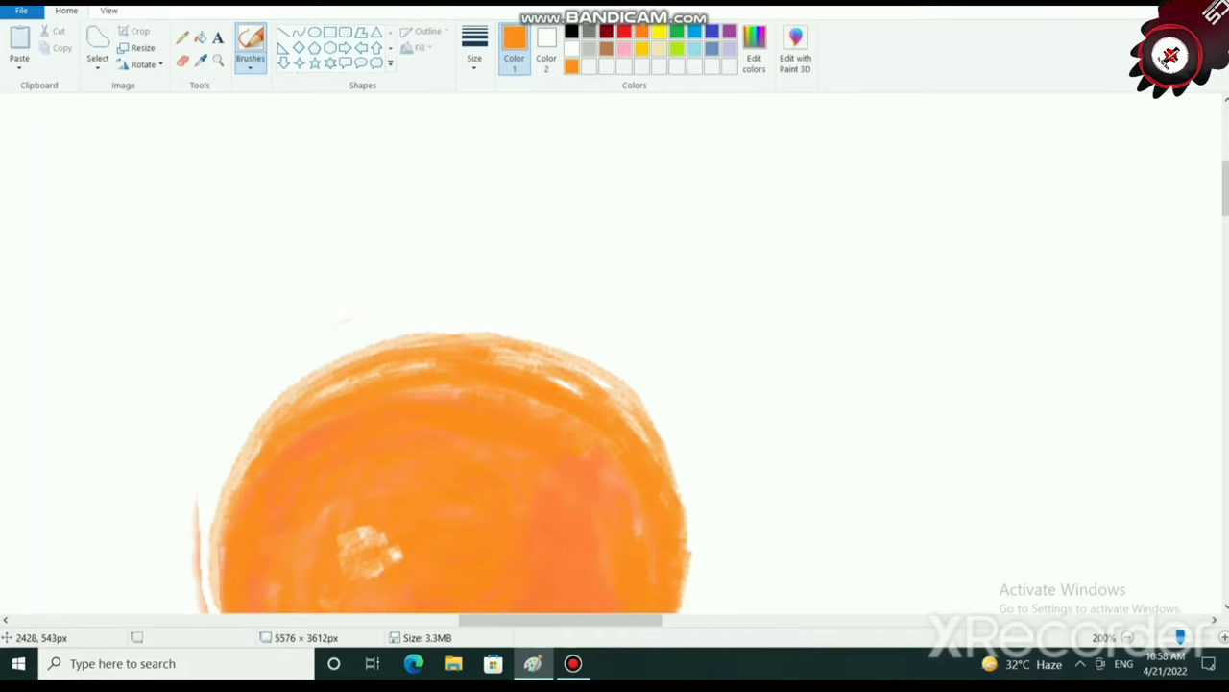
mouse_move(573, 386)
mouse_down()
mouse_move(667, 461)
mouse_move(680, 496)
mouse_up()
scroll(615, 496, down, 7)
scroll(615, 497, up, 5)
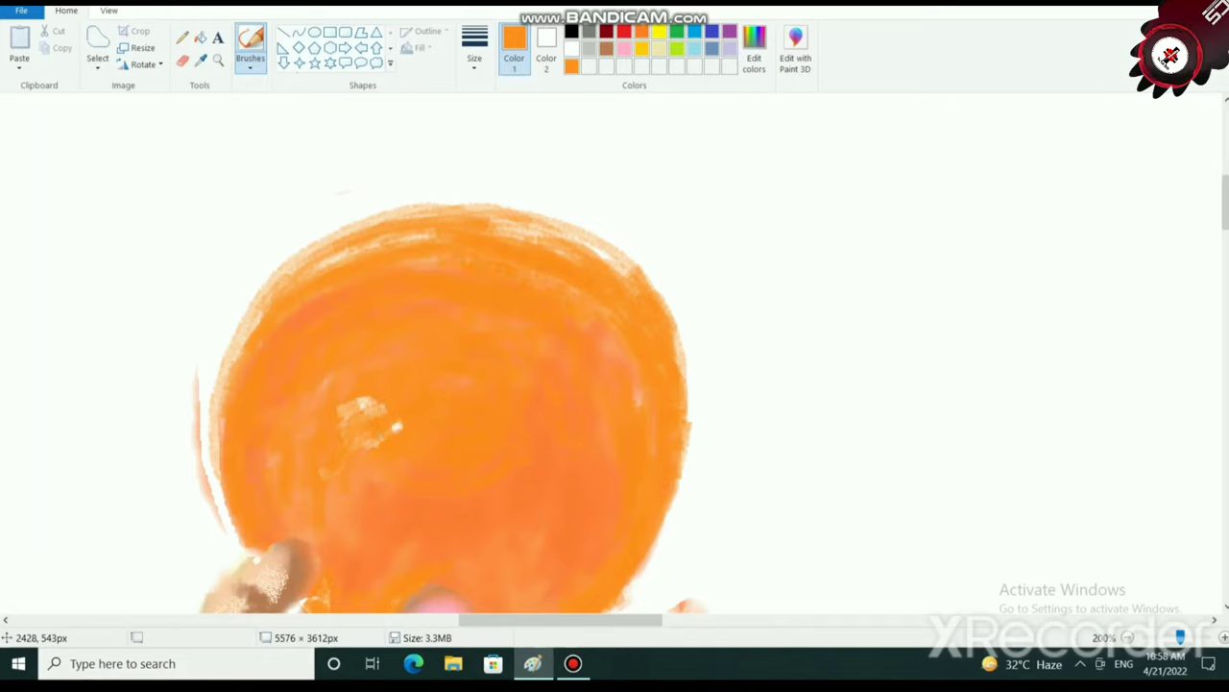
Mix a slightly darker orange as a custom color and paint it over the ball's upper rim and left edge.
click(754, 53)
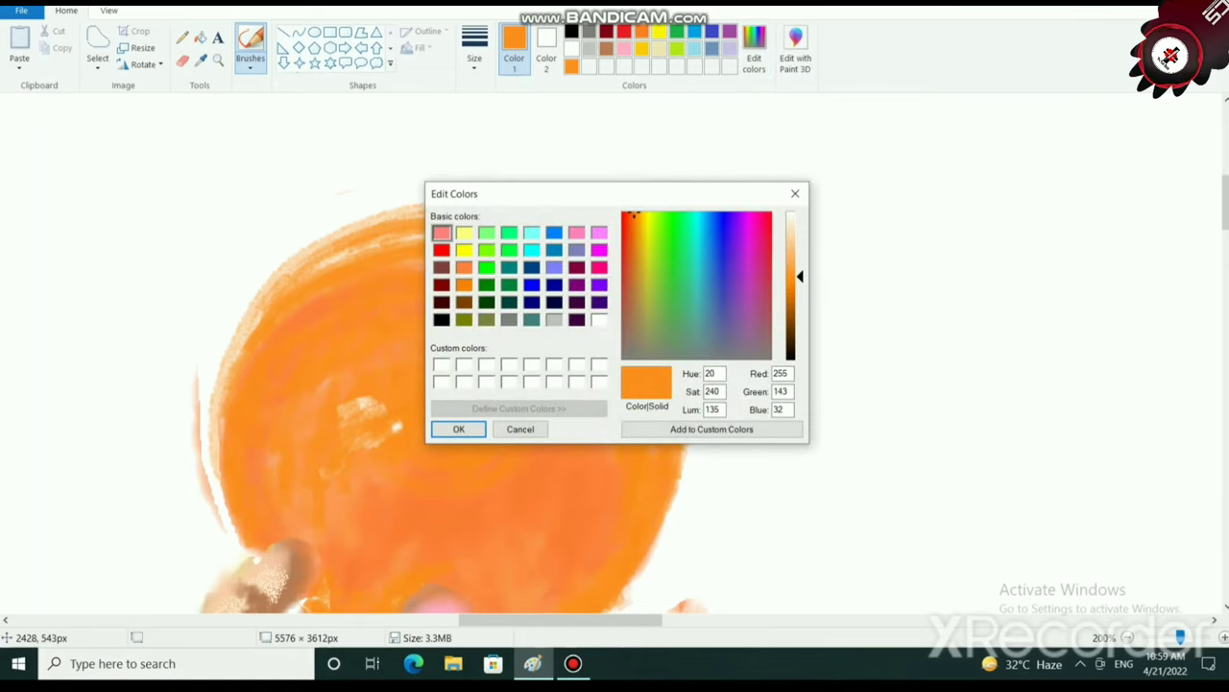
mouse_move(800, 277)
mouse_down()
mouse_move(800, 260)
mouse_move(800, 278)
mouse_up()
click(458, 429)
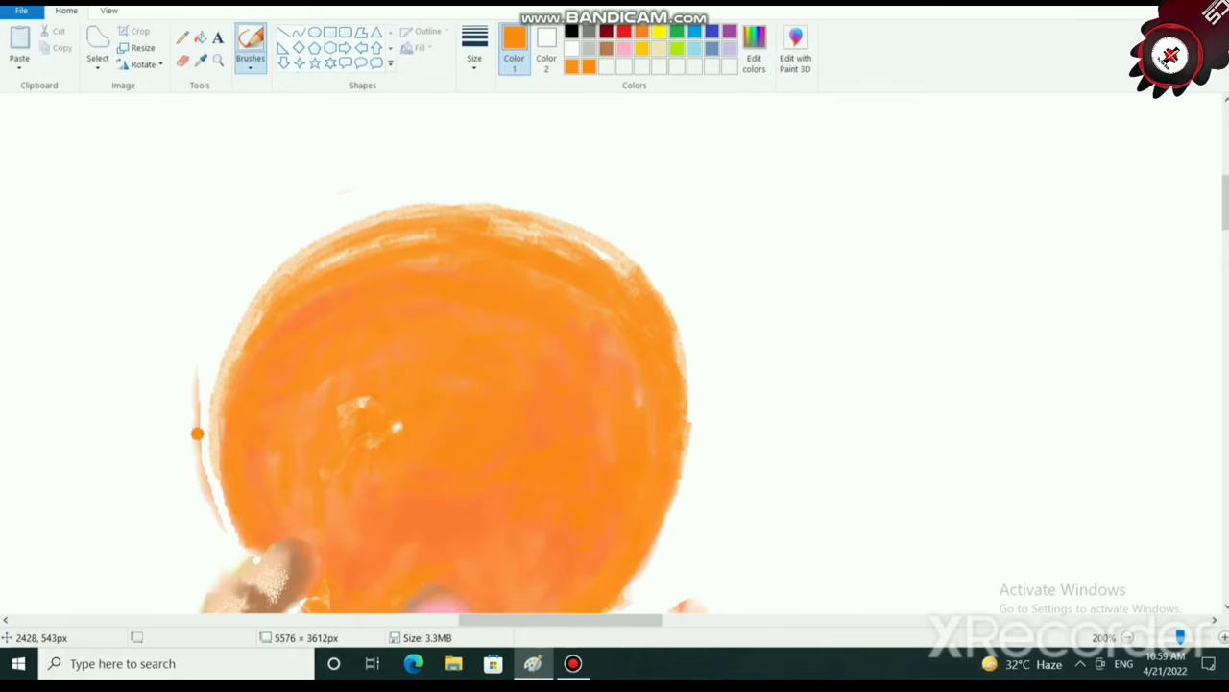
mouse_move(594, 250)
mouse_down()
mouse_move(619, 267)
mouse_move(516, 205)
mouse_move(440, 202)
mouse_up()
mouse_move(307, 258)
mouse_down()
mouse_move(391, 211)
mouse_move(494, 198)
mouse_up()
mouse_move(269, 299)
mouse_down()
mouse_move(339, 237)
mouse_move(516, 203)
mouse_move(558, 217)
mouse_up()
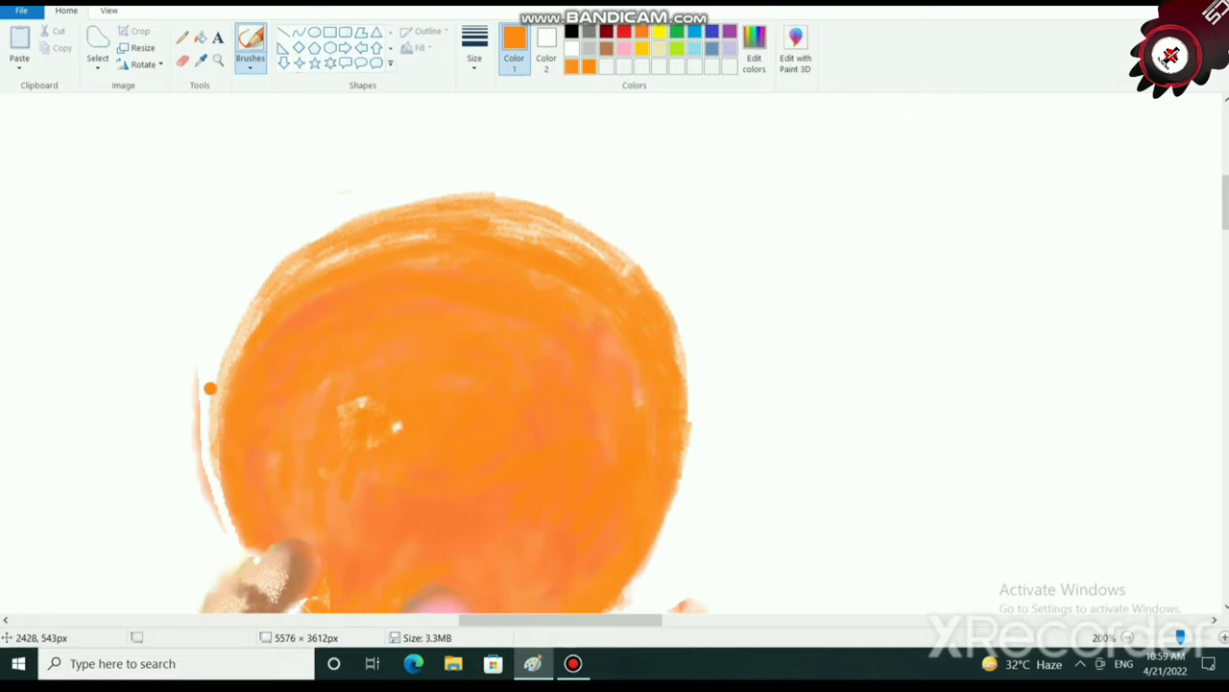
mouse_move(221, 417)
mouse_down()
mouse_move(221, 387)
mouse_move(305, 256)
mouse_move(573, 247)
mouse_up()
Thicken the ball's top and upper-right edge with the new orange and sketch a wider outline around its upper-left side.
scroll(477, 423, down, 2)
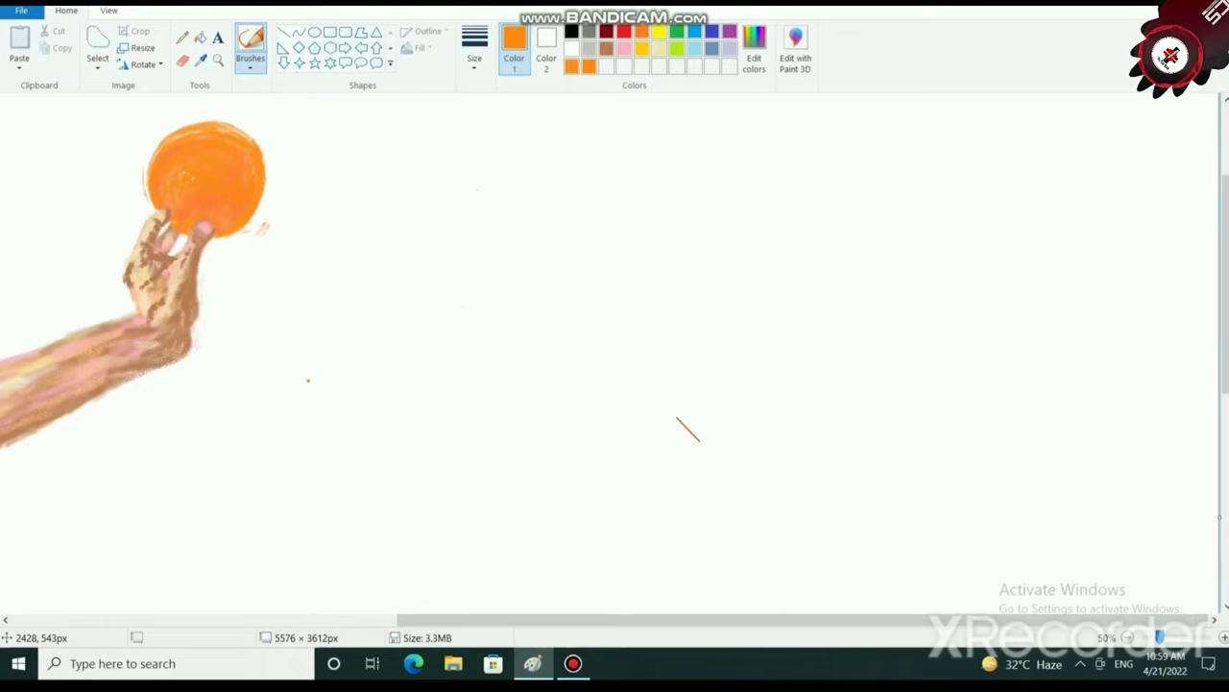
scroll(487, 428, up, 1)
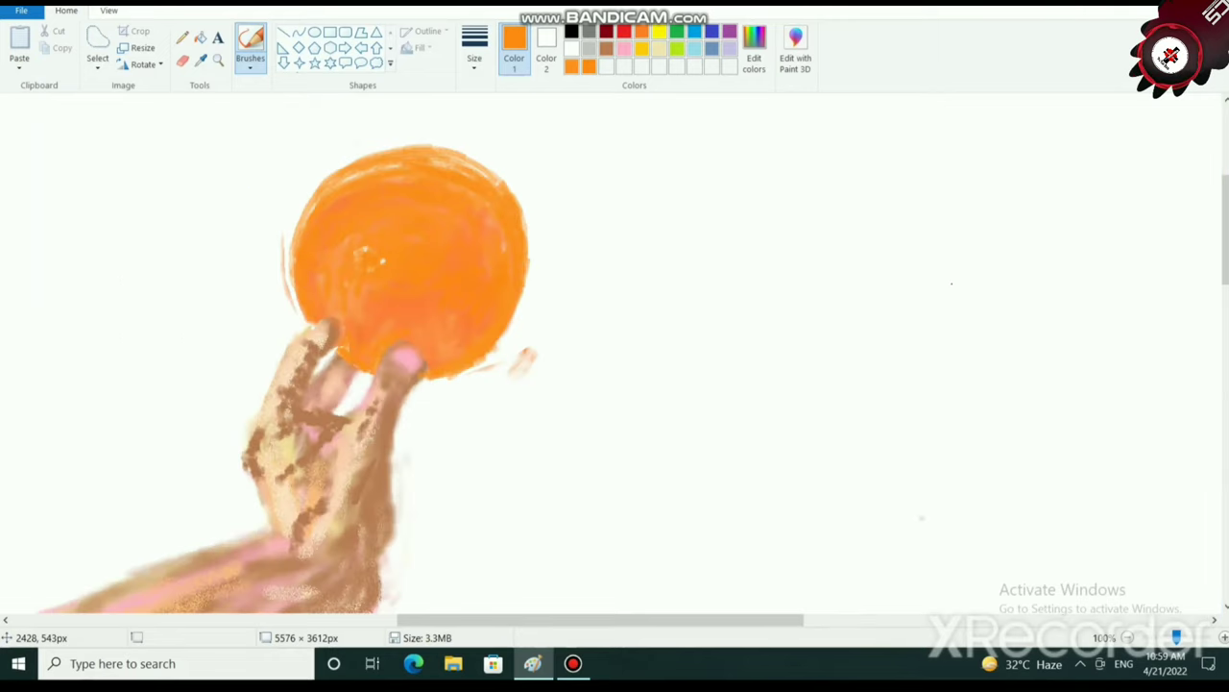
drag(415, 147, 497, 174)
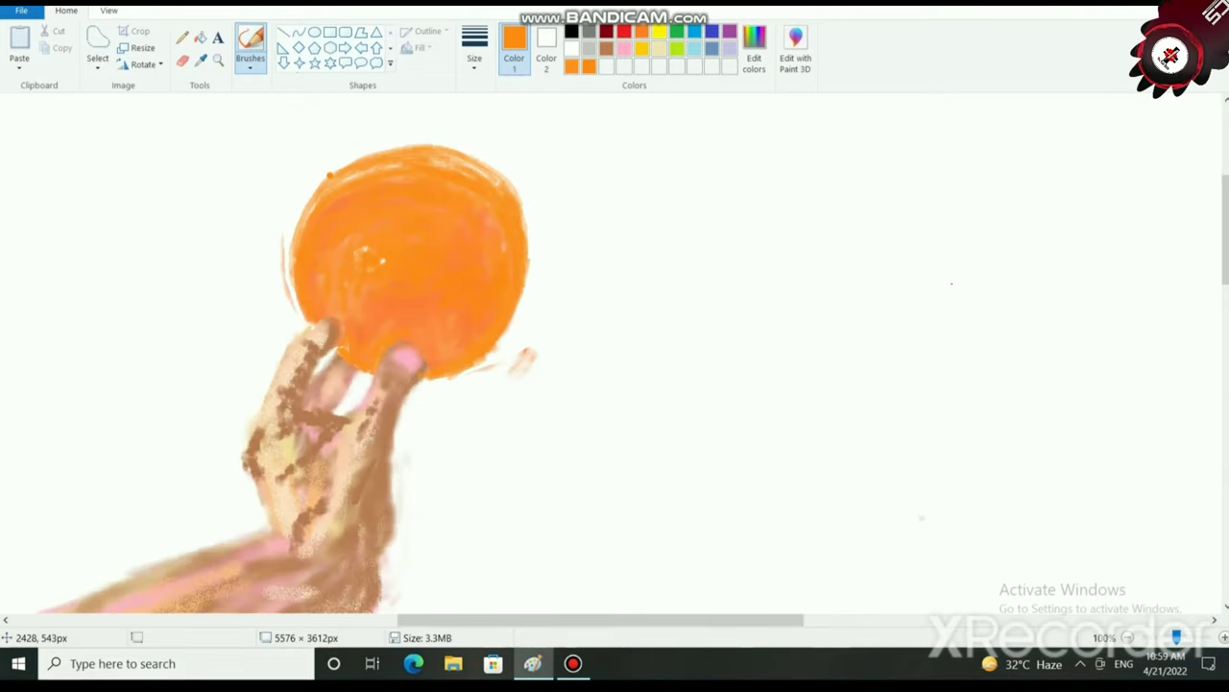
mouse_move(342, 165)
mouse_down()
mouse_move(443, 147)
mouse_move(383, 146)
mouse_move(428, 144)
mouse_move(416, 139)
mouse_move(490, 164)
mouse_move(430, 139)
mouse_move(512, 180)
mouse_move(485, 156)
mouse_move(448, 167)
mouse_move(500, 183)
mouse_move(471, 166)
mouse_up()
mouse_move(470, 165)
mouse_down()
mouse_move(511, 183)
mouse_move(469, 154)
mouse_move(365, 153)
mouse_move(388, 145)
mouse_up()
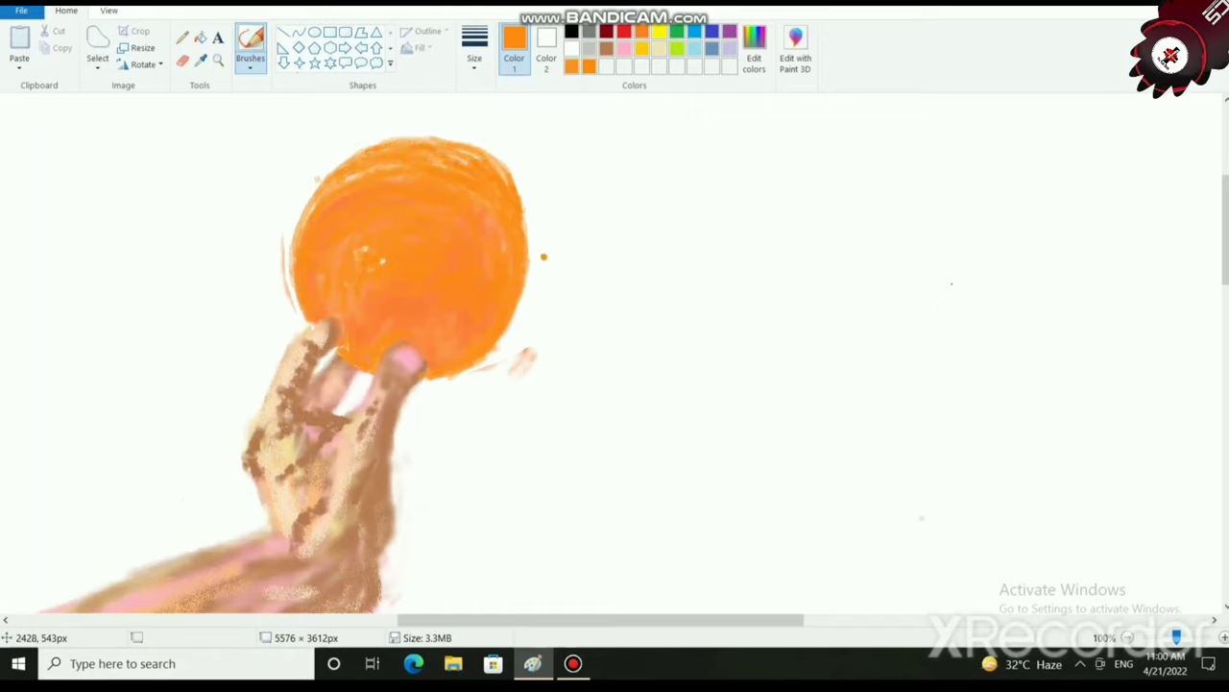
mouse_move(516, 175)
mouse_down()
mouse_move(531, 257)
mouse_move(495, 163)
mouse_up()
mouse_move(528, 257)
mouse_down()
mouse_move(523, 179)
mouse_move(487, 151)
mouse_move(528, 216)
mouse_move(517, 168)
mouse_move(471, 134)
mouse_move(403, 133)
mouse_move(470, 137)
mouse_move(305, 177)
mouse_move(286, 274)
mouse_up()
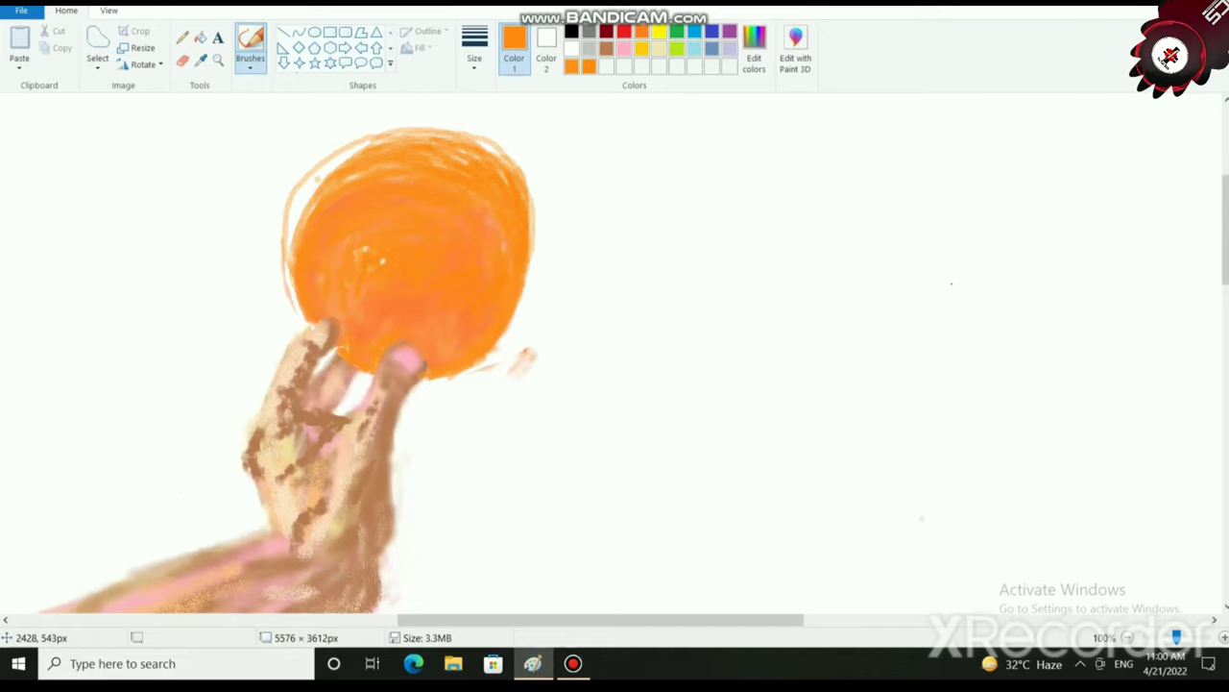
Draw orange contour strokes just outside the ball's right and lower-right edge to widen its outline.
scroll(952, 284, down, 2)
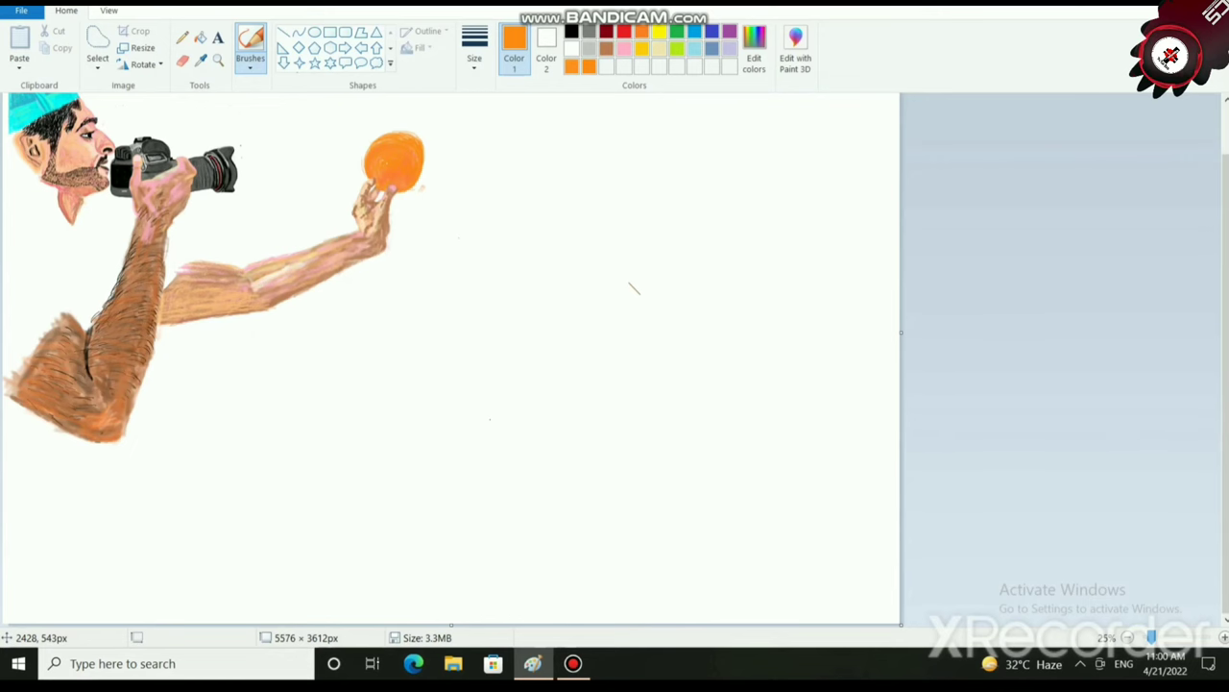
scroll(634, 288, up, 1)
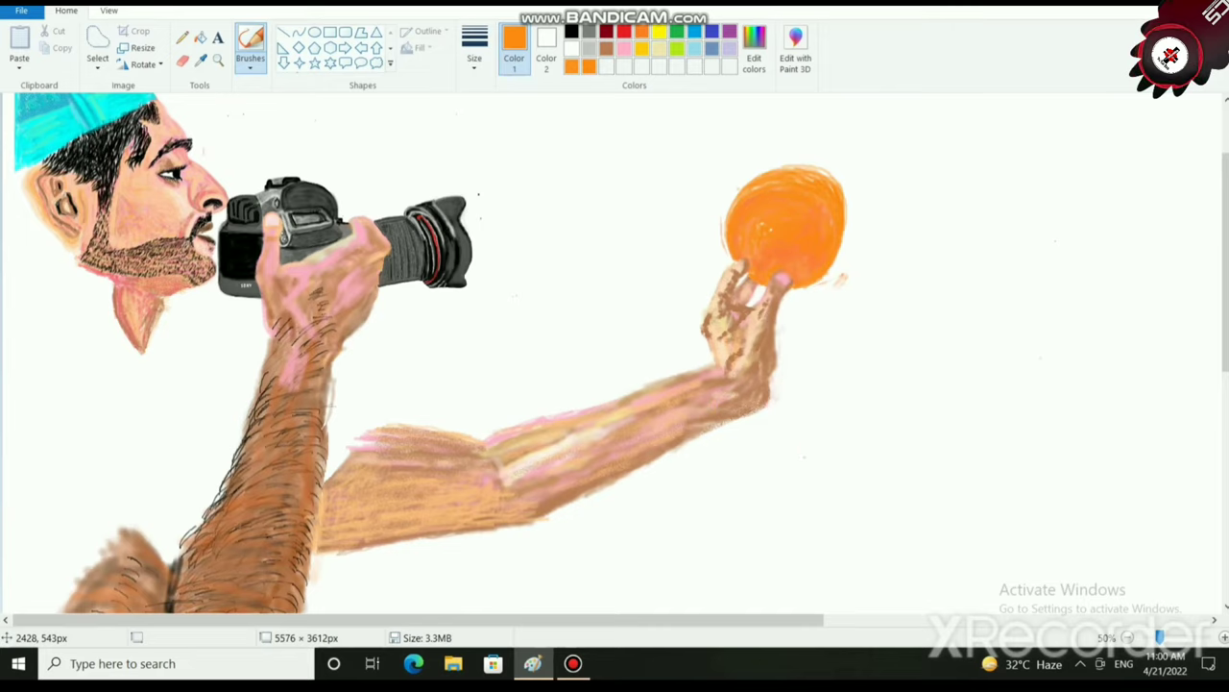
scroll(615, 355, right, 5)
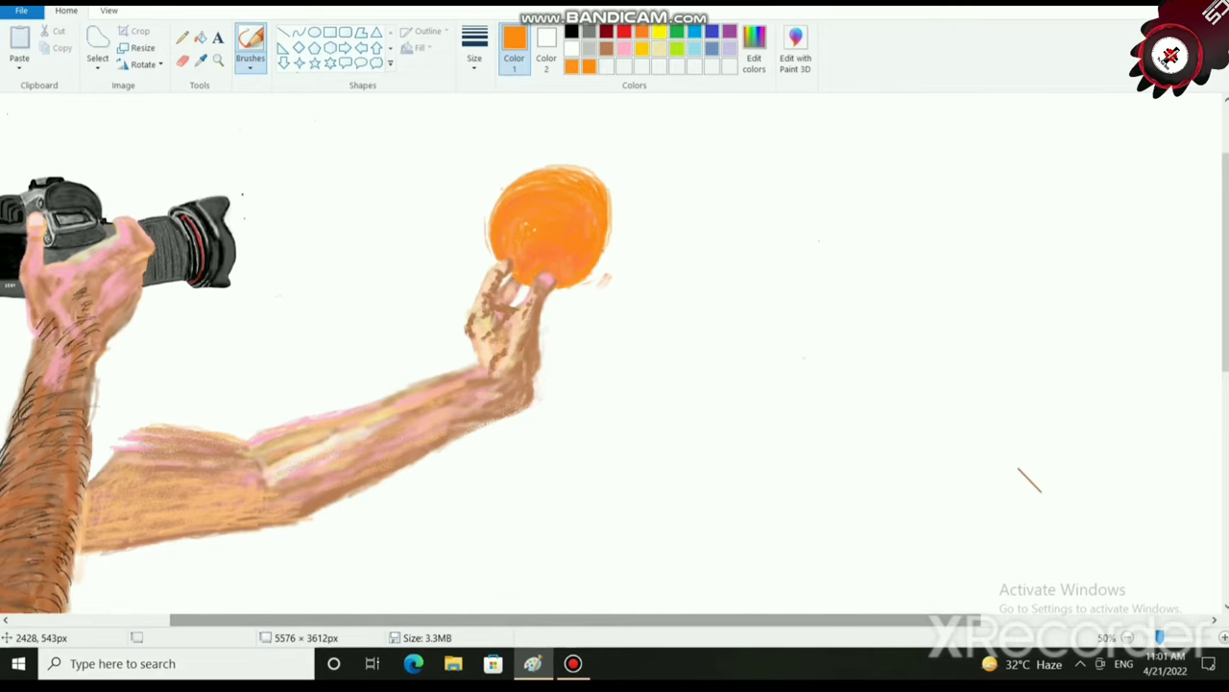
drag(578, 284, 622, 221)
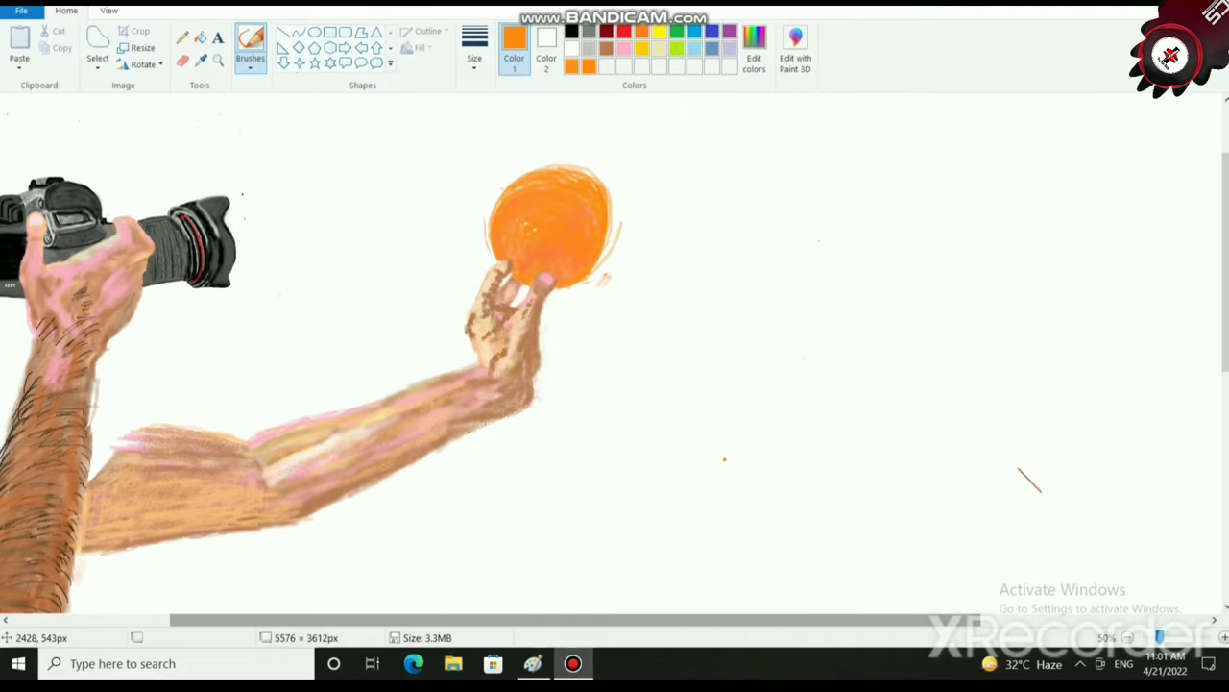
scroll(725, 459, up, 2)
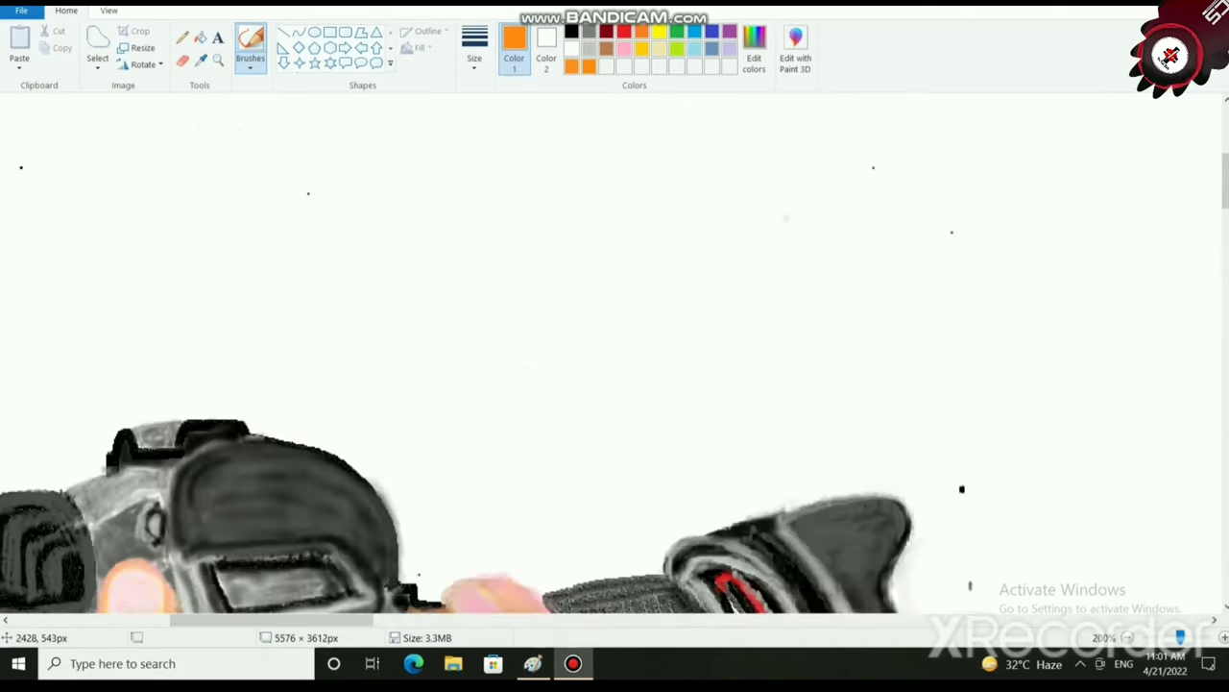
drag(264, 620, 626, 620)
scroll(432, 456, down, 3)
scroll(376, 412, up, 2)
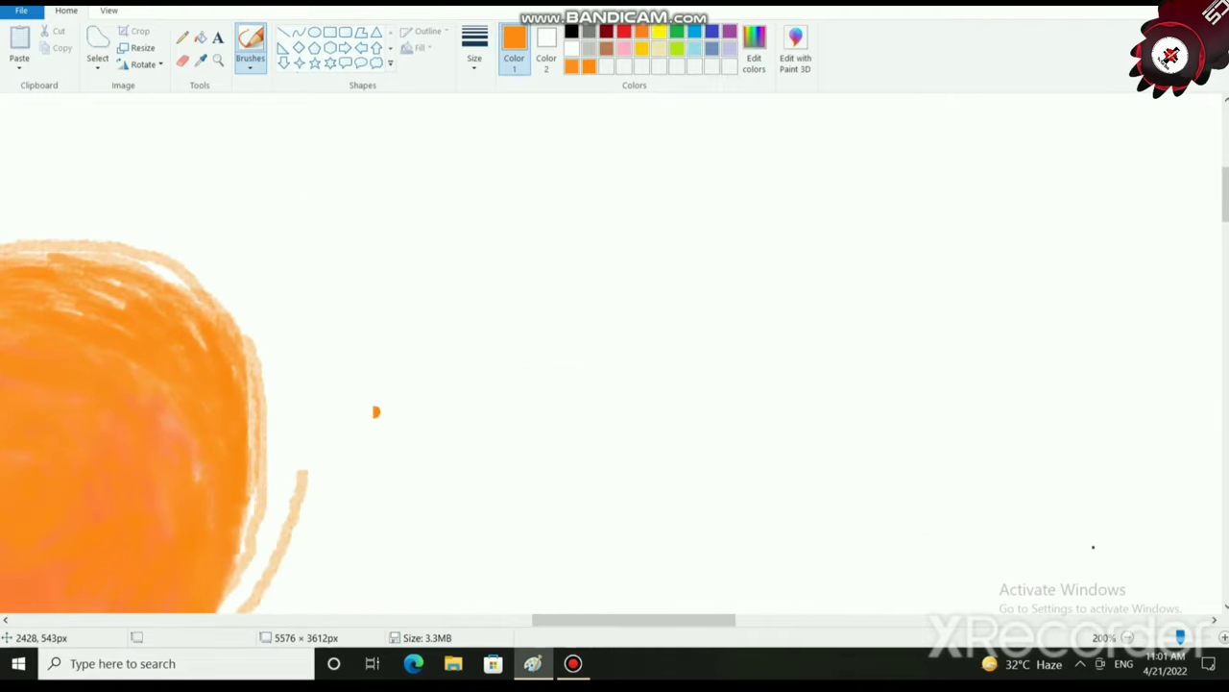
scroll(252, 360, down, 1)
mouse_move(253, 230)
mouse_down()
mouse_move(266, 300)
mouse_move(255, 392)
mouse_move(192, 541)
mouse_move(246, 415)
mouse_move(257, 291)
mouse_move(263, 341)
mouse_move(243, 454)
mouse_move(186, 550)
mouse_move(153, 568)
mouse_move(261, 338)
mouse_move(260, 305)
mouse_move(248, 426)
mouse_move(257, 275)
mouse_move(272, 285)
mouse_move(269, 360)
mouse_move(205, 515)
mouse_move(238, 439)
mouse_move(98, 594)
mouse_up()
Fill the gap between the ball and its widened outline along the upper-right and right side, and undo the last stroke at the top.
scroll(165, 575, down, 2)
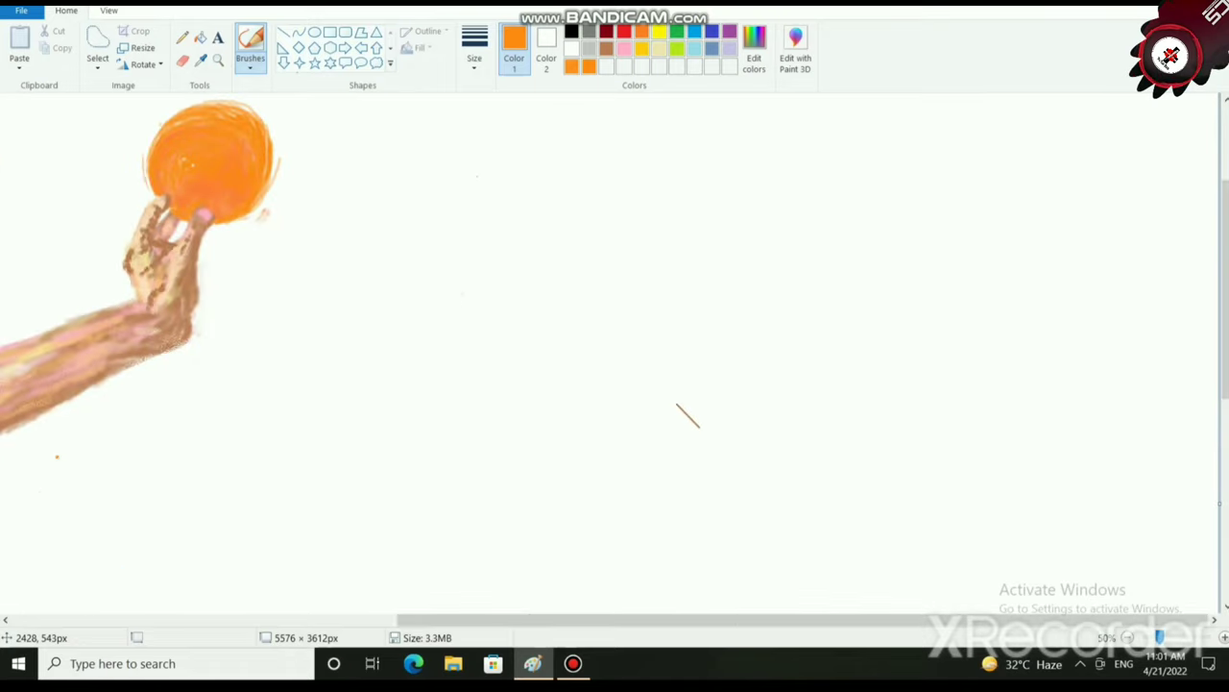
scroll(688, 415, down, 1)
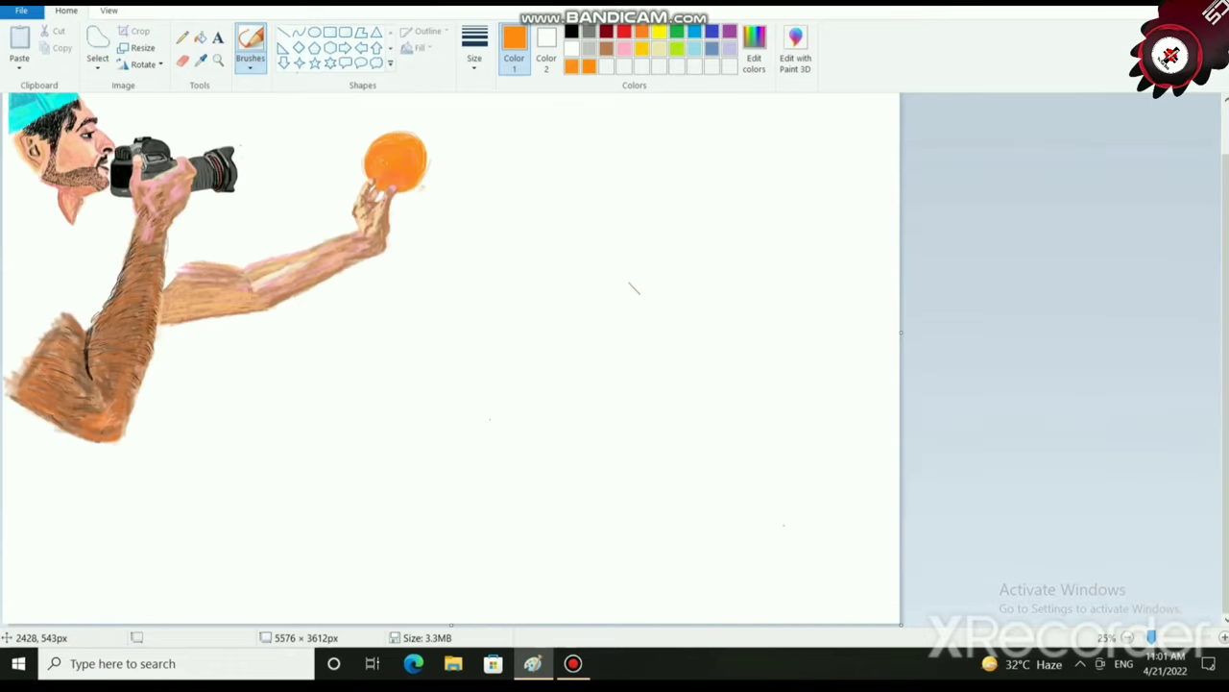
drag(1152, 637, 1177, 636)
drag(373, 619, 664, 619)
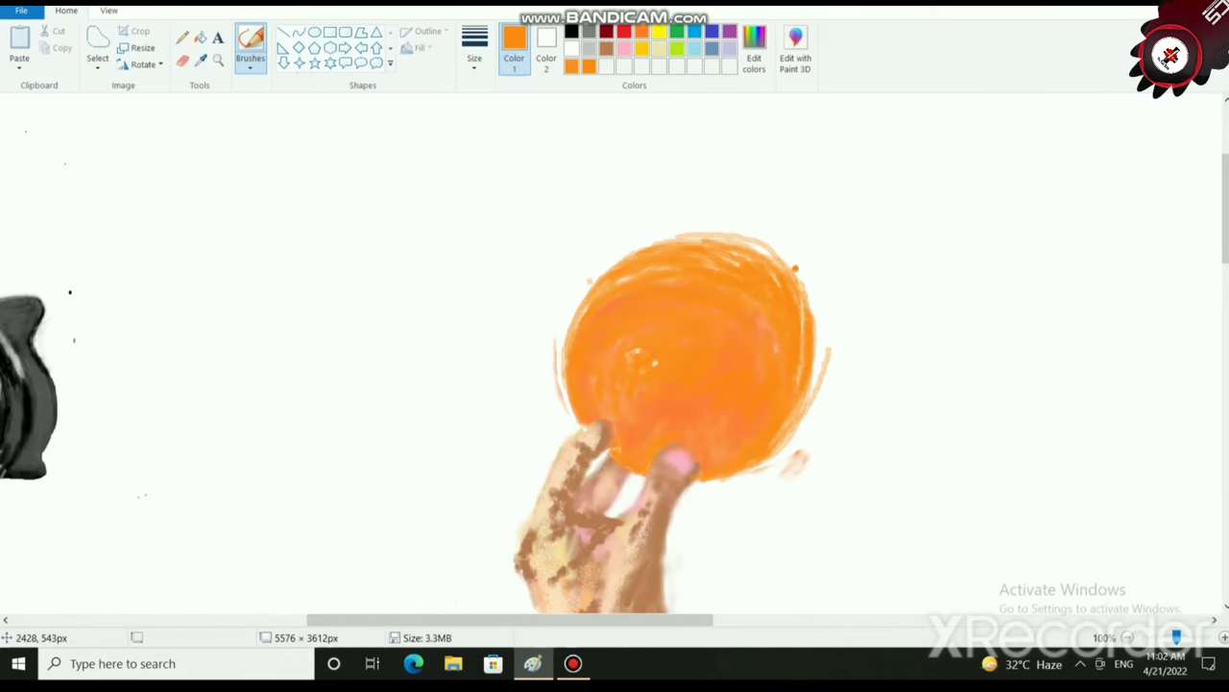
mouse_move(759, 250)
mouse_down()
mouse_move(799, 273)
mouse_move(821, 322)
mouse_move(815, 394)
mouse_move(820, 327)
mouse_move(803, 305)
mouse_move(818, 329)
mouse_move(797, 421)
mouse_move(825, 335)
mouse_move(786, 271)
mouse_move(752, 245)
mouse_move(808, 301)
mouse_up()
mouse_move(725, 240)
mouse_down()
mouse_move(799, 275)
mouse_move(818, 346)
mouse_move(785, 250)
mouse_move(742, 237)
mouse_up()
key(ctrl+z)
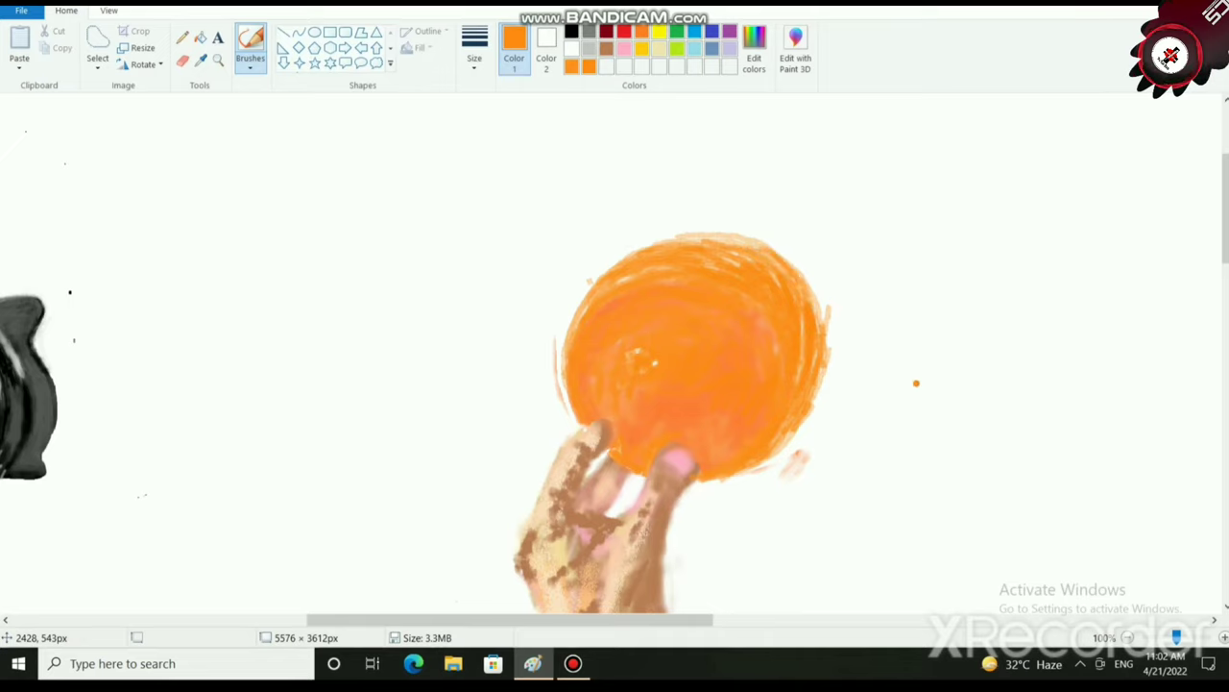
scroll(976, 370, down, 3)
scroll(976, 371, up, 1)
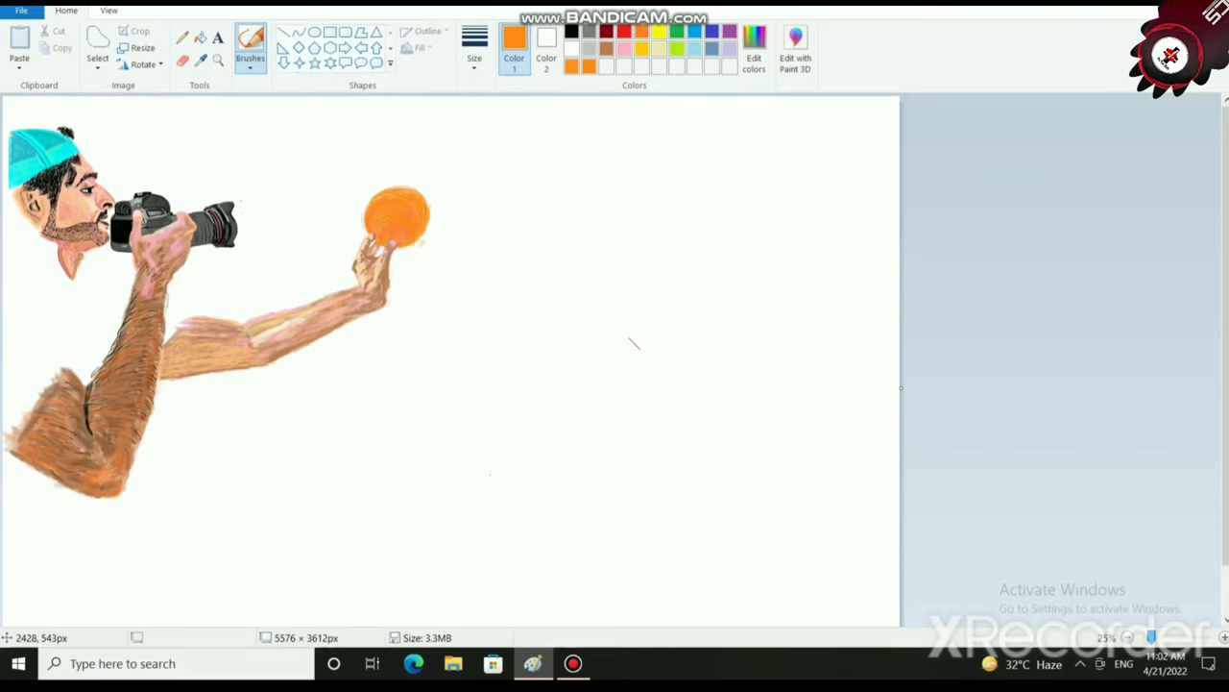
scroll(633, 344, up, 2)
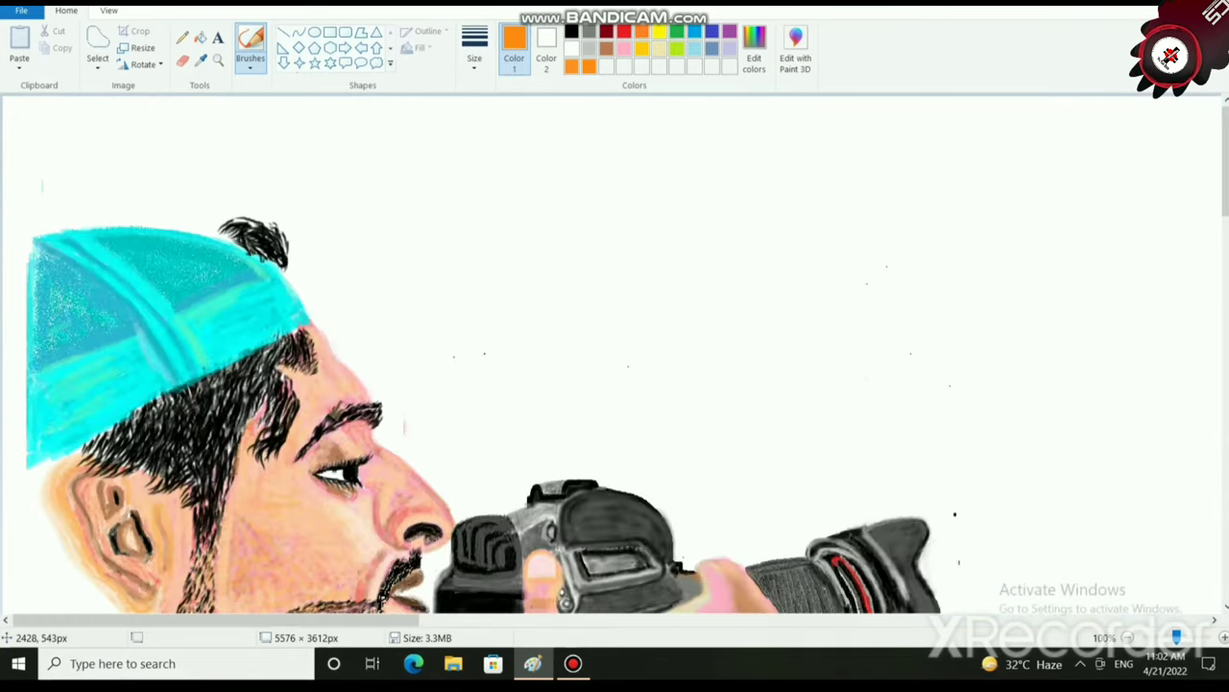
drag(240, 619, 614, 619)
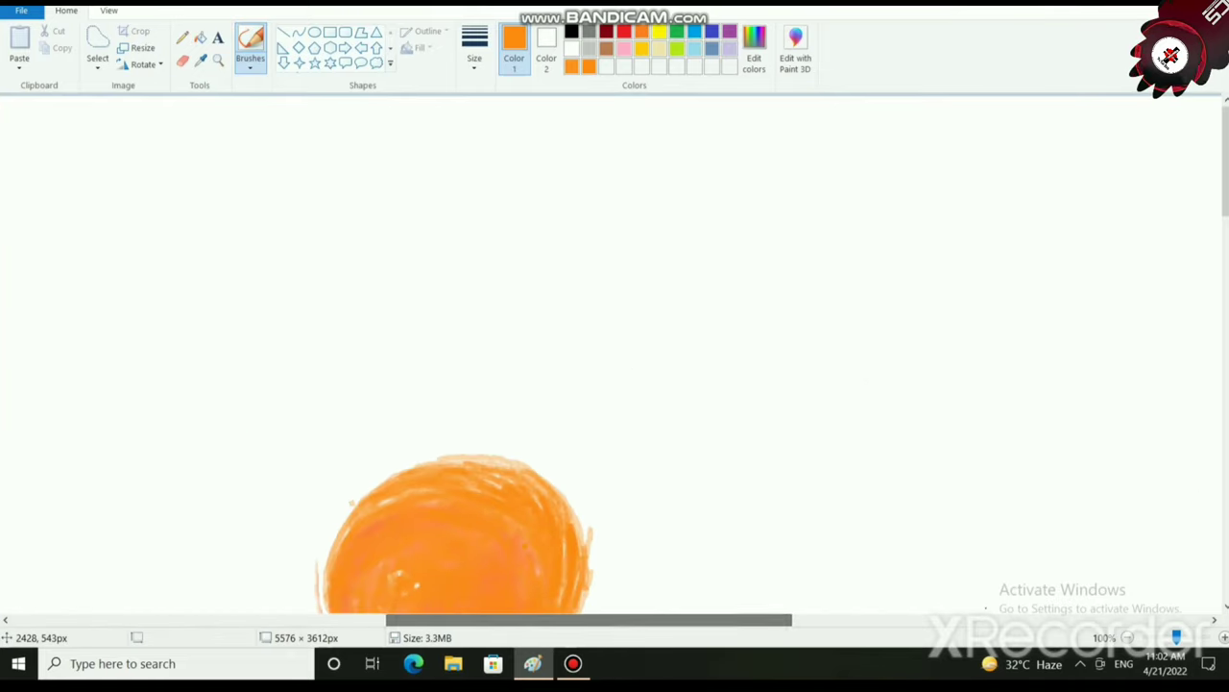
Mix a darker orange as a custom color and shade the ball's right half with it, from the upper right down to the centre.
scroll(613, 355, down, 3)
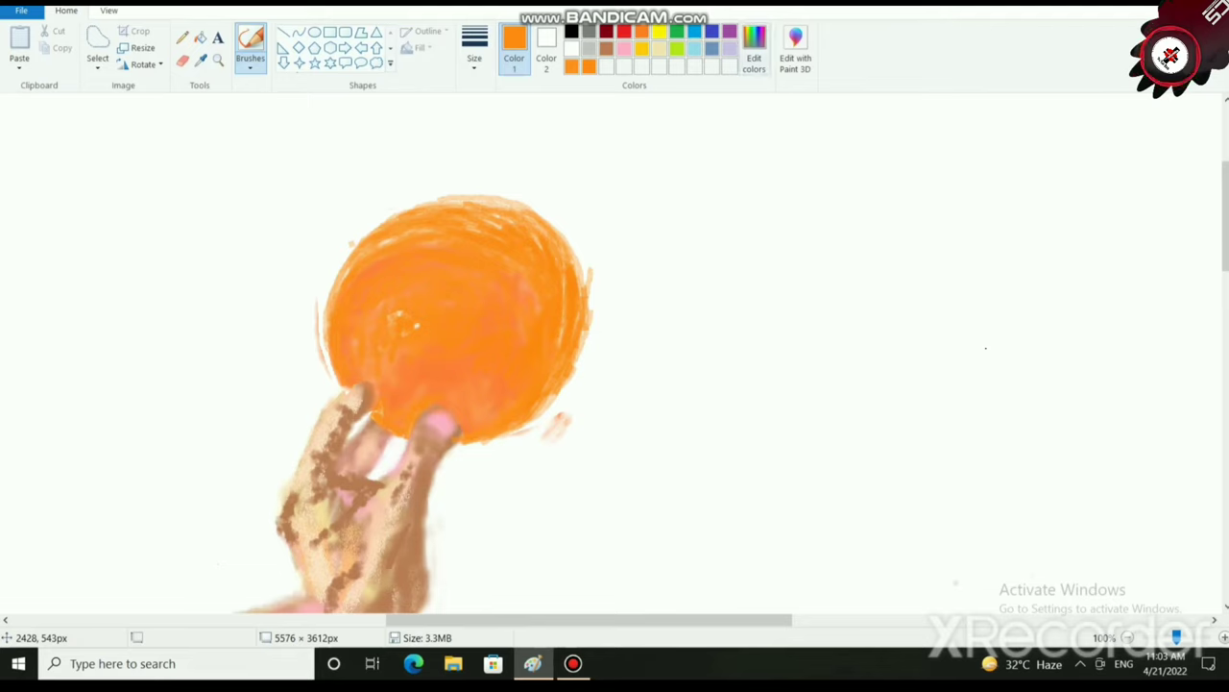
click(754, 53)
click(460, 429)
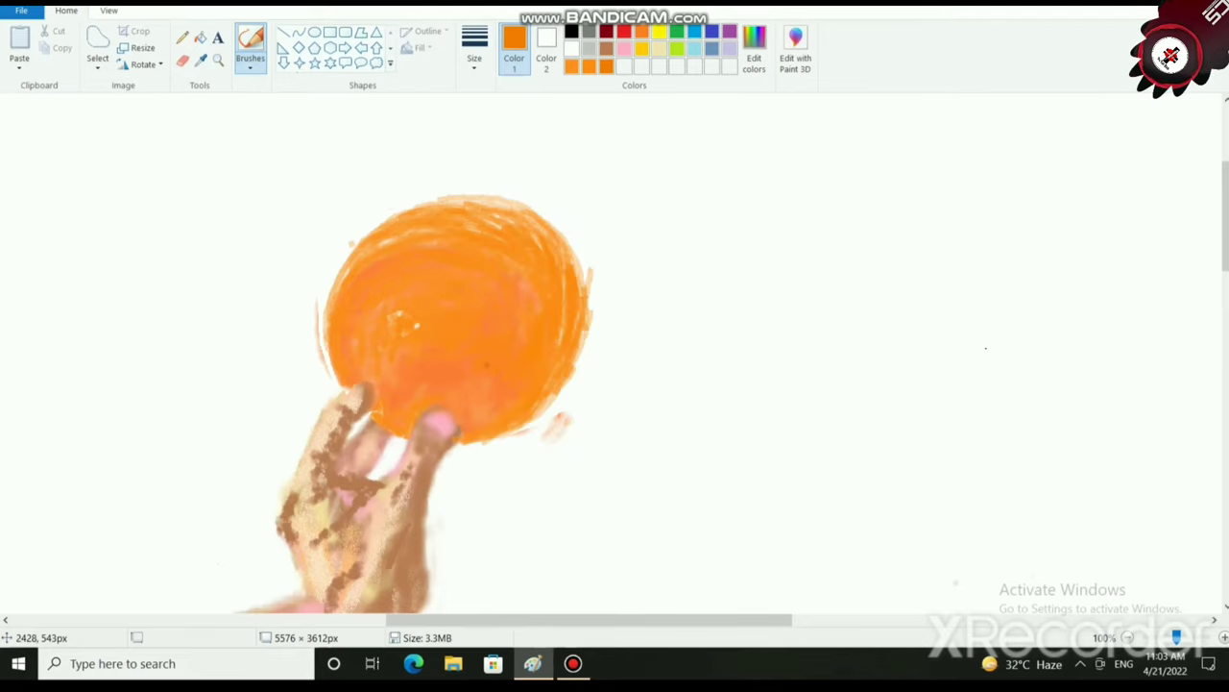
drag(532, 296, 504, 355)
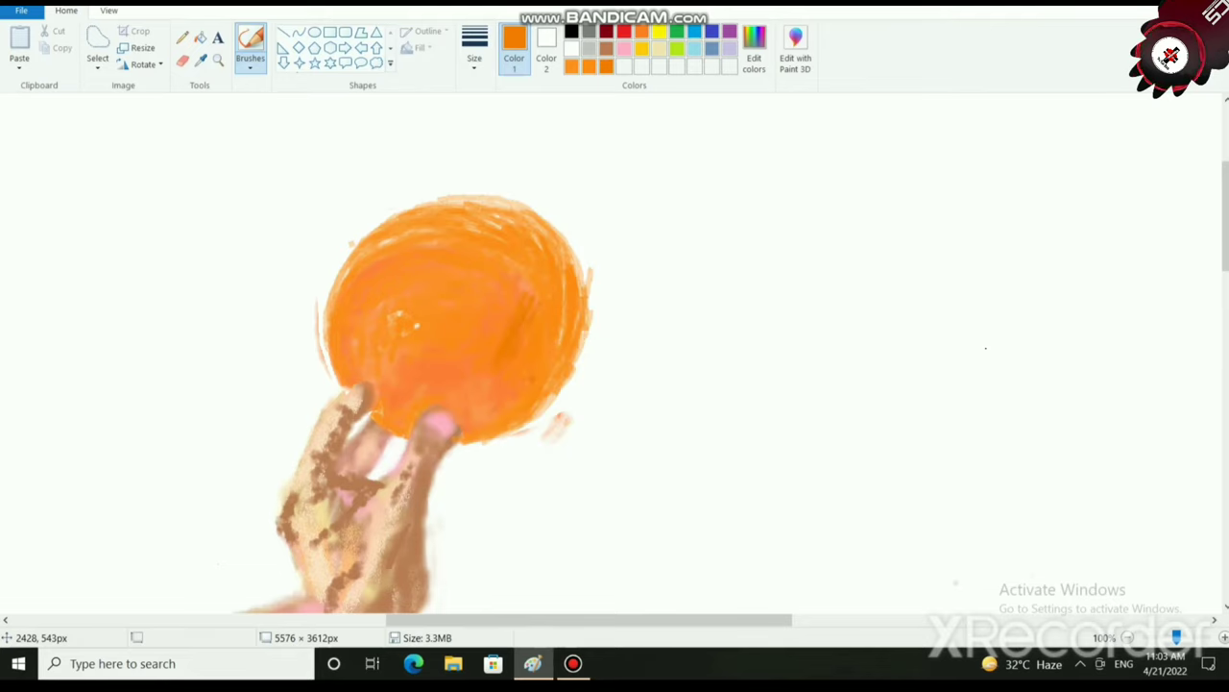
mouse_move(528, 300)
mouse_down()
mouse_move(544, 303)
mouse_move(517, 269)
mouse_move(541, 246)
mouse_up()
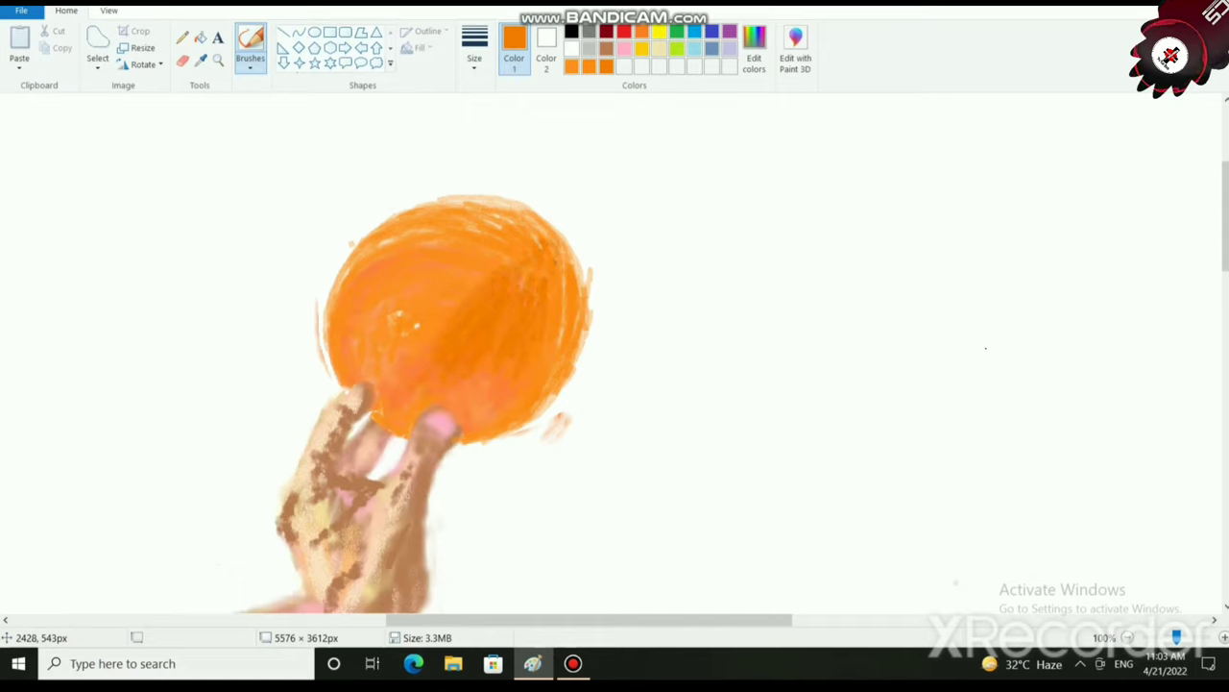
mouse_move(563, 351)
mouse_down()
mouse_move(561, 239)
mouse_move(573, 254)
mouse_move(563, 365)
mouse_up()
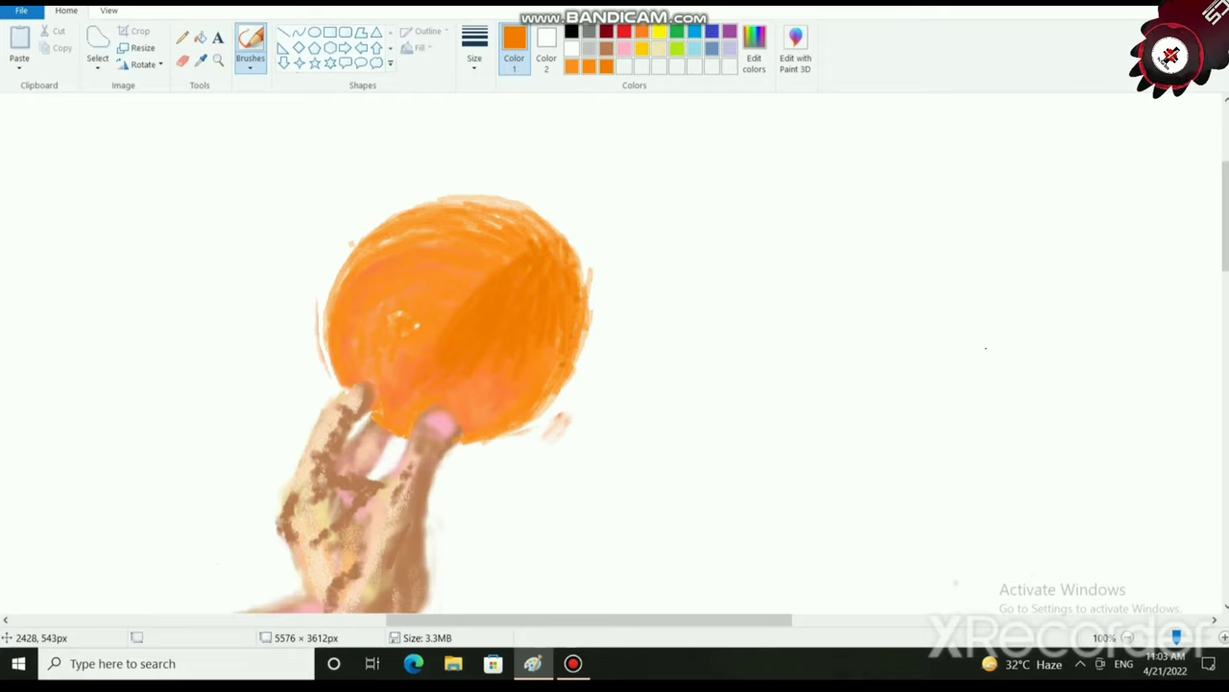
drag(575, 265, 575, 286)
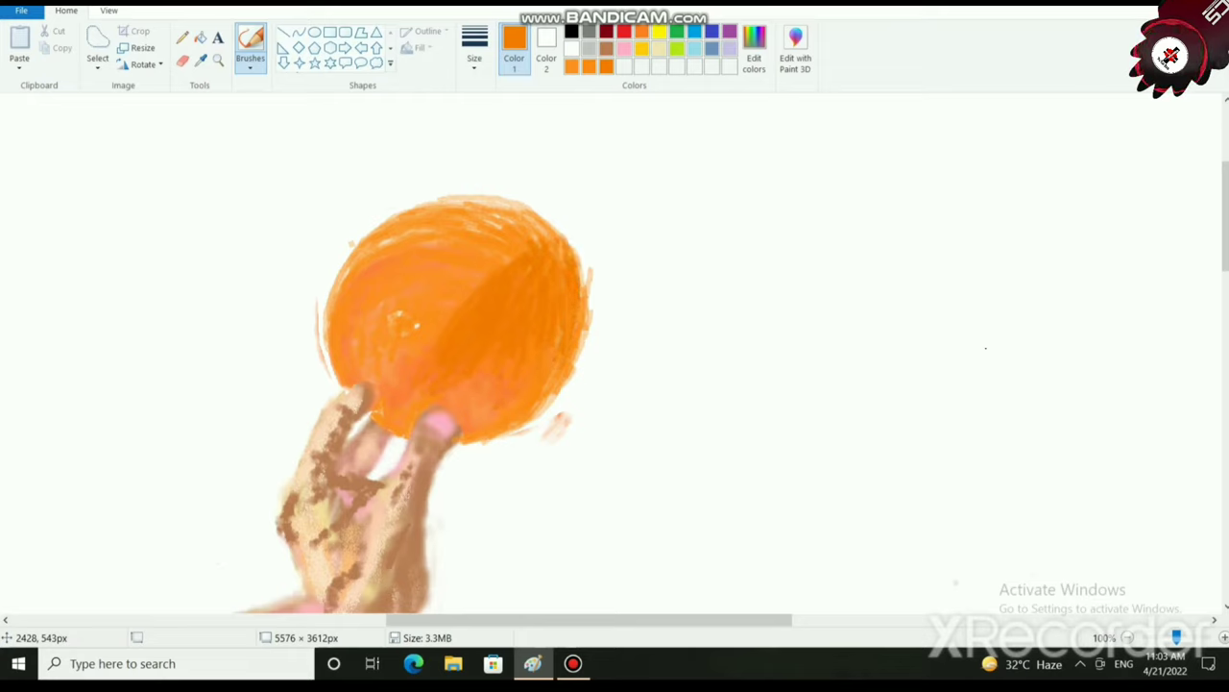
Extend the darker orange shading down toward the fingertips and along the ball's lower-right and right edge.
drag(444, 354, 408, 408)
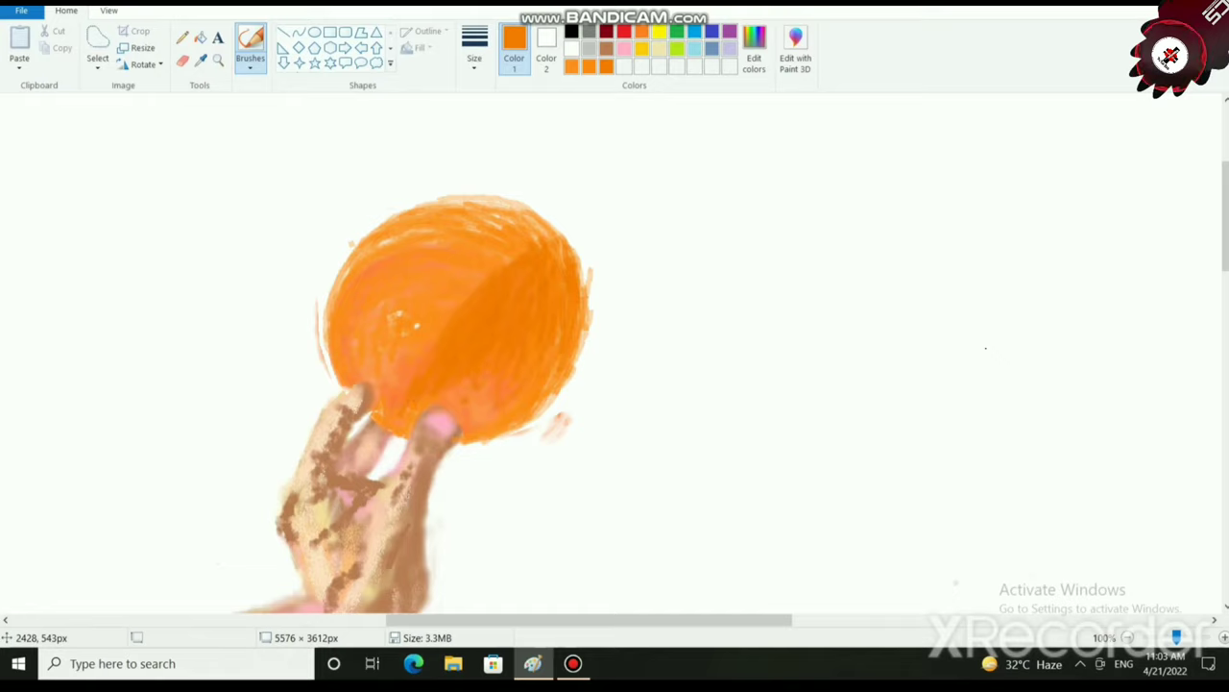
drag(488, 404, 509, 415)
drag(565, 382, 511, 426)
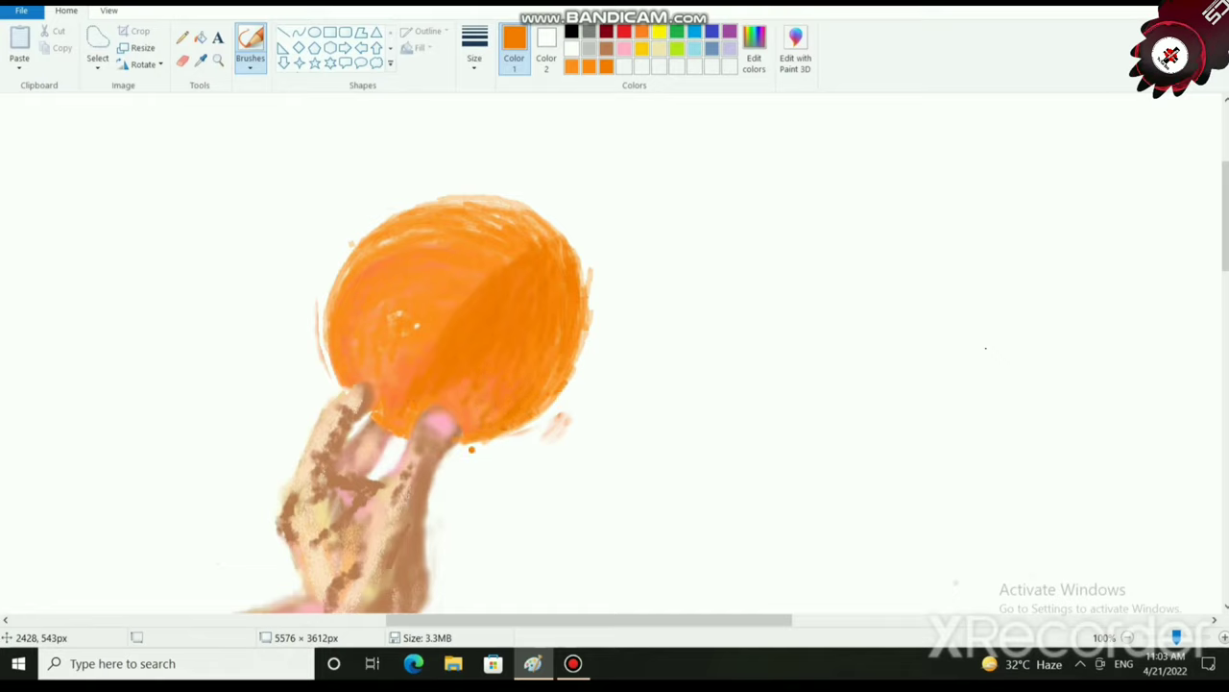
drag(580, 258, 567, 368)
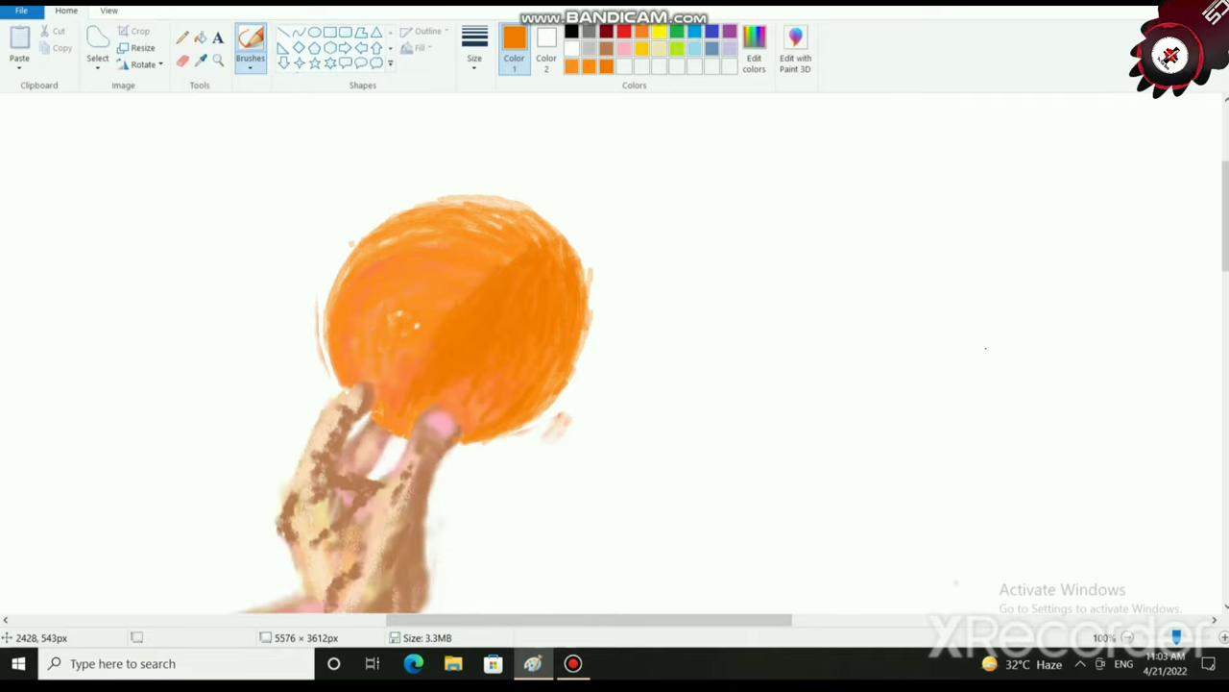
Darken the ball's upper-right rim and the left-centre area around the small white specks with the darker orange.
mouse_move(542, 238)
mouse_down()
mouse_move(525, 216)
mouse_move(575, 256)
mouse_move(505, 206)
mouse_move(563, 236)
mouse_up()
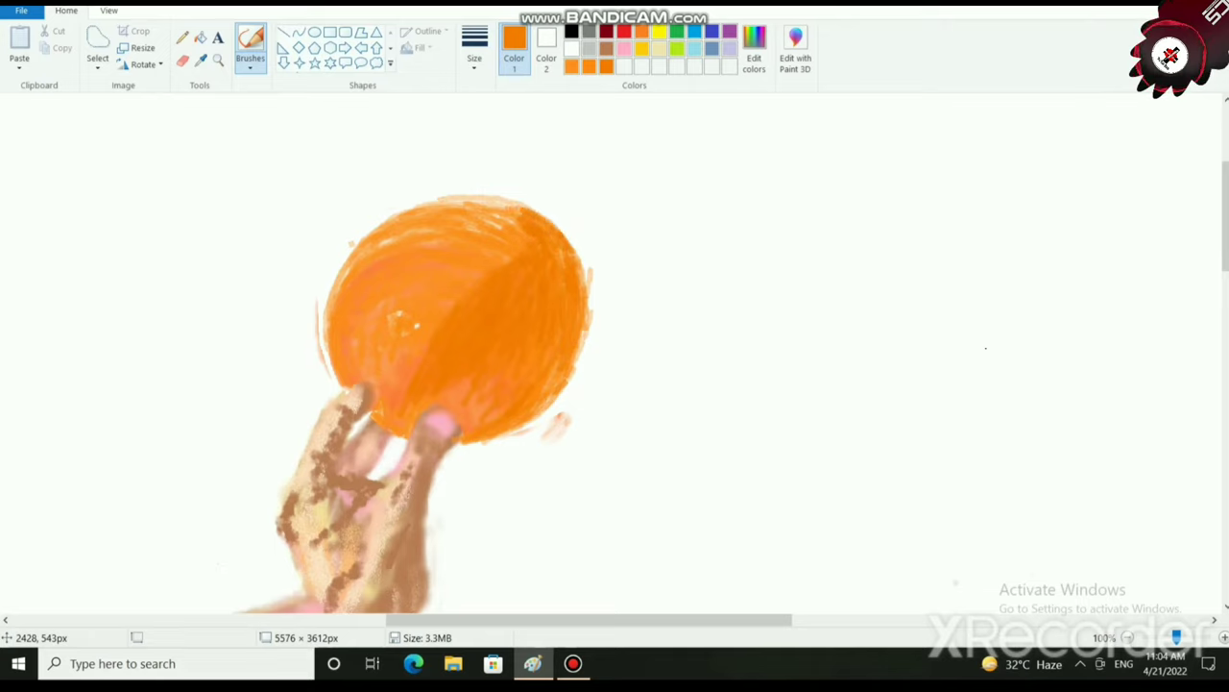
drag(495, 206, 515, 213)
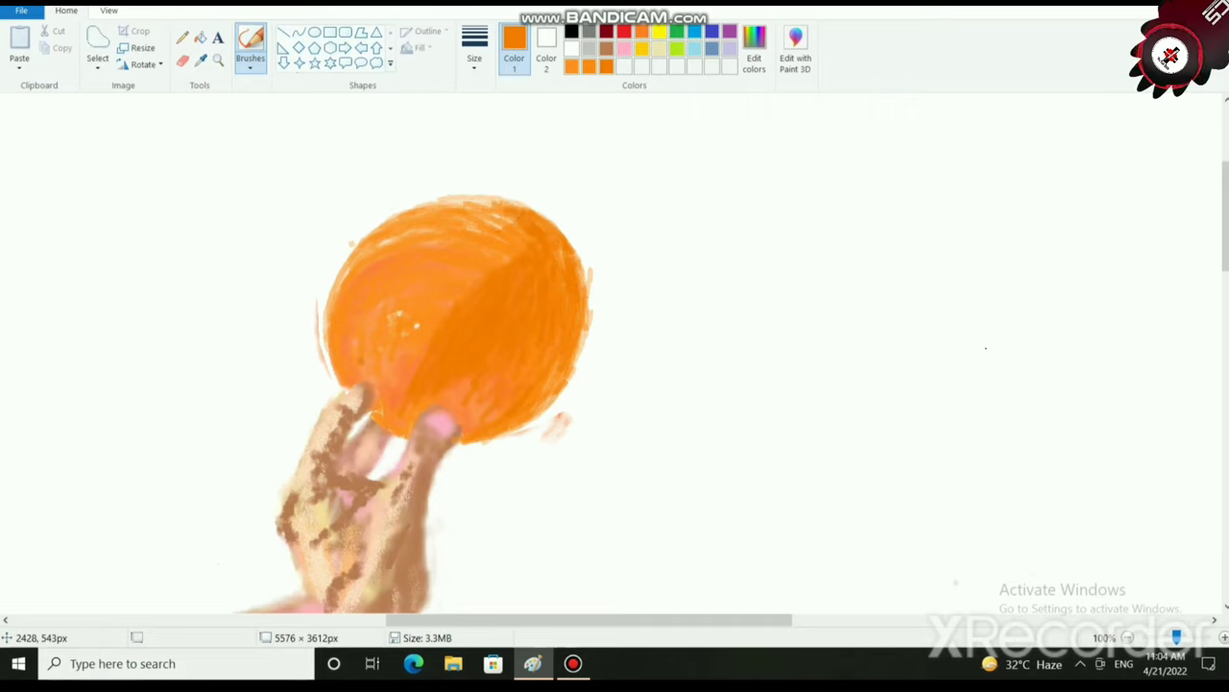
mouse_move(370, 319)
mouse_down()
mouse_move(388, 346)
mouse_move(355, 355)
mouse_move(391, 363)
mouse_up()
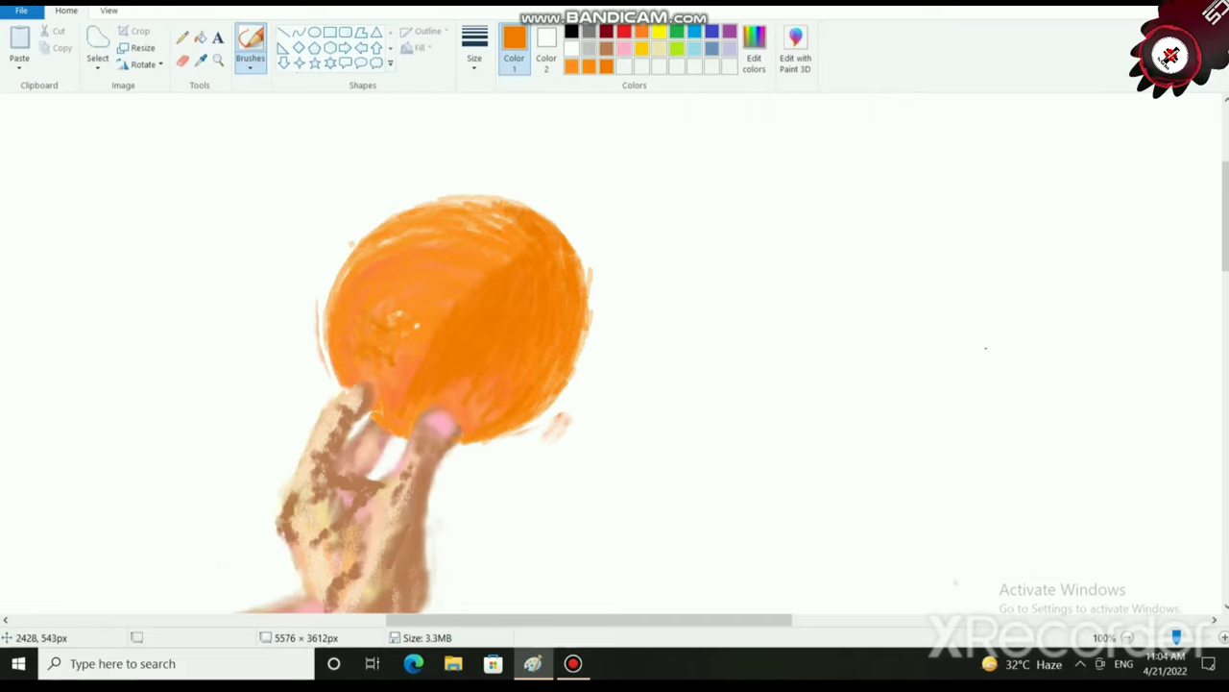
mouse_move(363, 321)
mouse_down()
mouse_move(353, 336)
mouse_move(401, 356)
mouse_up()
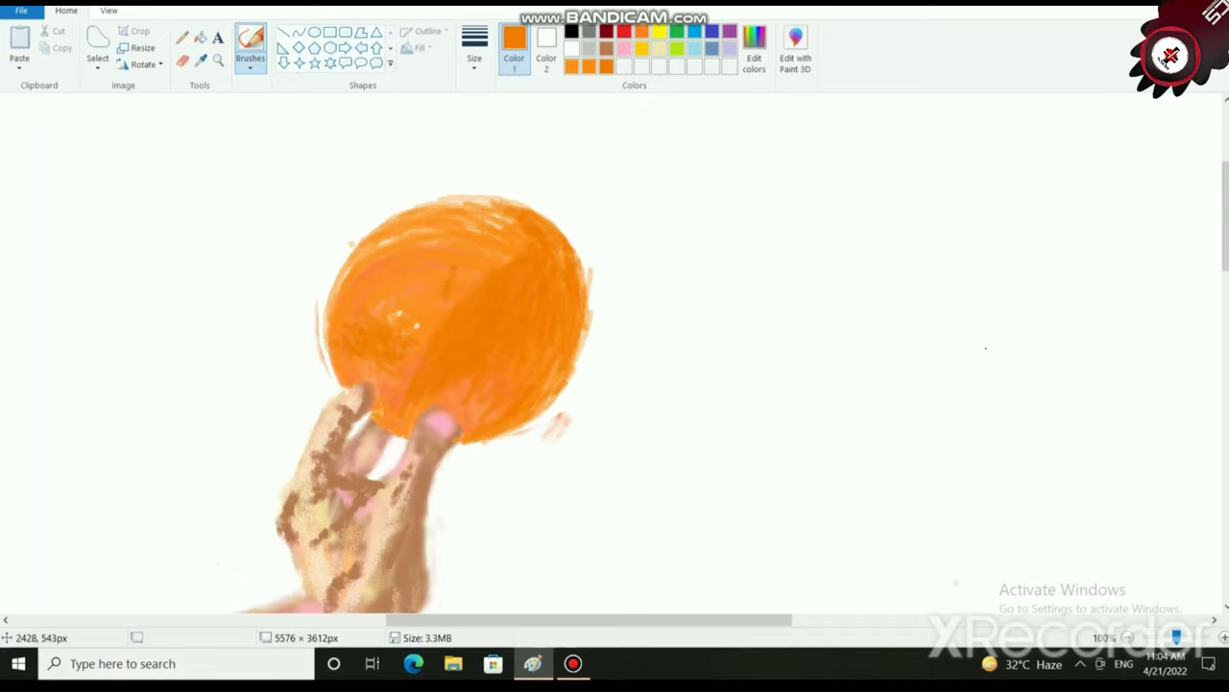
Mix a pale peach (RGB 255, 225, 196), paint a highlight on the ball's upper left, and touch up the top rim with orange.
click(754, 48)
drag(800, 288, 800, 230)
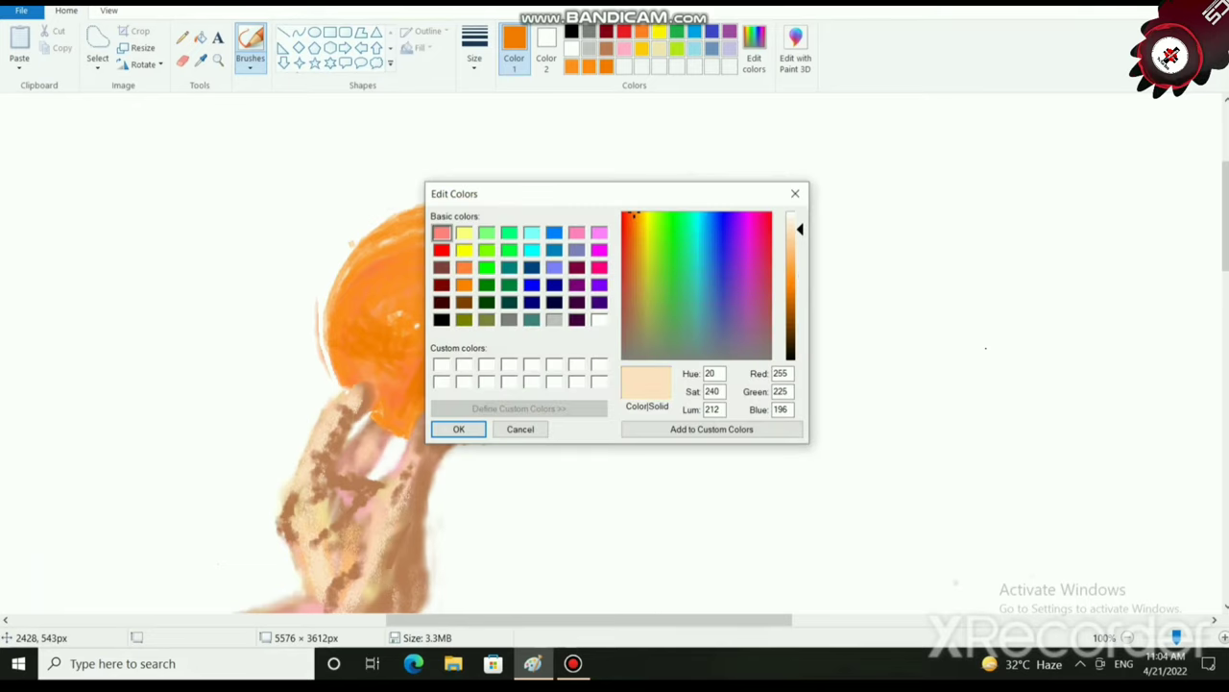
click(458, 428)
mouse_move(375, 276)
mouse_down()
mouse_move(350, 305)
mouse_move(363, 271)
mouse_move(370, 305)
mouse_move(357, 279)
mouse_move(386, 298)
mouse_move(413, 251)
mouse_move(373, 259)
mouse_move(357, 317)
mouse_move(374, 251)
mouse_move(400, 254)
mouse_move(352, 288)
mouse_move(365, 271)
mouse_move(403, 289)
mouse_move(421, 261)
mouse_move(364, 313)
mouse_move(381, 326)
mouse_move(414, 319)
mouse_move(427, 273)
mouse_move(352, 312)
mouse_move(411, 286)
mouse_move(434, 239)
mouse_move(356, 298)
mouse_move(407, 314)
mouse_move(411, 269)
mouse_move(413, 305)
mouse_move(388, 296)
mouse_up()
click(589, 66)
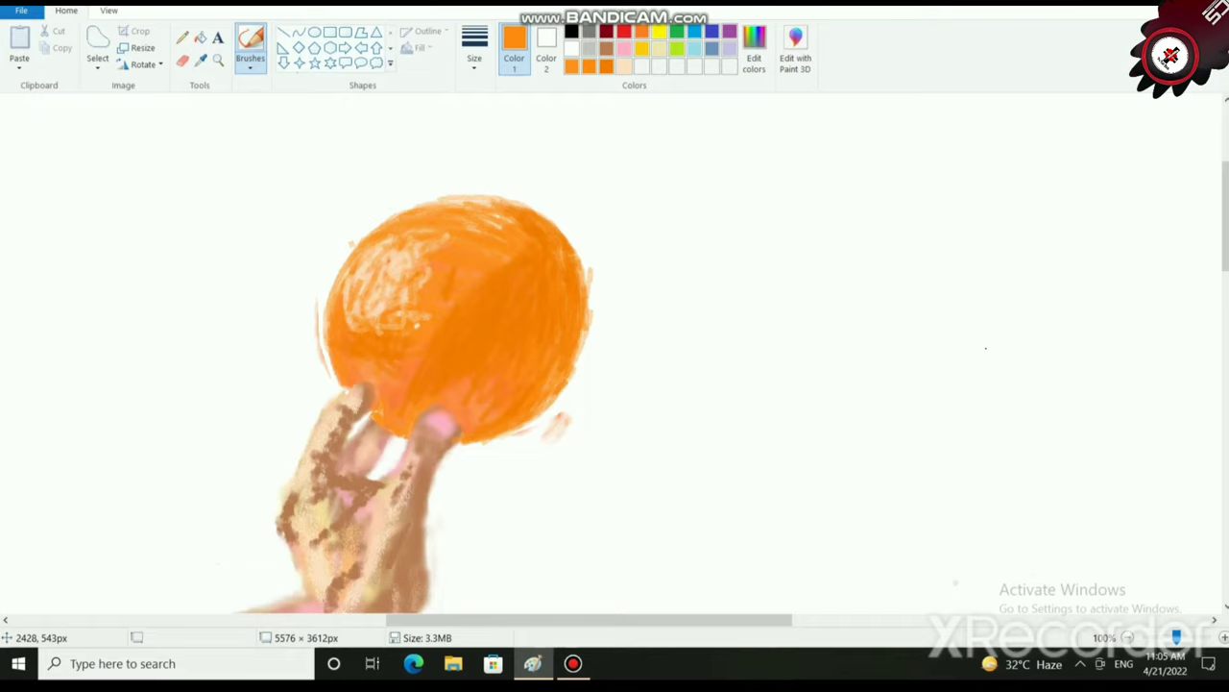
drag(404, 211, 497, 200)
Brighten the centre of the ball's highlight with white brush strokes.
scroll(631, 409, down, 3)
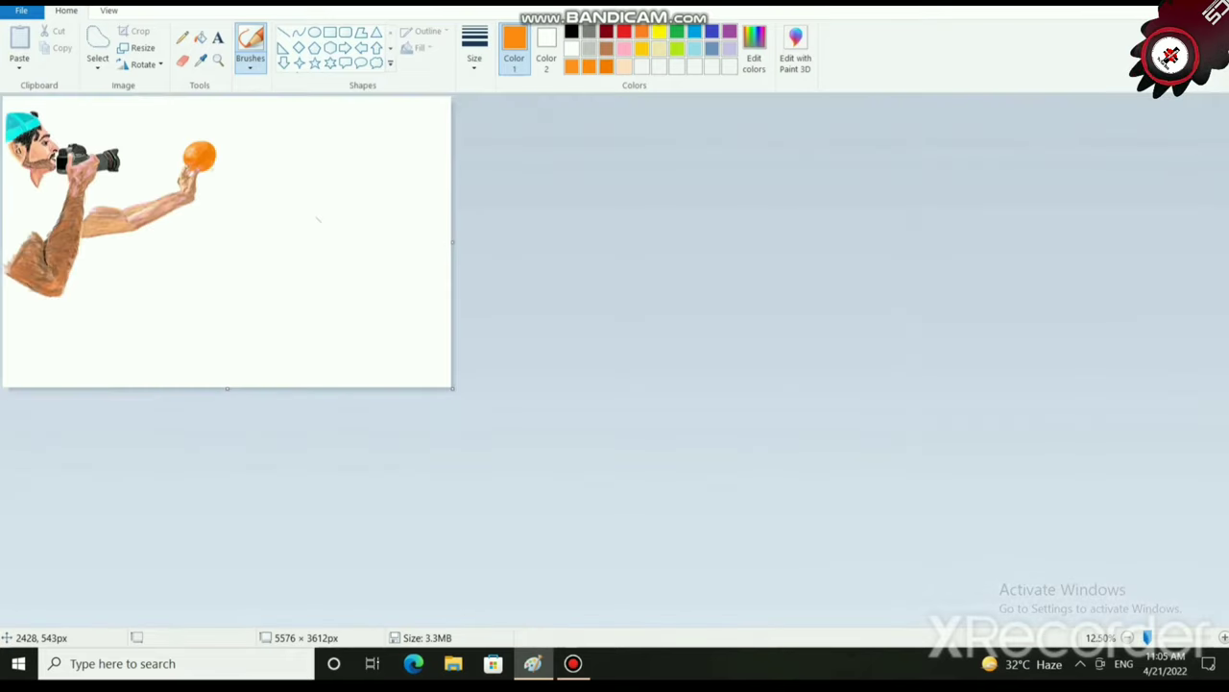
scroll(318, 219, up, 1)
scroll(760, 502, up, 2)
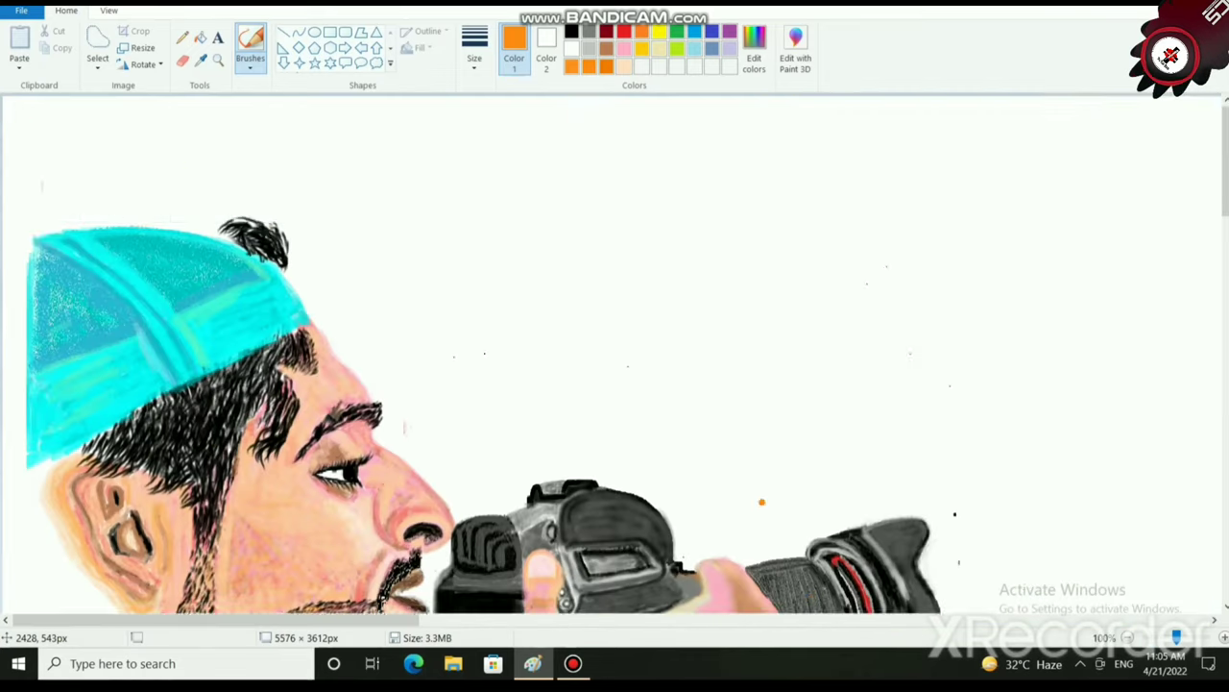
scroll(760, 502, down, 3)
drag(269, 619, 617, 619)
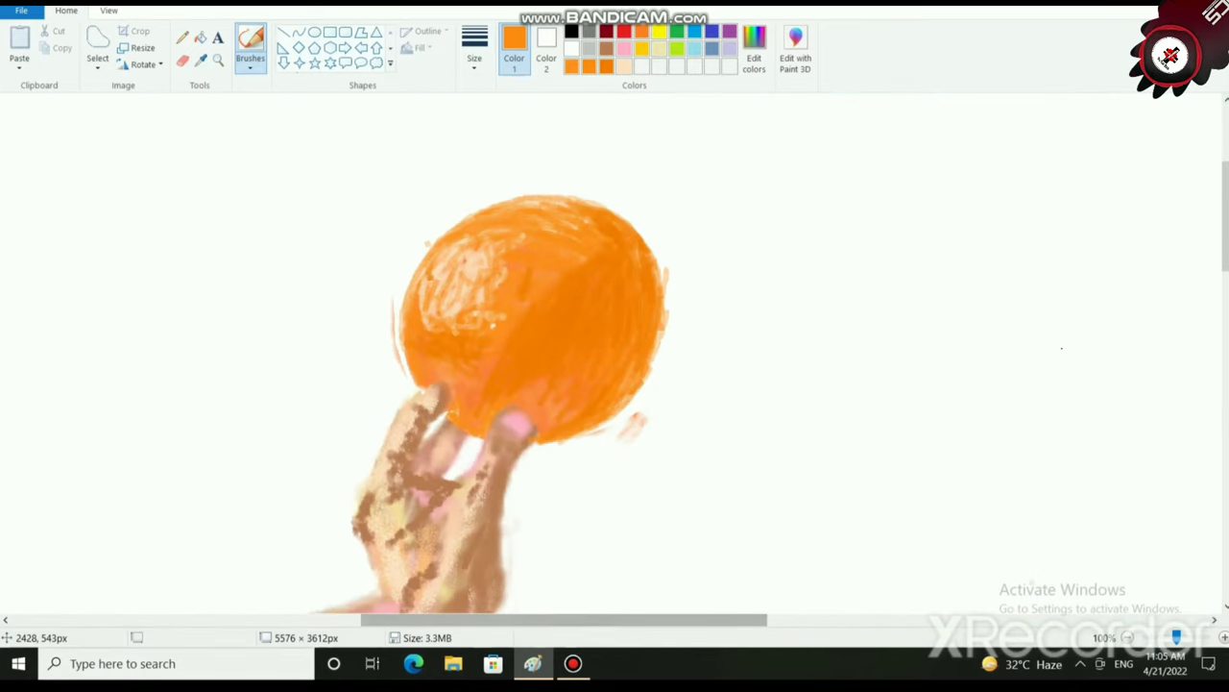
click(571, 48)
mouse_move(461, 258)
mouse_down()
mouse_move(455, 296)
mouse_move(444, 283)
mouse_move(441, 304)
mouse_move(478, 295)
mouse_move(435, 297)
mouse_move(459, 322)
mouse_move(445, 300)
mouse_move(434, 315)
mouse_move(485, 255)
mouse_move(449, 251)
mouse_move(494, 246)
mouse_move(486, 296)
mouse_move(461, 300)
mouse_move(442, 325)
mouse_move(453, 271)
mouse_move(496, 230)
mouse_move(463, 314)
mouse_up()
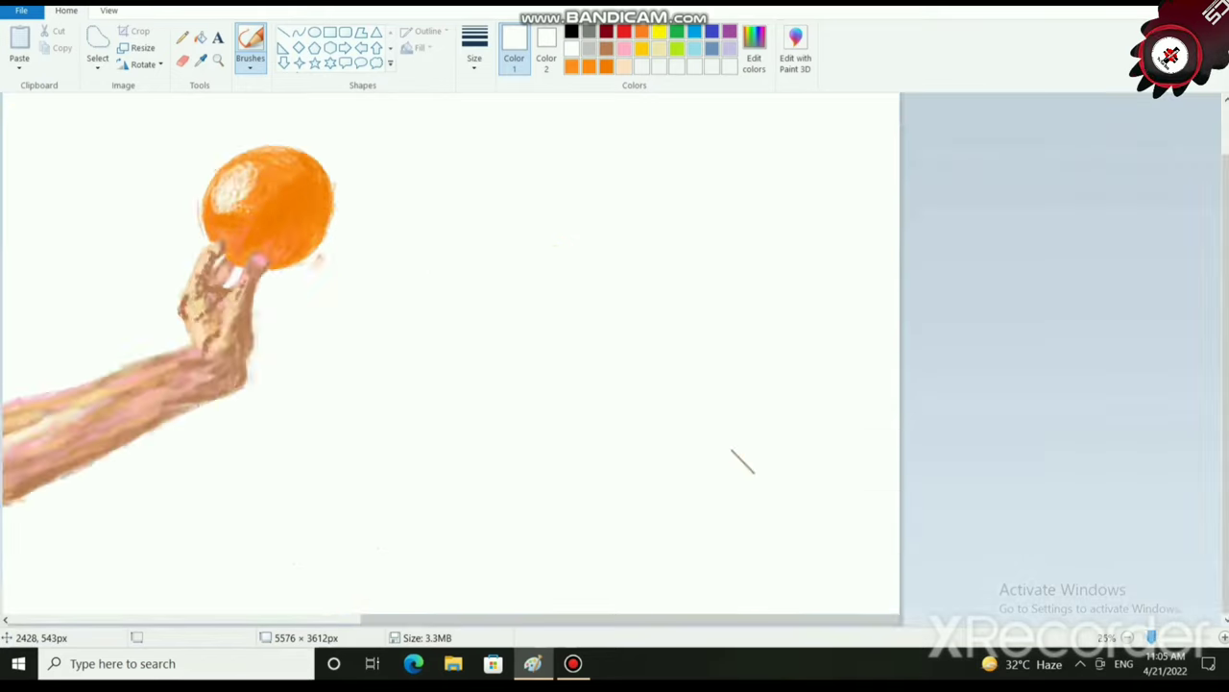
Blend the highlight into the ball with light orange strokes across and around the white area.
scroll(736, 461, down, 2)
scroll(735, 461, up, 2)
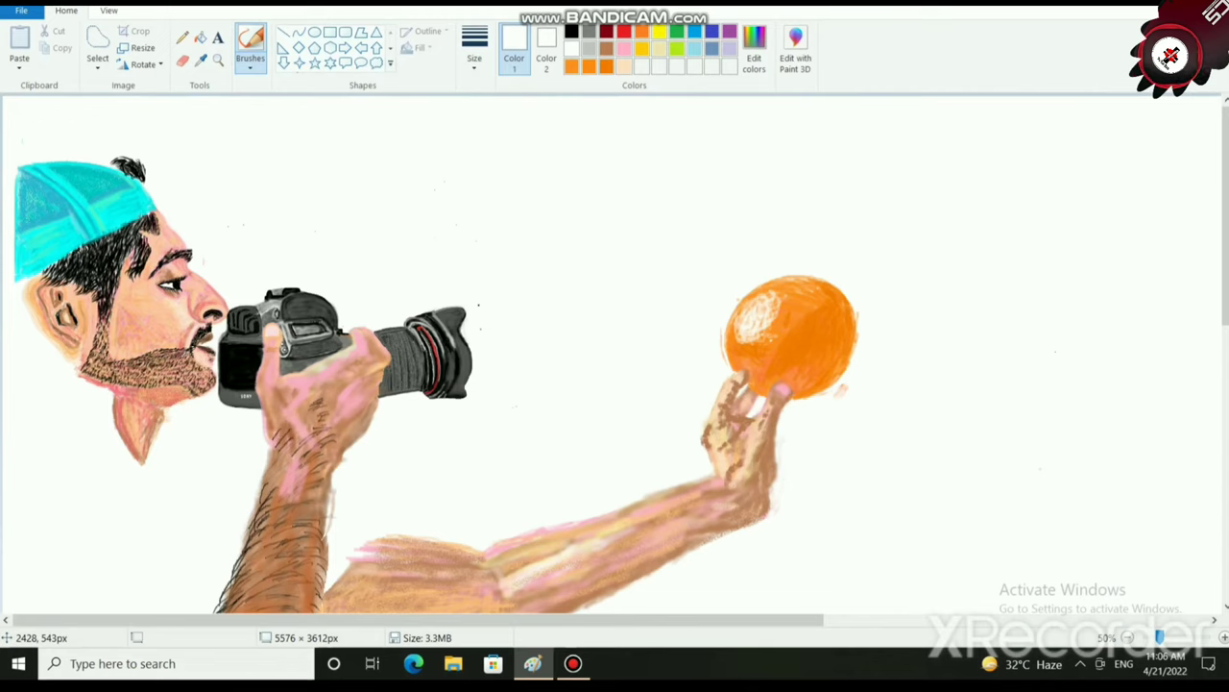
click(588, 66)
drag(770, 313, 741, 340)
drag(774, 309, 768, 321)
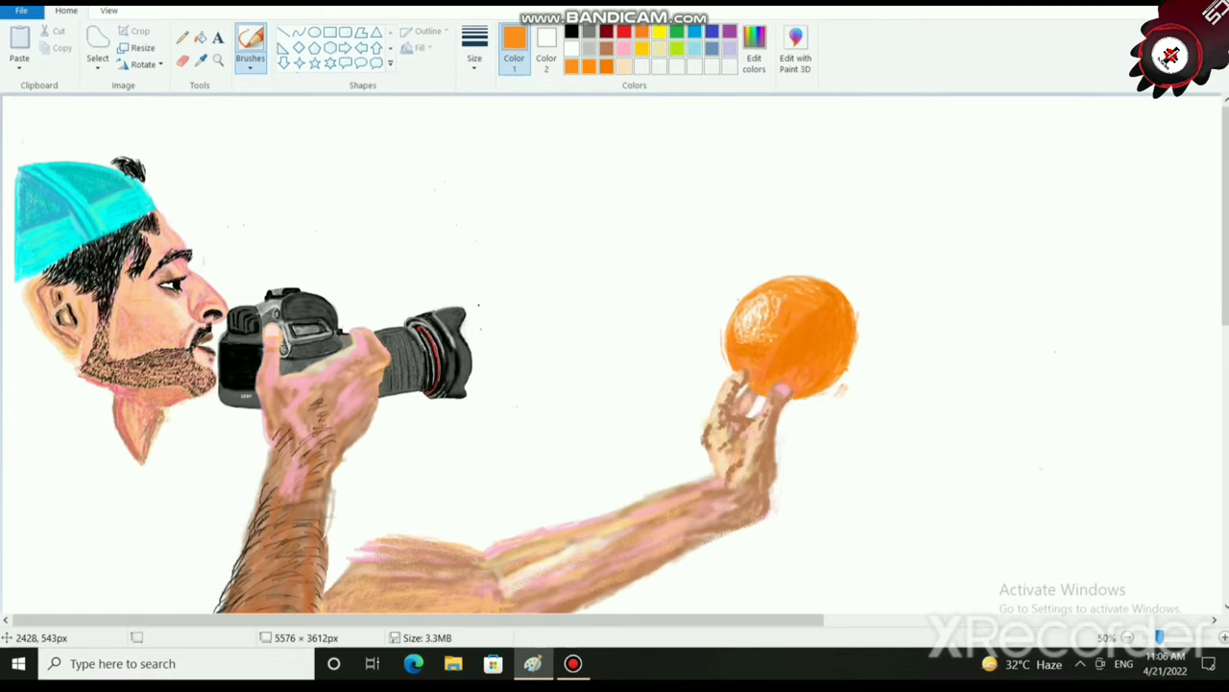
Outline the ball closely with a free-form selection, following its edge around the fingertips.
scroll(784, 271, down, 1)
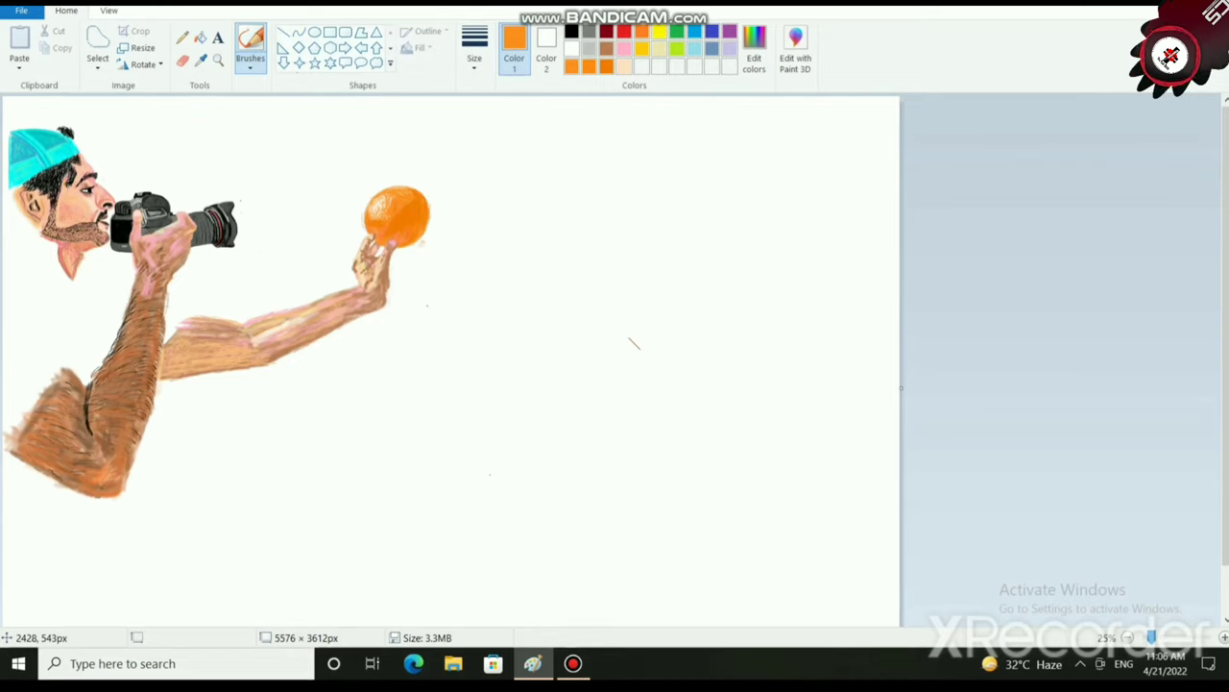
scroll(633, 343, up, 1)
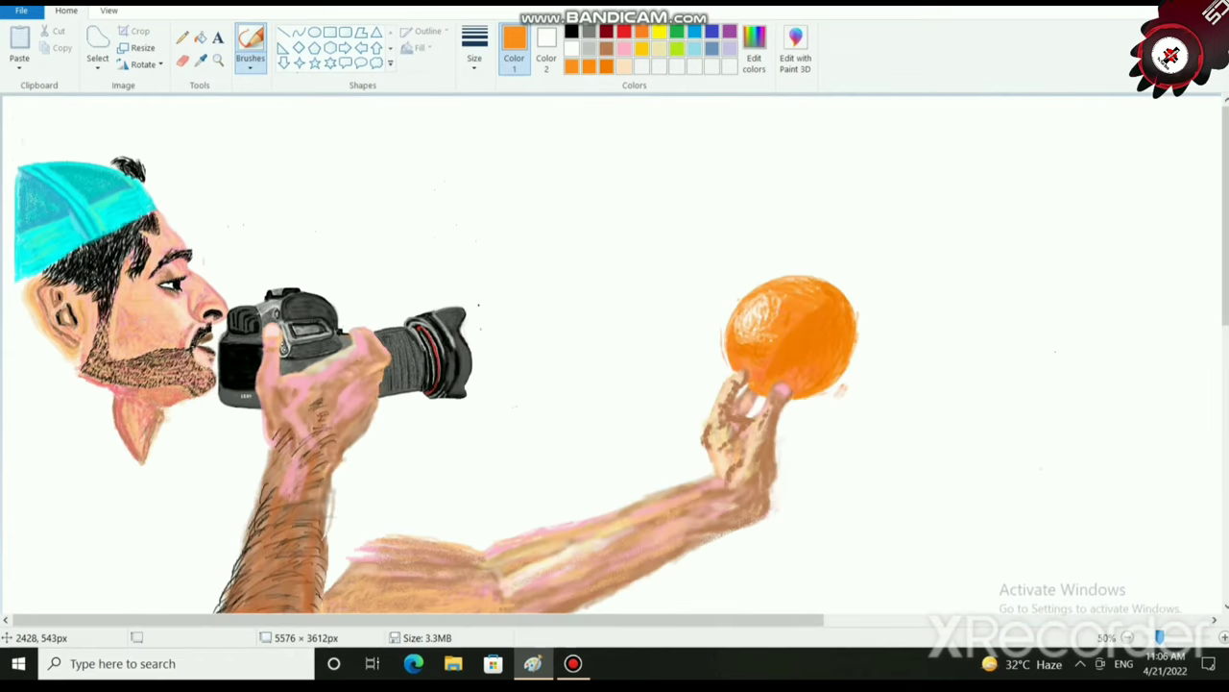
drag(355, 619, 699, 619)
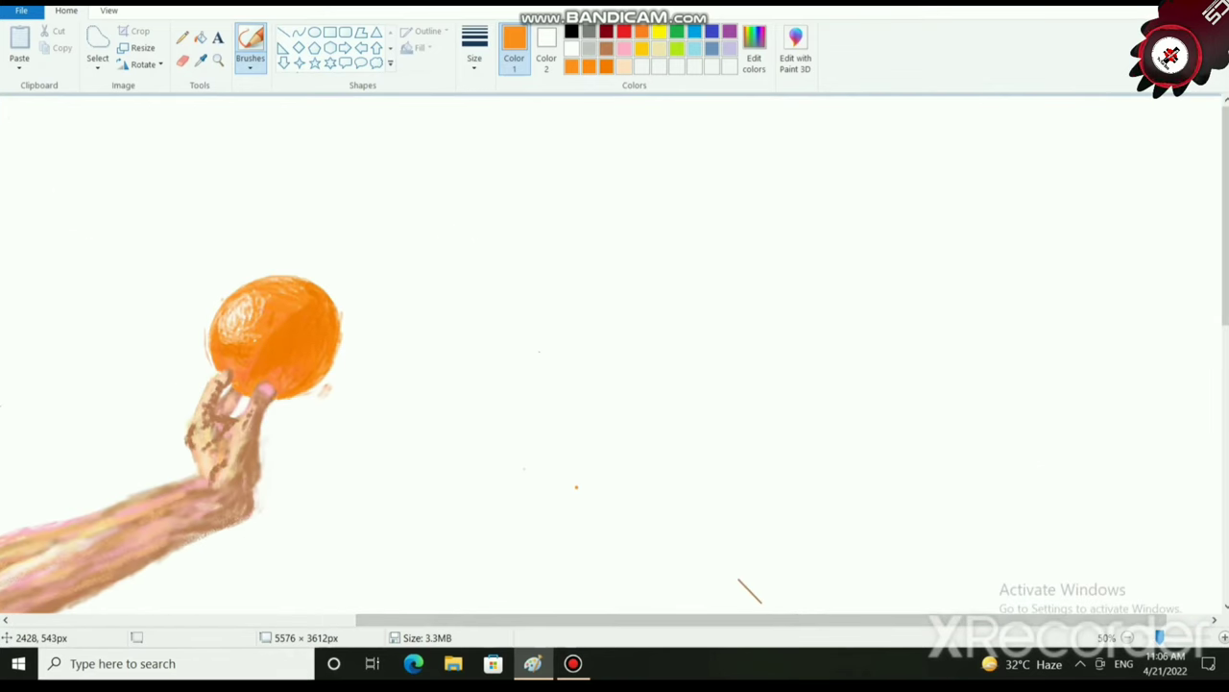
key(ctrl+Page_Up)
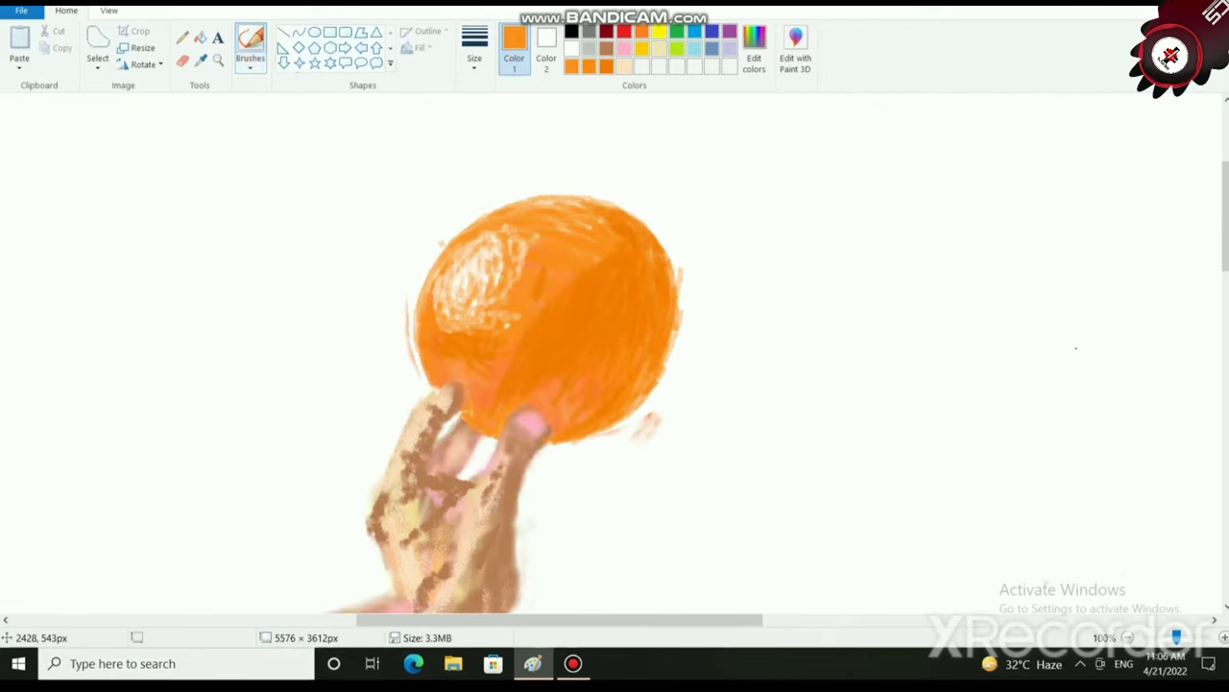
click(97, 59)
click(144, 121)
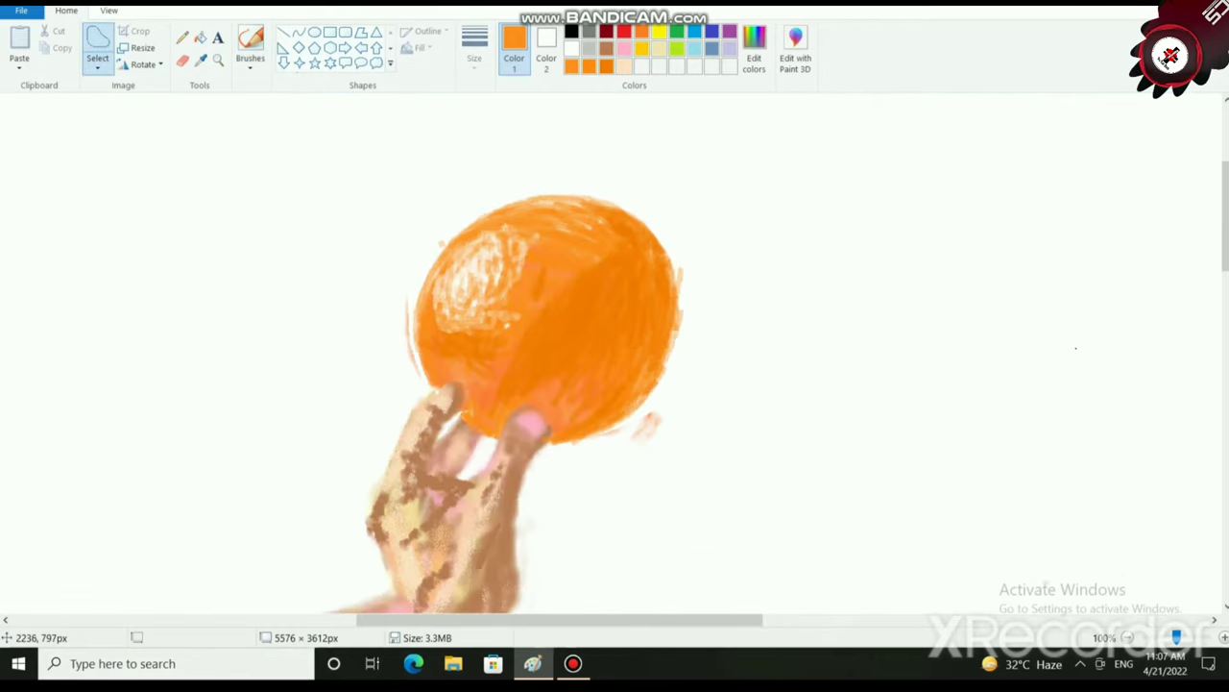
key(ctrl+Page_Up)
drag(434, 619, 540, 620)
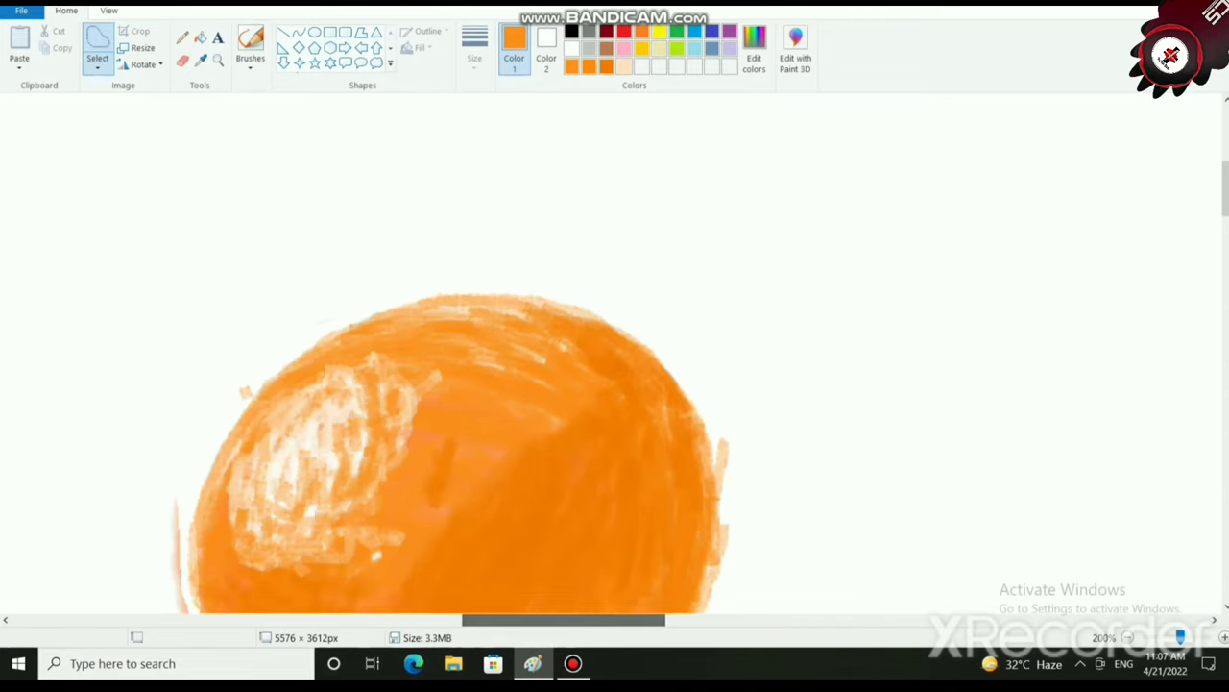
scroll(528, 496, down, 1)
scroll(534, 496, down, 1)
scroll(534, 496, up, 1)
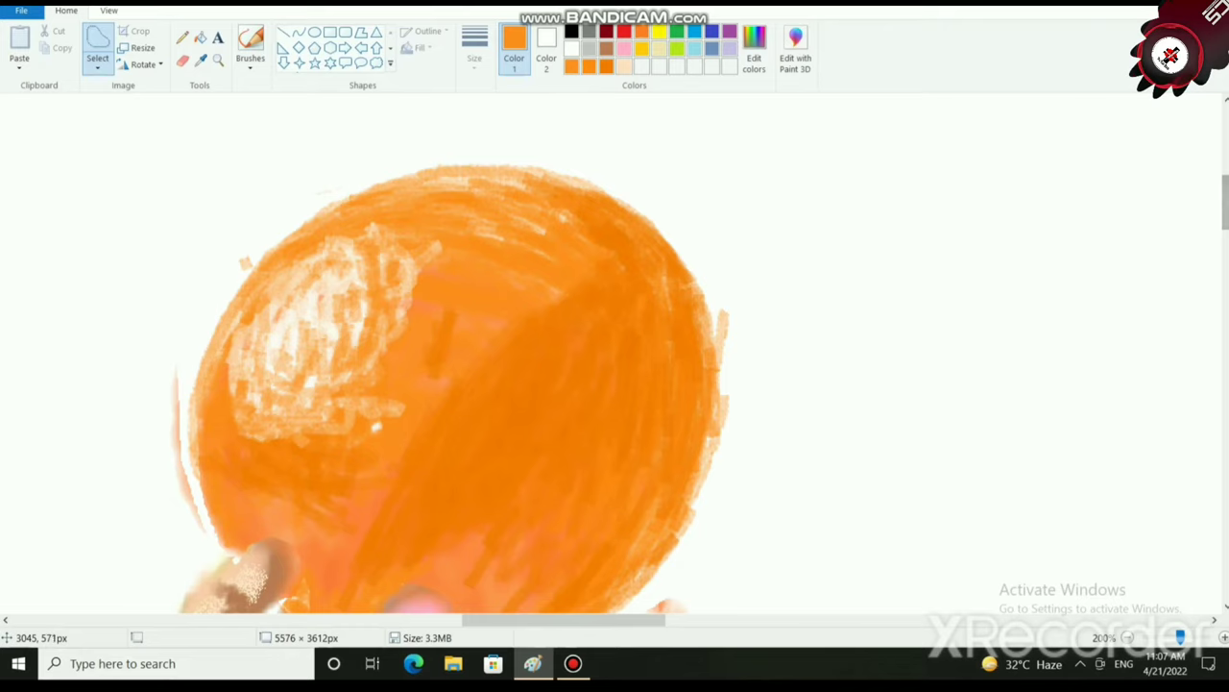
scroll(614, 356, down, 3)
scroll(615, 355, up, 2)
scroll(432, 356, down, 2)
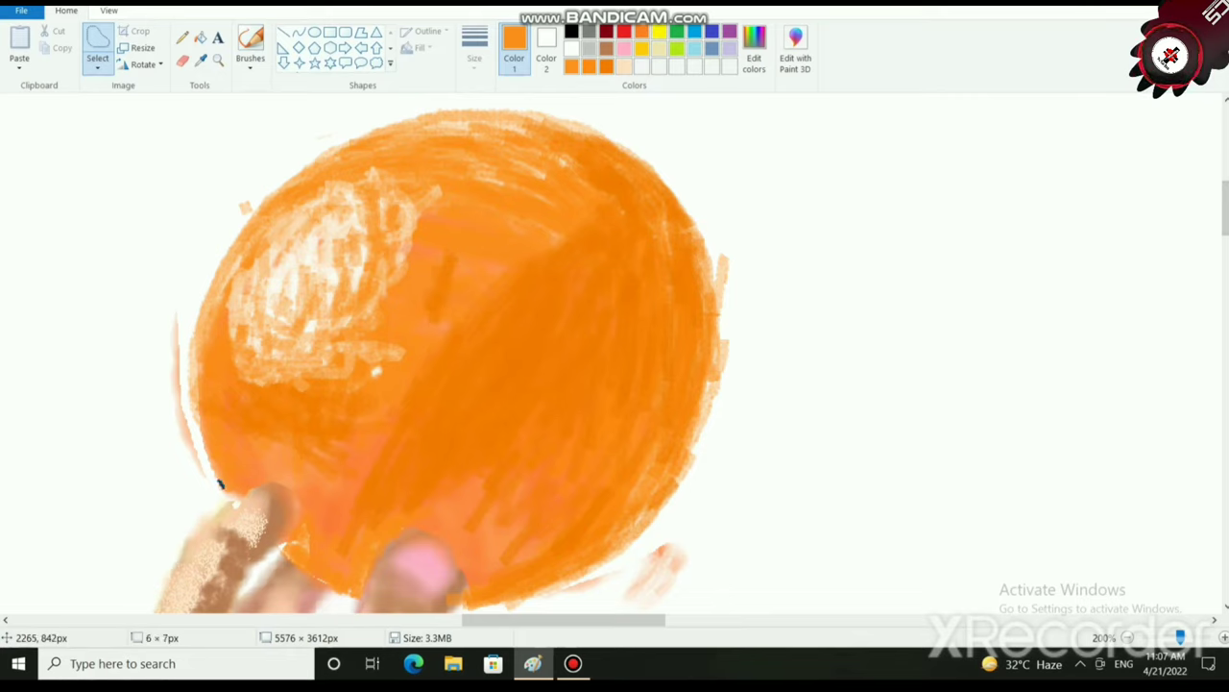
mouse_move(223, 488)
mouse_down()
mouse_move(301, 492)
mouse_move(285, 552)
mouse_move(356, 598)
mouse_move(370, 554)
mouse_move(402, 530)
mouse_move(427, 525)
mouse_move(452, 546)
mouse_move(465, 610)
mouse_move(519, 604)
mouse_move(632, 549)
mouse_move(699, 467)
mouse_move(730, 398)
mouse_move(745, 279)
mouse_move(716, 208)
mouse_move(636, 148)
mouse_move(552, 131)
mouse_move(288, 177)
mouse_move(219, 484)
mouse_up()
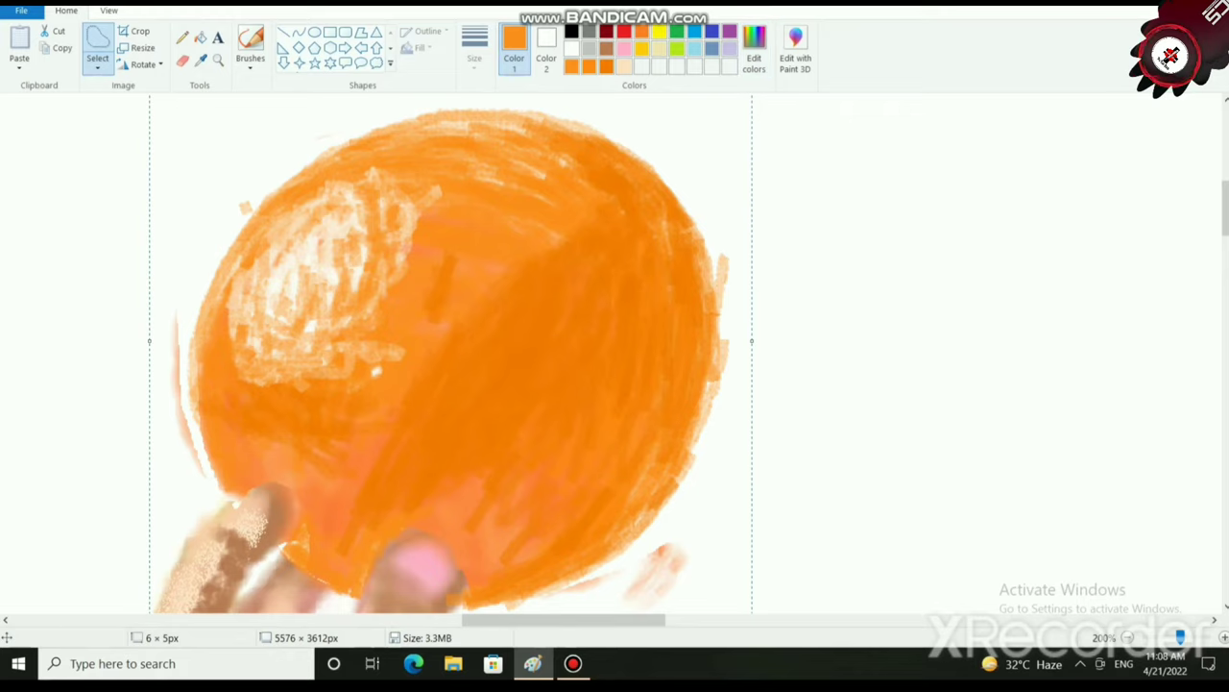
Shrink the selected ball to about 411 × 351 px, shifting it on the canvas while resizing.
drag(752, 340, 736, 340)
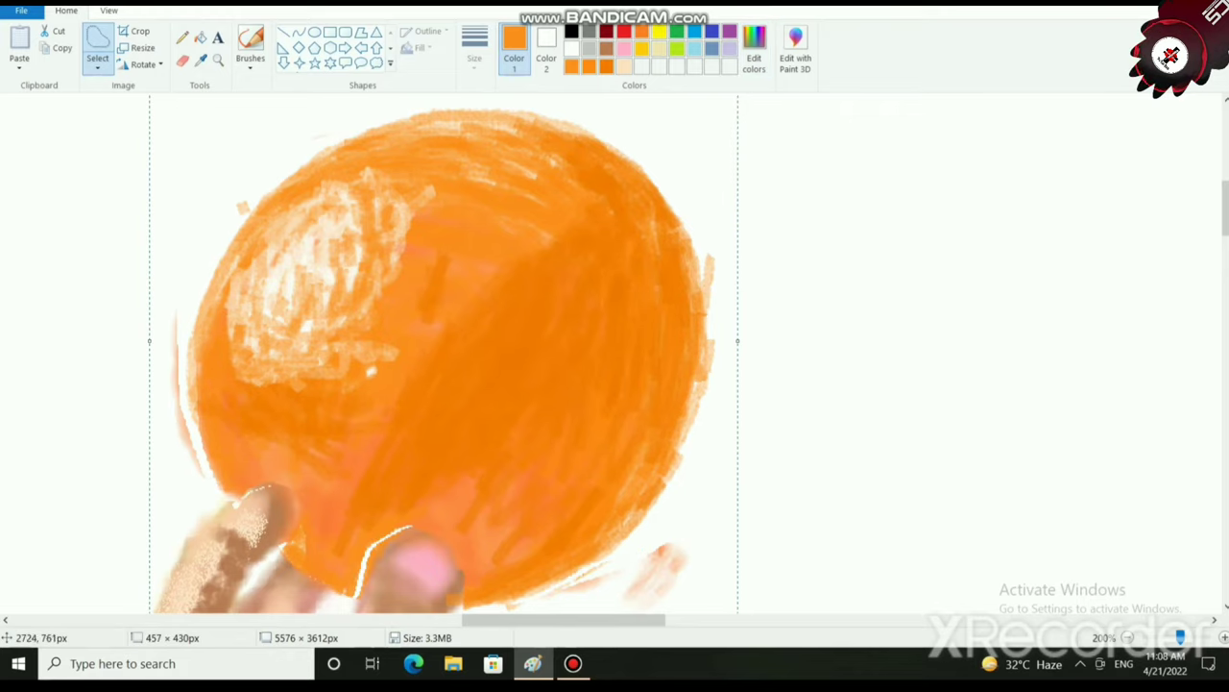
drag(347, 248, 352, 425)
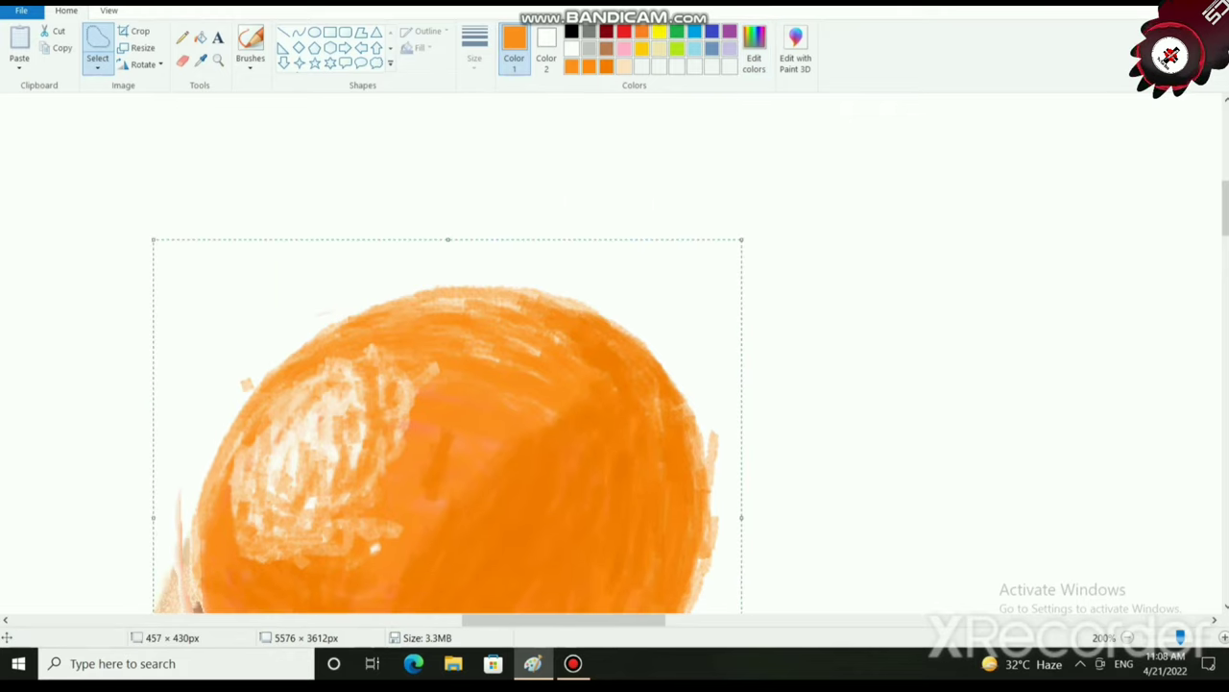
drag(742, 240, 699, 321)
drag(565, 490, 581, 303)
drag(718, 135, 701, 155)
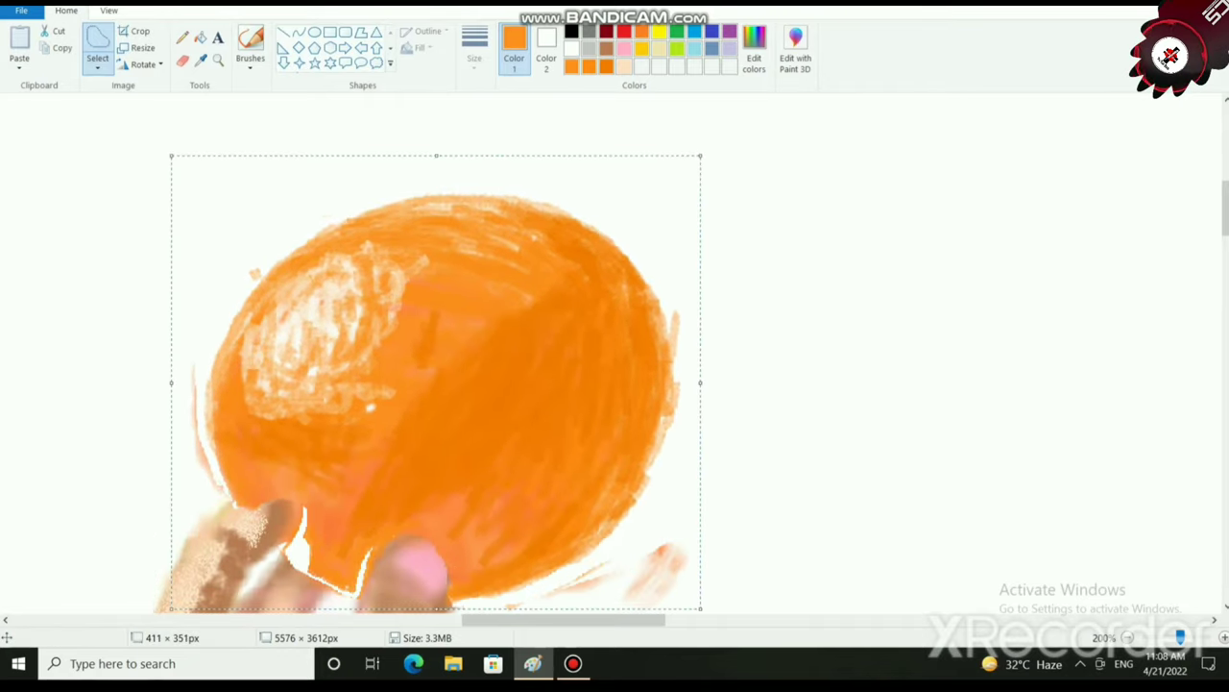
Move the shrunken ball back onto the fingertips and deselect it.
mouse_move(501, 296)
mouse_down()
mouse_move(506, 264)
mouse_move(498, 288)
mouse_up()
mouse_move(345, 334)
mouse_down()
mouse_move(384, 337)
mouse_move(367, 337)
mouse_up()
drag(520, 296, 518, 293)
click(955, 400)
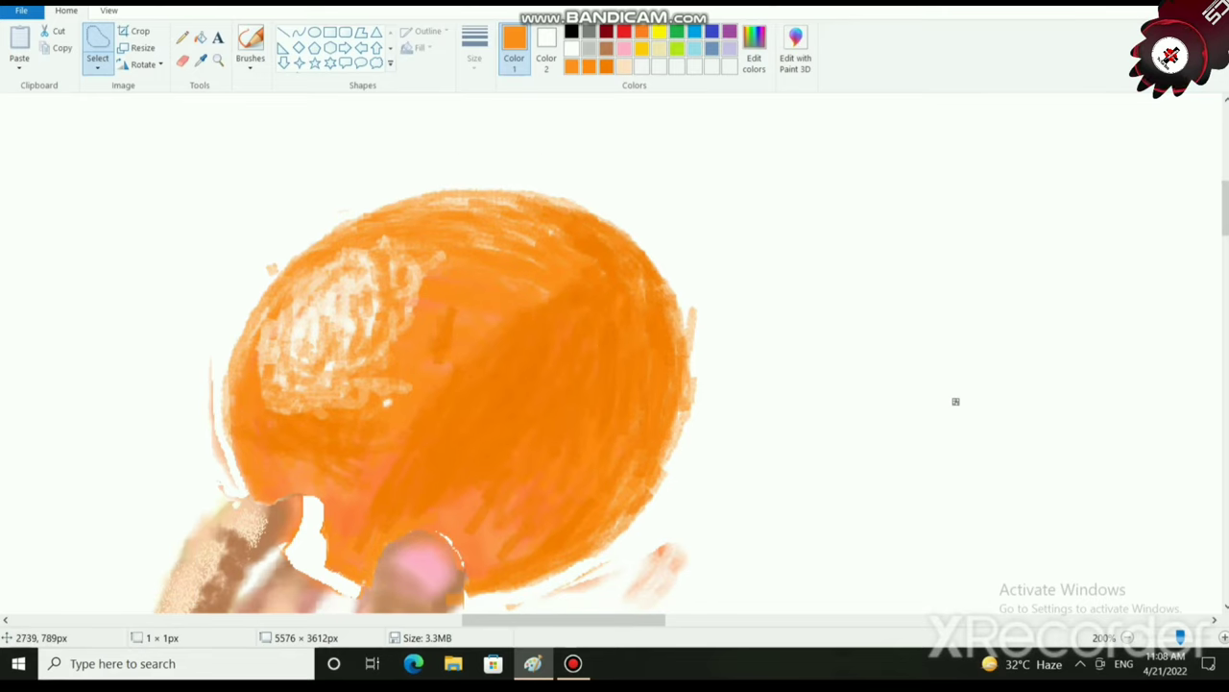
scroll(686, 495, down, 3)
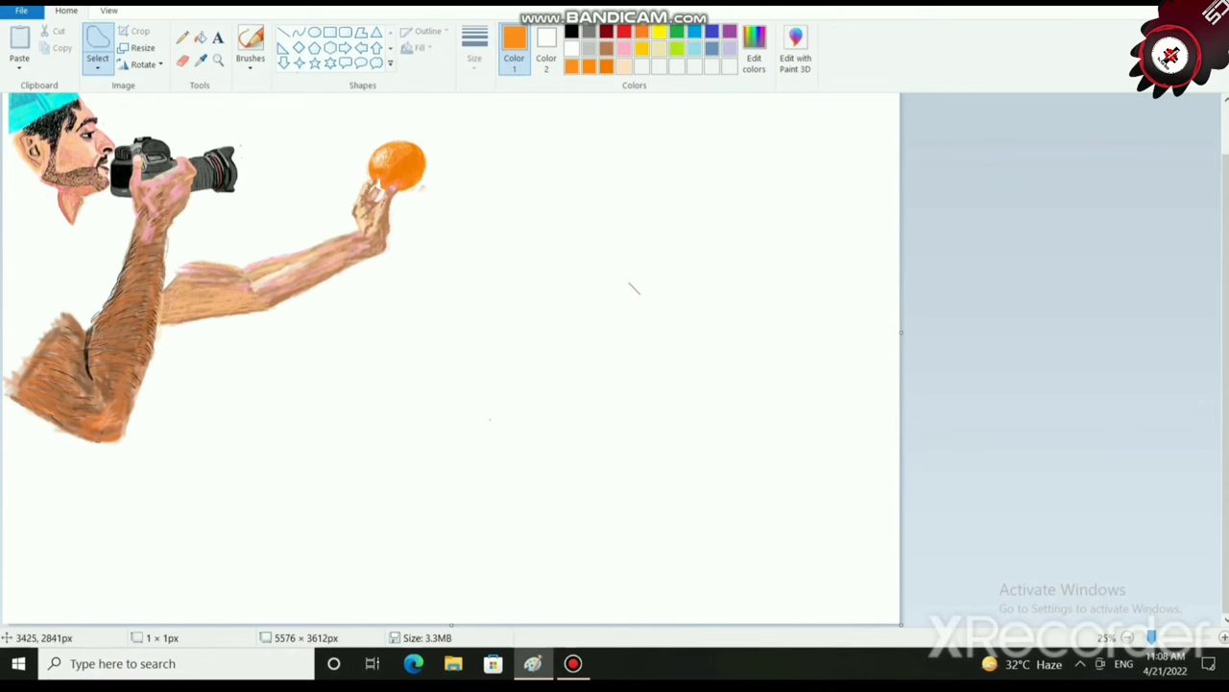
Outline the ball again with a free-form selection that follows its edge and stays clear of the fingertips.
scroll(554, 501, up, 2)
drag(206, 619, 638, 619)
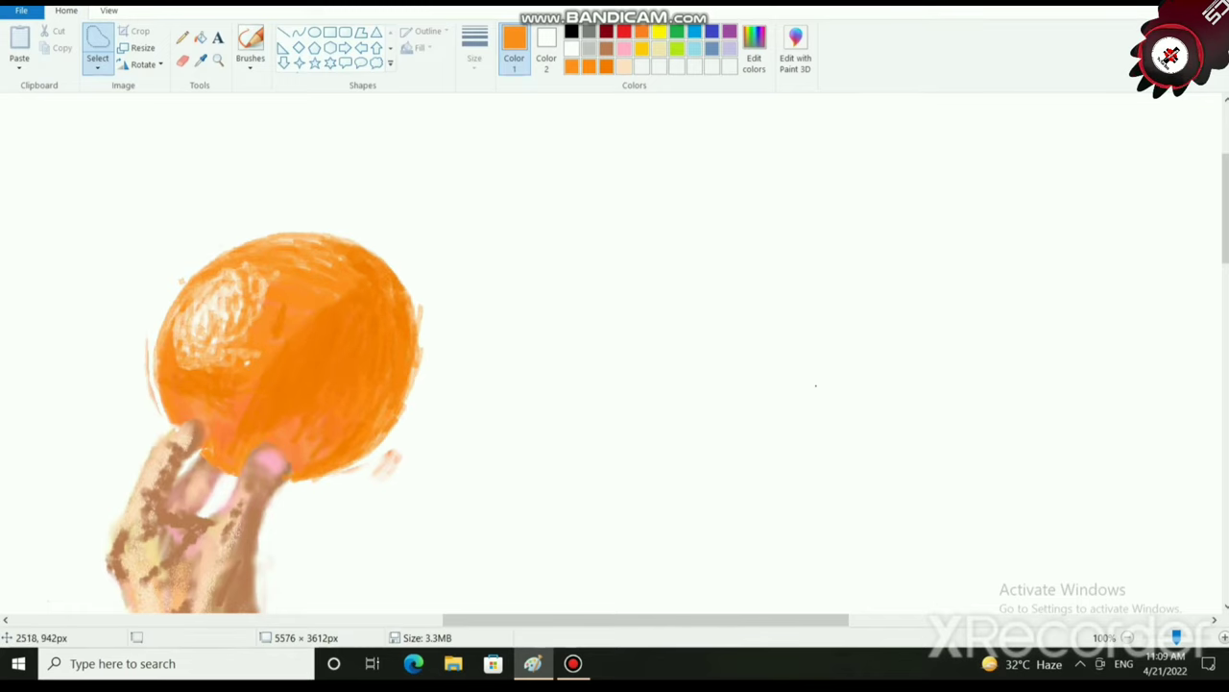
scroll(816, 385, up, 4)
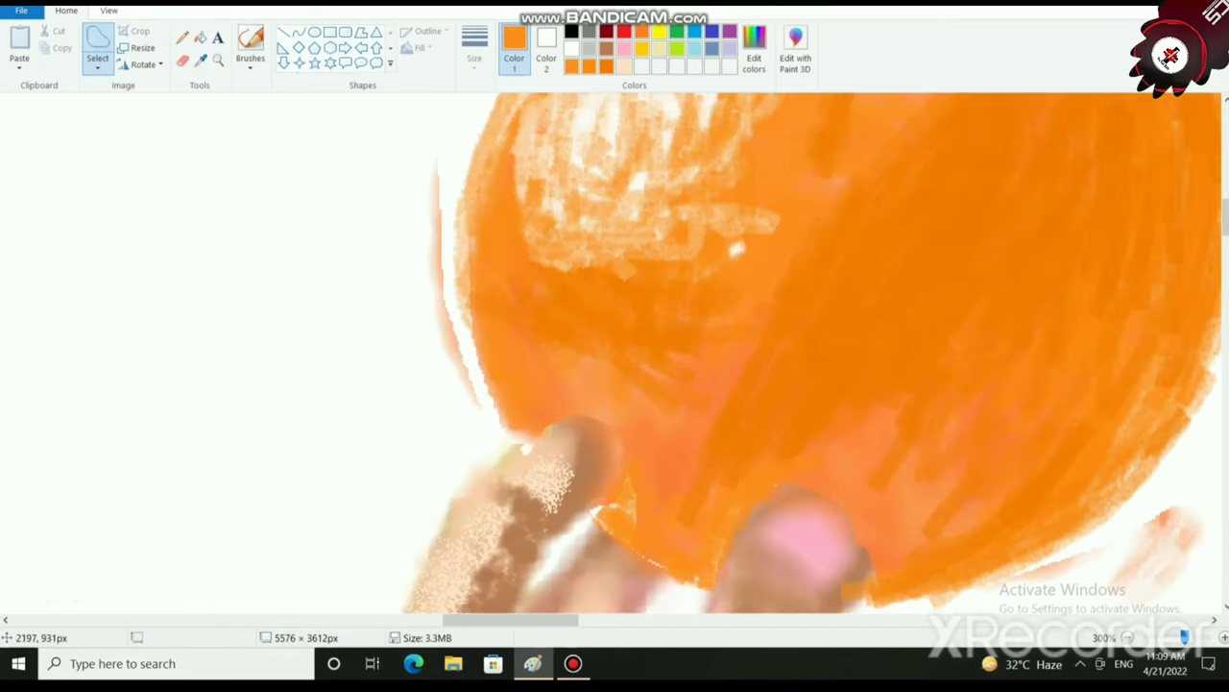
scroll(524, 590, down, 1)
scroll(514, 591, up, 2)
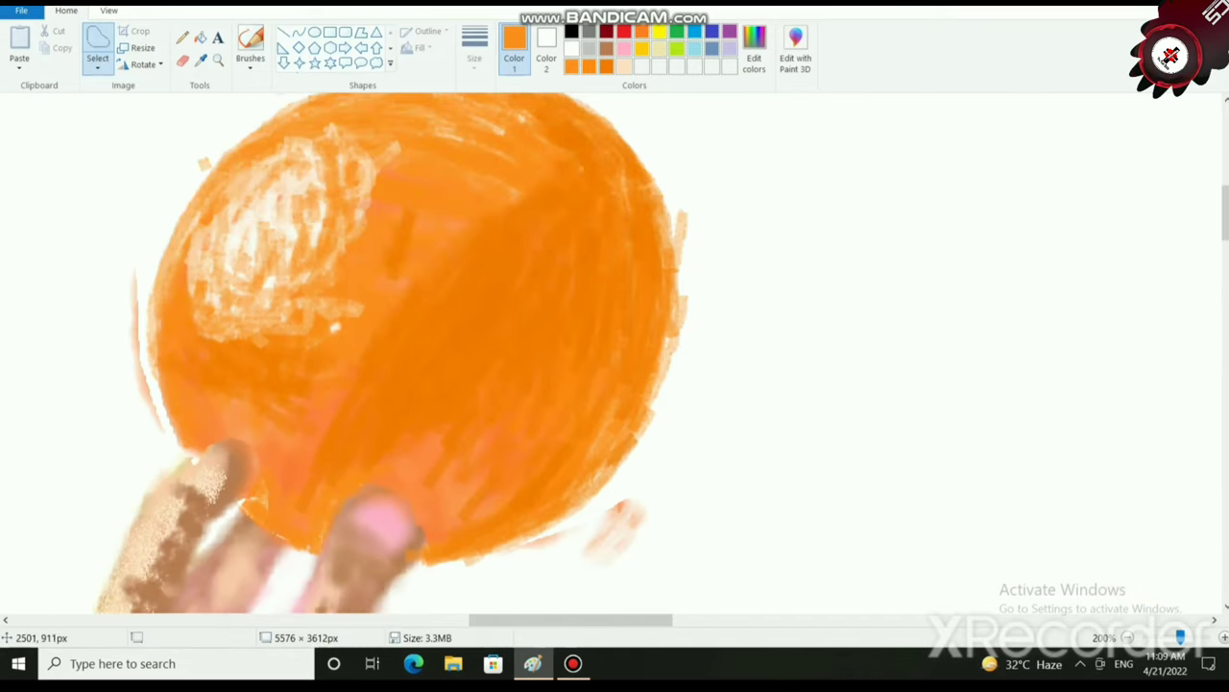
drag(1225, 198, 1225, 207)
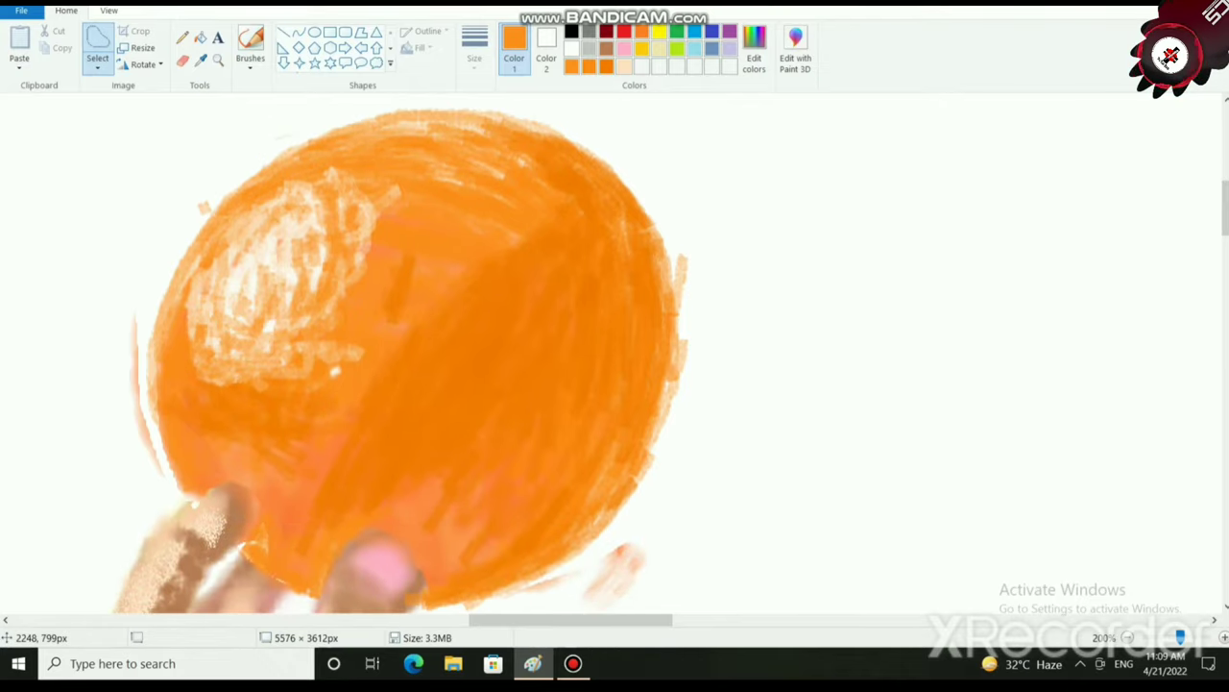
mouse_move(154, 426)
mouse_down()
mouse_move(185, 494)
mouse_move(255, 486)
mouse_move(264, 518)
mouse_move(243, 557)
mouse_move(323, 593)
mouse_move(341, 550)
mouse_move(386, 534)
mouse_move(411, 547)
mouse_move(421, 607)
mouse_move(506, 598)
mouse_move(545, 577)
mouse_move(627, 510)
mouse_move(655, 464)
mouse_move(161, 176)
mouse_move(139, 222)
mouse_move(158, 431)
mouse_up()
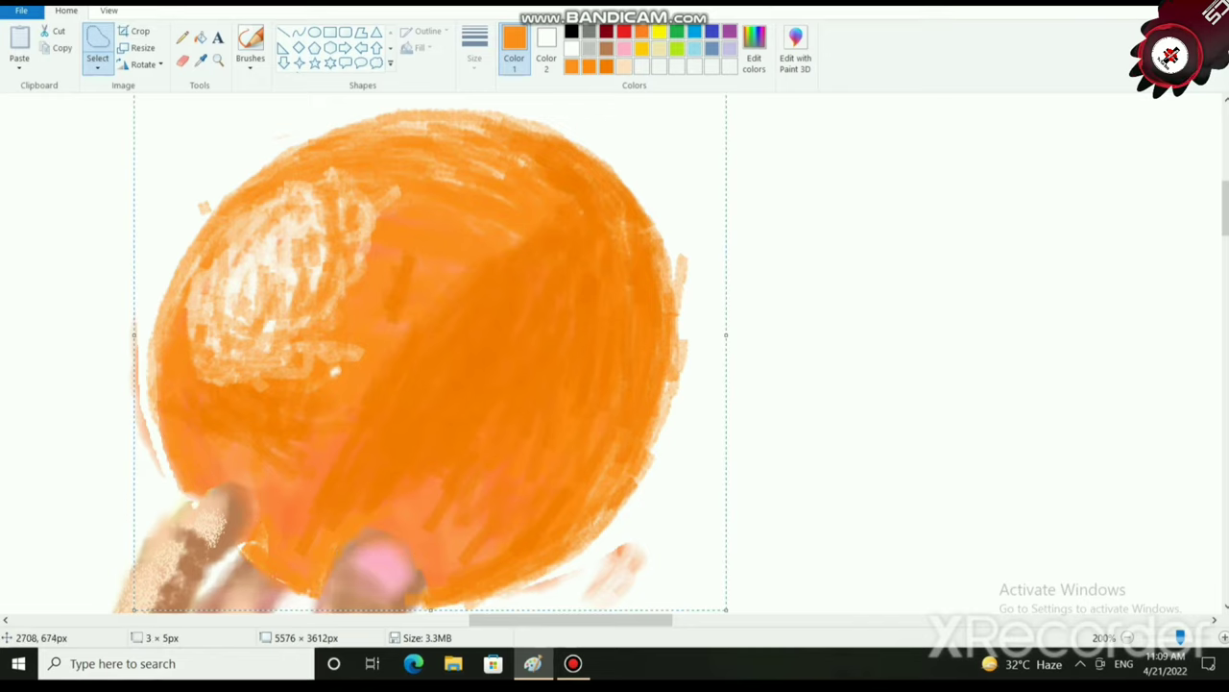
Shrink the selected ball to about 341 × 281 px and move it back above the fingertips.
drag(617, 241, 610, 409)
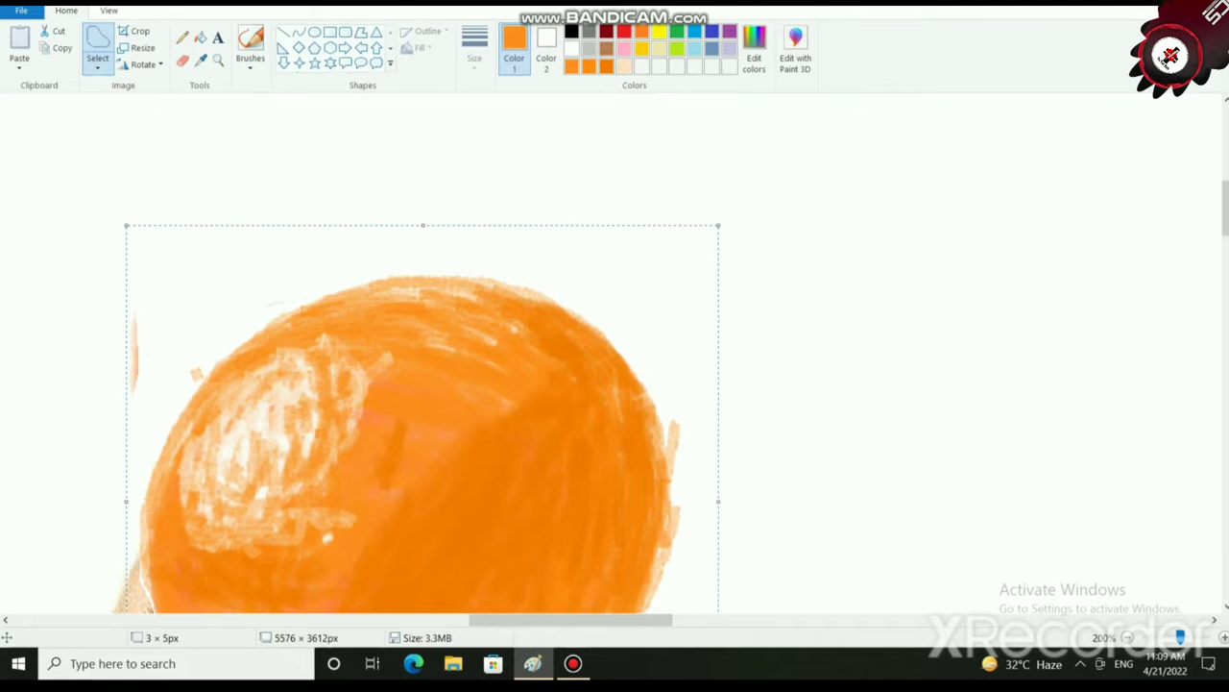
drag(719, 226, 631, 415)
drag(455, 542, 481, 331)
drag(660, 384, 593, 385)
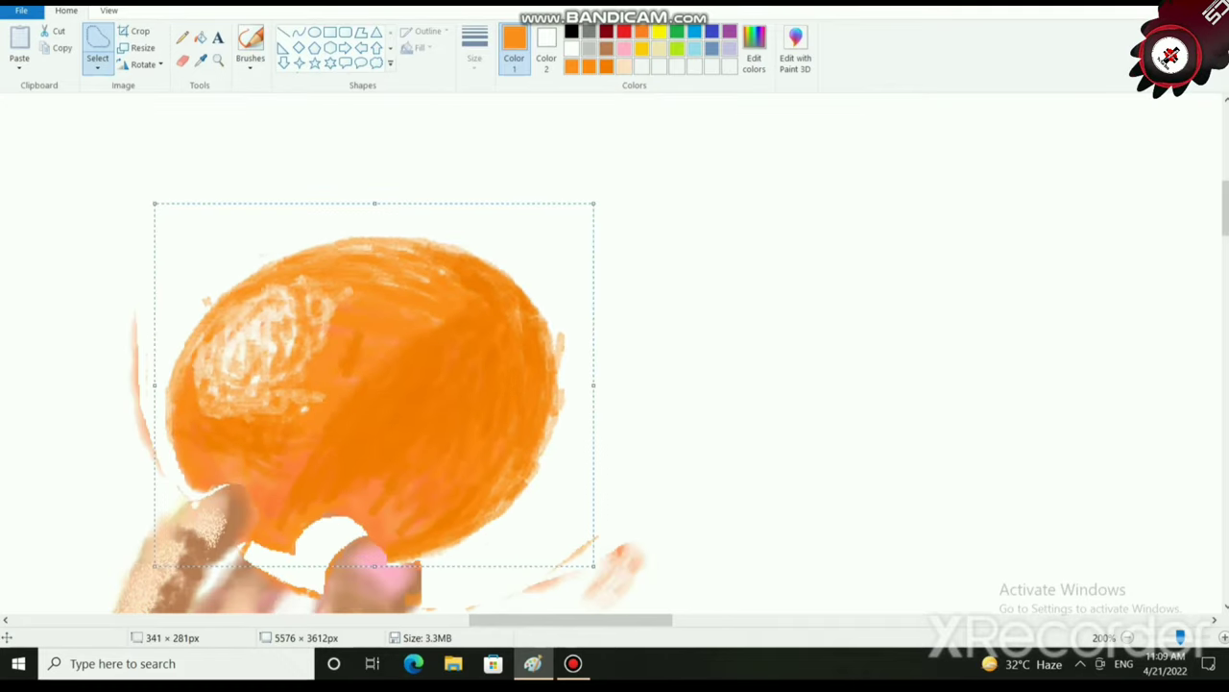
Reshape the selected ball to about 322 × 292 px and shift it slightly away from the face.
drag(375, 204, 375, 183)
drag(593, 182, 557, 190)
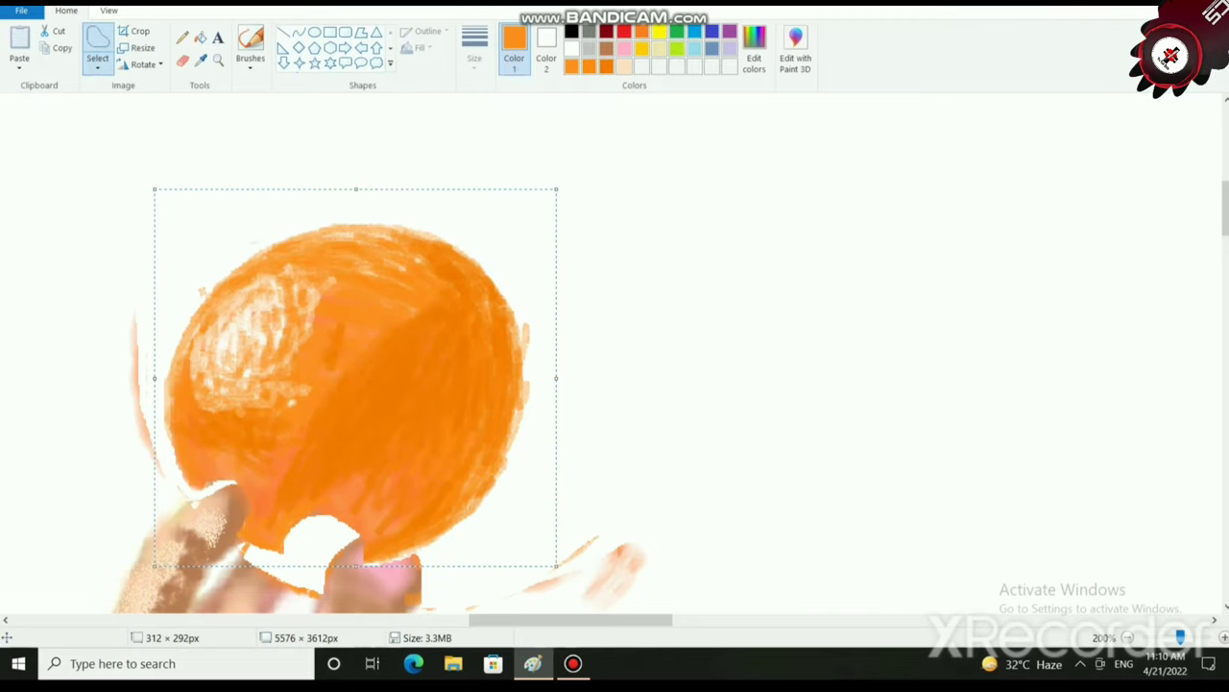
drag(423, 381, 451, 388)
drag(585, 384, 598, 385)
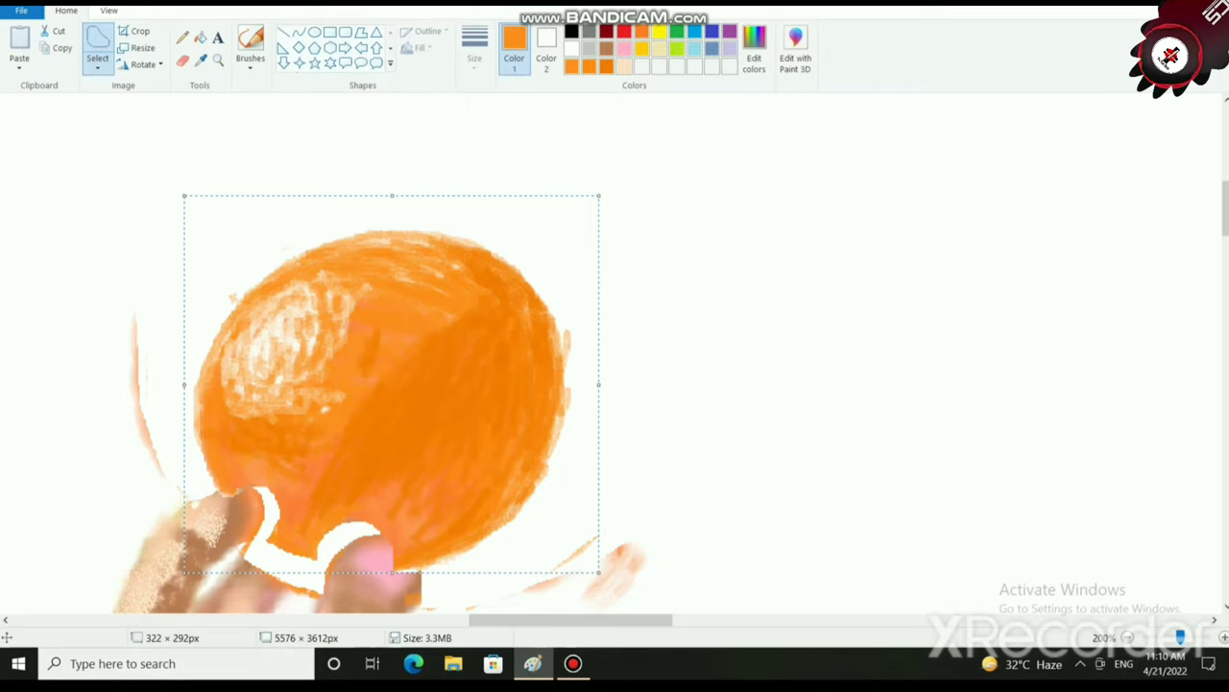
Enlarge the selected ball to about 344 × 324 px and move it down over the fingertips.
drag(185, 196, 177, 192)
drag(325, 366, 353, 385)
drag(631, 209, 644, 181)
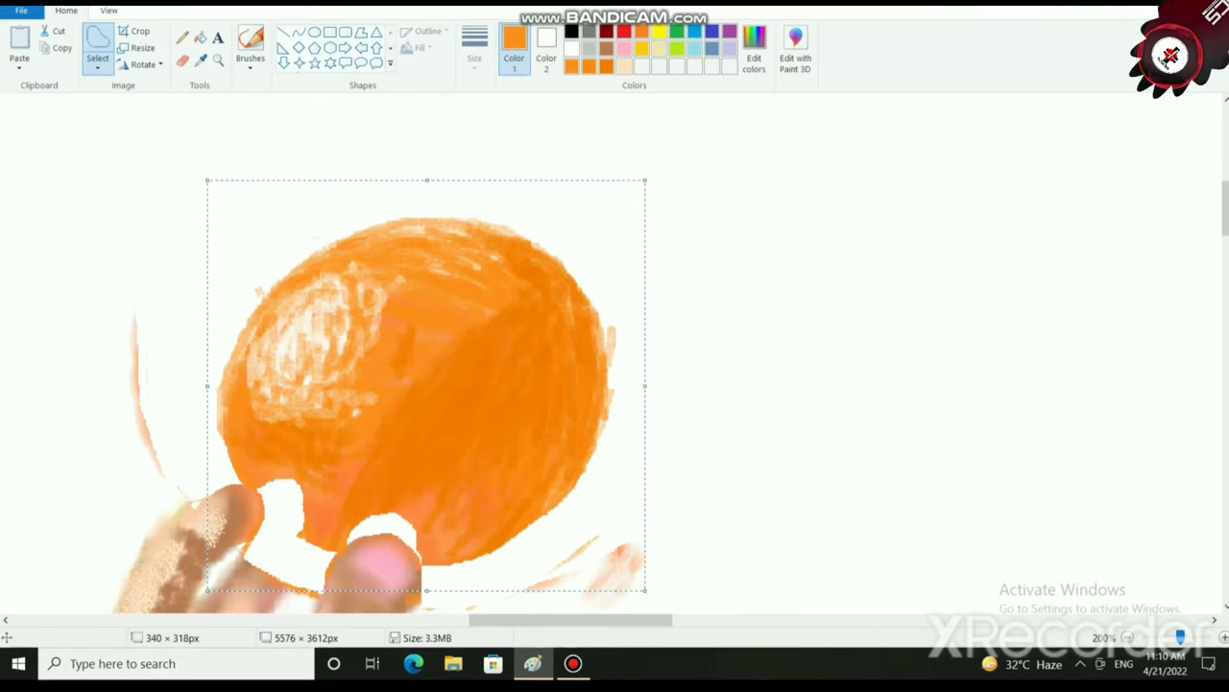
drag(206, 180, 201, 172)
drag(361, 347, 318, 389)
mouse_move(373, 425)
mouse_down()
mouse_move(389, 438)
mouse_move(374, 422)
mouse_up()
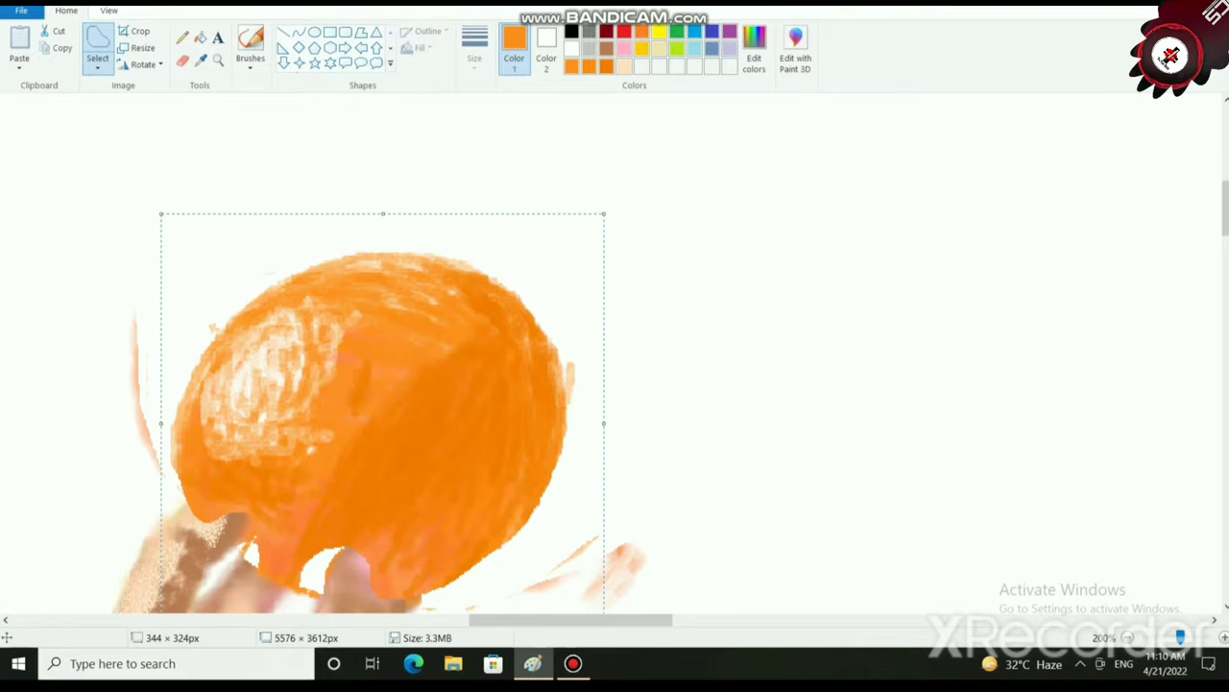
Stretch the selected ball taller to about 345 × 341 px and shift it up and away from the face.
mouse_move(474, 404)
mouse_down()
mouse_move(474, 426)
mouse_move(489, 390)
mouse_move(482, 403)
mouse_up()
mouse_move(612, 212)
mouse_down()
mouse_move(612, 157)
mouse_move(634, 143)
mouse_move(612, 190)
mouse_up()
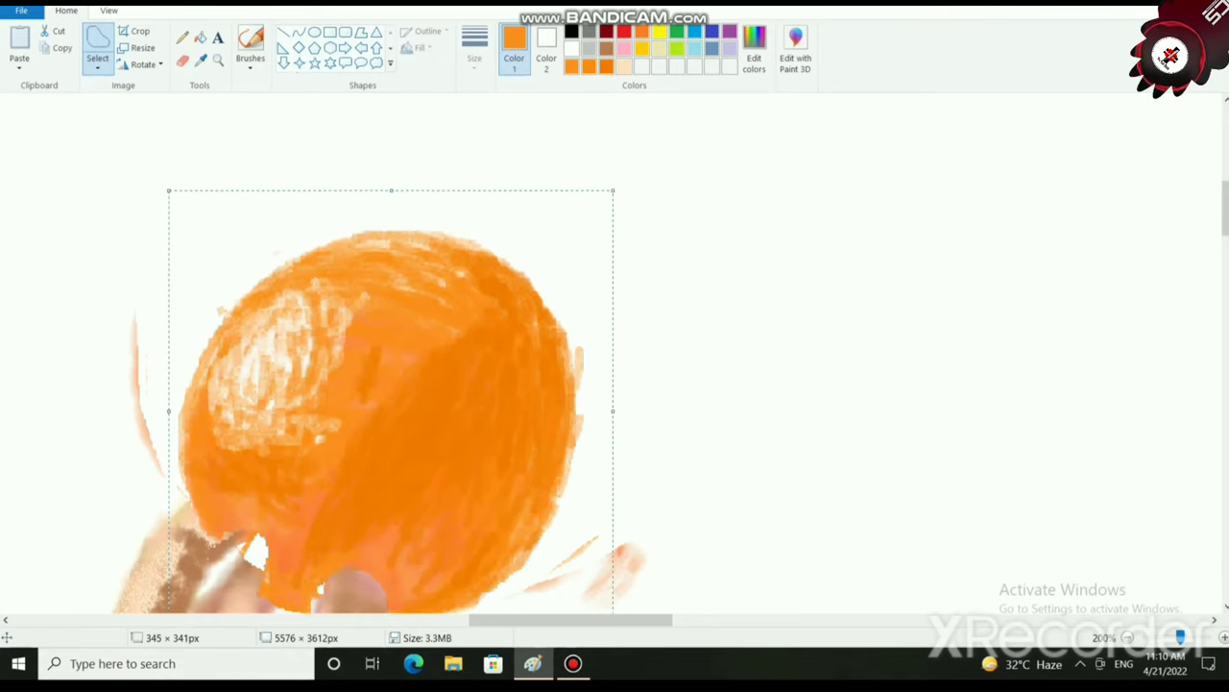
drag(450, 430, 470, 407)
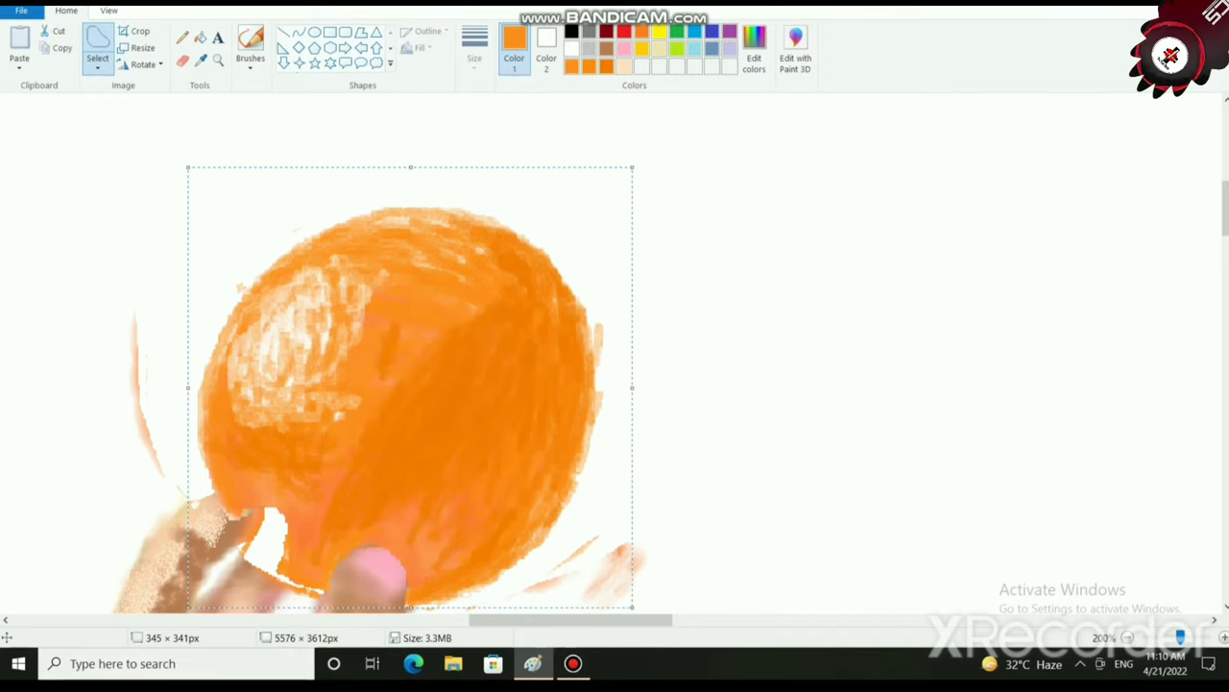
Readjust the selected ball to about 344 × 340 px while keeping it above the fingertips.
drag(633, 167, 624, 195)
mouse_move(386, 365)
mouse_down()
mouse_move(373, 329)
mouse_move(394, 352)
mouse_up()
key(ctrl+z)
key(ctrl+z)
key(ctrl+z)
key(ctrl+z)
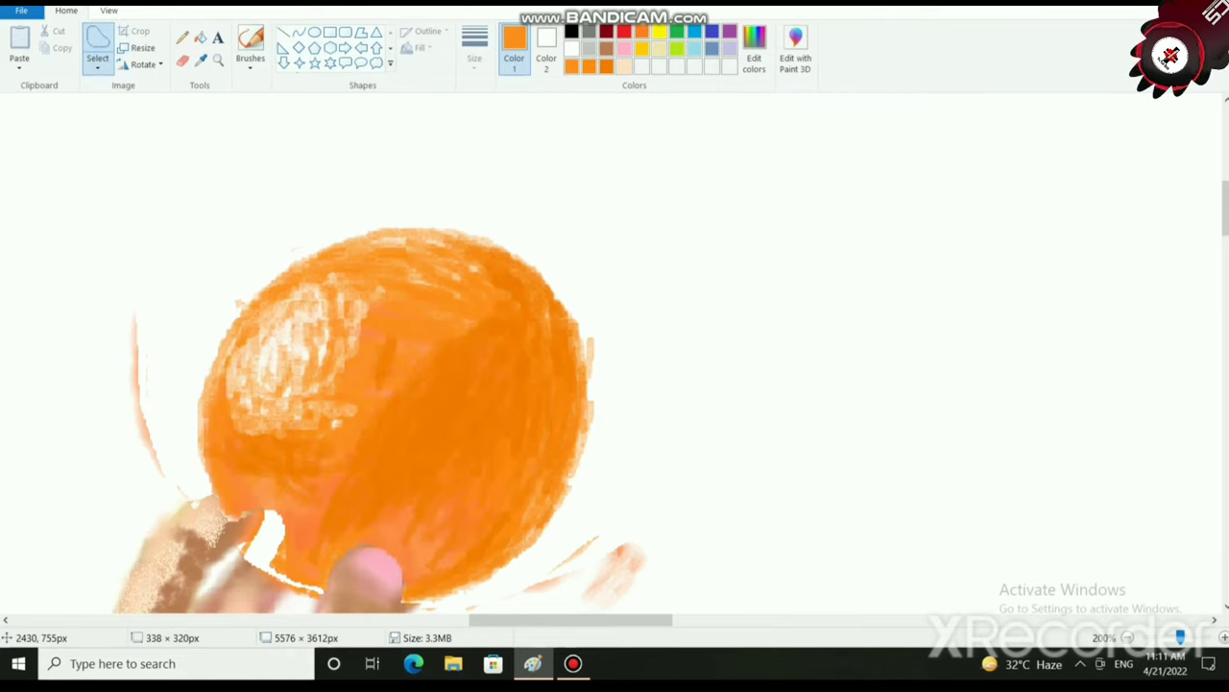
key(ctrl+z)
key(ctrl+z)
key(ctrl+z)
key(ctrl+z)
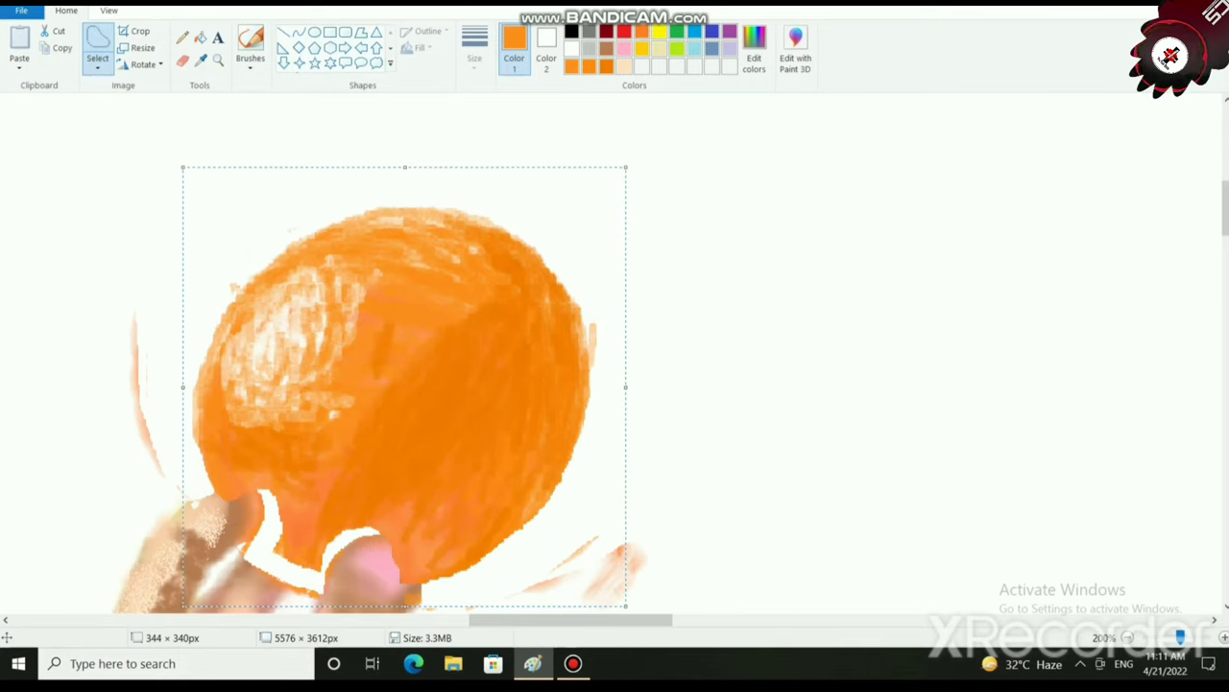
Lower the resized ball until it rests on the fingertips and deselect it.
key(ctrl+z)
key(ctrl+z)
key(ctrl+z)
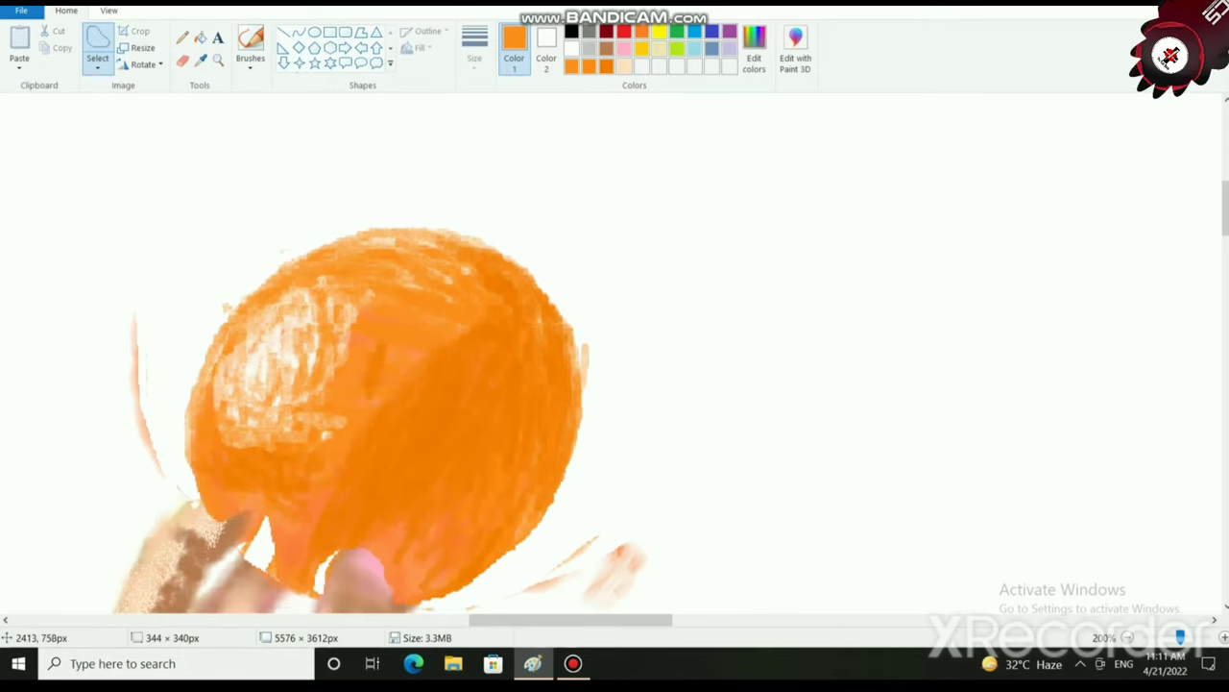
drag(366, 374, 365, 378)
click(744, 364)
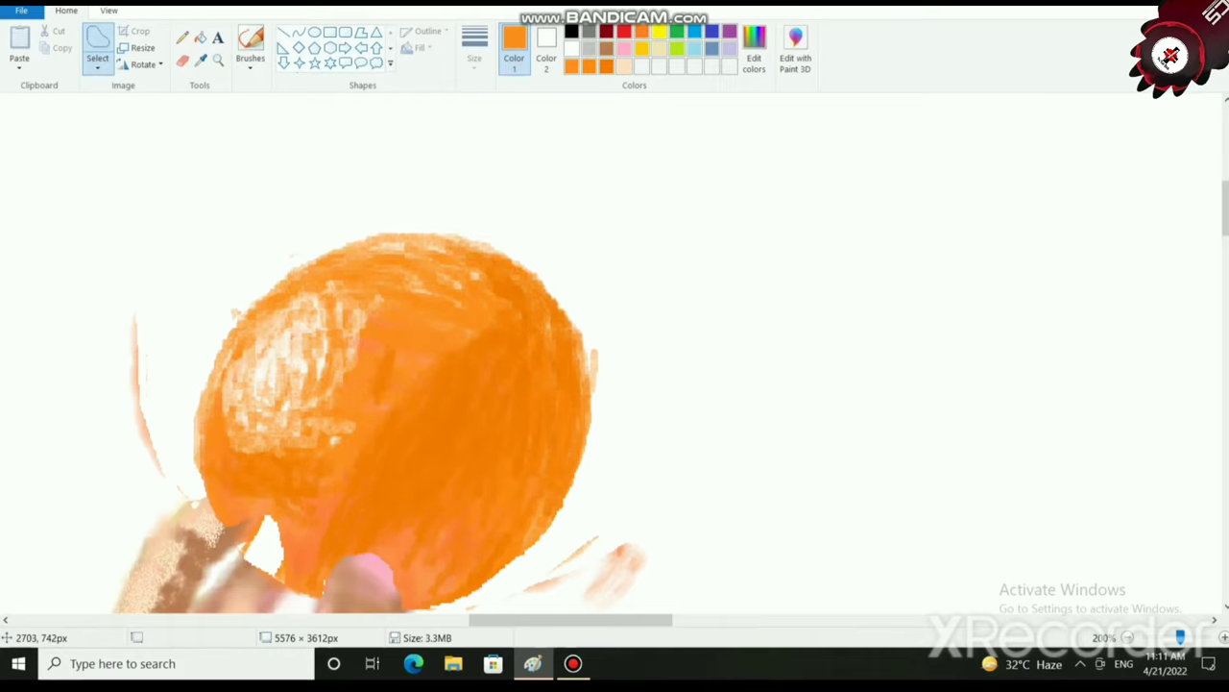
Fill the white gap in the ball between the two fingertips with orange brush strokes.
scroll(816, 351, down, 3)
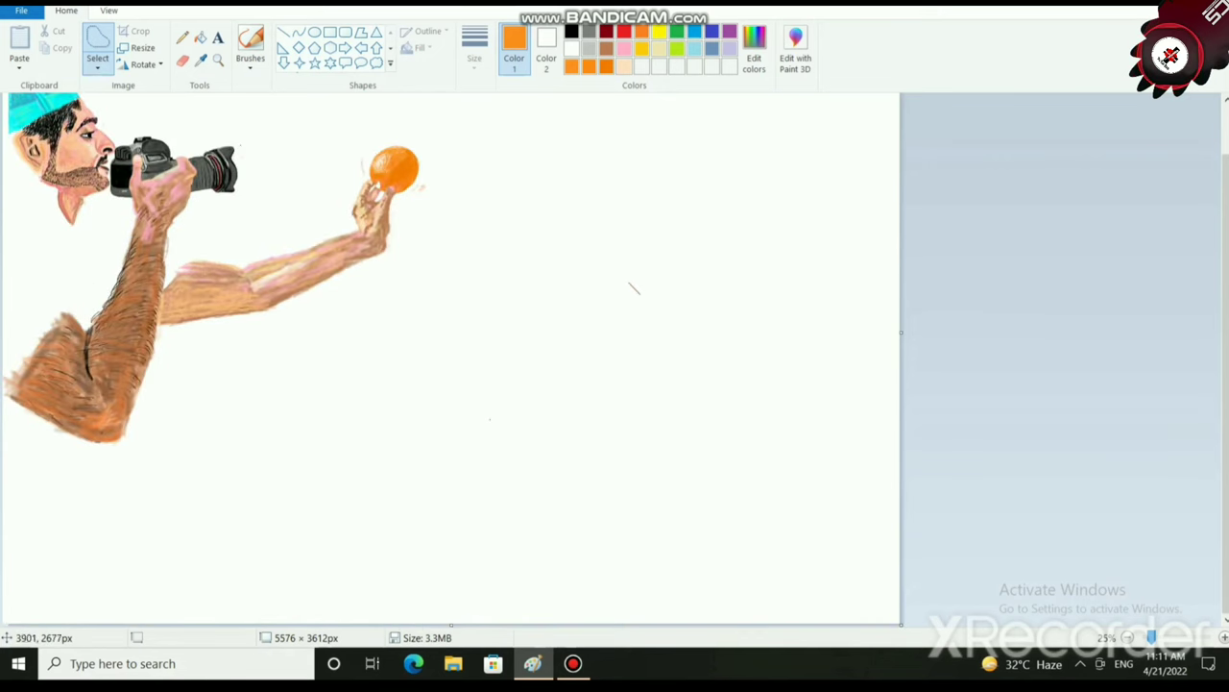
scroll(695, 574, up, 3)
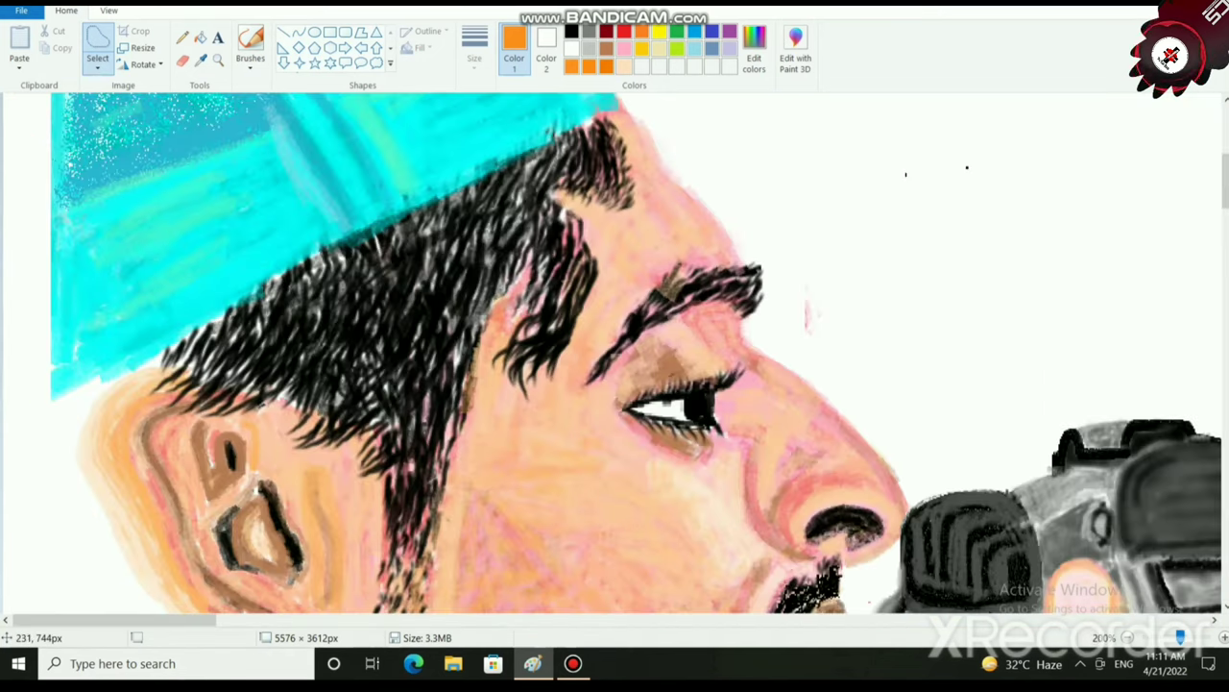
drag(183, 620, 610, 620)
scroll(688, 490, down, 3)
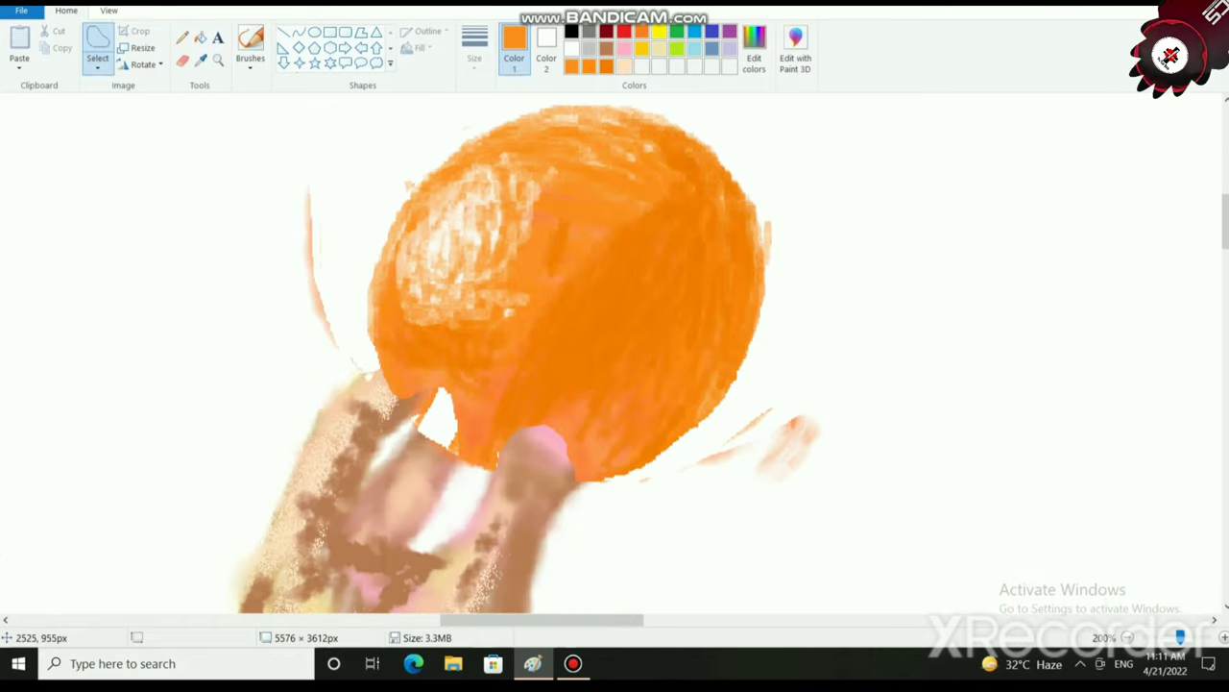
click(606, 49)
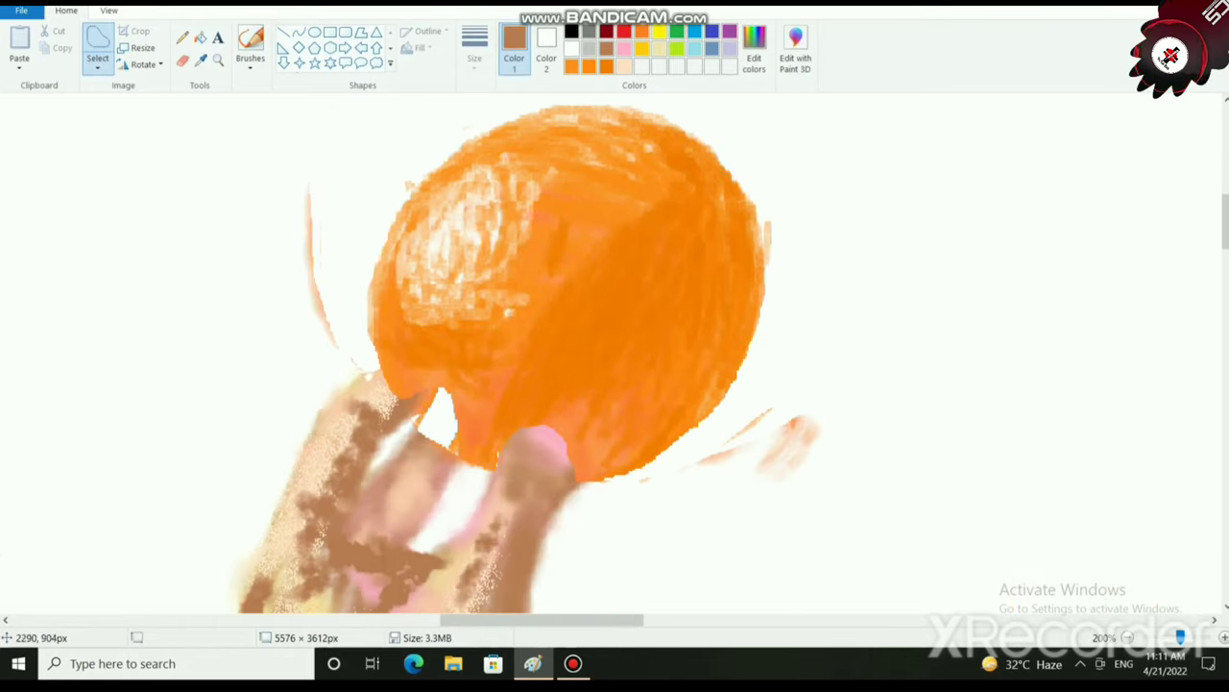
click(251, 66)
click(349, 125)
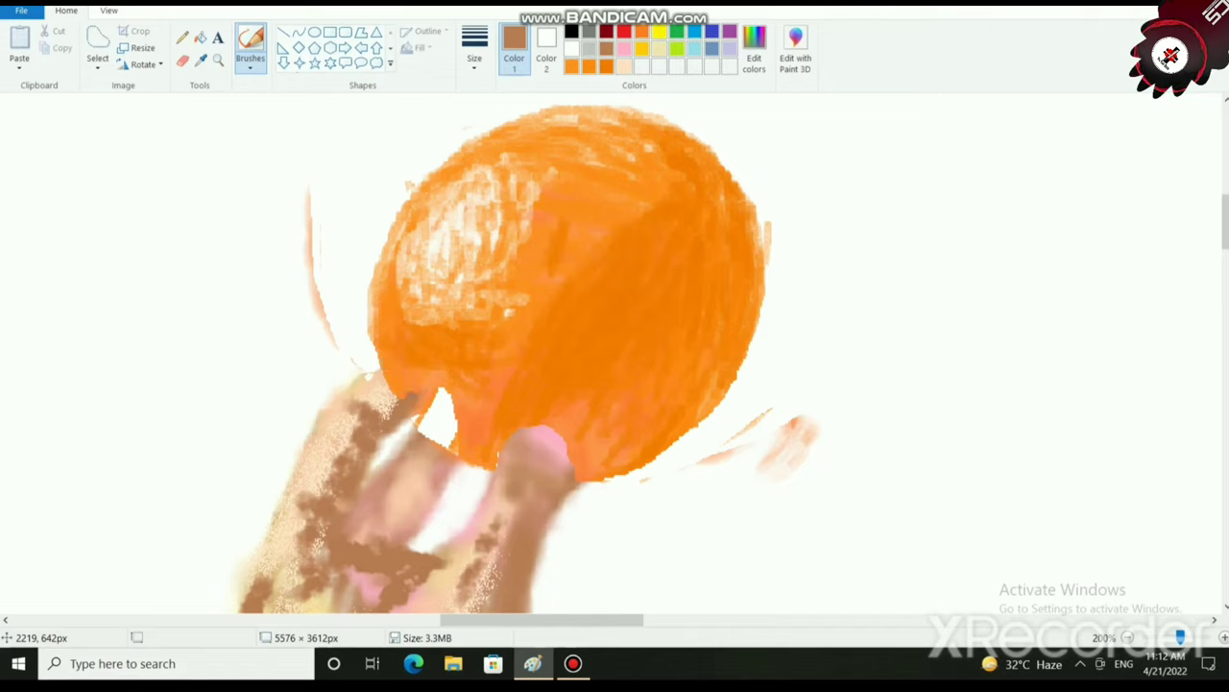
click(571, 66)
mouse_move(446, 434)
mouse_down()
mouse_move(423, 423)
mouse_move(435, 395)
mouse_move(447, 434)
mouse_move(451, 423)
mouse_up()
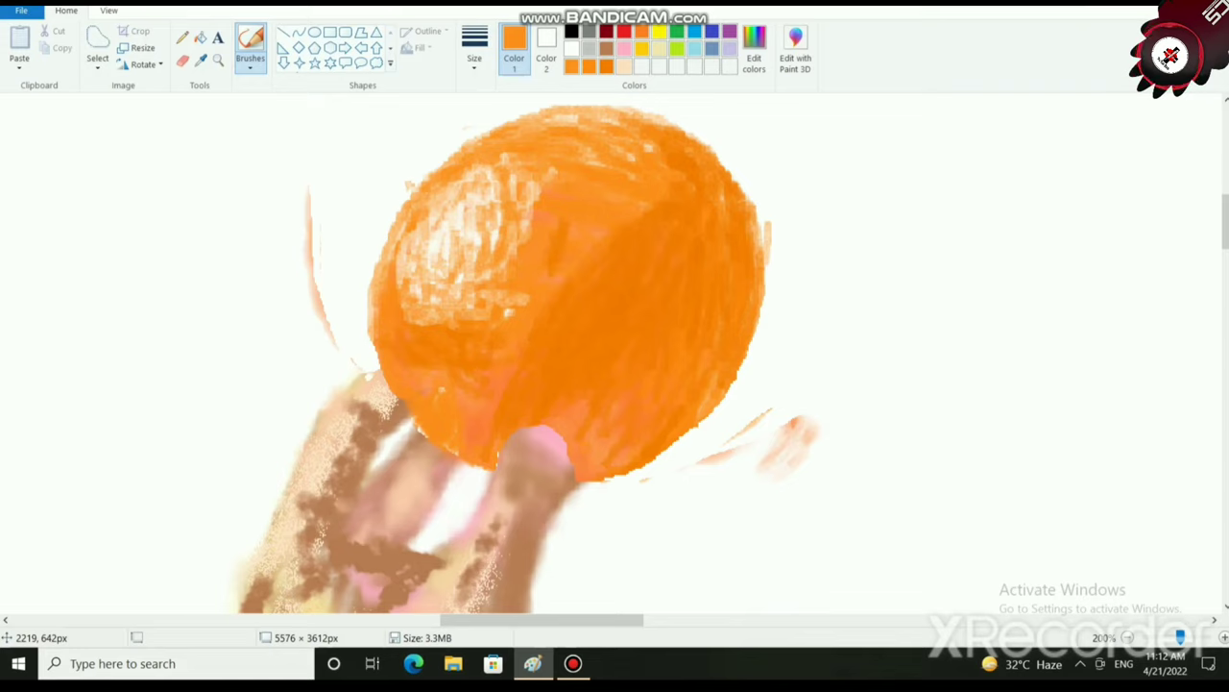
Extend the front fingertip over the ball with a light peach nail and a brown outline around it.
click(624, 66)
mouse_move(555, 421)
mouse_down()
mouse_move(546, 428)
mouse_move(567, 409)
mouse_move(546, 422)
mouse_move(570, 440)
mouse_move(573, 411)
mouse_up()
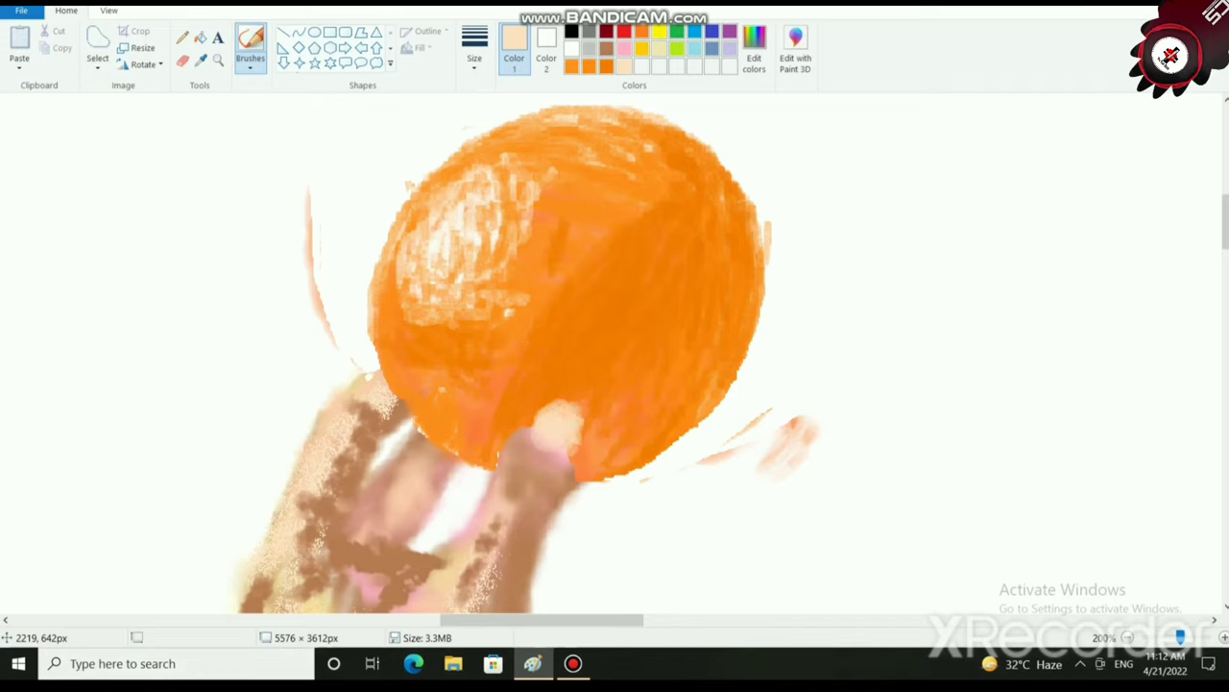
click(606, 48)
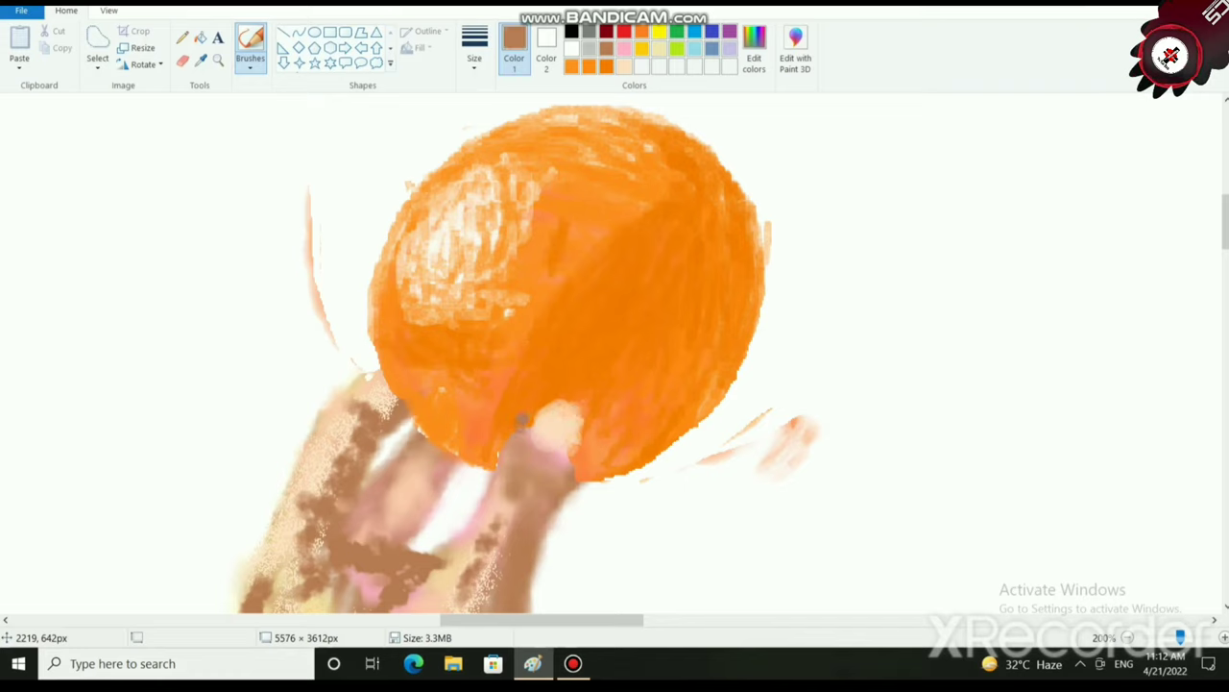
drag(520, 430, 501, 448)
drag(580, 399, 580, 476)
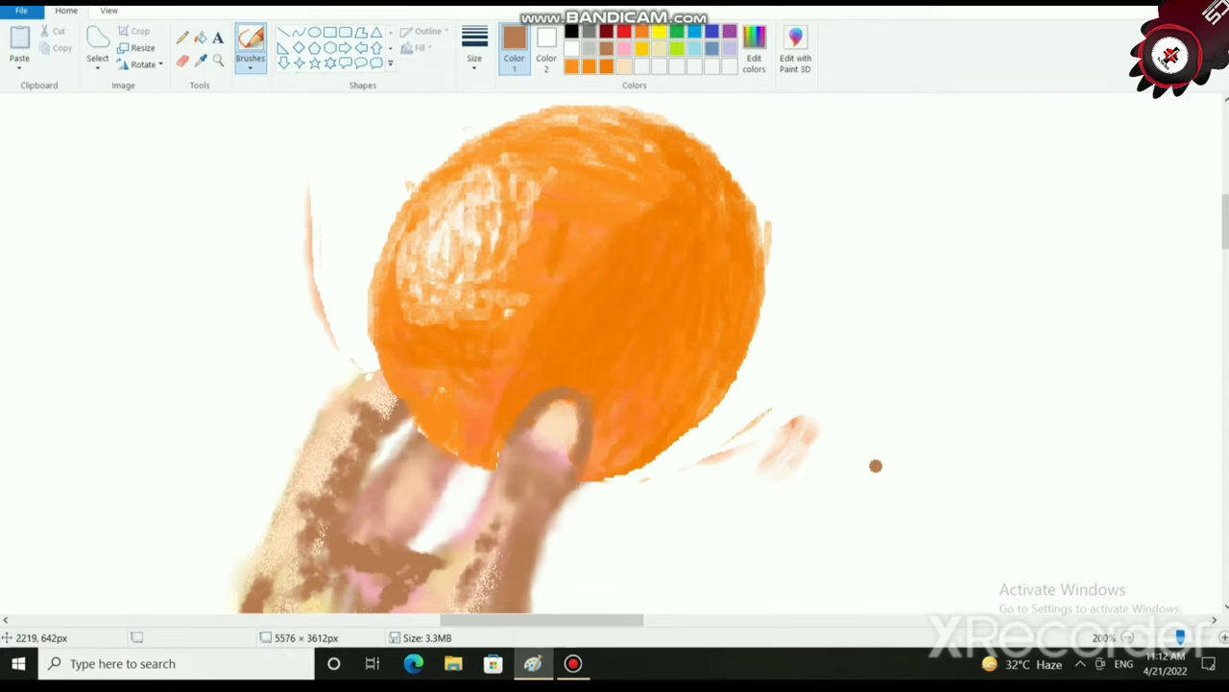
Review the whole painting in full screen and examine the cap, face, beard and camera up close.
scroll(889, 439, down, 3)
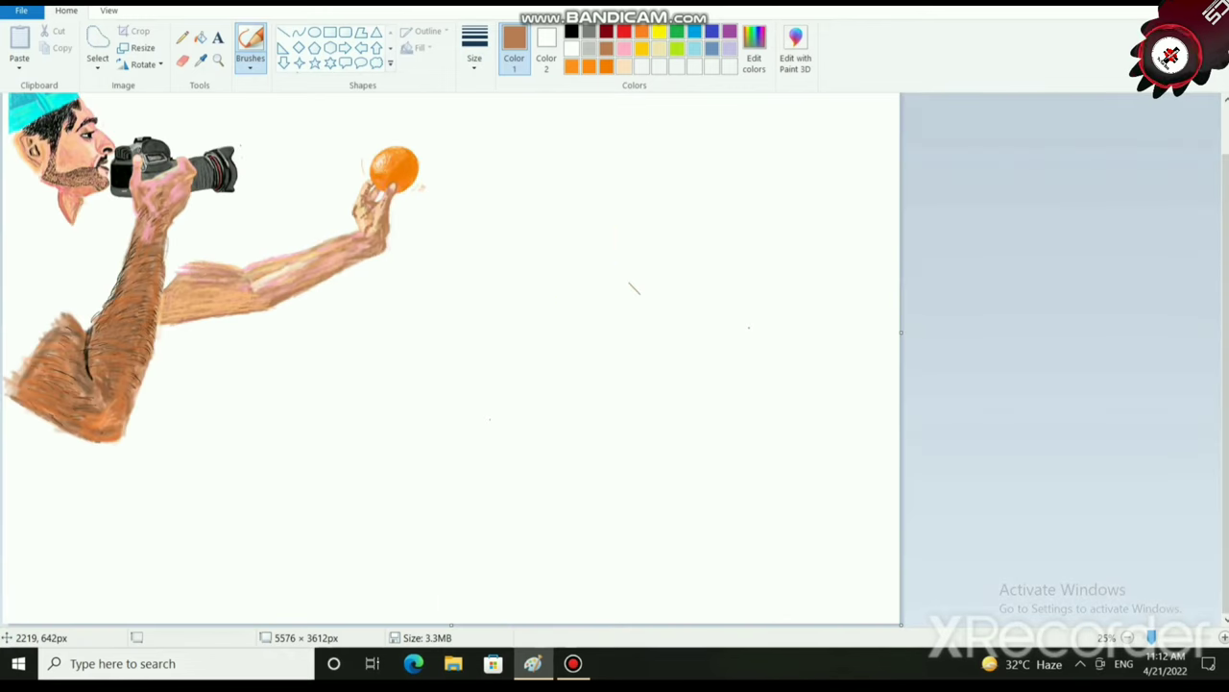
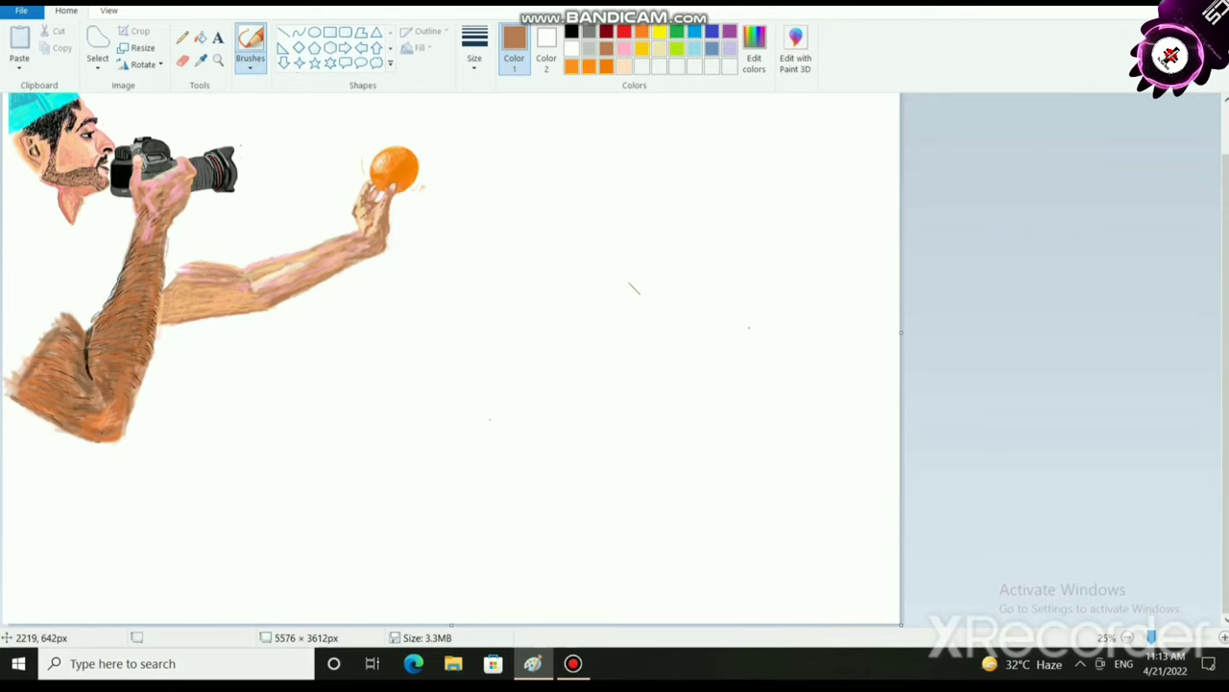
scroll(451, 288, up, 1)
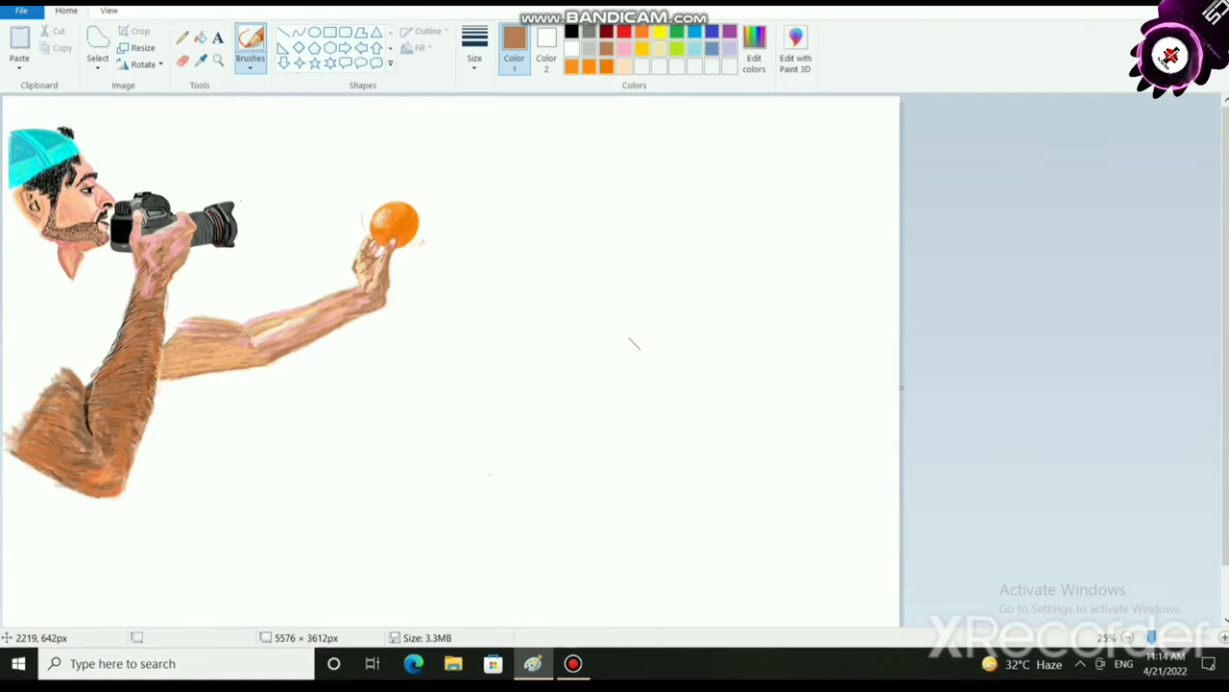
click(109, 9)
click(193, 47)
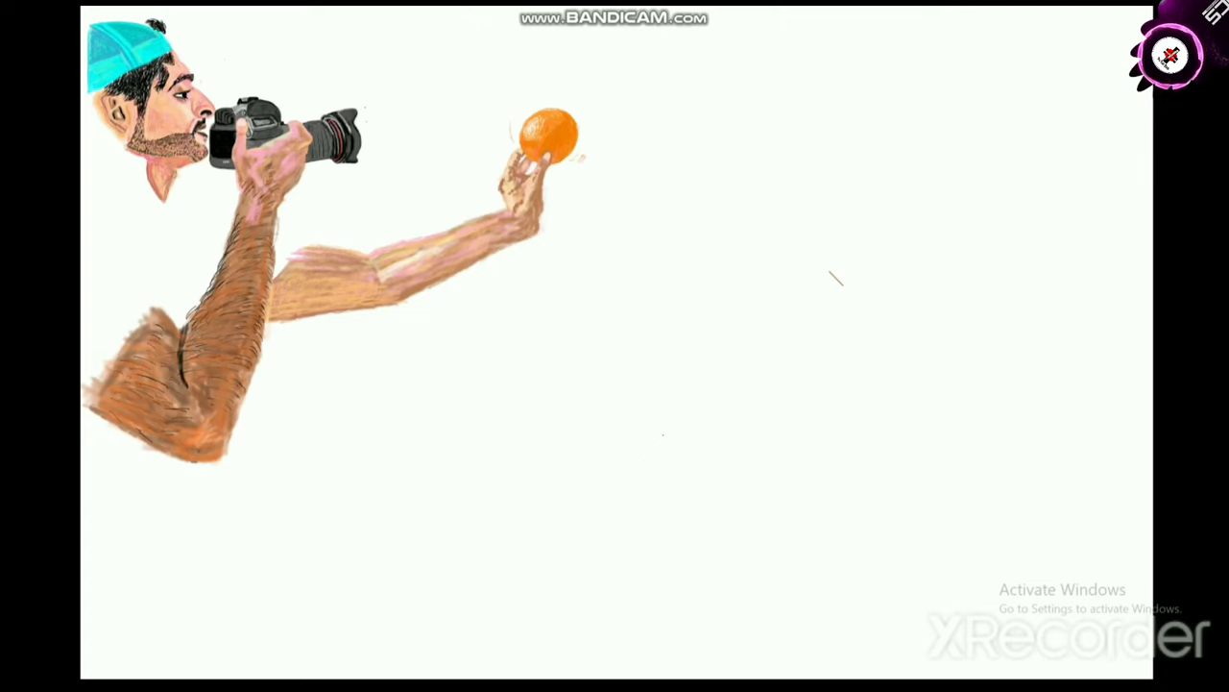
key(Escape)
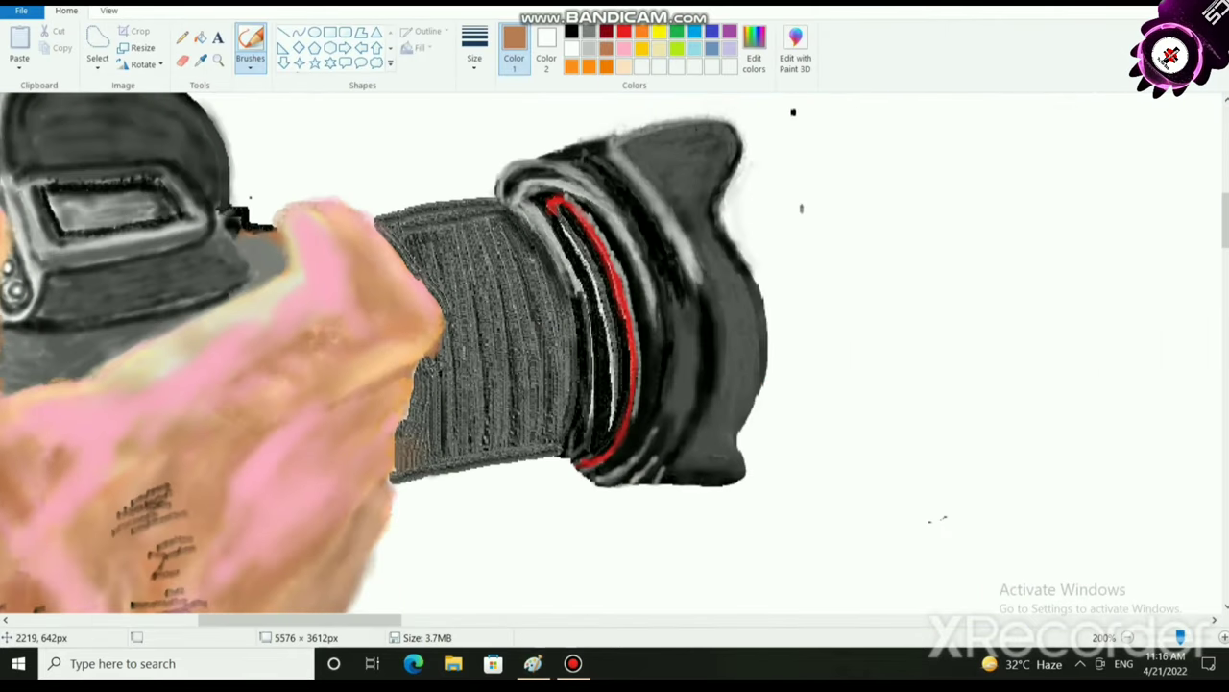
drag(300, 619, 166, 619)
scroll(263, 480, left, 3)
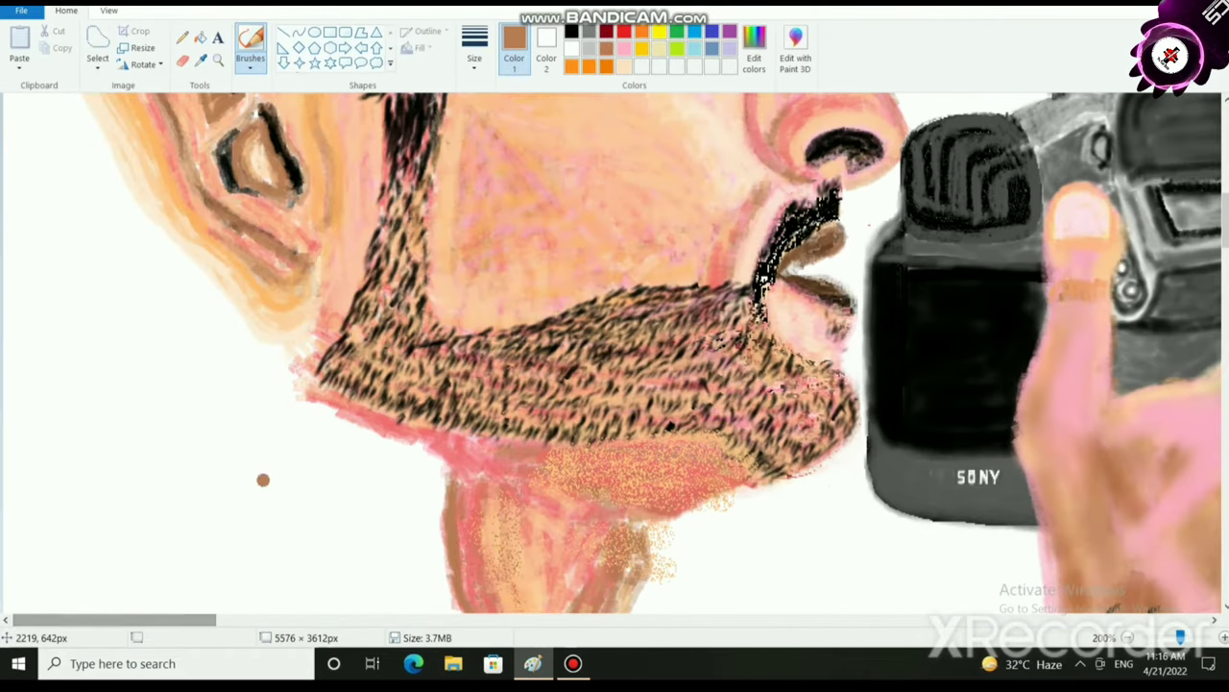
scroll(451, 360, up, 10)
scroll(450, 359, down, 10)
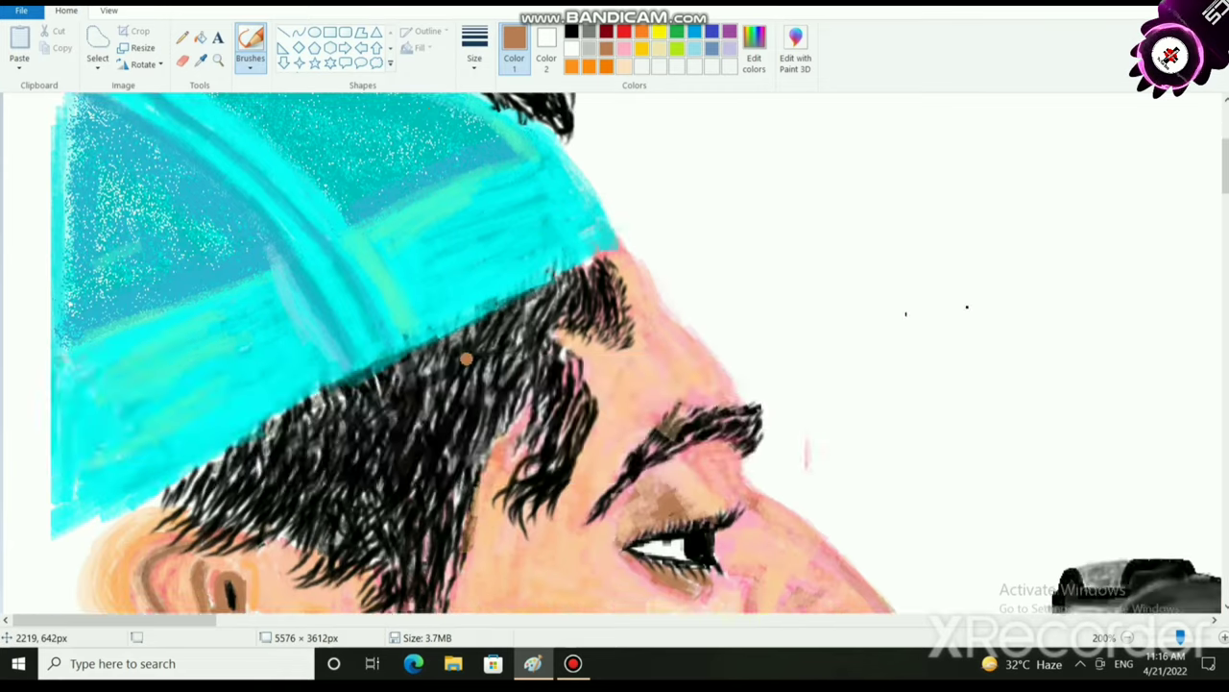
scroll(862, 482, down, 3)
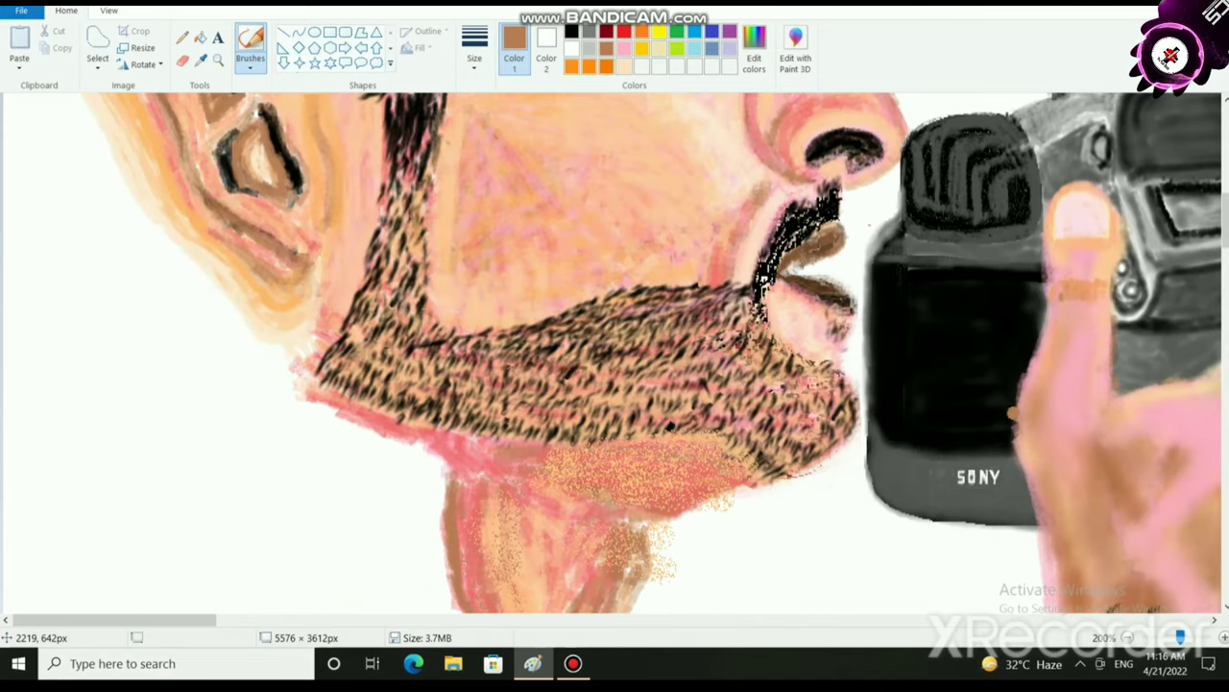
drag(192, 619, 312, 620)
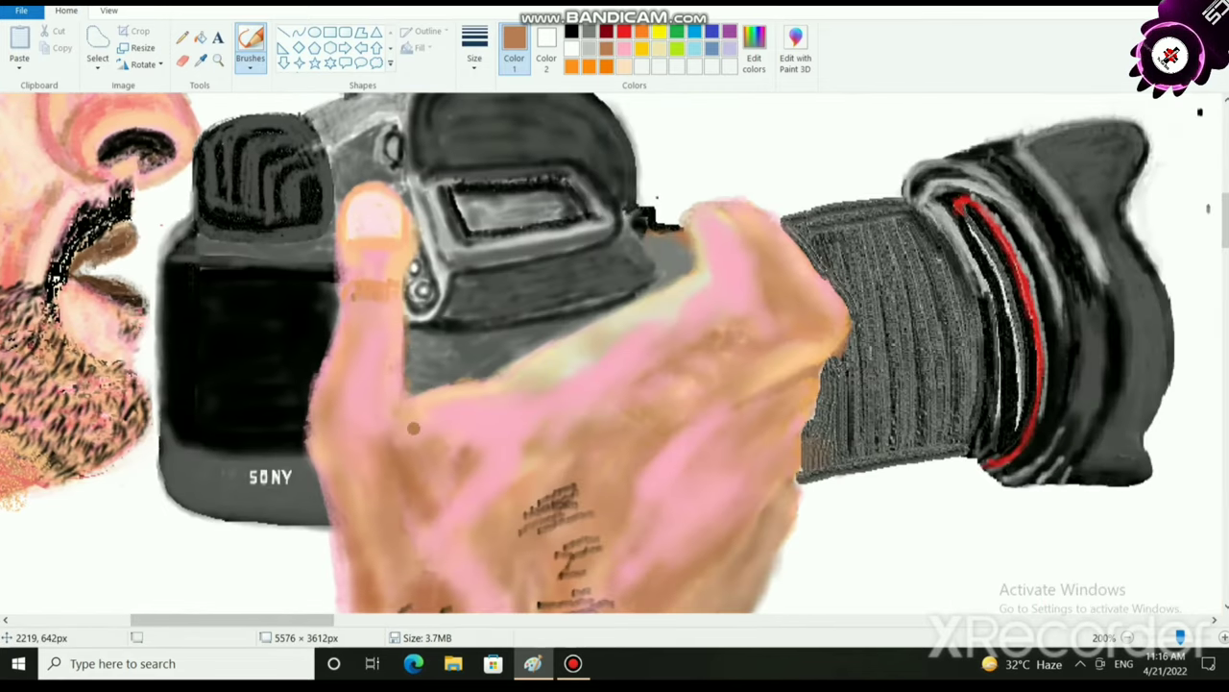
Examine the camera grip, the hairy forearm, the orange ball and the outstretched arm up close, then the whole composition.
scroll(422, 425, up, 1)
scroll(457, 417, up, 1)
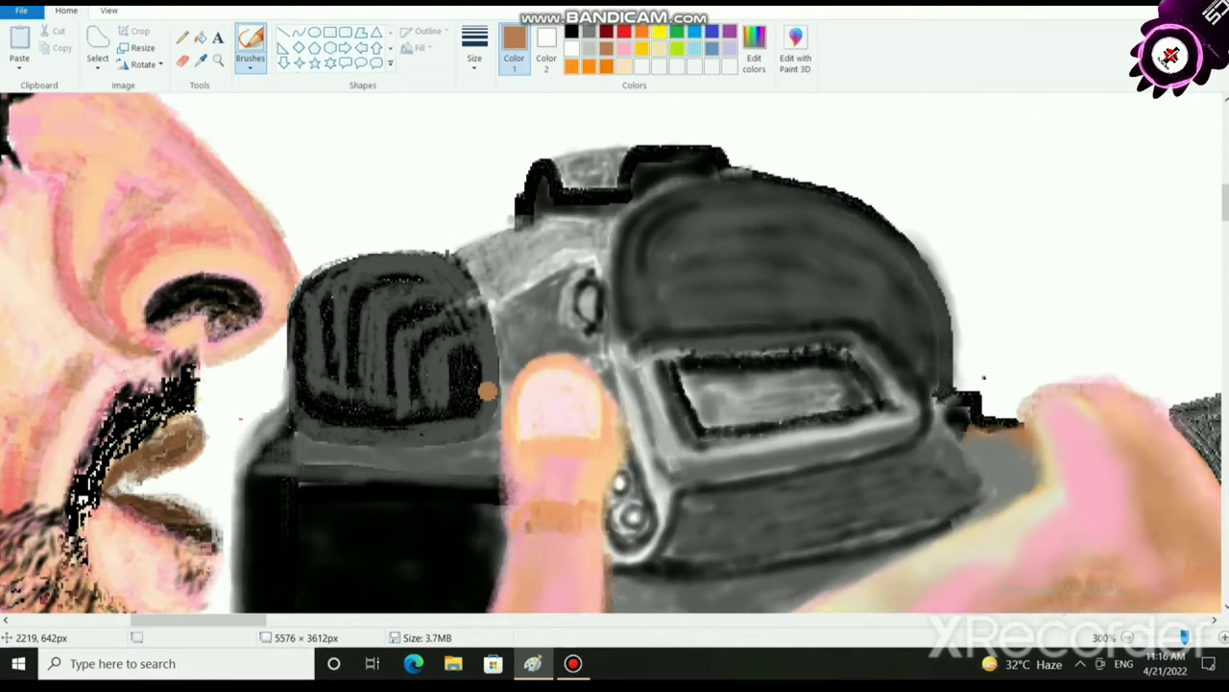
scroll(577, 376, down, 10)
scroll(634, 376, down, 1)
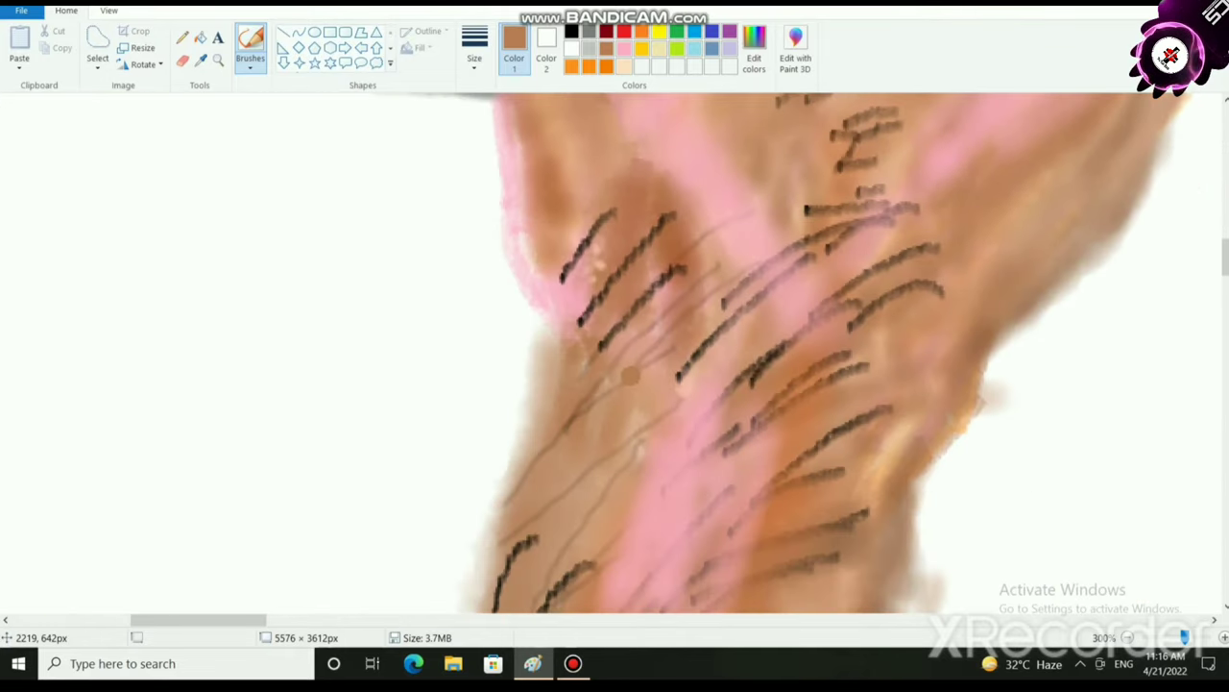
scroll(615, 384, down, 2)
drag(498, 620, 768, 619)
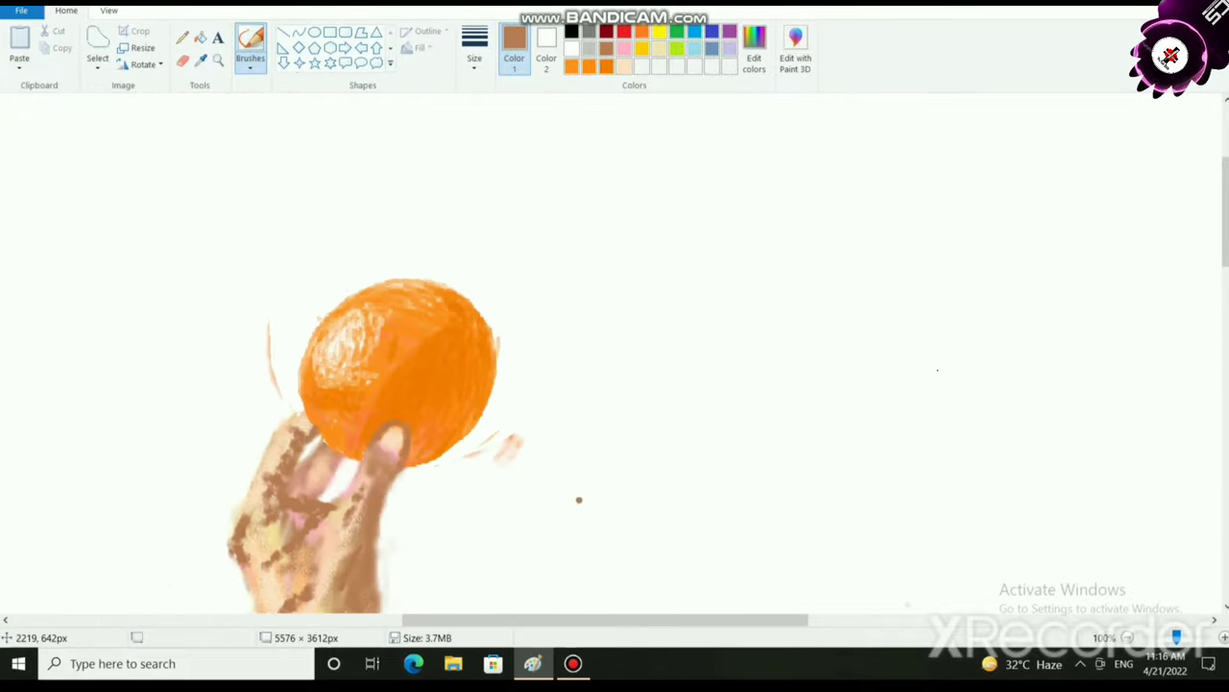
scroll(578, 499, up, 1)
scroll(664, 559, down, 2)
scroll(711, 507, up, 1)
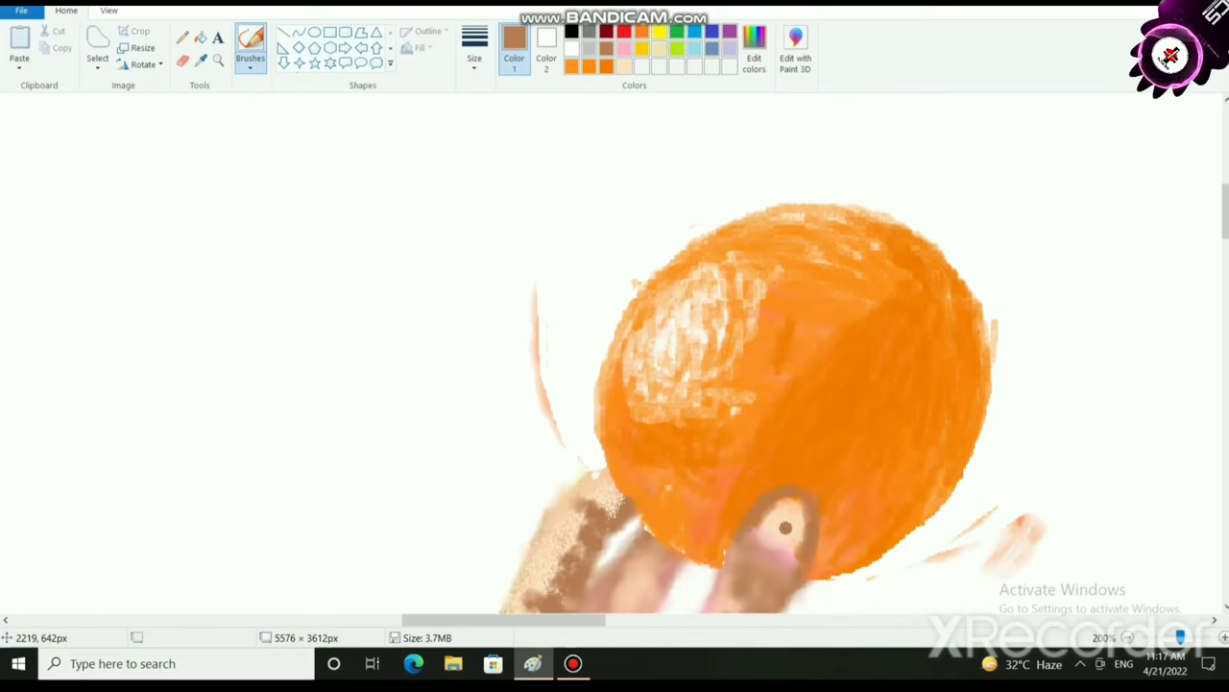
scroll(643, 513, down, 3)
scroll(451, 356, up, 1)
scroll(451, 355, down, 2)
scroll(253, 253, up, 1)
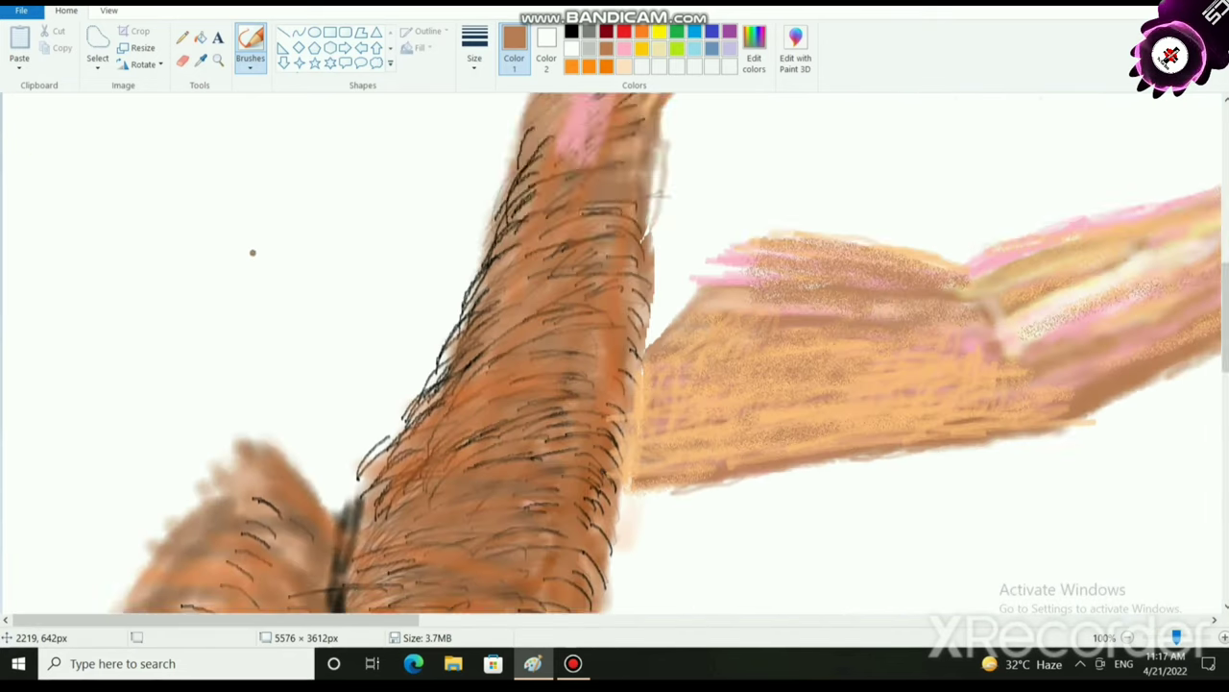
scroll(253, 252, down, 1)
scroll(348, 332, down, 1)
scroll(415, 110, up, 1)
scroll(415, 109, up, 2)
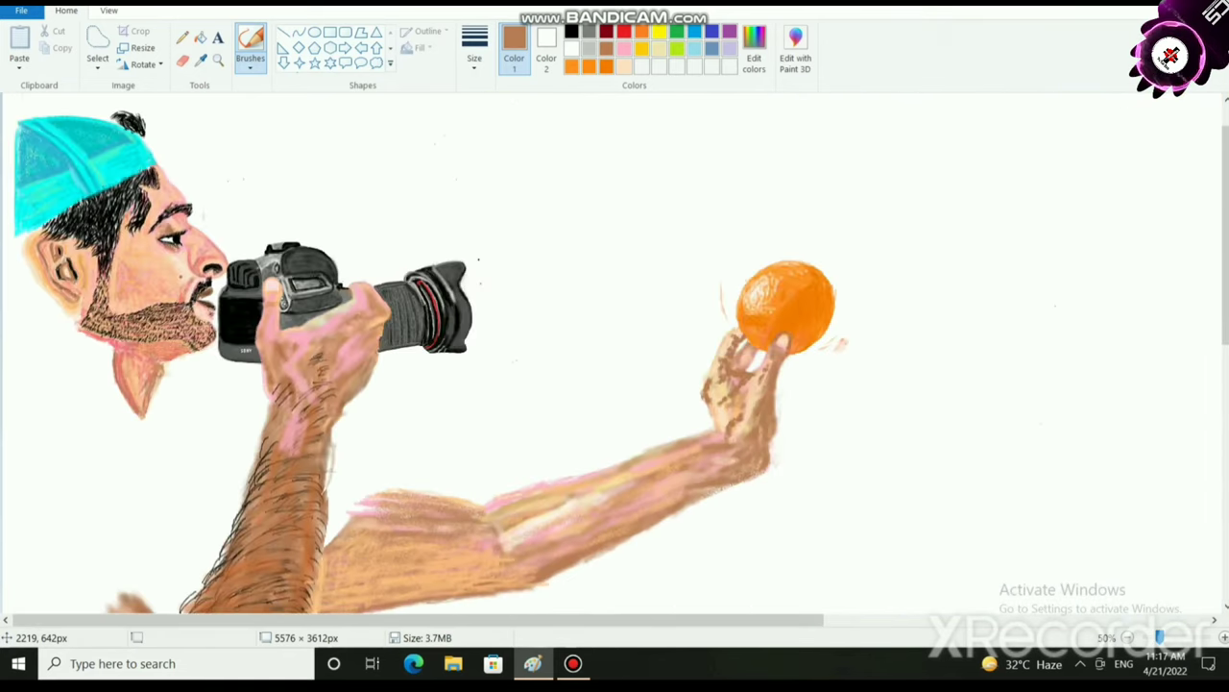
Inspect the cap, the beard and neck, and the camera lens up close before returning to the ball.
scroll(605, 422, up, 3)
scroll(605, 423, down, 3)
scroll(604, 423, down, 1)
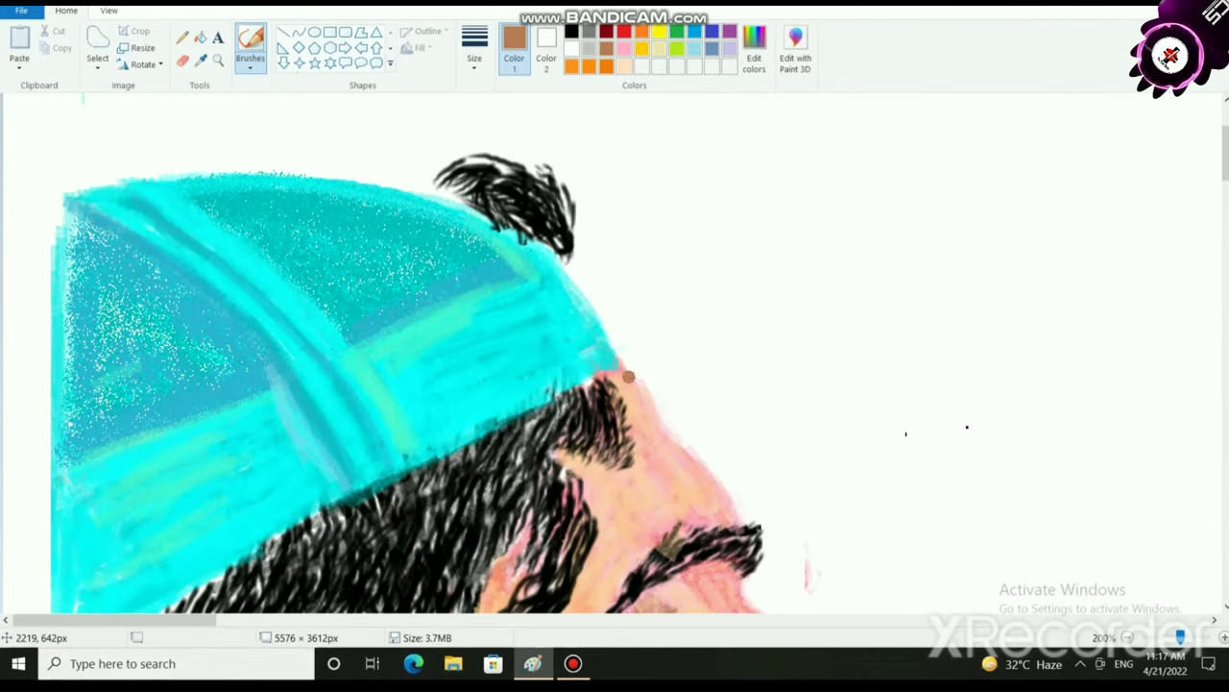
scroll(615, 353, down, 5)
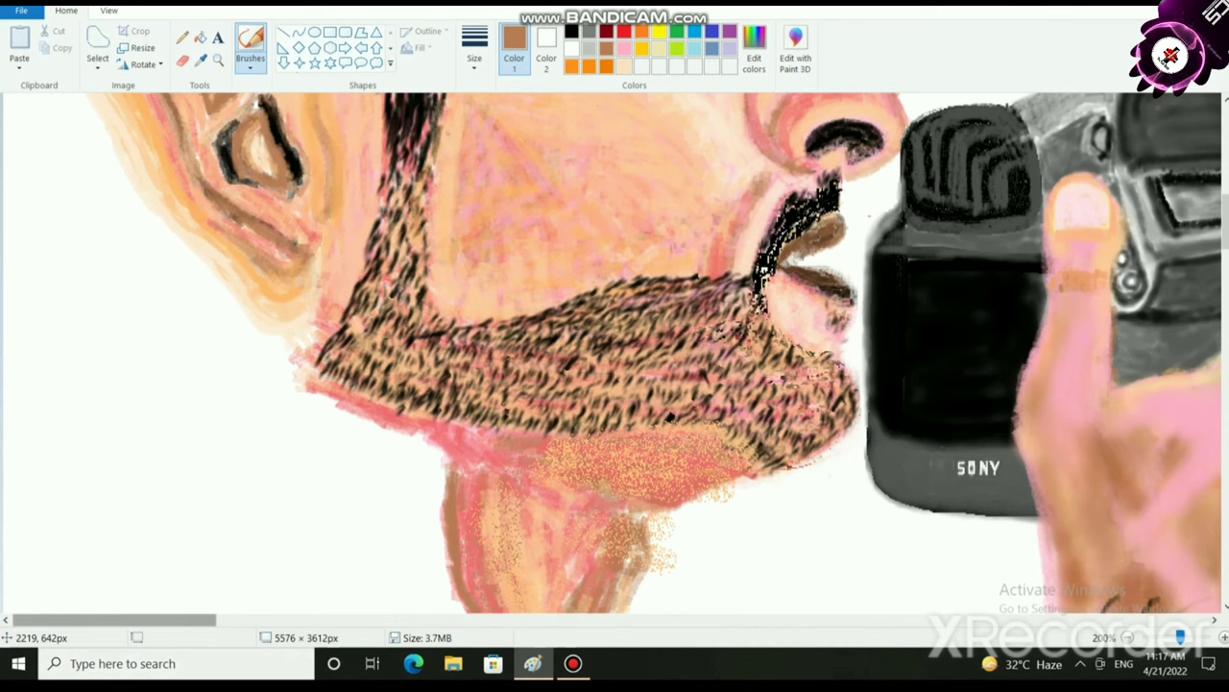
drag(114, 619, 283, 620)
scroll(1036, 465, up, 2)
scroll(622, 537, down, 2)
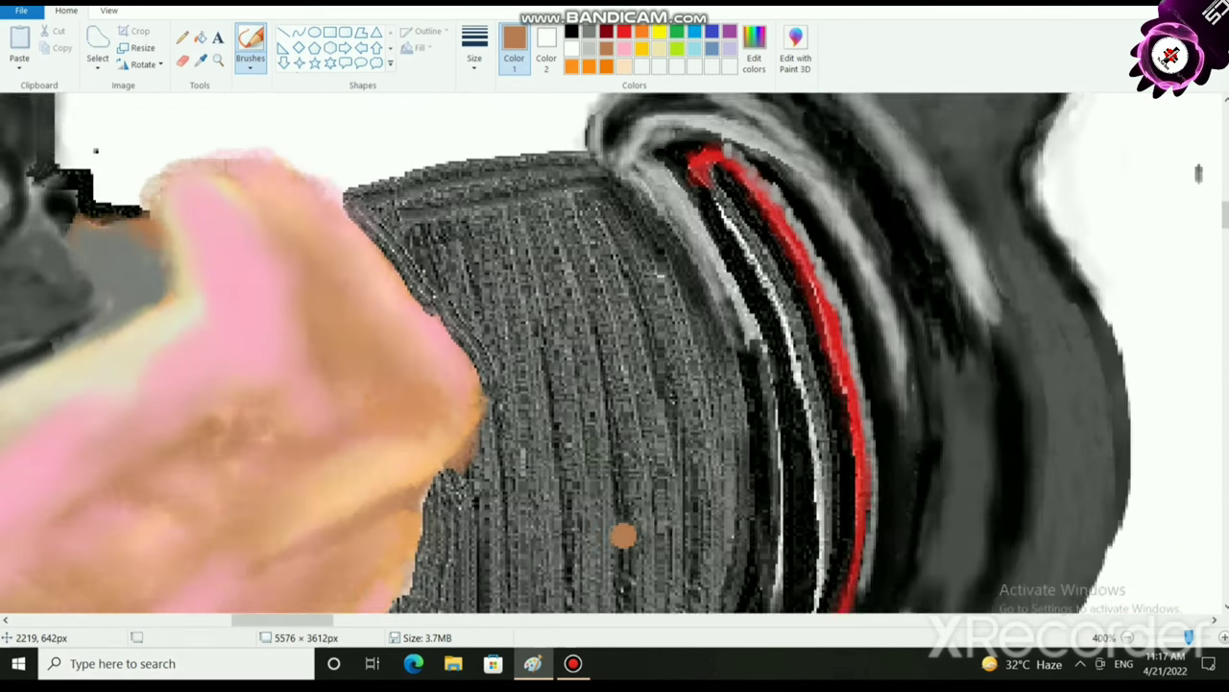
scroll(667, 525, up, 1)
scroll(668, 526, down, 1)
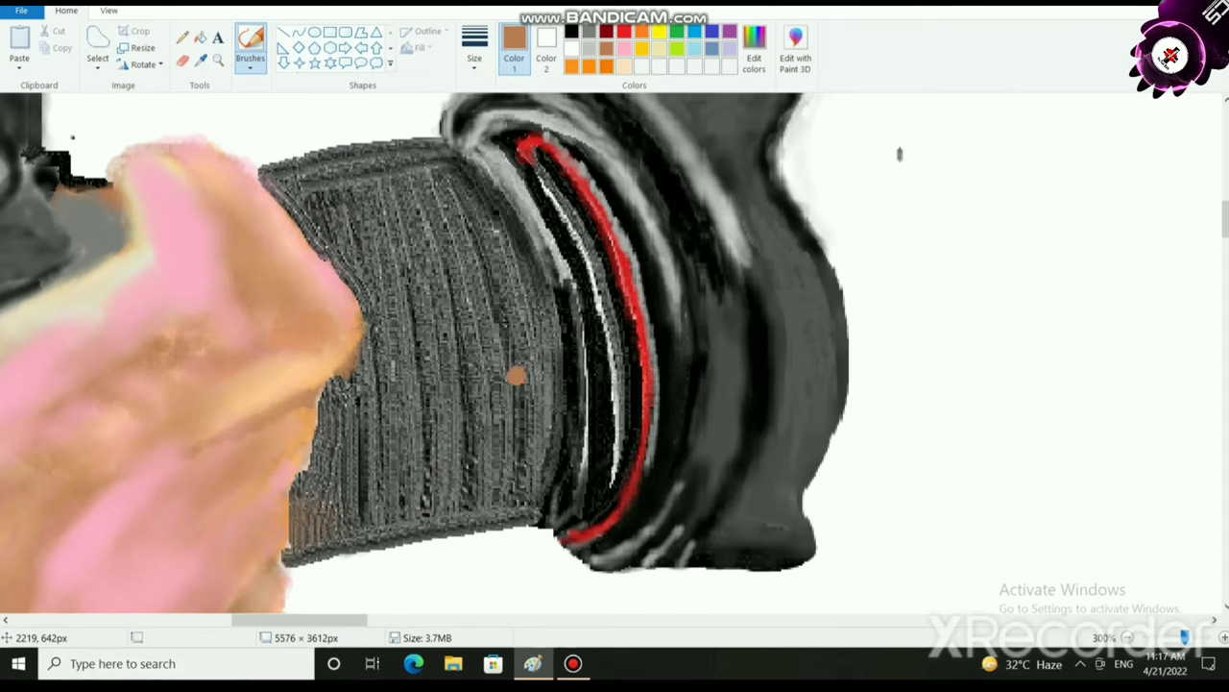
scroll(639, 518, down, 2)
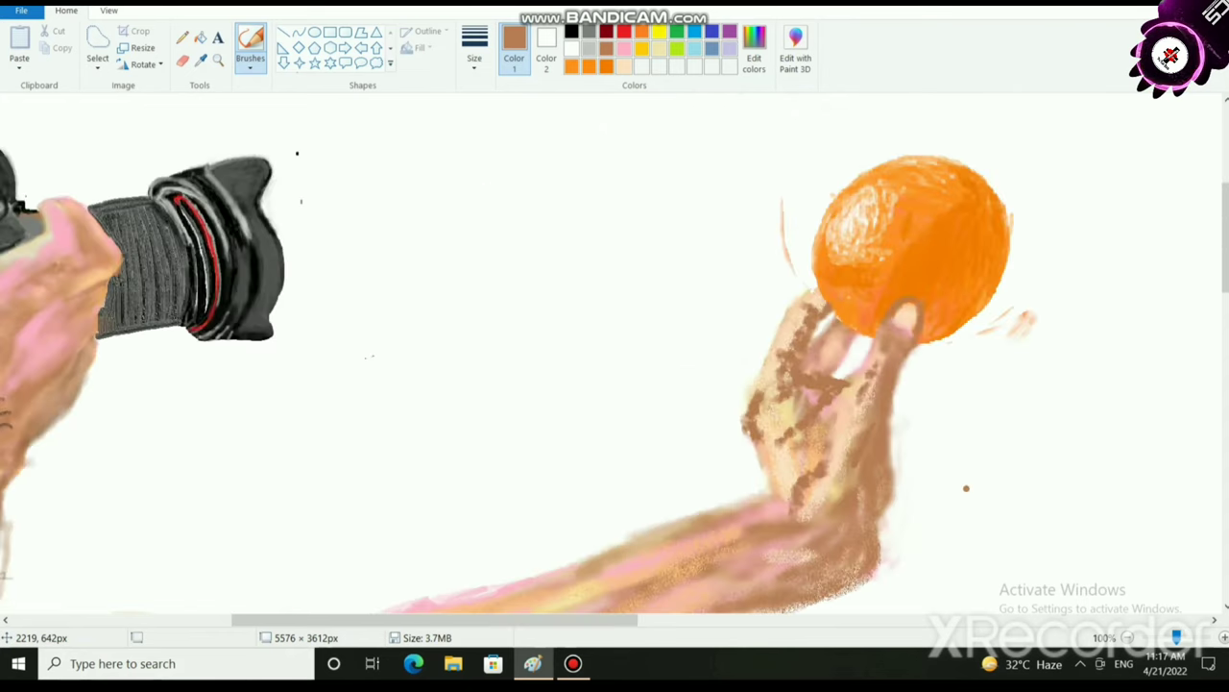
Brush light peach highlights along the front finger beside and below its nail.
scroll(966, 488, up, 1)
scroll(966, 488, right, 5)
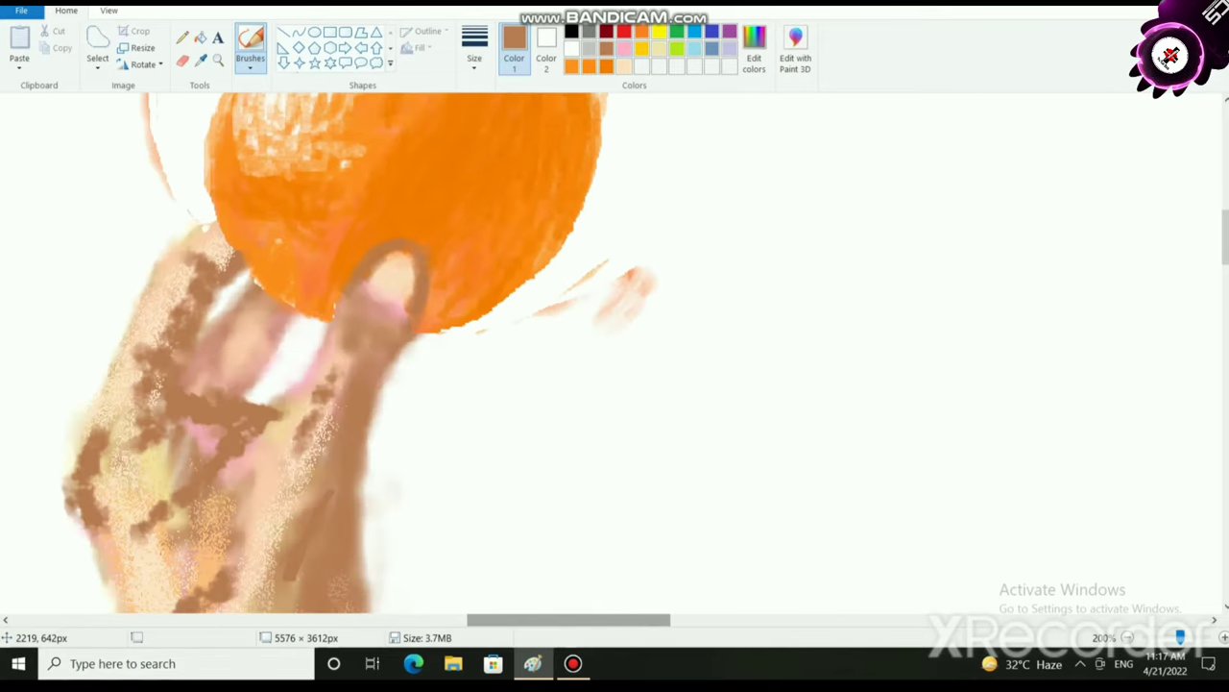
click(624, 66)
mouse_move(369, 261)
mouse_down()
mouse_move(342, 311)
mouse_move(365, 277)
mouse_move(343, 360)
mouse_up()
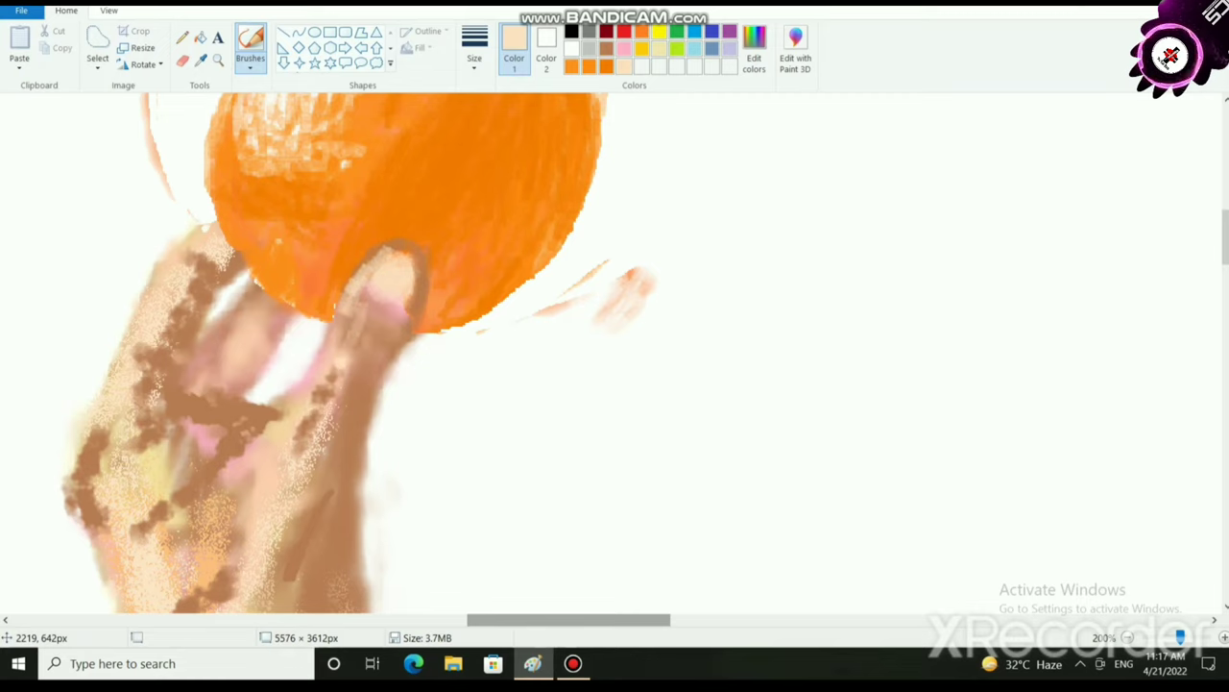
drag(372, 305, 337, 356)
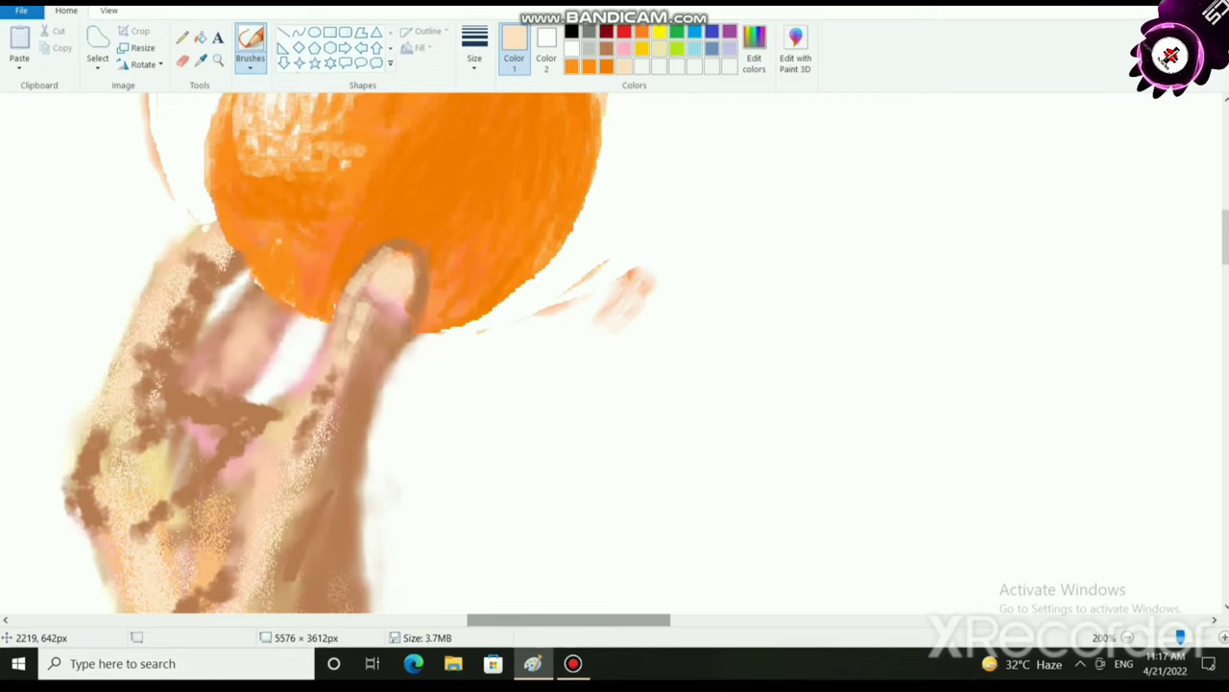
drag(366, 299, 352, 319)
Outline the side and base of the front fingernail with a thin brown brush line.
click(606, 48)
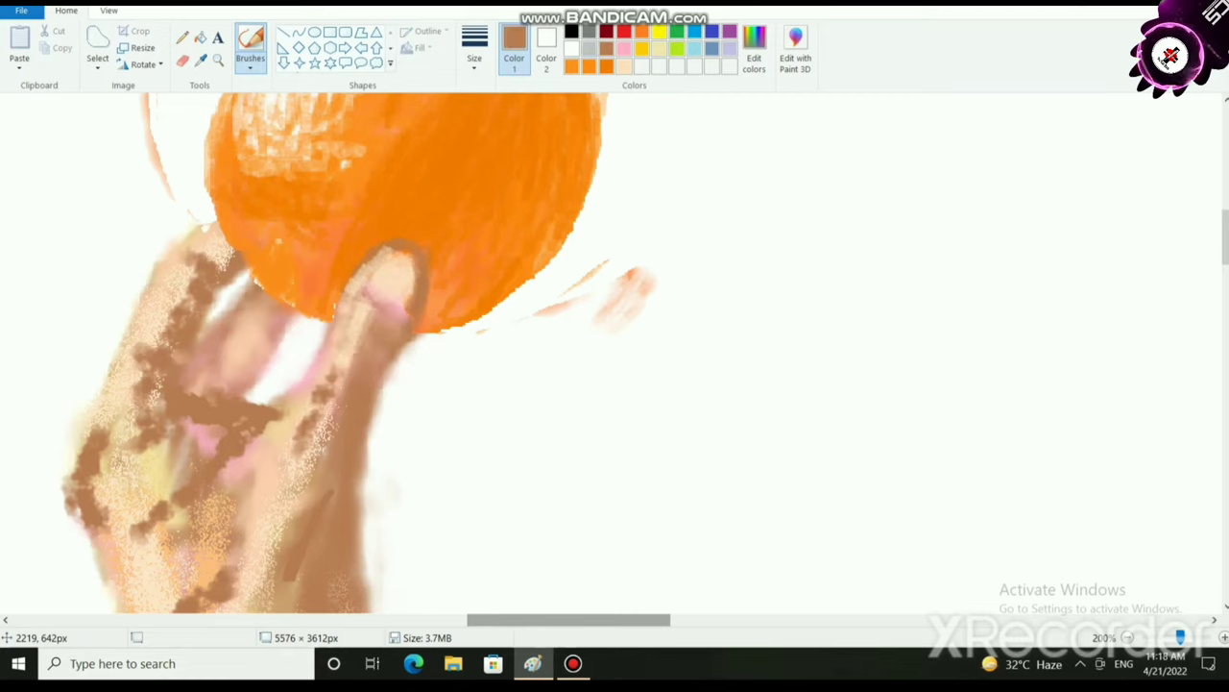
click(250, 65)
click(252, 123)
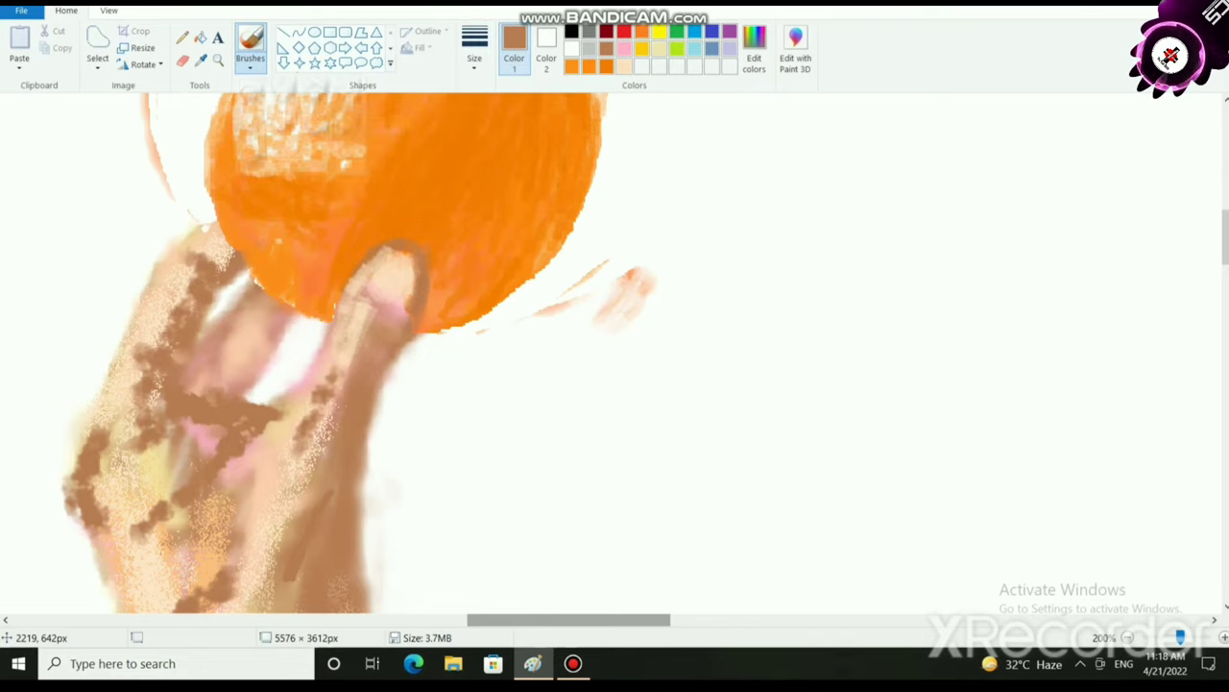
click(475, 48)
click(512, 120)
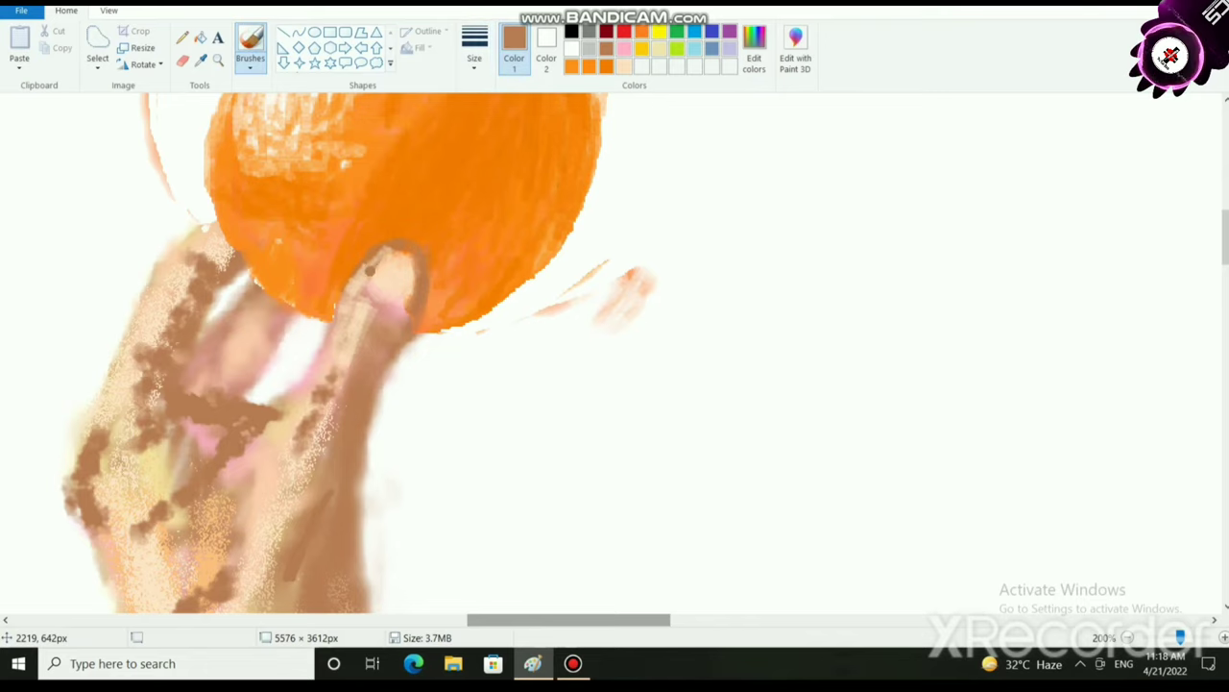
mouse_move(370, 269)
mouse_down()
mouse_move(358, 296)
mouse_move(402, 313)
mouse_up()
mouse_move(384, 271)
mouse_down()
mouse_move(379, 257)
mouse_move(404, 255)
mouse_move(411, 309)
mouse_up()
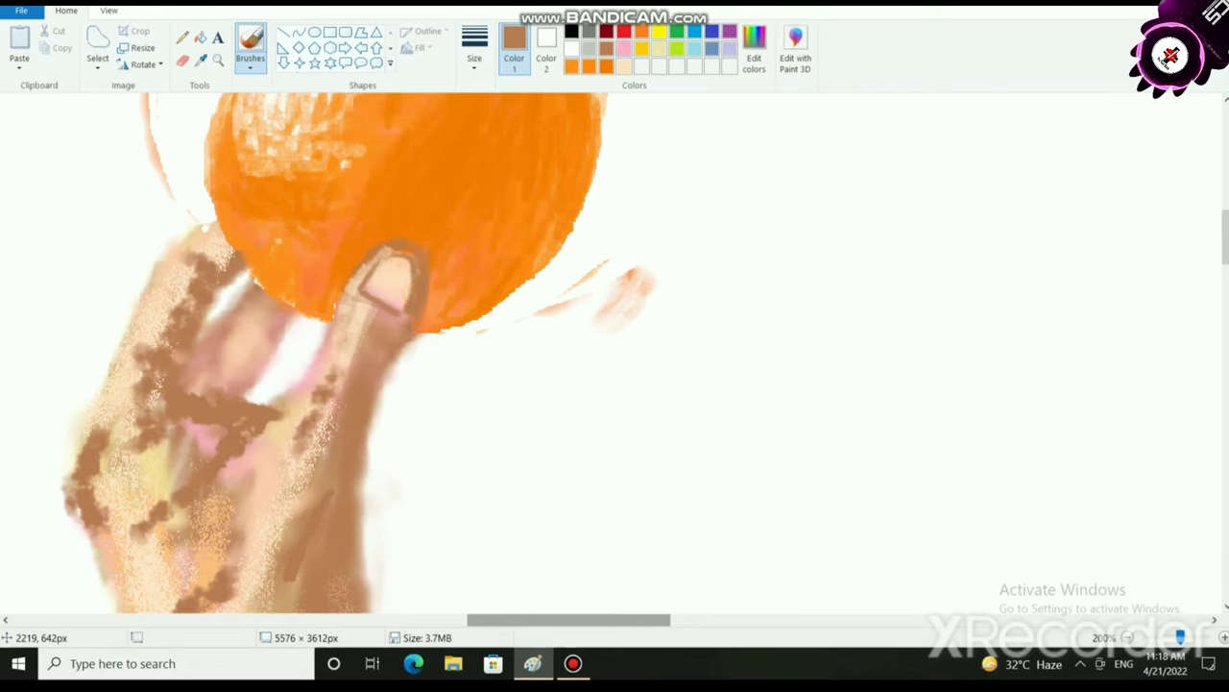
Blend pink brush strokes over the brown patches on the back finger, the palm and the outer edge of the hand.
click(624, 48)
click(250, 64)
click(348, 125)
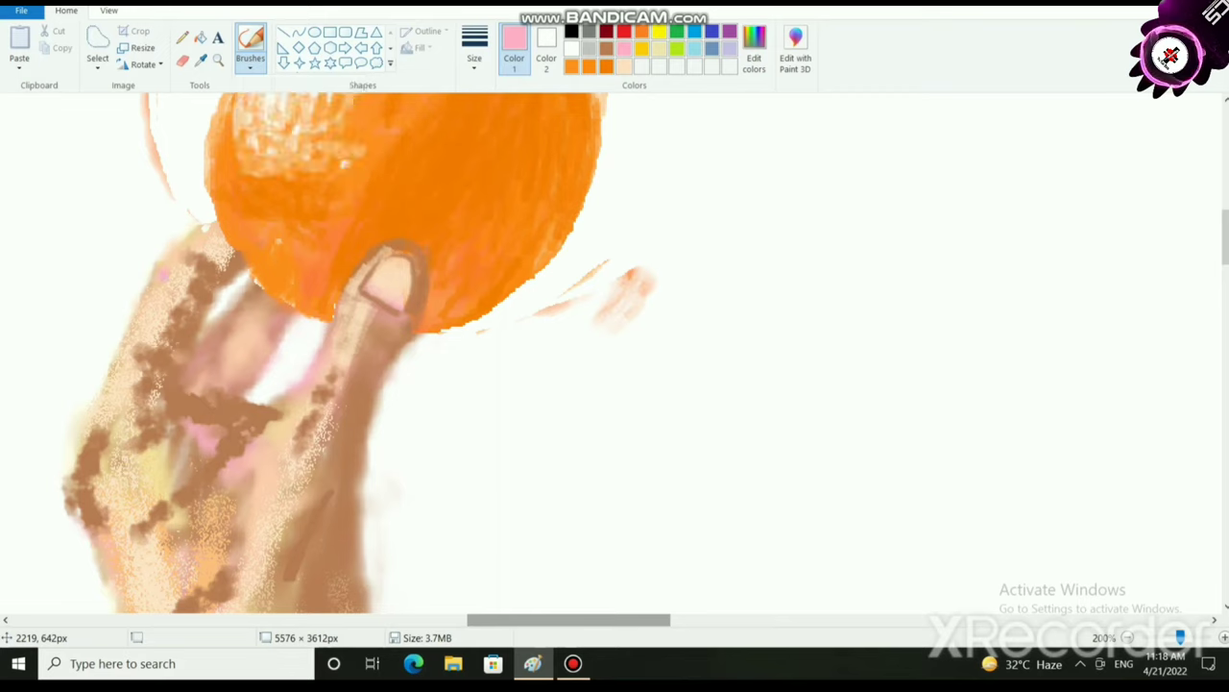
mouse_move(187, 272)
mouse_down()
mouse_move(154, 346)
mouse_move(180, 306)
mouse_move(190, 255)
mouse_move(228, 261)
mouse_up()
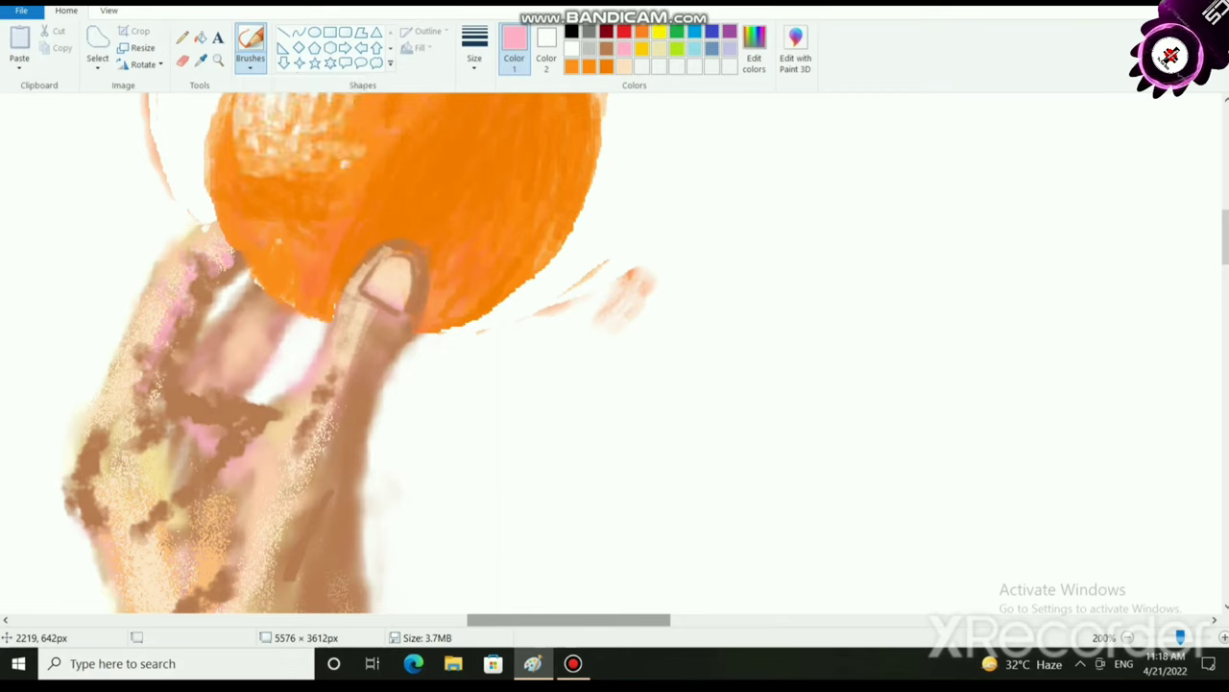
mouse_move(104, 442)
mouse_down()
mouse_move(83, 544)
mouse_move(115, 588)
mouse_up()
mouse_move(254, 443)
mouse_down()
mouse_move(229, 454)
mouse_move(213, 488)
mouse_up()
drag(137, 532, 157, 511)
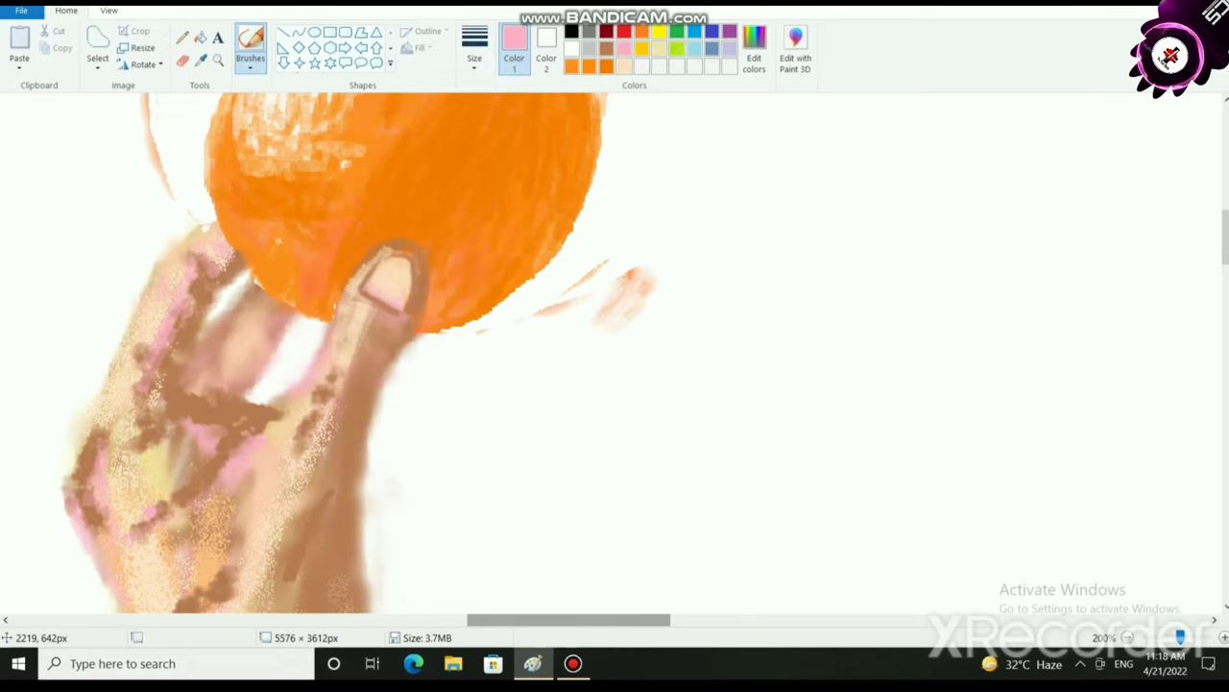
drag(207, 454, 197, 477)
mouse_move(159, 414)
mouse_down()
mouse_move(153, 439)
mouse_move(188, 409)
mouse_up()
mouse_move(195, 403)
mouse_down()
mouse_move(217, 417)
mouse_move(231, 408)
mouse_move(192, 419)
mouse_up()
Outline the outer edge of the back finger and hand in brown, from the fingertip down to the knuckle.
click(606, 48)
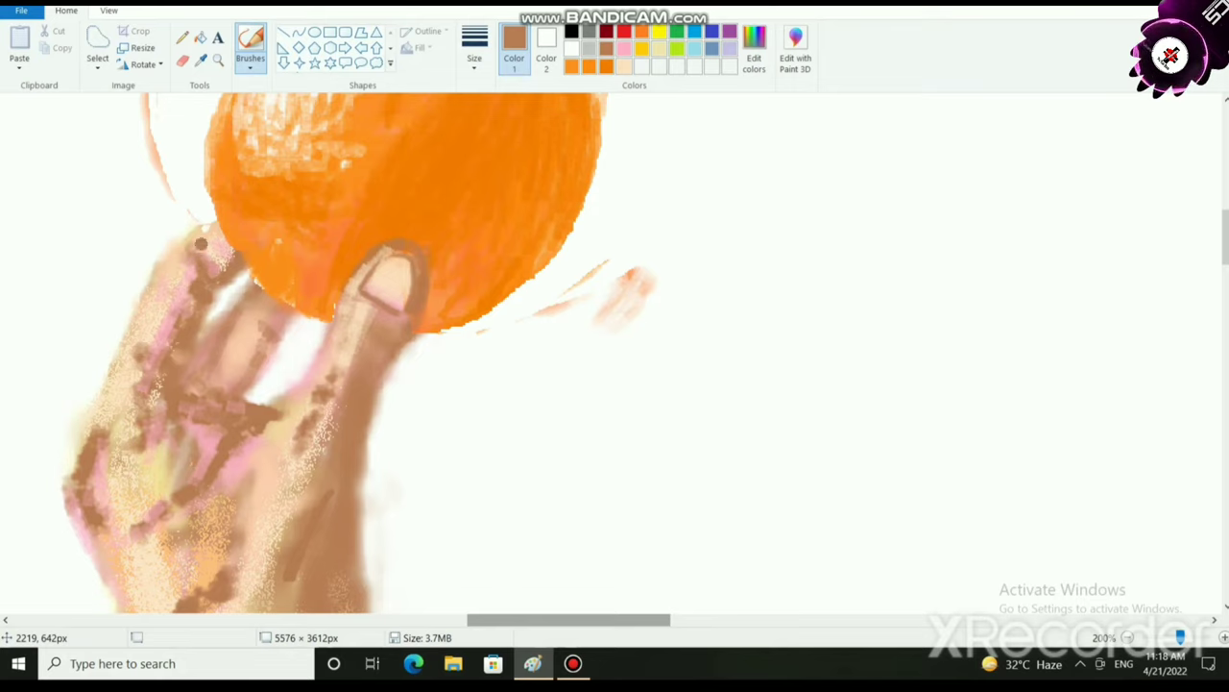
drag(132, 327, 72, 459)
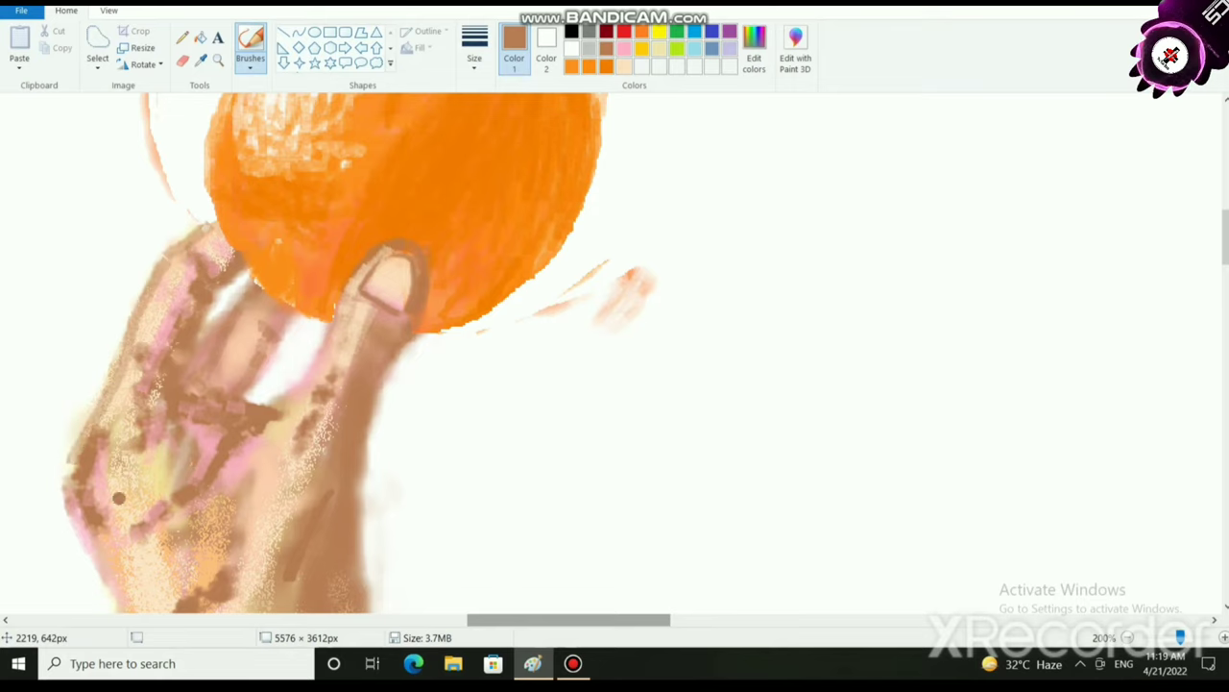
Review the whole painting, then examine the face, the camera and both arms up close.
scroll(87, 509, down, 2)
scroll(85, 502, up, 3)
scroll(85, 500, down, 1)
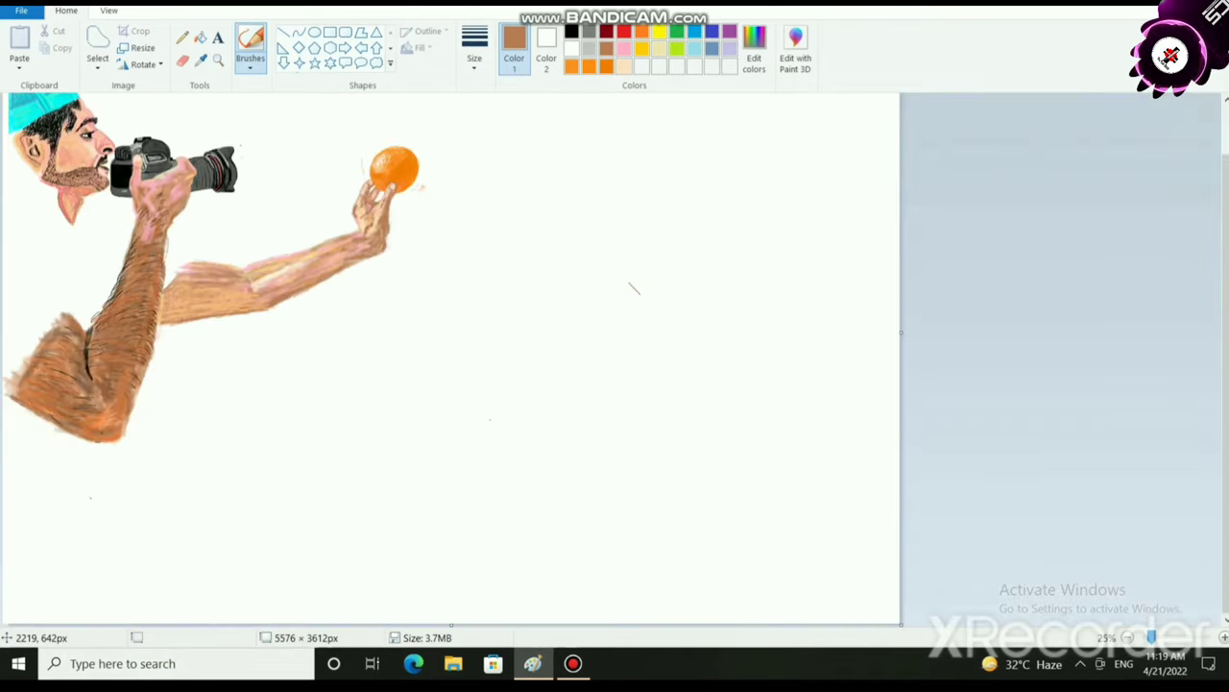
scroll(449, 359, up, 2)
scroll(382, 379, up, 2)
scroll(820, 384, down, 2)
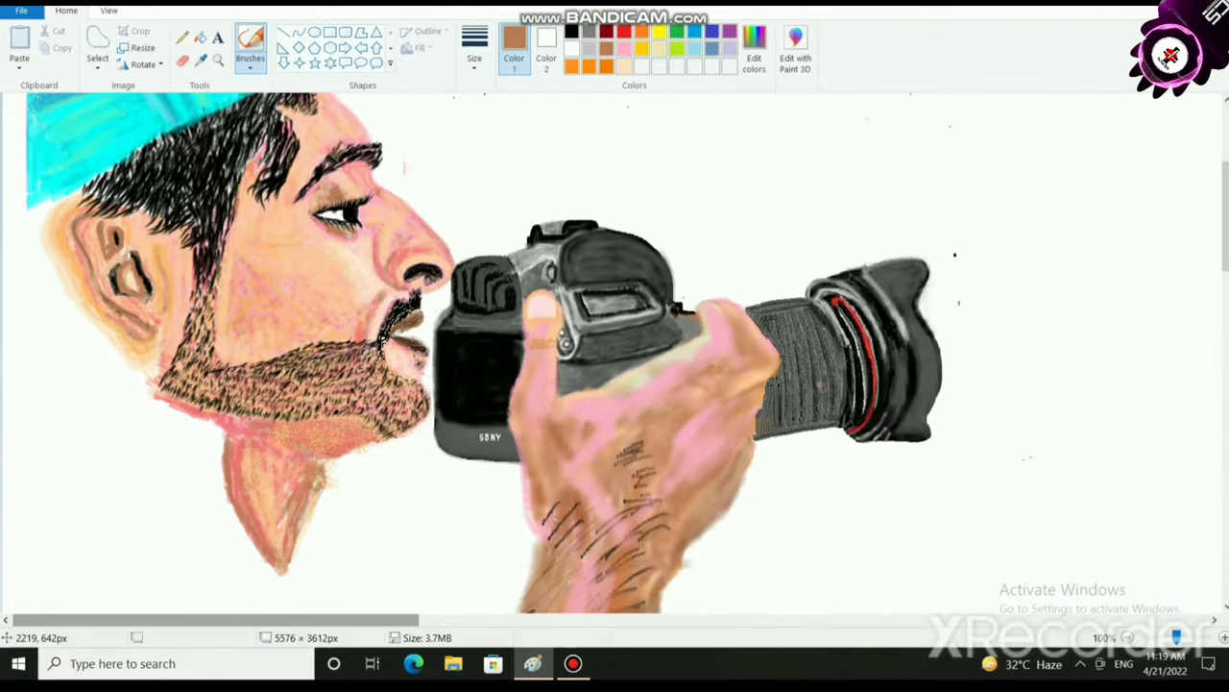
scroll(886, 362, down, 1)
scroll(670, 411, down, 2)
scroll(662, 158, up, 1)
scroll(771, 318, up, 2)
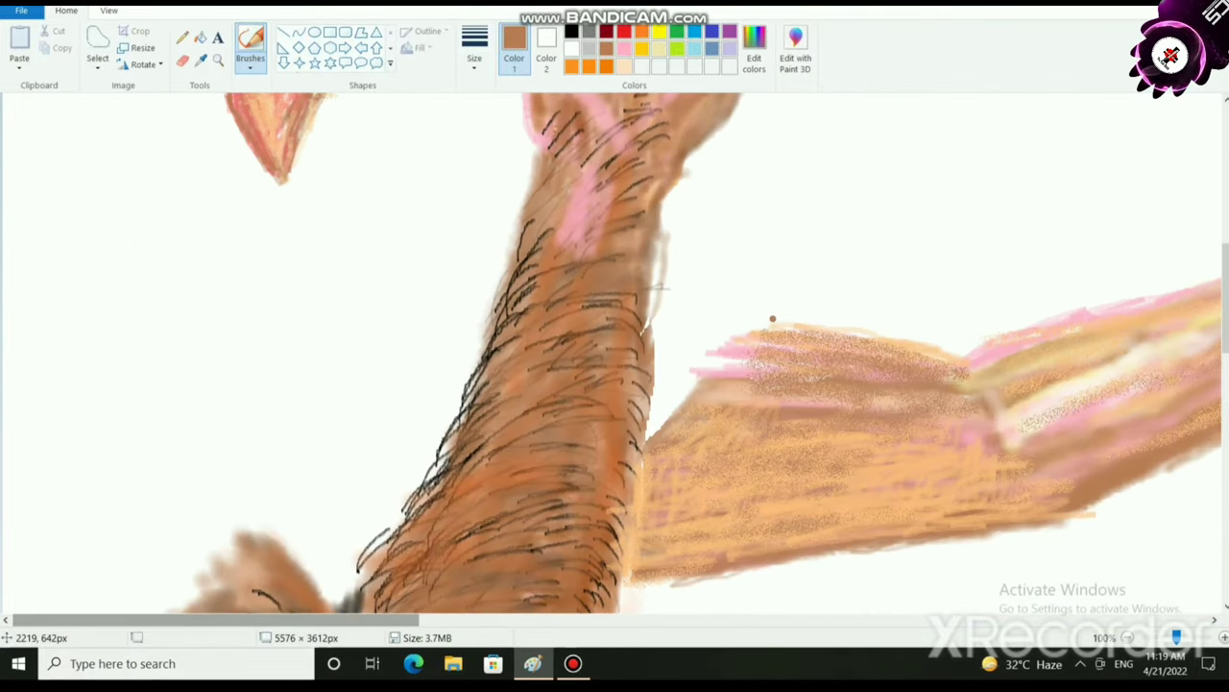
scroll(791, 304, down, 2)
scroll(906, 164, up, 2)
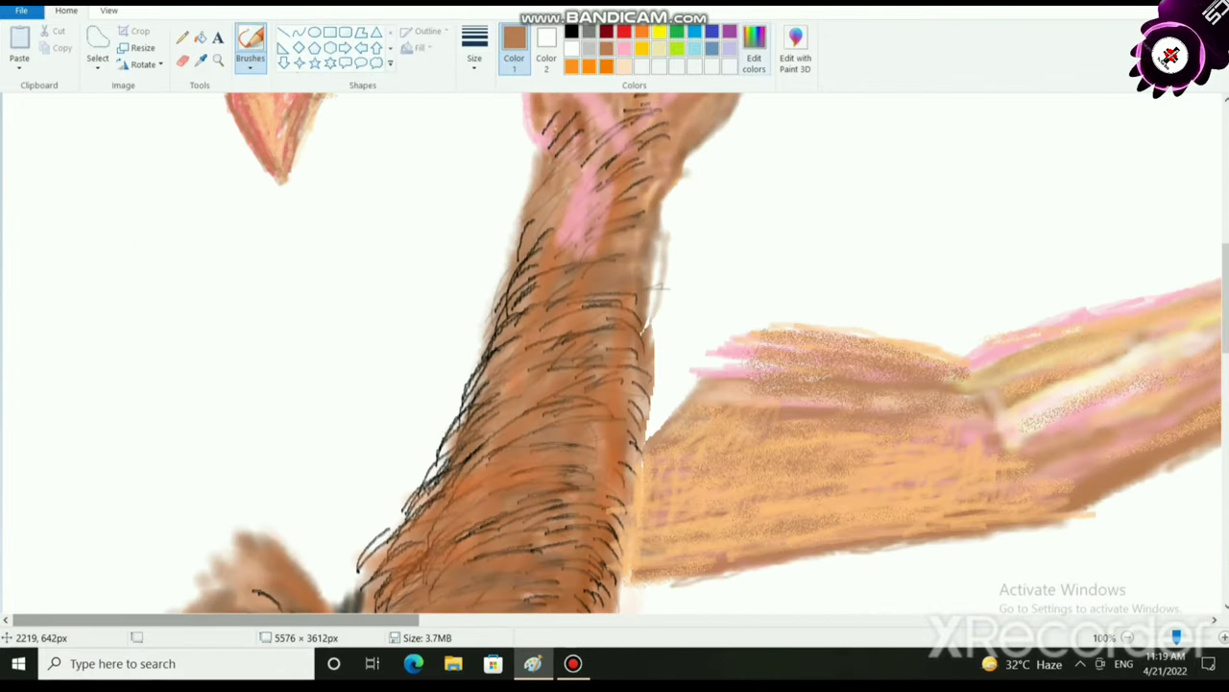
Mix a light orange from the basic orange and brush it over the upper part of the outstretched arm.
click(754, 53)
click(465, 286)
drag(800, 286, 800, 255)
key(Return)
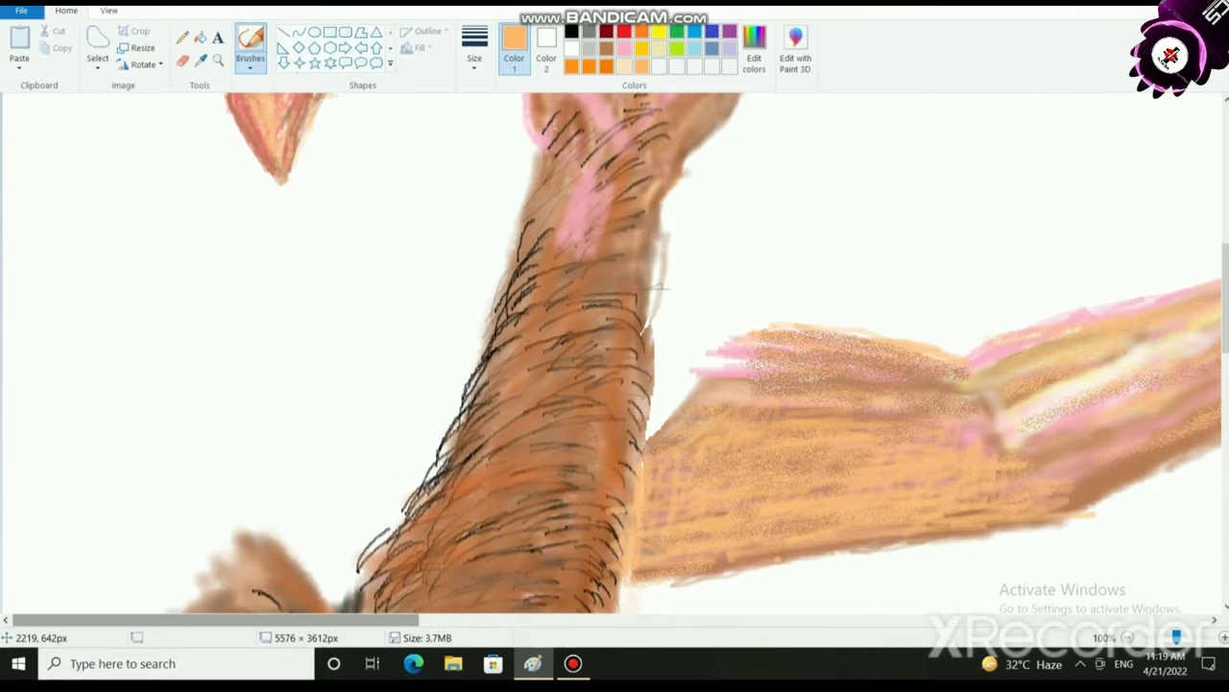
Add brown and bright orange strokes across the upper part of the outstretched arm for shading.
click(606, 48)
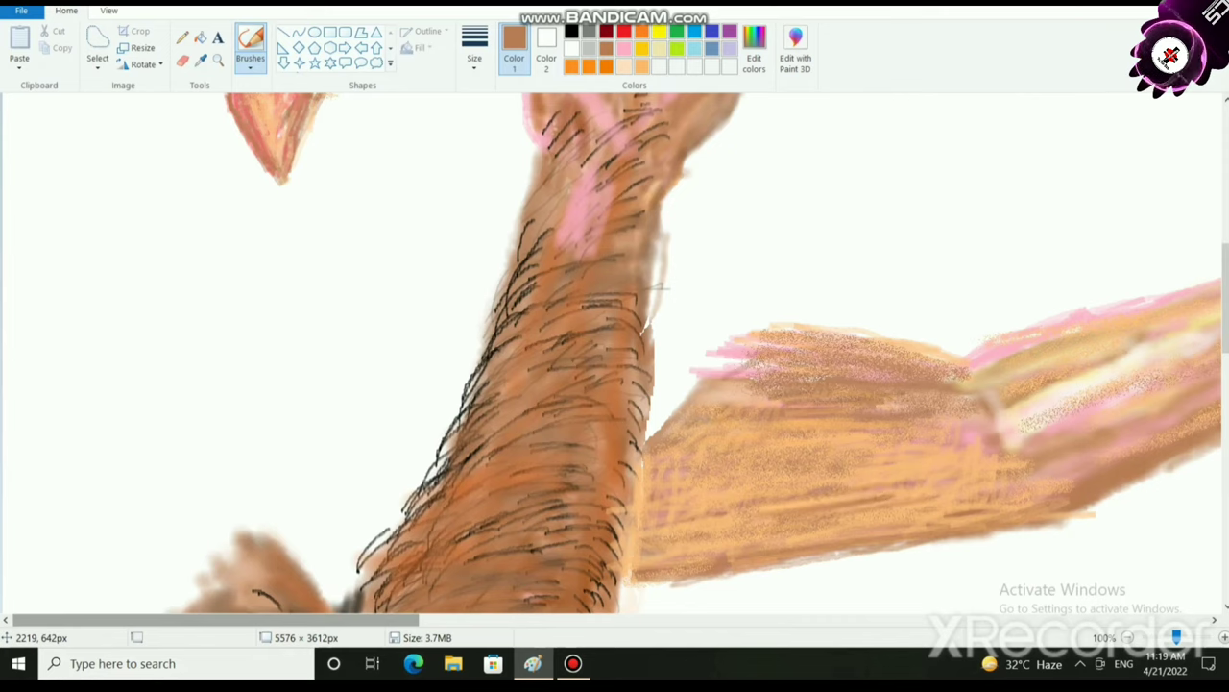
click(589, 67)
drag(790, 426, 793, 425)
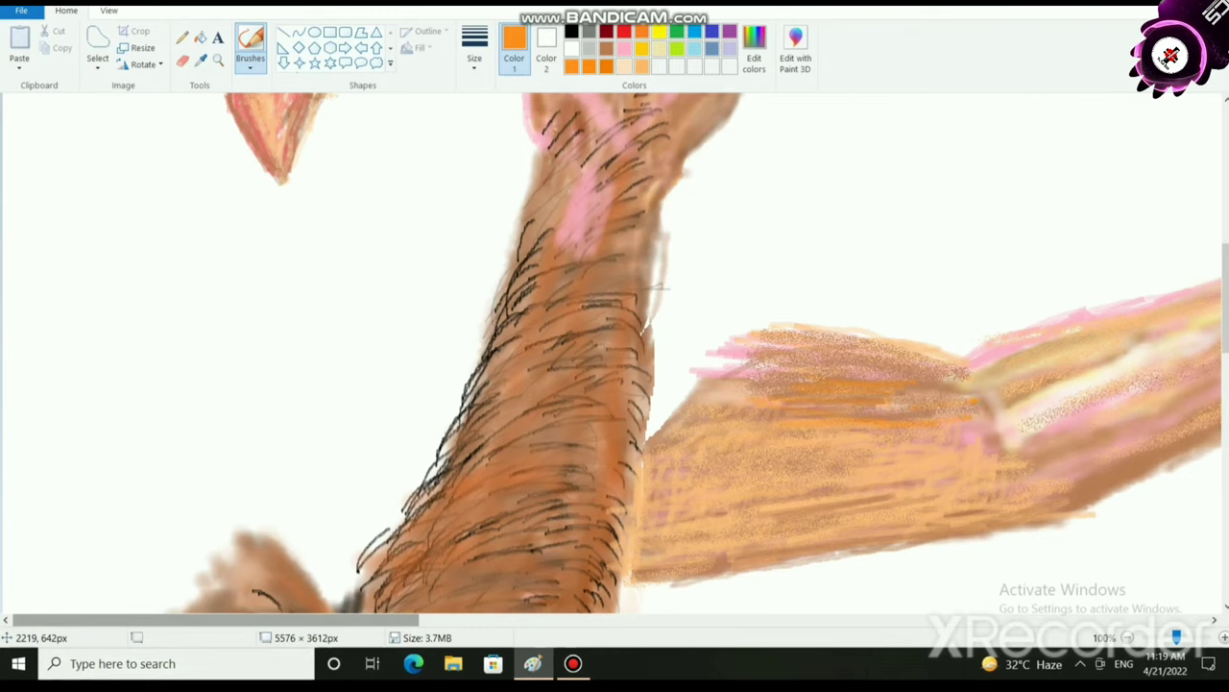
Soften the white highlight on the outstretched forearm near the elbow with light peach strokes.
drag(216, 620, 393, 619)
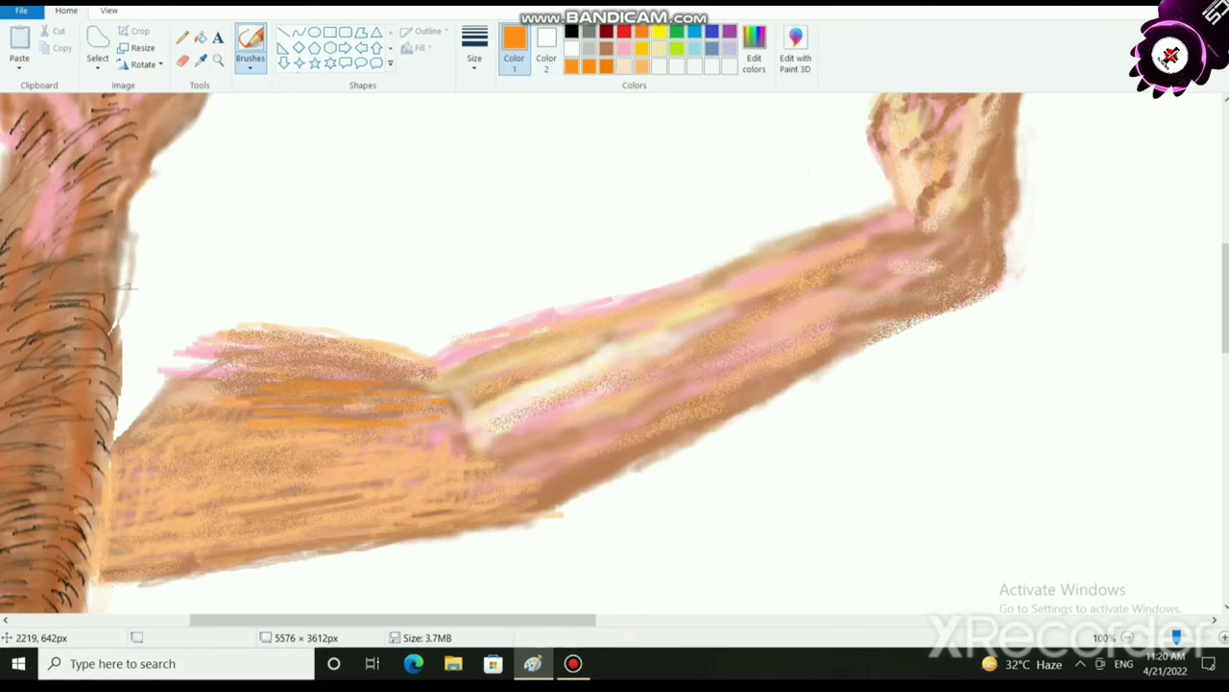
click(625, 67)
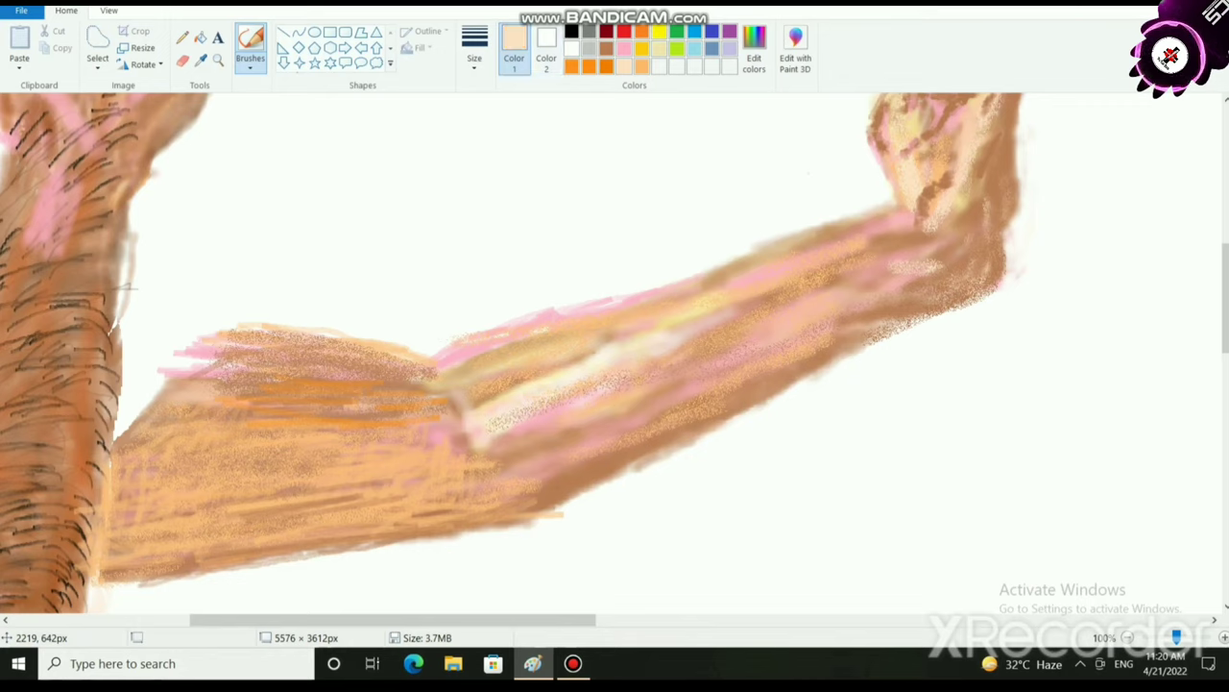
drag(522, 411, 588, 357)
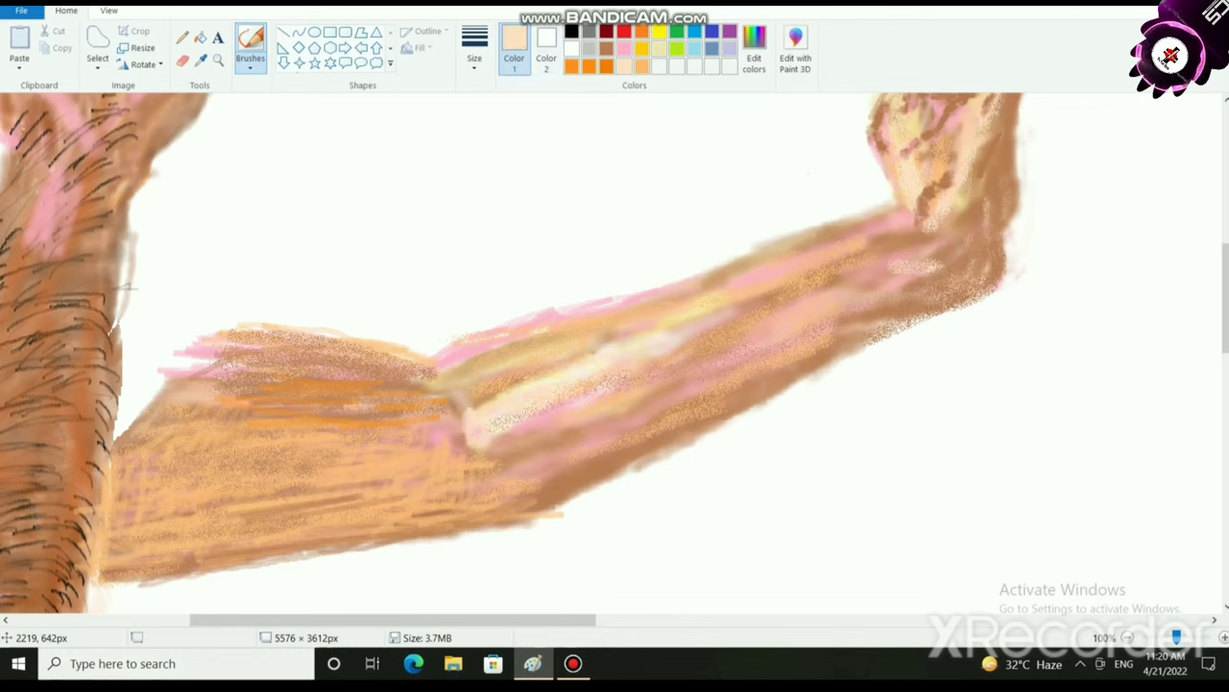
Mix a pale pink from the basic pink and brush it over the white highlight on the outstretched forearm beside the elbow.
click(754, 48)
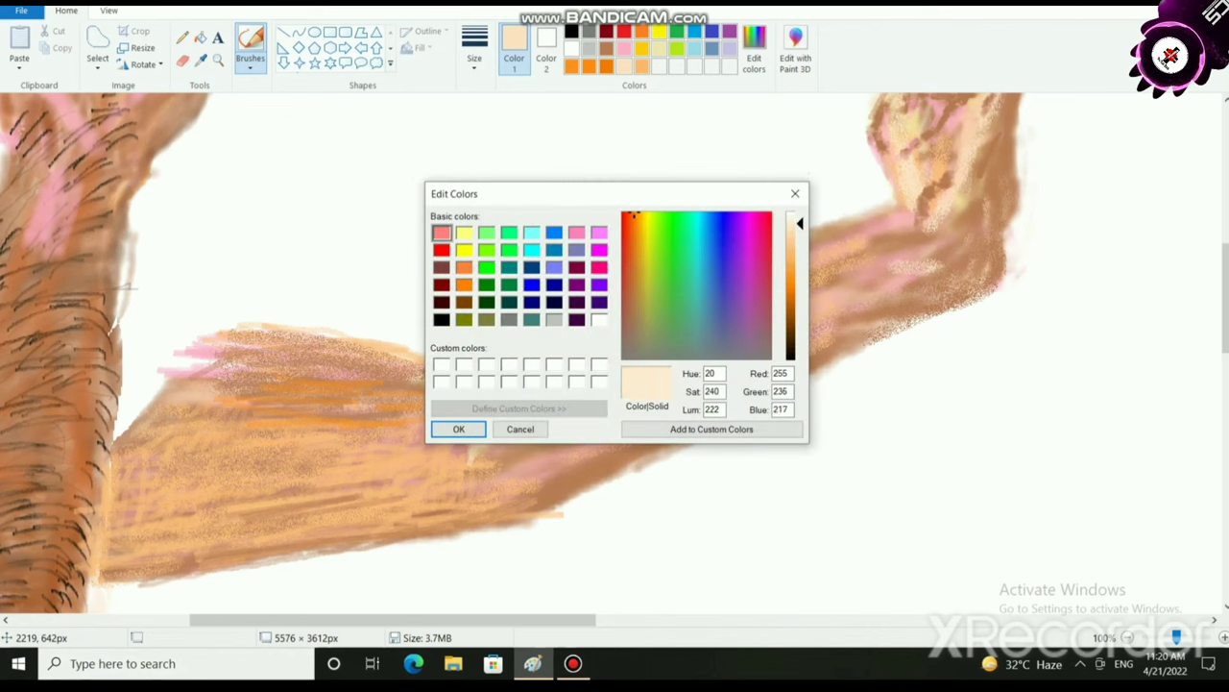
click(577, 232)
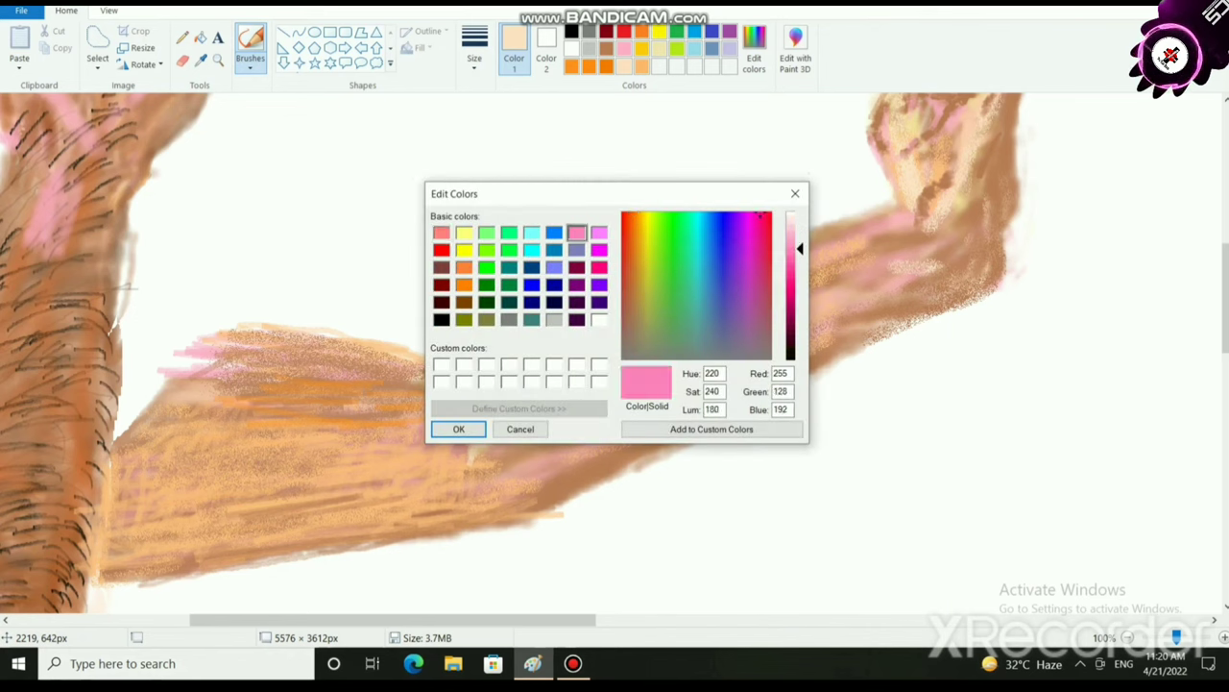
click(791, 224)
click(459, 429)
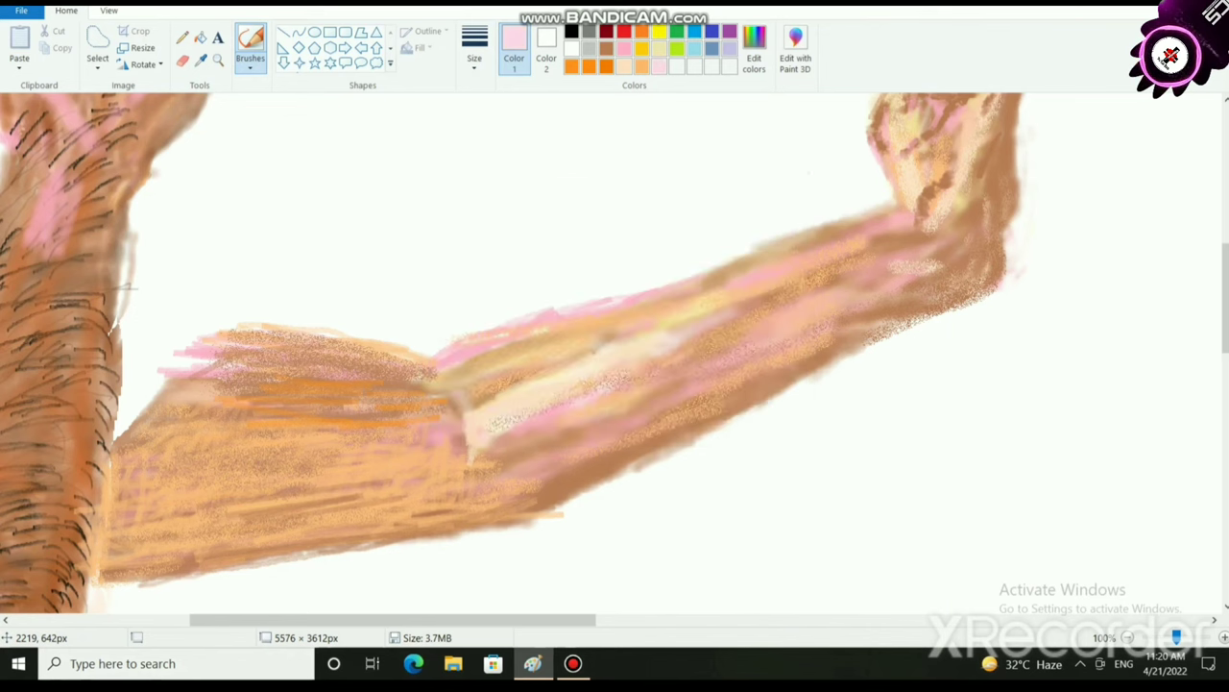
drag(461, 432, 467, 458)
drag(495, 397, 553, 366)
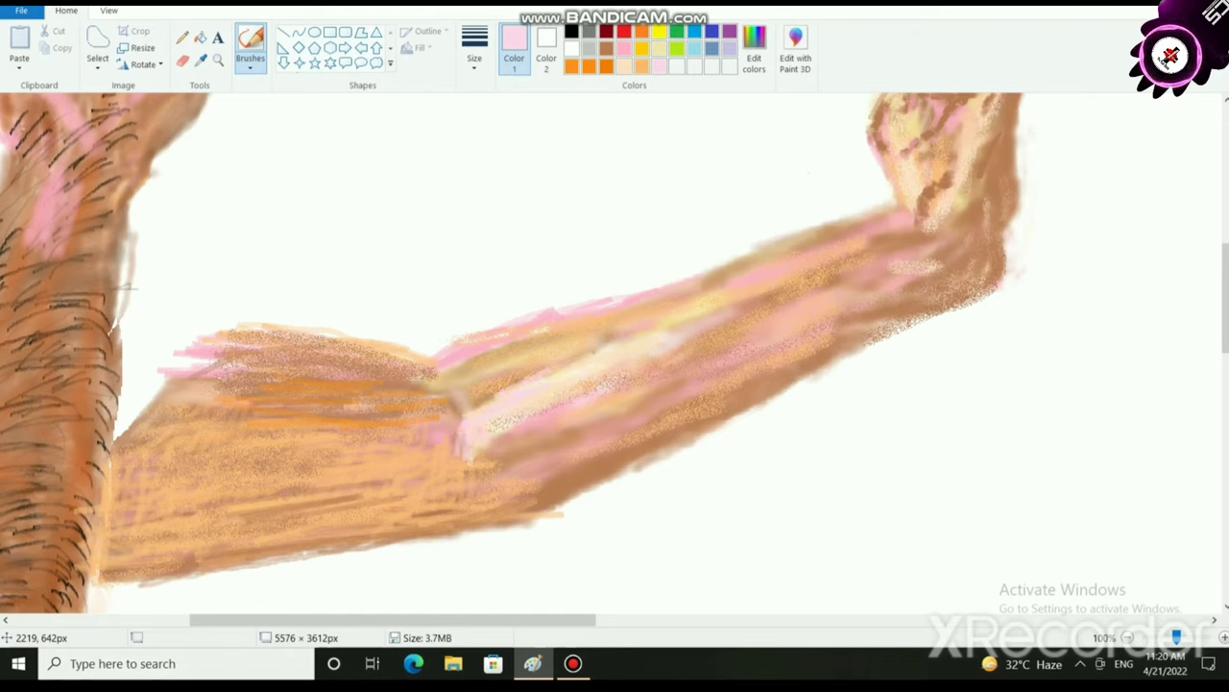
drag(718, 305, 853, 258)
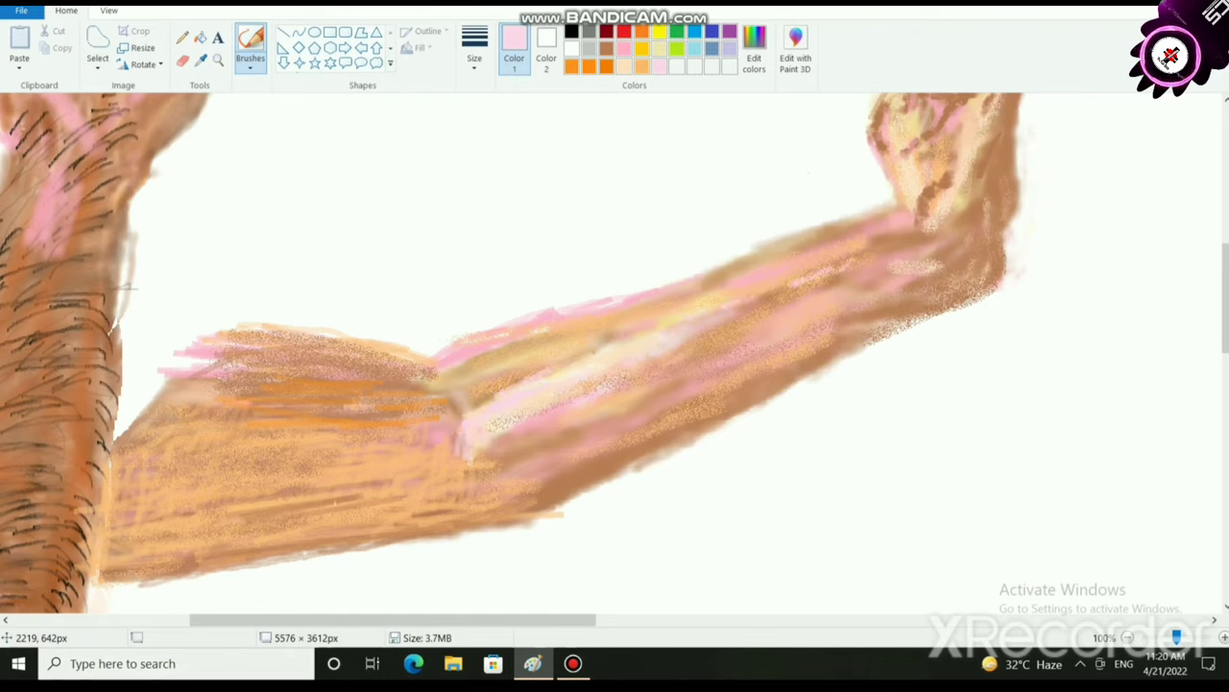
drag(300, 503, 367, 497)
key(ctrl+z)
Outline the stray marks around the orange ball with a free-form selection and delete them.
scroll(426, 416, down, 3)
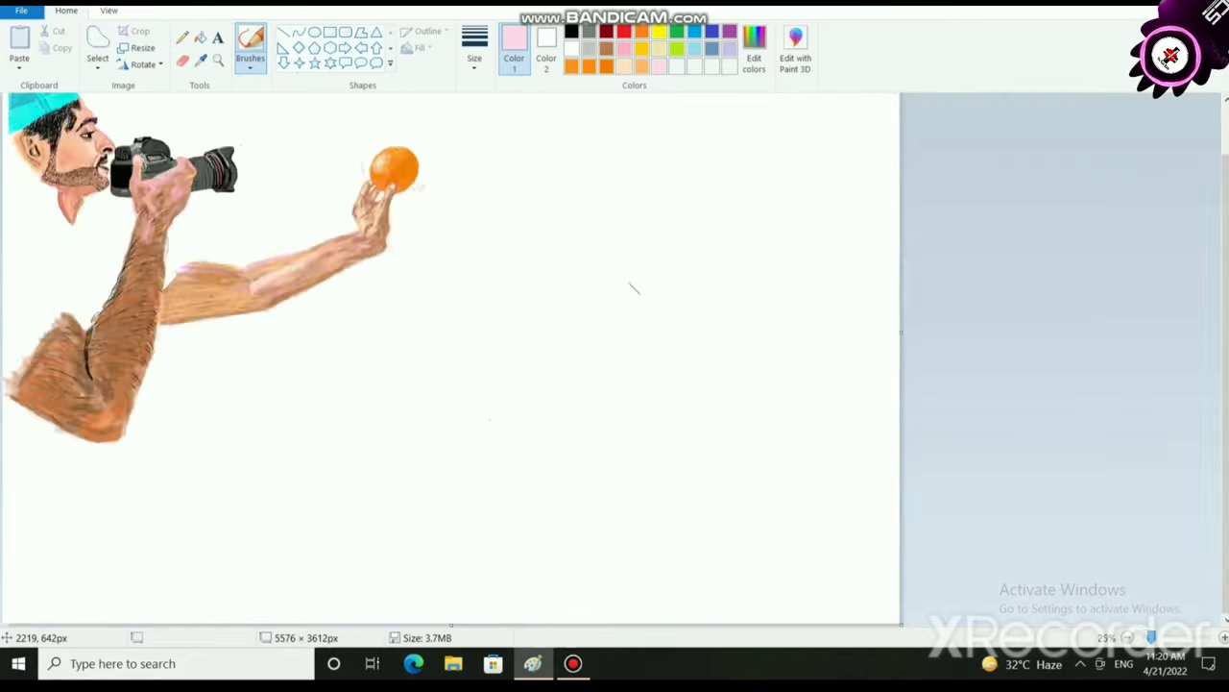
scroll(426, 417, up, 1)
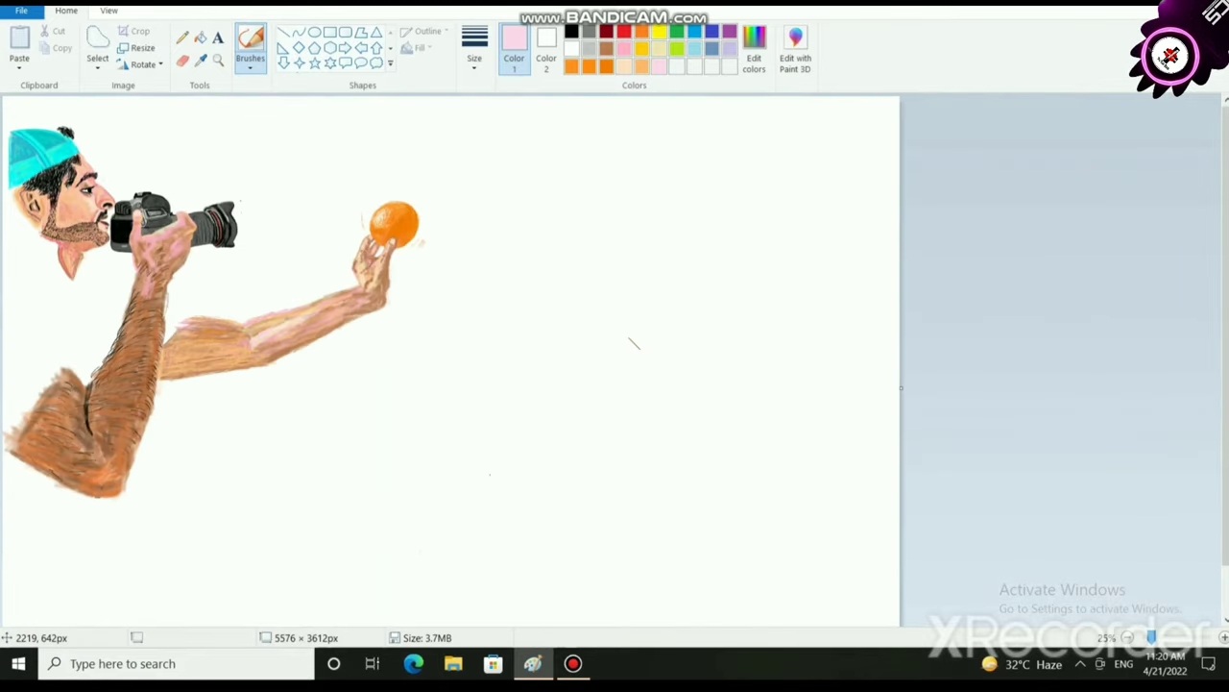
scroll(634, 343, up, 1)
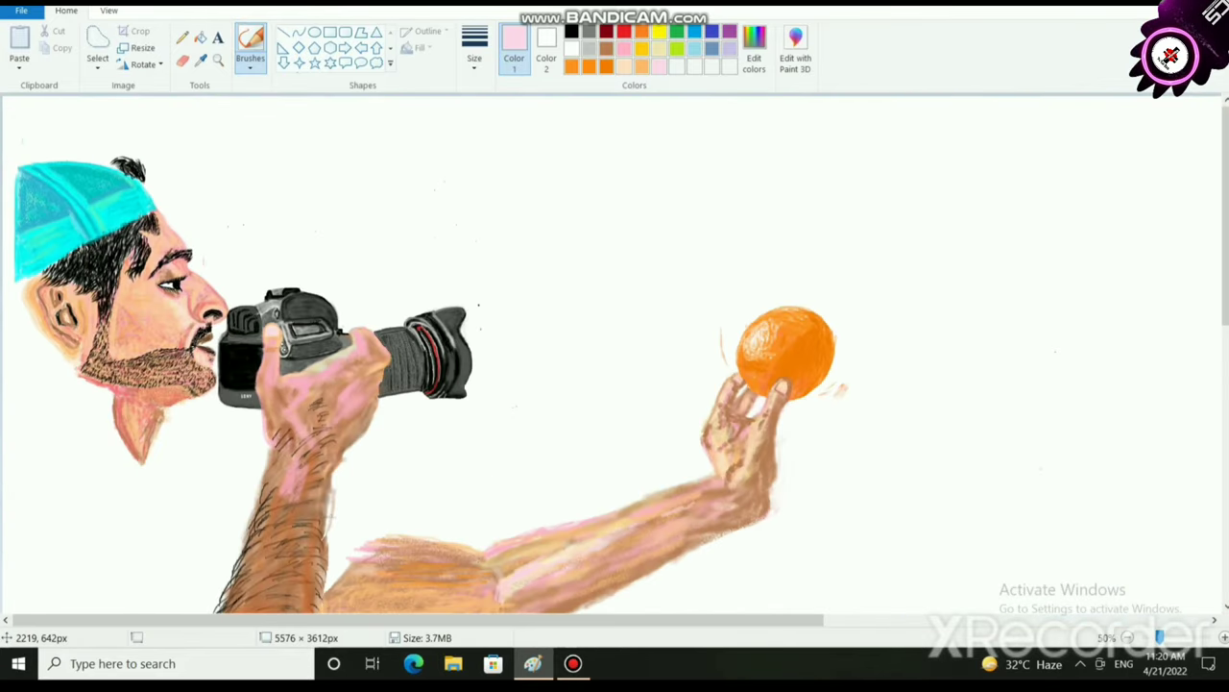
click(97, 68)
click(129, 122)
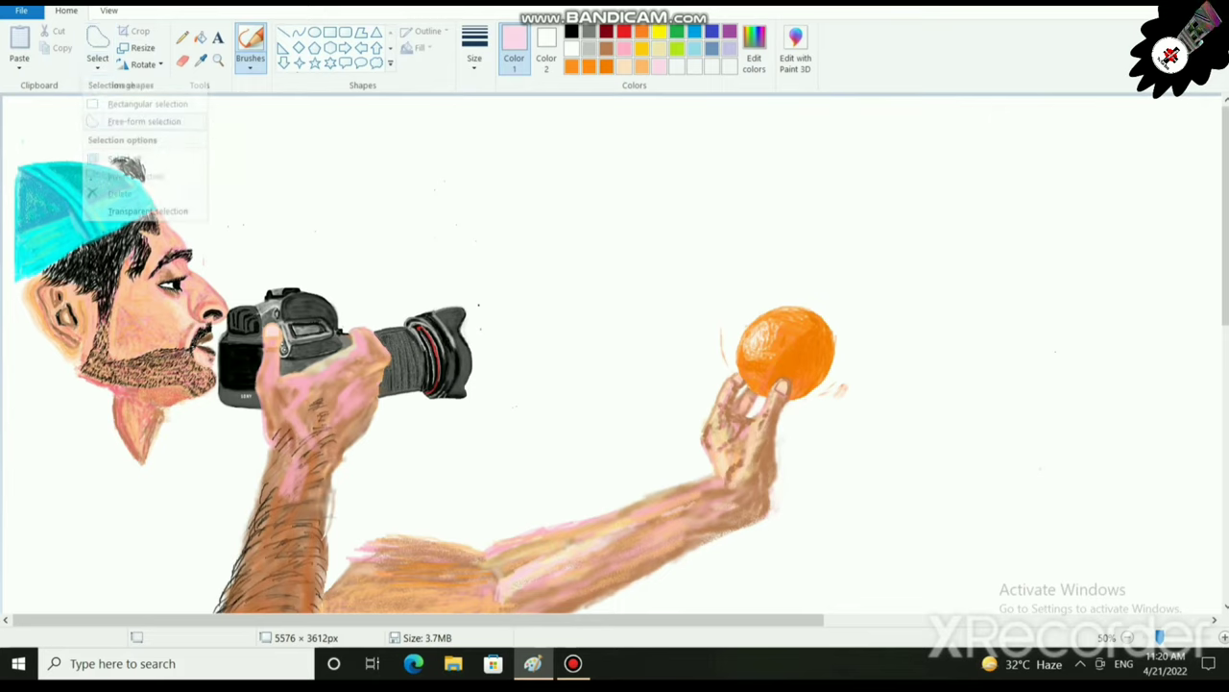
mouse_move(720, 255)
mouse_down()
mouse_move(651, 308)
mouse_move(684, 380)
mouse_move(720, 372)
mouse_move(749, 304)
mouse_move(877, 322)
mouse_move(829, 369)
mouse_move(863, 444)
mouse_move(864, 334)
mouse_move(743, 300)
mouse_move(728, 353)
mouse_move(769, 225)
mouse_move(865, 292)
mouse_move(807, 428)
mouse_up()
click(1078, 322)
right_click(838, 327)
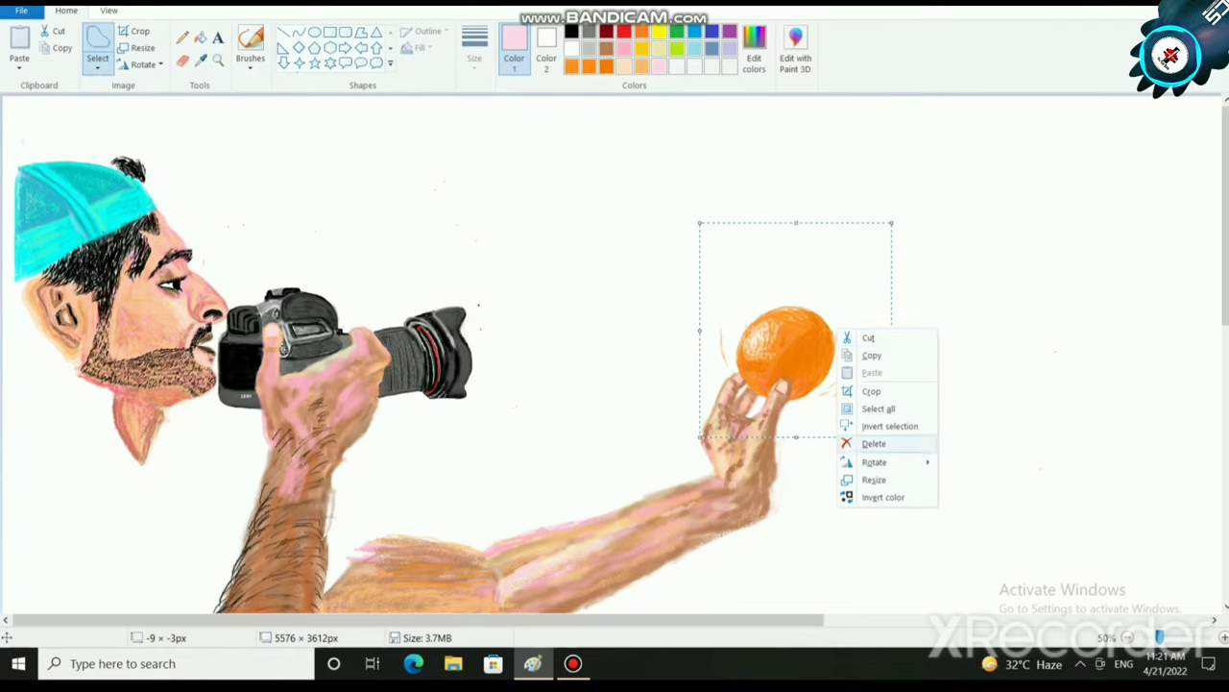
click(874, 444)
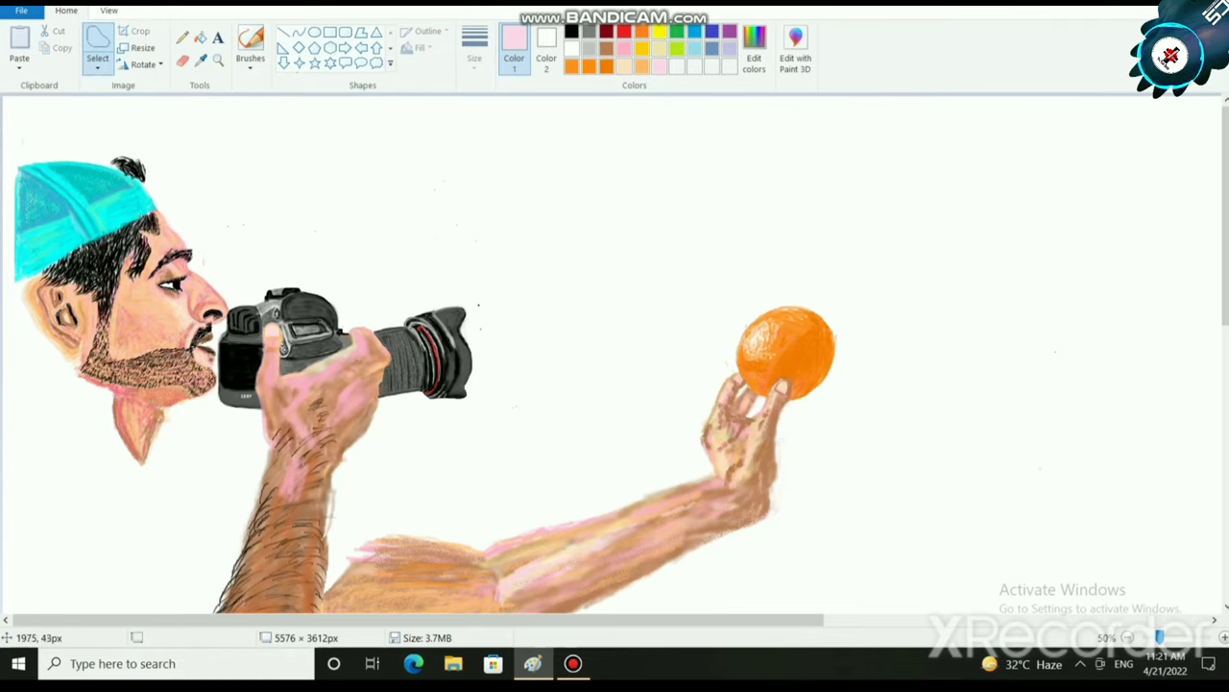
drag(637, 111, 568, 299)
mouse_move(746, 121)
mouse_down()
mouse_move(658, 324)
mouse_move(810, 184)
mouse_move(909, 247)
mouse_up()
click(1099, 247)
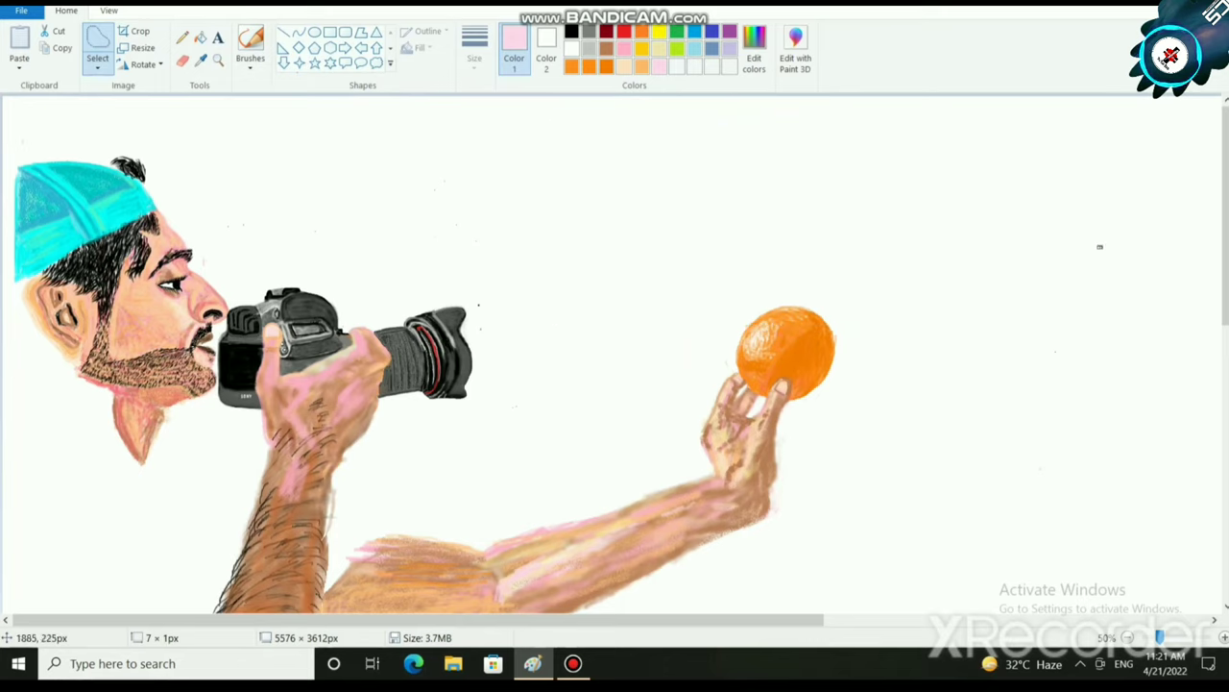
mouse_move(627, 140)
mouse_down()
mouse_move(663, 156)
mouse_move(635, 197)
mouse_up()
mouse_move(897, 111)
mouse_down()
mouse_move(967, 146)
mouse_move(1016, 202)
mouse_move(1120, 269)
mouse_move(1202, 204)
mouse_move(1147, 452)
mouse_move(1105, 413)
mouse_move(1162, 481)
mouse_up()
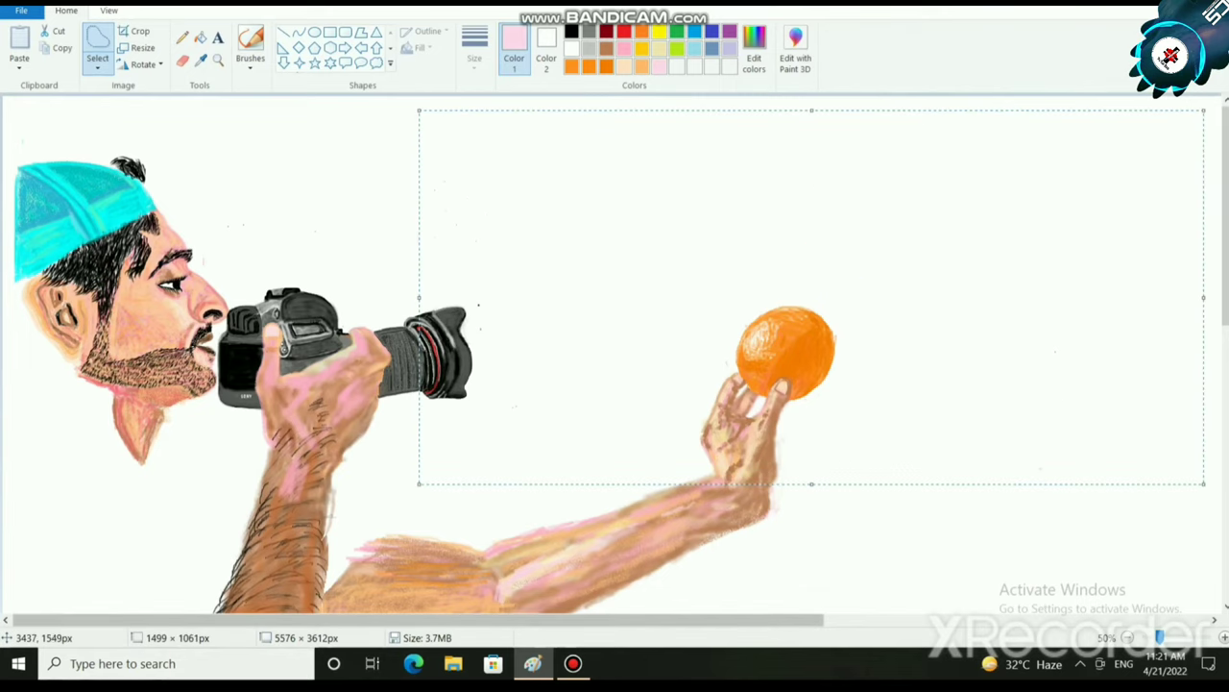
click(1103, 561)
Mix a light peach from the basic orange and brush lengthwise strokes over the upper part of the outstretched arm.
scroll(1103, 562, down, 1)
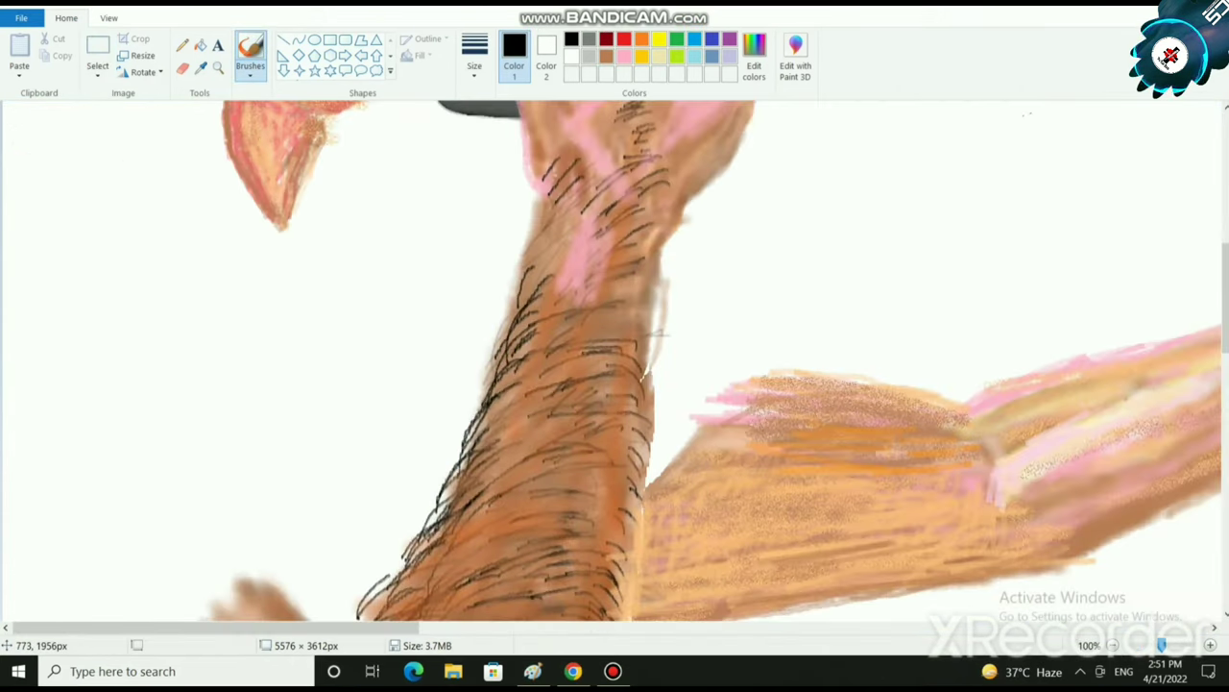
scroll(615, 365, down, 1)
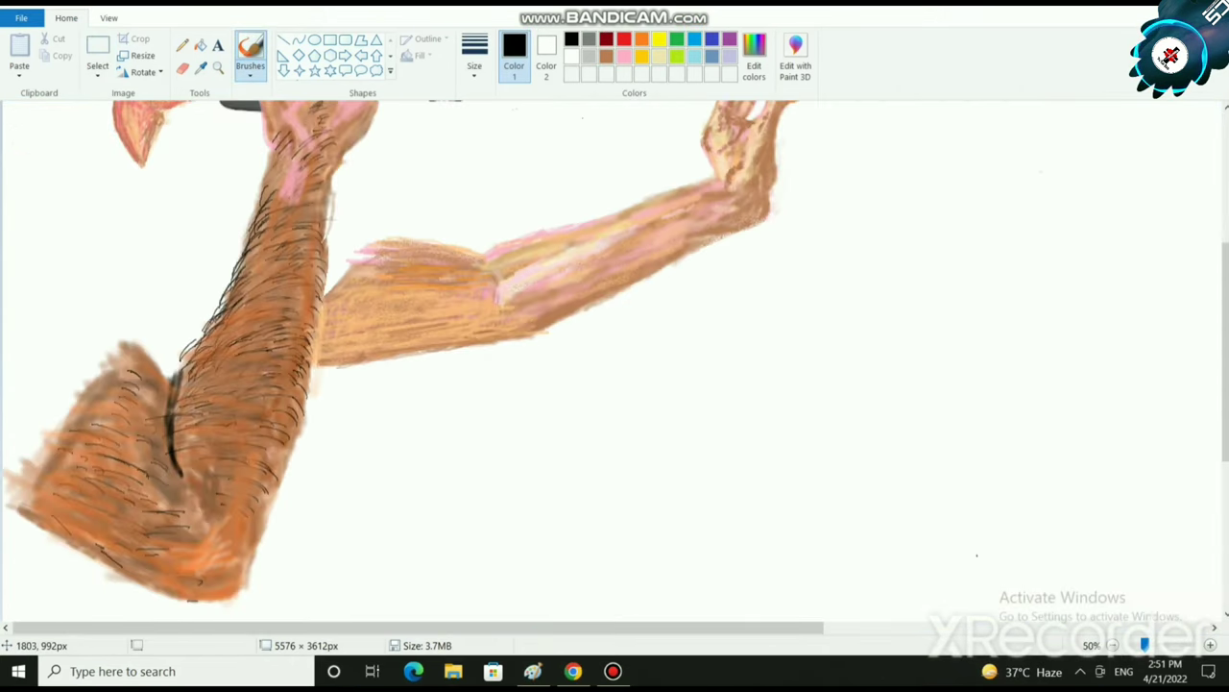
click(754, 57)
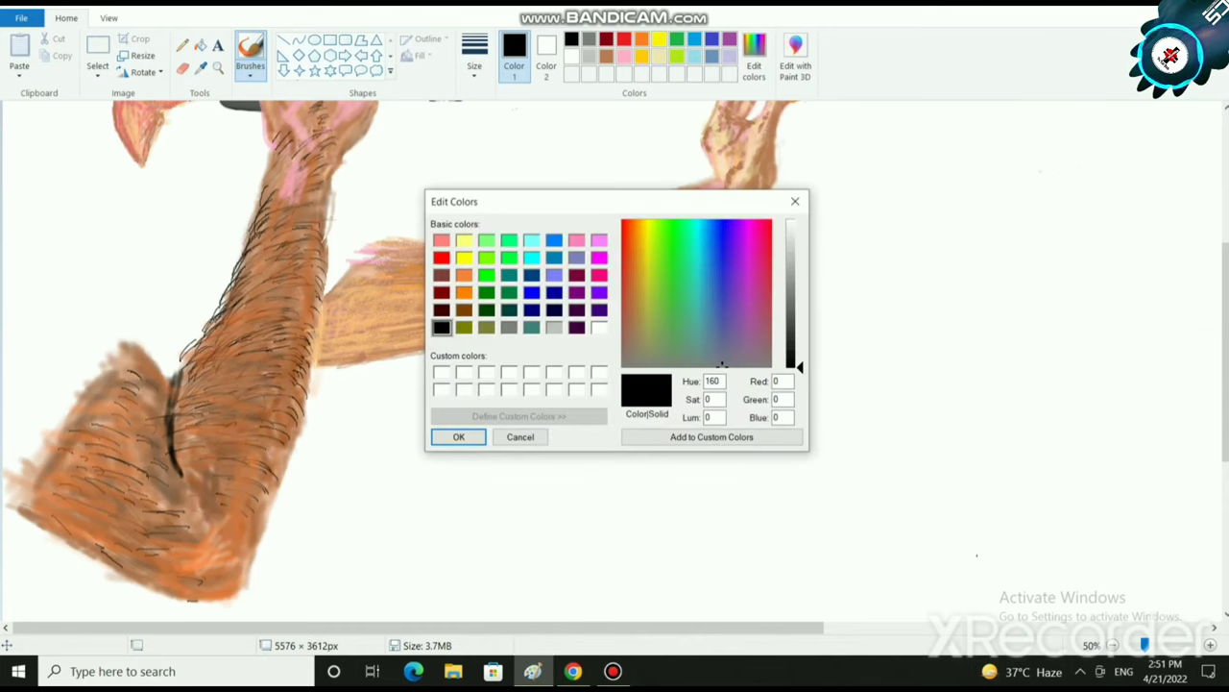
click(465, 293)
drag(799, 293, 800, 236)
click(458, 436)
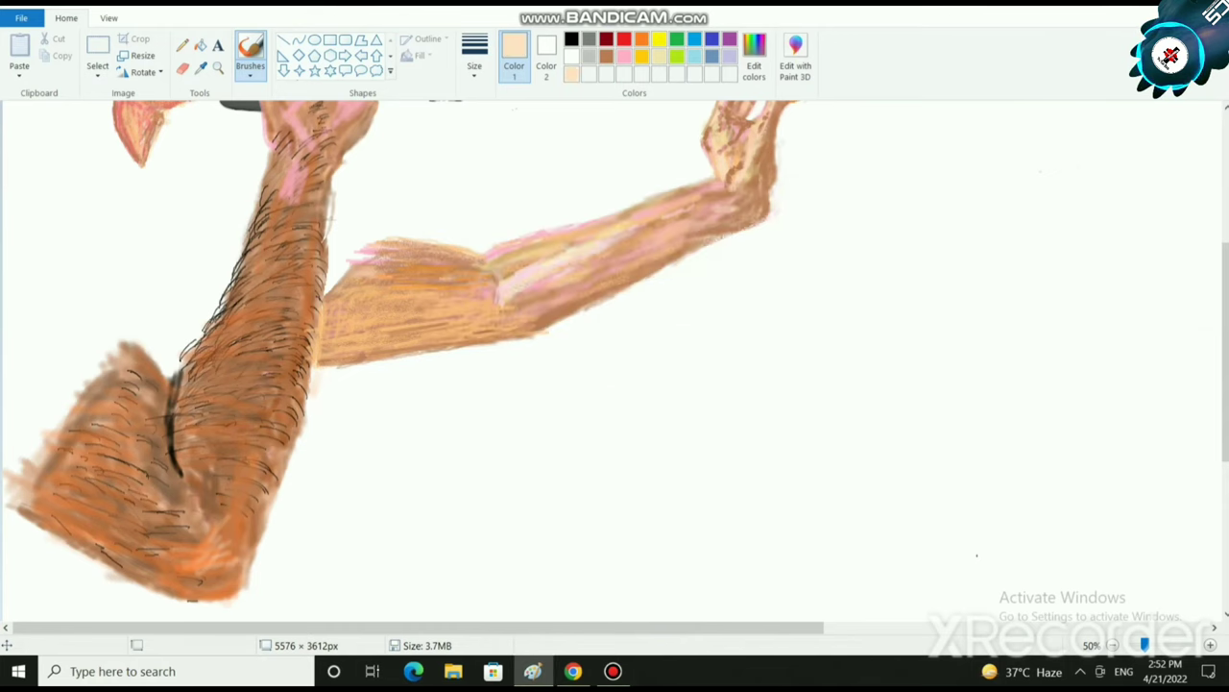
click(250, 69)
click(474, 58)
click(511, 164)
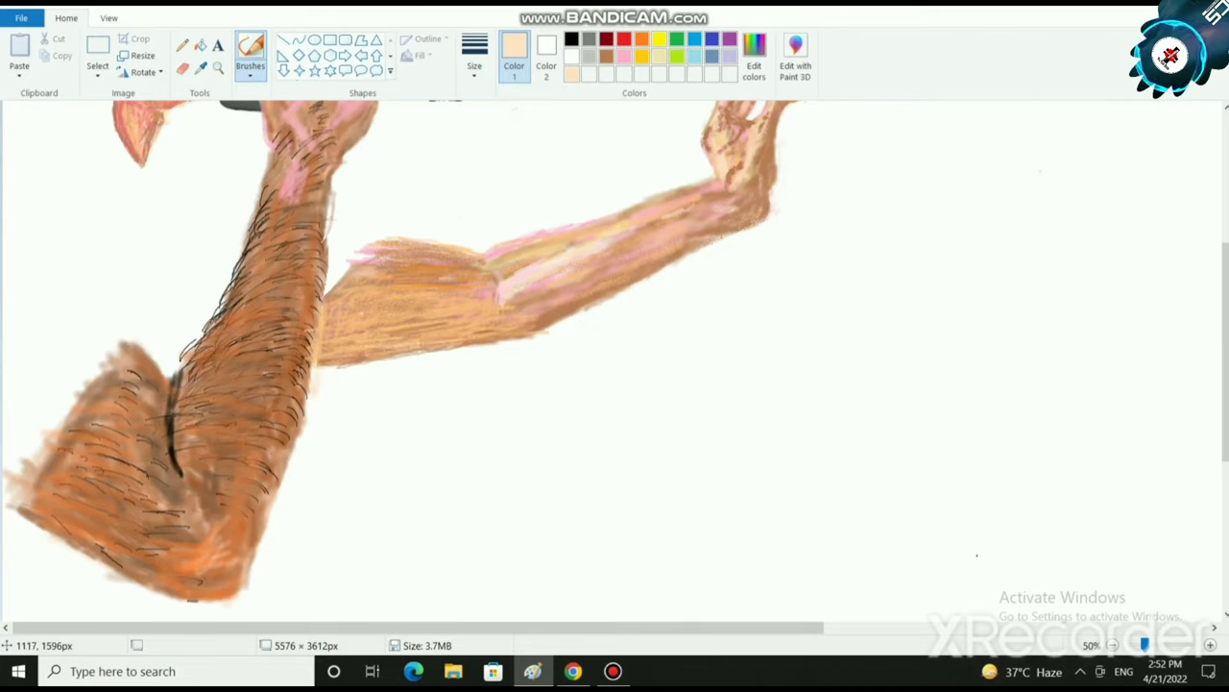
mouse_move(363, 313)
mouse_down()
mouse_move(424, 317)
mouse_move(415, 323)
mouse_move(439, 301)
mouse_move(424, 298)
mouse_up()
mouse_move(369, 295)
mouse_down()
mouse_move(408, 292)
mouse_move(334, 310)
mouse_move(322, 335)
mouse_up()
drag(350, 377, 441, 312)
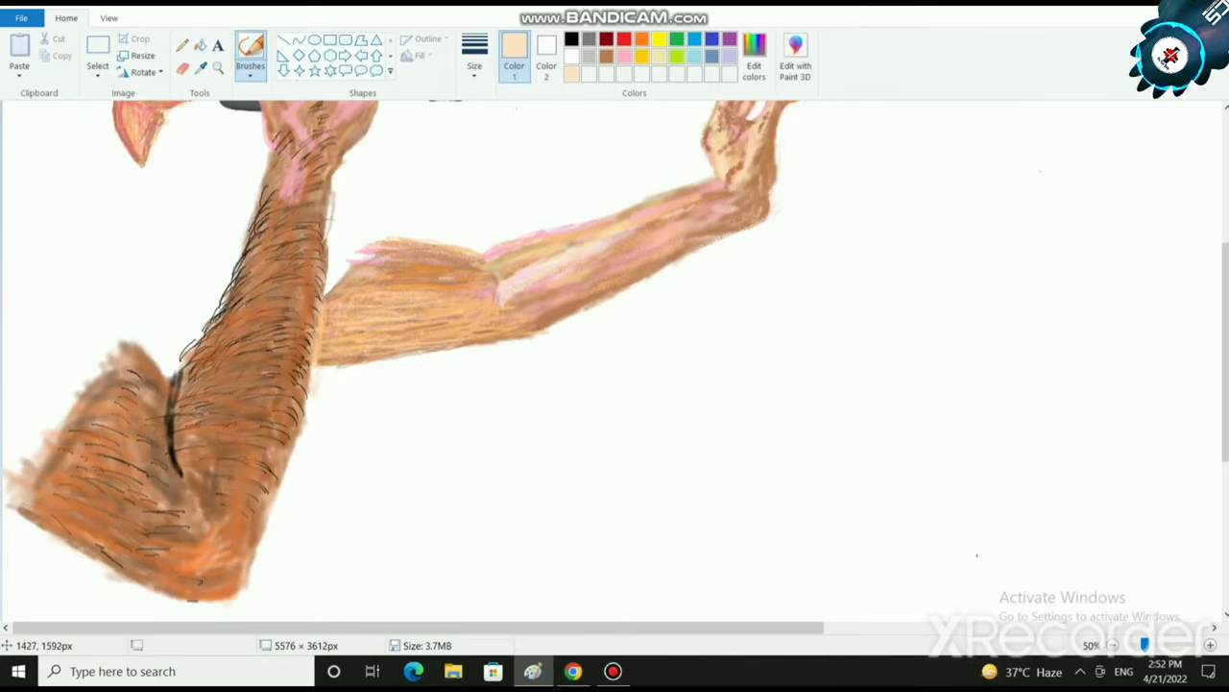
mouse_move(336, 261)
mouse_down()
mouse_move(383, 291)
mouse_move(424, 273)
mouse_up()
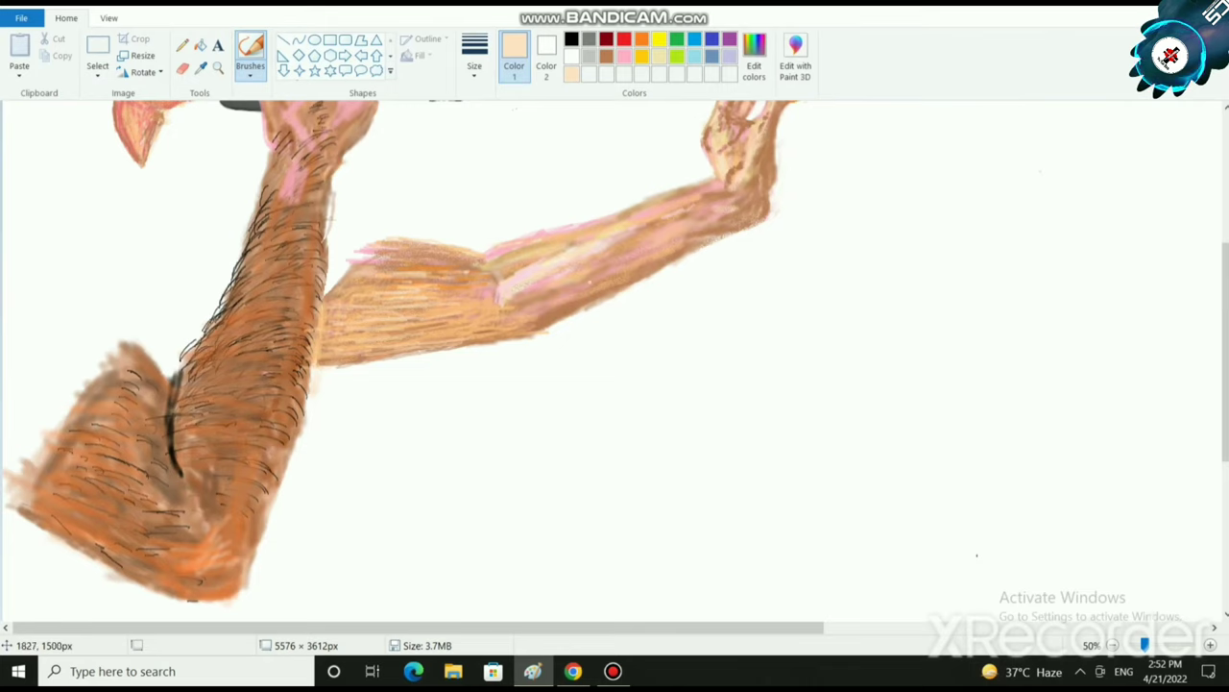
Add light peach strokes along the outstretched forearm and cross-hatch the upper arm close to the body.
mouse_move(609, 259)
mouse_down()
mouse_move(629, 273)
mouse_move(634, 242)
mouse_move(714, 223)
mouse_move(671, 195)
mouse_up()
mouse_move(536, 303)
mouse_down()
mouse_move(625, 276)
mouse_move(637, 257)
mouse_up()
drag(606, 279, 631, 267)
drag(418, 326, 456, 320)
drag(329, 325, 337, 310)
mouse_move(327, 338)
mouse_down()
mouse_move(326, 313)
mouse_move(346, 350)
mouse_up()
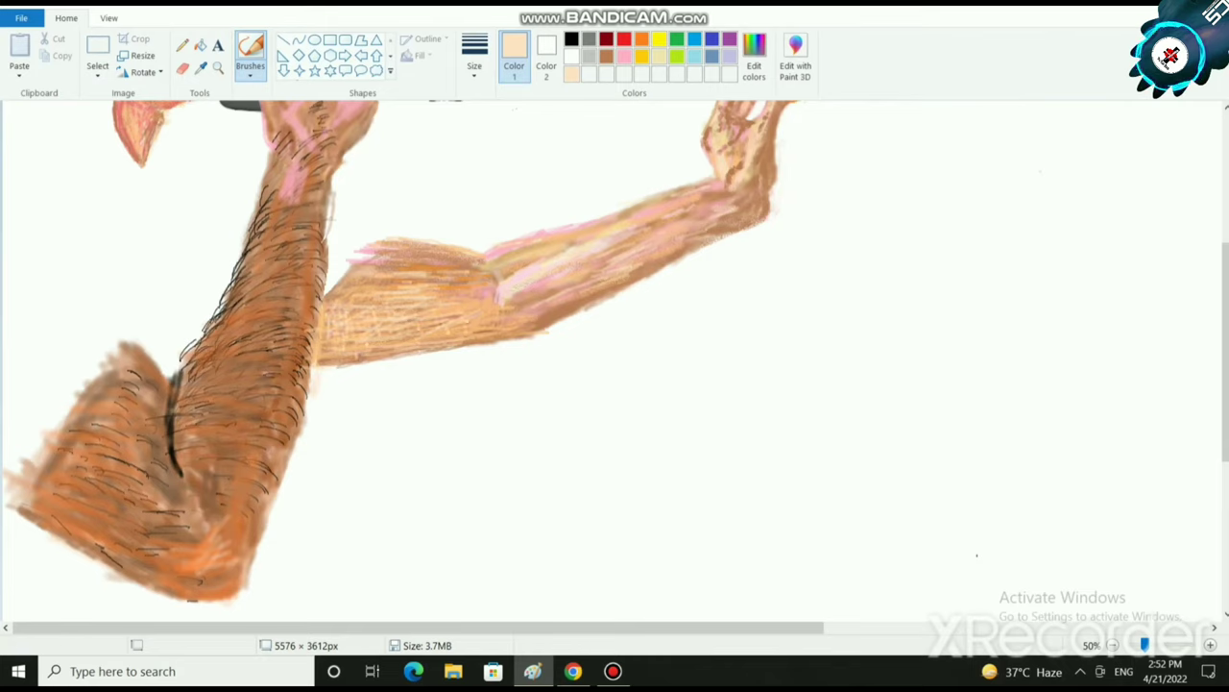
drag(365, 341, 413, 333)
drag(339, 360, 415, 336)
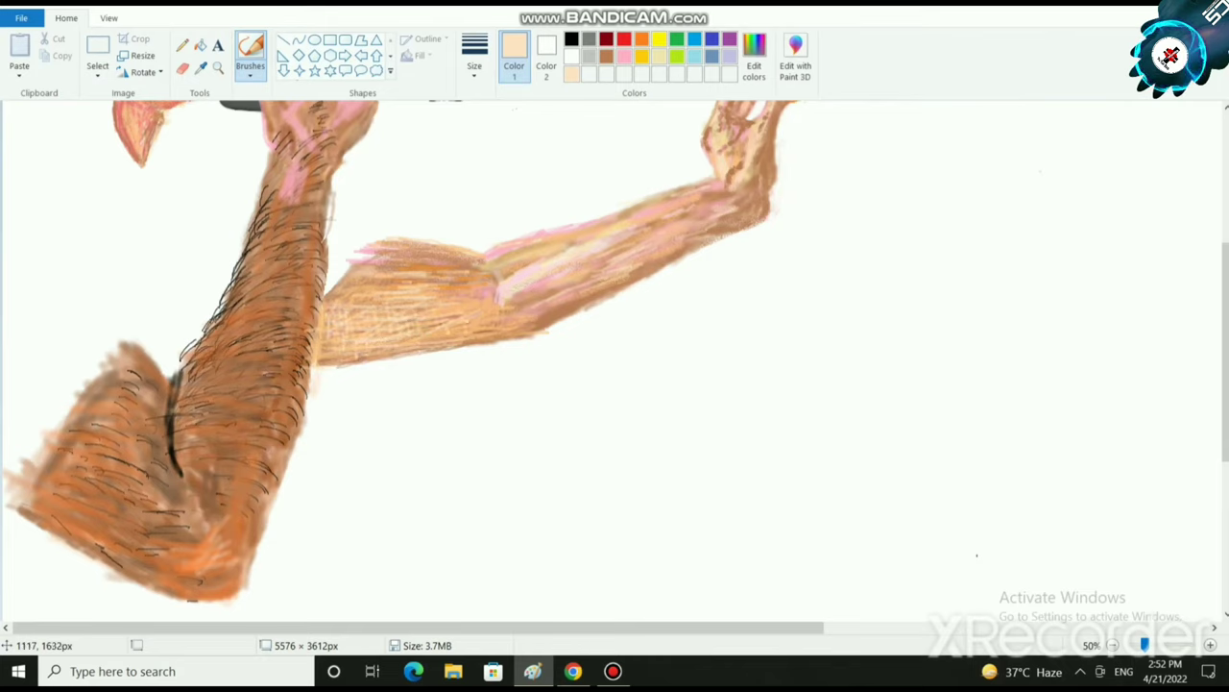
Brush light peach strokes over the upper arm towards the elbow and along its upper edge.
mouse_move(369, 288)
mouse_down()
mouse_move(451, 283)
mouse_move(419, 301)
mouse_up()
mouse_move(416, 329)
mouse_down()
mouse_move(472, 324)
mouse_move(497, 285)
mouse_up()
mouse_move(449, 297)
mouse_down()
mouse_move(485, 295)
mouse_move(538, 327)
mouse_up()
drag(467, 328, 493, 322)
mouse_move(404, 279)
mouse_down()
mouse_move(457, 281)
mouse_move(443, 267)
mouse_up()
drag(405, 258, 454, 268)
drag(410, 247, 475, 260)
scroll(461, 259, down, 3)
scroll(461, 259, up, 3)
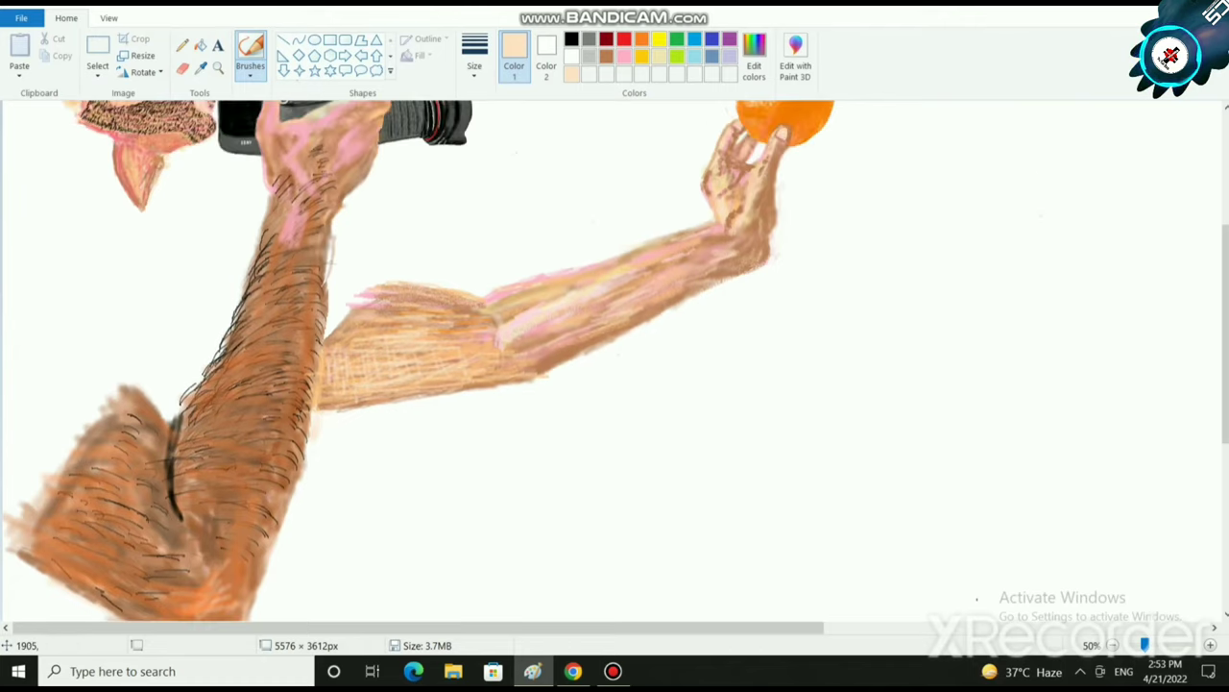
scroll(453, 259, down, 2)
scroll(317, 227, up, 1)
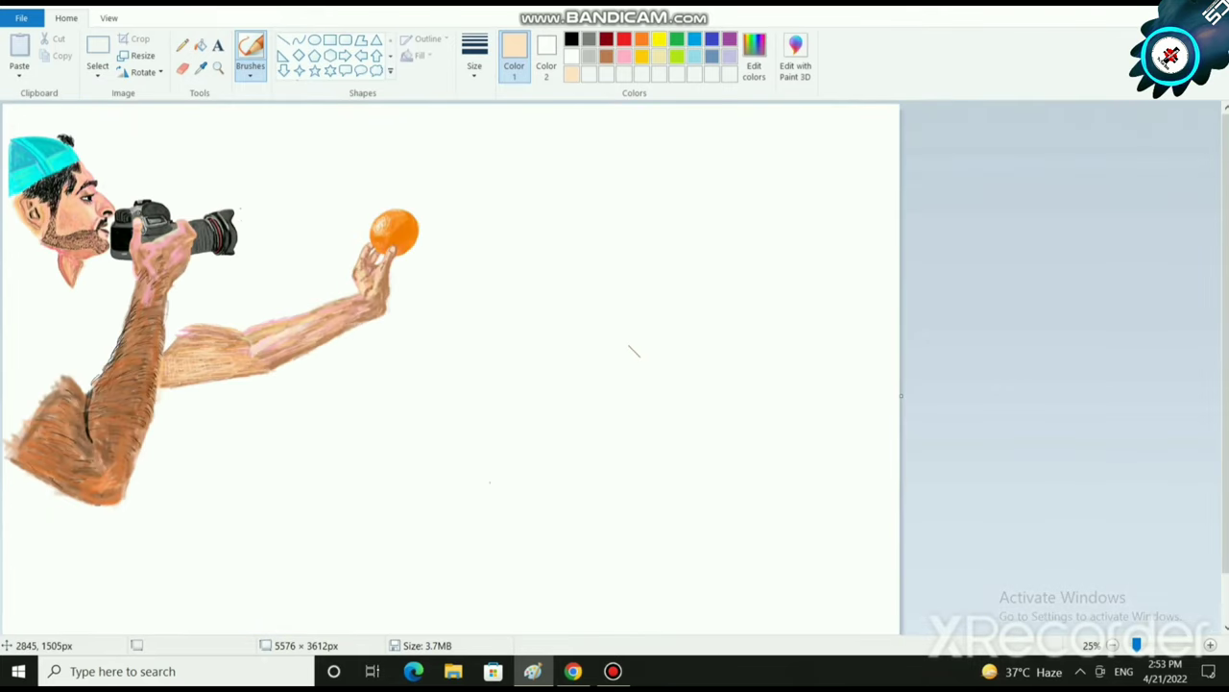
scroll(460, 345, up, 2)
scroll(689, 429, down, 3)
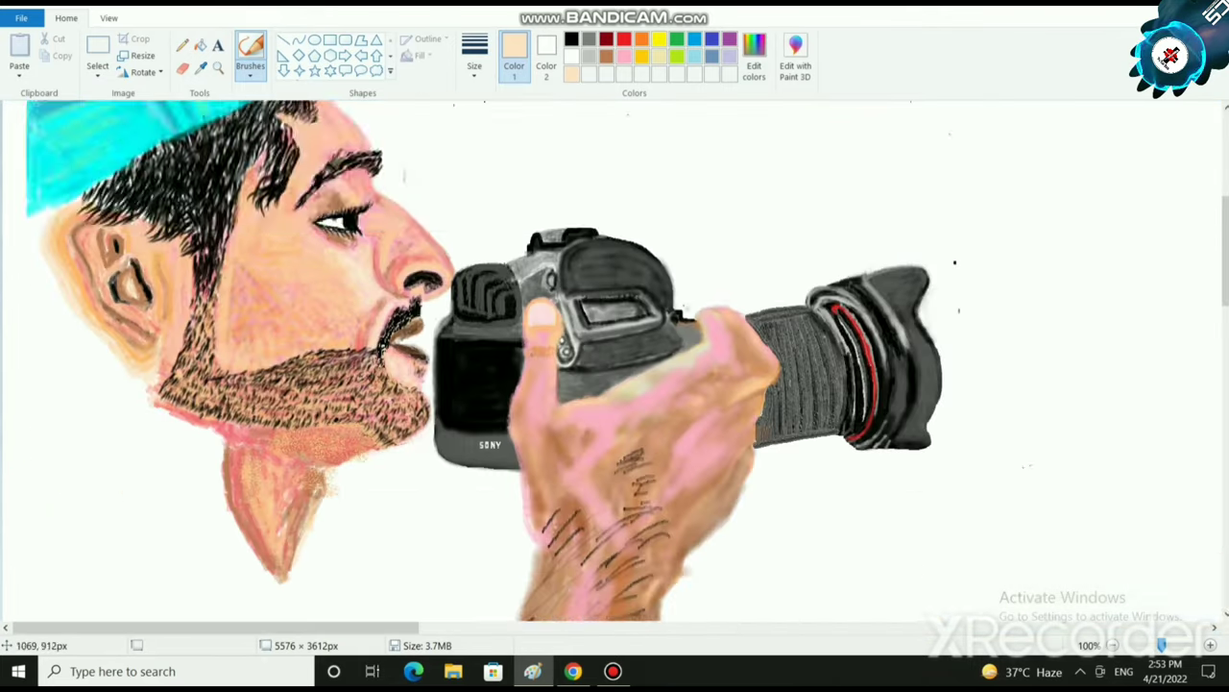
click(606, 39)
scroll(881, 426, down, 3)
mouse_move(710, 399)
mouse_down()
mouse_move(696, 430)
mouse_move(851, 385)
mouse_up()
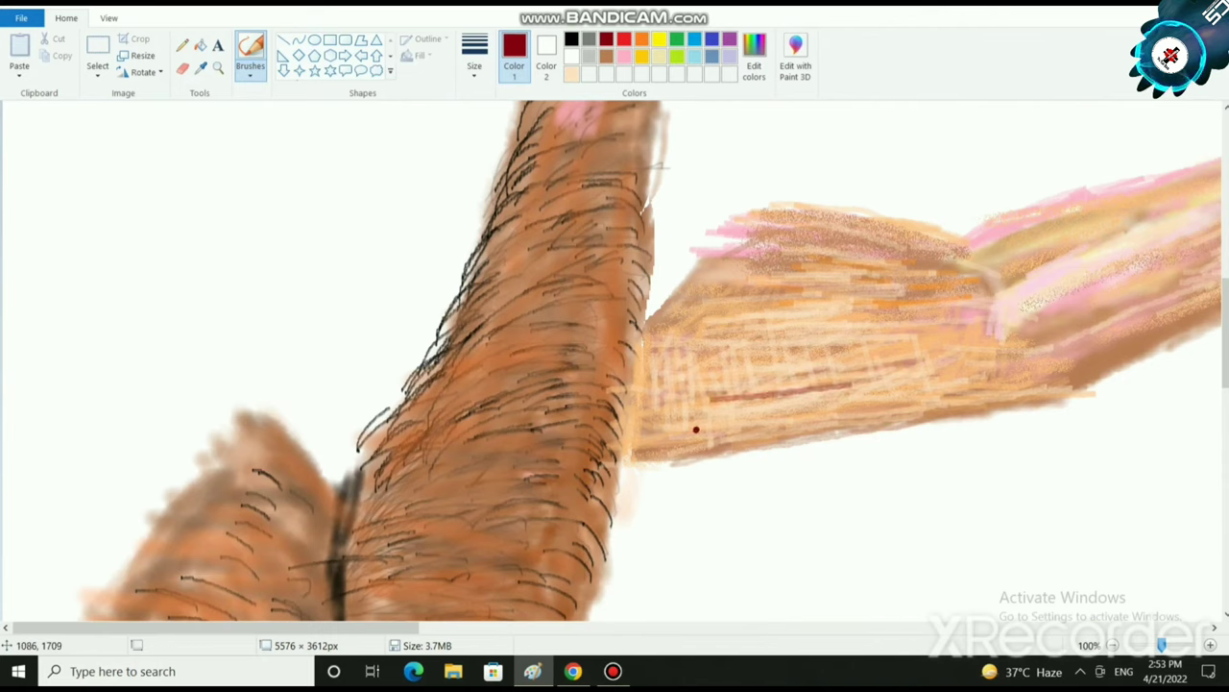
drag(722, 423, 886, 402)
drag(727, 411, 854, 399)
click(607, 57)
key(ctrl+z)
key(ctrl+z)
key(ctrl+z)
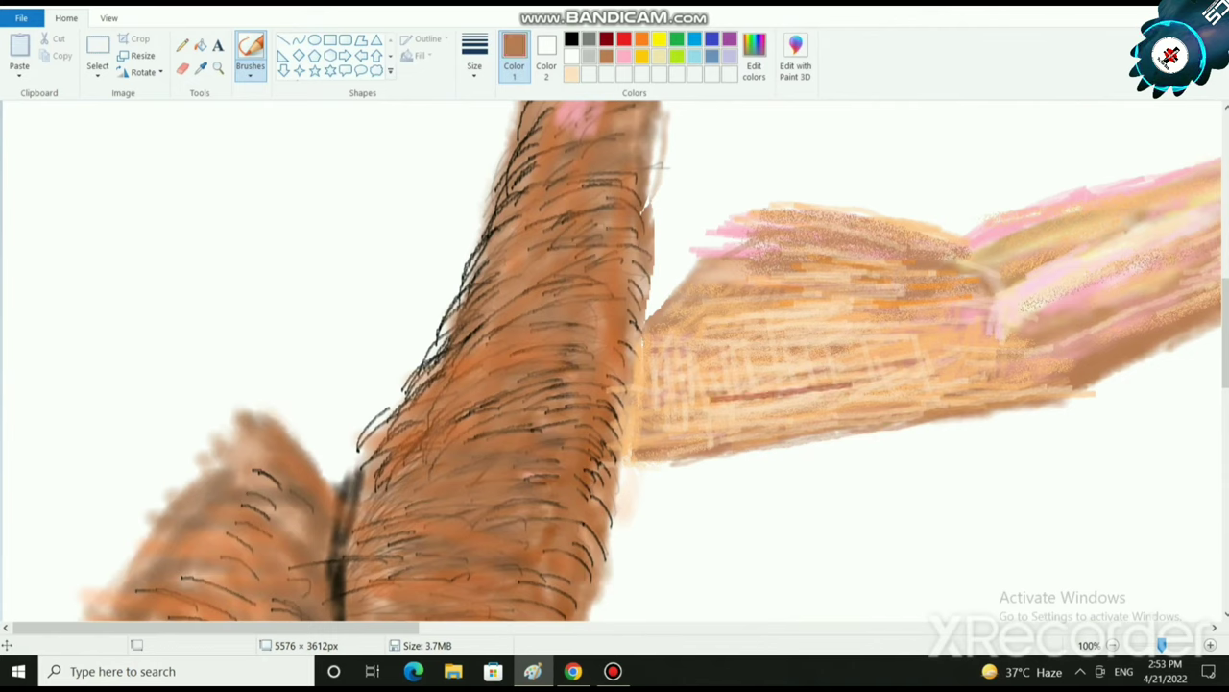
Shade the lower edge and middle of the outstretched upper arm with long brown strokes along its length.
drag(672, 415, 761, 406)
mouse_move(629, 427)
mouse_down()
mouse_move(767, 429)
mouse_move(930, 376)
mouse_up()
drag(725, 389, 866, 384)
drag(756, 417, 874, 398)
drag(783, 404, 870, 390)
drag(719, 396, 816, 389)
drag(740, 377, 858, 357)
drag(733, 333, 842, 326)
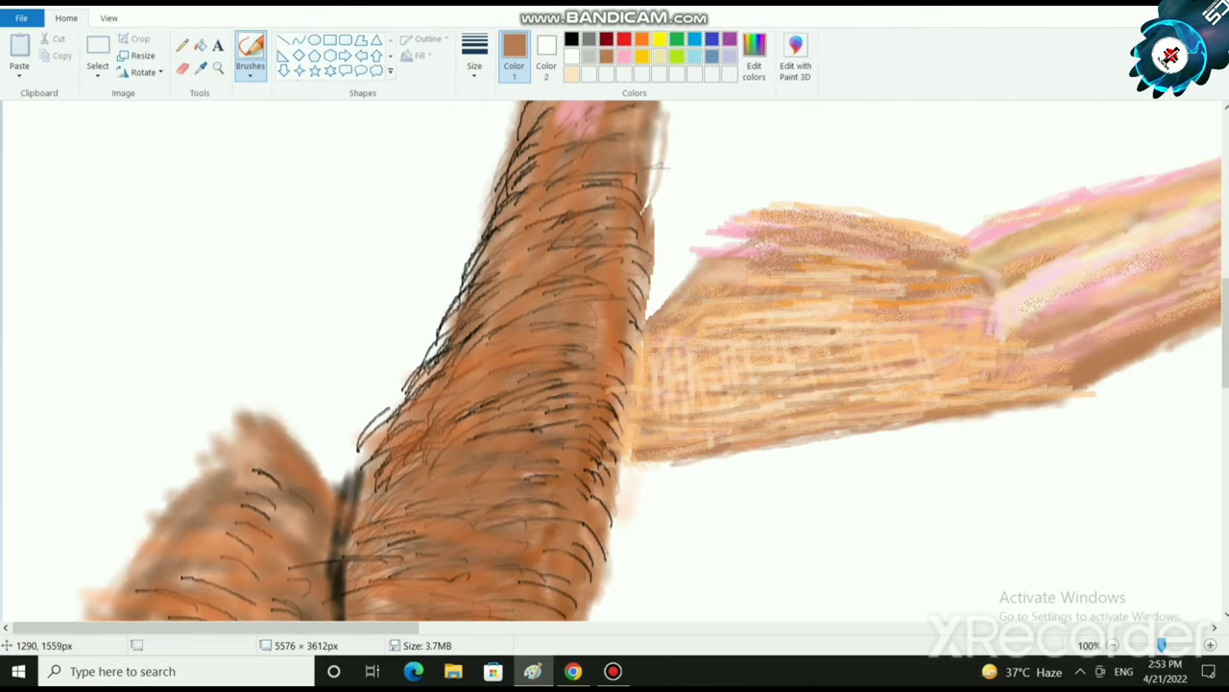
drag(701, 376, 789, 373)
mouse_move(665, 398)
mouse_down()
mouse_move(762, 382)
mouse_move(787, 360)
mouse_up()
drag(684, 354, 886, 338)
drag(834, 373, 743, 399)
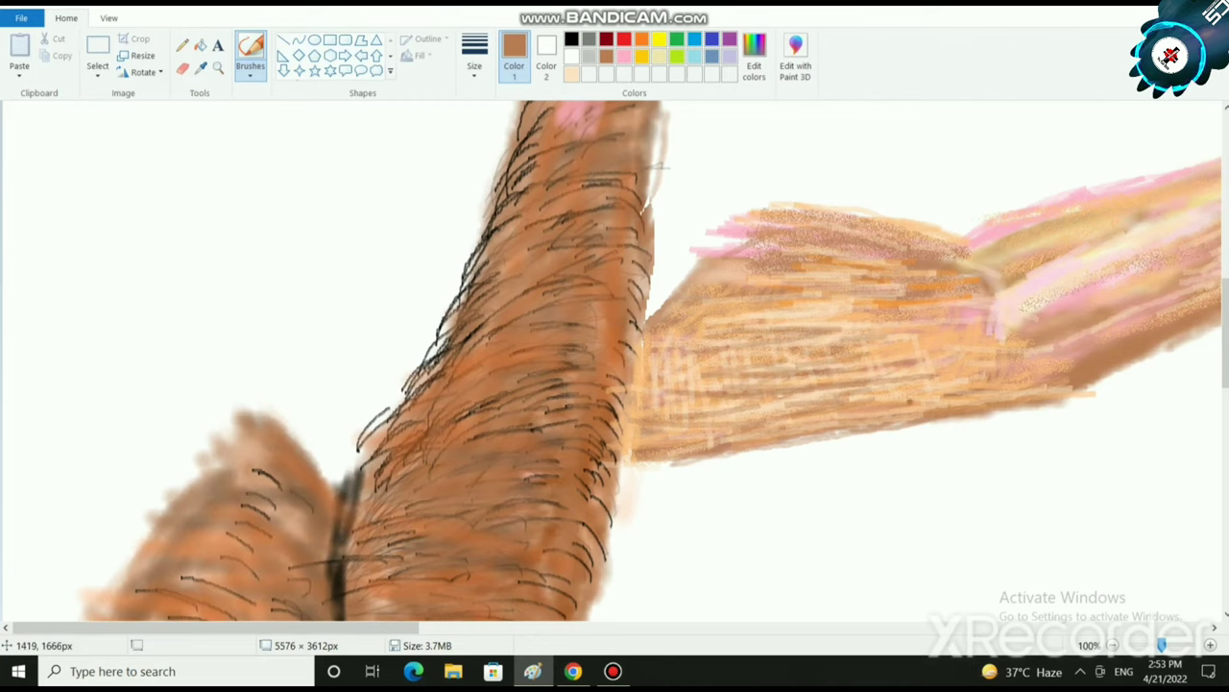
Switch to another brush type and blend light peach strokes over the brown shading on the outstretched upper arm, using a thicker size.
click(250, 73)
click(349, 100)
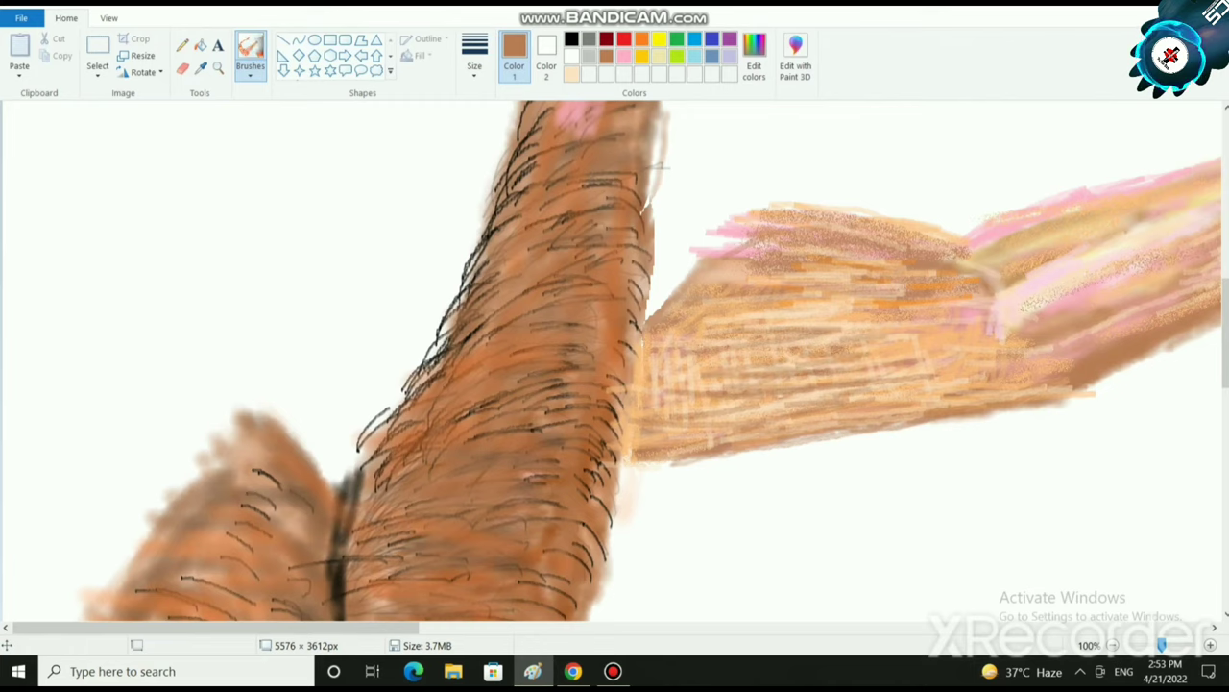
click(572, 74)
drag(749, 345, 855, 362)
drag(803, 291, 837, 296)
click(474, 59)
click(512, 197)
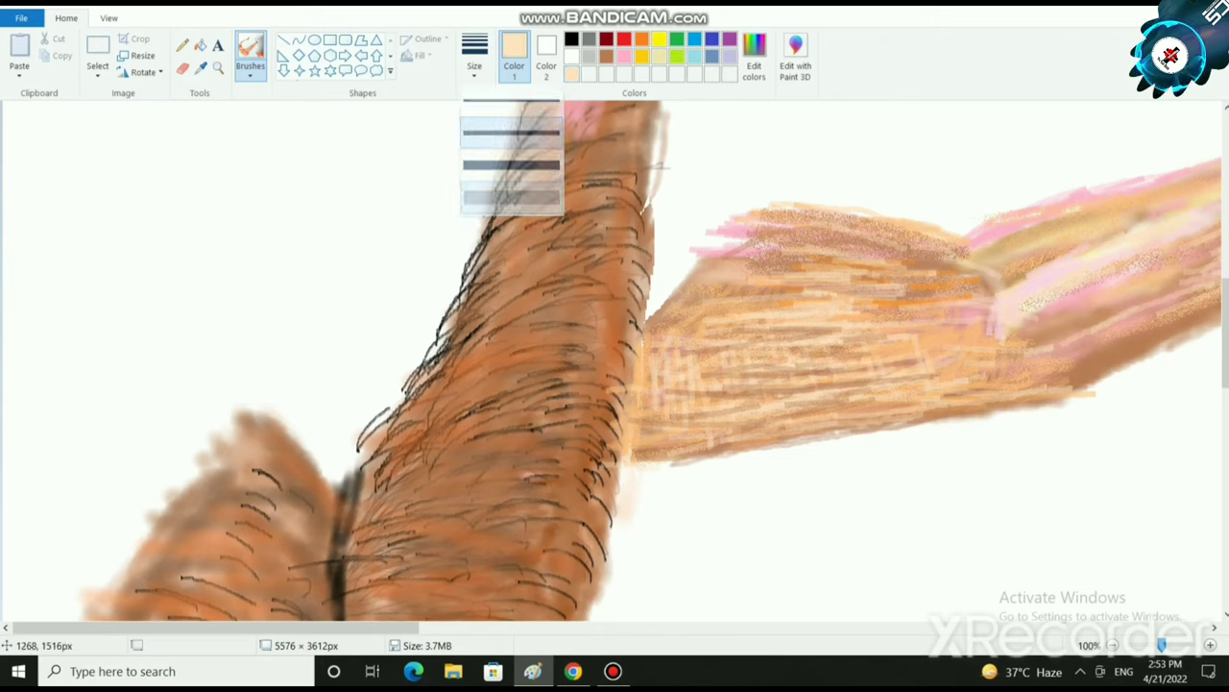
mouse_move(791, 370)
mouse_down()
mouse_move(676, 403)
mouse_move(901, 366)
mouse_up()
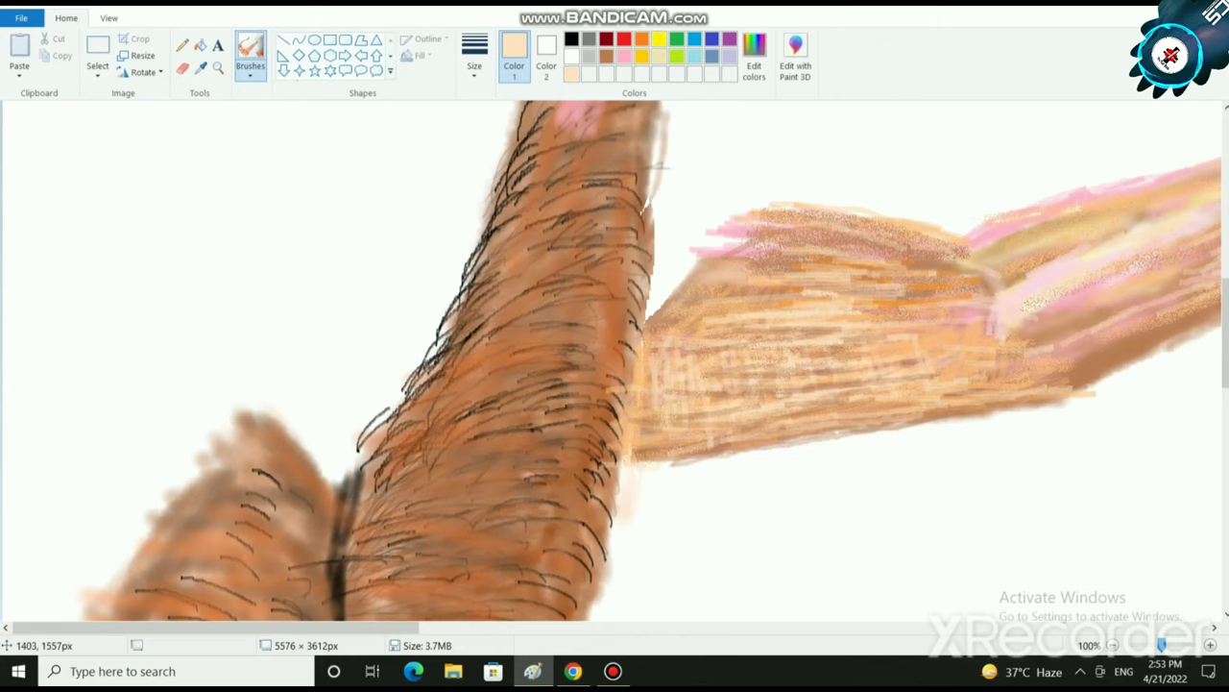
mouse_move(748, 381)
mouse_down()
mouse_move(678, 430)
mouse_move(784, 374)
mouse_move(781, 397)
mouse_move(795, 334)
mouse_move(758, 332)
mouse_move(869, 305)
mouse_move(889, 319)
mouse_move(903, 365)
mouse_up()
drag(734, 361, 821, 329)
drag(649, 444, 907, 401)
Sketch a thin gray contour beyond the orange ball with a curled upper end, a rounded bulge and a wavy lower edge, and adjust the brush thickness.
scroll(634, 296, down, 3)
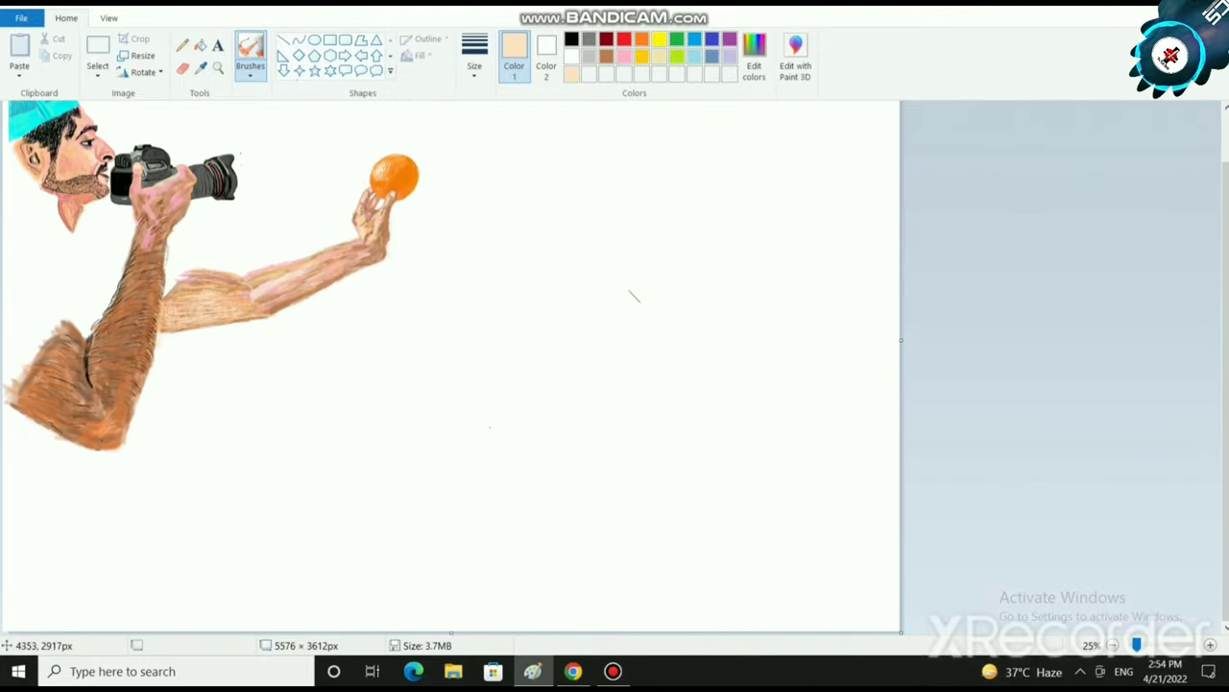
scroll(451, 365, up, 1)
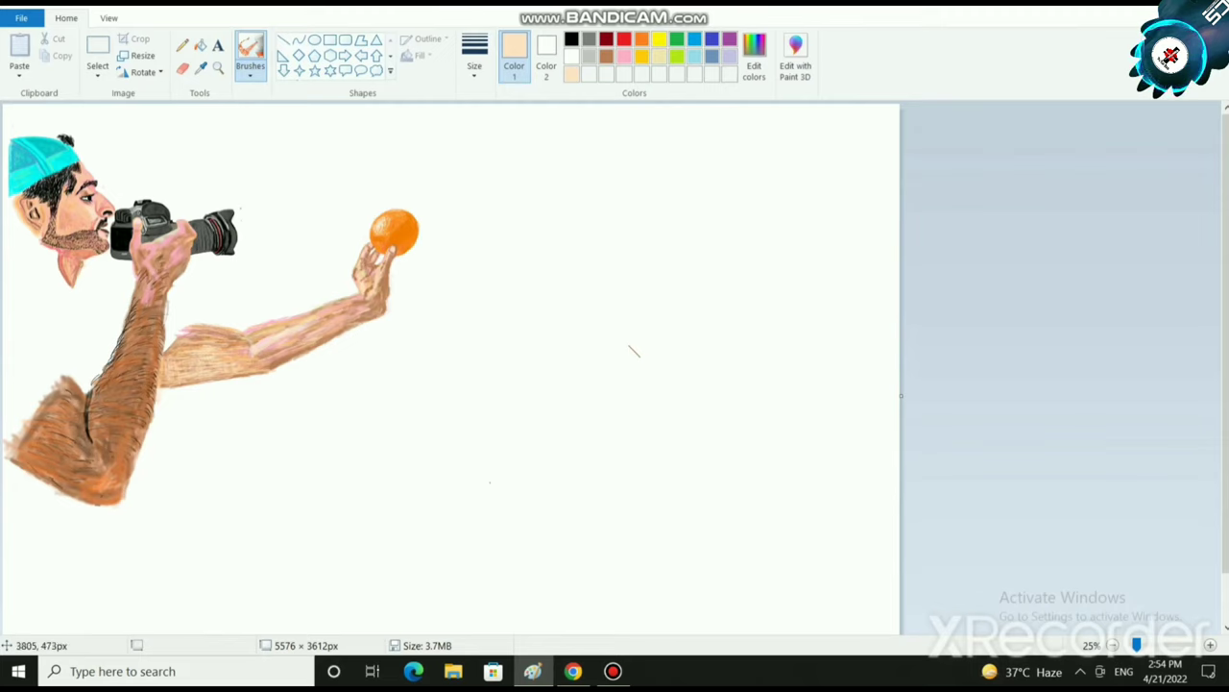
click(250, 71)
click(345, 100)
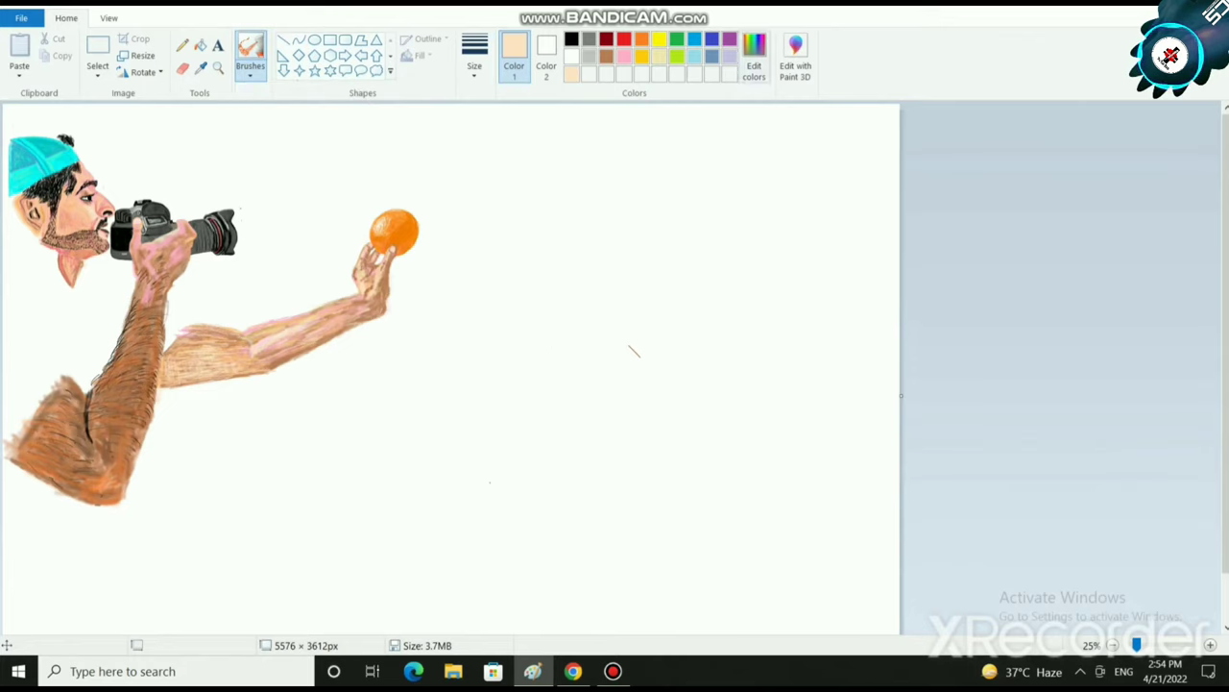
click(572, 40)
click(589, 38)
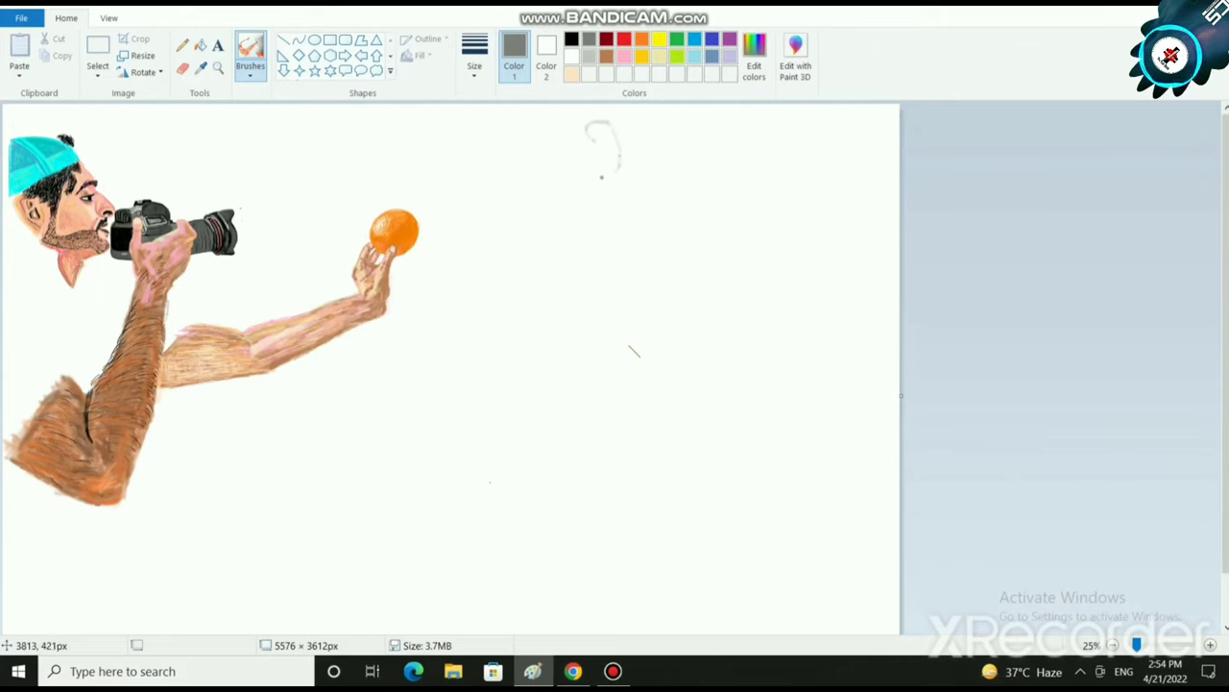
mouse_move(601, 177)
mouse_down()
mouse_move(523, 165)
mouse_move(482, 182)
mouse_move(470, 259)
mouse_move(497, 312)
mouse_move(546, 335)
mouse_move(564, 404)
mouse_move(616, 357)
mouse_move(695, 369)
mouse_move(727, 356)
mouse_up()
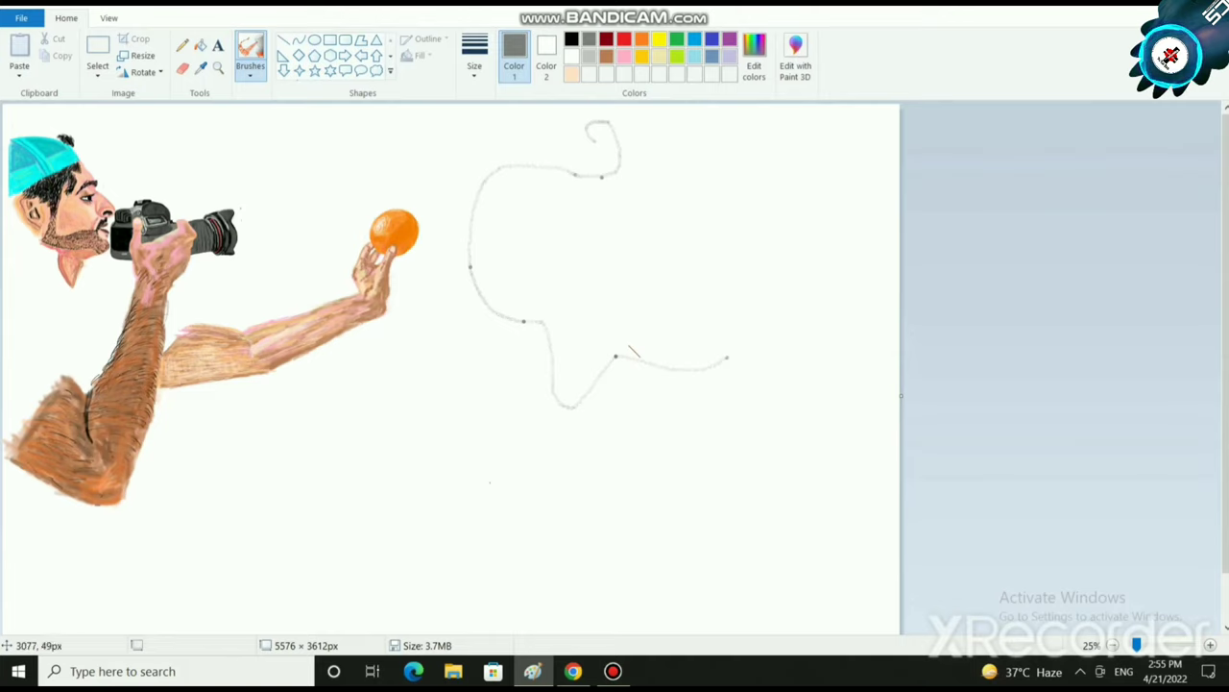
click(474, 55)
click(475, 56)
click(475, 56)
click(535, 198)
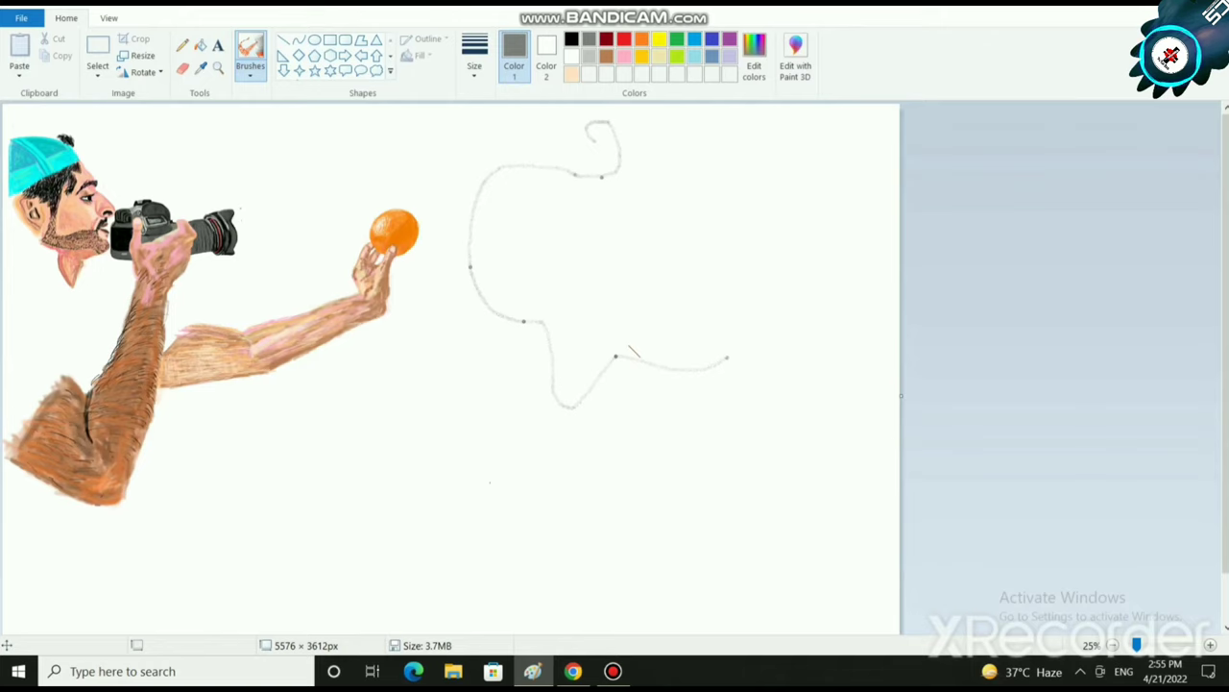
Select the photographer together with the orange ball and move the whole figure lower on the canvas.
click(97, 69)
click(138, 109)
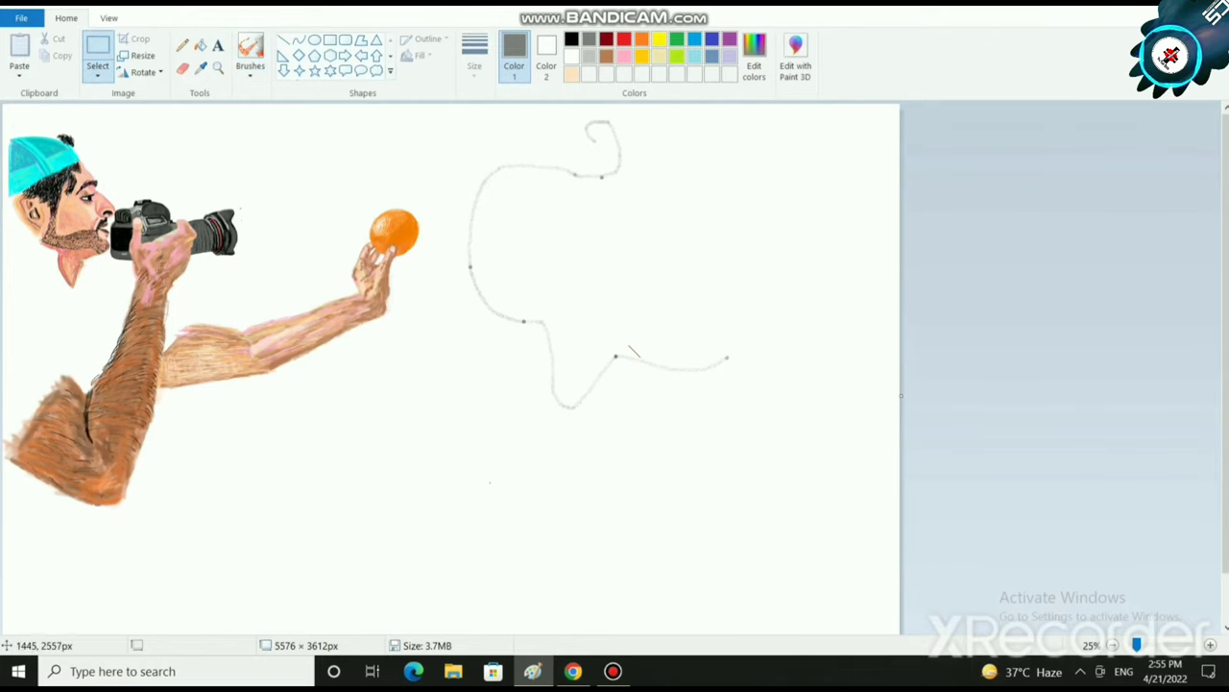
mouse_move(486, 535)
mouse_down()
mouse_move(5, 360)
mouse_move(14, 108)
mouse_move(2, 102)
mouse_up()
click(479, 490)
drag(427, 528, 3, 115)
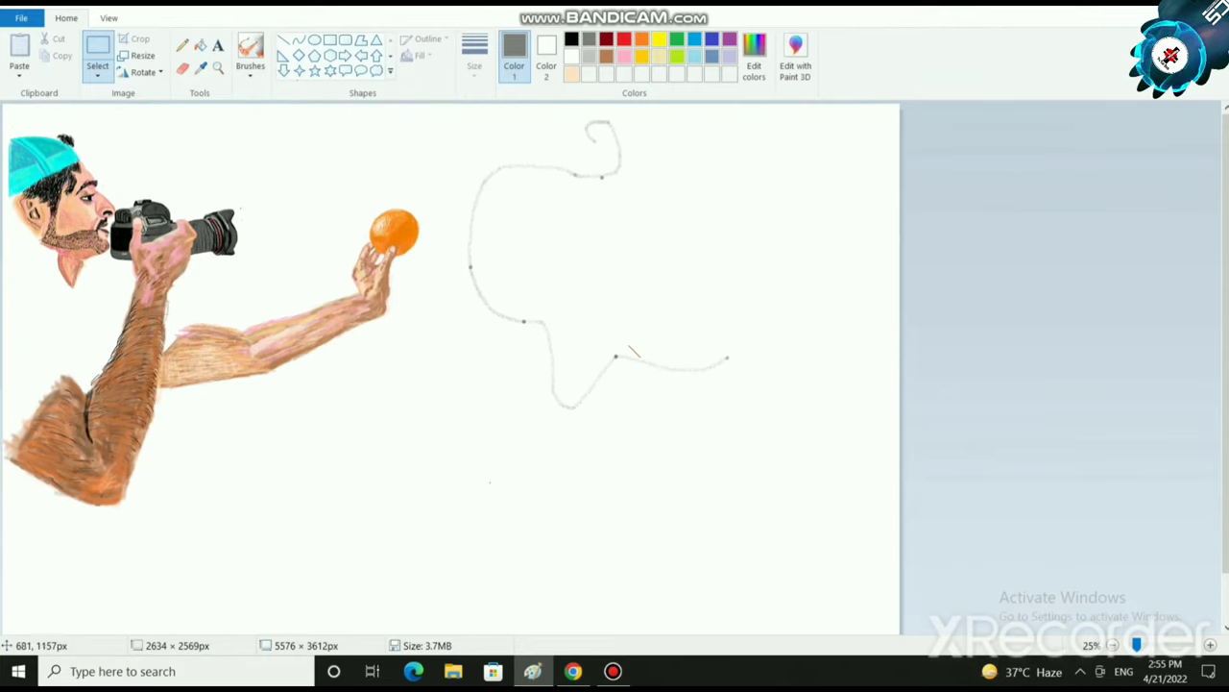
mouse_move(116, 266)
mouse_down()
mouse_move(116, 382)
mouse_move(134, 378)
mouse_move(144, 394)
mouse_move(108, 391)
mouse_up()
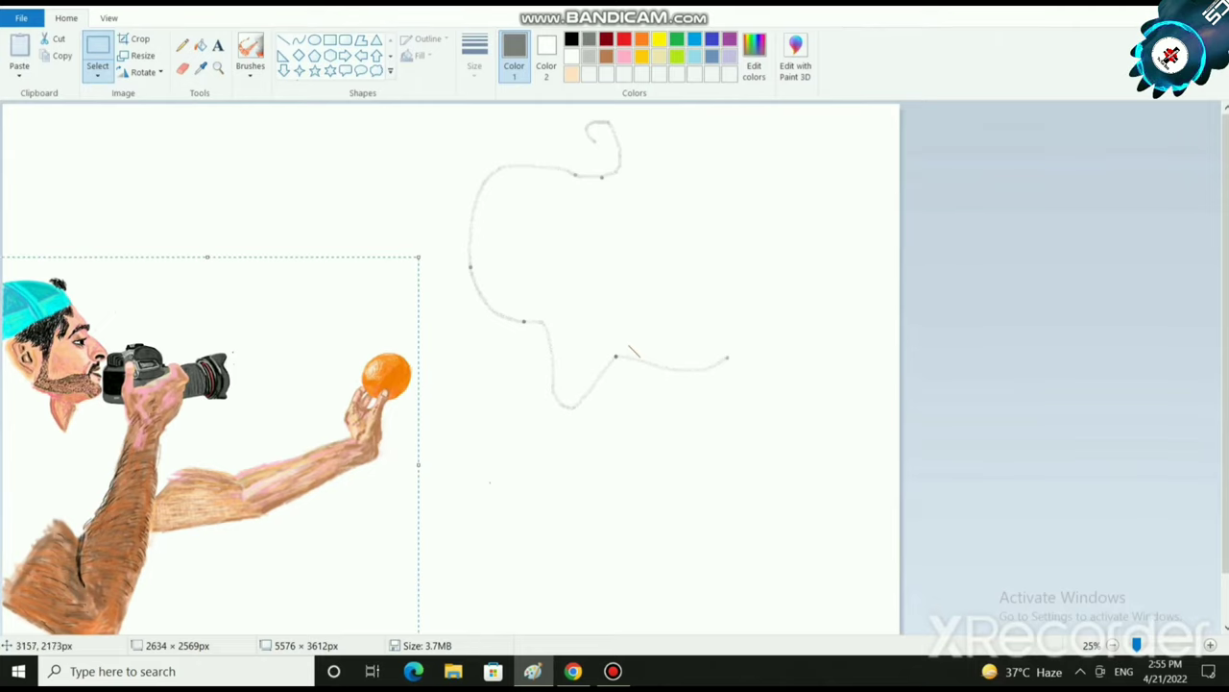
click(538, 527)
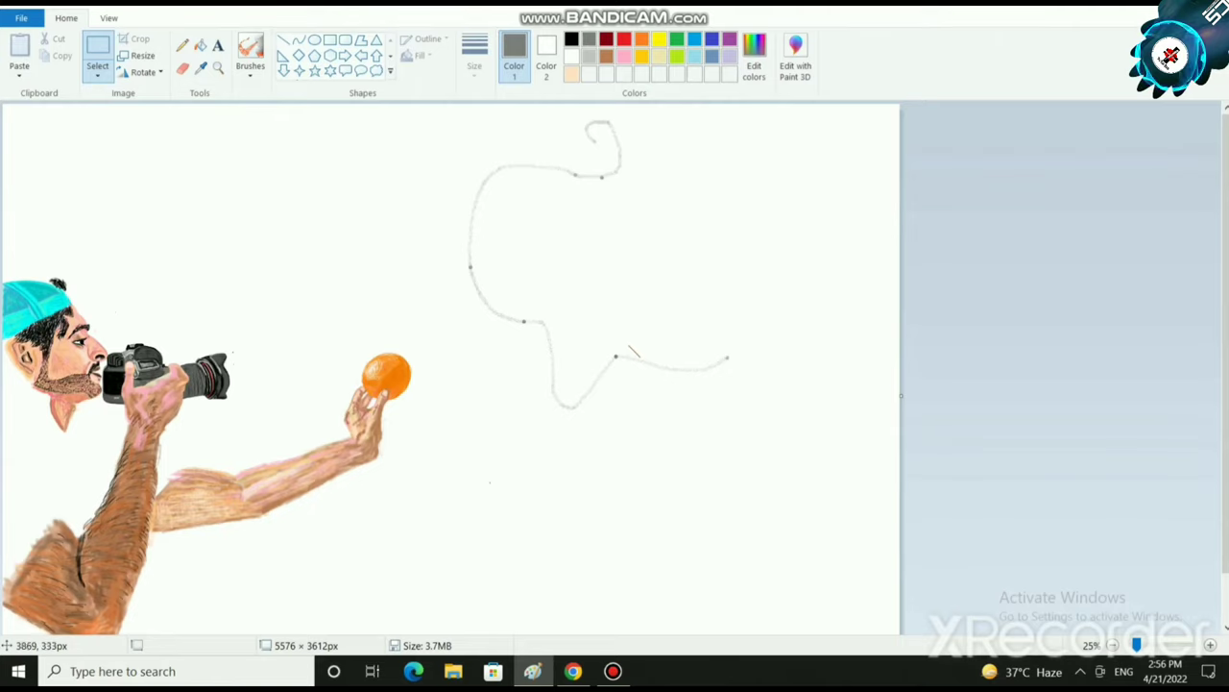
Select the gray contour and shift it slightly up and towards the photographer.
mouse_move(445, 122)
mouse_down()
mouse_move(573, 220)
mouse_move(676, 265)
mouse_up()
click(744, 154)
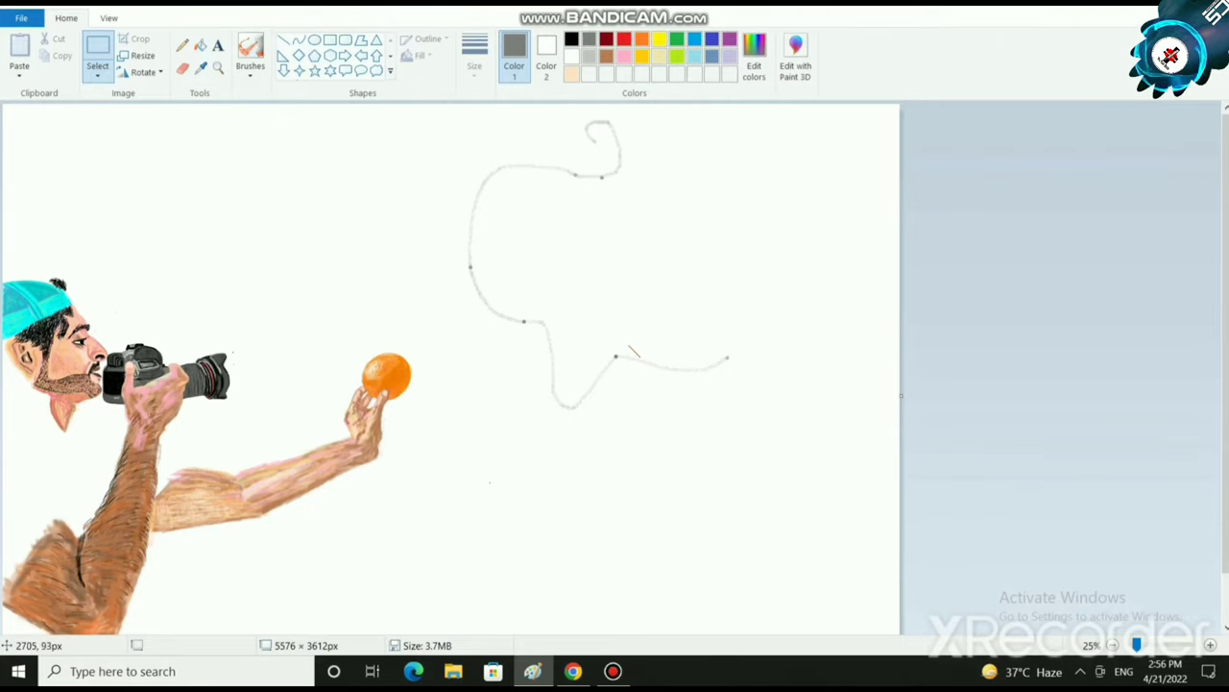
mouse_move(435, 113)
mouse_down()
mouse_move(625, 242)
mouse_move(763, 428)
mouse_up()
mouse_move(662, 338)
mouse_down()
mouse_move(666, 359)
mouse_move(631, 354)
mouse_move(622, 332)
mouse_move(623, 350)
mouse_move(602, 342)
mouse_move(618, 341)
mouse_up()
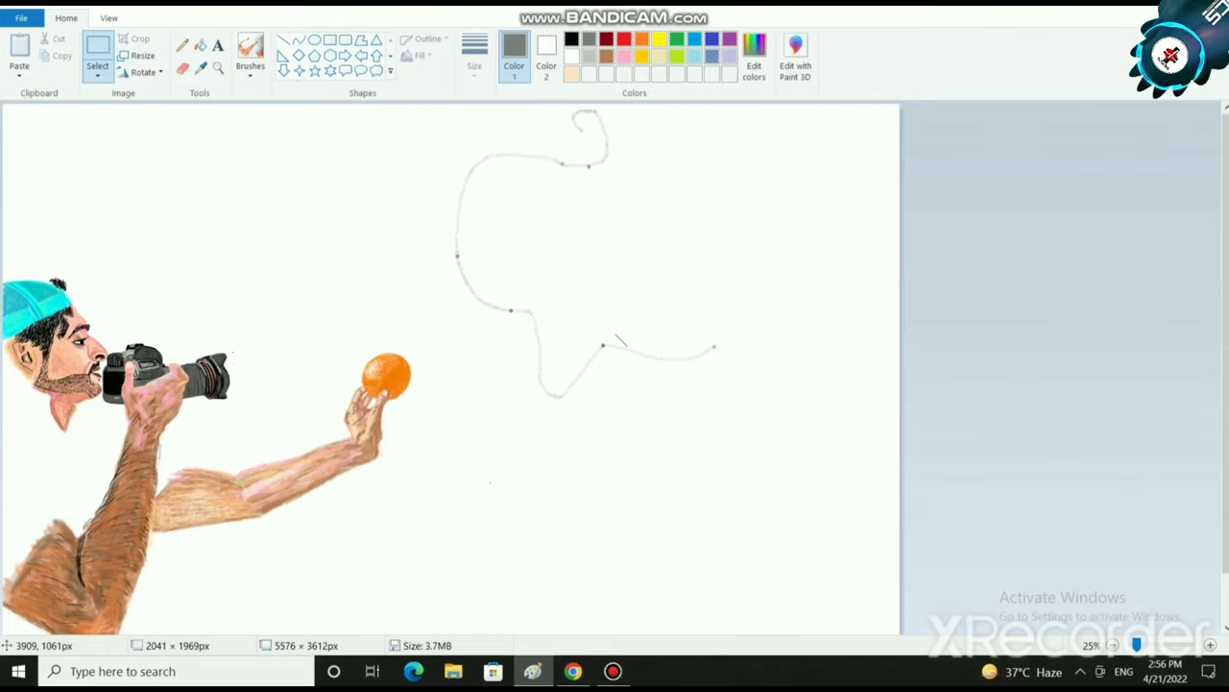
drag(632, 275, 632, 275)
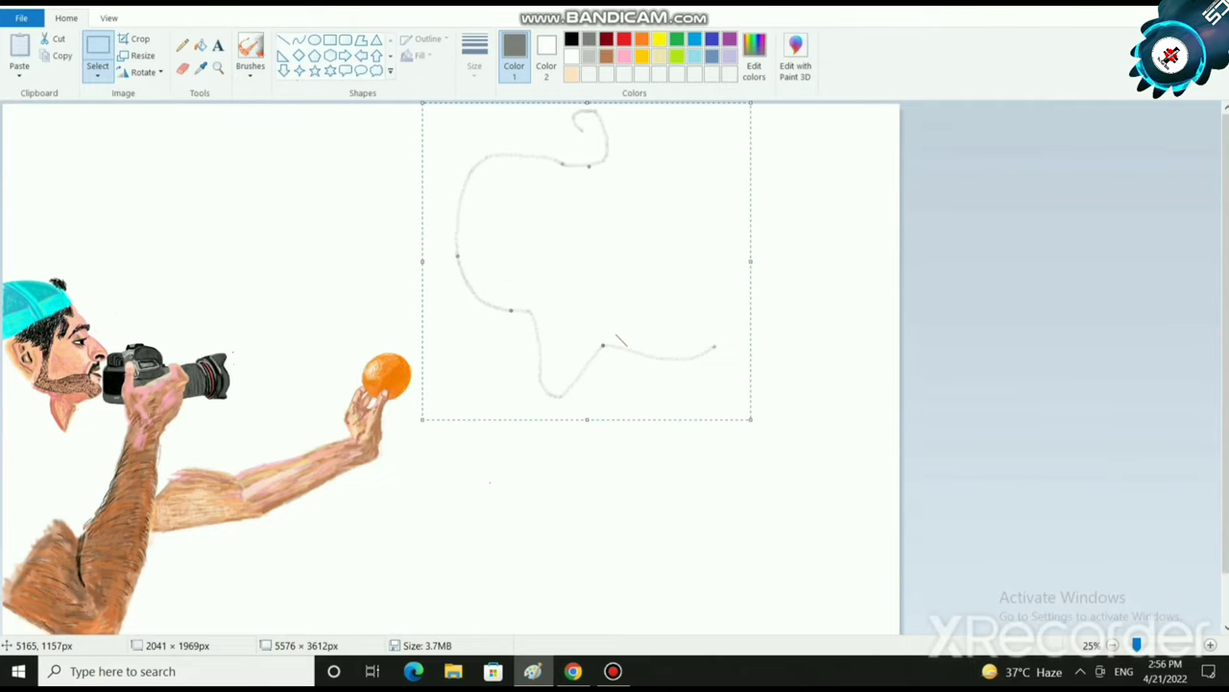
click(465, 485)
Extend the canvas at its lower edge to a height of about 3992 px.
scroll(384, 533, down, 3)
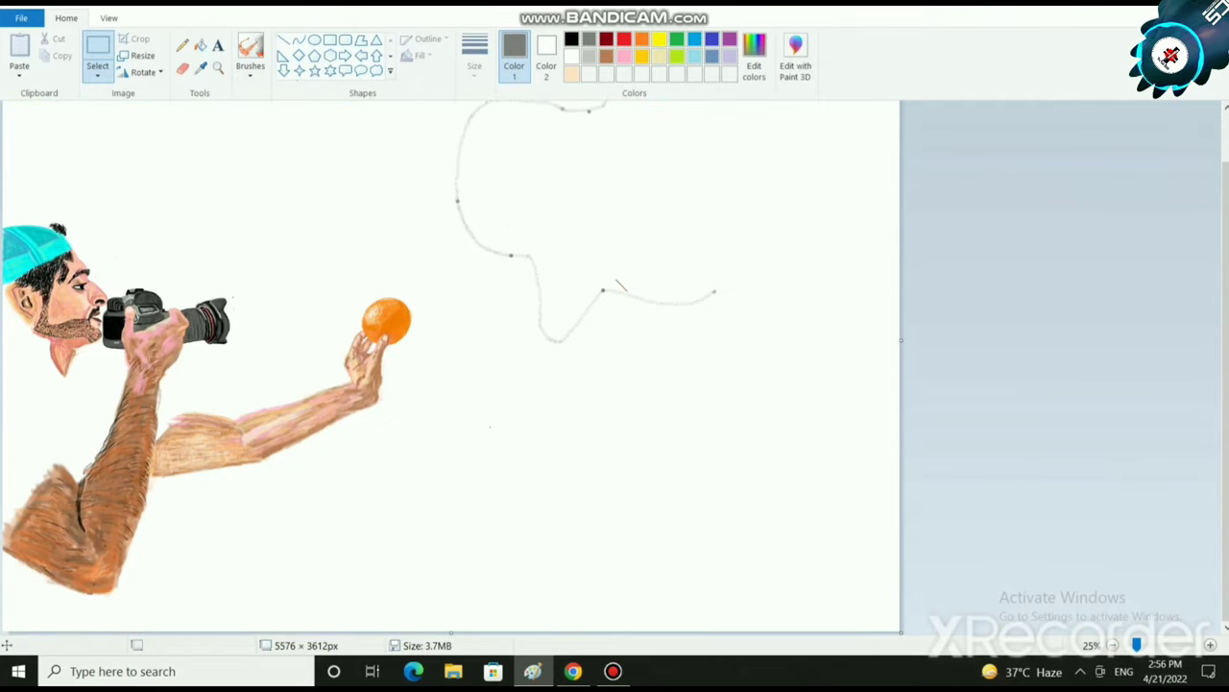
drag(451, 632, 452, 678)
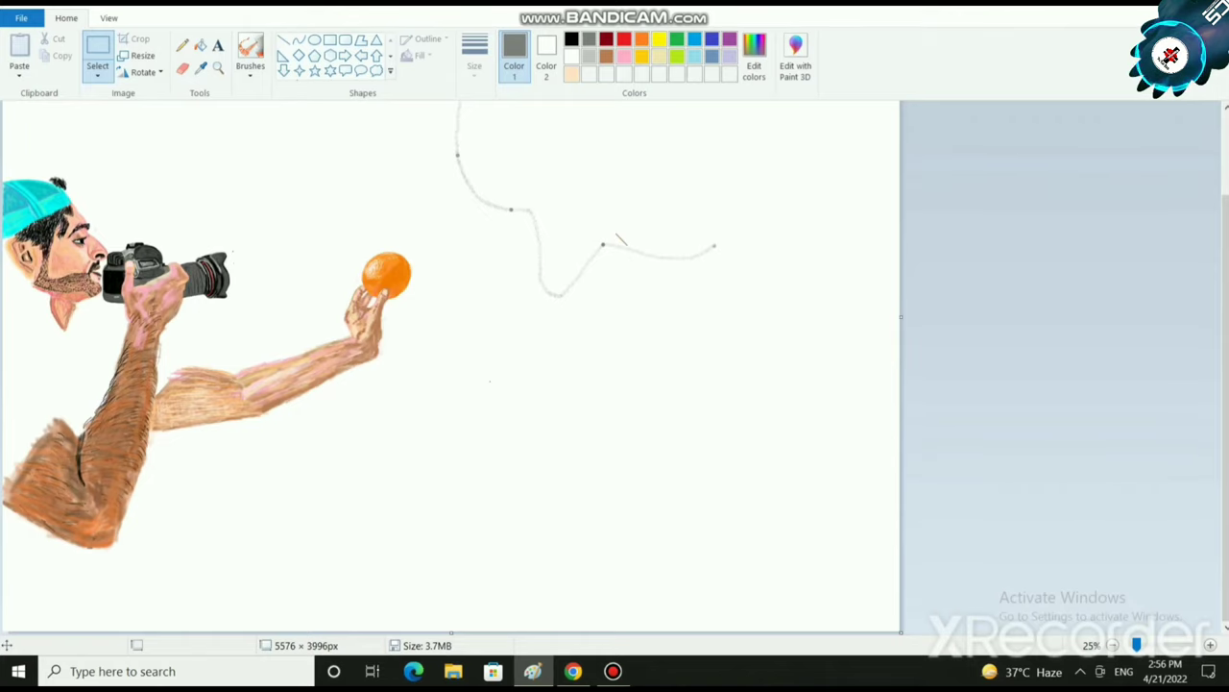
scroll(451, 365, up, 2)
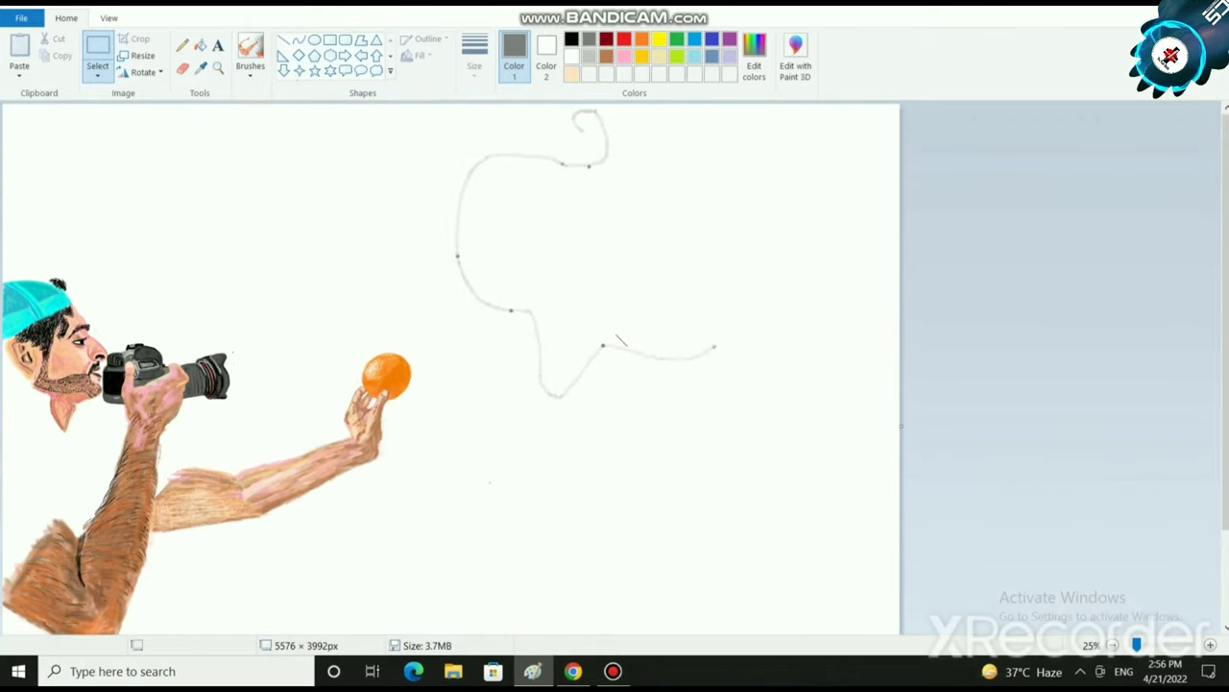
scroll(451, 365, down, 2)
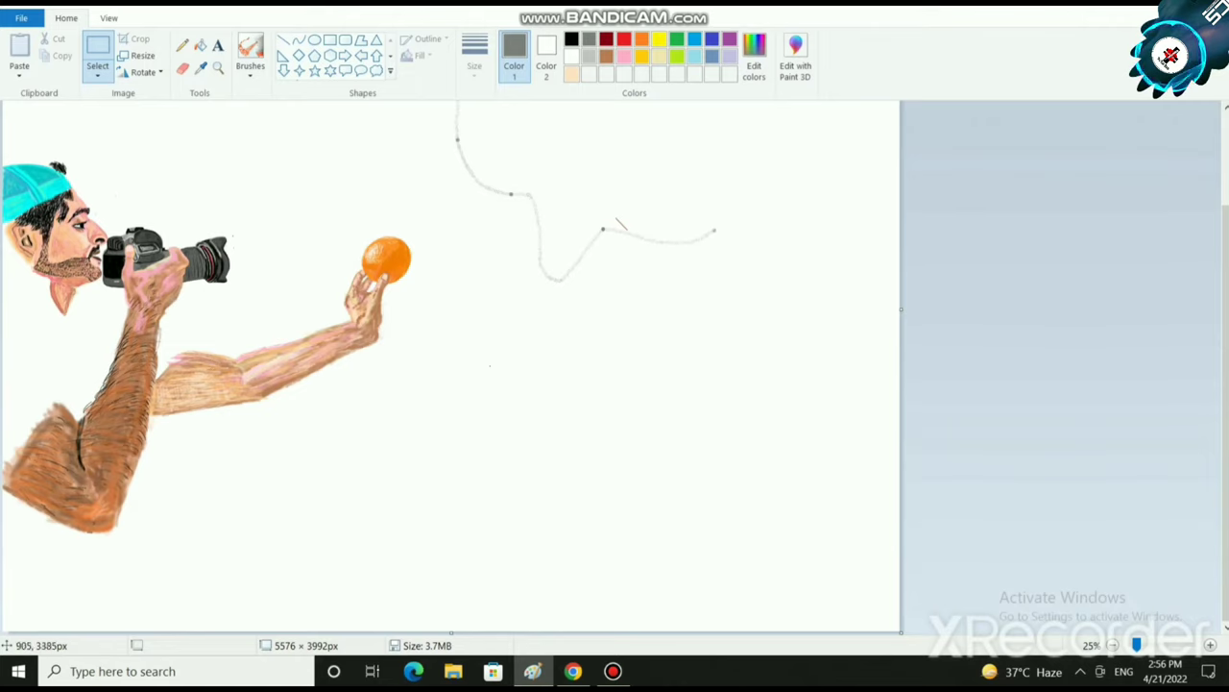
Select the gray contour again and move it slightly down and closer to the orange ball.
scroll(451, 365, up, 2)
mouse_move(765, 414)
mouse_down()
mouse_move(661, 412)
mouse_move(455, 154)
mouse_move(447, 105)
mouse_up()
mouse_move(542, 198)
mouse_down()
mouse_move(545, 277)
mouse_move(518, 202)
mouse_up()
click(802, 261)
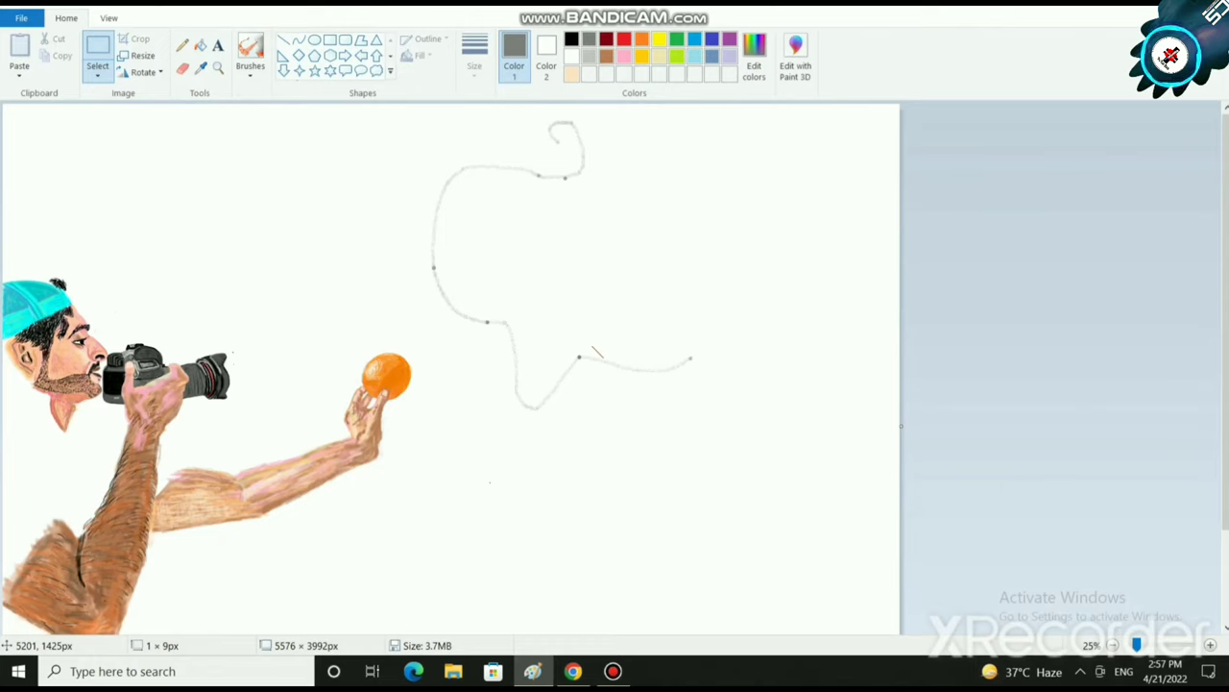
Change the brush type and scribble gray shading at the tip of the contour's upper curl.
click(250, 60)
click(350, 131)
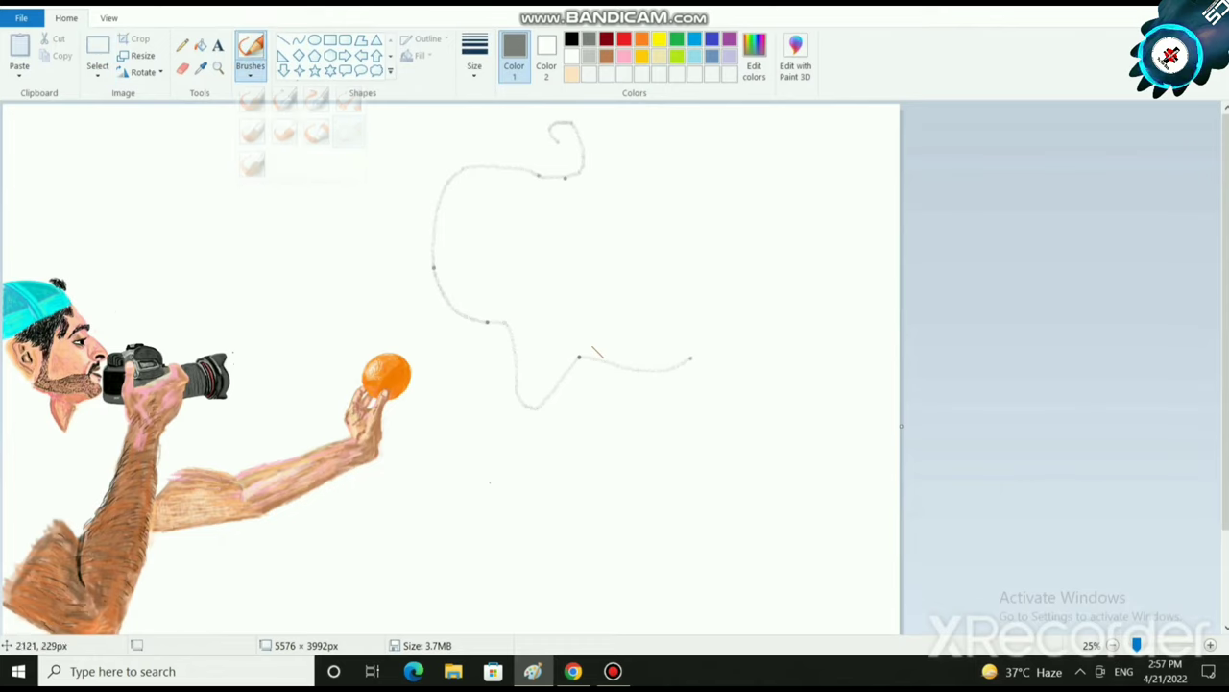
click(250, 60)
click(316, 132)
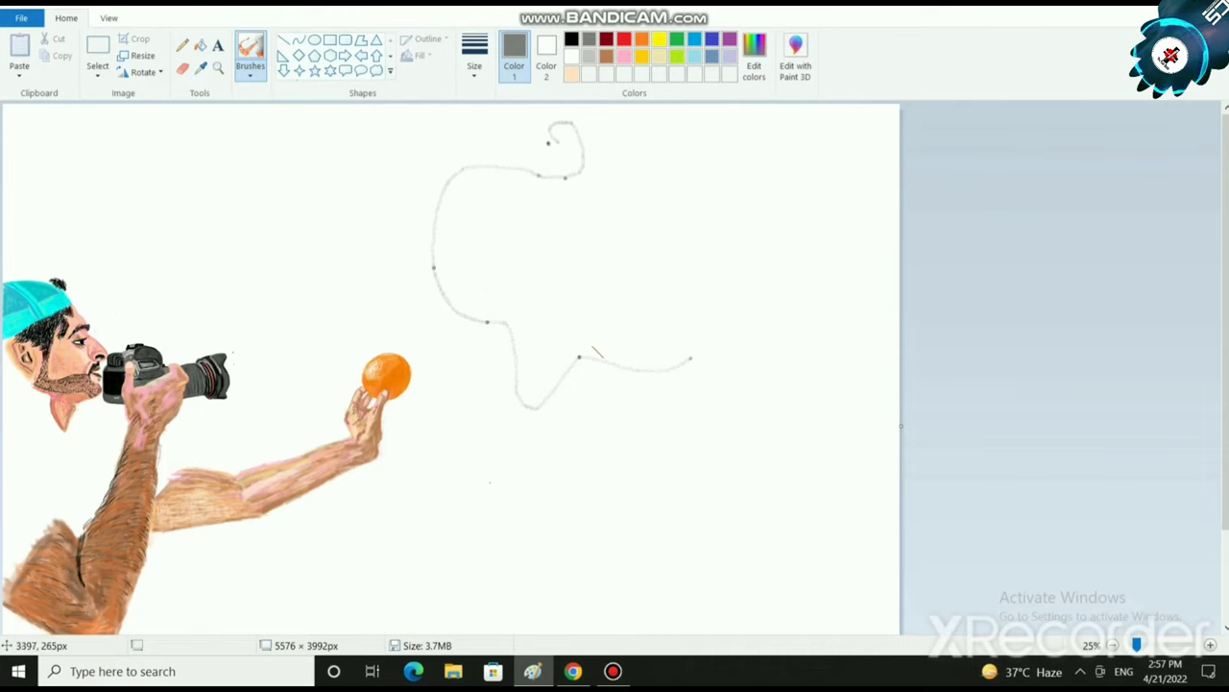
drag(559, 140, 552, 147)
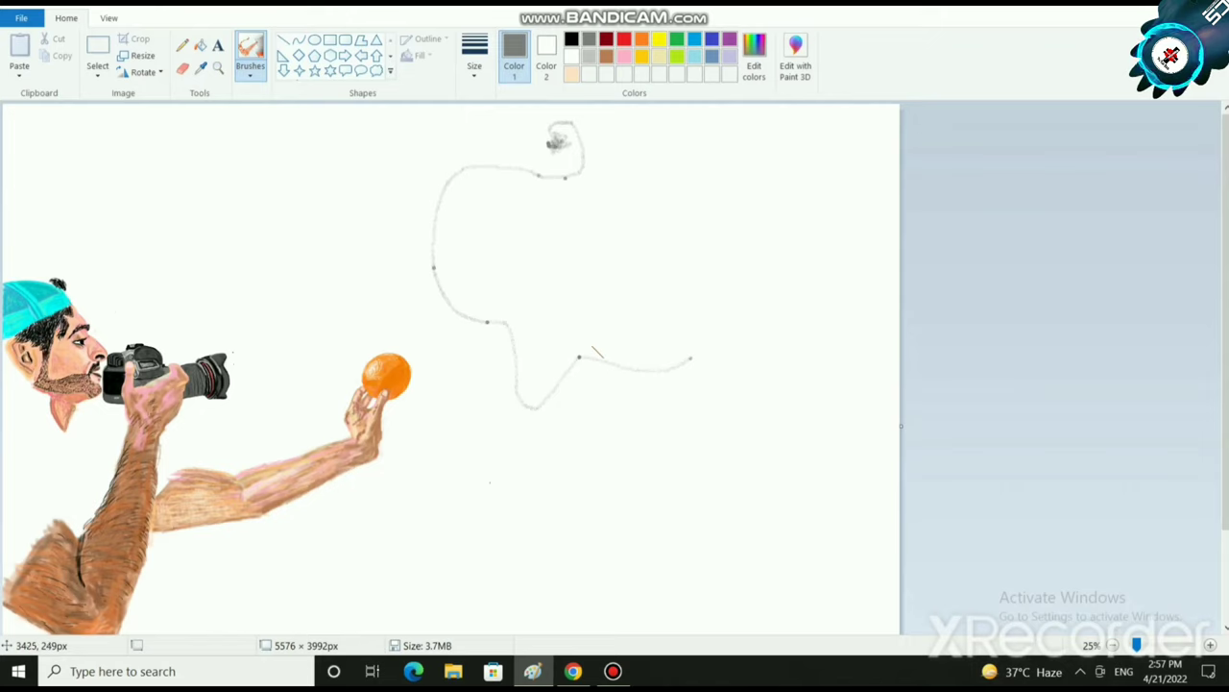
Trace the contour's inner curve in black and draw a parallel outer curve from the curl down towards the orange ball, forming a trunk-like shape.
click(570, 38)
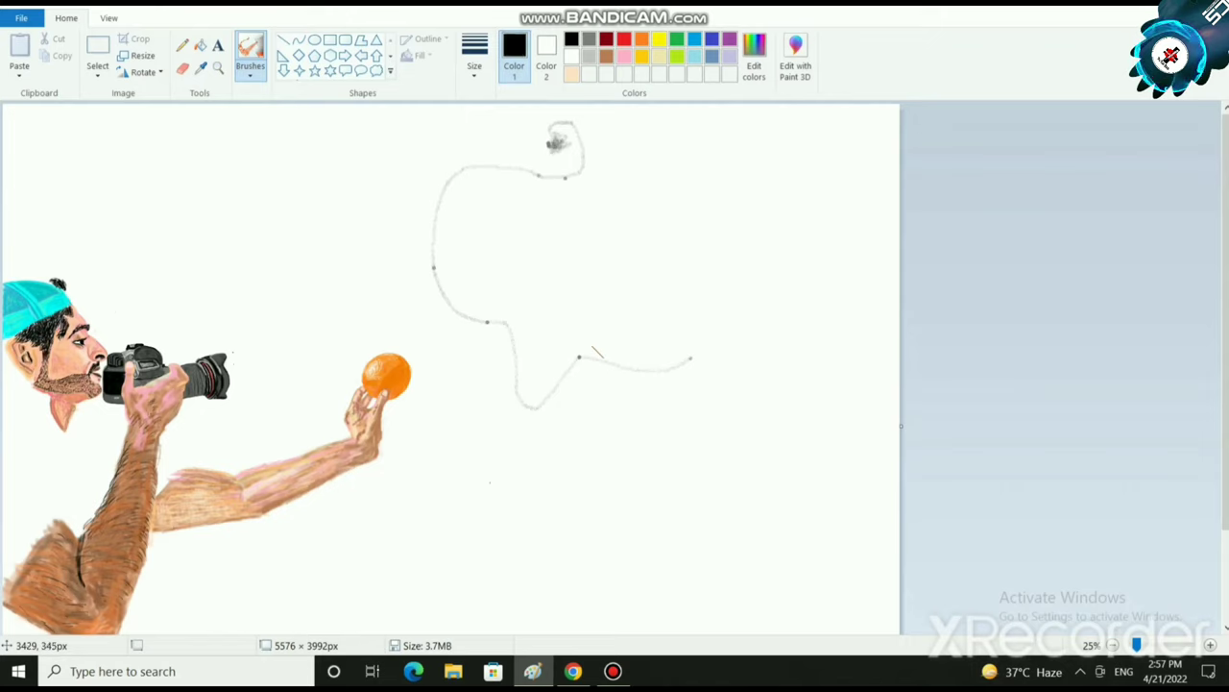
mouse_move(562, 139)
mouse_down()
mouse_move(552, 132)
mouse_move(580, 163)
mouse_move(482, 169)
mouse_move(439, 201)
mouse_move(434, 274)
mouse_move(505, 330)
mouse_up()
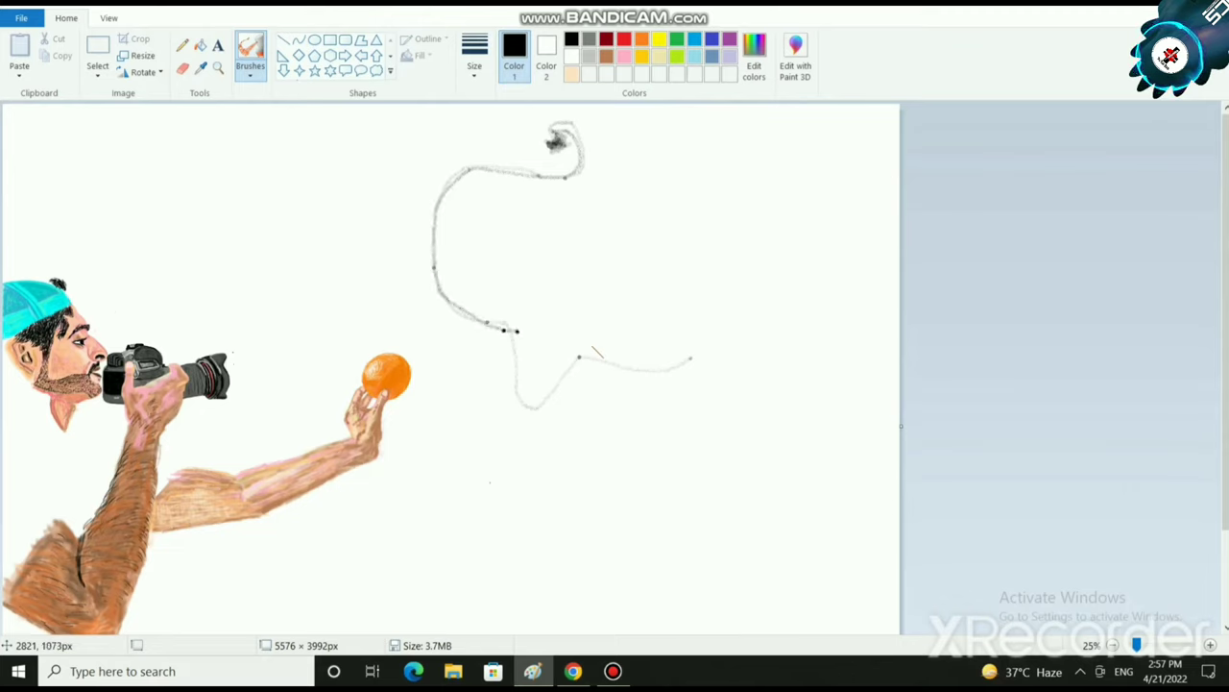
drag(435, 273, 443, 310)
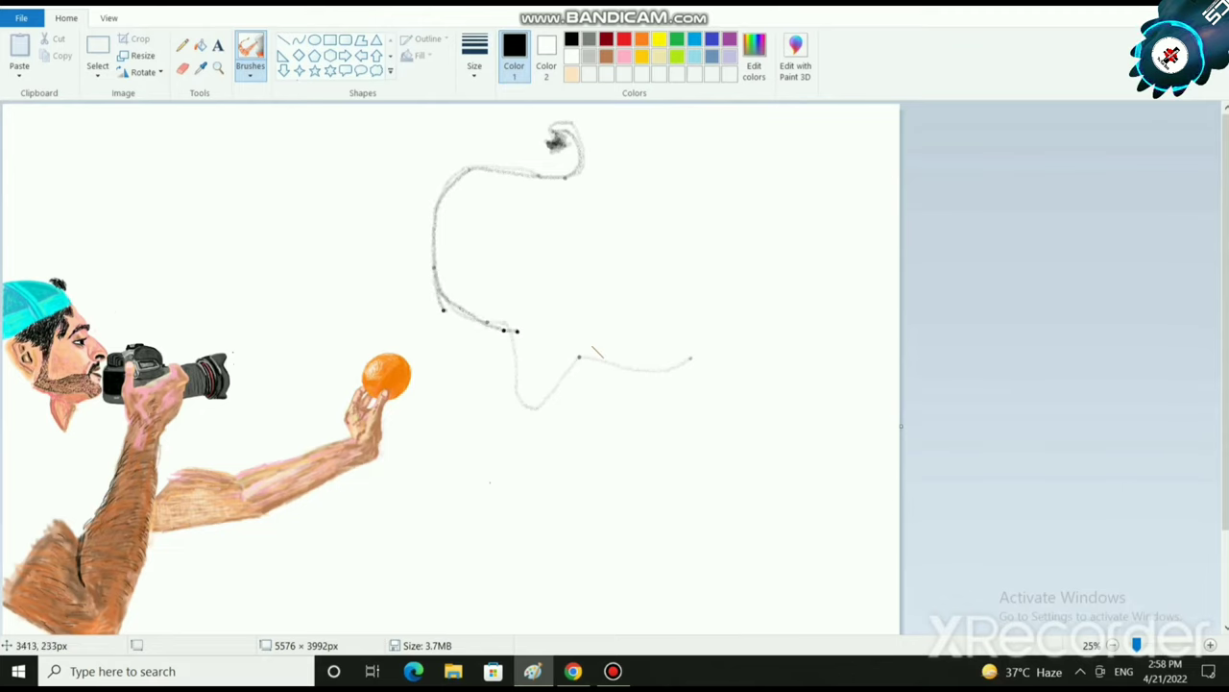
drag(546, 143, 497, 128)
mouse_move(551, 146)
mouse_down()
mouse_move(481, 125)
mouse_move(421, 148)
mouse_move(379, 212)
mouse_up()
drag(380, 219, 403, 317)
mouse_move(415, 146)
mouse_down()
mouse_move(380, 275)
mouse_move(410, 335)
mouse_up()
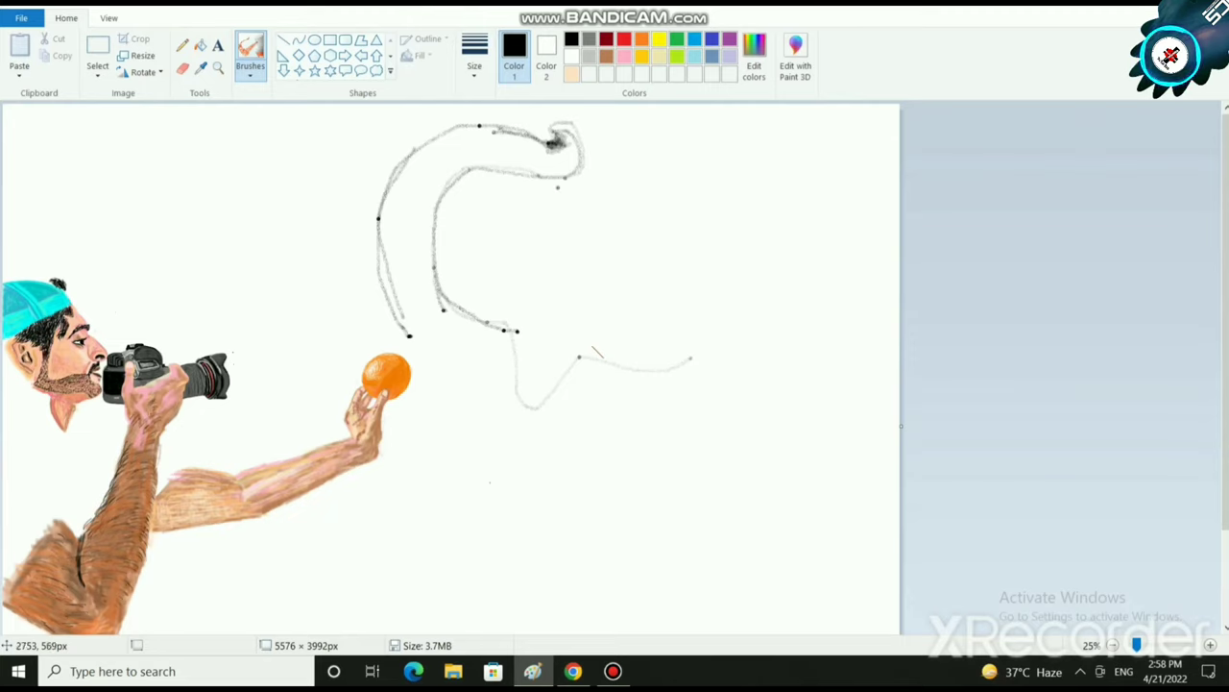
mouse_move(448, 195)
mouse_down()
mouse_move(434, 284)
mouse_move(519, 336)
mouse_move(455, 177)
mouse_move(549, 168)
mouse_up()
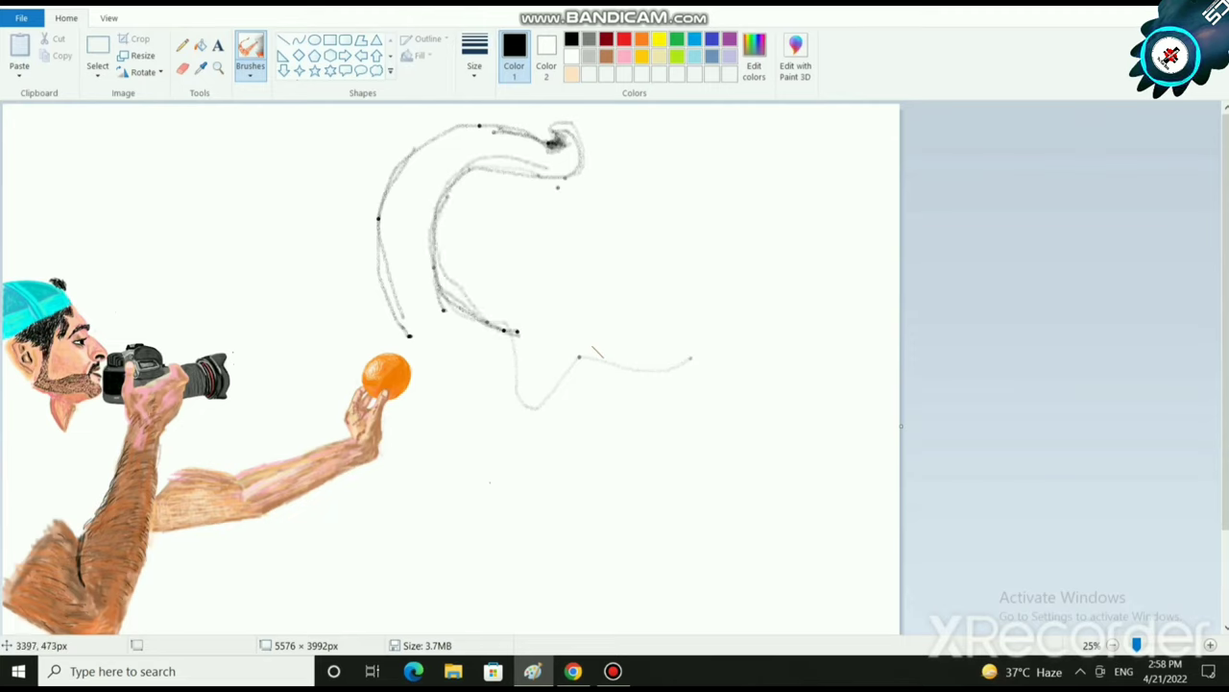
Draw short black crossbands between the two curves of the trunk-like shape and close its lower end.
mouse_move(416, 200)
mouse_down()
mouse_move(392, 203)
mouse_move(430, 213)
mouse_move(411, 207)
mouse_move(426, 172)
mouse_move(409, 169)
mouse_move(450, 175)
mouse_move(462, 151)
mouse_up()
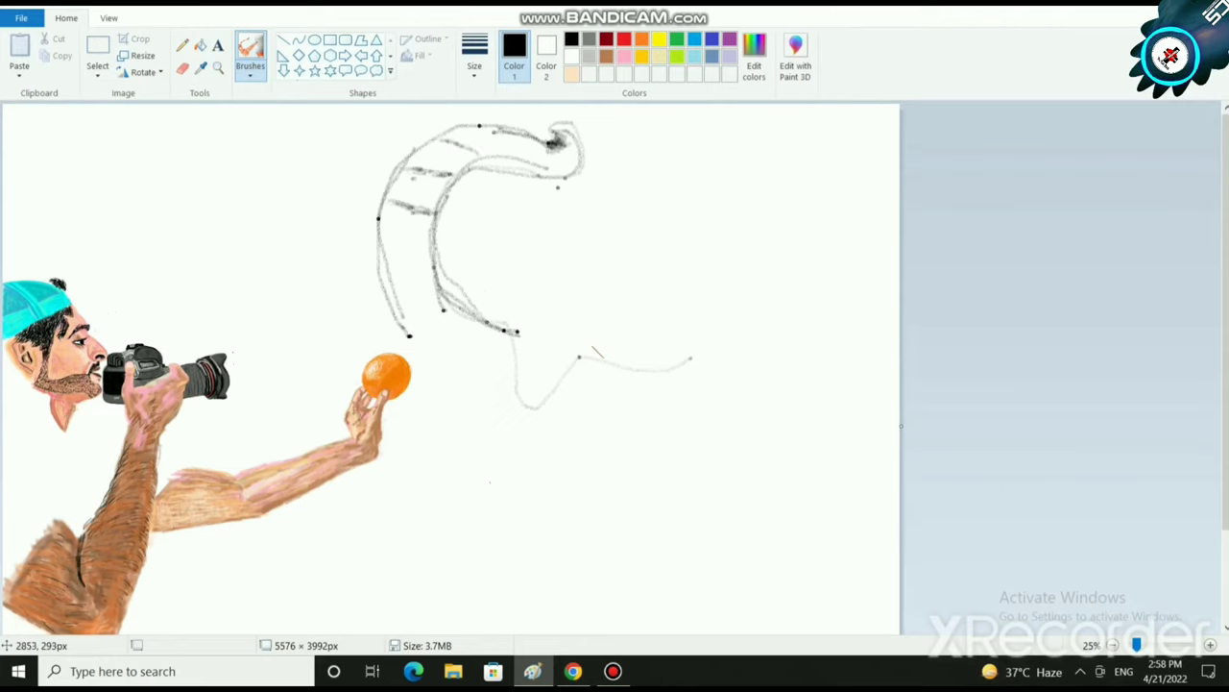
mouse_move(402, 255)
mouse_down()
mouse_move(382, 255)
mouse_move(432, 248)
mouse_move(405, 259)
mouse_up()
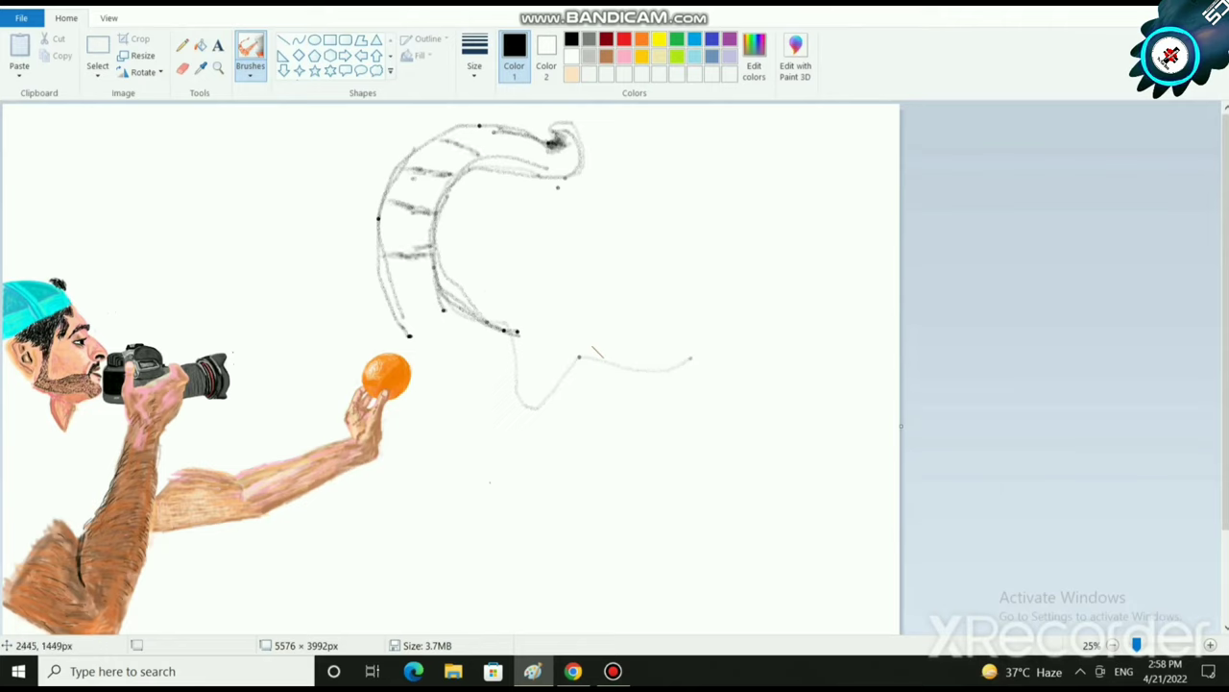
mouse_move(407, 332)
mouse_down()
mouse_move(441, 309)
mouse_move(479, 319)
mouse_move(441, 269)
mouse_move(484, 317)
mouse_move(514, 325)
mouse_up()
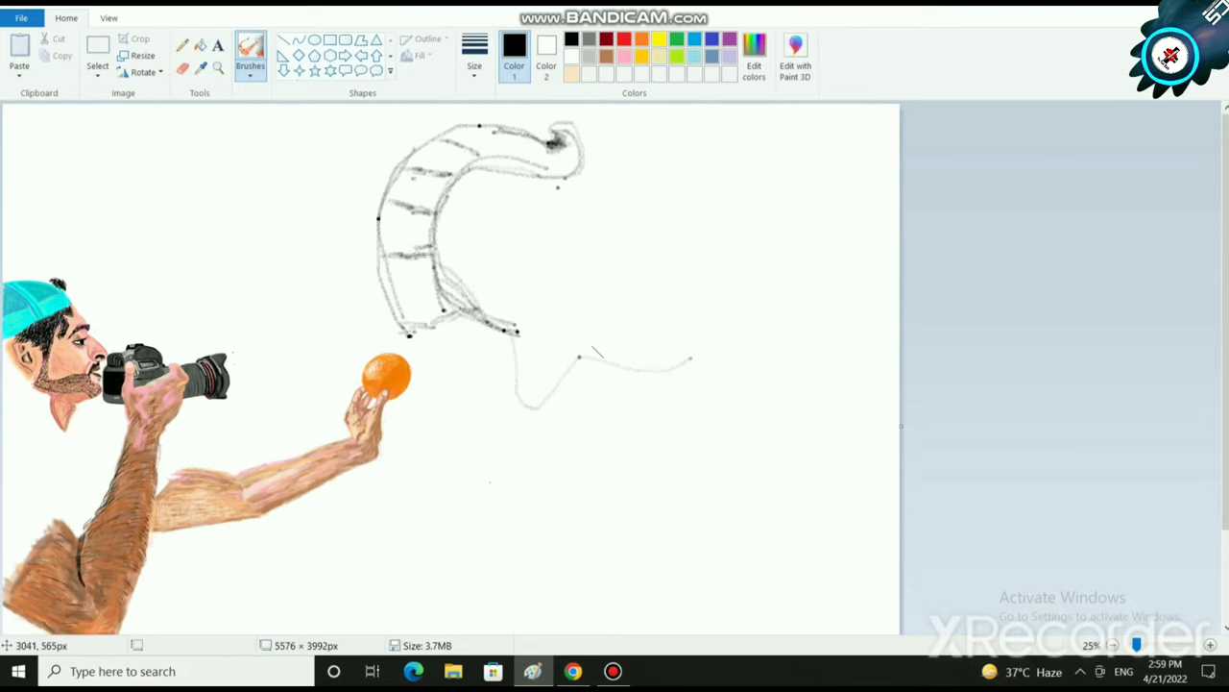
Draw a long wavy black line extending away from beneath the curl and shade the trunk-like shape's inner edge with dense strokes.
mouse_move(488, 205)
mouse_down()
mouse_move(719, 179)
mouse_move(475, 290)
mouse_move(487, 165)
mouse_move(466, 187)
mouse_move(477, 202)
mouse_move(588, 197)
mouse_move(640, 170)
mouse_move(742, 182)
mouse_up()
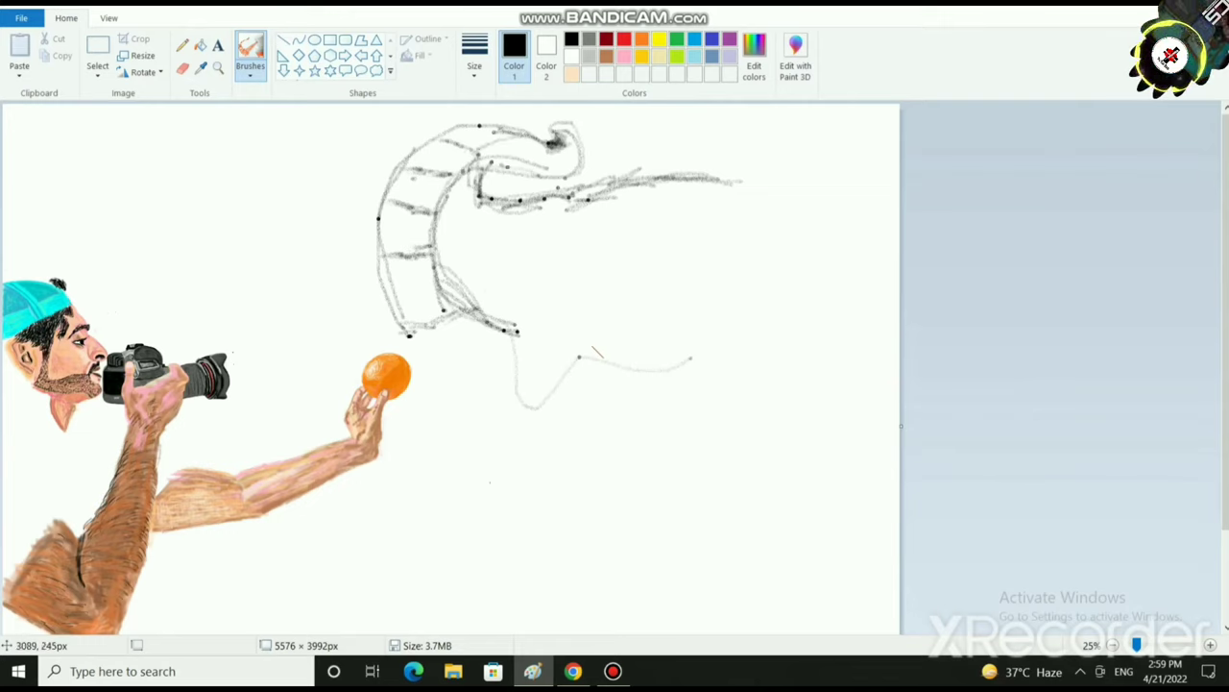
mouse_move(466, 140)
mouse_down()
mouse_move(472, 155)
mouse_move(493, 140)
mouse_up()
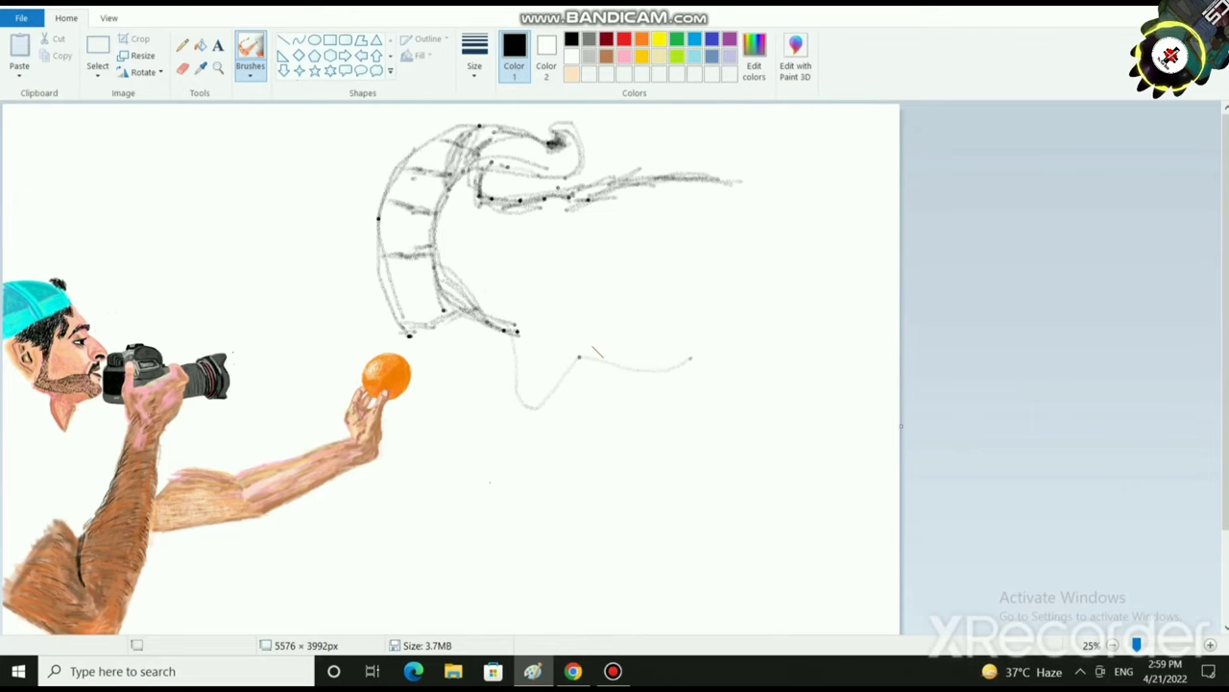
click(479, 152)
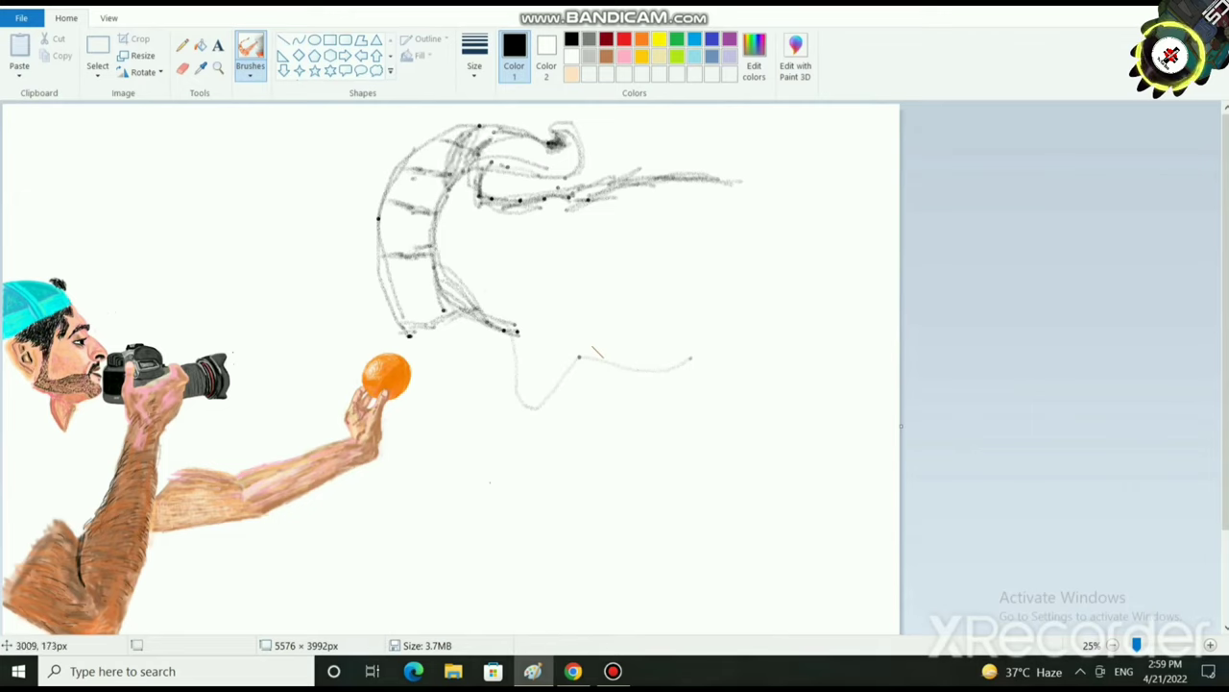
mouse_move(482, 144)
mouse_down()
mouse_move(444, 202)
mouse_move(436, 259)
mouse_move(455, 247)
mouse_move(445, 192)
mouse_move(465, 284)
mouse_move(501, 320)
mouse_move(440, 253)
mouse_move(443, 203)
mouse_move(432, 260)
mouse_move(450, 197)
mouse_up()
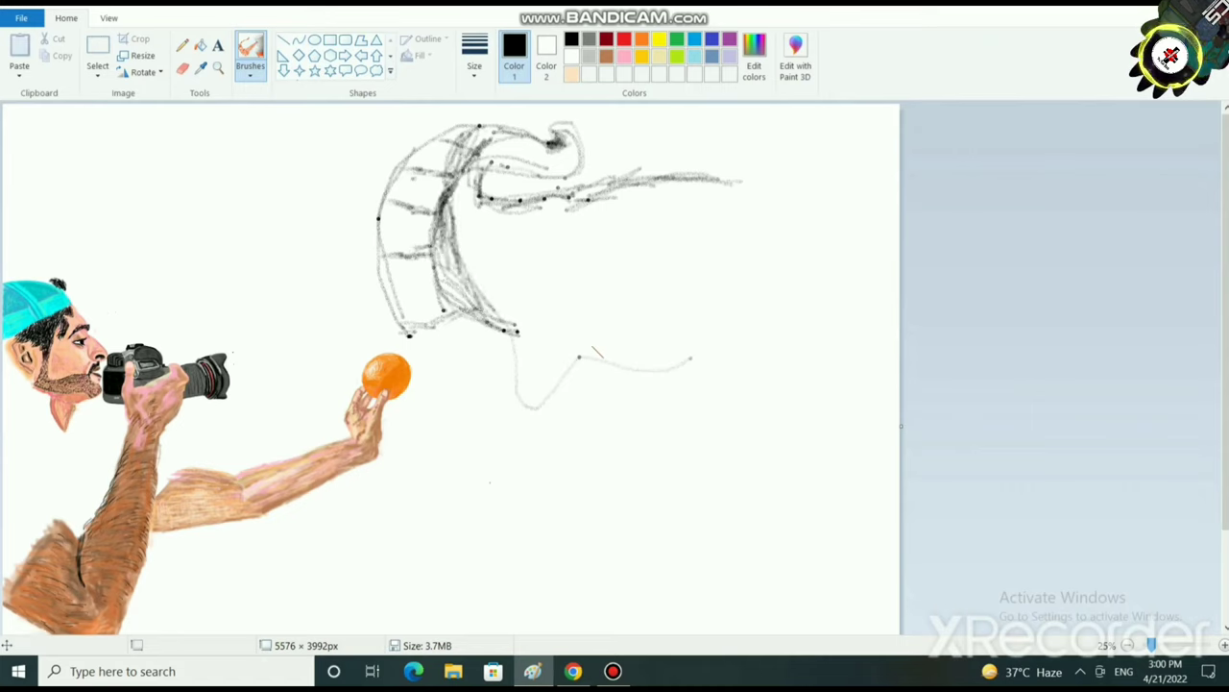
Set white as the drawing color, reselect a brush type and choose its thickness.
click(589, 39)
click(571, 57)
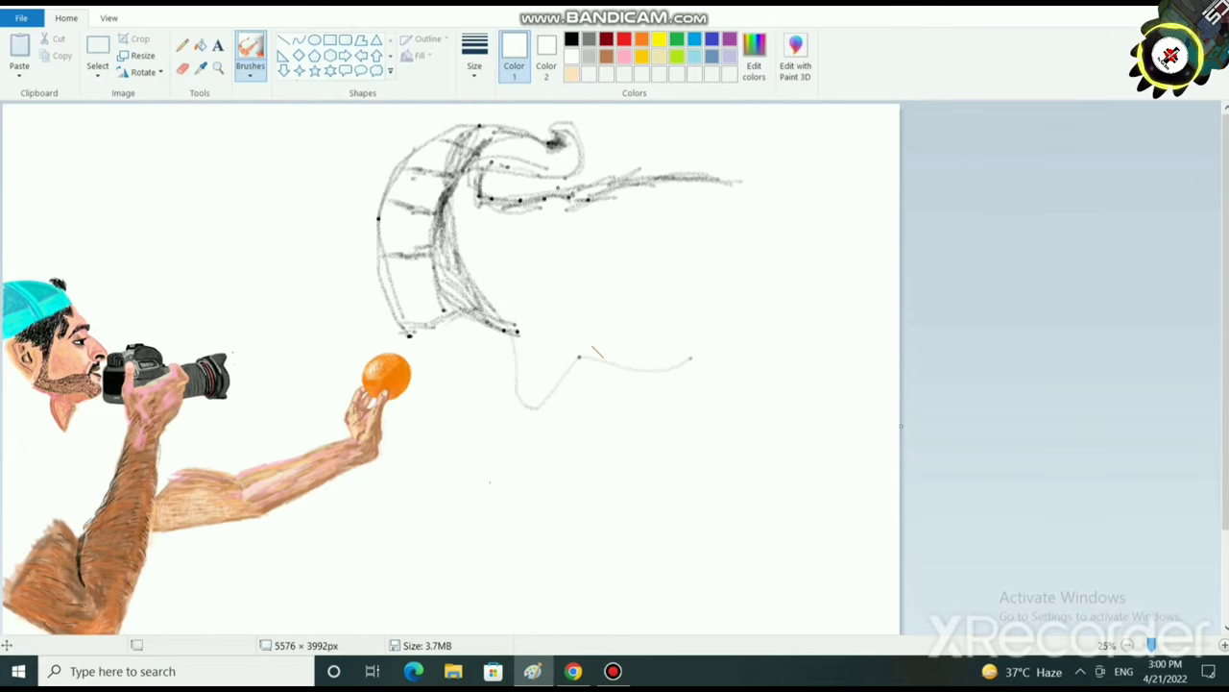
click(251, 70)
click(318, 132)
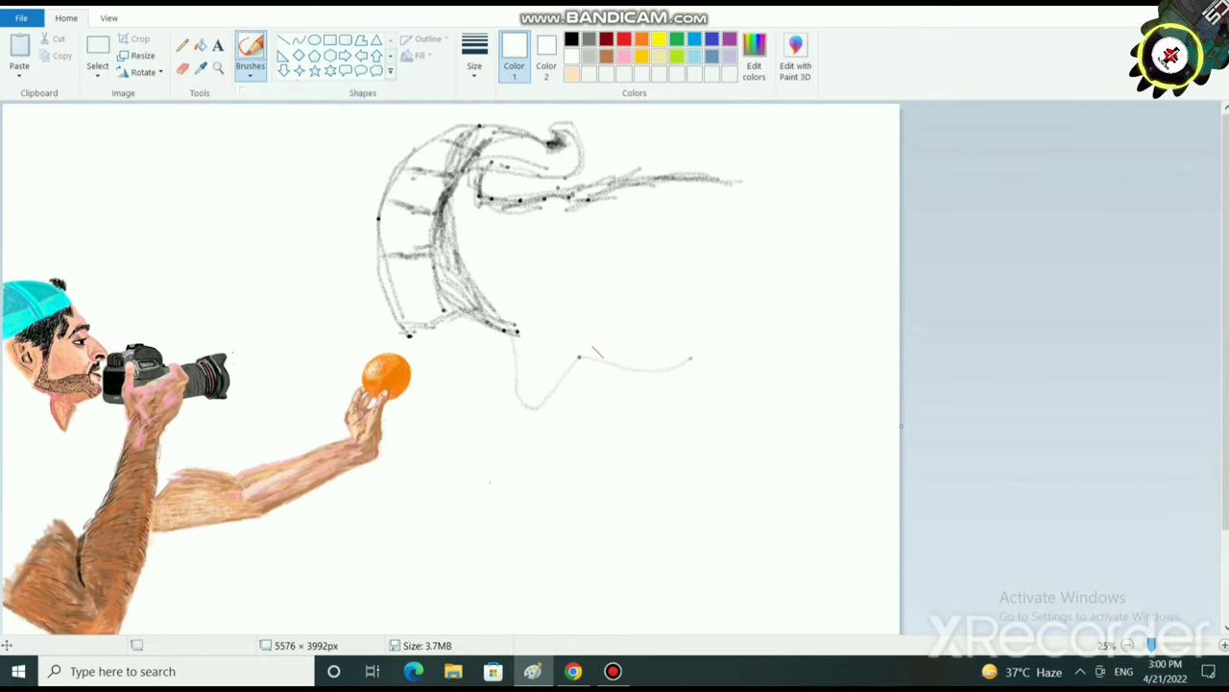
click(475, 60)
click(507, 198)
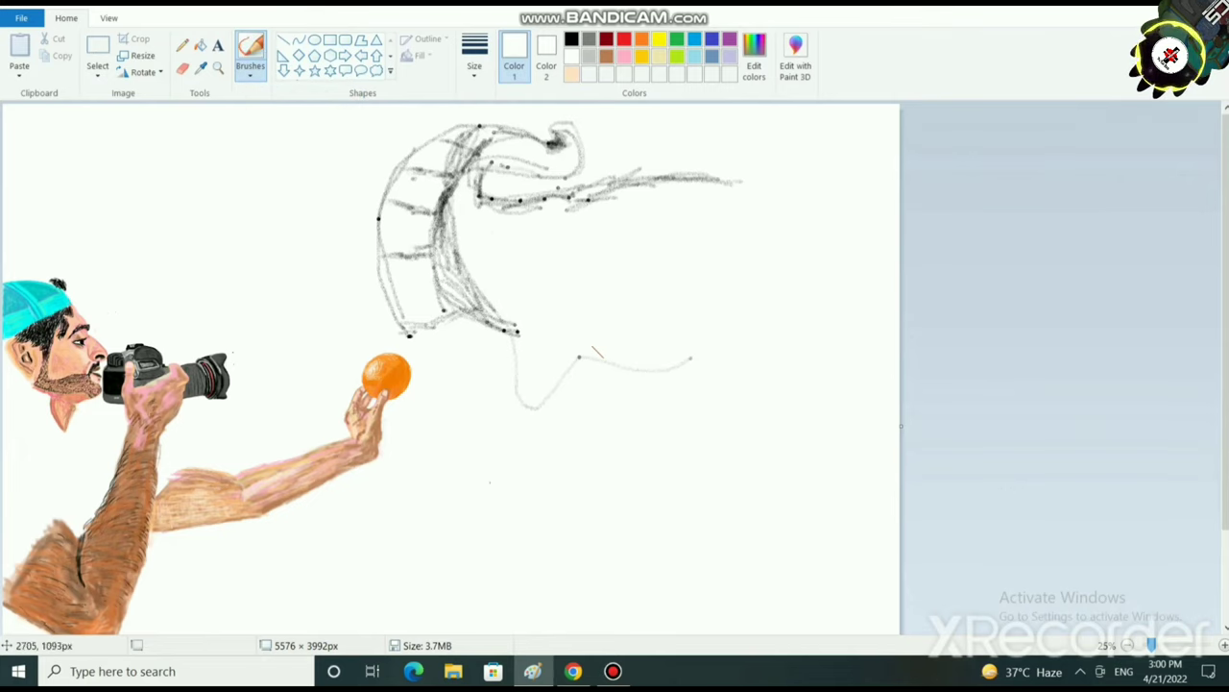